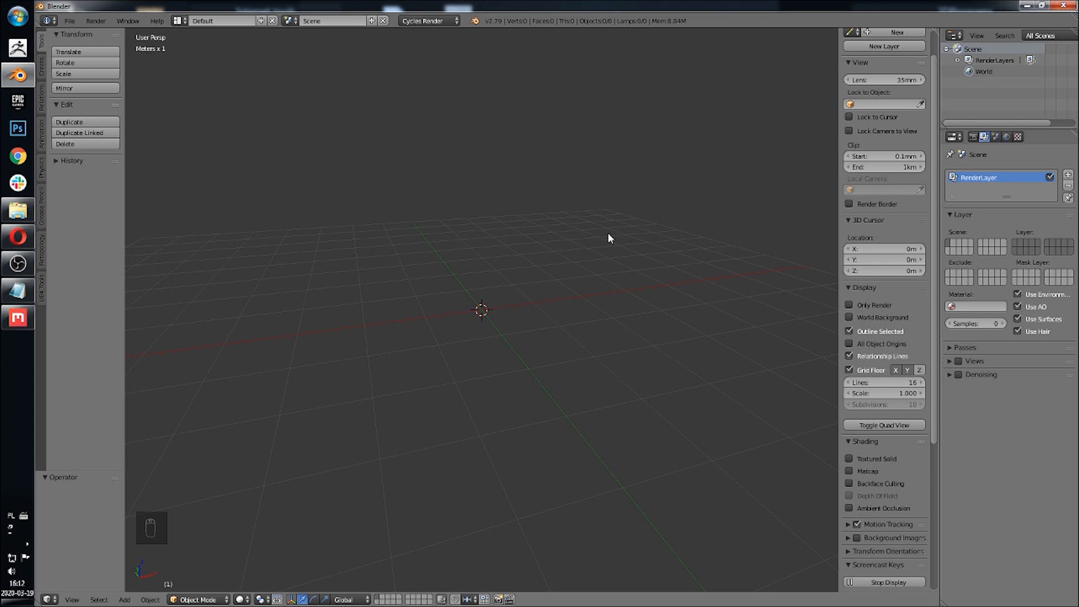
Step: Switch the viewport to the top orthographic view
mouse_move(598, 253)
middle_mouse_down()
mouse_move(598, 237)
mouse_move(586, 251)
middle_mouse_up()
key("KP_5")
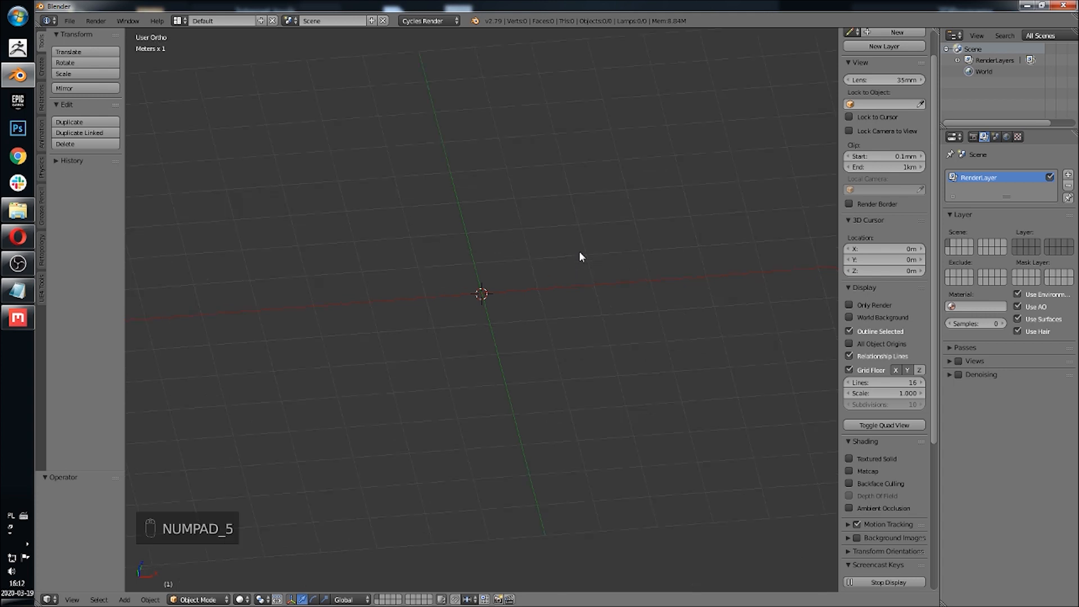
left_click(72, 600)
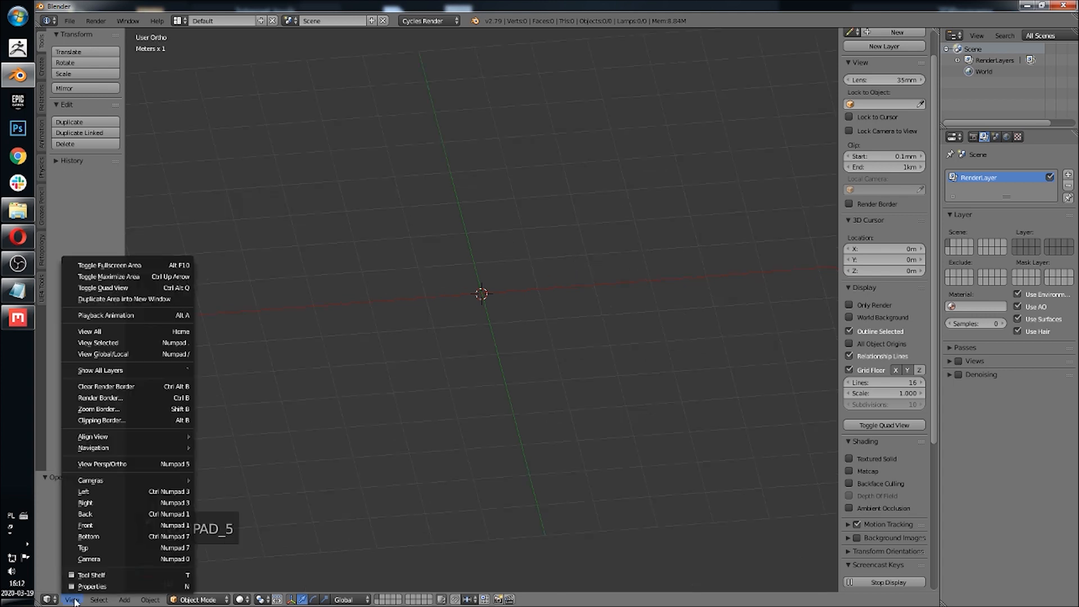
left_click(97, 549)
Step: Add the cedar-grey parquet image from the Desktop as a viewport background image
scroll(864, 329, "down", 8)
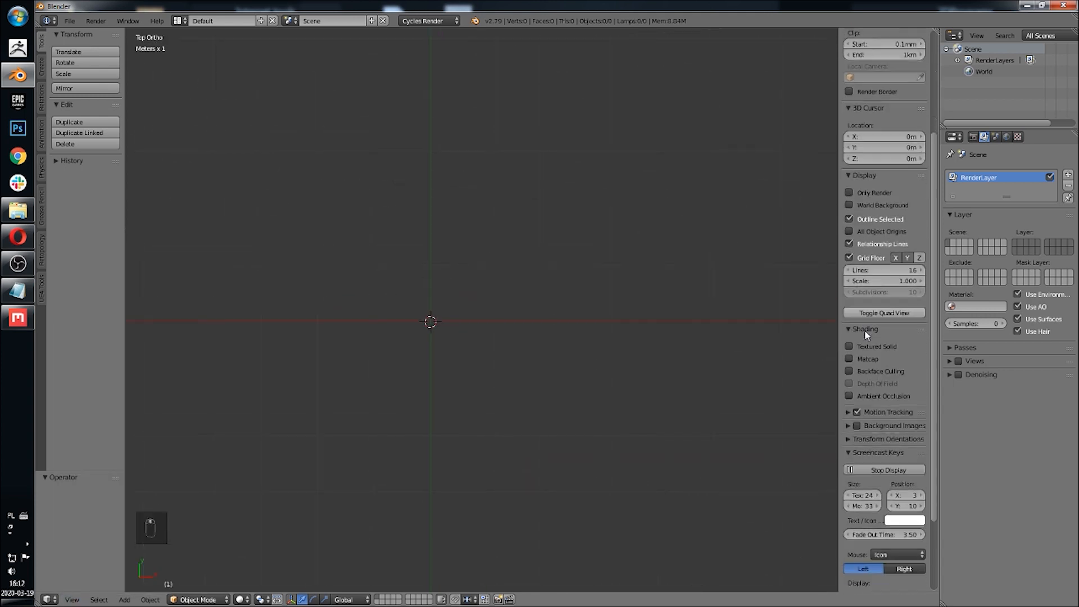
scroll(875, 326, "down", 1)
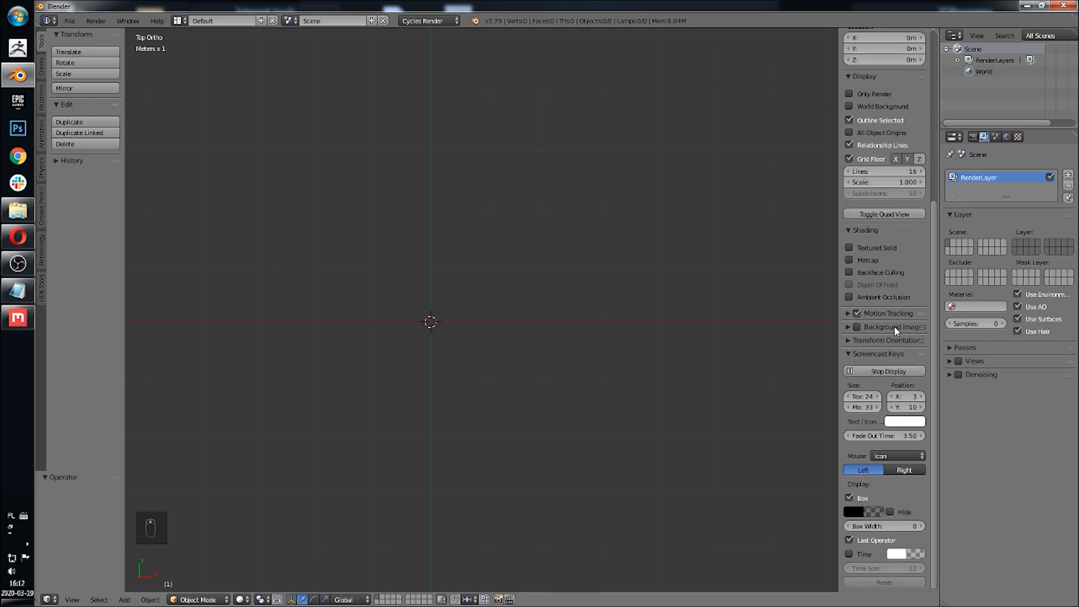
left_click(851, 329)
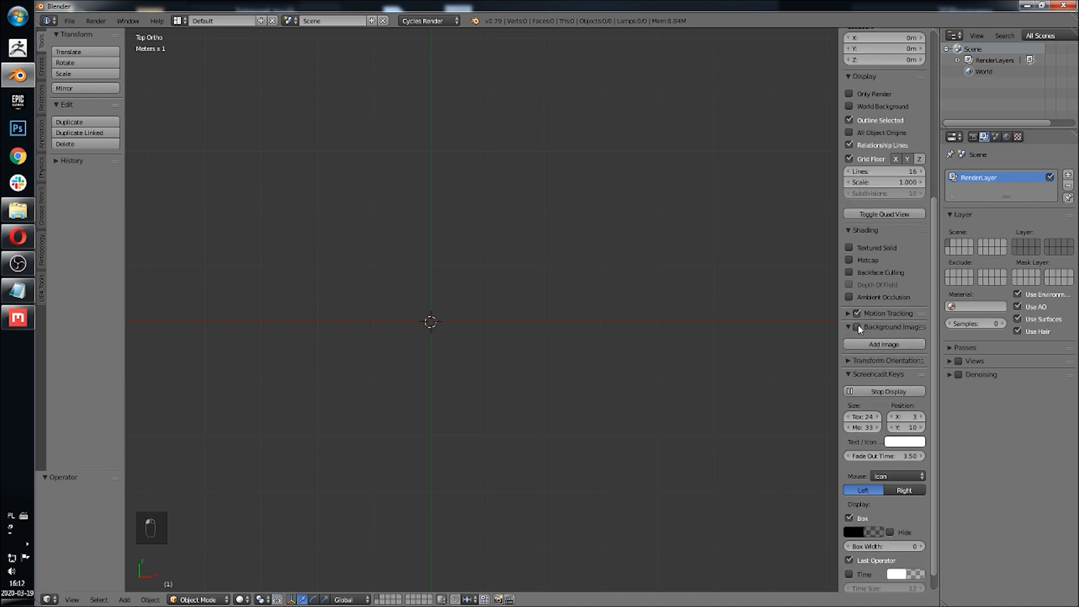
left_click(896, 345)
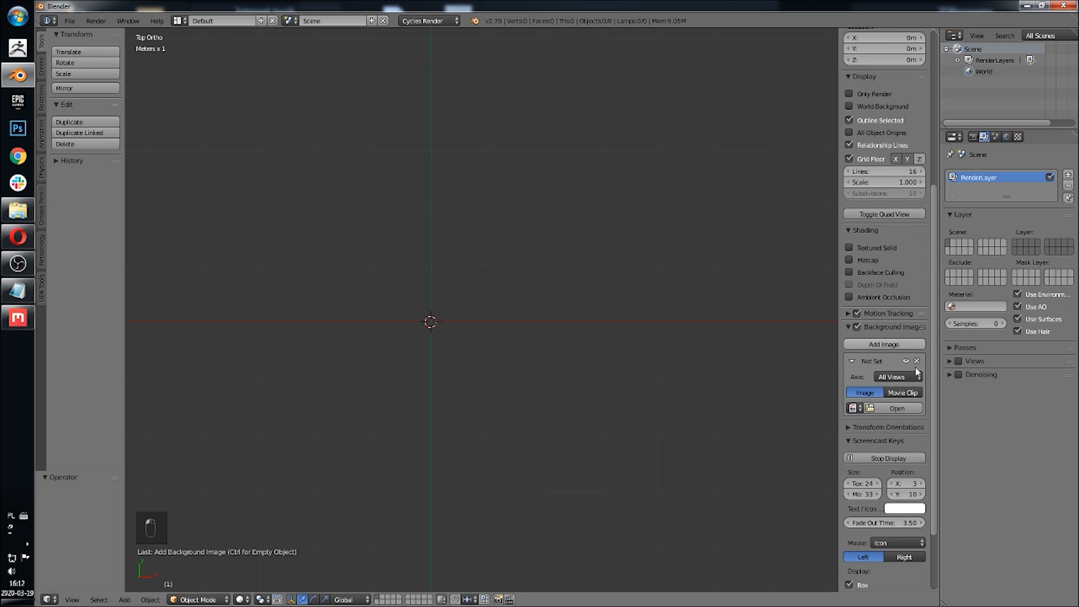
left_click(906, 409)
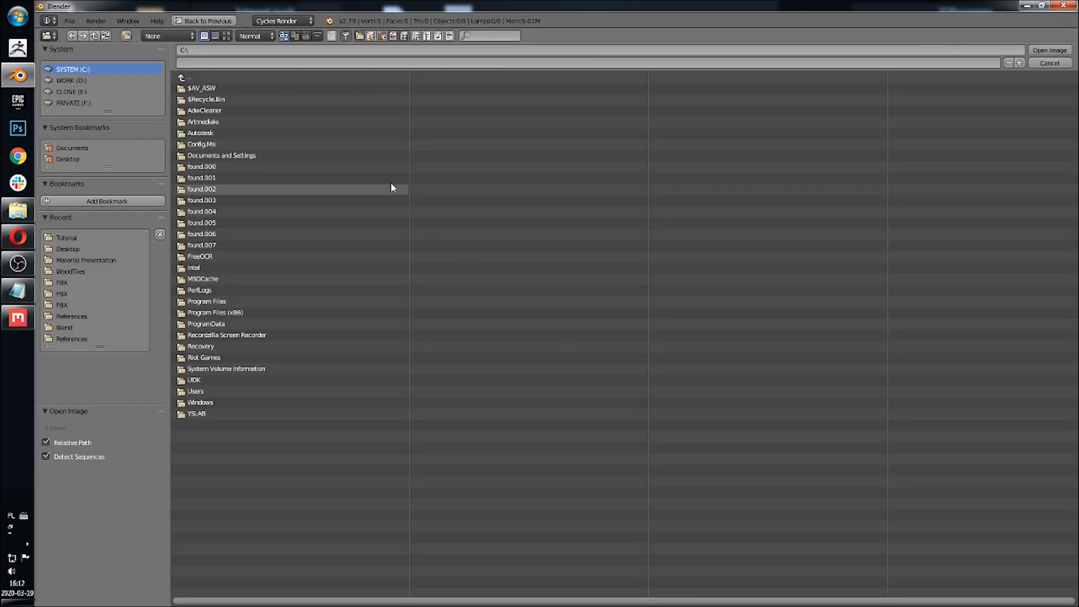
left_click(78, 162)
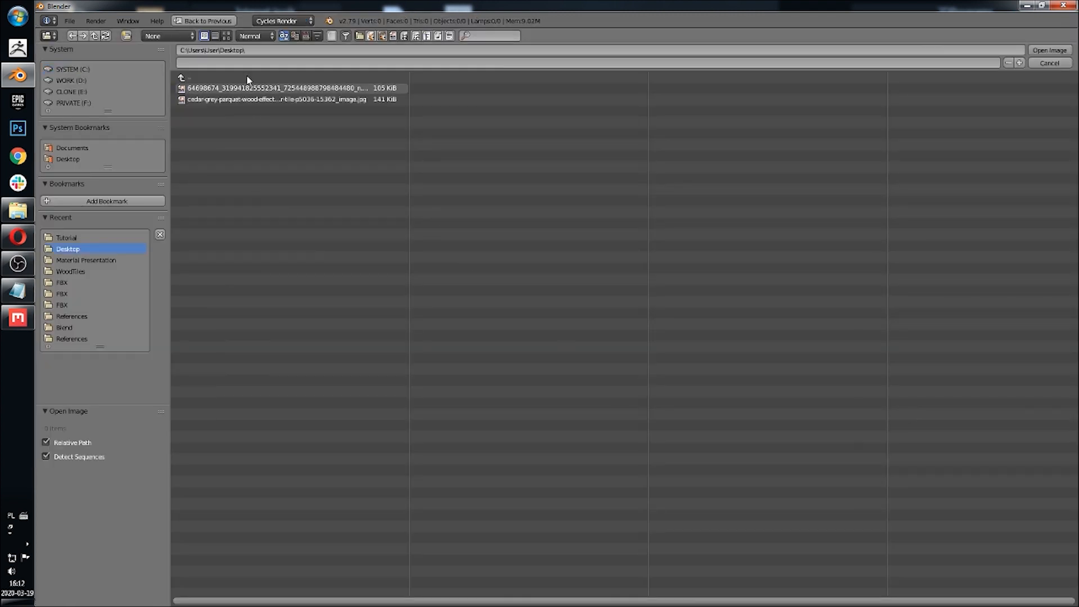
left_click(226, 35)
left_click(377, 110)
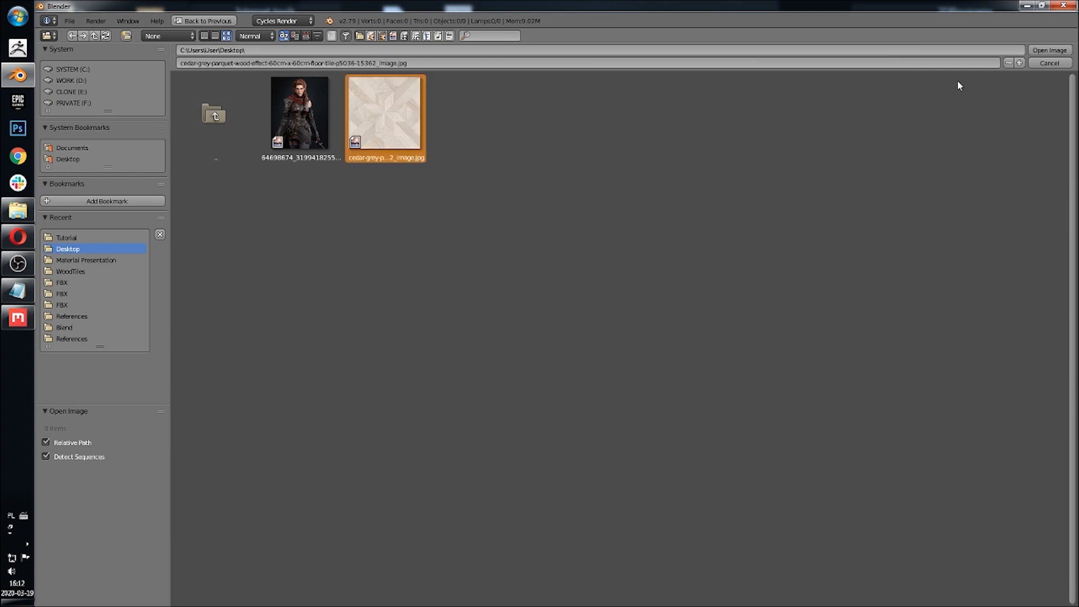
left_click(1049, 50)
Step: Add a plane mesh at the origin
scroll(438, 333, "up", 4)
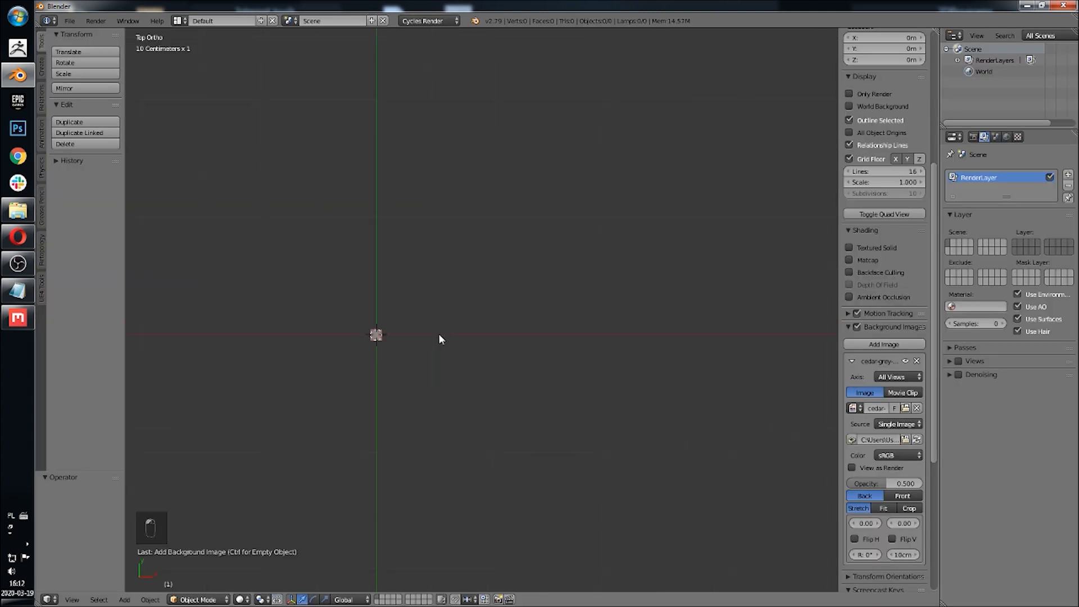
middle_click_drag(395, 245, 462, 196, "shift")
scroll(436, 295, "up", 9)
middle_click_drag(395, 201, 511, 333, "shift")
scroll(510, 333, "up", 2)
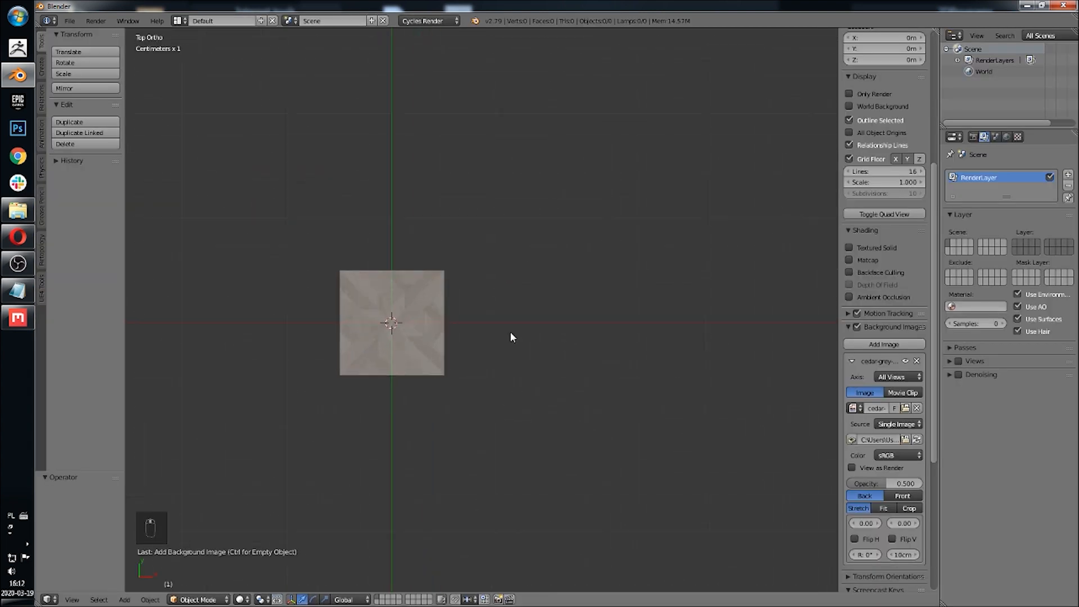
key("shift+a")
mouse_move(432, 300)
left_click(480, 301)
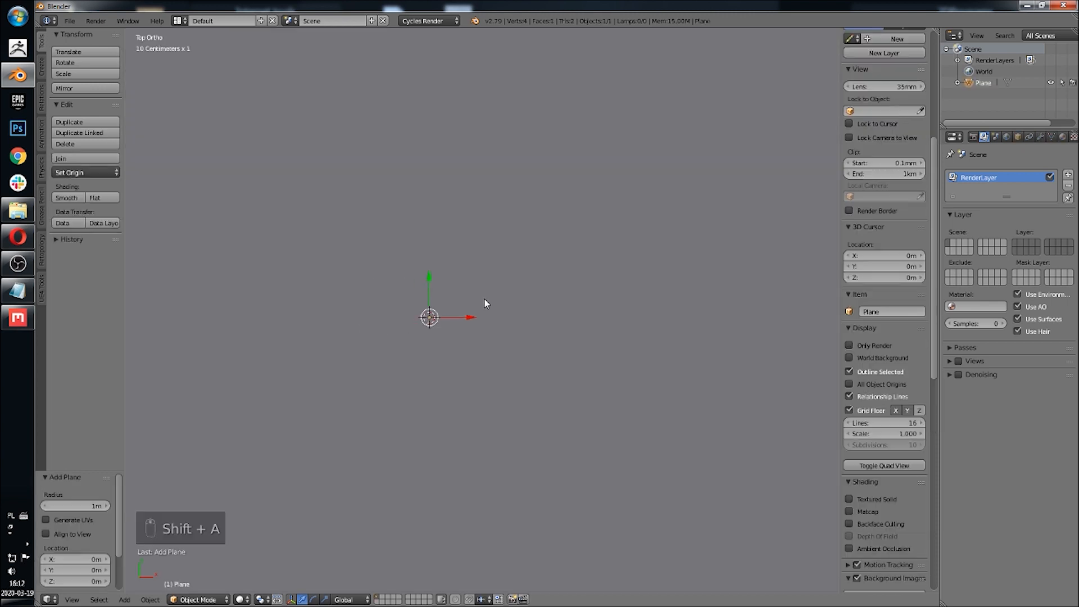
Step: Open the scene properties and expand the Units settings
scroll(484, 297, "down", 5)
scroll(484, 298, "up", 4)
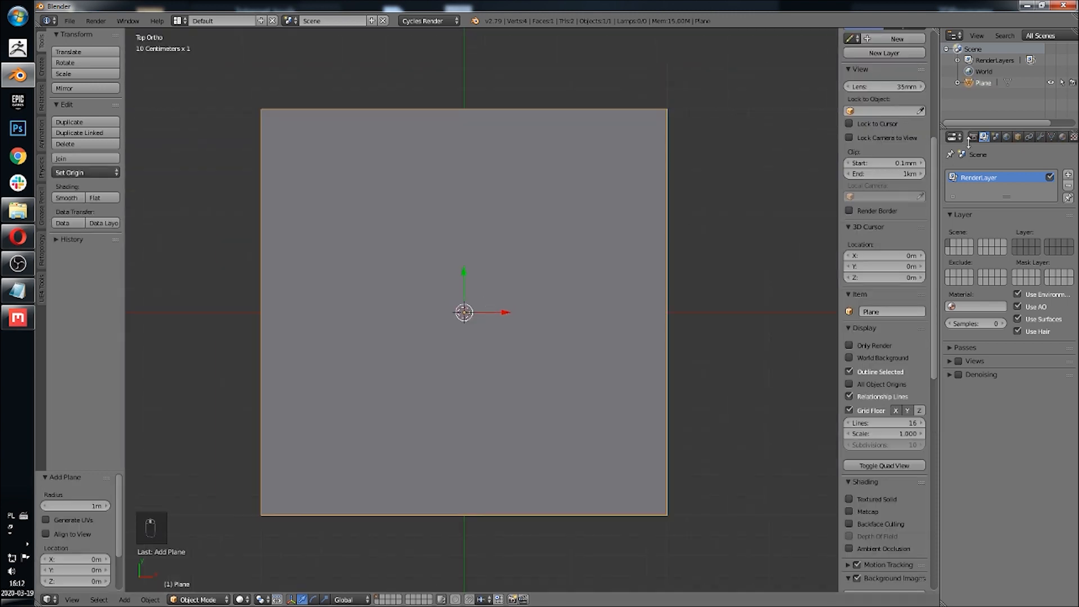
left_click(995, 138)
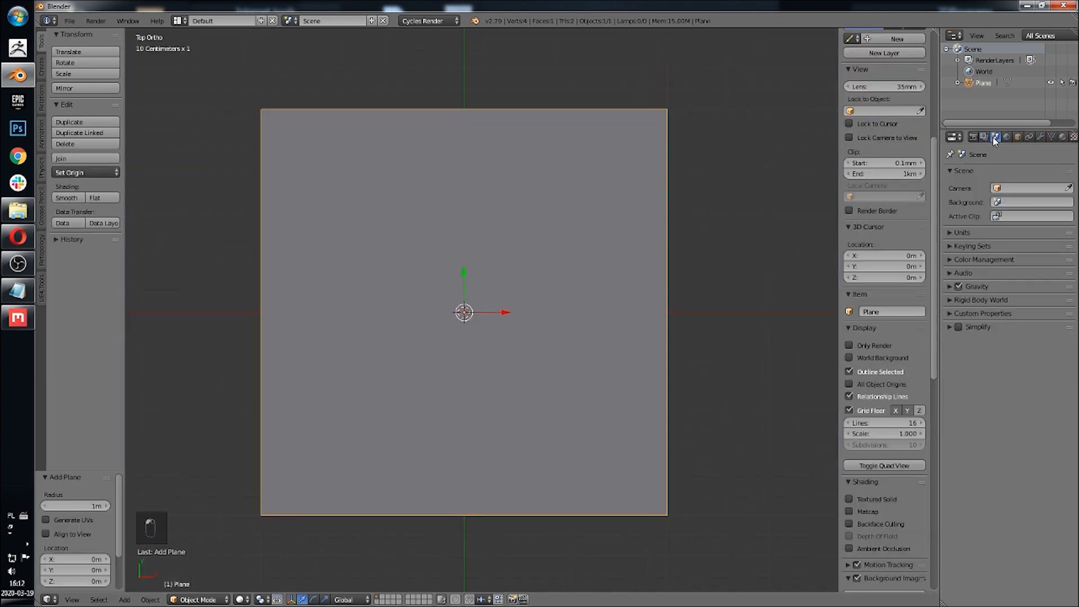
left_click(961, 232)
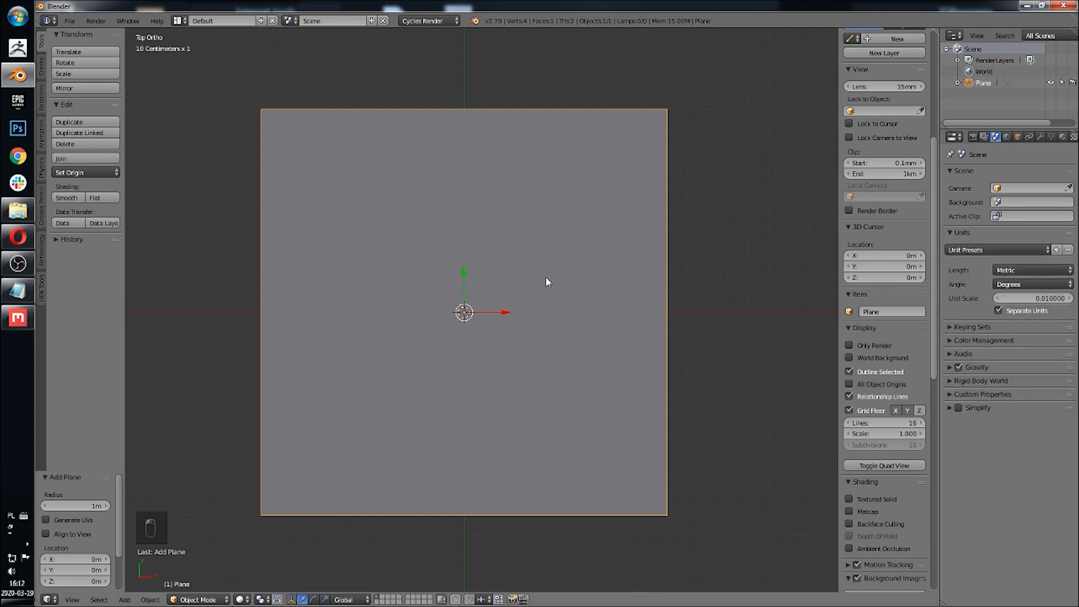
scroll(847, 206, "up", 10)
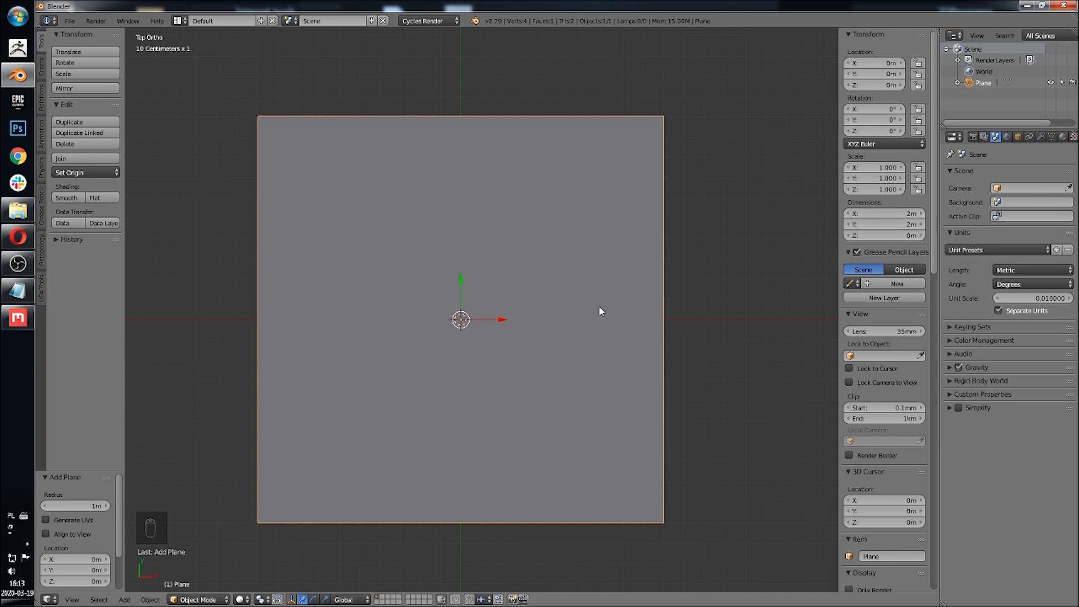
Step: Switch to wireframe display and set the background image size to 2 m
key("z")
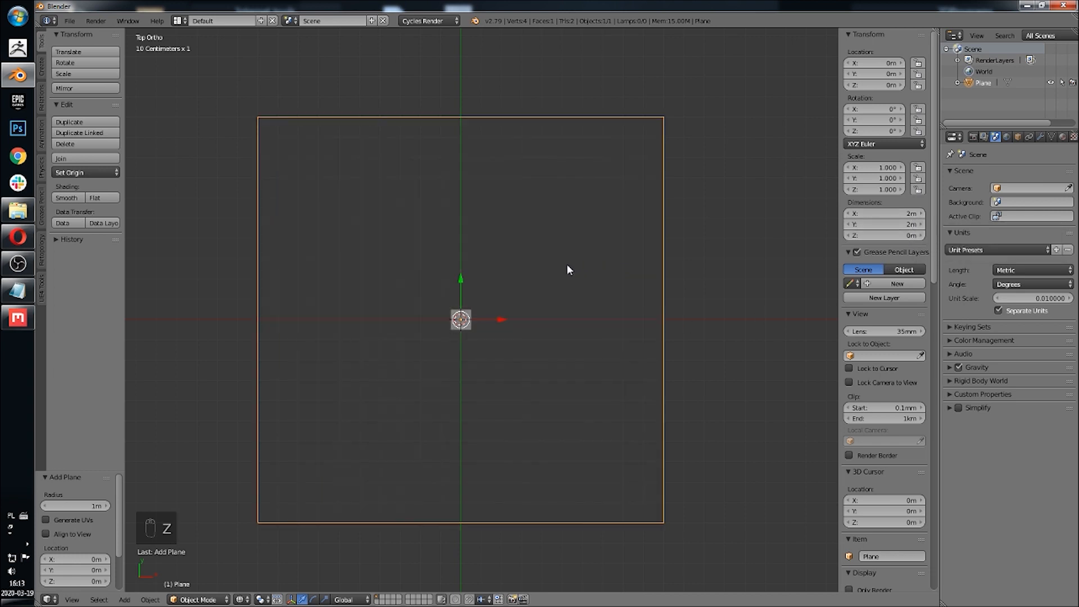
middle_click_drag(567, 264, 568, 242, "shift")
scroll(518, 301, "up", 1)
scroll(518, 301, "down", 2)
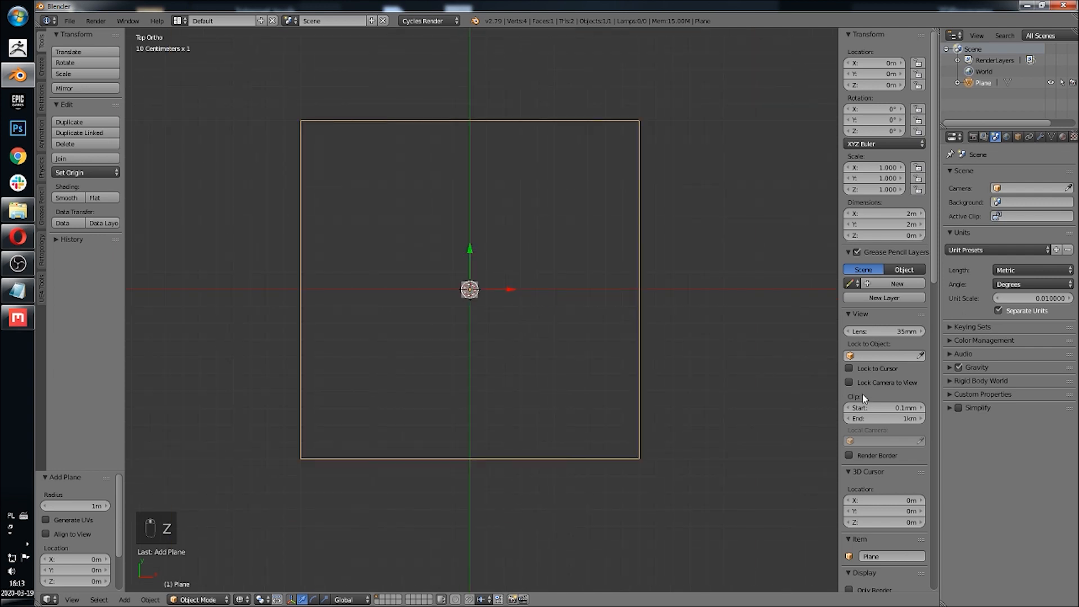
scroll(880, 398, "down", 15)
scroll(880, 398, "down", 5)
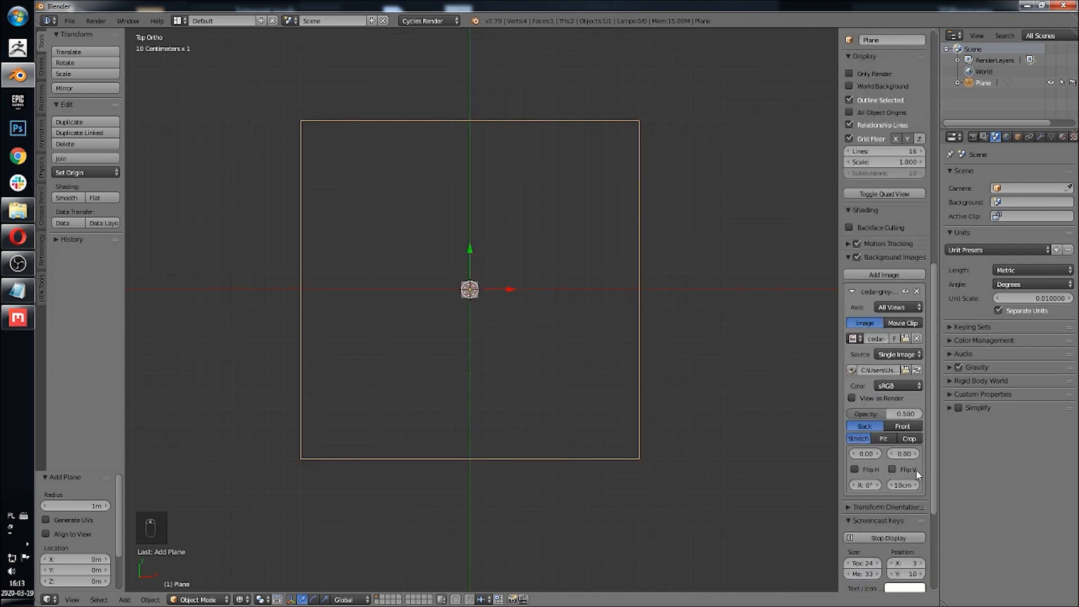
left_click_drag(908, 488, 1029, 488)
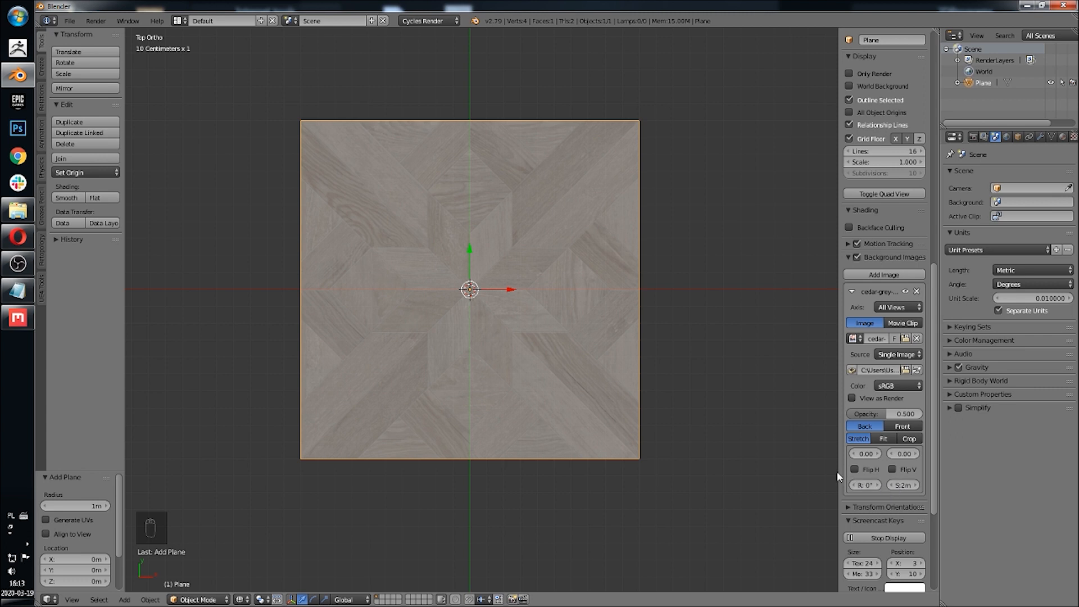
left_click_drag(838, 471, 747, 473)
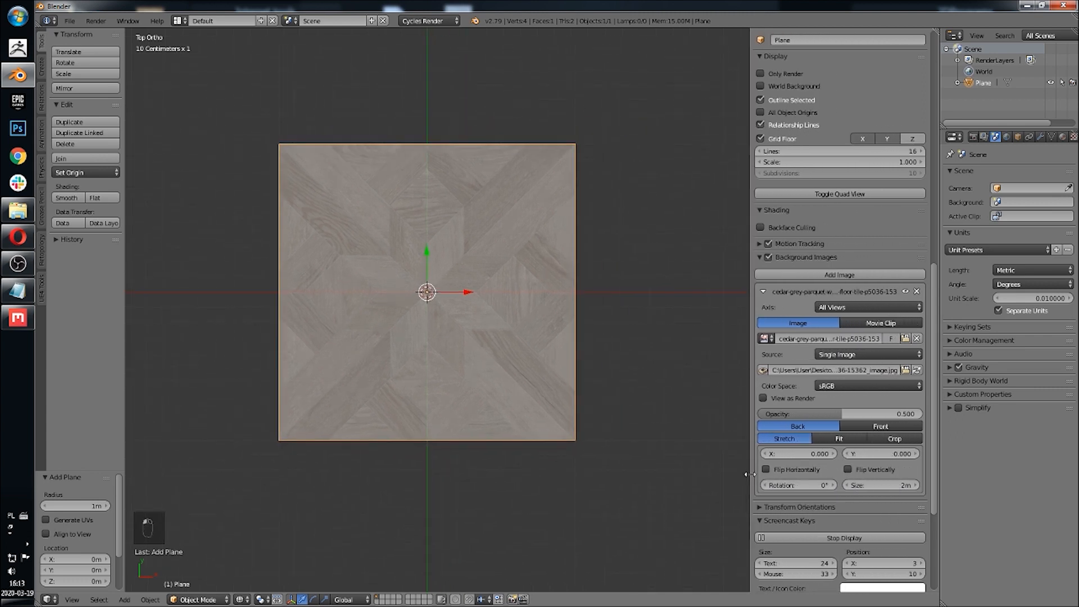
Step: Enter Edit Mode on the plane
middle_click_drag(606, 198, 495, 255, "shift")
scroll(515, 366, "up", 9)
scroll(376, 373, "down", 9)
middle_click_drag(372, 349, 420, 307, "shift")
scroll(439, 338, "up", 5)
middle_click_drag(445, 257, 413, 349, "shift")
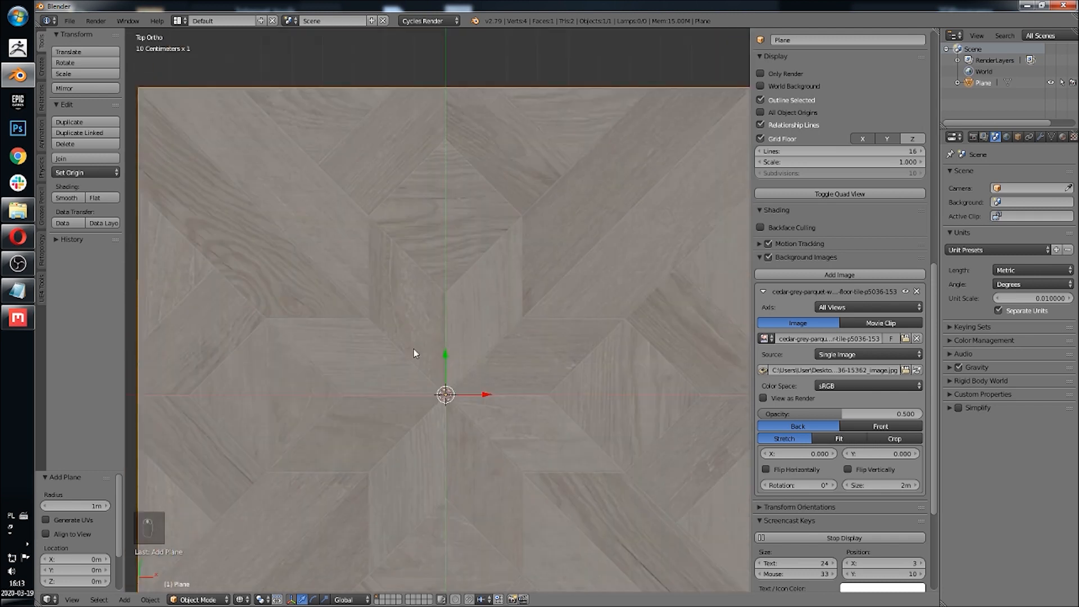
scroll(494, 217, "down", 5)
key("Tab")
scroll(461, 311, "up", 5)
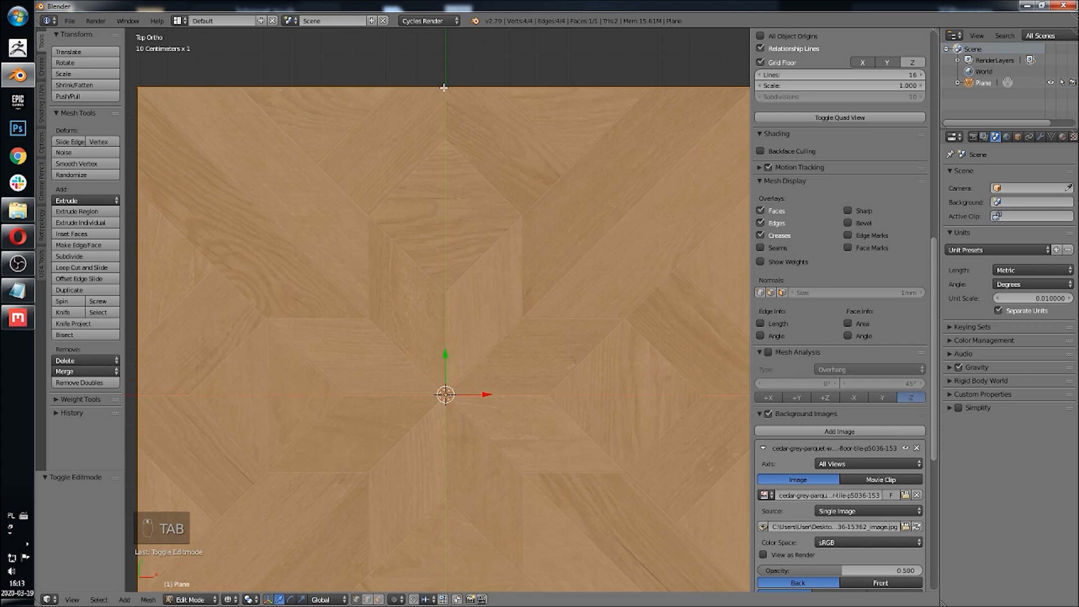
Step: Add a horizontal and a vertical loop cut to divide the plane into four quarters
key("ctrl+r")
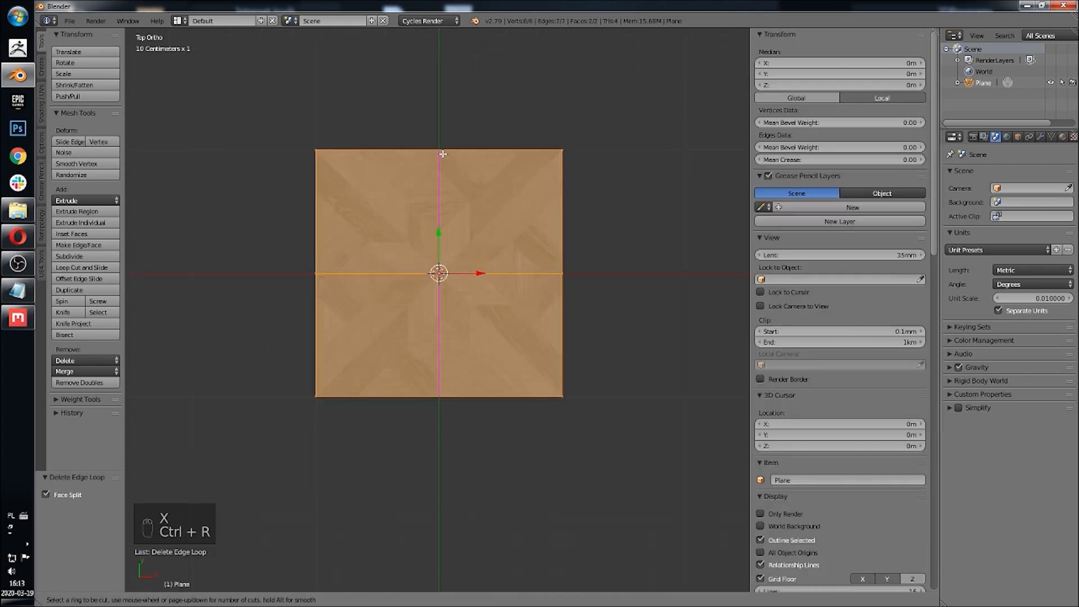
left_click(443, 154)
right_click(443, 154)
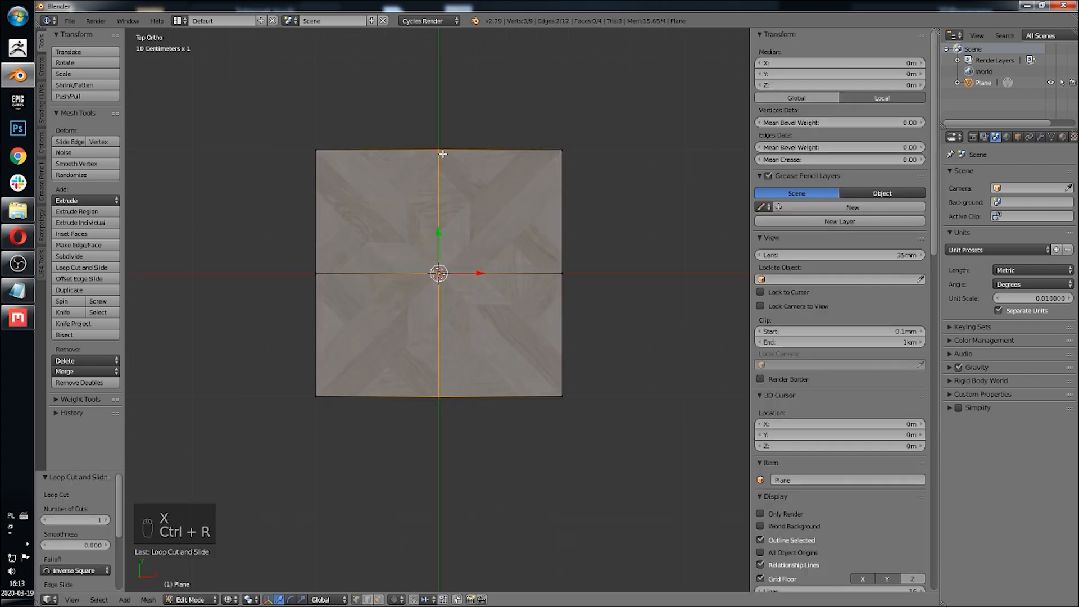
mouse_move(485, 236)
middle_mouse_down("shift")
mouse_move(508, 221)
mouse_move(499, 238)
middle_mouse_up("shift")
Step: Select the vertices outside the top-left quarter and delete them, leaving one quarter face
left_click(582, 166)
left_click(583, 289, "shift")
left_click(582, 412, "shift")
left_click(456, 419, "shift")
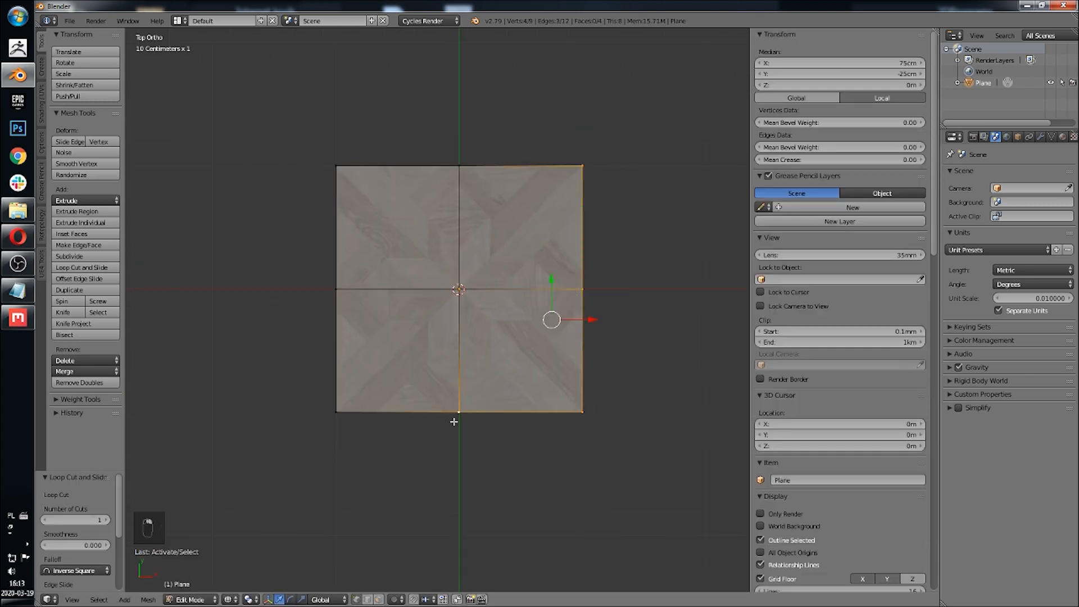
right_click(342, 426, "shift")
key("x")
left_click(516, 127)
Step: Add a Mirror modifier to the plane
middle_click_drag(478, 212, 498, 270, "shift")
scroll(489, 292, "up", 5)
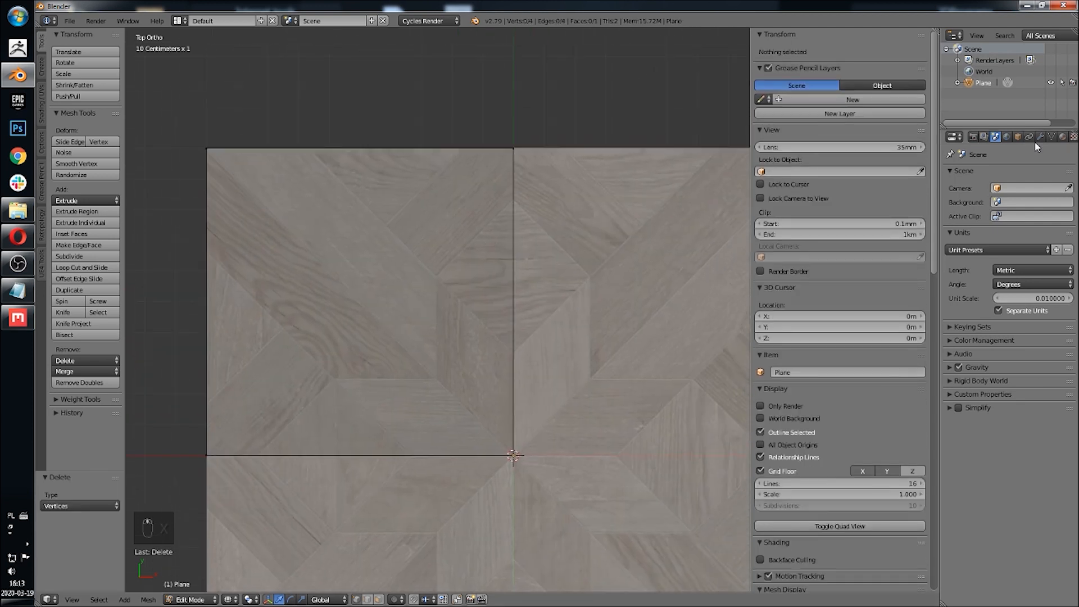
left_click(1041, 137)
left_click(1006, 175)
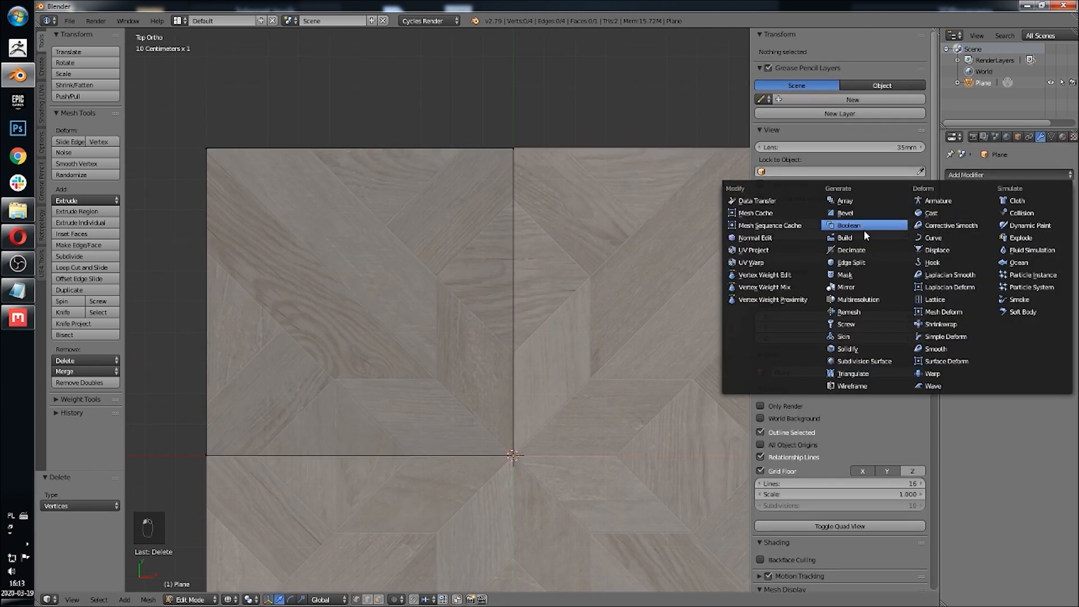
left_click(864, 286)
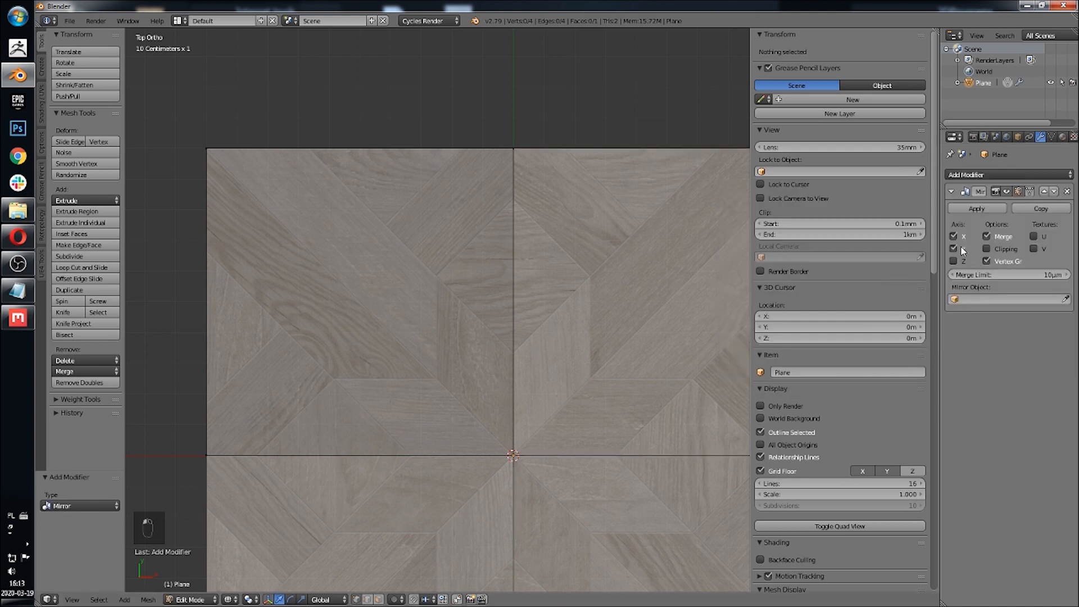
middle_click_drag(602, 291, 551, 188, "shift")
key("z")
scroll(555, 194, "down", 4)
key("z")
scroll(447, 299, "up", 5)
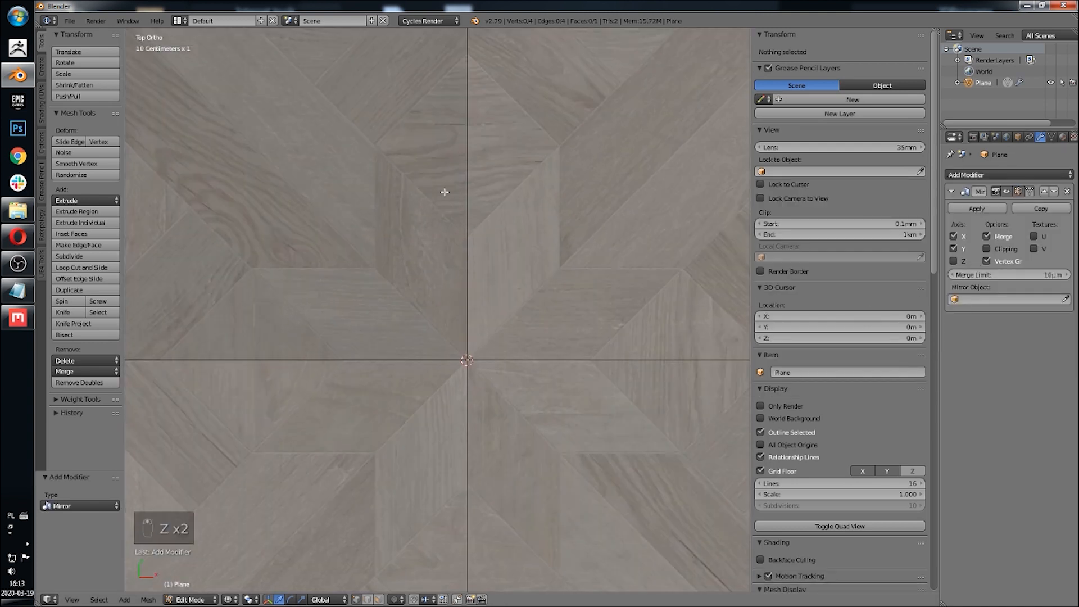
middle_click_drag(445, 193, 512, 280, "shift")
scroll(521, 276, "down", 2)
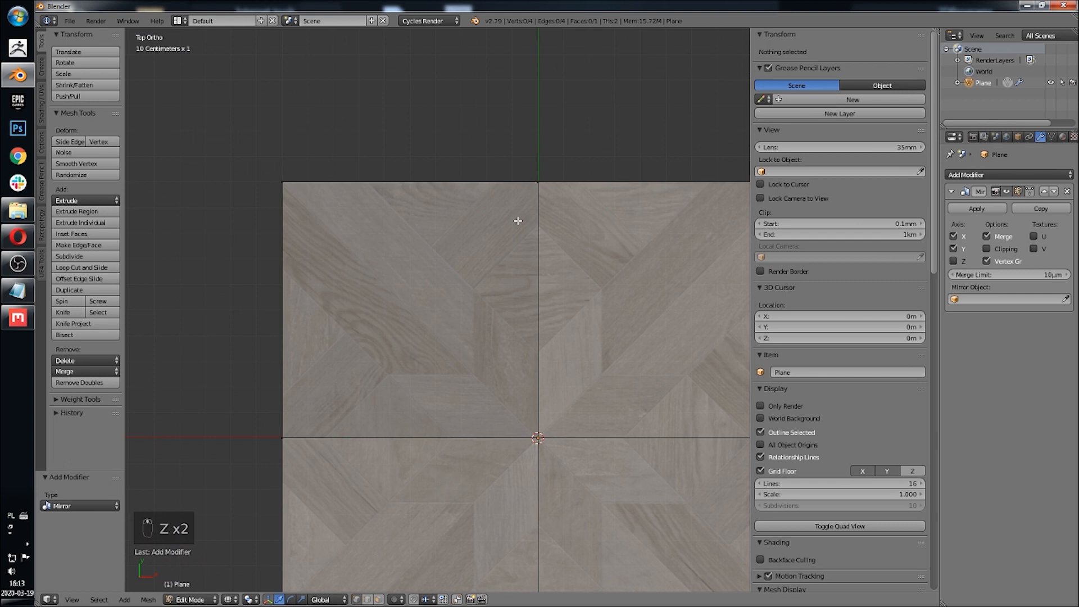
Step: Select the quarter's corner vertices one by one to check their positions
right_click(538, 179)
right_click(283, 182, "shift")
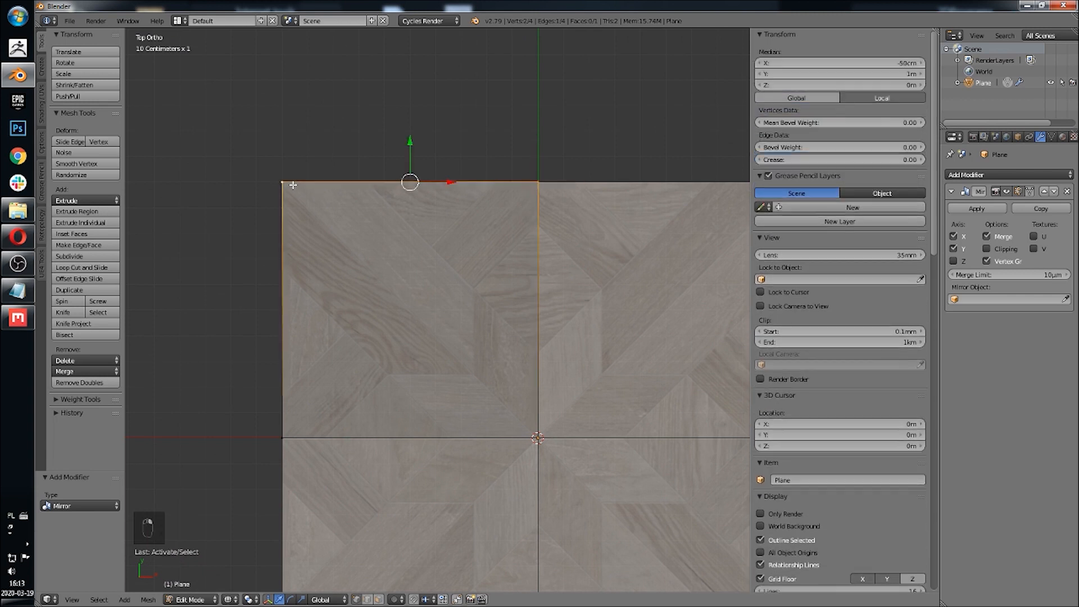
right_click(545, 438, "shift")
right_click(296, 447, "shift")
right_click(266, 202, "shift")
right_click(274, 186, "shift")
right_click(522, 181)
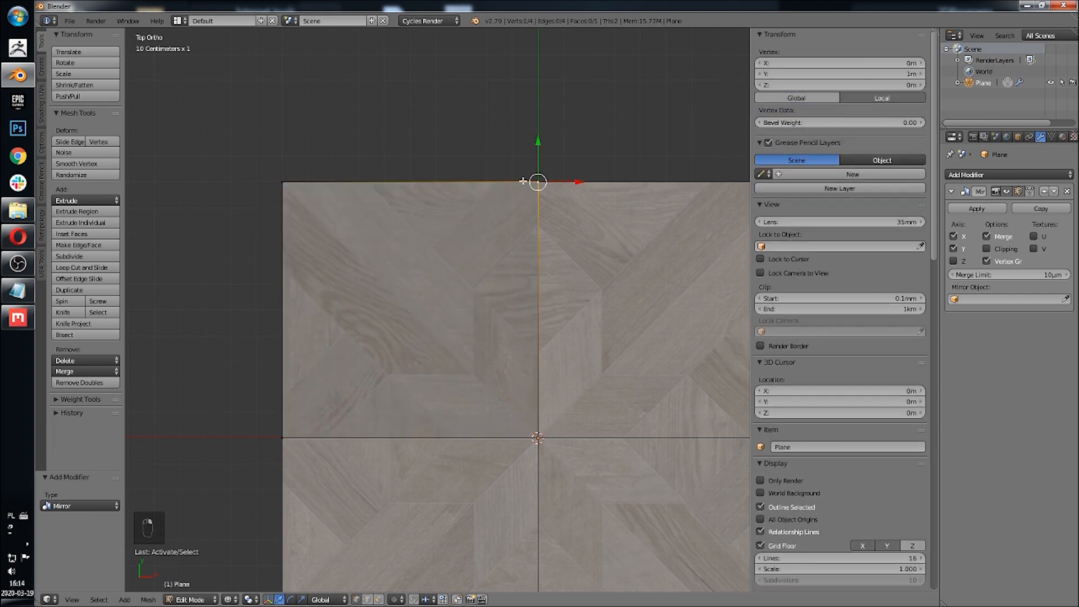
right_click(309, 184)
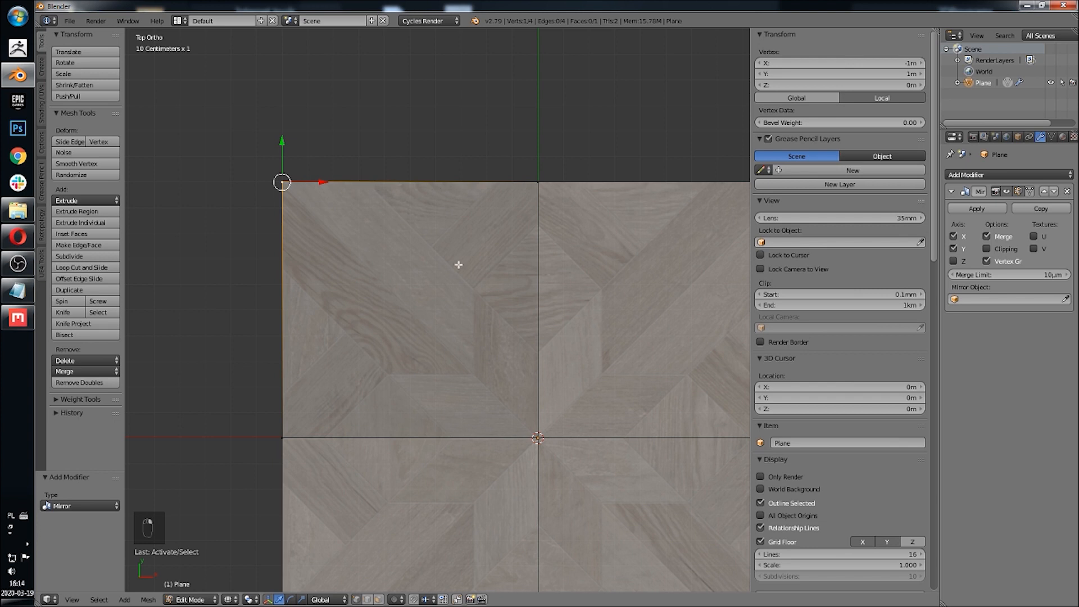
scroll(460, 311, "up", 2)
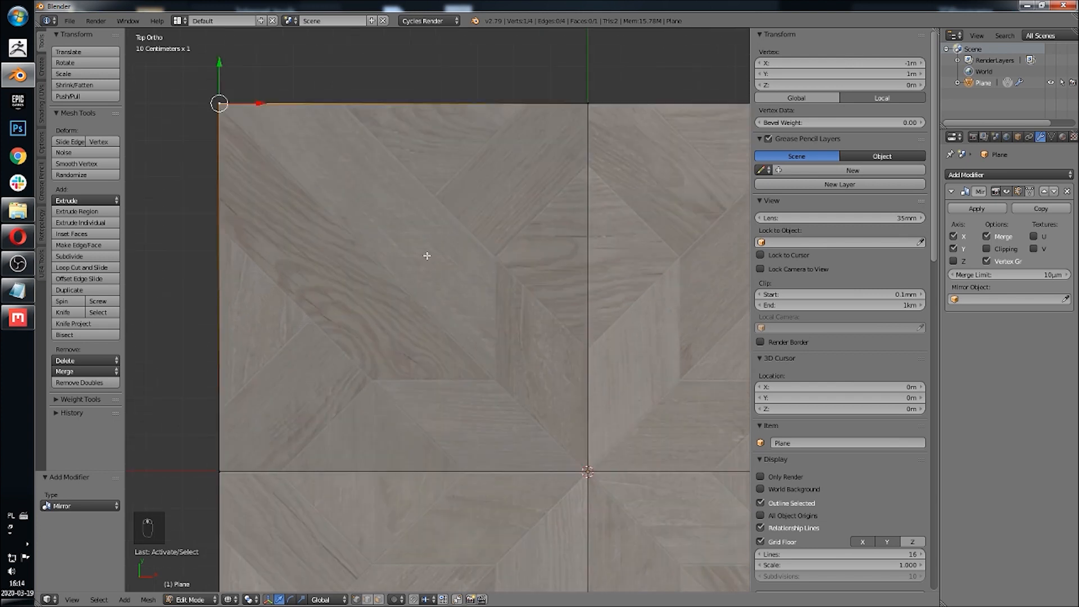
scroll(430, 256, "down", 1)
scroll(430, 255, "up", 2)
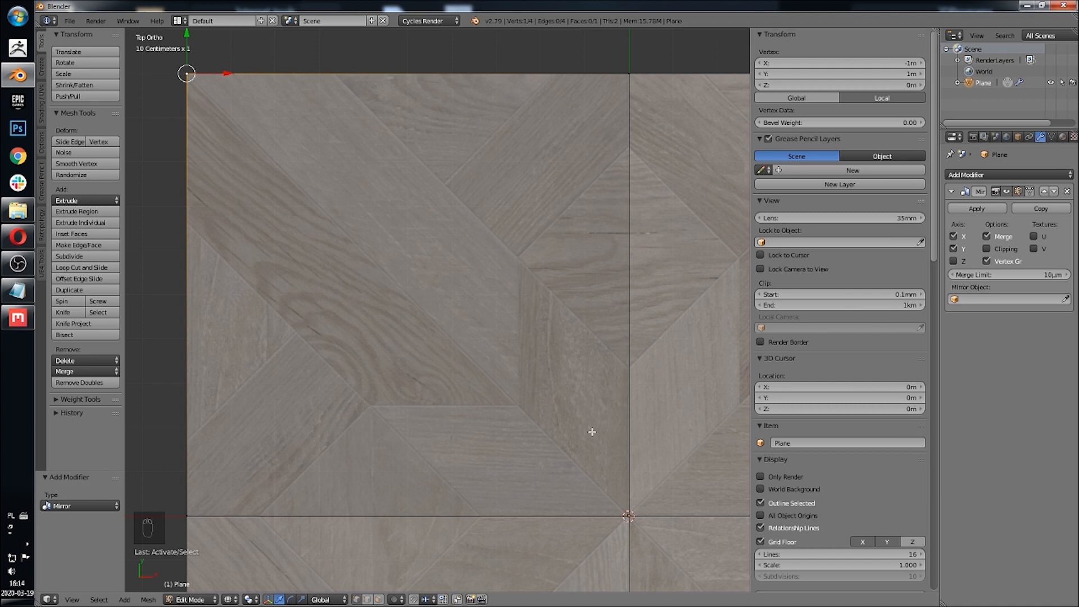
Step: Enable Clipping on the plane's Mirror modifier
scroll(472, 302, "up", 1)
scroll(443, 260, "down", 3)
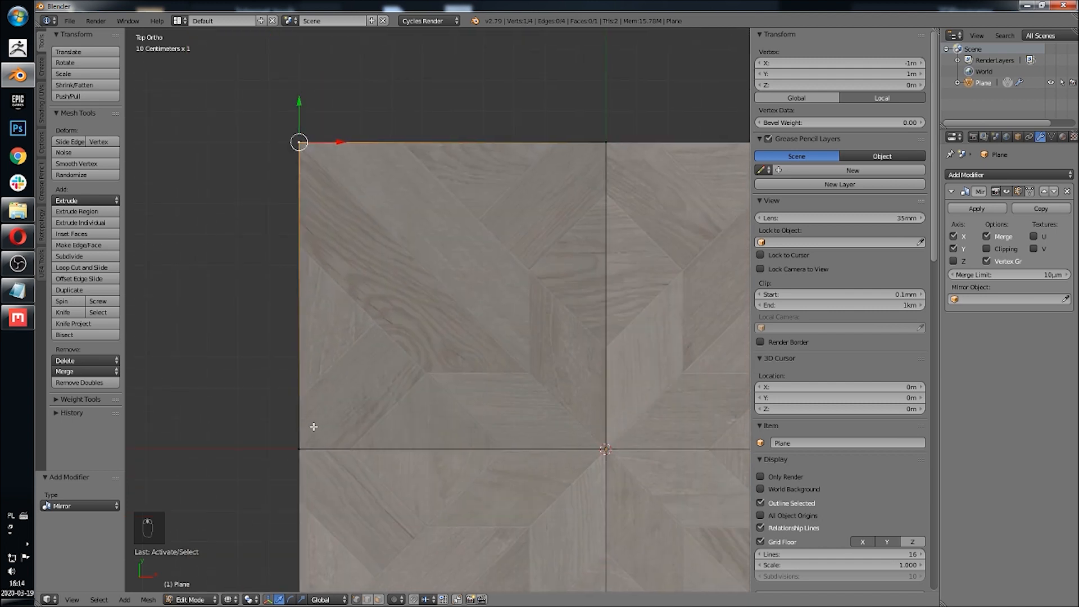
left_click(991, 250)
middle_click_drag(505, 394, 445, 316, "shift")
right_click(264, 374)
right_click(531, 365, "shift")
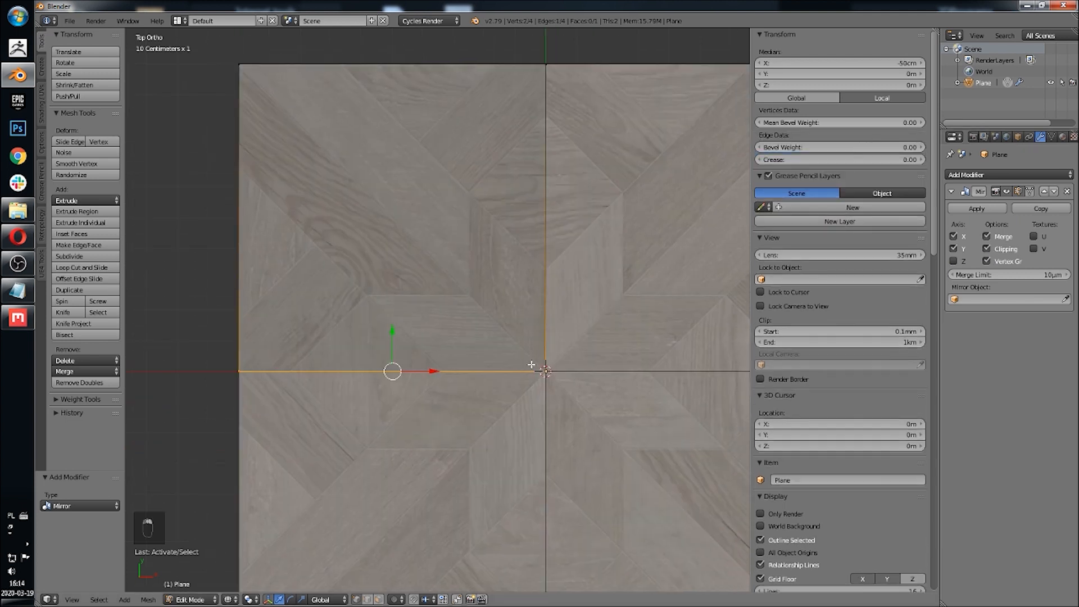
key("g")
right_click(452, 322)
middle_click_drag(373, 234, 395, 259, "shift")
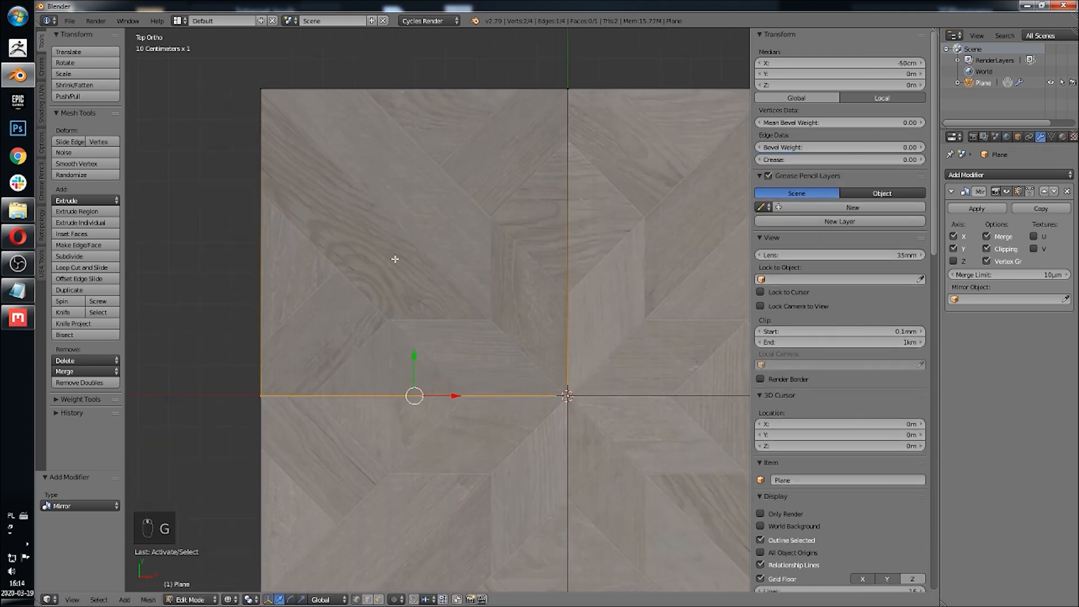
Step: Subdivide the quarter's outer left edge once
right_click(262, 91)
right_click(303, 388, "shift")
key("w")
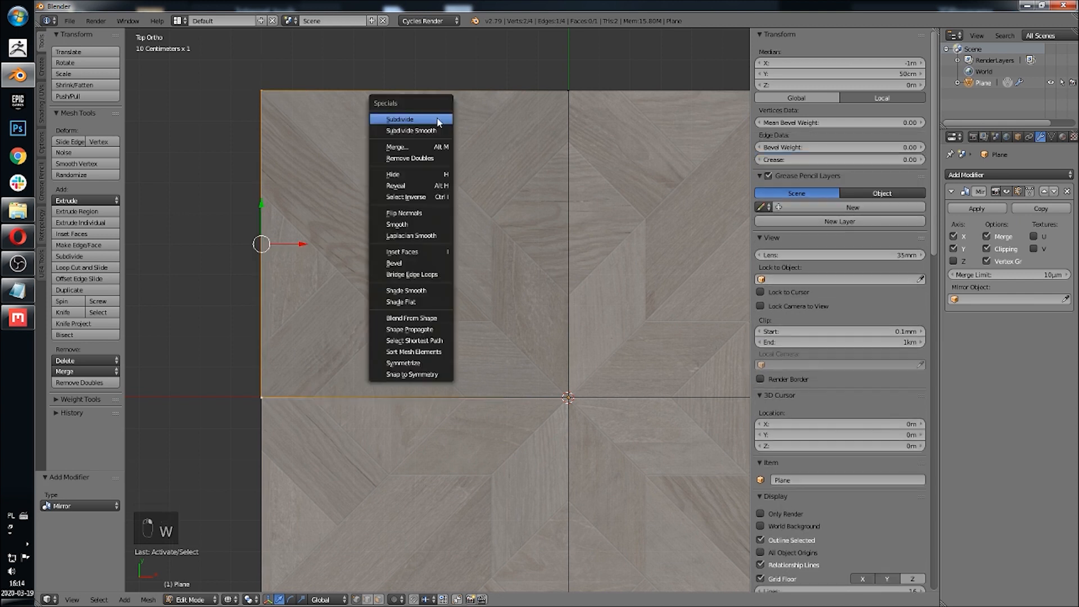
left_click(438, 122)
Step: Move the new left-edge vertex up along the edge to about Y 66 cm
right_click(275, 219)
key("g")
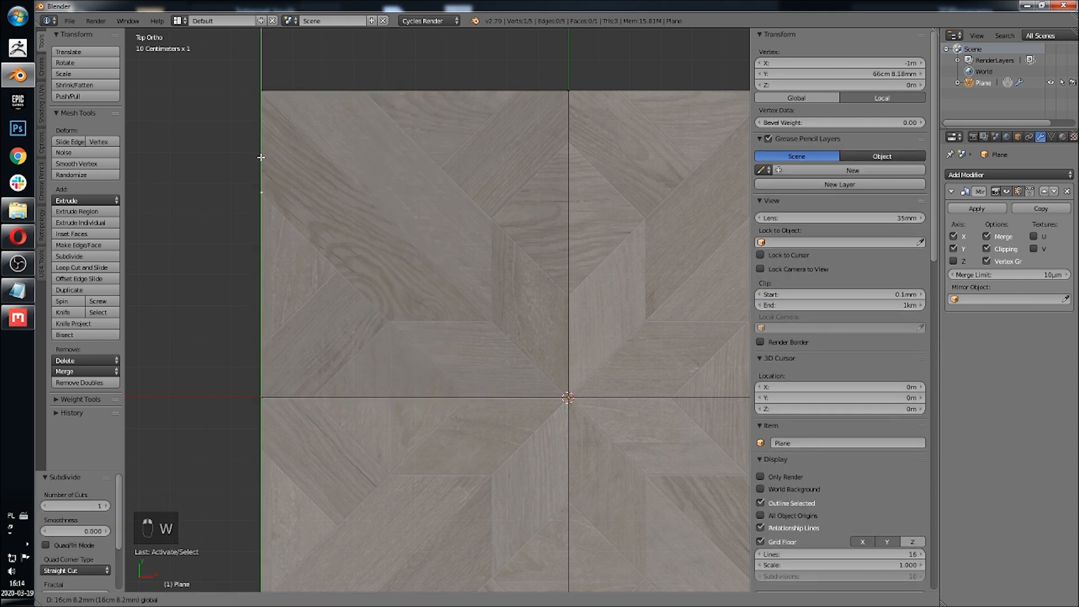
left_click(264, 160)
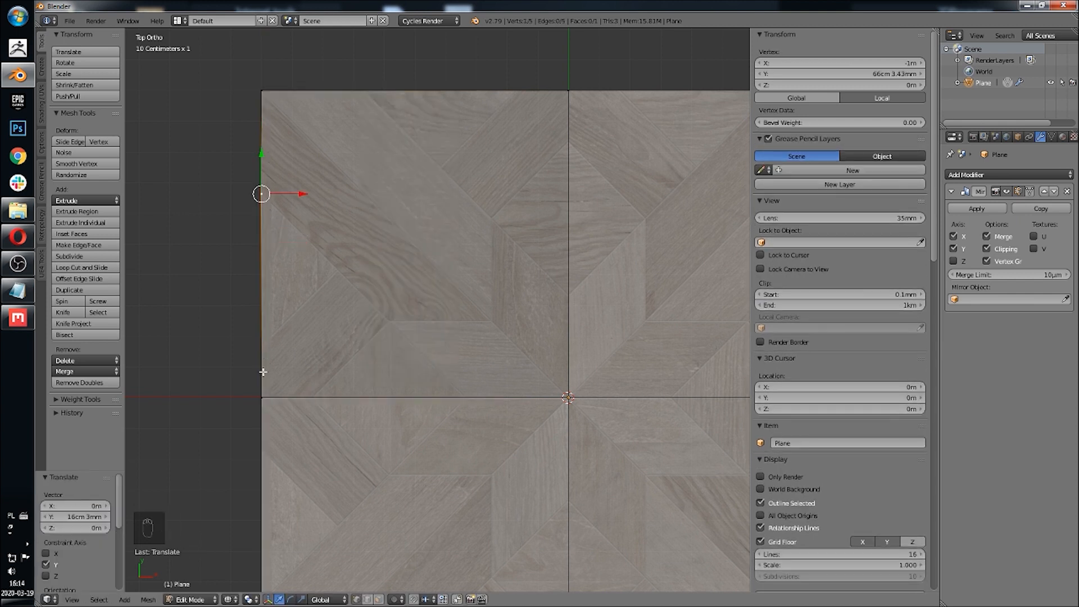
Step: Subdivide the lower segment of the left edge once
right_click(262, 396, "shift")
key("w")
left_click(323, 216)
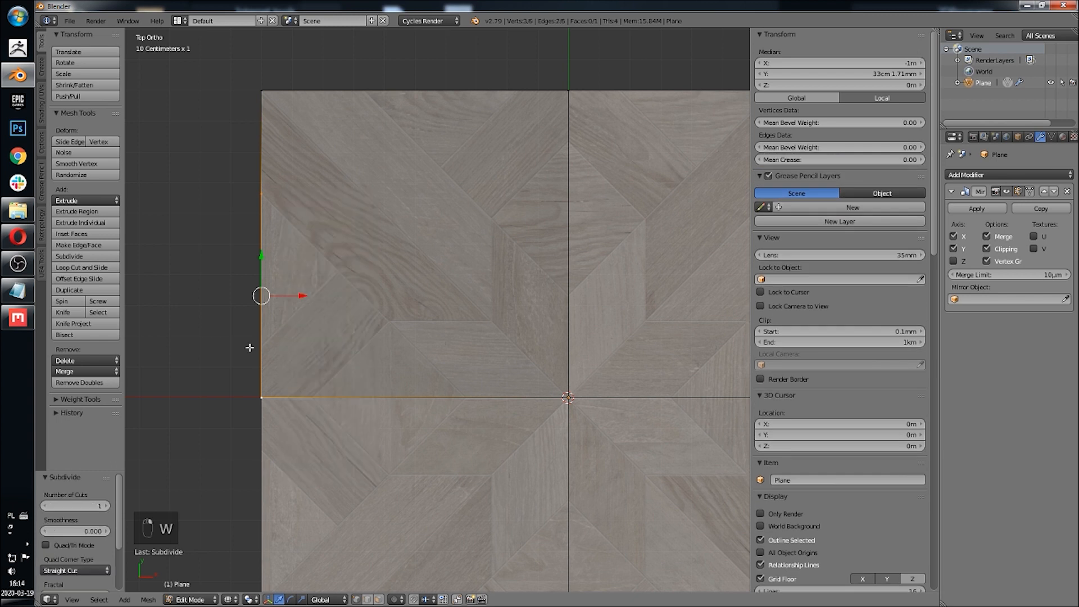
Step: Move the newest left-edge vertex down to about Y 16 cm
right_click(260, 266)
key("g")
left_click(269, 310)
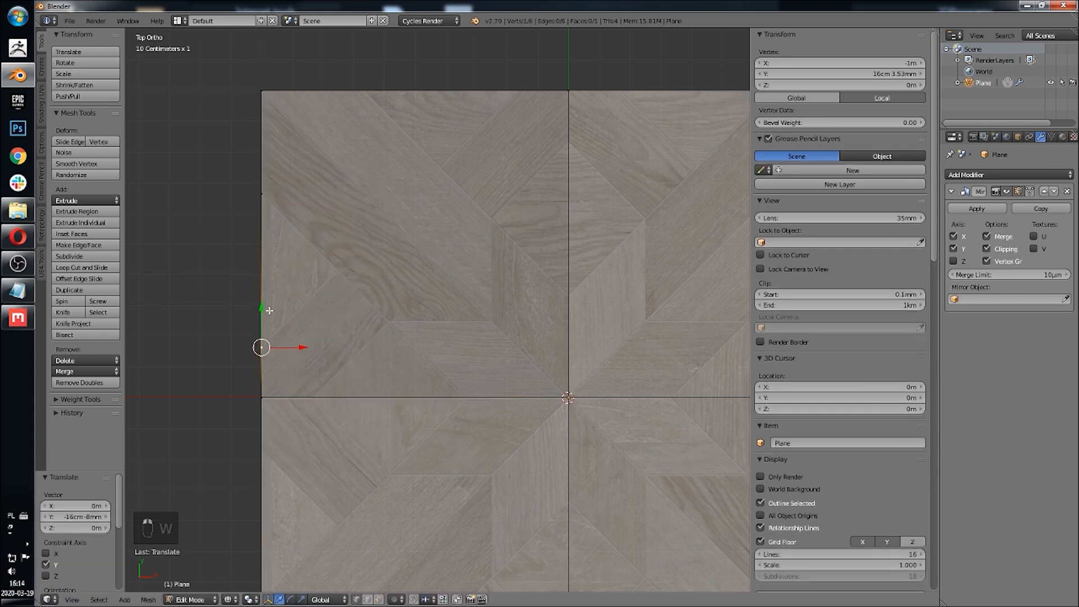
Step: Nudge the lower left-edge vertex up by about 4.7 mm to match the reference pattern
scroll(270, 311, "up", 4)
scroll(394, 269, "up", 1)
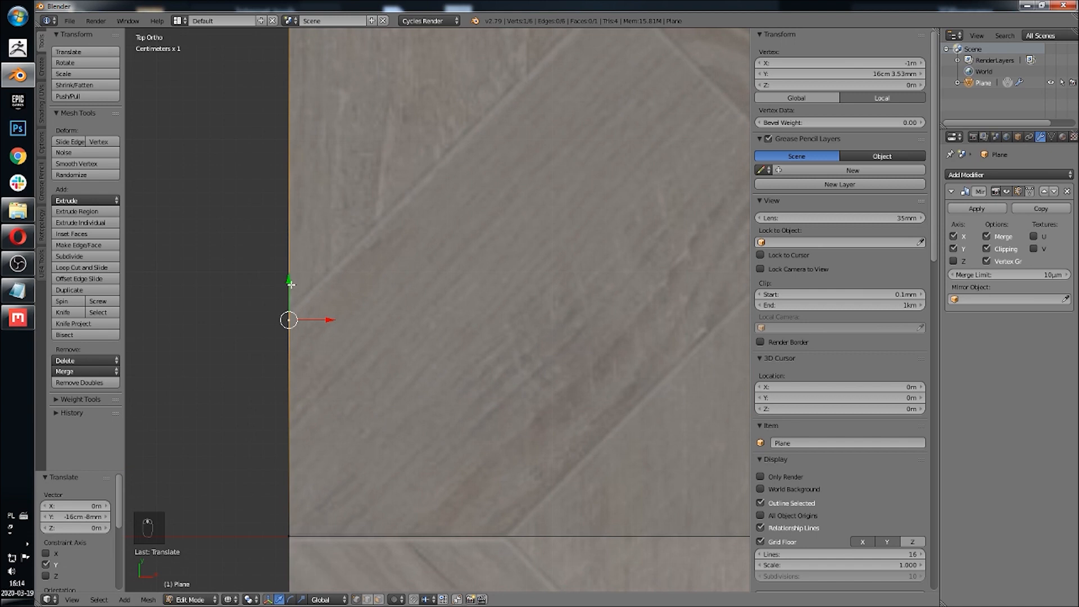
left_click_drag(292, 285, 286, 276)
middle_click_drag(287, 276, 345, 159, "shift")
right_click(314, 104)
scroll(348, 169, "down", 5)
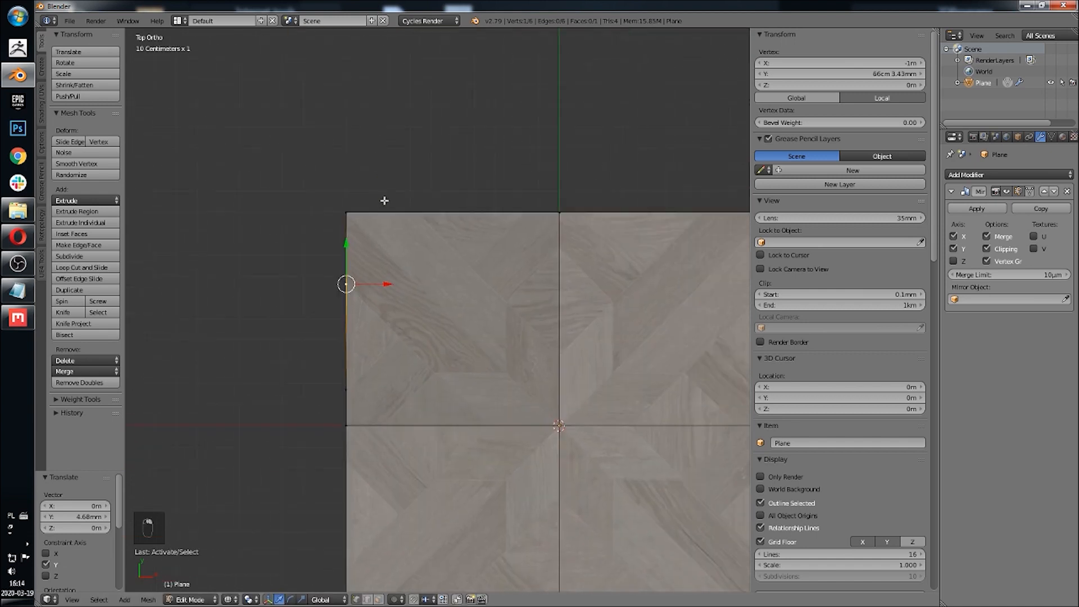
middle_click_drag(388, 279, 389, 202, "shift")
middle_click_drag(433, 276, 407, 284, "shift")
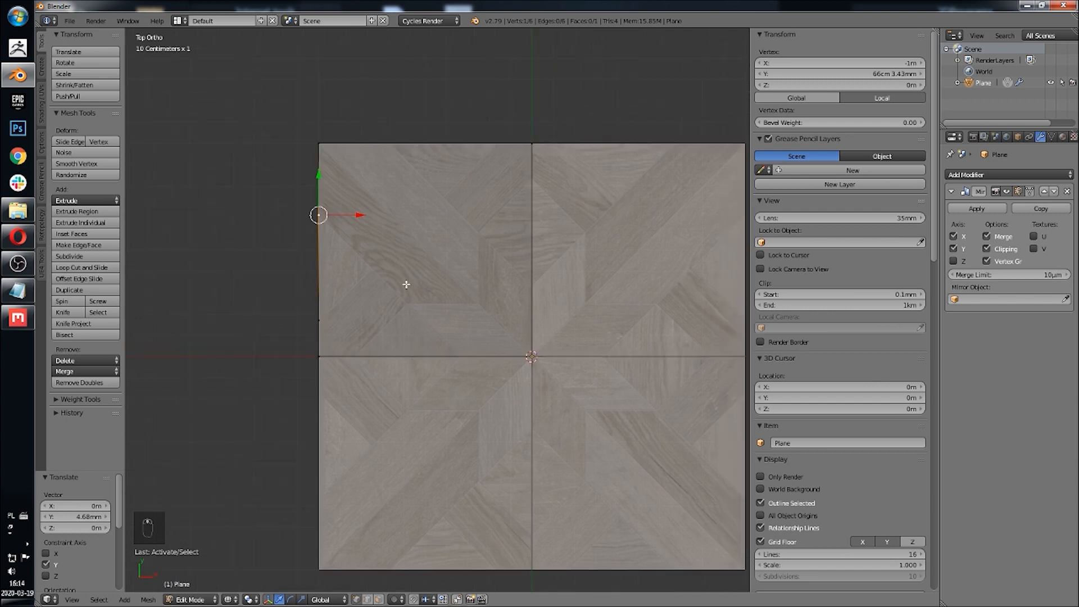
Step: Subdivide the quarter's top, bottom and inner vertical edges with 2 cuts
right_click(535, 357)
right_click(310, 361, "shift")
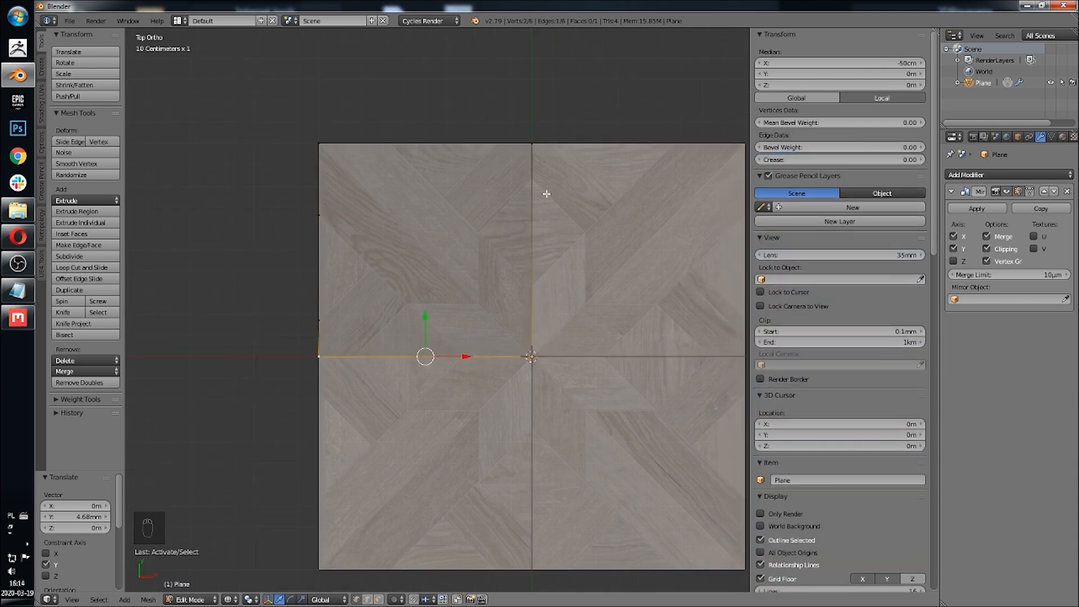
right_click(531, 145, "shift")
right_click(331, 136, "shift")
key("w")
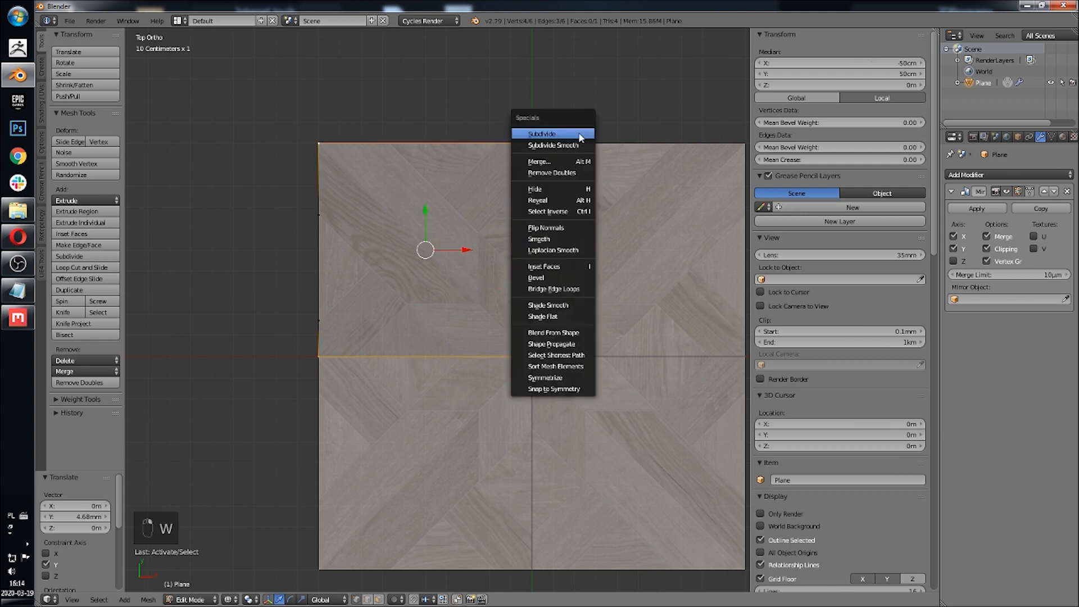
left_click(555, 133)
left_click(107, 505)
Step: Nudge the first top-edge cut vertex about -1.5 mm along X
scroll(383, 292, "up", 4)
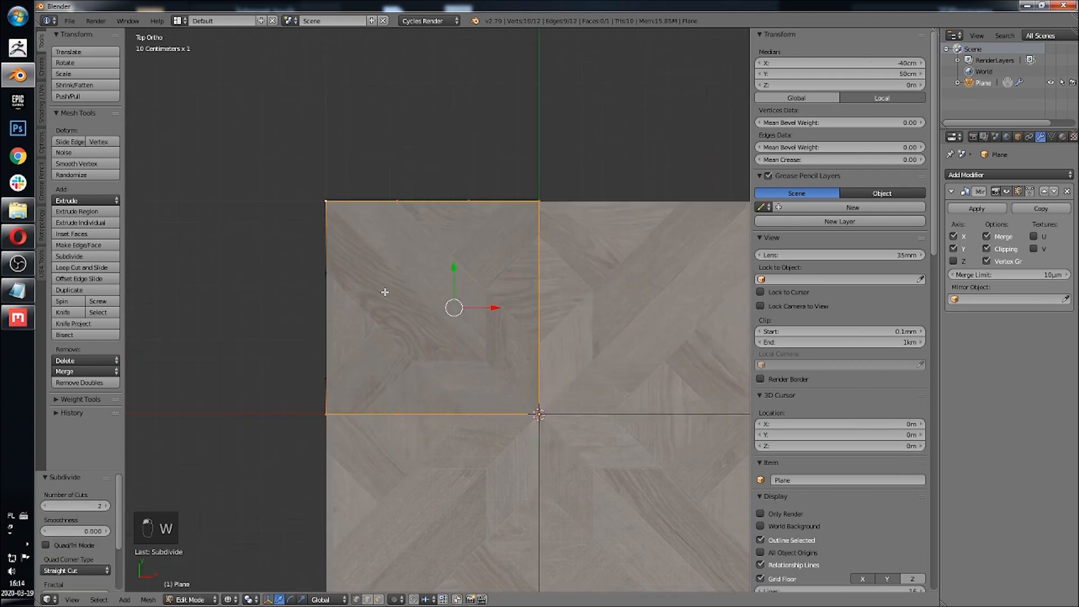
right_click(373, 78)
middle_click_drag(384, 91, 418, 306, "shift")
scroll(419, 307, "up", 5)
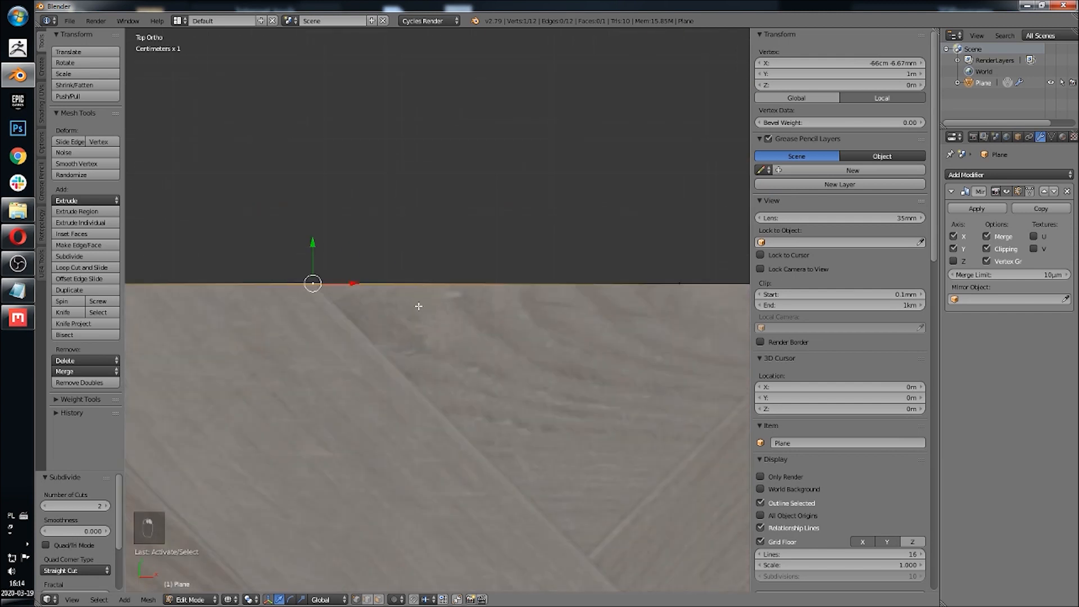
left_click_drag(353, 285, 351, 284)
middle_click_drag(506, 290, 350, 275, "shift")
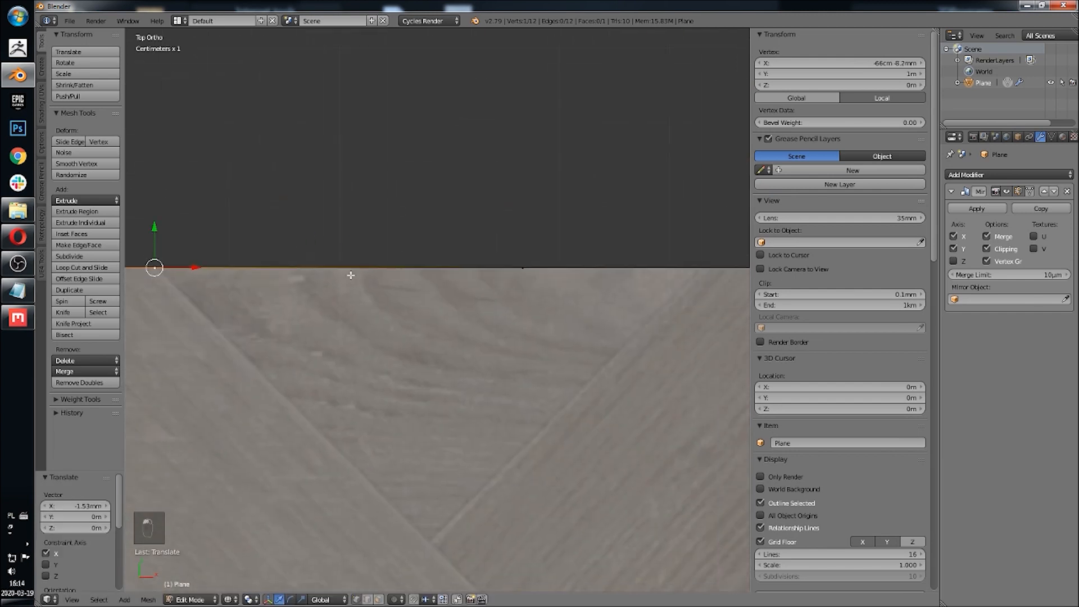
Step: Move the second top-edge cut vertex about 16 cm along X, to roughly X -17 cm
right_click(499, 270)
middle_click_drag(498, 270, 391, 277, "shift")
left_click_drag(390, 261, 568, 255)
scroll(566, 278, "down", 10)
middle_click_drag(530, 354, 504, 255, "shift")
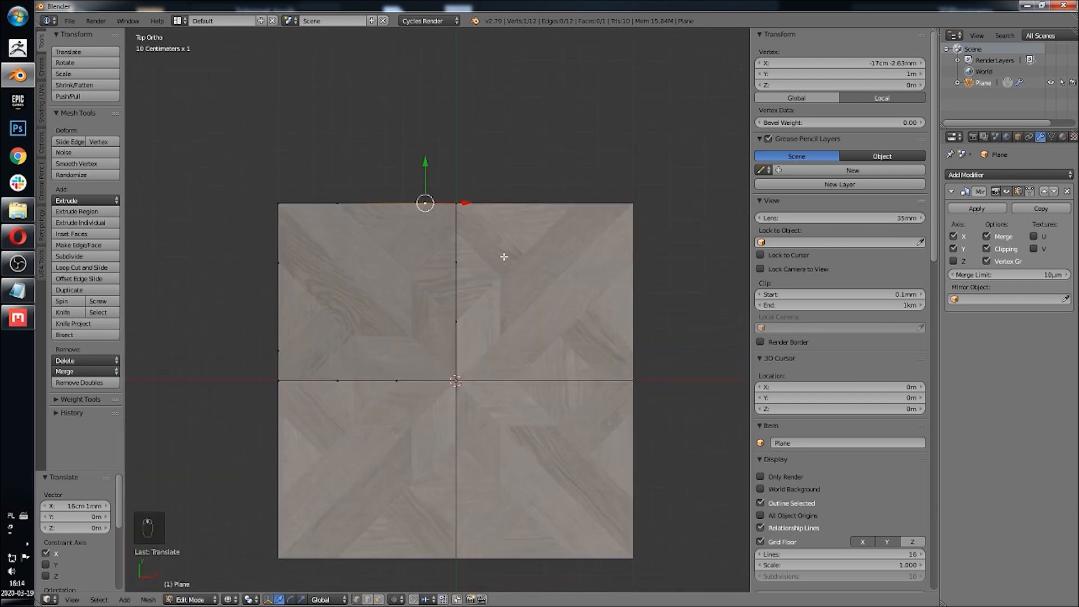
Step: Move a cut vertex on the inner vertical edge about 16 cm along Y
scroll(472, 298, "up", 4)
right_click(496, 211)
middle_click_drag(497, 186, 490, 325, "shift")
scroll(489, 325, "up", 4)
left_click_drag(499, 353, 519, 231)
Step: Hide the properties sidebar and nudge the inner-edge vertex up by about 4 mm
key("n")
scroll(618, 298, "up", 1)
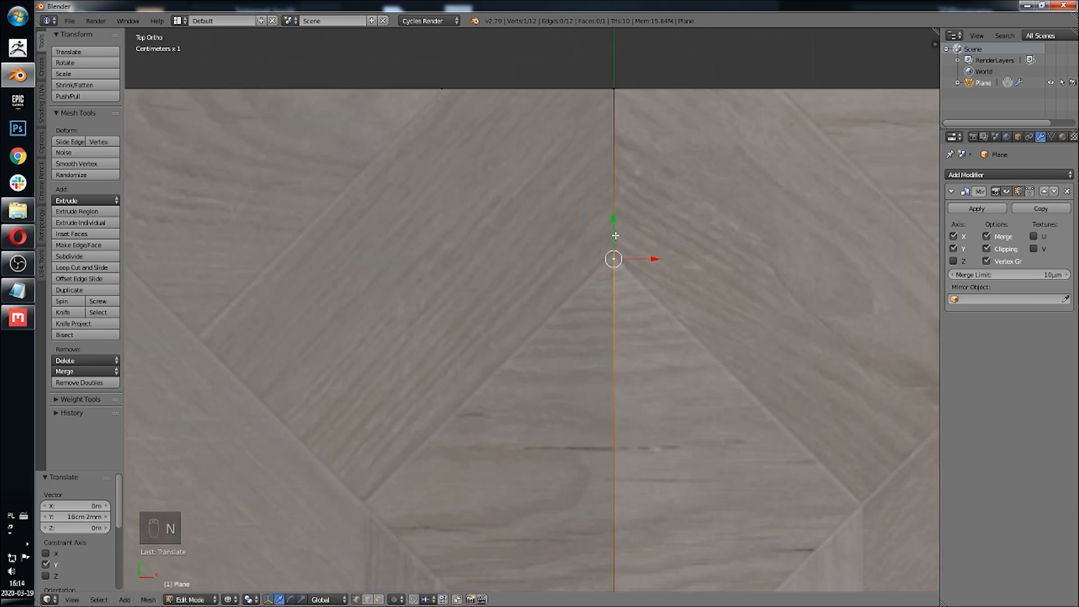
left_click_drag(614, 222, 617, 215)
scroll(613, 231, "down", 5)
middle_click_drag(529, 425, 535, 275, "shift")
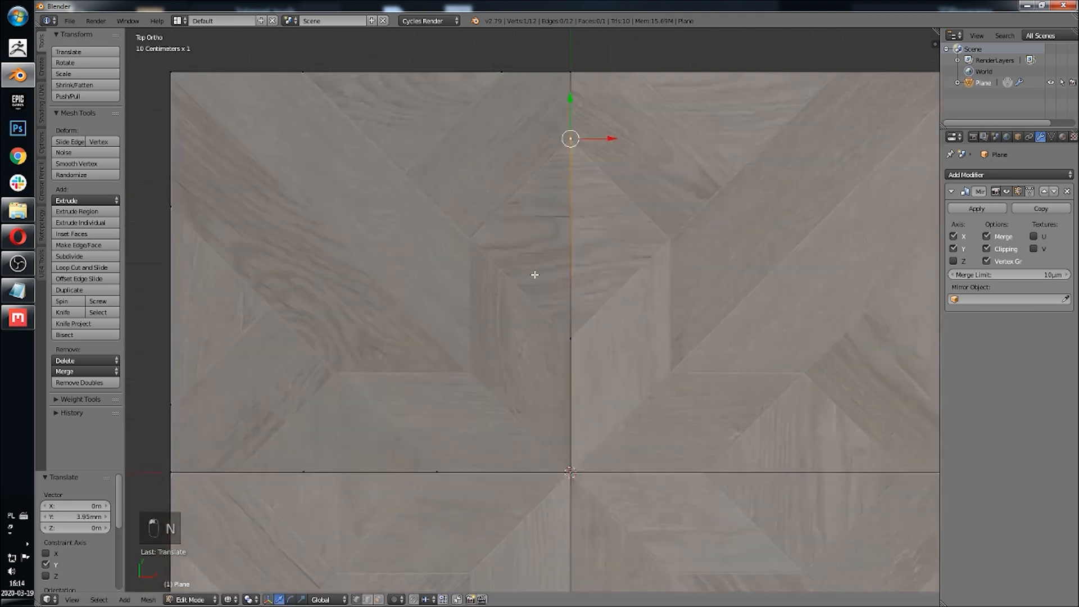
Step: Nudge the other inner-edge cut vertex down by about 1.6 mm
scroll(544, 319, "up", 3)
right_click(603, 365)
scroll(603, 365, "up", 2)
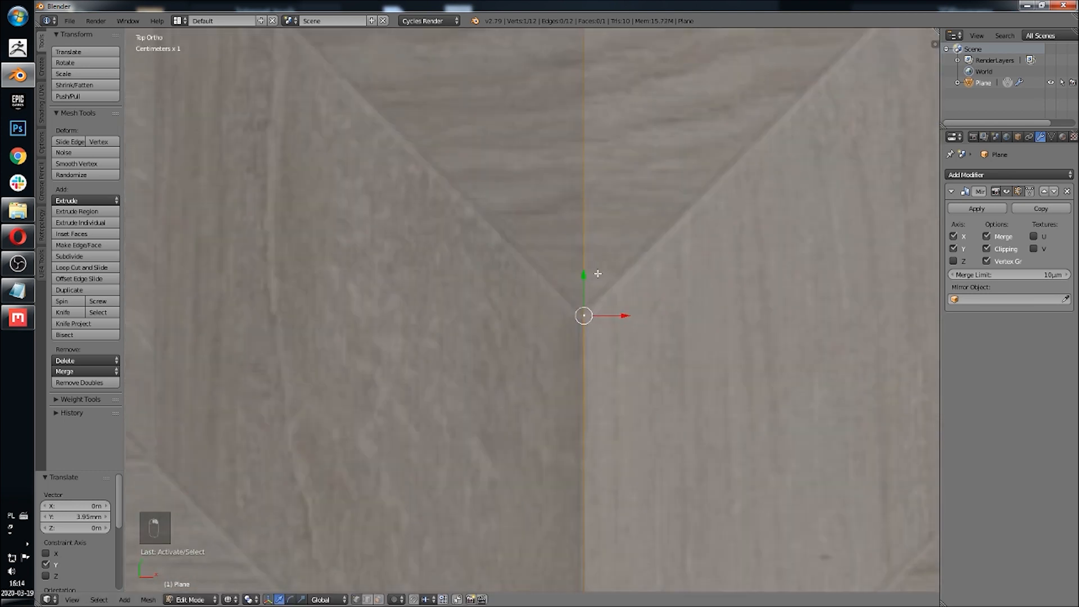
left_click_drag(587, 275, 589, 276)
scroll(589, 277, "down", 5)
middle_click_drag(544, 369, 578, 283, "shift")
middle_click_drag(509, 349, 593, 329, "shift")
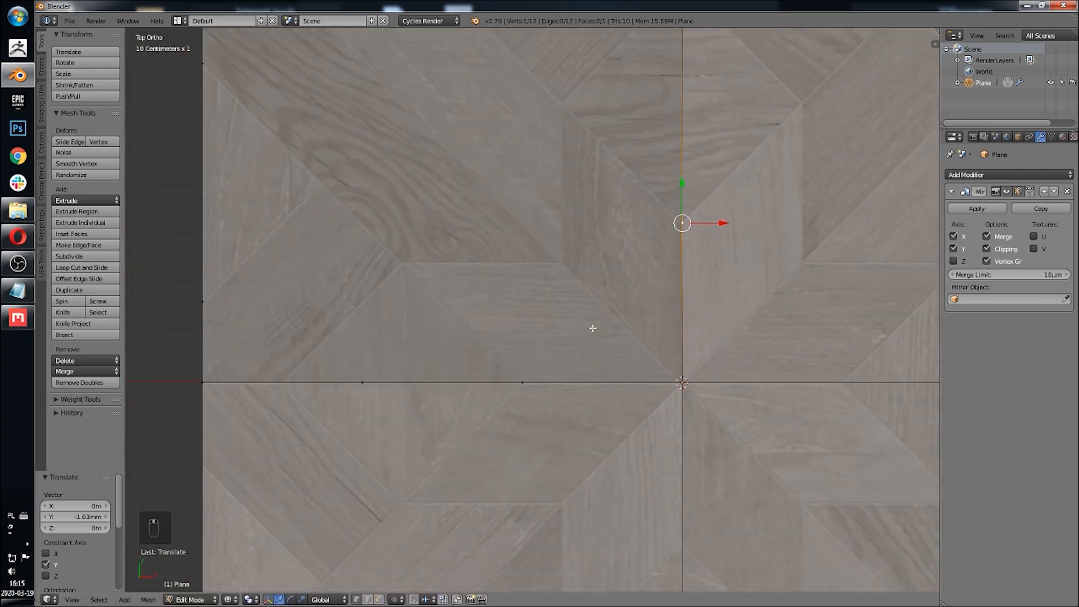
Step: Move a bottom-edge cut vertex about -16.5 cm along X, then nudge it about -4.7 mm
right_click(369, 384)
left_click_drag(406, 383, 325, 389)
scroll(431, 325, "up", 5)
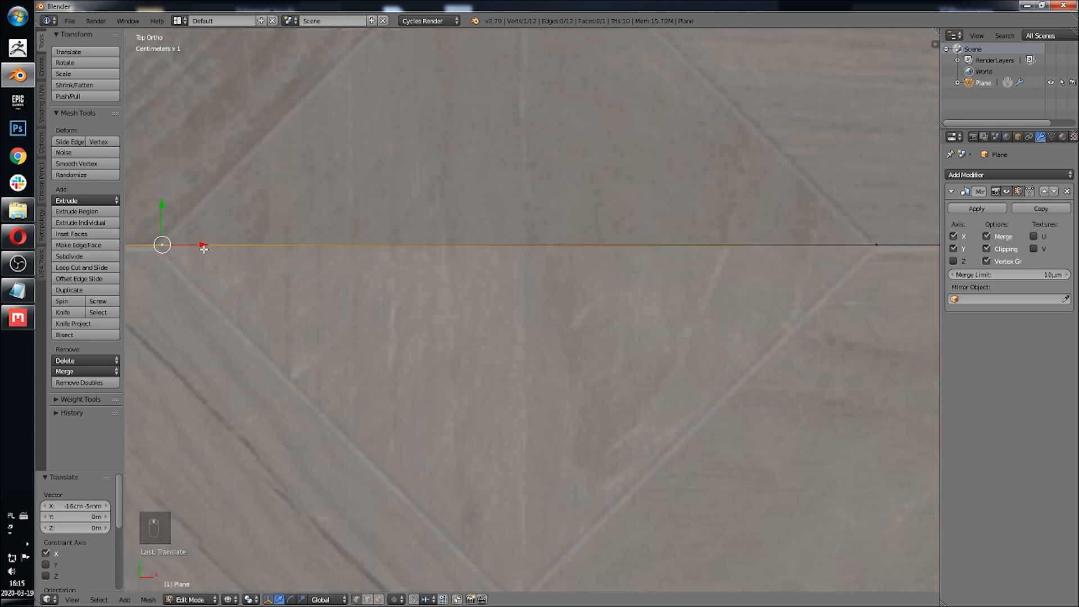
left_click_drag(204, 249, 197, 247)
scroll(717, 310, "down", 5)
Step: Nudge the other bottom-edge cut vertex about -2.7 mm along X
right_click(686, 298)
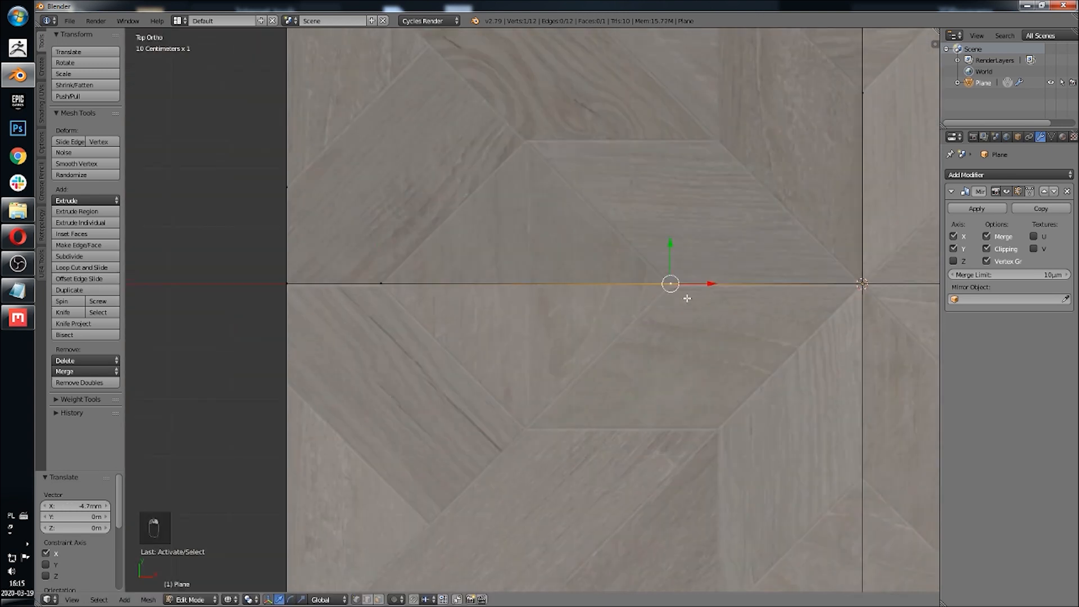
scroll(583, 353, "up", 4)
left_click_drag(627, 340, 619, 339)
scroll(599, 361, "down", 6)
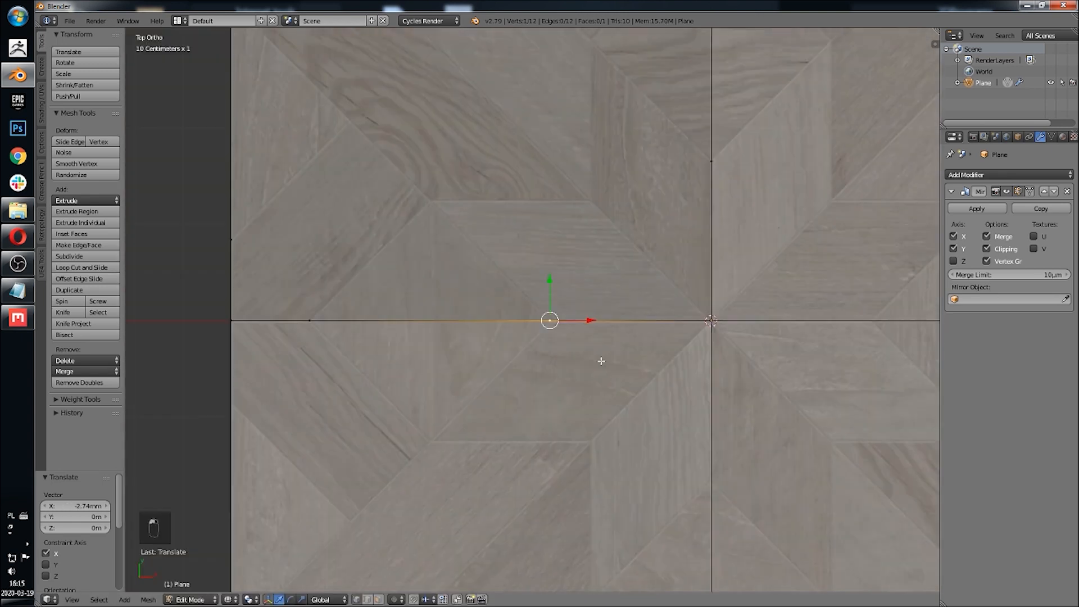
Step: Join the upper left-edge vertex to a bottom-edge vertex with a diagonal edge
scroll(545, 323, "up", 3)
right_click(336, 170)
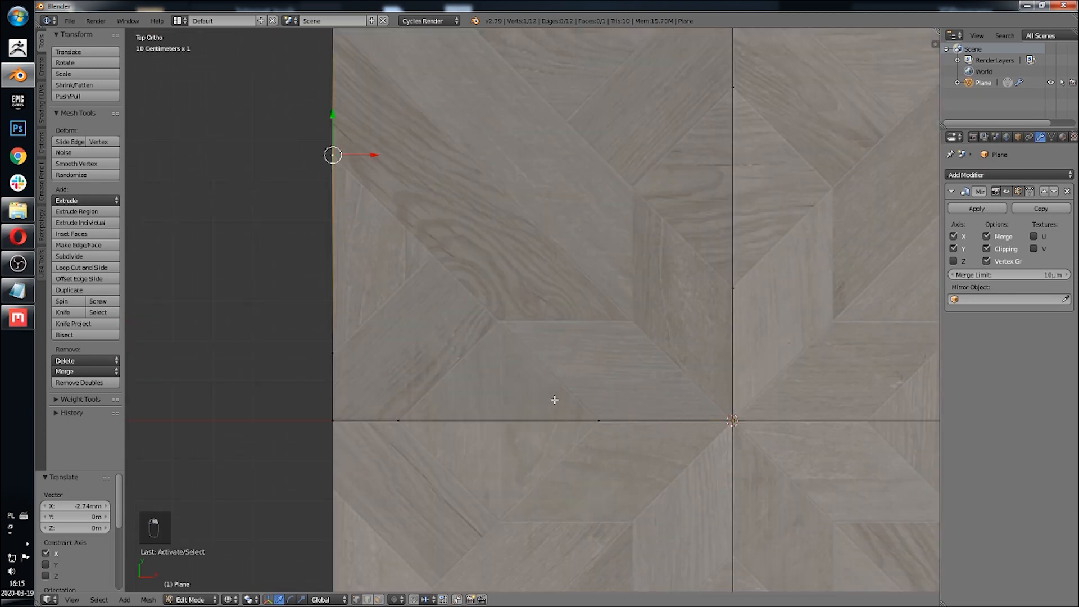
right_click(599, 421, "shift")
key("f")
Step: Join a top-edge vertex to an inner-edge vertex with a parallel diagonal edge
middle_click_drag(689, 194, 670, 298, "shift")
right_click(735, 382)
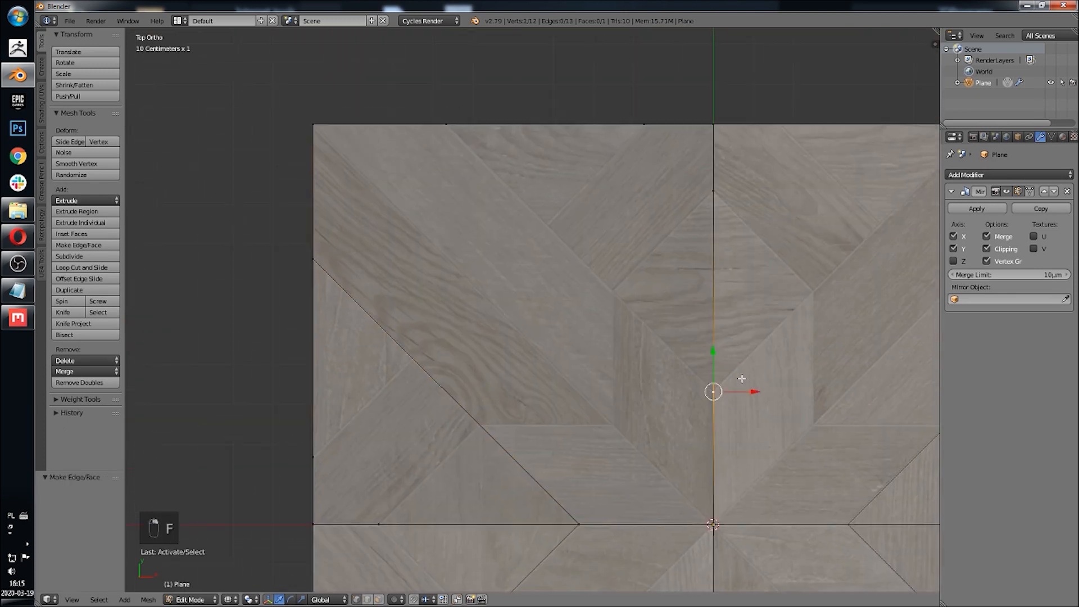
key("f")
middle_click_drag(700, 227, 634, 214, "shift")
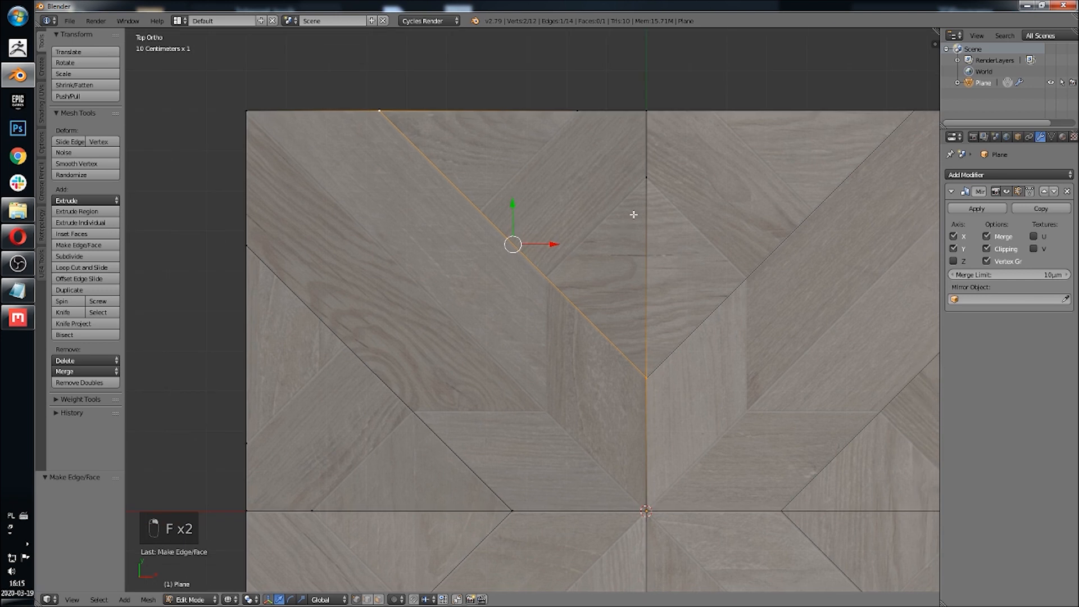
Step: Join the quarter's top-left corner to its centre with a diagonal edge
middle_click_drag(556, 294, 556, 234, "shift")
right_click(647, 451)
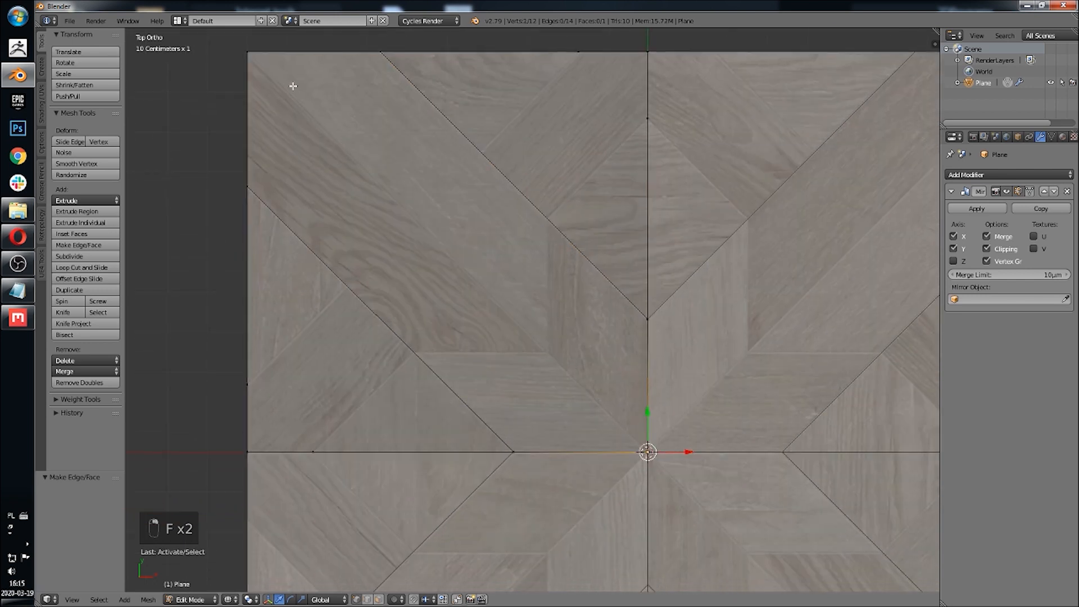
right_click(251, 55, "shift")
key("f")
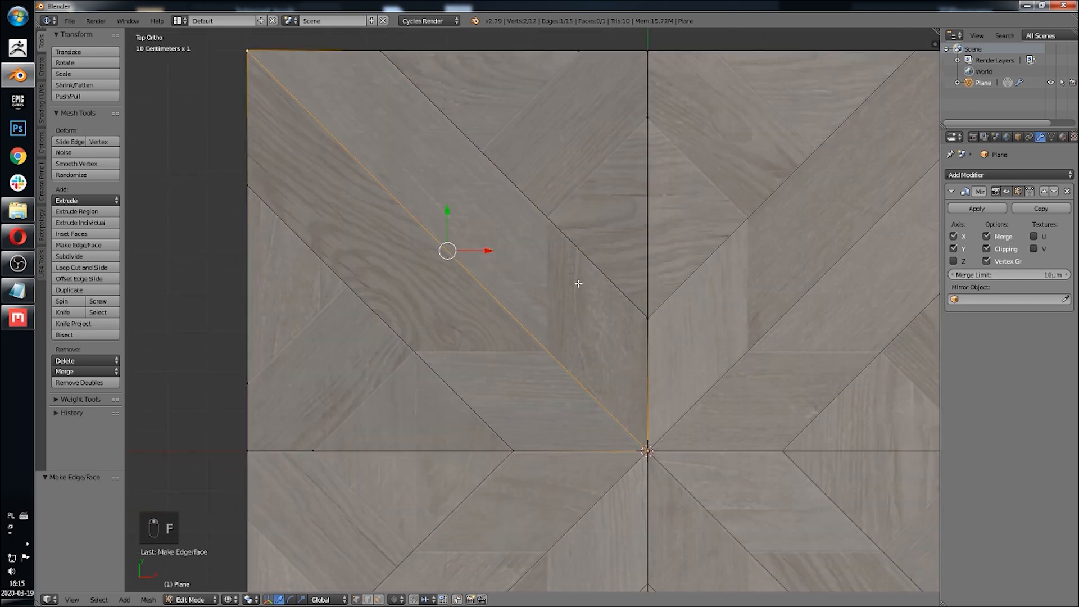
middle_click_drag(578, 284, 635, 316, "shift")
Step: Subdivide the two parallel diagonal edges with 2 cuts
right_click(304, 221)
right_click(567, 485, "shift")
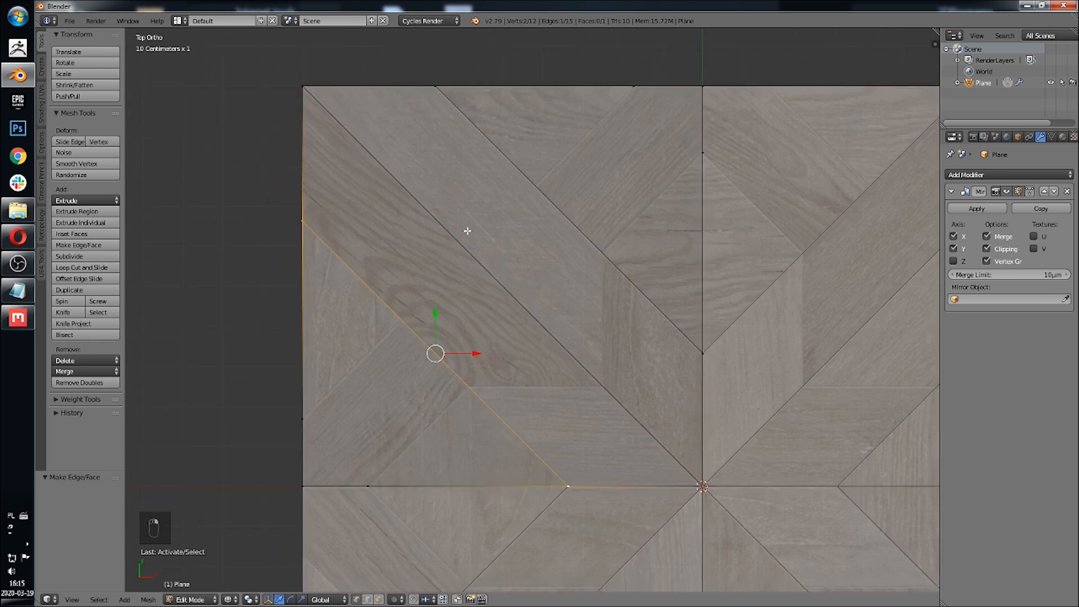
right_click(428, 83, "shift")
right_click(703, 351, "shift")
key("w")
left_click(578, 178)
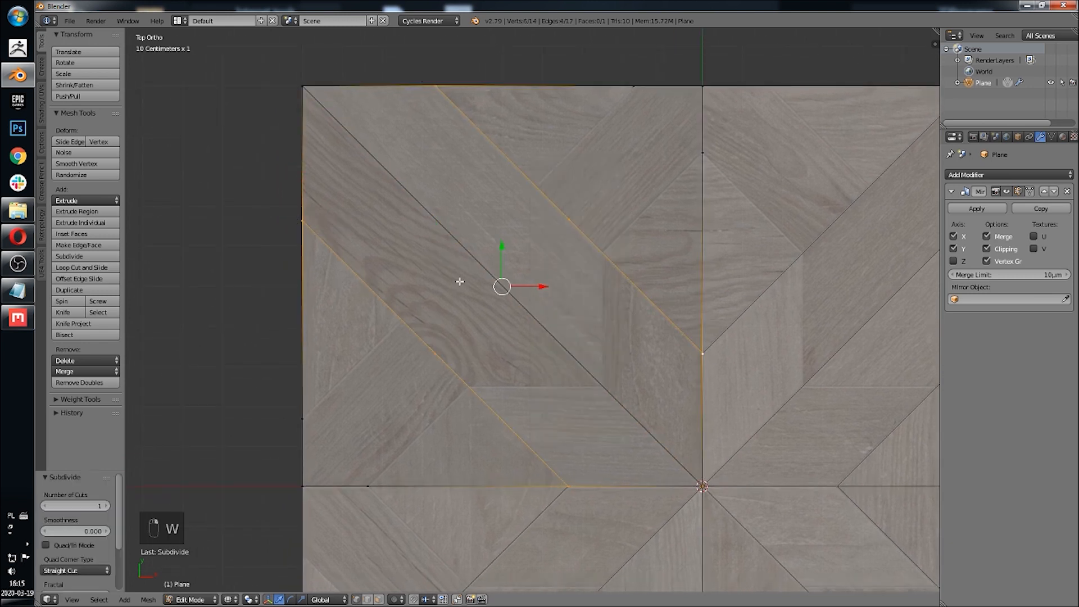
left_click(106, 507)
Step: Vertex-slide one cut vertex along the upper diagonal edge to a factor of about 0.12
middle_click_drag(475, 213, 433, 299, "shift")
scroll(433, 298, "up", 6)
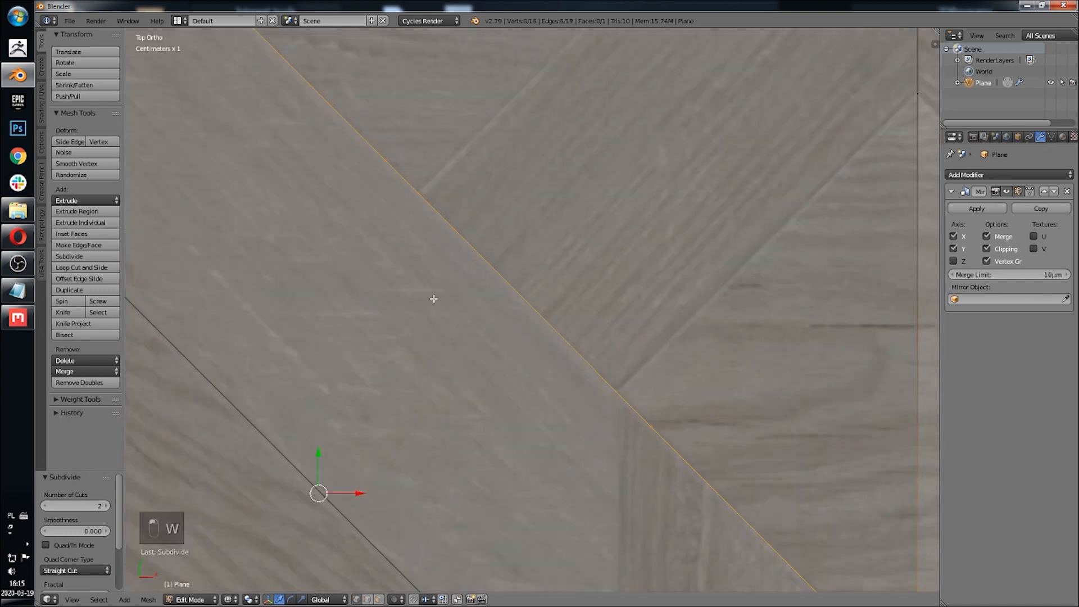
right_click(388, 164)
key("g")
key("g")
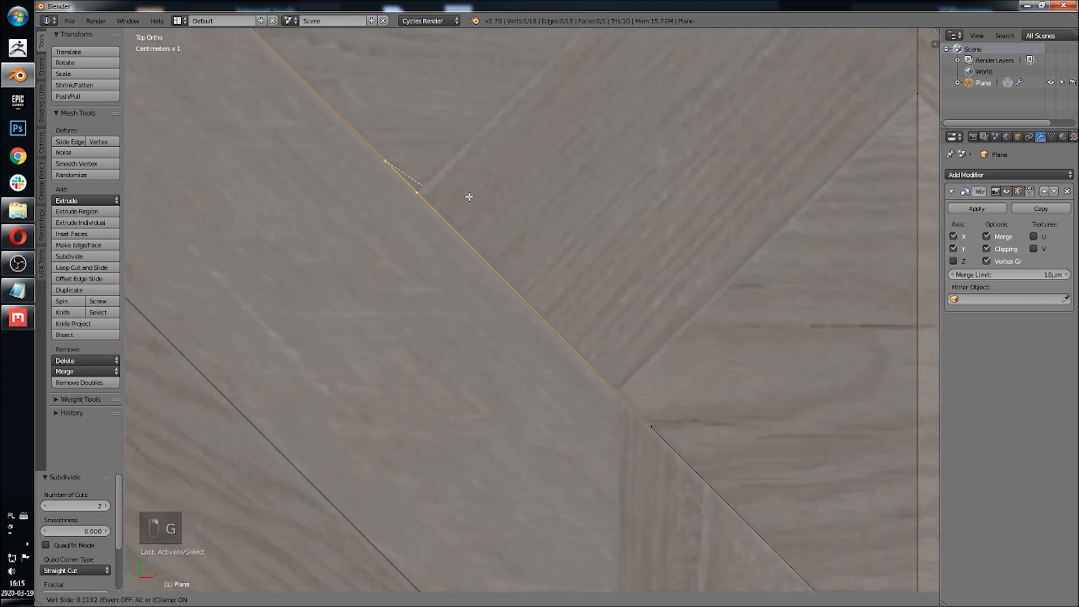
left_click(468, 194)
Step: Vertex-slide the other cut vertex on that diagonal to a factor of about 0.15
right_click(677, 428)
key("g")
key("g")
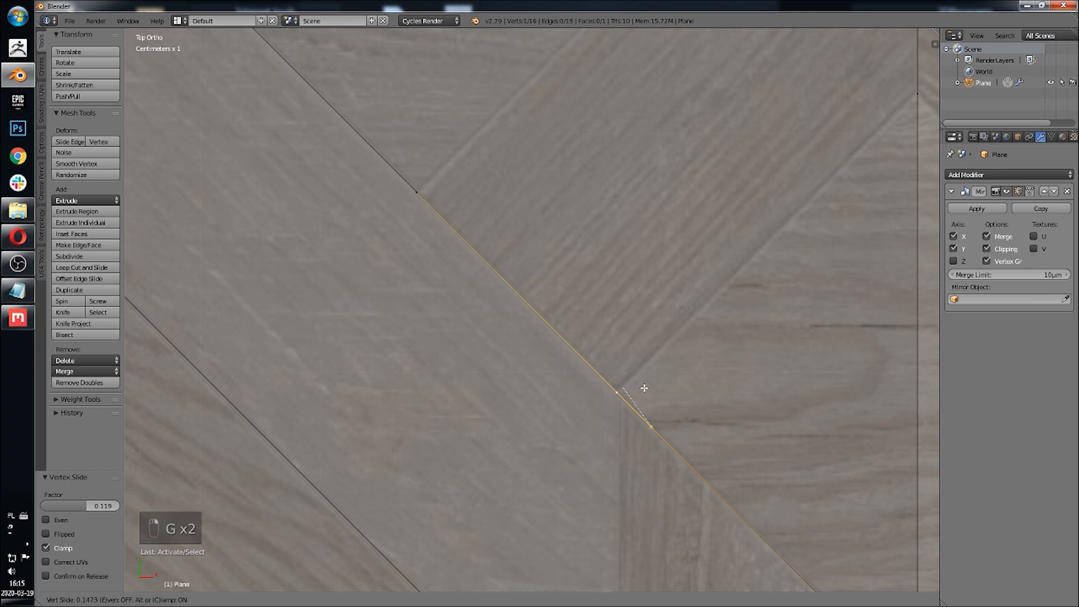
left_click(644, 387)
scroll(632, 393, "down", 4)
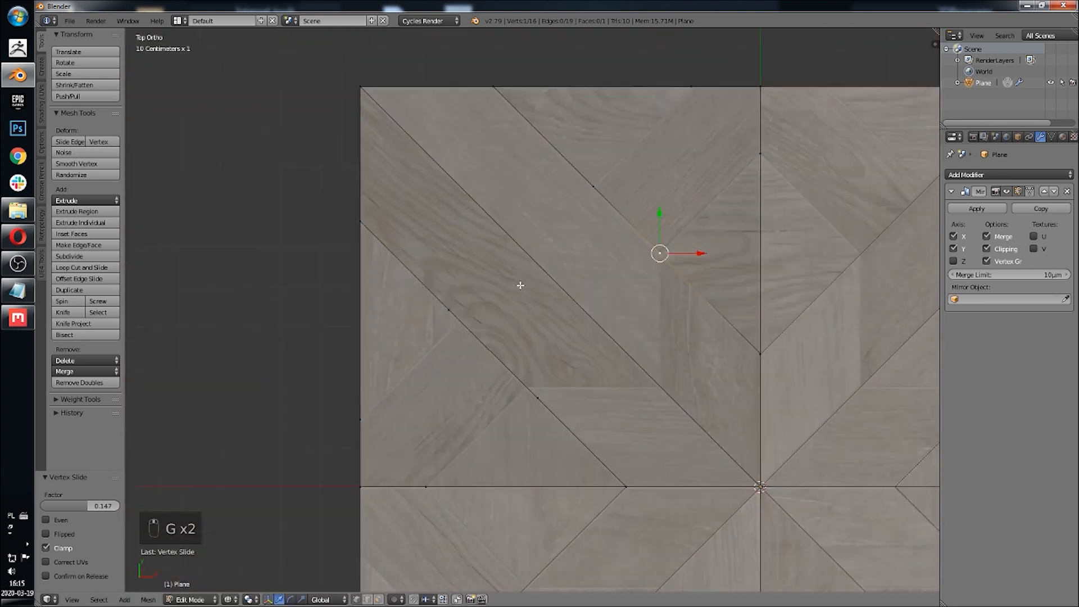
Step: Vertex-slide a cut vertex along the upper diagonal edge to a factor of about 0.12
scroll(514, 316, "up", 3)
key("g")
key("g")
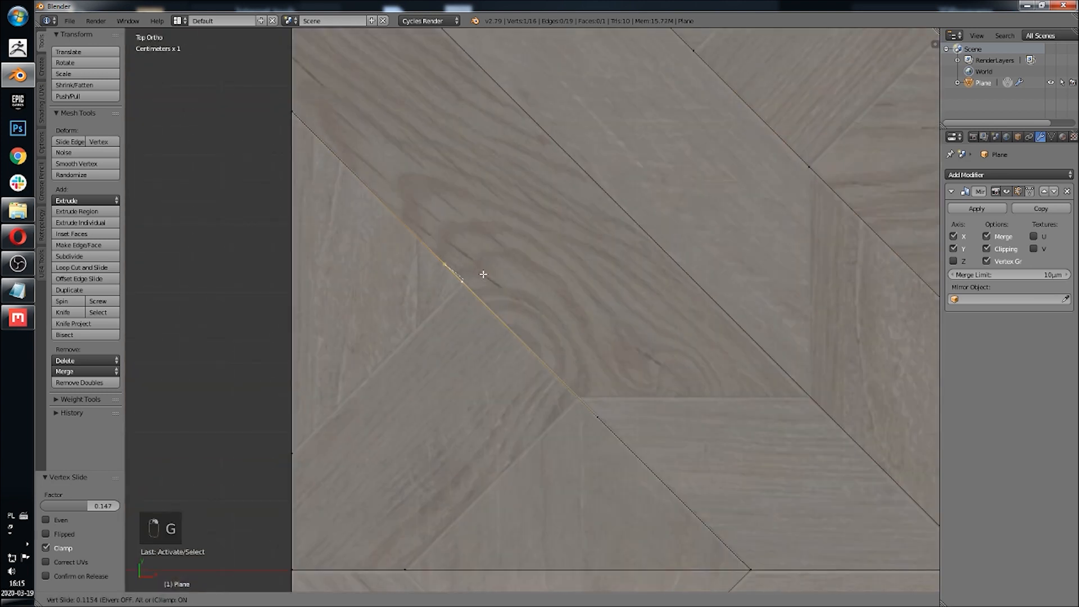
left_click(484, 274)
scroll(469, 284, "up", 3)
scroll(410, 193, "down", 3)
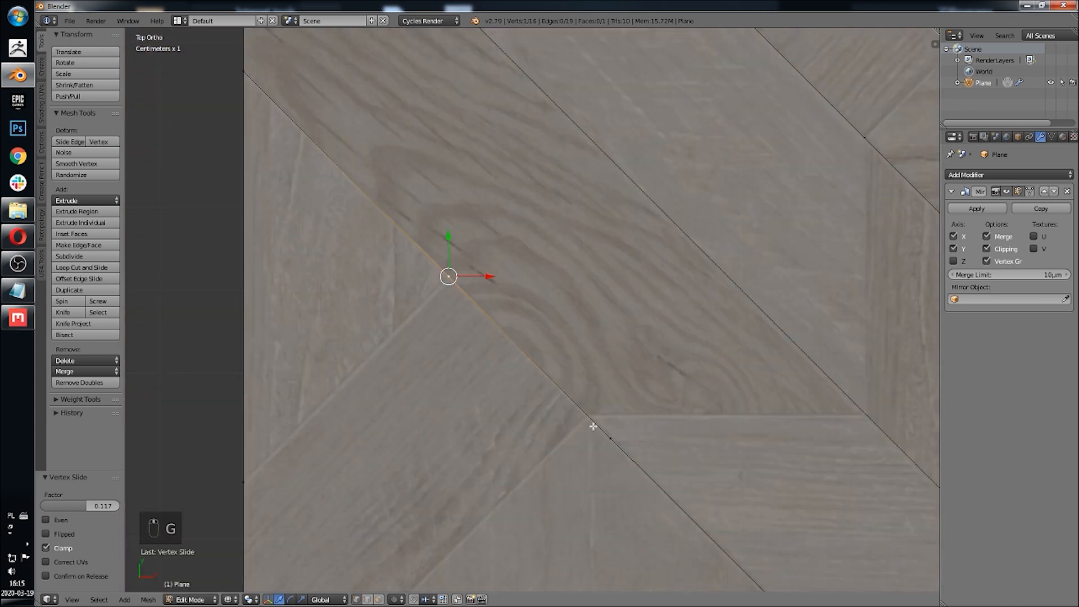
Step: Vertex-slide the neighbouring cut vertex along that diagonal to a factor of about 0.14
left_click(599, 426)
scroll(669, 269, "up", 3)
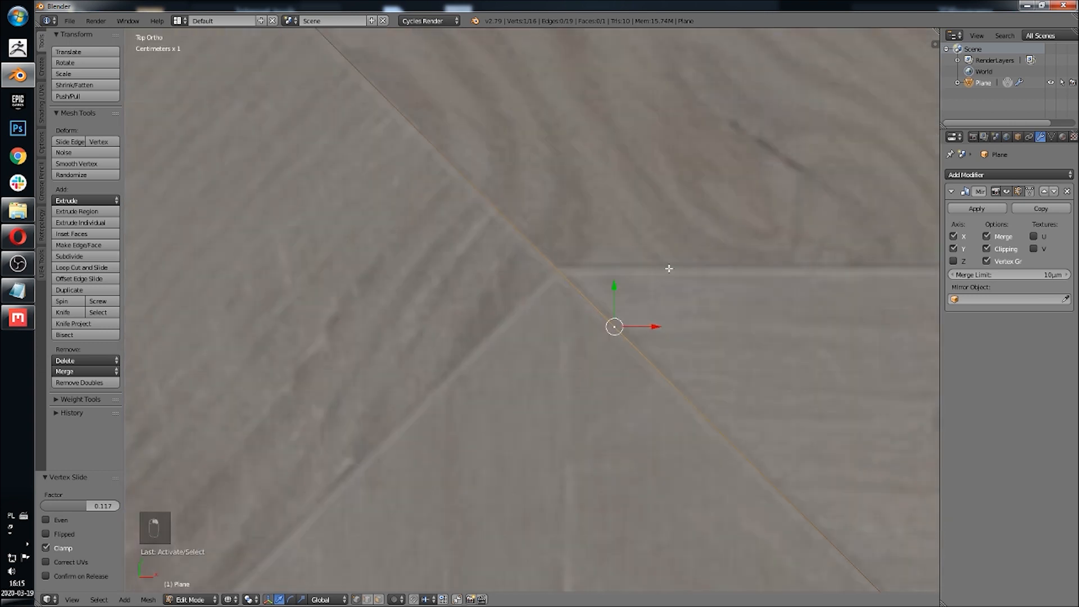
left_click(623, 200)
scroll(607, 288, "down", 9)
middle_click_drag(623, 331, 547, 284, "shift")
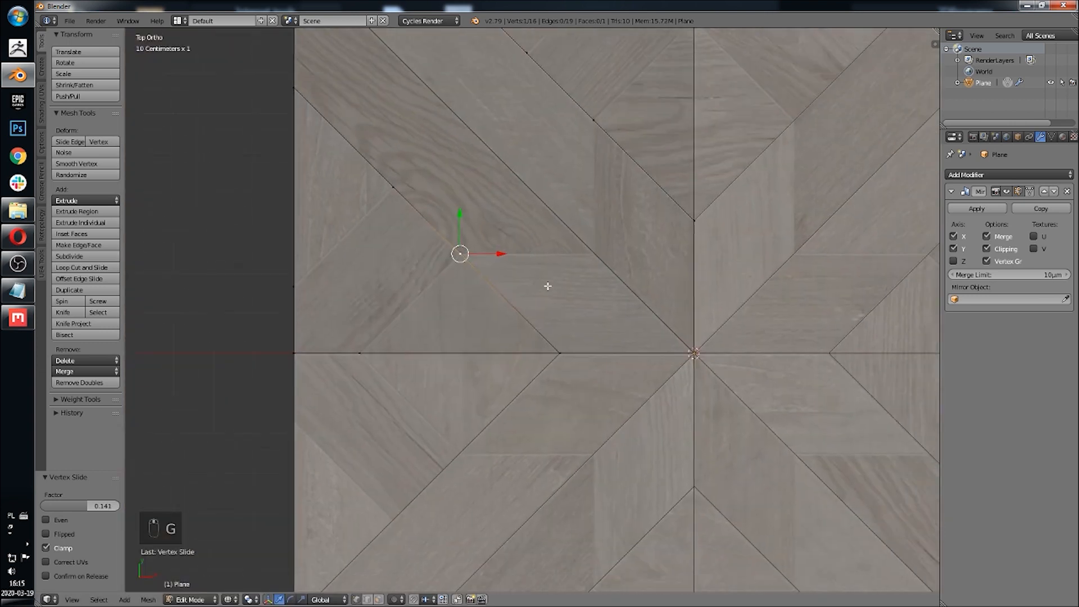
Step: Subdivide the diagonal edge from the quarter's top-left corner to the centre with one cut
scroll(540, 184, "up", 3)
scroll(539, 181, "down", 4)
right_click(362, 100)
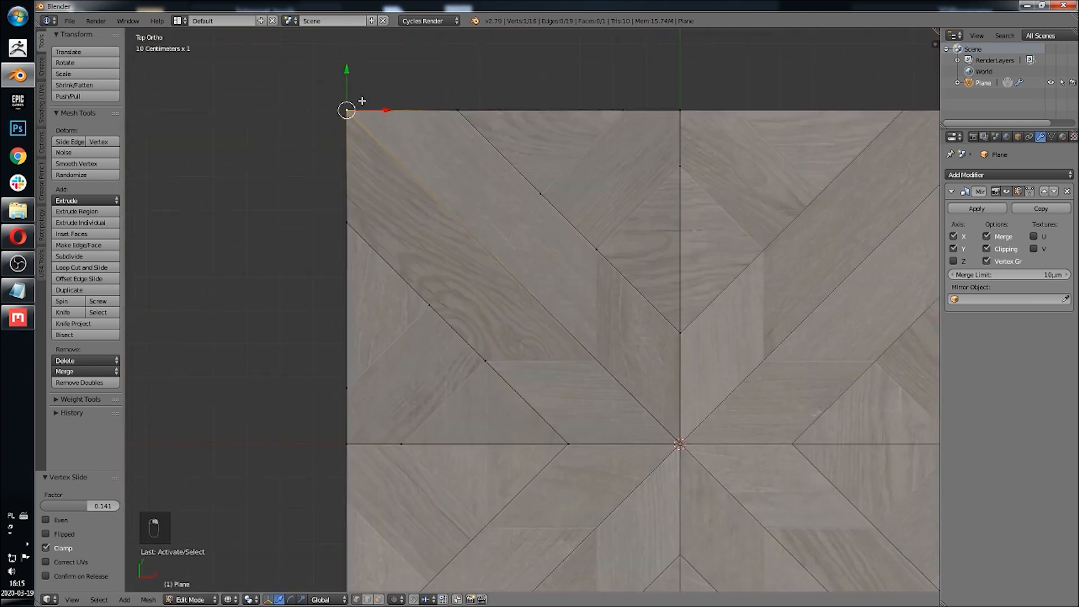
right_click(666, 454, "shift")
key("w")
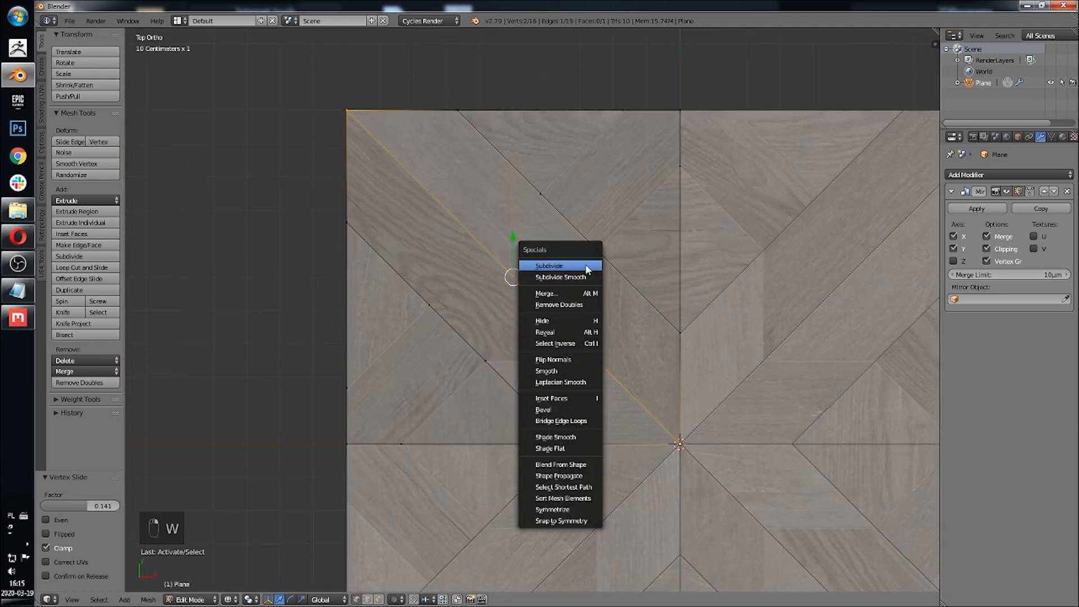
left_click(586, 266)
Step: Subdivide a segment of that new diagonal once more
right_click(507, 279)
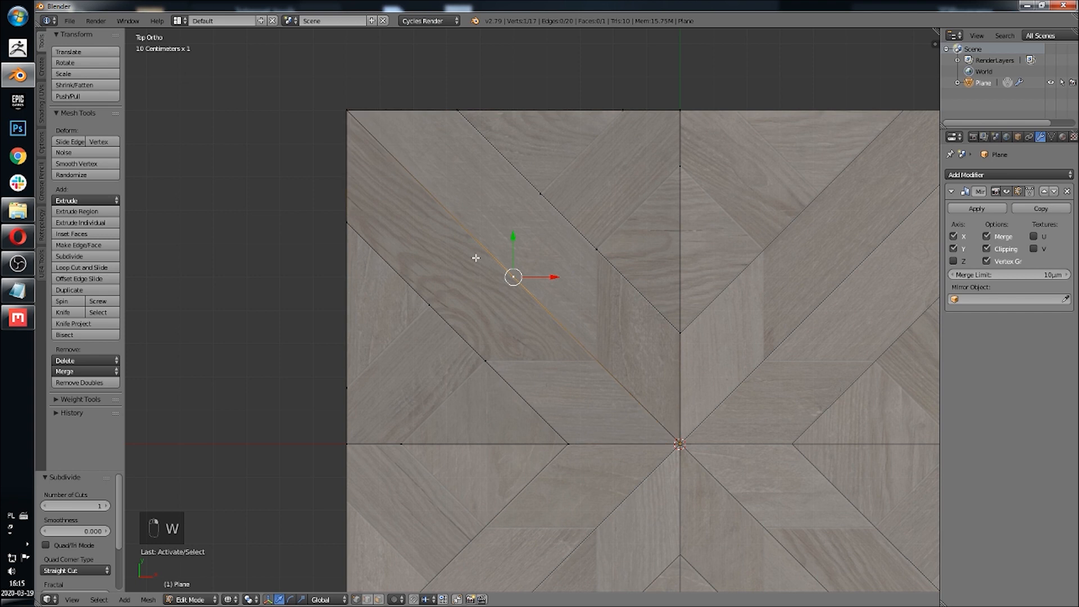
key("w")
left_click(601, 288)
scroll(560, 250, "up", 6)
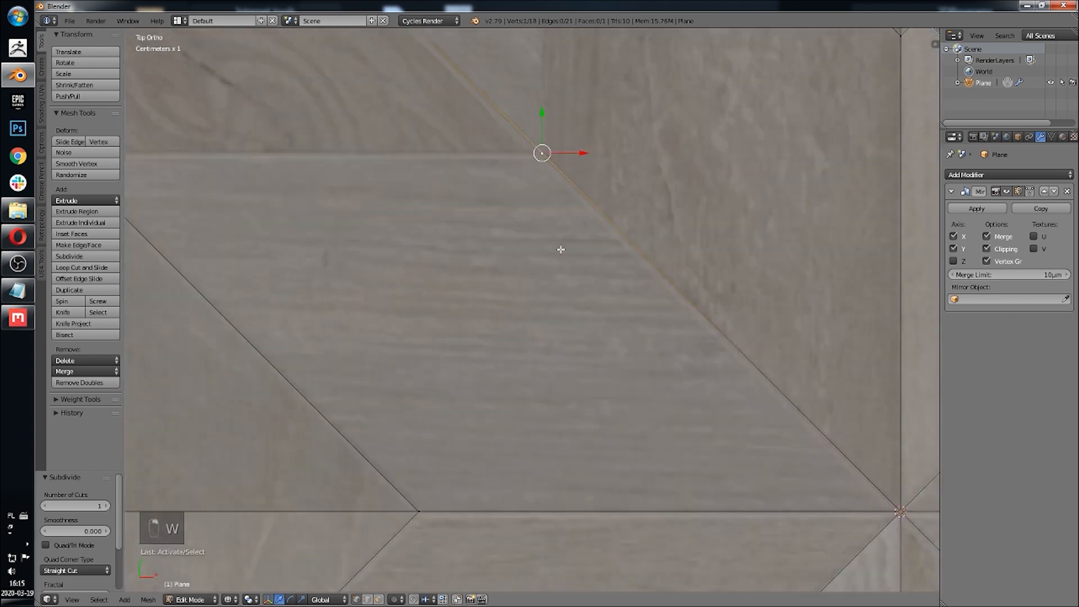
scroll(567, 264, "down", 6)
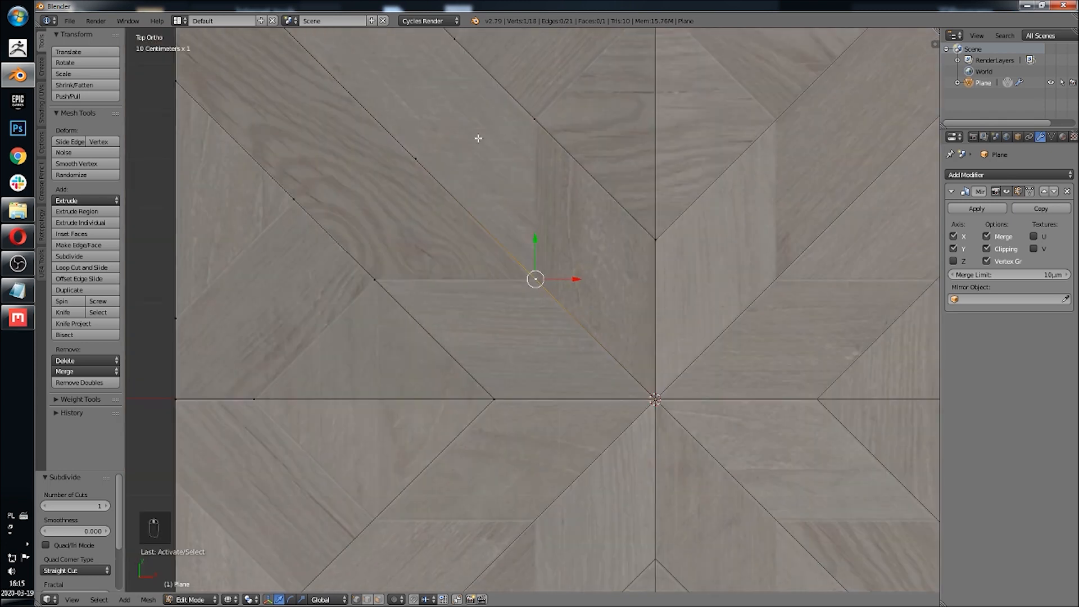
Step: Fill the trapezoid plank along the quarter's lower edge beside the centre with a face
middle_click_drag(478, 138, 523, 204, "shift")
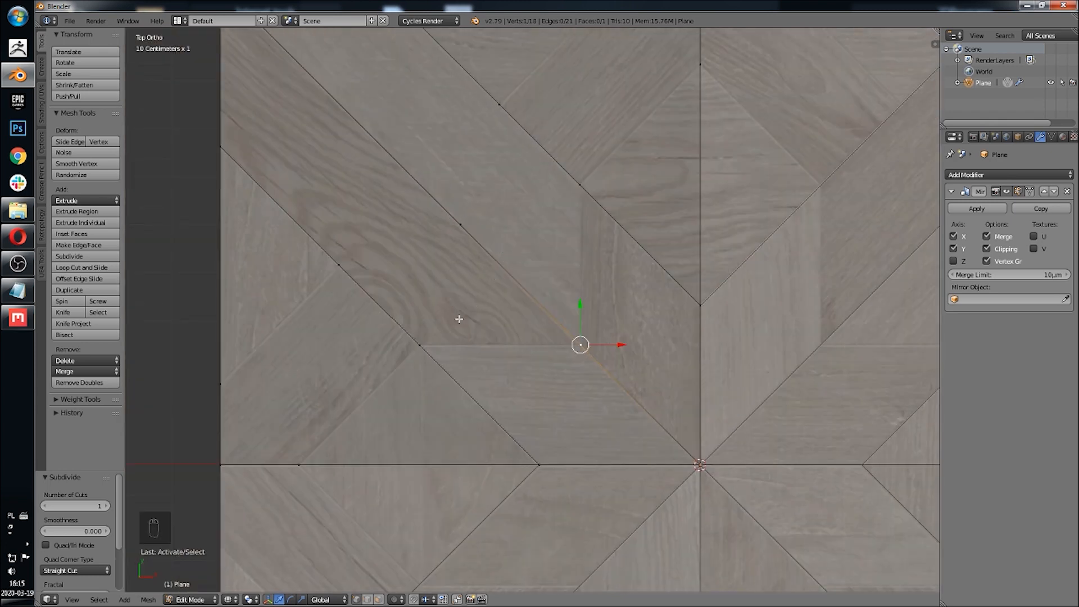
left_click(539, 464, "shift")
left_click(582, 347, "shift")
left_click(696, 495, "shift")
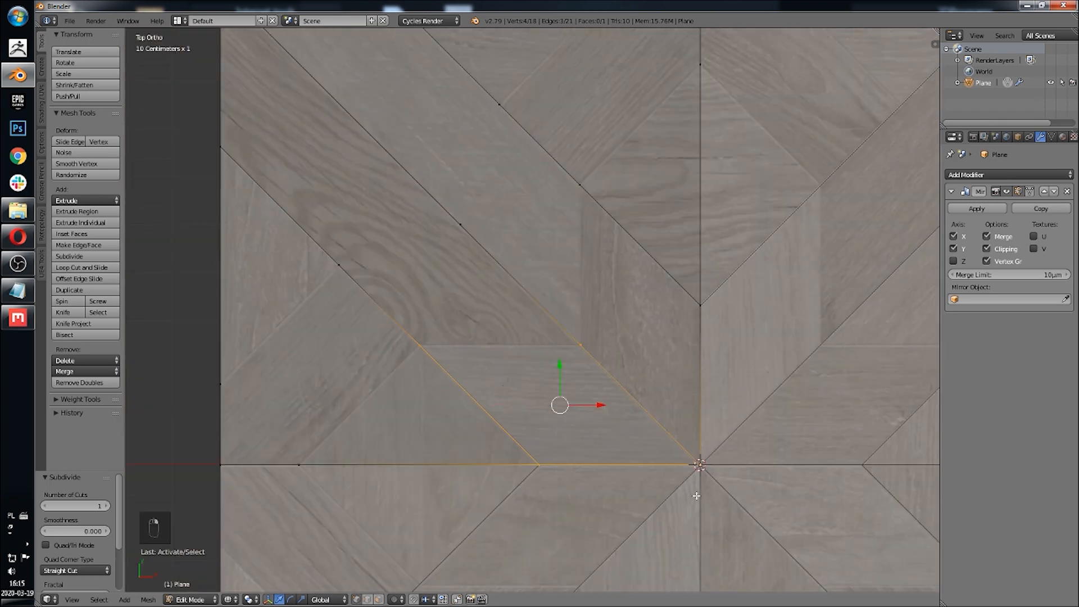
scroll(651, 273, "up", 6)
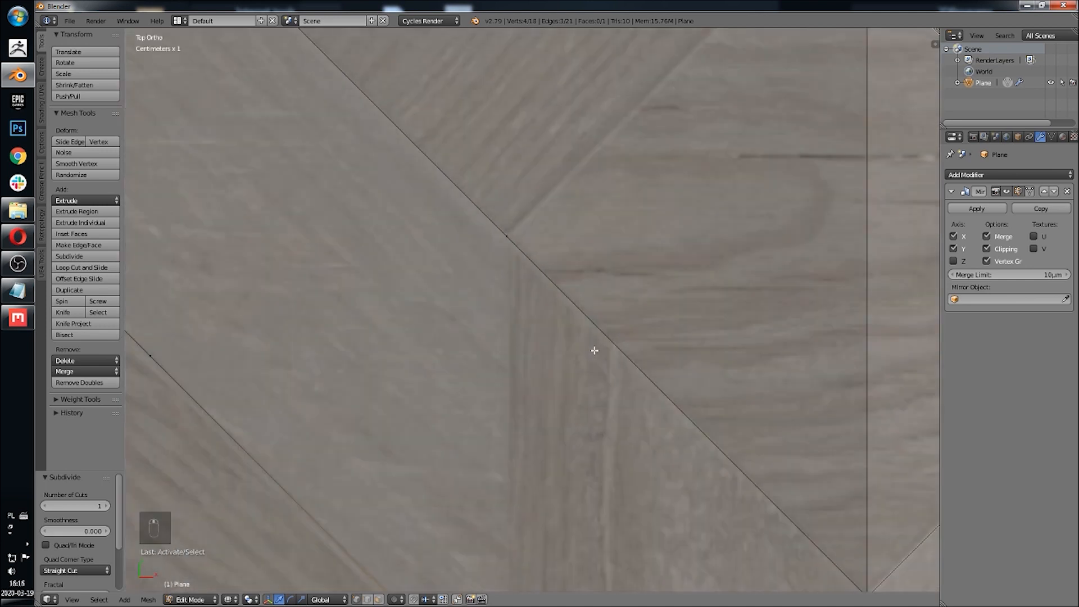
scroll(534, 436, "down", 7)
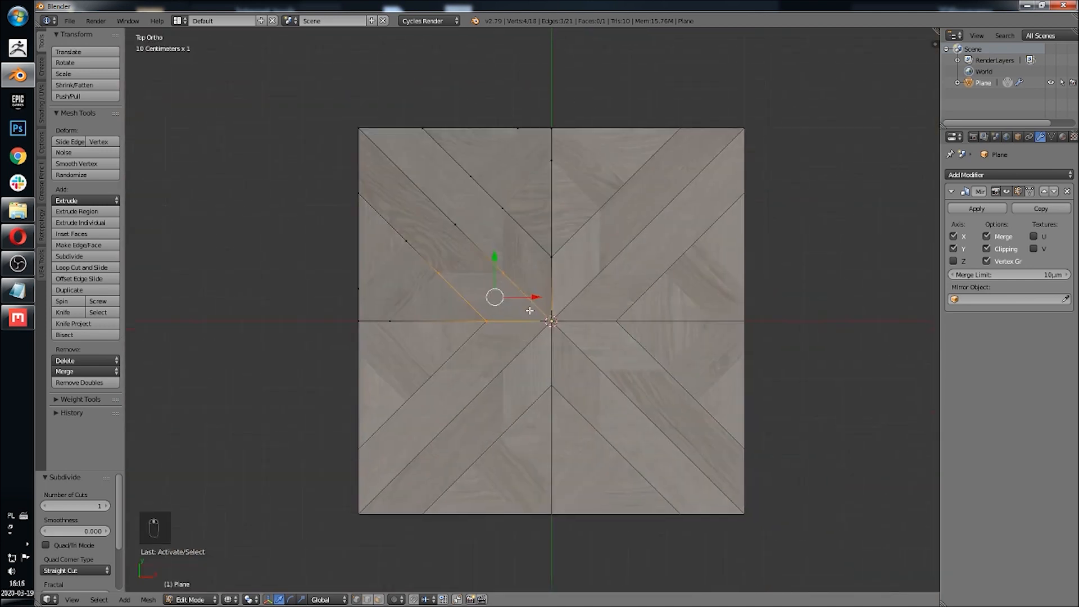
scroll(535, 338, "up", 4)
key("f")
Step: Fill the planks running along the vertical centre line below the diagonal with faces
middle_click_drag(511, 213, 532, 377, "shift")
left_click(589, 332)
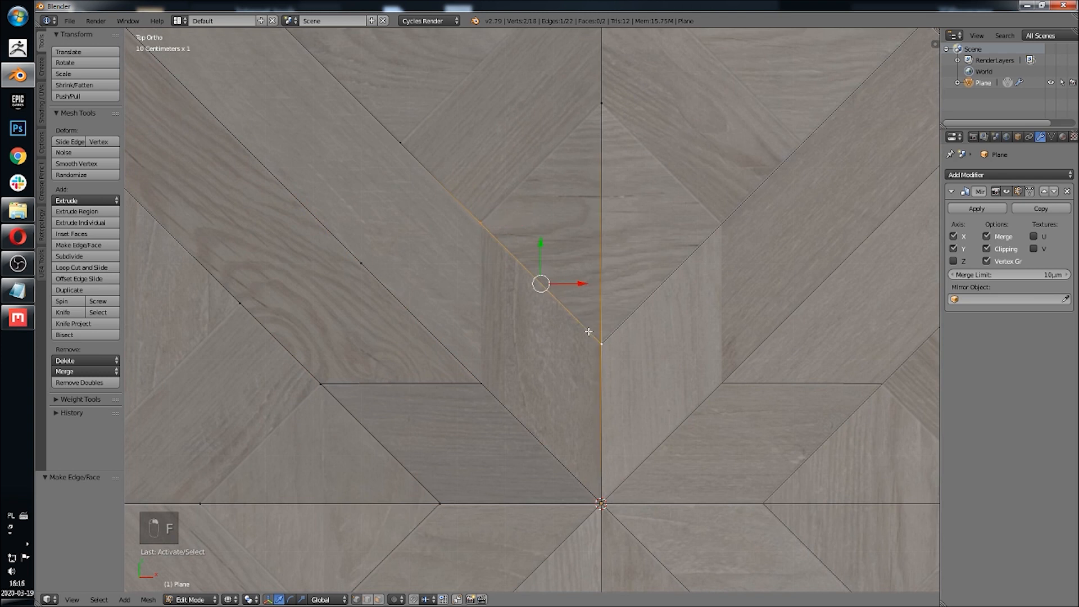
key("f")
middle_click_drag(504, 213, 534, 338, "shift")
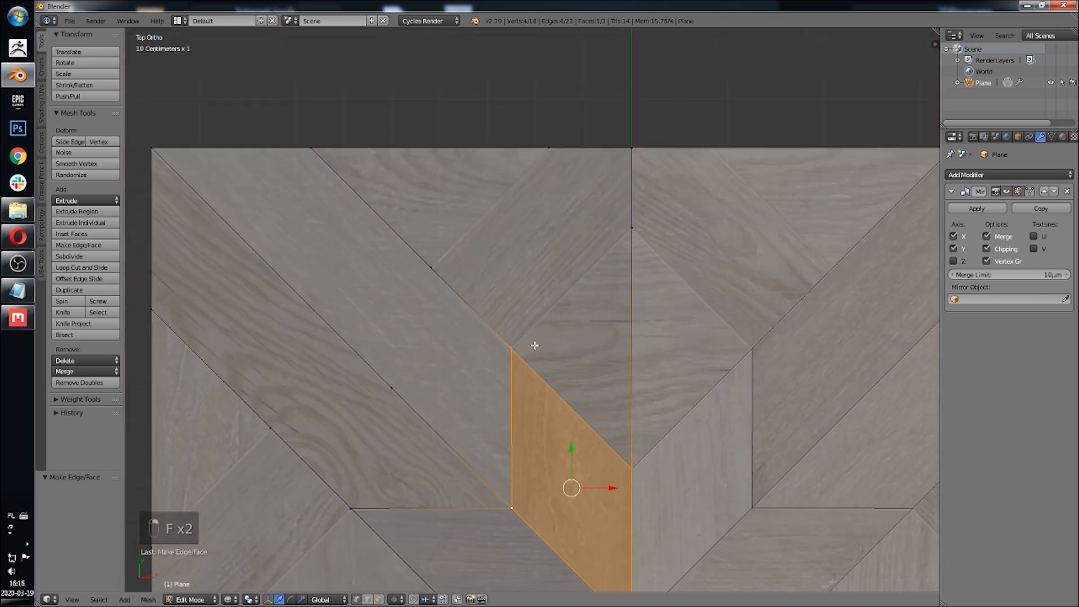
right_click(533, 342)
right_click(626, 233, "shift")
right_click(634, 473, "shift")
key("f")
Step: Fill the diamond plank and the triangle at the top edge next to the centre line with faces
right_click(511, 347)
right_click(431, 267, "shift")
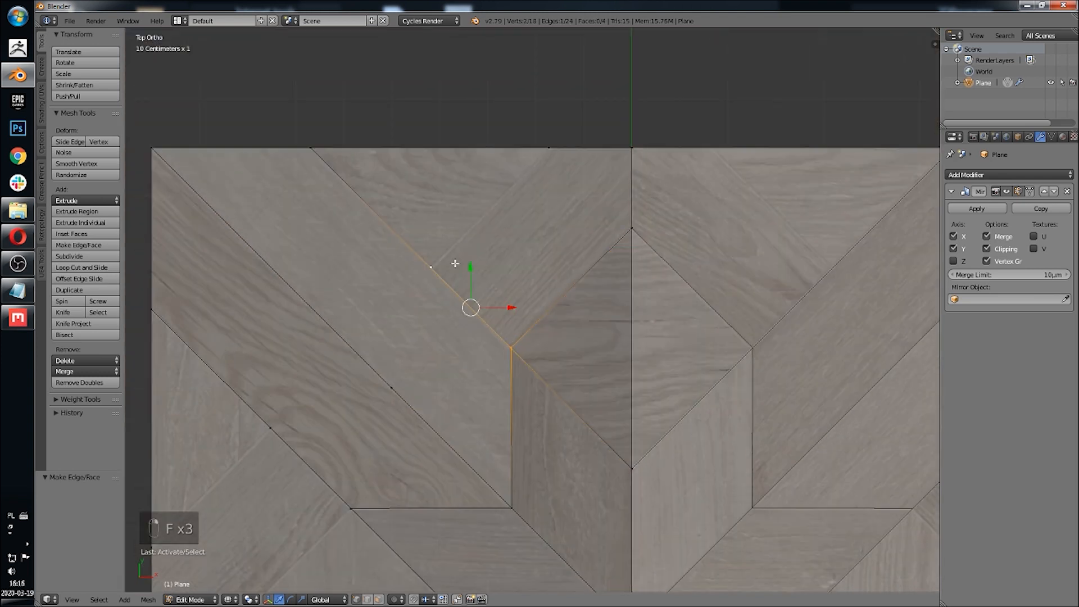
right_click(548, 148, "shift")
right_click(626, 234, "shift")
key("f")
right_click(558, 145)
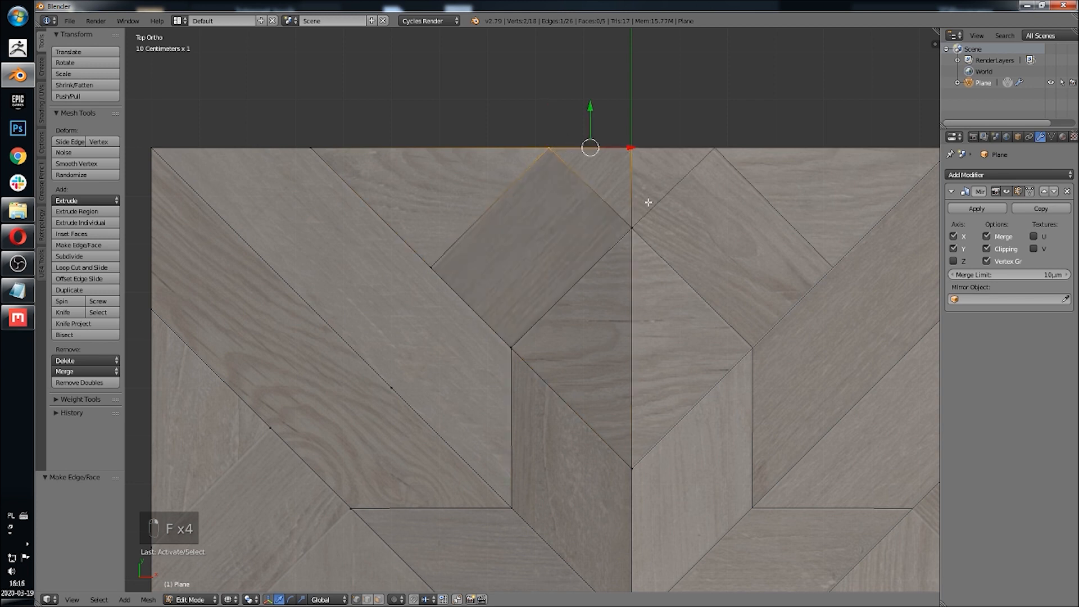
key("f")
right_click(542, 163)
key("f")
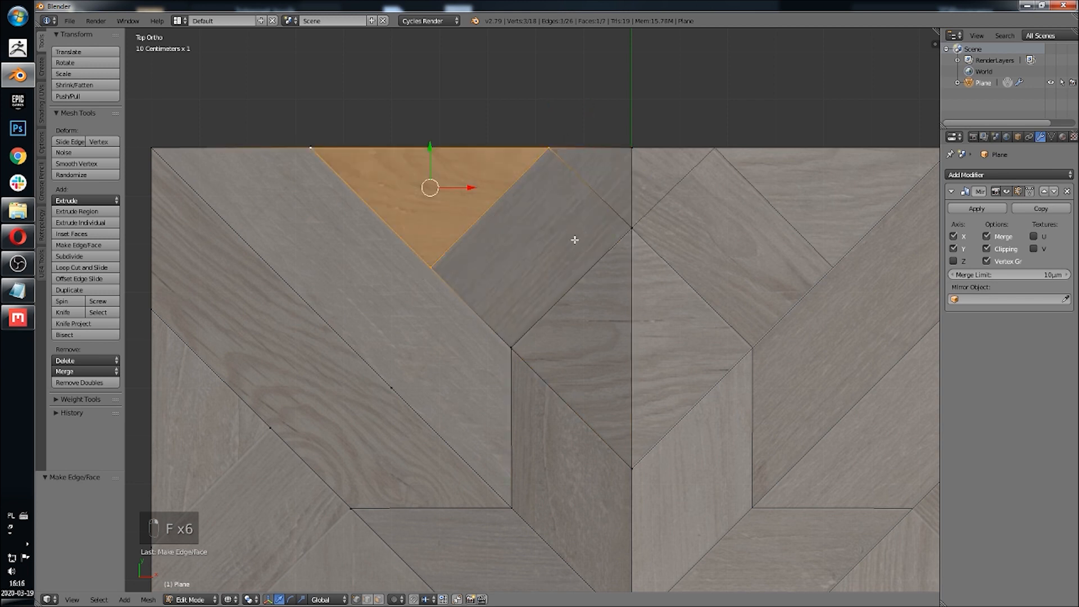
Step: Connect the diagonal's cut vertices and fill the quad plank between the two diagonals with a face
middle_click_drag(463, 299, 600, 238, "shift")
right_click(305, 94)
right_click(527, 330, "shift")
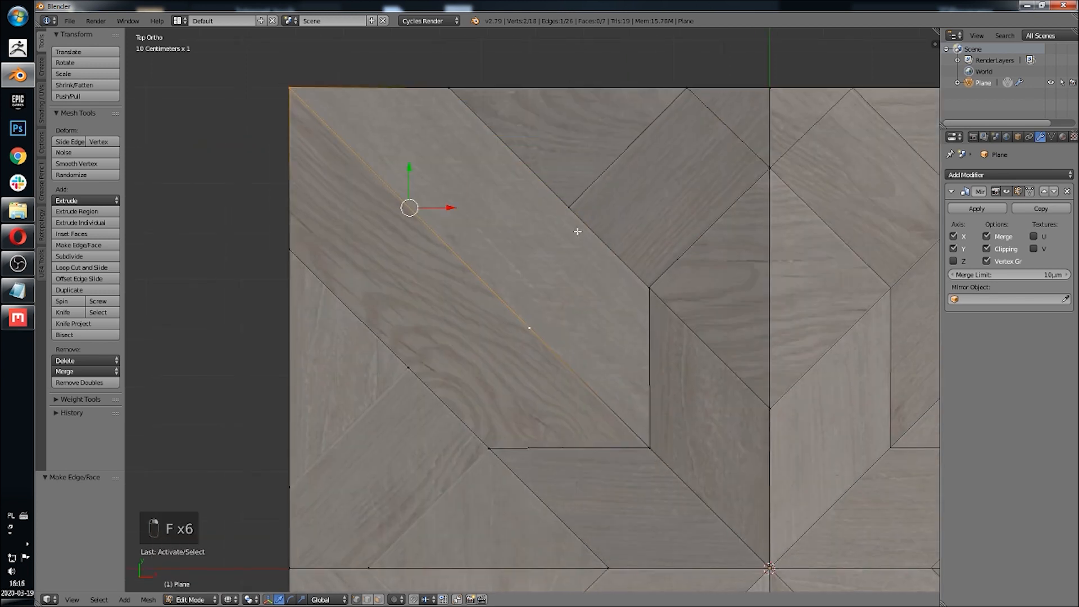
right_click(571, 209, "shift")
right_click(452, 93, "shift")
right_click(576, 194)
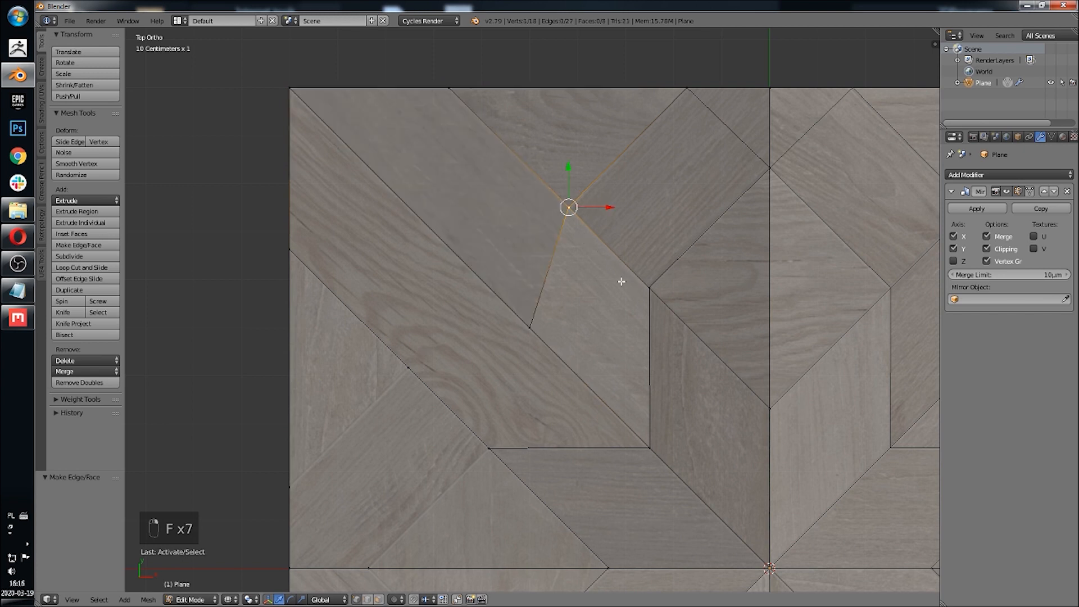
right_click(647, 288, "shift")
right_click(530, 328, "shift")
right_click(649, 446, "shift")
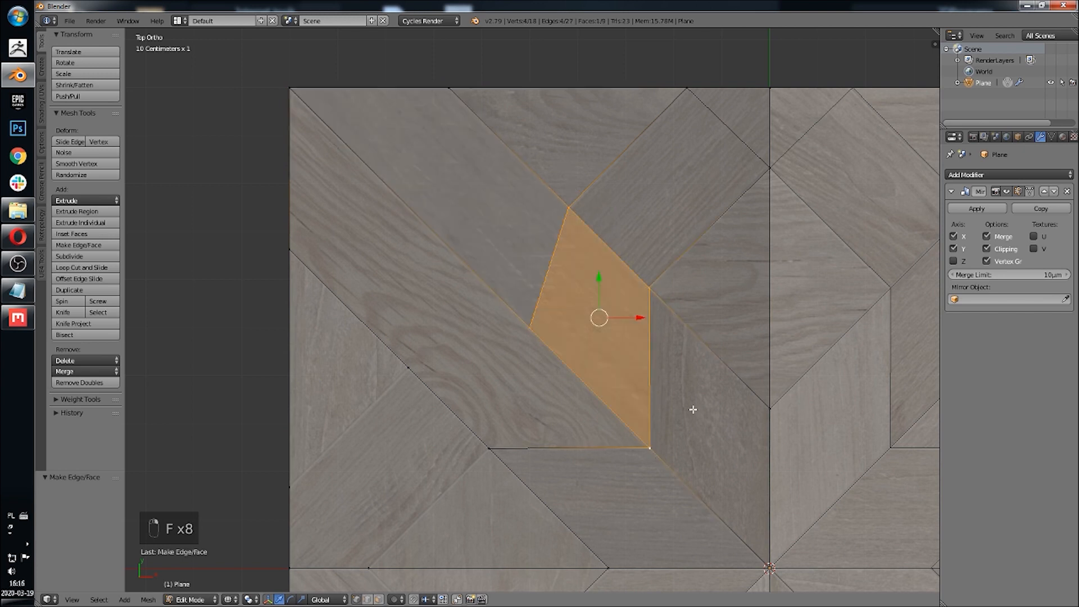
Step: Fill the plank below the upper diagonal, above the bottom trapezoid, with a face
middle_click_drag(693, 409, 686, 343, "shift")
right_click(401, 305)
right_click(522, 262, "shift")
right_click(642, 382, "shift")
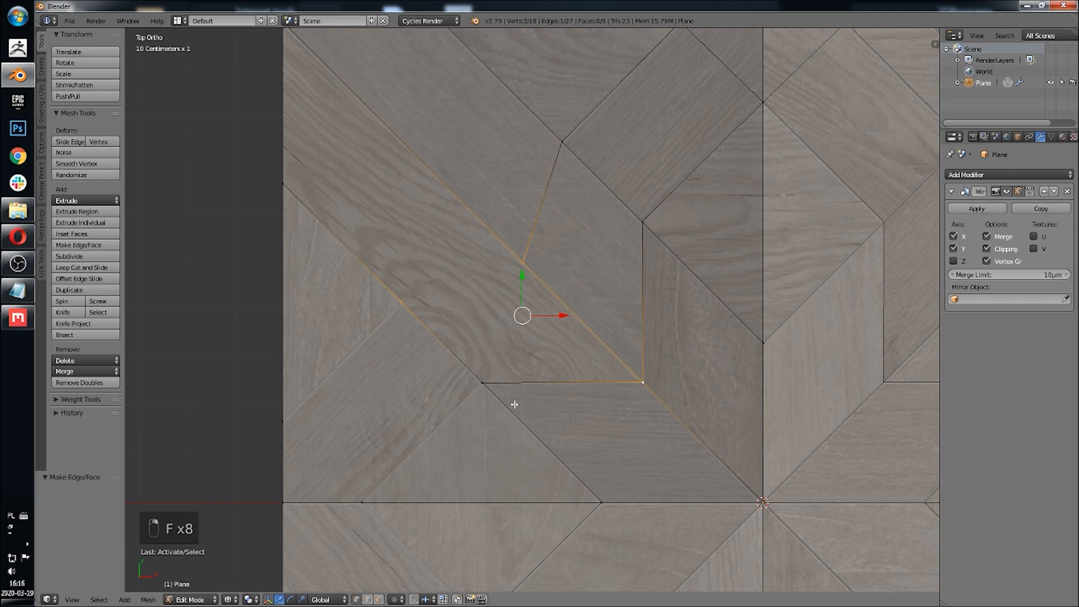
right_click(498, 386, "shift")
key("f")
Step: Fill the long plank running down from the quarter's top-left corner with a face
right_click(402, 293)
right_click(299, 183, "shift")
middle_click_drag(327, 182, 355, 308, "shift")
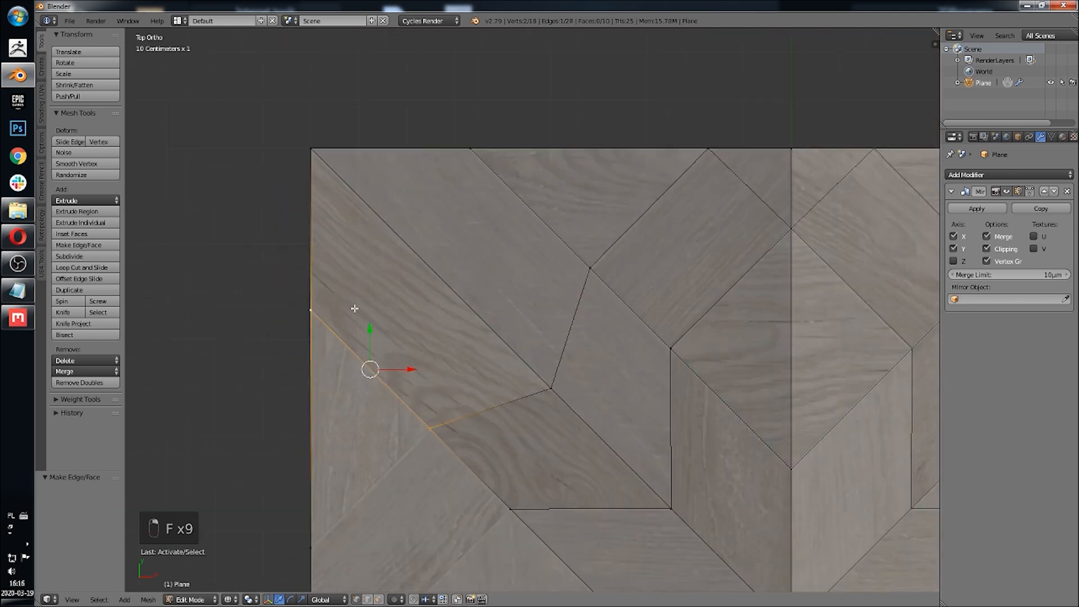
right_click(313, 150, "shift")
right_click(551, 389, "shift")
key("f")
Step: Fill the two triangles along the quarter's left edge with faces
middle_click_drag(554, 393, 590, 254, "shift")
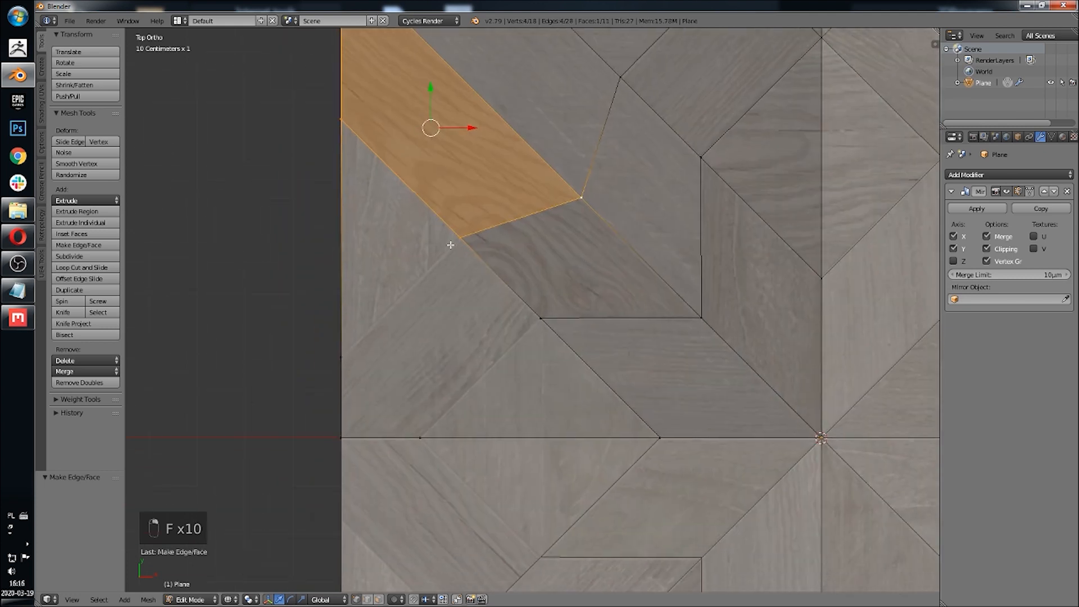
right_click(454, 242)
right_click_drag(340, 354, 335, 219, "shift")
right_click(335, 130, "shift")
key("f")
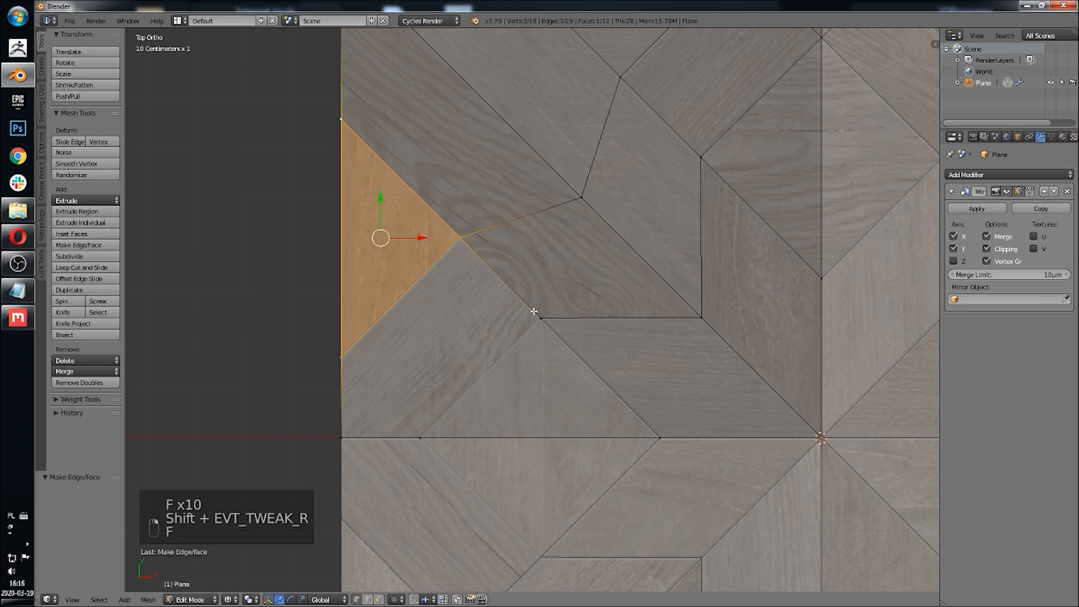
middle_click_drag(534, 312, 535, 227, "shift")
right_click(350, 284)
key("f")
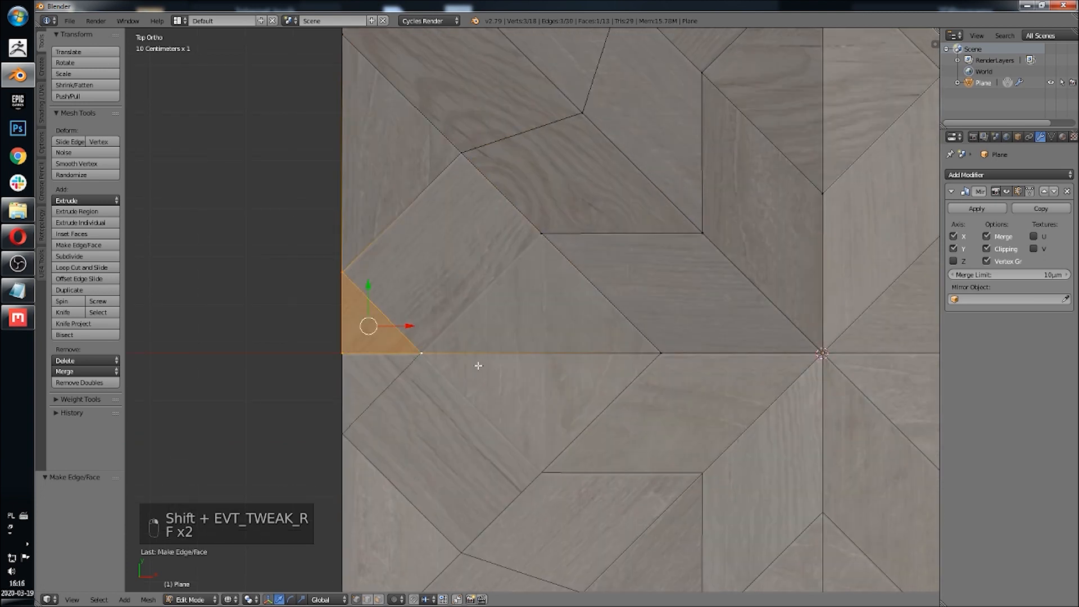
Step: Fill the remaining planks near the quarter's lower-left area with faces
right_click(424, 354)
right_click(344, 274, "shift")
right_click(446, 151, "shift")
key("f")
right_click(423, 353)
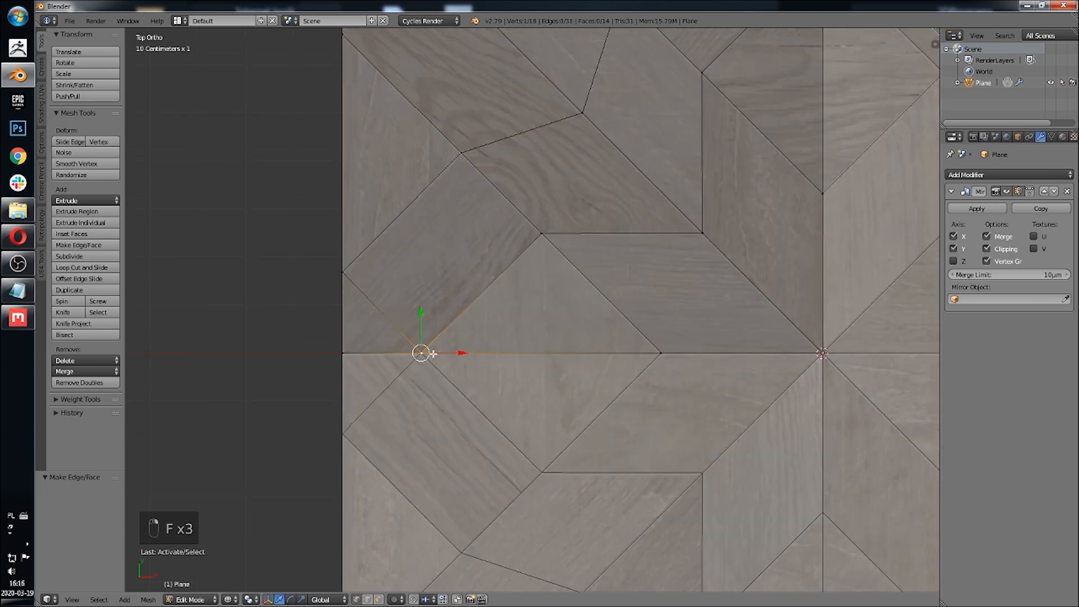
right_click(541, 233, "shift")
right_click(662, 353, "shift")
key("f")
Step: Vertex-slide the vertex where the central planks meet to a factor of about 0.17
scroll(654, 286, "up", 3, "shift")
scroll(646, 320, "up", 4)
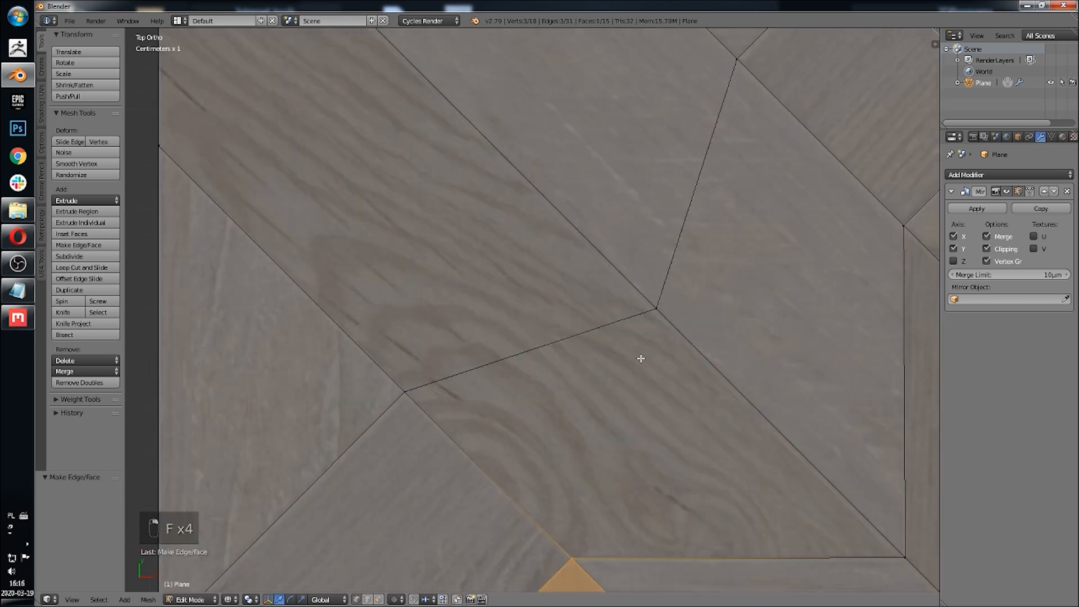
right_click(655, 308)
scroll(701, 345, "down", 2)
key("g")
key("g")
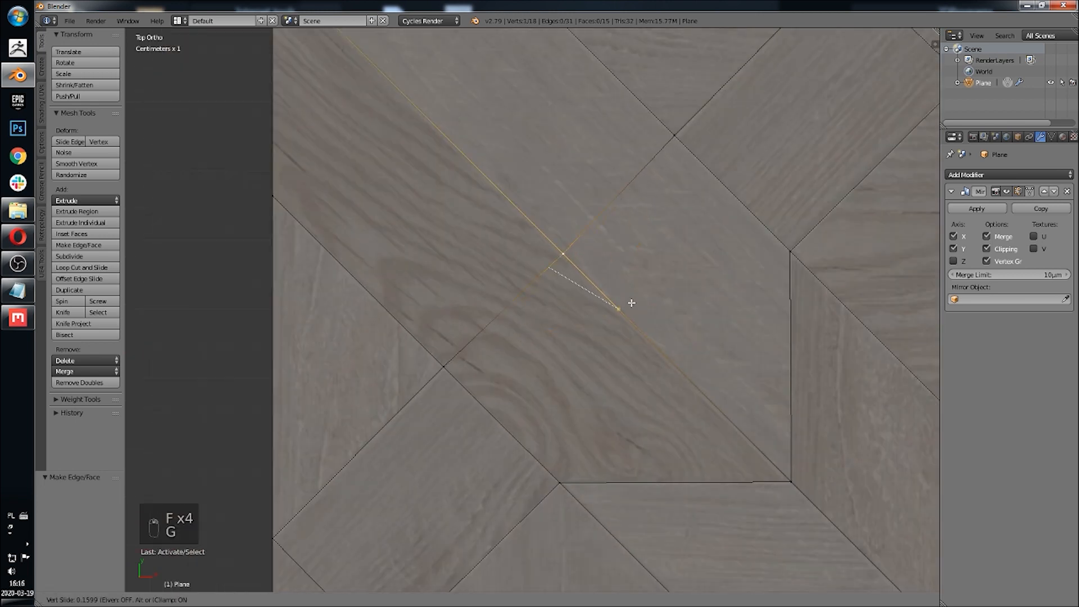
left_click(588, 288)
scroll(568, 344, "down", 5)
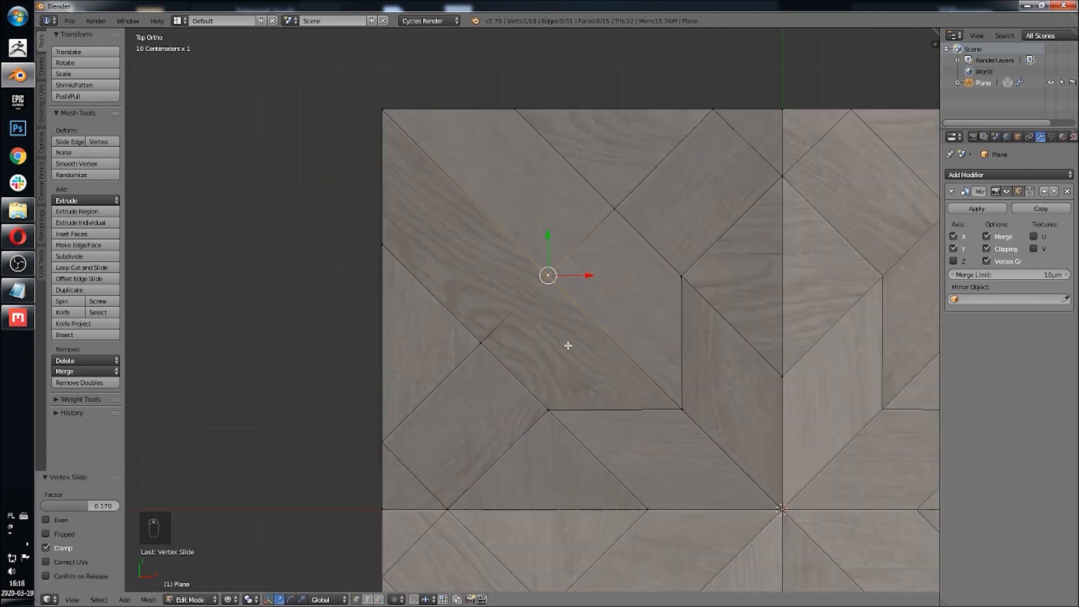
Step: Deselect everything and inspect the finished quarter's plank layout against the reference
key("a")
middle_click_drag(583, 337, 517, 299, "shift")
scroll(534, 292, "up", 4)
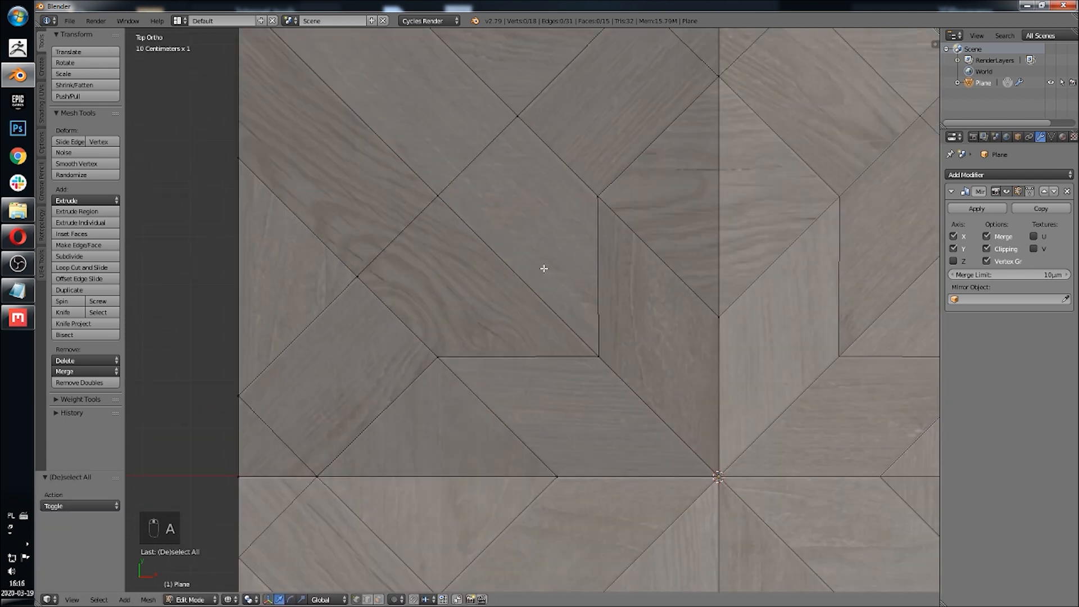
scroll(530, 313, "down", 3)
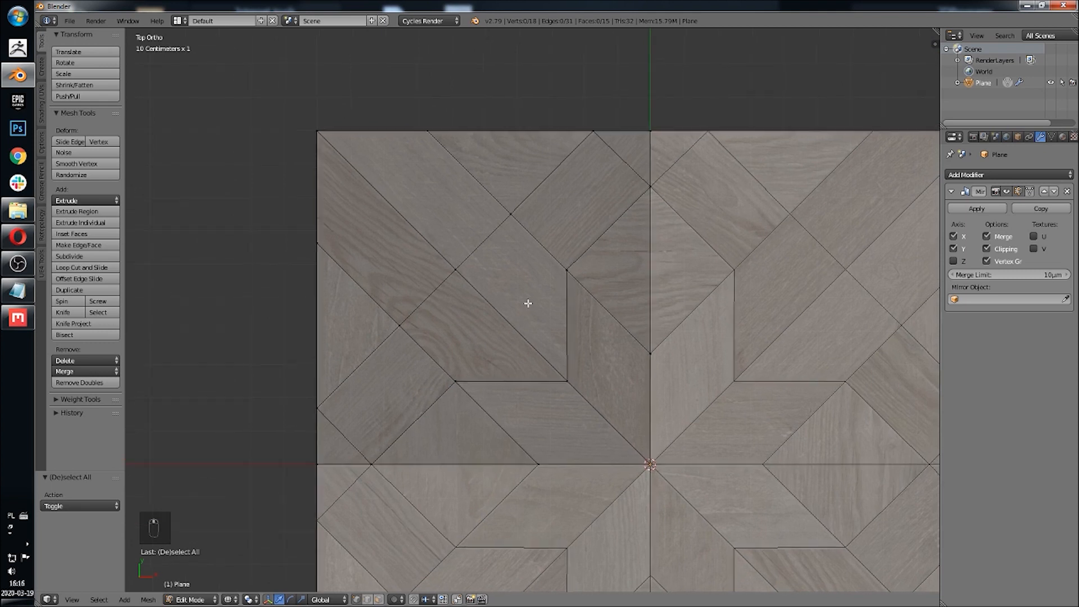
middle_click_drag(528, 302, 510, 311, "shift")
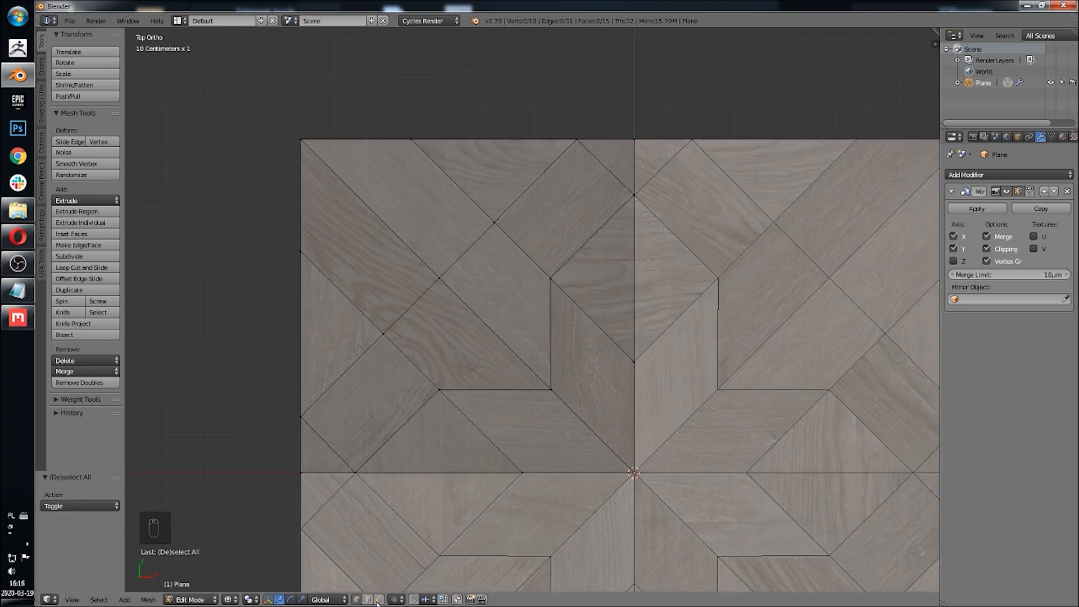
middle_click_drag(465, 366, 453, 380, "shift")
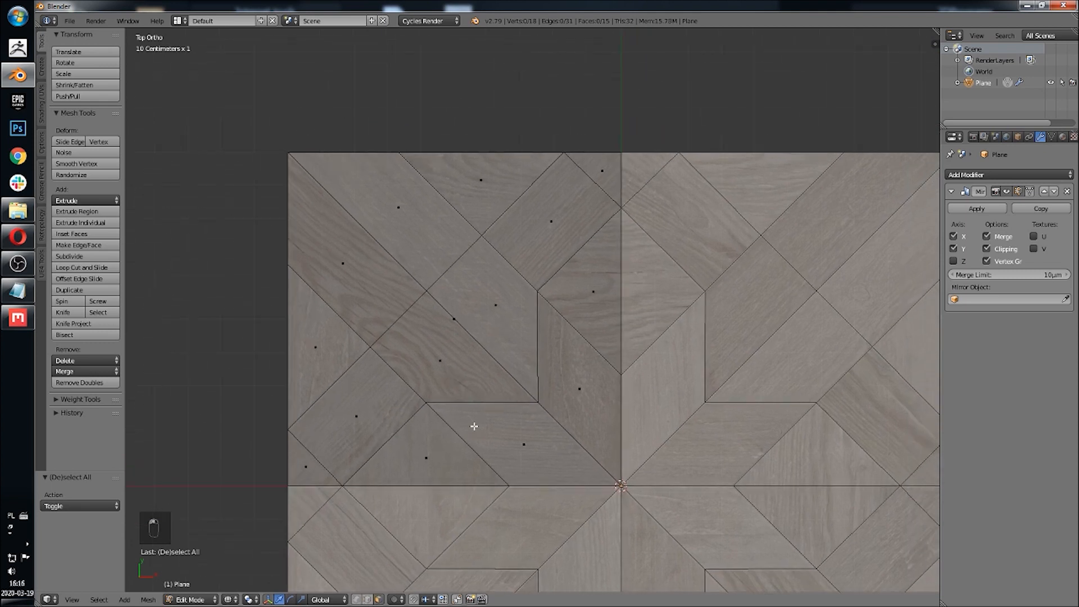
middle_click_drag(504, 403, 500, 352, "shift")
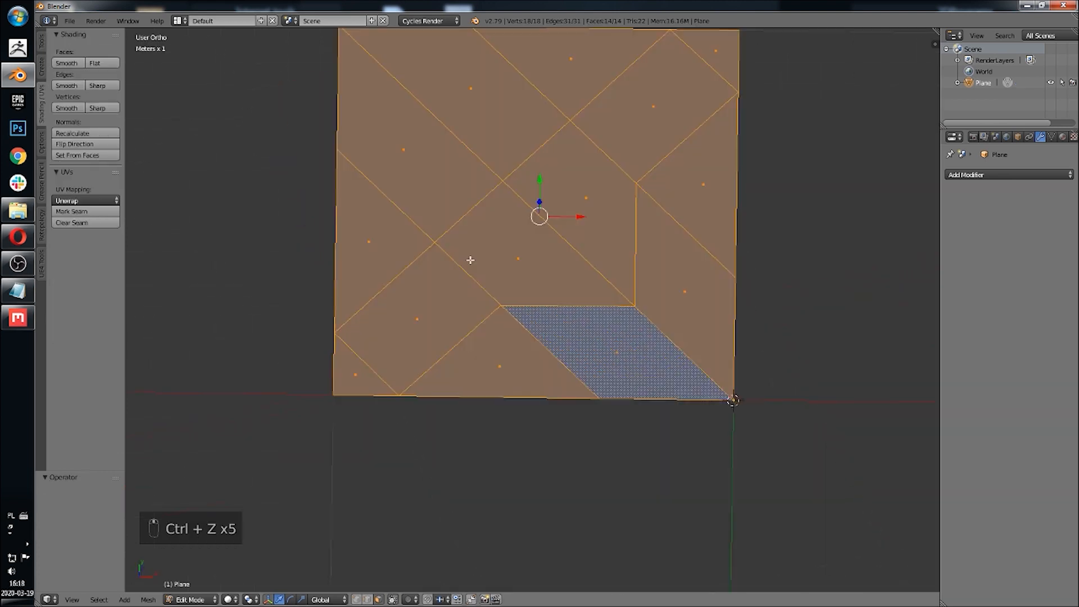
Step: Separate the two corner triangles of the quarter into their own object
middle_click_drag(470, 258, 445, 378)
scroll(511, 332, "up", 3)
scroll(471, 305, "down", 2)
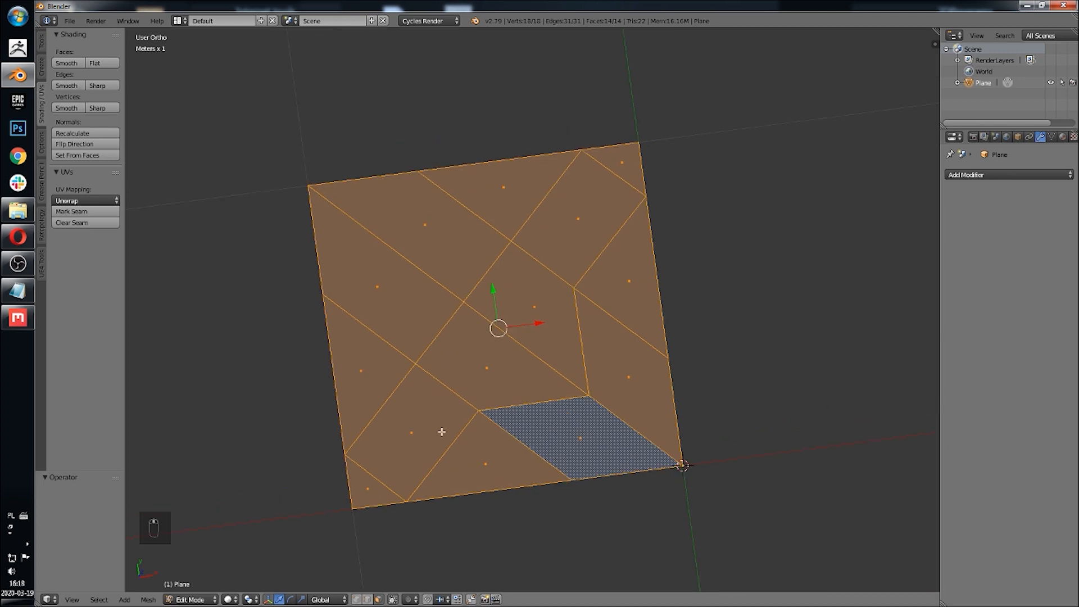
right_click(371, 480)
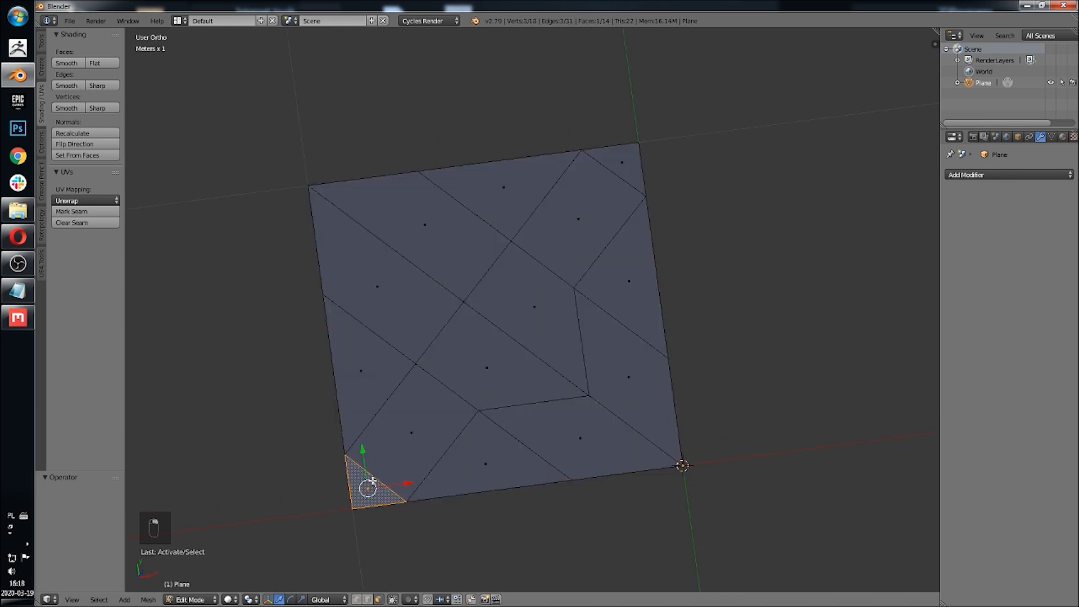
right_click(613, 171, "shift")
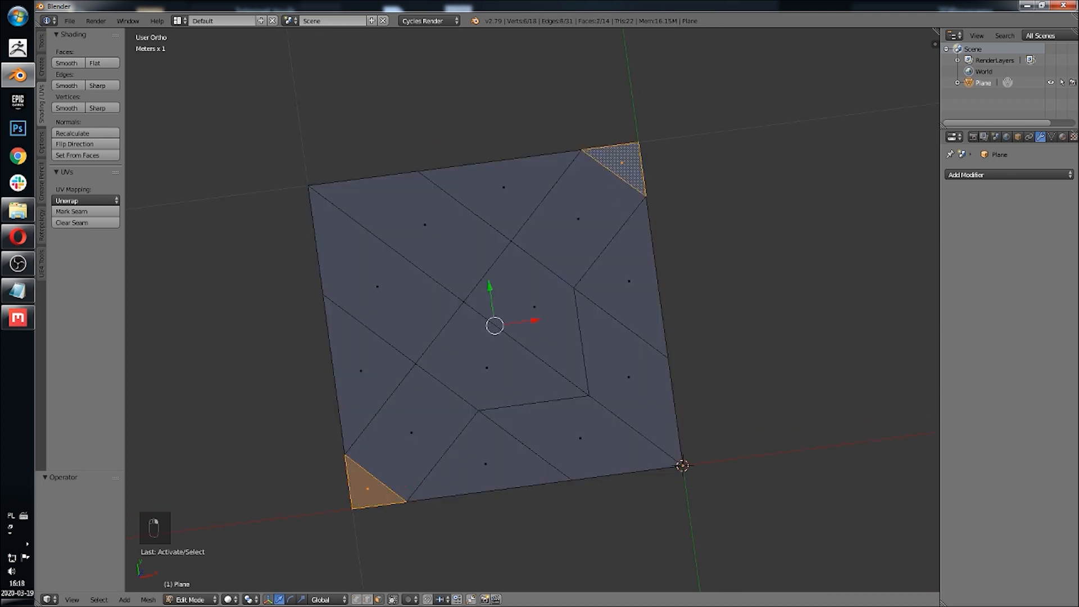
key("p")
left_click(619, 193)
Step: Separate the four mid-edge triangles into another object
middle_click_drag(567, 321, 575, 244, "shift")
right_click(512, 402)
right_click(624, 319, "shift")
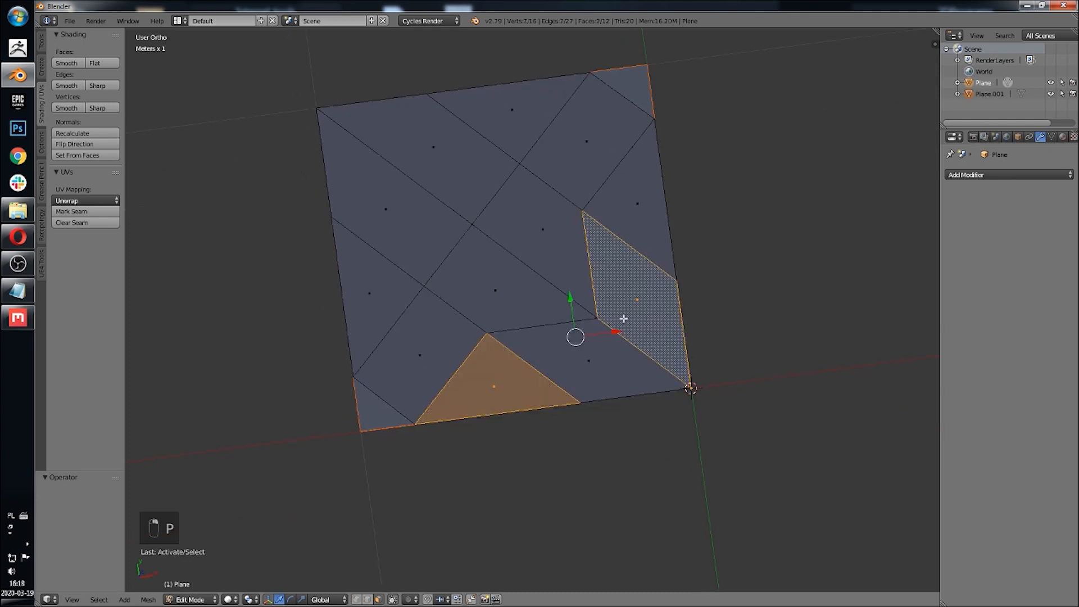
right_click(651, 201)
right_click(523, 383, "shift")
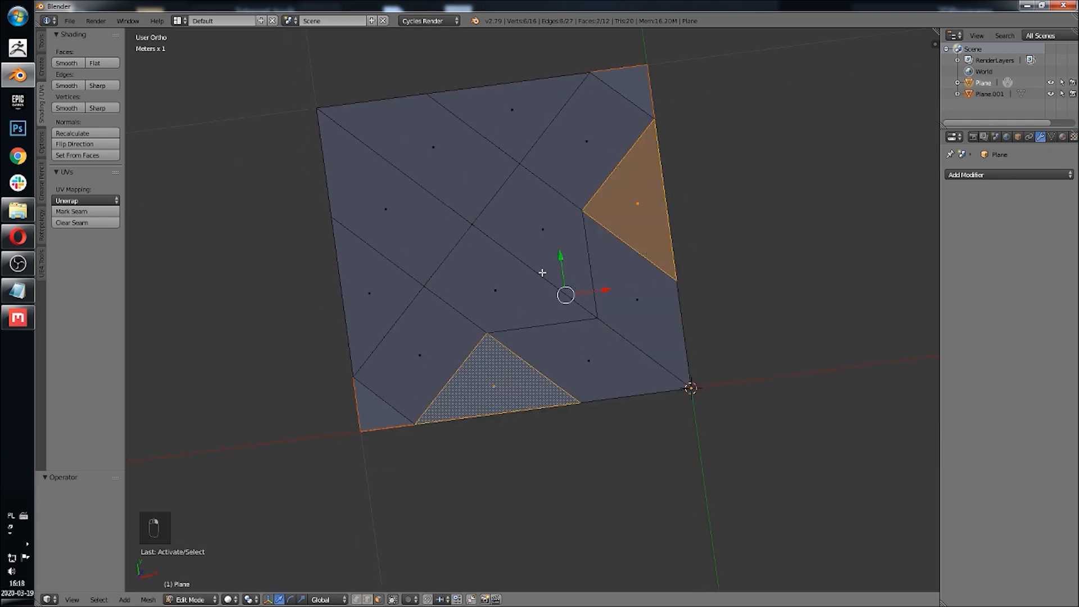
right_click(360, 269, "shift")
right_click(456, 117, "shift")
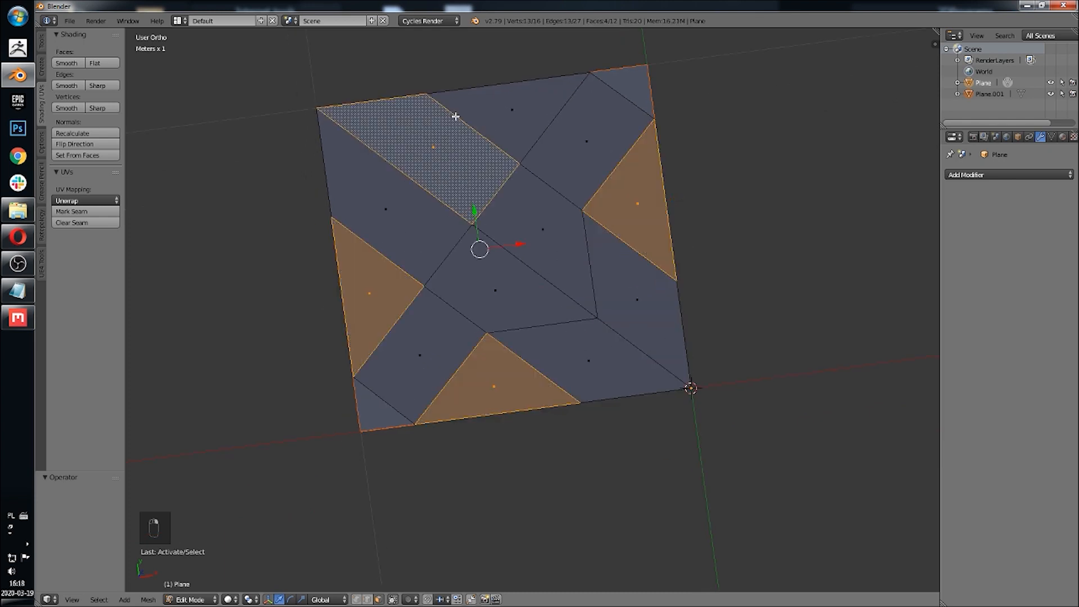
right_click(465, 119, "shift")
right_click(518, 121, "shift")
middle_click_drag(618, 206, 609, 238, "shift")
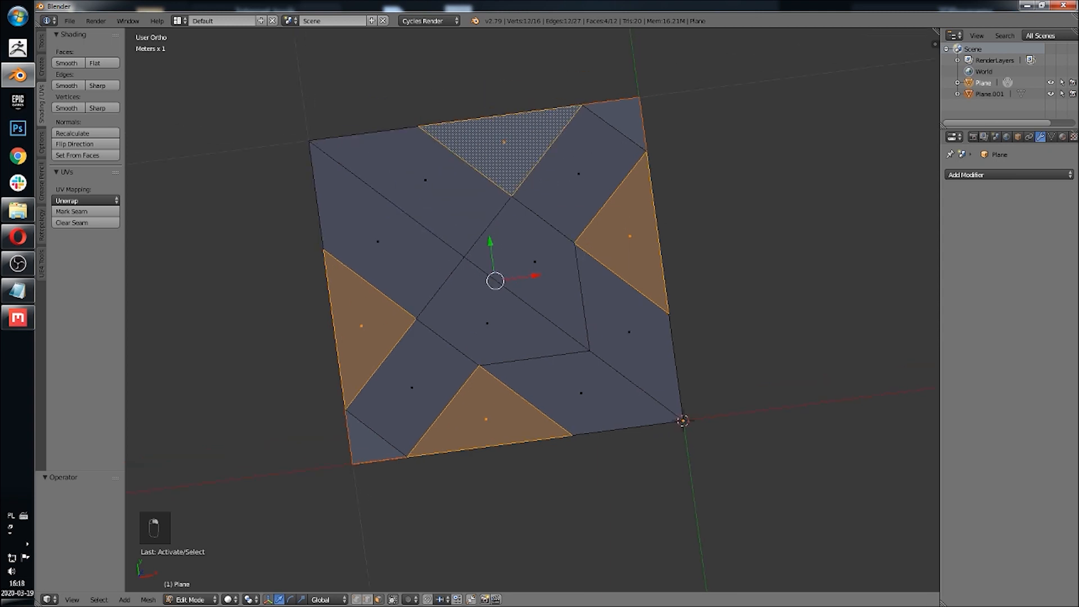
key("p")
left_click(585, 258)
Step: Separate the two square planks into their own object, checking them against the reference in top view
right_click(578, 174)
right_click(441, 353, "shift")
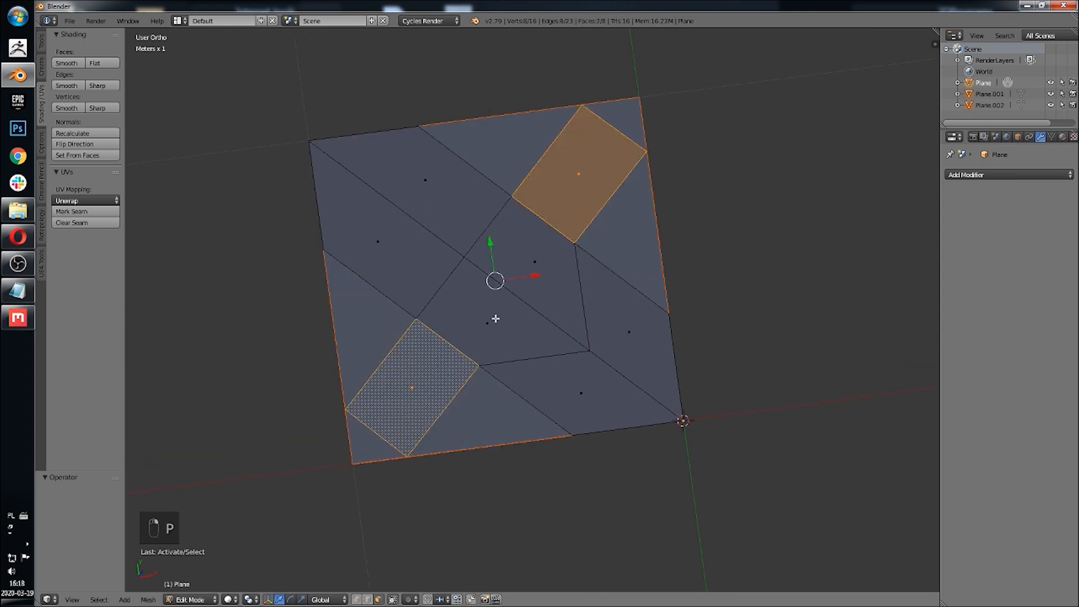
middle_click_drag(513, 254, 531, 286, "shift")
key("p")
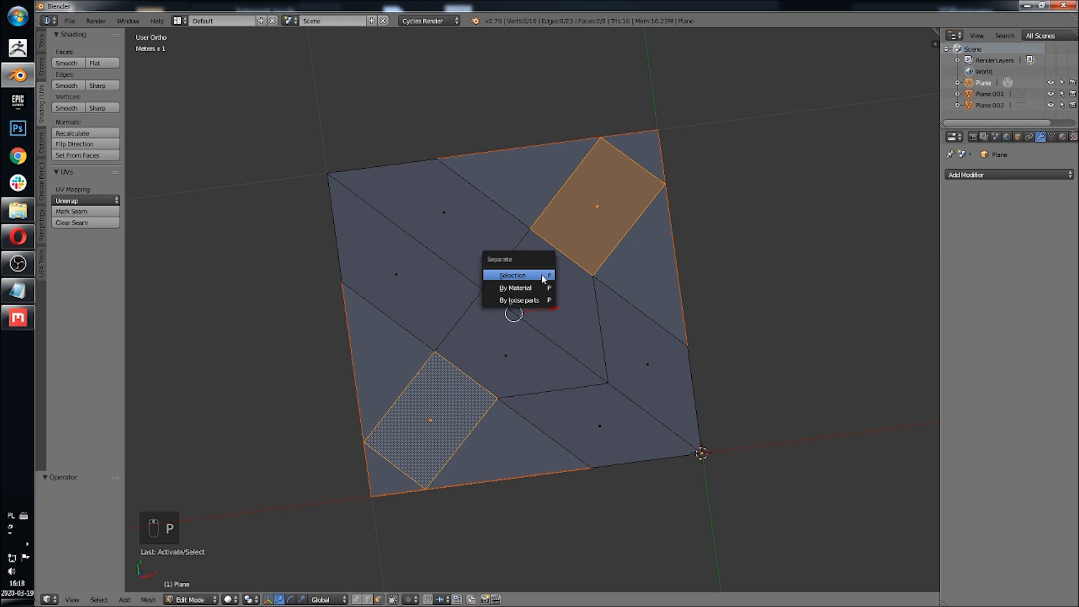
left_click(72, 600)
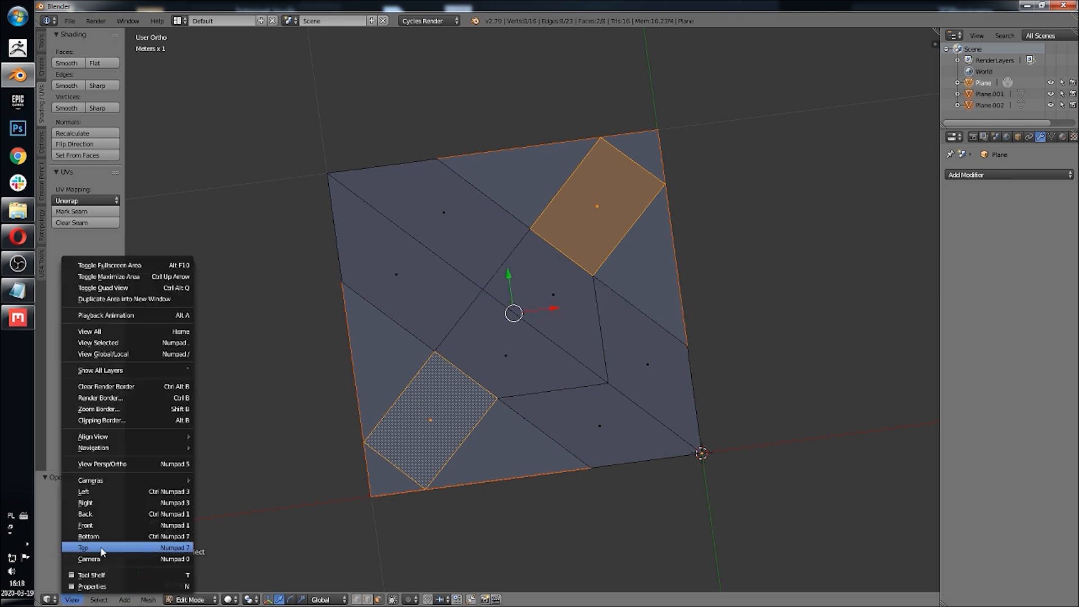
left_click(102, 549)
key("z")
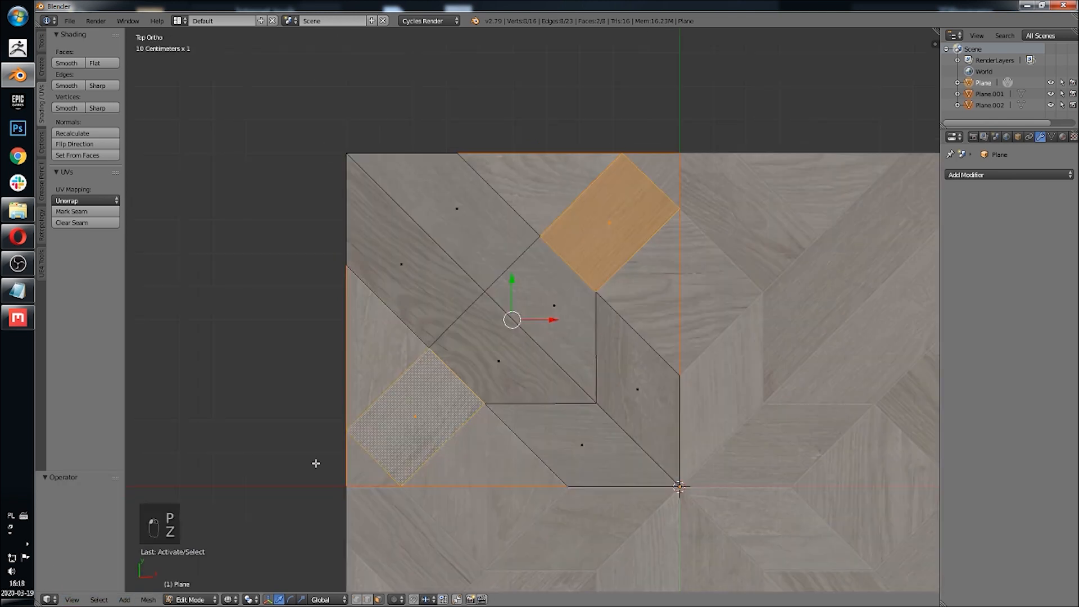
key("p")
left_click(540, 340)
Step: Separate the top-left corner triangle, the central plank and the vertical plank into a new object
right_click(502, 290, "shift")
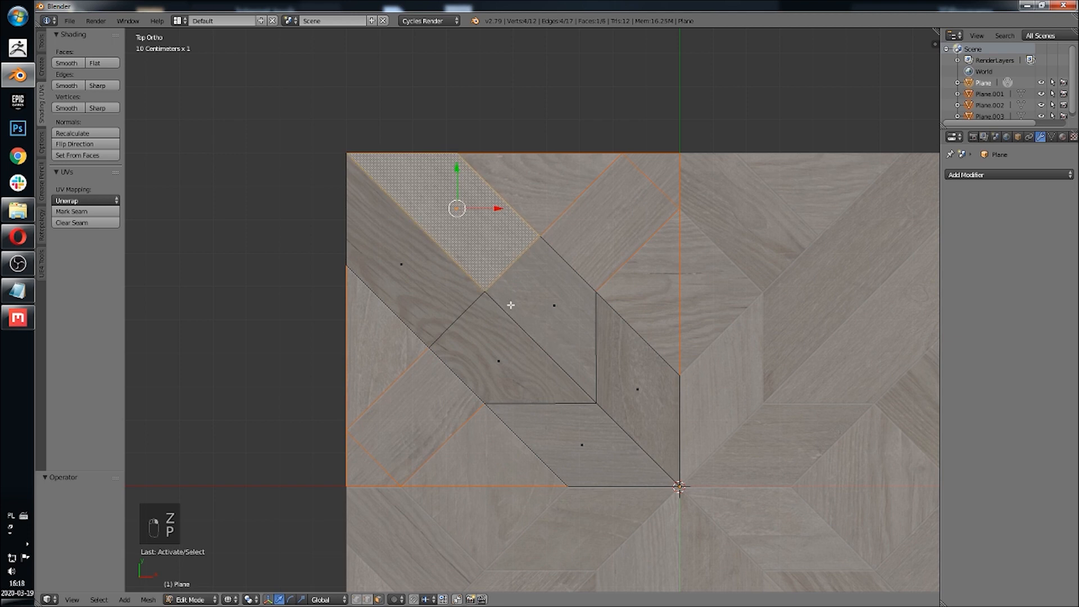
right_click(538, 315, "shift")
right_click(621, 376, "shift")
key("p")
left_click(604, 373)
Step: Separate the remaining diagonal strip and the two lower planks into their own object
right_click(421, 265, "shift")
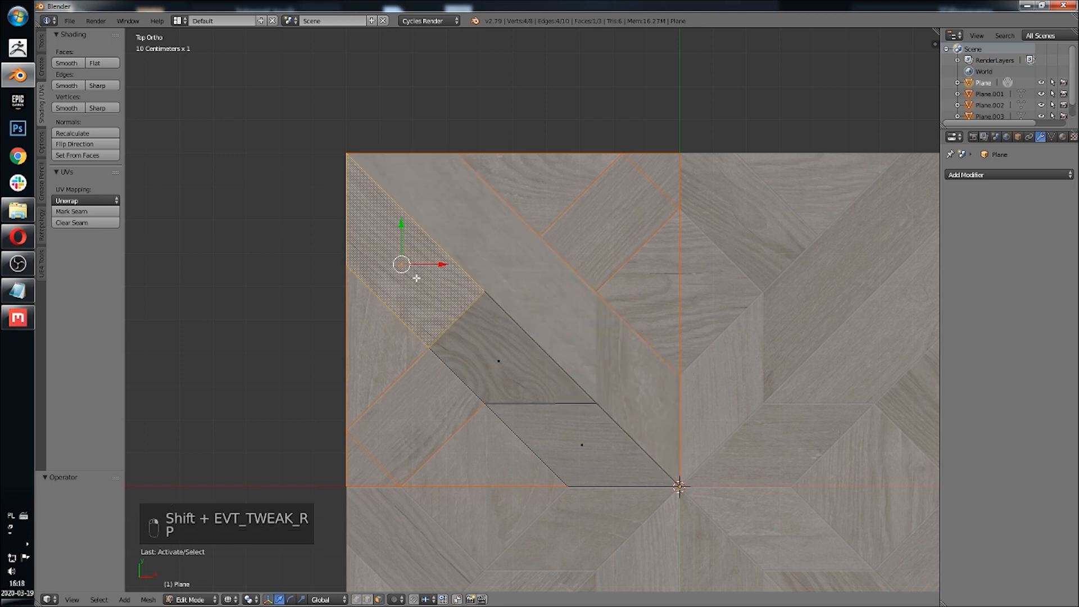
right_click(513, 361, "shift")
right_click(596, 437, "shift")
key("p")
left_click(611, 442)
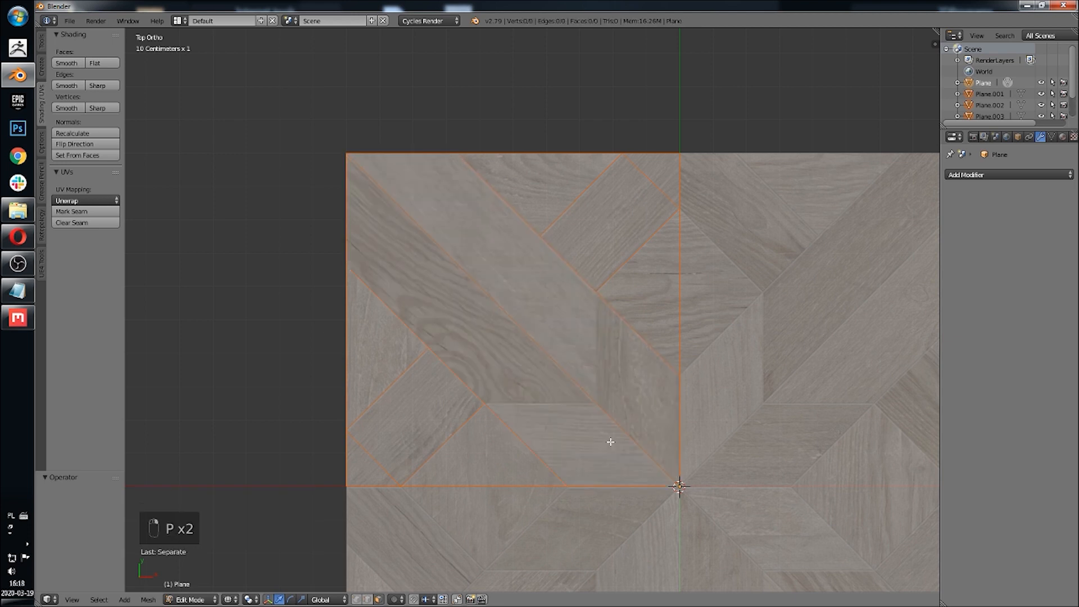
Step: Extrude all faces of the corner-triangles object to give them thickness
middle_click_drag(526, 390, 516, 412, "shift")
key("Tab")
right_click(595, 315)
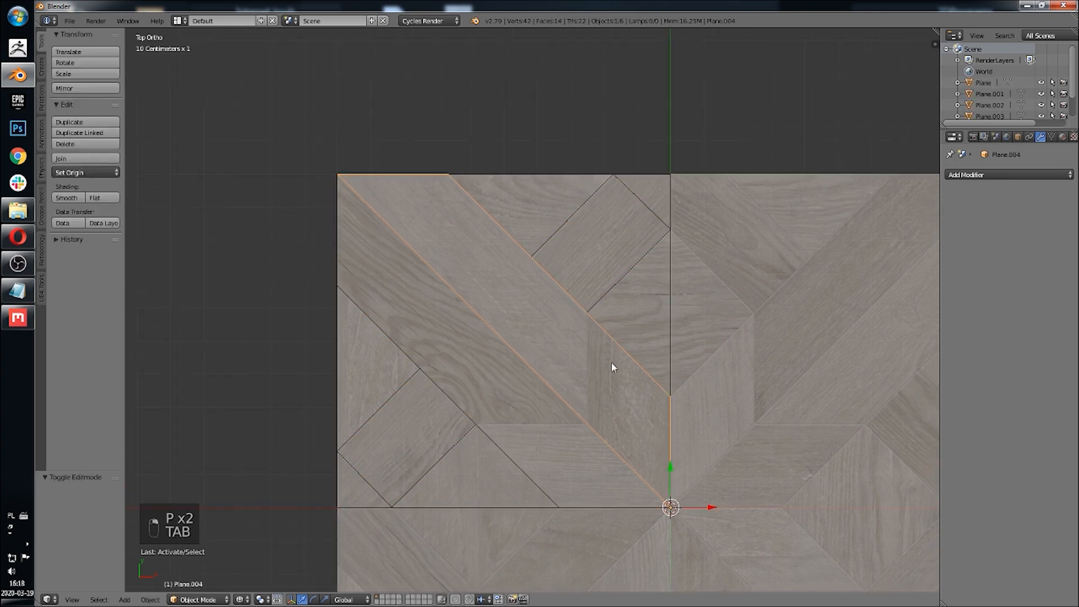
key("g")
right_click(588, 412)
middle_click_drag(588, 412, 550, 355)
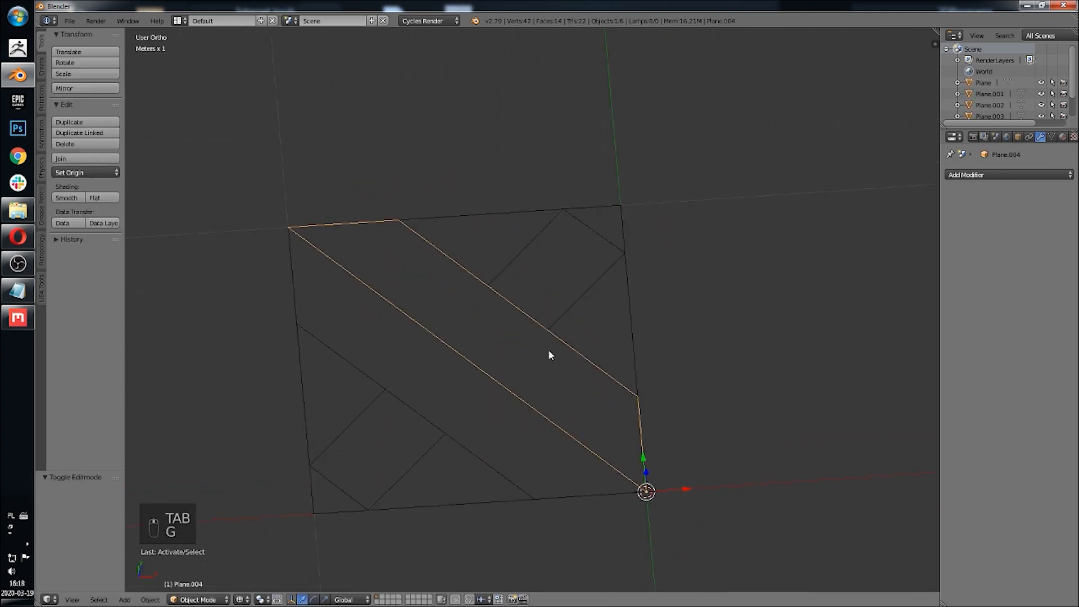
right_click(615, 227)
key("Tab")
middle_click_drag(588, 272, 615, 246, "shift")
key("a")
key("a")
key("e")
left_click(629, 220)
key("Tab")
Step: Extrude all faces of the two-squares object to give them thickness
right_click(595, 291)
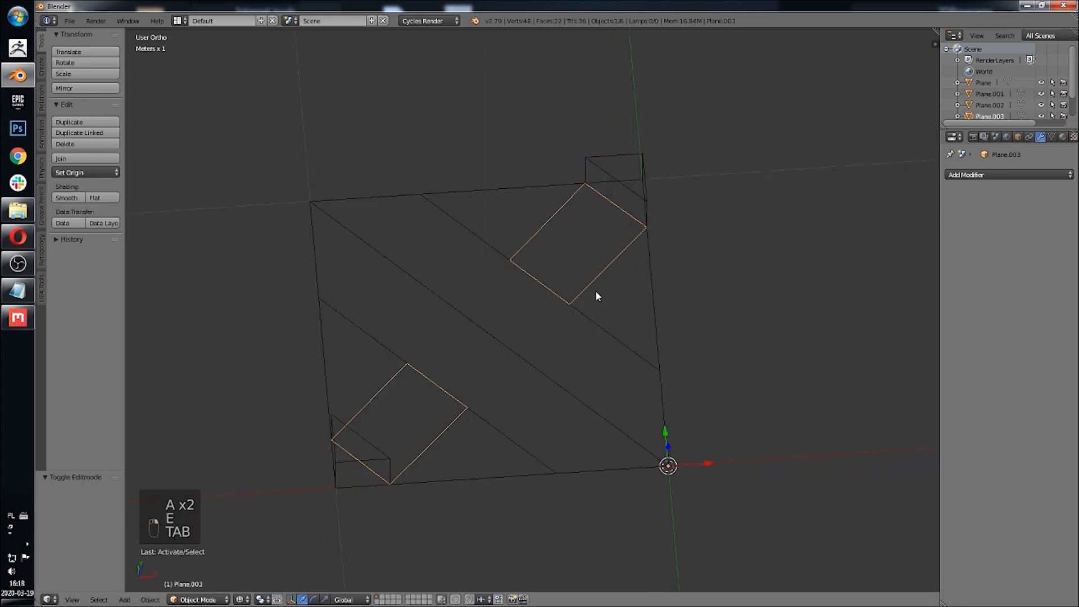
key("Tab")
key("a")
key("e")
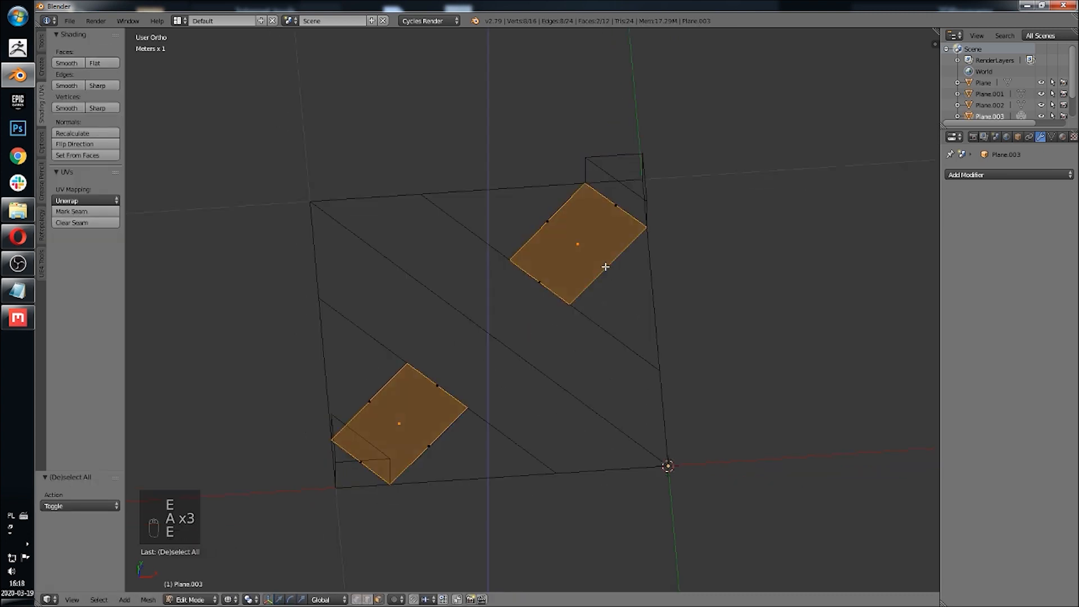
left_click(617, 230)
middle_click_drag(615, 279, 581, 309, "shift")
key("Tab")
Step: Extrude all faces of the four mid-edge triangles object by about 16 cm
right_click(616, 306)
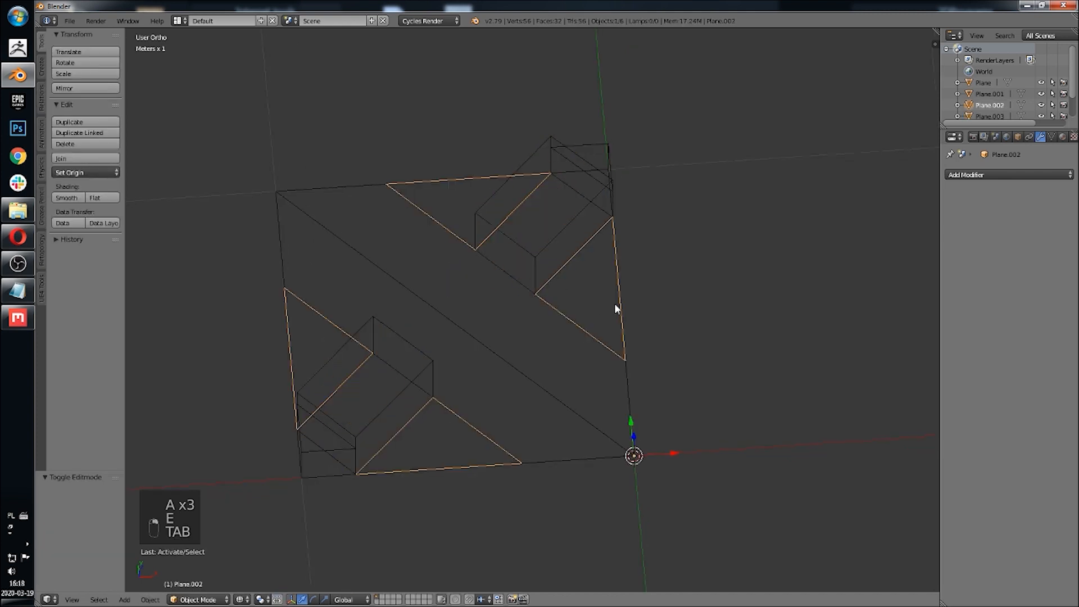
key("Tab")
key("a")
key("a")
key("a")
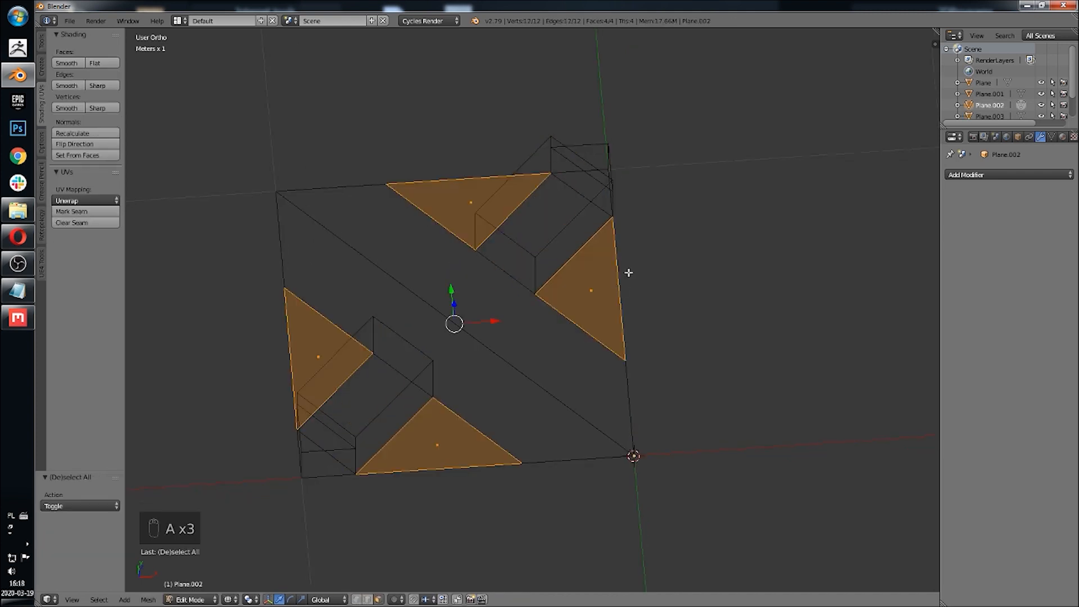
key("e")
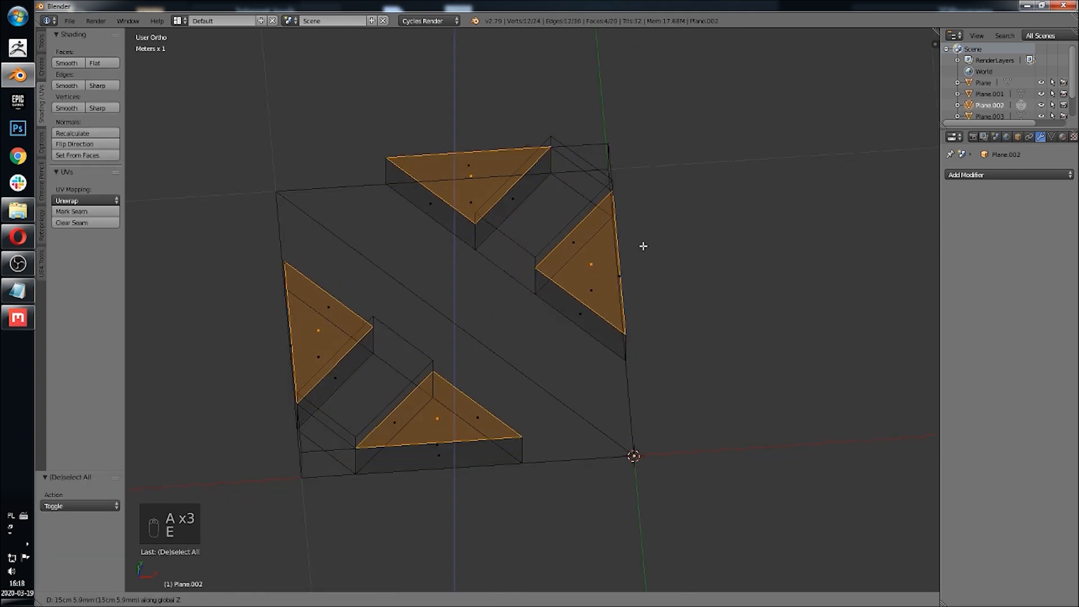
left_click(643, 235)
middle_click_drag(643, 235, 577, 248, "shift")
key("Tab")
Step: Separate the trapezoidal plank face from the diagonal-strip object into its own object
right_click(536, 441)
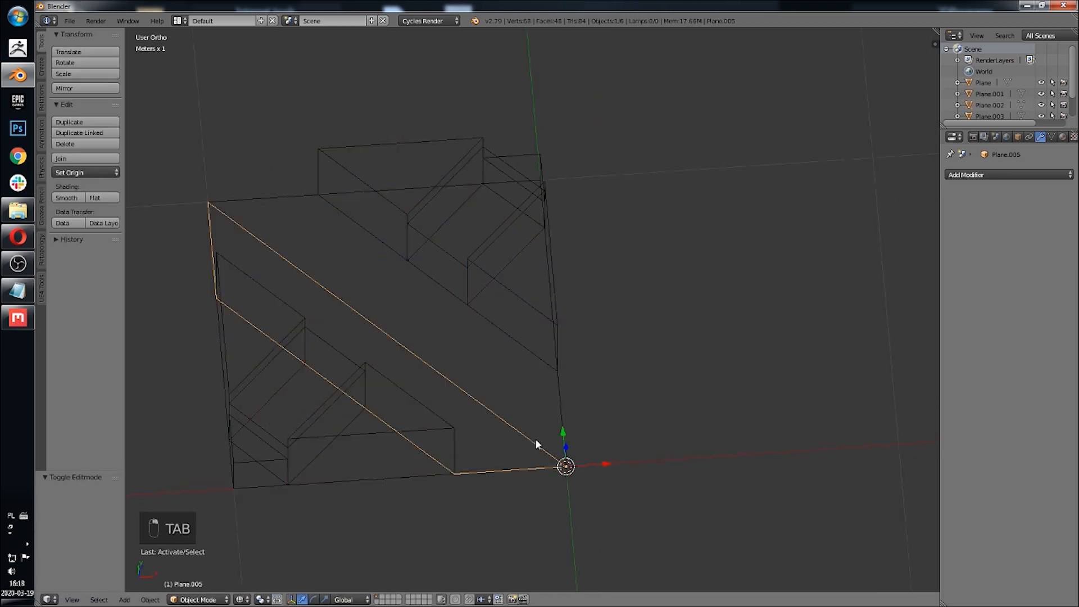
key("Tab")
right_click(391, 372)
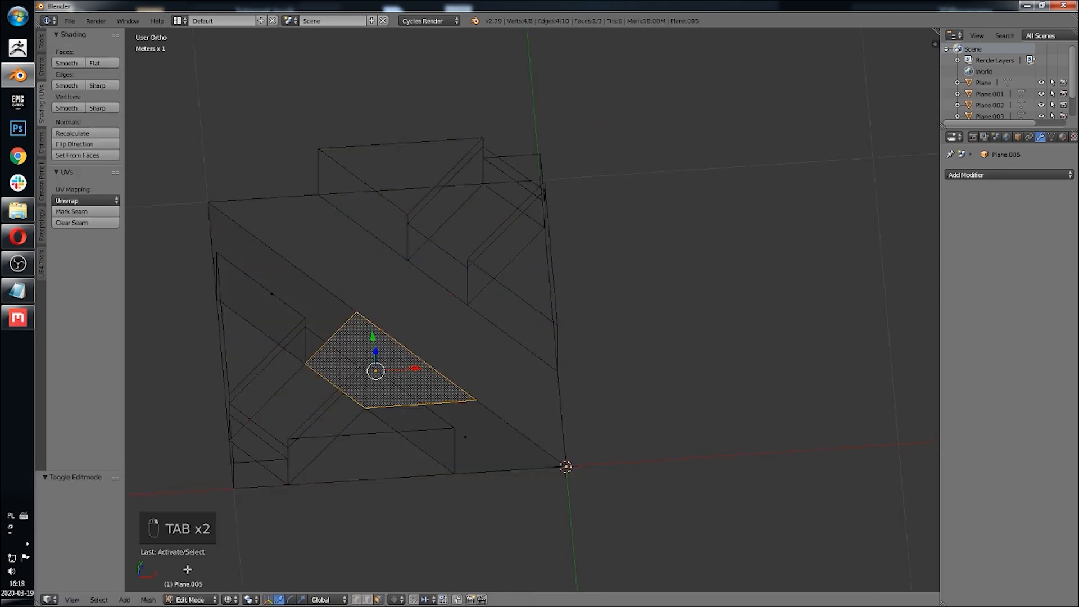
left_click(72, 600)
left_click(120, 549)
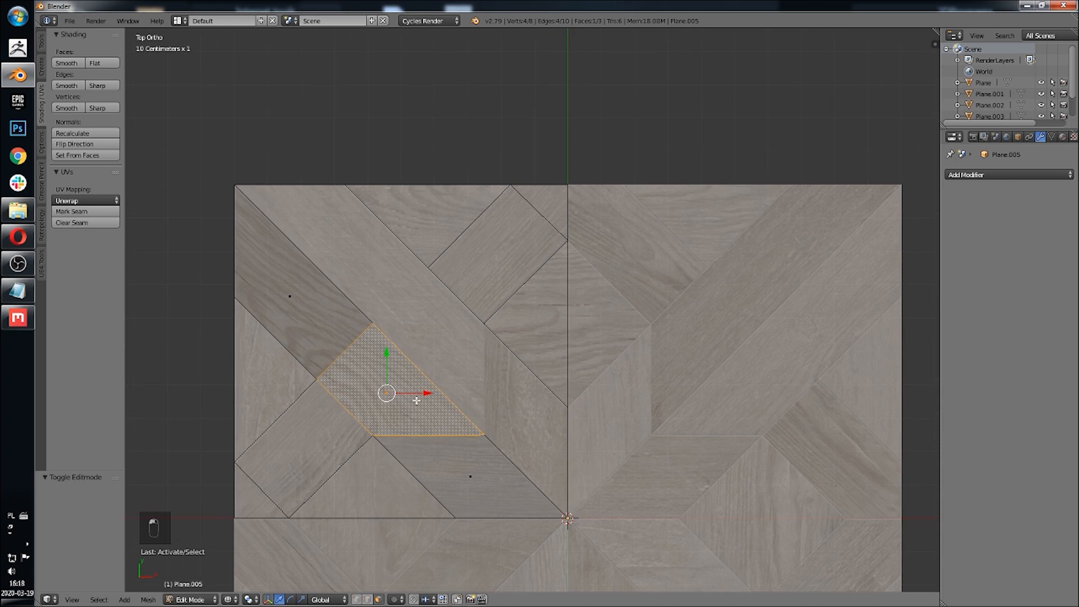
scroll(416, 400, "up", 5)
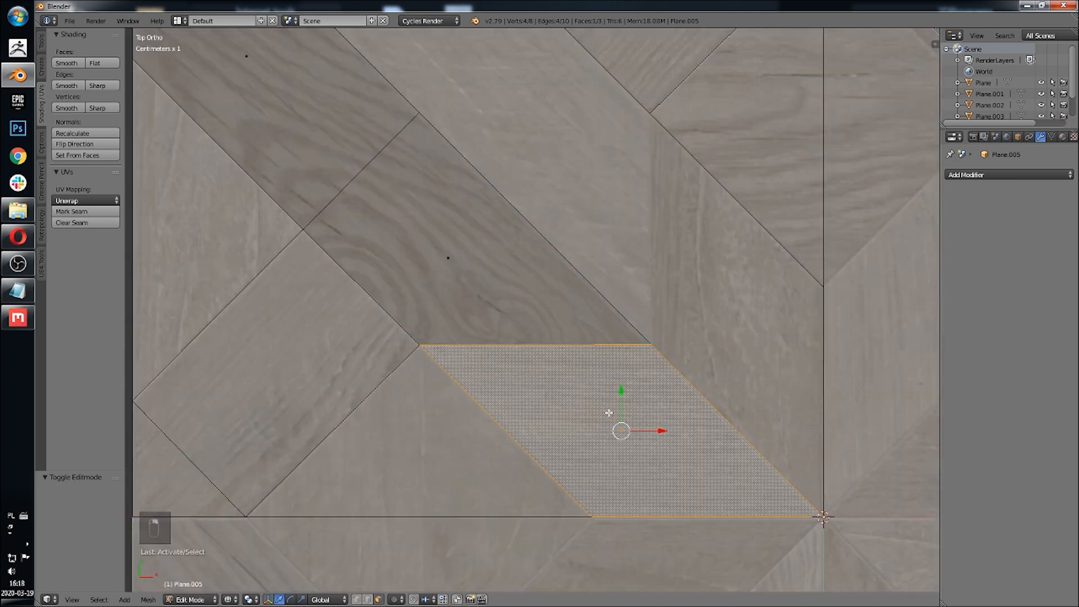
key("p")
left_click(607, 419)
Step: Select the remaining linked faces of the diagonal-strip object and extrude them about 19 cm
scroll(542, 412, "down", 3)
right_click(460, 286)
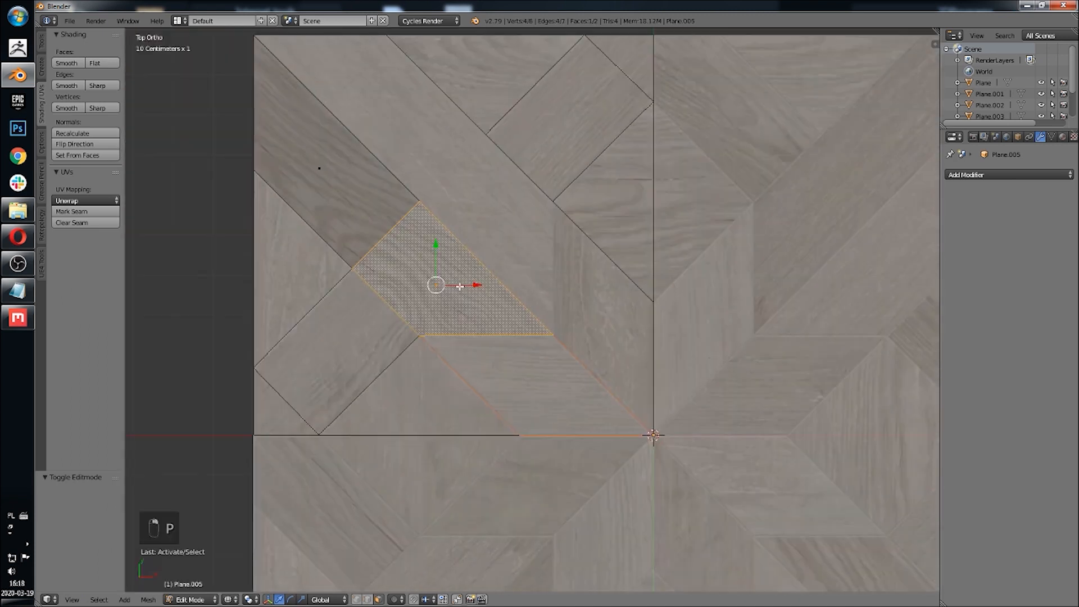
key("l")
scroll(495, 329, "down", 3)
middle_click_drag(511, 330, 555, 325)
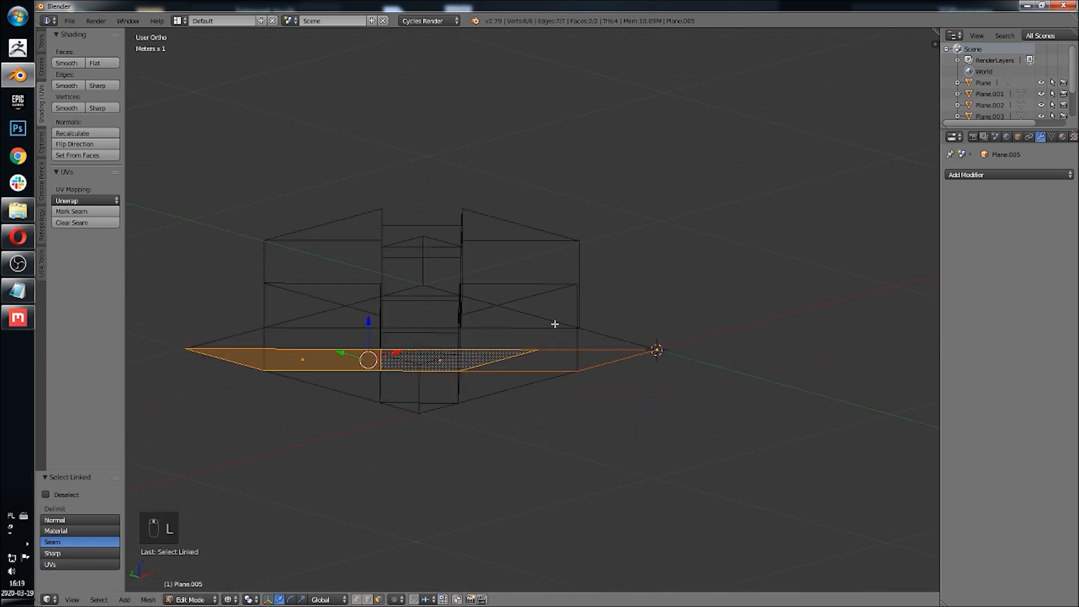
key("e")
left_click(612, 241)
middle_click_drag(612, 241, 521, 379)
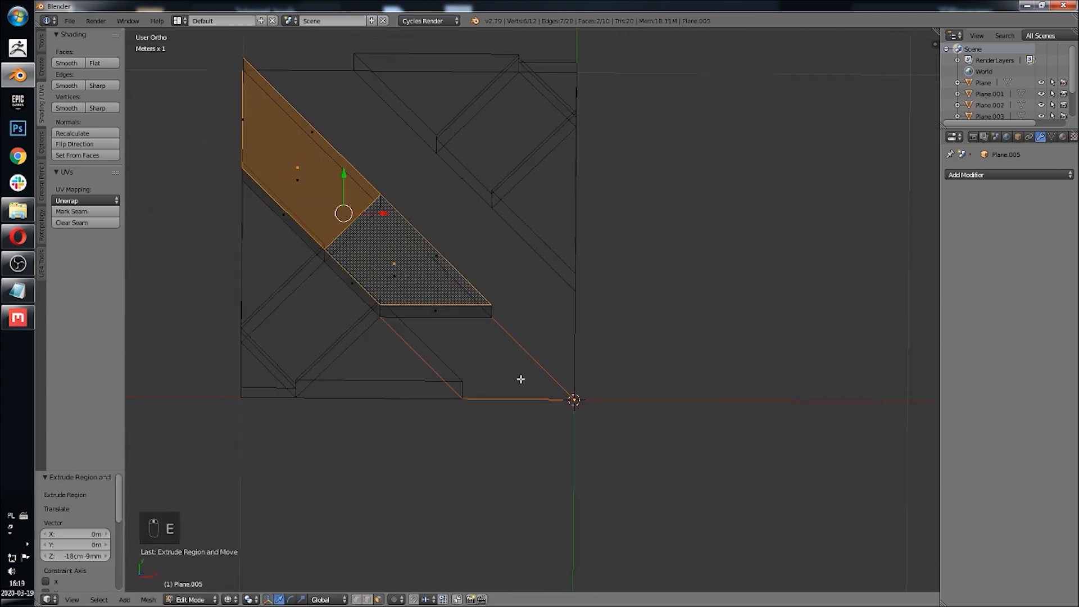
key("Tab")
Step: Separate the vertical plank at the quarter's right edge from the central-planks object
right_click(576, 333)
key("Tab")
middle_click_drag(529, 298, 532, 354, "shift")
right_click(532, 354)
key("p")
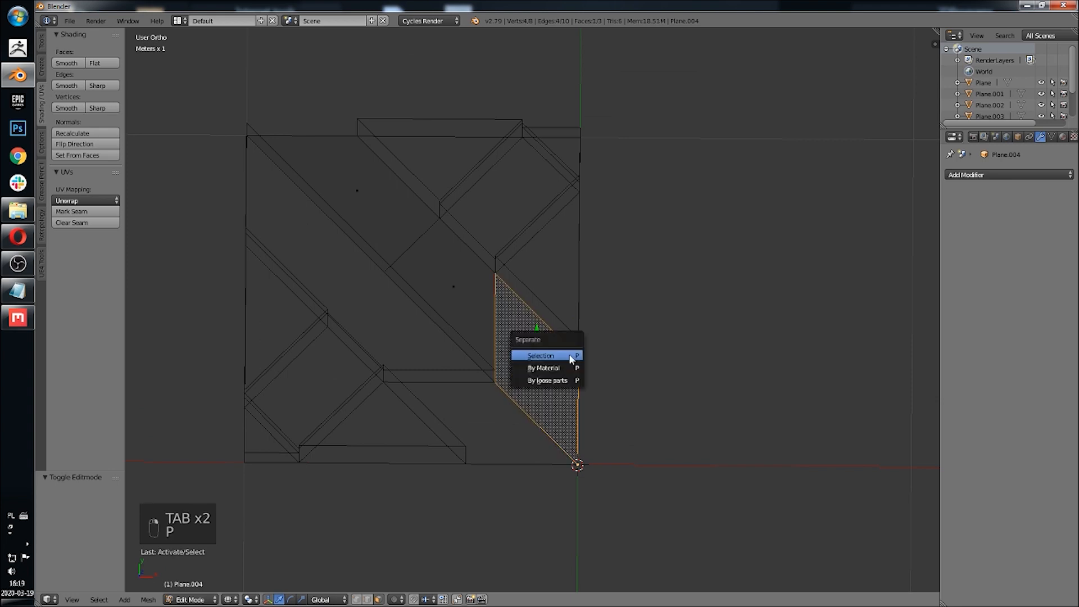
left_click(569, 354)
Step: Extrude all faces of the separated vertical plank object to give it thickness
key("Tab")
right_click(495, 289)
key("Tab")
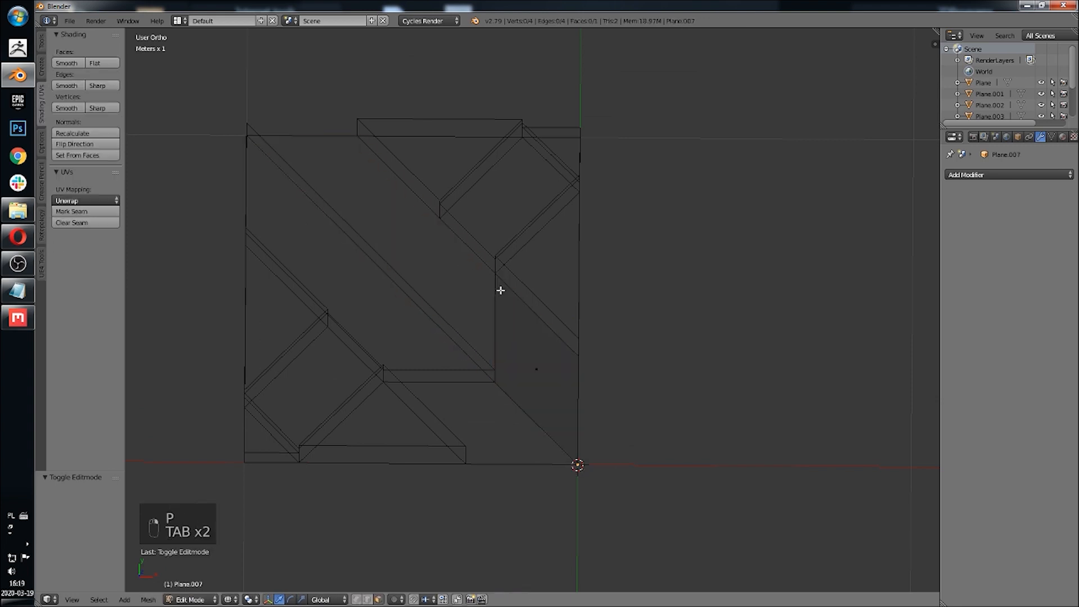
key("a")
key("a")
key("a")
key("e")
left_click(569, 347)
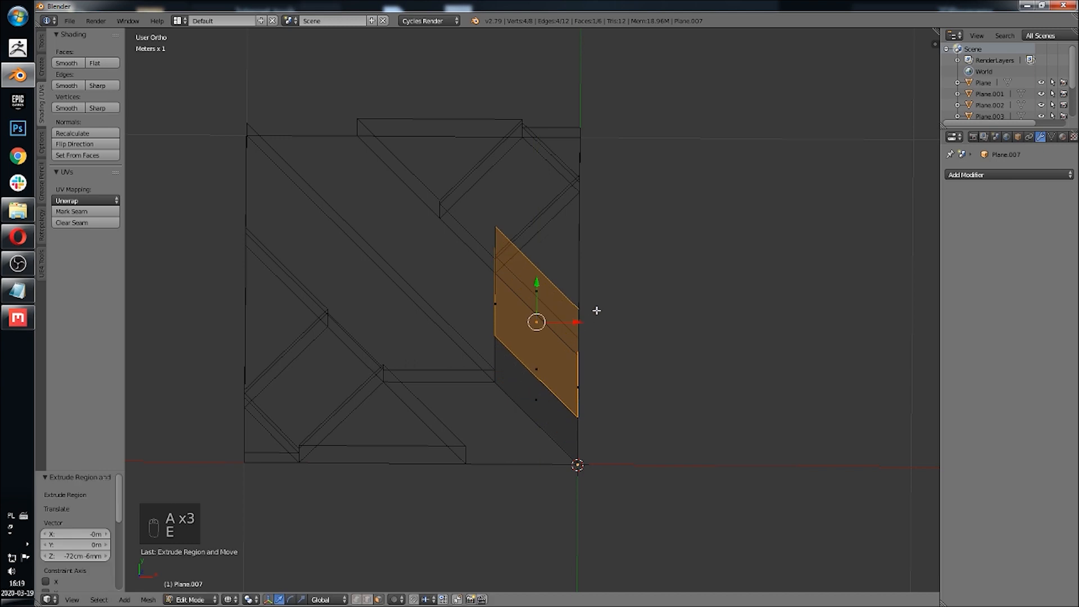
middle_click_drag(477, 277, 494, 362, "shift")
Step: Select the linked faces of the central-planks object and extrude them
key("Tab")
right_click(352, 219)
key("Tab")
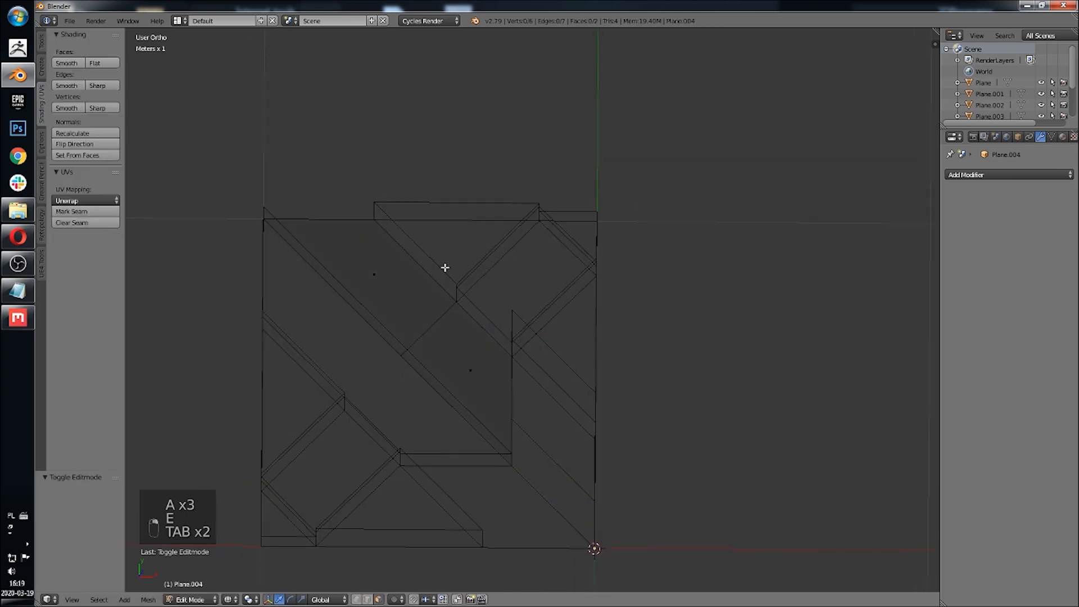
right_click(444, 267)
key("l")
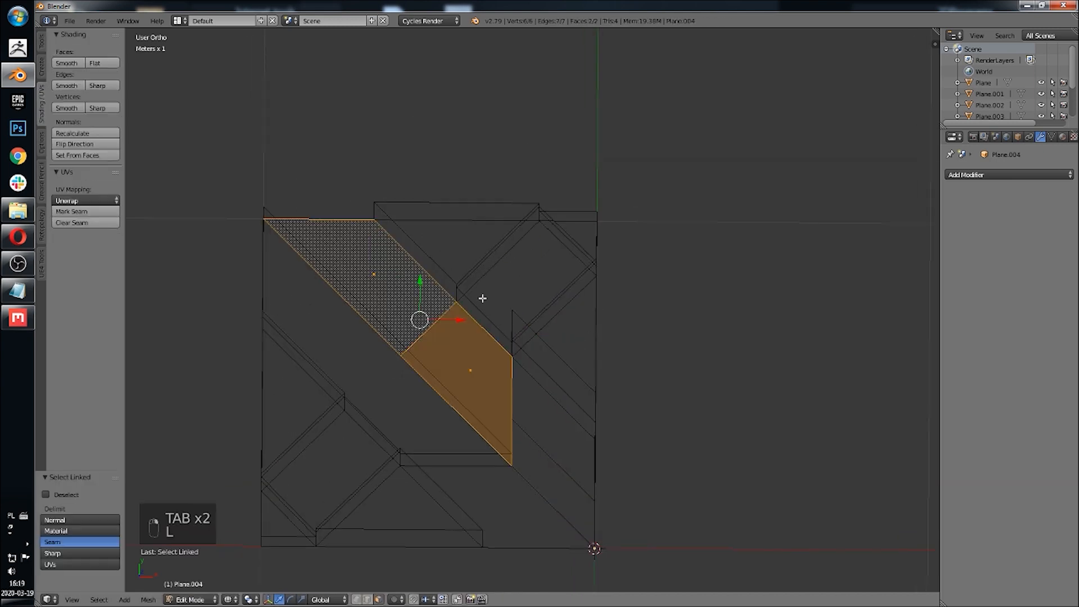
key("e")
left_click(503, 246)
key("Tab")
Step: Join all the separated plank objects back into a single mesh and enter edit mode on it
middle_click_drag(513, 344, 550, 390, "shift")
scroll(544, 381, "down", 4)
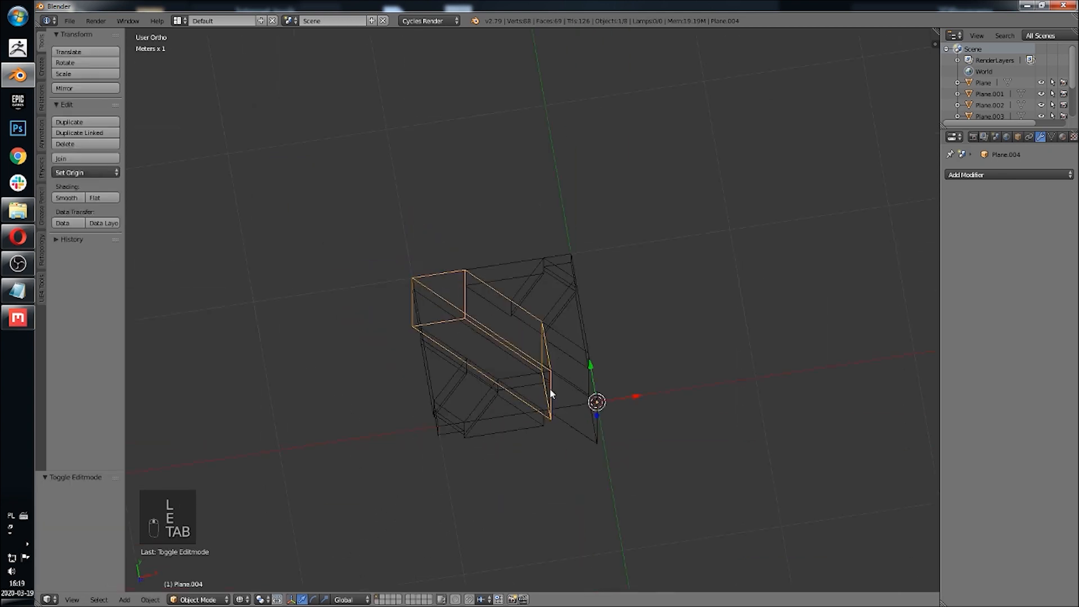
left_click(71, 599)
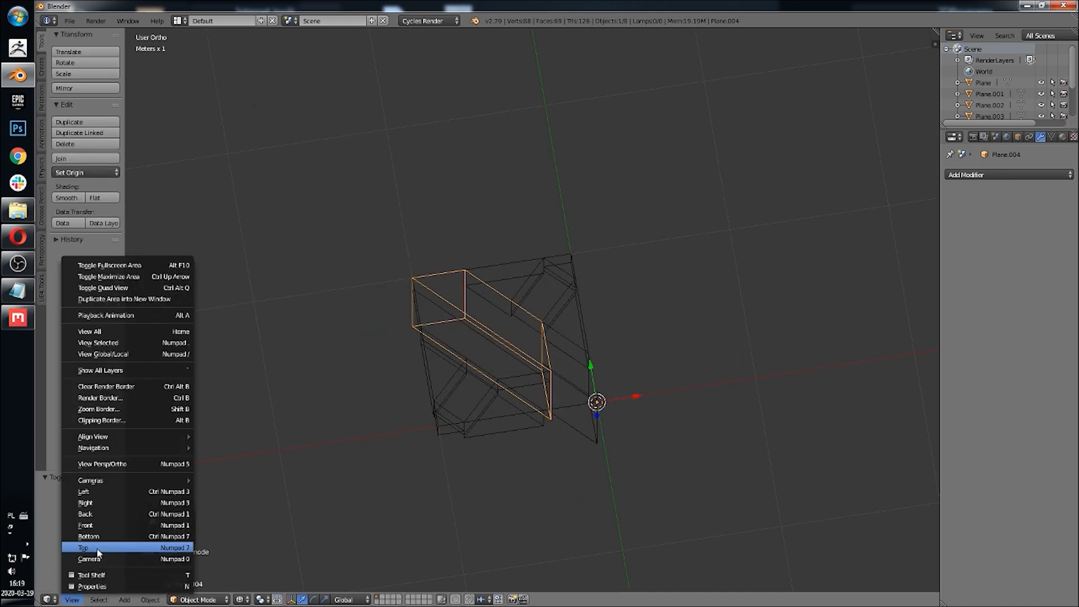
left_click(90, 554)
scroll(382, 414, "up", 3)
scroll(382, 414, "up", 1)
middle_click_drag(415, 318, 493, 382, "shift")
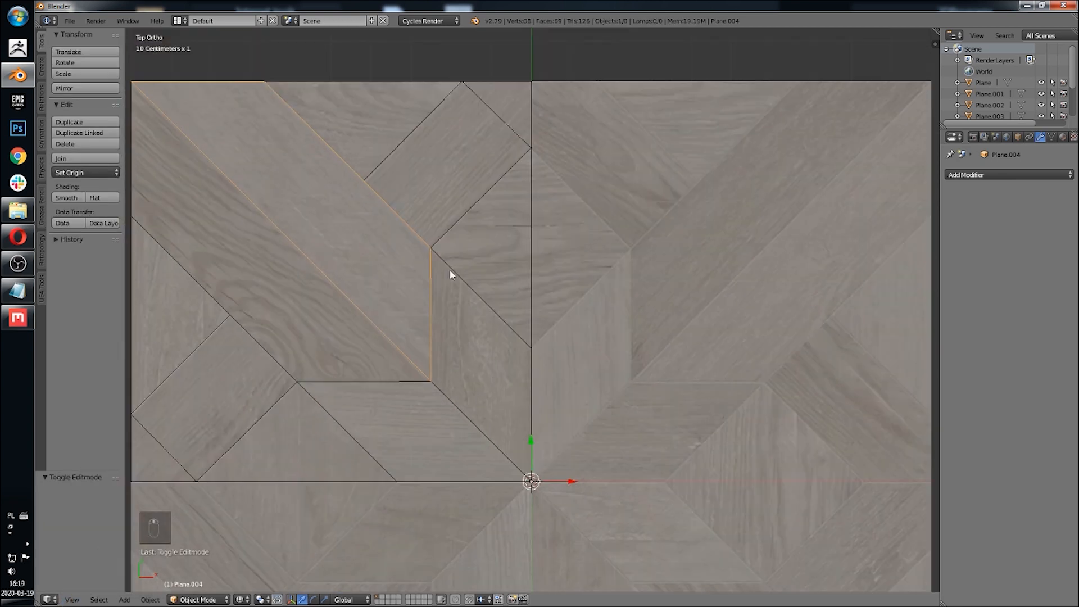
middle_click_drag(449, 269, 558, 299, "shift")
key("a")
key("a")
key("a")
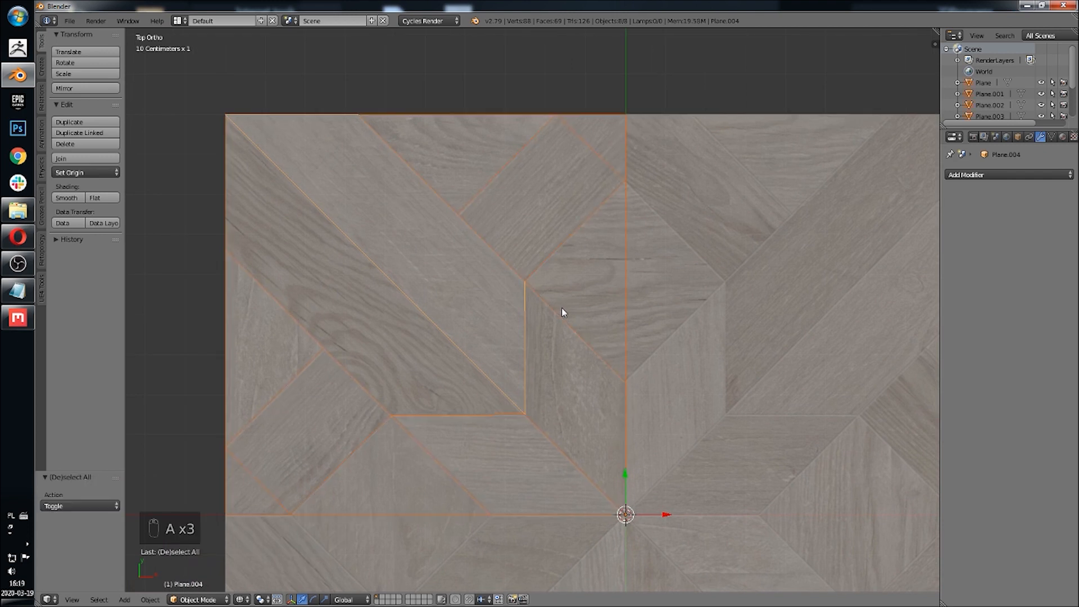
key("ctrl+j")
key("Tab")
Step: In front view, select the faces lying along the tile's base and delete them
middle_click_drag(562, 310, 465, 424)
key("z")
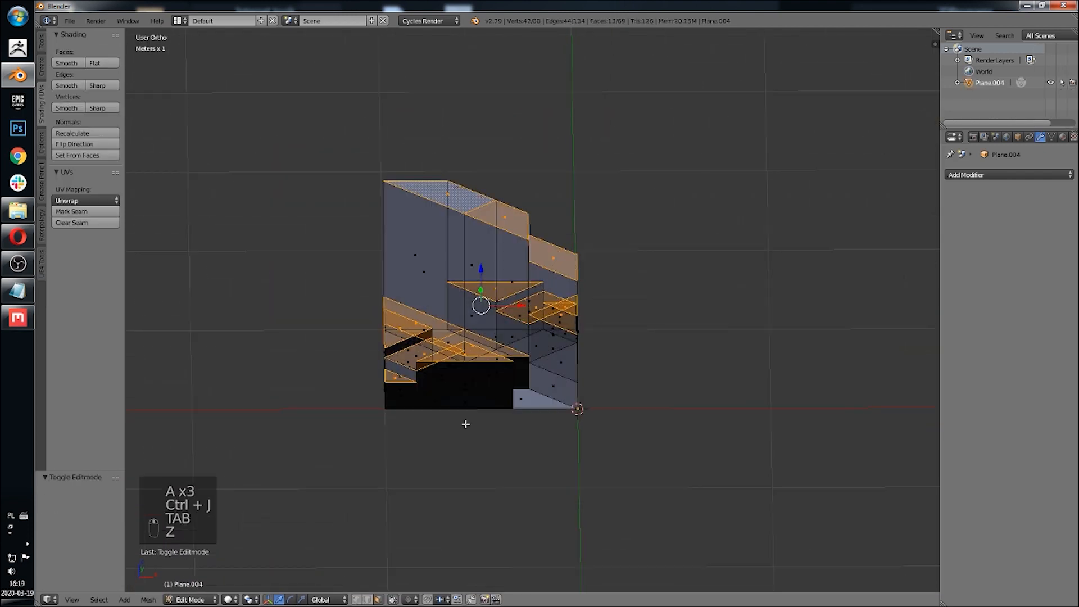
left_click(74, 599)
left_click(87, 526)
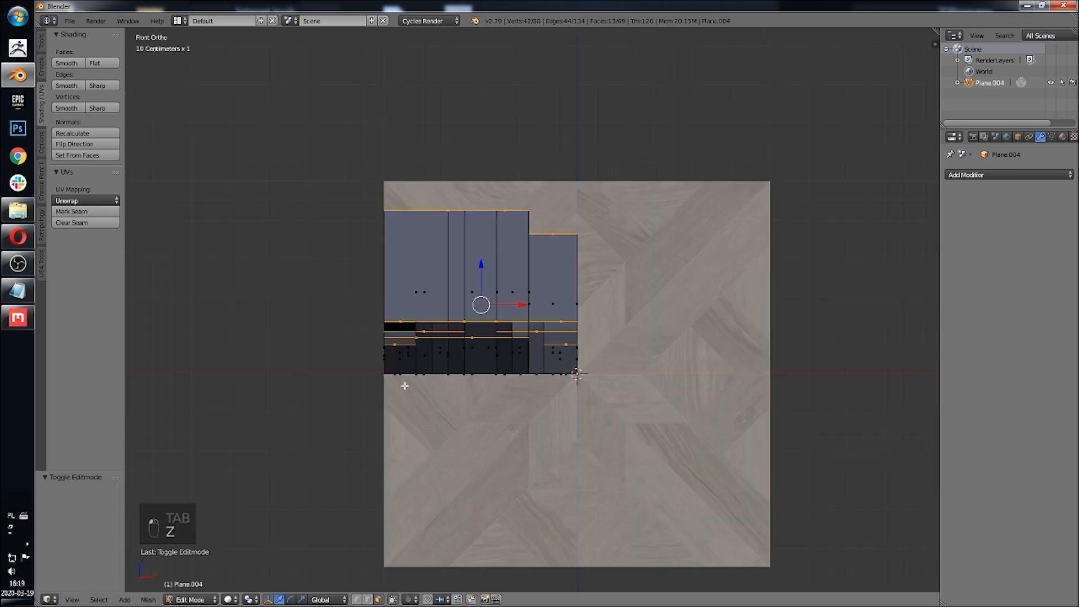
middle_click_drag(403, 386, 416, 355, "shift")
scroll(458, 380, "up", 4)
key("z")
scroll(564, 400, "up", 1)
key("a")
key("a")
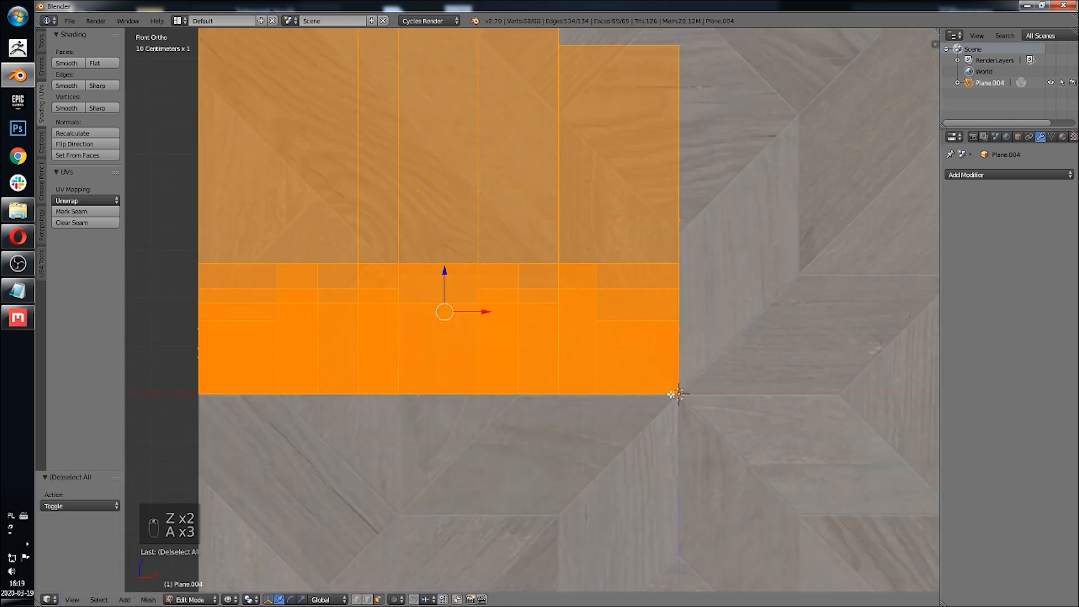
key("a")
key("b")
left_click_drag(706, 381, 140, 492)
key("x")
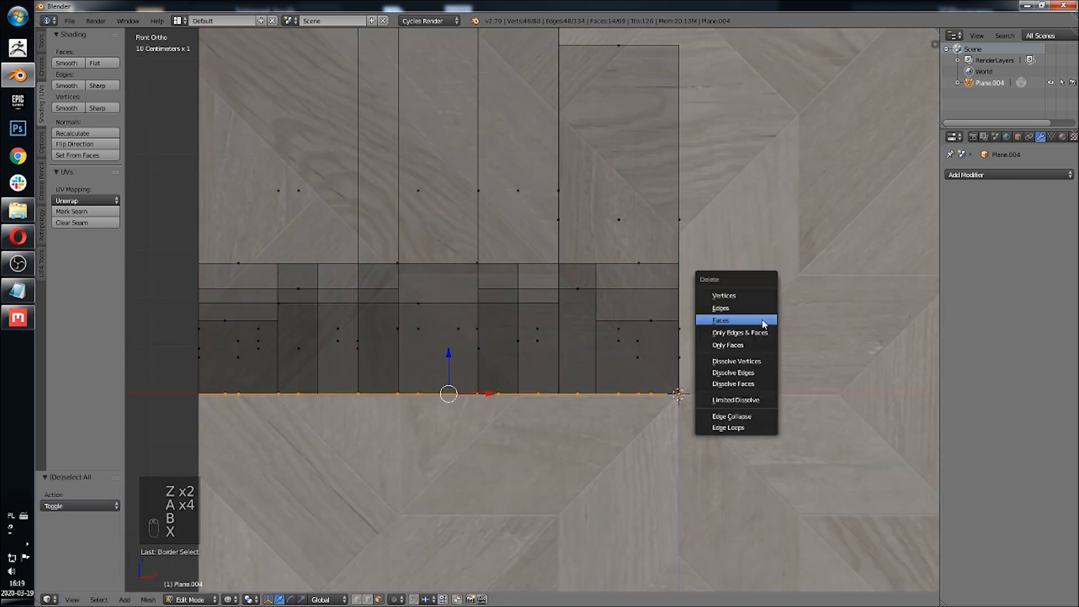
left_click(762, 324)
Step: Select the top faces of all planks and scale them to zero along Z so they share one height
mouse_move(622, 200)
middle_mouse_down()
mouse_move(614, 234)
mouse_move(639, 207)
middle_mouse_up()
left_click(72, 599)
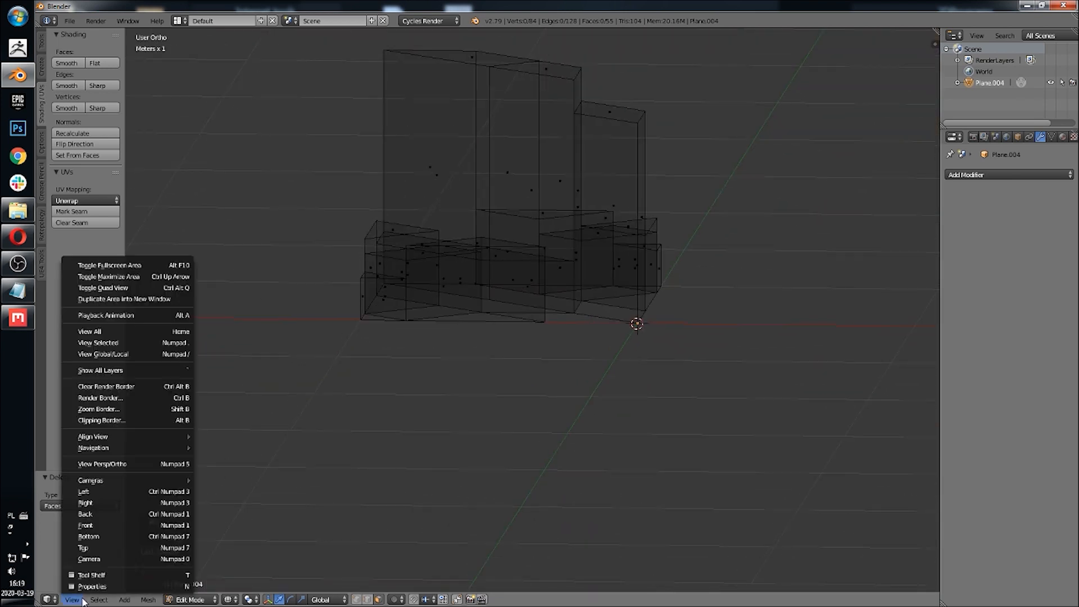
left_click(102, 524)
middle_click_drag(436, 365, 433, 451, "shift")
key("a")
key("a")
key("b")
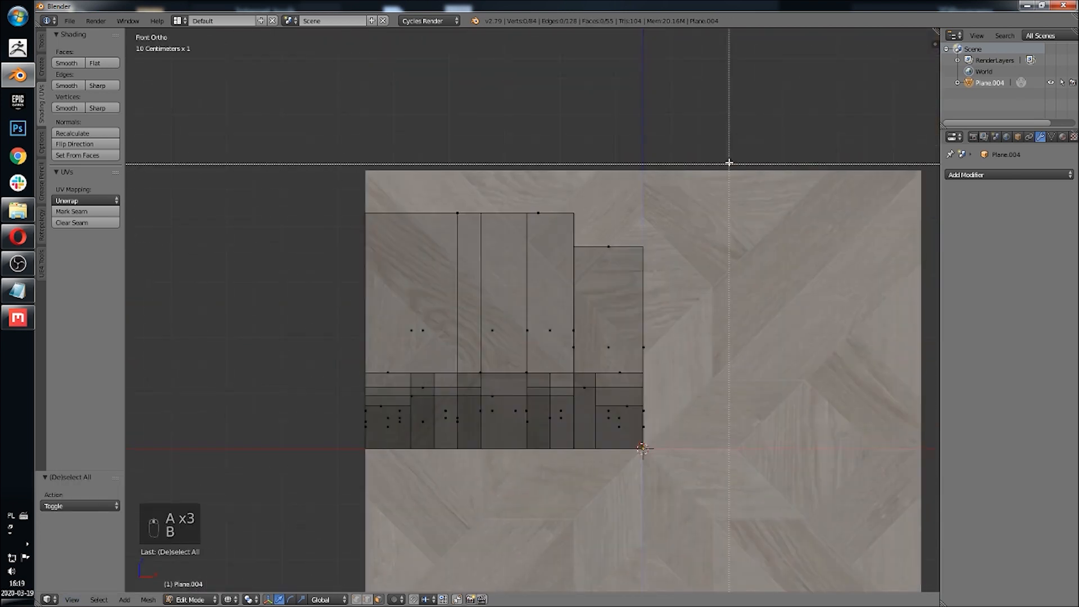
left_click_drag(723, 158, 227, 408)
mouse_move(454, 364)
middle_mouse_down()
mouse_move(448, 380)
mouse_move(480, 387)
mouse_move(448, 380)
mouse_move(468, 375)
middle_mouse_up()
key("z")
right_click(610, 328, "alt+shift")
right_click(550, 246, "alt+shift")
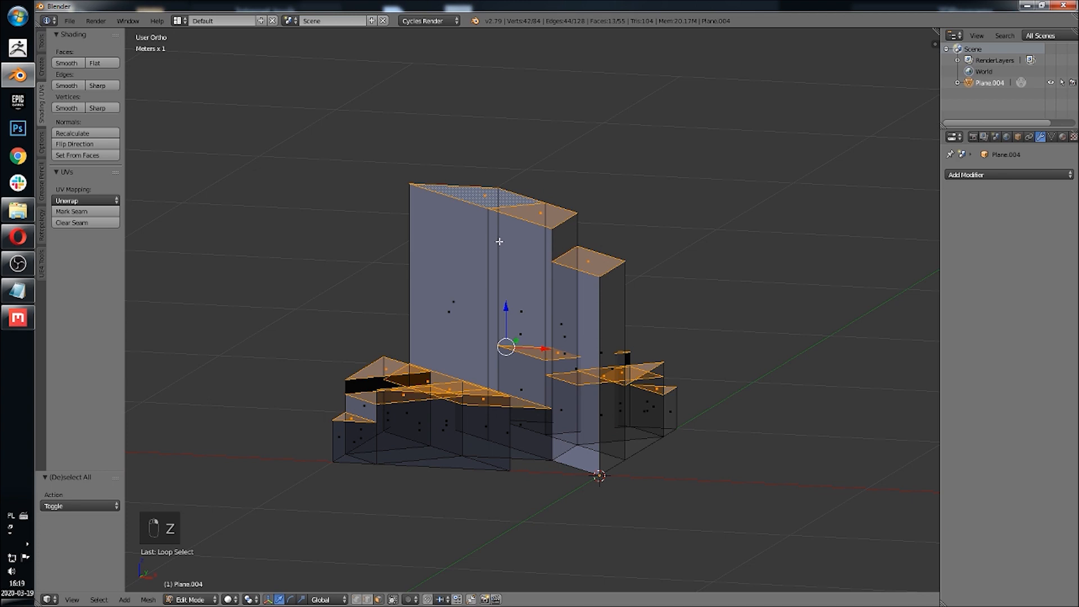
mouse_move(499, 241)
middle_mouse_down()
mouse_move(458, 265)
mouse_move(366, 265)
mouse_move(487, 265)
mouse_move(503, 231)
mouse_move(559, 255)
middle_mouse_up()
key("z")
key("z")
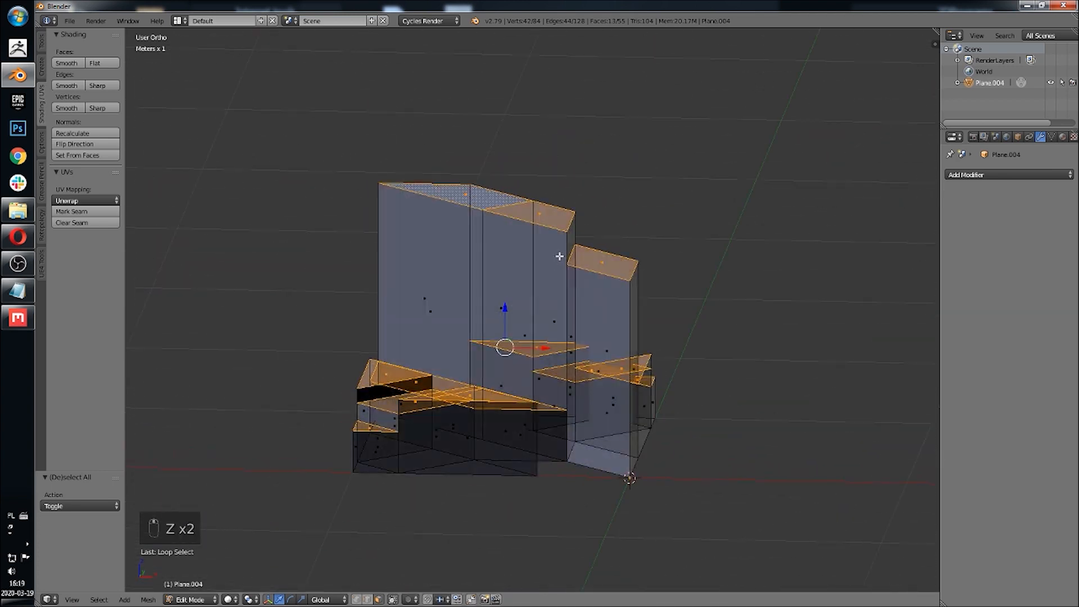
key("s")
key("0")
key("Return")
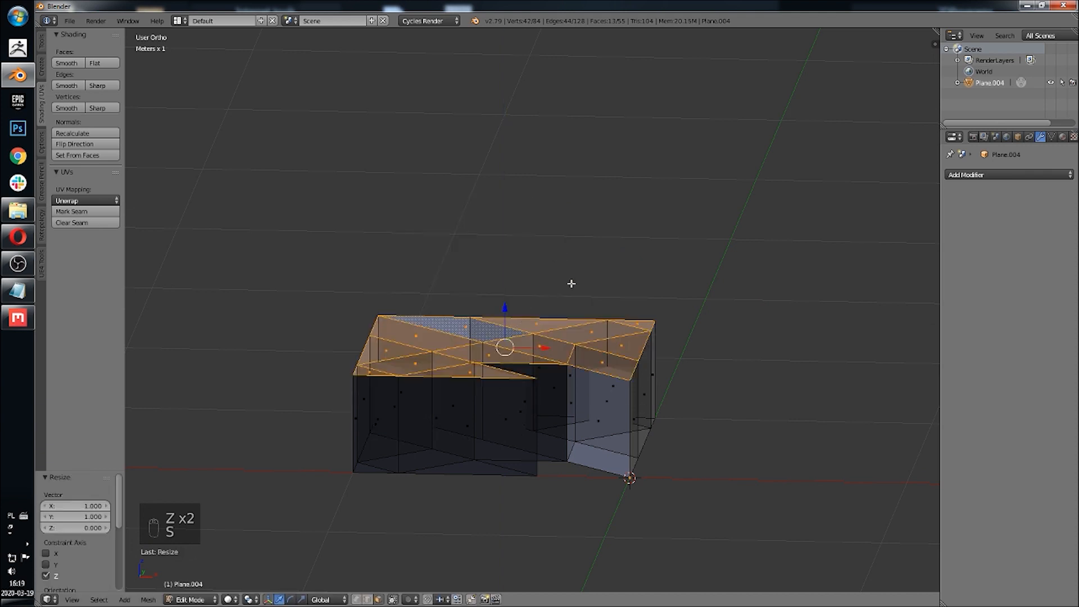
Step: Unhide everything and create a face spanning the four corner vertices of the empty notch in the tile
middle_click_drag(571, 284, 548, 387)
key("Tab")
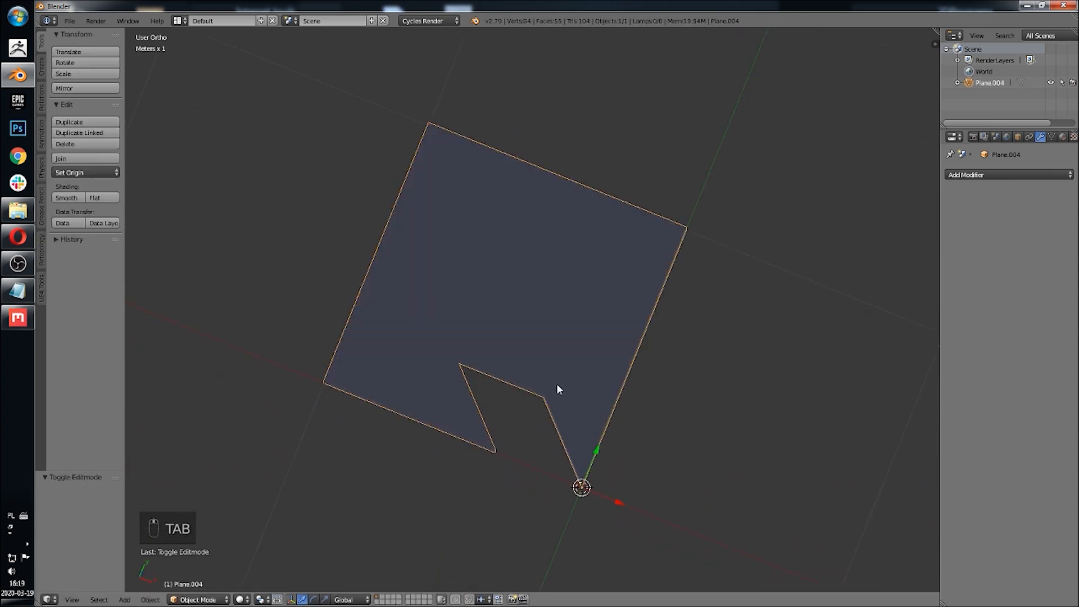
key("alt+h")
middle_click_drag(579, 355, 569, 299)
key("Tab")
scroll(529, 357, "up", 5)
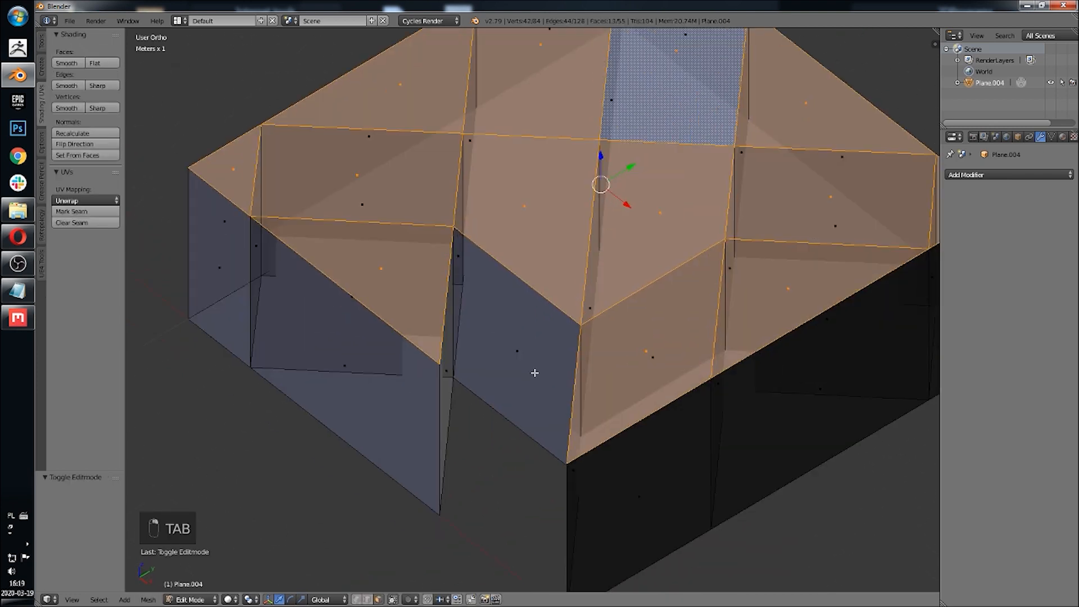
left_click(360, 600)
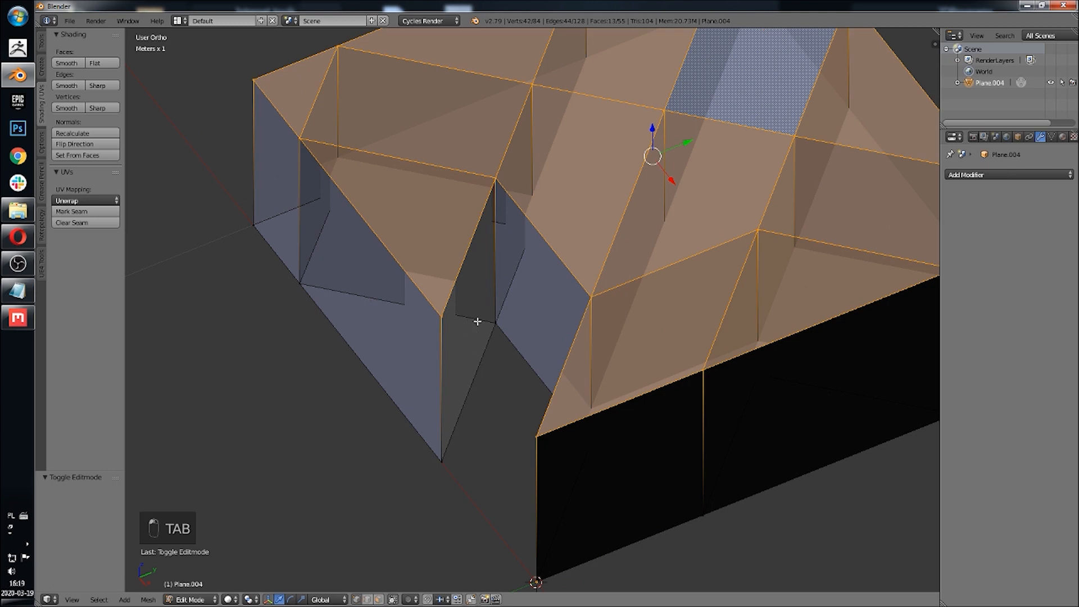
right_click(493, 323)
middle_click_drag(495, 324, 548, 338)
right_click(604, 398, "shift")
right_click(681, 555, "shift")
right_click(500, 487, "shift")
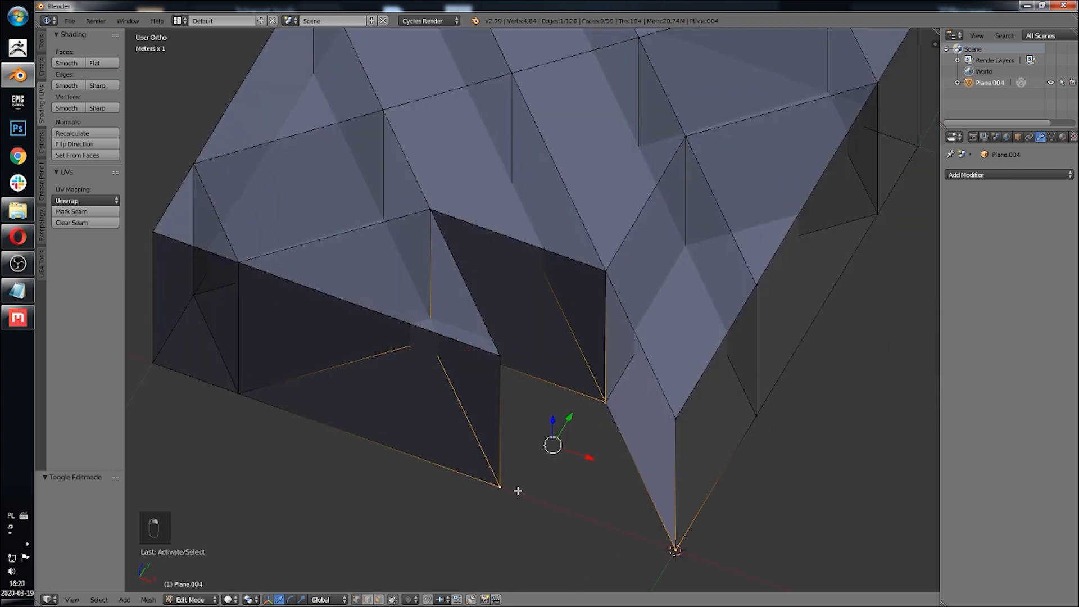
key("f")
left_click(379, 599)
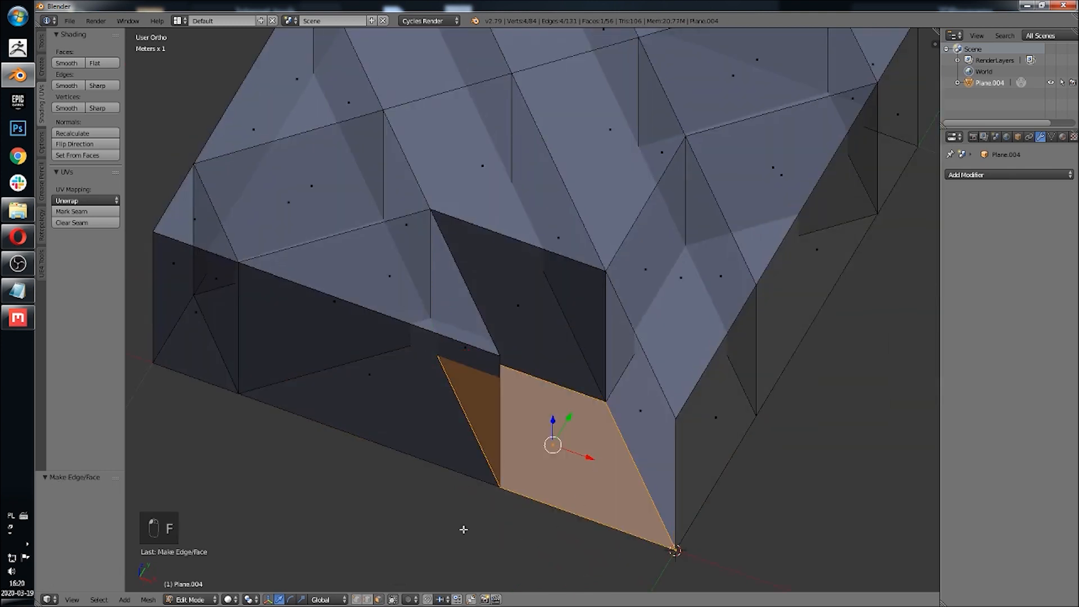
Step: Separate the new face into its own object and extrude it about 49 cm to the planks' height
key("p")
left_click(591, 448)
key("Tab")
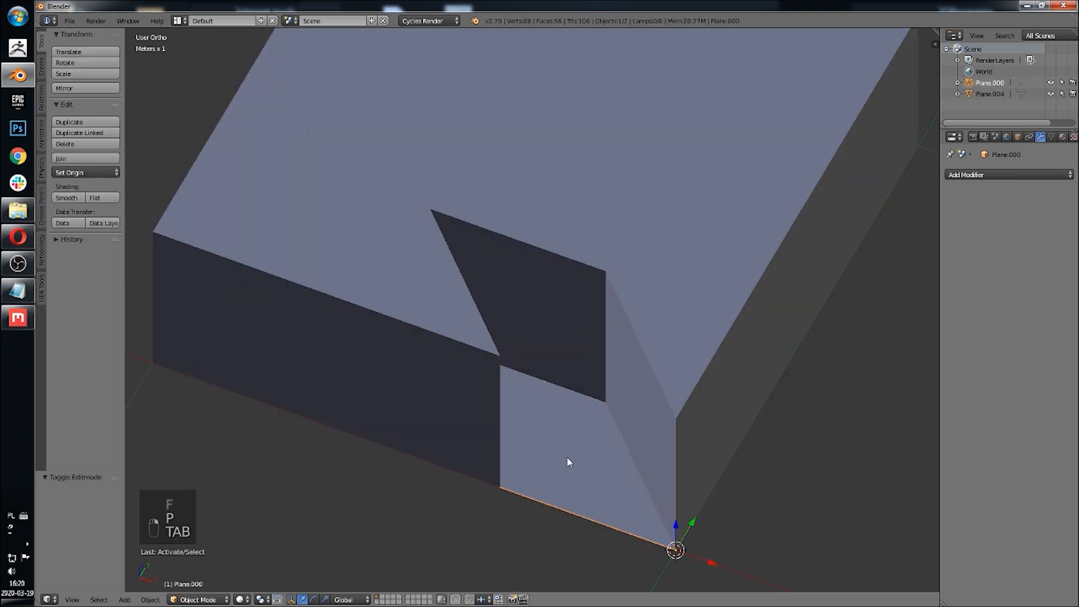
right_click(569, 460)
key("Tab")
middle_click_drag(583, 472, 552, 453)
key("e")
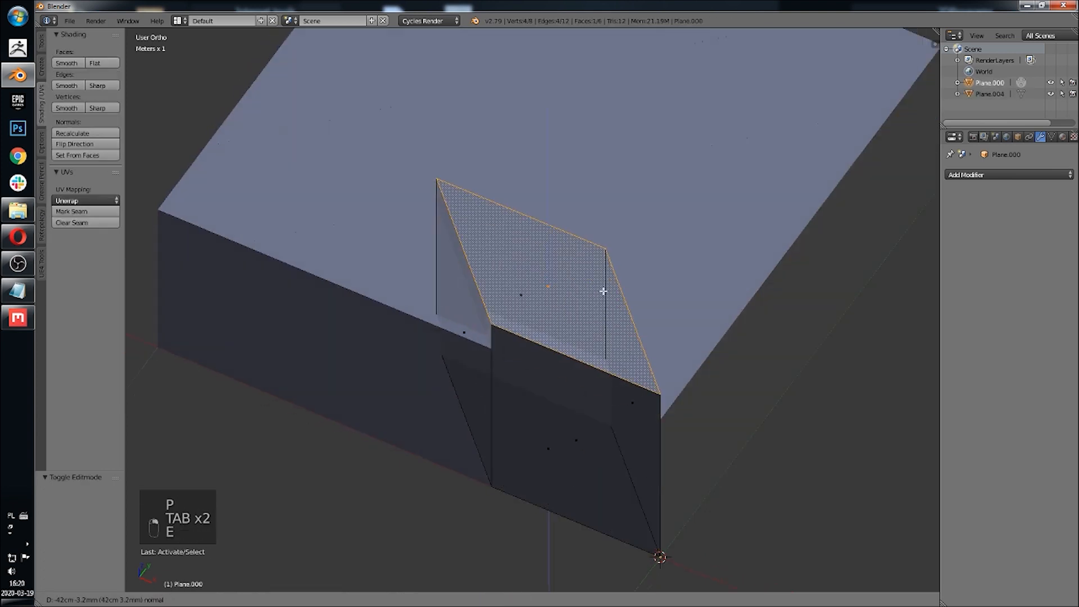
left_click(639, 307)
middle_click_drag(639, 307, 637, 357)
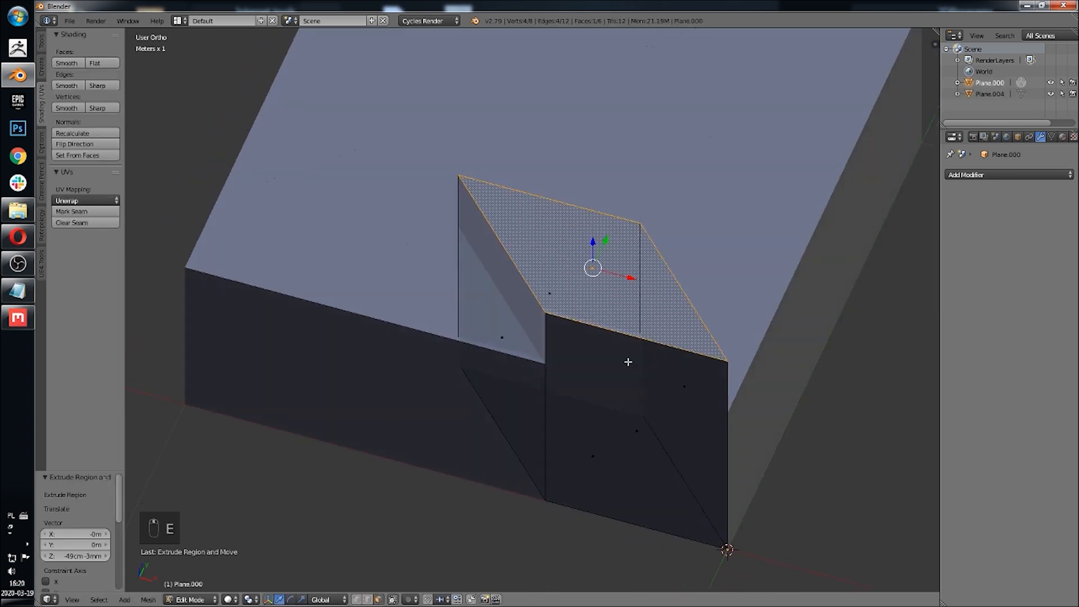
Step: Join the extruded piece back into the main mesh and delete its redundant face
key("Tab")
right_click(777, 252, "shift")
key("ctrl+j")
key("Tab")
scroll(777, 253, "down", 3)
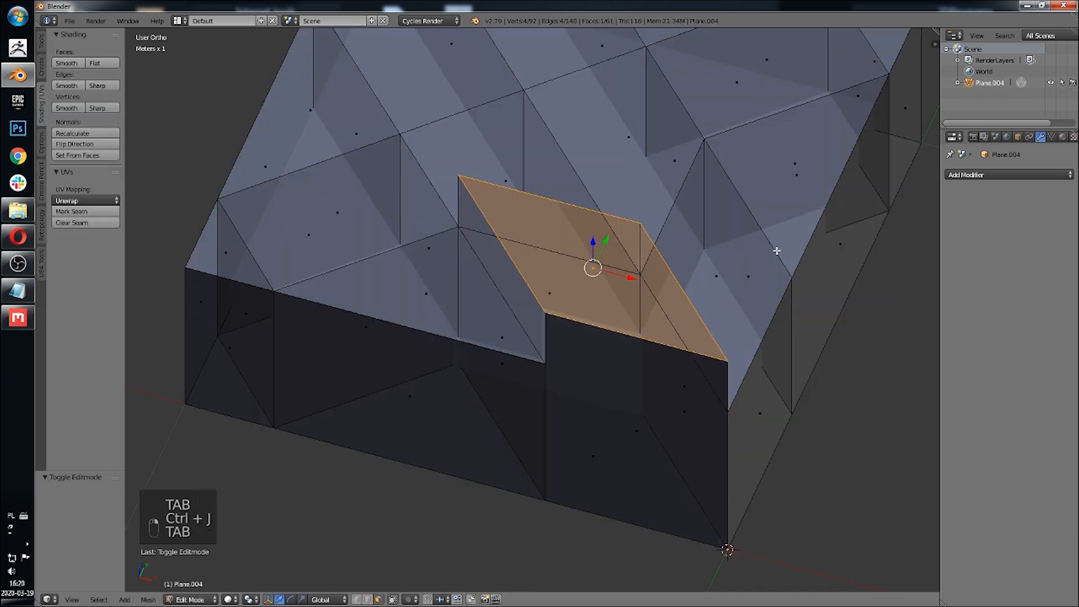
middle_click_drag(775, 248, 593, 244)
key("x")
left_click(600, 391)
Step: Copy a neighbouring top face's median Z of 35 cm 8.38 mm into the new piece's top face
middle_click_drag(589, 237, 613, 388)
right_click(416, 254)
key("n")
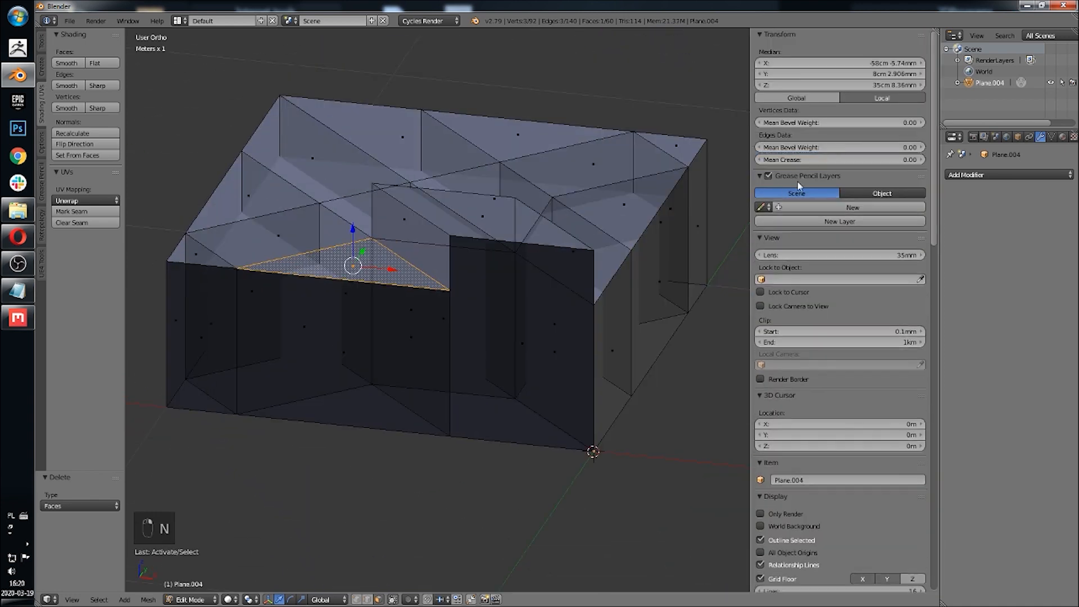
left_click(826, 85)
key("ctrl+c")
key("Return")
right_click(479, 211)
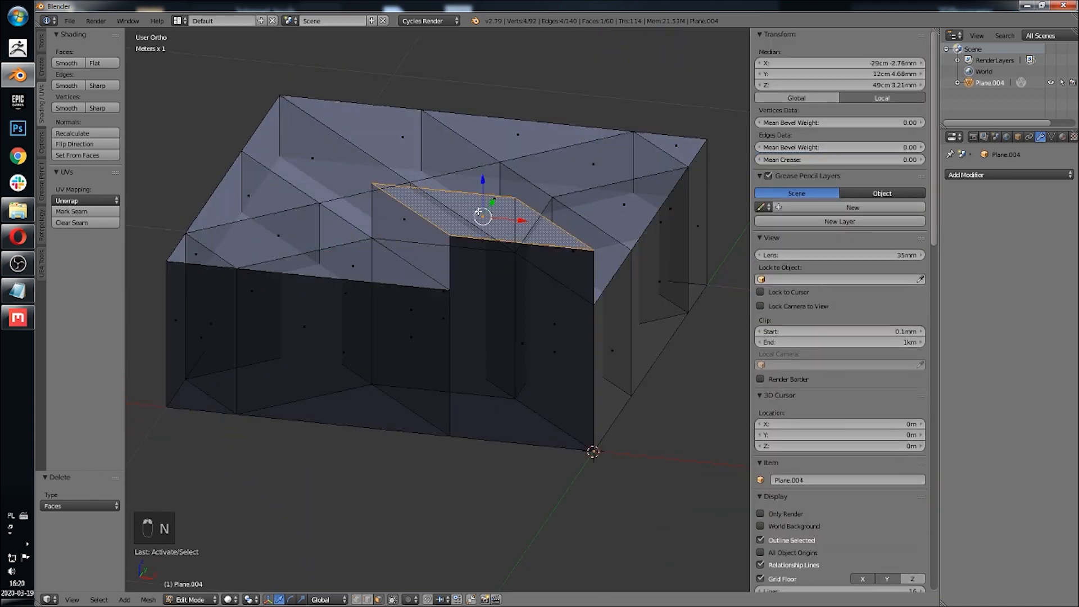
left_click(832, 88)
key("ctrl+v")
key("Return")
Step: Select all the top faces and move them down about 29 cm to thin the tile
key("a")
scroll(538, 200, "down", 3)
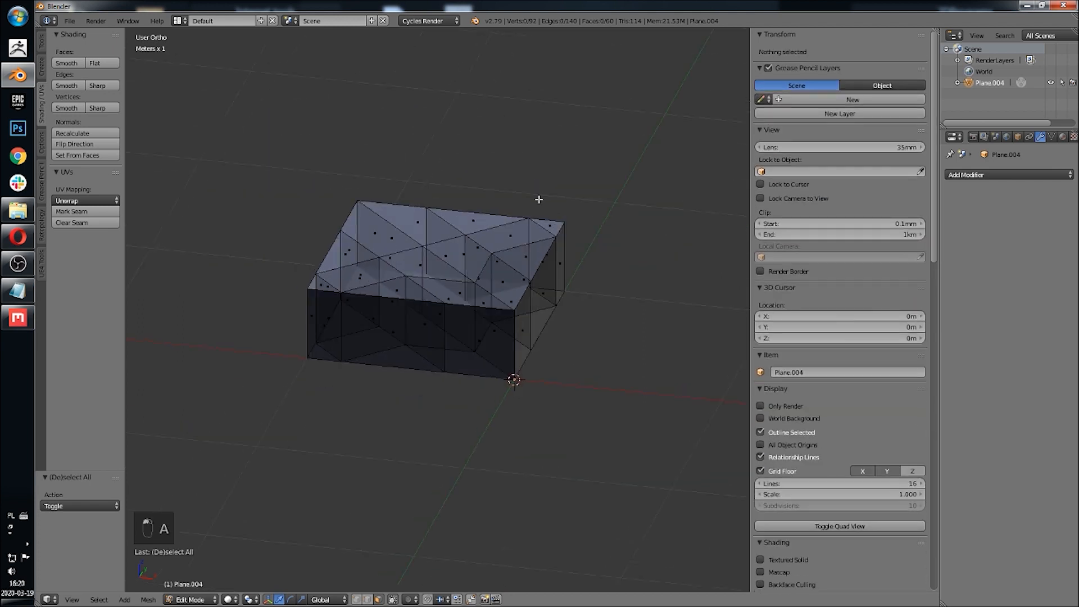
middle_click_drag(538, 200, 559, 174)
key("z")
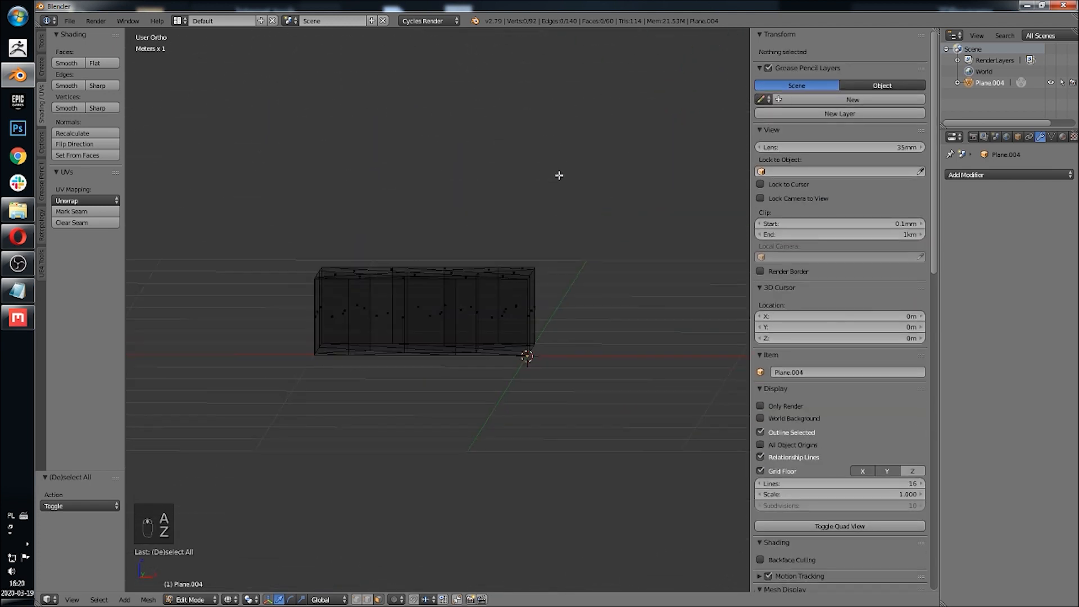
key("a")
key("a")
key("b")
left_click_drag(606, 153, 257, 294)
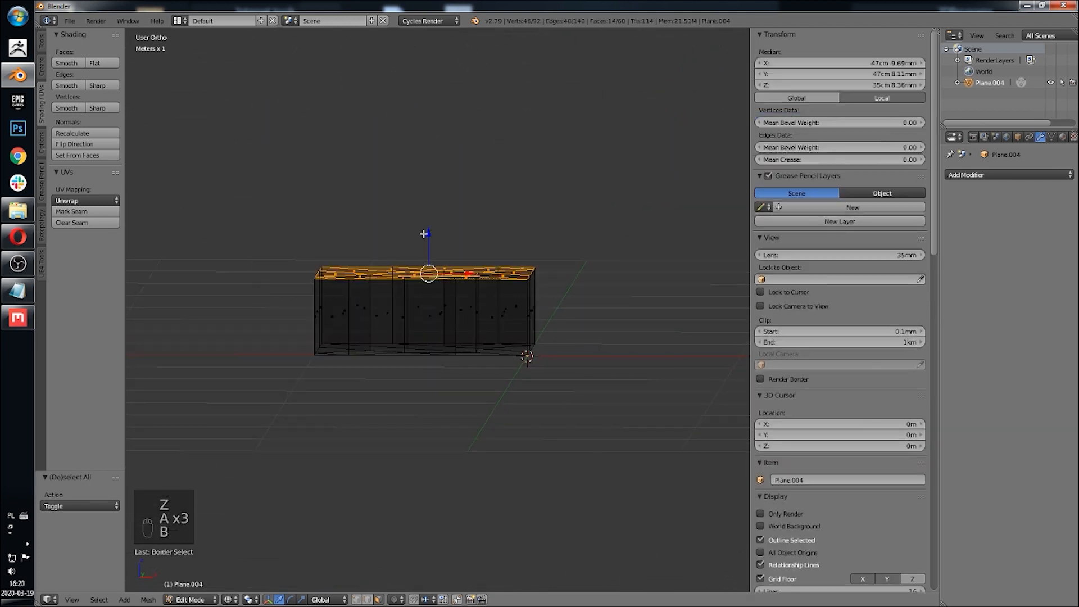
left_click_drag(428, 235, 478, 273)
middle_click_drag(478, 273, 433, 313)
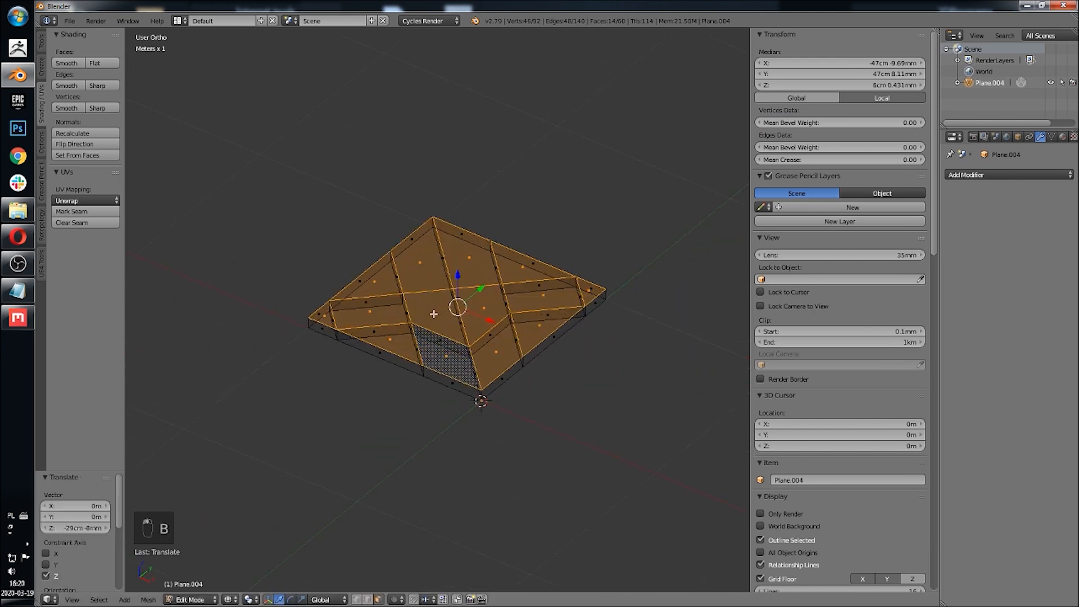
Step: Select the whole mesh and recalculate its normals, then return to object mode
key("z")
scroll(449, 281, "up", 3)
middle_click_drag(476, 231, 480, 200, "shift")
middle_click_drag(481, 199, 487, 249)
key("Tab")
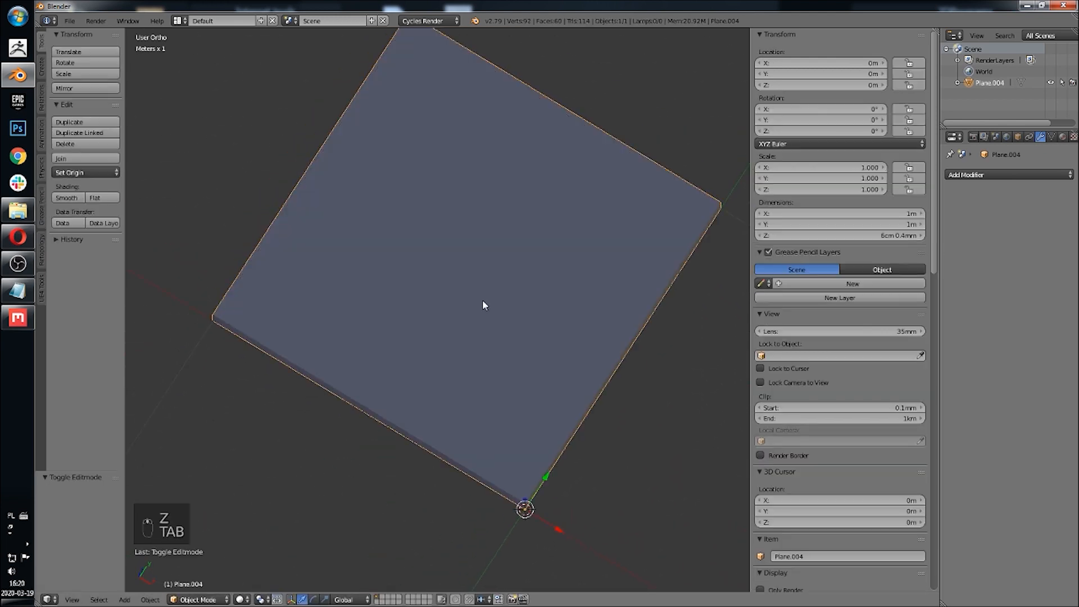
middle_click_drag(483, 299, 509, 295)
key("Tab")
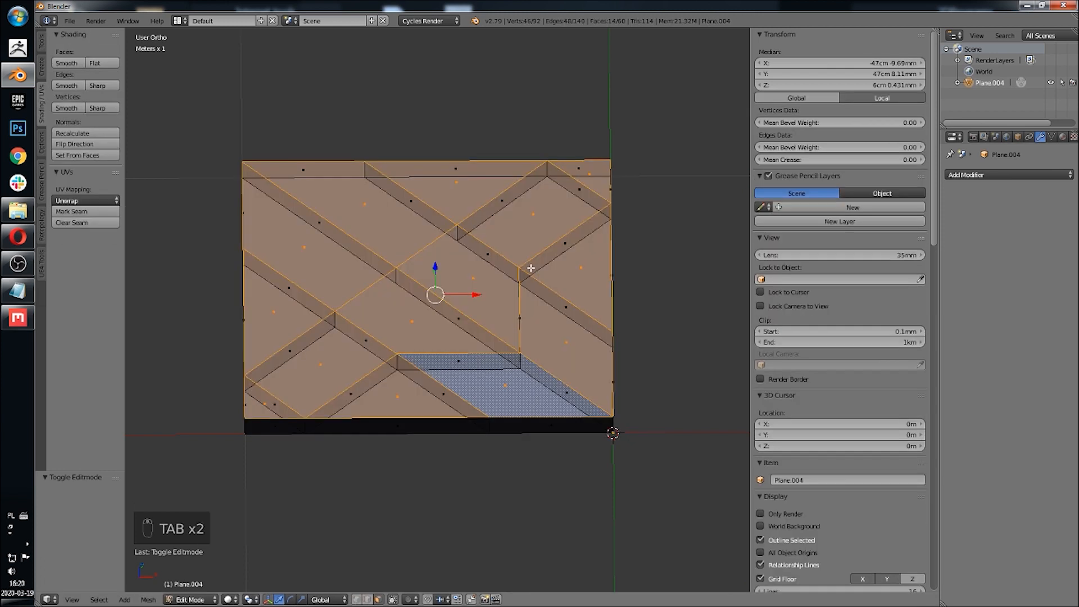
key("a")
key("a")
key("a")
key("a")
key("a")
left_click(72, 134)
key("Tab")
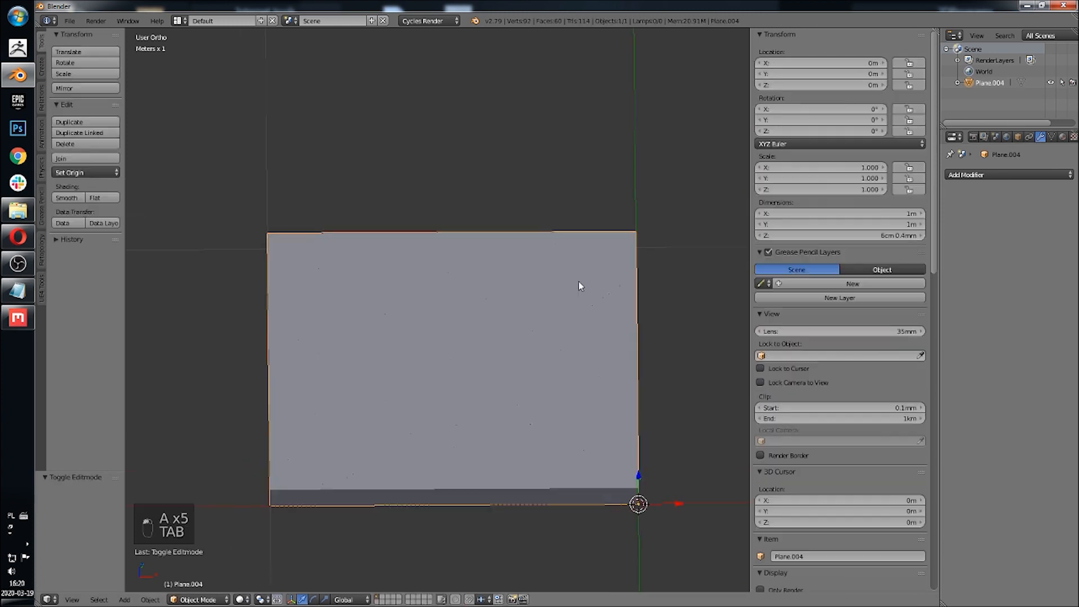
Step: Add a Bevel modifier to the tile and set its width to 4 mm
left_click(1033, 179)
left_click(840, 212)
middle_click_drag(716, 273, 529, 297)
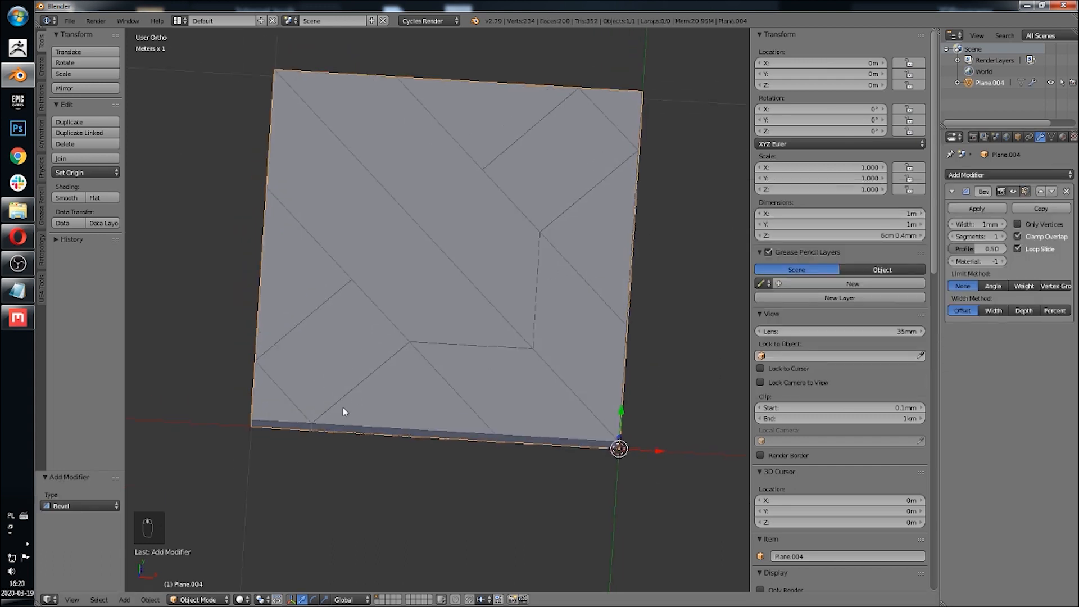
middle_click_drag(549, 154, 552, 181, "shift")
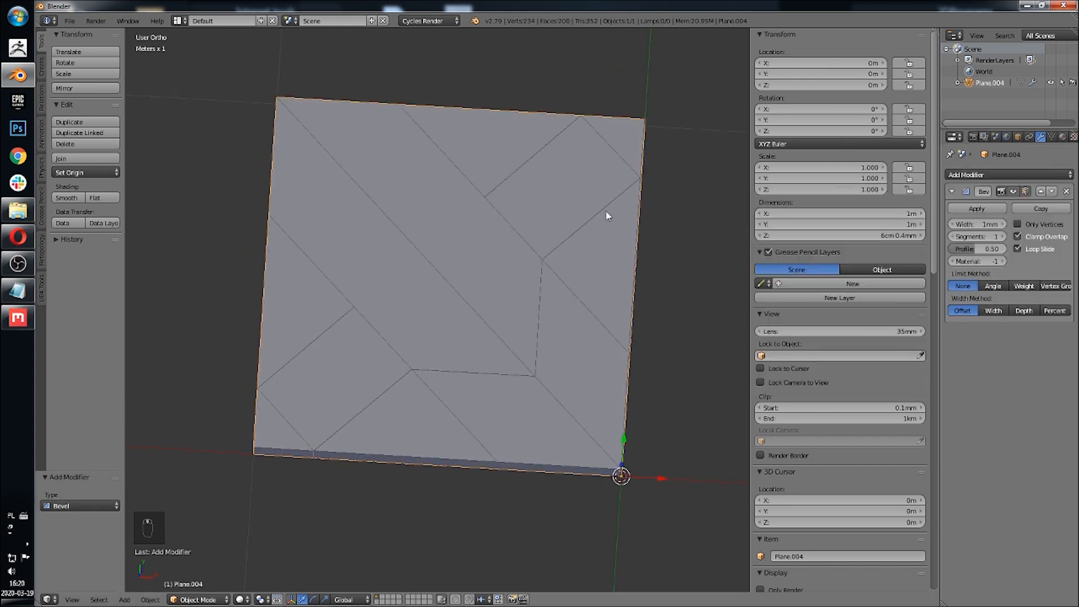
left_click(1003, 224)
left_click(1003, 225)
left_click(1004, 224)
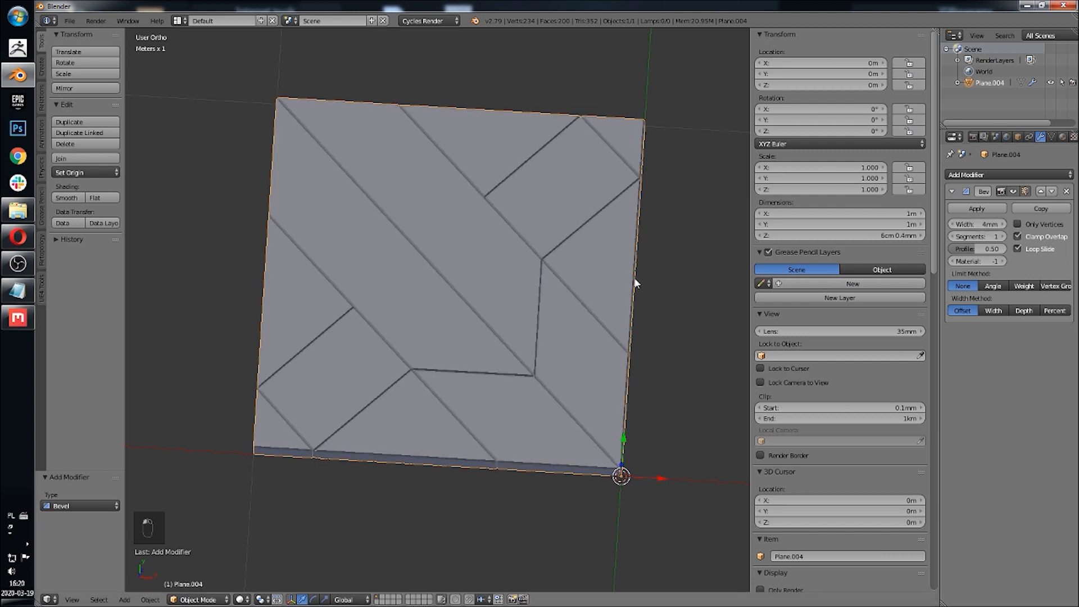
middle_click_drag(636, 284, 577, 262)
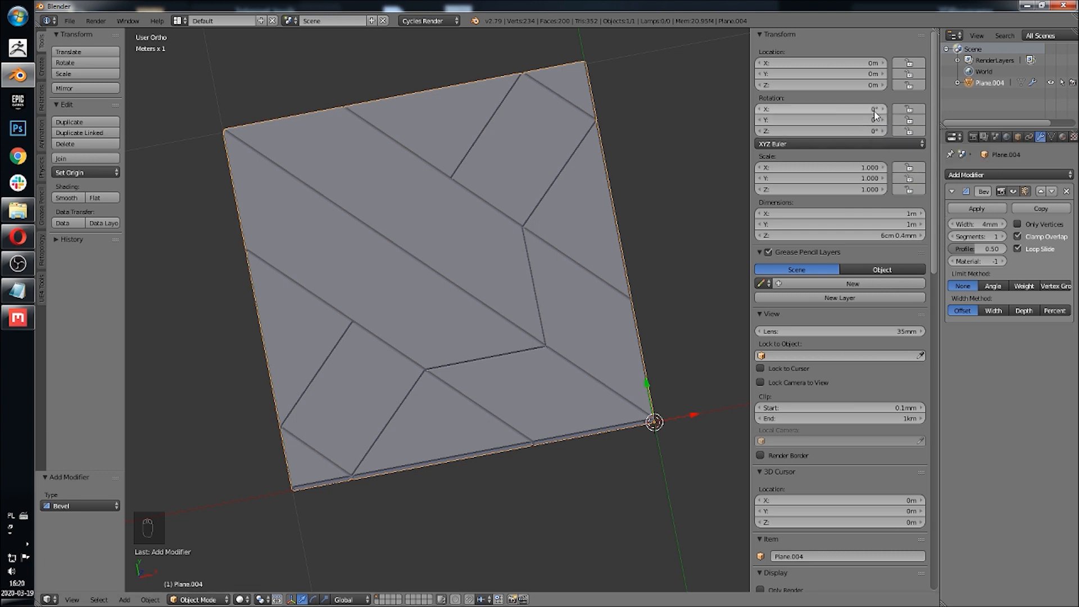
Step: Switch the tile's Bevel modifier to the Angle limit method and raise its segments to 10
middle_click_drag(574, 255, 572, 261, "shift")
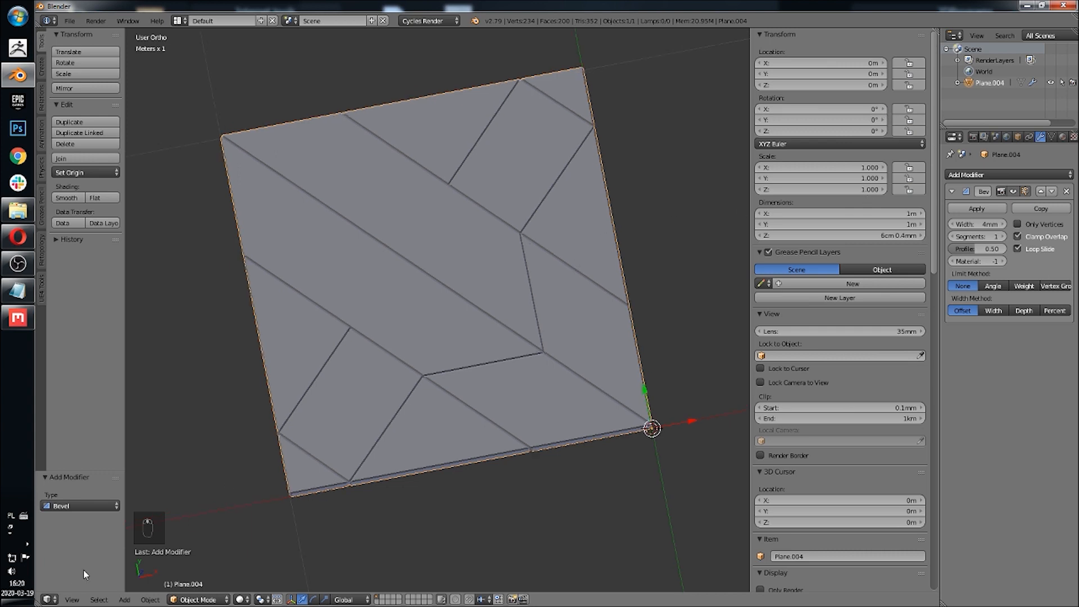
left_click(73, 599)
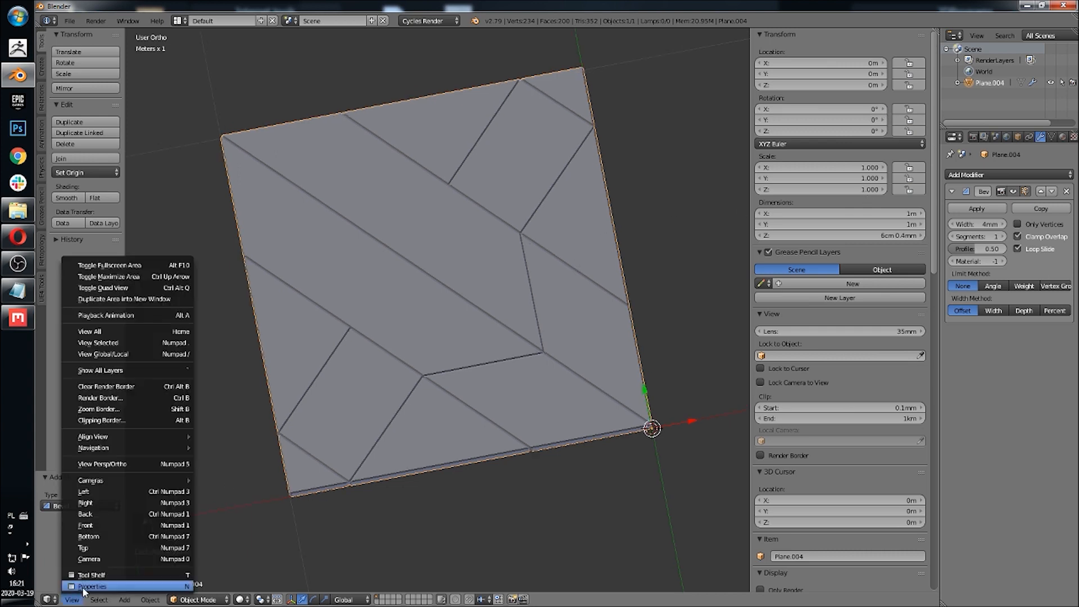
left_click(102, 547)
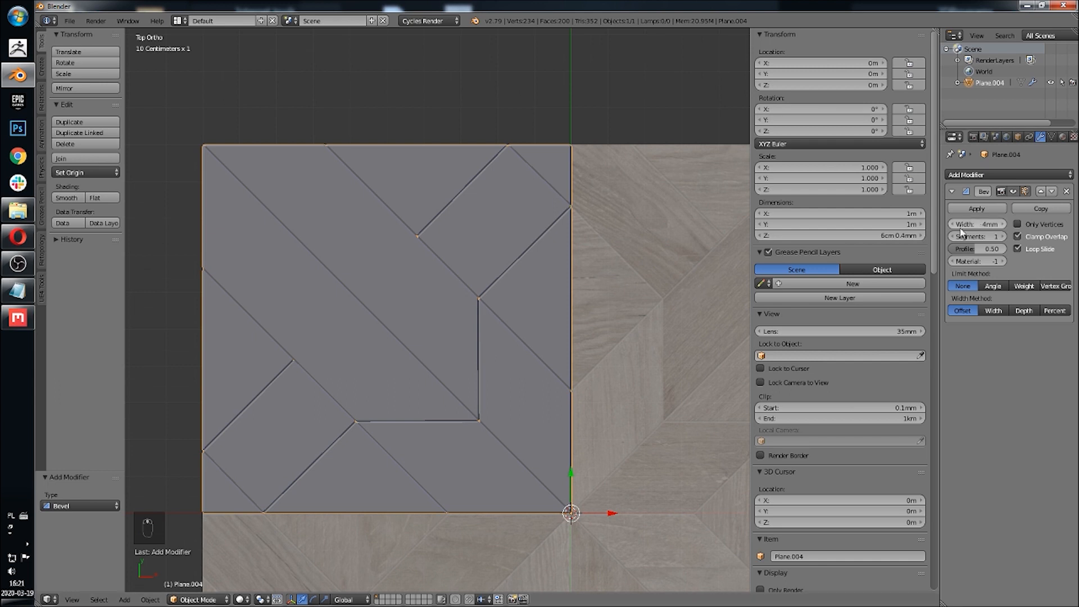
scroll(420, 366, "up", 4)
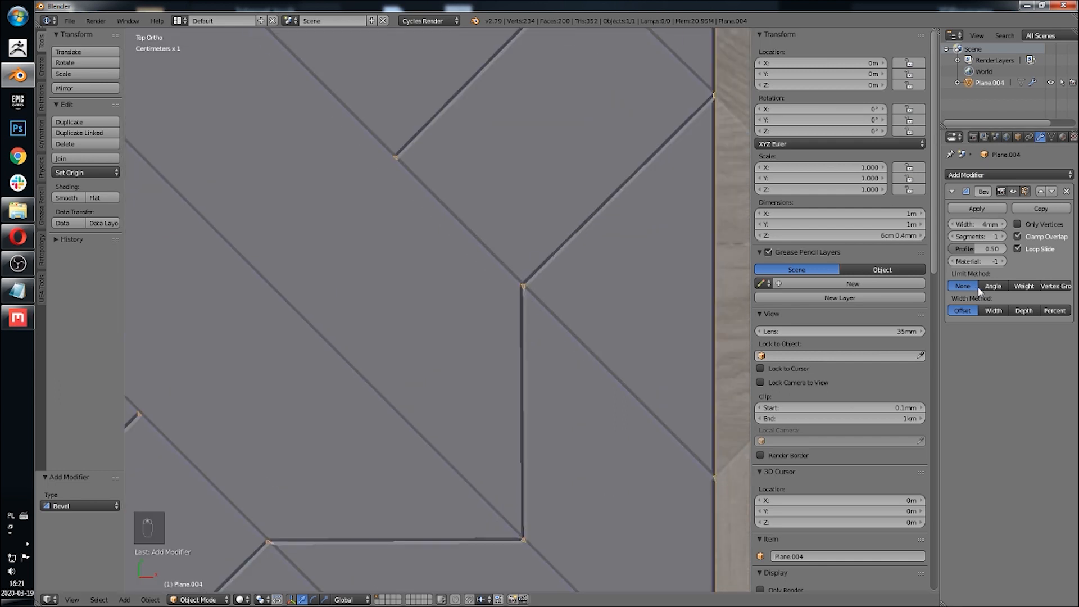
left_click(993, 286)
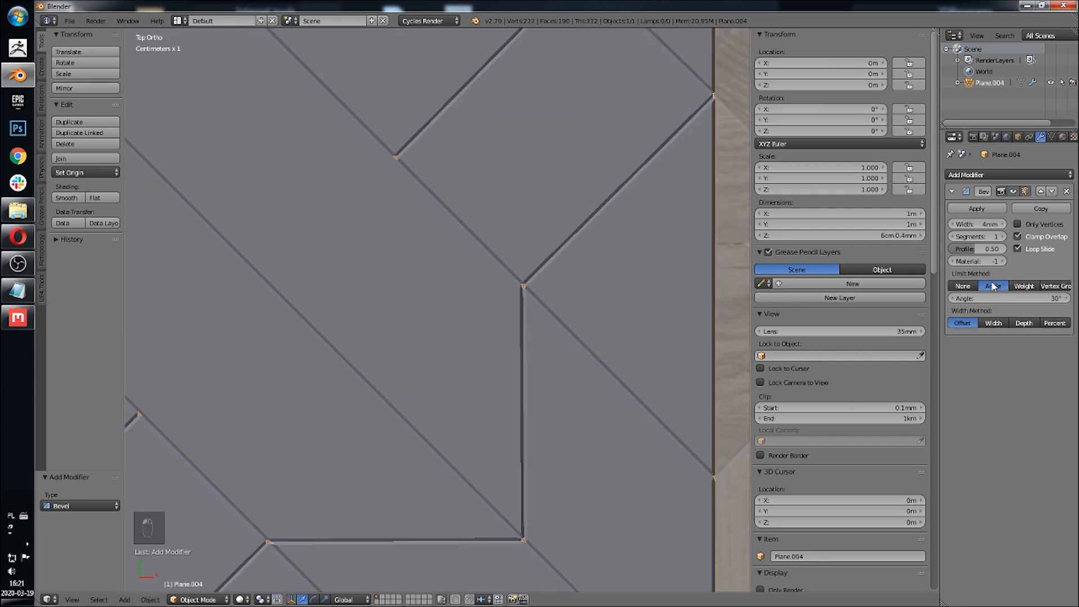
middle_click_drag(586, 297, 577, 316, "shift")
left_click(1003, 237)
left_click(1003, 237)
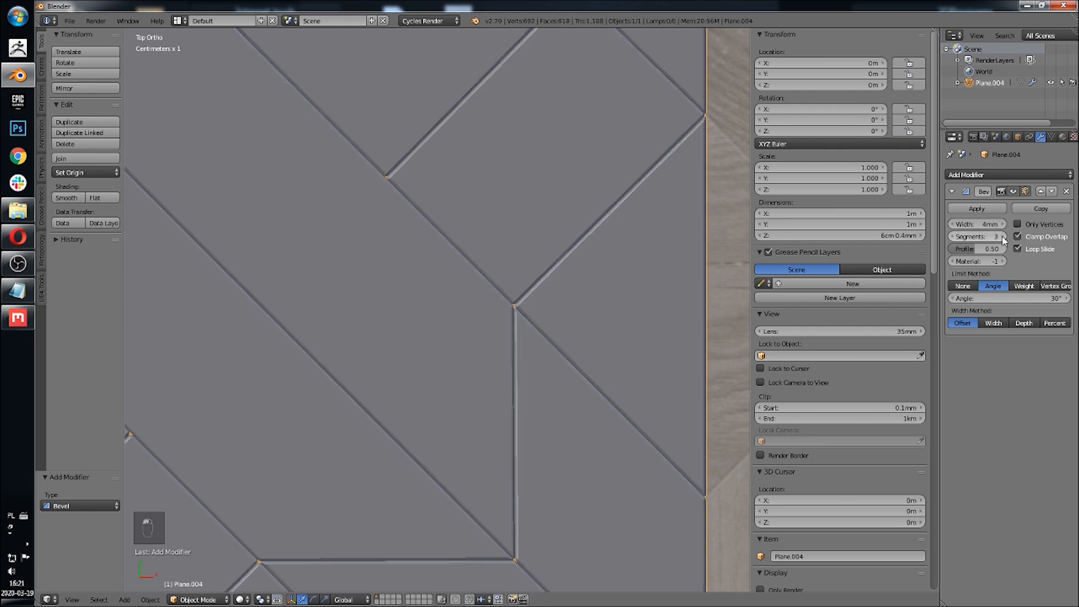
left_click(1003, 237)
left_click(1004, 238)
left_click(1003, 237)
left_click(1003, 237)
left_click(1003, 238)
left_click(1003, 237)
left_click(1004, 237)
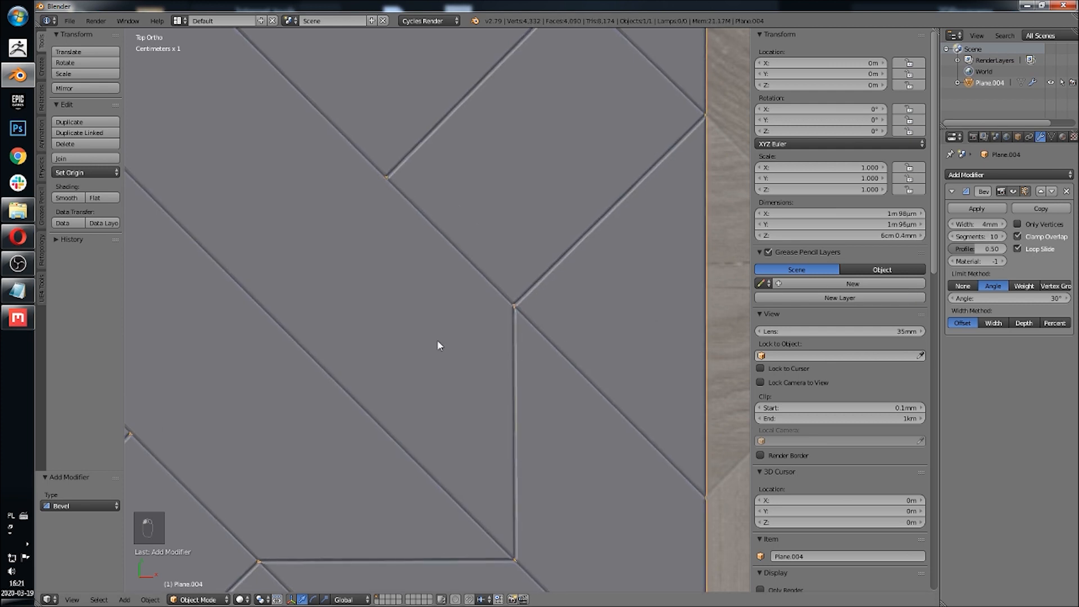
Step: Increase the bevel width to 7 mm
scroll(437, 341, "down", 4)
middle_click_drag(436, 344, 467, 301, "shift")
scroll(460, 356, "up", 5)
middle_click_drag(430, 380, 535, 243, "shift")
scroll(474, 344, "down", 8)
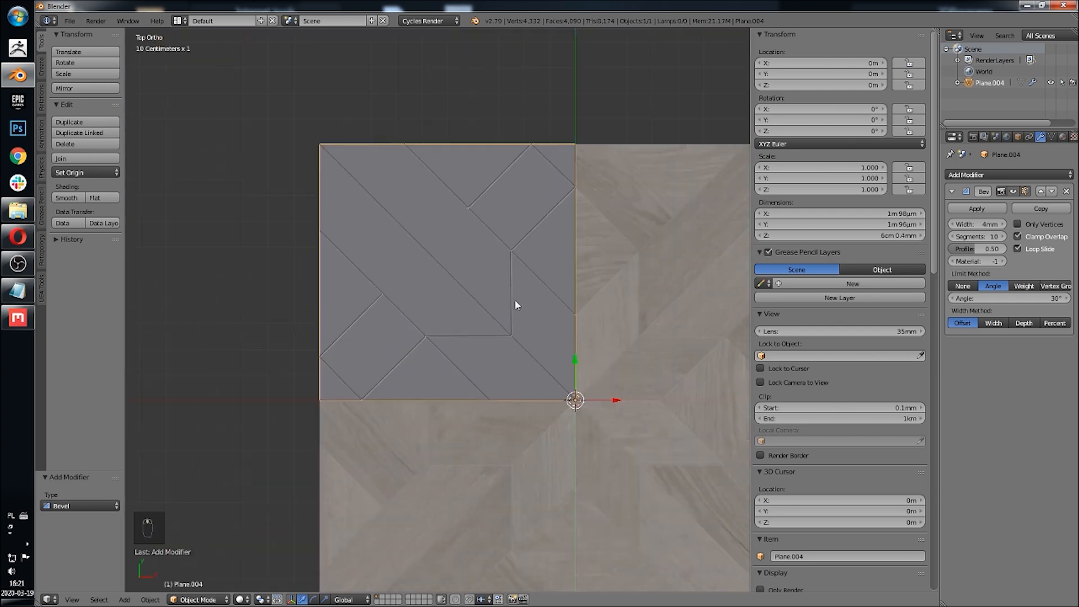
middle_click_drag(516, 303, 490, 351, "shift")
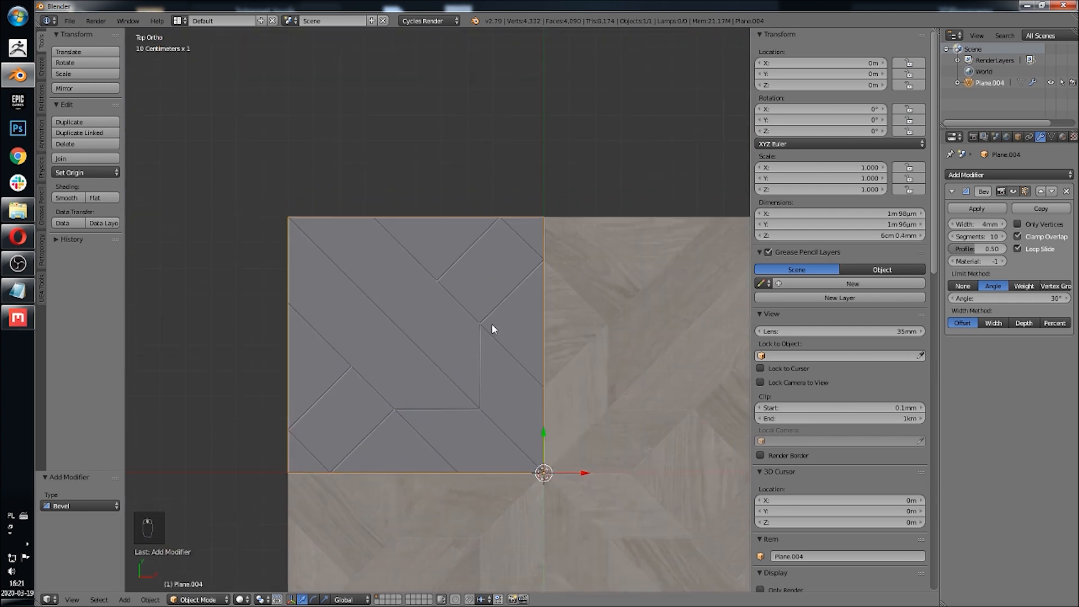
scroll(550, 323, "up", 5)
left_click(1002, 224)
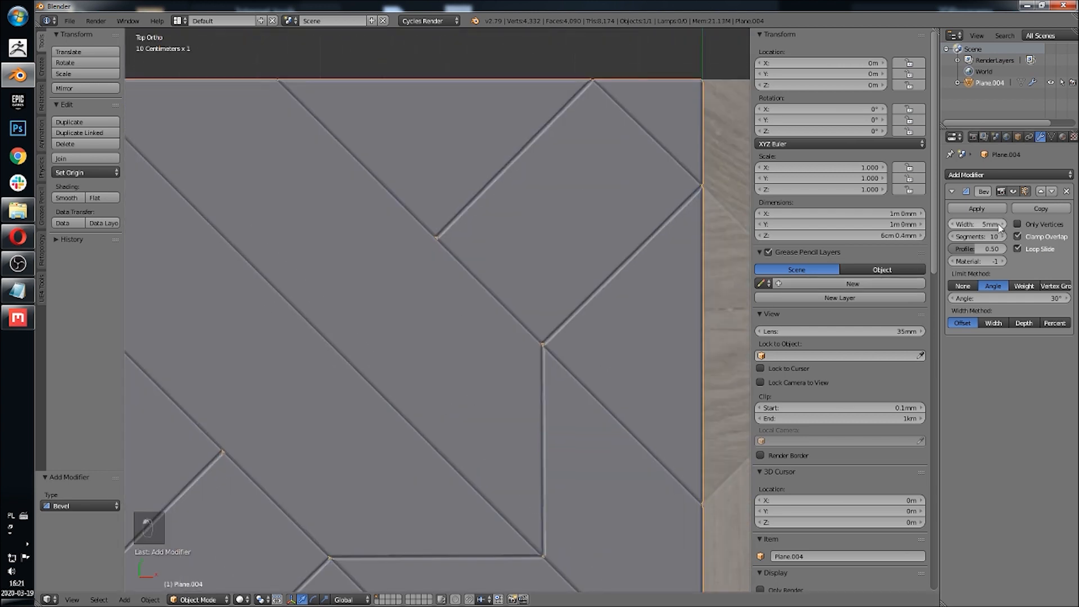
left_click(1002, 224)
left_click(1003, 224)
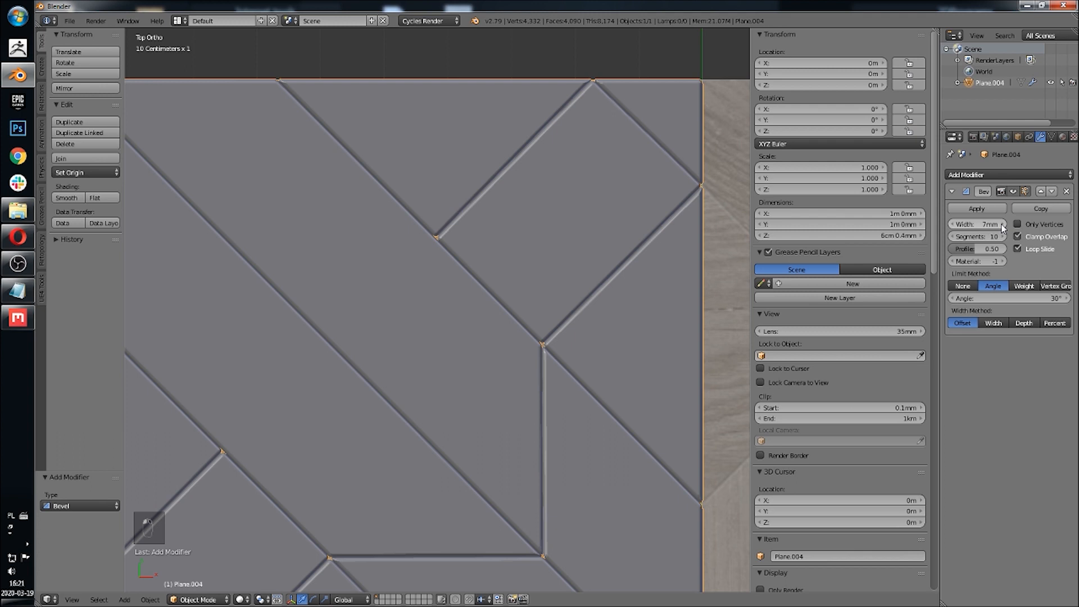
Step: Add a Mirror modifier to the tile, mirroring it along both the X and Y axes
scroll(659, 297, "down", 3)
middle_click_drag(543, 326, 411, 268, "shift")
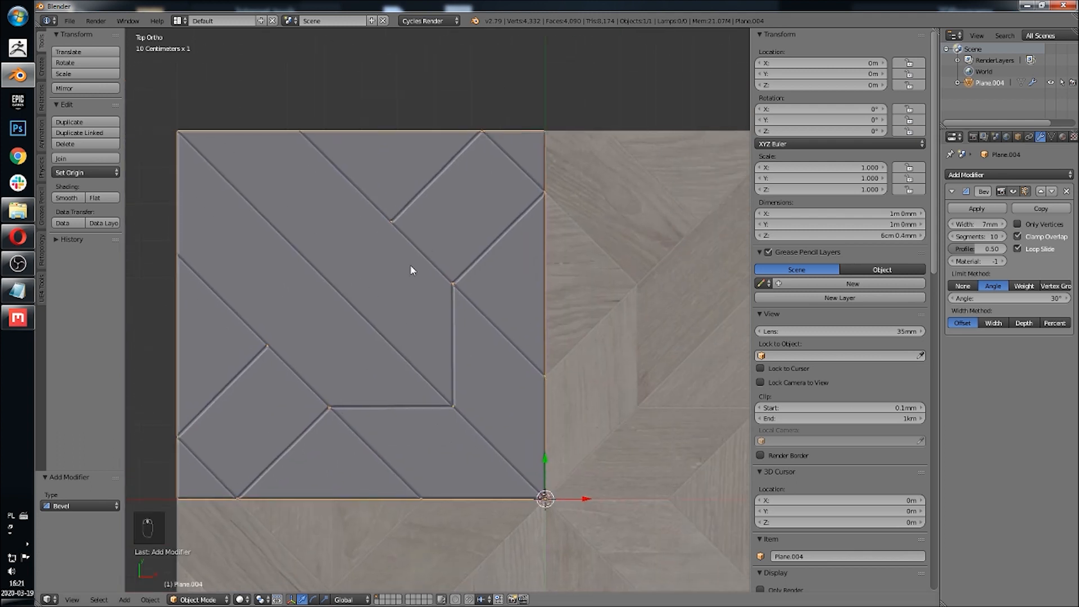
scroll(405, 270, "down", 3)
left_click(976, 175)
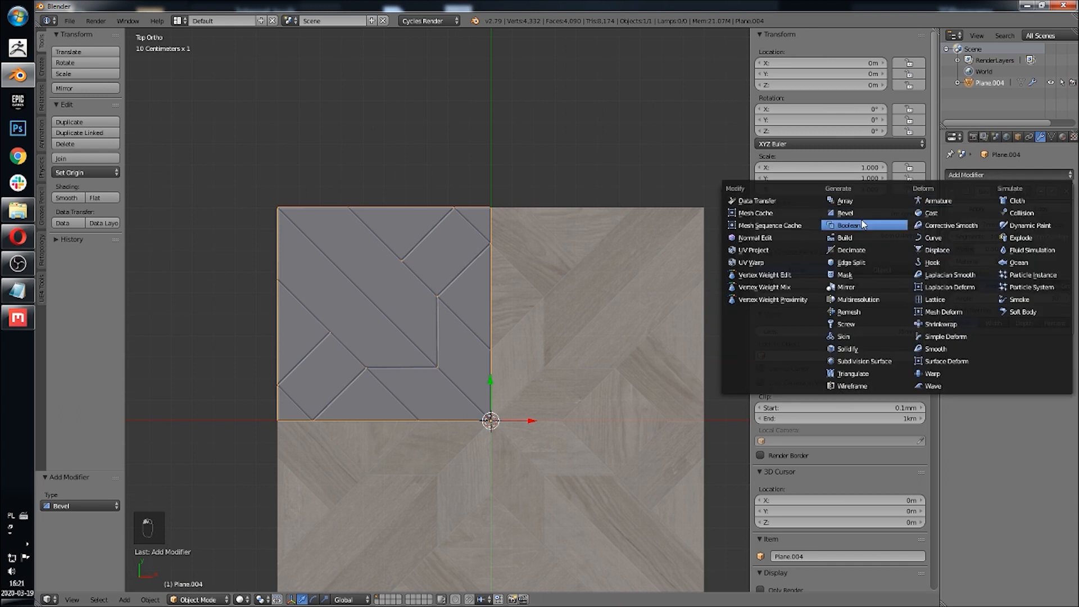
left_click(855, 287)
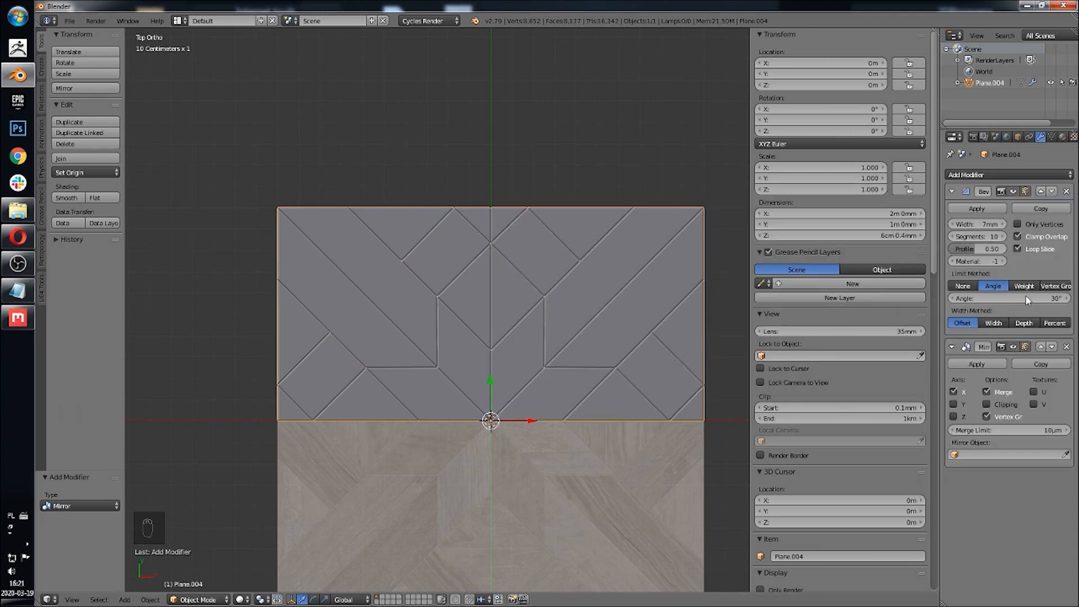
left_click(966, 409)
Step: Inspect the full mirrored tile pattern from the top view, zooming into the centre
middle_click_drag(591, 355, 599, 255, "shift")
key("a")
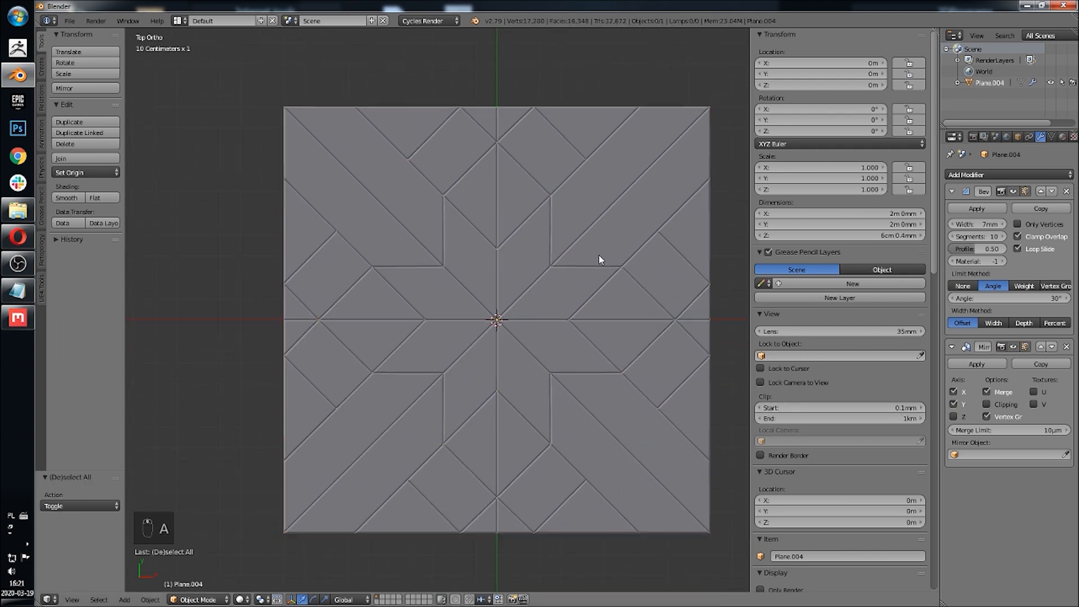
left_click(174, 149)
middle_click_drag(402, 257, 534, 223, "shift")
scroll(600, 337, "up", 2)
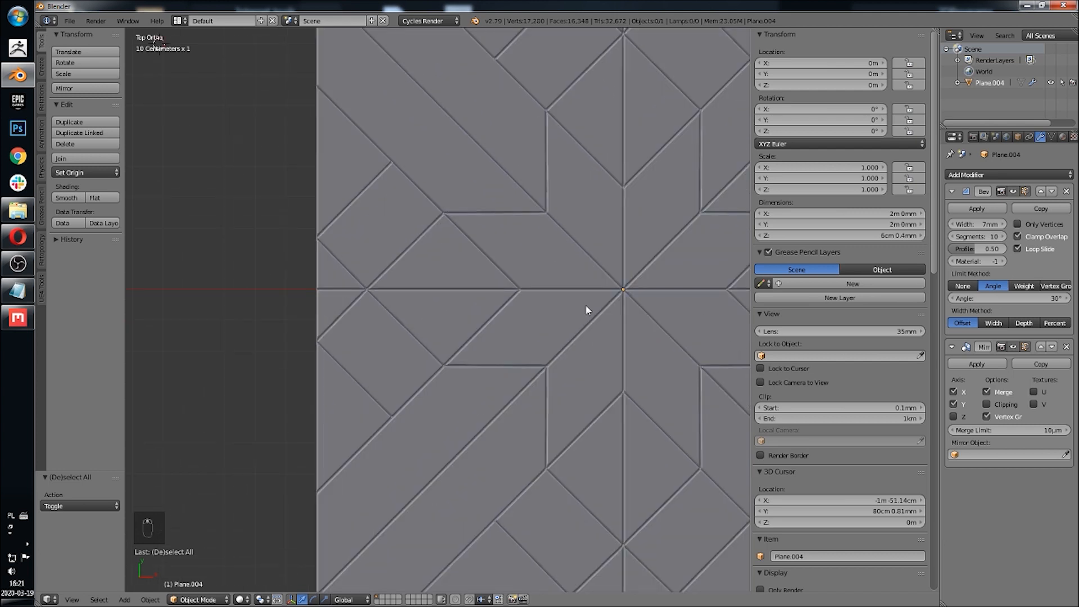
middle_click_drag(589, 305, 485, 320, "shift")
scroll(491, 321, "down", 3)
middle_click_drag(537, 287, 522, 307, "shift")
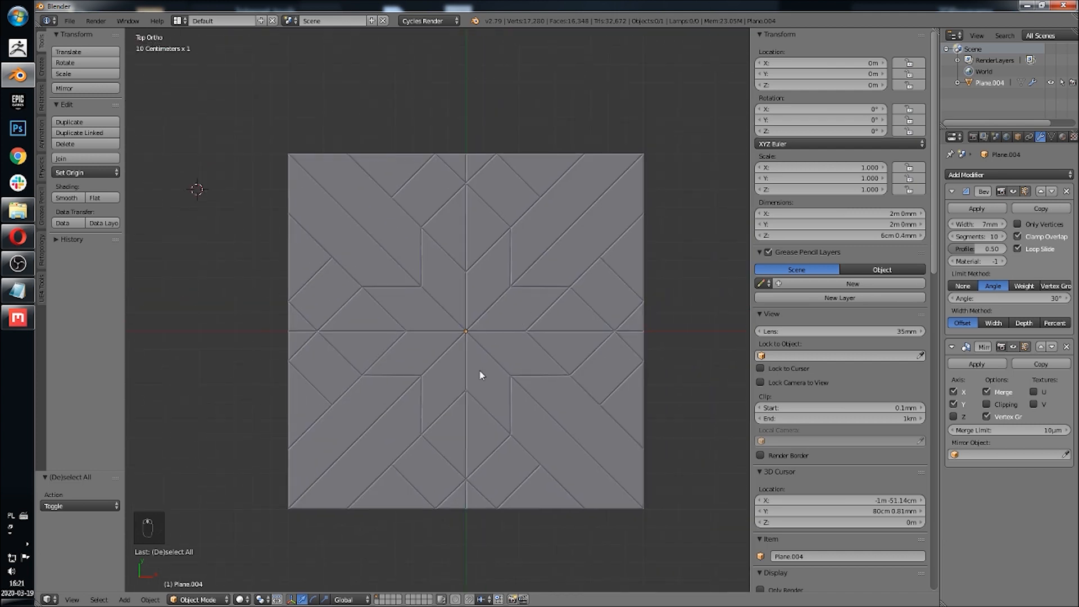
scroll(478, 369, "up", 2)
middle_click_drag(483, 340, 484, 304, "shift")
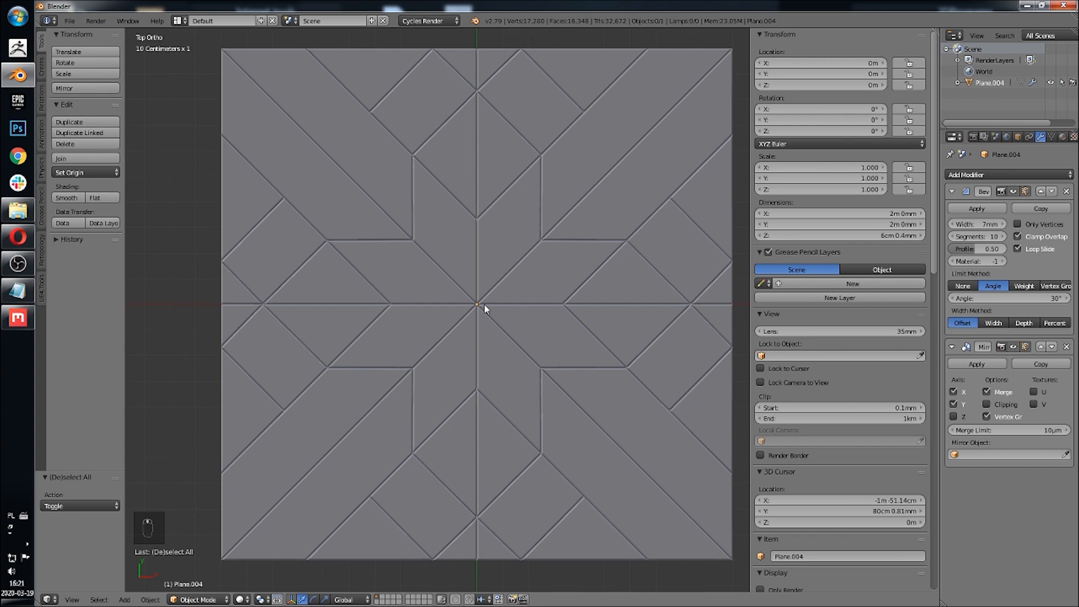
mouse_move(498, 292)
middle_mouse_down("shift")
mouse_move(494, 315)
mouse_move(516, 299)
mouse_move(521, 325)
mouse_move(501, 285)
middle_mouse_up("shift")
scroll(494, 314, "down", 1)
scroll(516, 299, "up", 2)
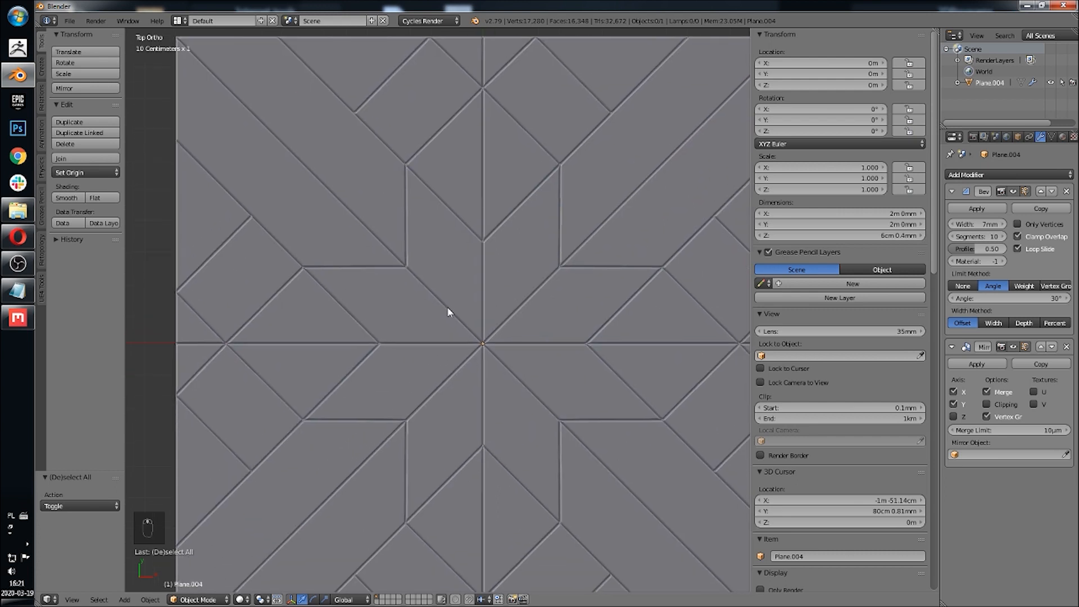
key("Tab")
scroll(438, 308, "up", 1)
middle_click_drag(451, 309, 469, 318, "shift")
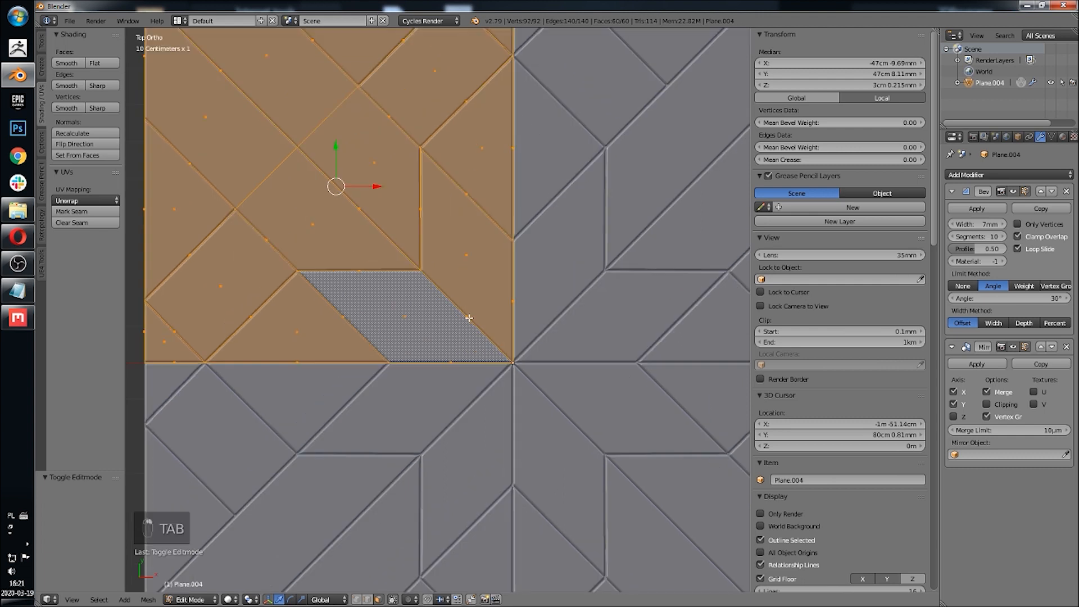
key("ctrl+r")
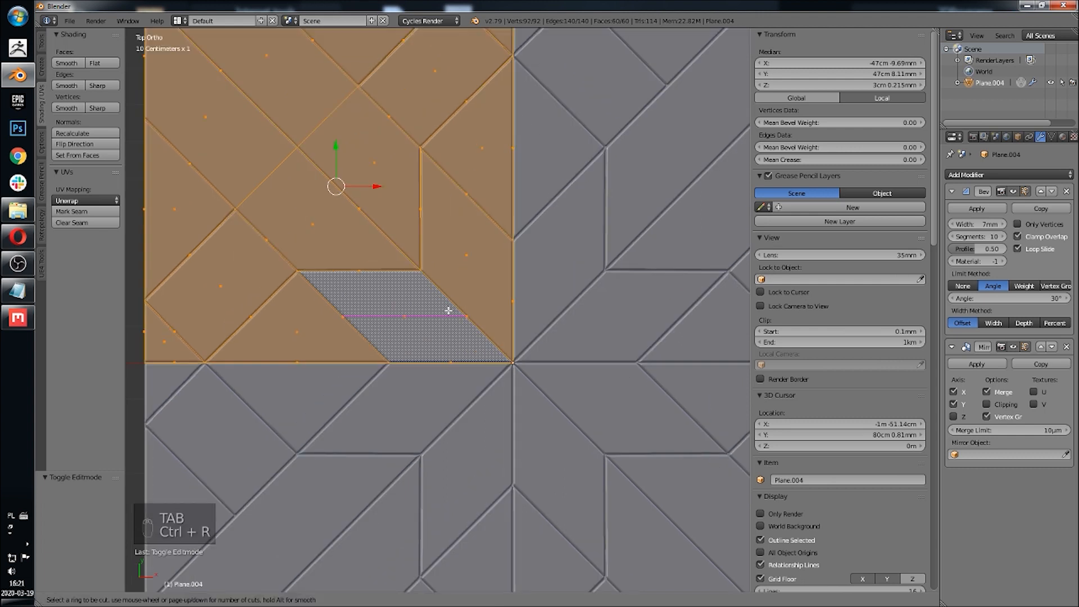
right_click(448, 310)
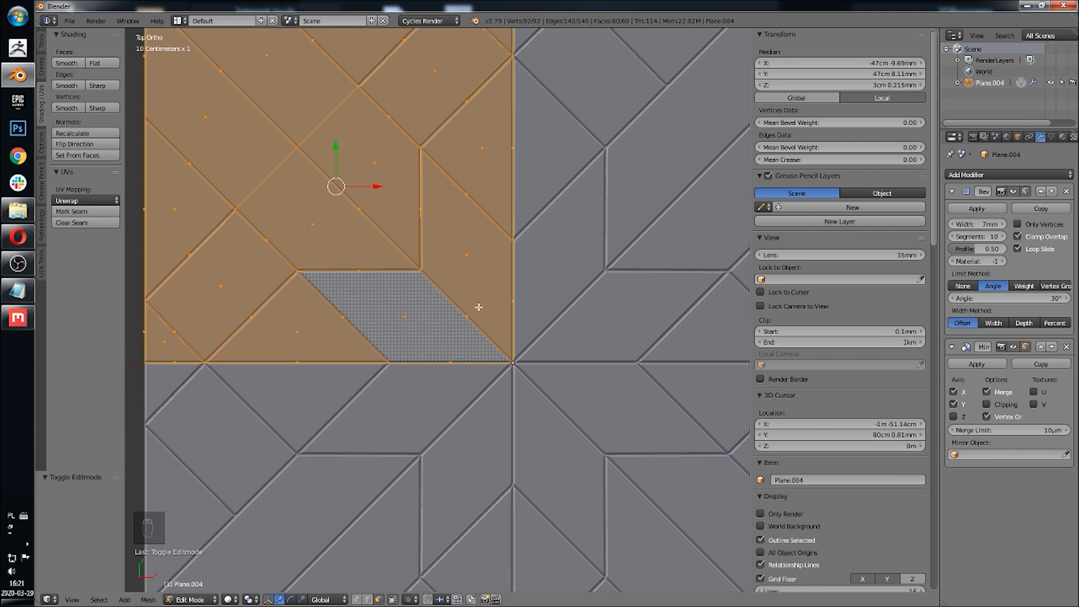
key("ctrl+r")
right_click(488, 343)
scroll(323, 303, "down", 3)
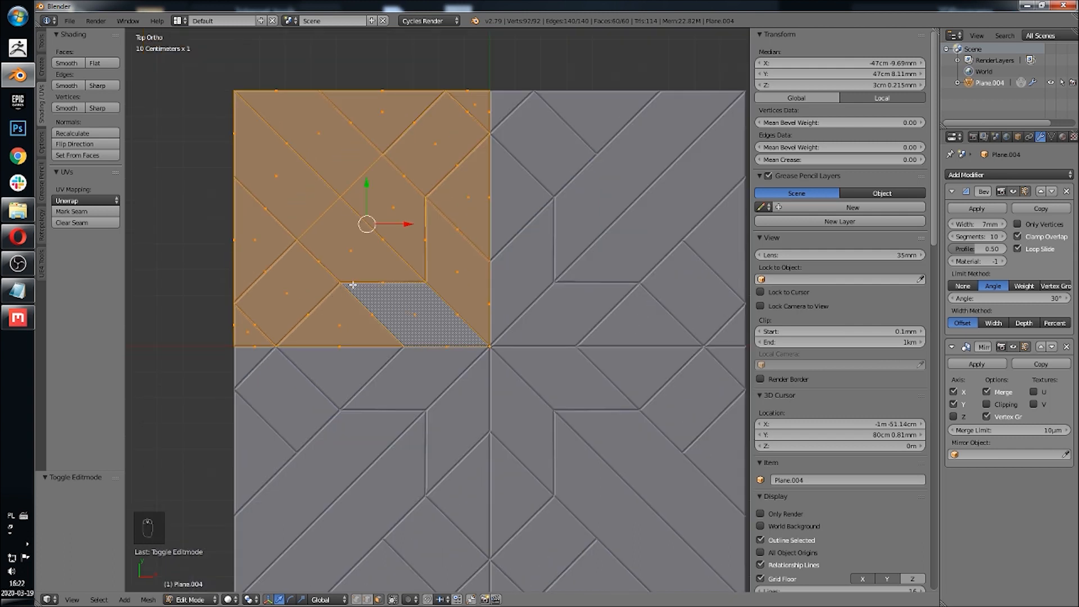
mouse_move(386, 291)
middle_mouse_down("shift")
mouse_move(405, 322)
mouse_move(405, 289)
middle_mouse_up("shift")
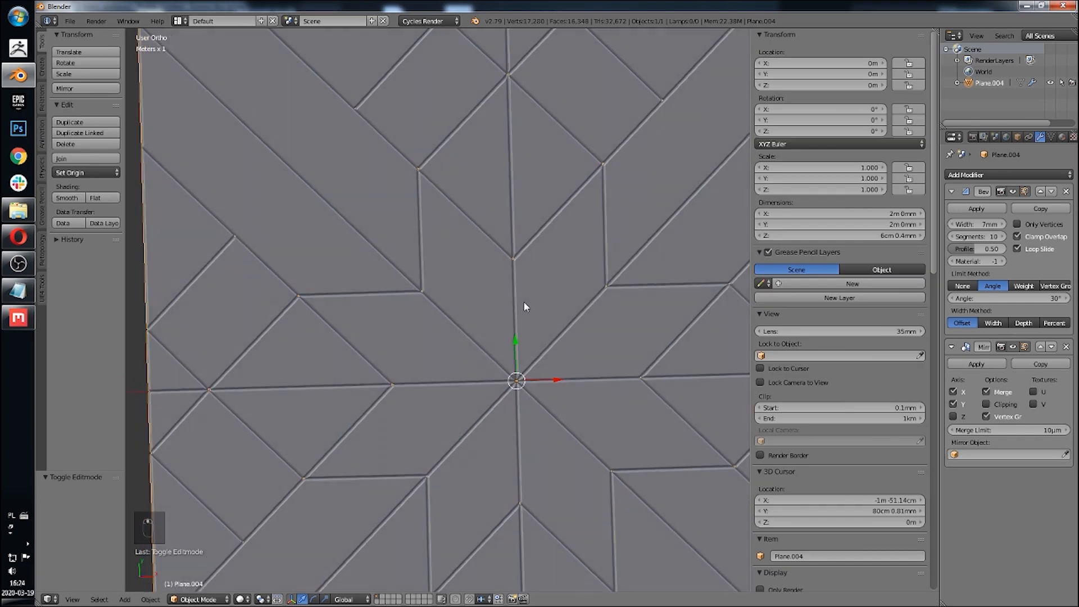
Step: Orbit around the tile and return to the top view to examine it
middle_click_drag(525, 305, 515, 288)
left_click(72, 599)
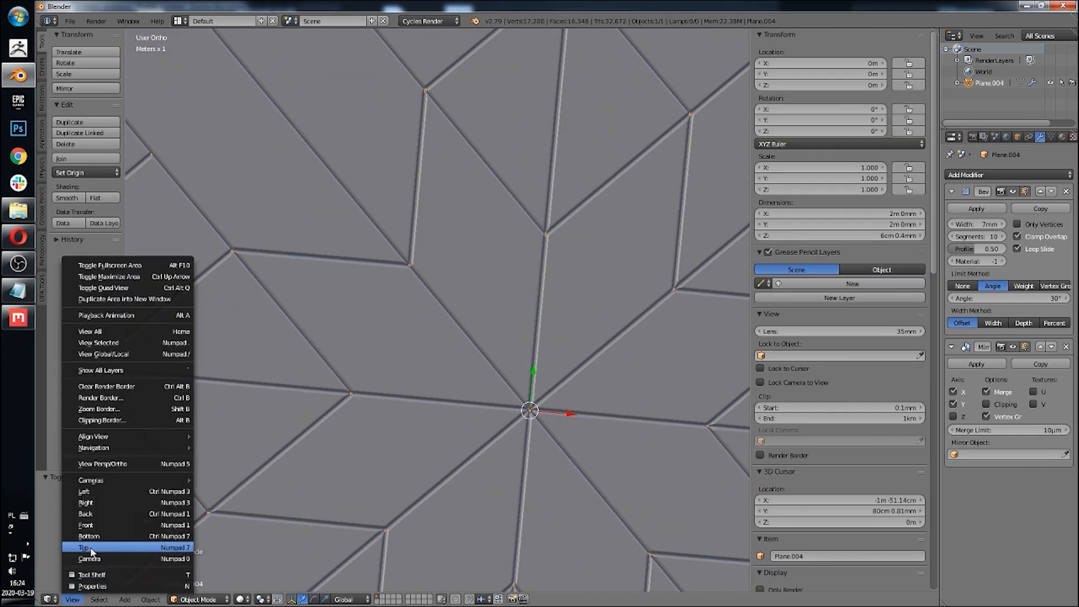
left_click(87, 549)
scroll(450, 271, "down", 2)
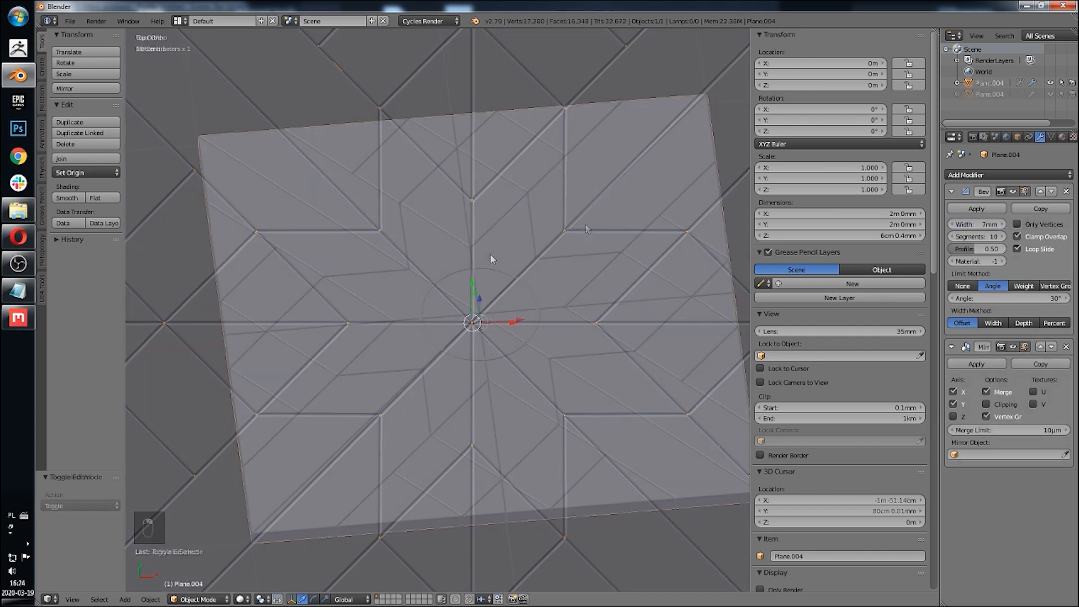
mouse_move(494, 257)
middle_mouse_down()
mouse_move(544, 268)
mouse_move(499, 311)
mouse_move(512, 347)
mouse_move(482, 289)
mouse_move(496, 277)
middle_mouse_up()
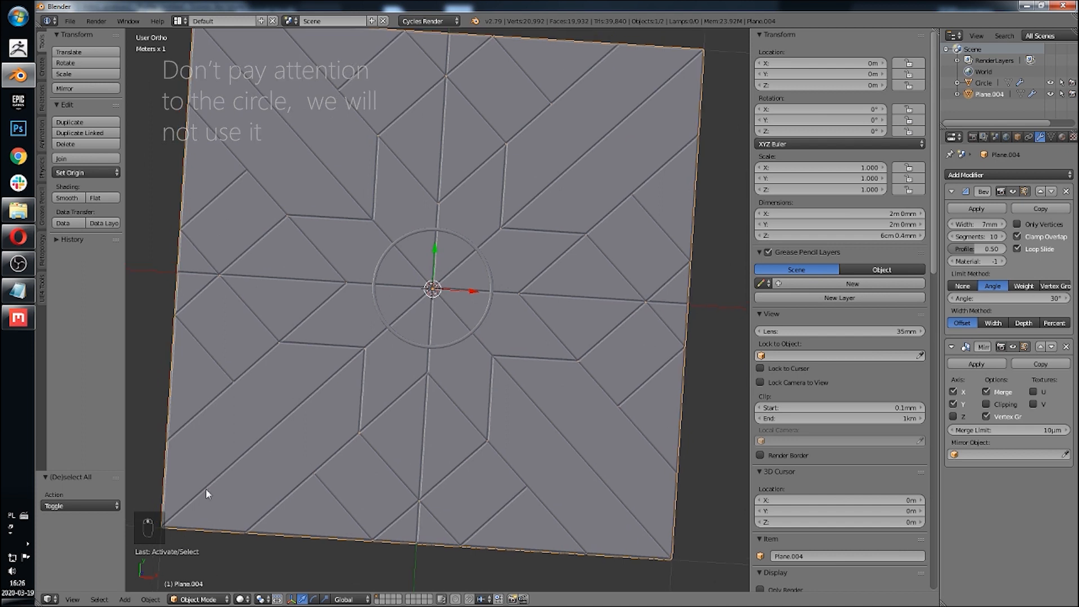
left_click(73, 599)
left_click(100, 545)
middle_click_drag(355, 413, 360, 444, "shift")
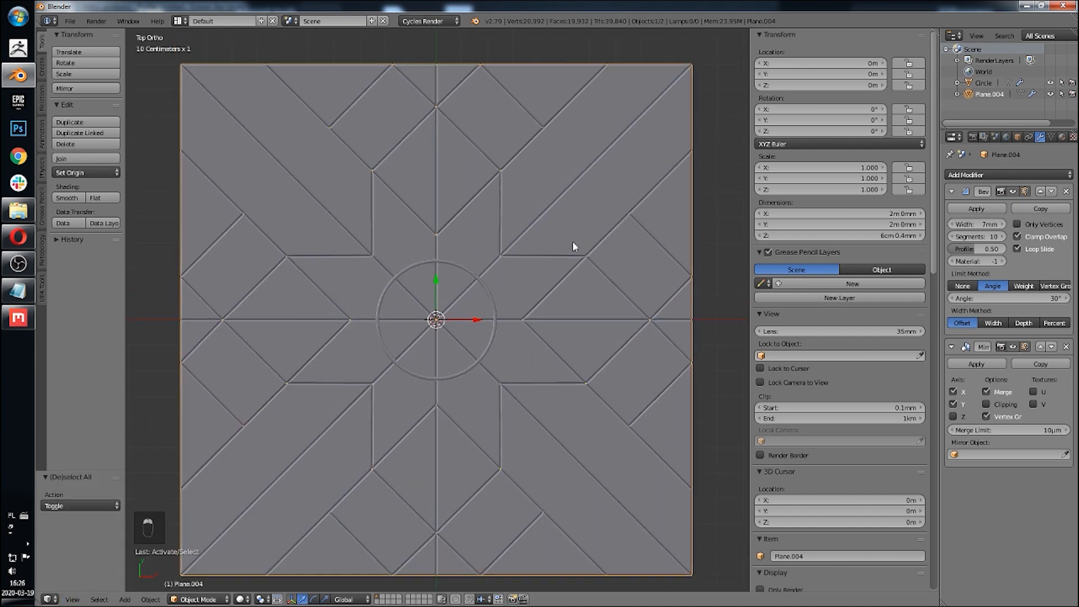
Step: Inspect the tile's plank faces in edit mode against the reference texture, then return to object mode
key("Tab")
scroll(572, 242, "down", 3)
key("z")
mouse_move(482, 222)
middle_mouse_down("shift")
mouse_move(562, 266)
mouse_move(578, 321)
mouse_move(565, 293)
middle_mouse_up("shift")
scroll(562, 266, "up", 4)
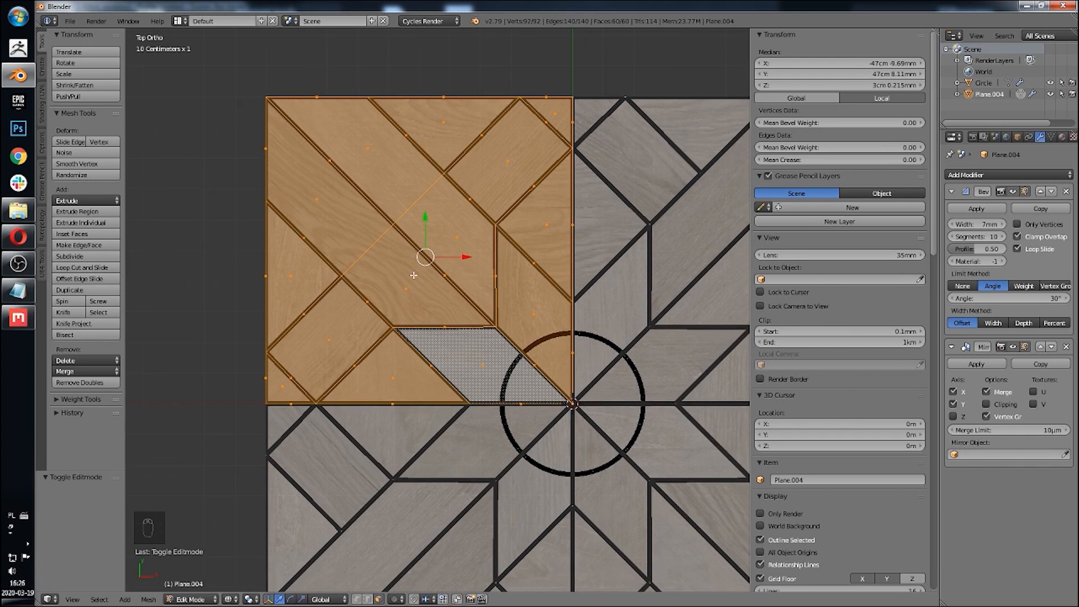
right_click(461, 213)
key("Tab")
key("Tab")
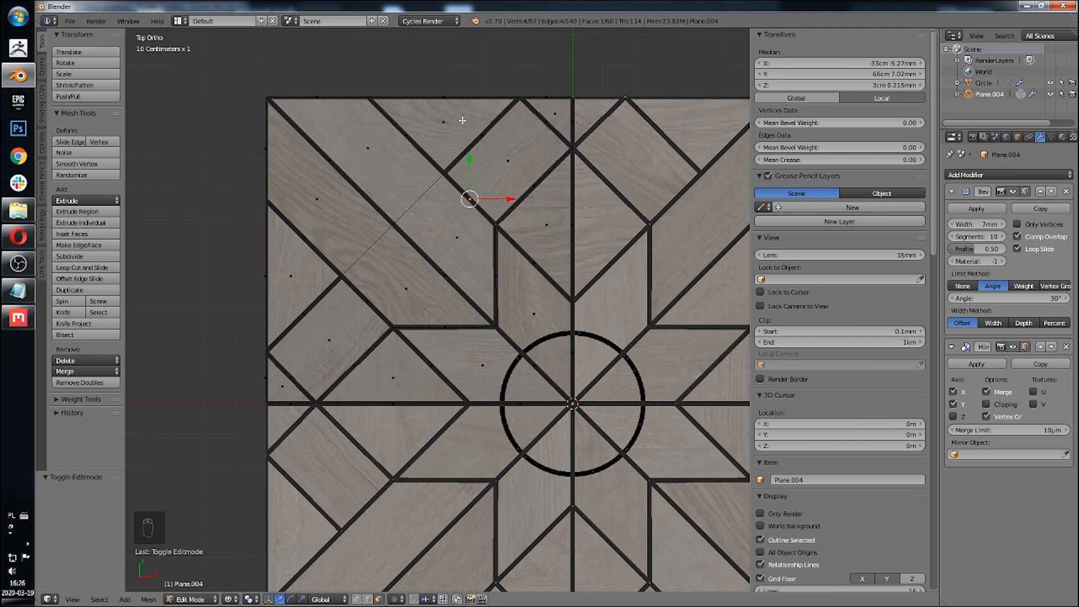
middle_click_drag(428, 265, 362, 252, "shift")
scroll(414, 265, "down", 1)
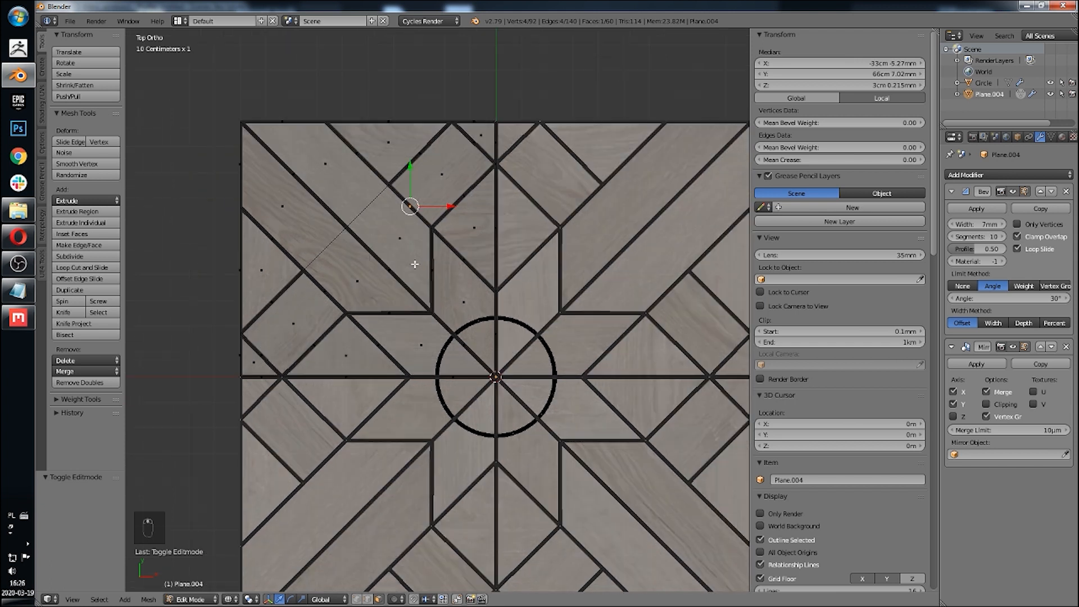
scroll(420, 268, "up", 2)
mouse_move(504, 242)
middle_mouse_down("shift")
mouse_move(528, 282)
mouse_move(499, 224)
mouse_move(516, 236)
mouse_move(507, 231)
middle_mouse_up("shift")
scroll(531, 282, "down", 3)
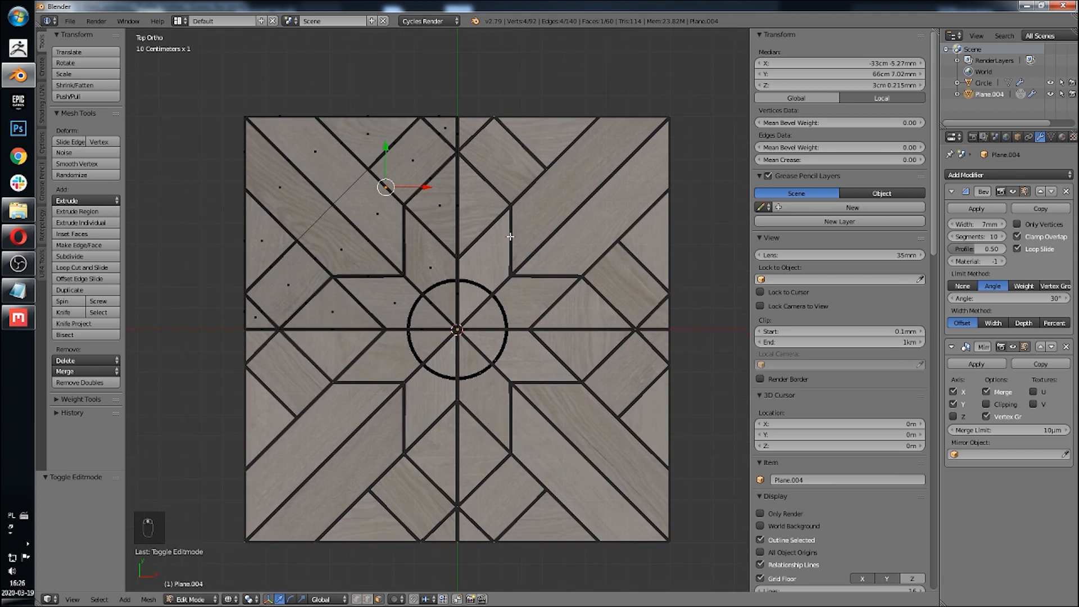
key("Tab")
Step: Add a new material to the tile and switch the render engine to Blender Render
left_click(1062, 137)
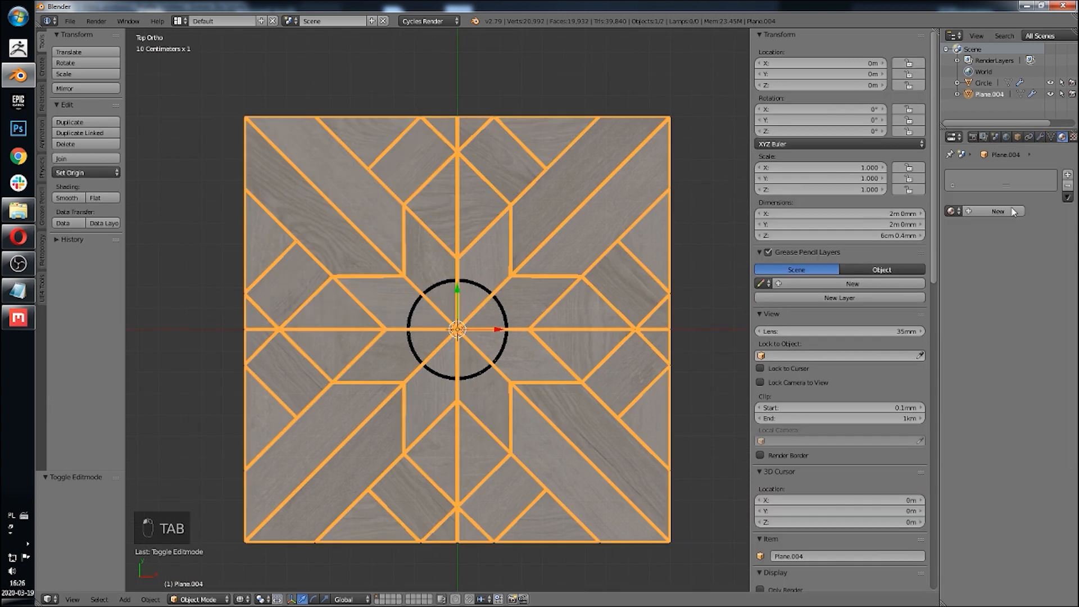
left_click(951, 211)
left_click(1005, 213)
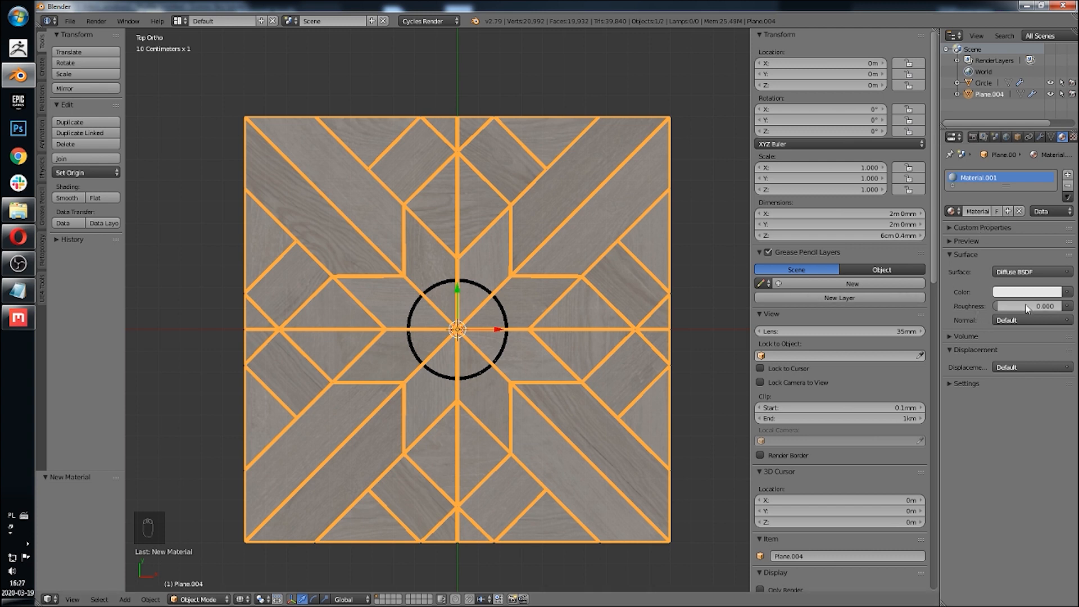
left_click(427, 22)
left_click(433, 35)
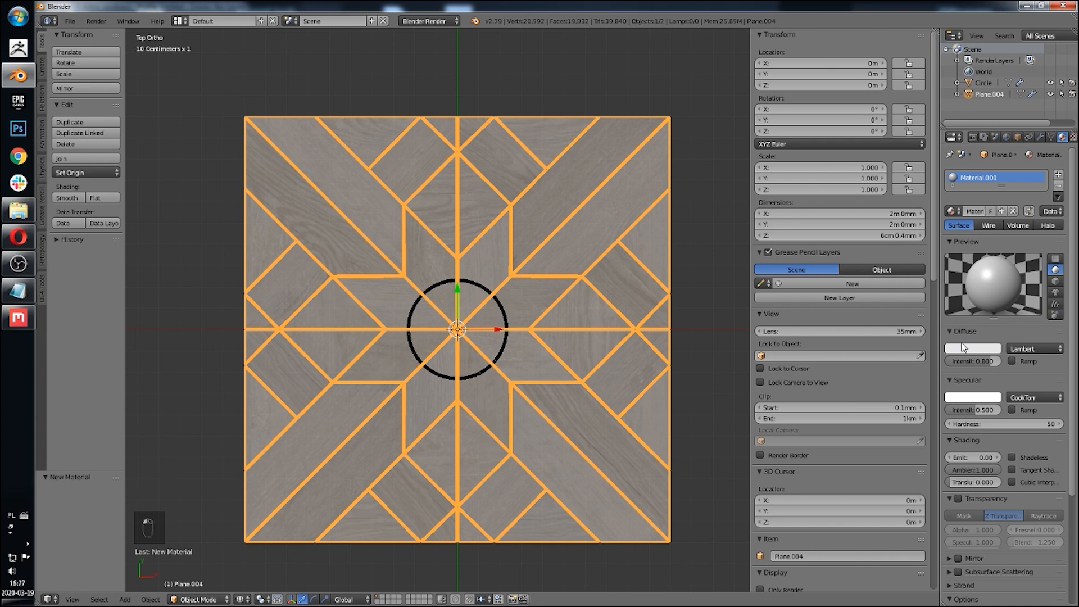
Step: Raise the first material's diffuse intensity and specular intensity to 1.000
left_click_drag(992, 359, 1006, 360)
left_click(976, 350)
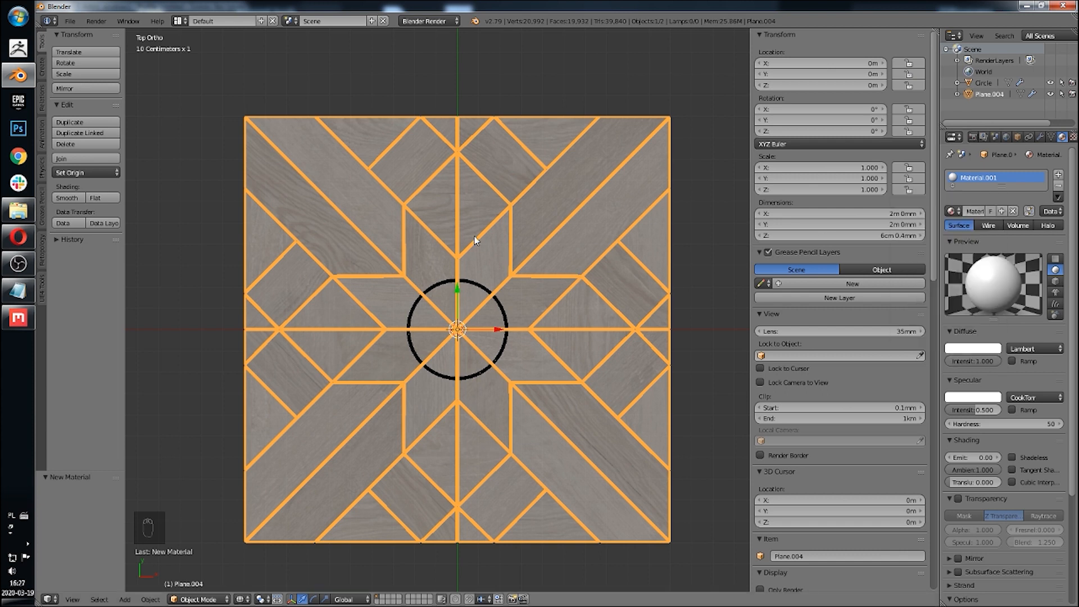
mouse_move(474, 223)
middle_mouse_down("shift")
mouse_move(470, 232)
mouse_move(474, 219)
middle_mouse_up("shift")
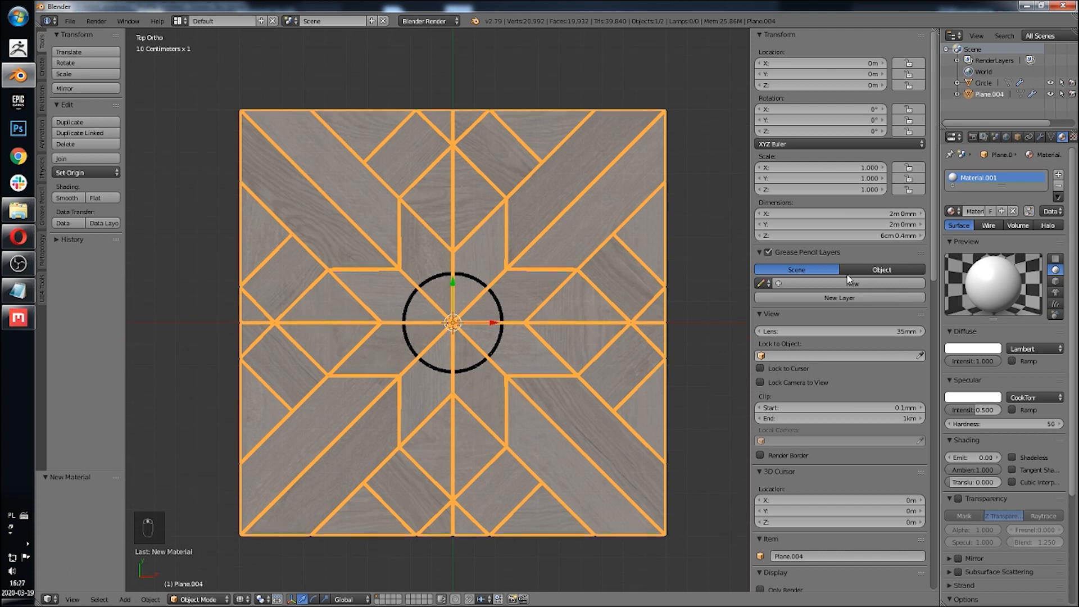
left_click_drag(971, 410, 1003, 411)
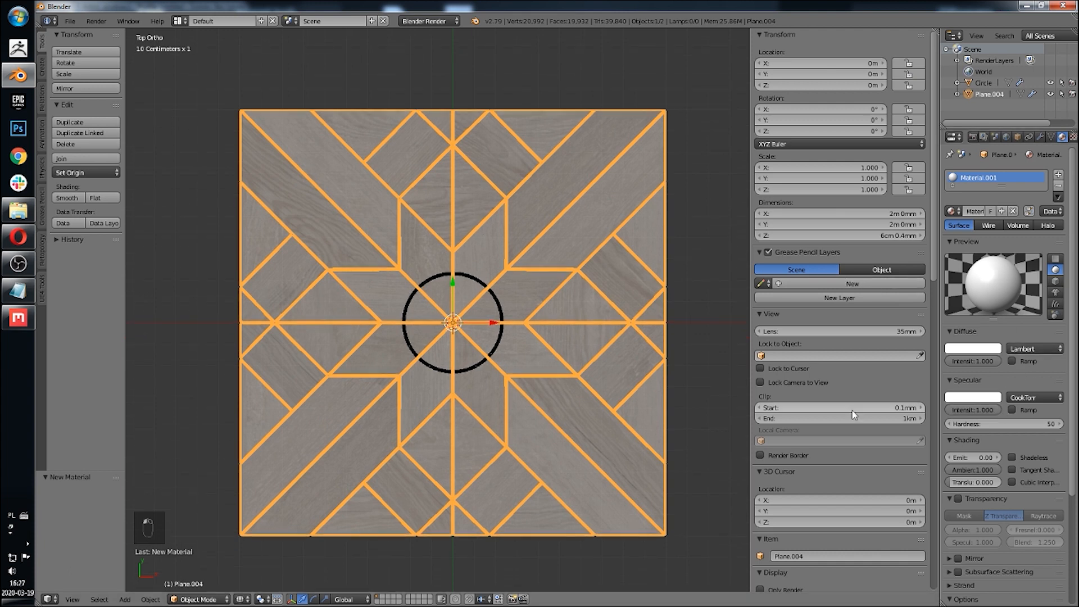
Step: Add extra material slots and create a second material with a crimson diffuse colour
left_click(1059, 175)
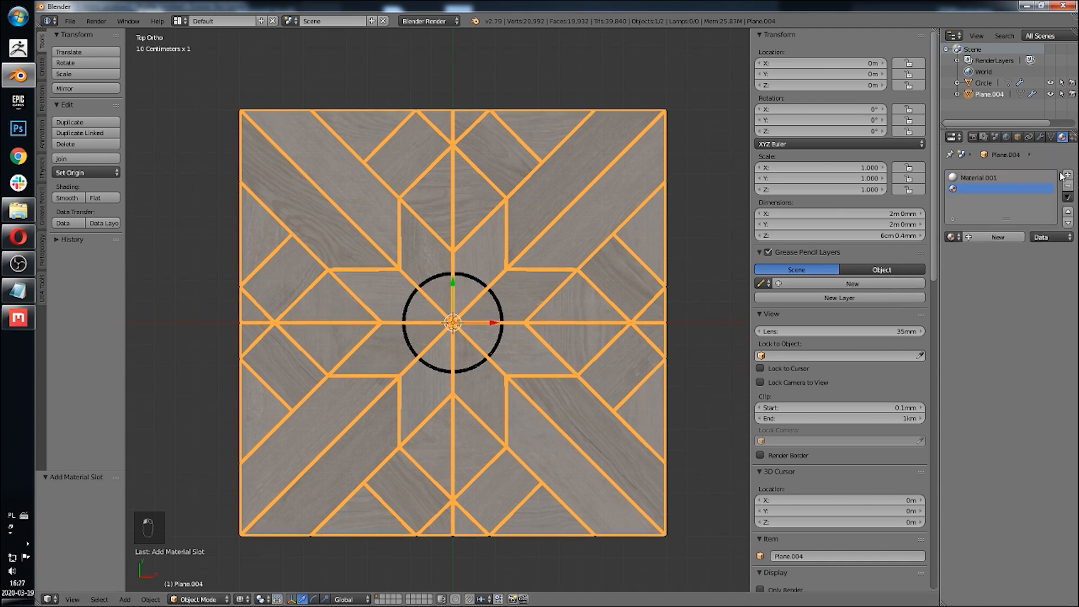
left_click(1066, 176)
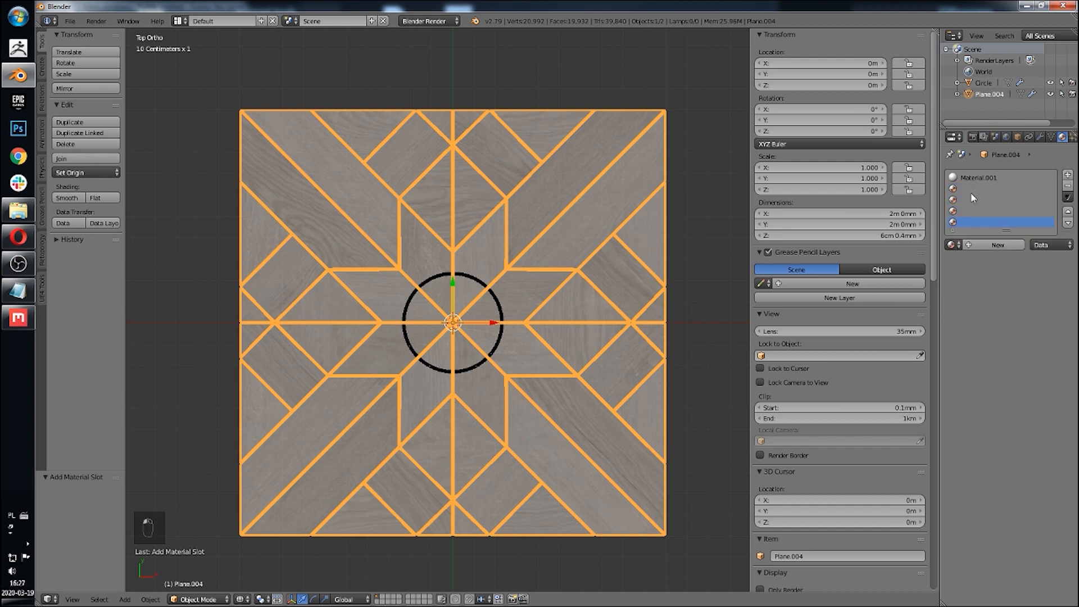
left_click(982, 244)
left_click(970, 383)
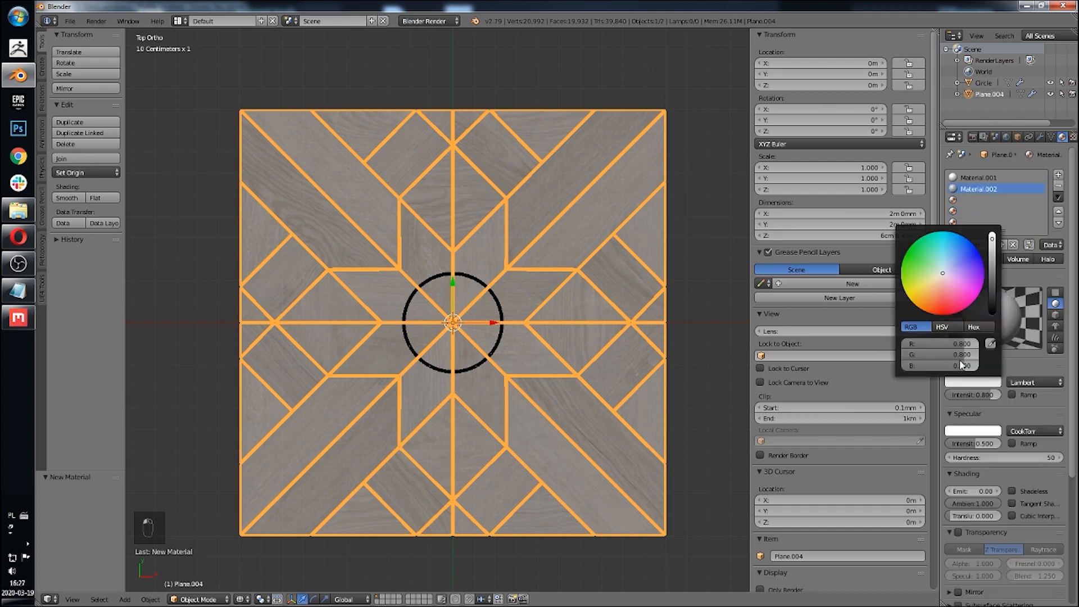
left_click(962, 312)
Step: Give the first material an orange diffuse colour
left_click(968, 175)
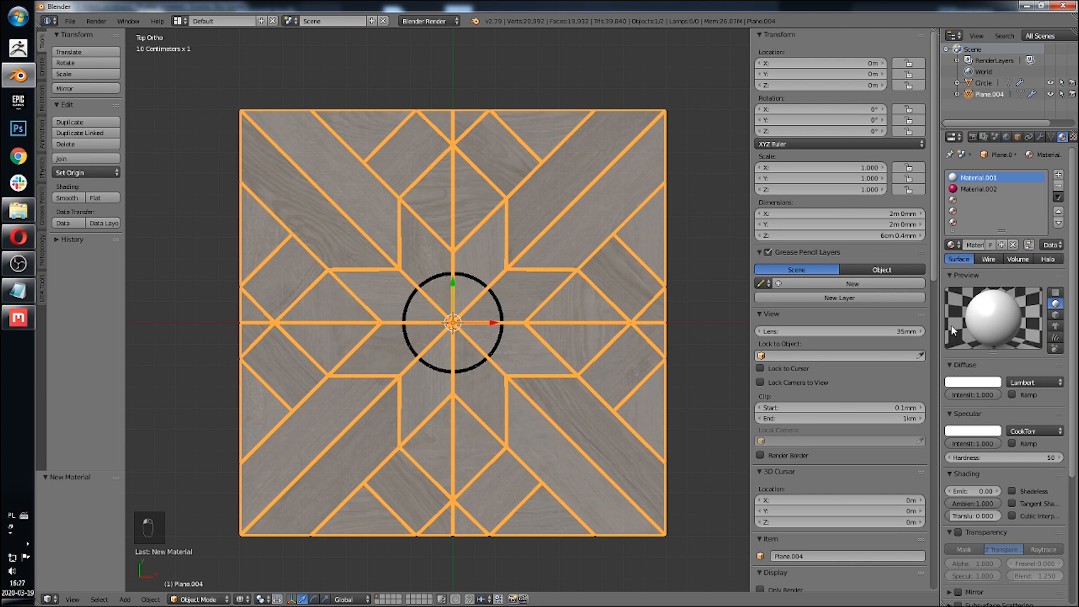
left_click(960, 383)
left_click(984, 310)
Step: Create a third material in the next slot with a purple diffuse colour
left_click(989, 199)
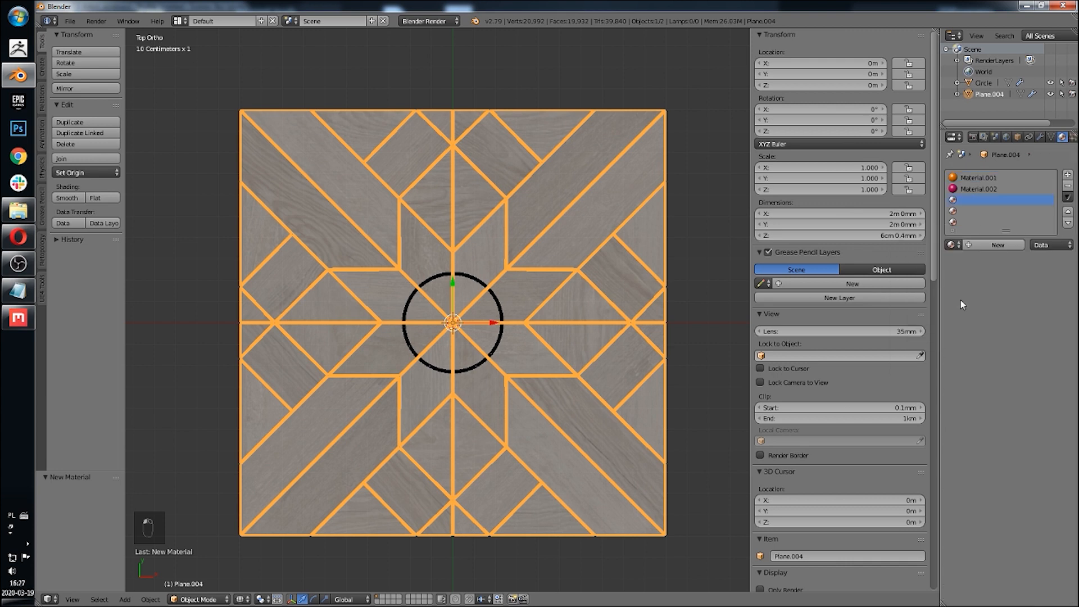
left_click(998, 244)
left_click(982, 383)
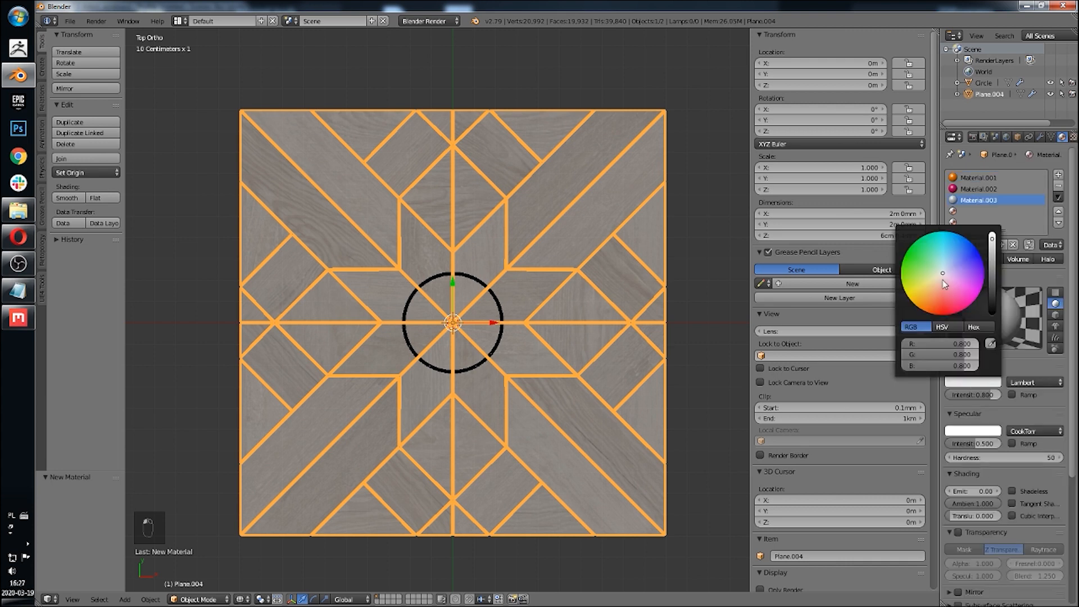
left_click(975, 278)
Step: Create a fourth material in the next slot with a blue diffuse colour
left_click(989, 211)
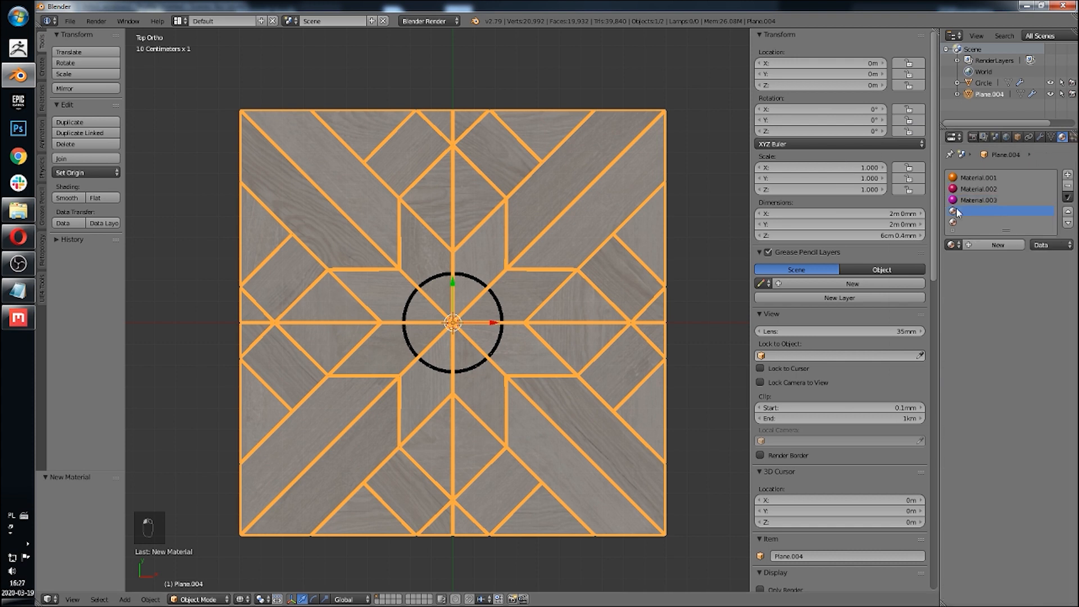
left_click(983, 247)
left_click(972, 382)
left_click(975, 246)
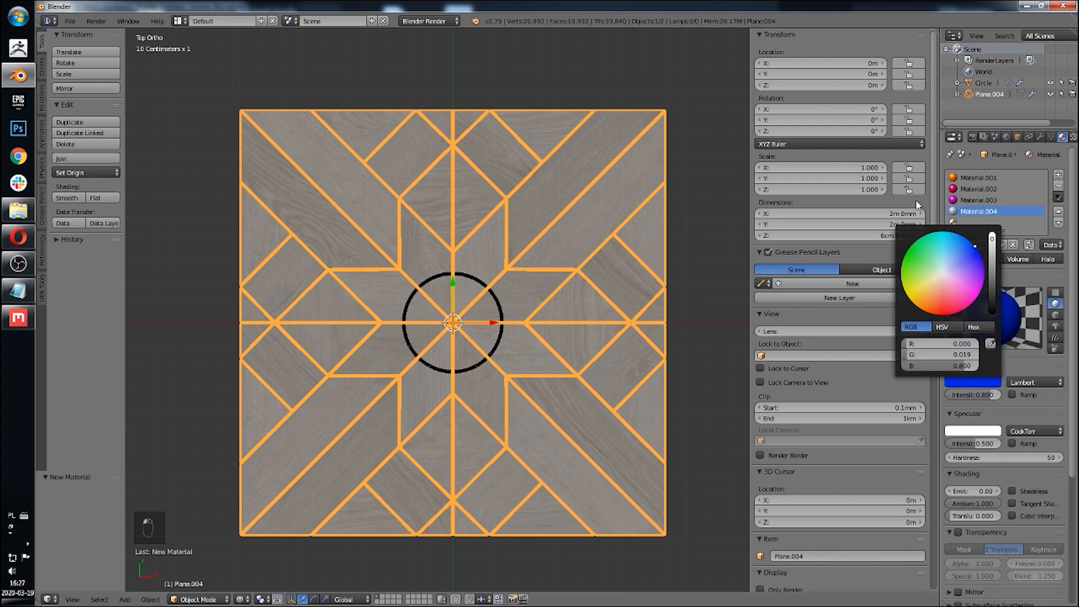
Step: Create a fifth material in the next slot with a green diffuse colour
left_click(968, 224)
left_click(981, 247)
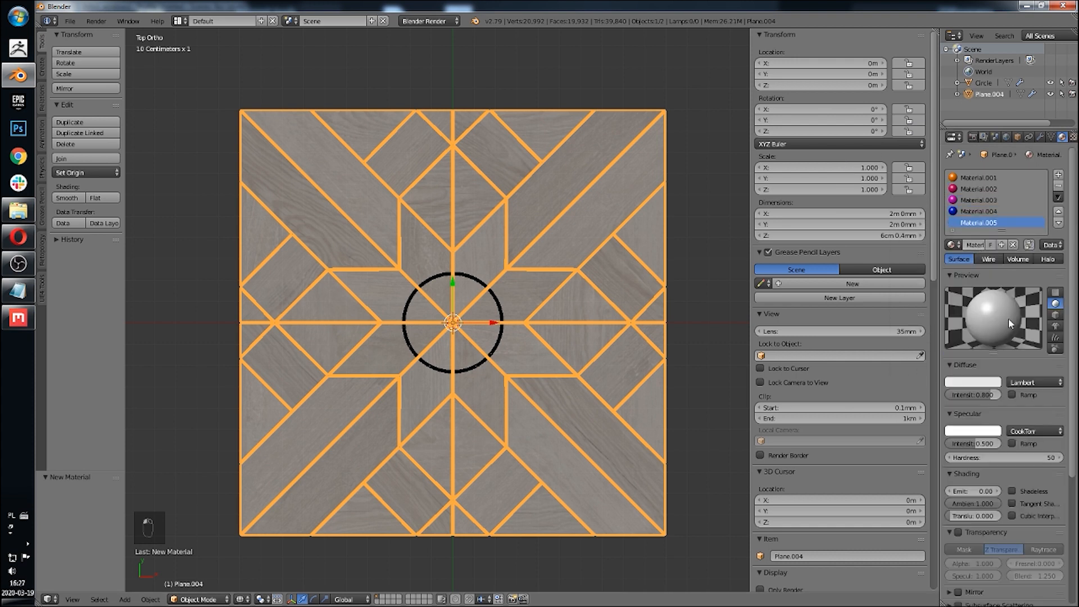
left_click(962, 380)
left_click(908, 252)
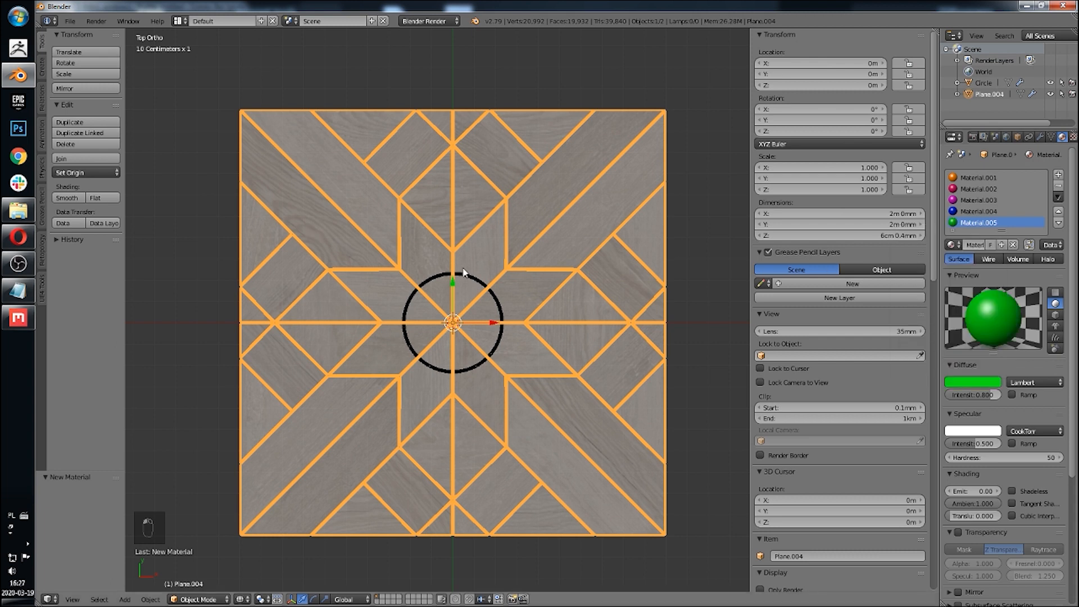
Step: In solid shading and edit mode, select the linked square plank pieces and assign the crimson material to them
middle_click_drag(548, 264, 532, 258, "shift")
key("z")
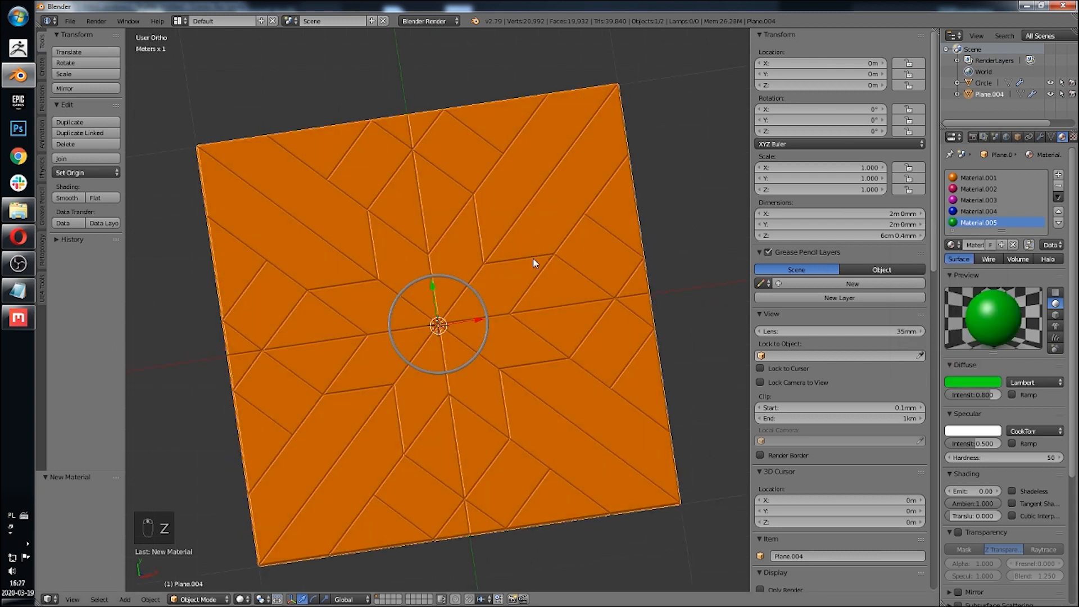
key("Tab")
right_click(364, 173)
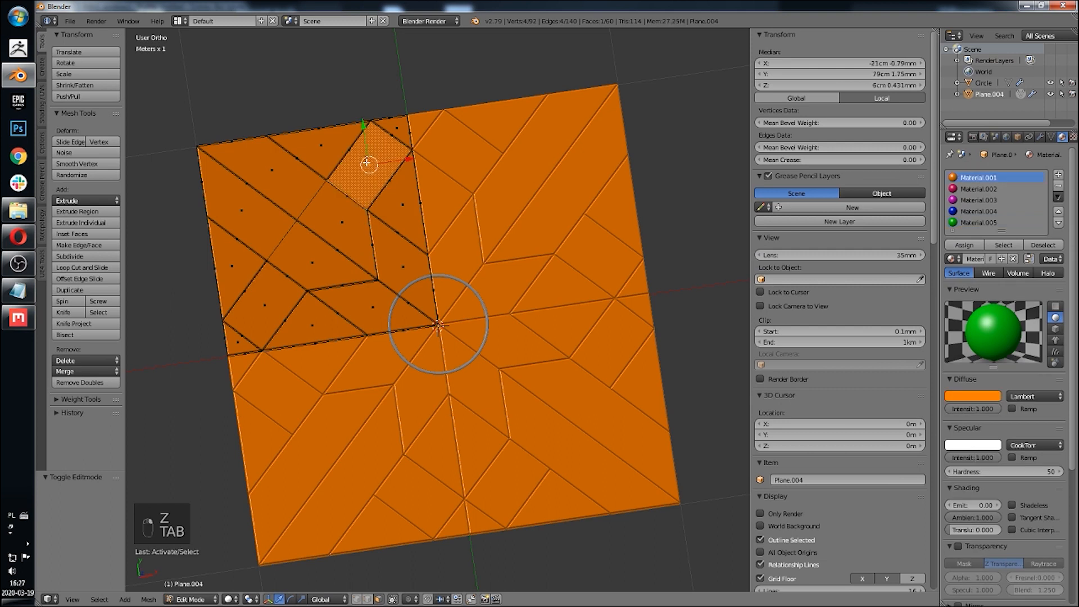
key("l")
key("l")
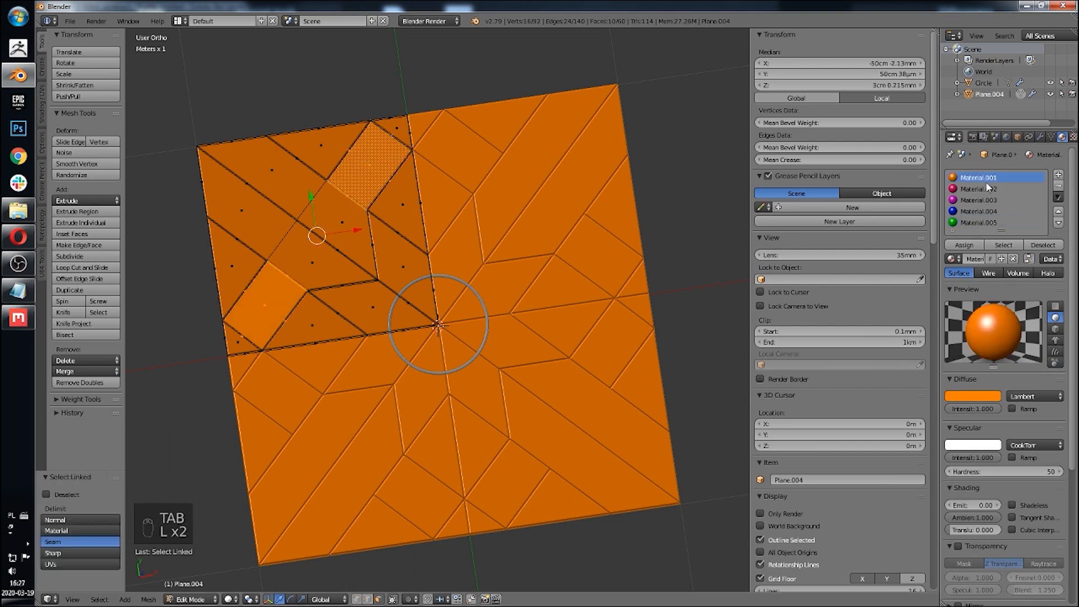
scroll(444, 273, "up", 5)
middle_click_drag(477, 215, 483, 295, "shift")
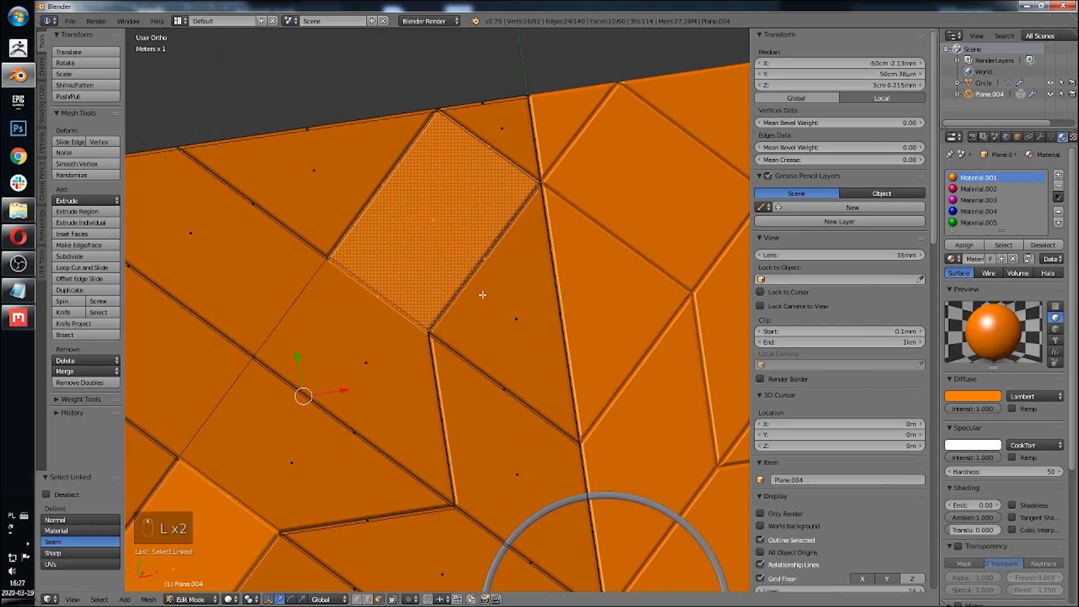
key("g")
right_click(444, 252)
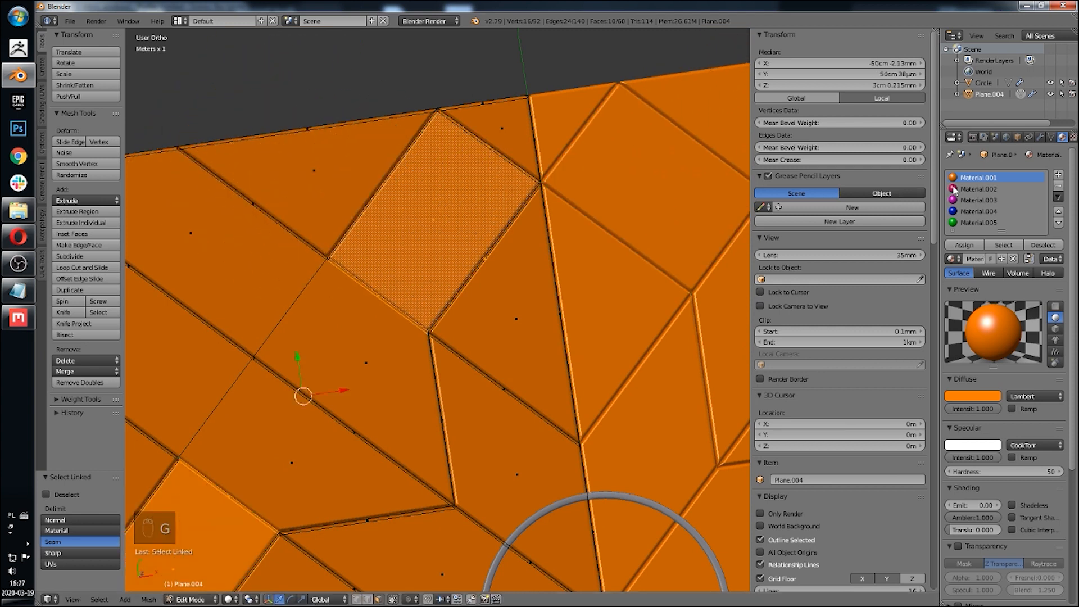
left_click(978, 189)
left_click(962, 245)
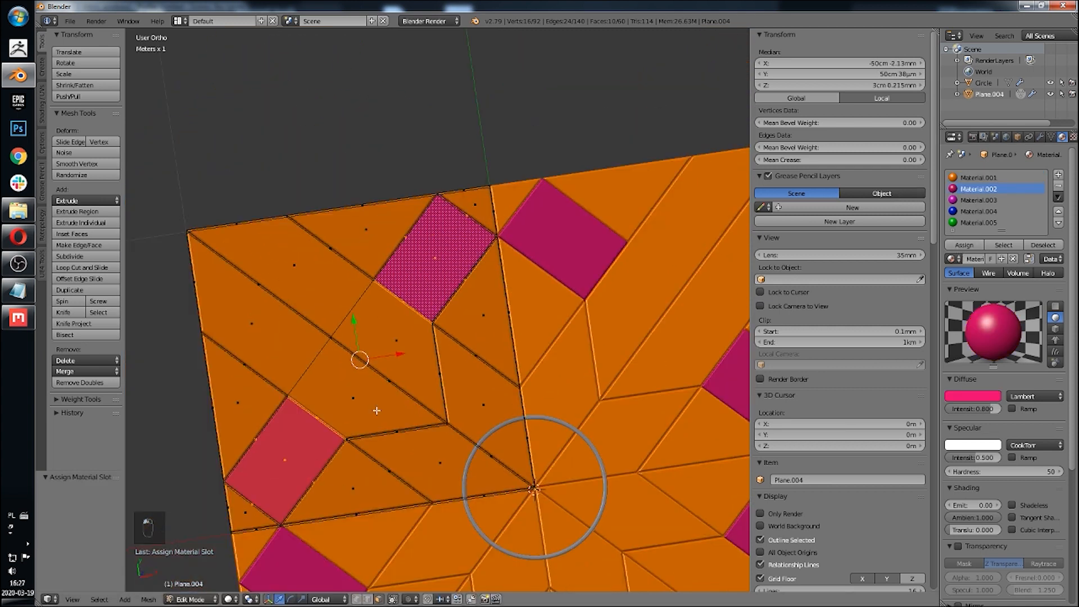
Step: Select the central star plank pieces, assign the blue material to them, and leave edit mode
right_click(486, 393)
key("l")
key("l")
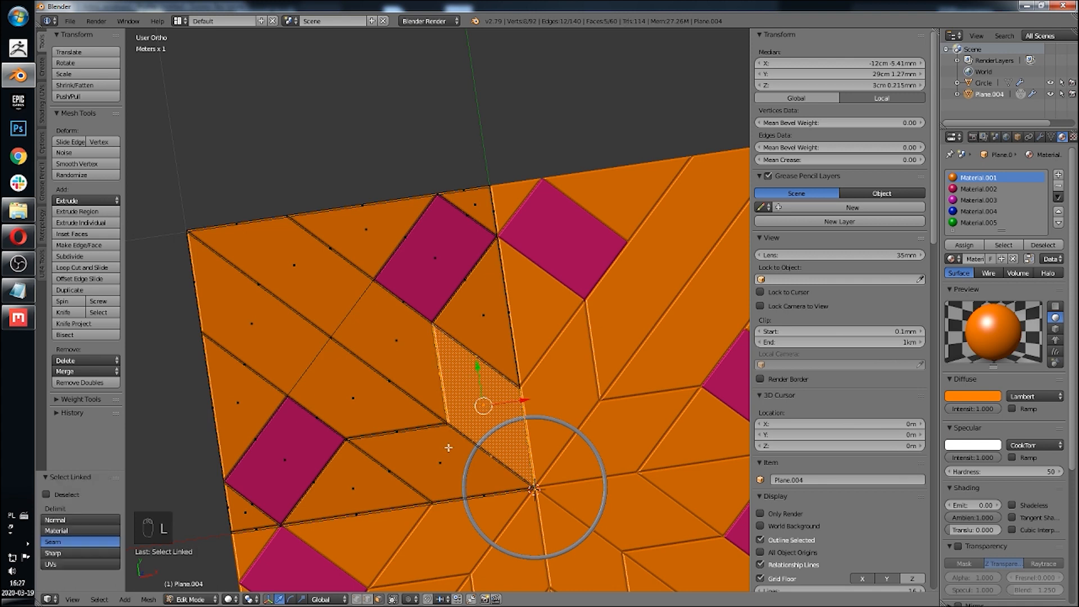
left_click(987, 205)
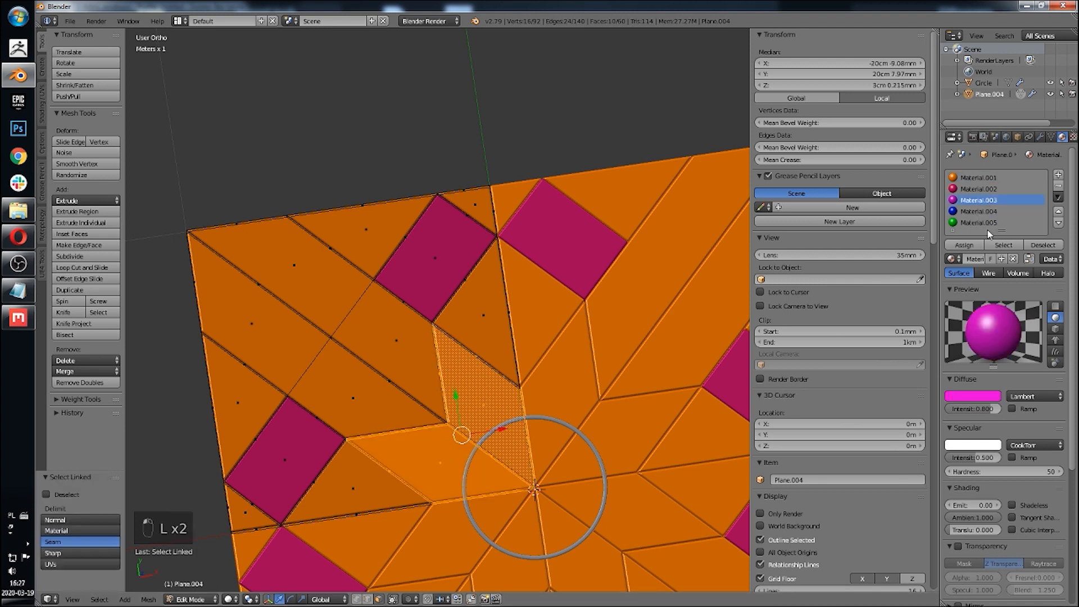
left_click(974, 246)
left_click(978, 212)
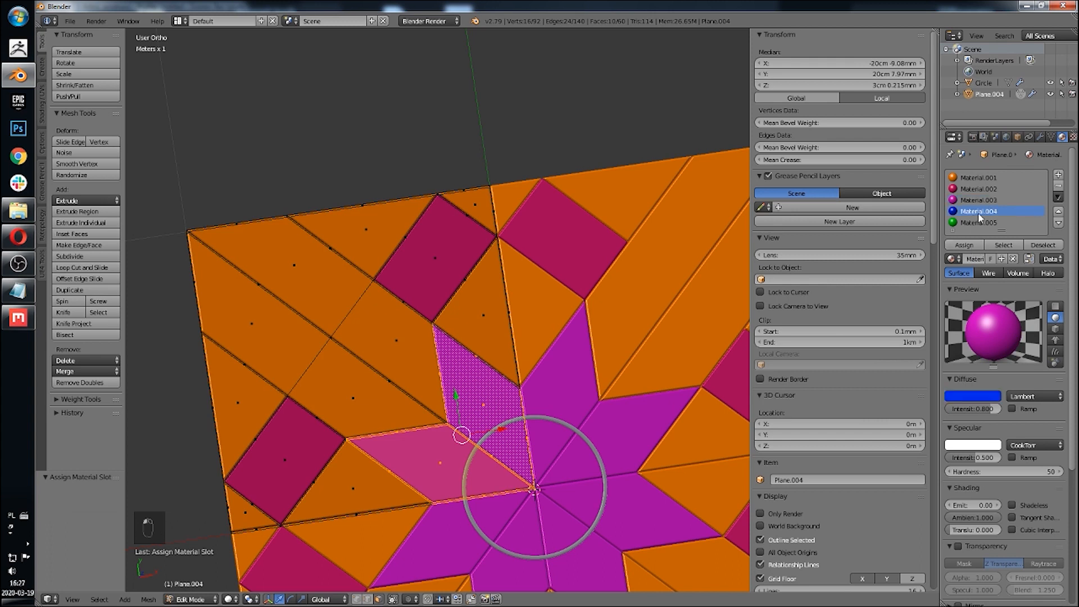
left_click(964, 245)
middle_click_drag(483, 315, 503, 309)
key("Tab")
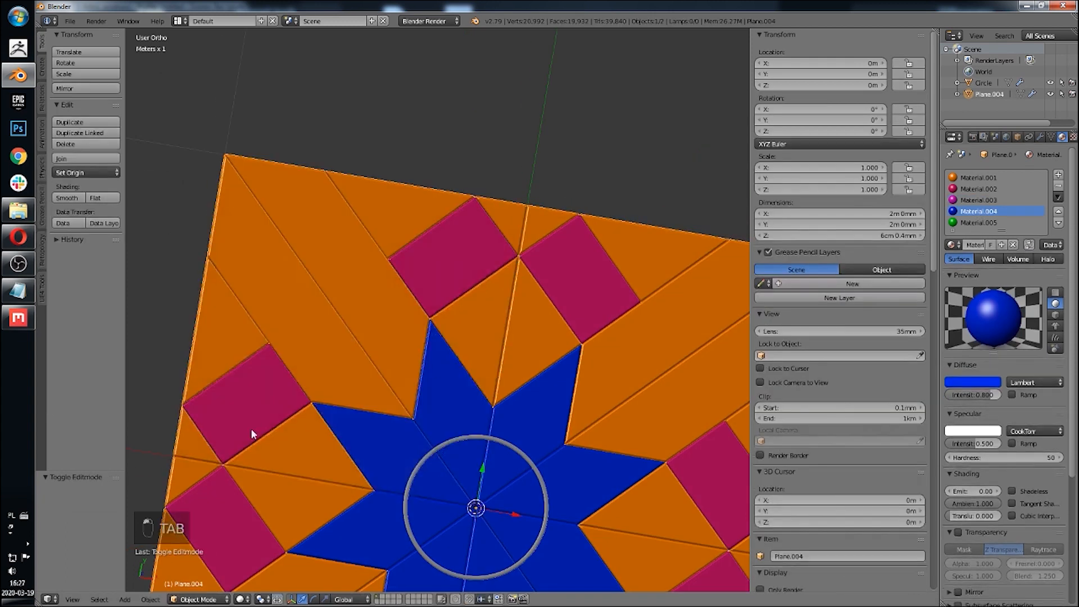
Step: From the top view, select the diamond pieces above the star in edit mode and assign the green material
left_click(72, 599)
left_click(147, 547)
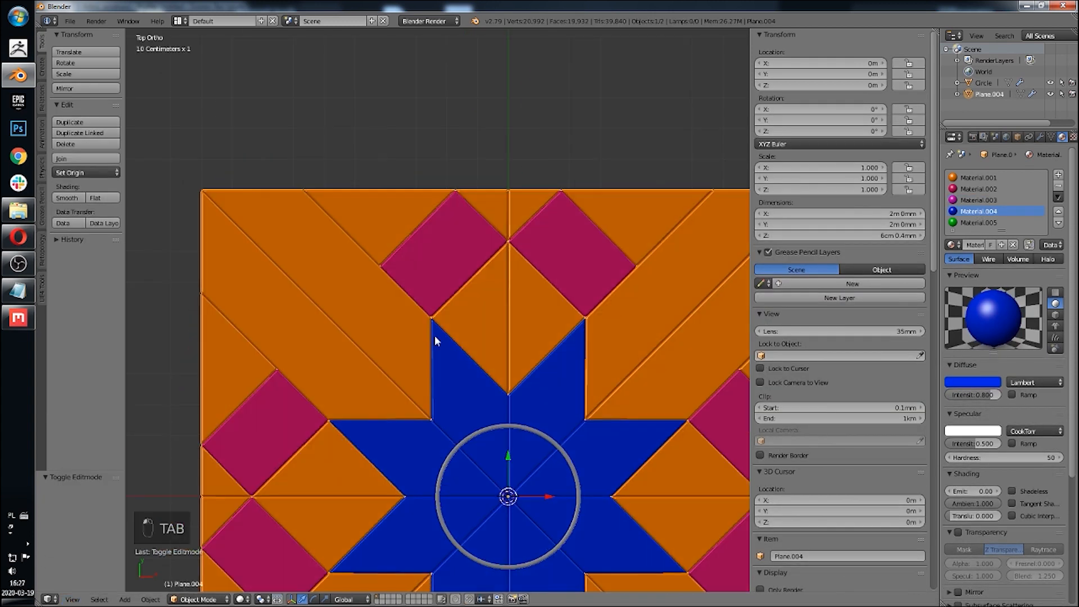
key("z")
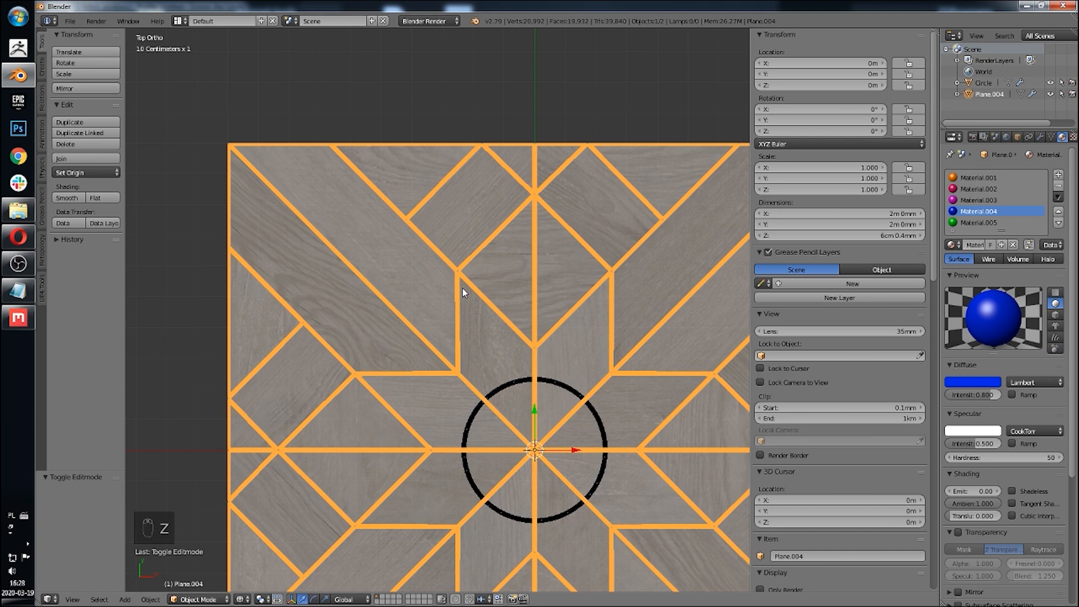
key("z")
key("Tab")
right_click(511, 265)
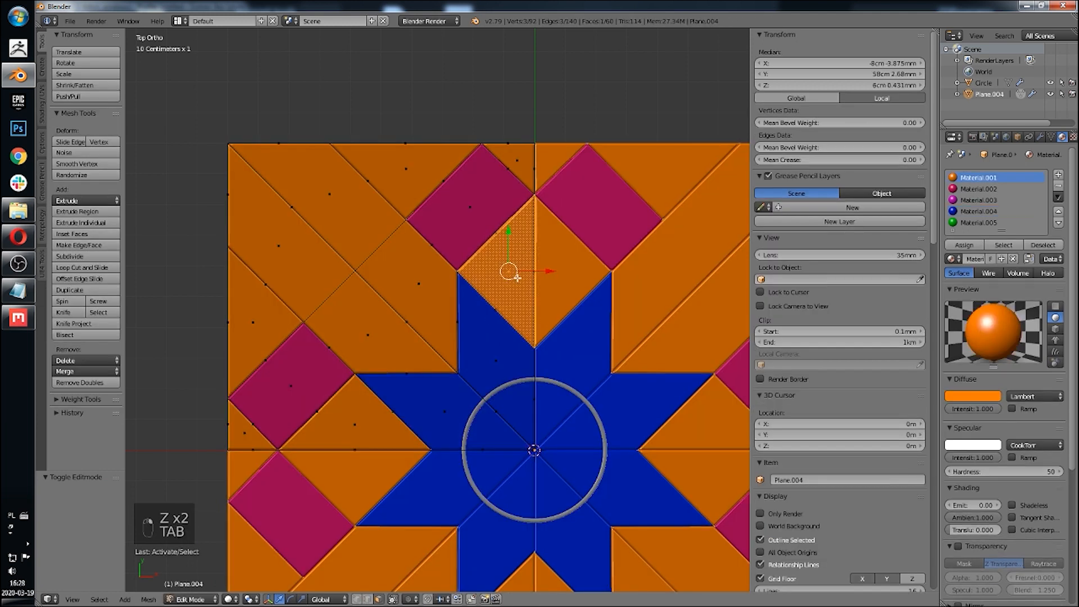
key("l")
left_click(978, 223)
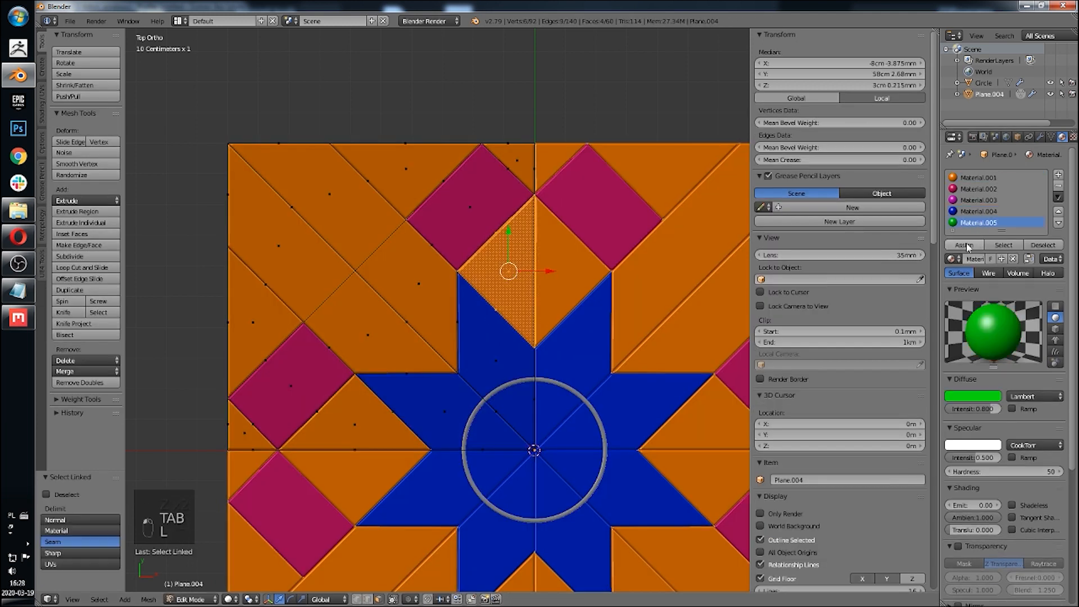
left_click(964, 245)
Step: Add a sixth material slot with a new material and give it a light pink diffuse colour
left_click(1058, 174)
left_click(981, 258)
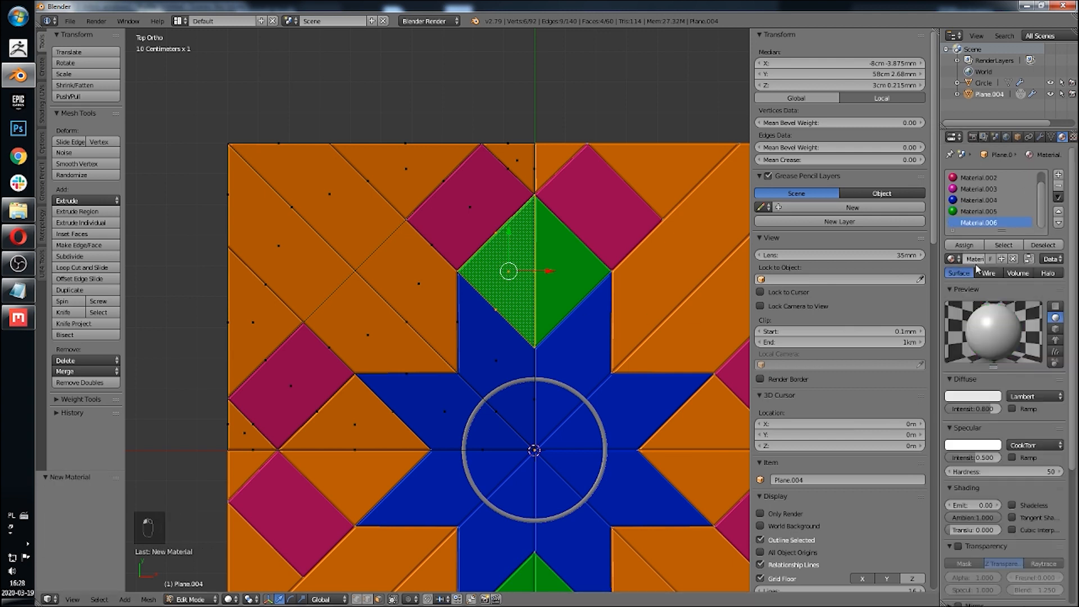
left_click(978, 396)
left_click(982, 313)
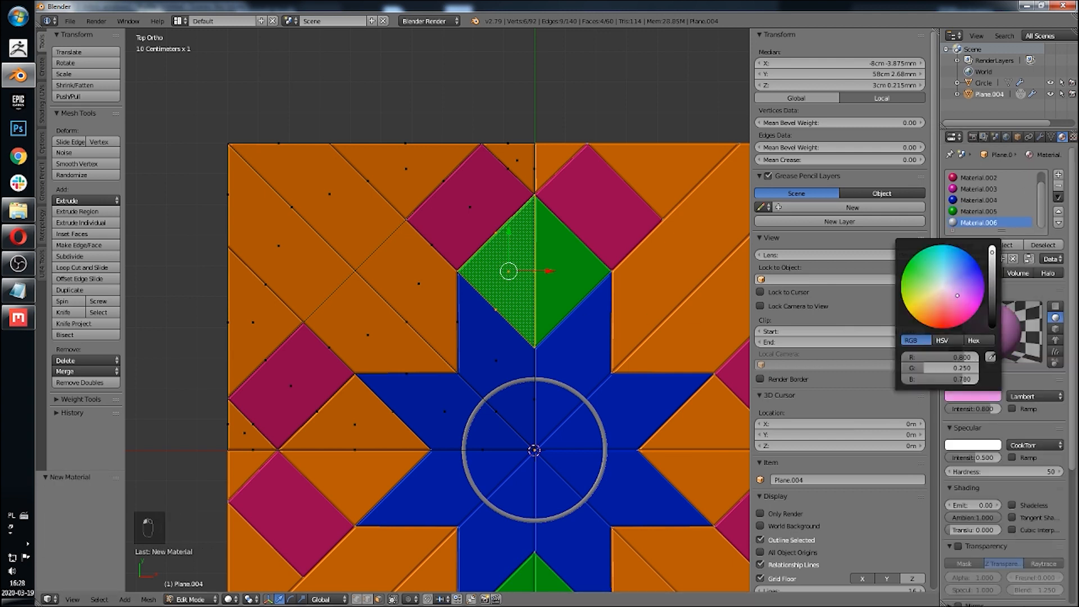
Step: Select the triangular pieces beside the star's arms and assign the light pink material to them
middle_click_drag(362, 416, 381, 345, "shift")
right_click(383, 345)
key("l")
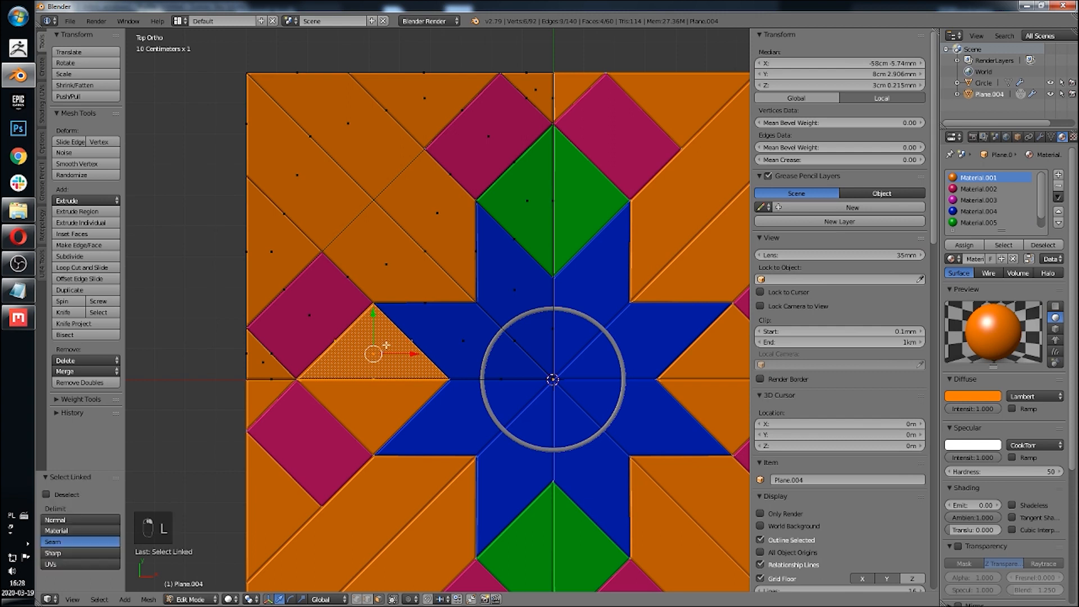
scroll(981, 208, "down", 1)
left_click(978, 223)
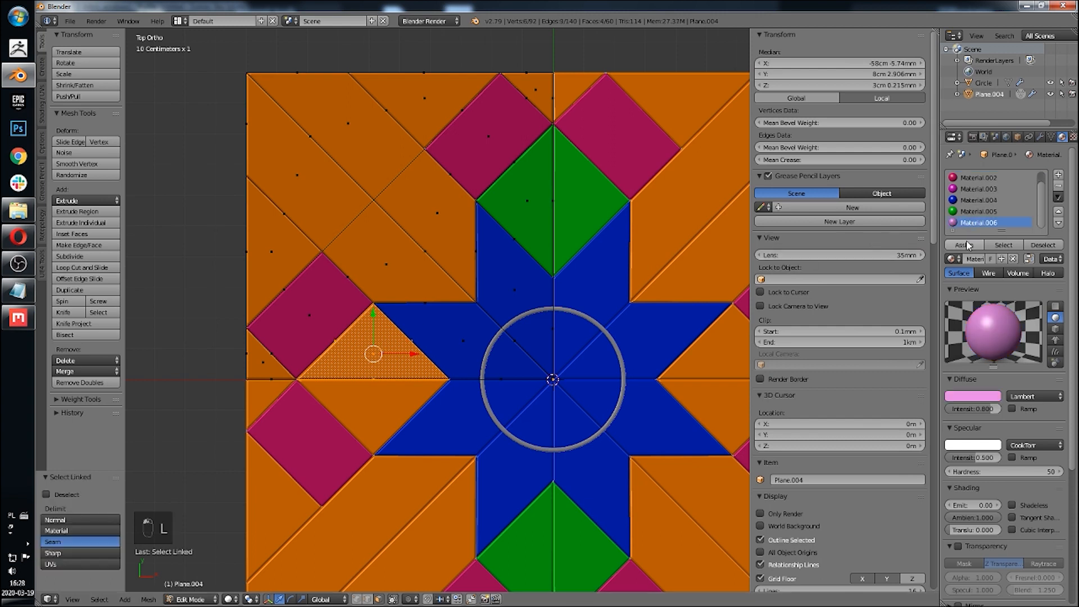
left_click(964, 245)
Step: Select the triangular pieces along the tile's top edge and assign the light pink material to them
key("Tab")
key("z")
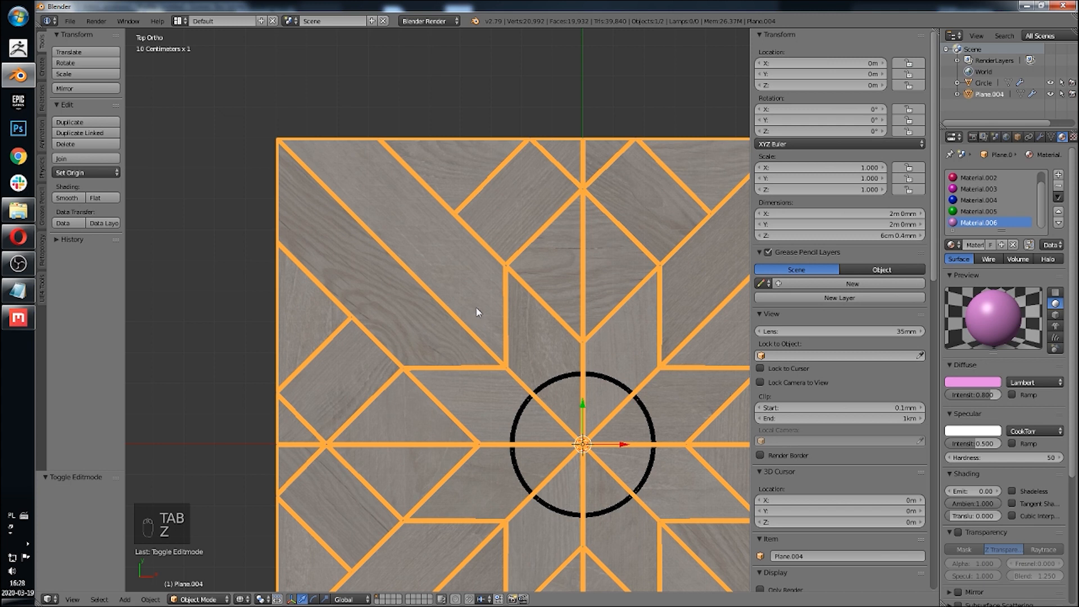
key("z")
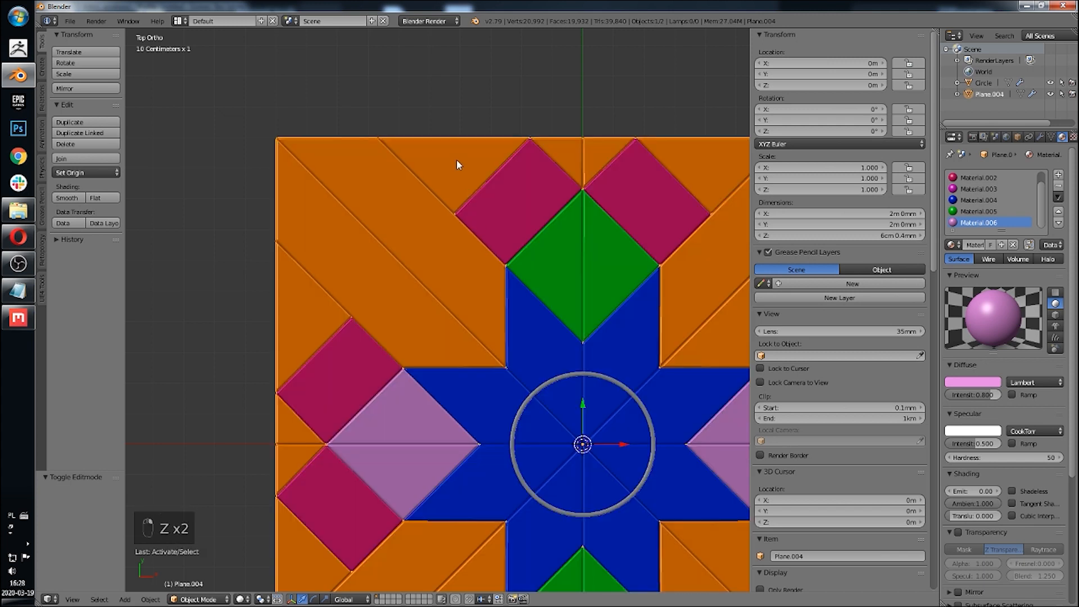
key("Tab")
right_click(456, 160)
key("l")
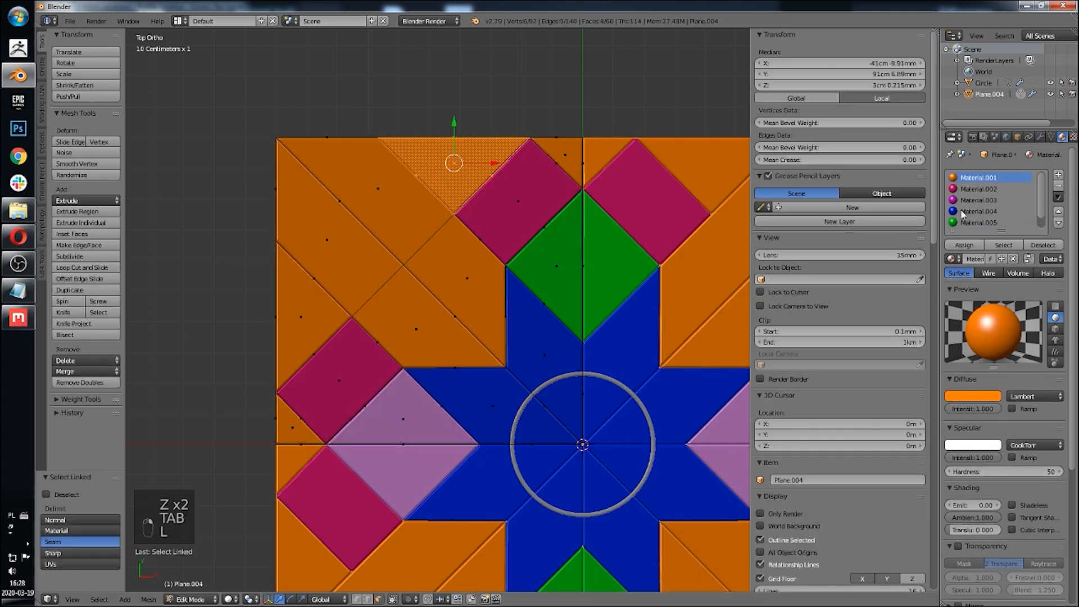
scroll(989, 213, "down", 1)
left_click(989, 223)
left_click(964, 245)
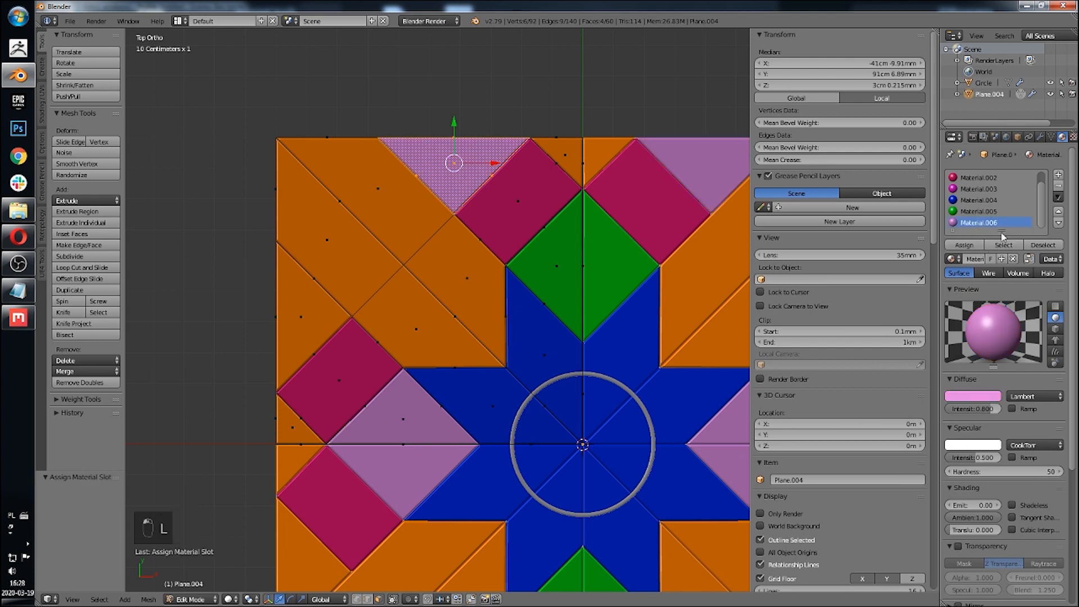
Step: Select the triangular pieces along the tile's left edge and assign the green material to them
left_click_drag(1001, 230, 1002, 272)
right_click(326, 329)
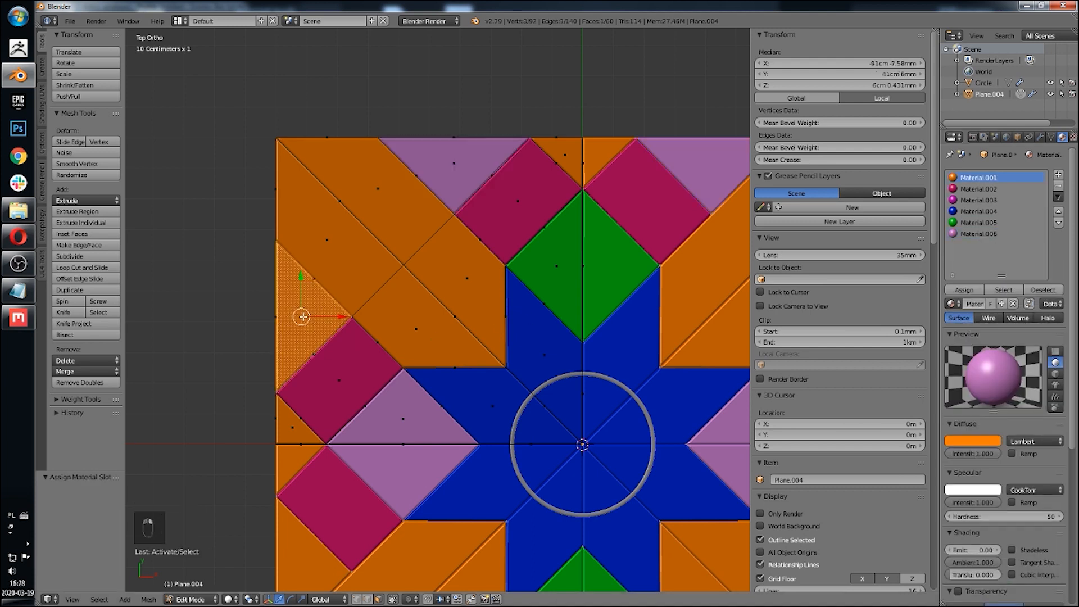
key("l")
left_click(982, 234)
left_click(981, 222)
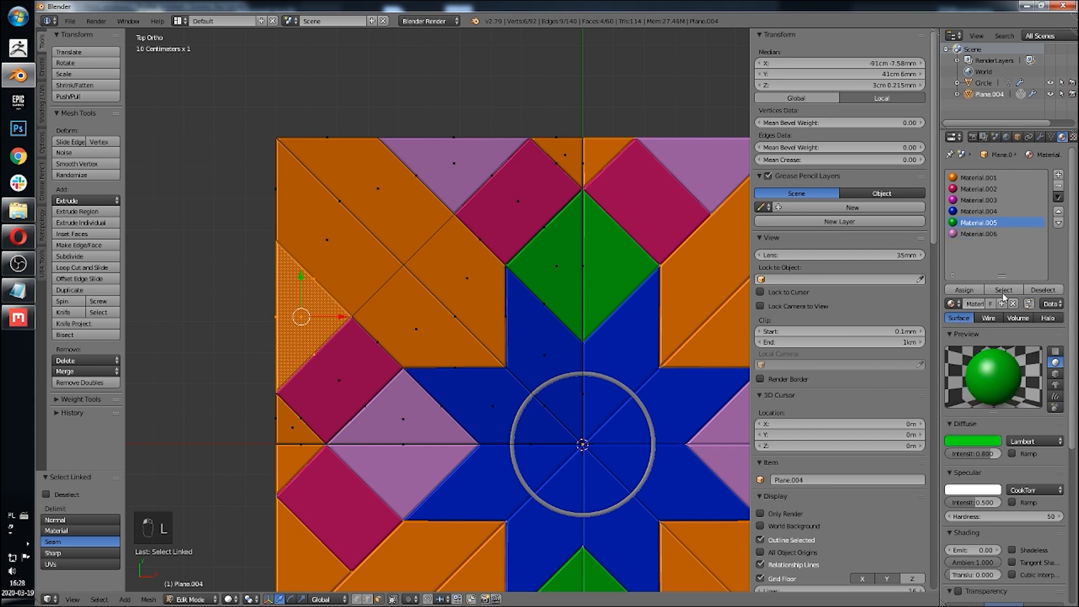
left_click(964, 289)
Step: Leave edit mode and switch the viewport shading to review the coloured tile
key("Tab")
key("z")
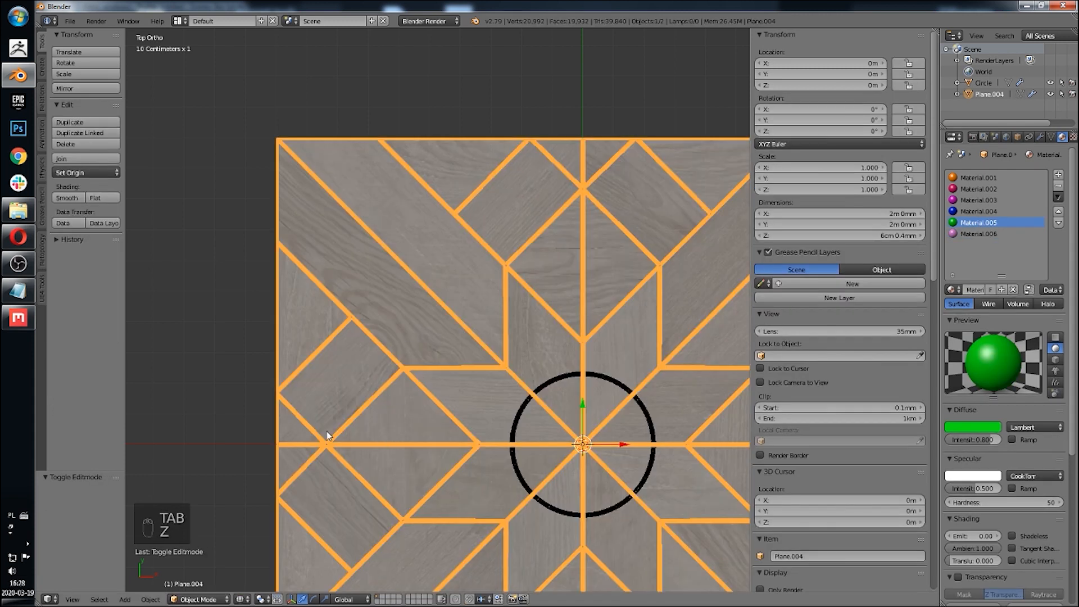
key("Tab")
key("grave")
key("Tab")
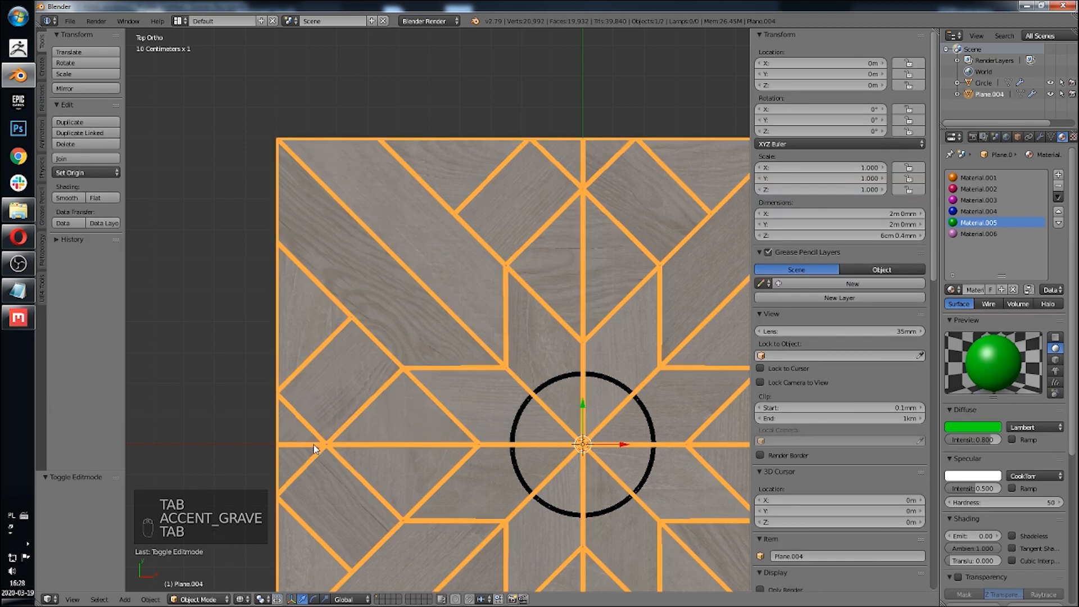
key("z")
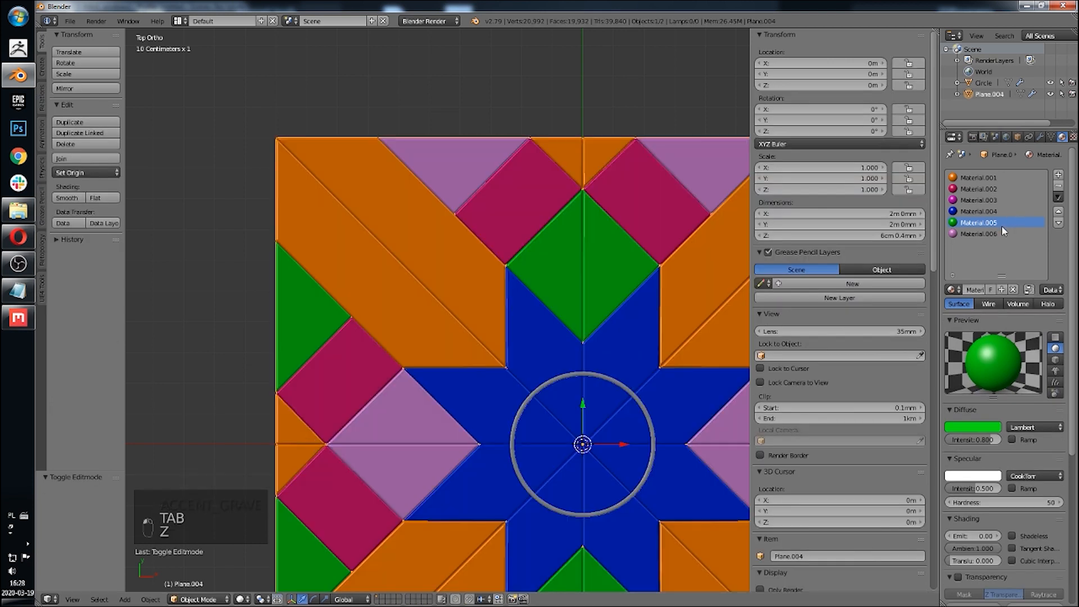
Step: Add a seventh material slot below the light pink one and browse the existing materials for it
left_click(978, 234)
left_click(1058, 175)
left_click(953, 289)
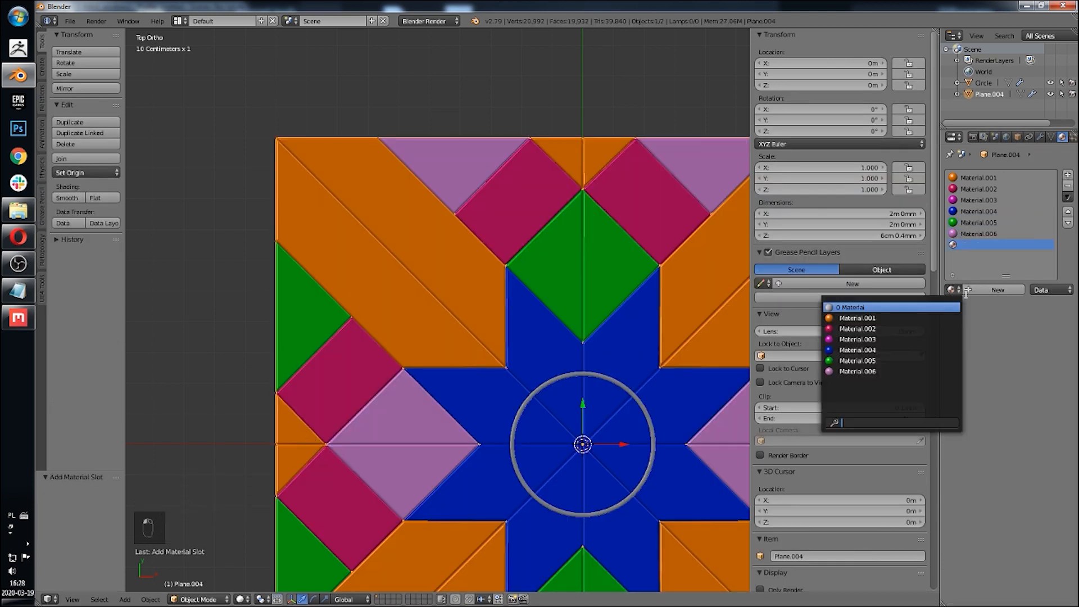
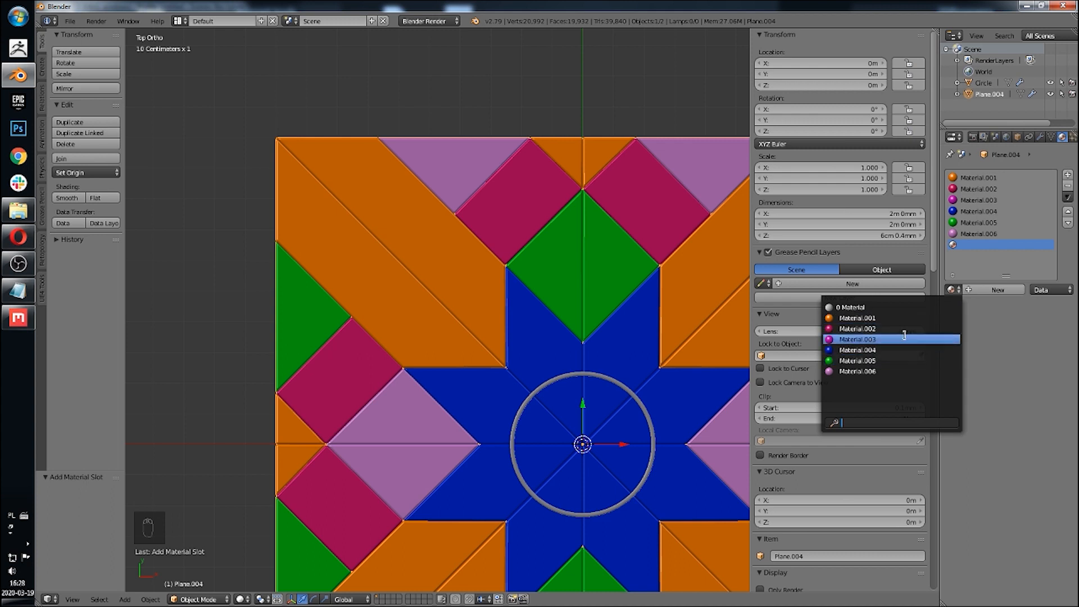
Step: Create a new material in the seventh slot and set its diffuse colour to yellow
left_click(998, 290)
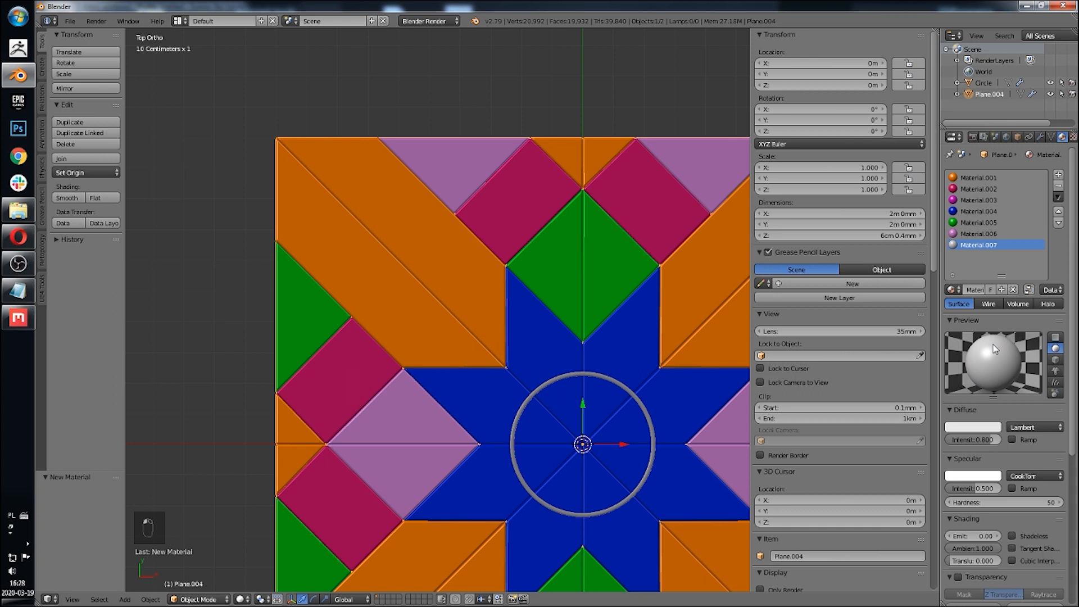
left_click(975, 426)
left_click_drag(944, 318, 908, 342)
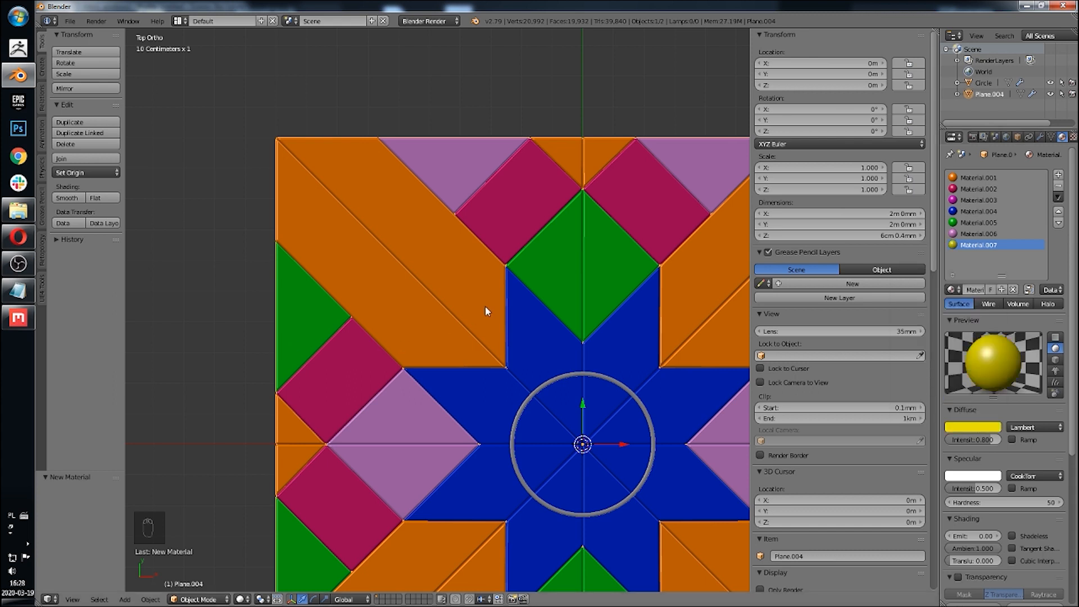
Step: Select the small triangular pieces at the middle of the tile's edges, assign the yellow material to them and leave edit mode
middle_click_drag(546, 346, 534, 315, "shift")
key("Tab")
right_click(297, 400)
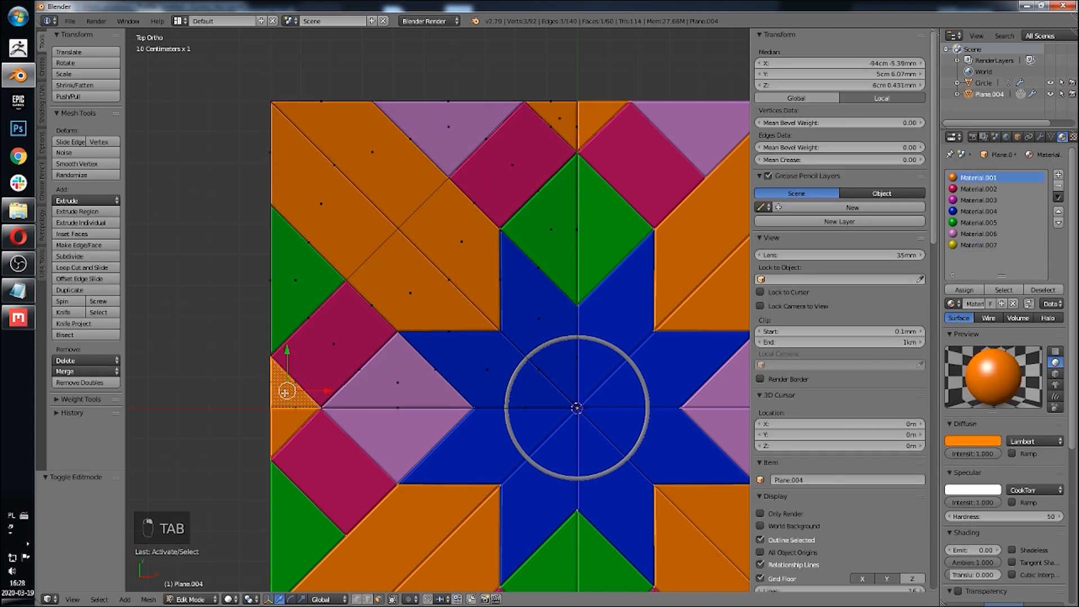
key("l")
key("l")
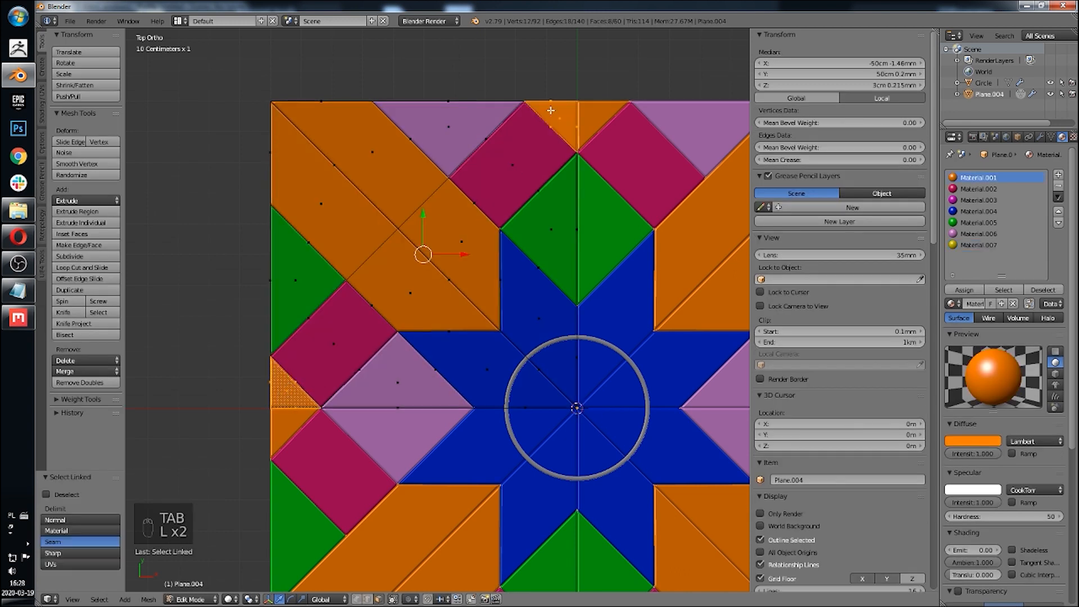
left_click(978, 245)
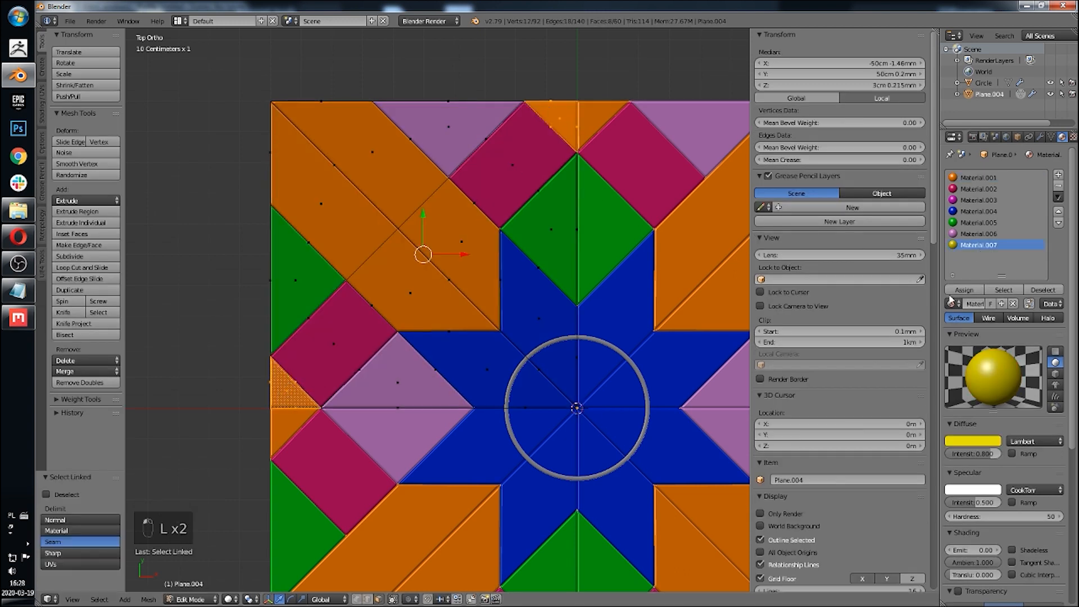
left_click(955, 290)
scroll(565, 310, "down", 5)
key("Tab")
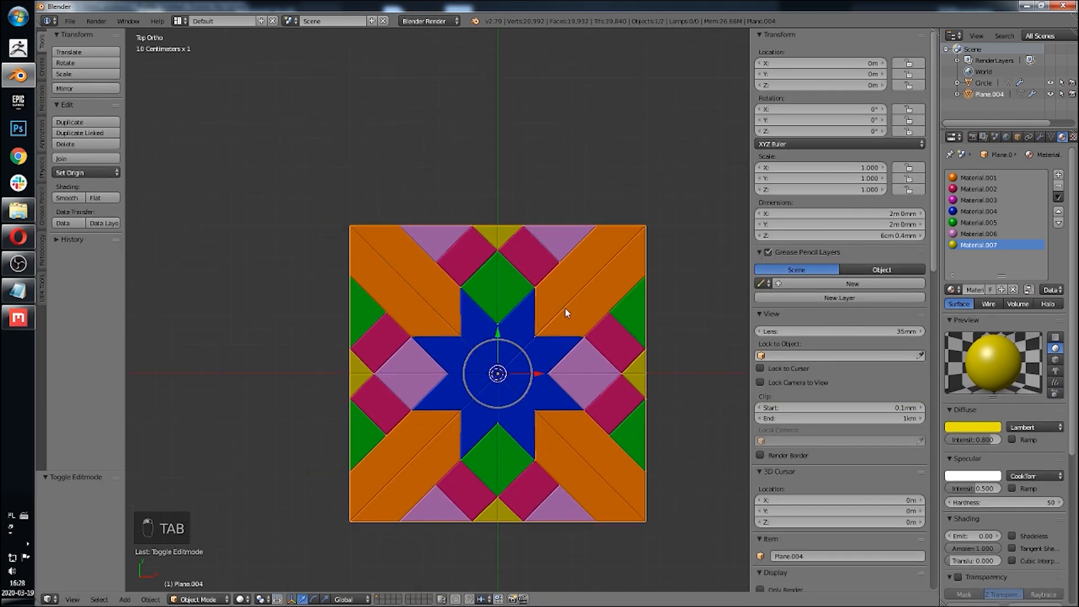
Step: Select both objects, duplicate them and move the duplicates to another layer
middle_click_drag(565, 308, 560, 234, "shift")
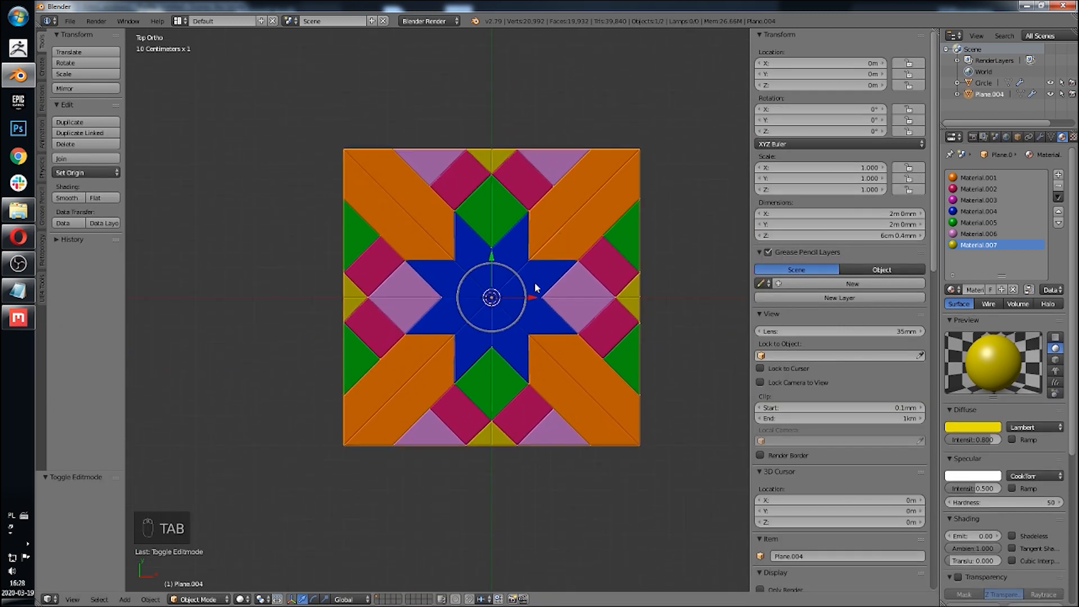
scroll(536, 281, "up", 2)
middle_click_drag(542, 269, 463, 286, "shift")
key("a")
key("a")
key("a")
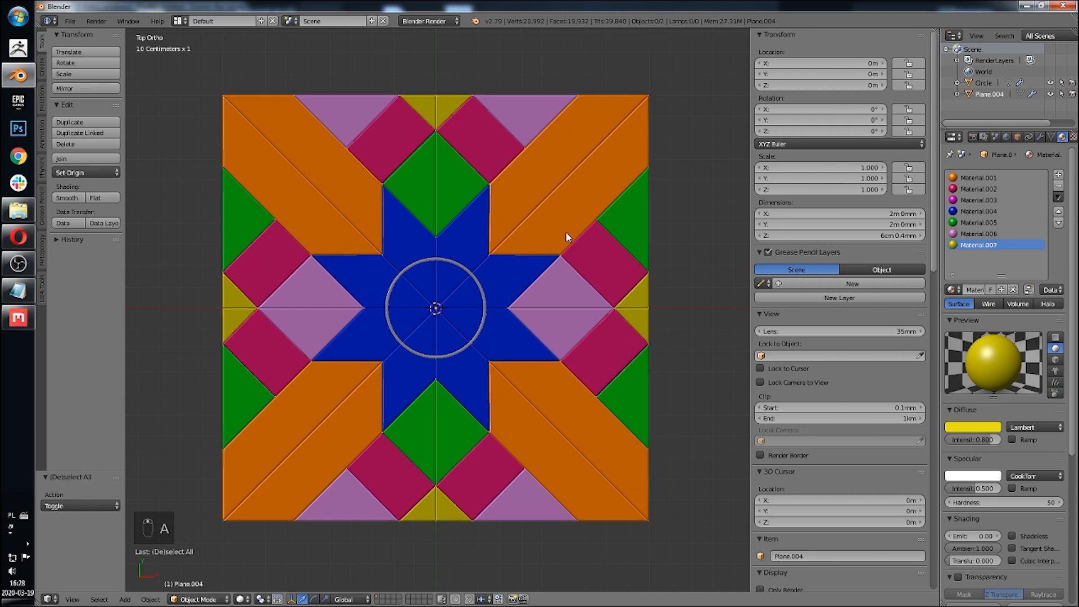
scroll(573, 254, "down", 3)
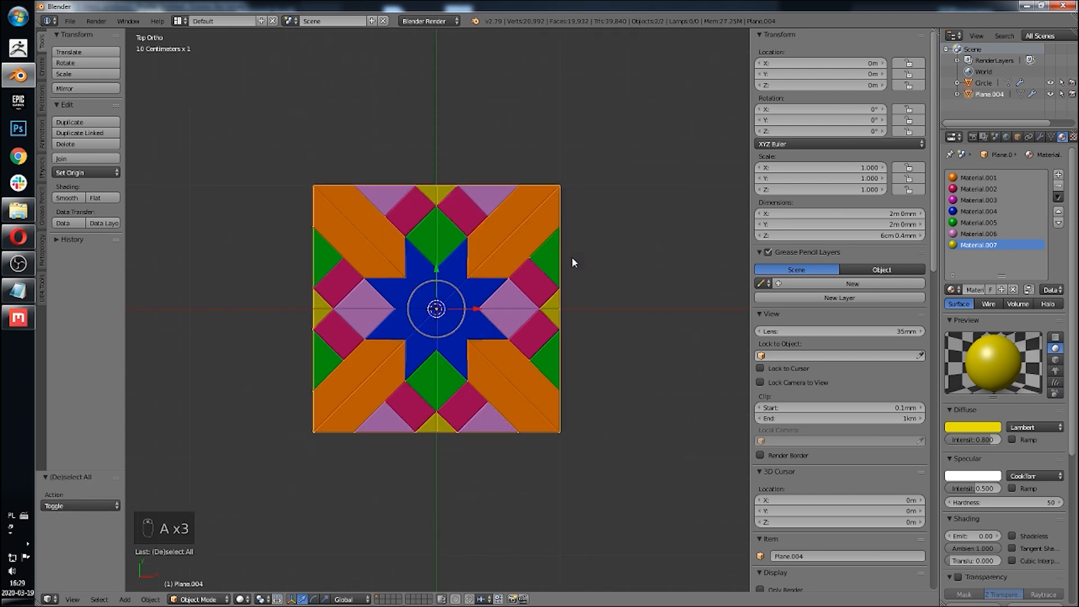
key("1")
key("shift+d")
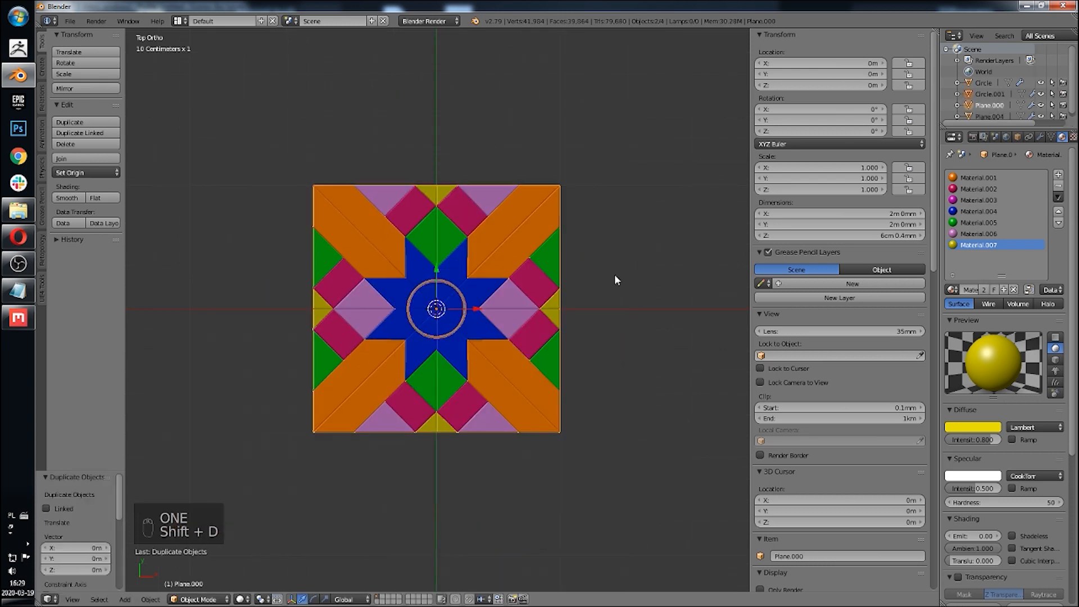
key("m")
left_click(719, 299)
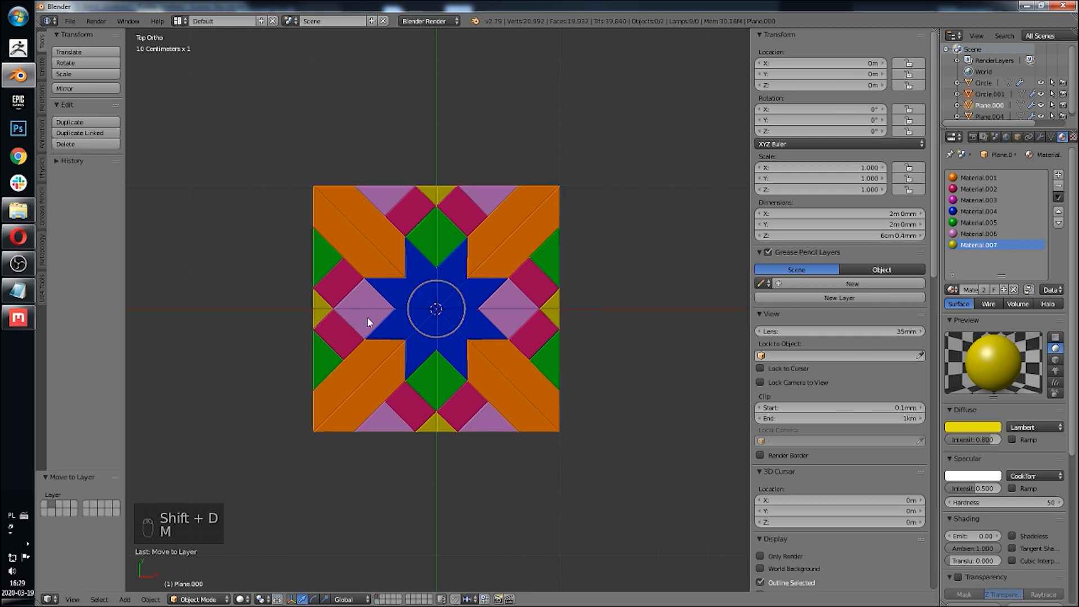
Step: Select the tile and apply its Mirror modifier
scroll(478, 298, "up", 4)
right_click(444, 264)
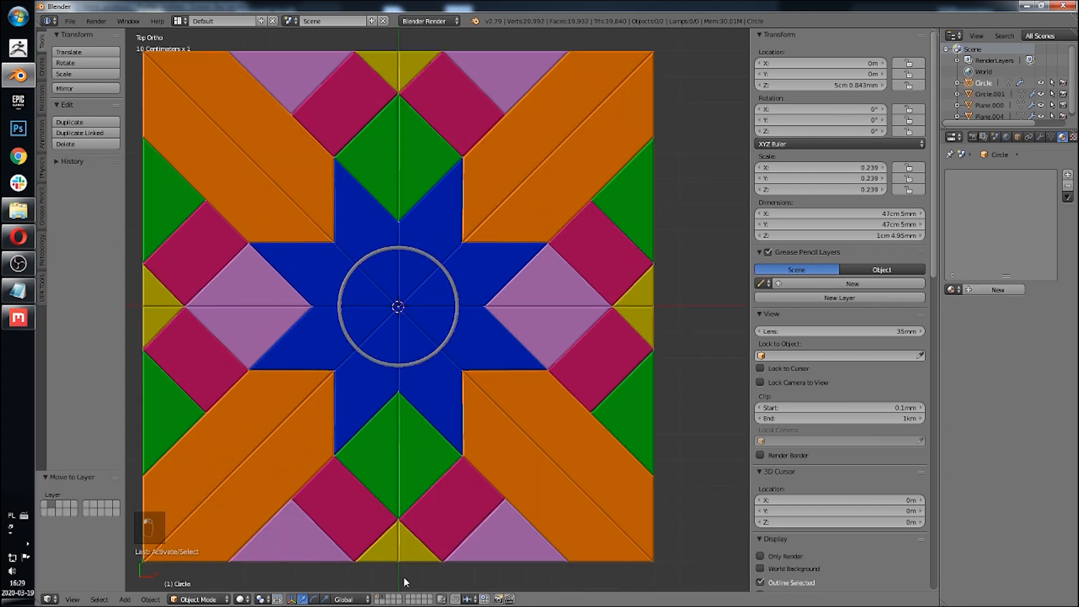
scroll(573, 254, "down", 4)
right_click(544, 316)
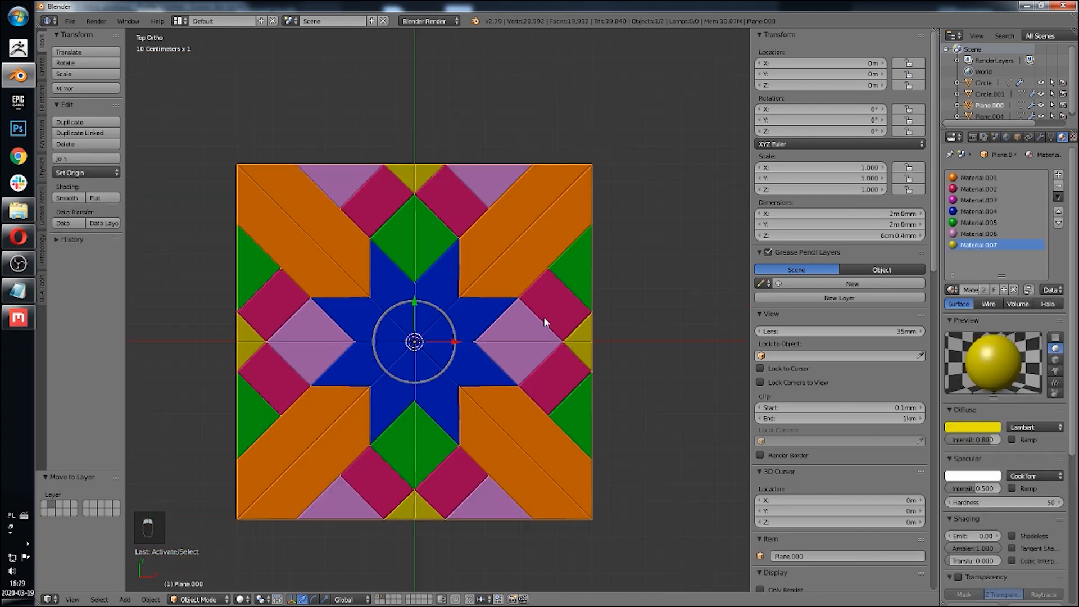
left_click(1042, 138)
left_click(977, 208)
left_click(976, 208)
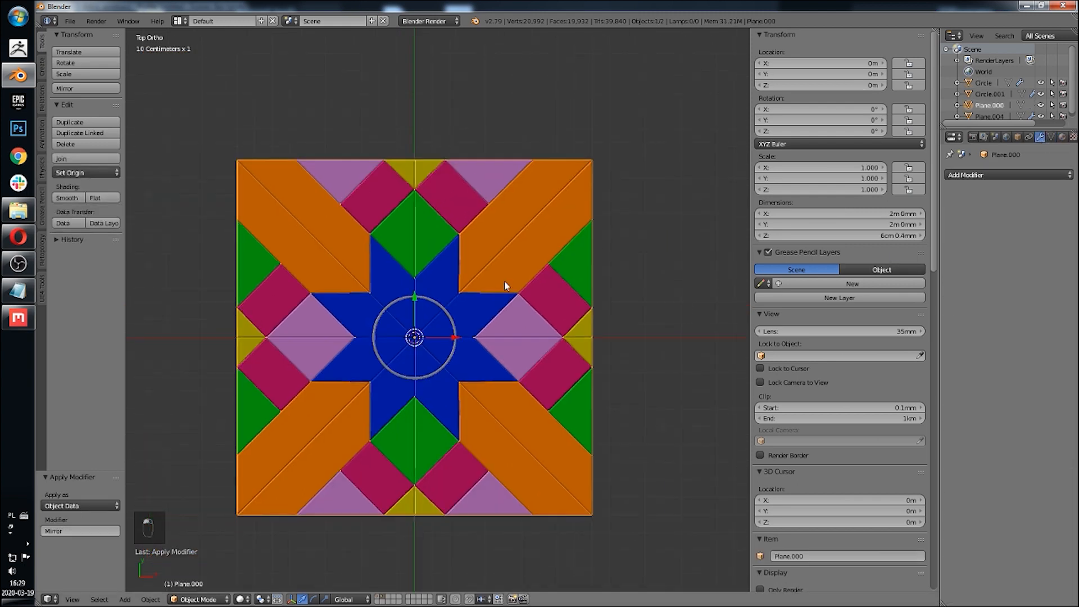
Step: Select the central ring and apply its Subdivision Surface modifier
middle_click_drag(504, 281, 519, 234, "shift")
scroll(487, 354, "up", 4)
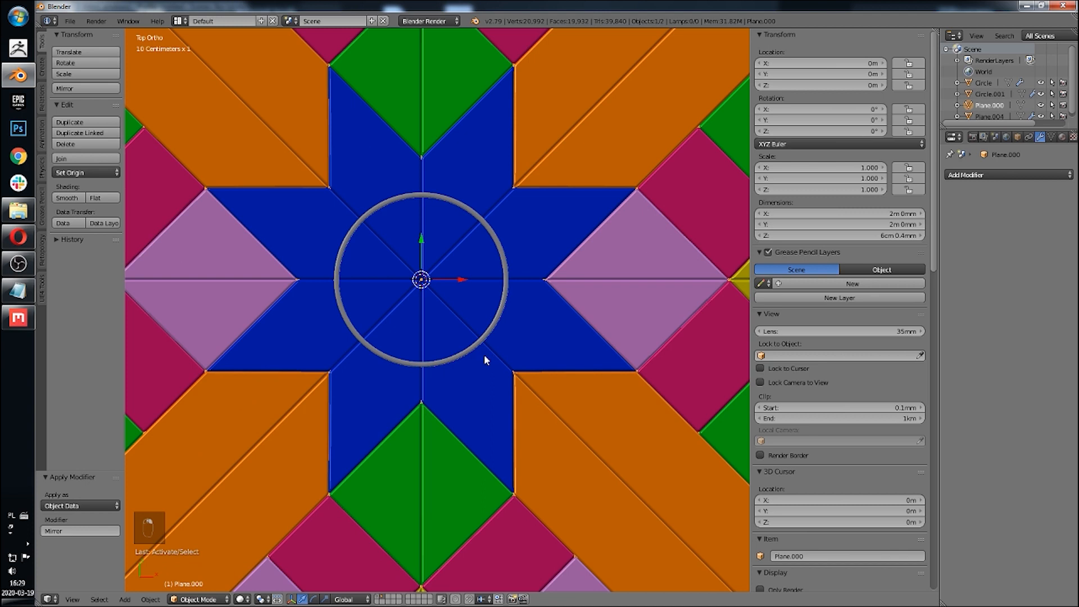
scroll(420, 419, "down", 4)
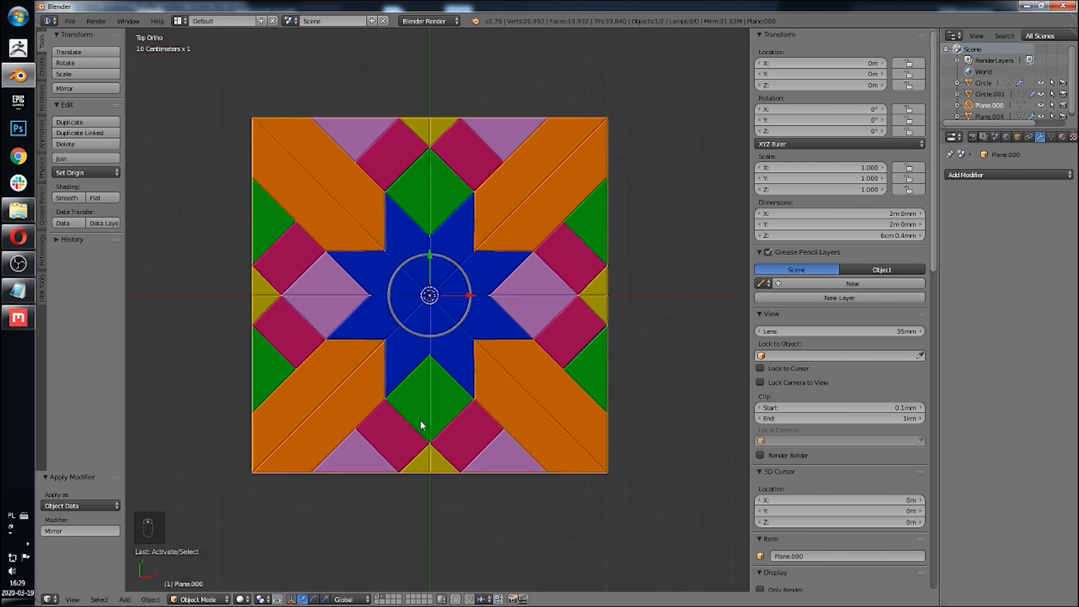
middle_click_drag(450, 330, 453, 372, "shift")
scroll(454, 372, "up", 4)
right_click(500, 322)
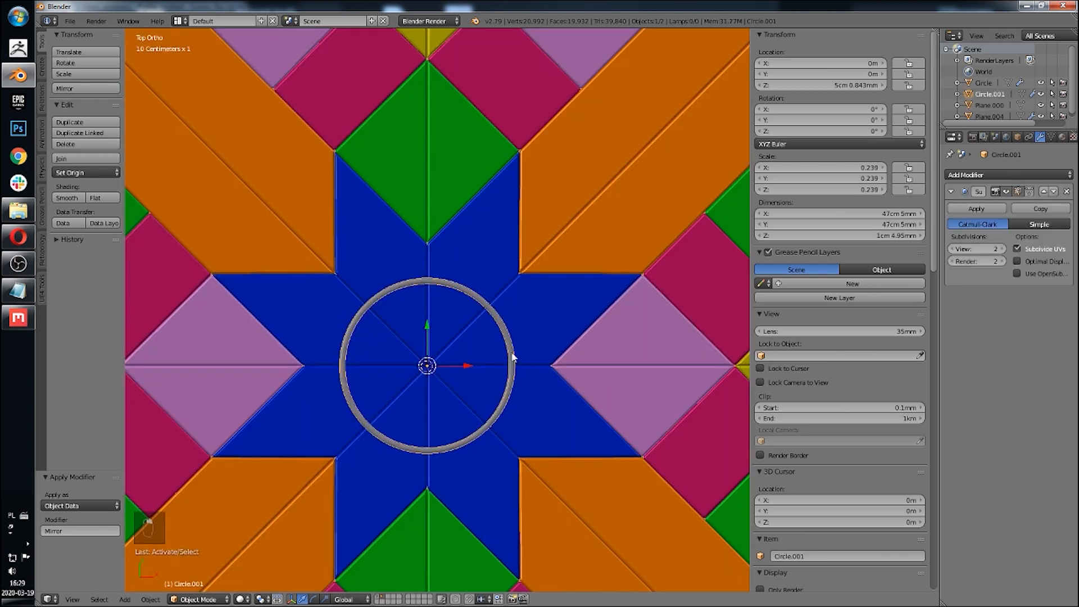
scroll(505, 335, "down", 4)
mouse_move(506, 335)
middle_mouse_down()
mouse_move(529, 386)
mouse_move(504, 316)
middle_mouse_up()
scroll(529, 386, "up", 4)
left_click(998, 210)
Step: Join the ring and the tile into one object, then deselect everything
right_click(523, 379)
scroll(504, 316, "down", 3)
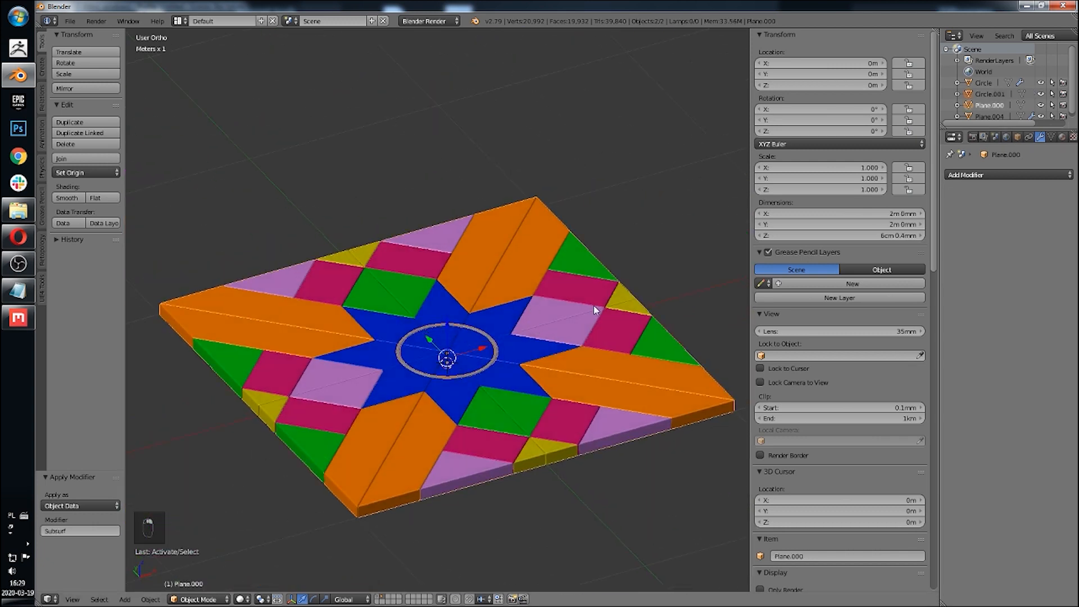
key("ctrl+j")
key("a")
middle_click_drag(593, 305, 518, 366)
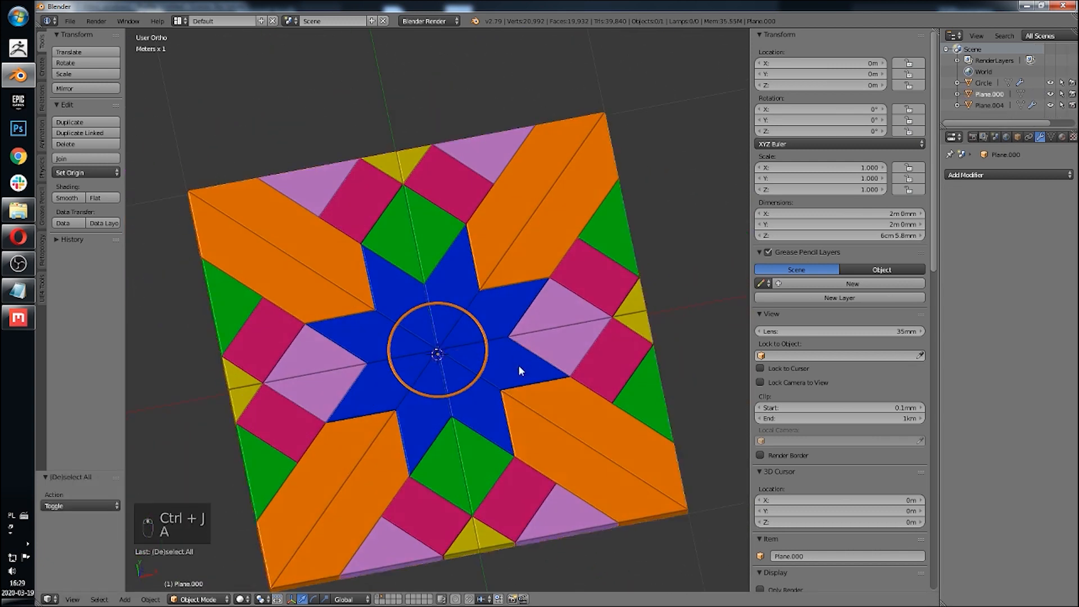
Step: Add an eighth material slot with a new material and set its diffuse colour to light green
scroll(518, 365, "up", 4)
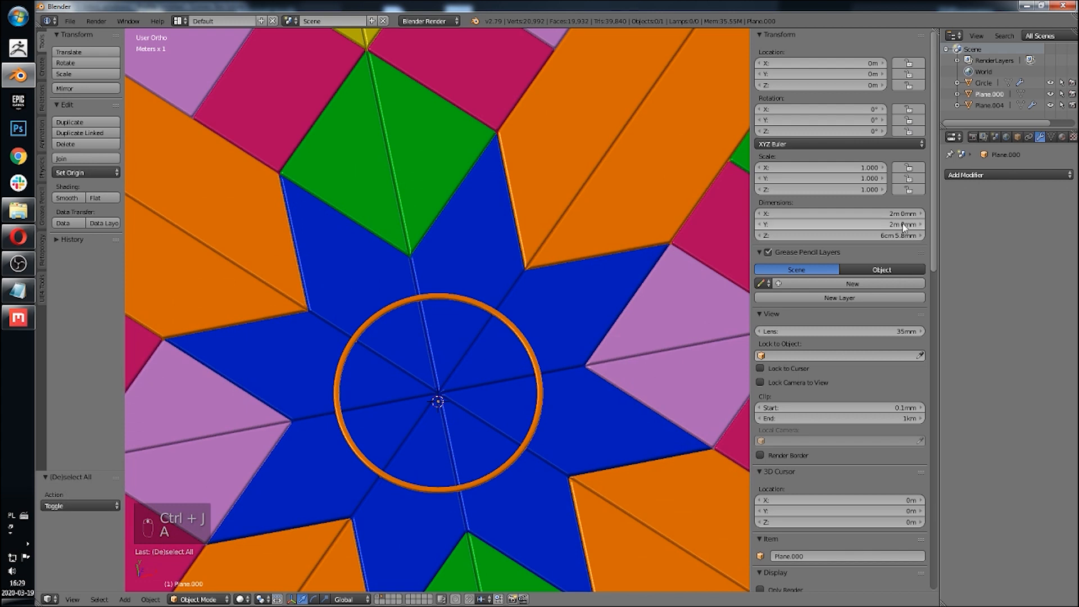
left_click(1061, 137)
left_click(1058, 177)
left_click(951, 290)
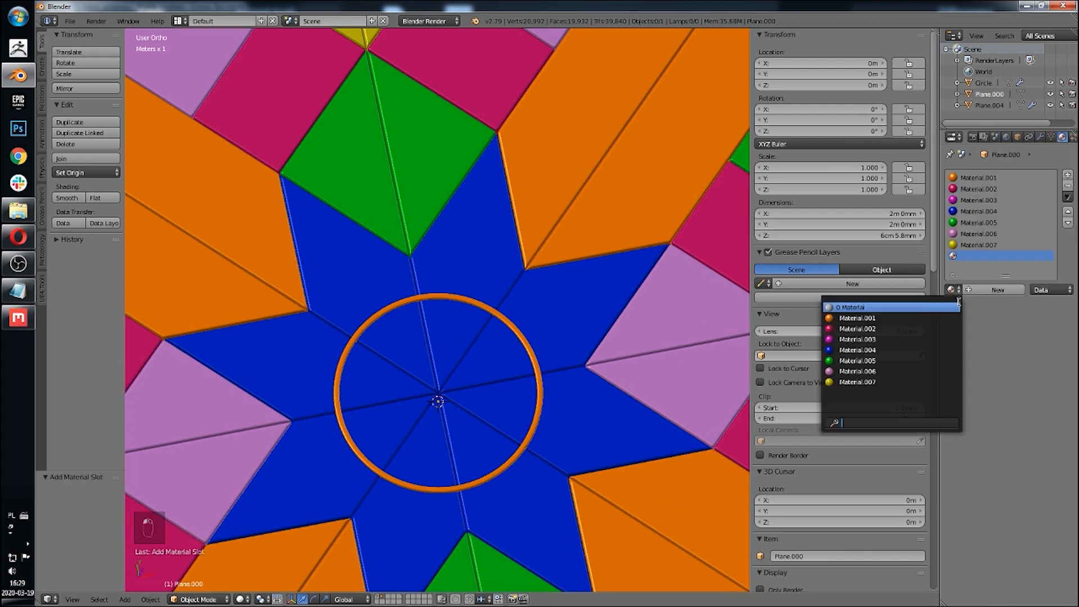
left_click(999, 290)
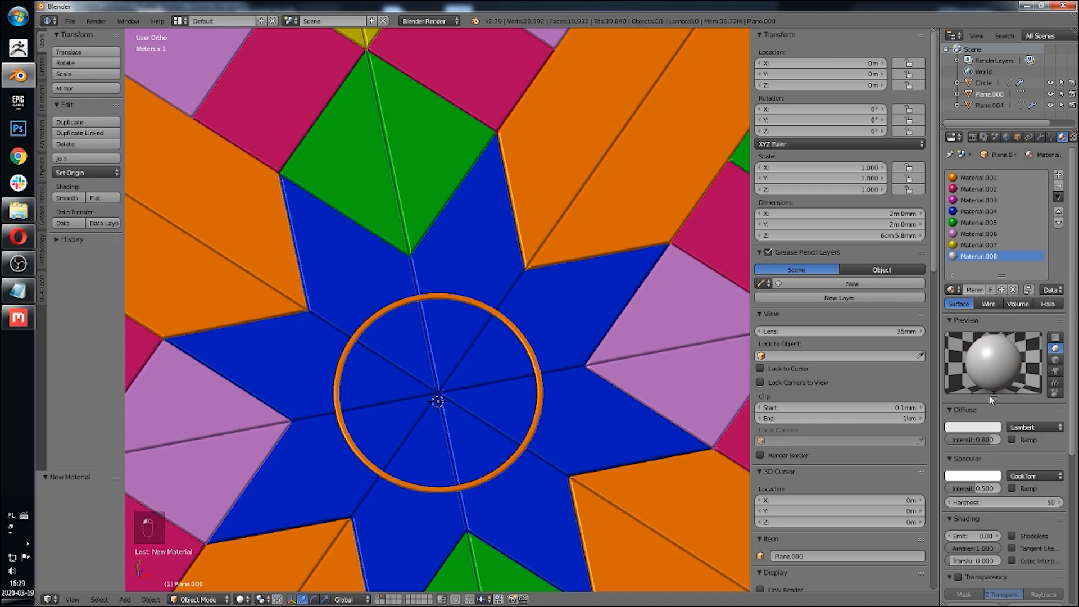
left_click(981, 430)
left_click(931, 318)
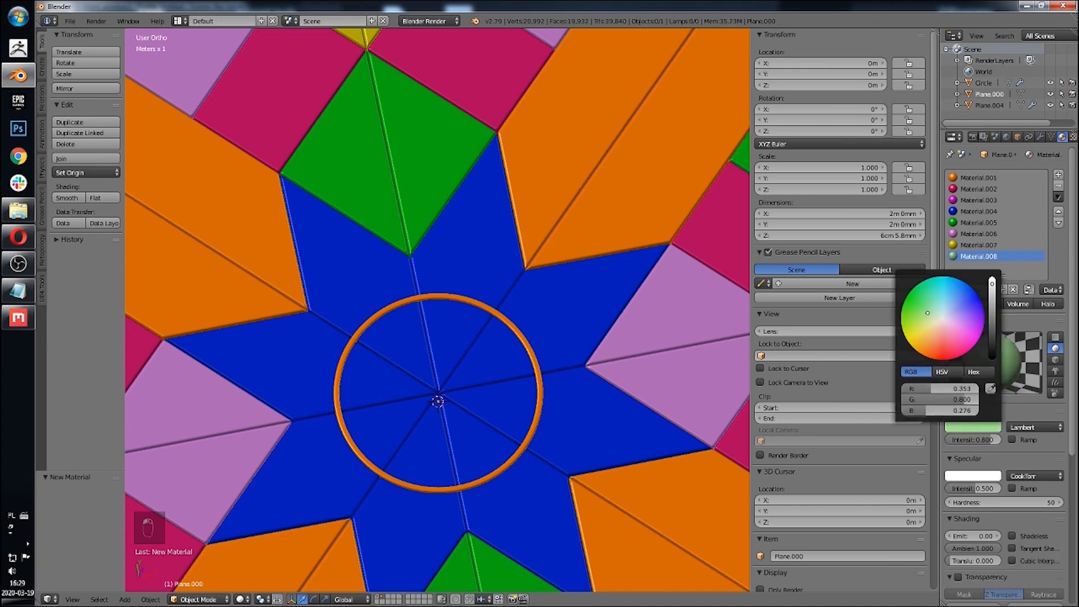
Step: In edit mode, select the ring's geometry, assign the light green material to it, deselect all and leave edit mode
key("Tab")
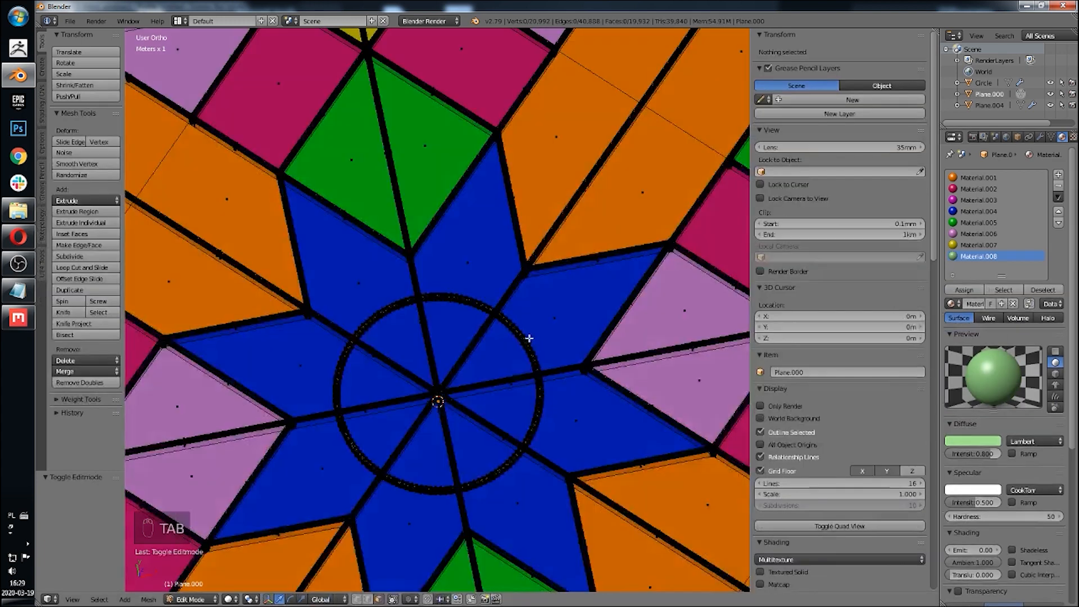
right_click(520, 336)
scroll(521, 336, "up", 8)
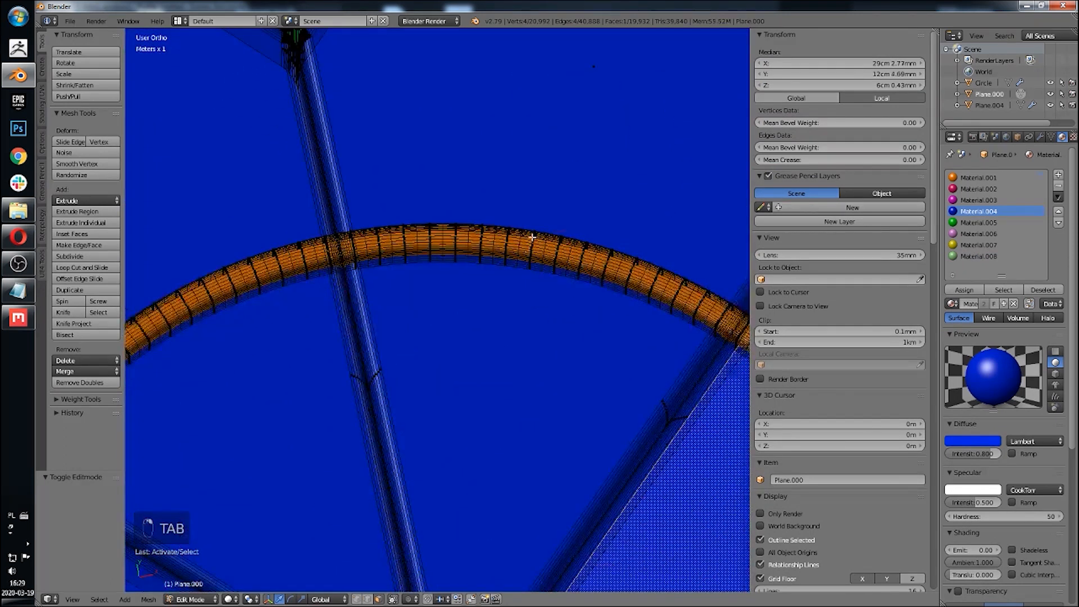
right_click(532, 238)
key("l")
left_click(979, 255)
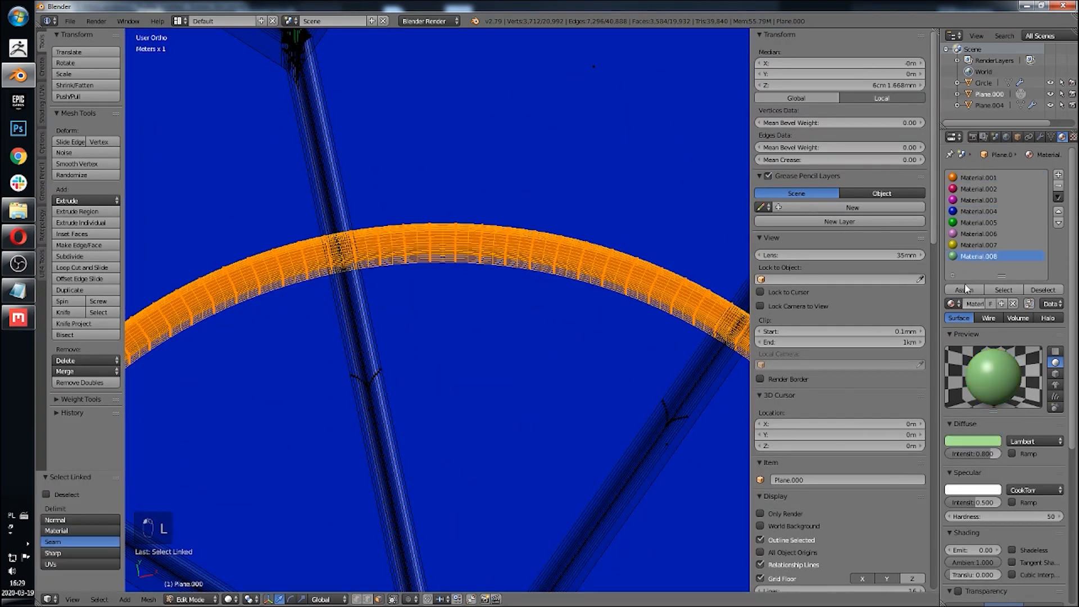
left_click(964, 289)
scroll(502, 369, "down", 3)
scroll(502, 369, "down", 3)
key("z")
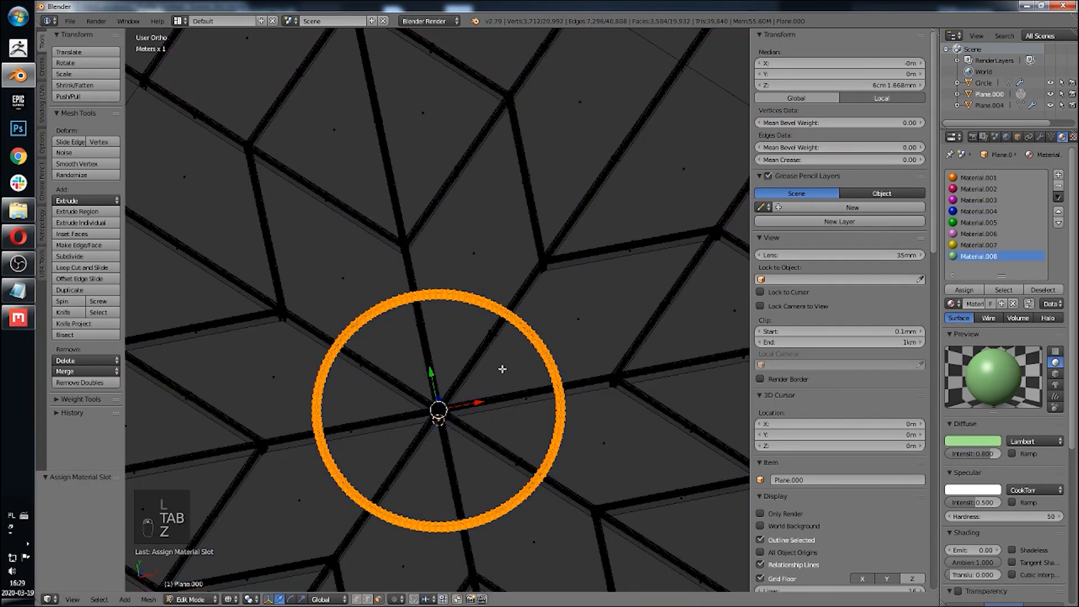
key("z")
key("a")
scroll(502, 369, "down", 4)
key("Tab")
Step: Inspect the finished coloured tile from the top view and from orbiting angles
middle_click_drag(527, 318, 518, 340)
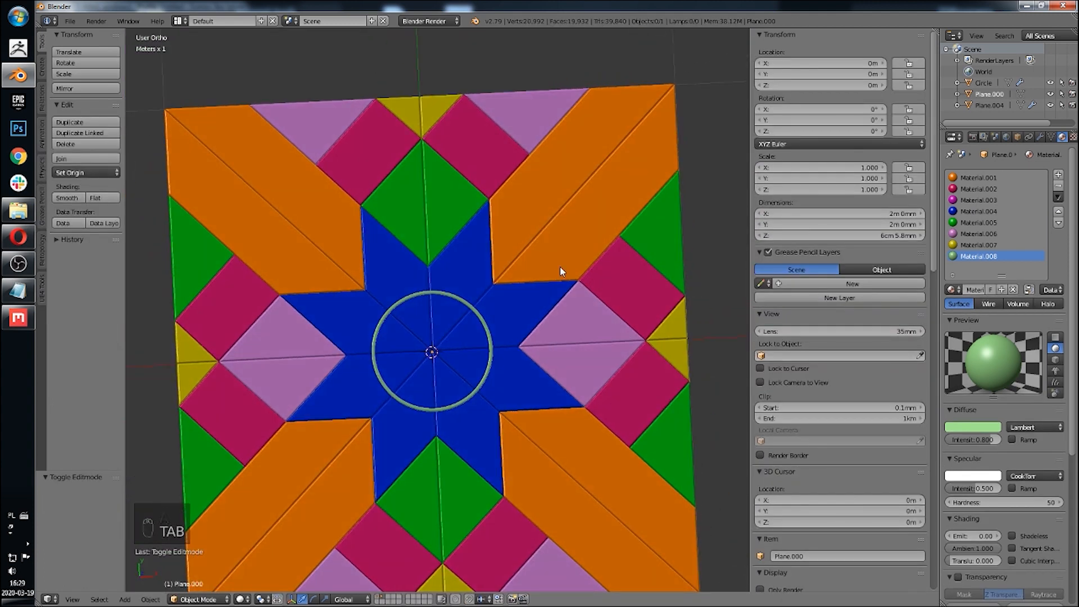
scroll(500, 264, "down", 4)
middle_click_drag(500, 265, 526, 264)
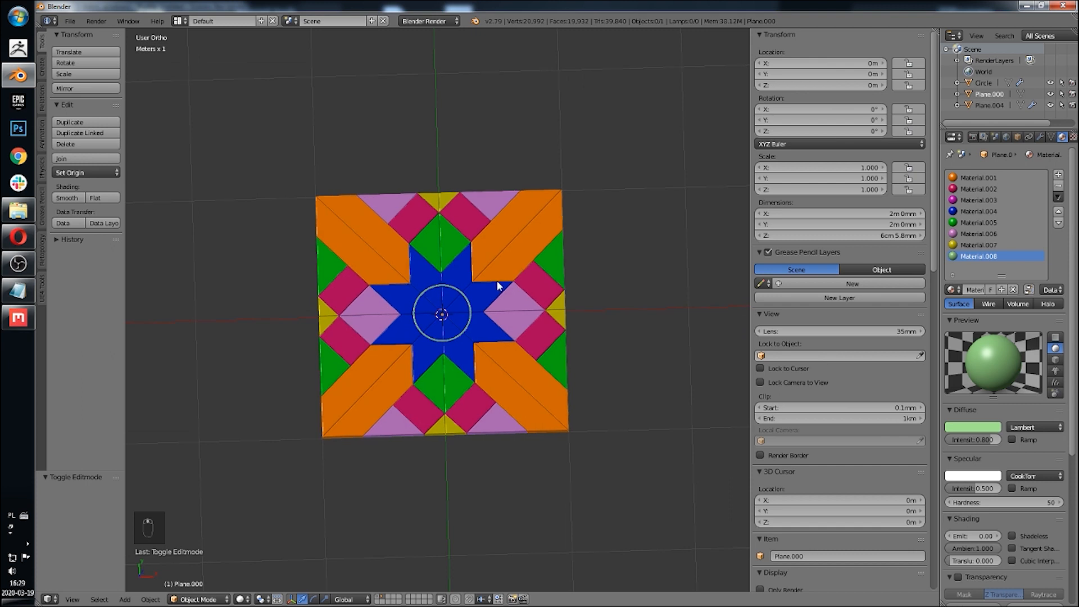
scroll(465, 315, "up", 3)
left_click(62, 599)
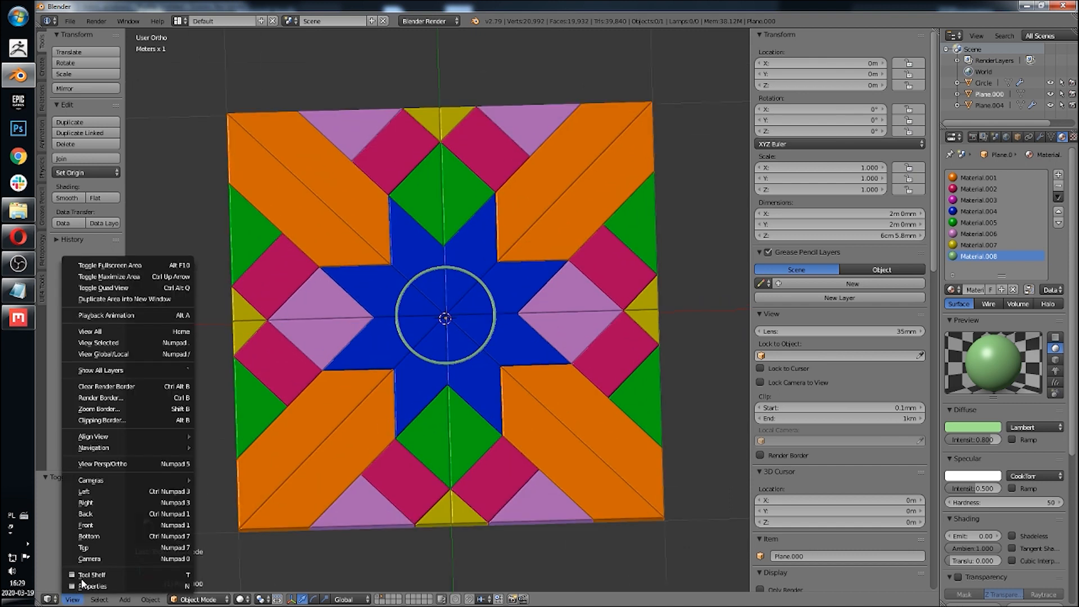
left_click(100, 549)
middle_click_drag(363, 292, 349, 324, "shift")
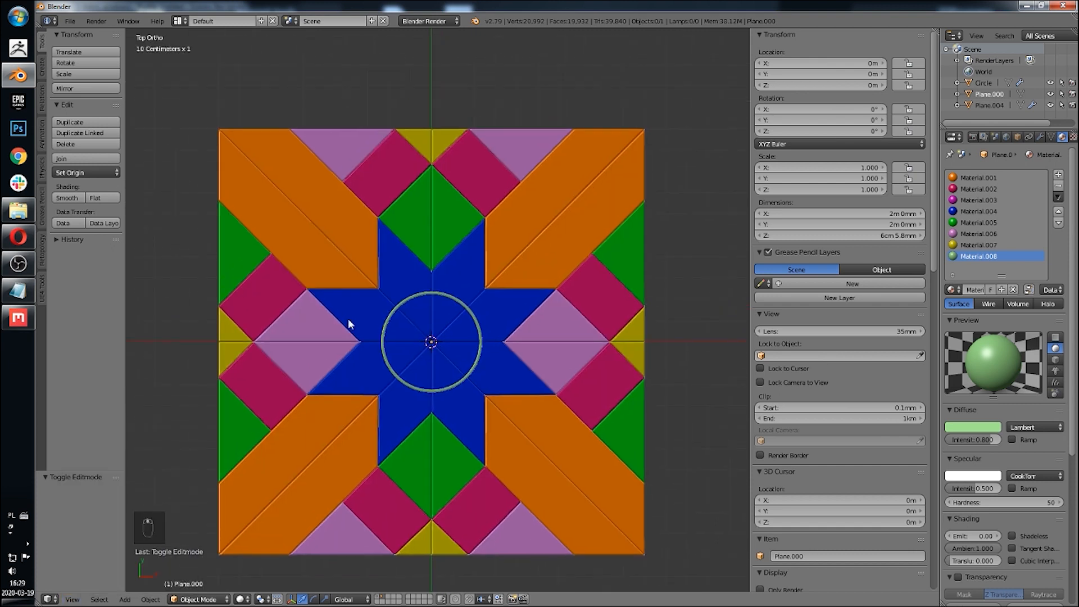
scroll(382, 308, "down", 1)
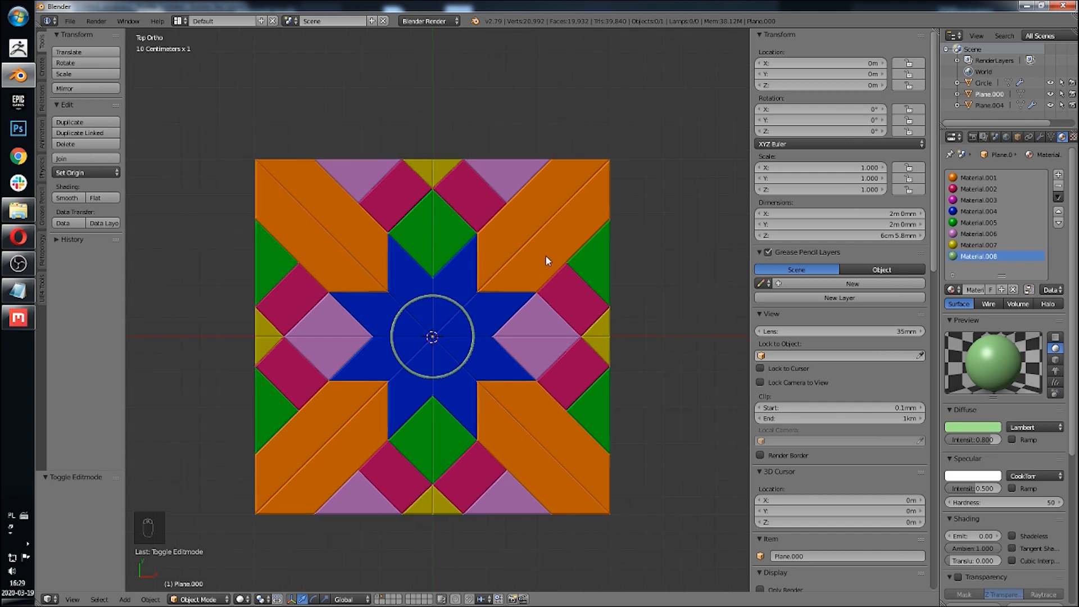
middle_click_drag(507, 114, 612, 186)
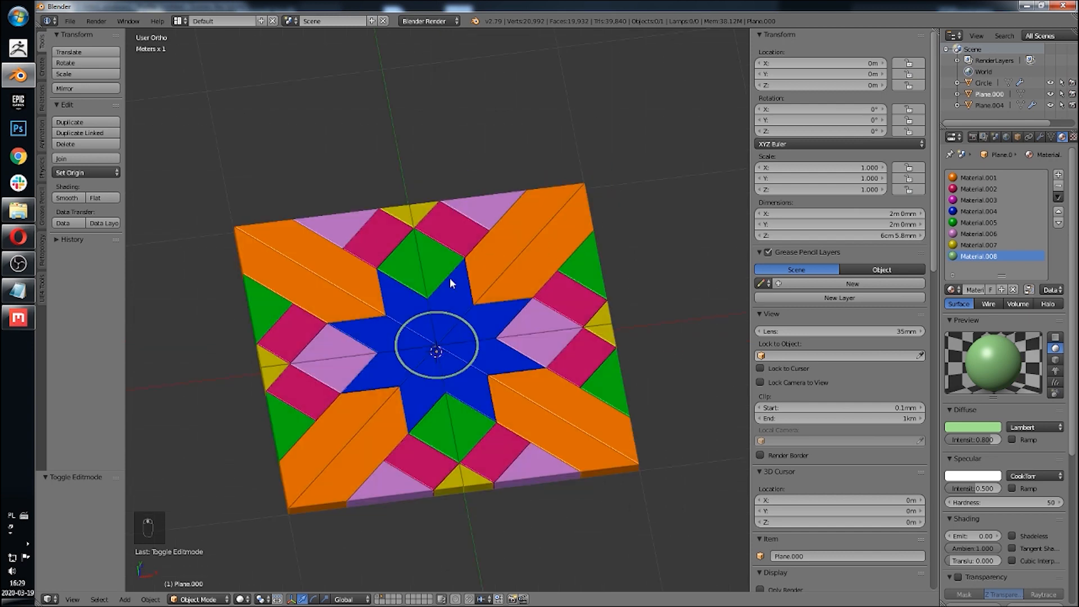
middle_click_drag(450, 220, 457, 215)
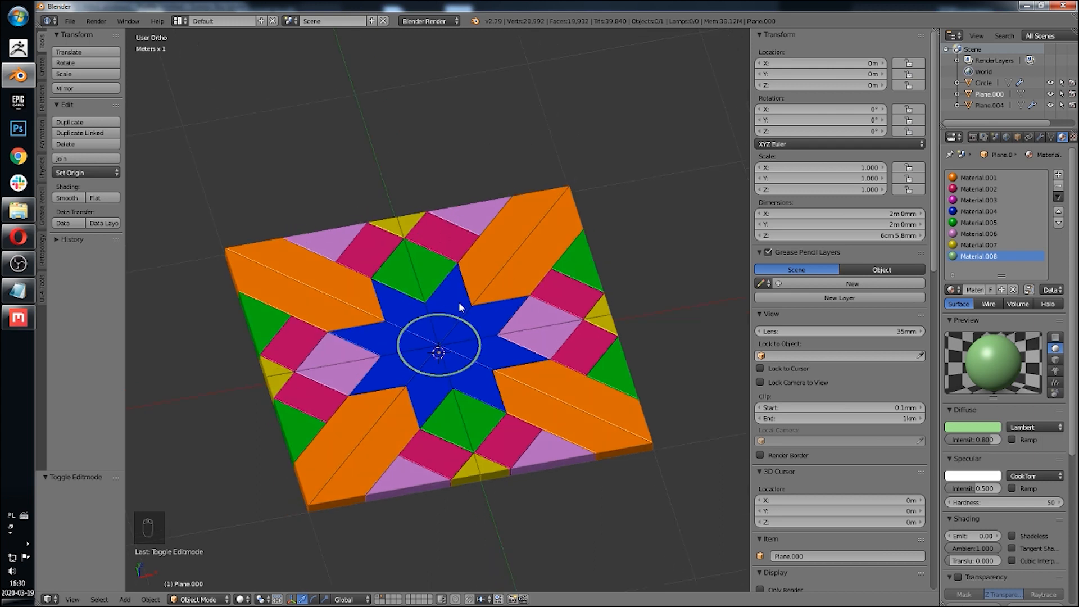
middle_click_drag(458, 301, 437, 334)
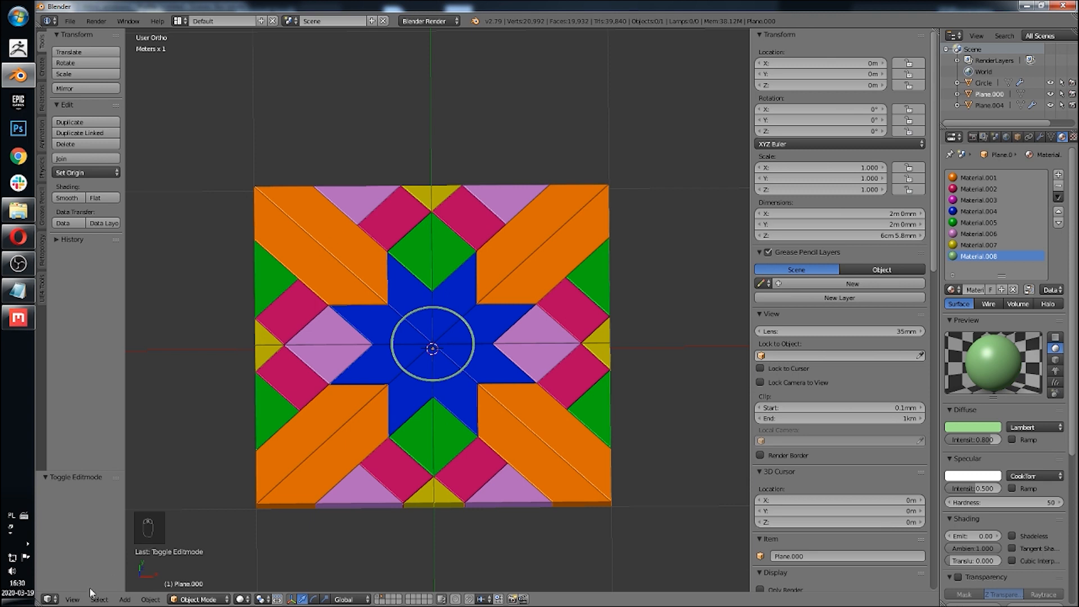
Step: Switch to the top orthographic view and select the tile, briefly grabbing it to check the reference beneath
left_click(73, 599)
left_click(84, 555)
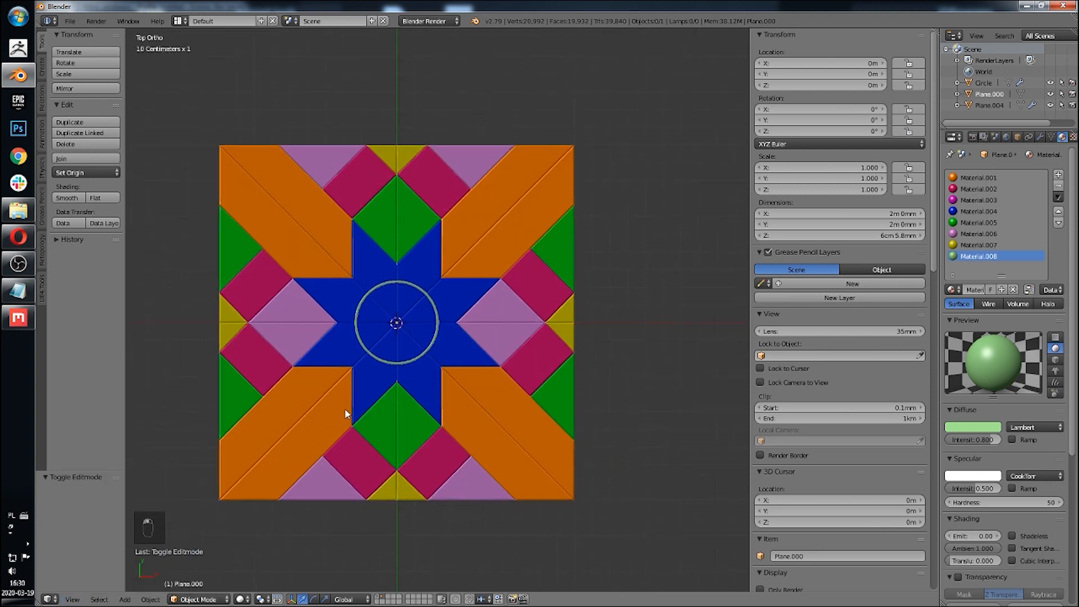
right_click(448, 346)
key("g")
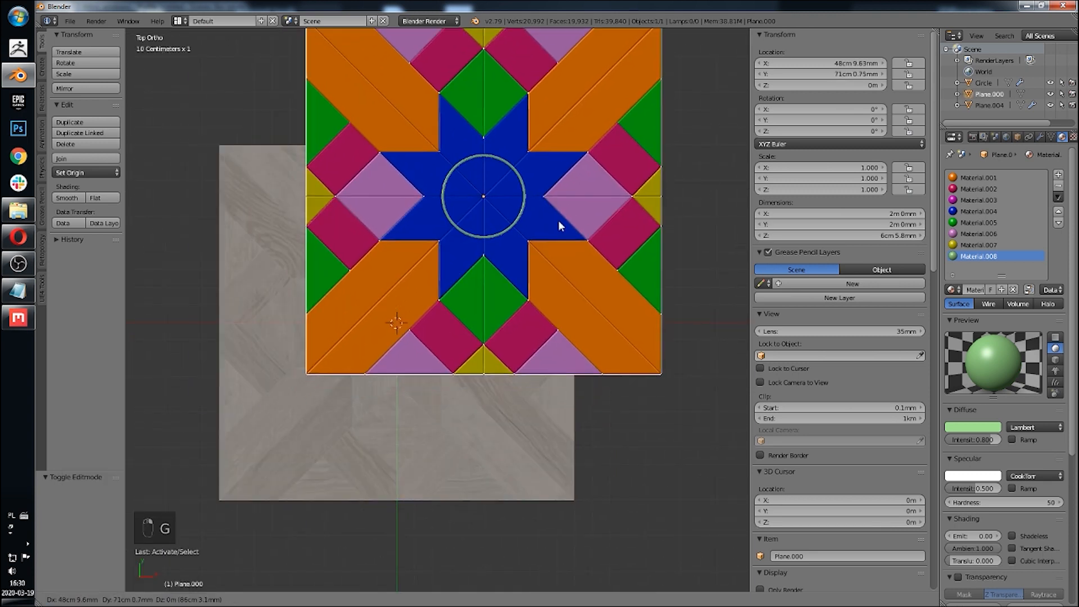
right_click(556, 222)
Step: Add a 1 m plane mesh at the origin underneath the tile
scroll(870, 389, "down", 20)
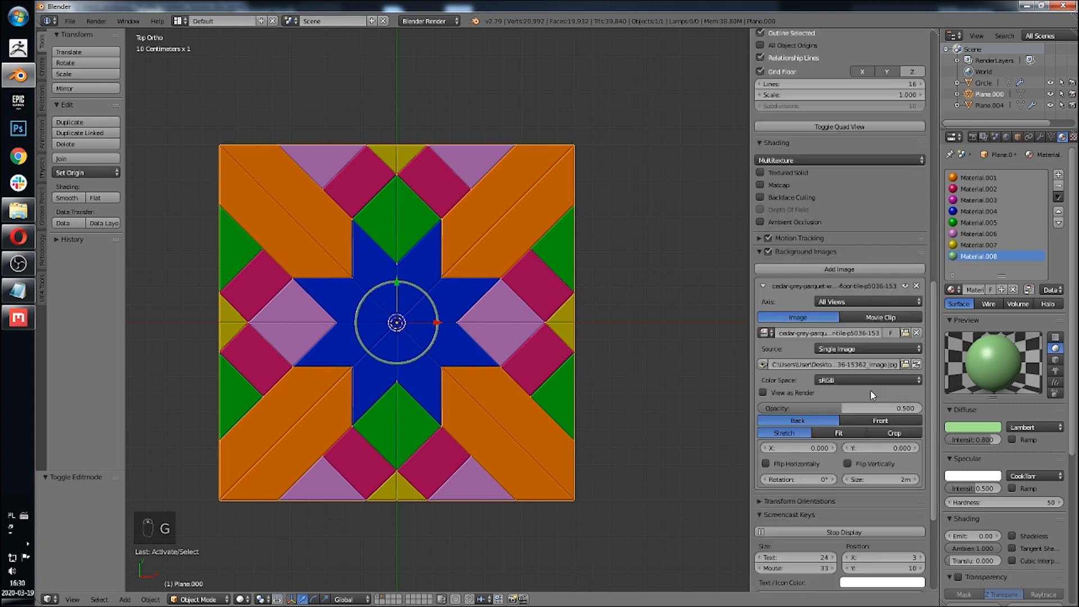
scroll(870, 390, "down", 1)
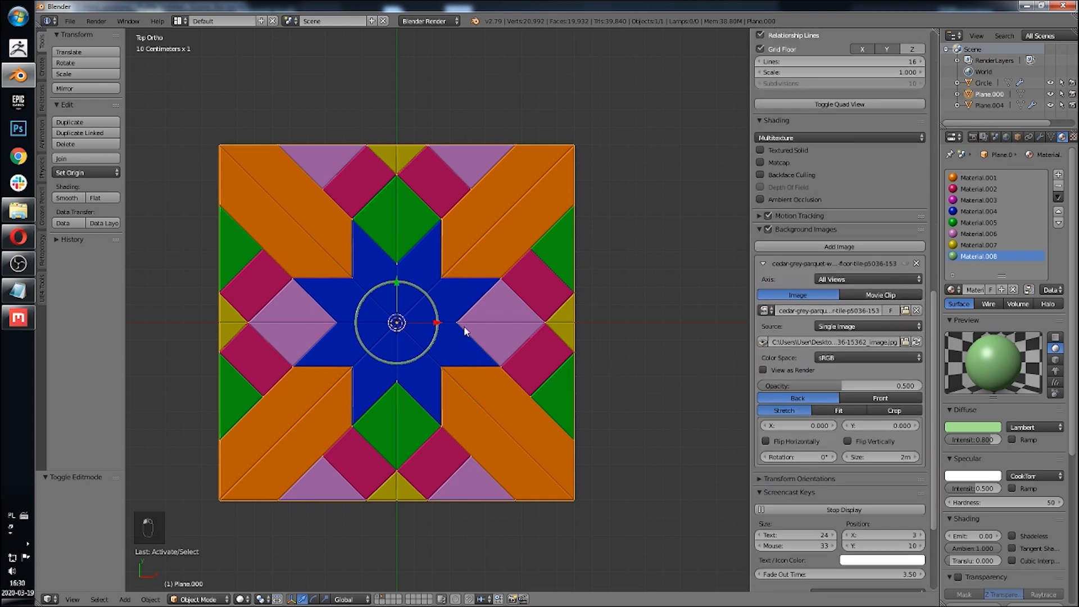
middle_click_drag(464, 332, 473, 367, "shift")
key("shift+a")
mouse_move(478, 256)
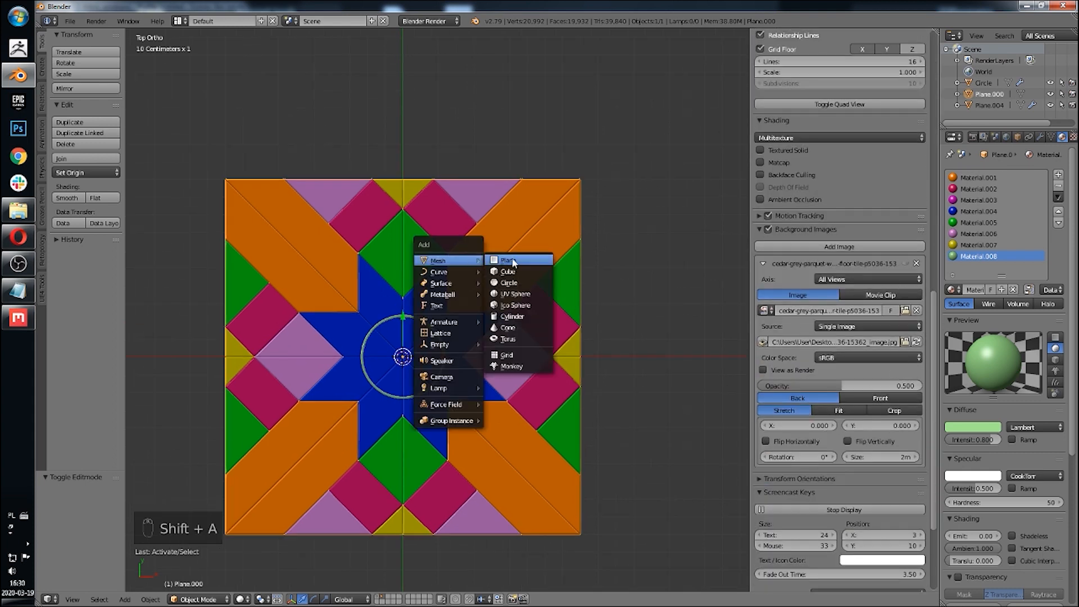
left_click(527, 258)
Step: Orbit and zoom around the tile to inspect the new plane
scroll(531, 342, "down", 5)
middle_click_drag(531, 344, 535, 263)
scroll(524, 287, "up", 8)
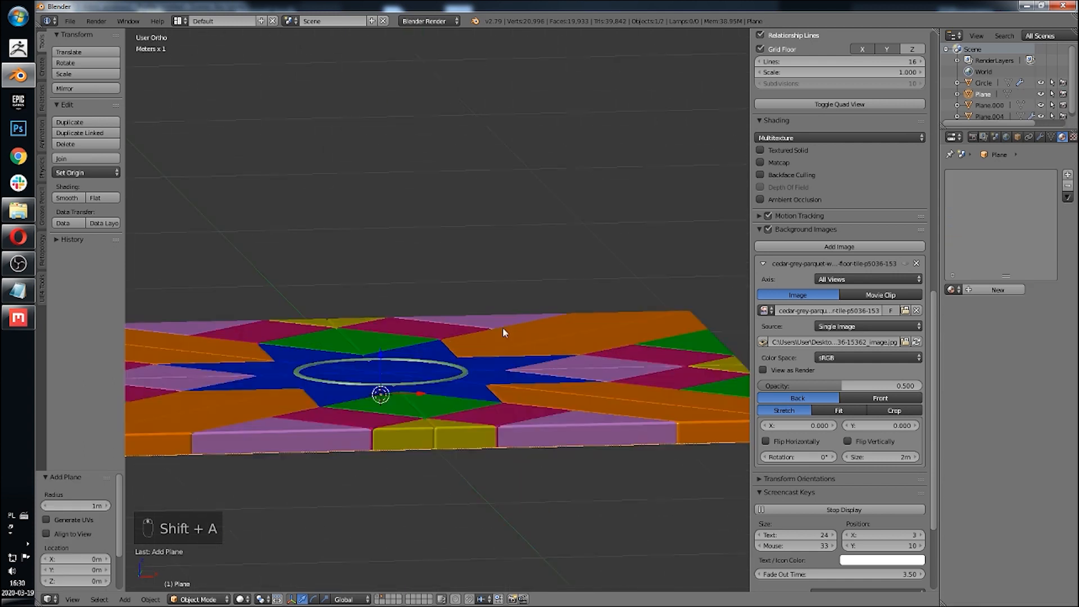
middle_click_drag(419, 376, 422, 358)
scroll(431, 342, "up", 4)
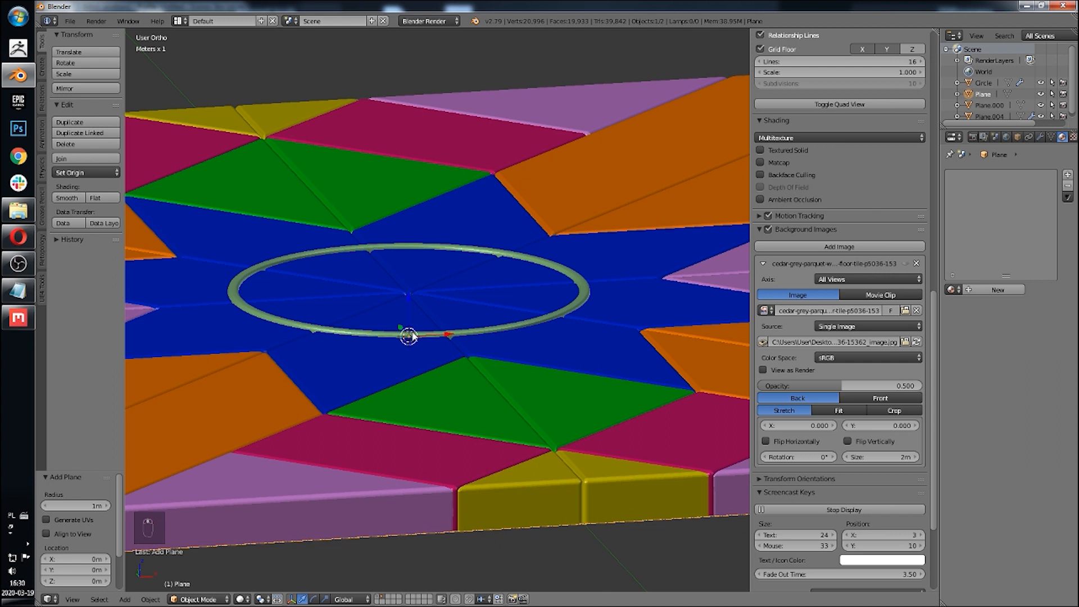
scroll(413, 336, "down", 4)
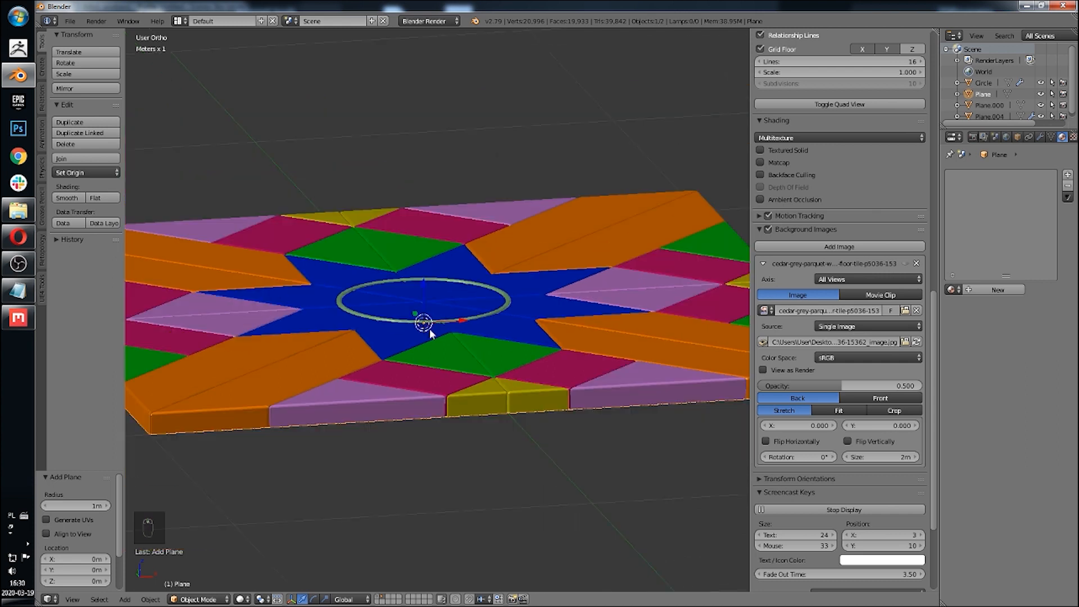
Step: Select the new plane, enter edit mode, select all its faces and UV-unwrap it with the Angle Based method
right_click(601, 282)
scroll(564, 316, "down", 5)
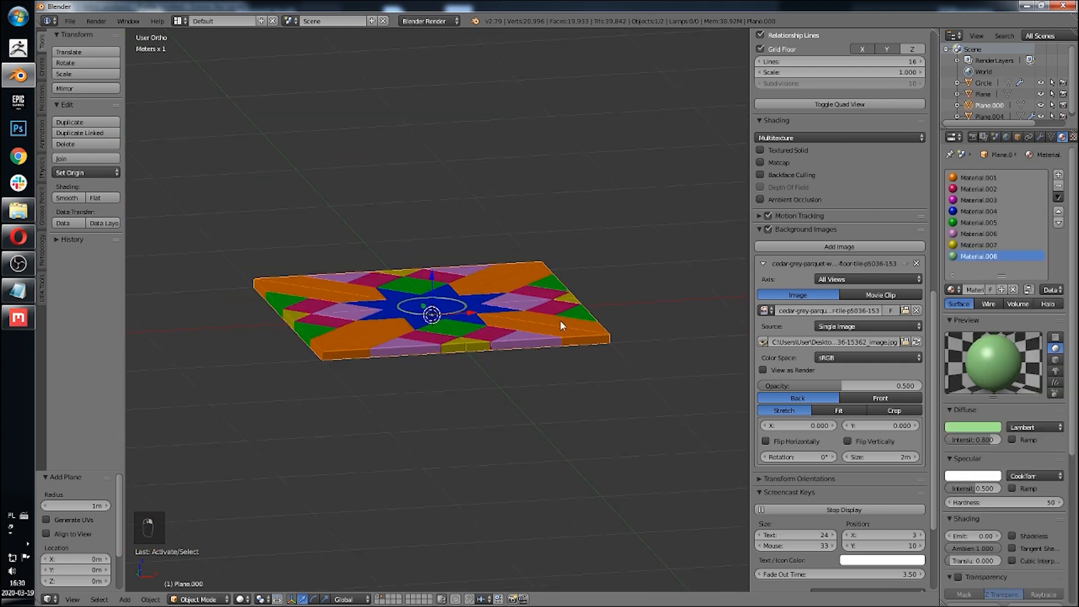
middle_click_drag(560, 319, 519, 317)
right_click(508, 309)
key("g")
right_click(505, 407)
key("Tab")
key("a")
key("a")
key("a")
key("a")
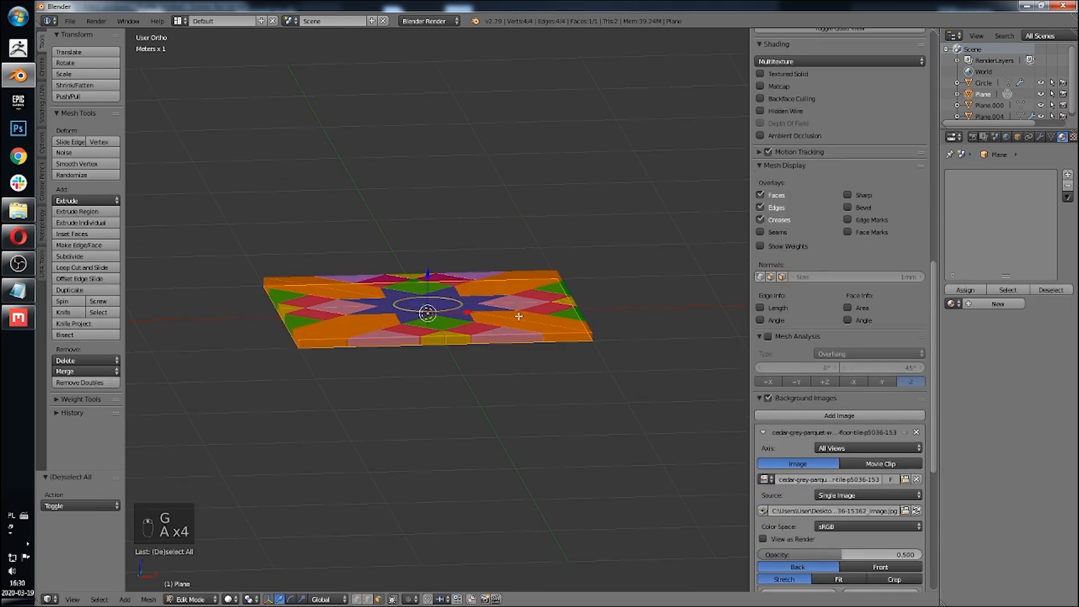
key("u")
left_click(518, 316)
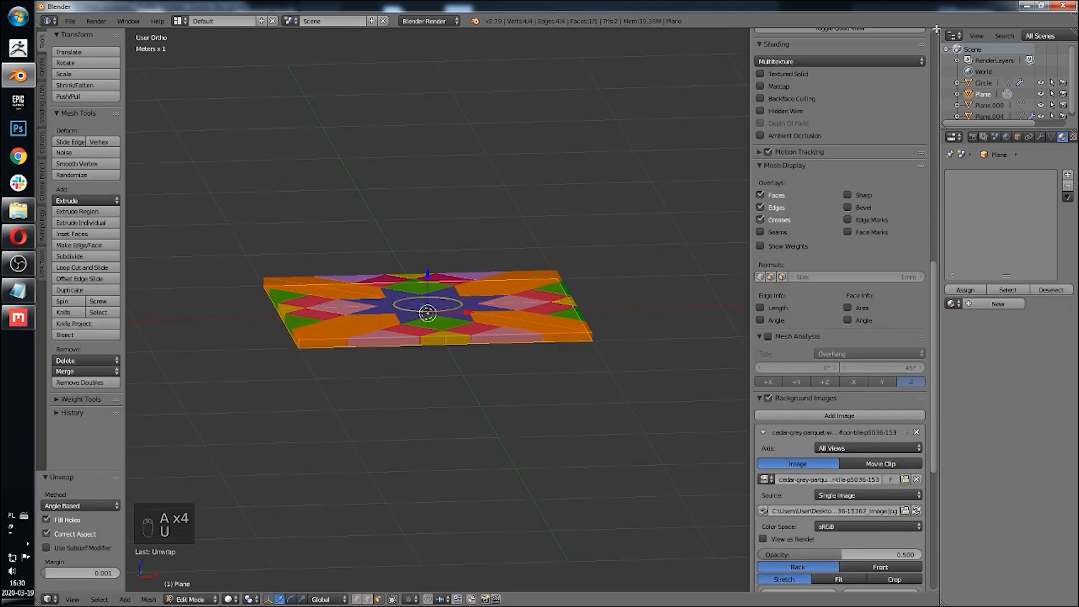
Step: Split the viewport and turn the new area into a UV/Image Editor, hiding its sidebar
left_click_drag(936, 29, 474, 506)
left_click(504, 599)
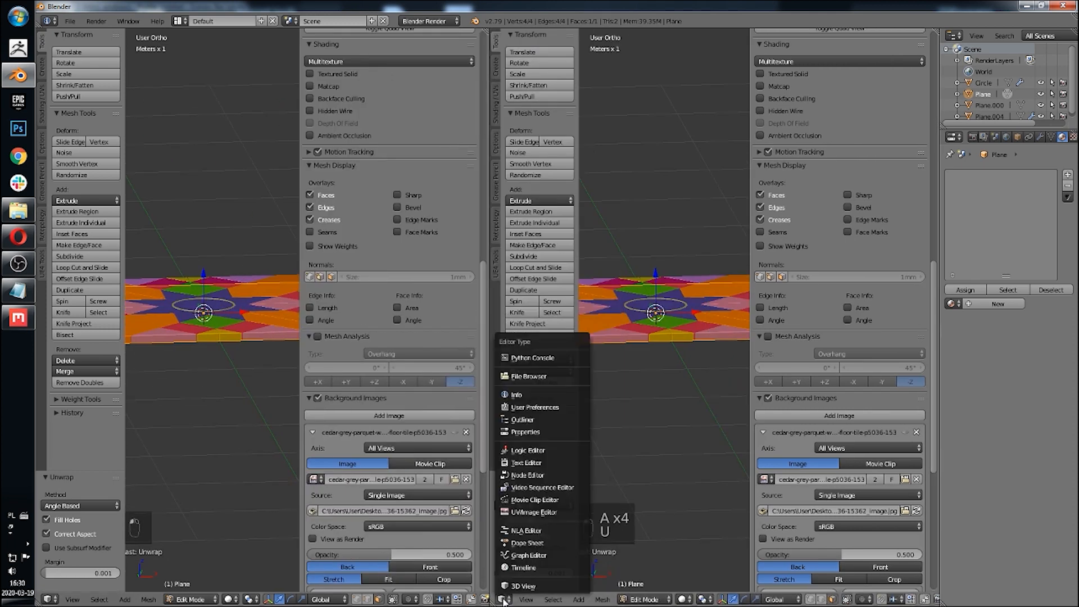
left_click(562, 511)
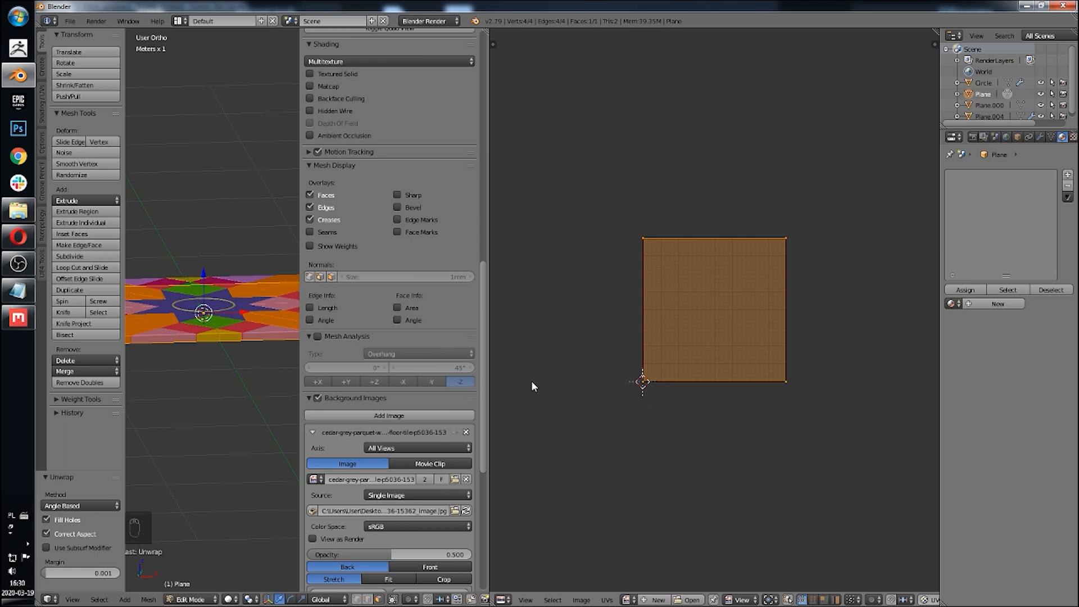
key("n")
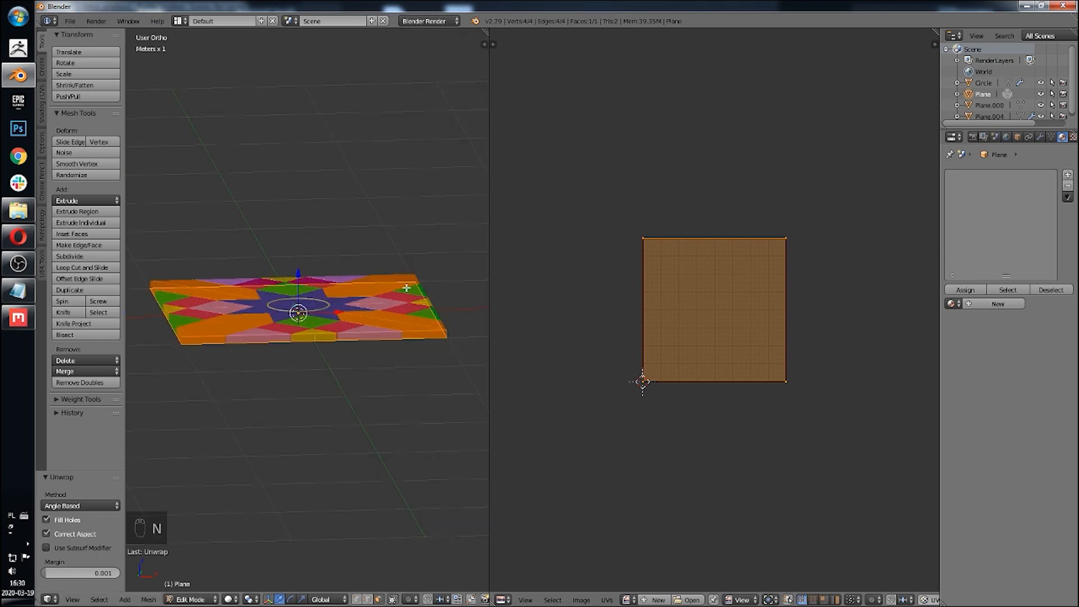
scroll(406, 288, "up", 2)
Step: Leave edit mode, select the tile and widen the 3D viewport area
key("Tab")
right_click(397, 248)
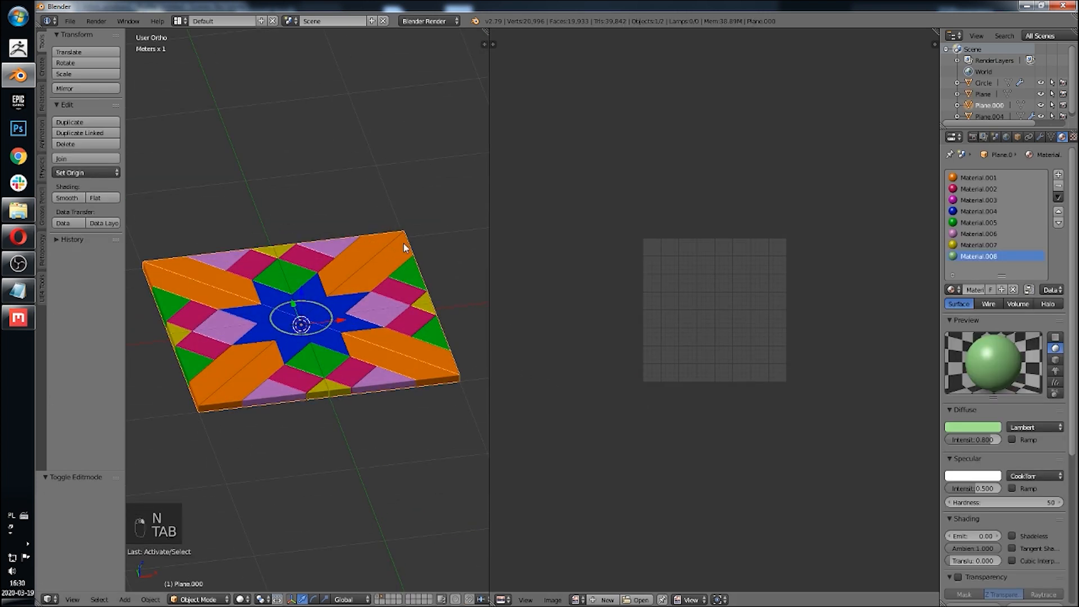
key("g")
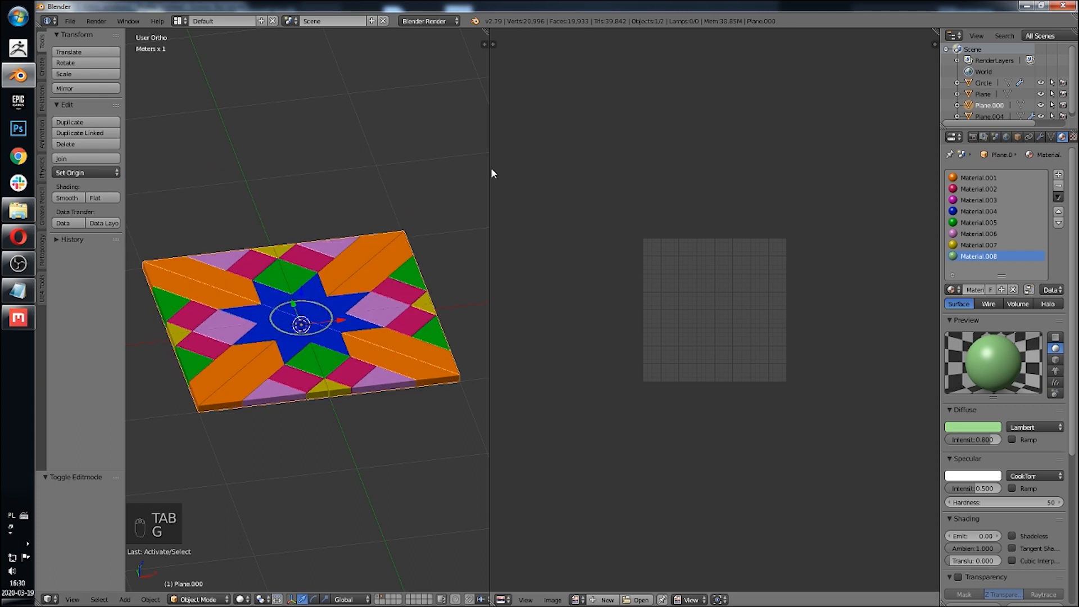
left_click_drag(490, 168, 644, 186)
Step: Open the viewport sidebar and rename the tile object HP
key("n")
scroll(559, 397, "down", 2)
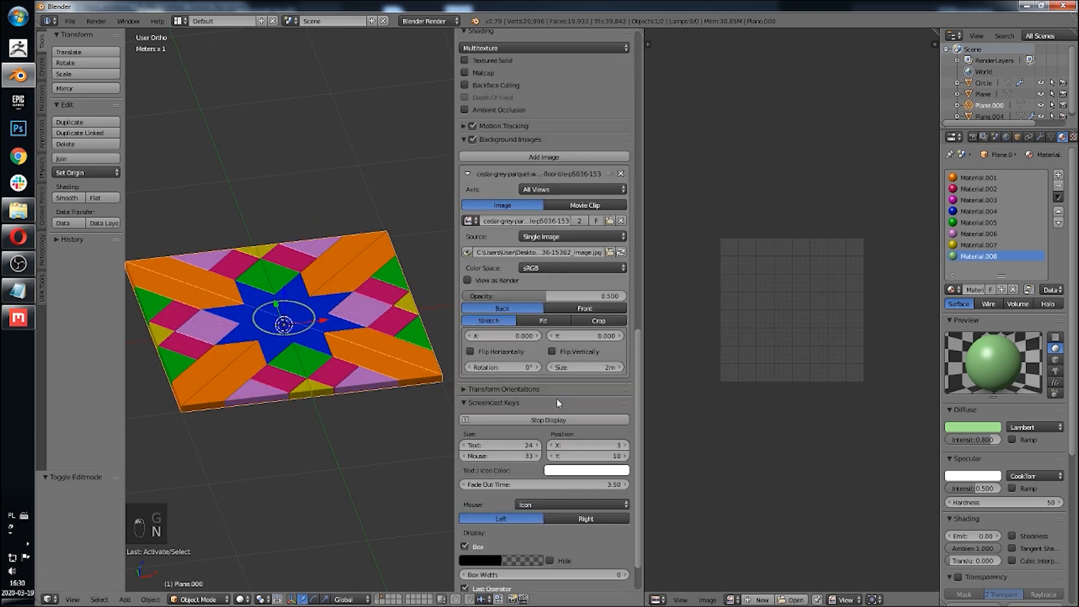
scroll(579, 382, "up", 10)
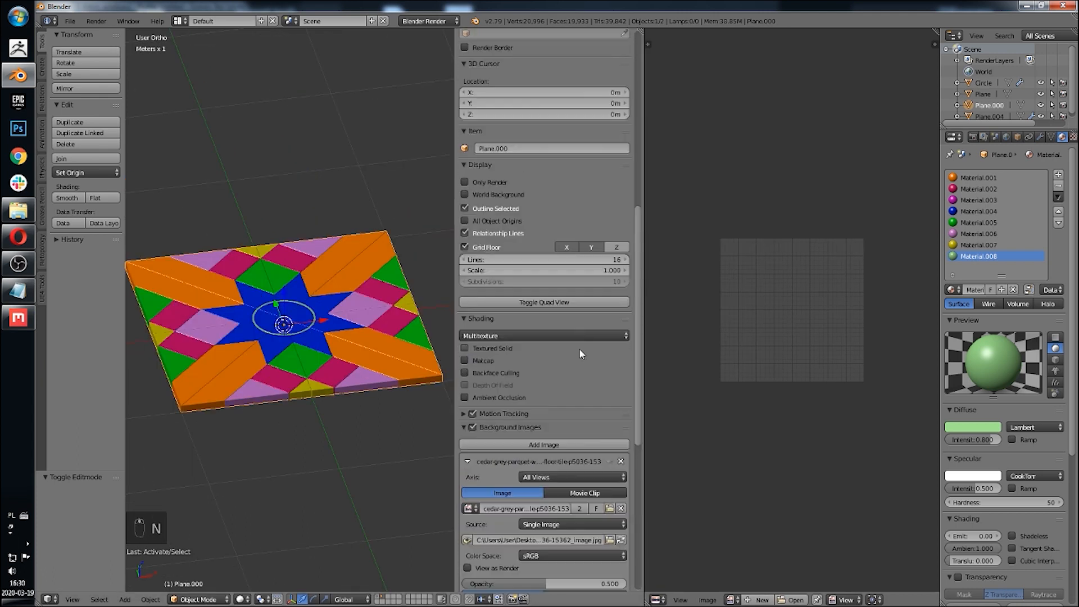
key("g")
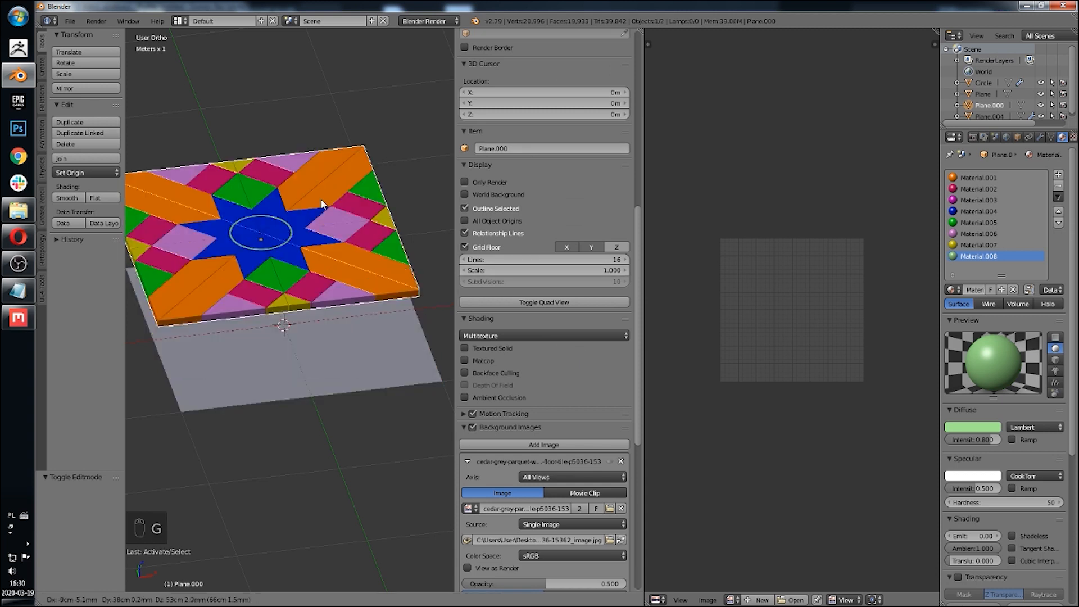
right_click(313, 187)
left_click(520, 145)
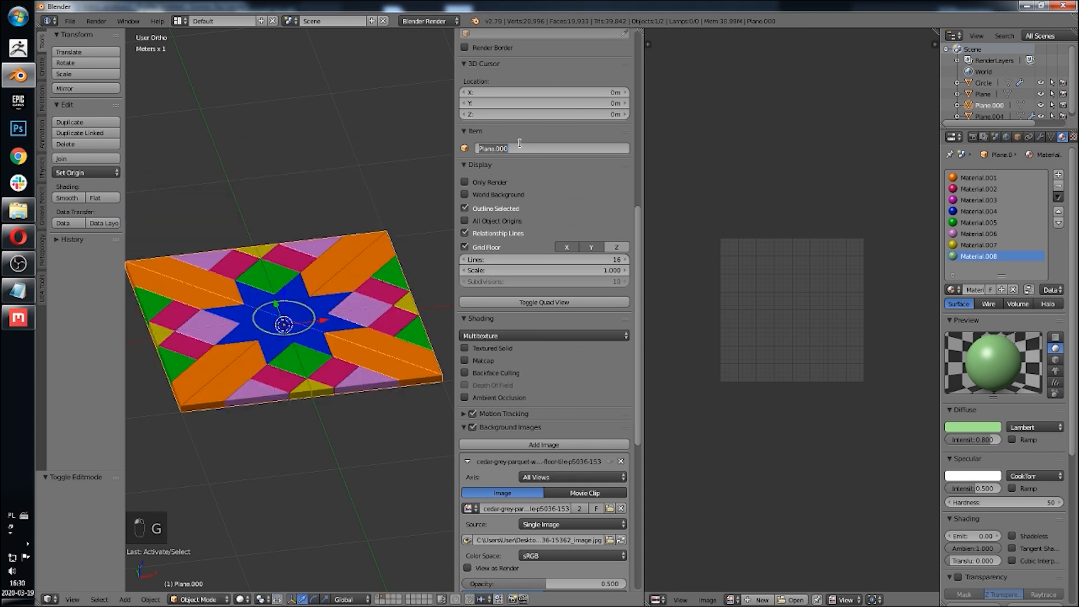
type("HP")
key("Return")
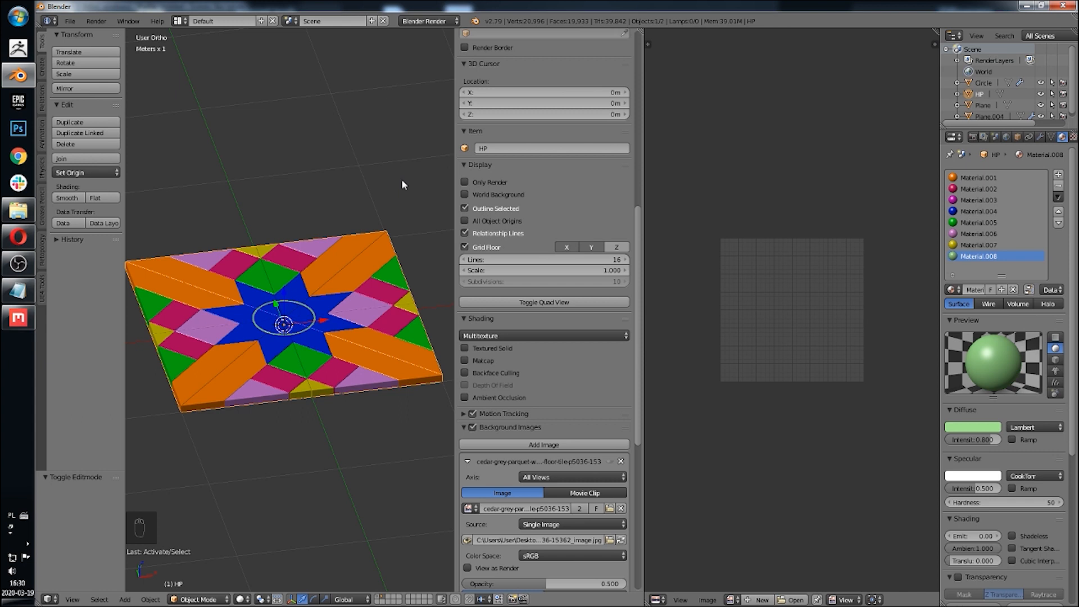
Step: Select the plane beneath the tile and rename it LP
right_click(353, 369)
key("g")
right_click(377, 214)
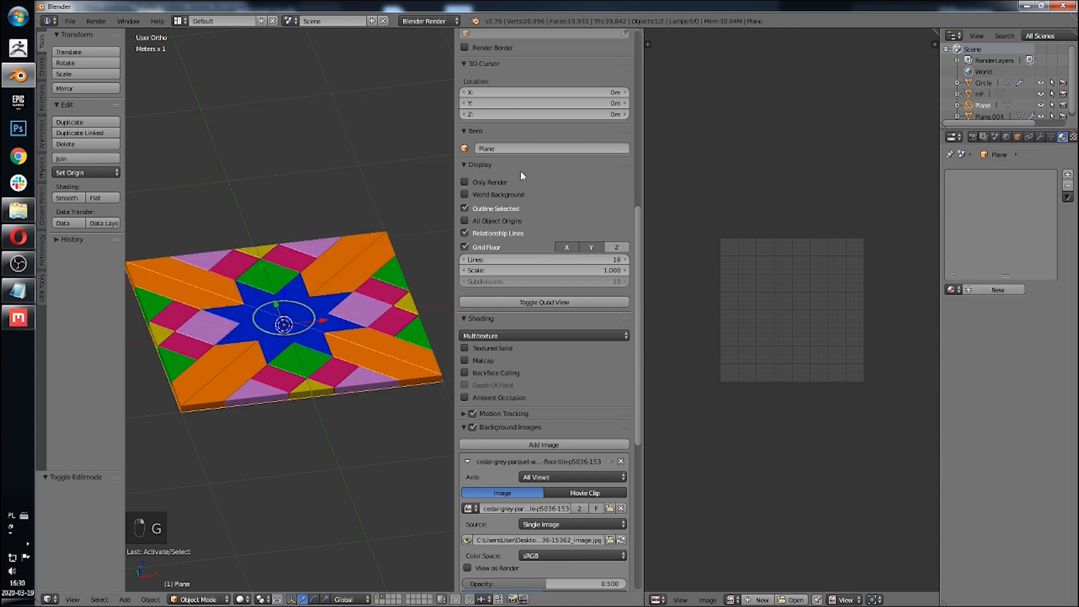
left_click(533, 148)
key("Return")
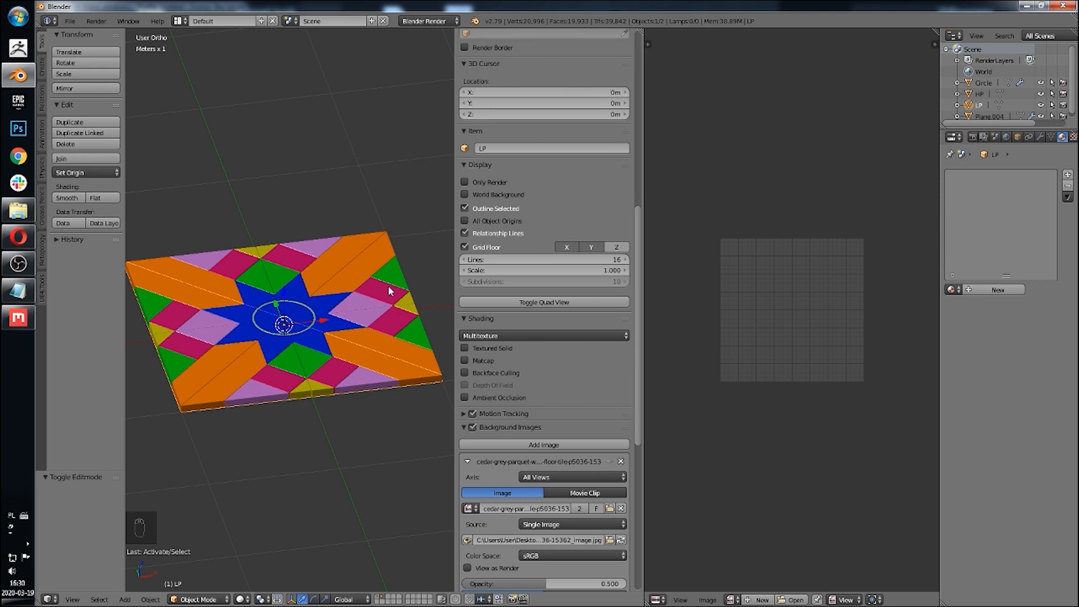
Step: Select the HP tile again and hide the viewport sidebar
key("n")
key("n")
scroll(596, 225, "up", 15)
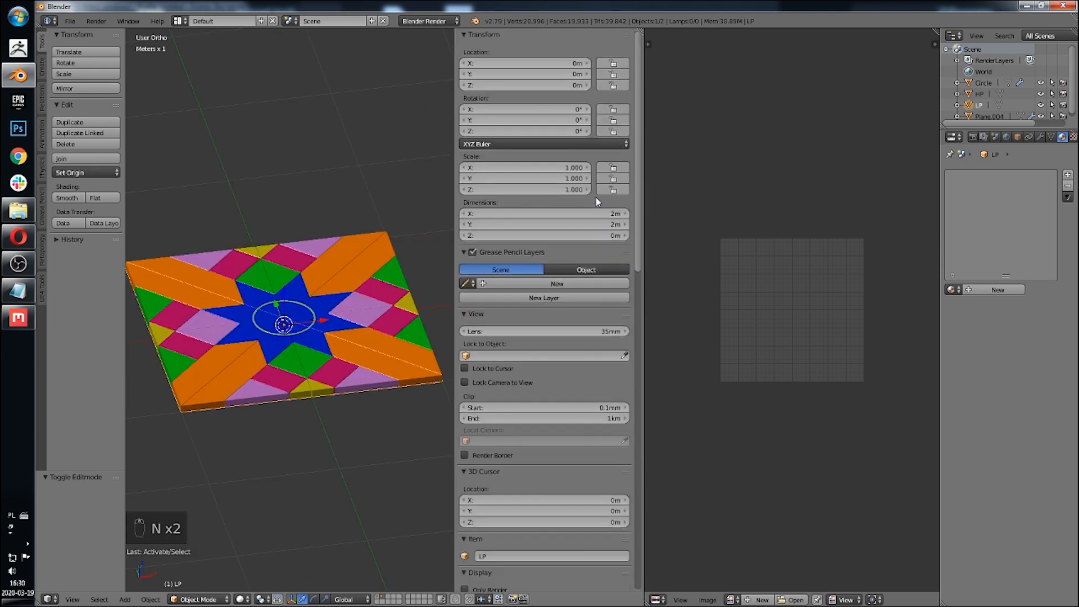
right_click(285, 312)
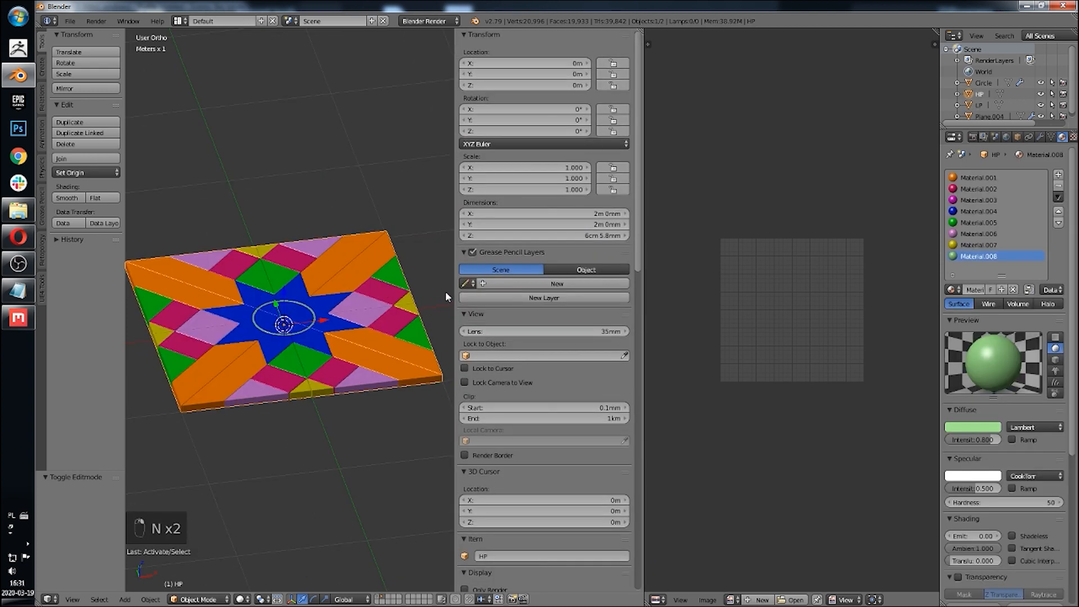
key("n")
scroll(493, 261, "down", 5)
middle_click_drag(493, 261, 441, 318)
scroll(441, 318, "up", 5)
key("g")
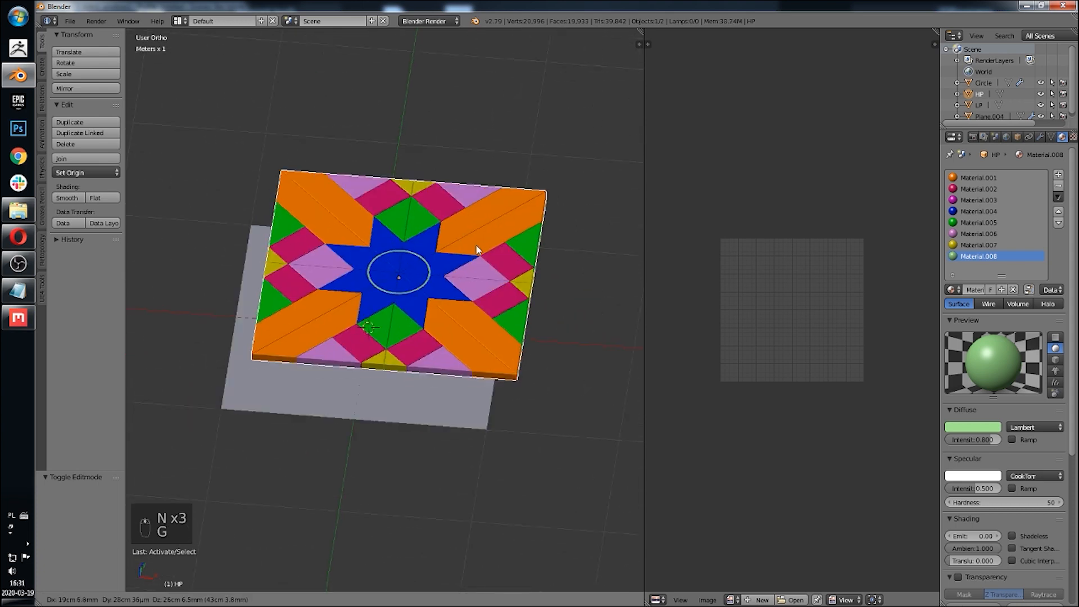
right_click(476, 250)
Step: Open the Wavefront OBJ export and enable Selection Only
left_click(70, 21)
mouse_move(99, 238)
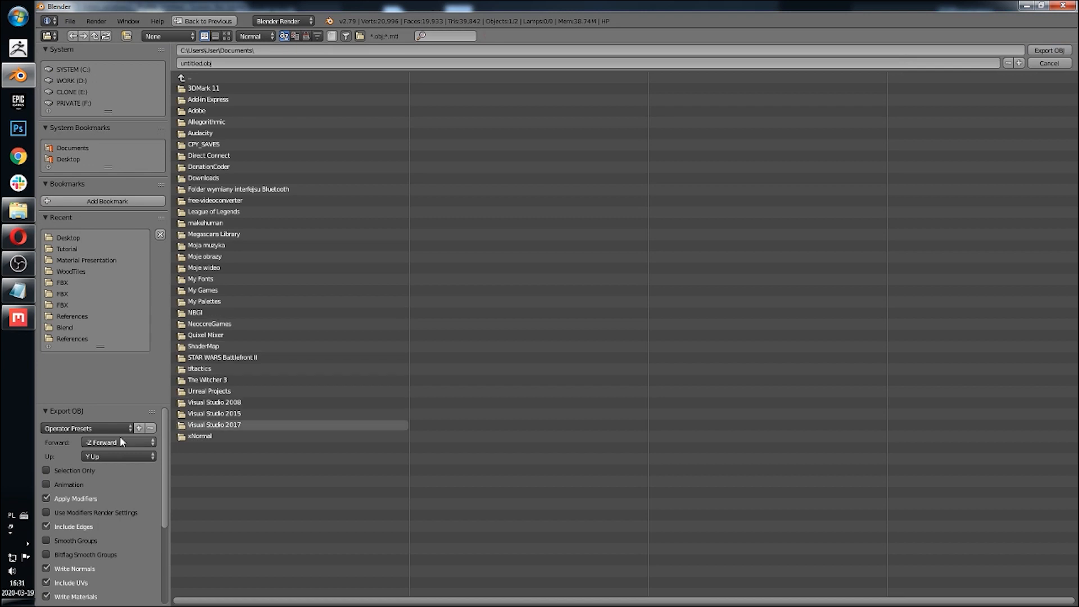
left_click(78, 429)
left_click(67, 470)
scroll(77, 470, "down", 5)
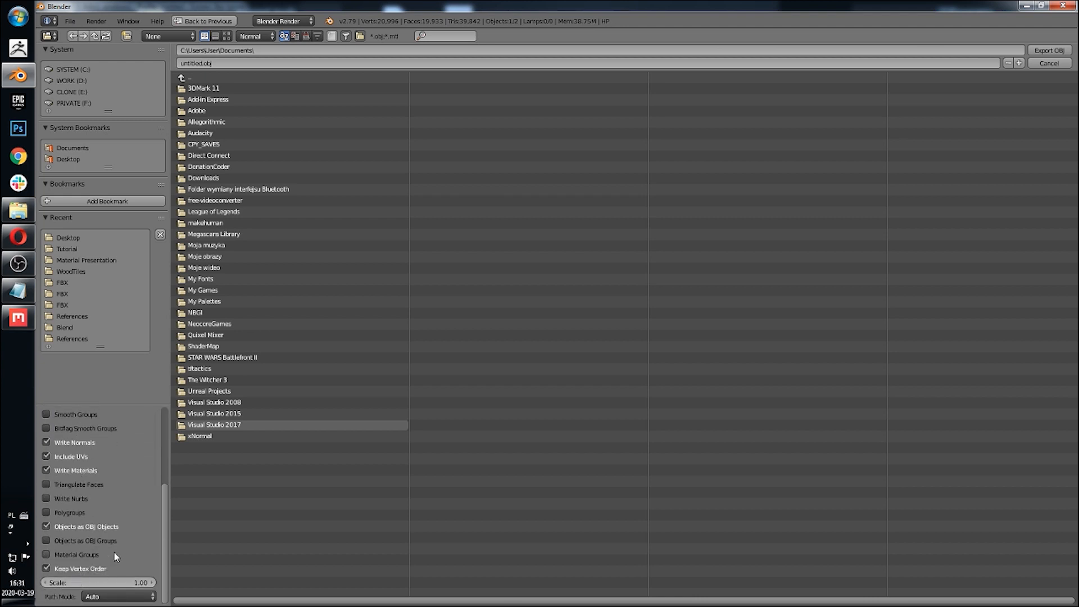
scroll(120, 543, "up", 2)
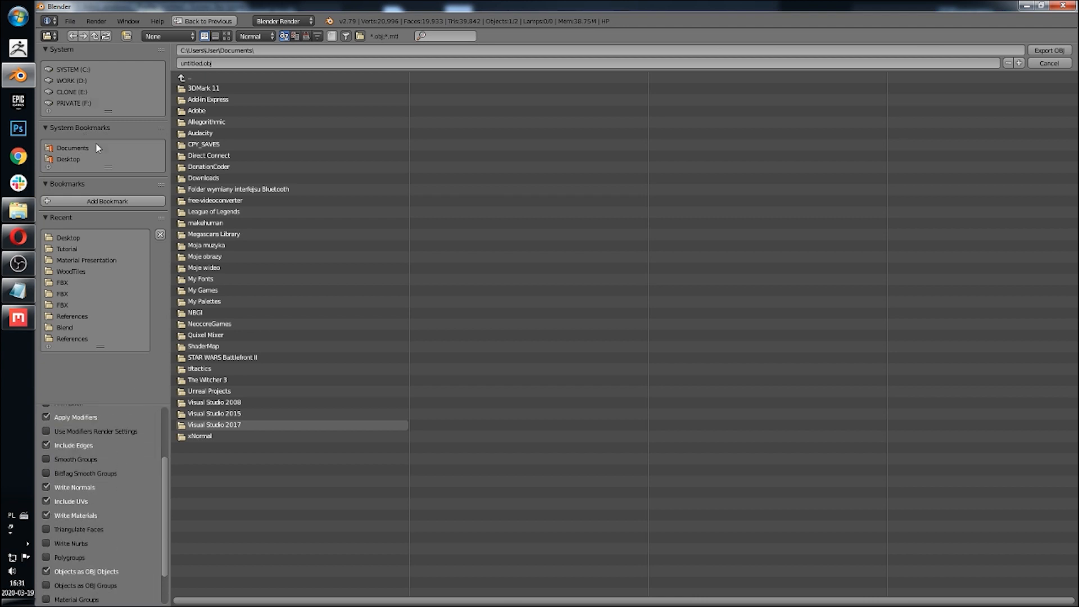
Step: Export the HP tile as HP.obj into the Tutorial folder
left_click(68, 249)
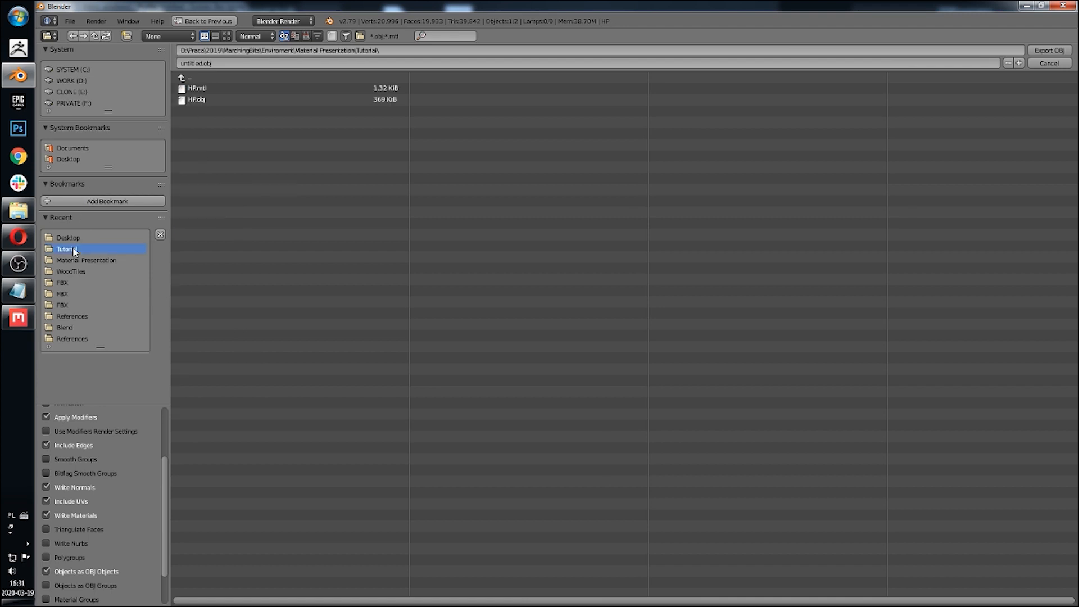
left_click(207, 99)
scroll(129, 430, "up", 4)
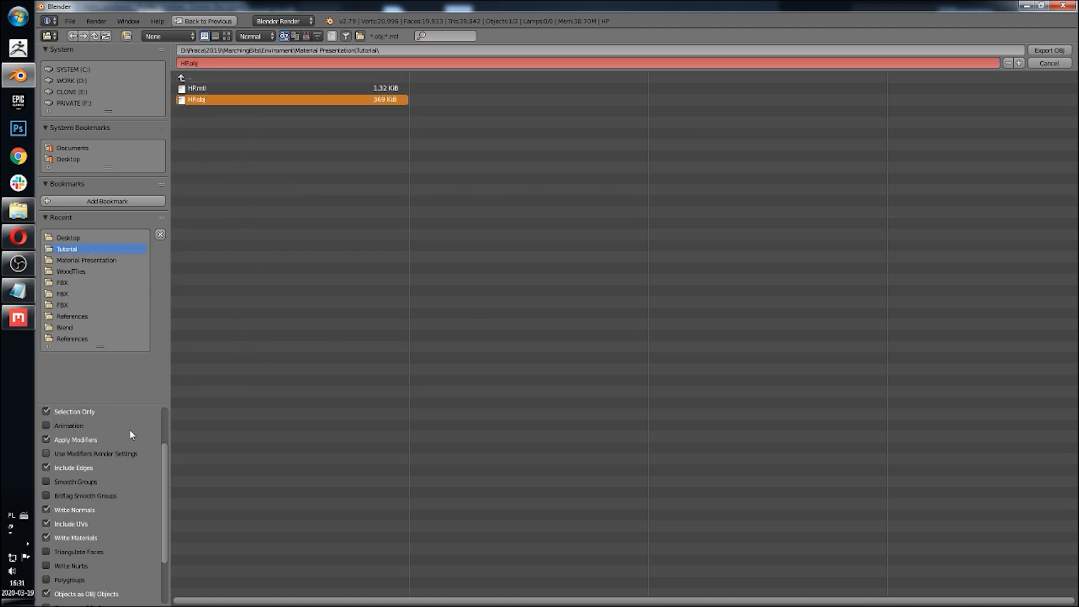
left_click(130, 433)
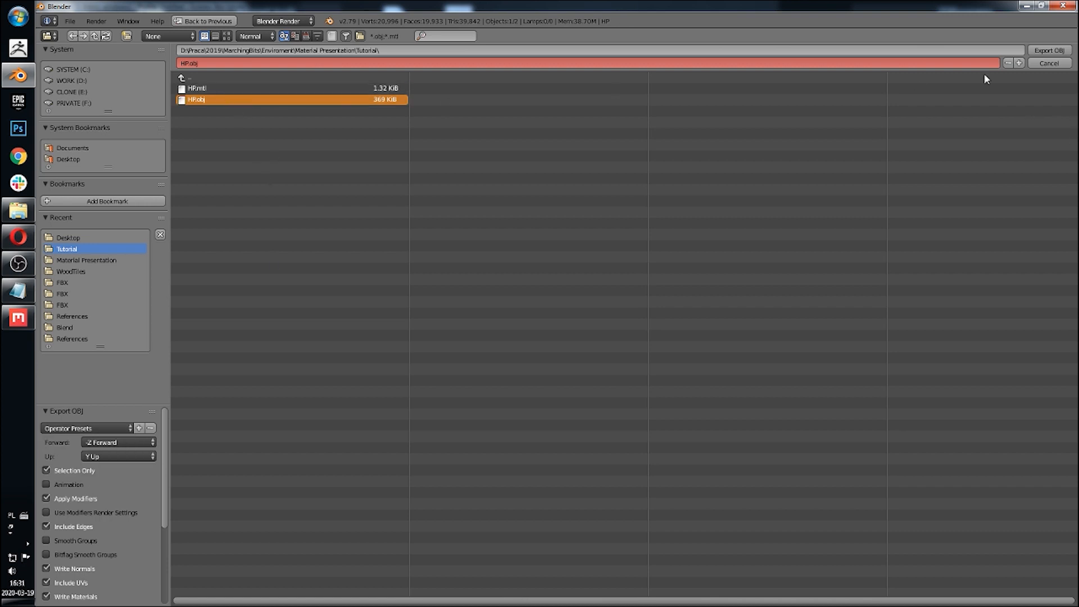
left_click(1037, 52)
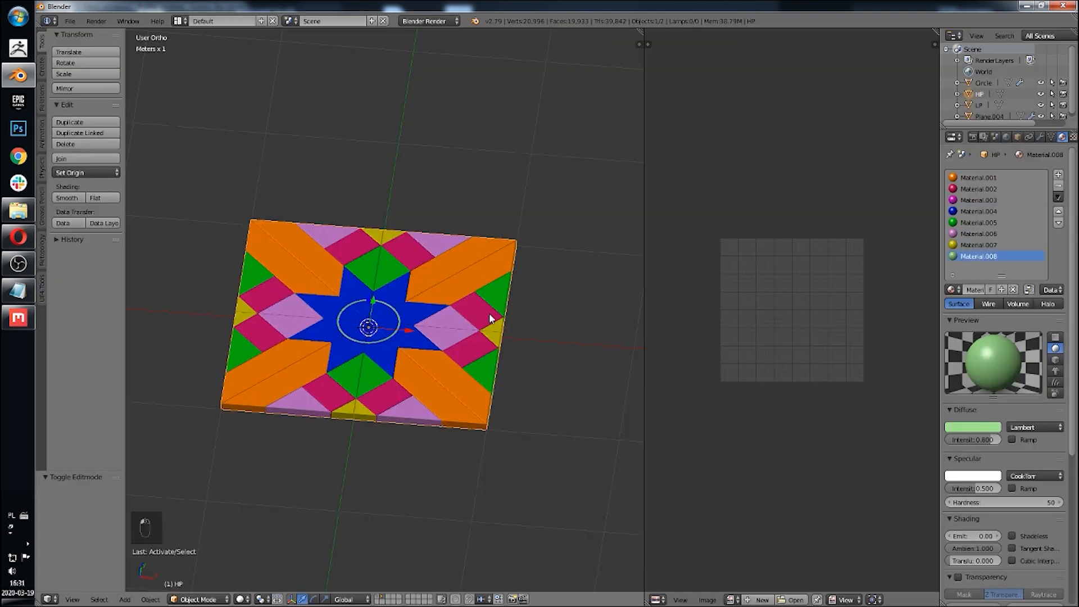
Step: Close the file browser and select the LP plane beneath the tile
middle_click_drag(489, 313, 446, 313)
right_click(447, 315)
key("g")
key("Escape")
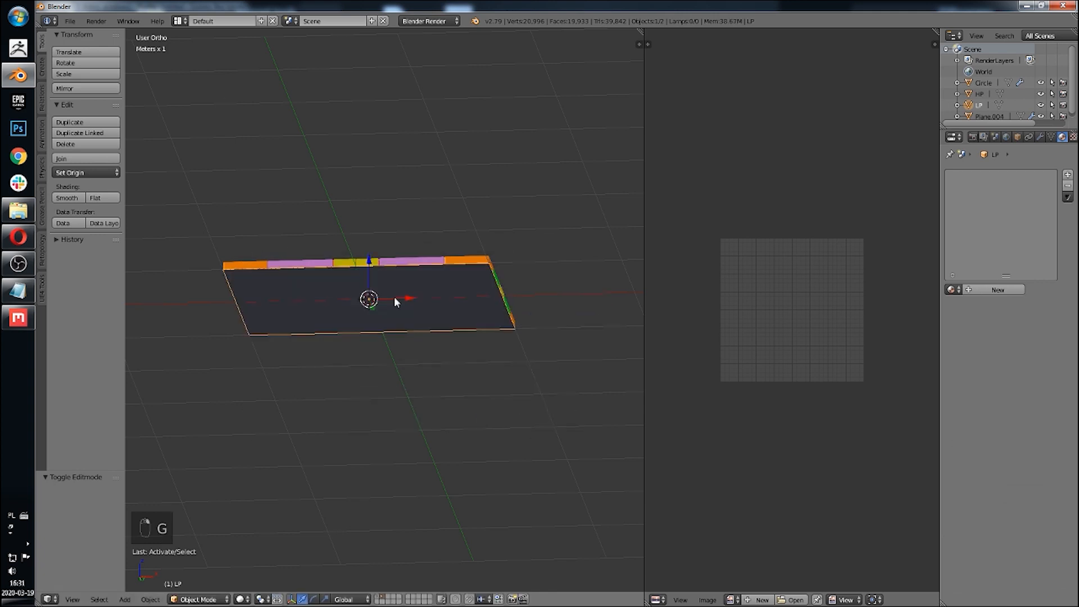
Step: Export the selected LP plane as a Wavefront OBJ named LP.obj into the Tutorial folder
left_click(71, 21)
mouse_move(112, 246)
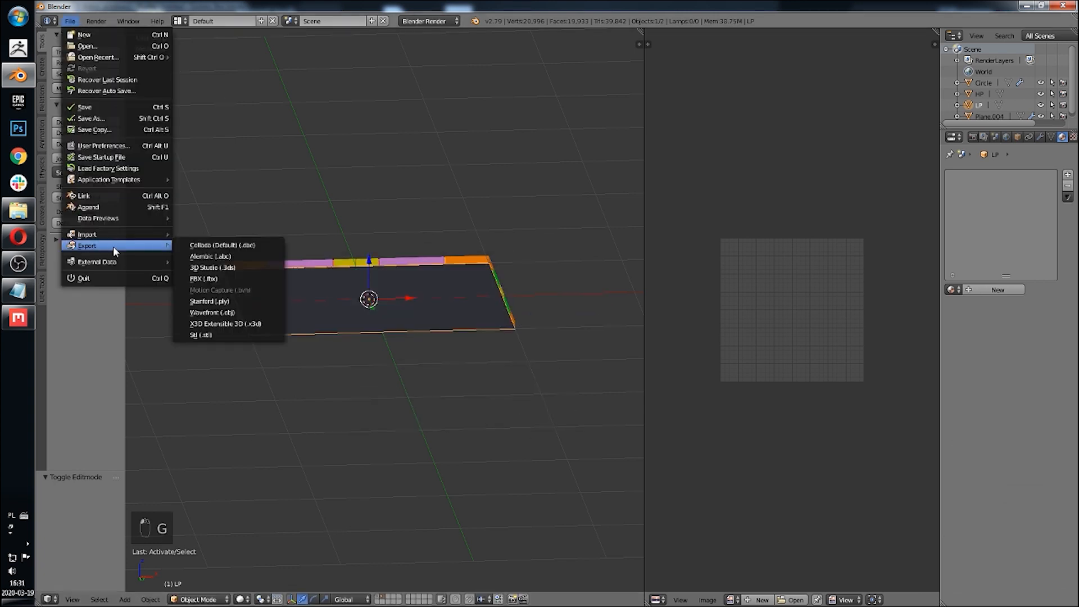
left_click(242, 313)
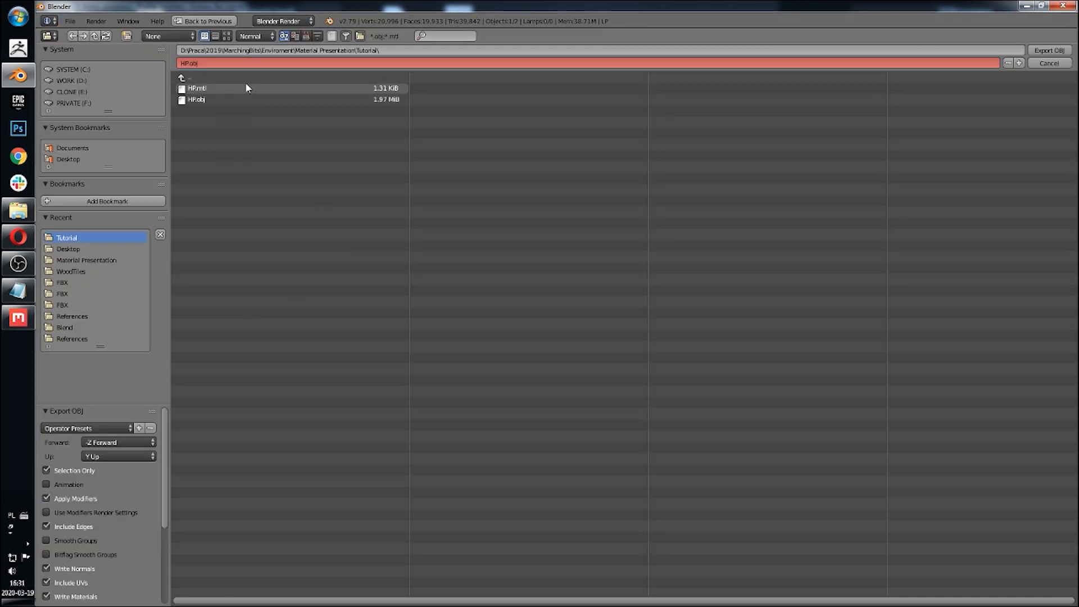
left_click(82, 428)
left_click(208, 63)
type("LP.obj")
key("Return")
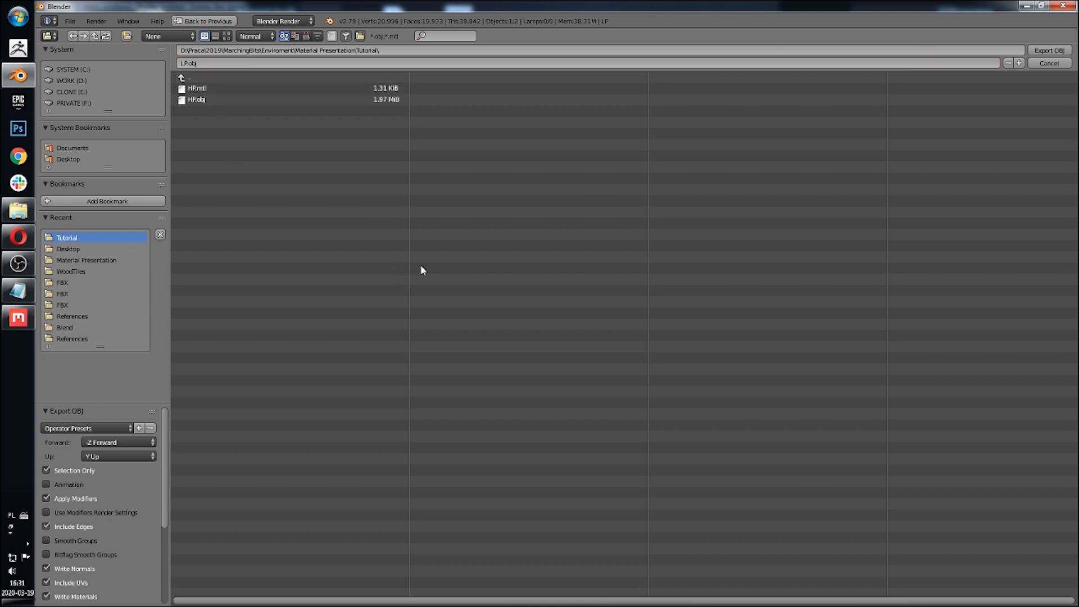
left_click(1052, 50)
Step: Select the HP tile again, briefly entering and leaving its edit mode
middle_click_drag(465, 207, 454, 298)
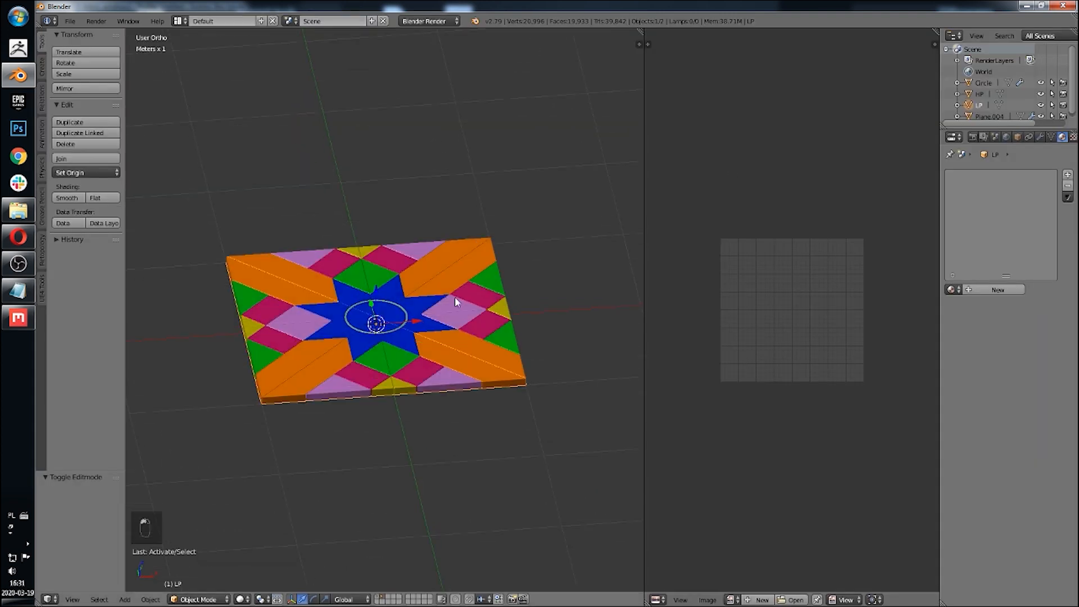
right_click(454, 302)
scroll(447, 393, "up", 3)
key("Tab")
scroll(455, 388, "down", 4)
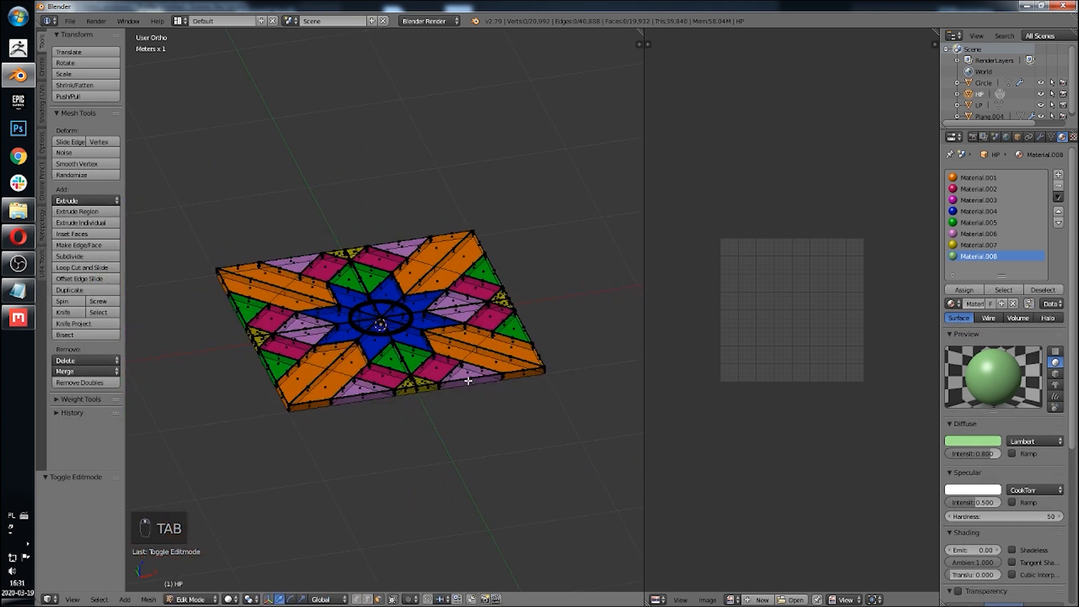
key("Tab")
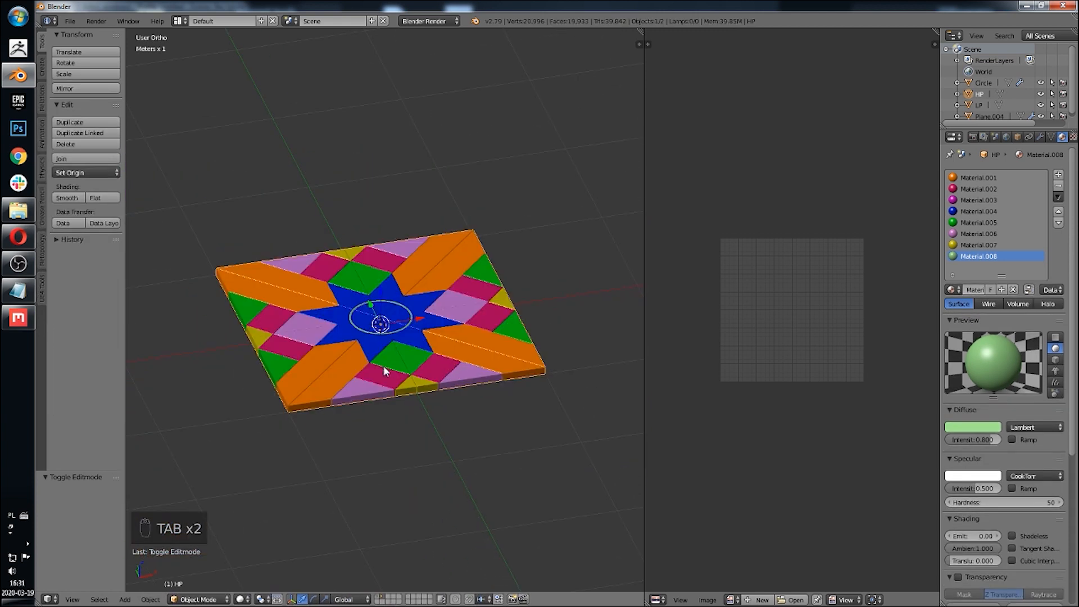
Step: Examine the HP tile closely from several angles and zoom levels
scroll(359, 369, "up", 4)
scroll(416, 404, "up", 1)
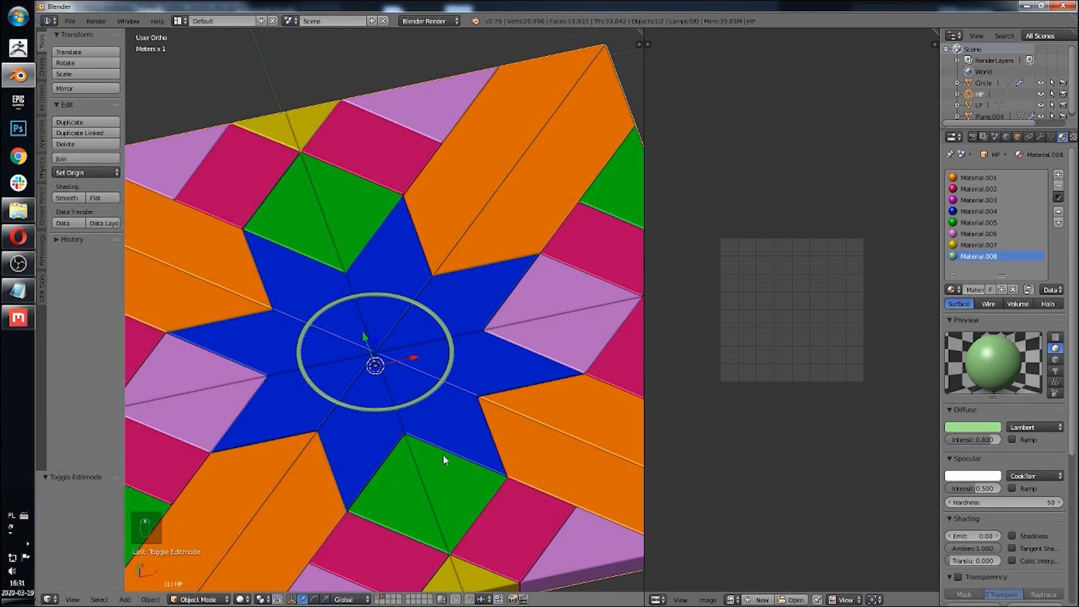
scroll(364, 477, "down", 3)
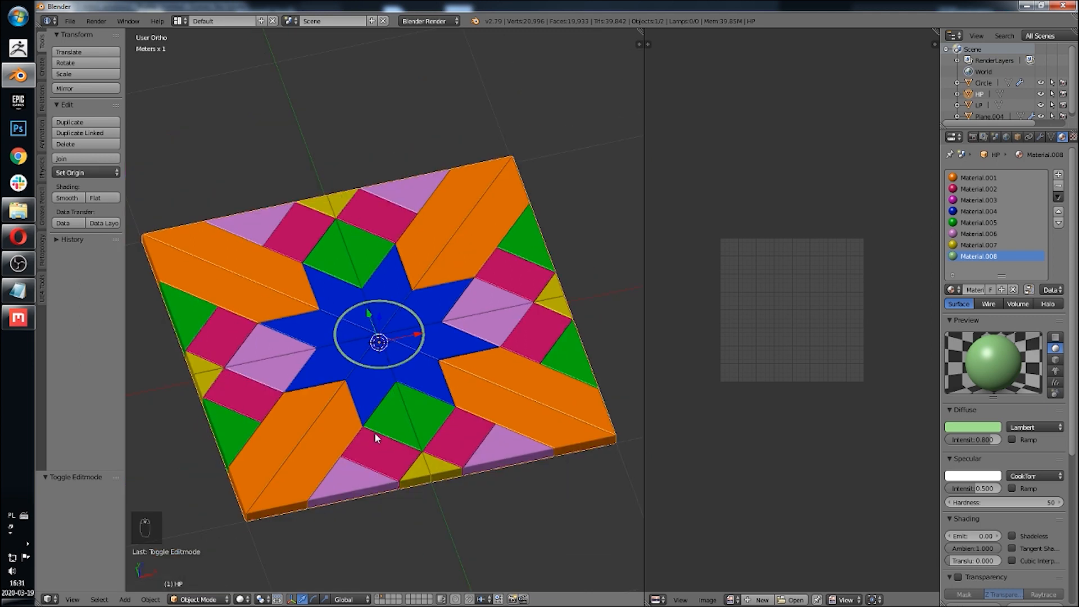
scroll(375, 432, "up", 2)
scroll(375, 433, "up", 1)
middle_click_drag(392, 406, 402, 395)
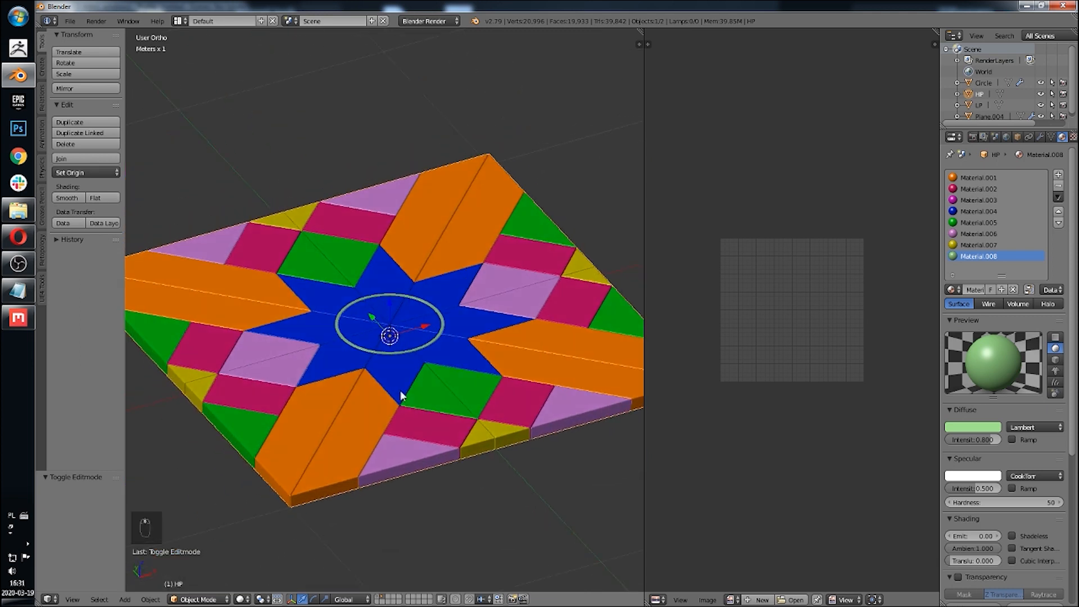
scroll(400, 391, "down", 2)
key("g")
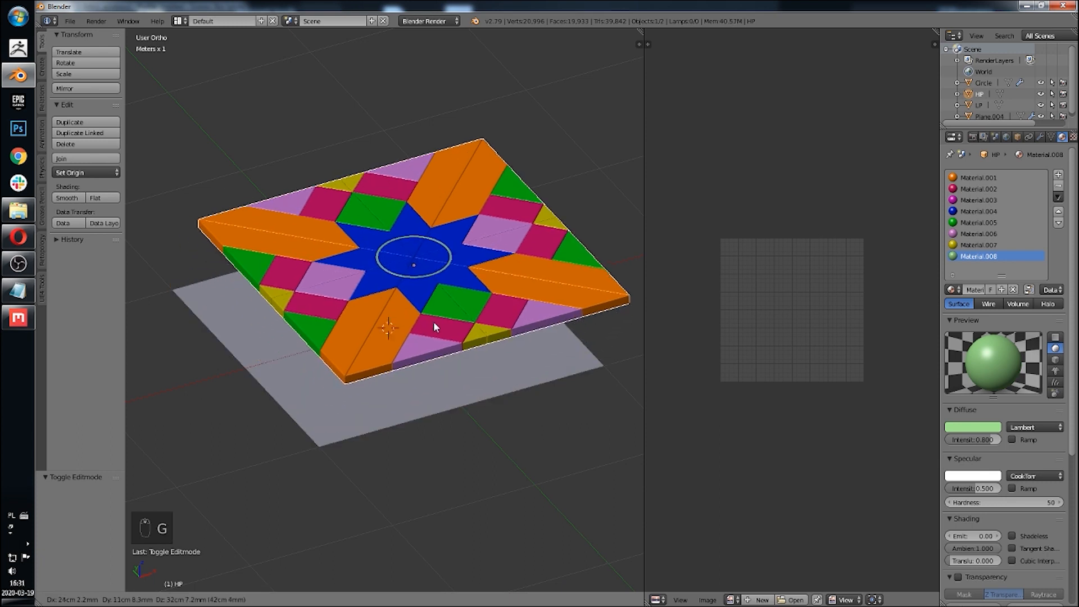
right_click(444, 332)
Step: Duplicate the HP tile in place and move the copy to another layer
key("shift+d")
right_click(484, 384)
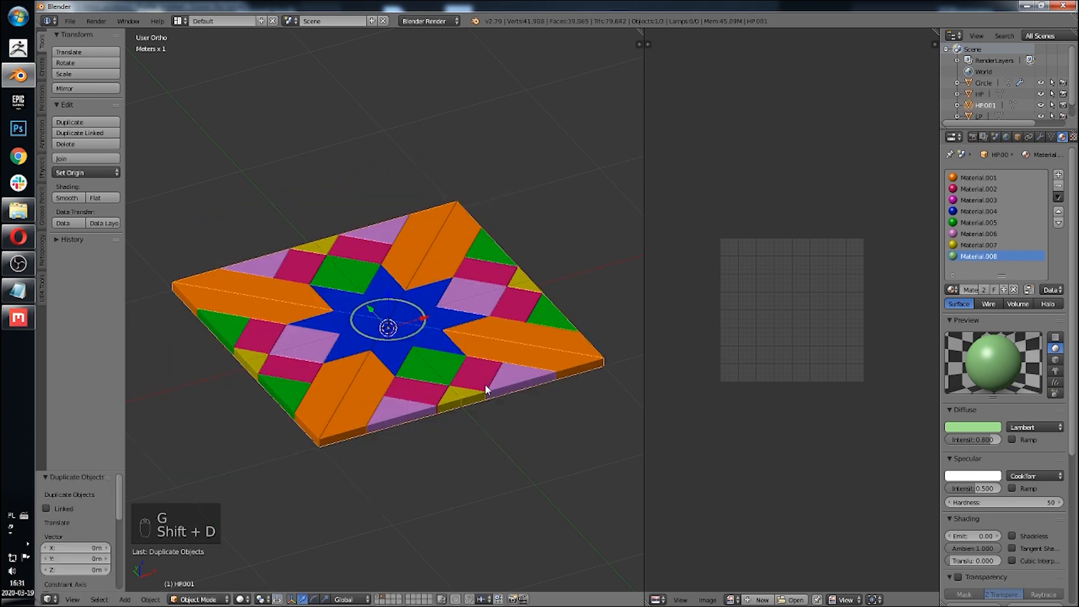
key("m")
left_click(613, 412)
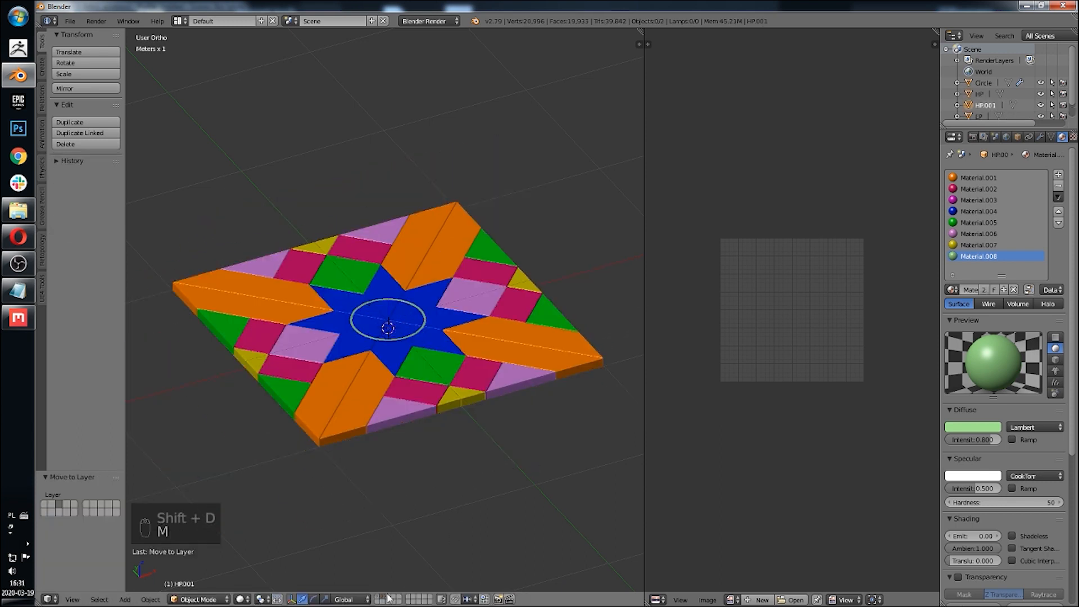
Step: Triangulate all faces of the duplicated tile in edit mode, then return to object mode
middle_click_drag(419, 433, 429, 421, "shift")
key("Tab")
key("a")
key("a")
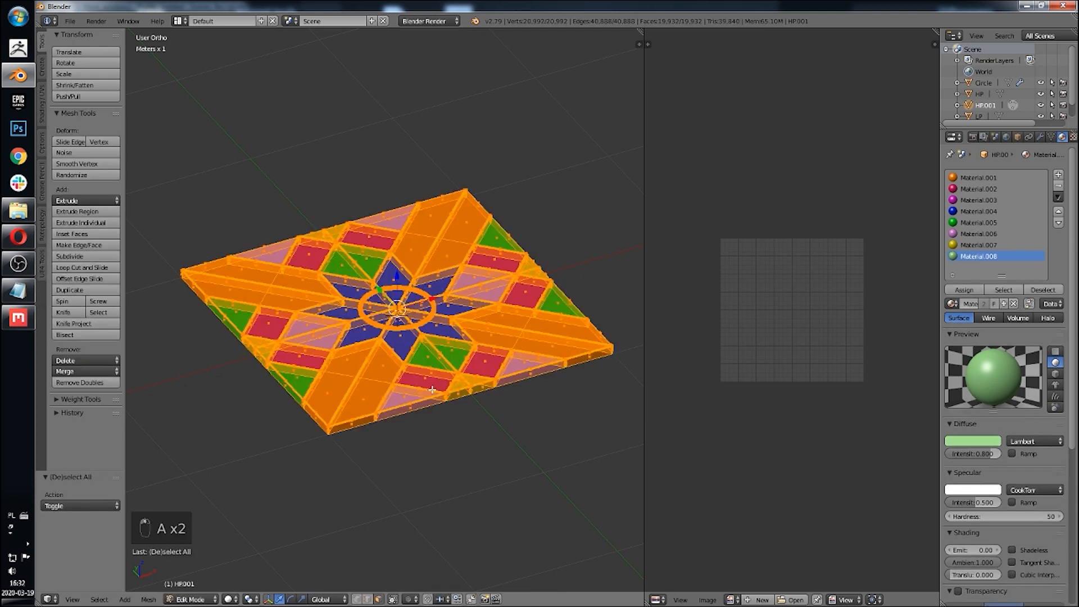
key("ctrl+t")
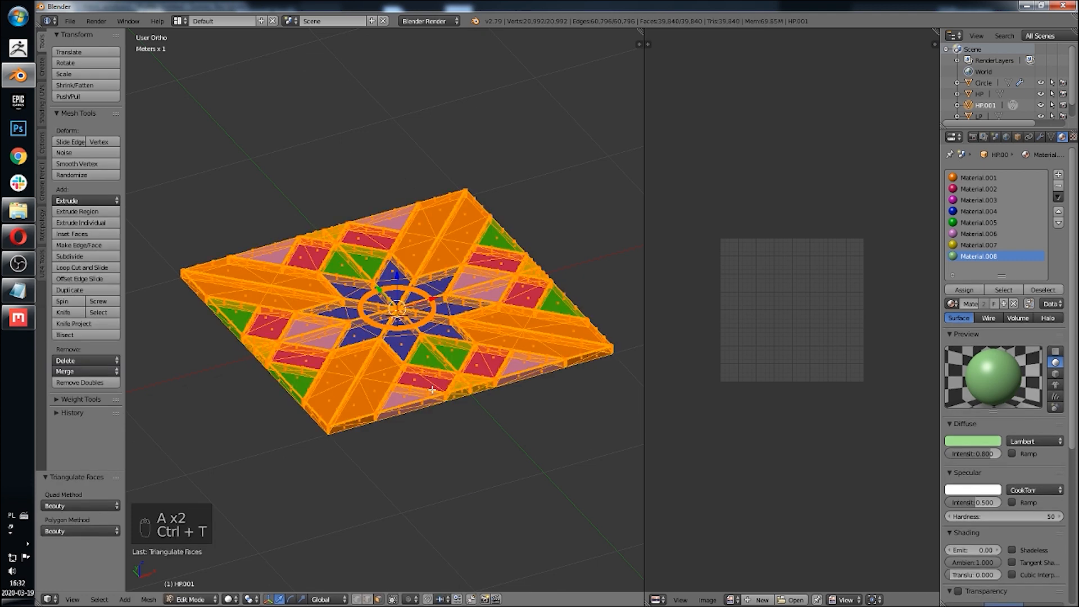
scroll(497, 361, "up", 10)
key("Tab")
scroll(415, 418, "down", 8)
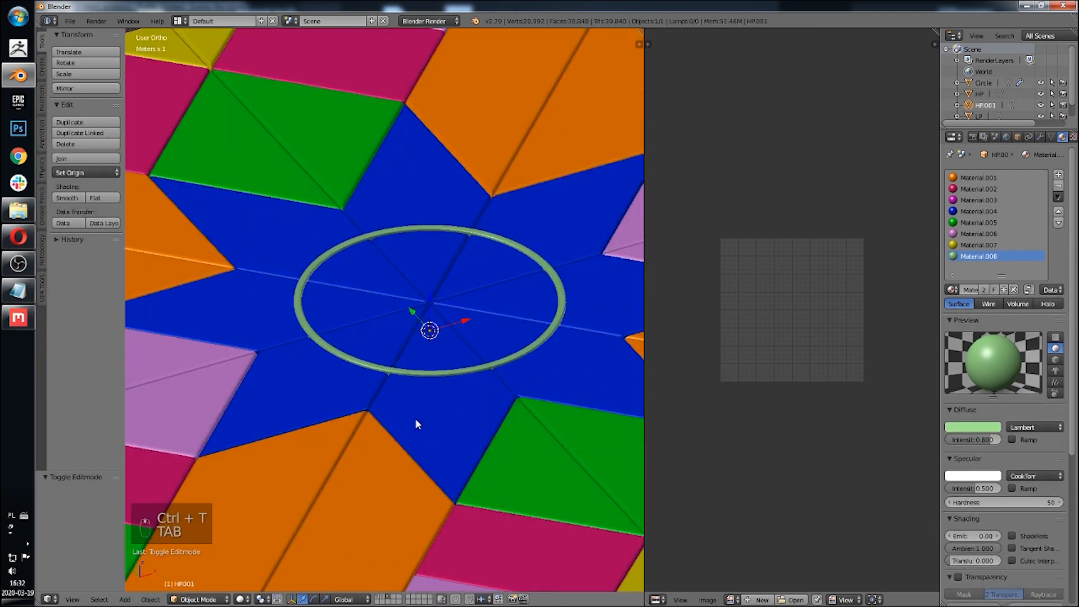
Step: Inspect the triangulated copy from several angles and zoom levels
middle_click_drag(415, 419, 425, 383)
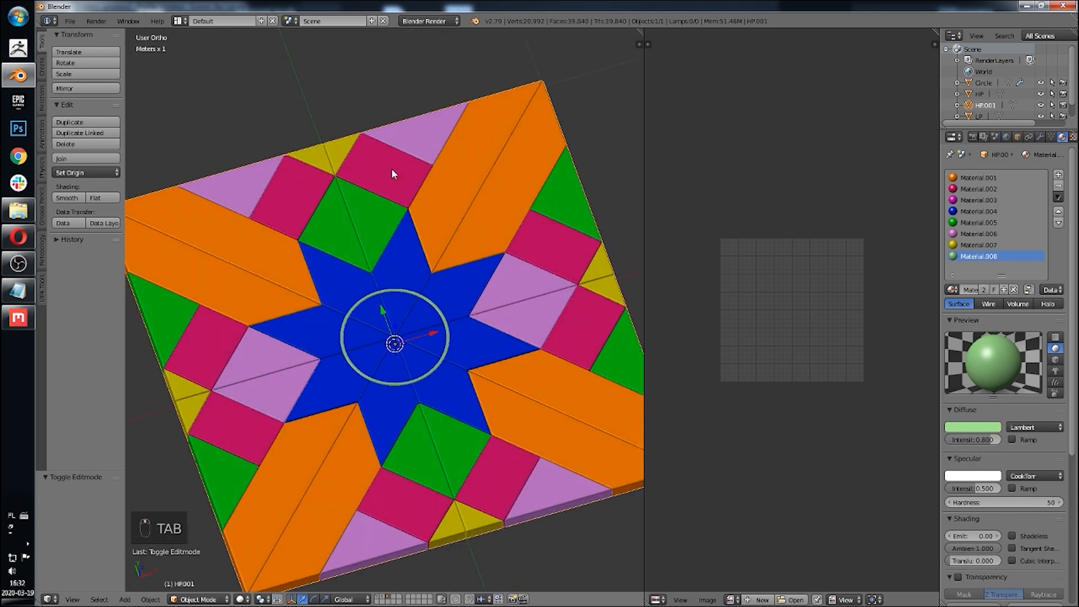
middle_click_drag(348, 404, 388, 385)
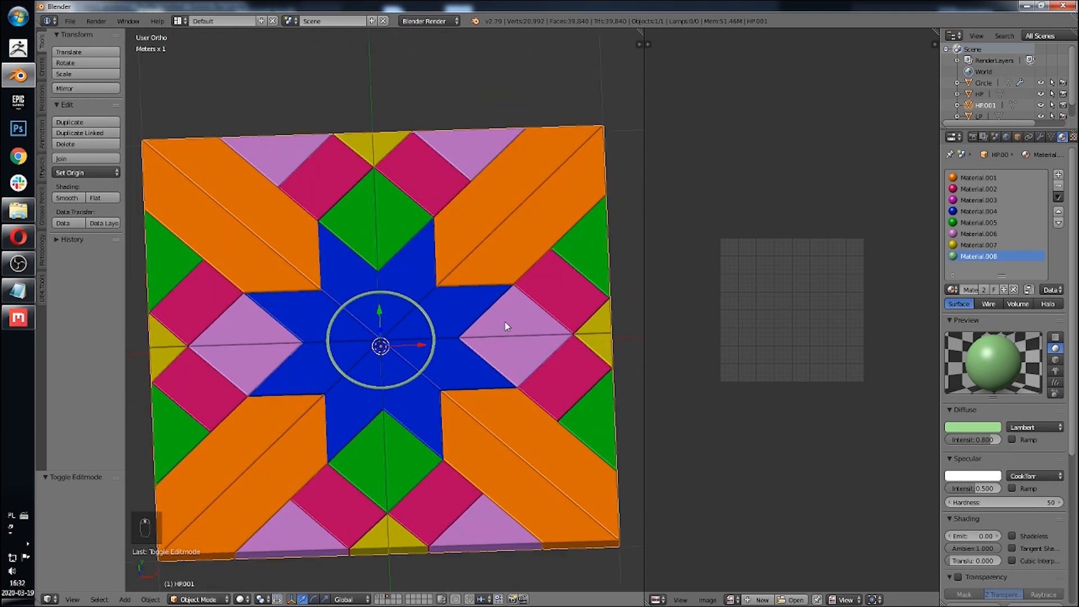
middle_click_drag(420, 341, 441, 310)
scroll(428, 315, "down", 3)
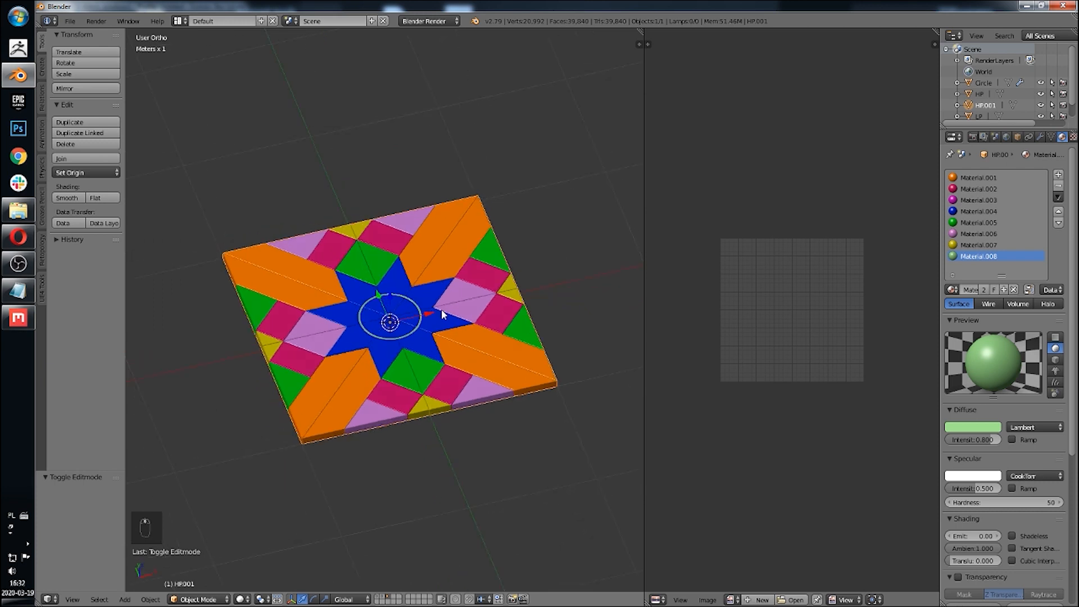
scroll(363, 386, "up", 4)
middle_click_drag(363, 382, 440, 193, "shift")
scroll(410, 320, "up", 5)
key("space")
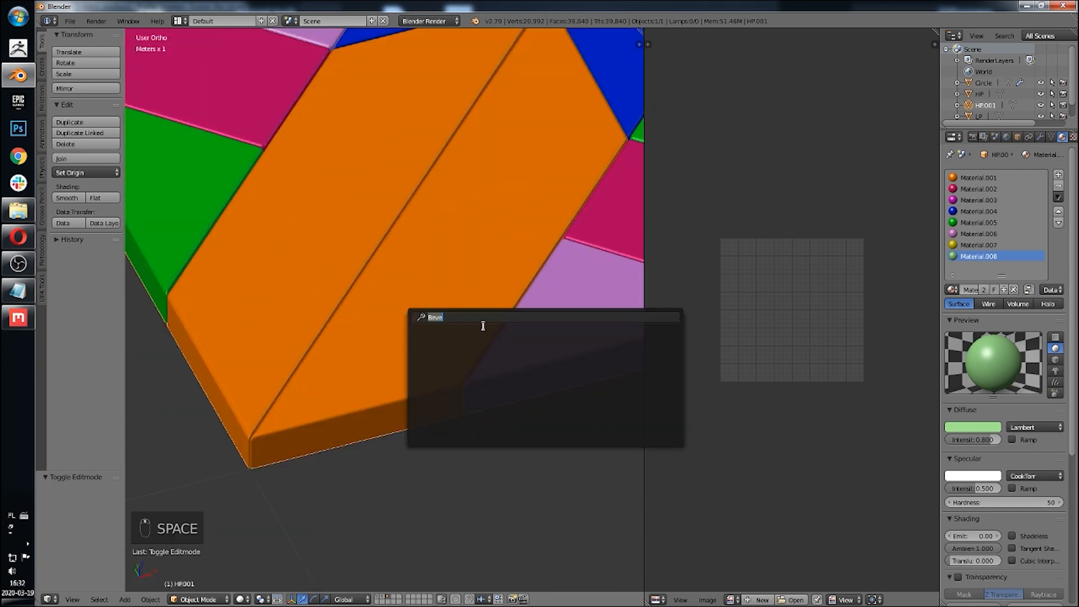
type("we")
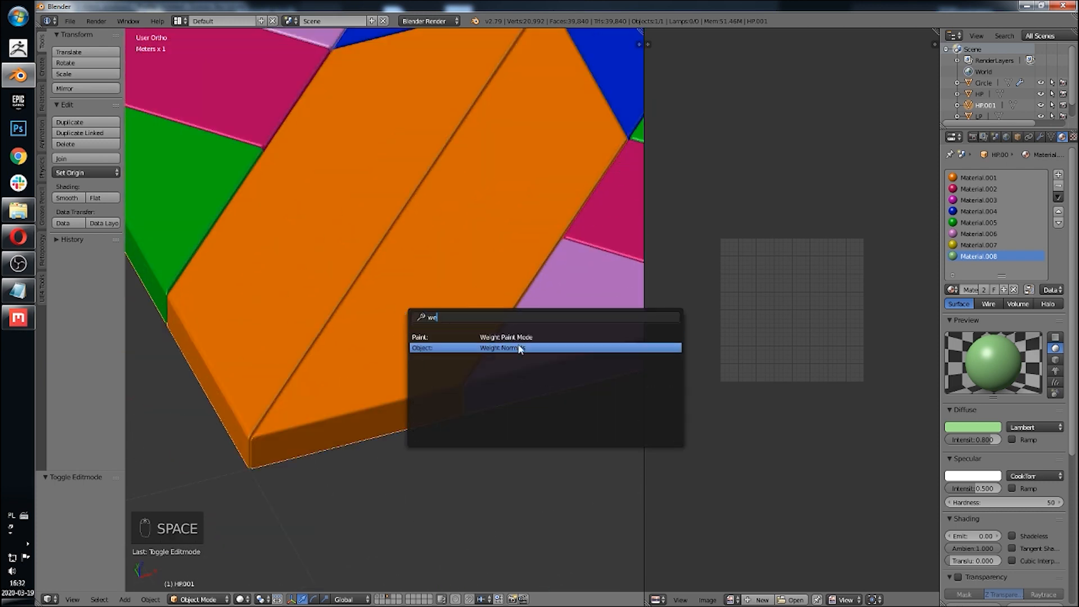
key("Escape")
Step: Export the triangulated copy as Wavefront OBJ, overwriting HP.obj in the Tutorial folder
scroll(504, 339, "down", 6)
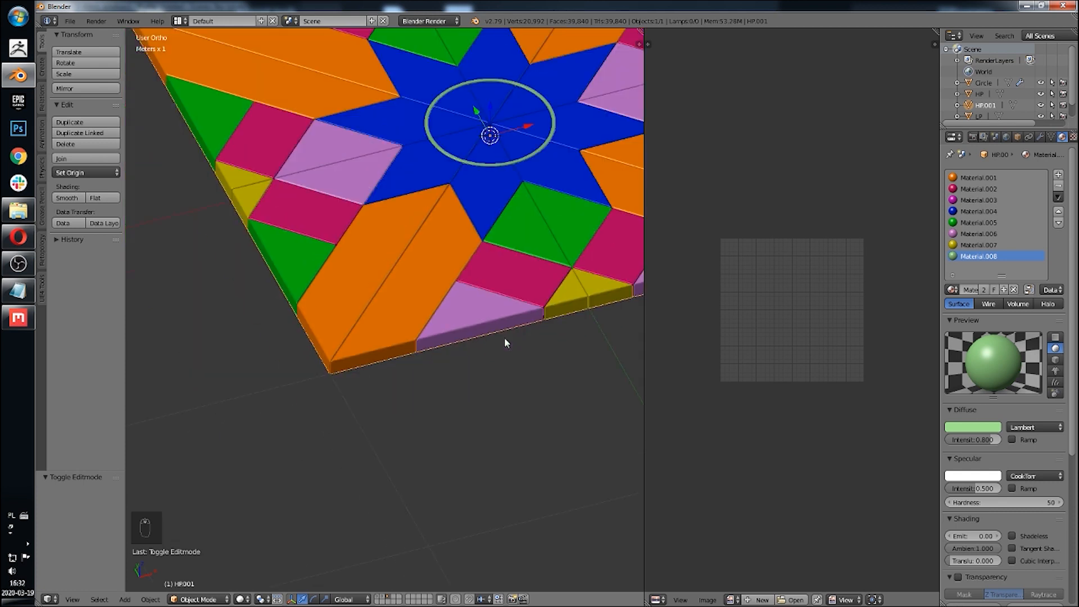
middle_click_drag(507, 297, 569, 170)
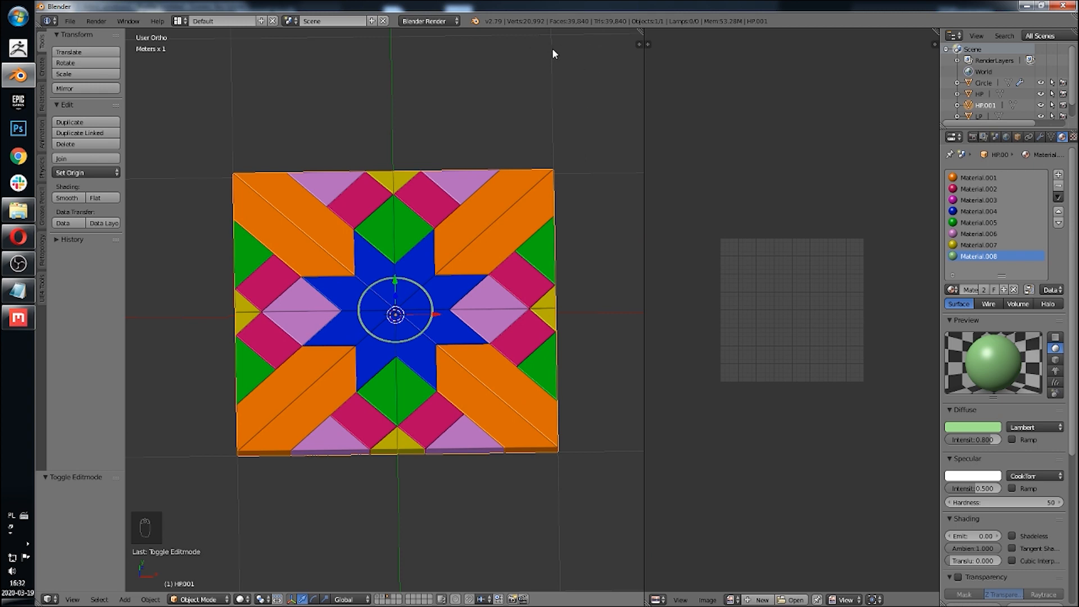
middle_click_drag(495, 209, 453, 252)
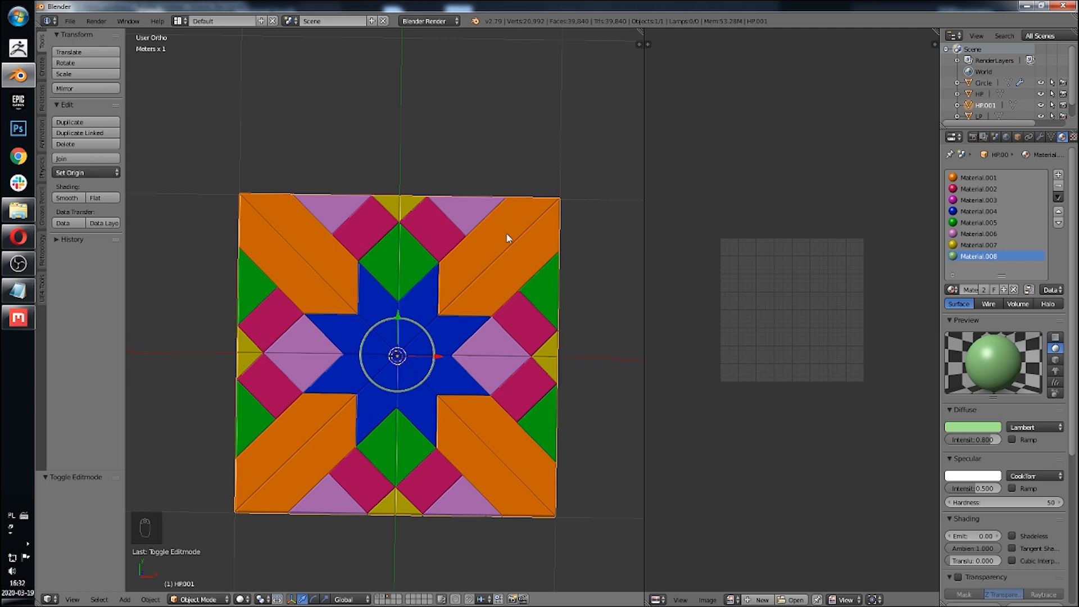
middle_click_drag(508, 237, 505, 270)
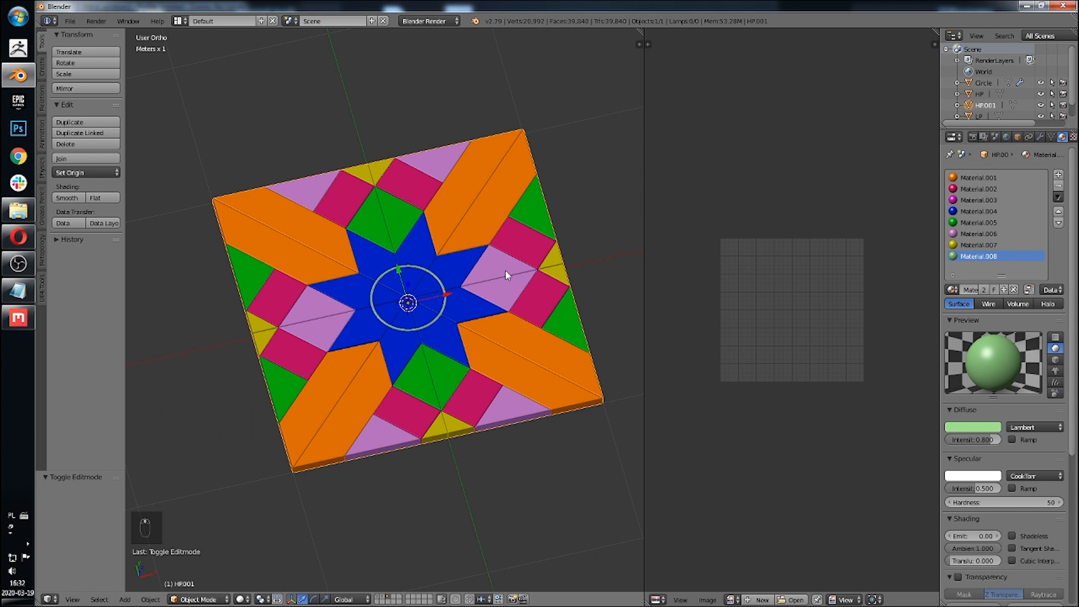
left_click(71, 21)
mouse_move(118, 245)
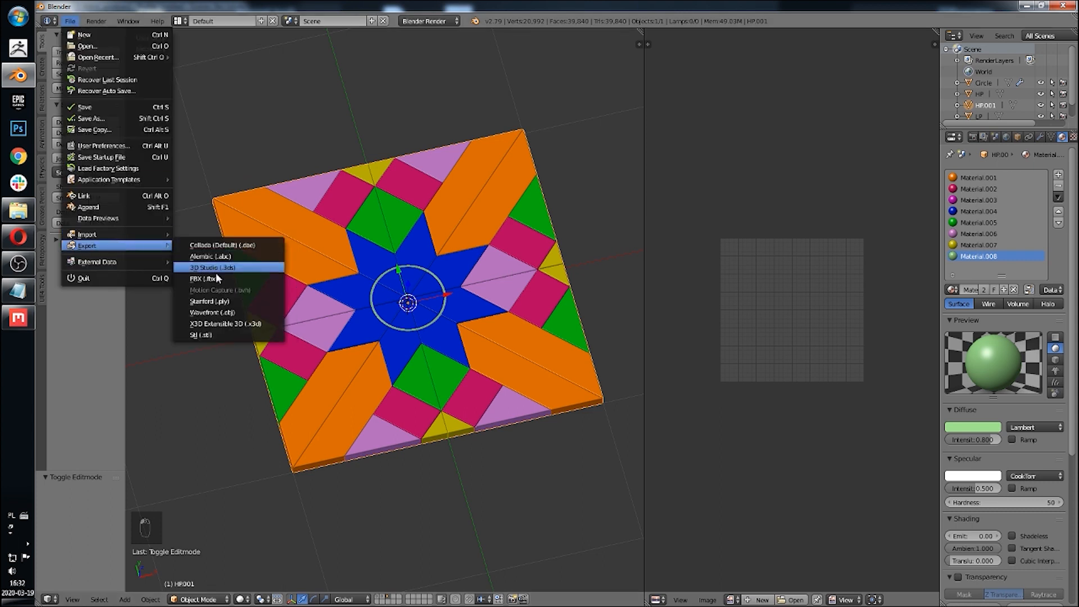
left_click(236, 313)
left_click(219, 100)
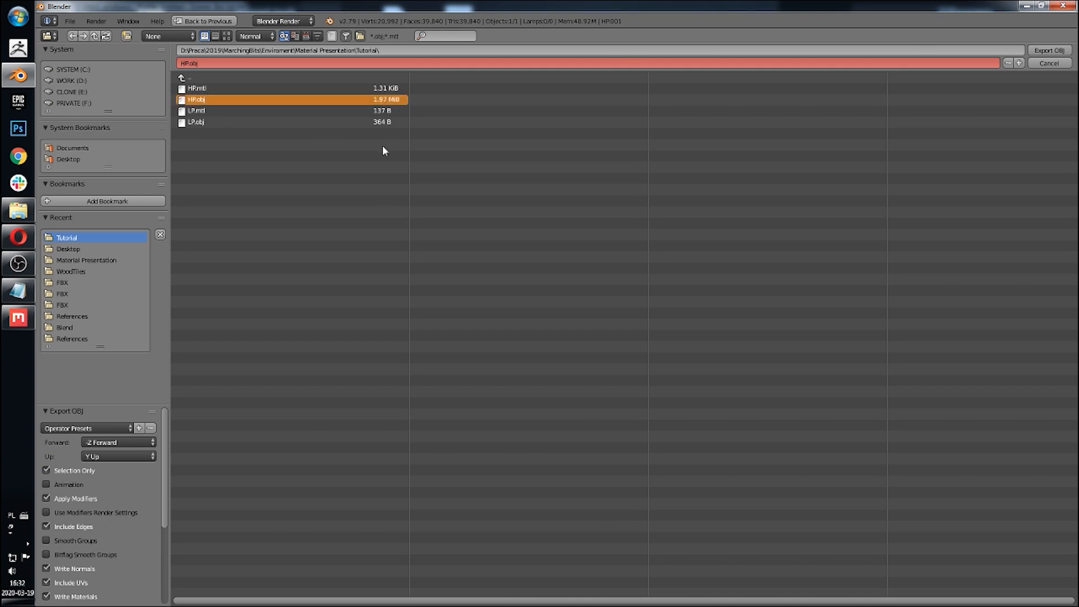
left_click(1042, 51)
Step: Switch to xNormal and add HP.obj from the Tutorial folder as the high-definition mesh
middle_click_drag(587, 181, 568, 188, "shift")
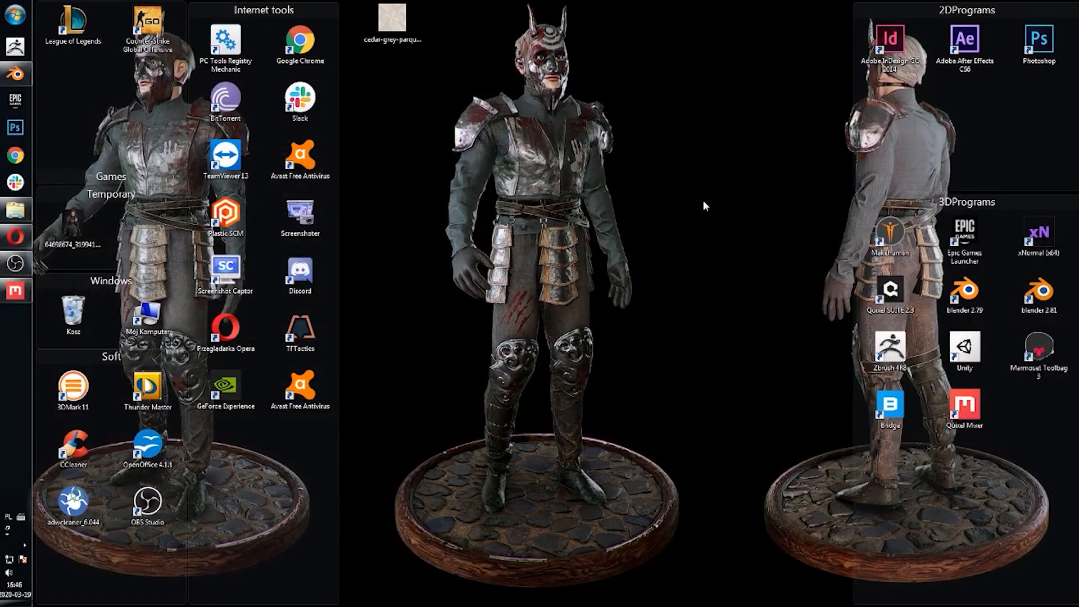
double_click(1035, 233)
right_click(491, 207)
left_click(496, 211)
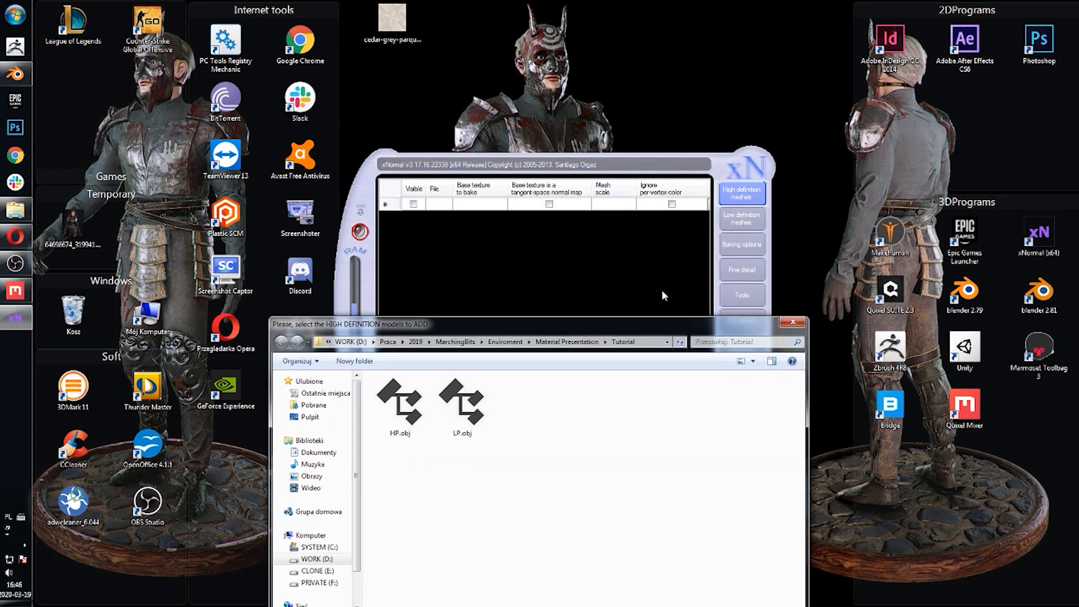
left_click(398, 377)
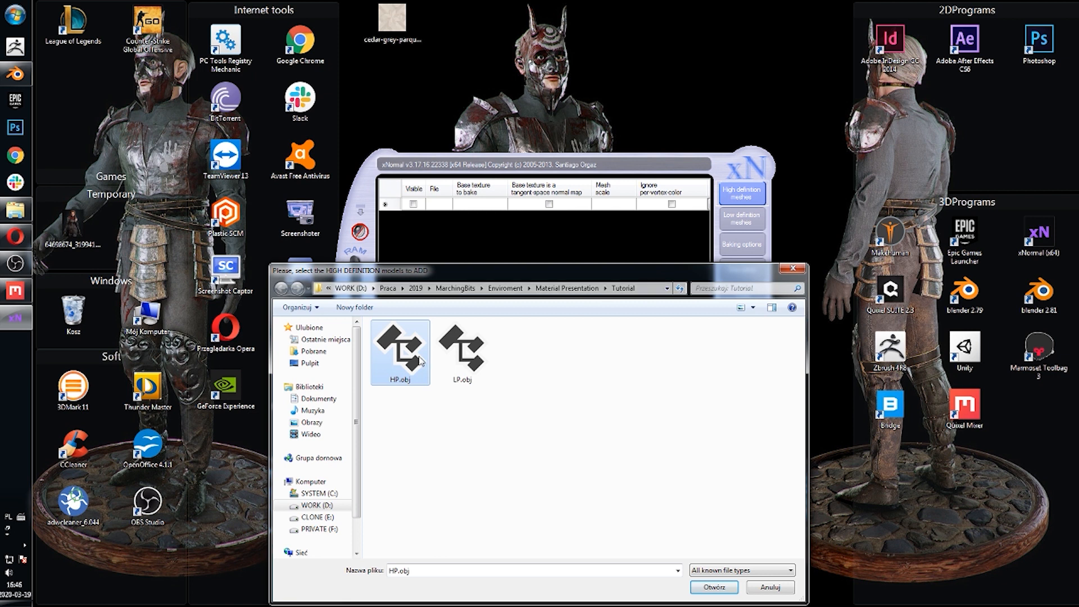
left_click(698, 589)
Step: Add LP.obj as the low-definition mesh and open the Tools section
left_click(741, 222)
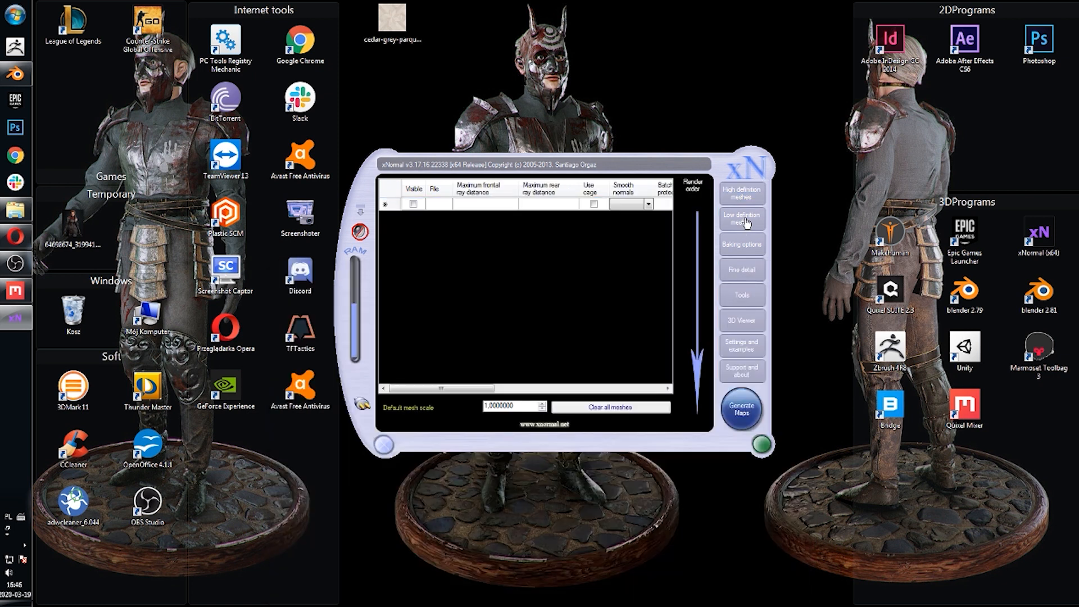
right_click(489, 215)
left_click(506, 219)
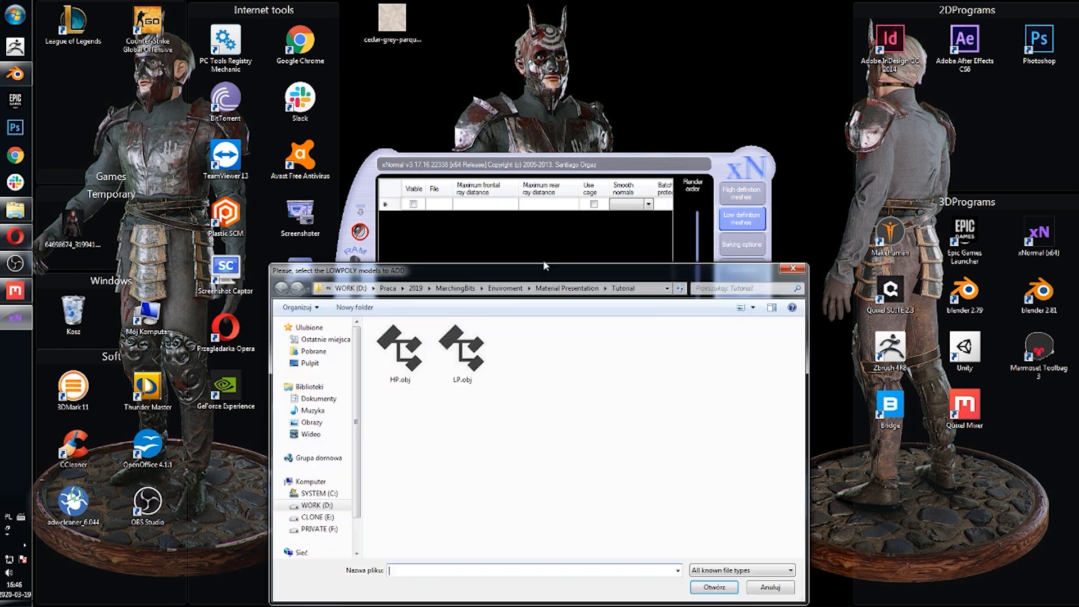
left_click(467, 354)
left_click(697, 591)
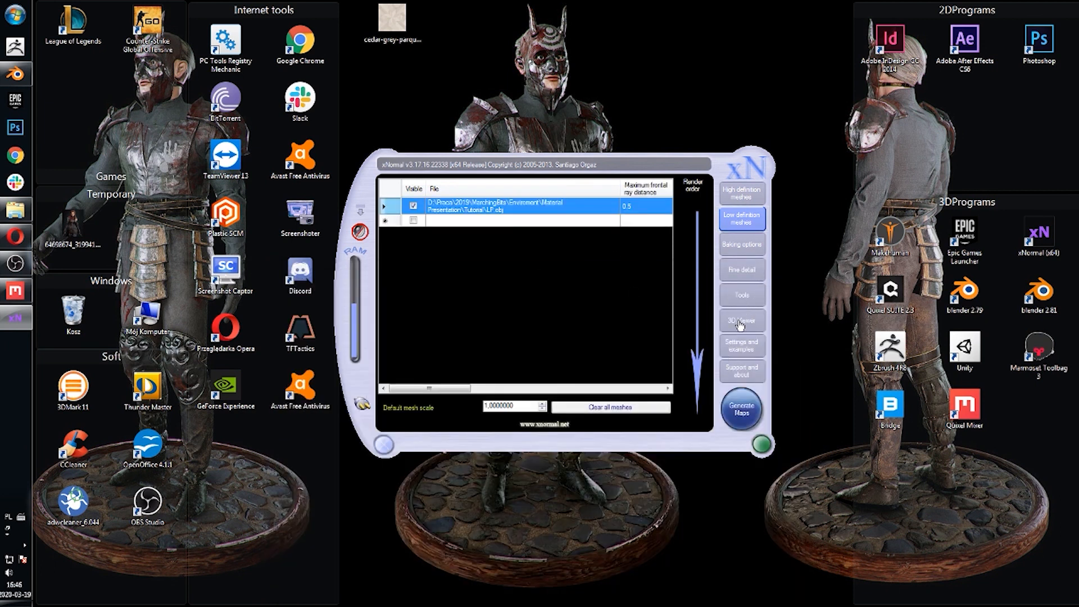
left_click(741, 295)
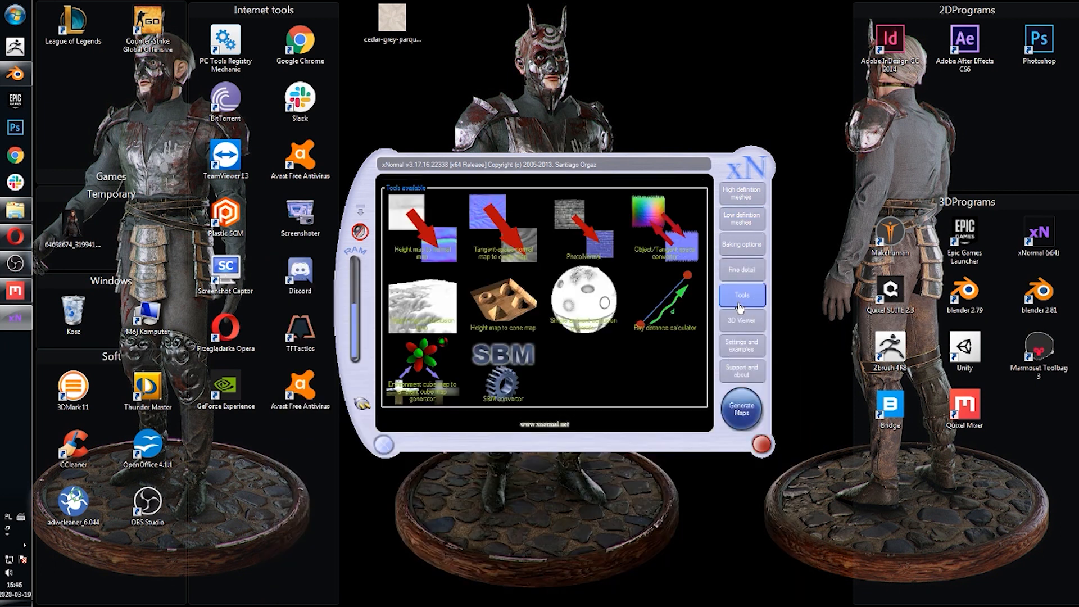
Step: Run the Ray distance calculator on the loaded meshes and copy its results
left_click(657, 306)
left_click(528, 343)
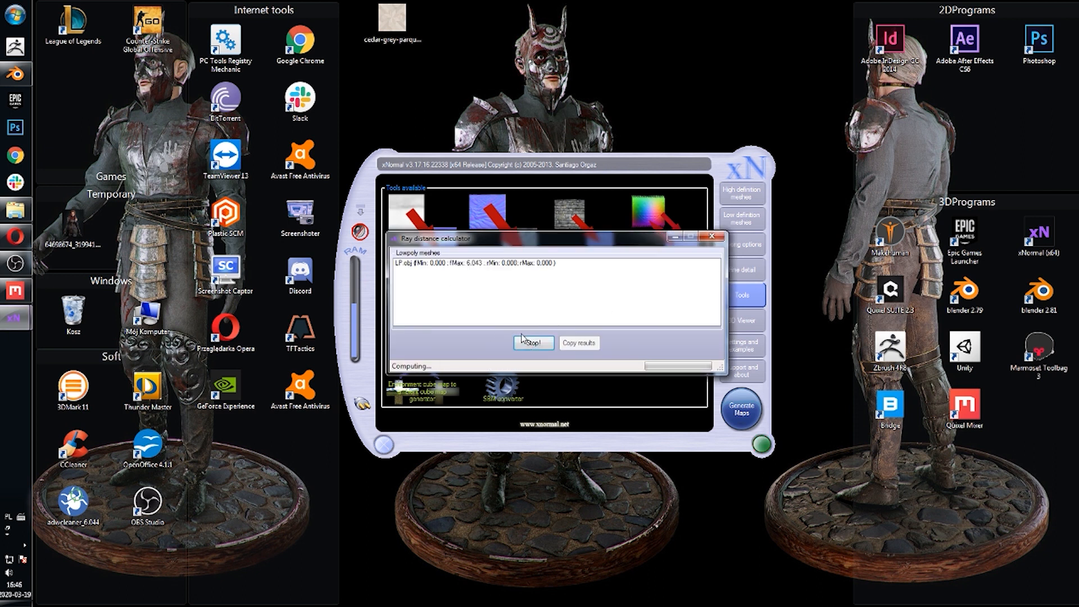
left_click(579, 343)
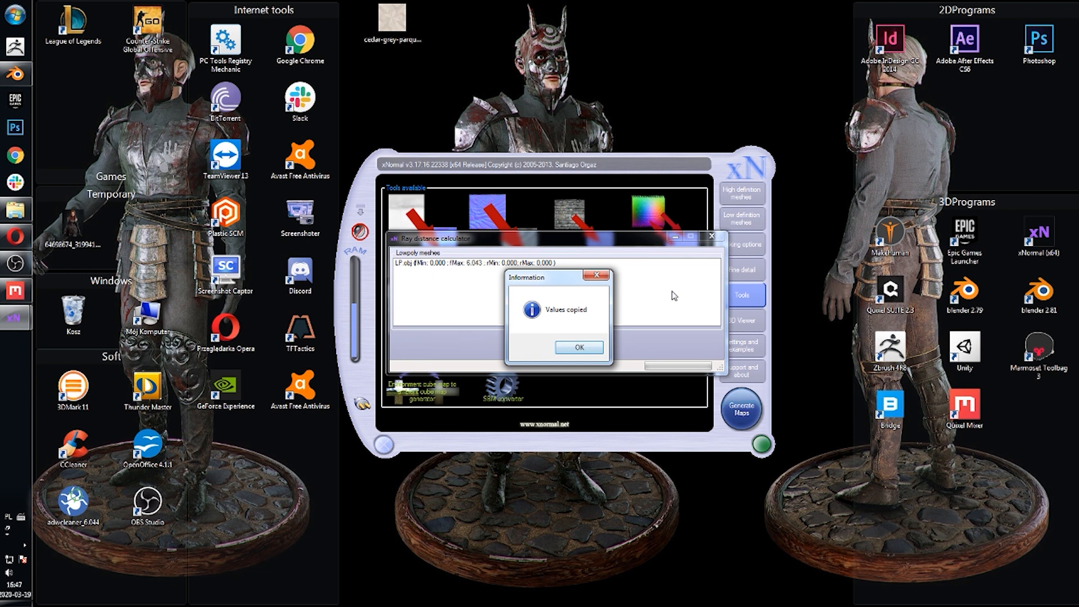
left_click(578, 347)
Step: Open the baking options and set the output map size to 4096 by 4096
left_click(712, 237)
left_click(742, 245)
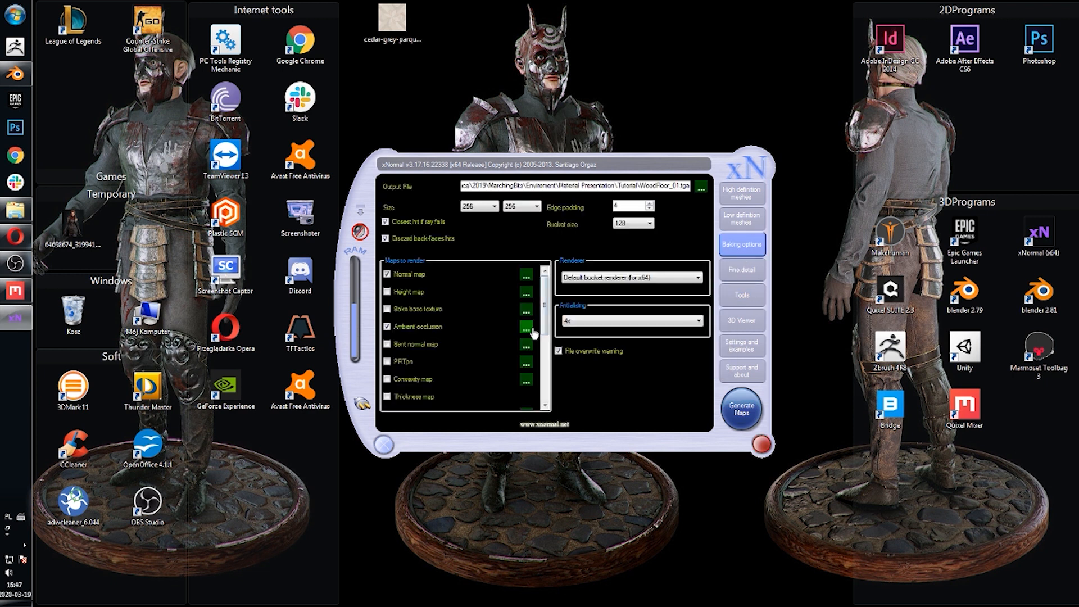
left_click(489, 208)
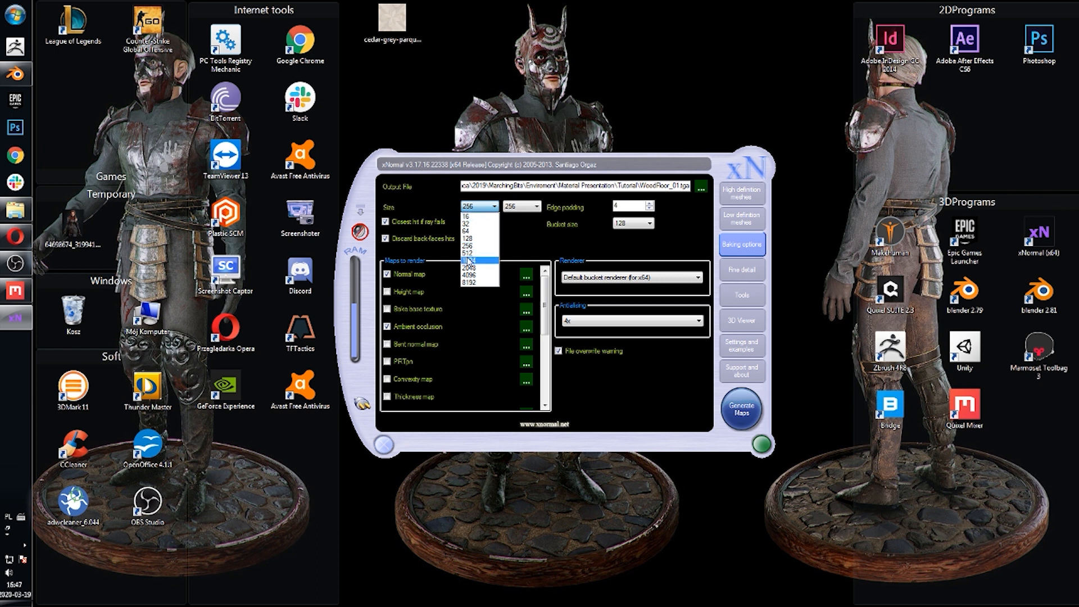
left_click(475, 275)
left_click(525, 207)
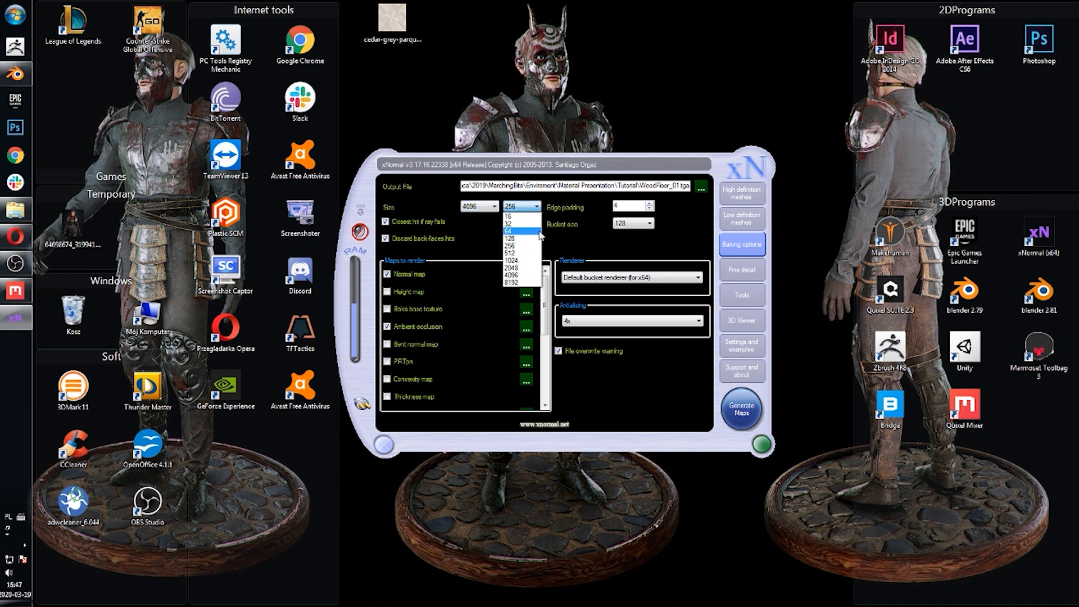
left_click(515, 275)
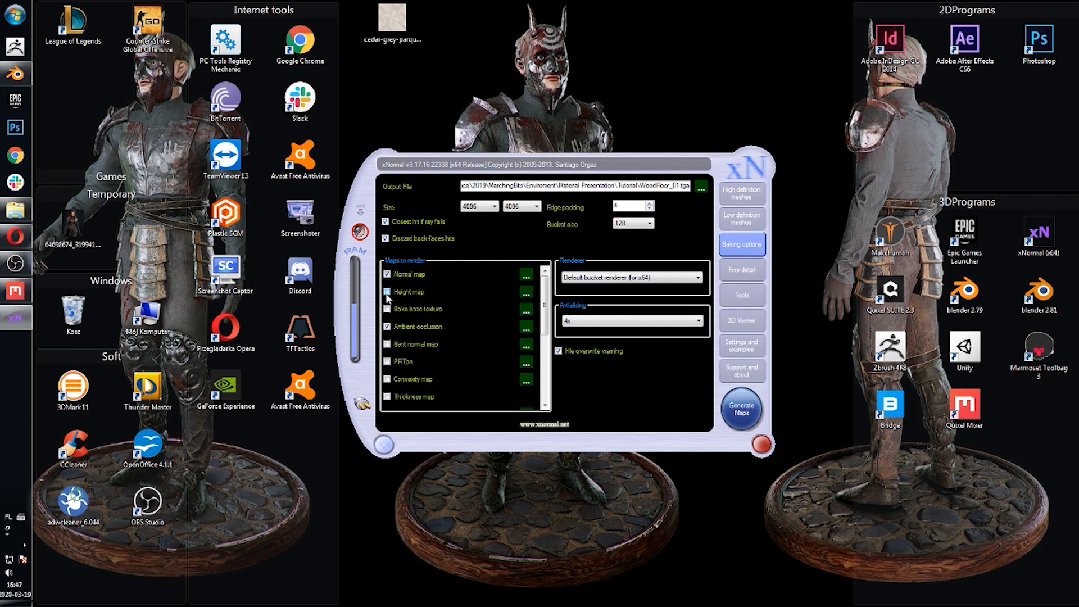
Step: Adjust the antialiasing and save the output file as WoodFloor_01 TGA in the Tutorial folder
left_click(592, 326)
left_click(580, 344)
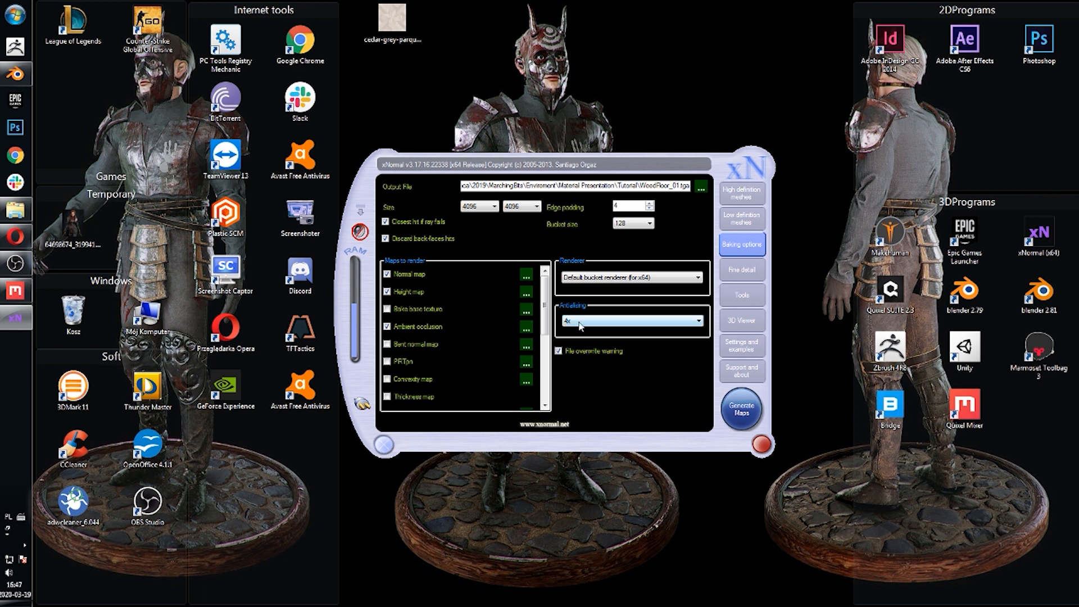
left_click(700, 187)
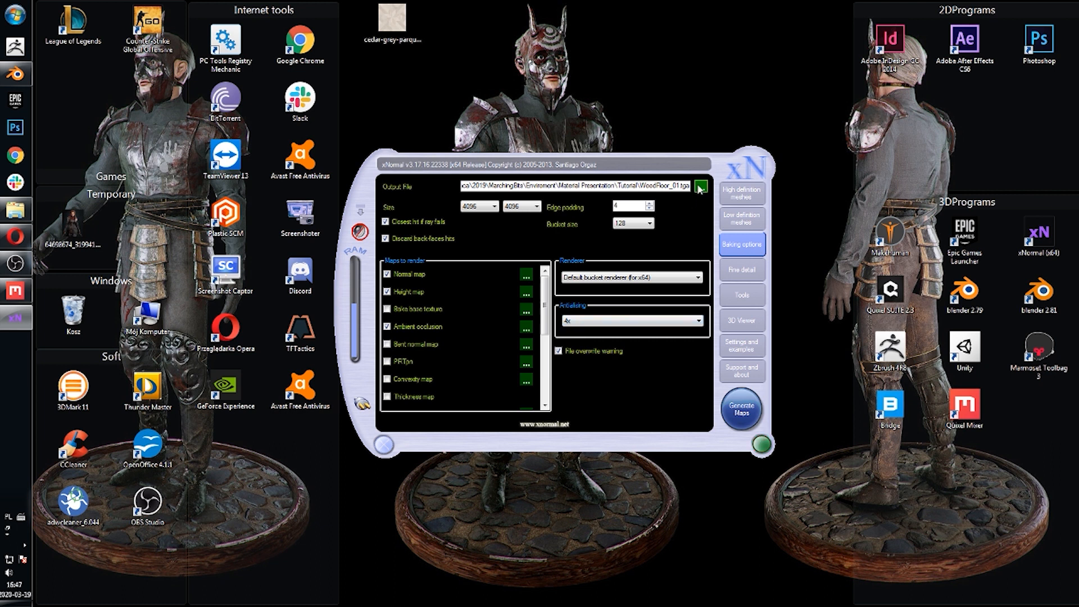
left_click_drag(423, 548, 391, 556)
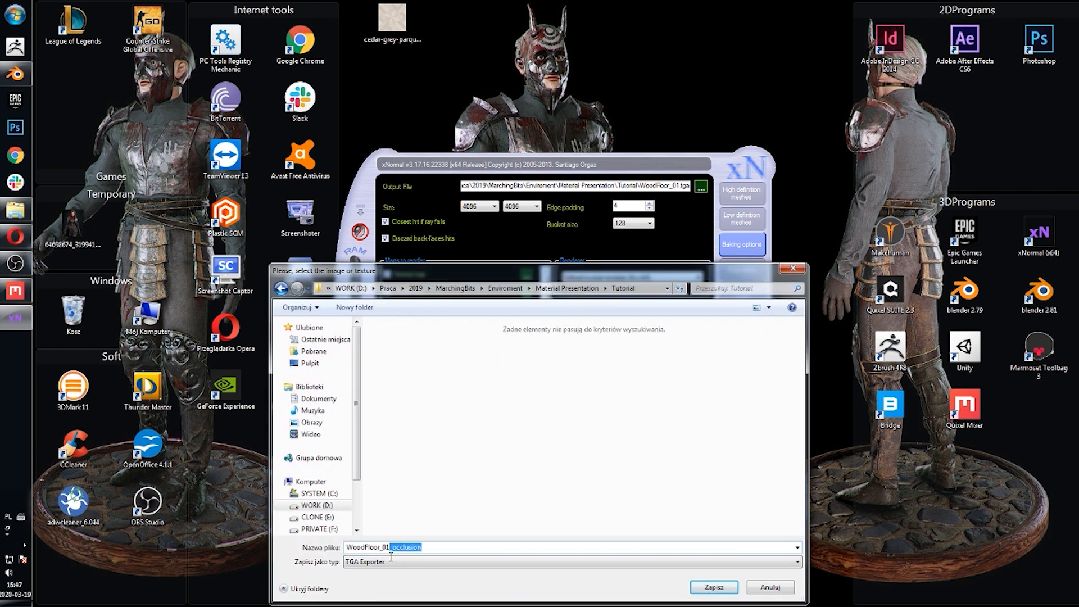
key("BackSpace")
left_click(710, 589)
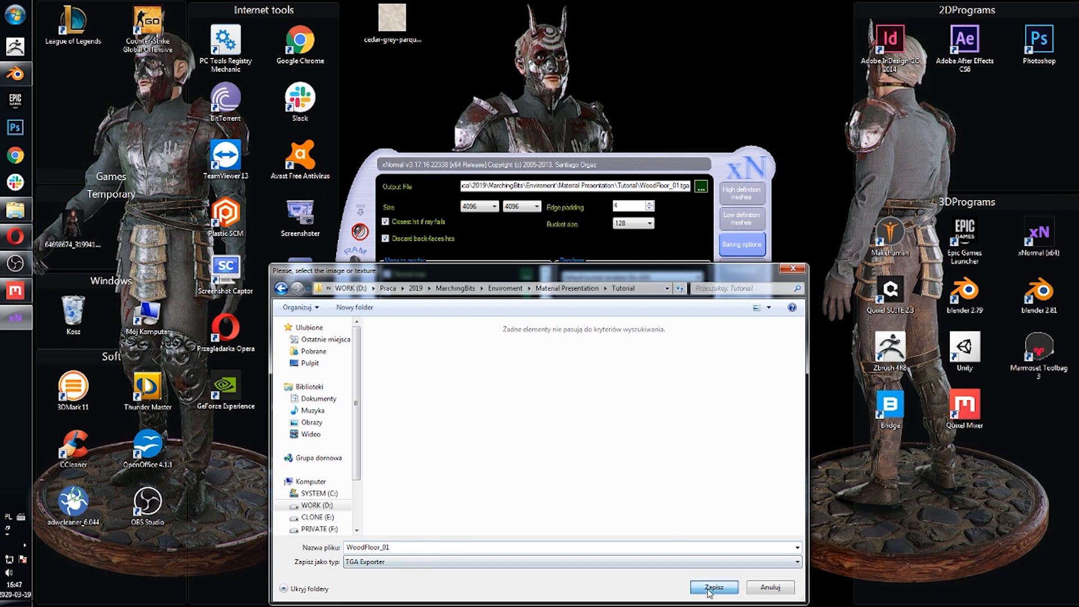
Step: Generate the maps and set the height tonemapper preview mode to Fit to window
left_click(730, 410)
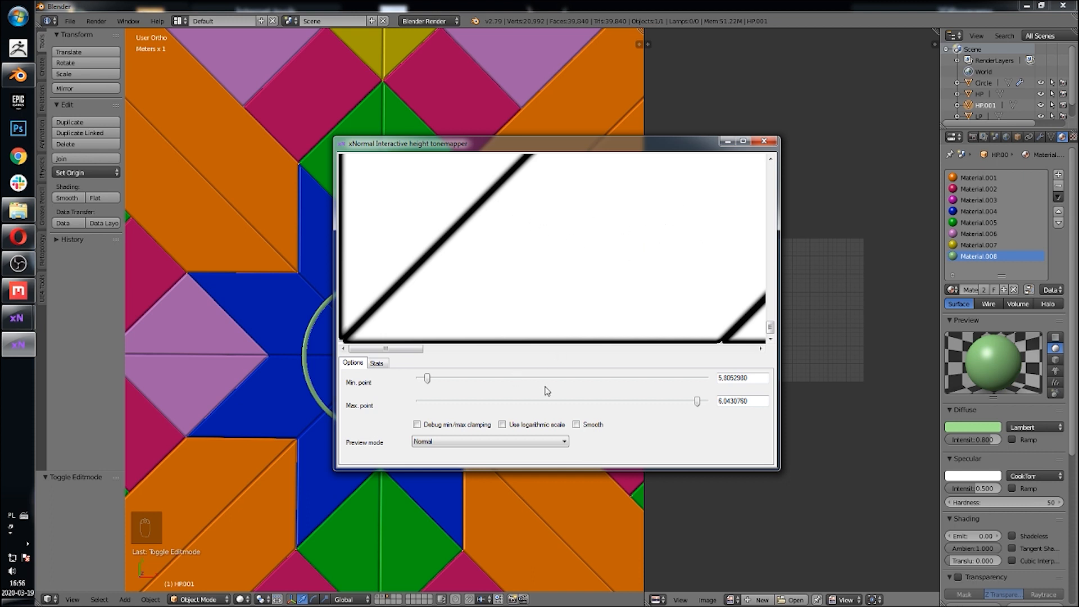
left_click(440, 443)
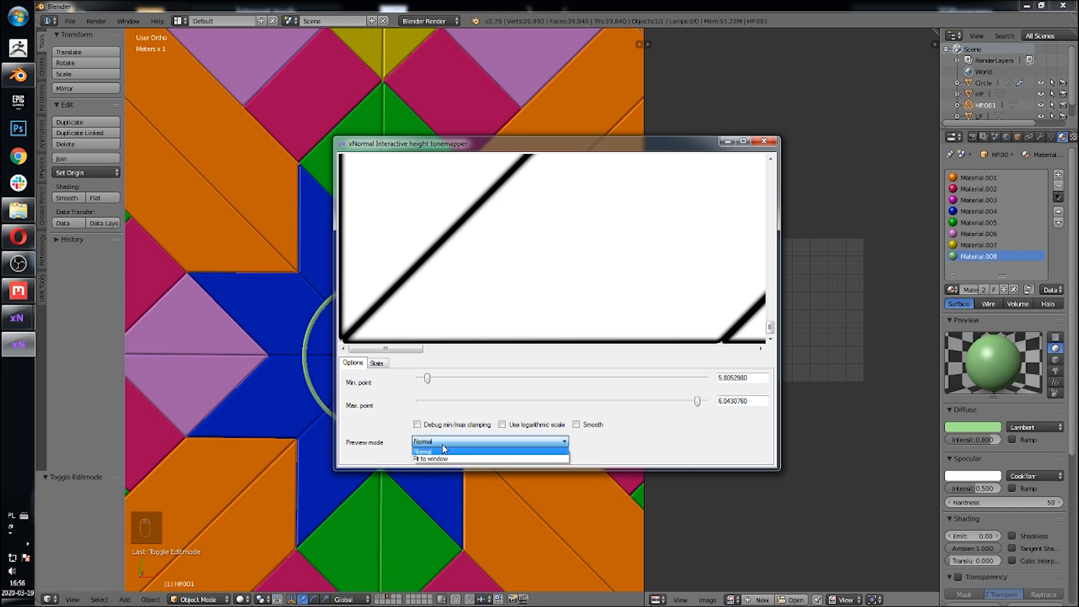
left_click(444, 459)
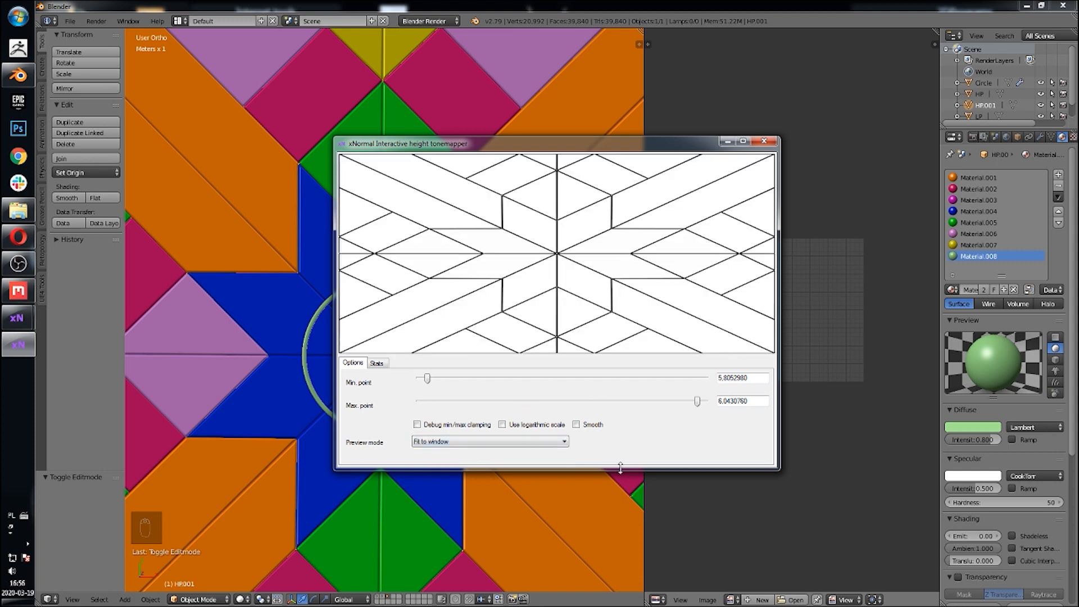
left_click_drag(616, 137, 609, 15)
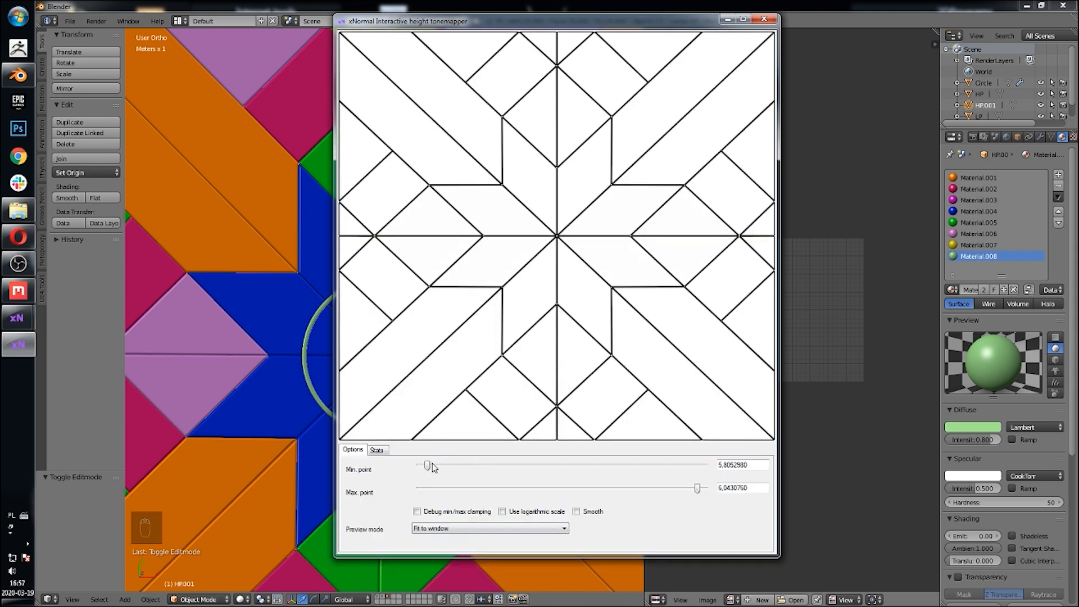
Step: Set the height tonemapper's min point to about 6.008, then close the tonemapper window
left_click_drag(430, 463, 473, 467)
left_click(473, 467)
left_click(473, 467)
left_click(473, 467)
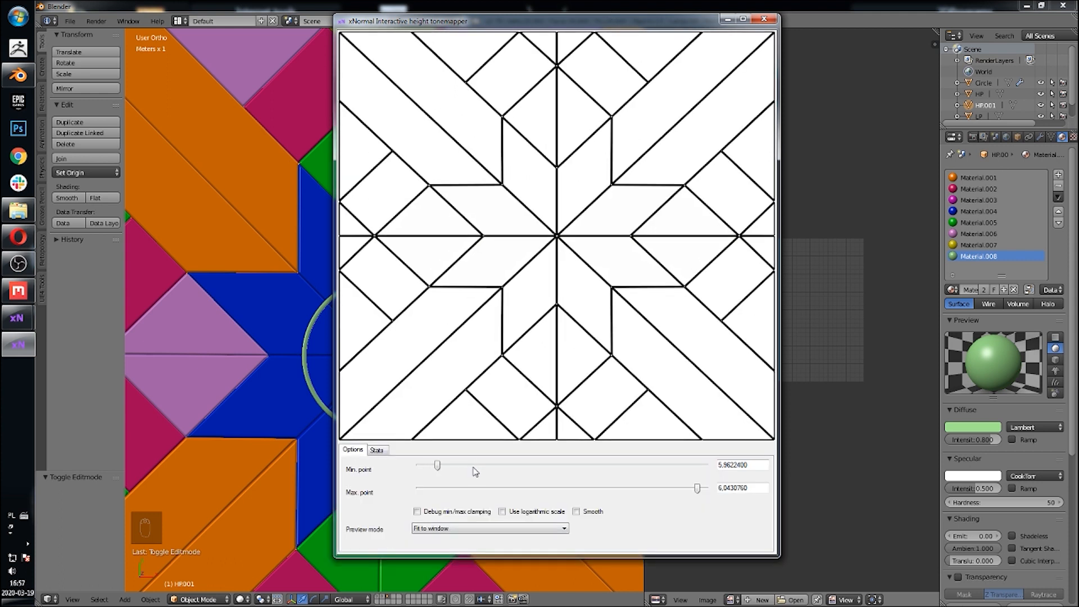
left_click(473, 467)
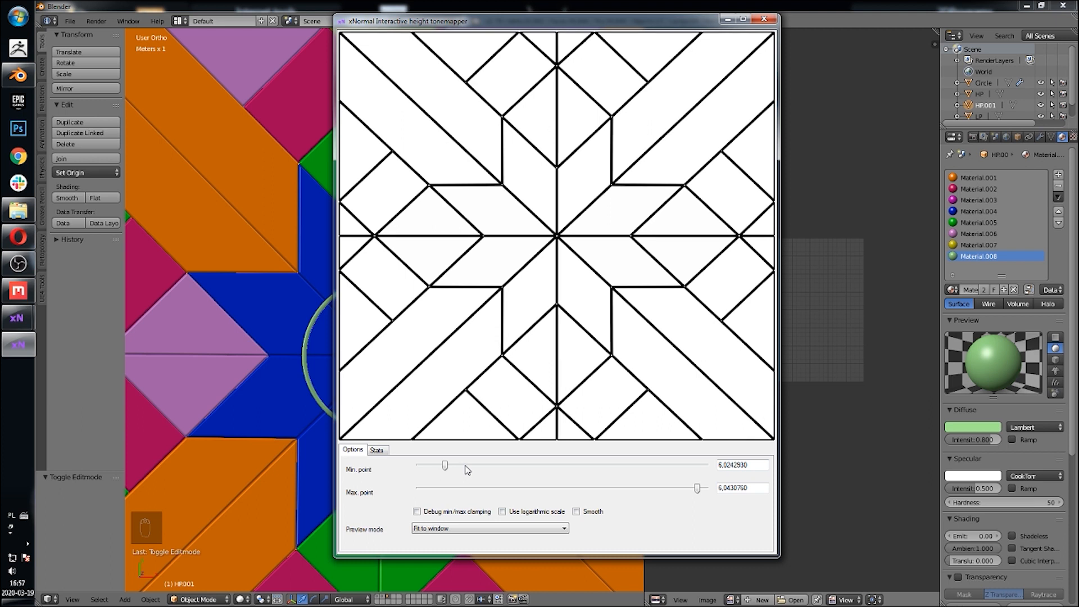
left_click(466, 466)
left_click_drag(465, 466, 478, 465)
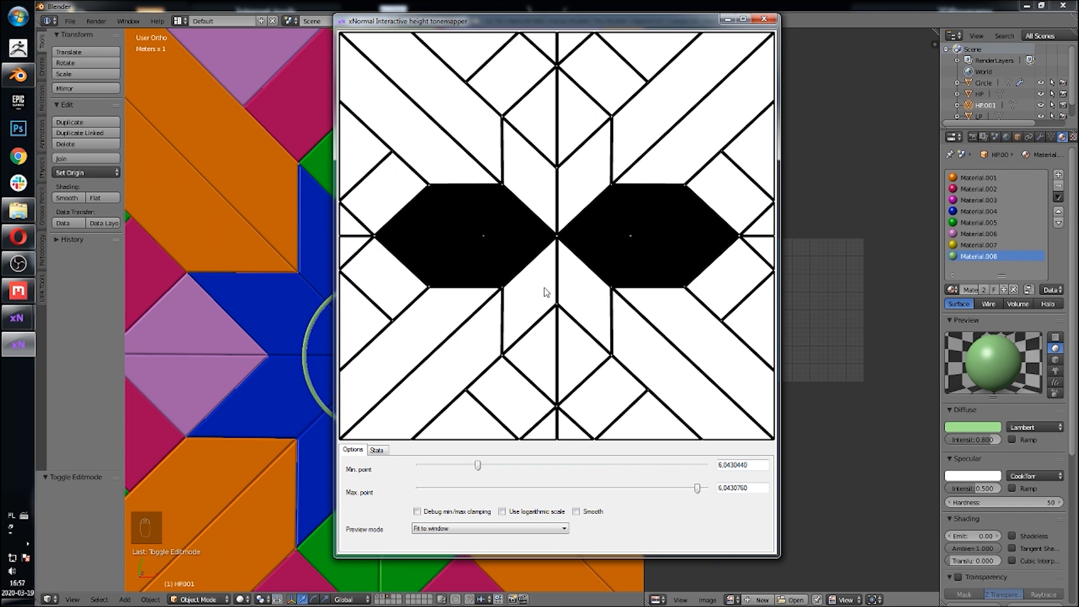
left_click_drag(478, 466, 442, 471)
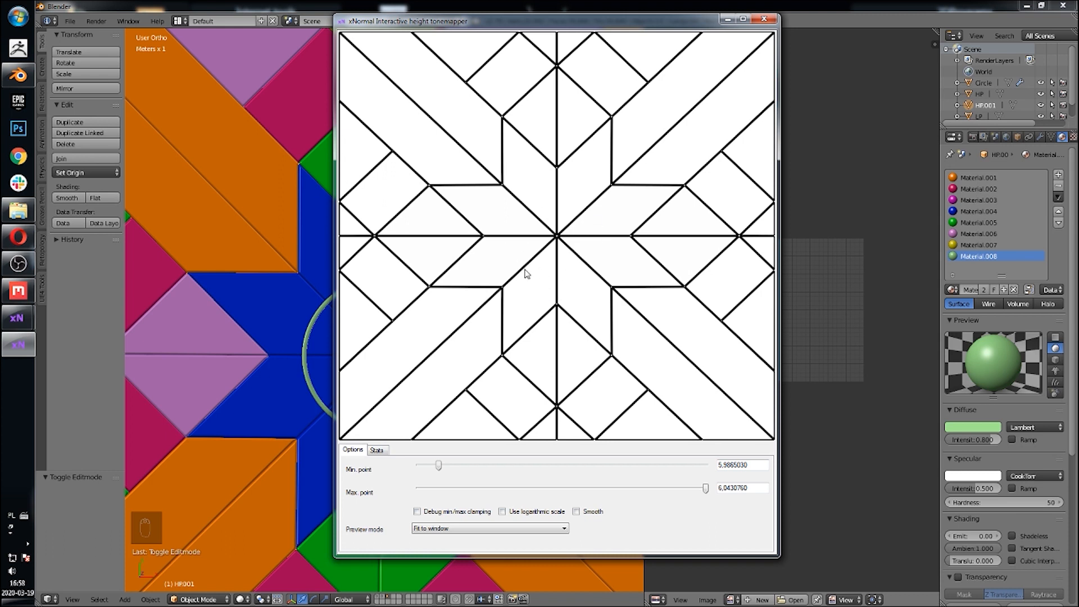
mouse_move(440, 469)
left_mouse_down()
mouse_move(453, 471)
mouse_move(443, 464)
left_mouse_up()
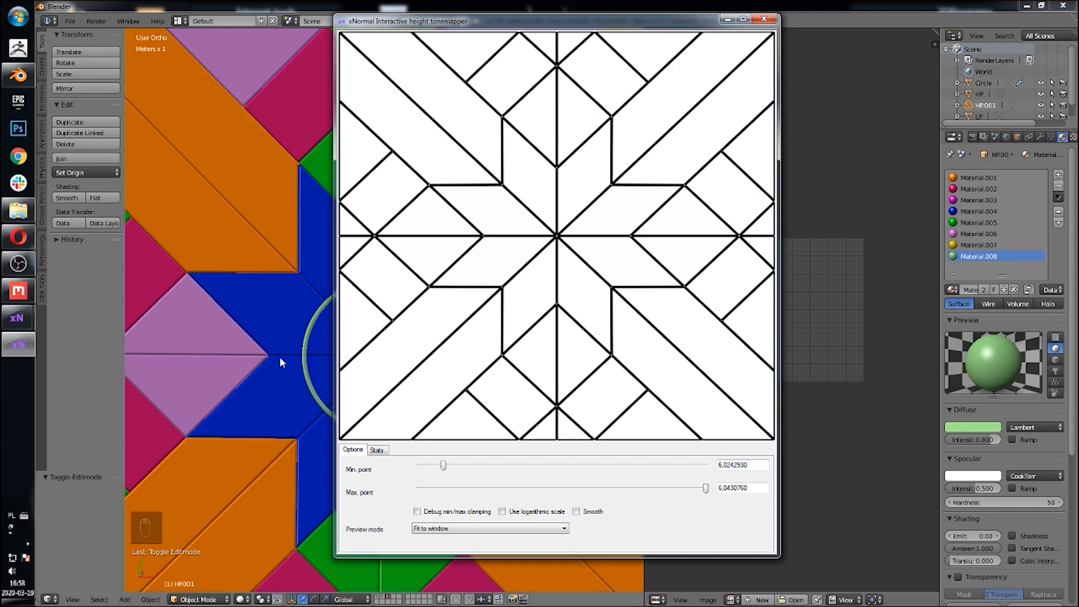
left_click_drag(490, 23, 640, 37)
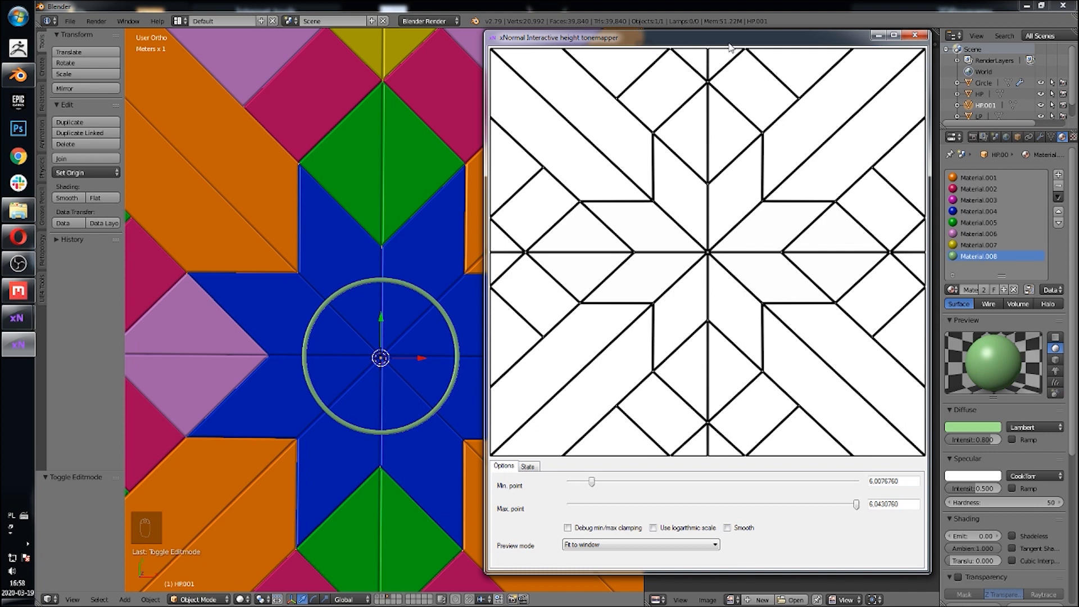
left_click_drag(728, 45, 472, 59)
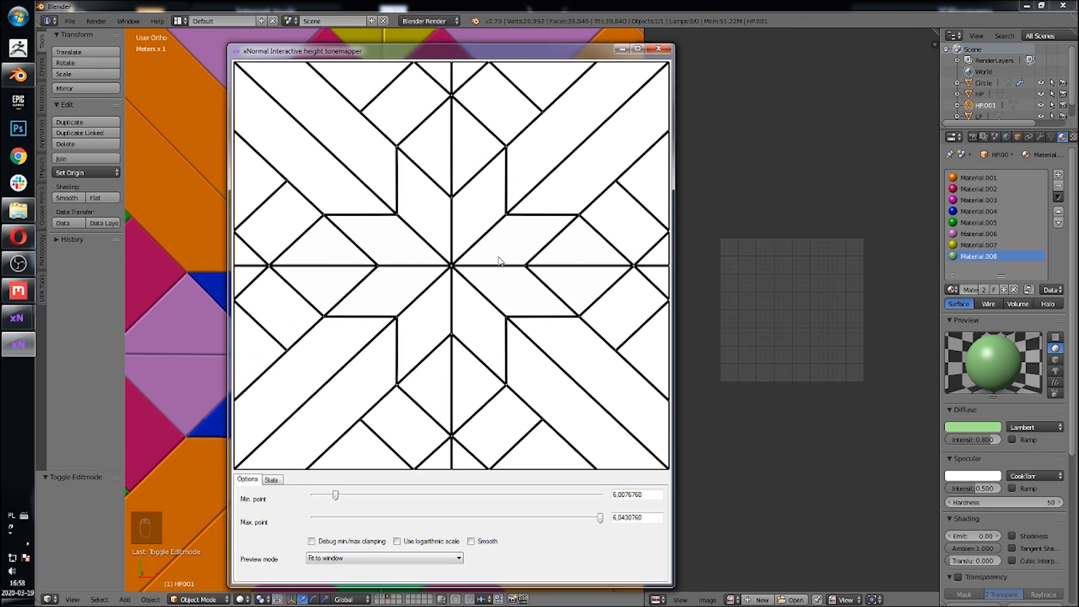
left_click(659, 52)
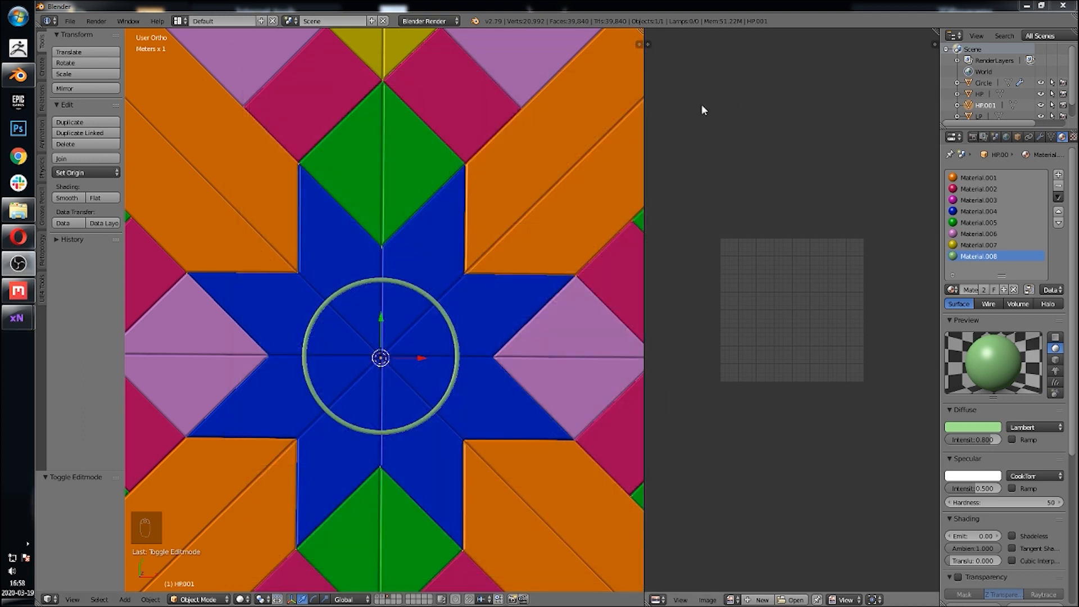
Step: Select the high-poly HP object in the Blender viewport
mouse_move(7, 325)
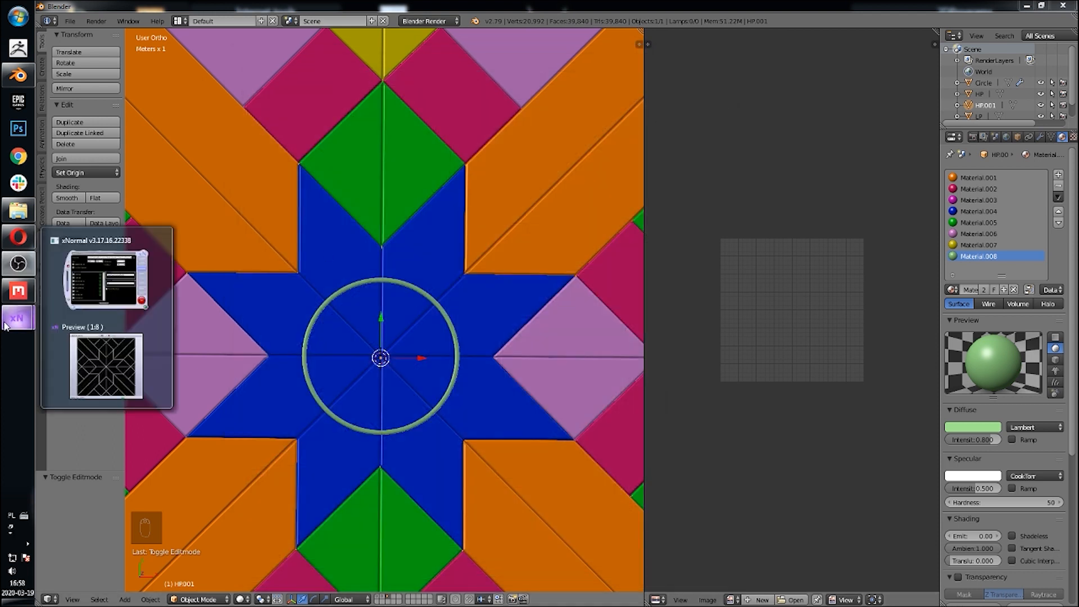
left_click(108, 362)
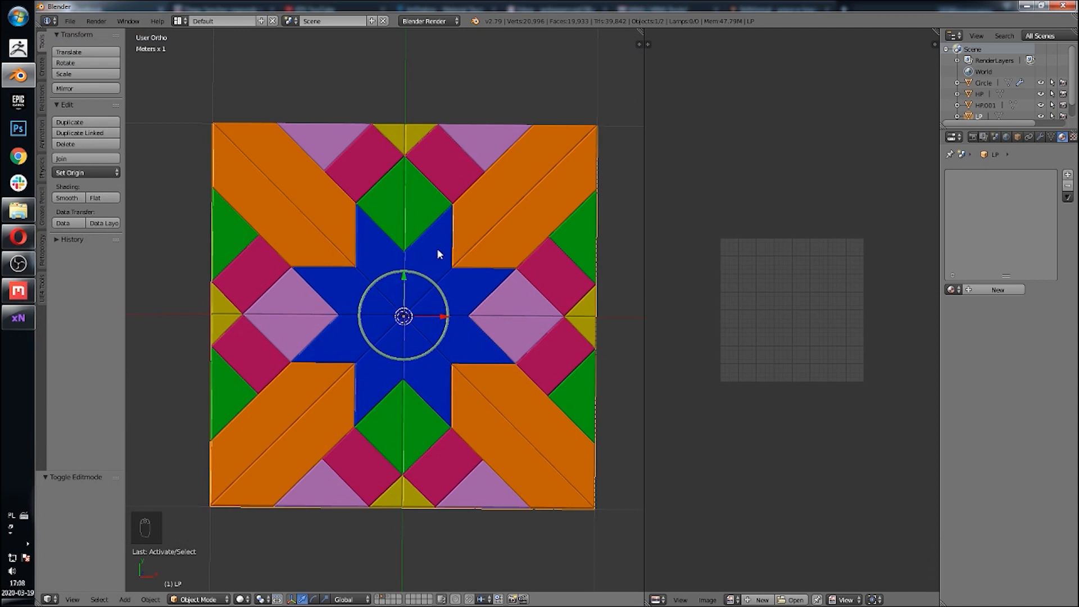
scroll(396, 286, "up", 3)
middle_click_drag(421, 285, 413, 334, "shift")
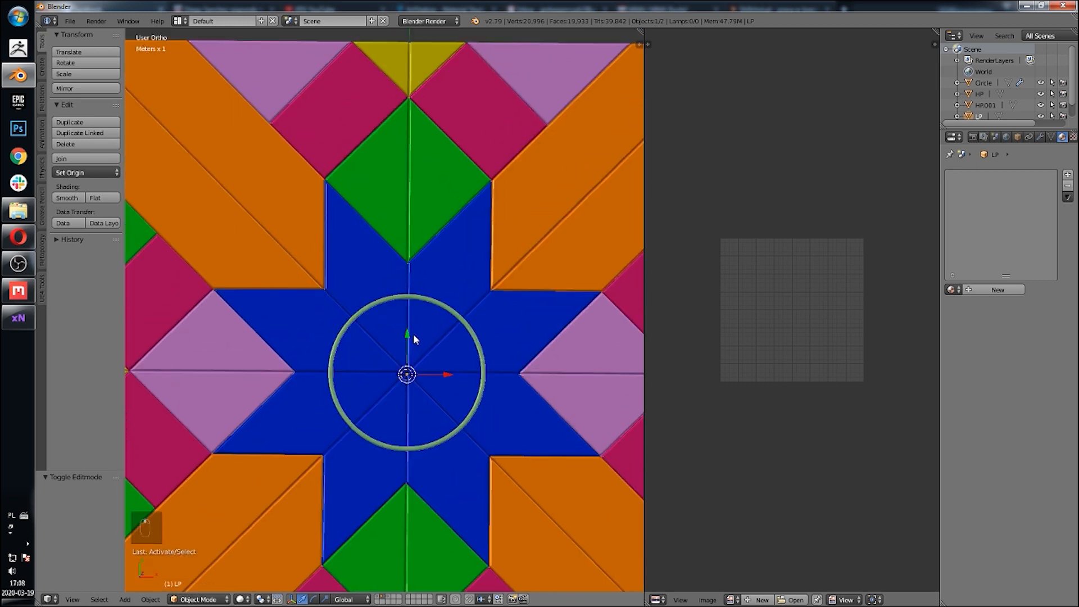
scroll(416, 371, "down", 3)
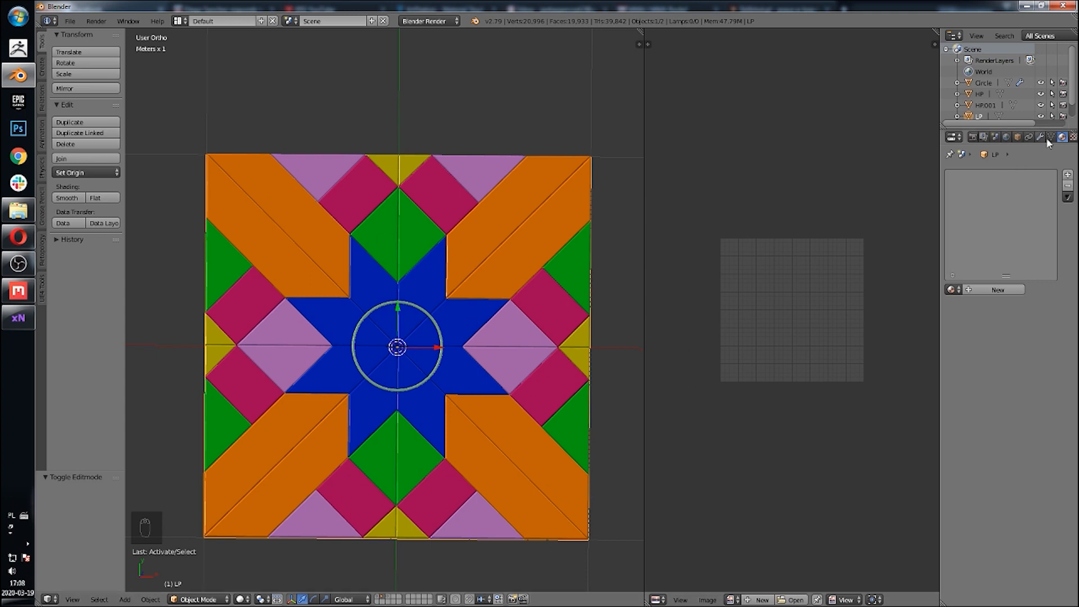
right_click(551, 269)
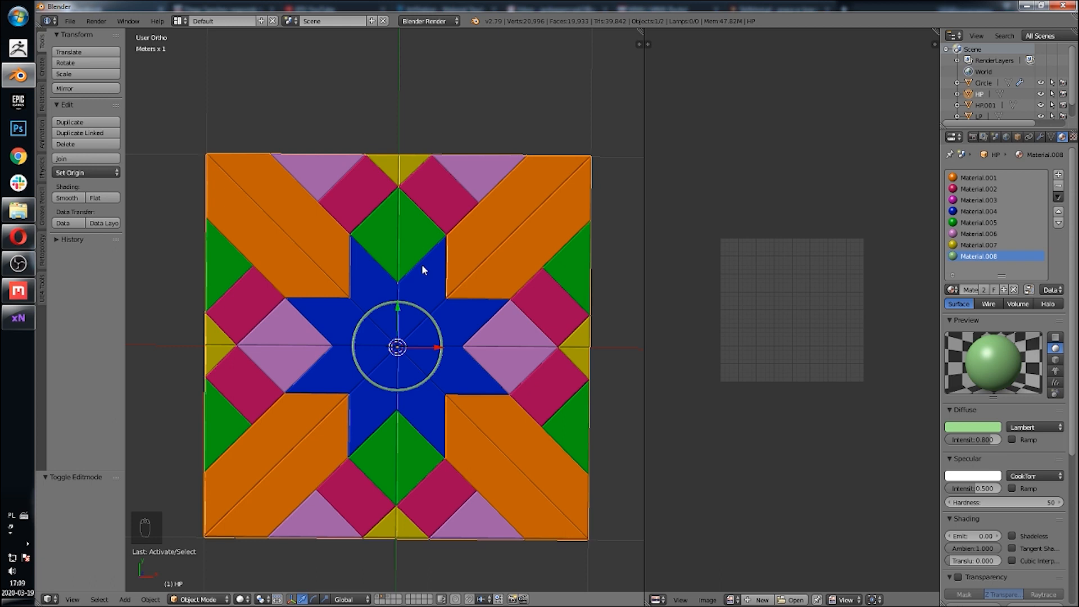
Step: Add a new material slot with a new material and set its diffuse colour to light blue
left_click(1058, 174)
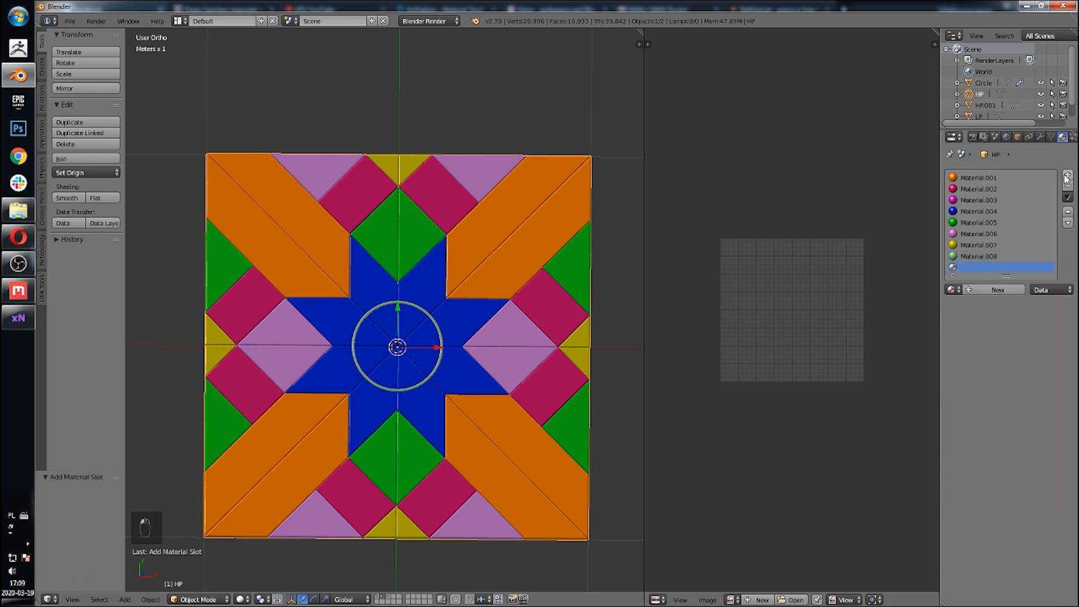
left_click(949, 290)
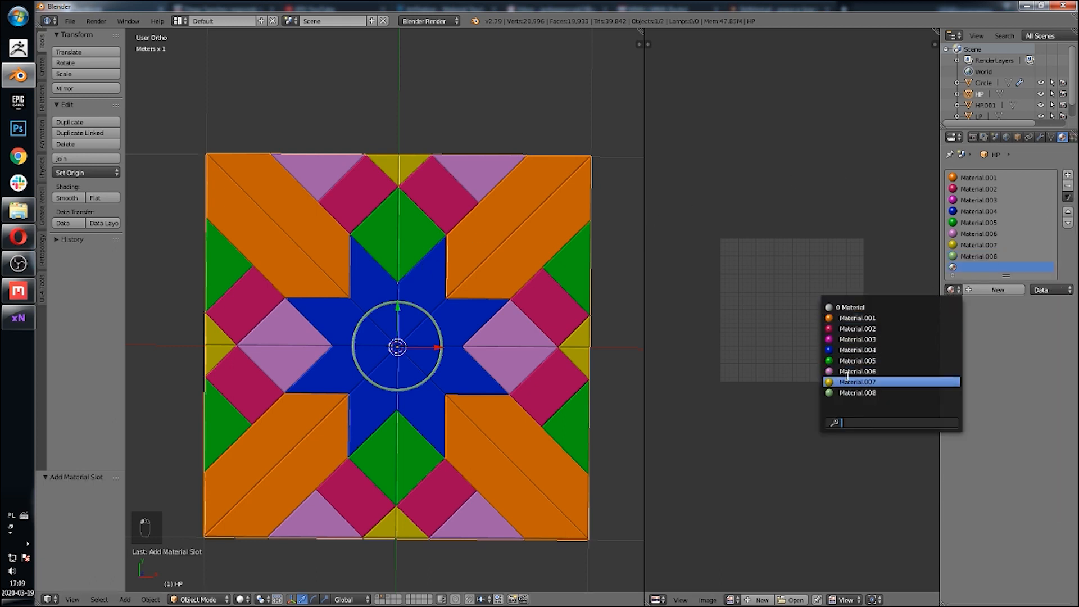
left_click(997, 282)
left_click(997, 288)
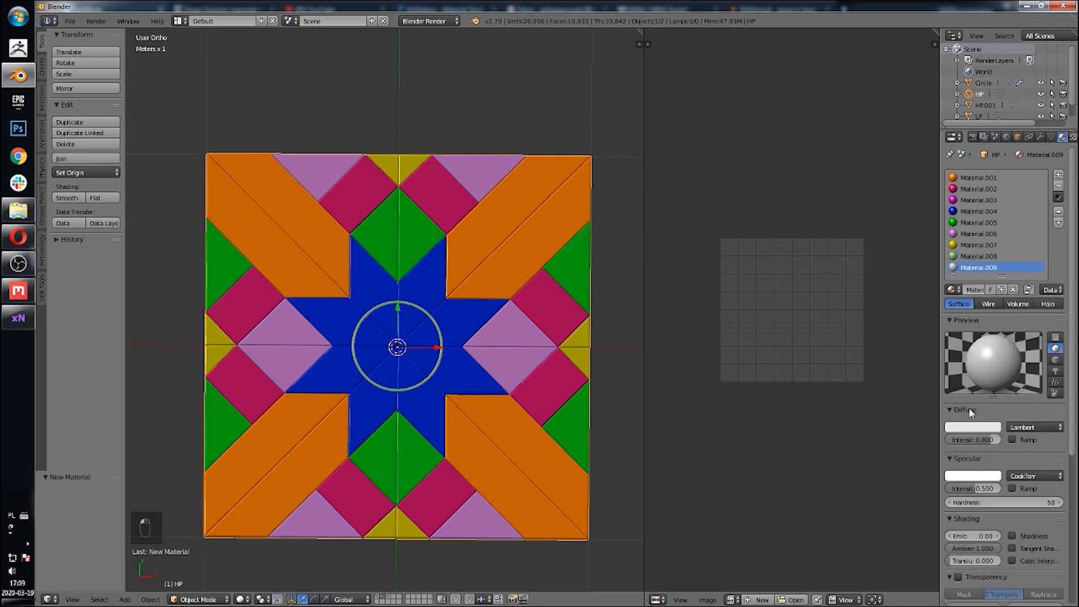
left_click(992, 431)
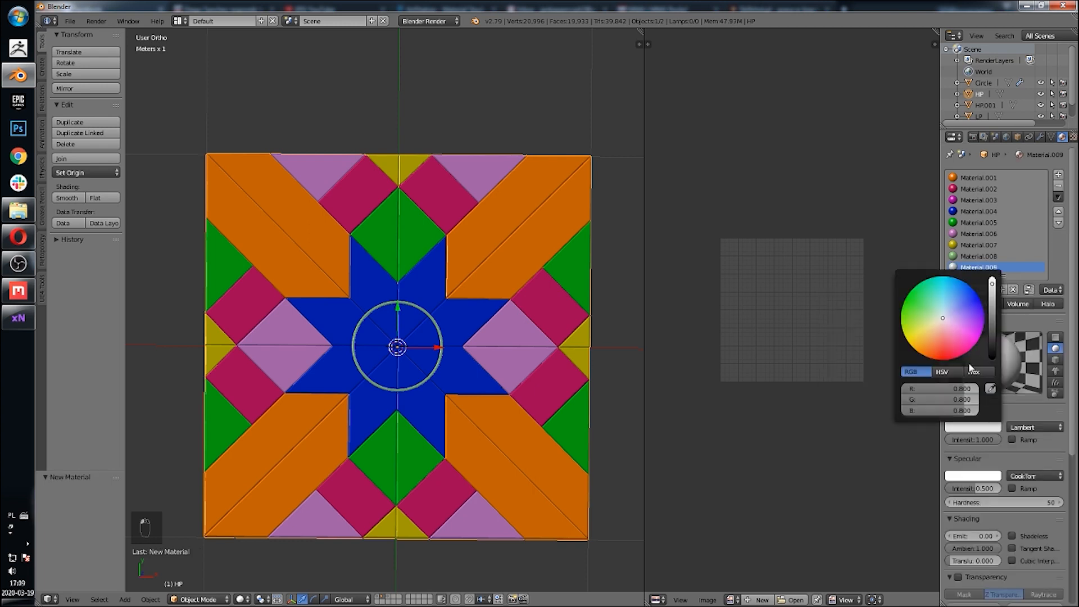
left_click_drag(944, 315, 955, 309)
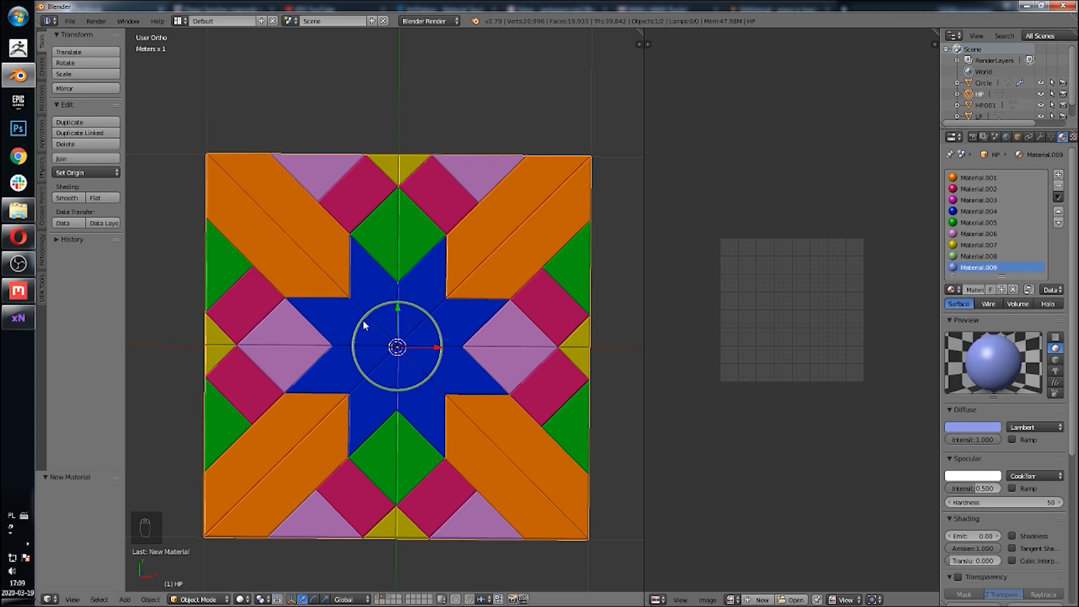
Step: In Edit Mode, select the linked faces of the orange diagonal planks in the upper-right and lower-left corners
key("Tab")
right_click(506, 219)
key("l")
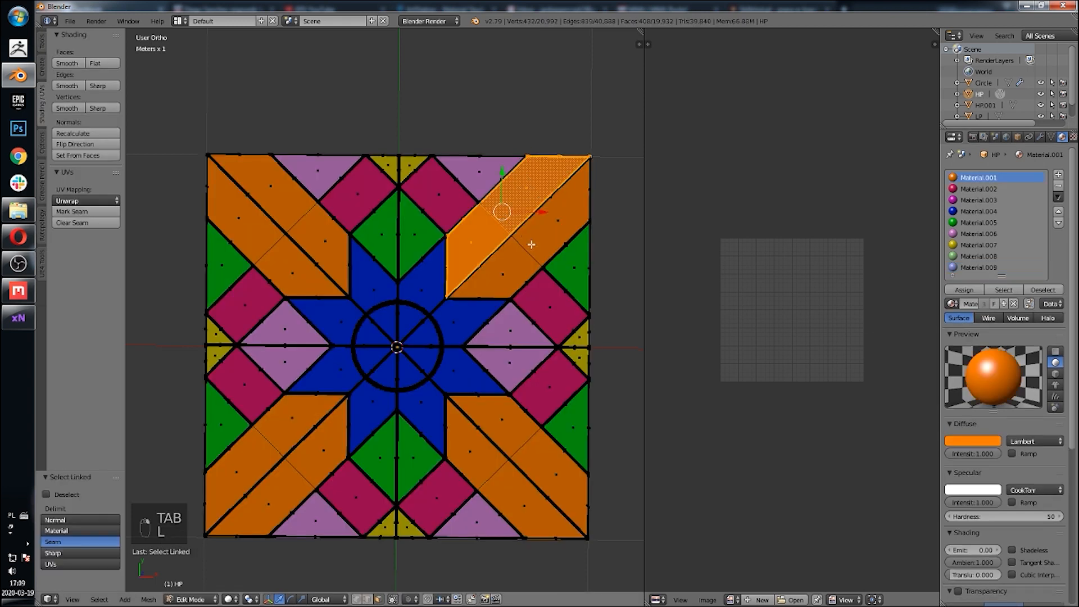
key("l")
key("l")
key("l")
key("l")
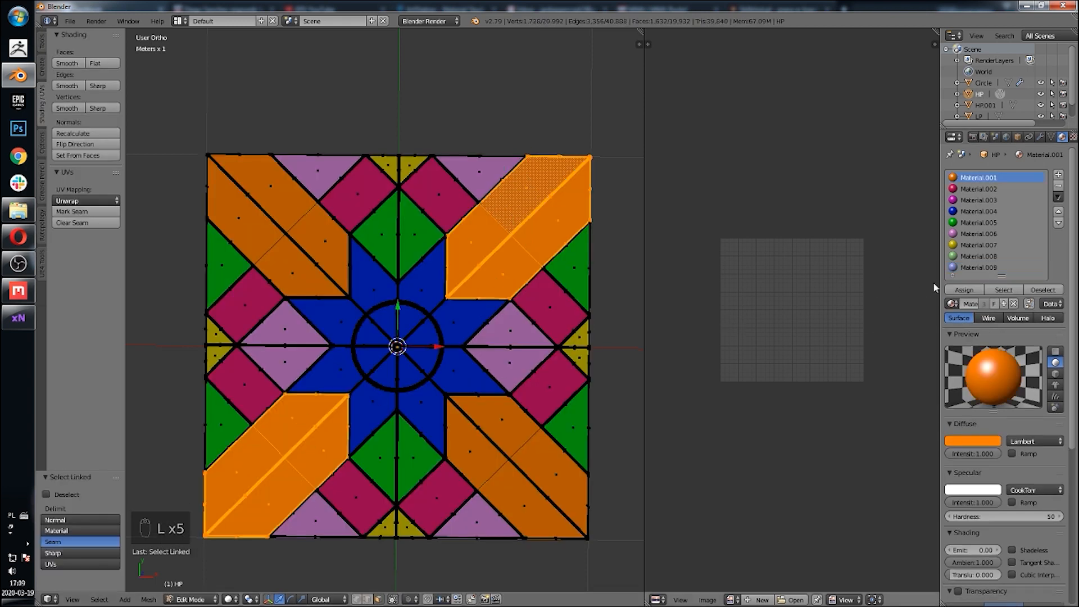
Step: Assign the light blue material to the selected orange diagonal planks
left_click(964, 290)
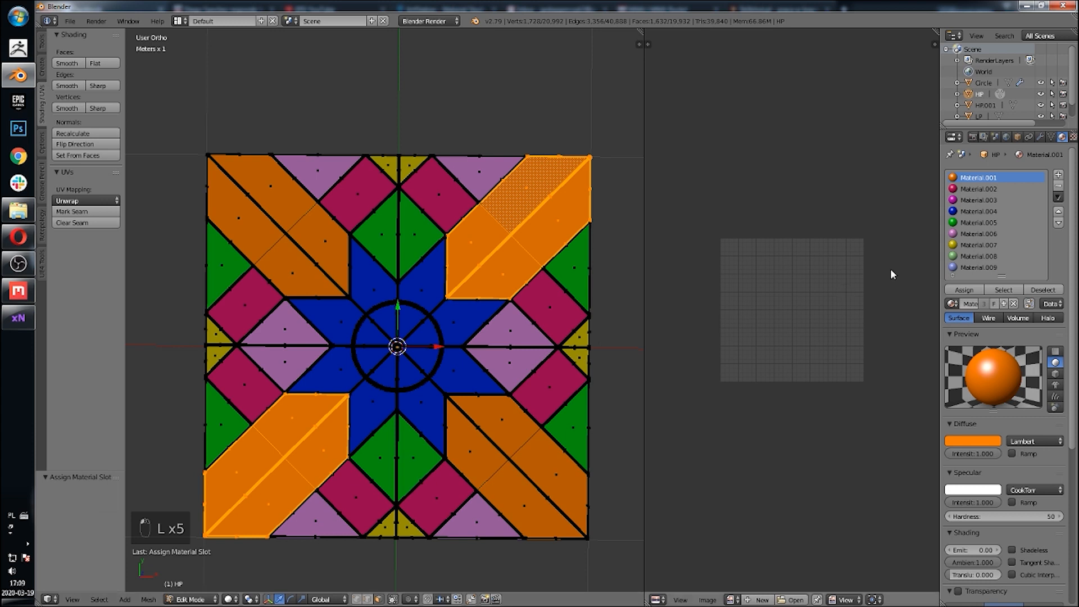
left_click(968, 268)
scroll(961, 233, "down", 5)
scroll(961, 233, "up", 3)
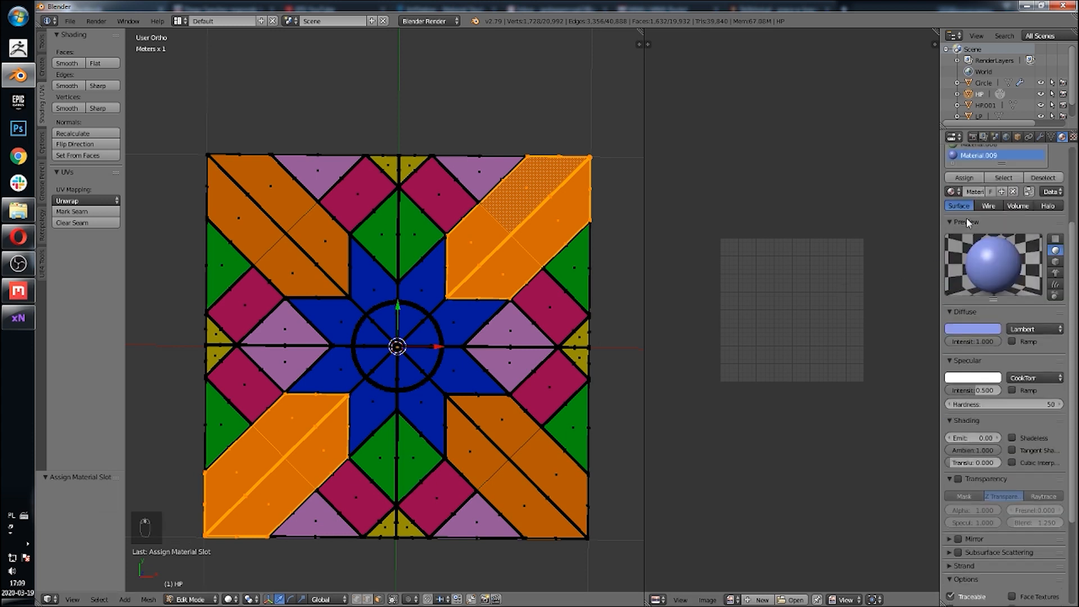
left_click_drag(1000, 231, 1000, 274)
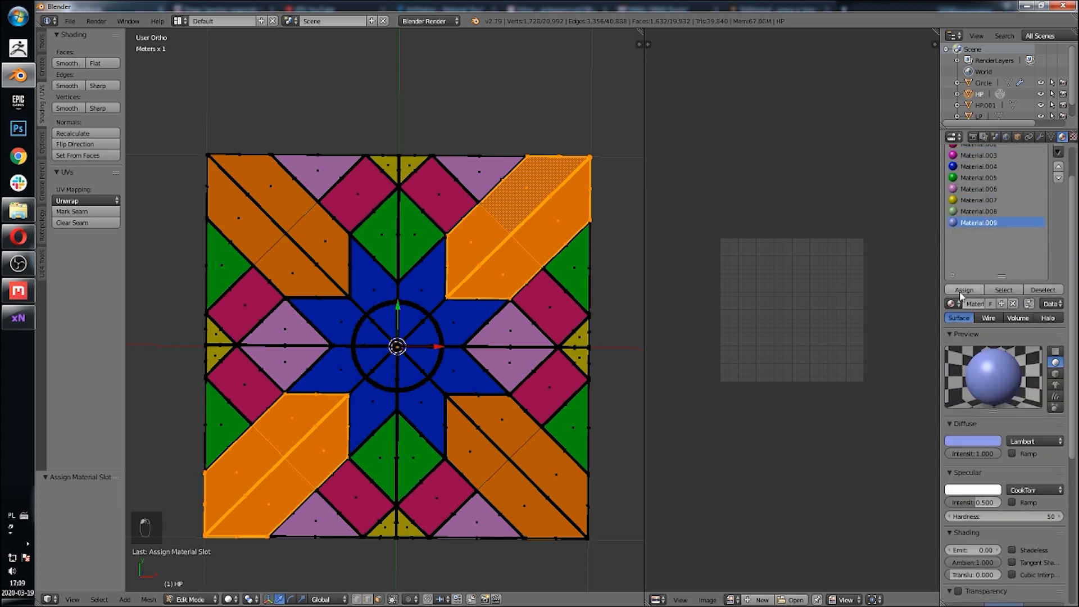
key("Tab")
Step: Add another material slot with a new material at full diffuse intensity and a light peach diffuse colour
middle_click_drag(413, 339, 443, 275, "shift")
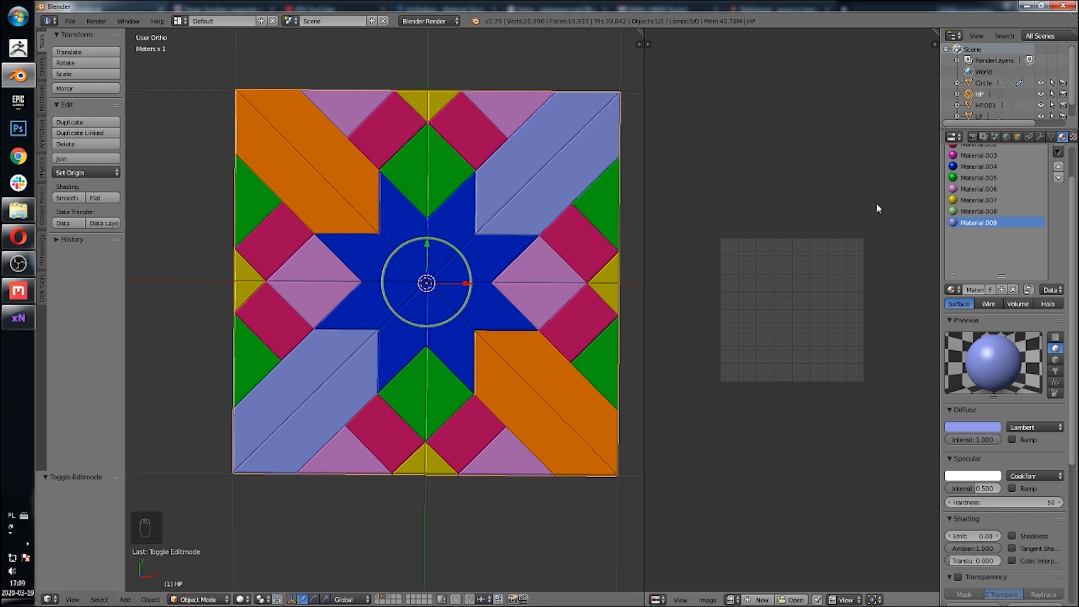
scroll(1064, 184, "up", 2)
left_click(1060, 175)
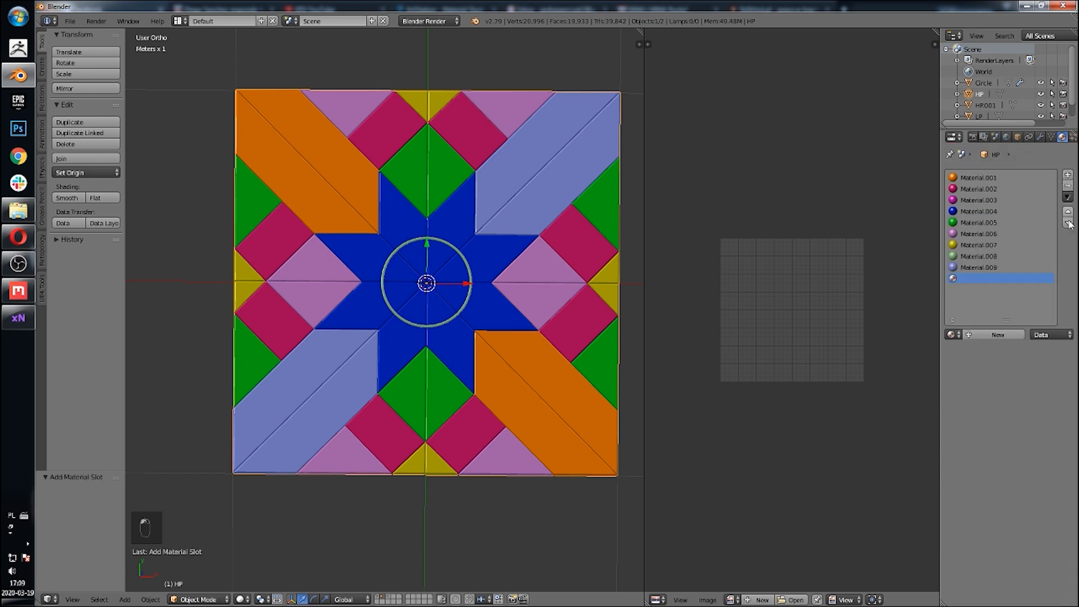
left_click(978, 335)
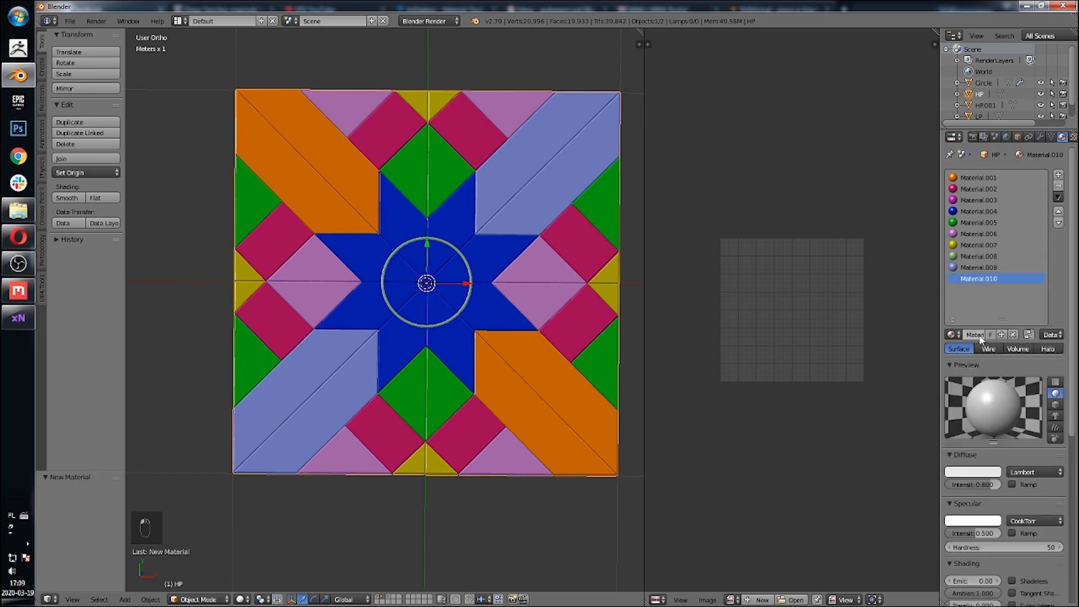
left_click_drag(976, 484, 1007, 484)
left_click(980, 473)
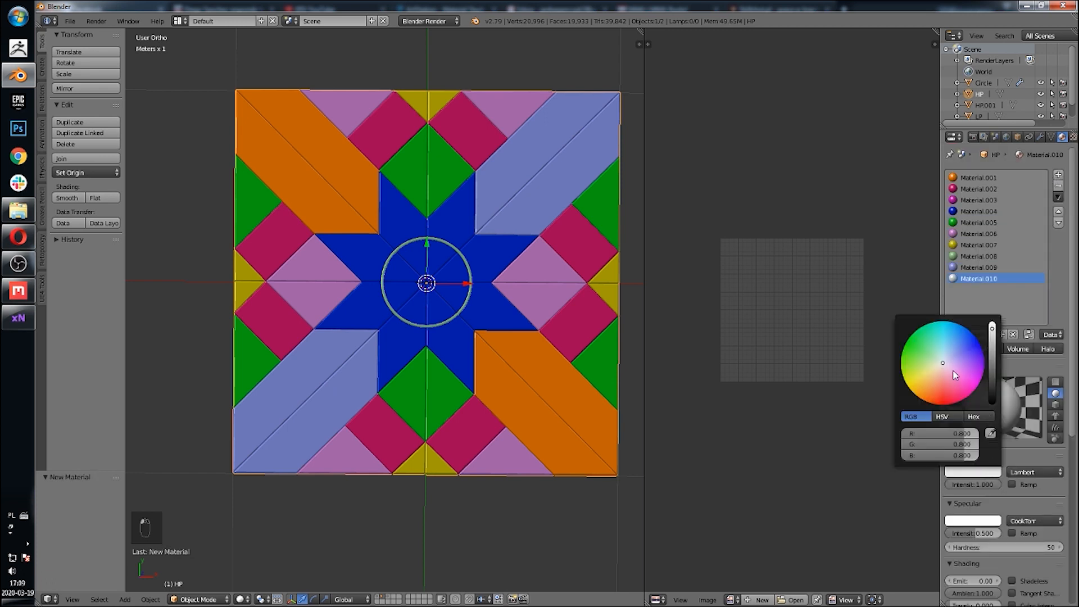
left_click_drag(957, 374, 936, 375)
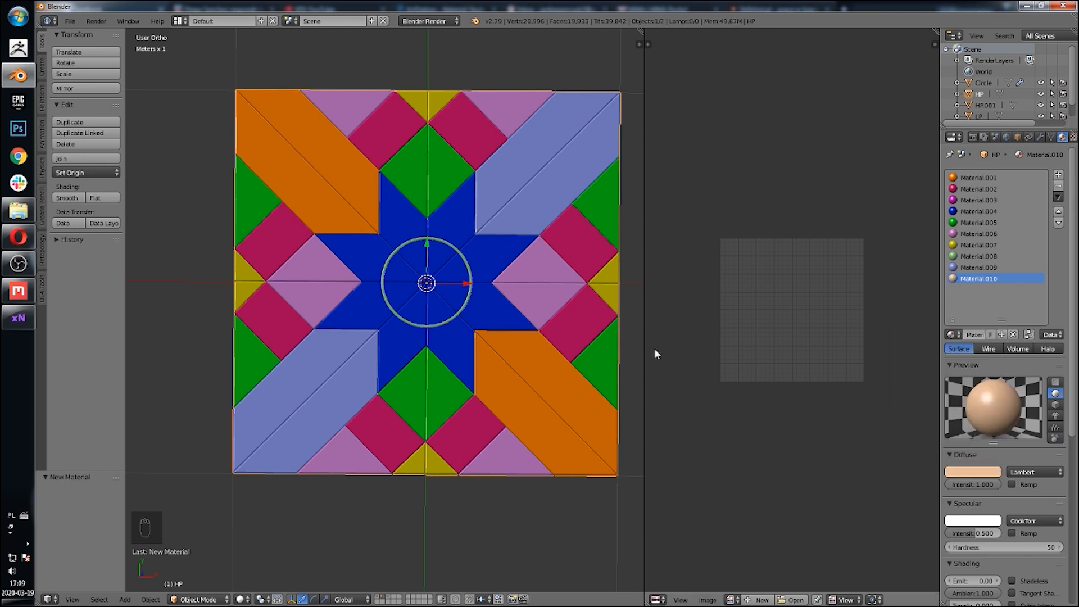
Step: Select the four crimson squares beside the star's arms and assign them the new peach material
key("Tab")
right_click(274, 323)
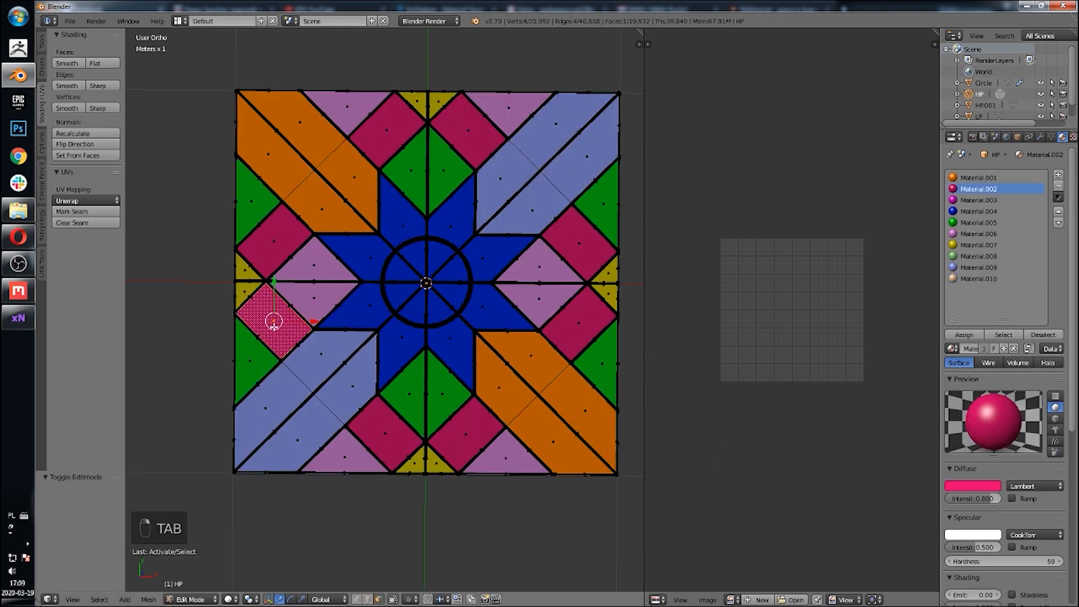
key("l")
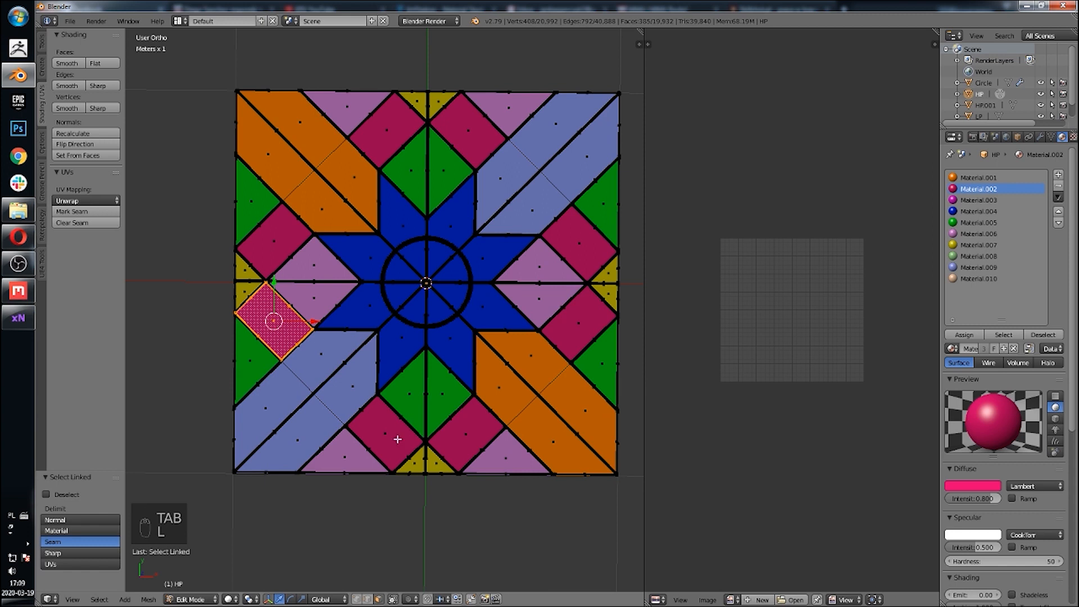
key("l")
key("l")
key("l")
left_click(978, 279)
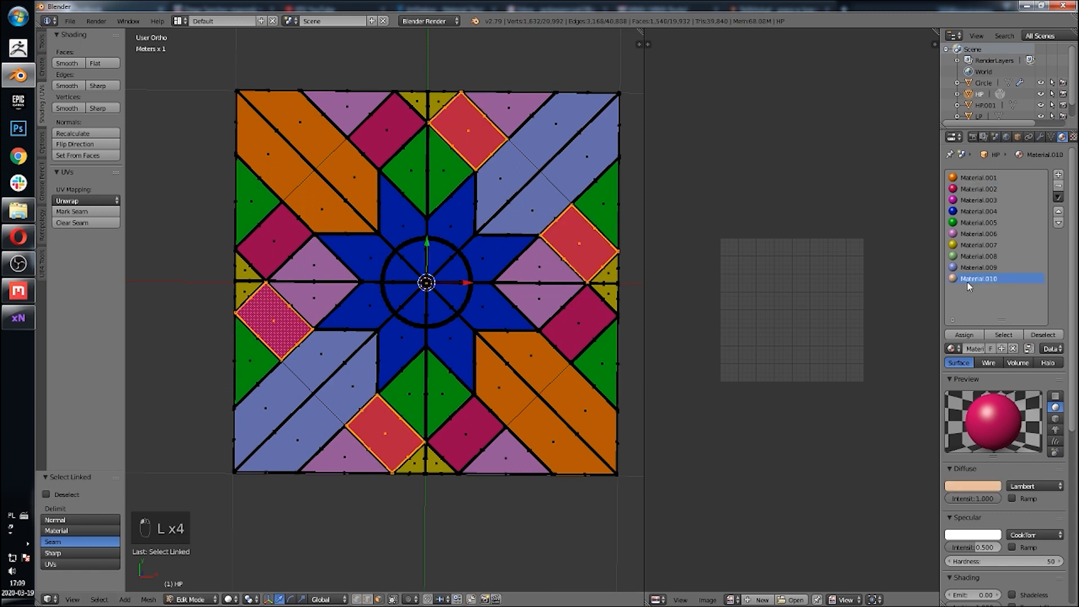
left_click(961, 335)
key("Tab")
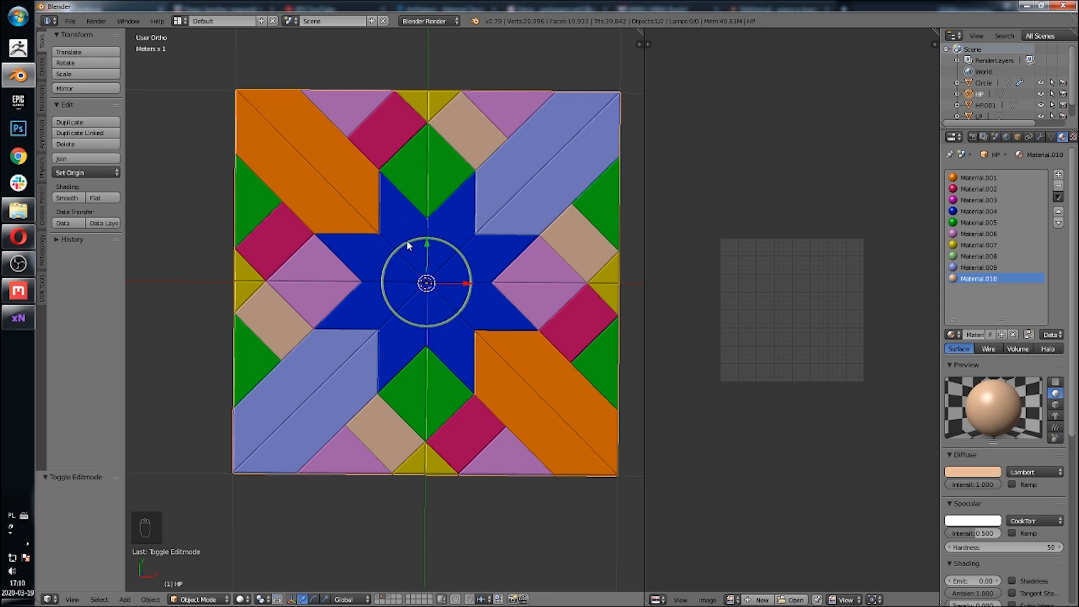
middle_click_drag(400, 219, 416, 240, "shift")
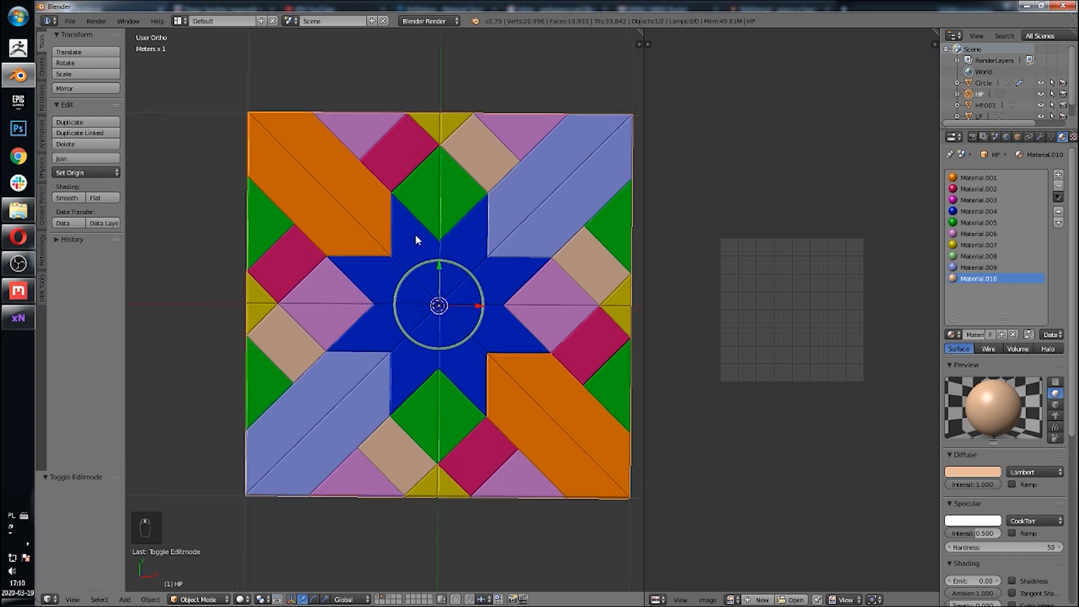
scroll(417, 259, "up", 4)
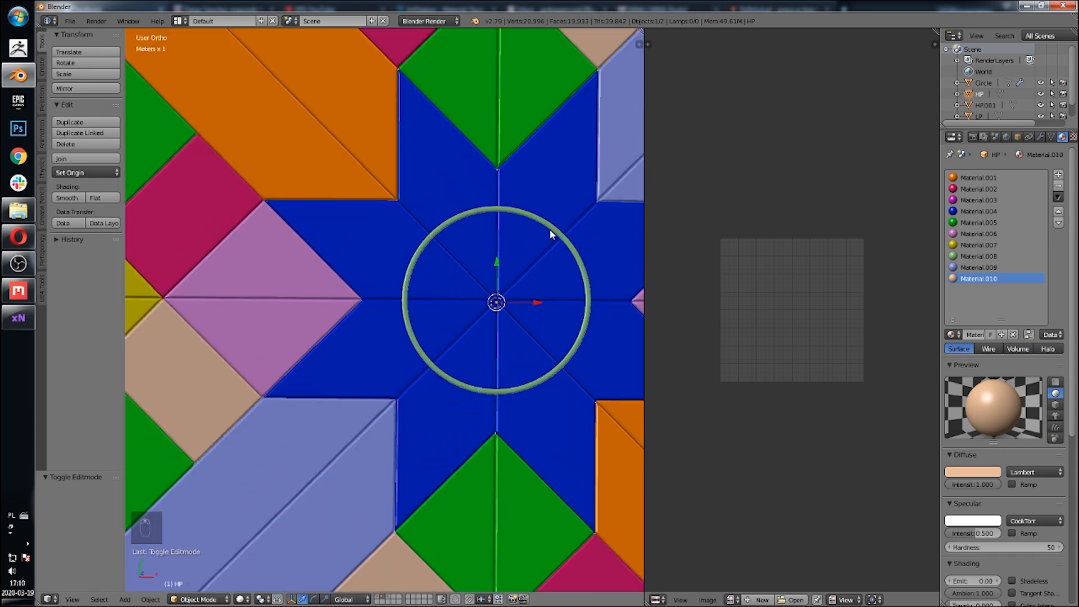
key("Tab")
key("Tab")
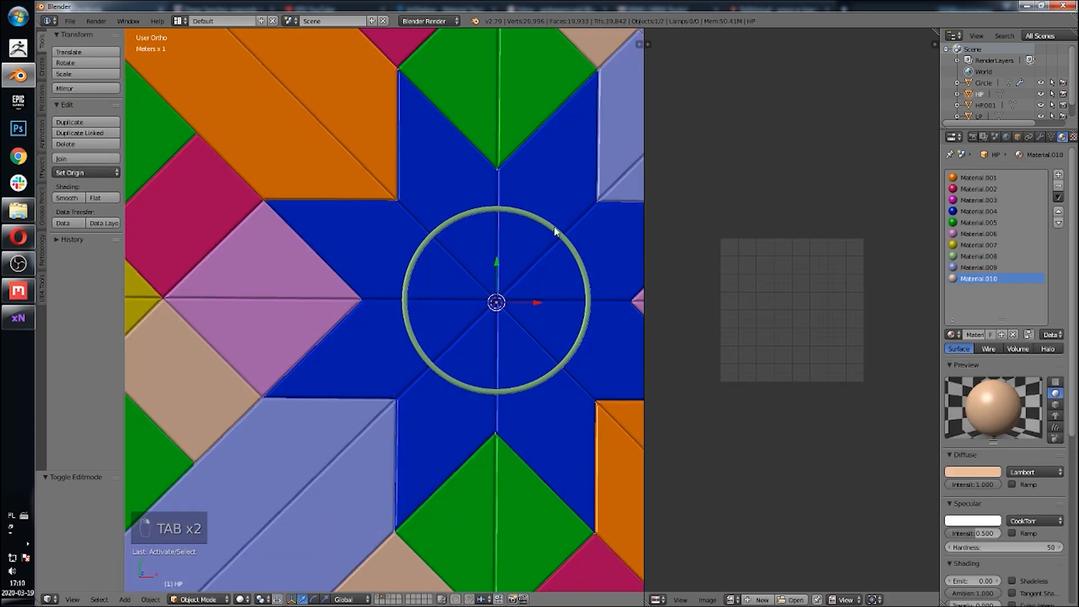
key("g")
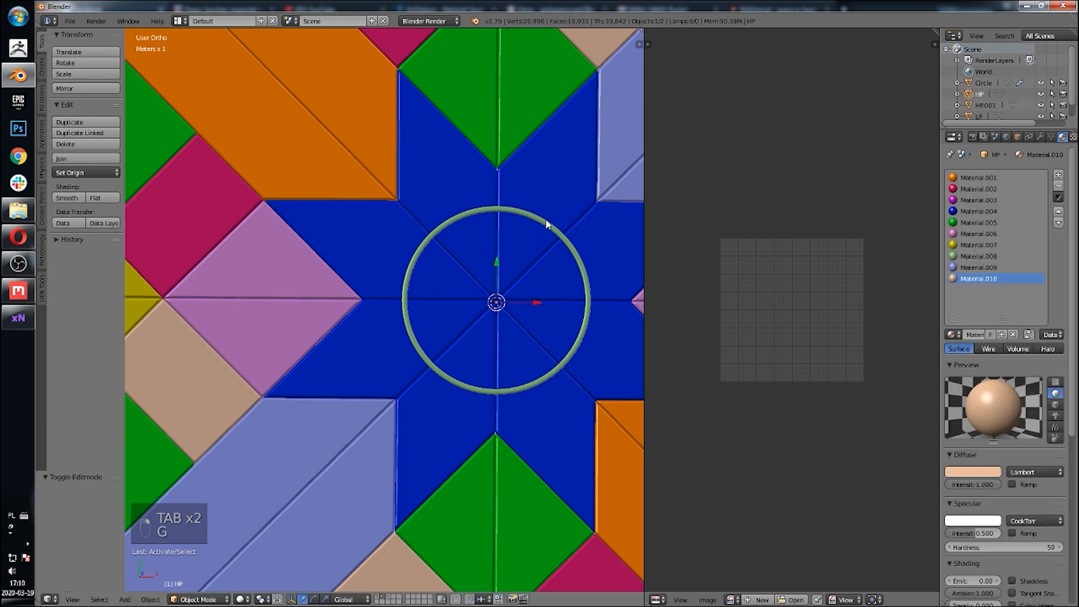
key("g")
right_click(474, 273)
Step: In Edit Mode, select the circular ring around the star's centre and delete its vertices
key("Tab")
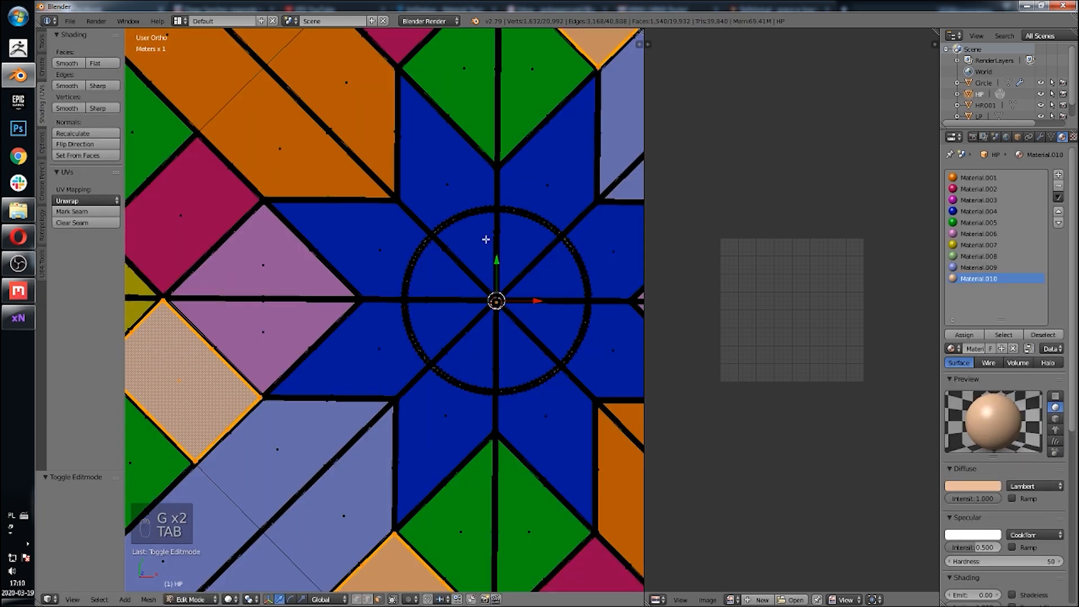
scroll(485, 240, "up", 5)
right_click(450, 232)
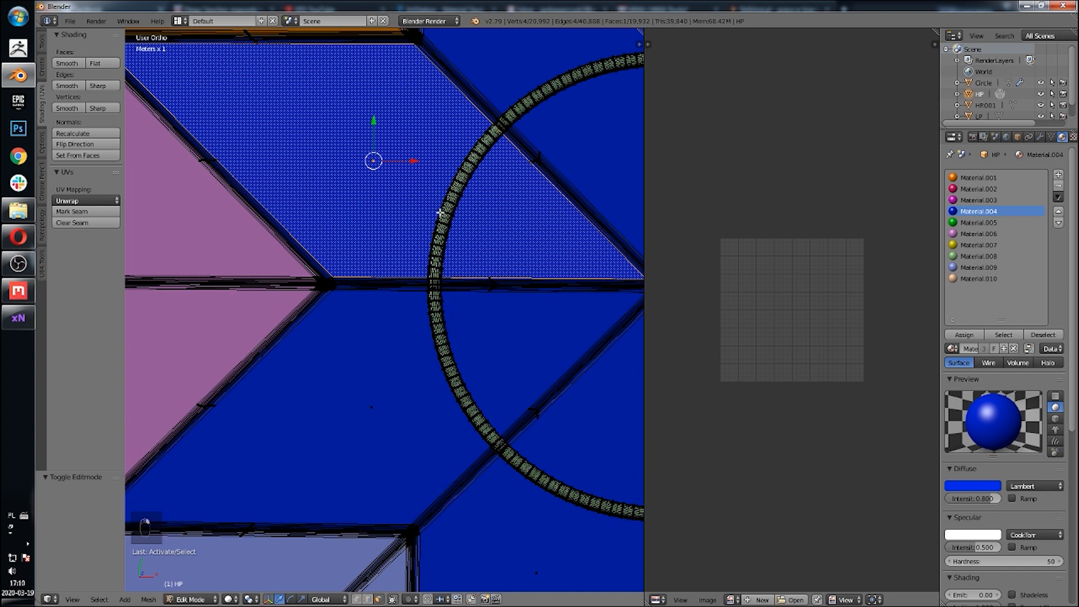
scroll(414, 390, "up", 5)
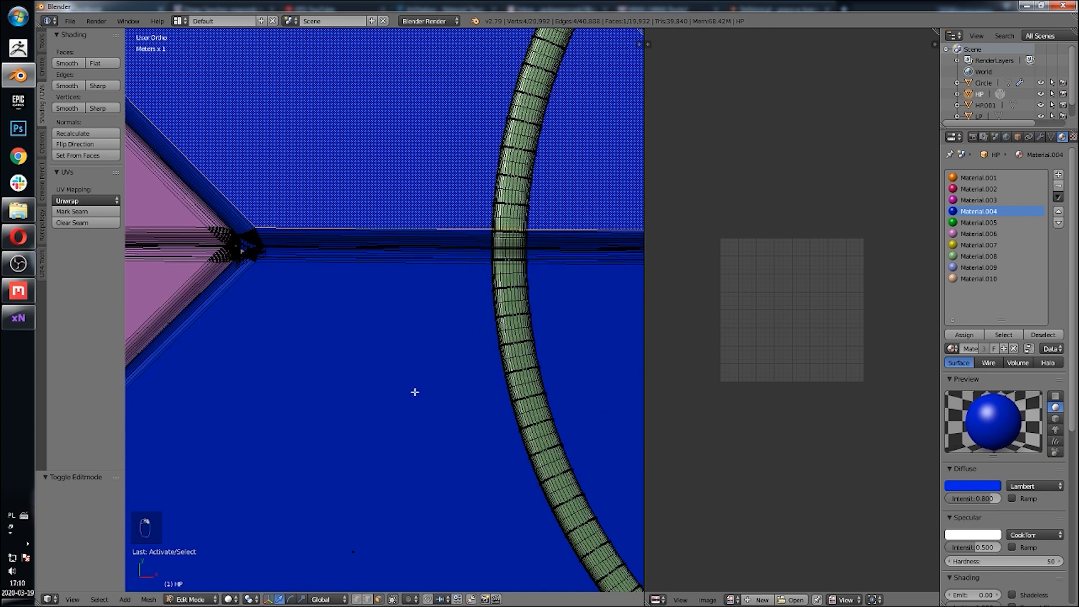
left_click(356, 600)
right_click(517, 150)
key("l")
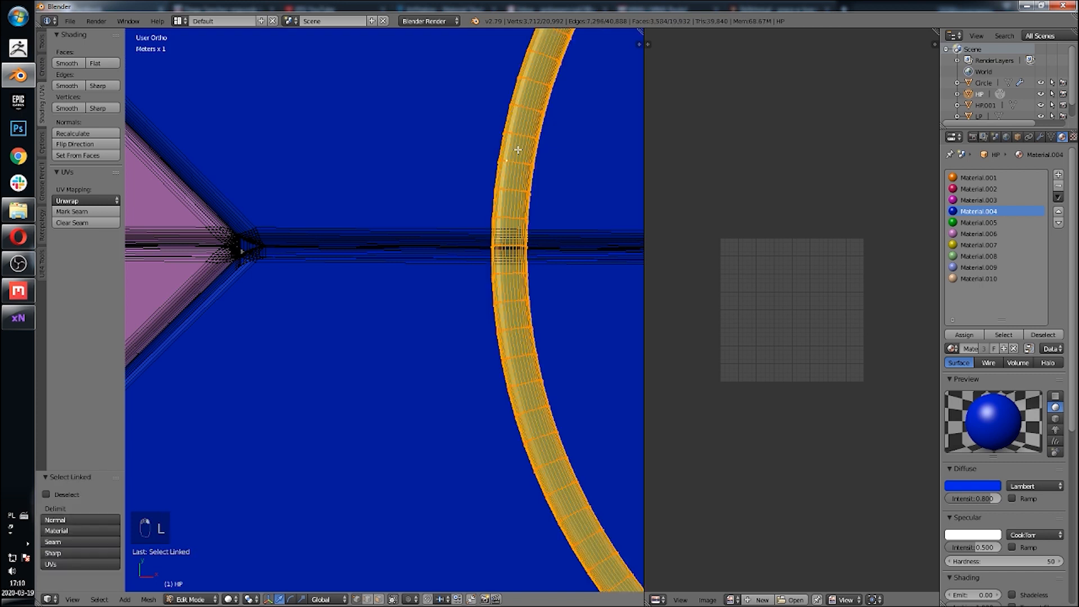
key("x")
left_click(558, 103)
scroll(481, 212, "down", 6)
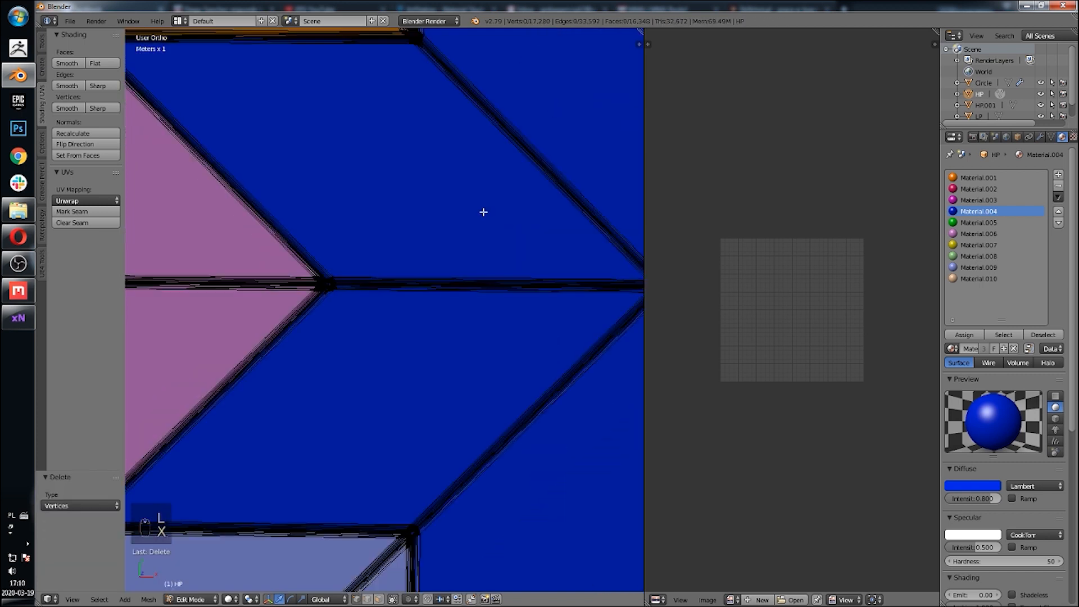
Step: Select the linked faces of the blue eight-pointed star and scale them down to about 0.946
scroll(469, 239, "up", 6)
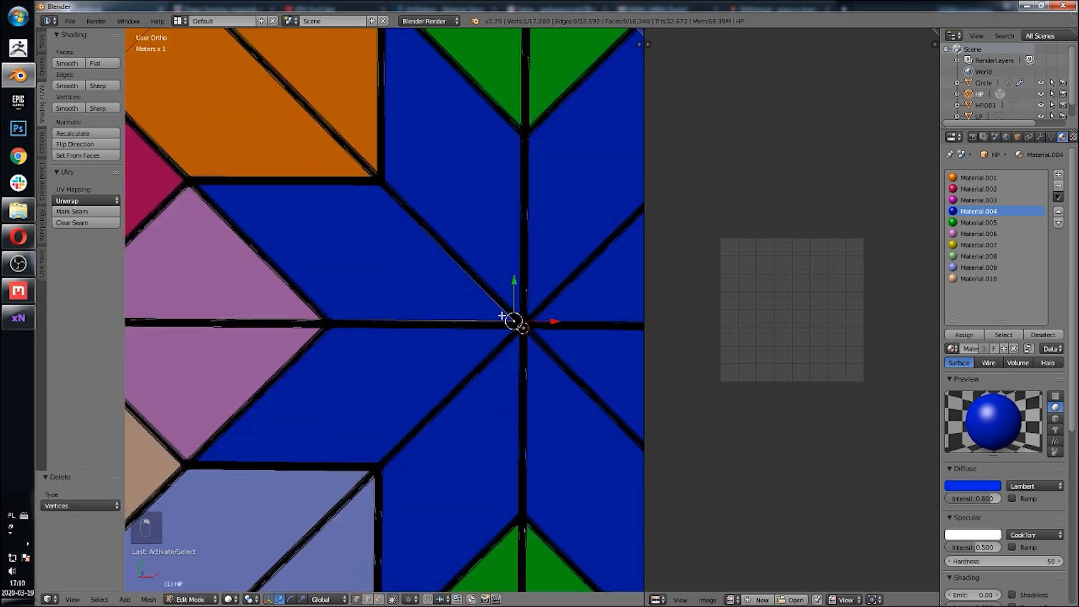
key("l")
key("l")
key("l")
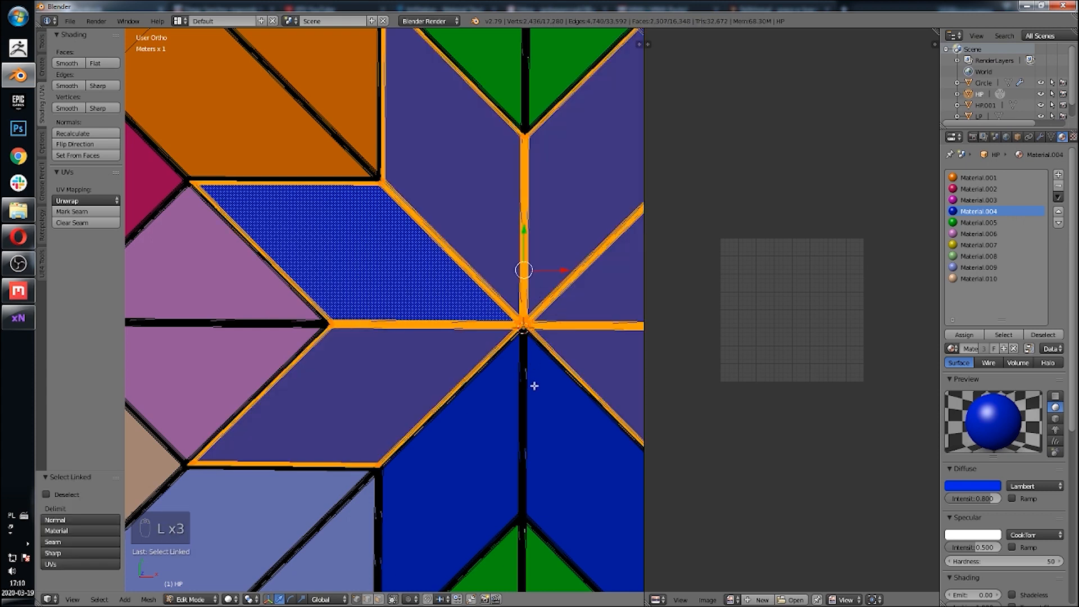
key("l")
key("l")
scroll(516, 312, "down", 3)
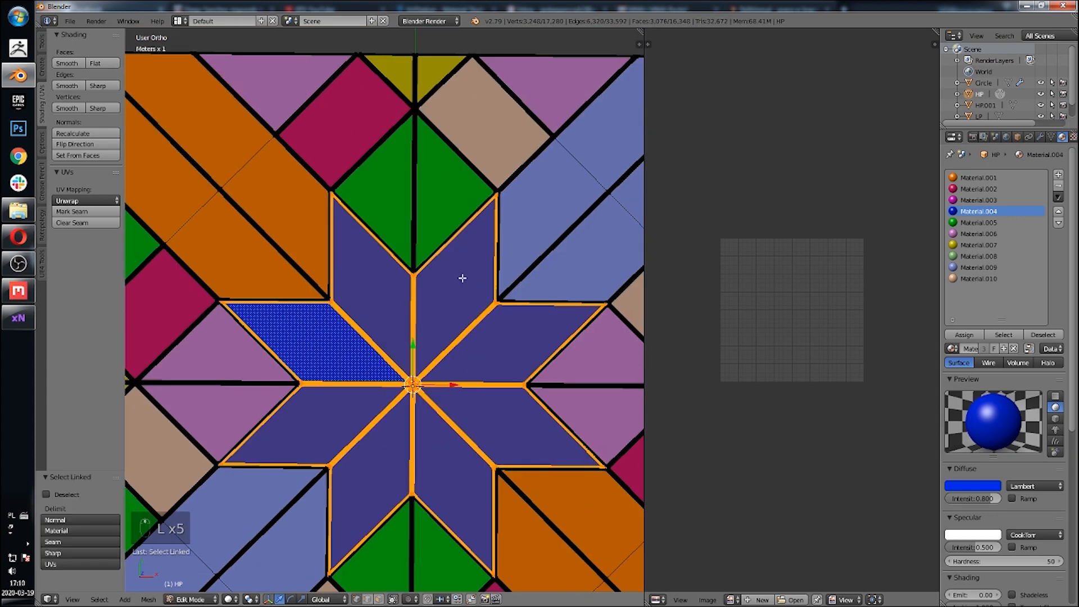
scroll(461, 277, "up", 8)
scroll(497, 238, "down", 5)
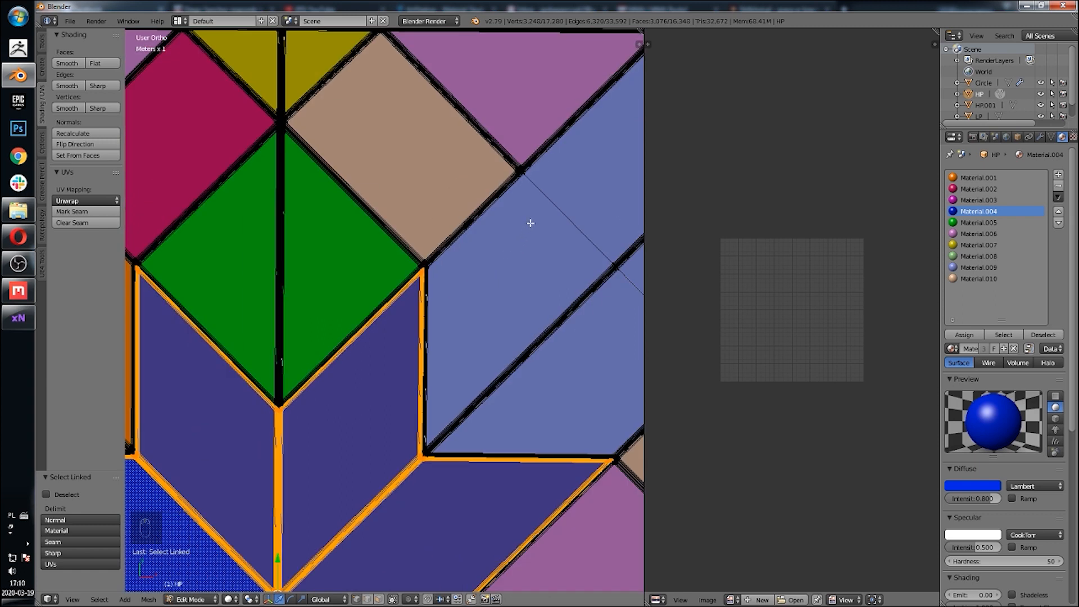
key("alt+s")
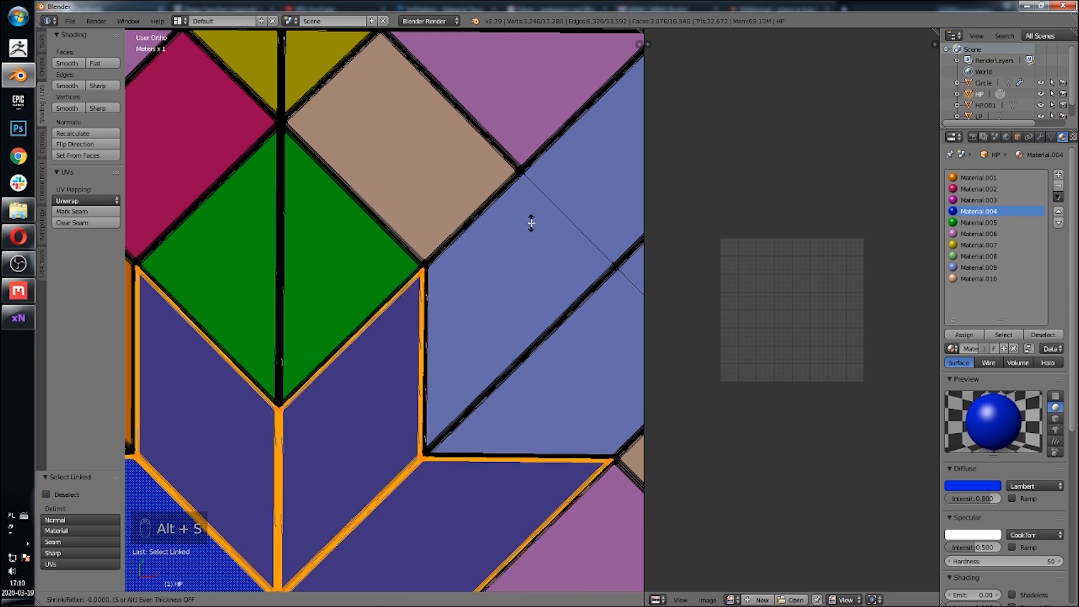
left_click(534, 227)
key("s")
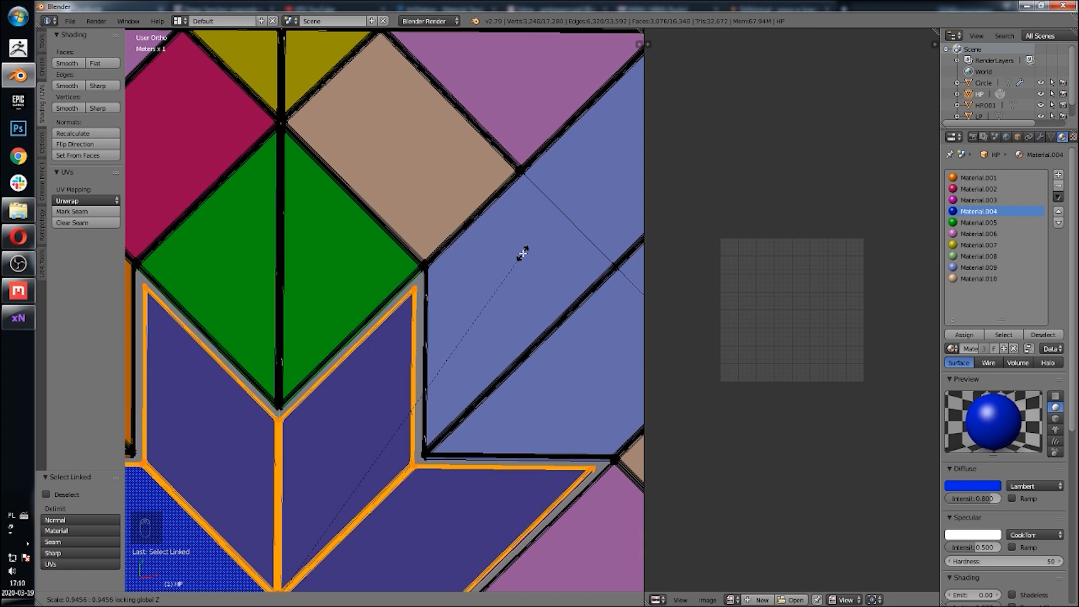
left_click(522, 253)
scroll(409, 298, "down", 3)
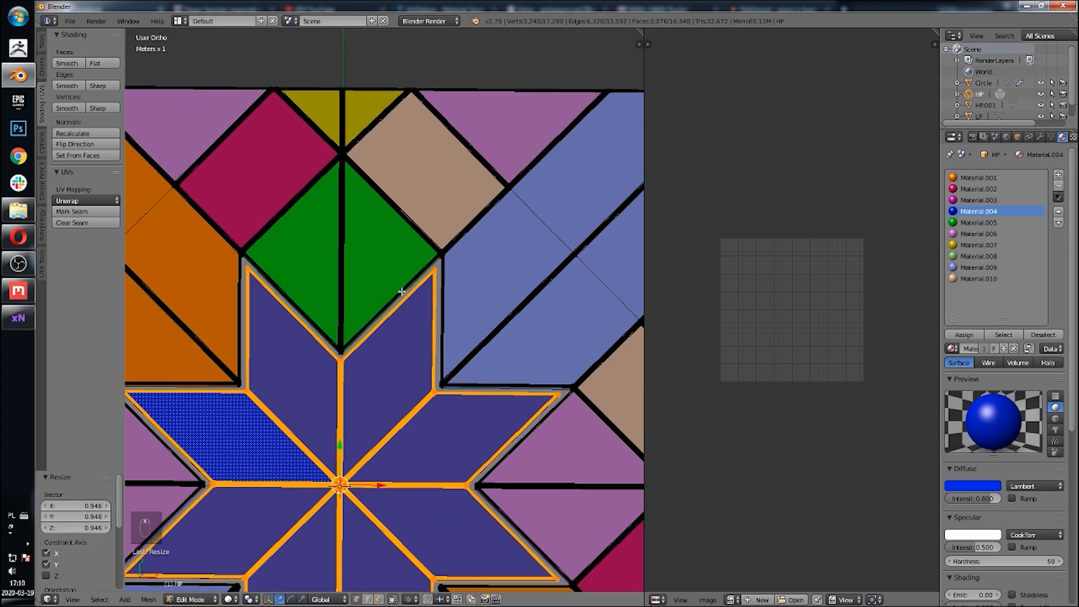
Step: Inspect the scaled star in wireframe from the top view
key("z")
scroll(499, 328, "up", 5)
left_click(72, 599)
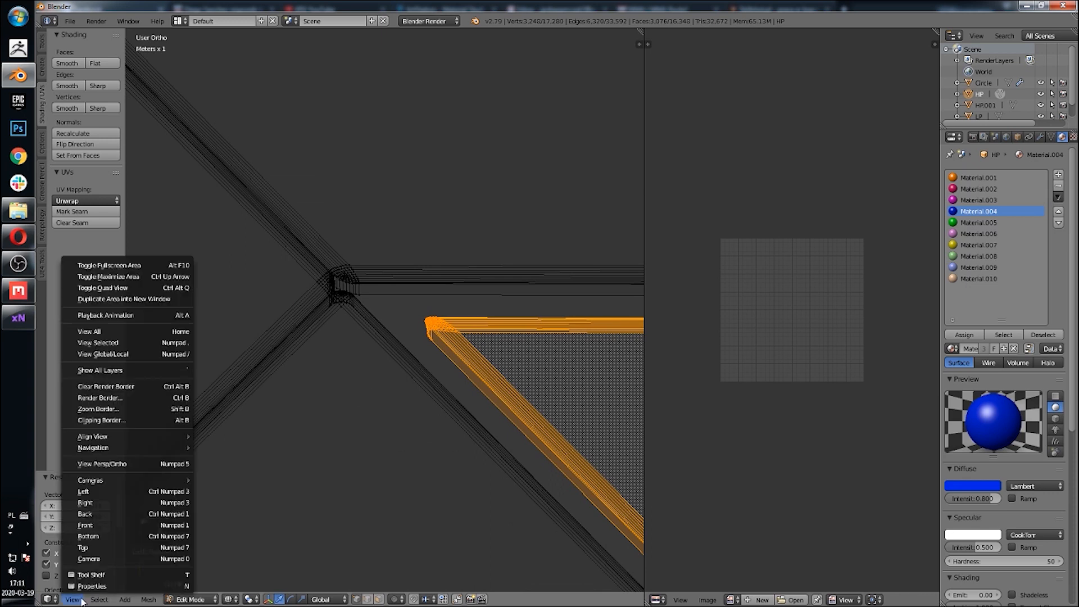
left_click(90, 556)
scroll(281, 464, "down", 5)
scroll(366, 436, "down", 3)
scroll(313, 364, "down", 2)
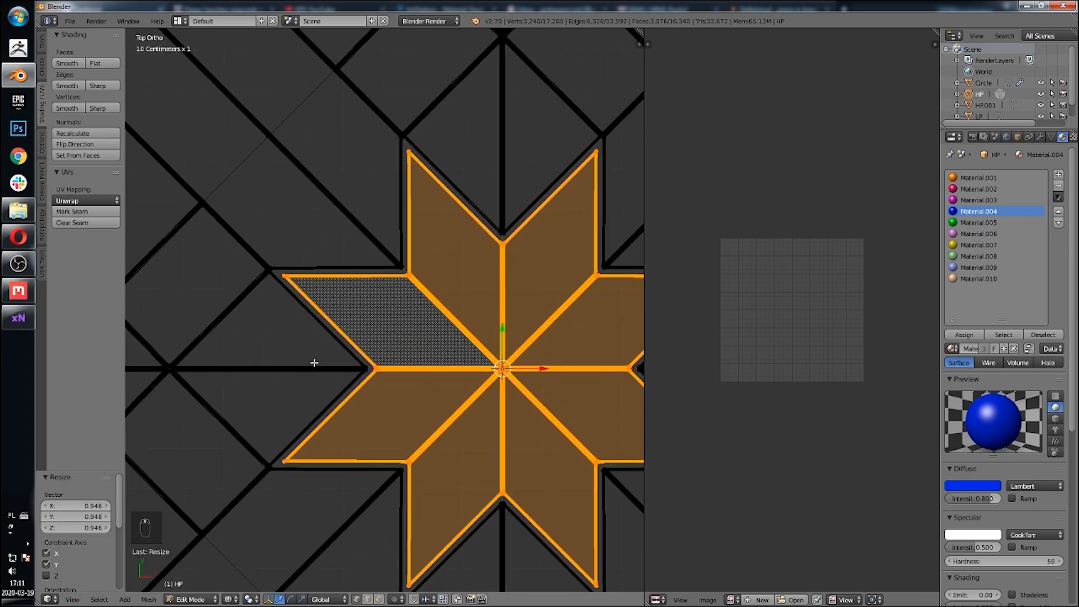
key("z")
Step: Inspect the shaded tile closely around the star's edges, switching between the LP and HP objects
key("Tab")
scroll(396, 378, "up", 5)
scroll(397, 378, "down", 5)
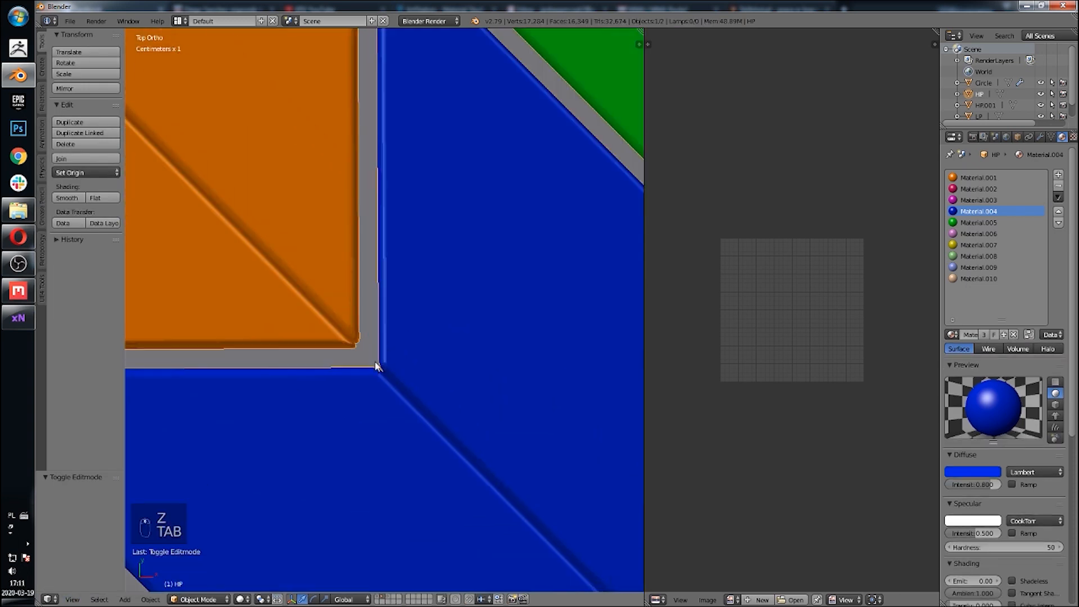
middle_click_drag(380, 320, 443, 351, "shift")
scroll(413, 349, "up", 4)
right_click(453, 306)
key("Tab")
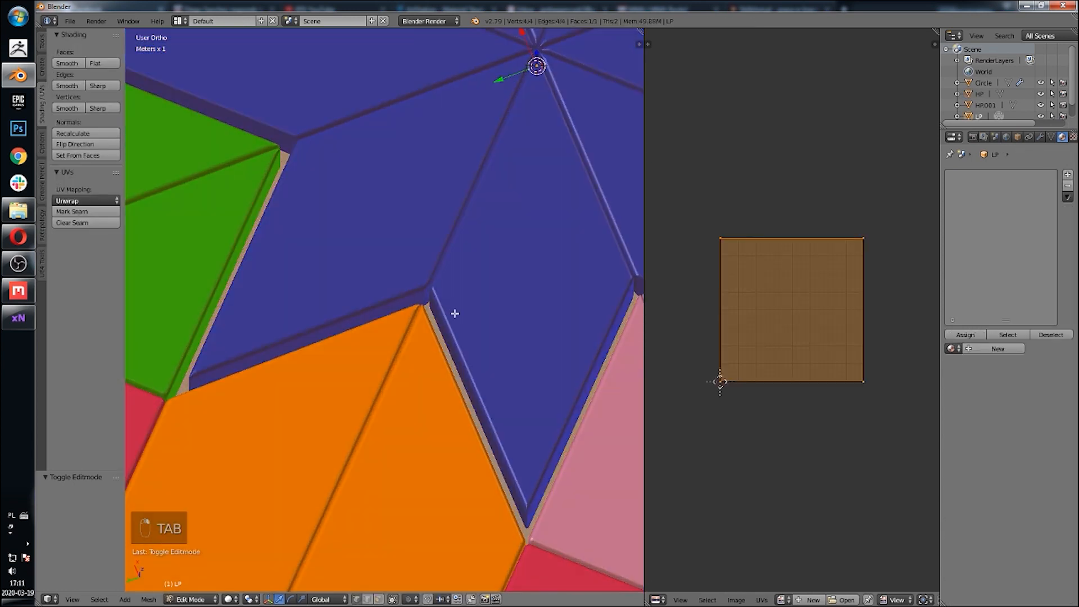
key("Tab")
right_click(460, 339)
key("Tab")
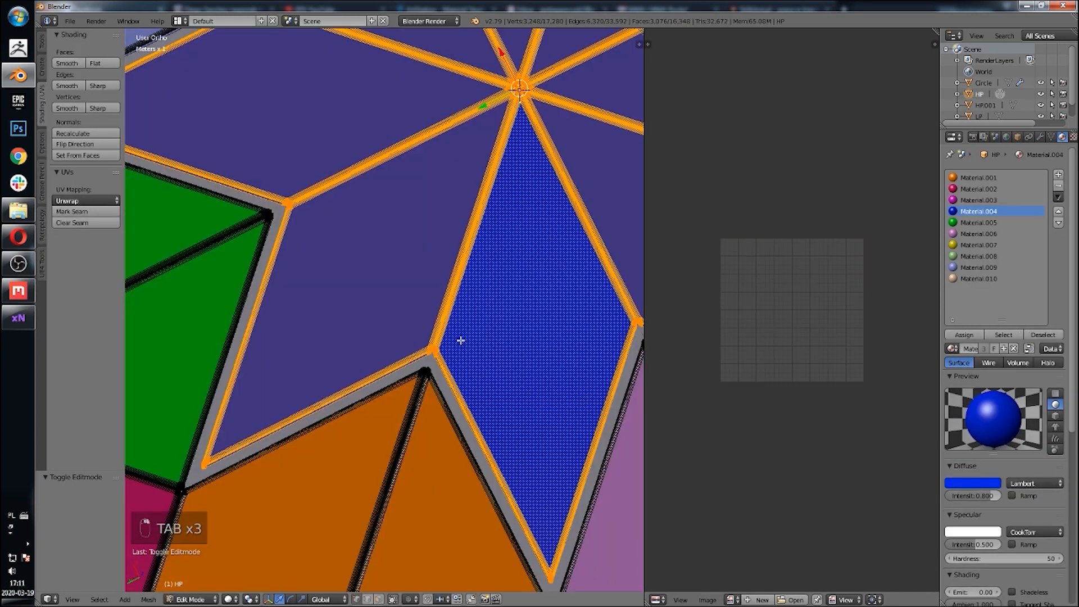
Step: Circle-select the star outline edges on the outline mesh and duplicate them in place
scroll(457, 304, "up", 3)
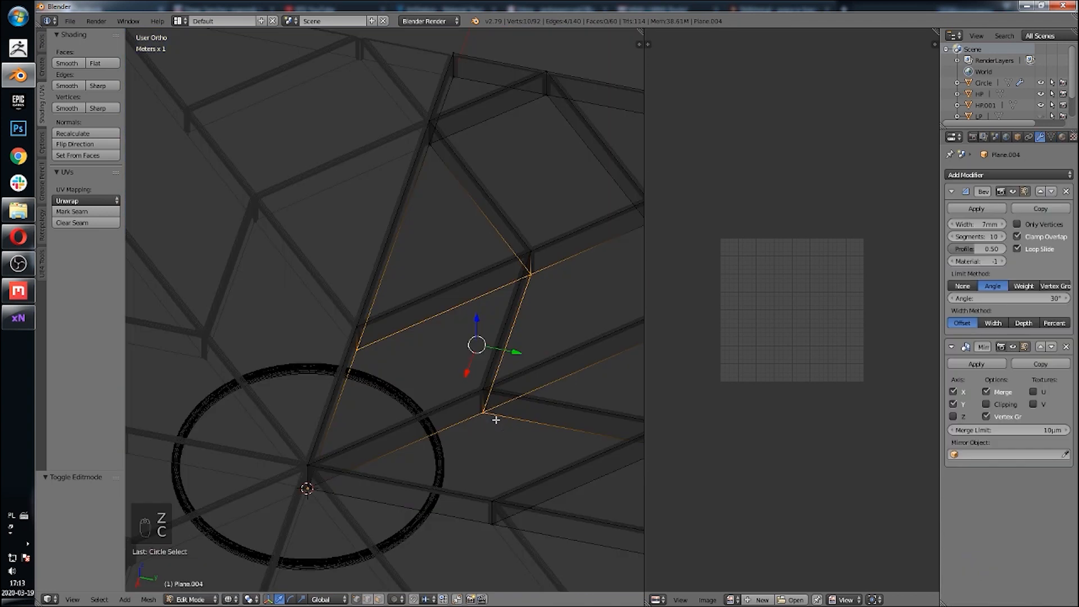
key("c")
left_click(575, 413)
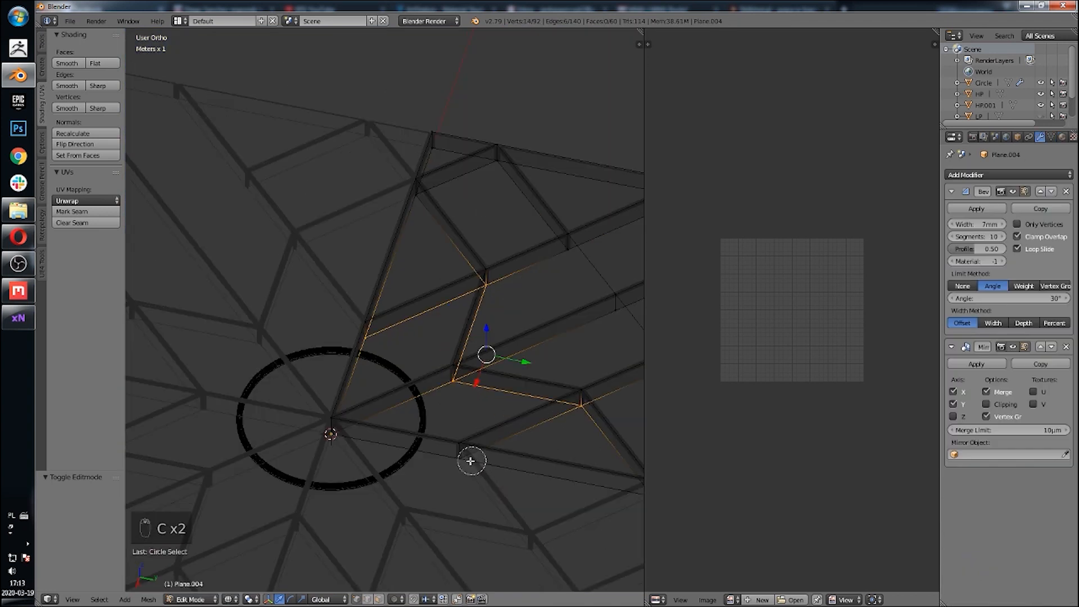
left_click(473, 460)
right_click(506, 449)
key("shift+d")
right_click(516, 316)
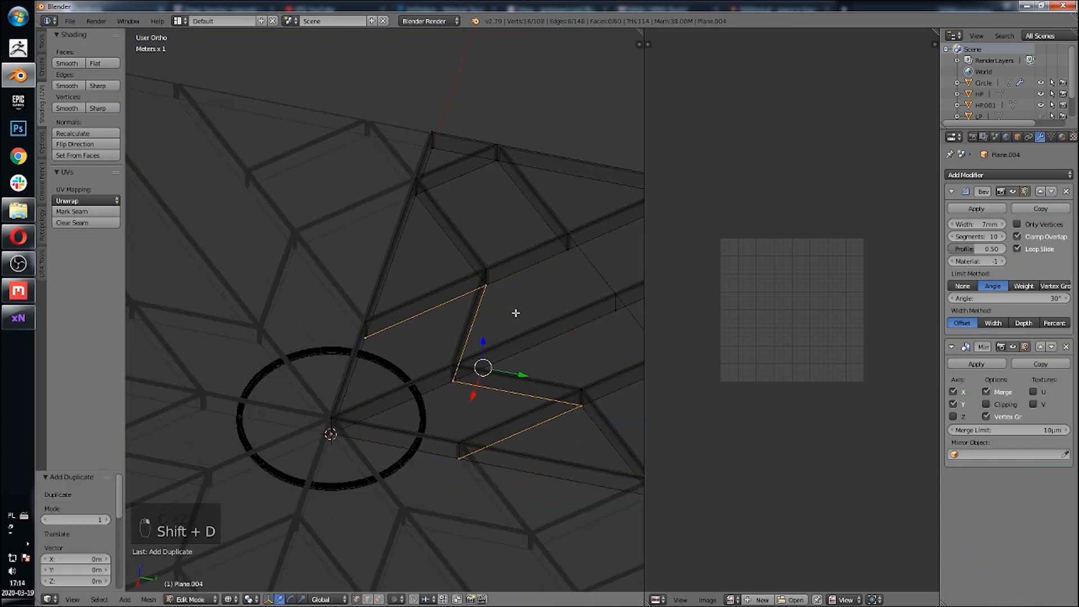
Step: Separate the duplicated edges into a new object and select it in Object Mode
key("p")
left_click(517, 315)
key("Tab")
right_click(478, 329)
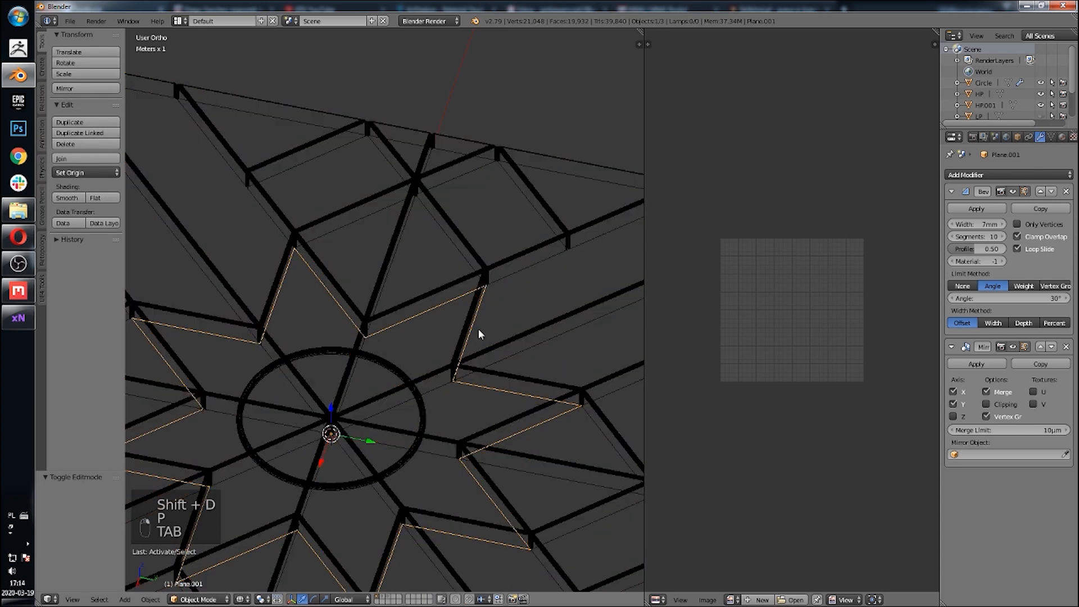
Step: Move the separated outline object to its own layer and display that layer
key("m")
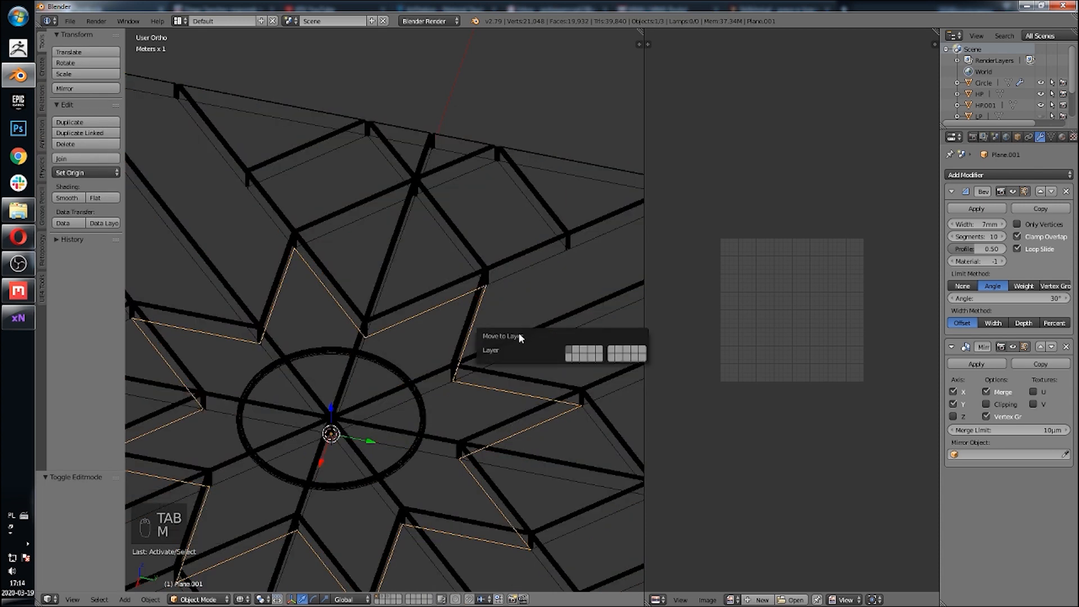
left_click(573, 351)
left_click(395, 599)
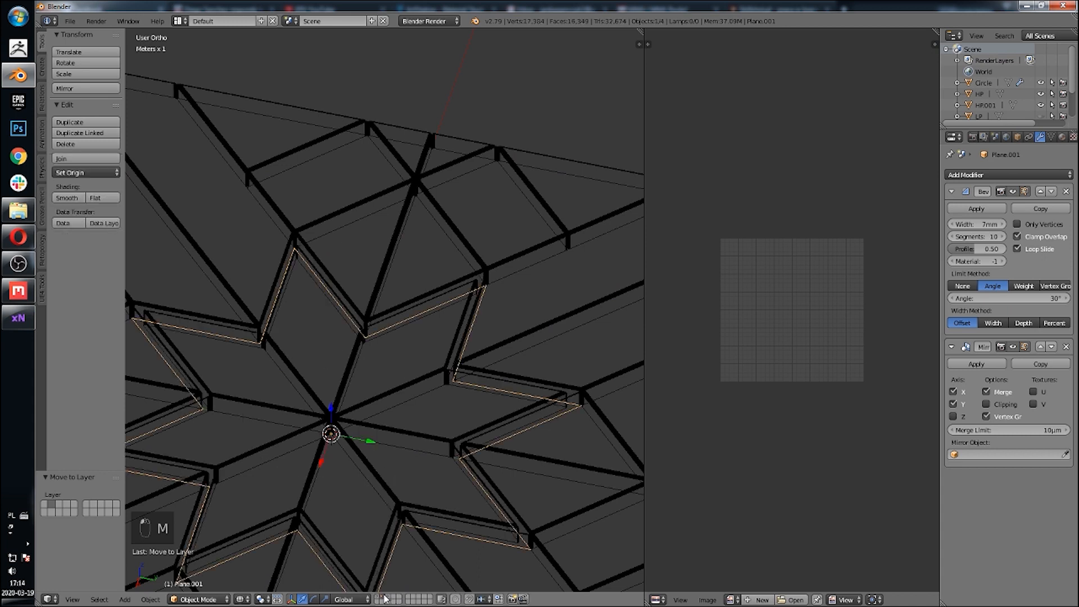
Step: Remove the Bevel modifier from the outline object and apply its Mirror modifier
middle_click_drag(408, 427, 480, 363)
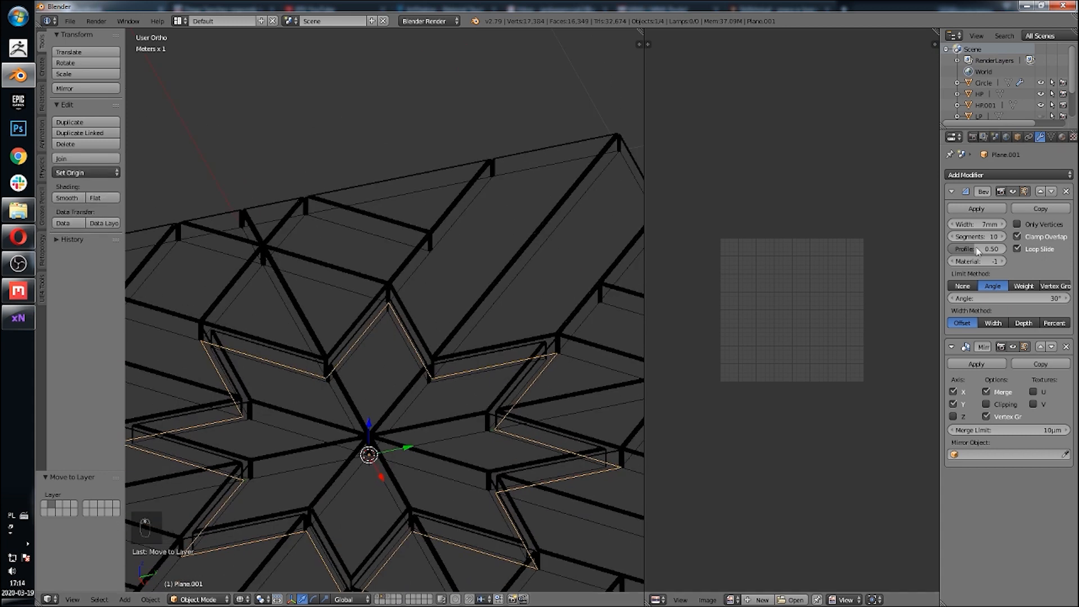
left_click(1067, 191)
left_click(955, 210)
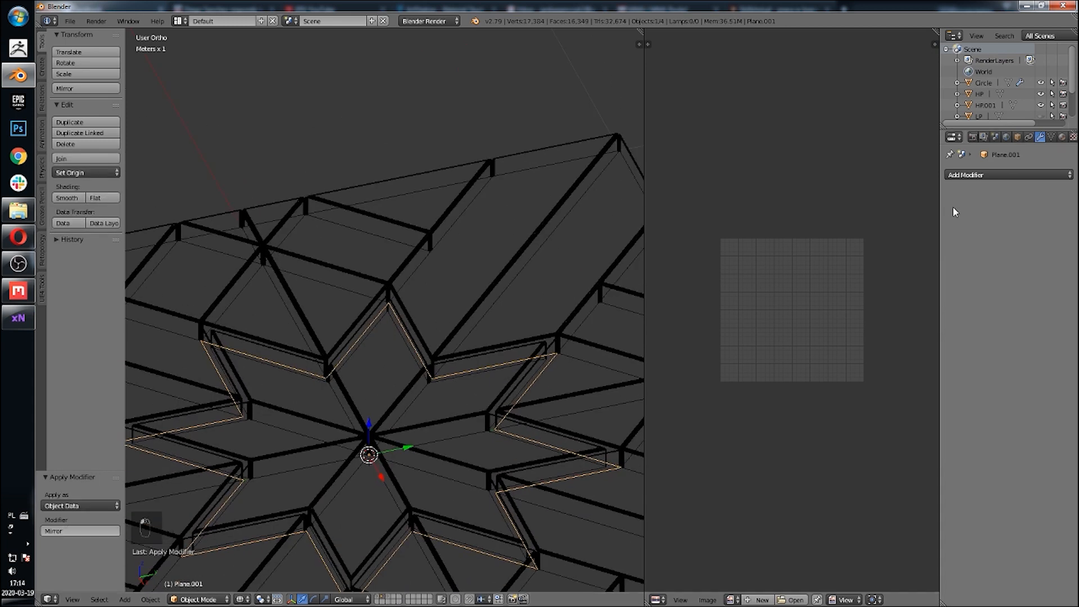
Step: Select all the outline's vertices in Edit Mode and remove doubles
key("Tab")
key("a")
key("a")
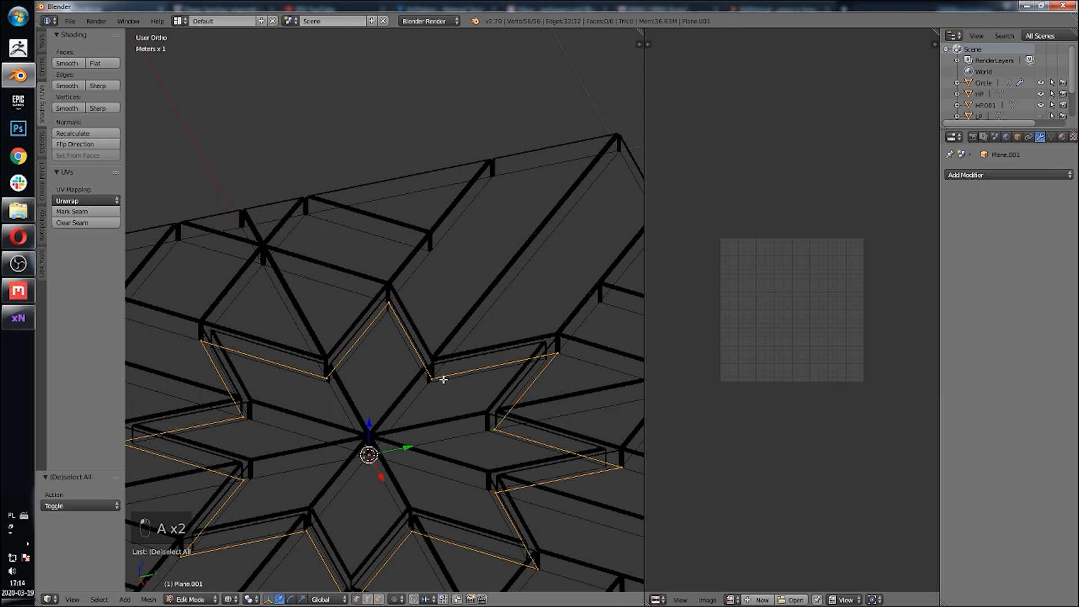
left_click(40, 48)
left_click(79, 382)
Step: From the top view, extrude the outline edges and scale the extrusion to 0.940 to form a flat strip
middle_click_drag(338, 301, 403, 290, "shift")
left_click(72, 599)
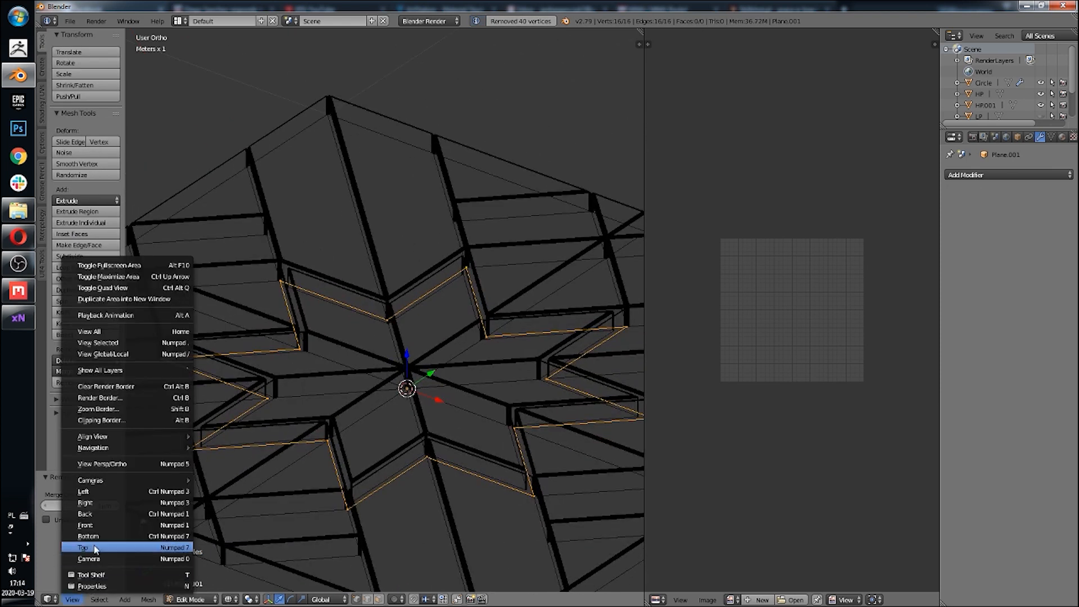
left_click(84, 547)
scroll(439, 325, "up", 3)
middle_click_drag(439, 325, 438, 347, "shift")
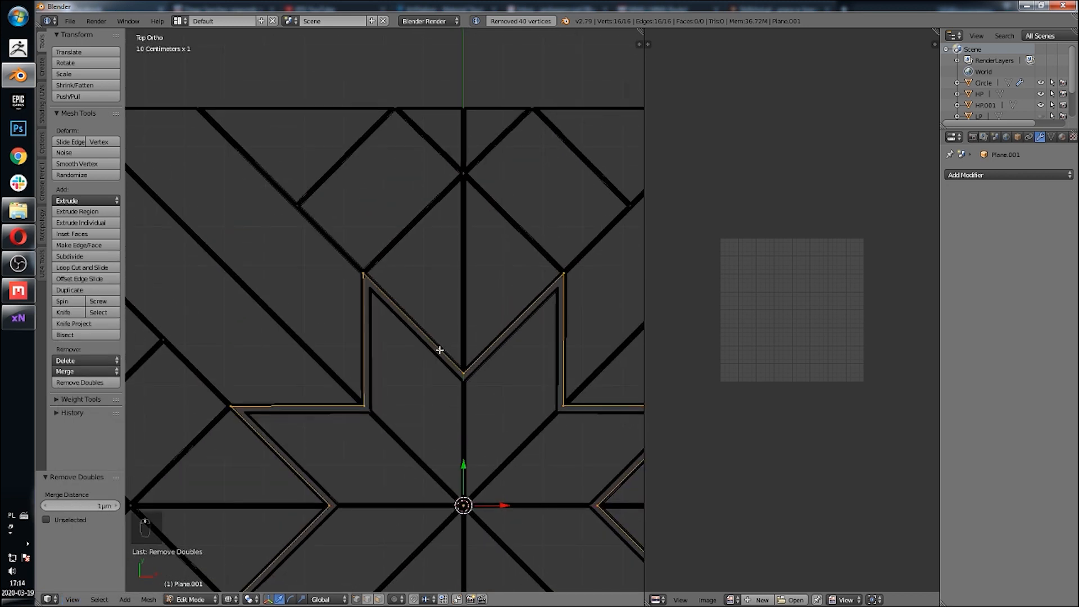
scroll(439, 347, "up", 5)
key("z")
key("e")
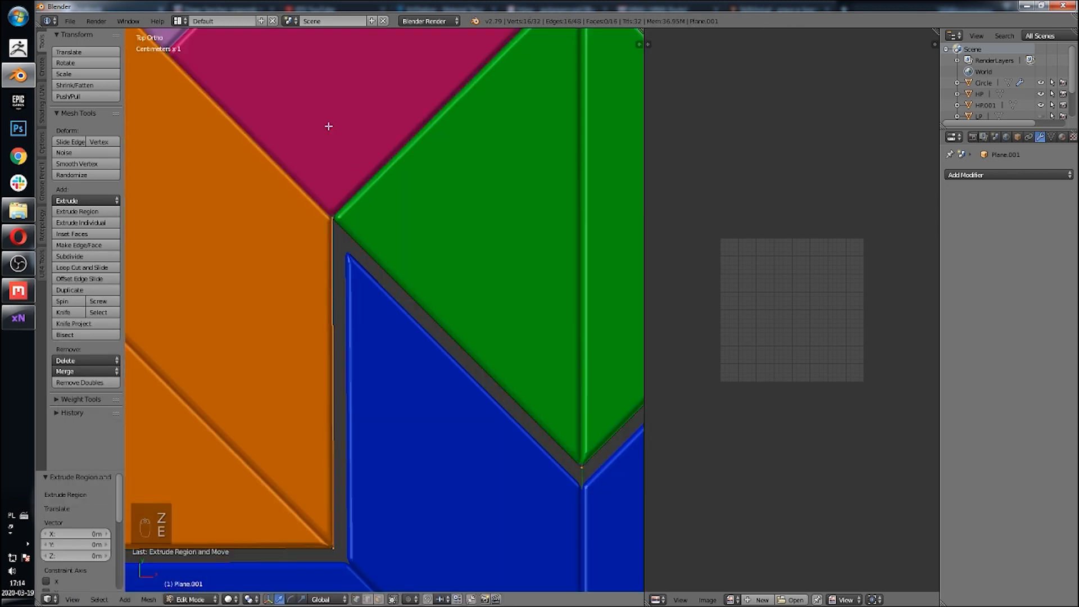
key("s")
left_click(339, 157)
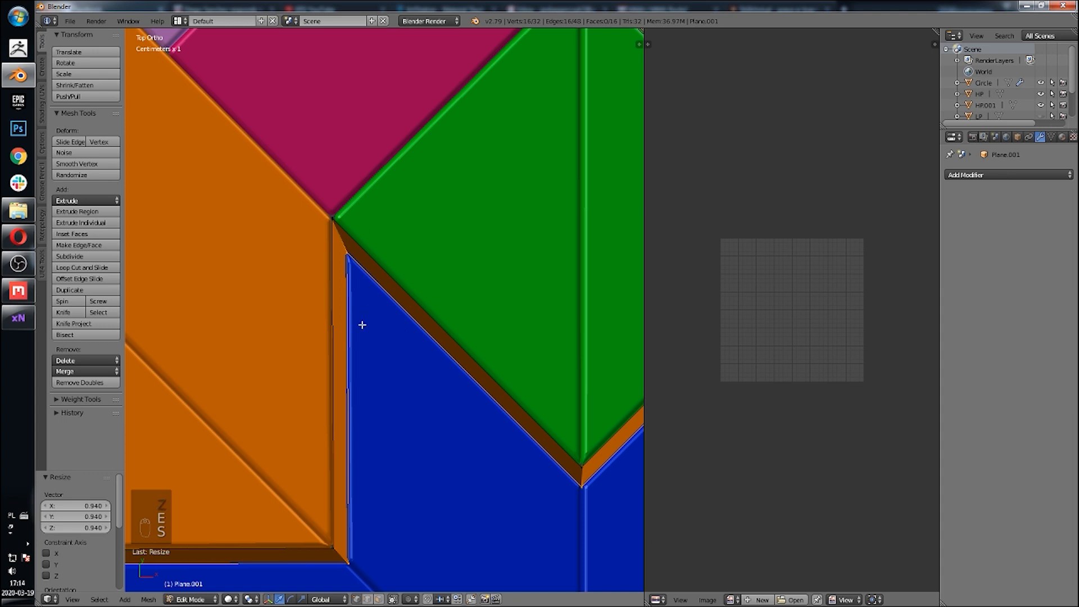
Step: Select the whole strip and recalculate its normals
key("a")
key("a")
key("a")
left_click(43, 109)
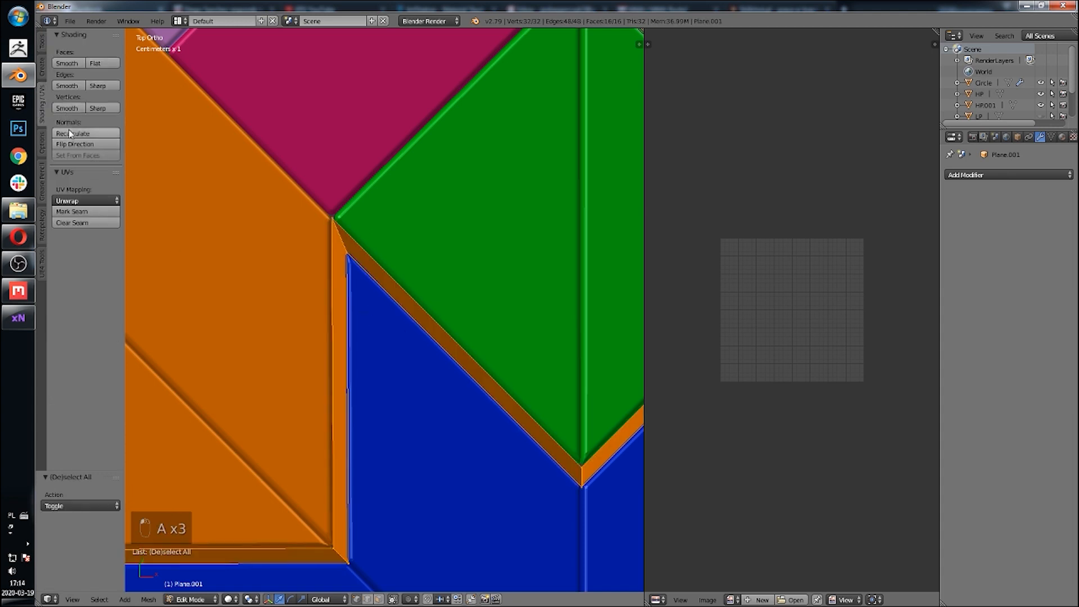
left_click(70, 133)
Step: Extrude the strip faces upward along Z by about 7 cm
scroll(332, 291, "down", 5)
mouse_move(332, 292)
middle_mouse_down()
mouse_move(404, 247)
mouse_move(414, 349)
middle_mouse_up()
scroll(404, 248, "up", 3)
key("e")
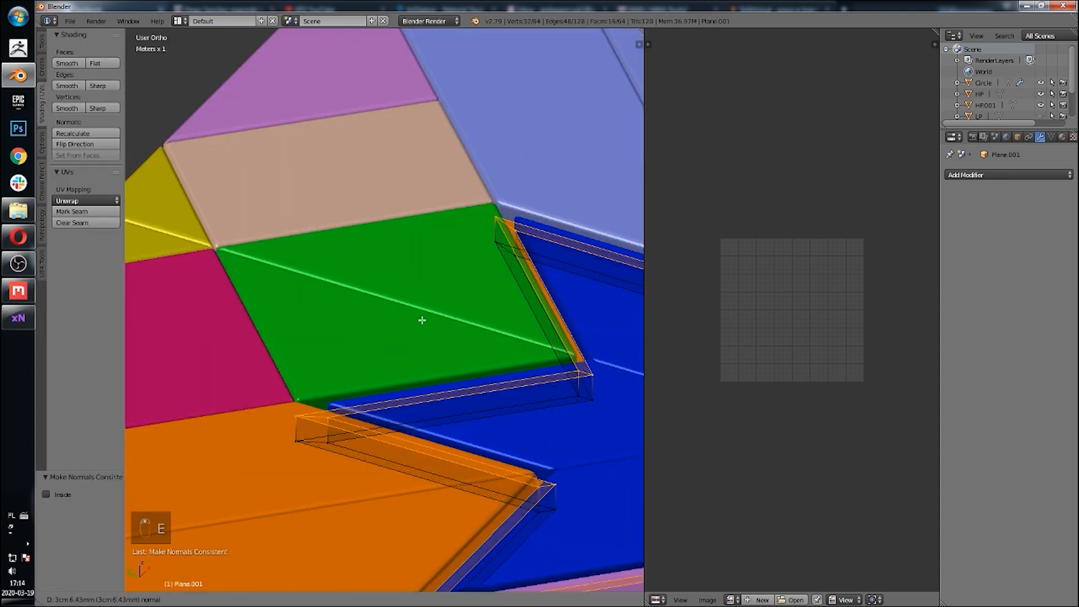
key("z")
left_click(436, 299)
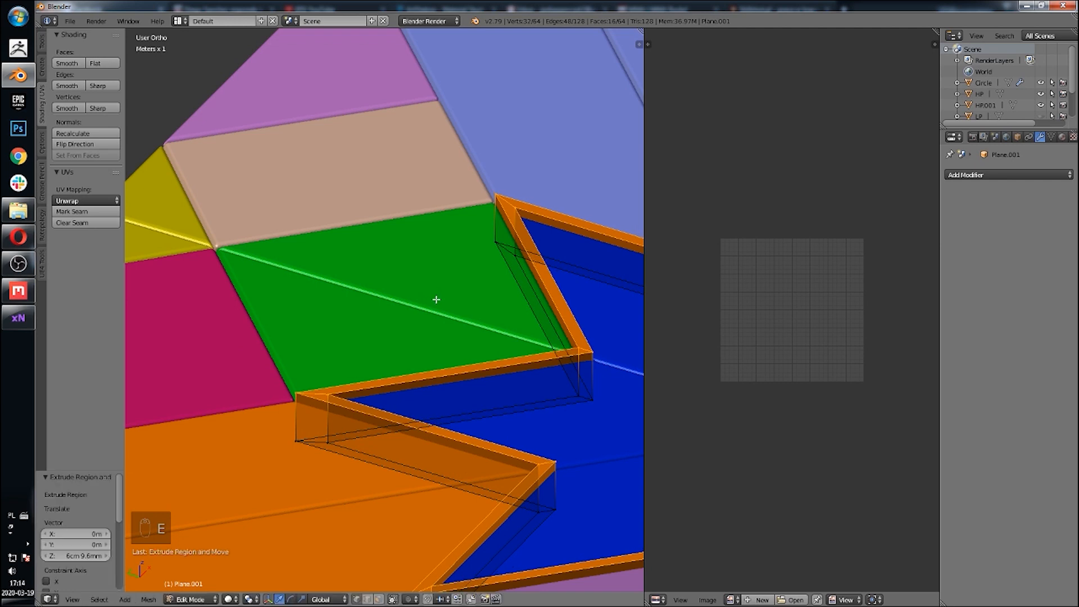
Step: Select a face loop on the extruded strip, delete it, and return to Object Mode
scroll(436, 298, "down", 5)
middle_click_drag(436, 298, 367, 439)
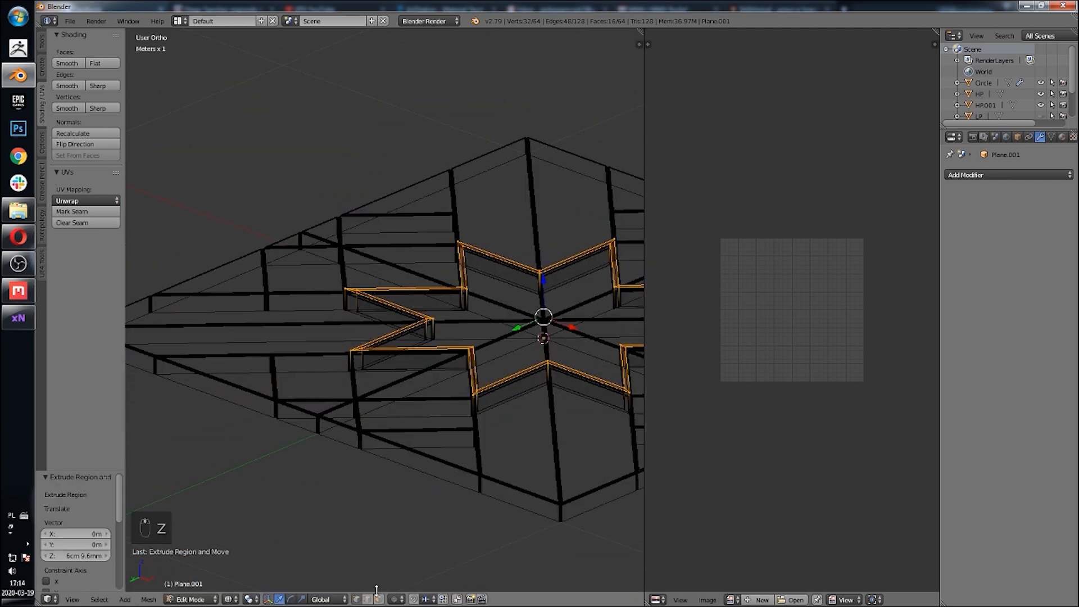
key("z")
mouse_move(409, 525)
middle_mouse_down()
mouse_move(405, 397)
mouse_move(414, 415)
mouse_move(401, 344)
middle_mouse_up()
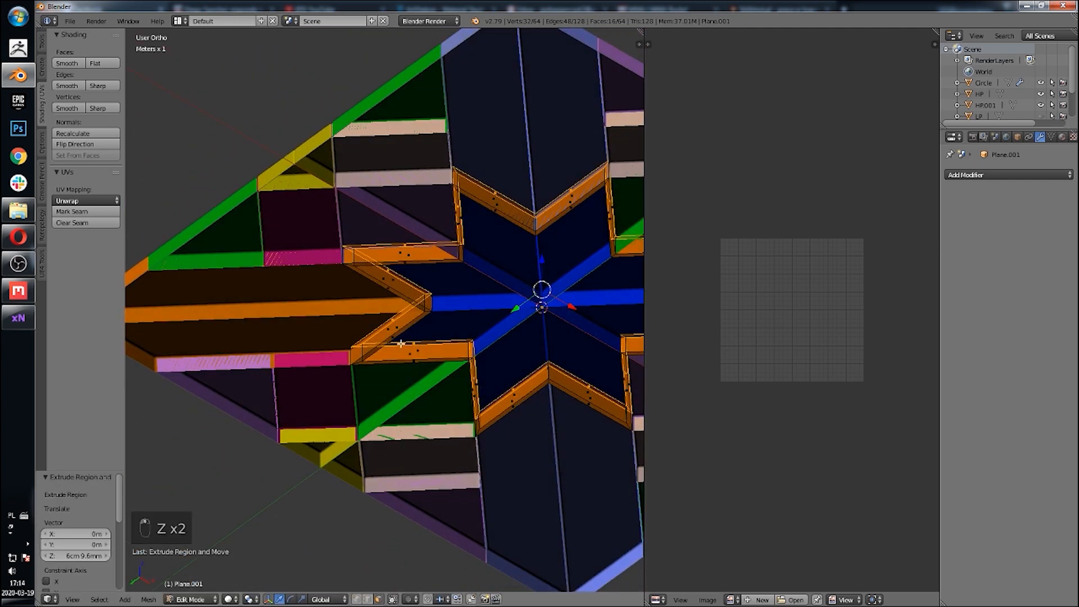
scroll(401, 344, "up", 3)
right_click(498, 312, "alt")
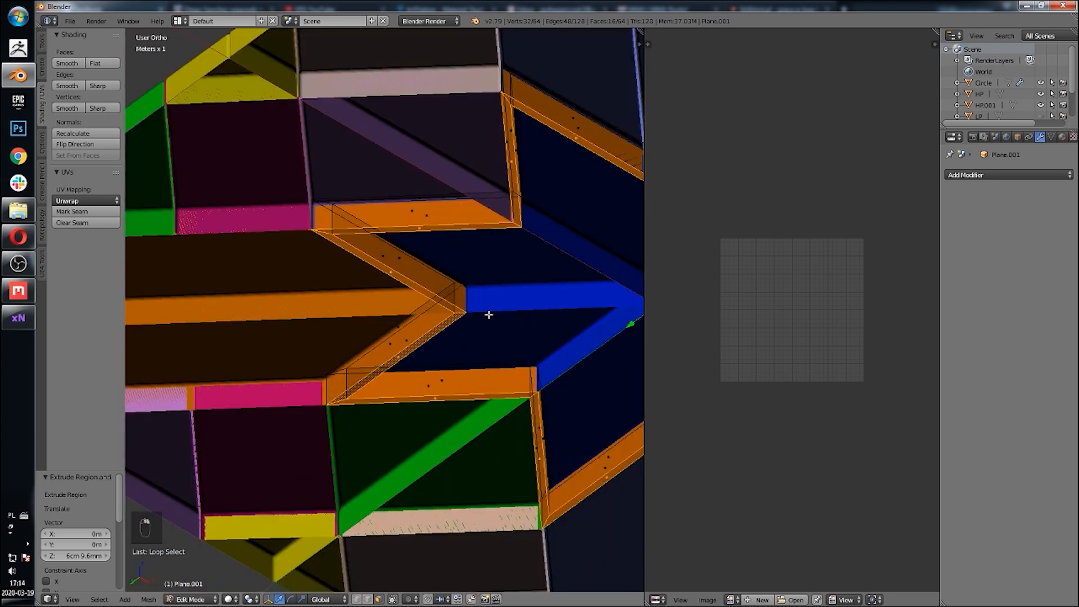
scroll(489, 314, "down", 2)
key("x")
left_click(489, 313)
scroll(488, 313, "down", 4)
middle_click_drag(489, 306, 429, 427)
key("z")
key("z")
key("Tab")
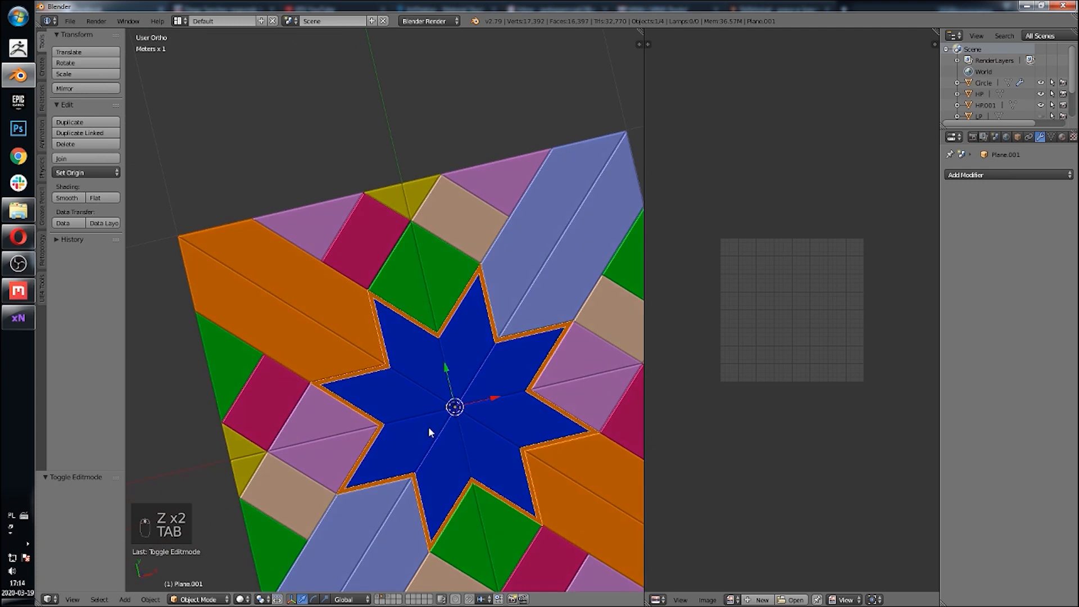
Step: Inspect the new orange border strip around the star against the HP tile
scroll(429, 426, "up", 4)
right_click(449, 263)
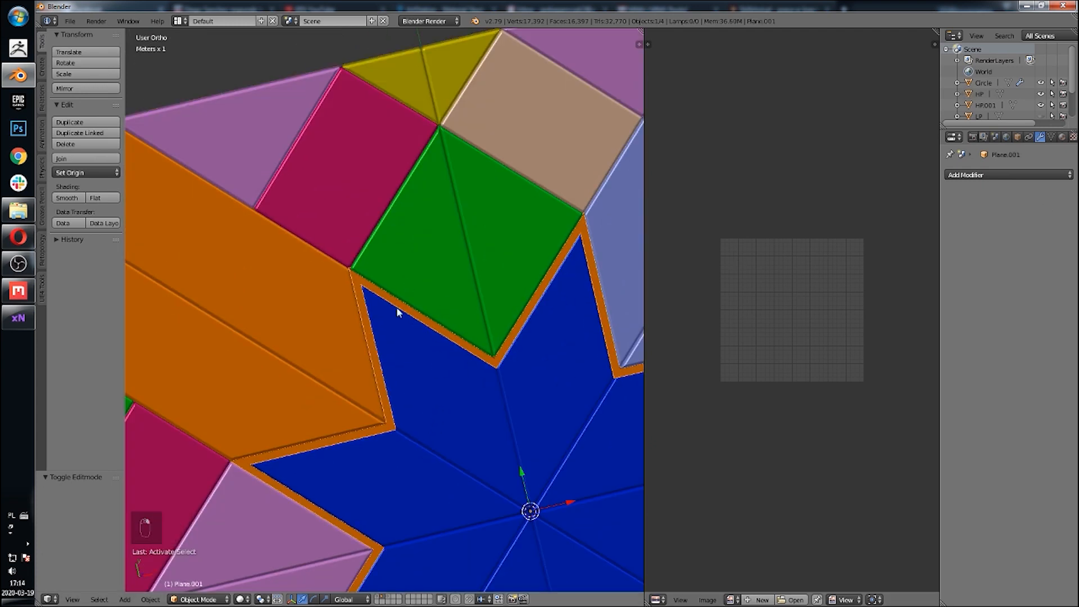
middle_click_drag(398, 305, 442, 241)
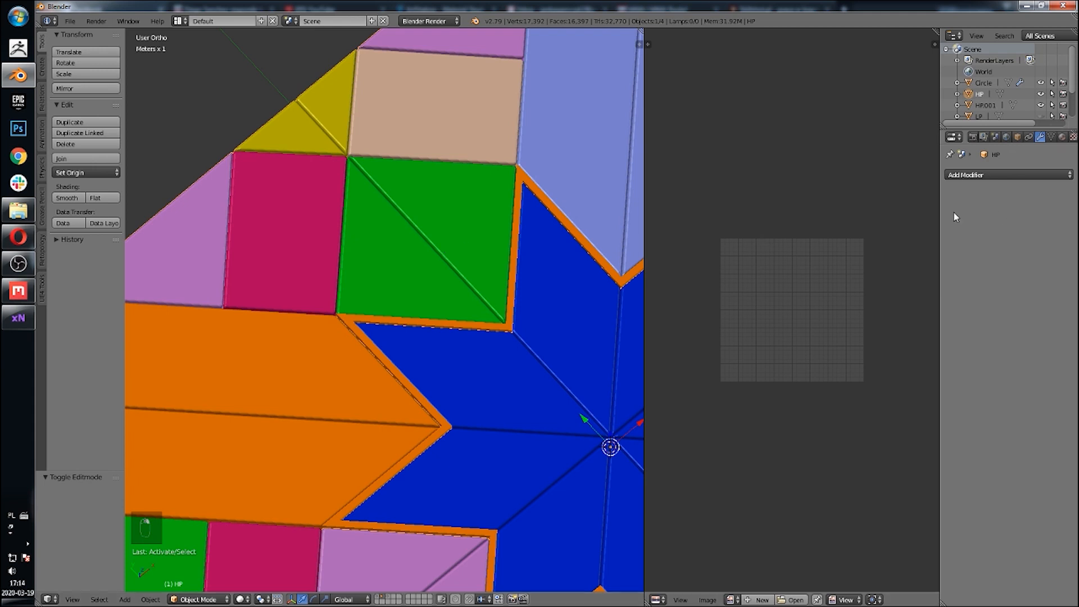
scroll(536, 303, "down", 4)
middle_click_drag(536, 302, 529, 246)
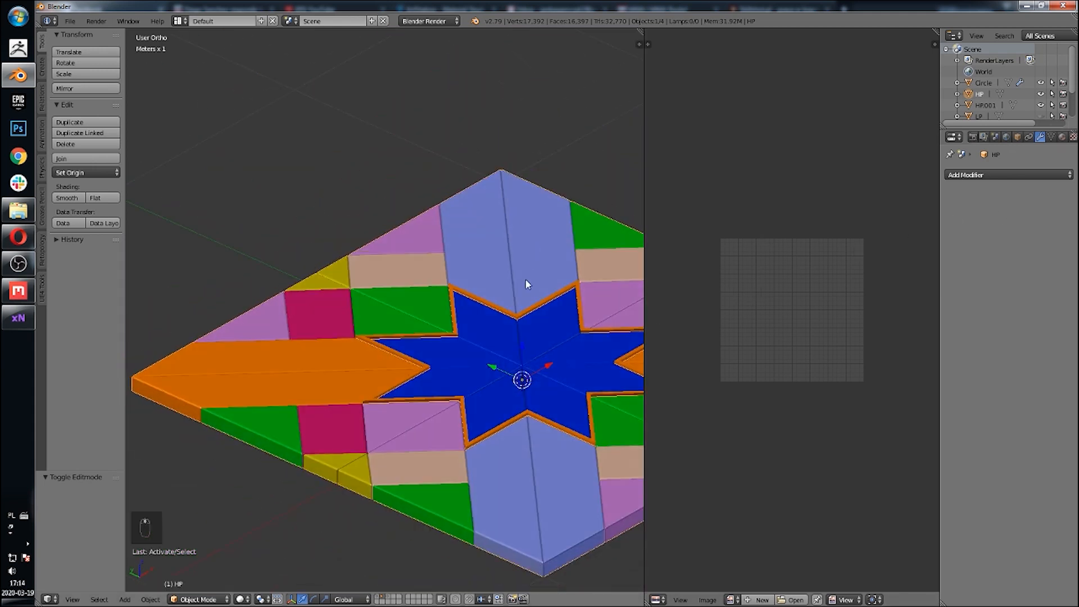
key("g")
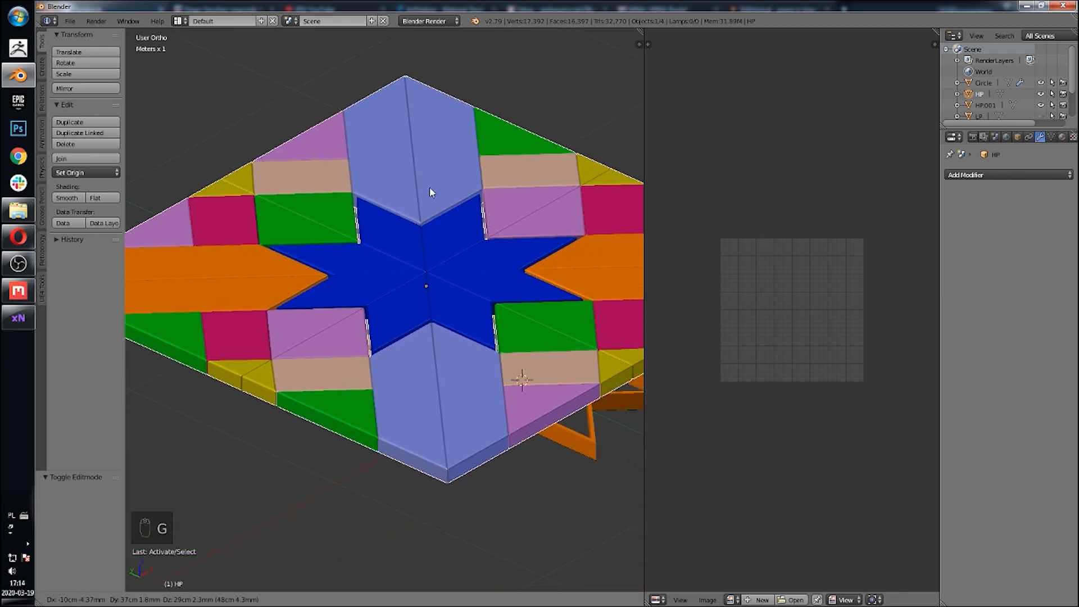
right_click(430, 187)
scroll(459, 369, "up", 4)
key("Tab")
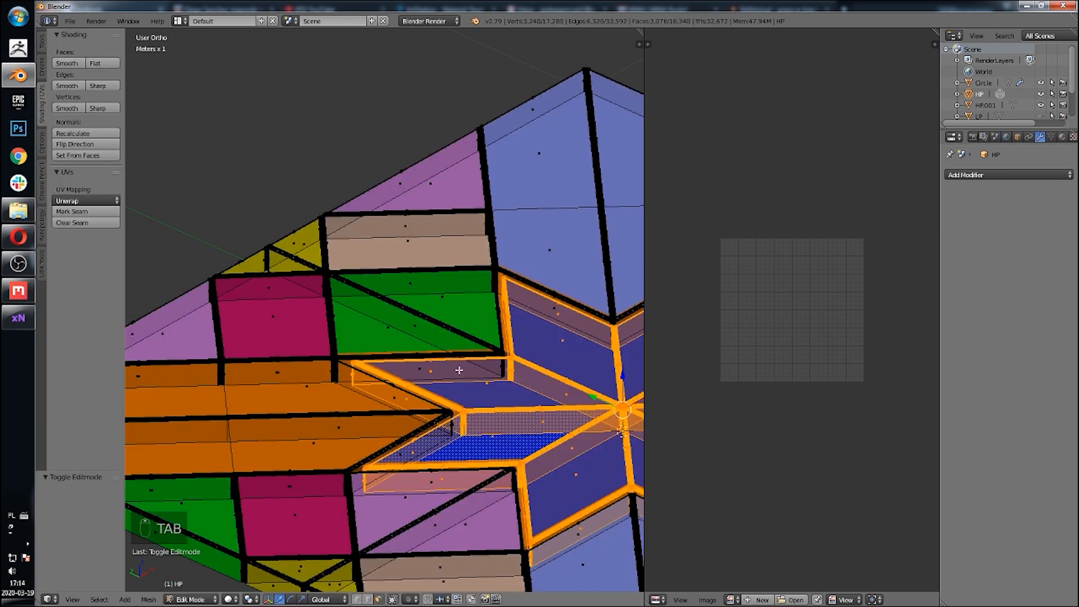
middle_click_drag(458, 369, 458, 251)
key("Tab")
scroll(459, 251, "up", 2)
scroll(413, 279, "up", 4)
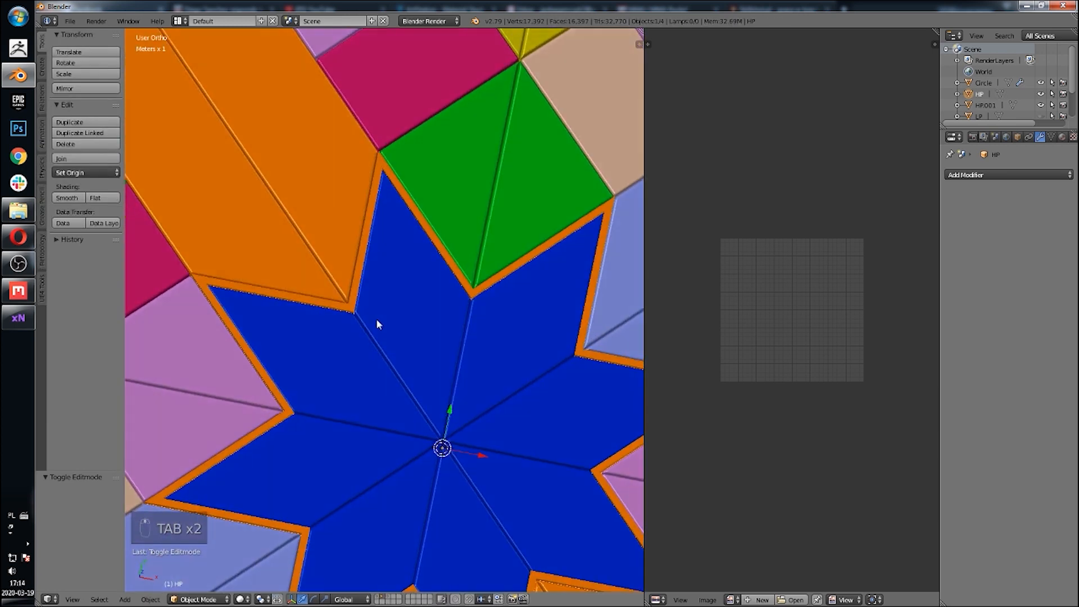
scroll(379, 315, "down", 5)
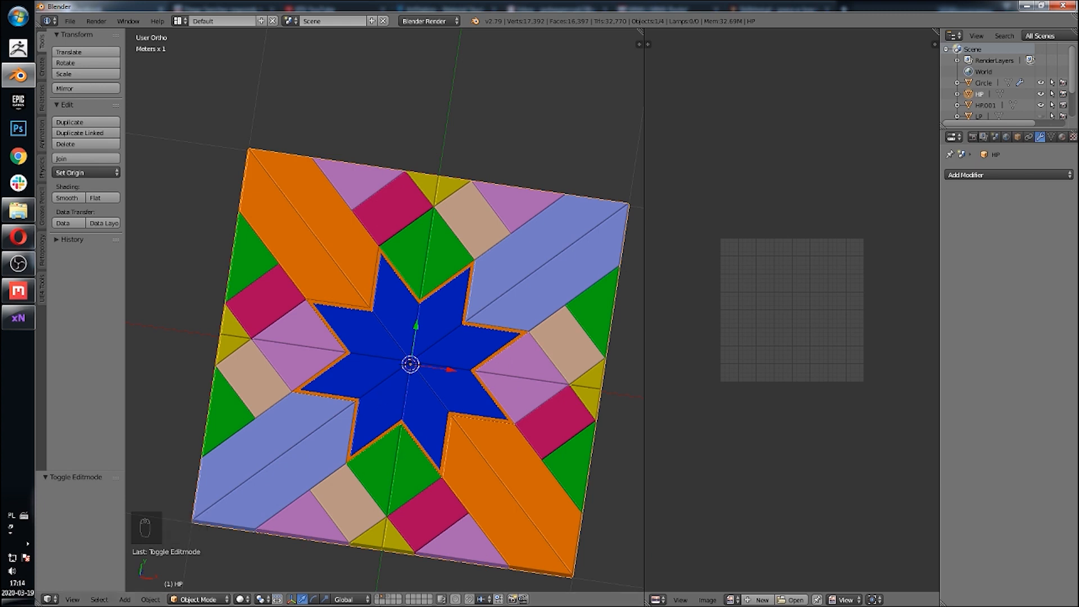
Step: Compare the layers holding the HP tile and the circle outline object
left_click(387, 598)
middle_click_drag(388, 585, 431, 431)
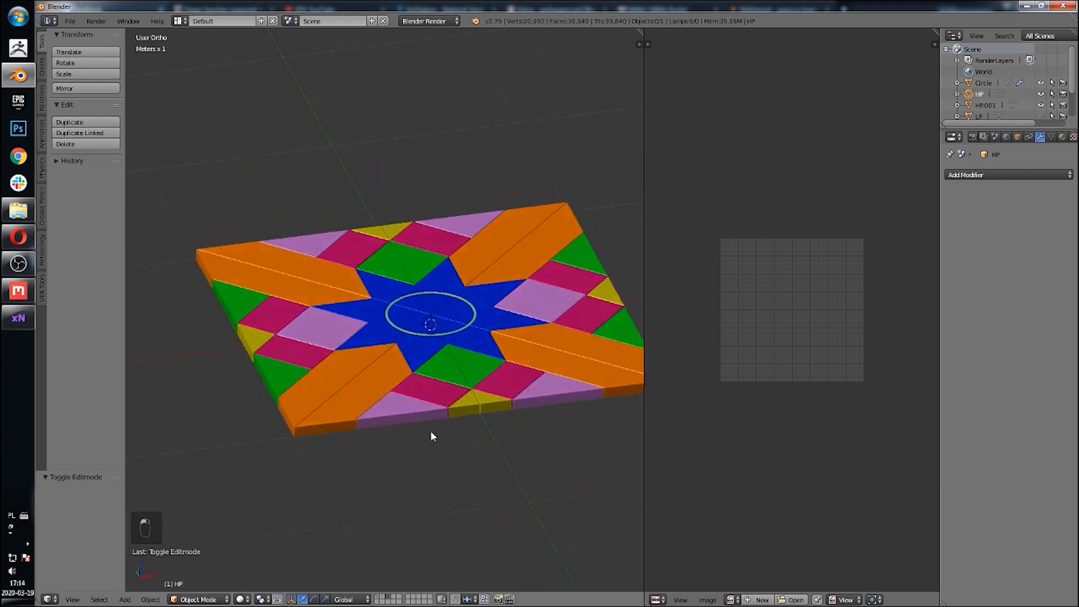
scroll(449, 510, "up", 3)
left_click(382, 599)
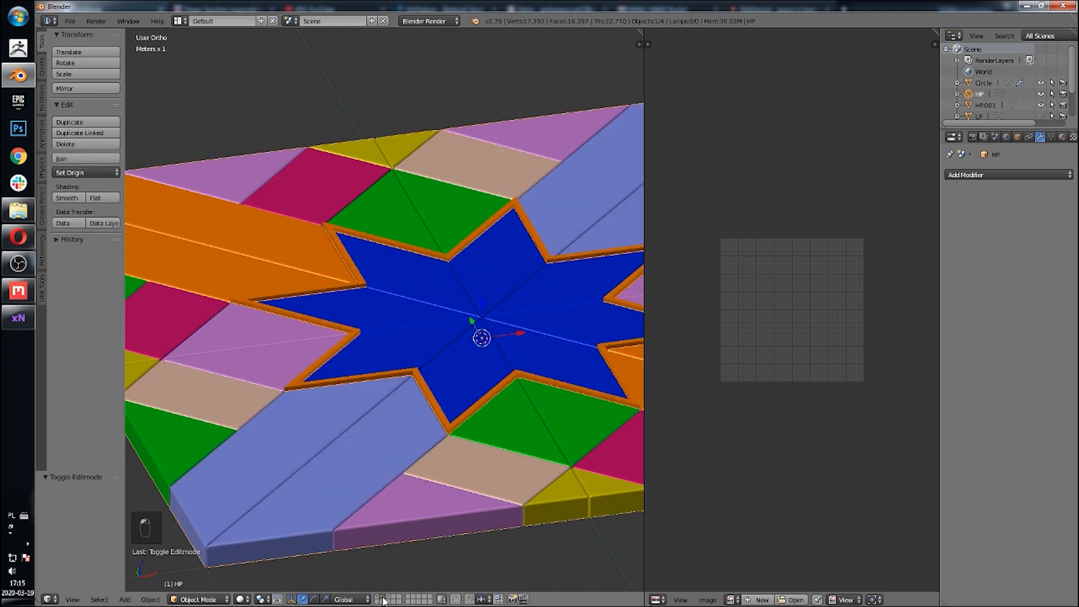
left_click(376, 599)
right_click(410, 448)
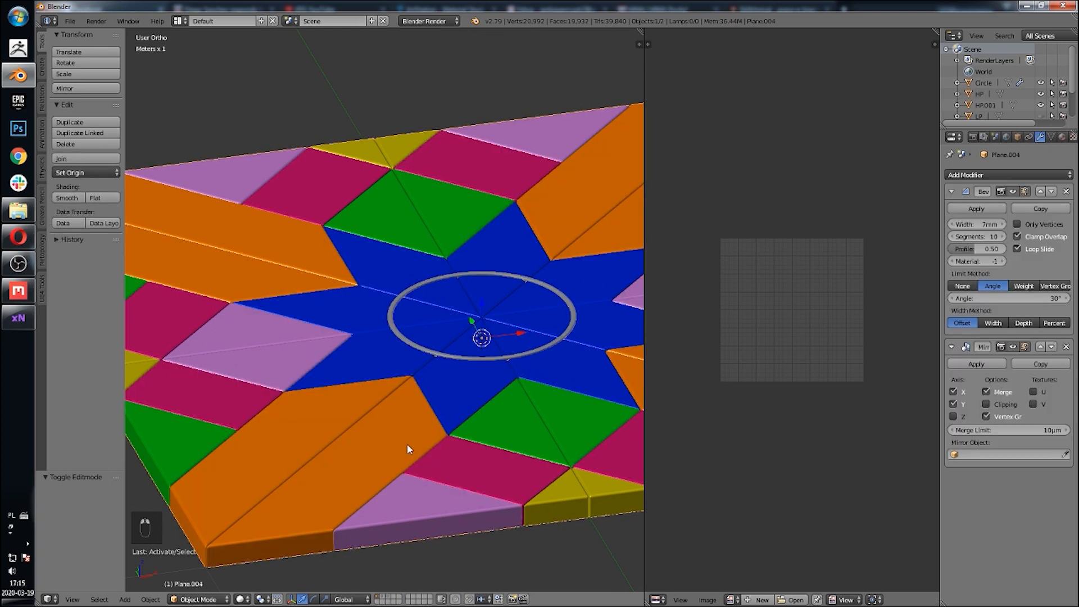
left_click(385, 599)
middle_click_drag(407, 301, 415, 391)
scroll(415, 392, "up", 3)
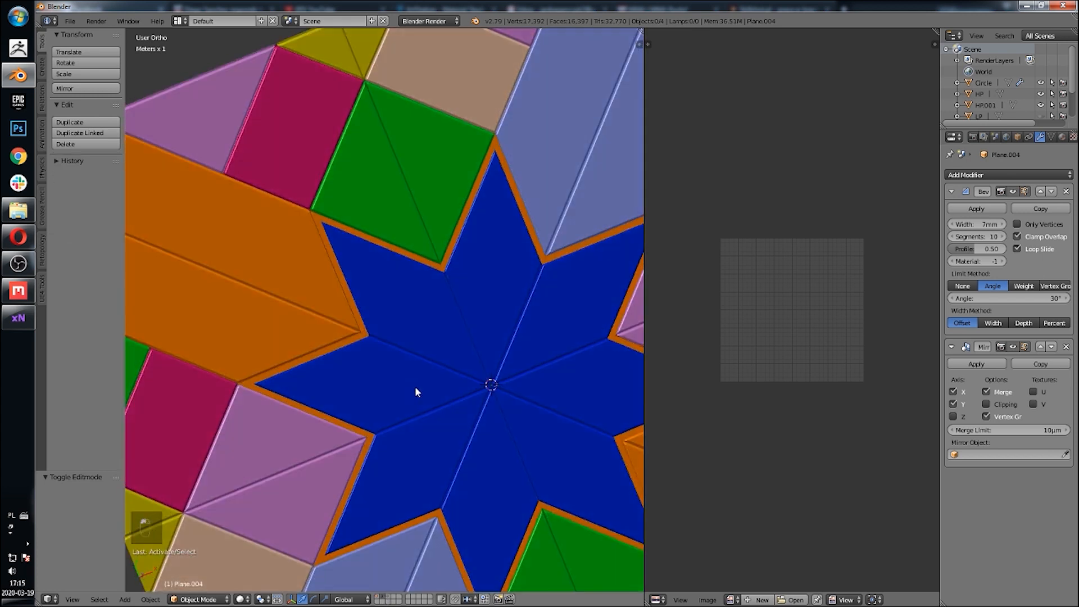
Step: Select the orange border strip around the star and add a Bevel modifier to it
right_click(371, 337)
middle_click_drag(384, 355, 396, 323)
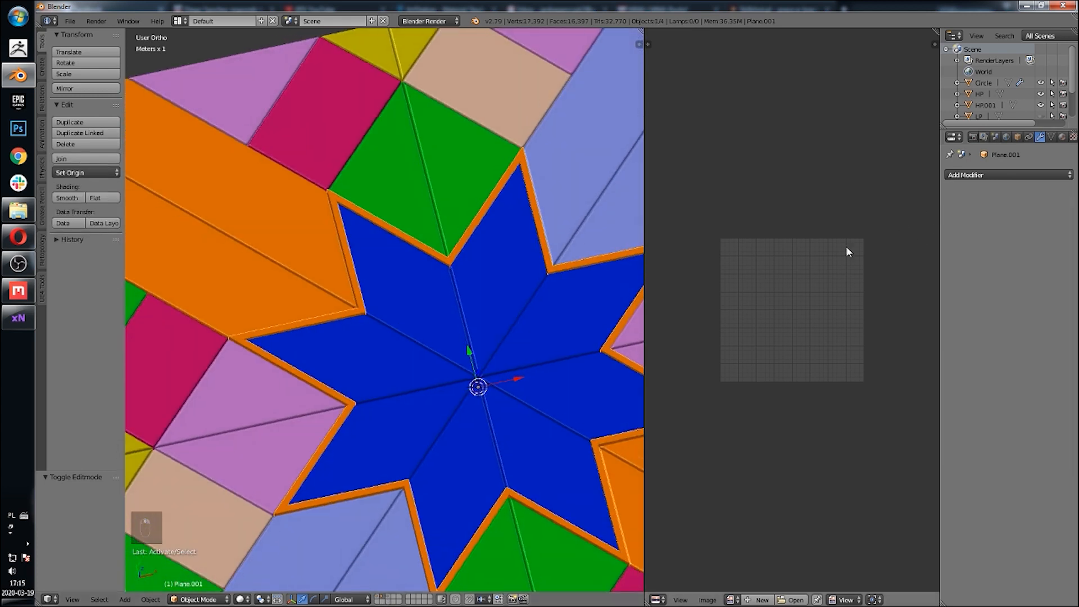
left_click(980, 175)
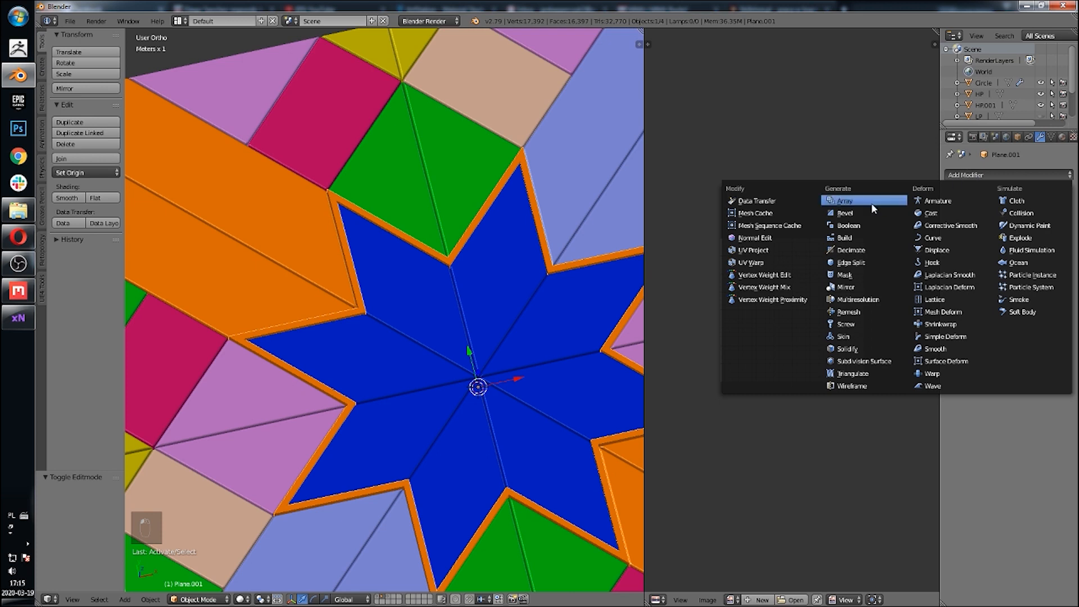
left_click(846, 213)
scroll(483, 269, "up", 5)
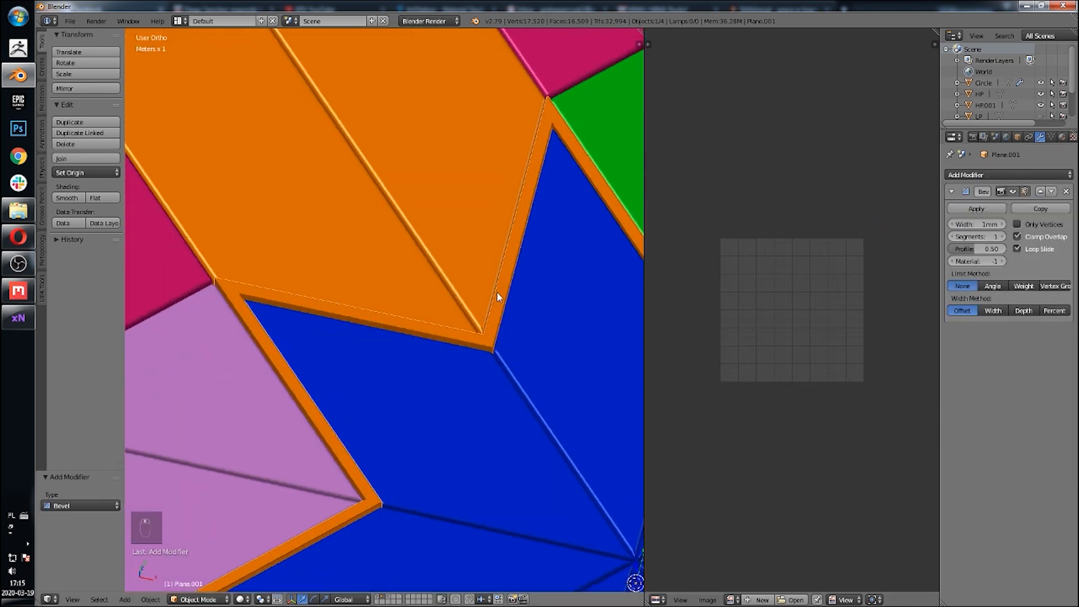
Step: Set the Bevel modifier to 4 mm width, 10 segments and the Angle limit method
scroll(535, 297, "up", 2)
key("n")
scroll(566, 289, "down", 3)
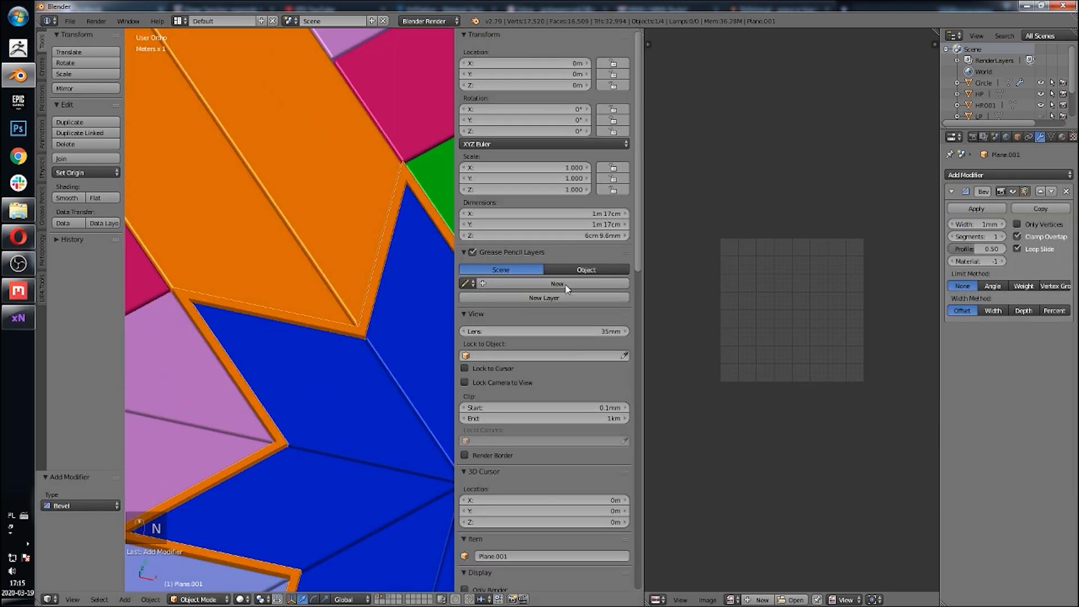
key("n")
left_click(1003, 226)
left_click(1003, 225)
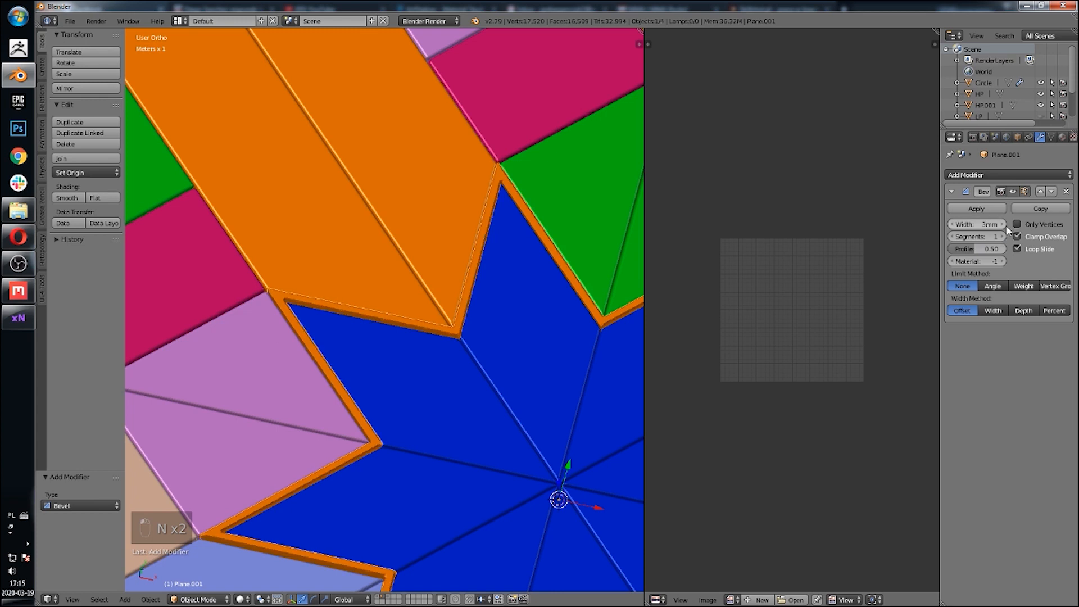
left_click(1004, 225)
left_click(993, 286)
left_click(1003, 236)
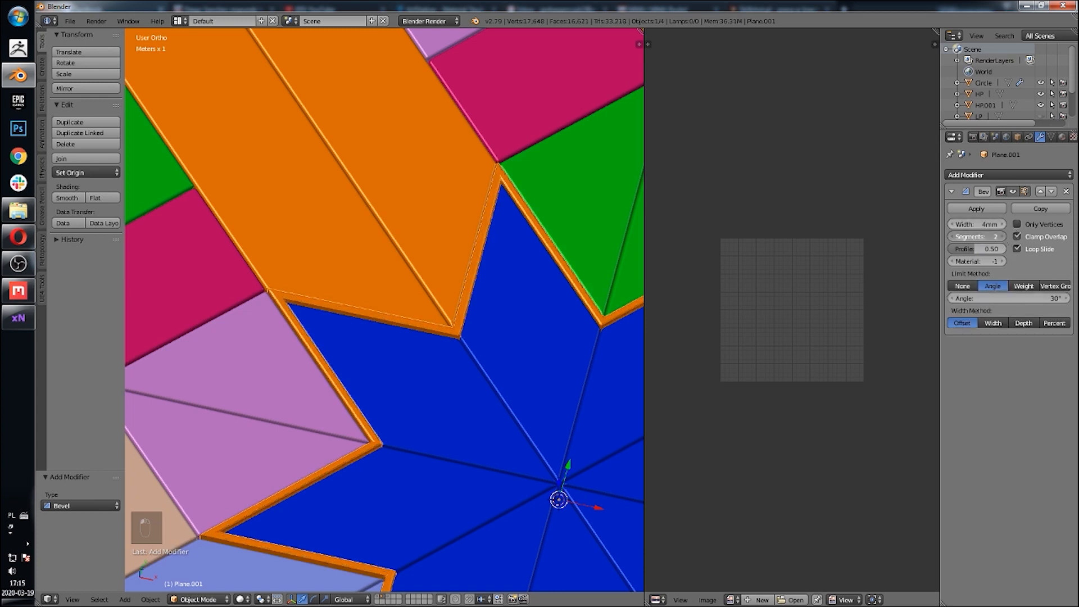
left_click_drag(1004, 238, 1010, 237)
left_click(1005, 238)
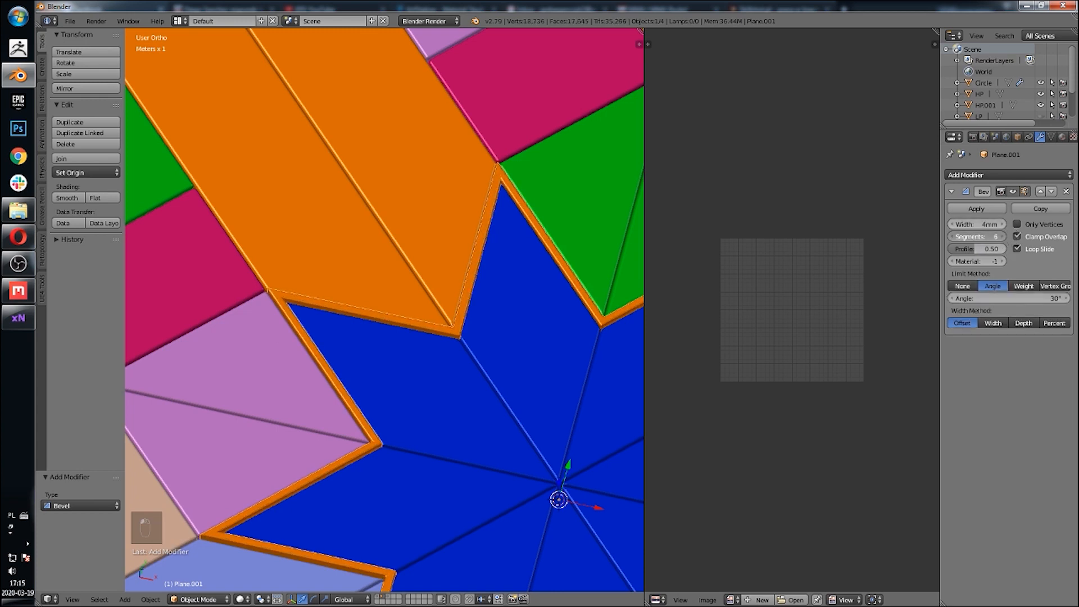
left_click(1004, 237)
scroll(418, 281, "up", 6)
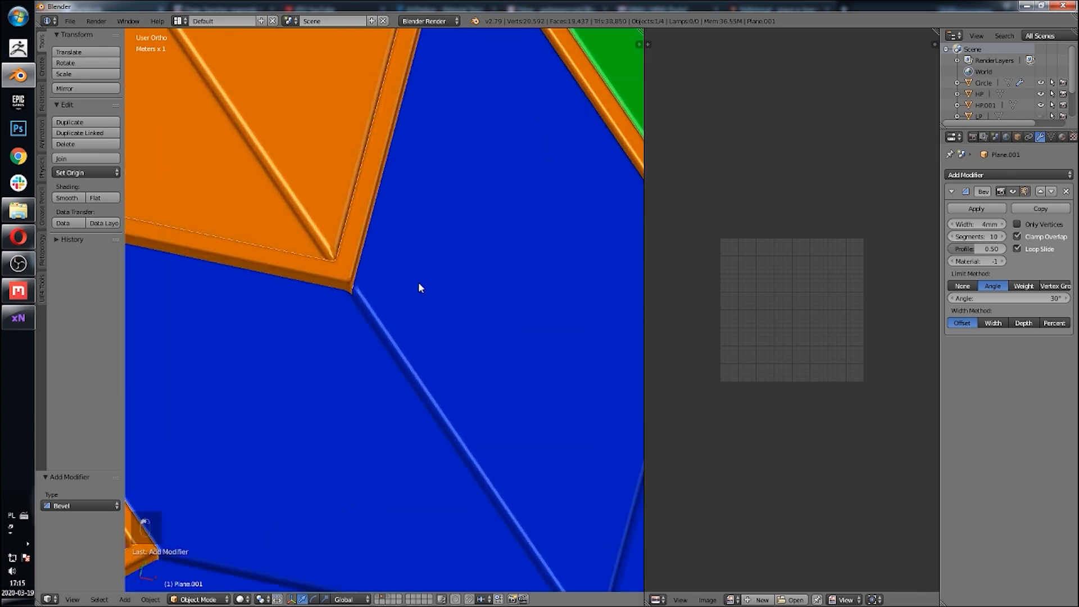
scroll(423, 293, "down", 10)
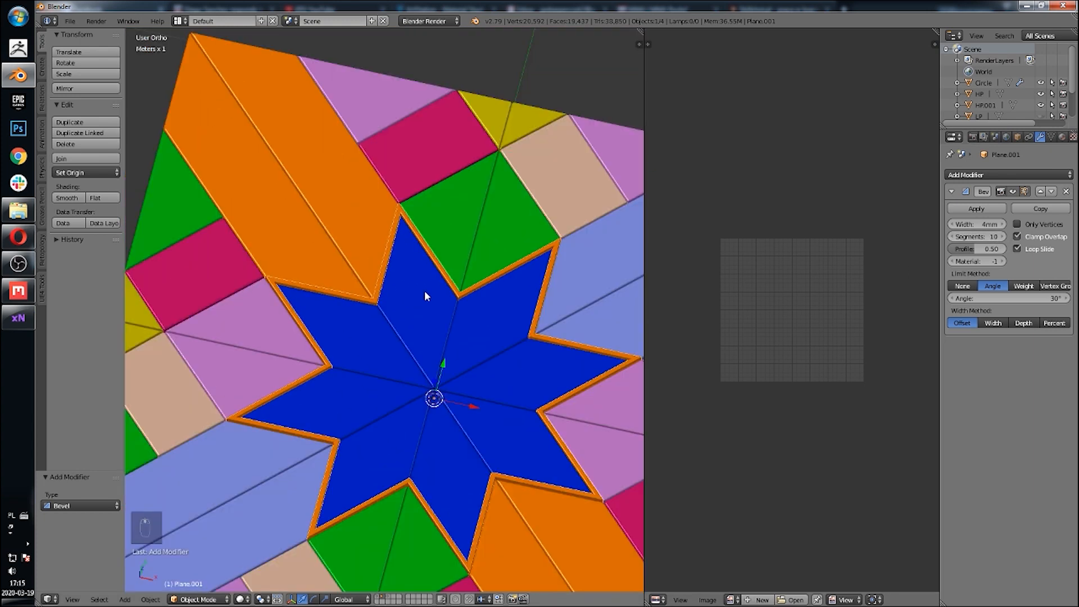
key("Tab")
scroll(443, 354, "up", 4)
scroll(443, 351, "down", 5)
key("Tab")
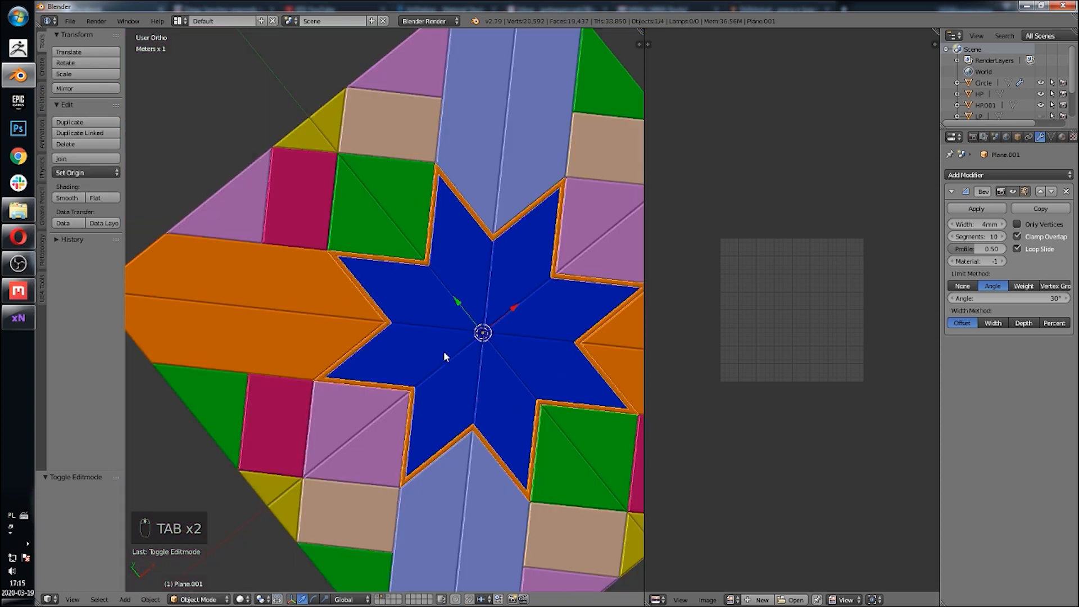
Step: Try joining the border strip into the HP tile, then undo the join and selection
scroll(438, 316, "up", 2)
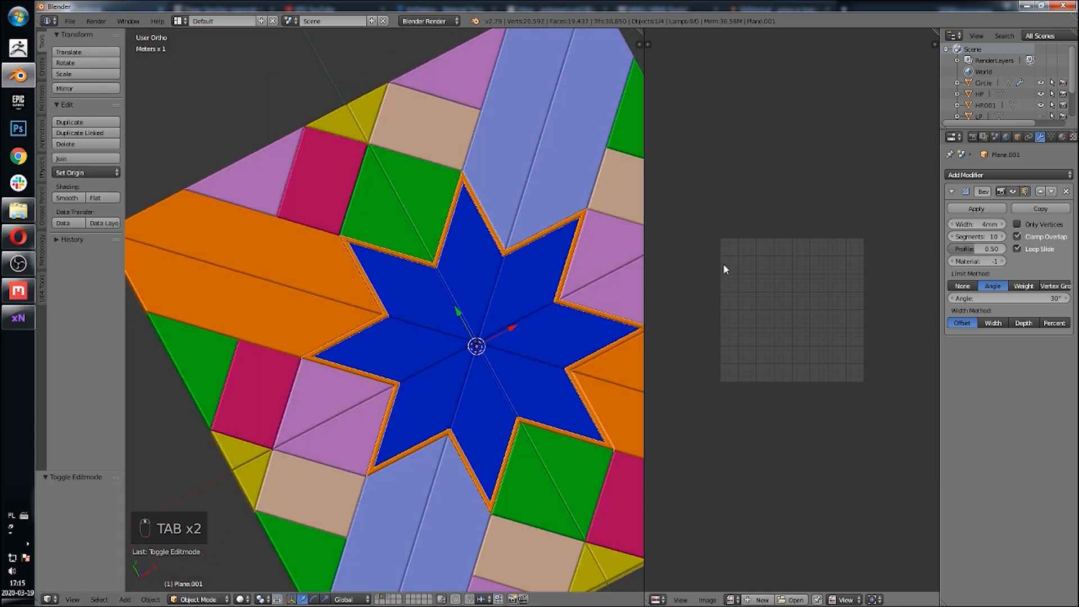
left_click(1063, 138)
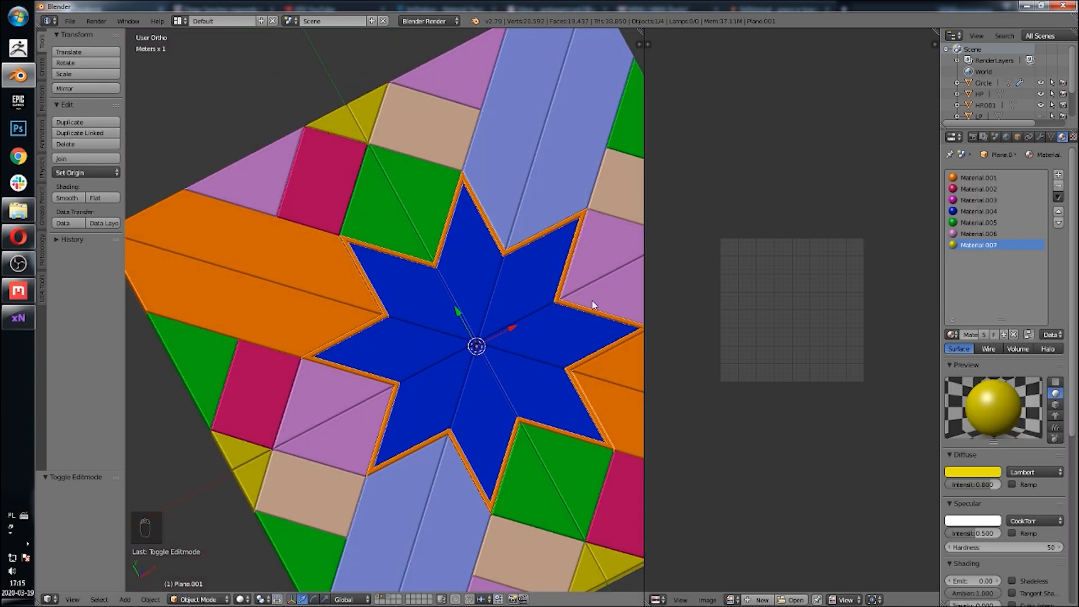
right_click(467, 242, "shift")
key("ctrl+j")
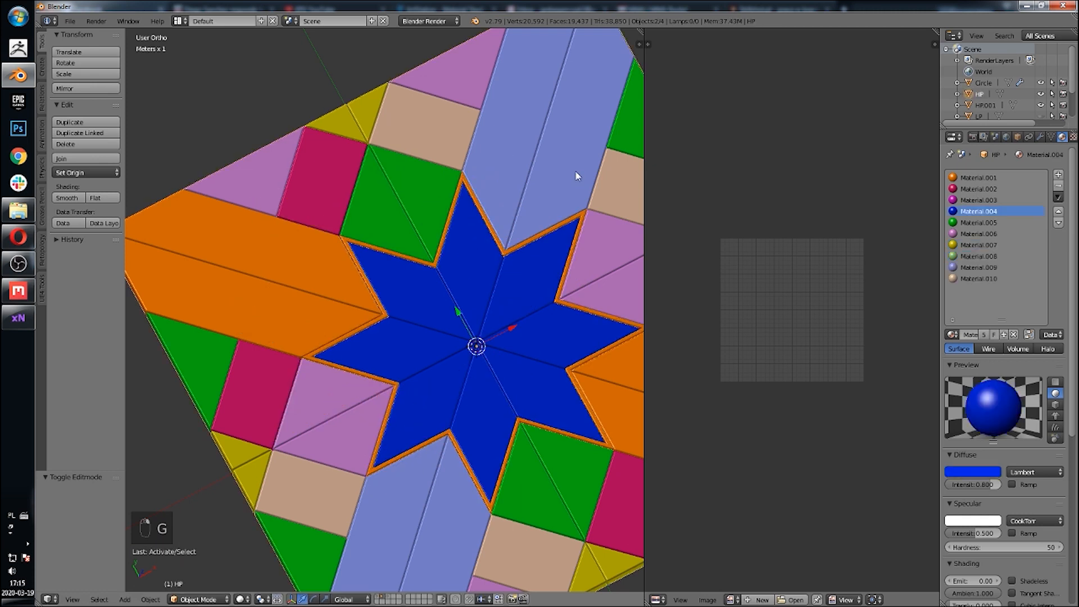
scroll(575, 171, "up", 8)
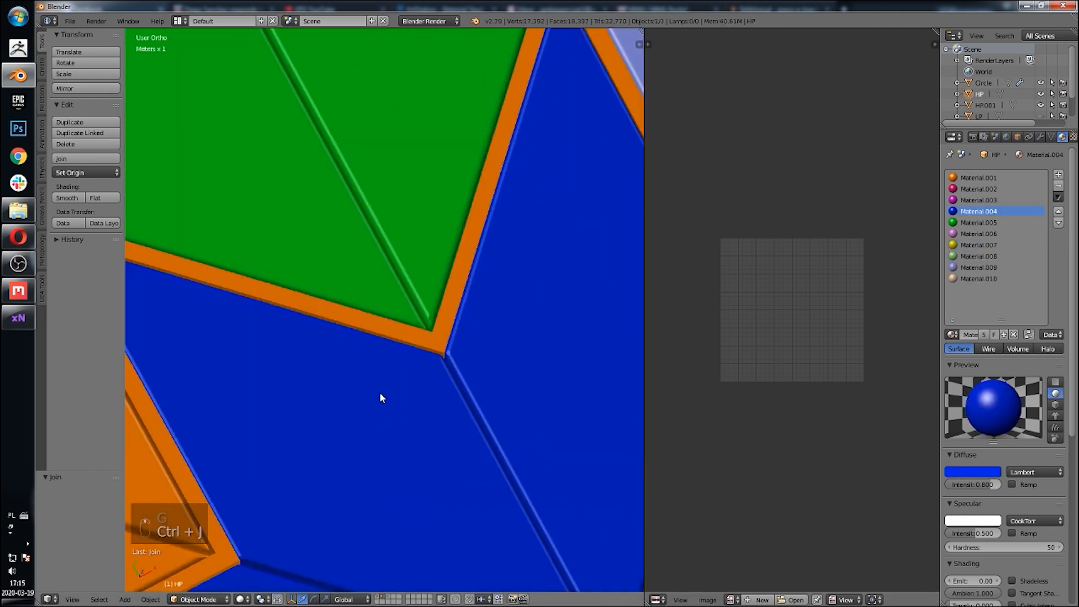
key("ctrl+z")
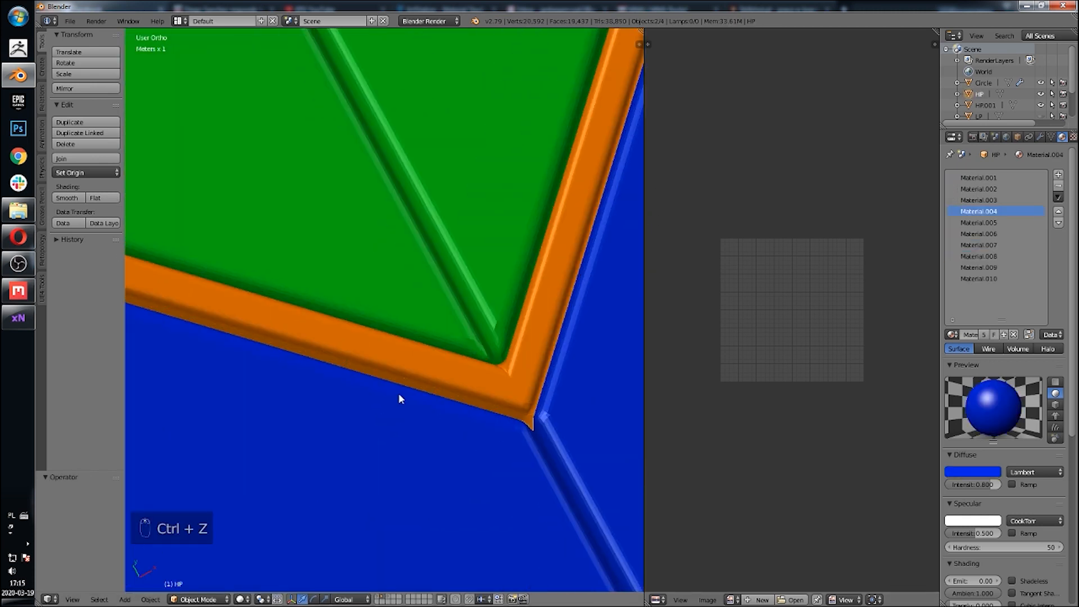
key("ctrl+z")
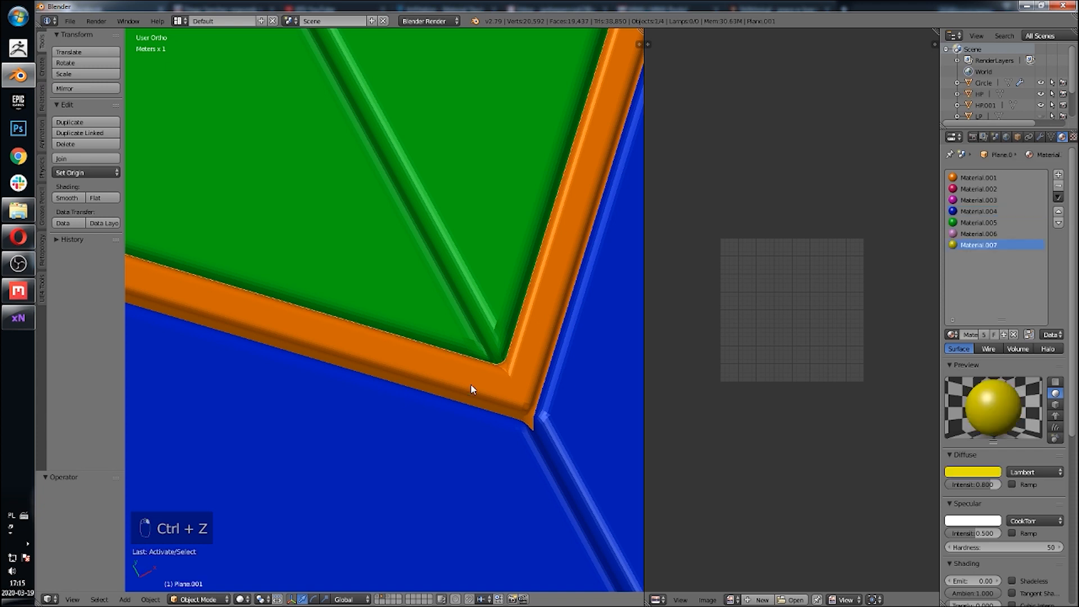
Step: Apply the strip's Bevel modifier and join the strip into the HP tile
left_click(1040, 136)
left_click(977, 209)
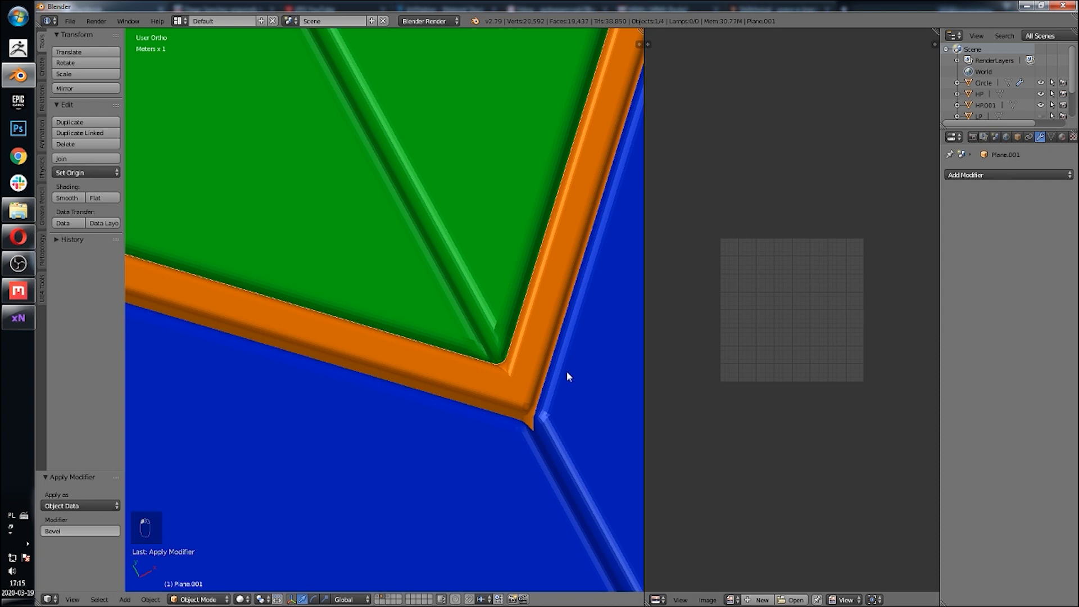
key("g")
right_click(471, 372)
right_click(453, 283, "shift")
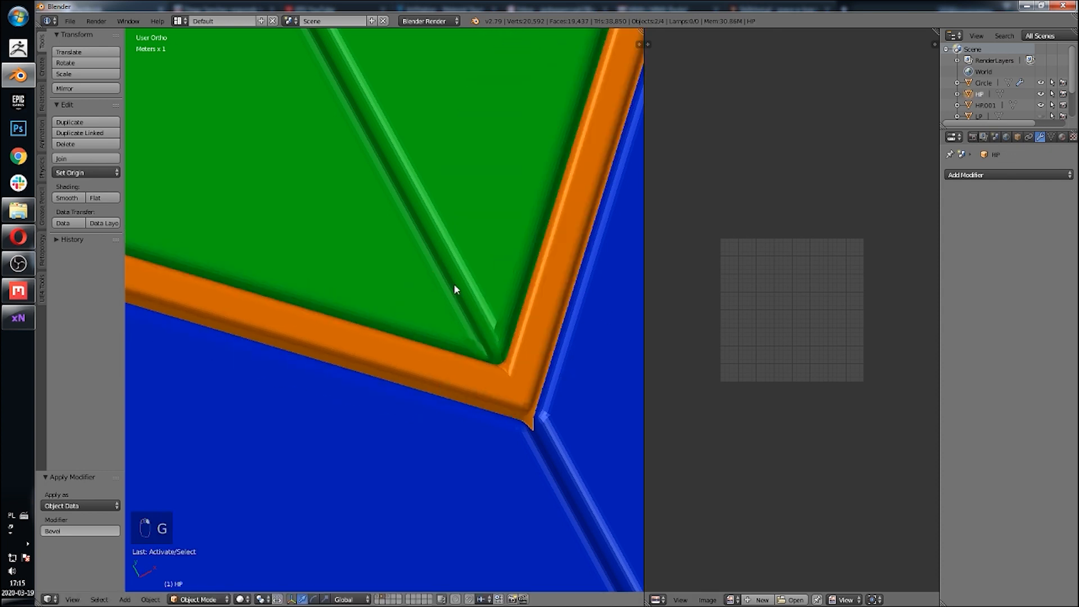
key("ctrl+j")
Step: Enter Edit Mode on the HP tile and select all linked geometry of the border strip
key("Tab")
scroll(454, 284, "down", 5)
scroll(460, 292, "up", 5)
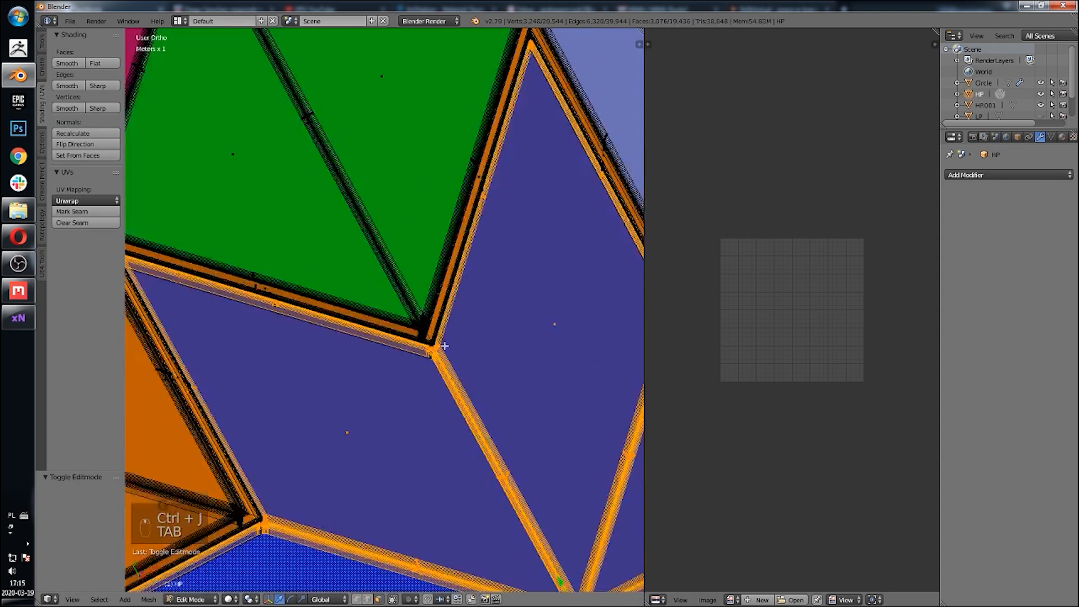
left_click(502, 388)
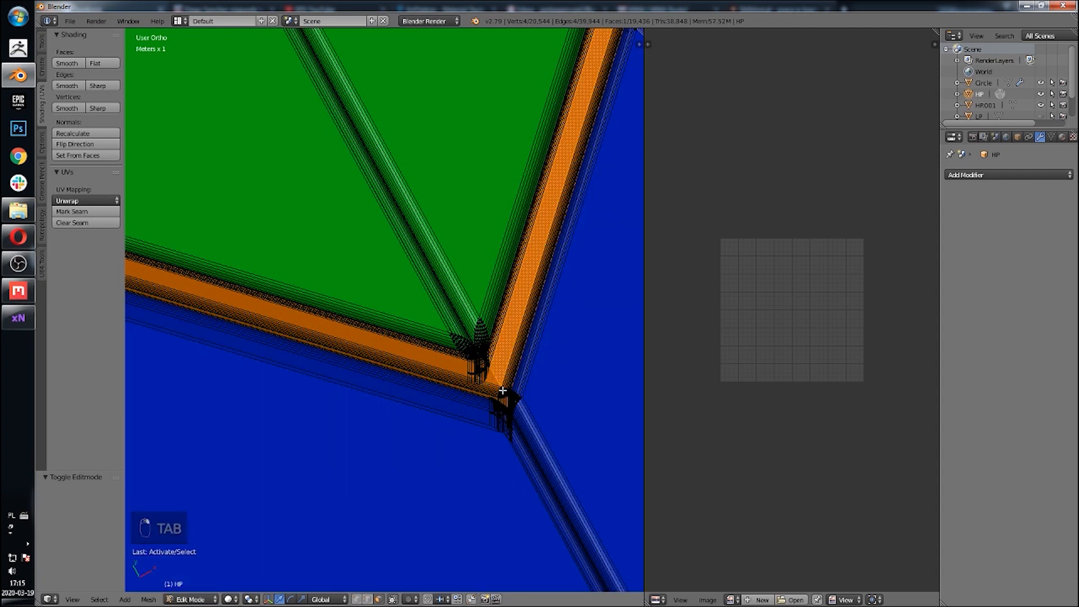
left_click(503, 395)
scroll(570, 444, "up", 3)
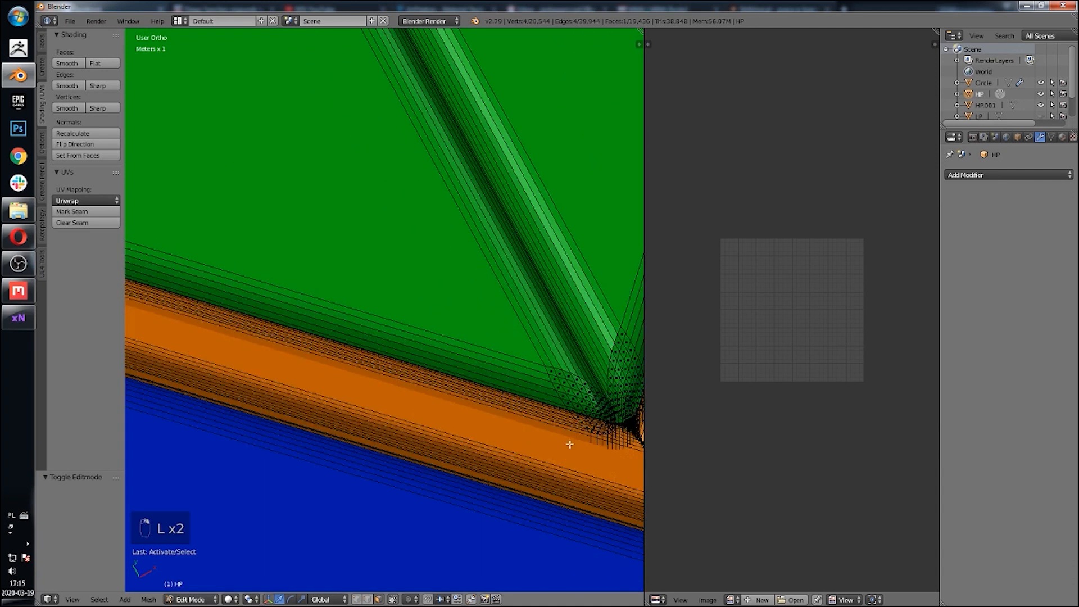
scroll(578, 471, "down", 3)
middle_click_drag(579, 471, 396, 382, "shift")
scroll(394, 385, "up", 6)
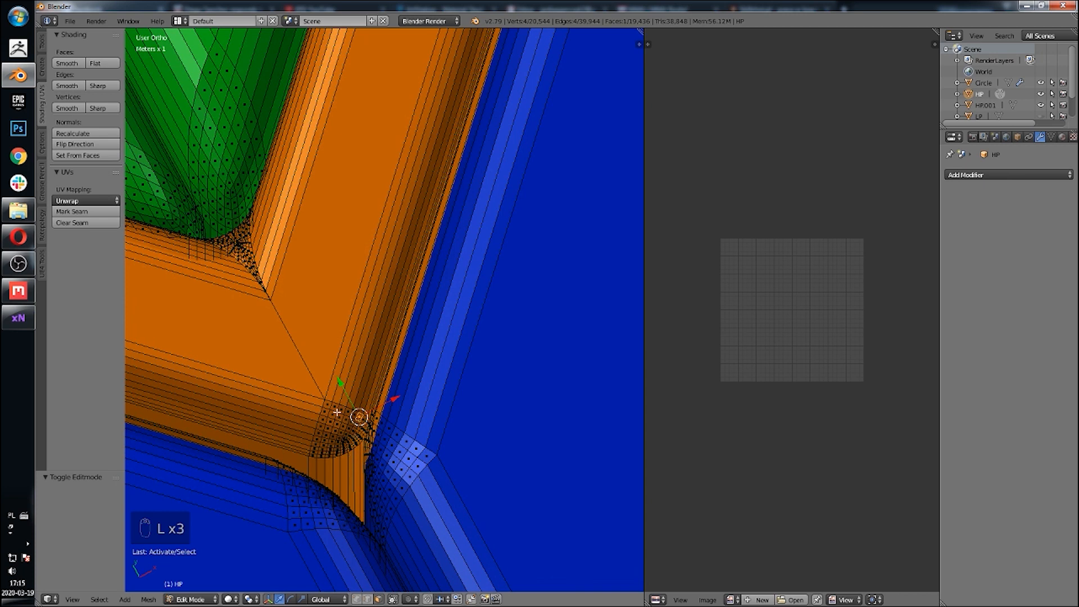
key("l")
key("l")
key("l")
scroll(347, 360, "down", 20)
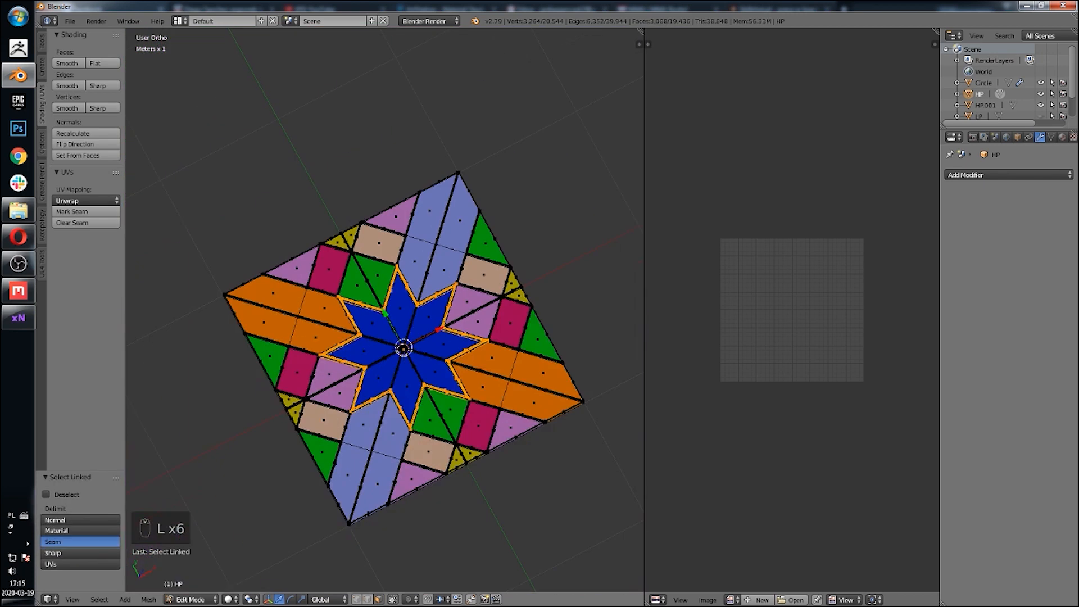
Step: Add a new material slot with a new light blue material and assign it to the border strip
left_click(1051, 137)
left_click(1062, 136)
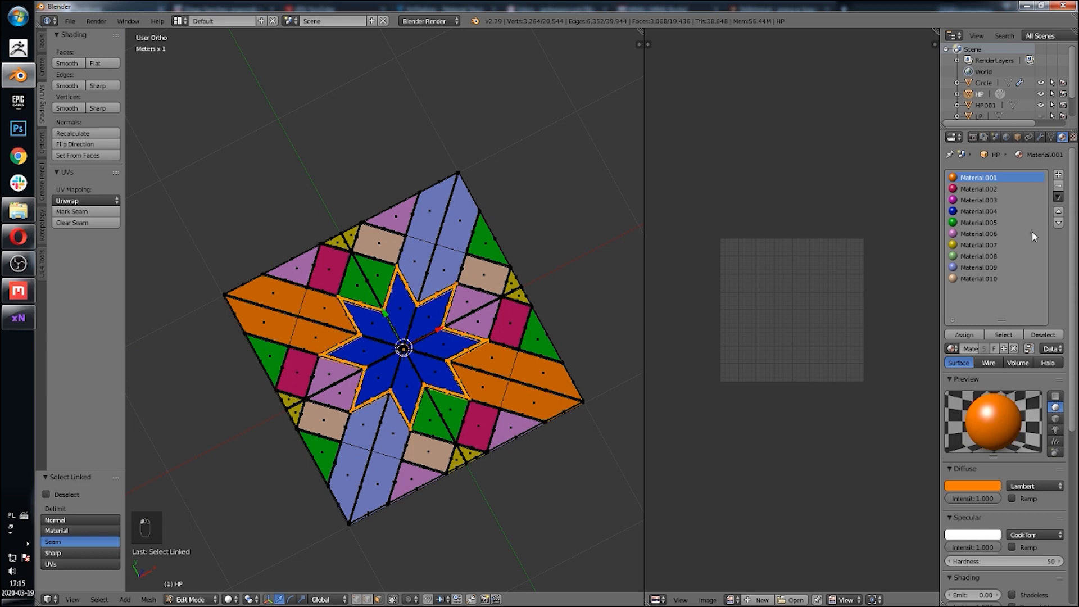
left_click(1059, 174)
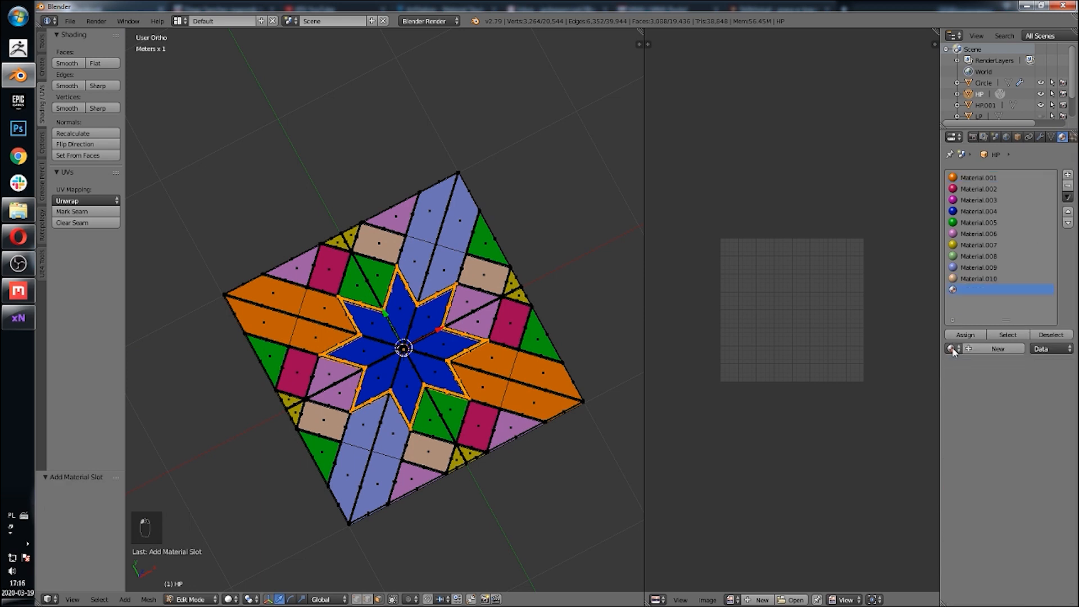
left_click(997, 348)
left_click(978, 487)
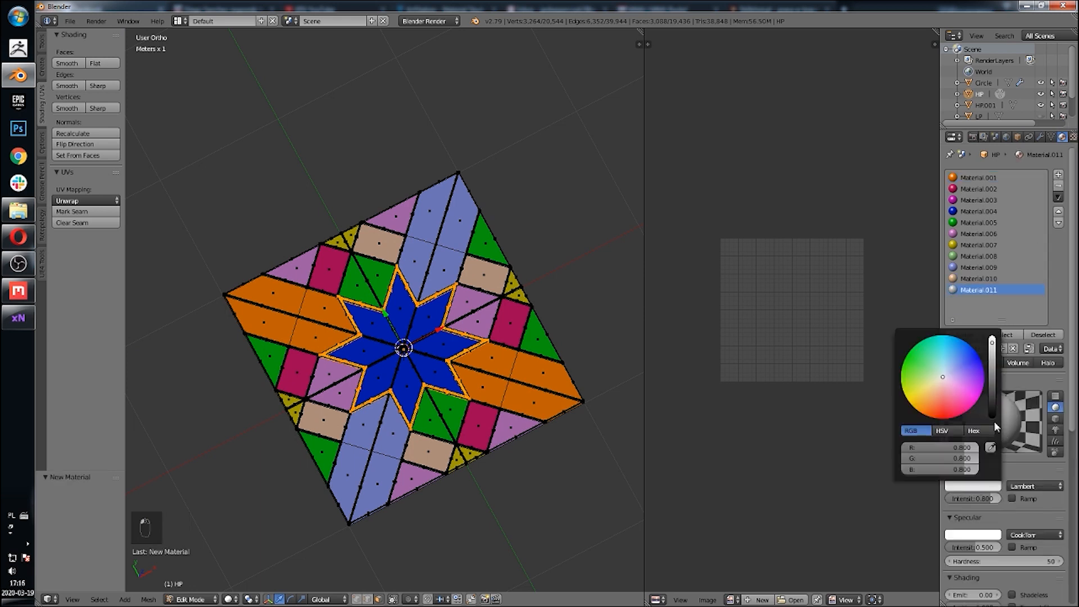
left_click_drag(951, 383, 948, 350)
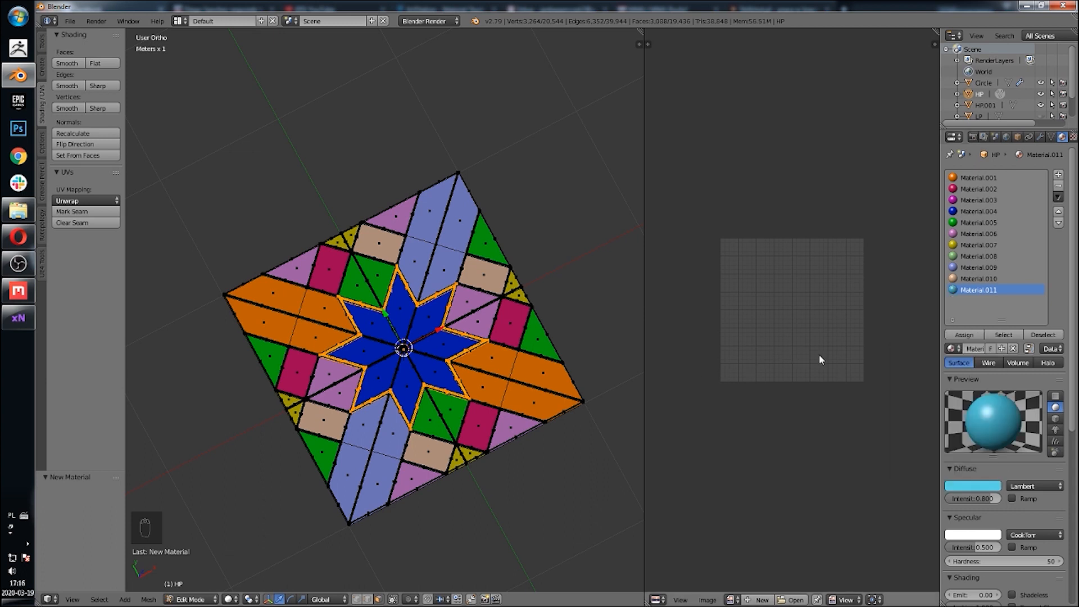
left_click(964, 334)
scroll(481, 382, "up", 4)
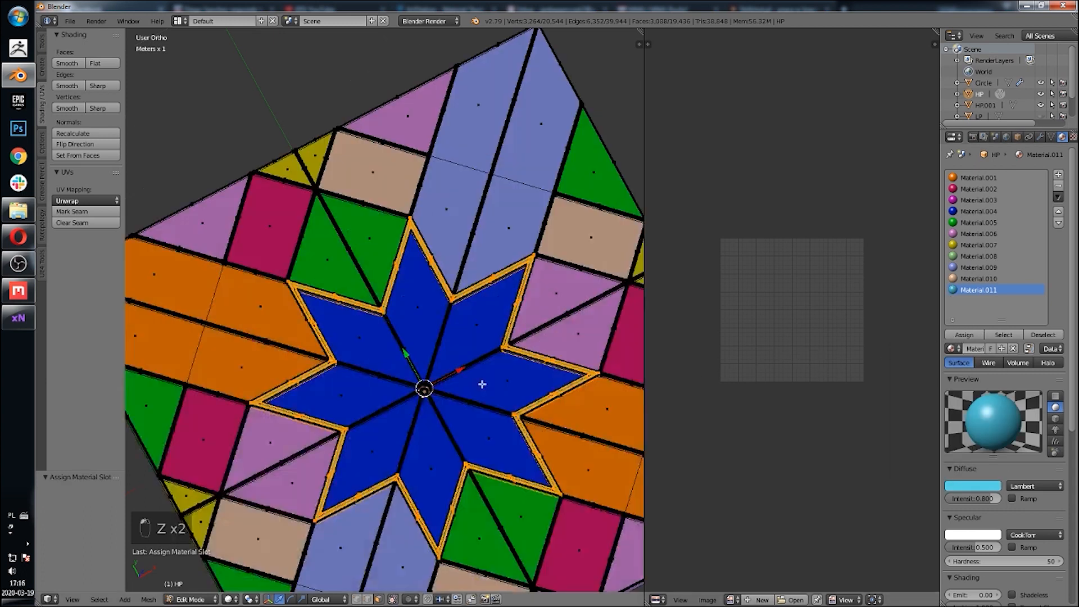
key("Tab")
Step: Inspect the tile with its recoloured border strip from several angles
scroll(484, 380, "up", 5)
scroll(489, 371, "down", 5)
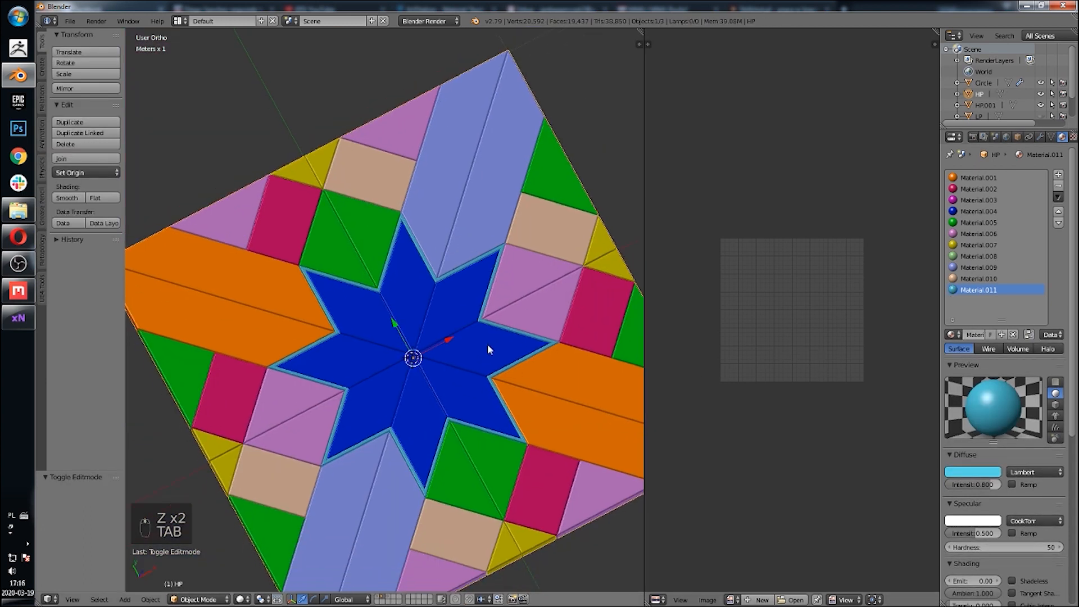
middle_click_drag(488, 344, 474, 306)
scroll(450, 349, "down", 2)
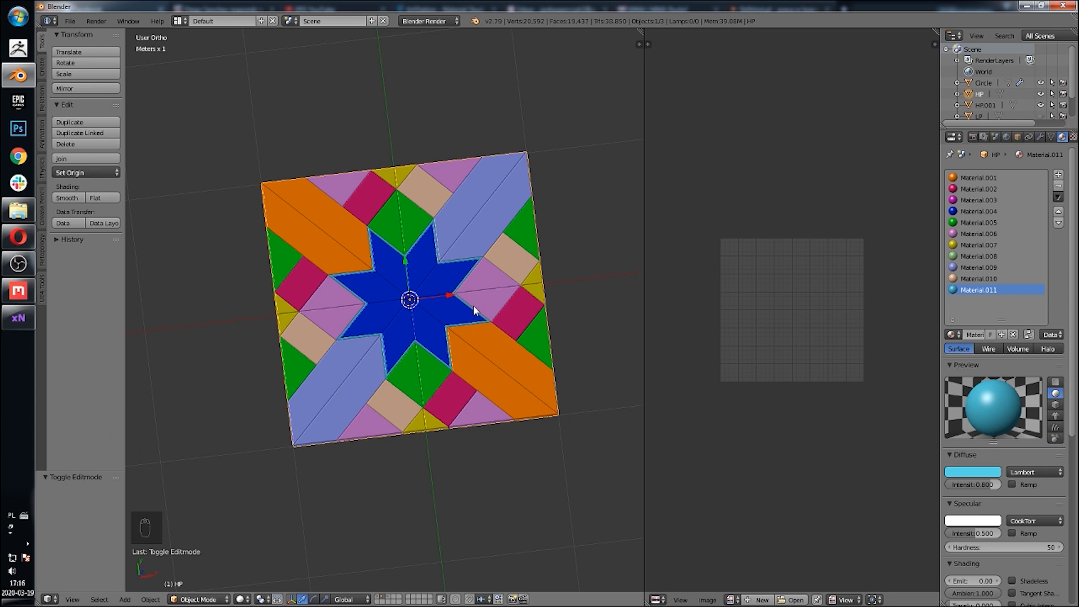
middle_click_drag(473, 305, 458, 340)
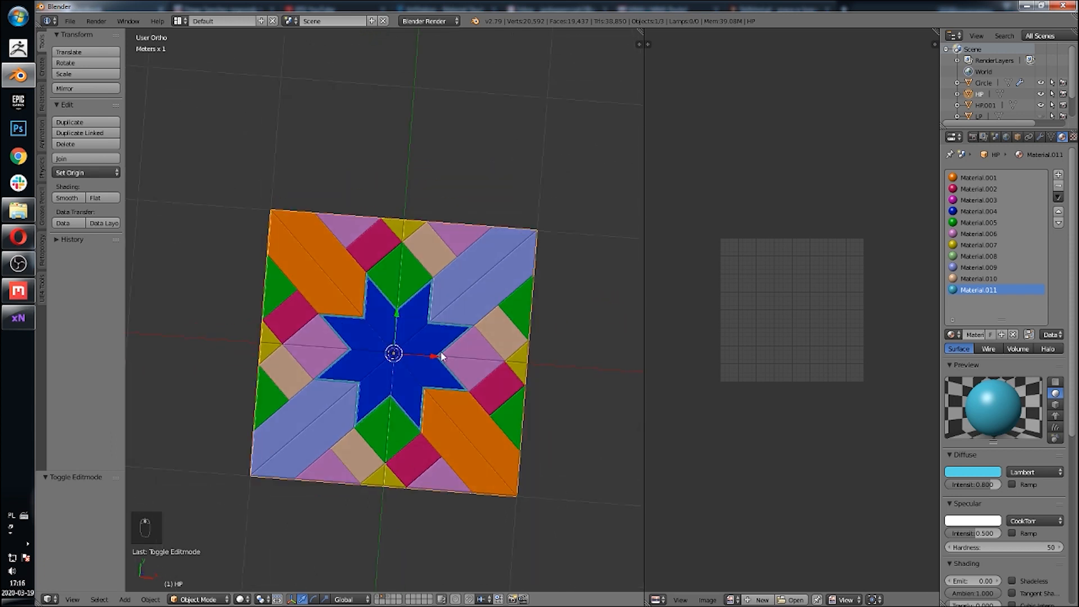
scroll(439, 375, "up", 3)
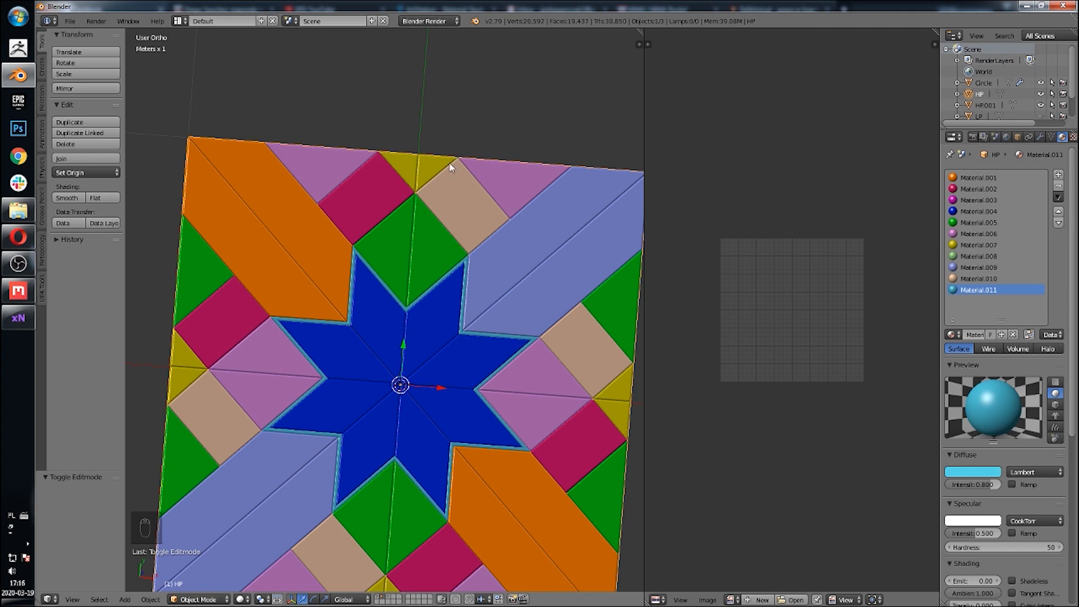
scroll(440, 242, "down", 4)
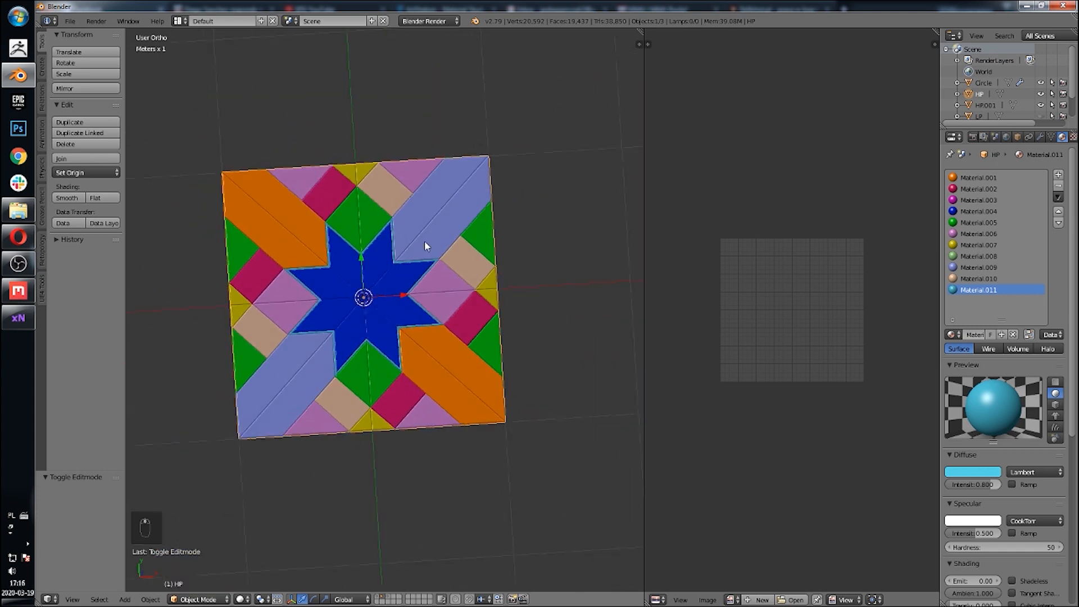
middle_click_drag(425, 297, 404, 270)
right_click(483, 288)
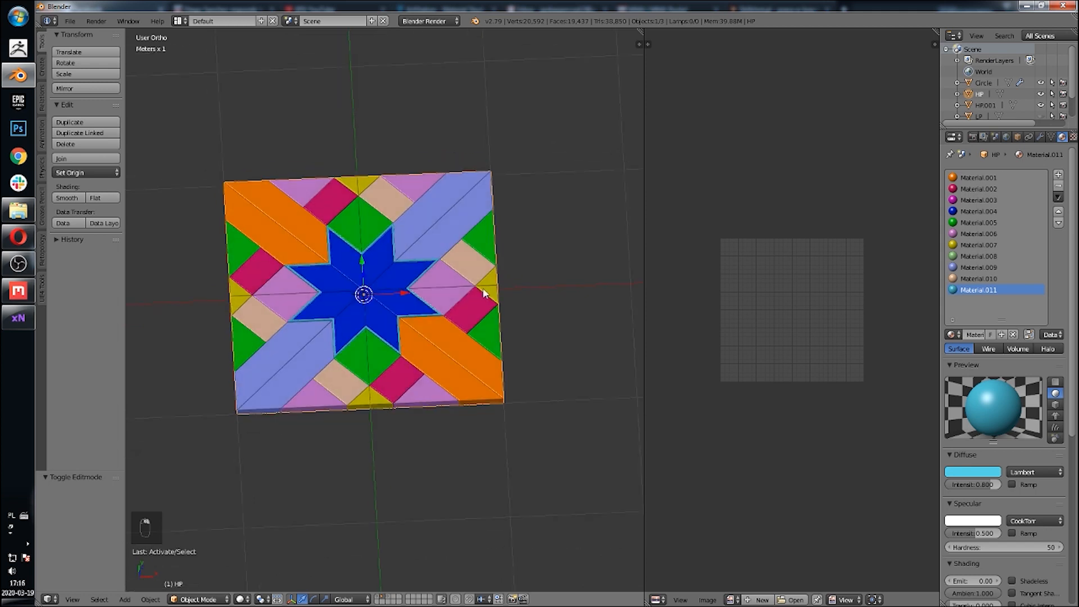
key("g")
right_click(483, 289)
key("g")
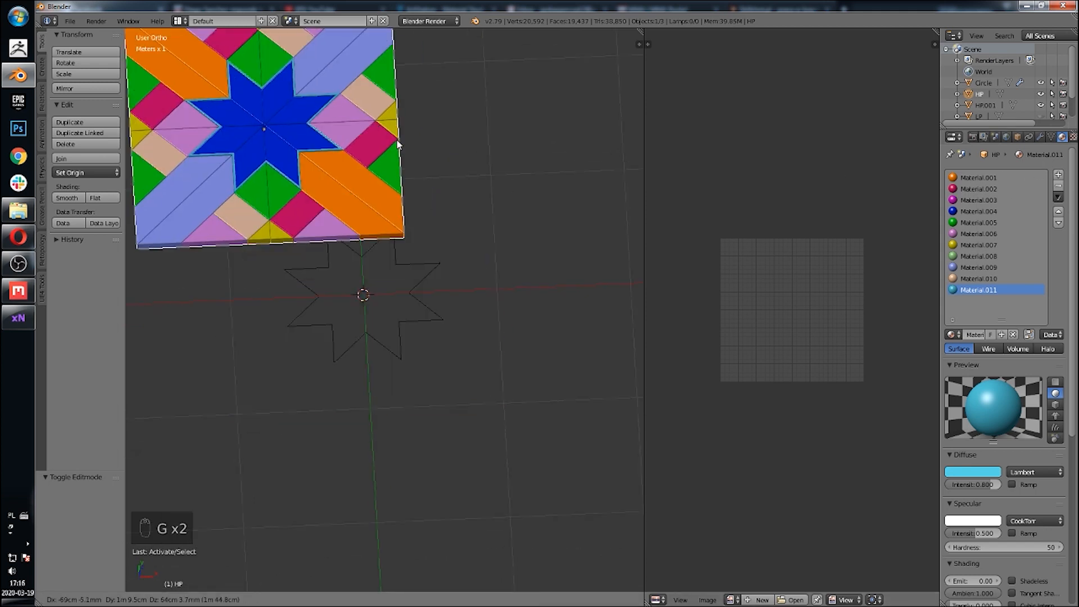
right_click(473, 292)
Step: Delete the star-shaped outline object lying beneath the HP tile
key("z")
right_click(438, 317)
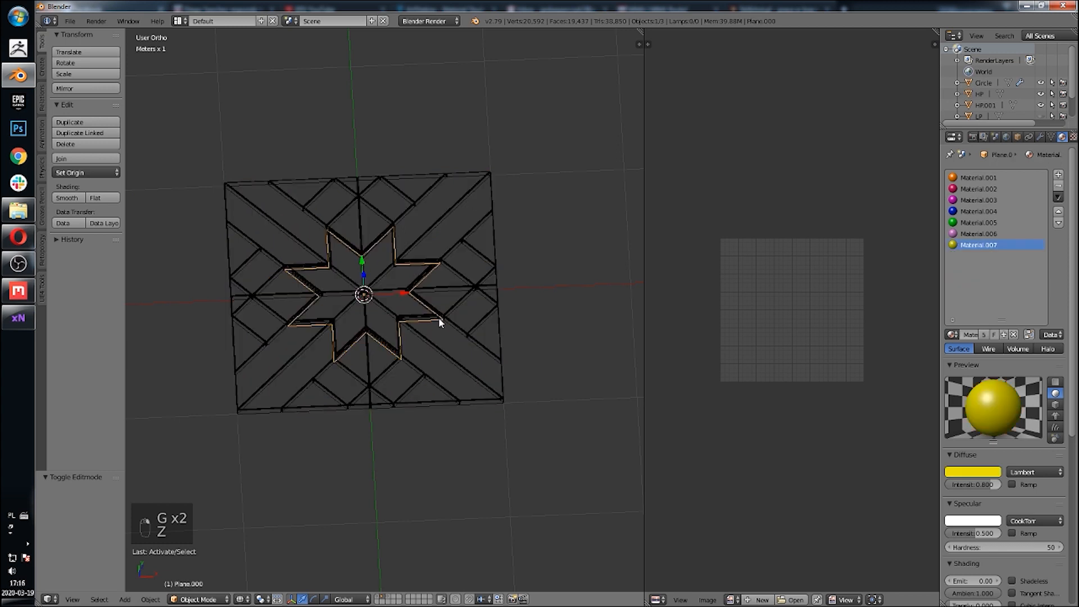
key("x")
left_click(436, 316)
key("z")
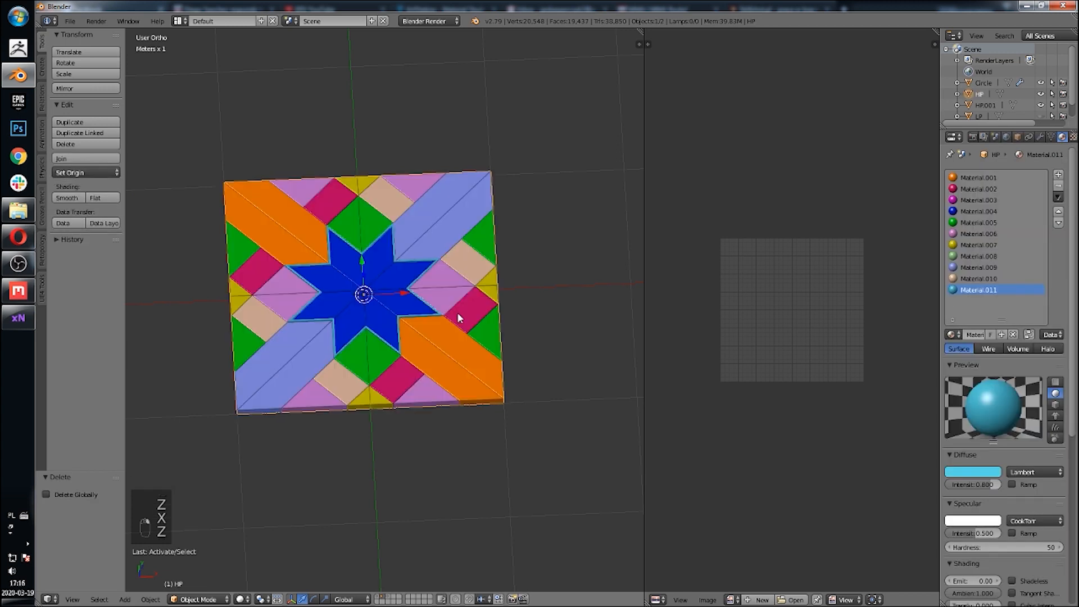
key("g")
right_click(480, 193)
left_click(60, 22)
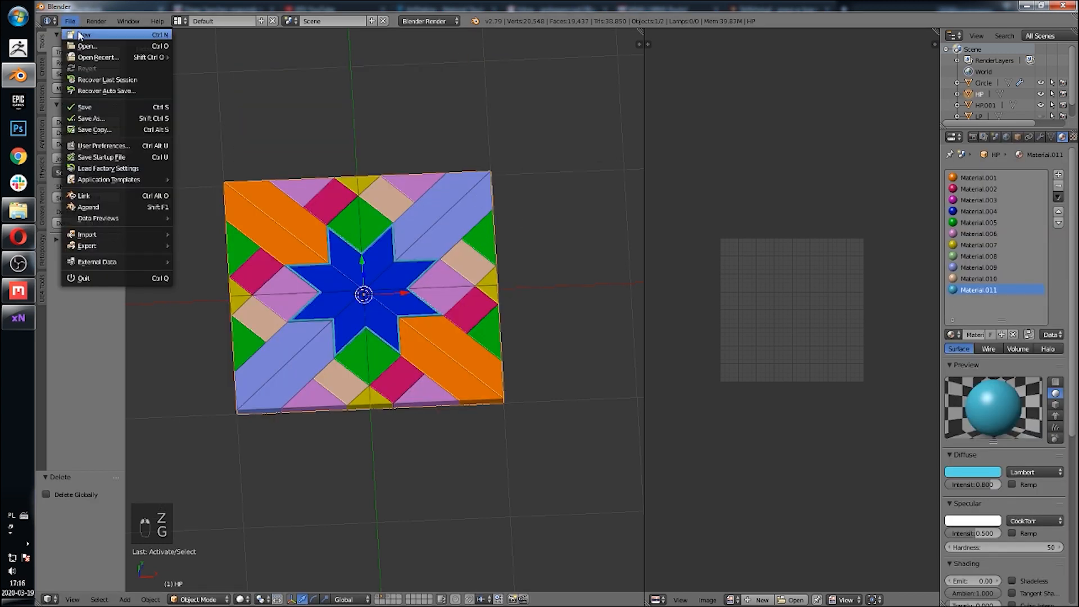
key("n")
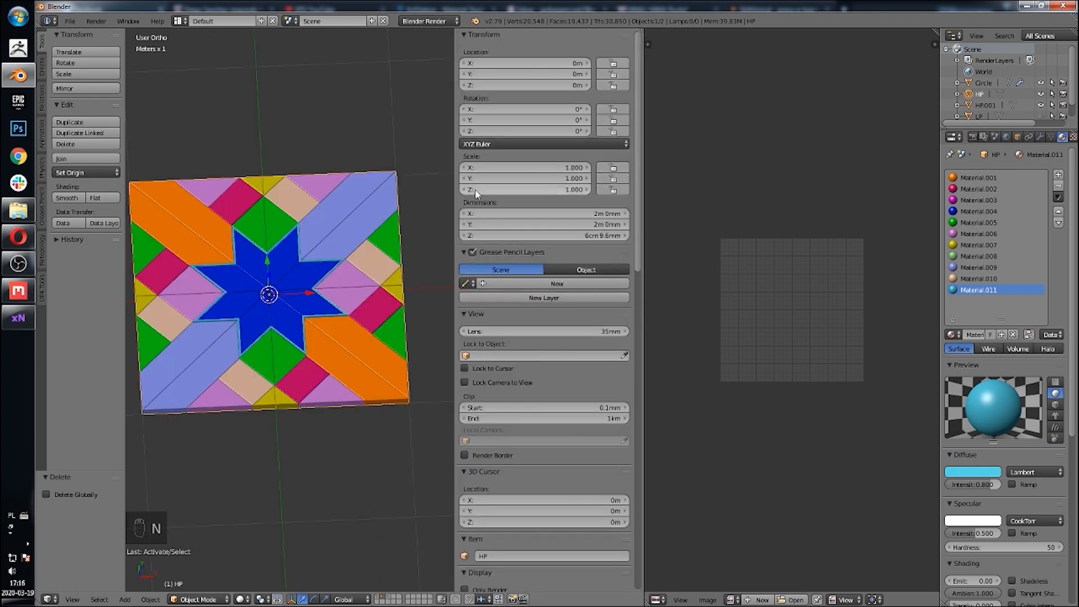
key("n")
Step: Export the HP tile as a Wavefront OBJ, overwriting HP.obj in the Tutorial folder
left_click(69, 21)
mouse_move(133, 250)
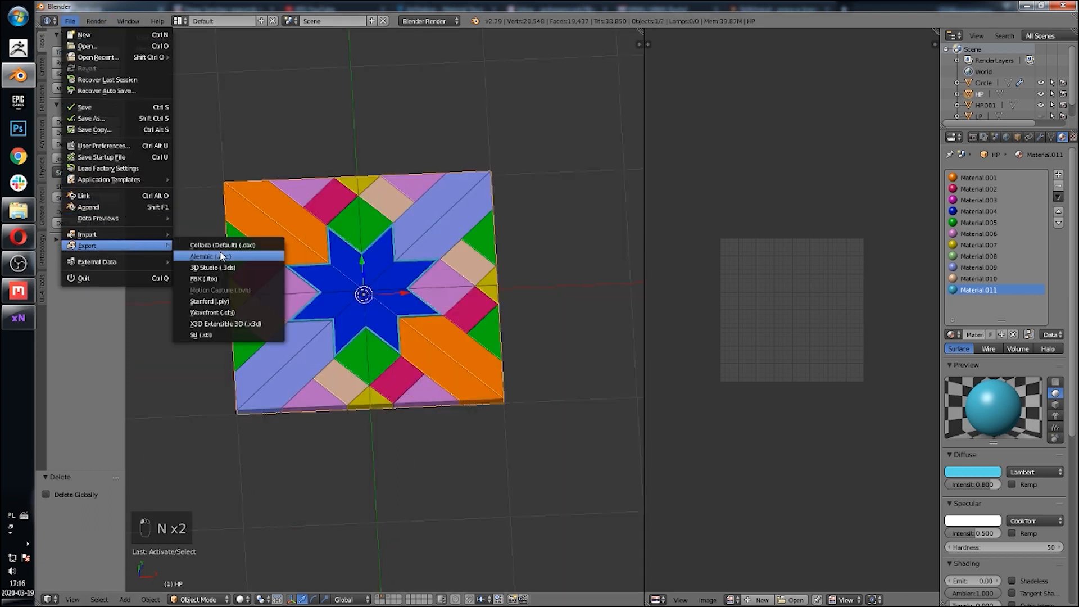
left_click(242, 313)
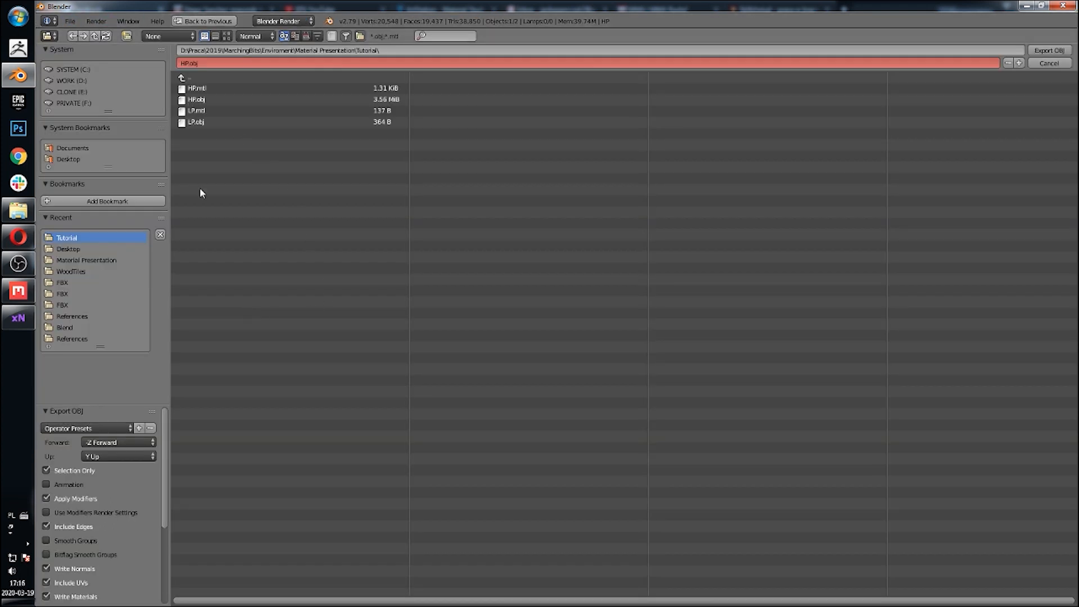
left_click(93, 426)
left_click(255, 100)
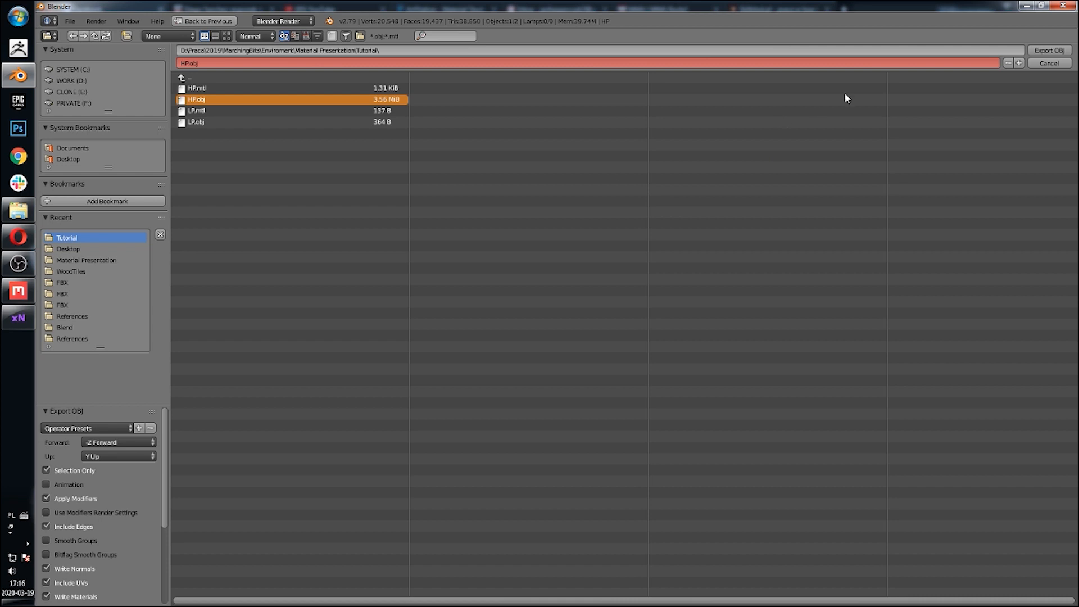
left_click(1050, 50)
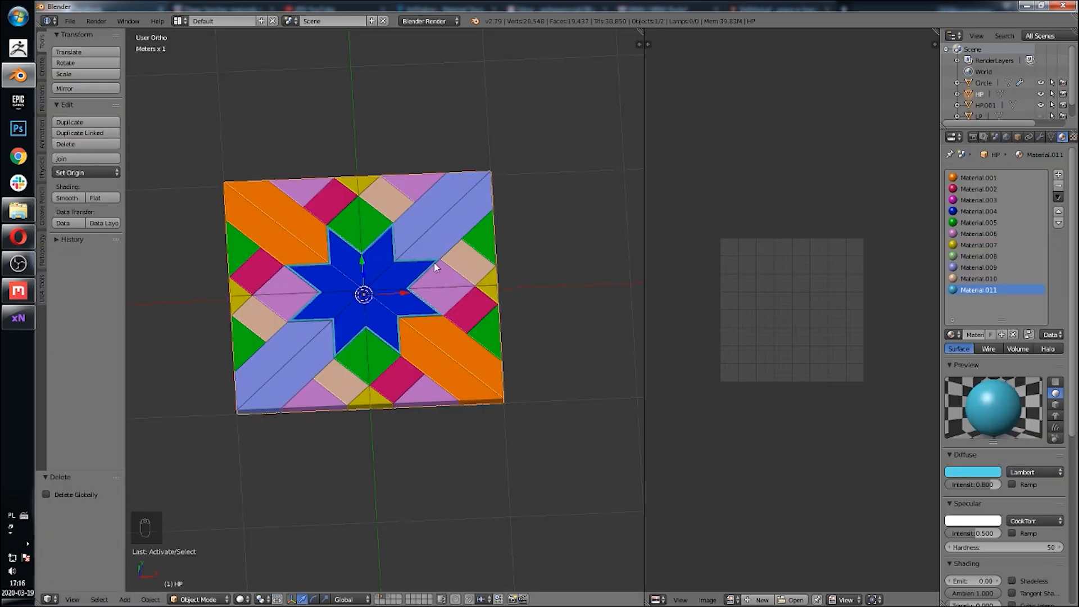
Step: Switch to xNormal, run the Ray distance calculator, stop it, copy the results and close the calculator
left_click(18, 319)
left_click(741, 296)
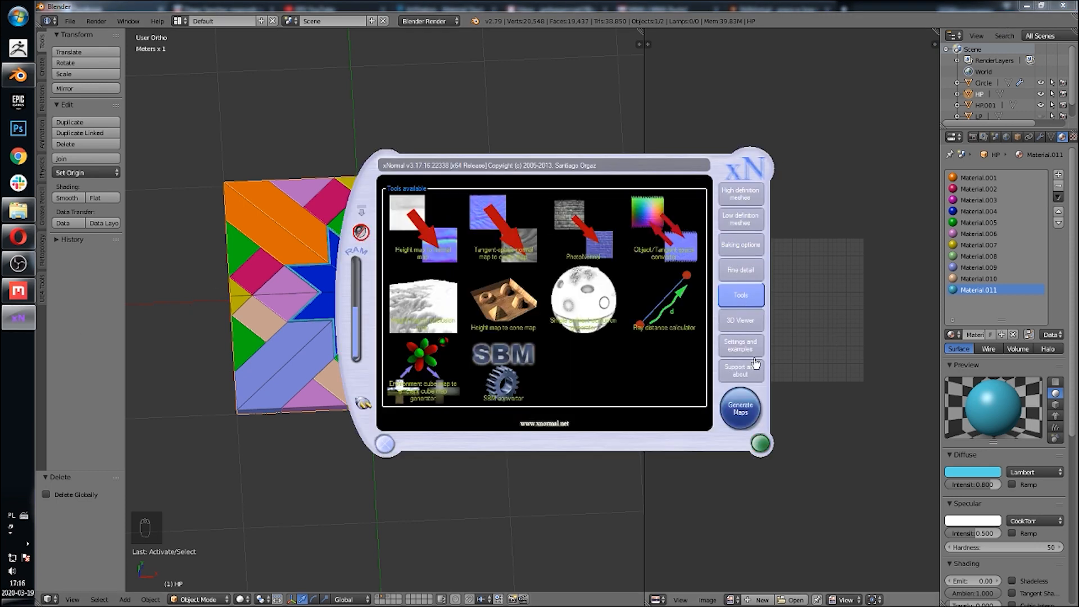
left_click(555, 394)
left_click(536, 344)
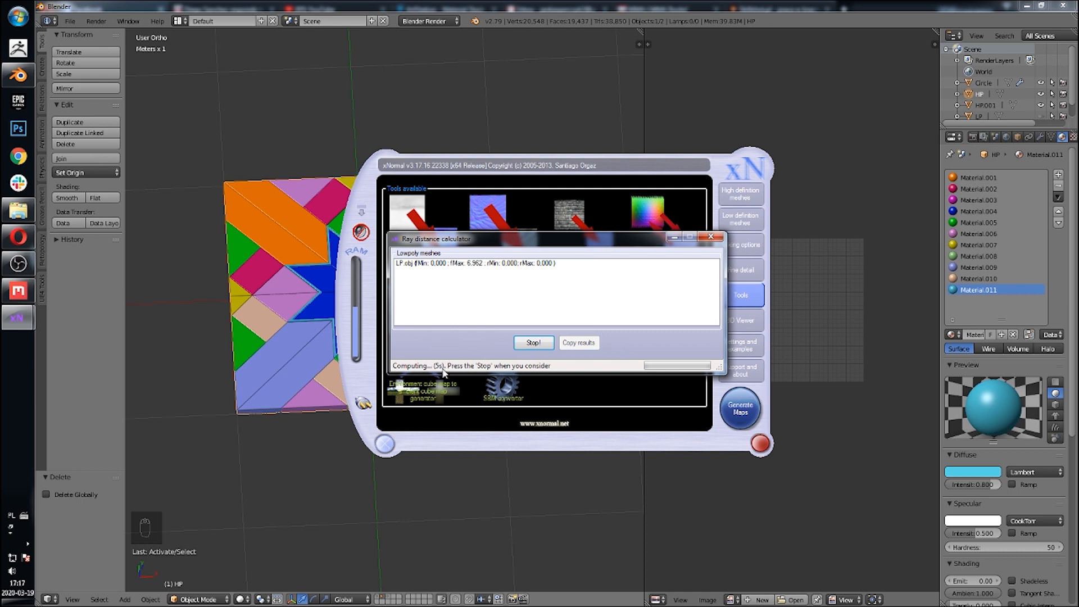
left_click(531, 343)
left_click(579, 342)
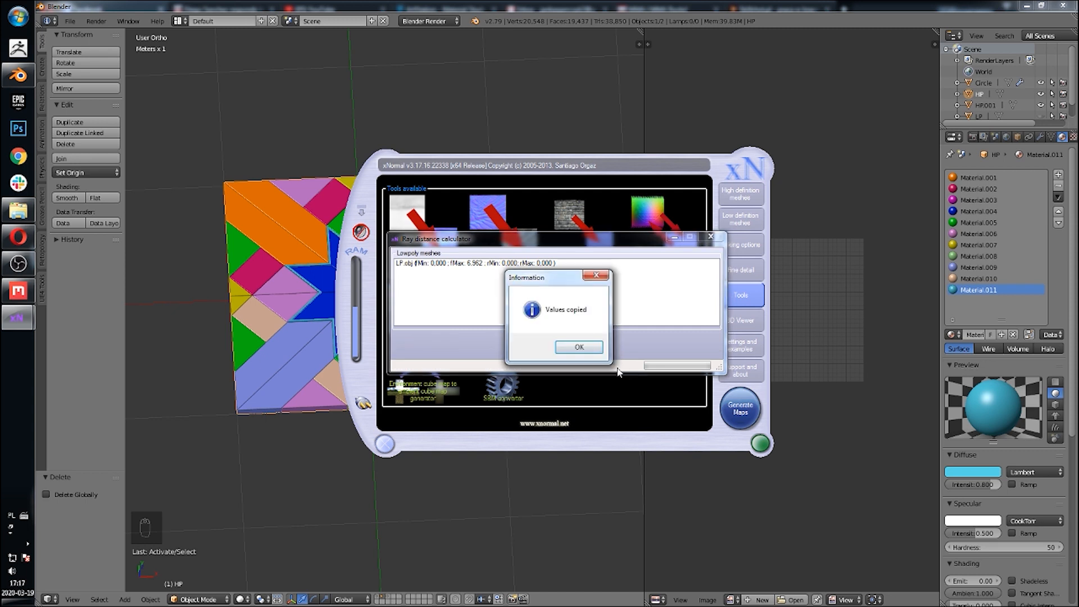
left_click(570, 345)
left_click(710, 237)
Step: Generate the maps from the baking options in xNormal
left_click(741, 244)
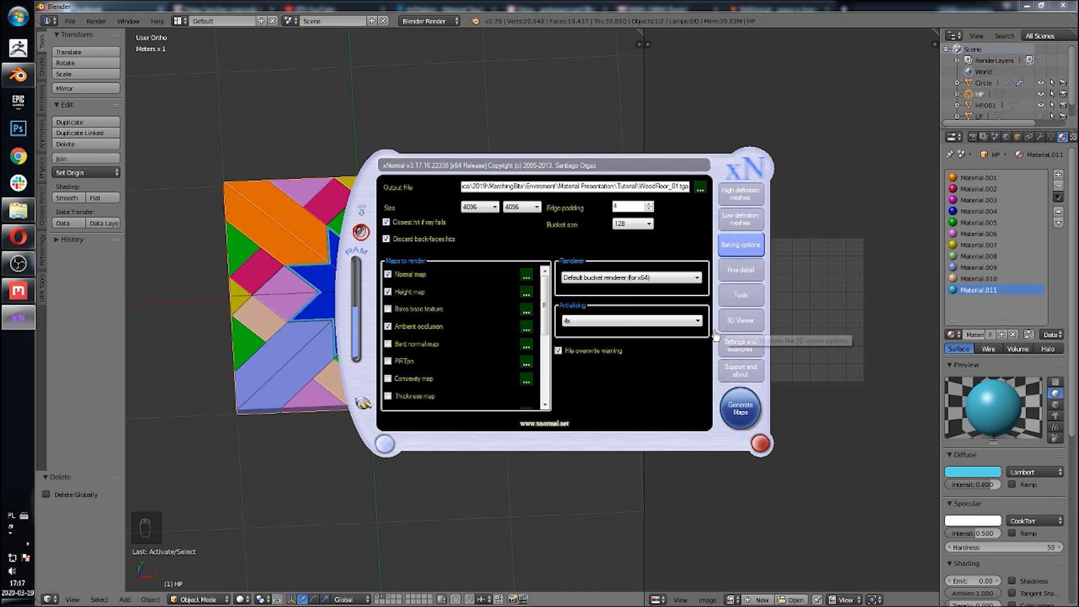
left_click(738, 403)
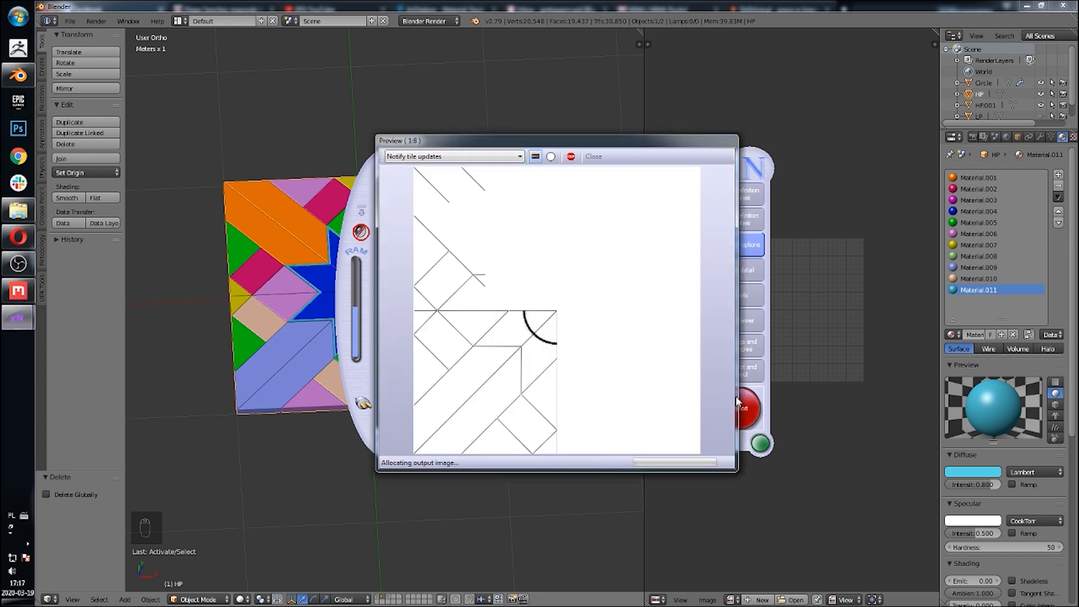
left_click(601, 352)
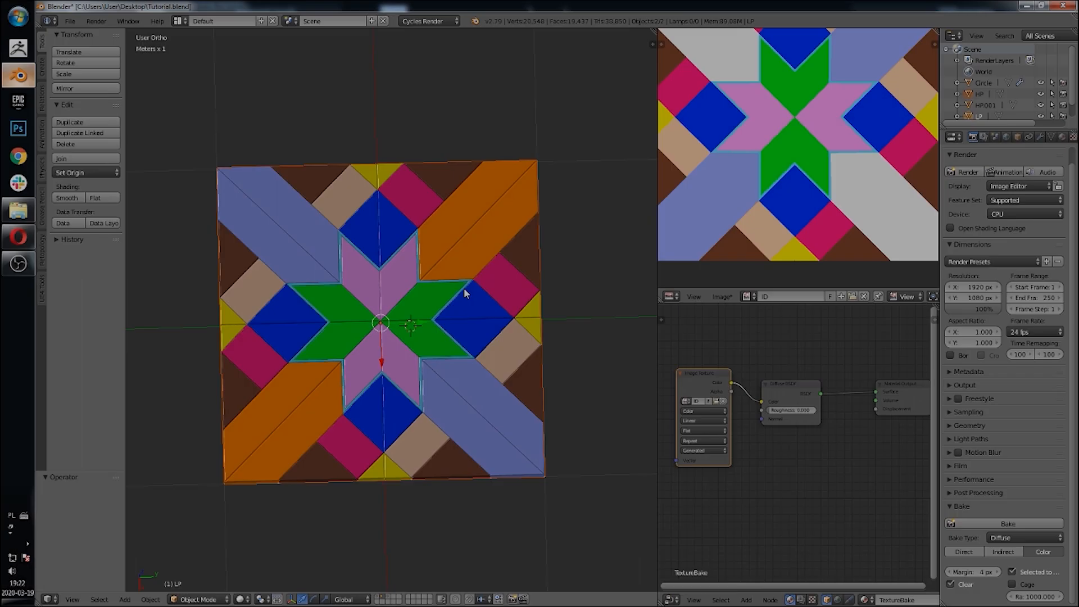
Step: Inspect the low-poly tile with its baked colours in the viewport from several angles
middle_click_drag(464, 288, 456, 292)
scroll(454, 292, "up", 3)
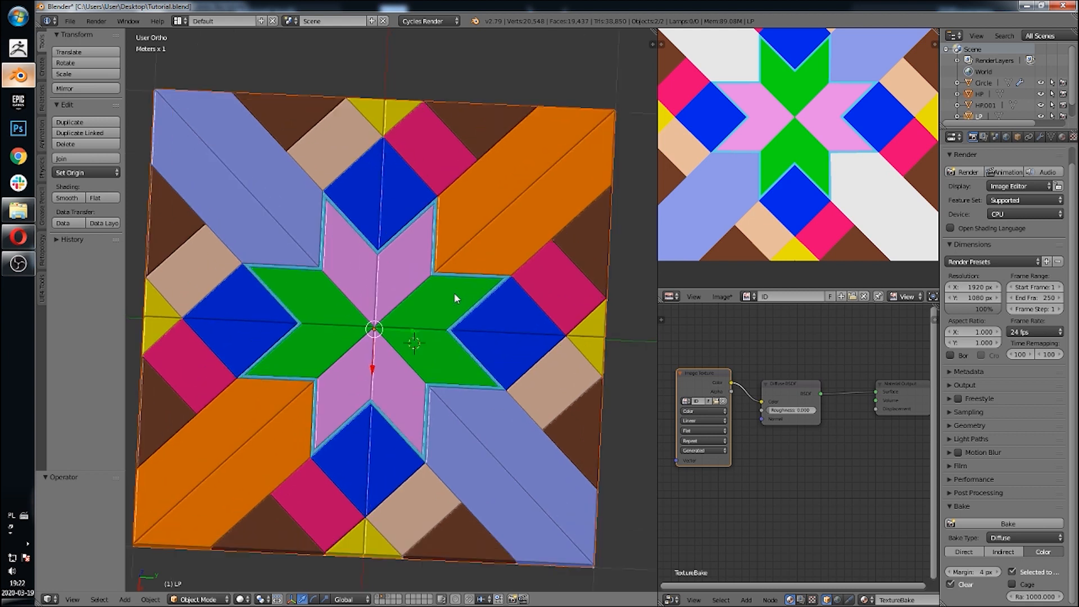
middle_click_drag(465, 240, 458, 254, "shift")
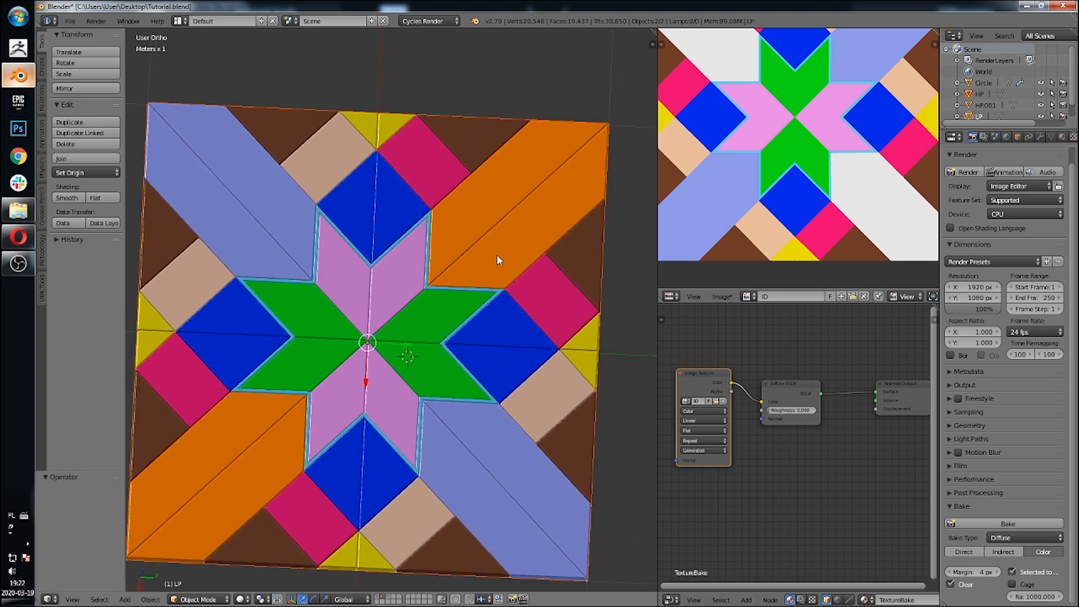
scroll(490, 246, "down", 2)
middle_click_drag(490, 246, 495, 234, "shift")
middle_click_drag(495, 234, 502, 235)
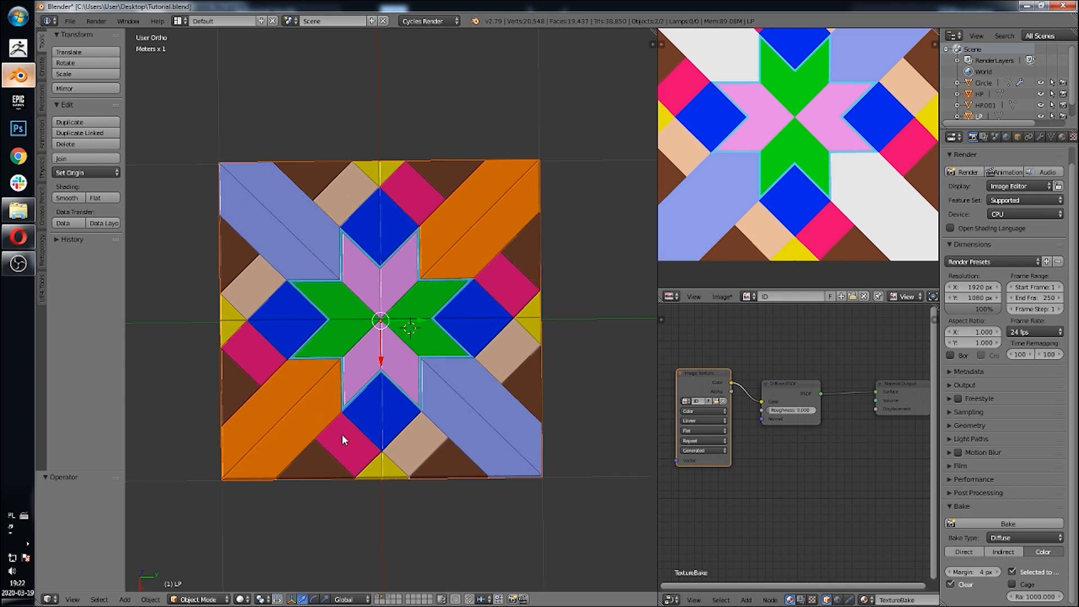
Step: Inspect the low-poly tile from top and angled views alongside the baked ID image
middle_click_drag(421, 275, 460, 246)
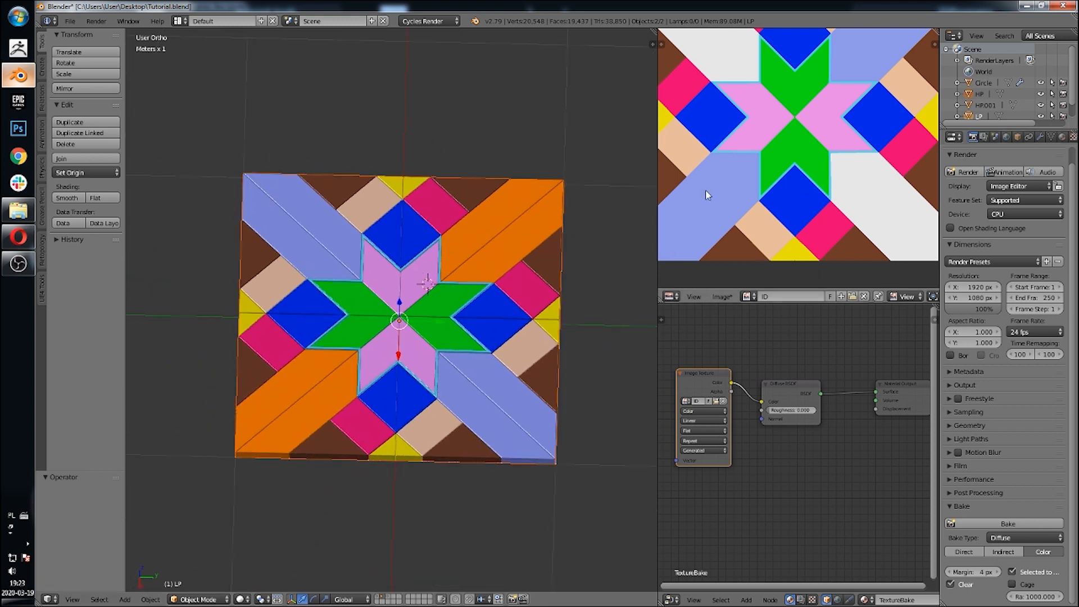
scroll(740, 184, "down", 1)
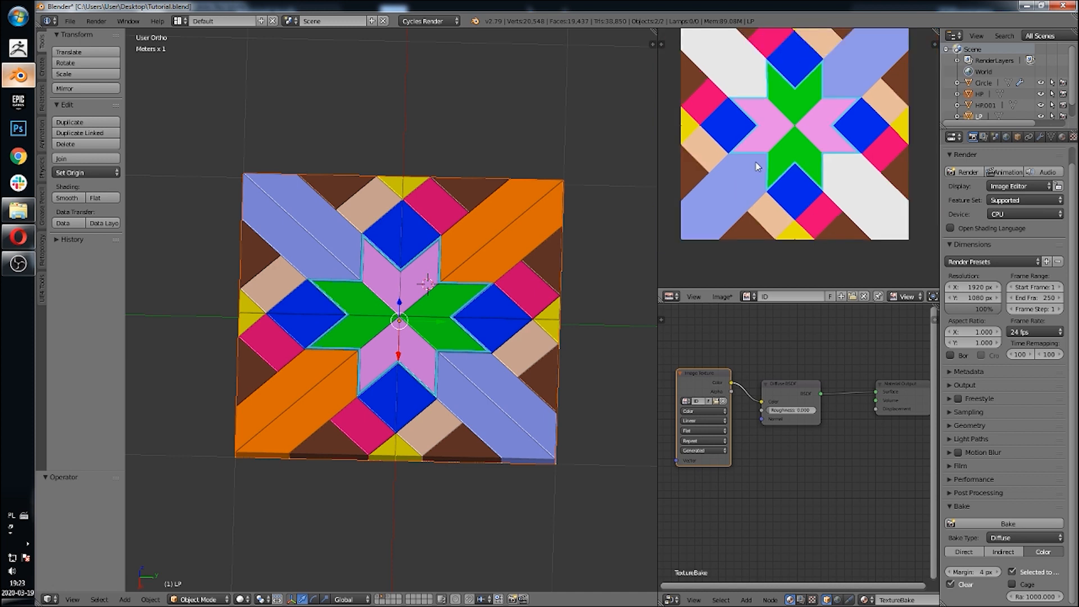
middle_click_drag(763, 143, 765, 164)
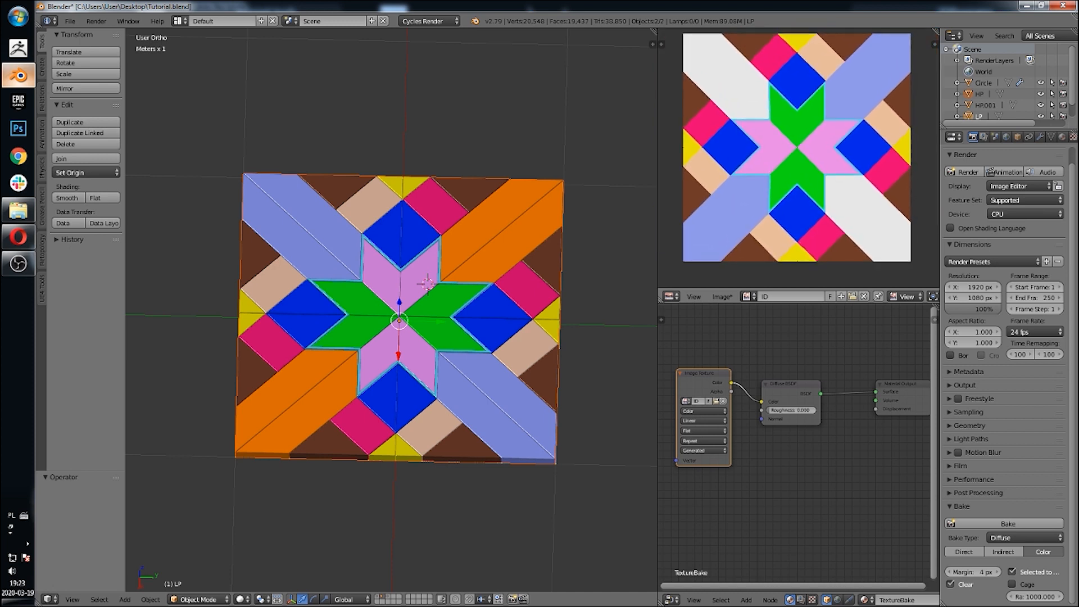
middle_click_drag(439, 172, 433, 208)
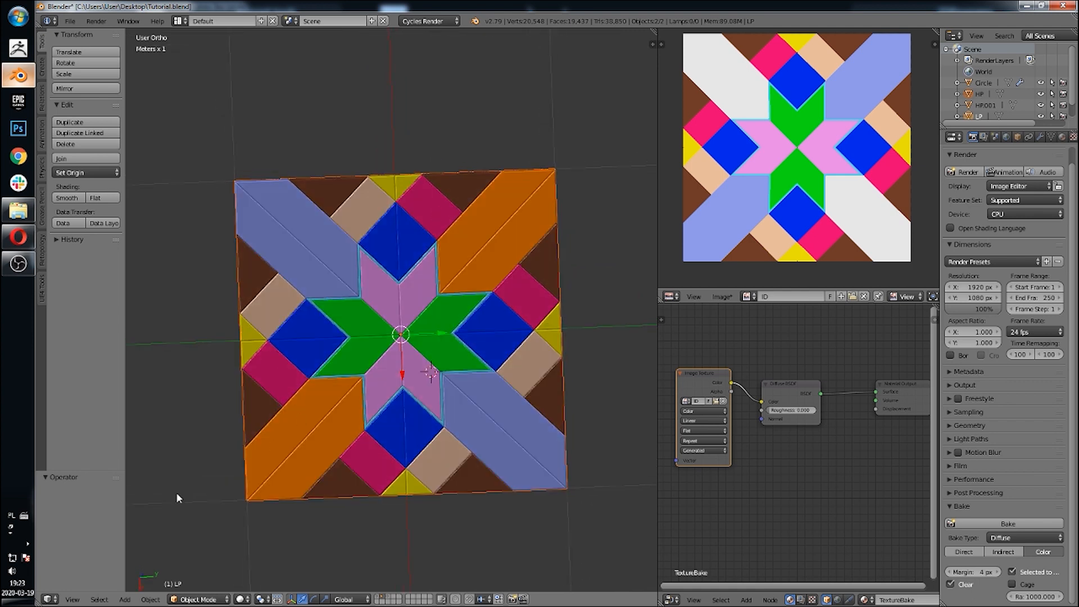
left_click(80, 600)
left_click(94, 545)
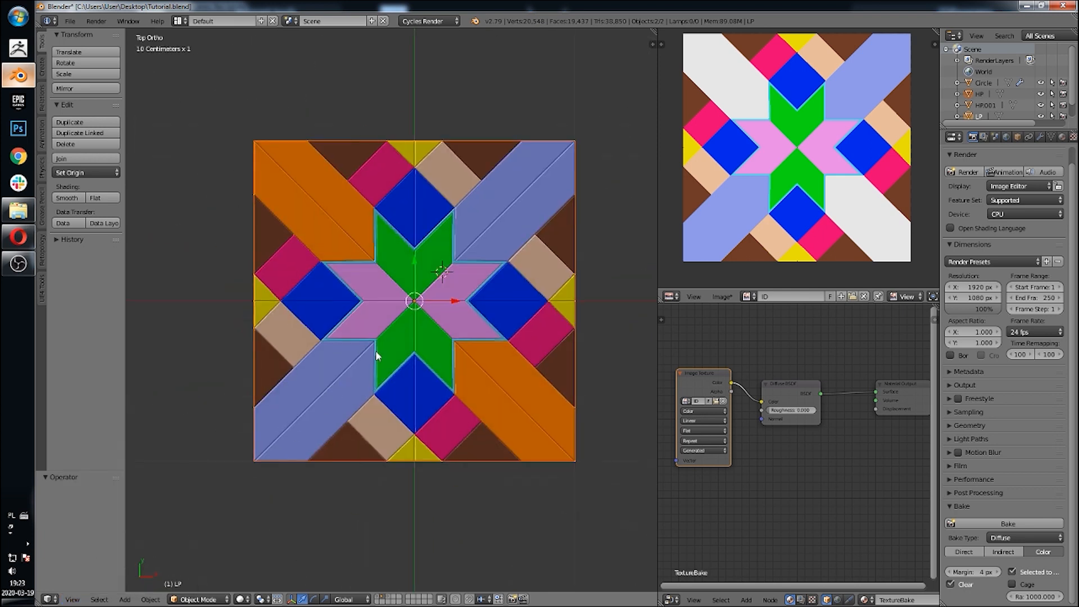
middle_click_drag(440, 260, 432, 276, "shift")
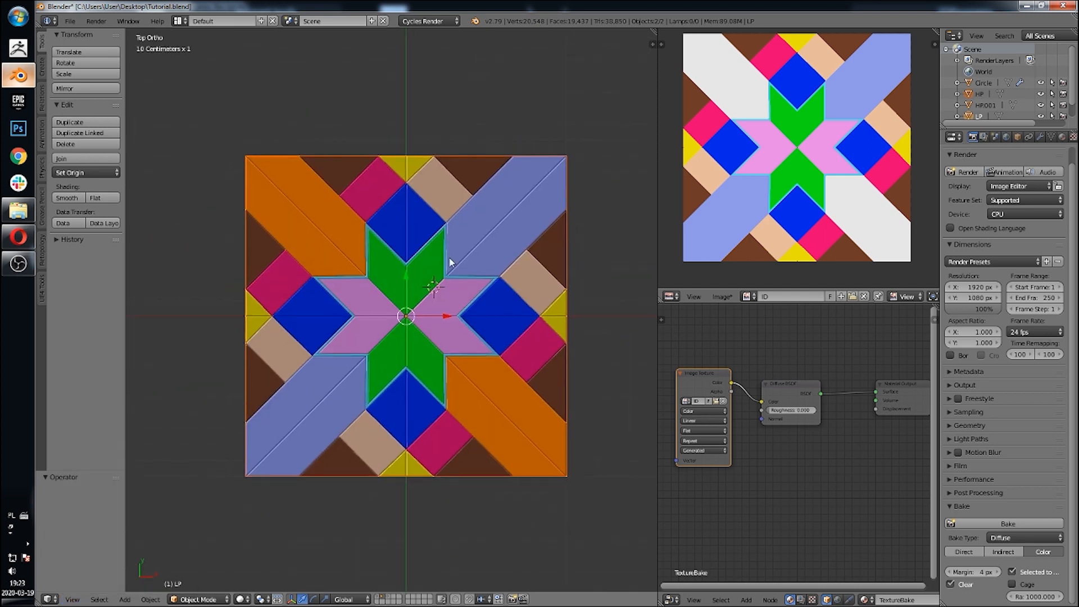
middle_click_drag(489, 235, 471, 173)
scroll(503, 262, "up", 4)
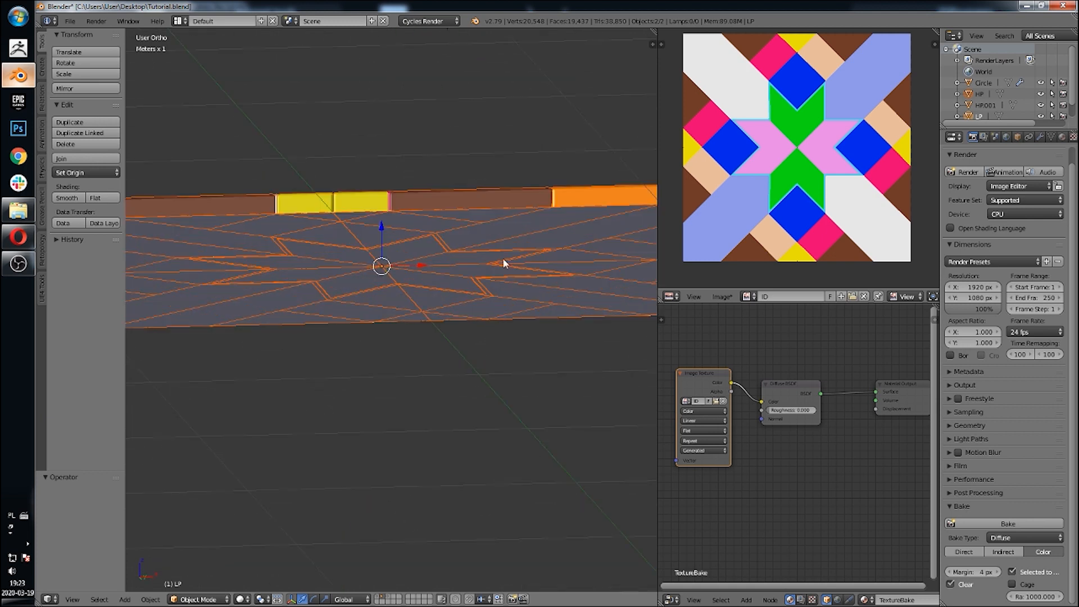
Step: Select the high-poly and low-poly tiles in turn to compare their materials
middle_click_drag(504, 260, 461, 281, "shift")
right_click_drag(479, 285, 438, 368)
right_click(439, 366)
scroll(437, 337, "down", 4)
middle_click_drag(436, 272, 429, 318)
right_click_drag(430, 309, 398, 178)
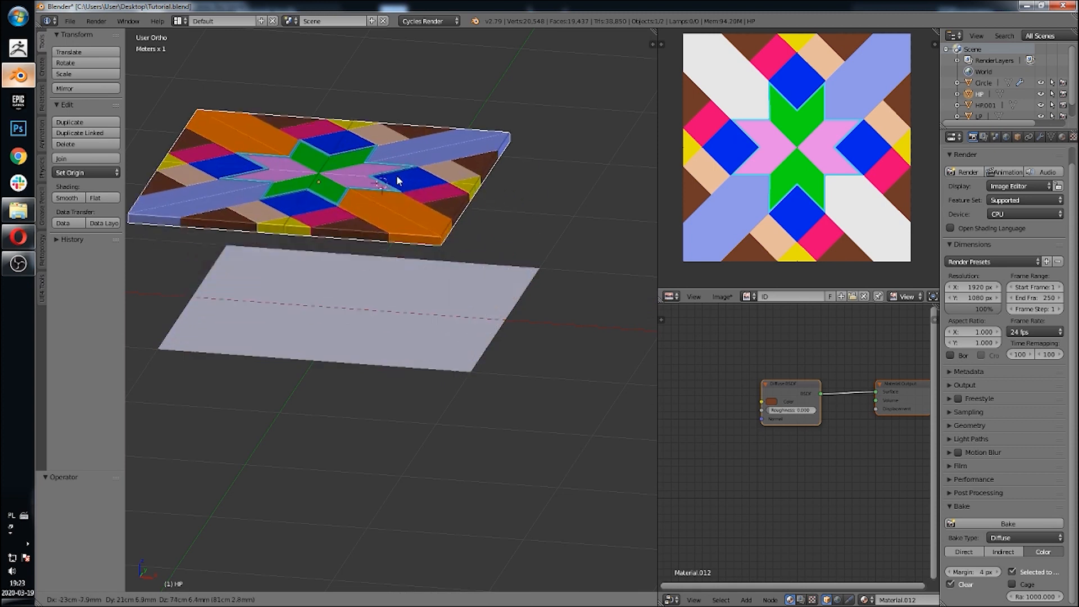
right_click(398, 179)
left_click(1061, 137)
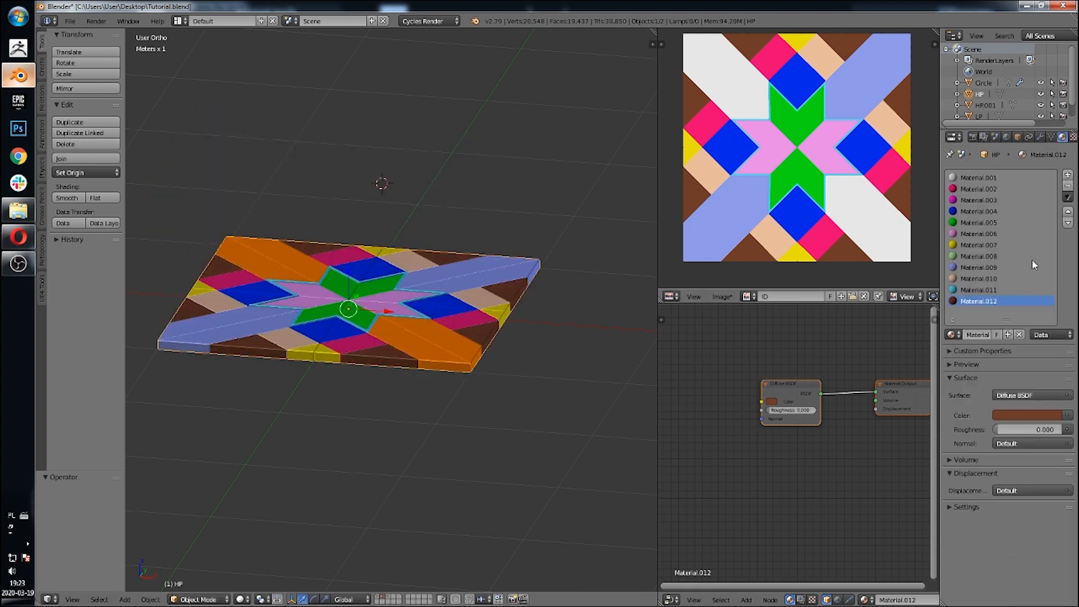
middle_click_drag(528, 320, 452, 322)
right_click(452, 321)
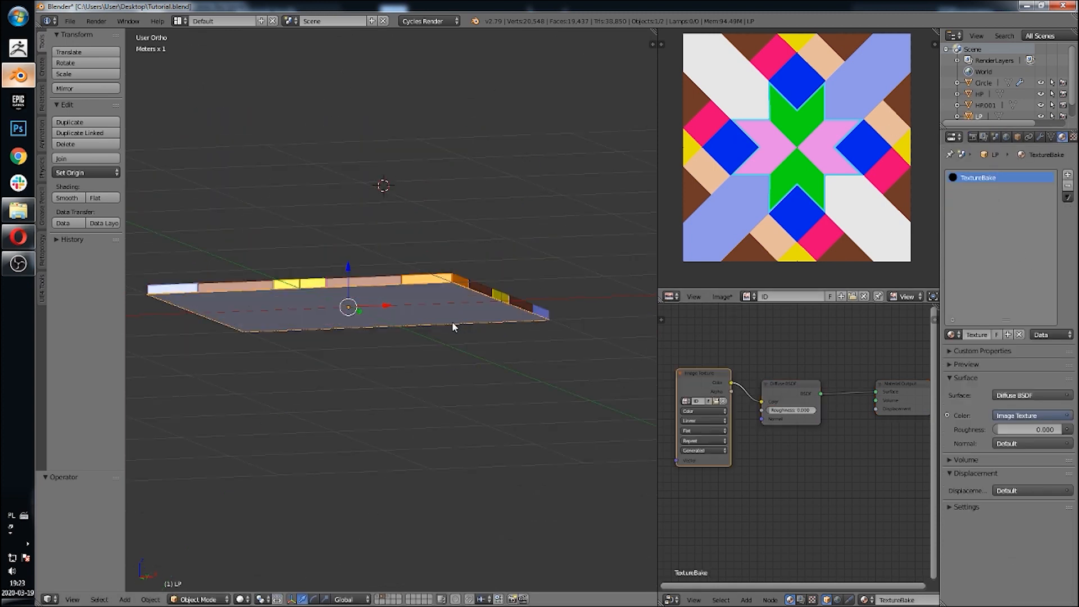
right_click_drag(452, 321, 449, 398)
right_click(450, 398)
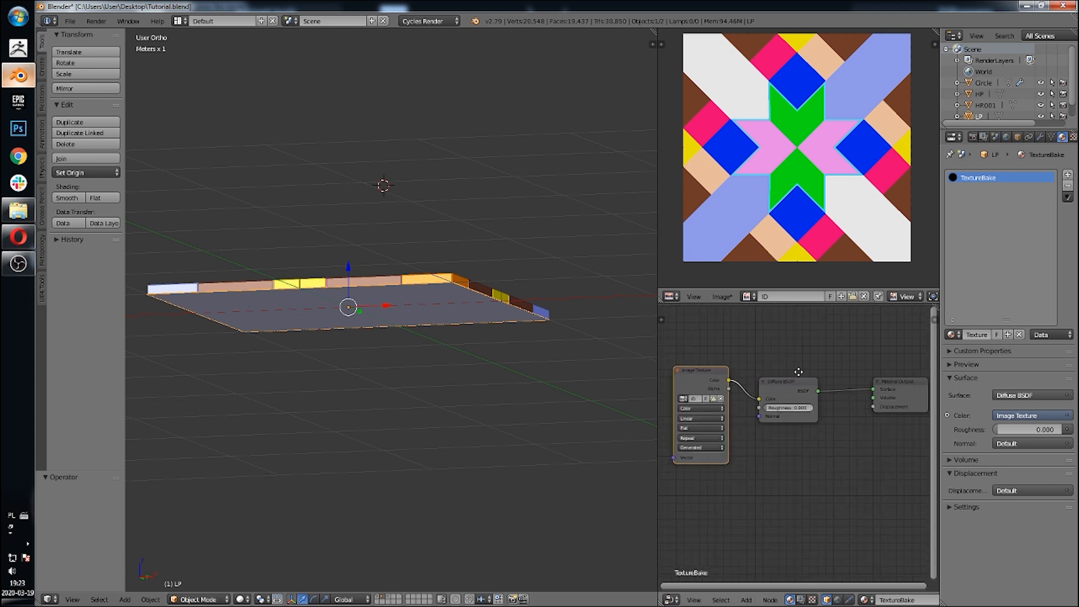
Step: Unlink the ID image from the image editor and assign it again
middle_click_drag(760, 378, 787, 382)
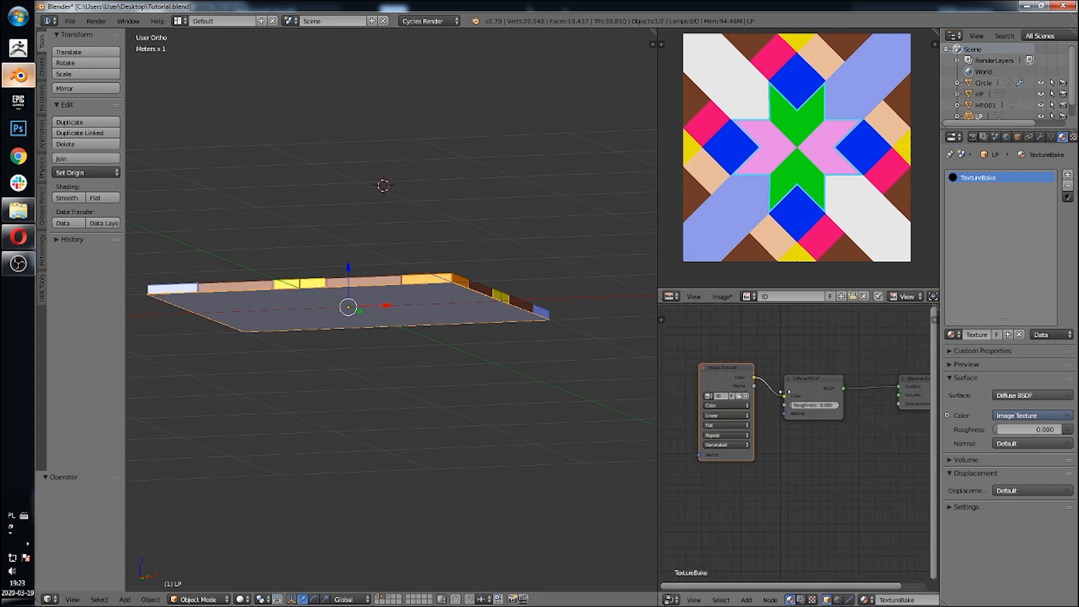
middle_click_drag(536, 266, 549, 304)
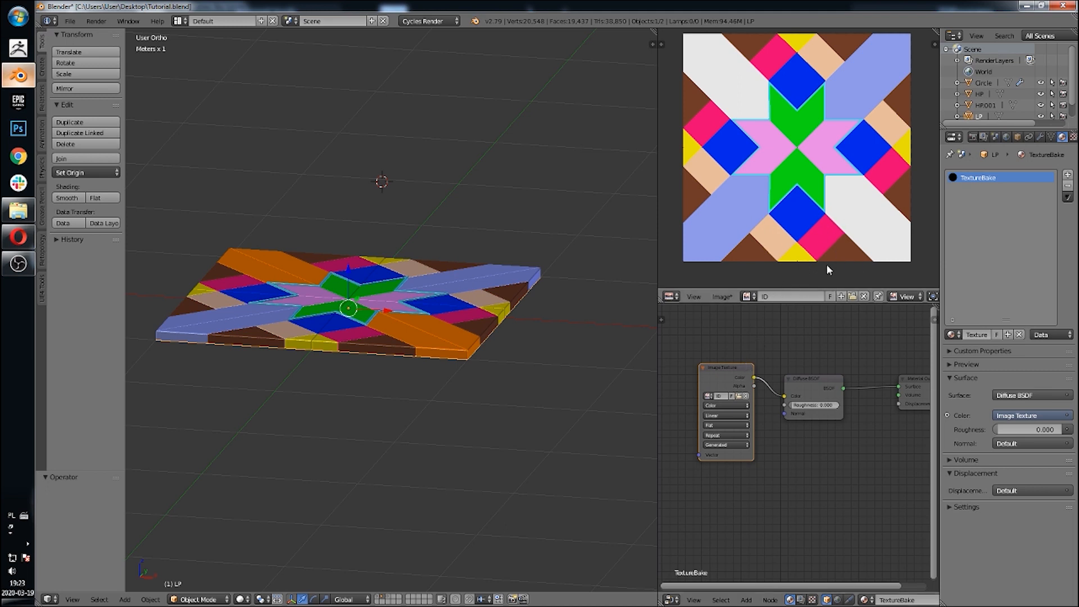
left_click(721, 296)
left_click(725, 296)
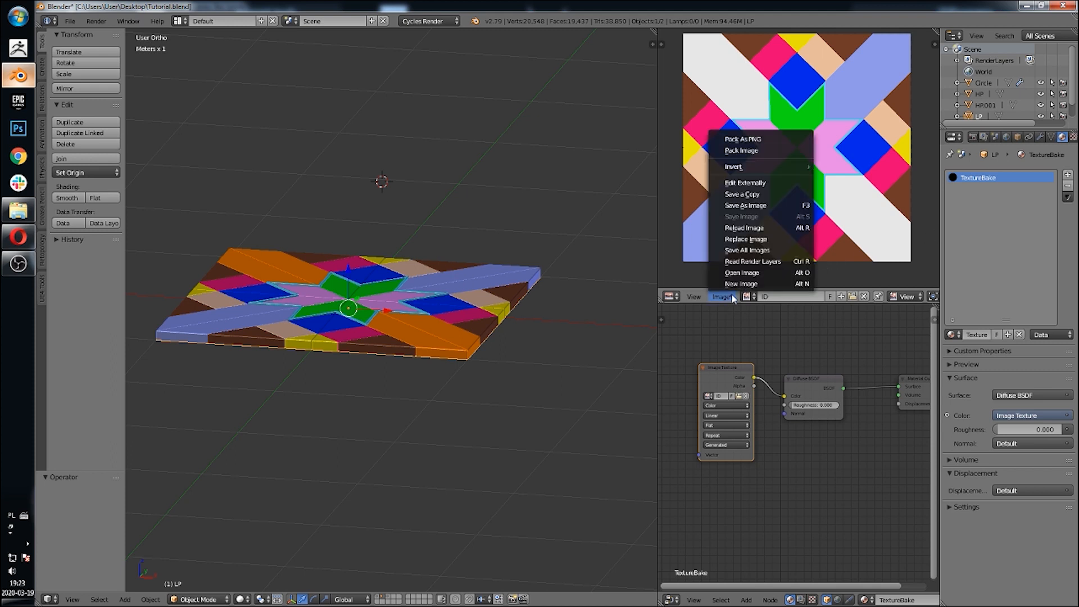
left_click(868, 297)
left_click(773, 296)
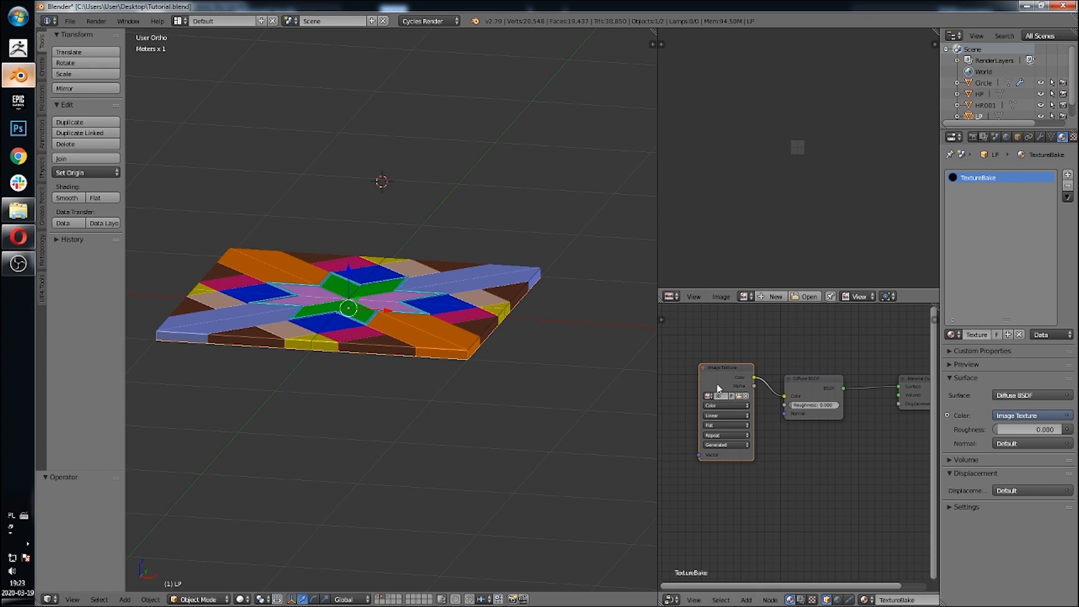
left_click(709, 395)
left_click(722, 416)
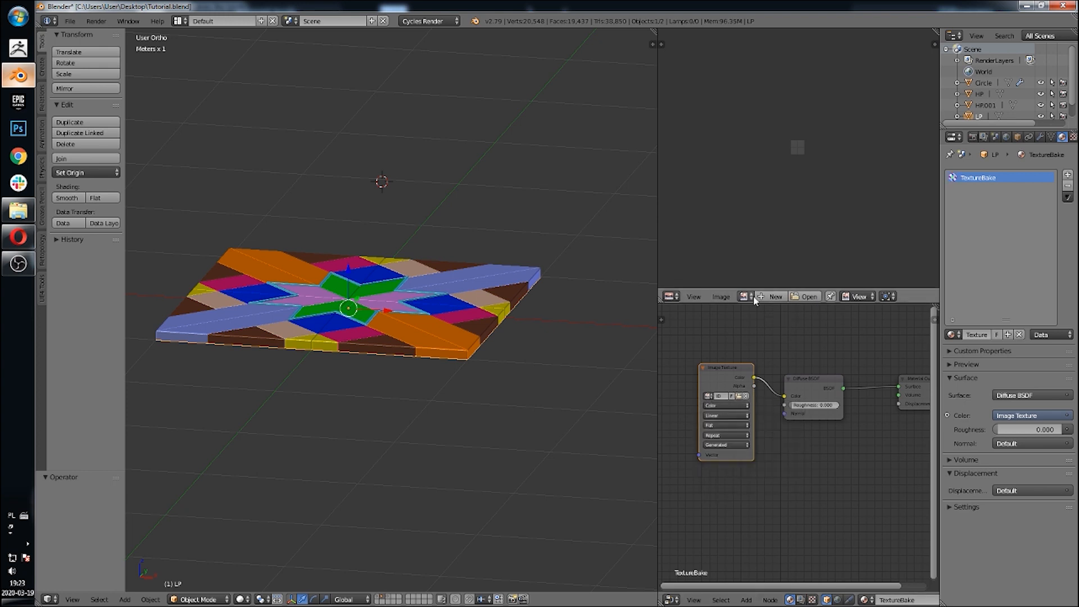
left_click(747, 296)
left_click(766, 325)
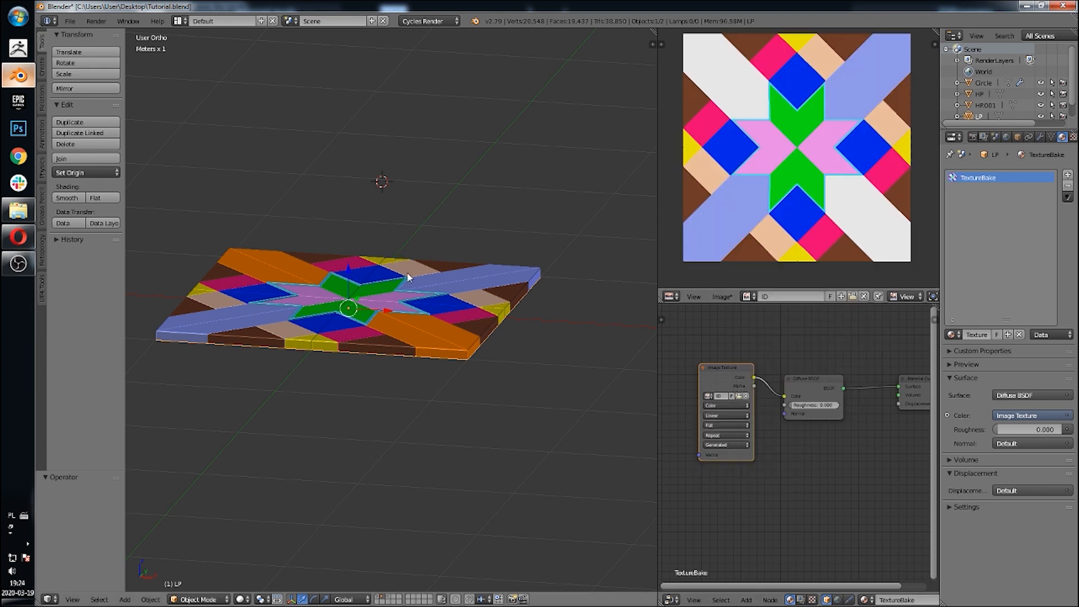
Step: Review the render, material, bake and world settings of the selected tiles
left_click(973, 137)
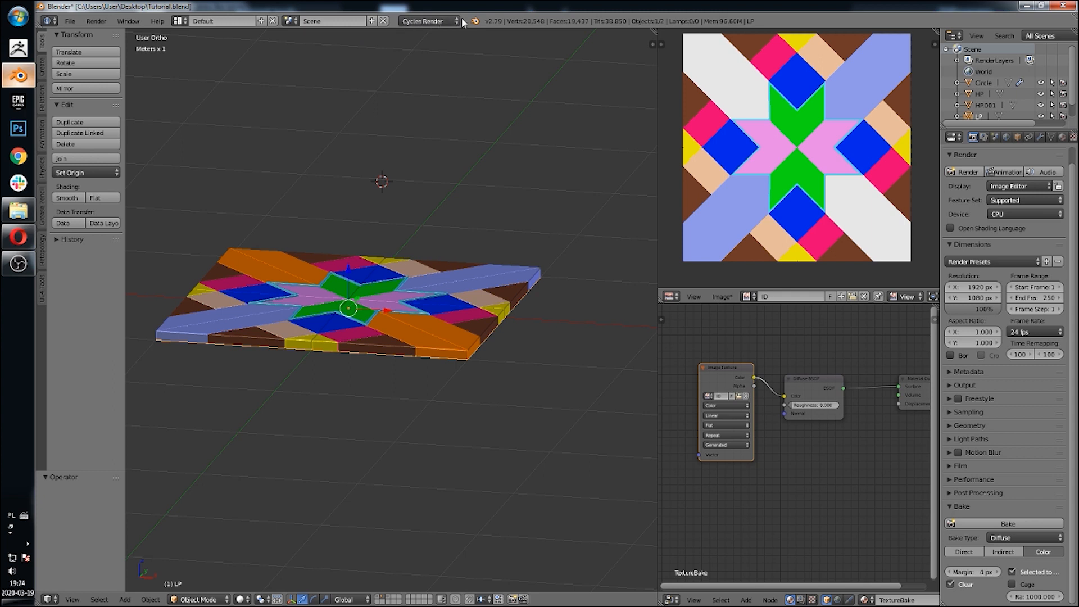
left_click(1063, 138)
right_click(436, 279)
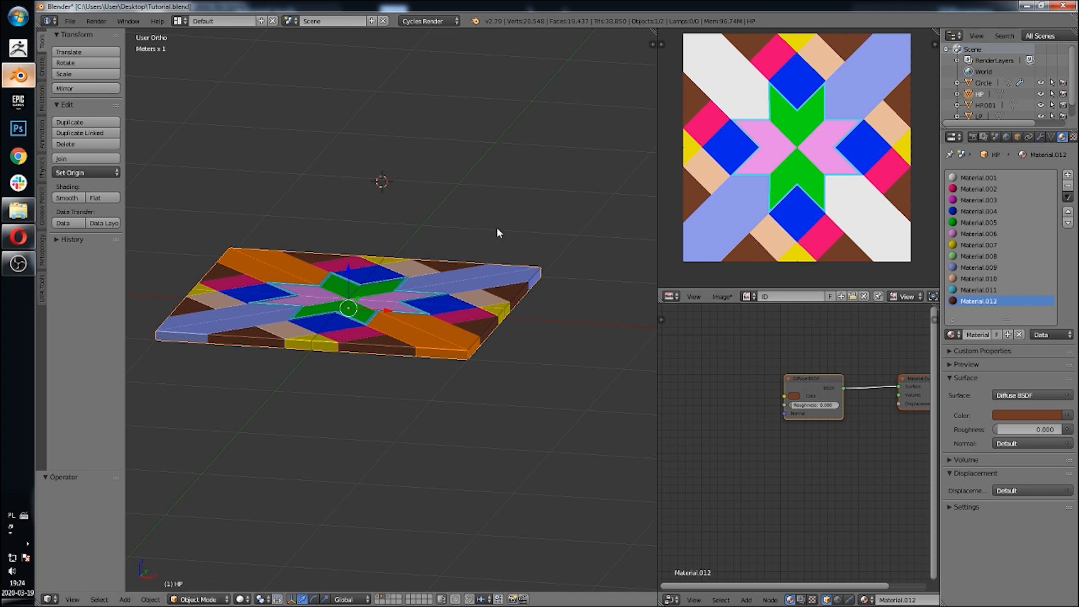
left_click(973, 137)
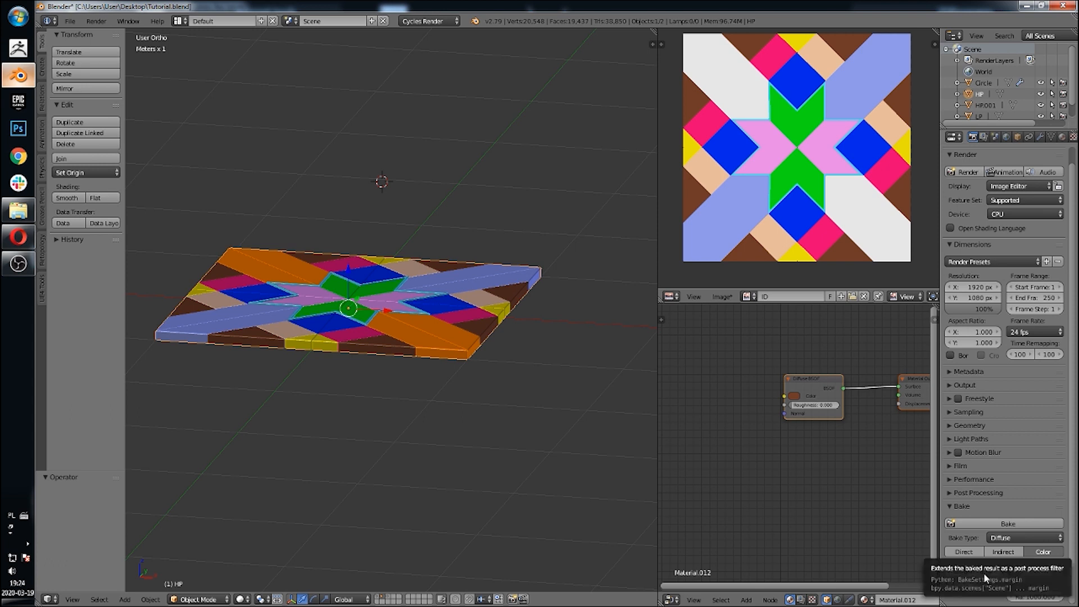
left_click(1019, 540)
left_click(1013, 436)
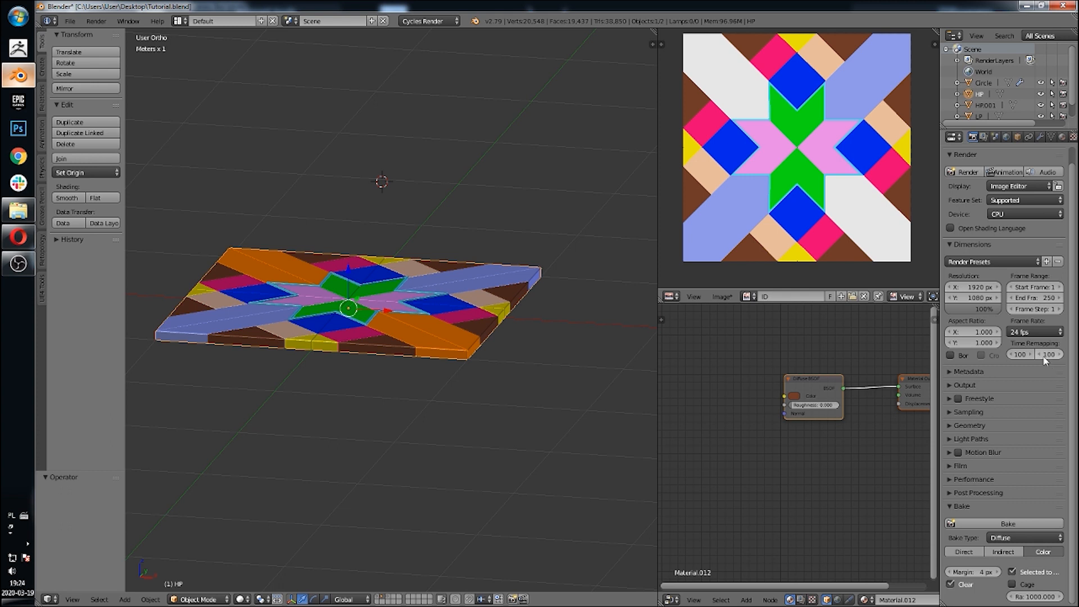
left_click(1006, 137)
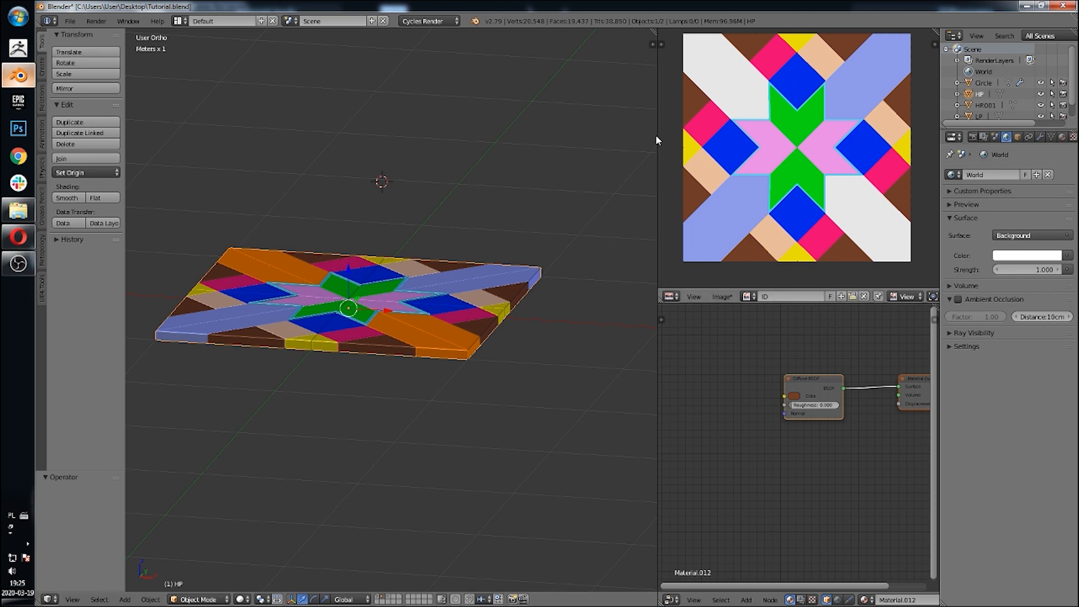
middle_click_drag(655, 134, 467, 192)
right_click(451, 285)
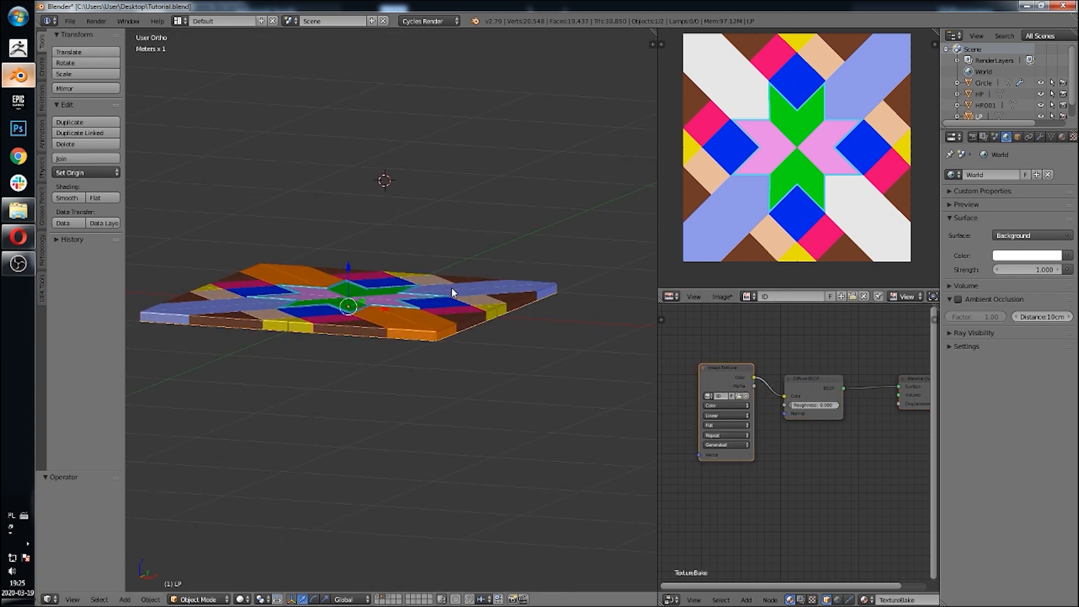
key("g")
key("Escape")
right_click(455, 275)
key("g")
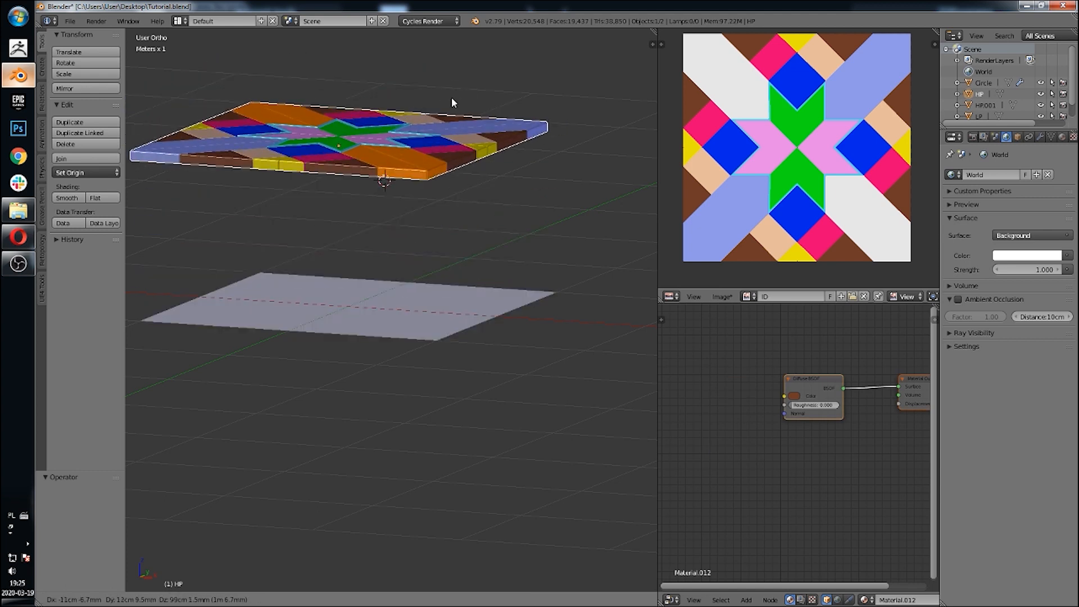
right_click(451, 99)
middle_click_drag(482, 241, 459, 134)
right_click(453, 263, "shift")
key("g")
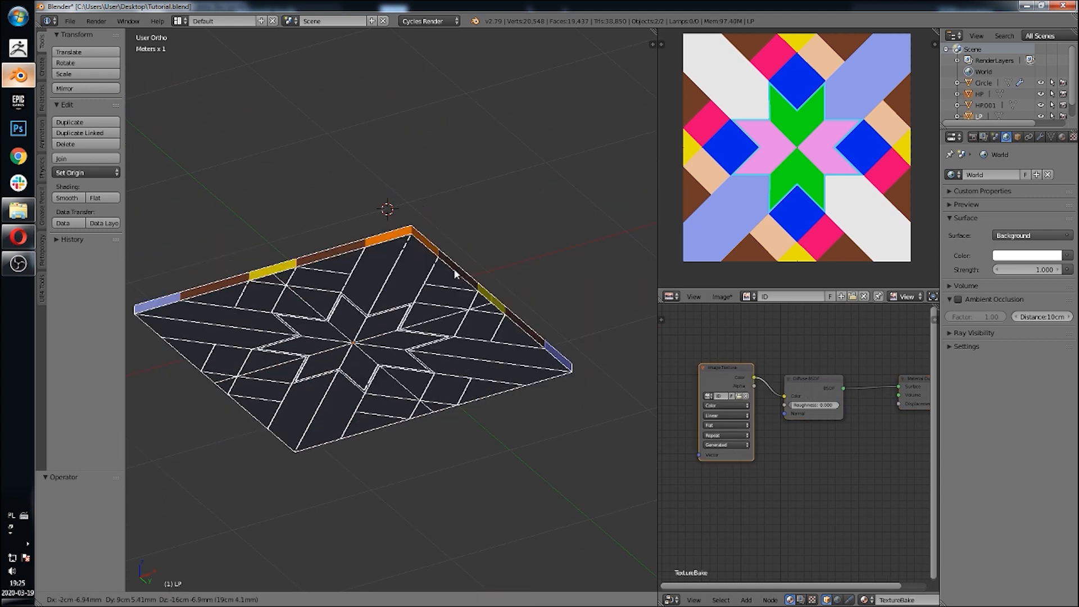
right_click(470, 245)
middle_click_drag(463, 202, 927, 182)
Step: Hide the high-poly tile so only the low-poly tile remains
left_click(973, 137)
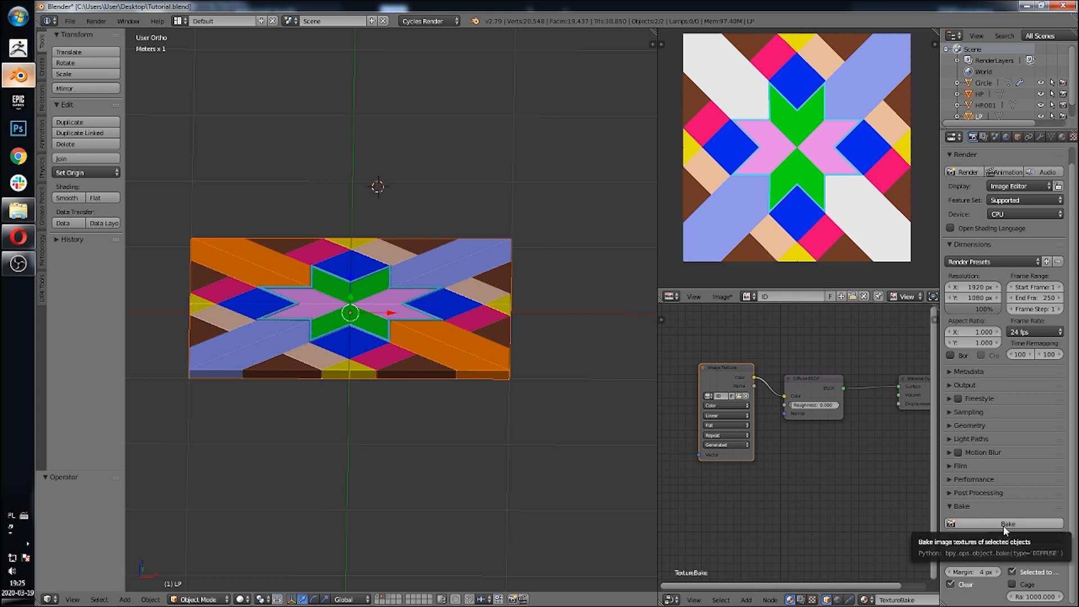
middle_click_drag(634, 158, 572, 198)
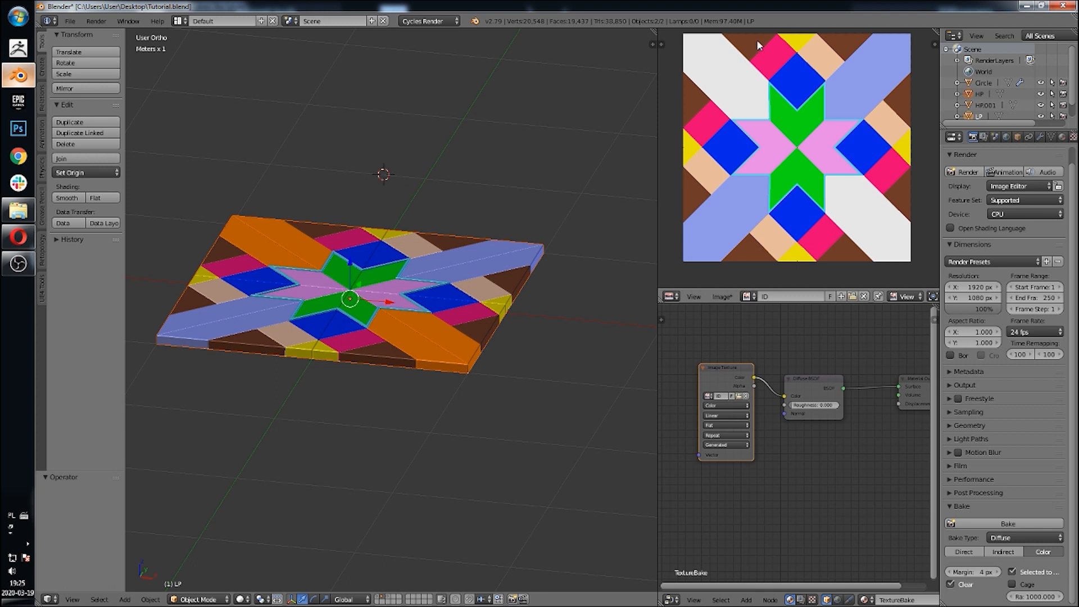
middle_click_drag(405, 262, 409, 280)
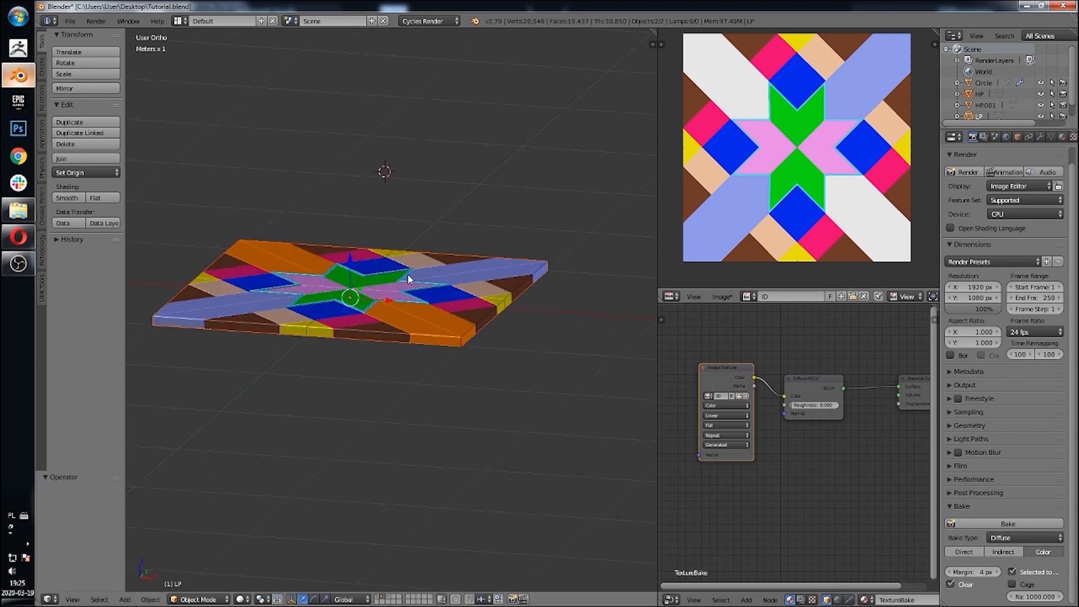
right_click(428, 280)
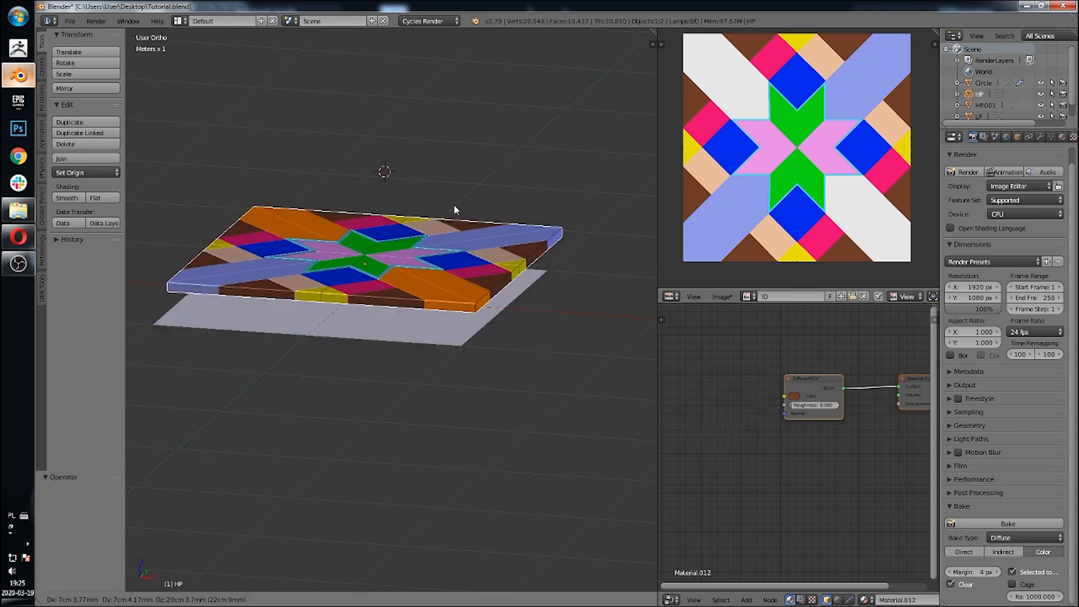
key("h")
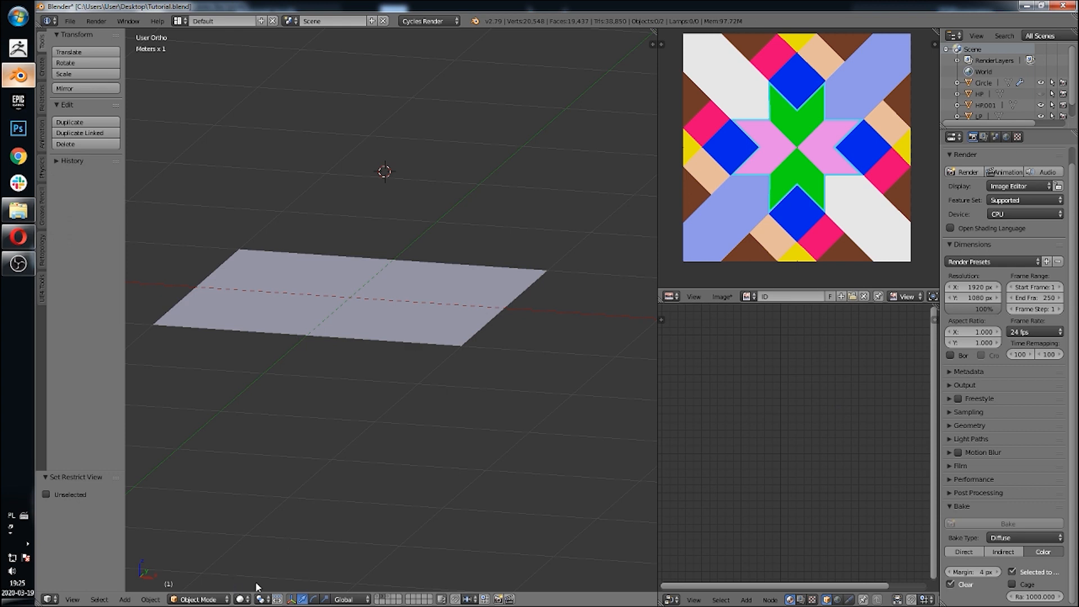
Step: Switch the viewport to textured shading and inspect the baked ID texture on the low-poly tile up close
left_click(242, 599)
left_click(279, 550)
middle_click_drag(456, 289, 449, 281)
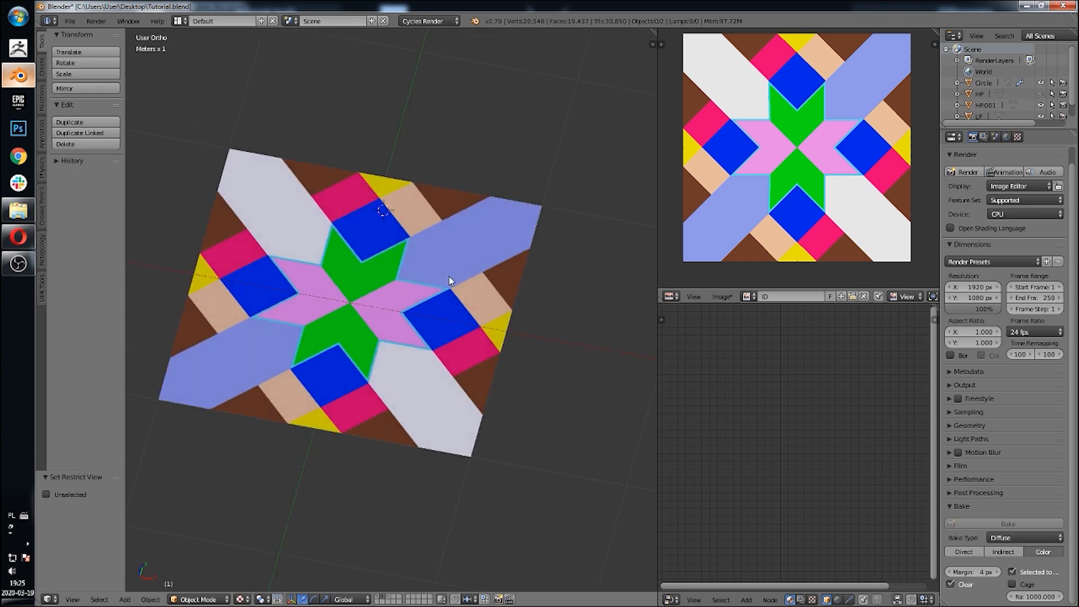
scroll(450, 281, "up", 6)
scroll(466, 390, "up", 3)
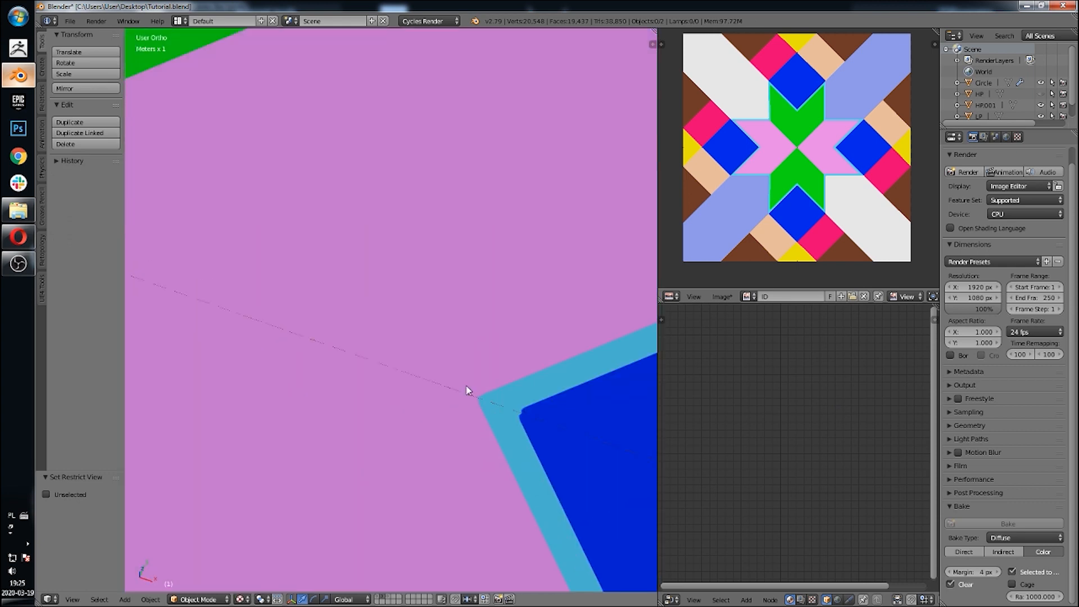
scroll(467, 390, "down", 5)
middle_click_drag(466, 384, 497, 317)
middle_click_drag(444, 220, 456, 283, "shift")
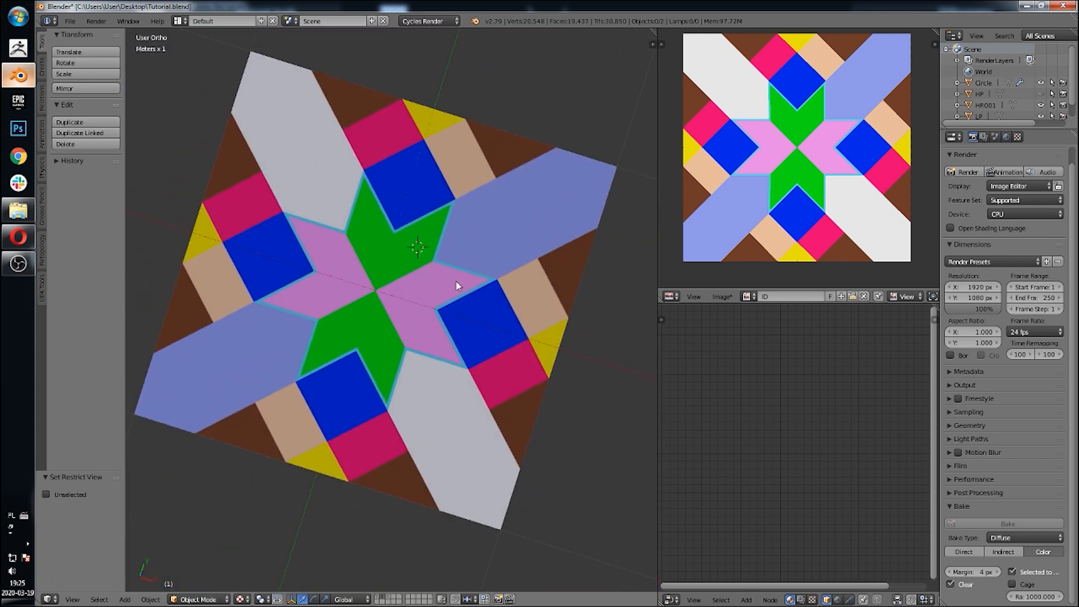
Step: Save the baked ID image as WoodFloor_01_ID.png in the Tutorial folder
left_click(732, 293)
left_click(730, 206)
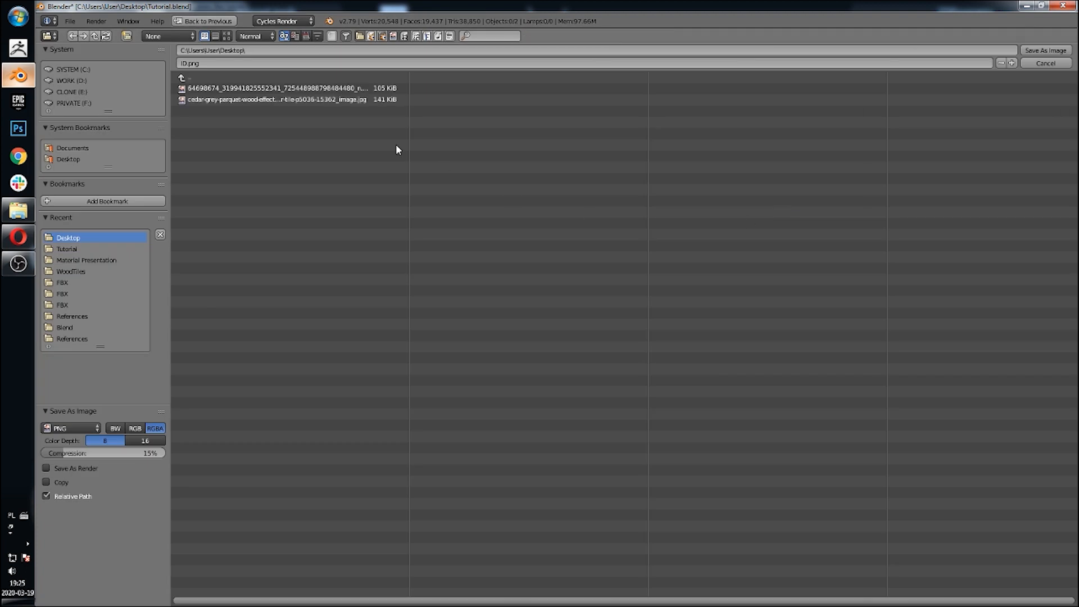
left_click(234, 79)
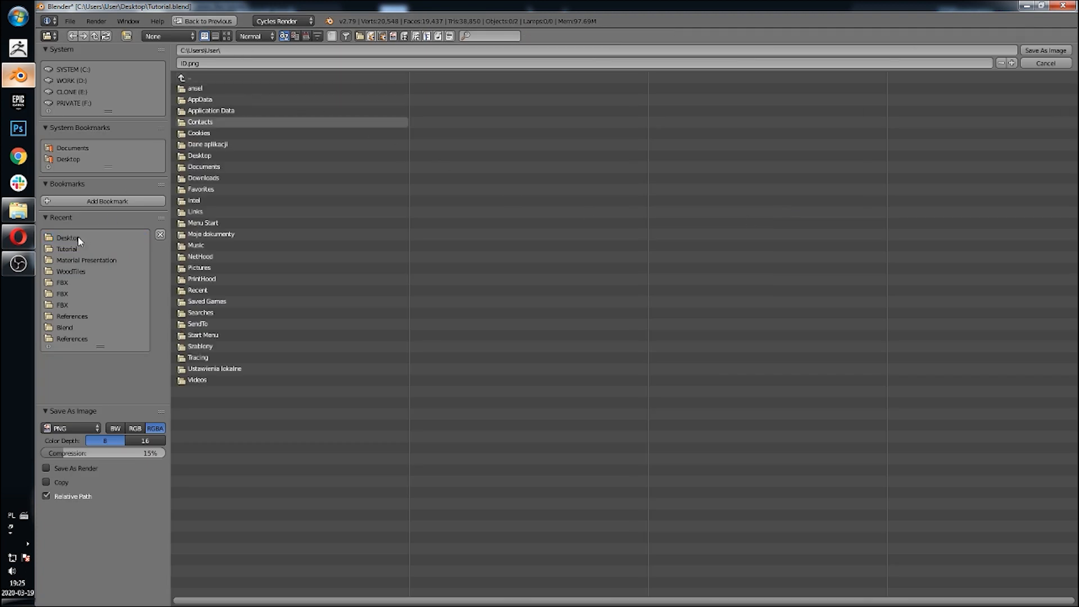
left_click(68, 249)
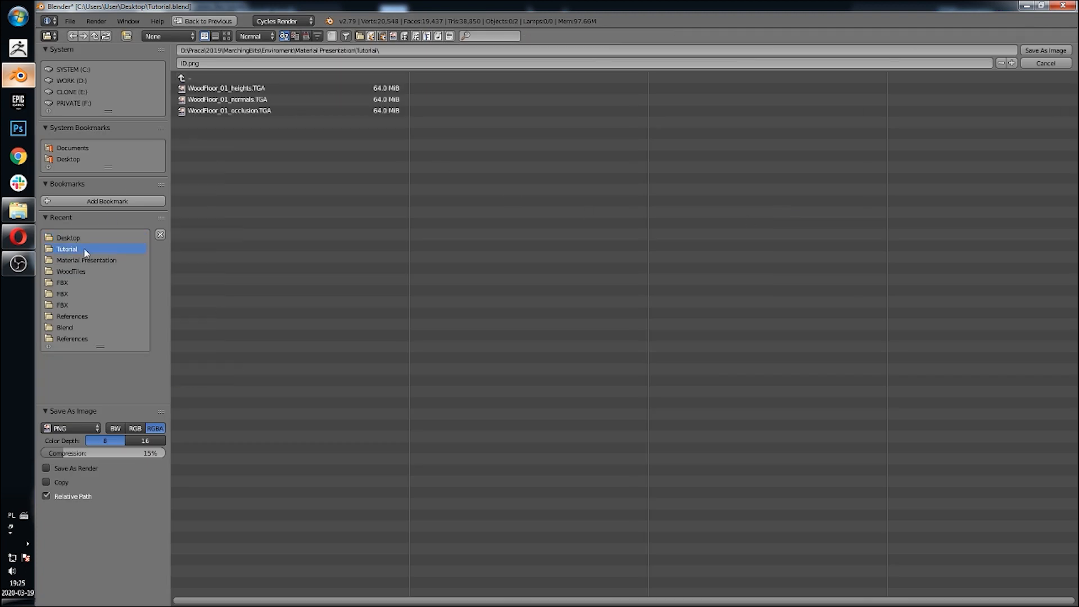
left_click(266, 88)
left_click(229, 66)
left_click_drag(243, 65, 233, 66)
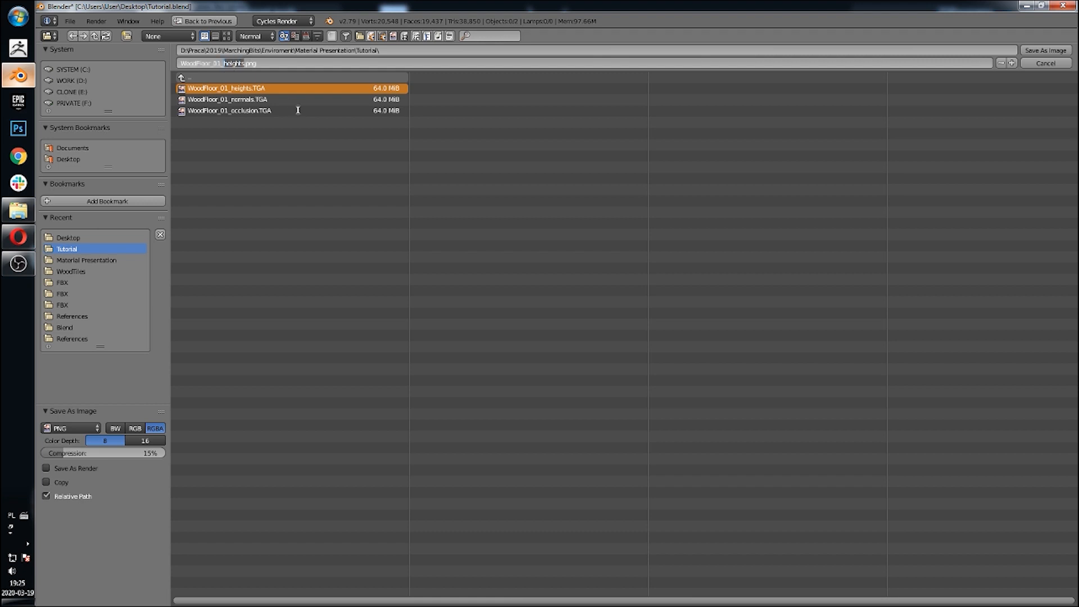
key("Return")
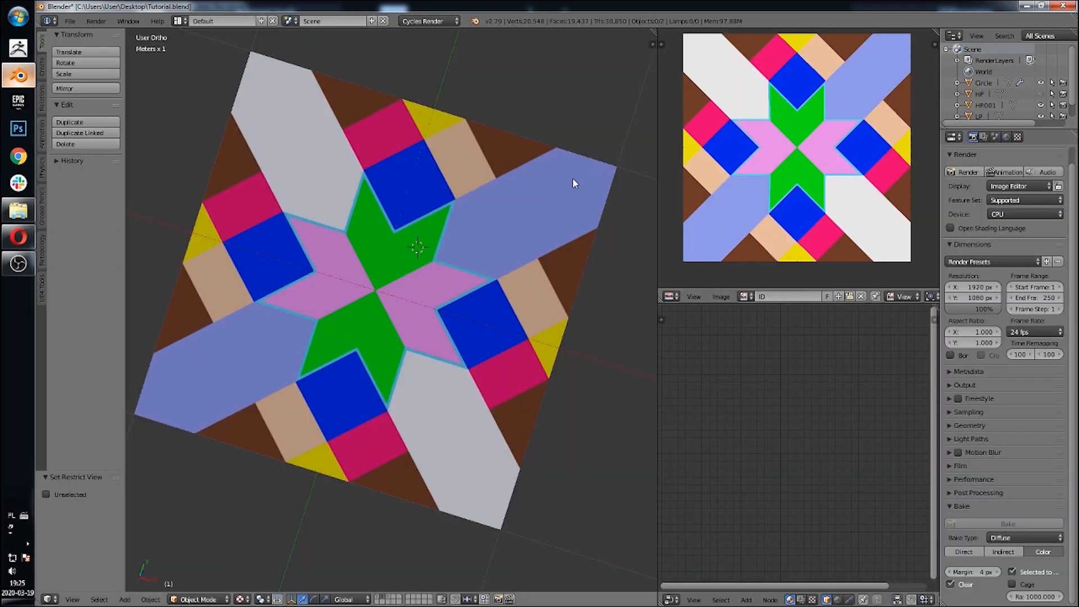
Step: Switch to Photoshop and open WoodFloor_01_ID.png from the Tutorial folder by browsing to it in Explorer
middle_click_drag(573, 178, 553, 226)
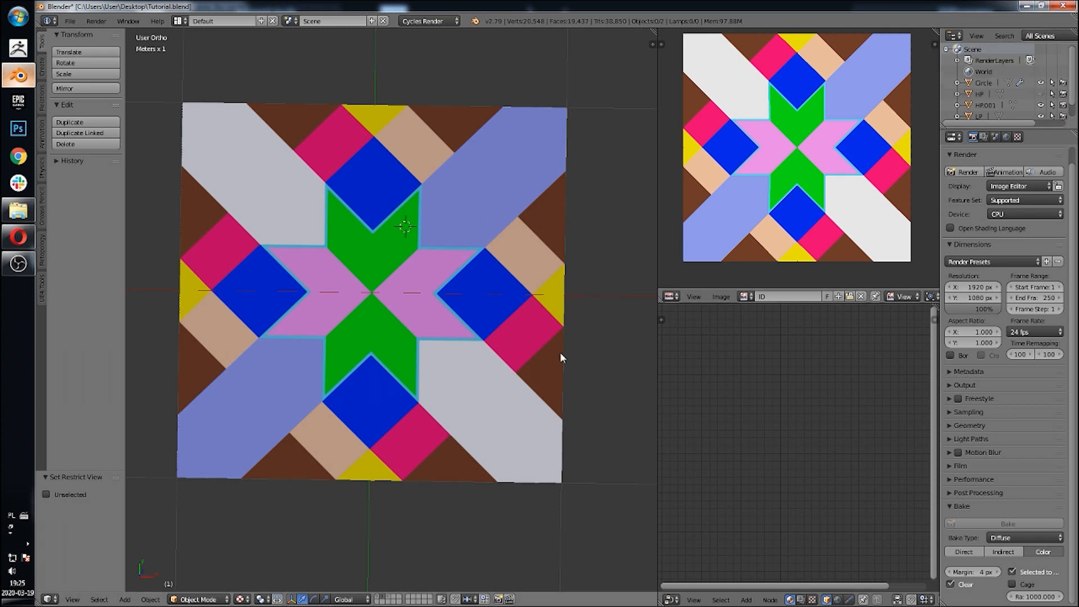
left_click(18, 128)
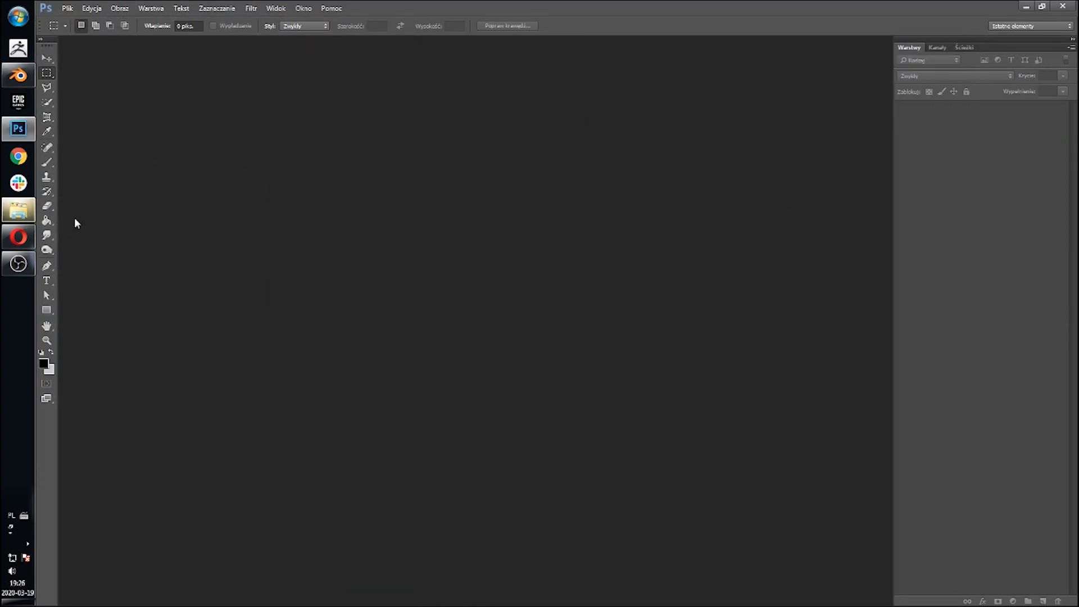
left_click(18, 211)
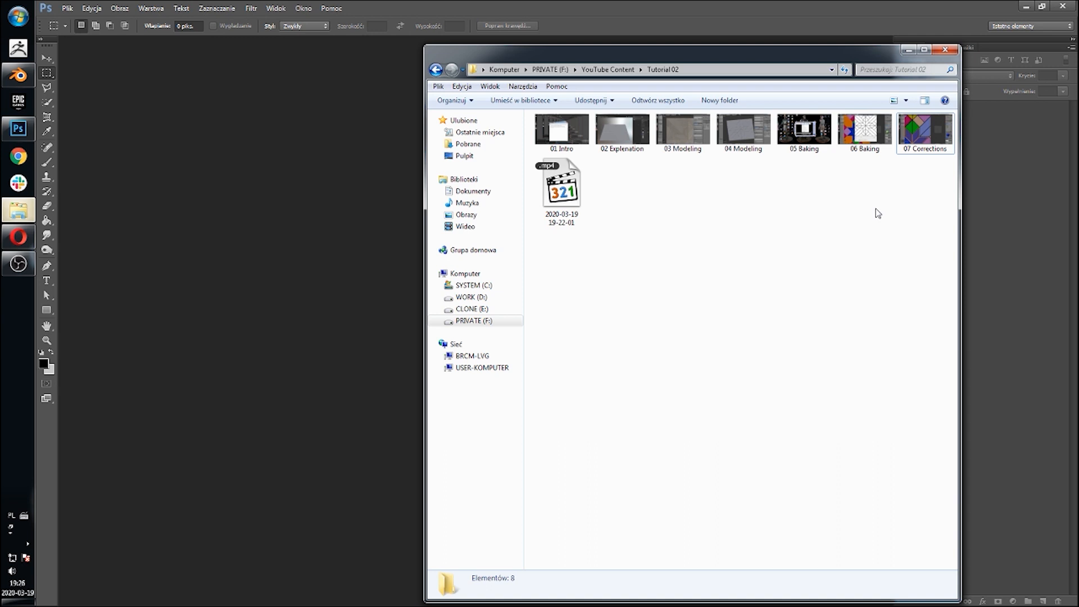
left_click(480, 133)
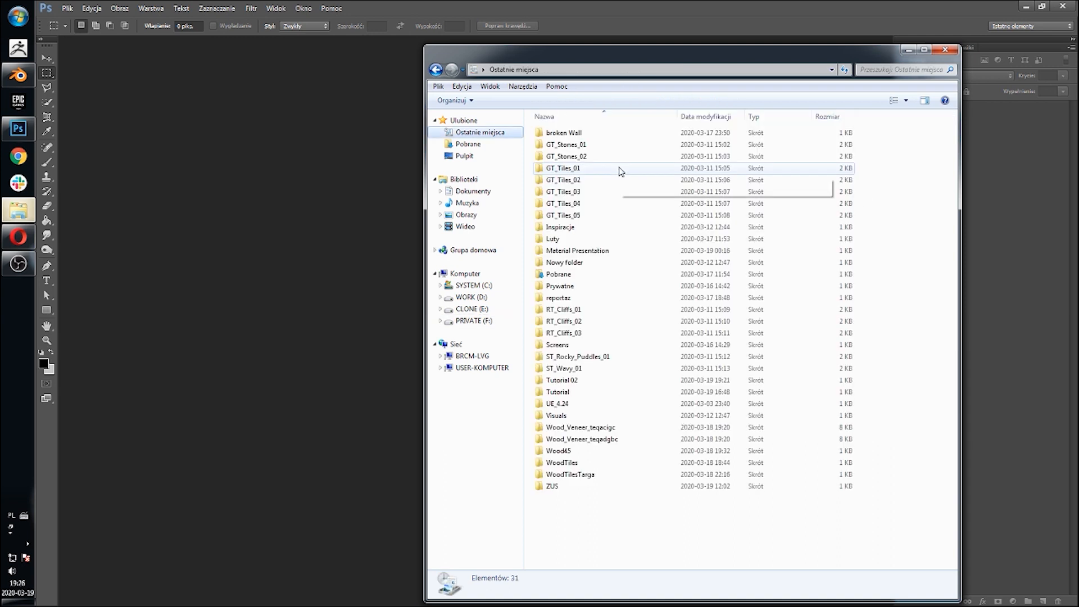
double_click(578, 146)
left_click(697, 71)
left_click(584, 146)
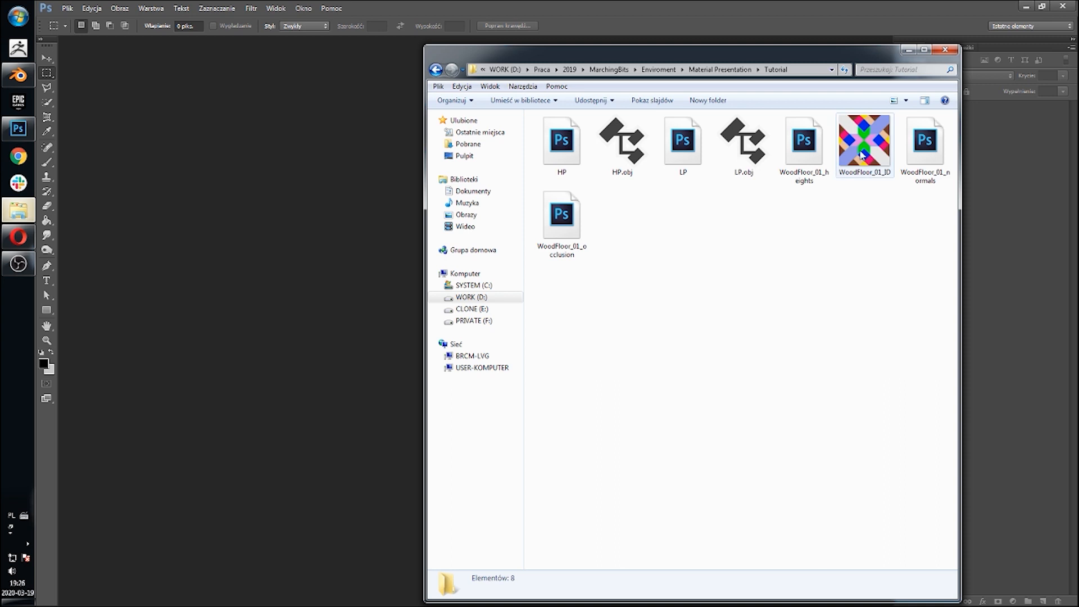
left_click_drag(861, 151, 387, 220)
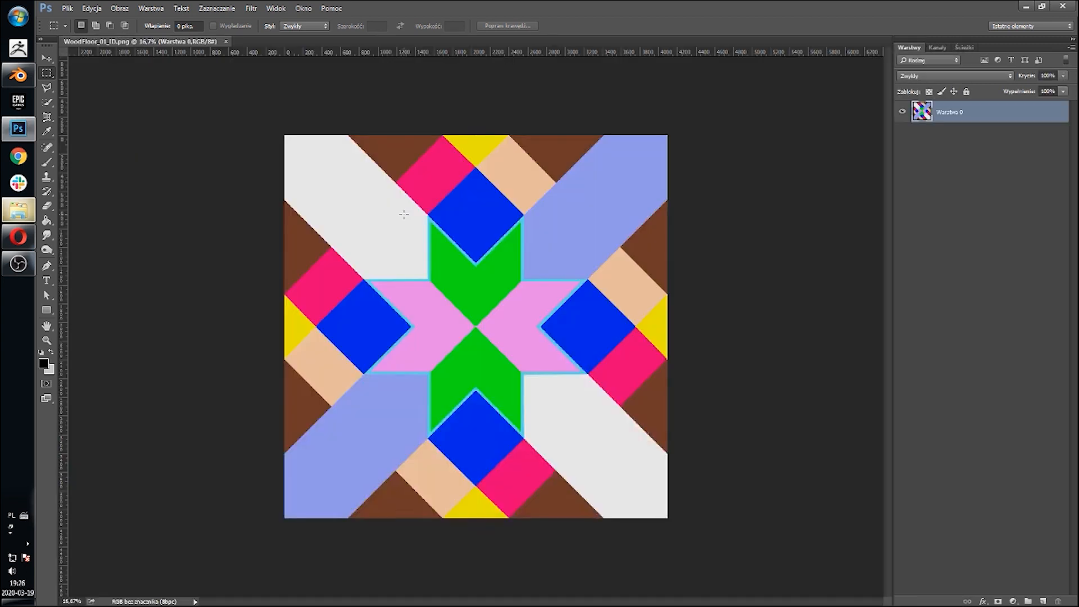
Step: Add eight empty layers above the ID image layer
scroll(493, 277, "up", 2, "alt")
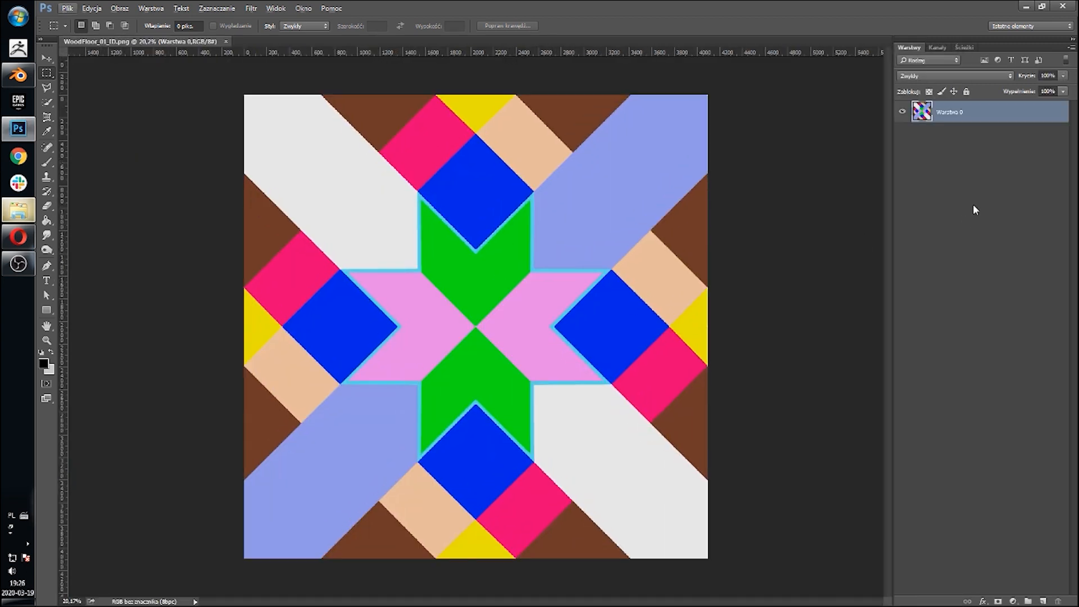
left_click(1042, 601)
left_click(1042, 601)
left_click(1043, 601)
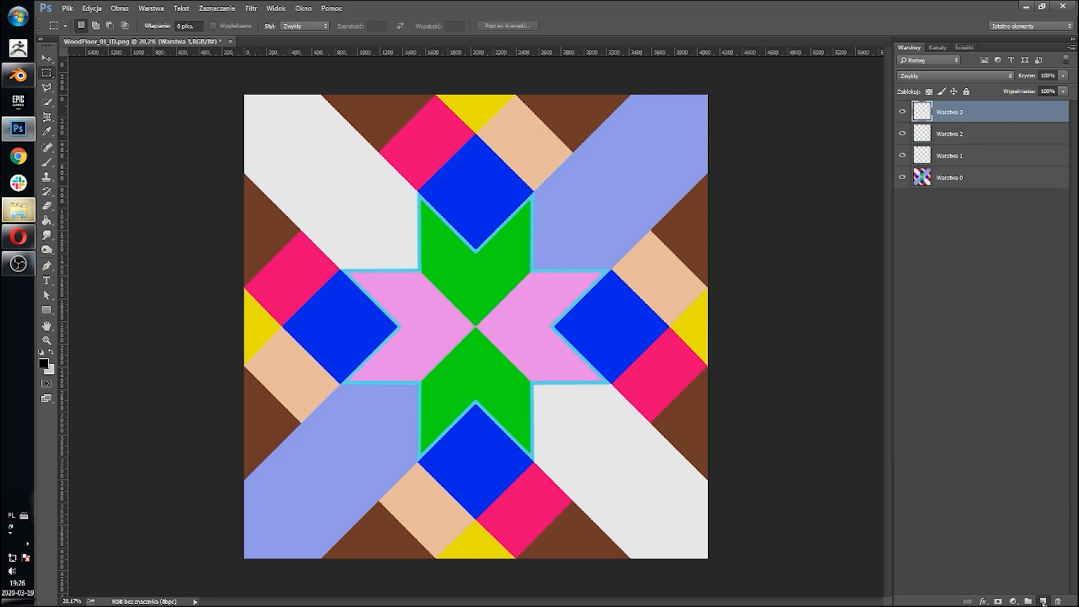
left_click(1043, 601)
left_click(1043, 600)
left_click(1043, 600)
left_click(1043, 601)
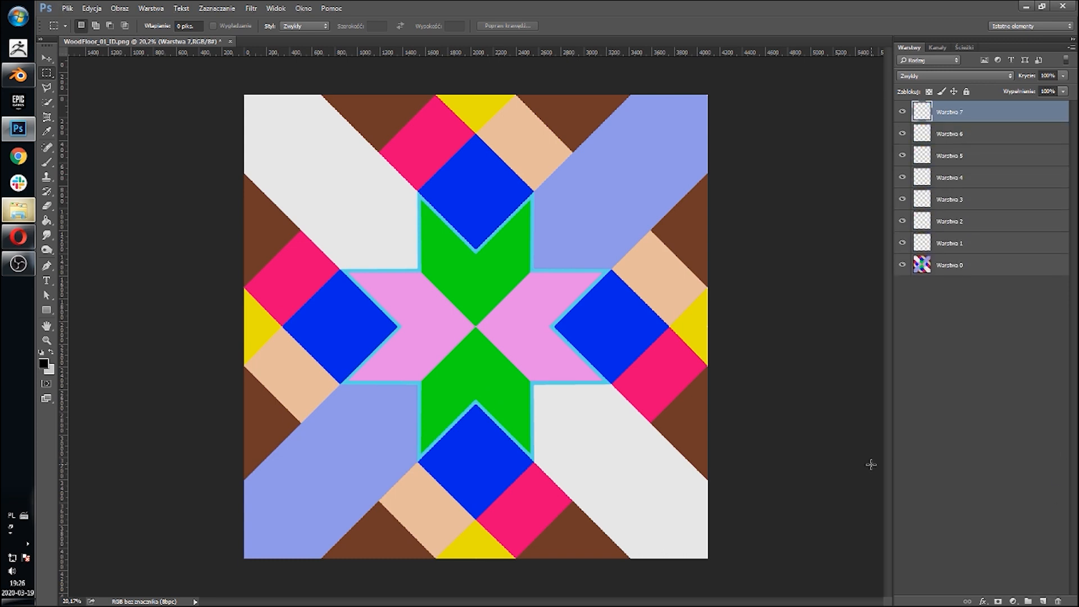
left_click(1043, 601)
Step: Select the lavender-blue planks on the ID layer Warstwa 0 with Color Range
left_click(964, 271)
left_click(964, 287)
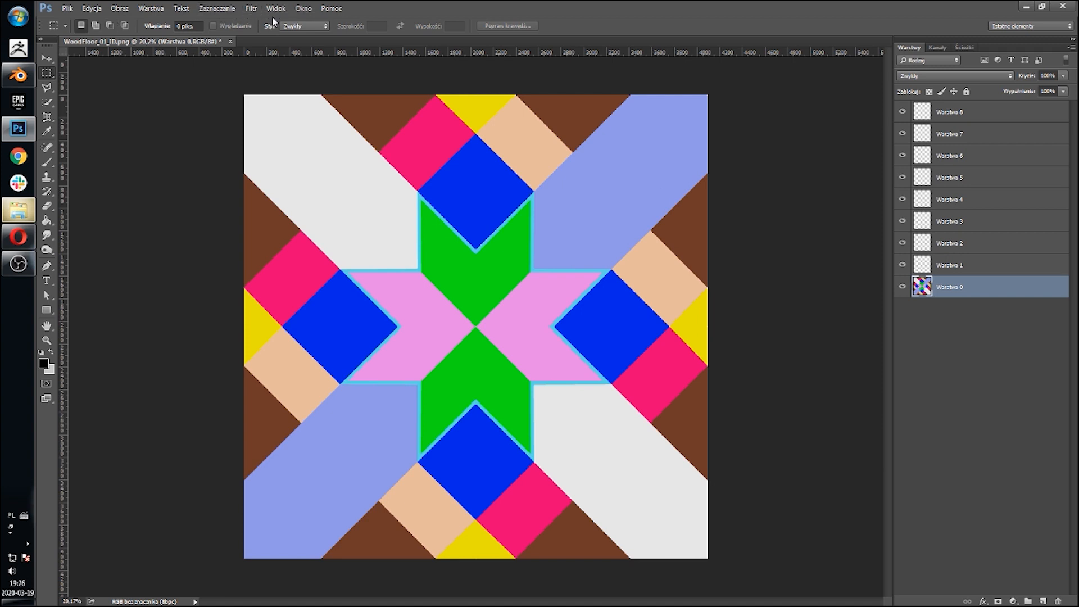
left_click(217, 8)
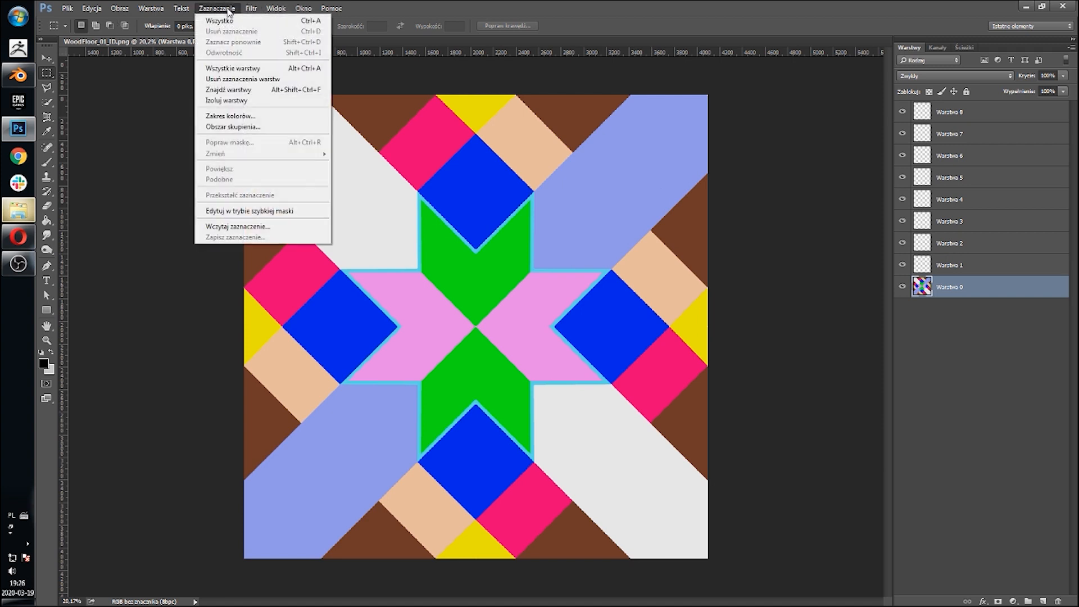
left_click(254, 116)
left_click(611, 200)
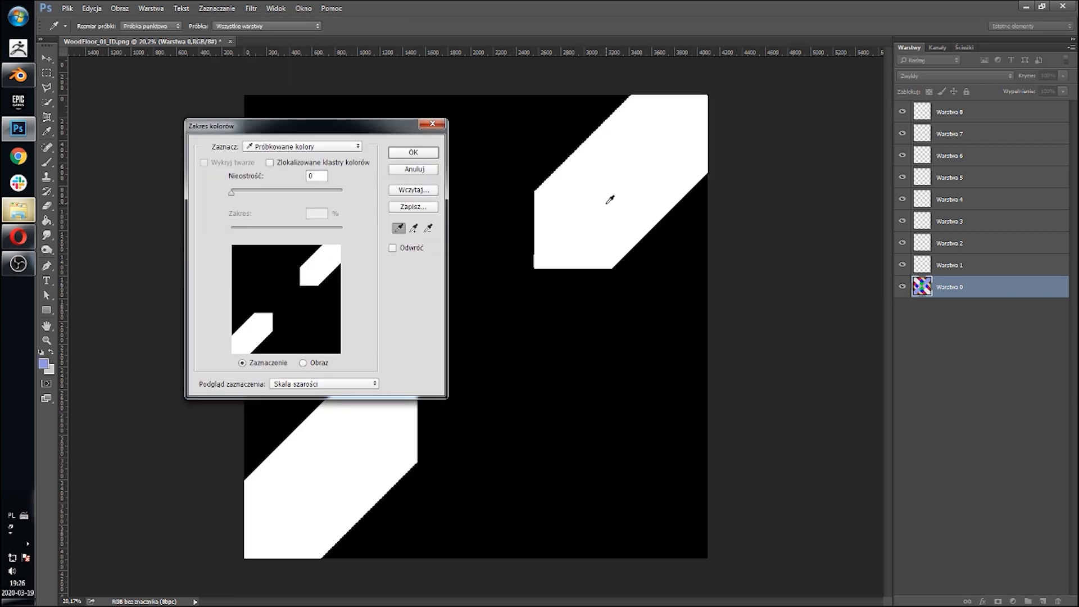
key("Return")
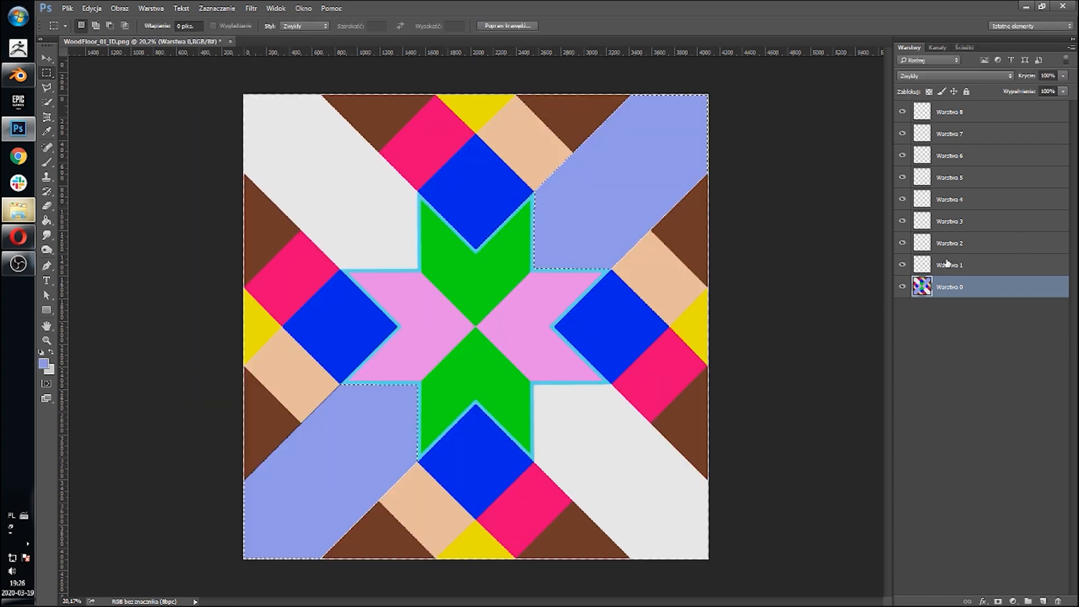
Step: On Warstwa 1, set the foreground colour to white, fill the blue-plank selection, and deselect
left_click(968, 267)
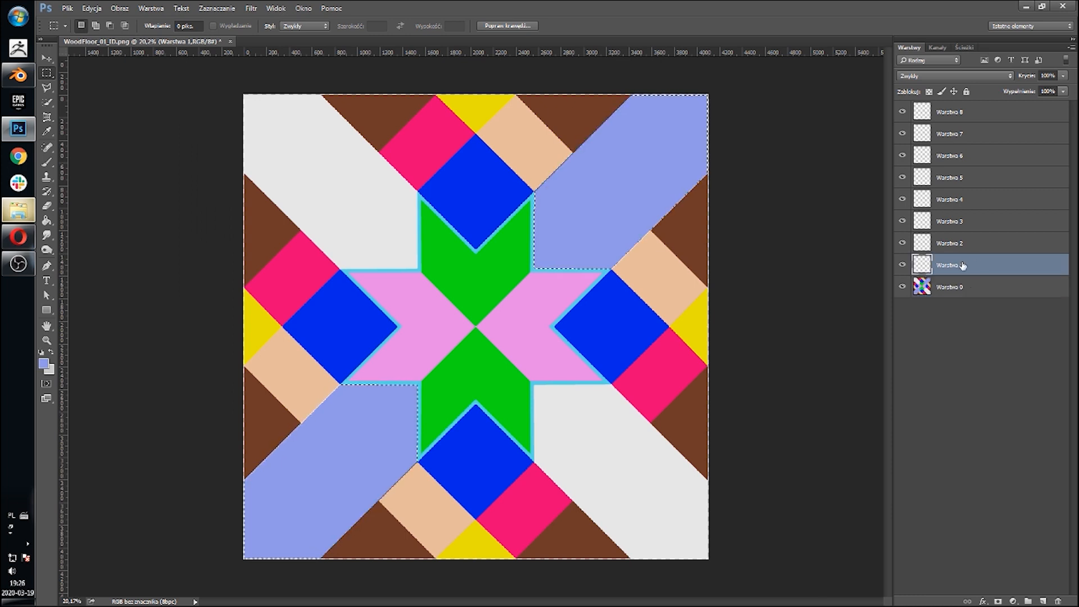
left_click(47, 365)
left_click(759, 203)
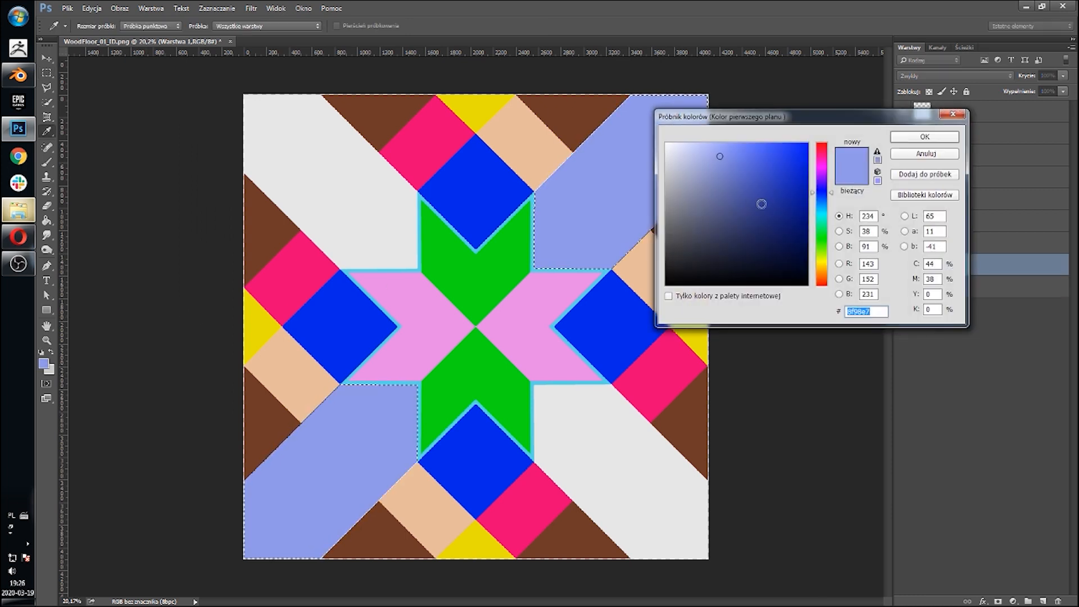
left_click(666, 144)
left_click(925, 137)
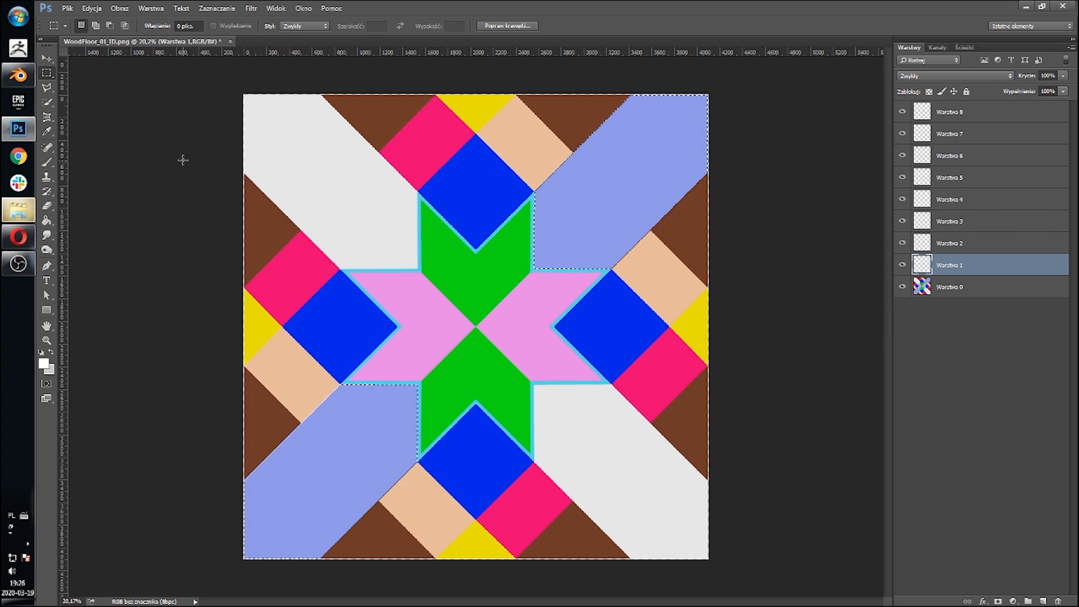
left_click(47, 220)
left_click(621, 194)
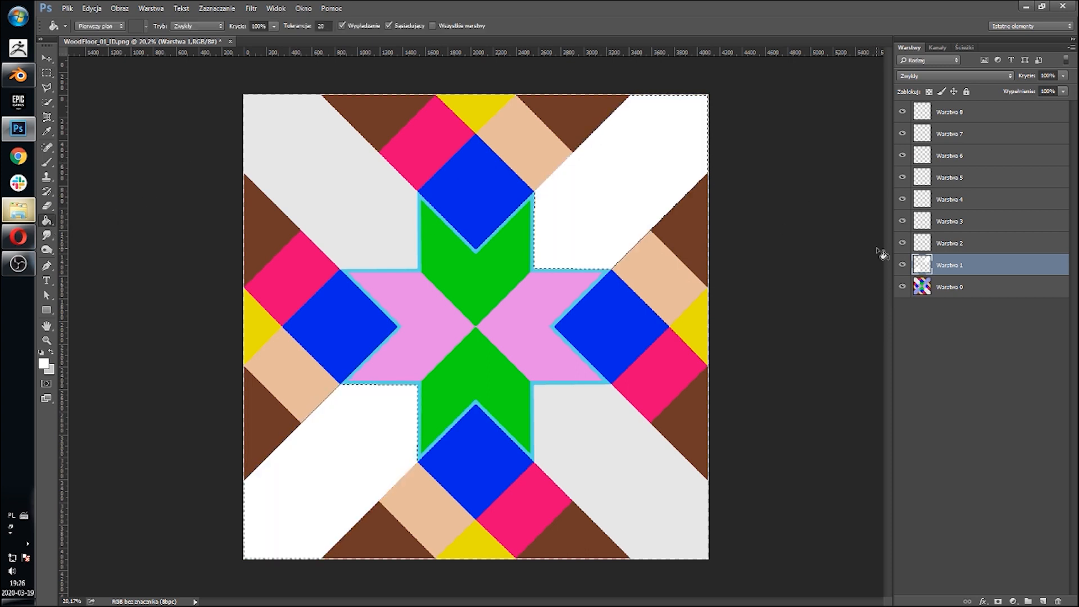
key("ctrl+d")
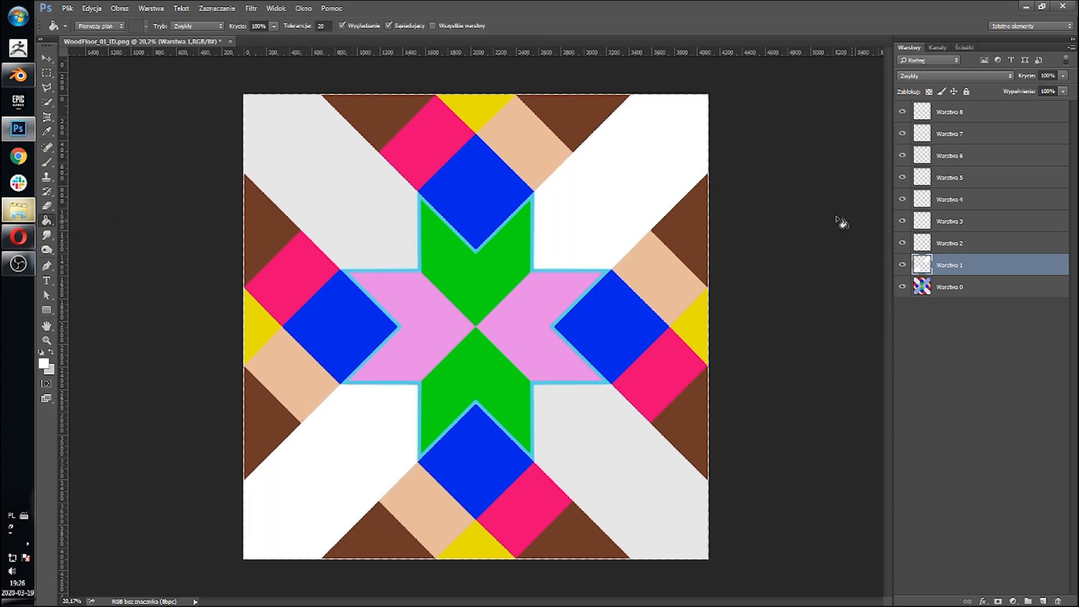
Step: Toggle the ID layer's visibility to check the white fill on Warstwa 1
left_click(903, 287)
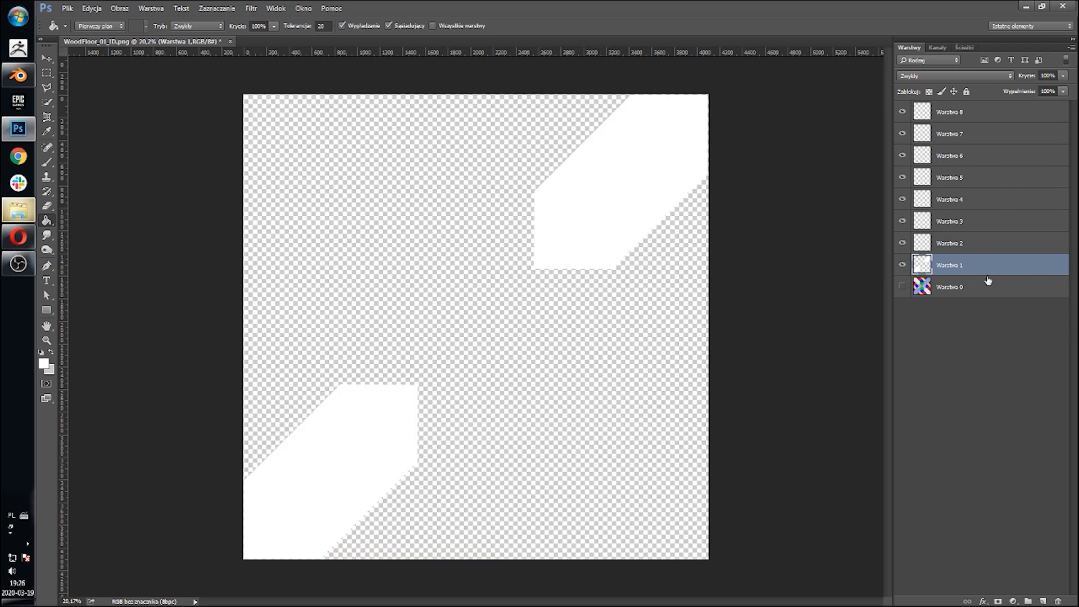
left_click(903, 286)
left_click(965, 243)
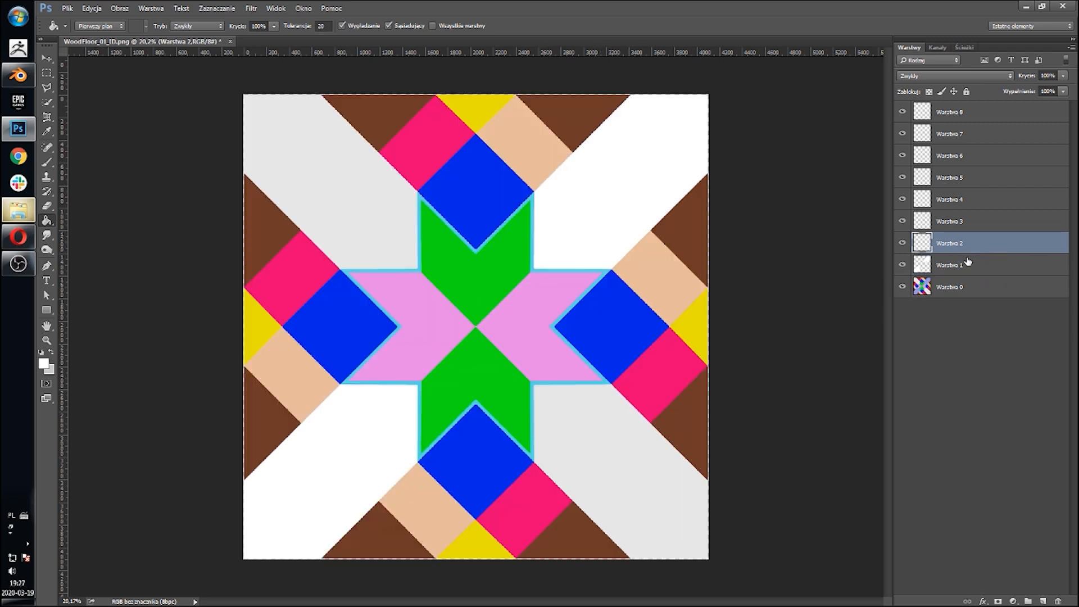
Step: Select the brown corner triangles on the ID layer Warstwa 0 with Color Range
left_click(956, 288)
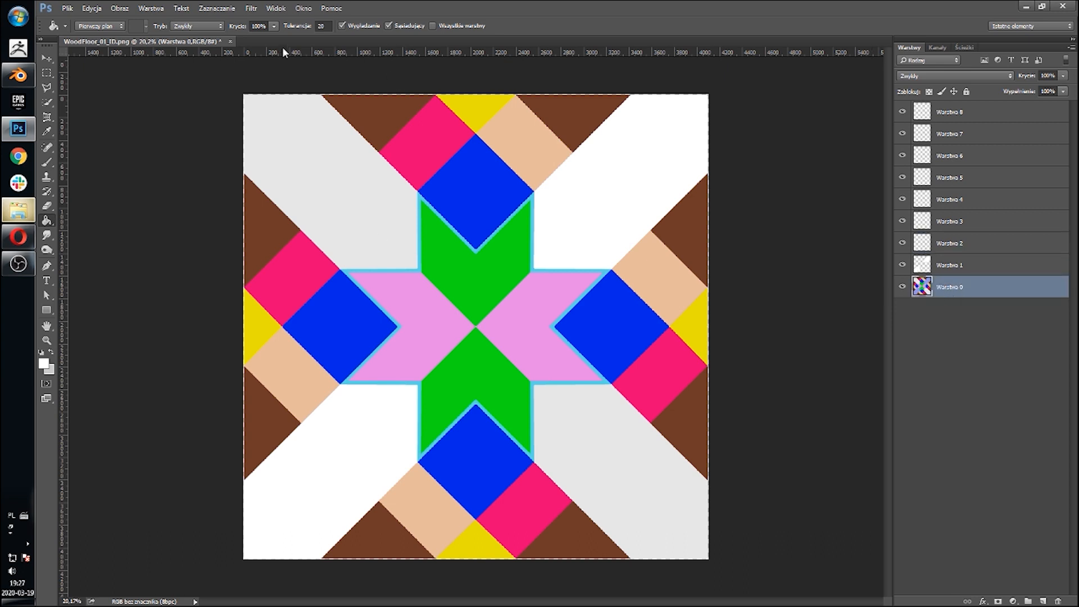
left_click(217, 8)
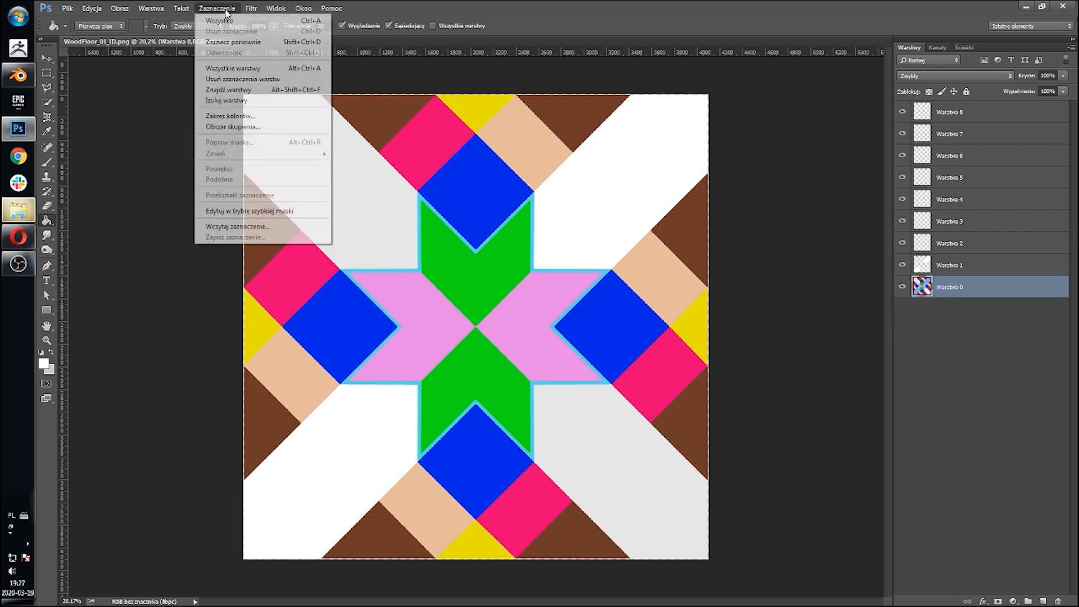
left_click(250, 114)
left_click(589, 116)
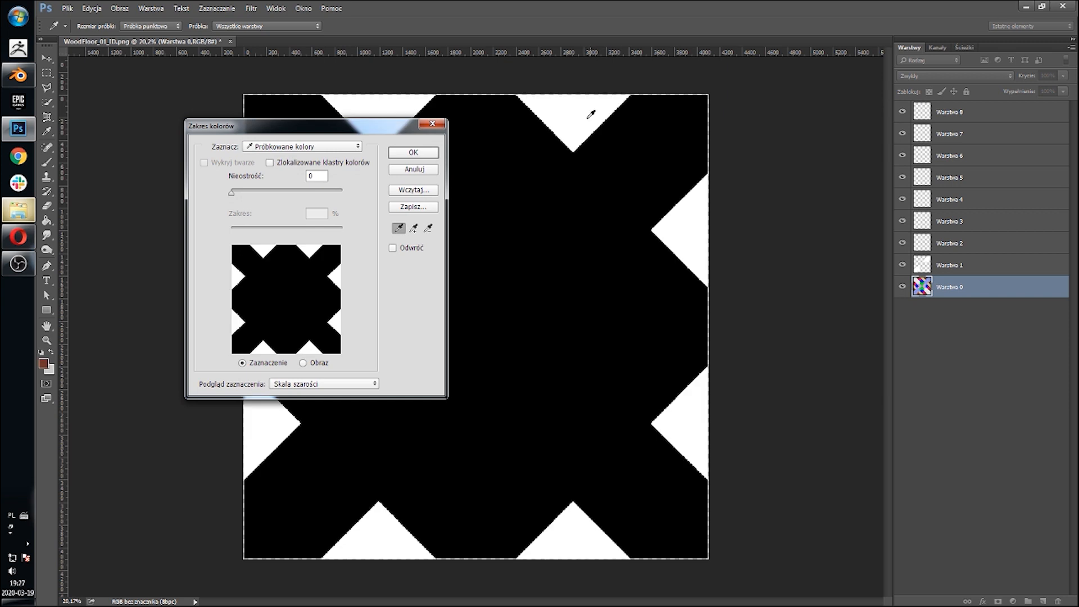
left_click(412, 151)
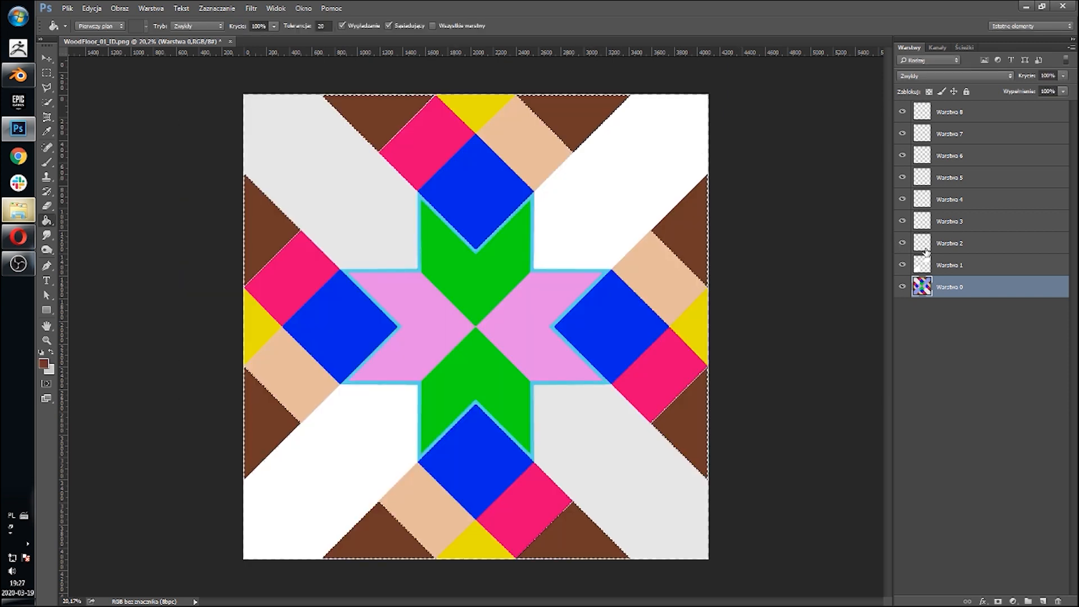
Step: On Warstwa 2, set the foreground colour to white, fill the brown-triangle selection, and deselect
left_click(923, 247)
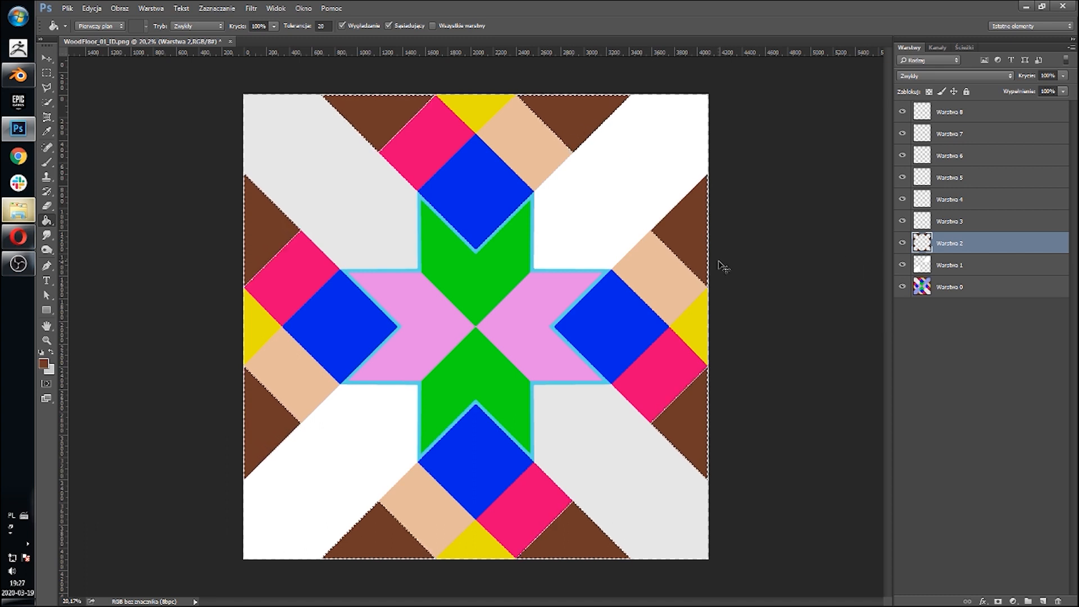
left_click(43, 363)
left_click(640, 130)
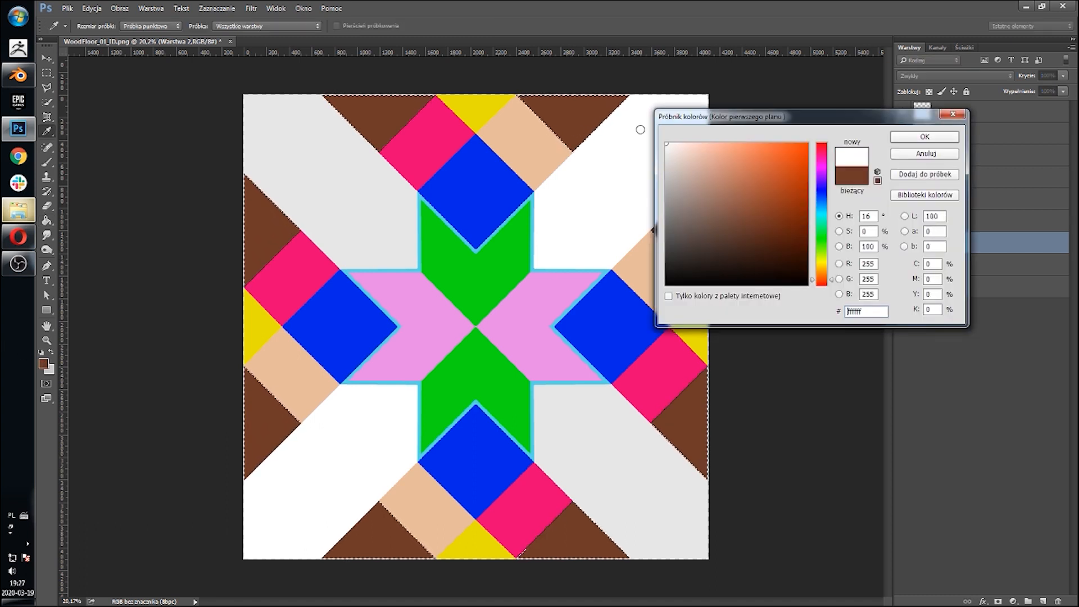
left_click(917, 135)
left_click(591, 119)
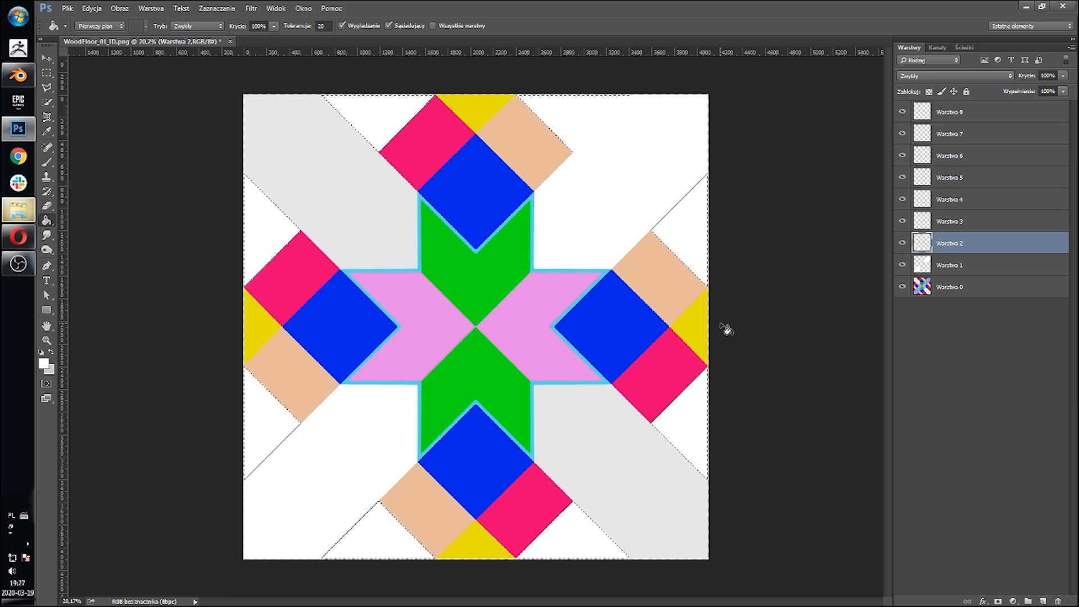
key("ctrl+d")
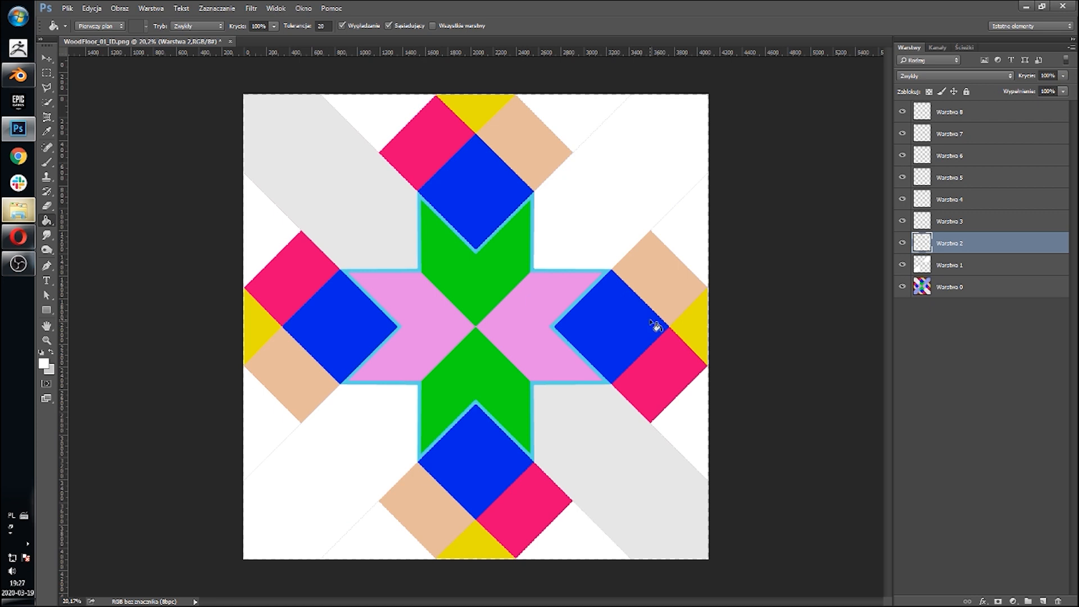
Step: Toggle Warstwa 2's visibility and zoom in to inspect the white fill
left_click(902, 246)
left_click(902, 246)
scroll(400, 208, "up", 8, "alt")
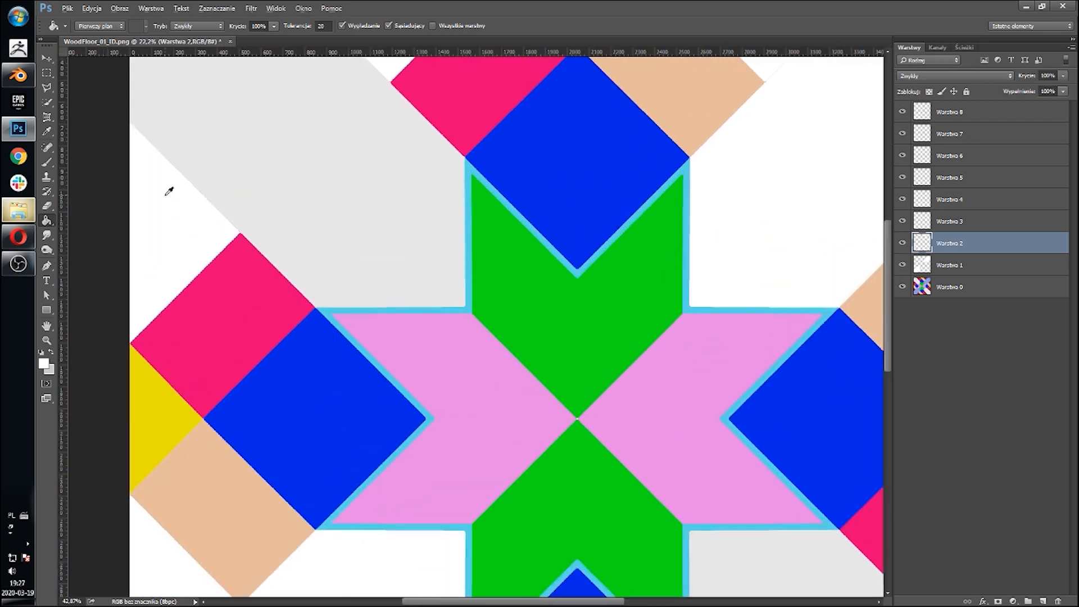
scroll(168, 191, "up", 6, "alt")
scroll(269, 268, "down", 2, "alt")
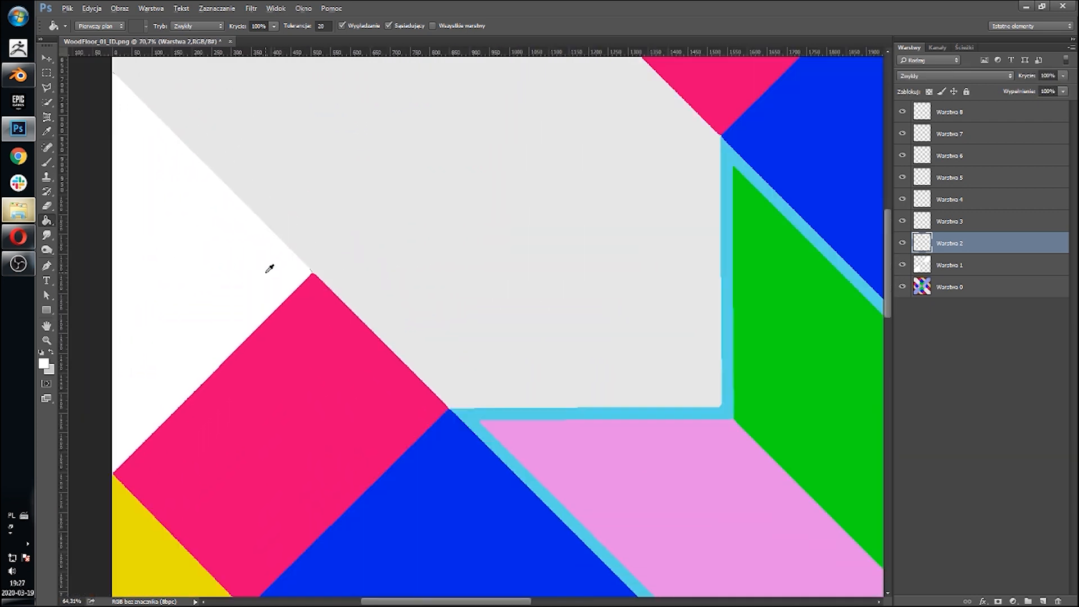
Step: Select the green planks on the ID layer Warstwa 0 with Color Range
scroll(269, 268, "down", 5, "alt")
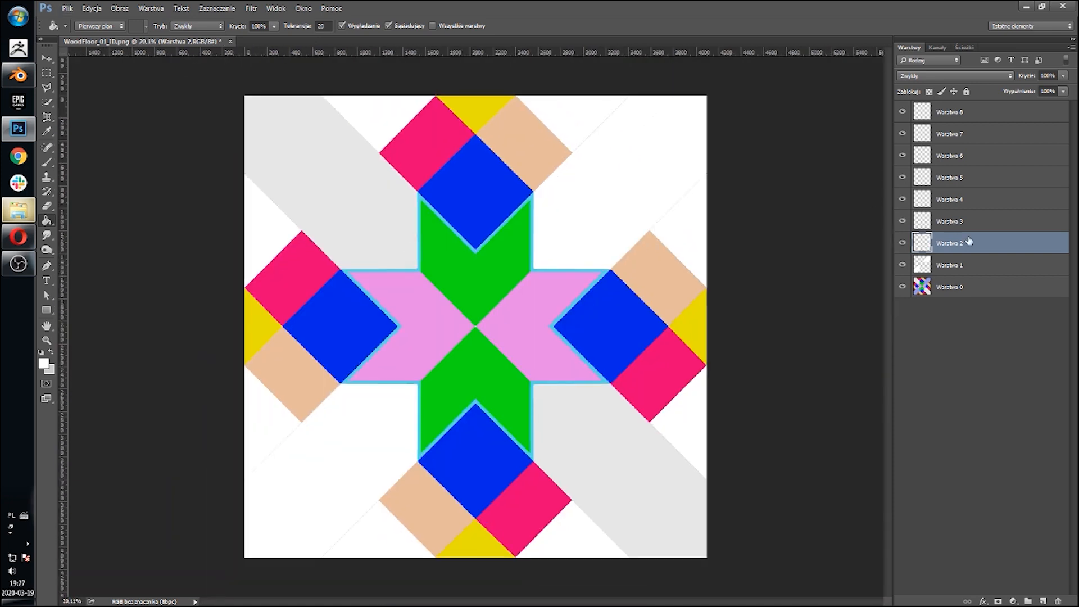
left_click(981, 290)
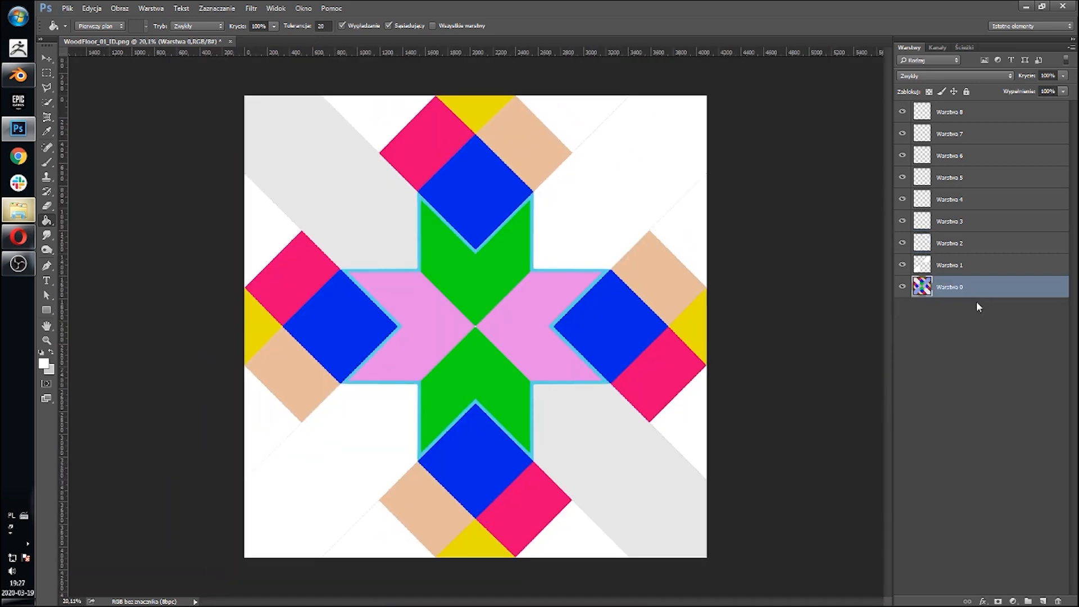
left_click(216, 11)
left_click(264, 117)
left_click(288, 290)
left_click(413, 152)
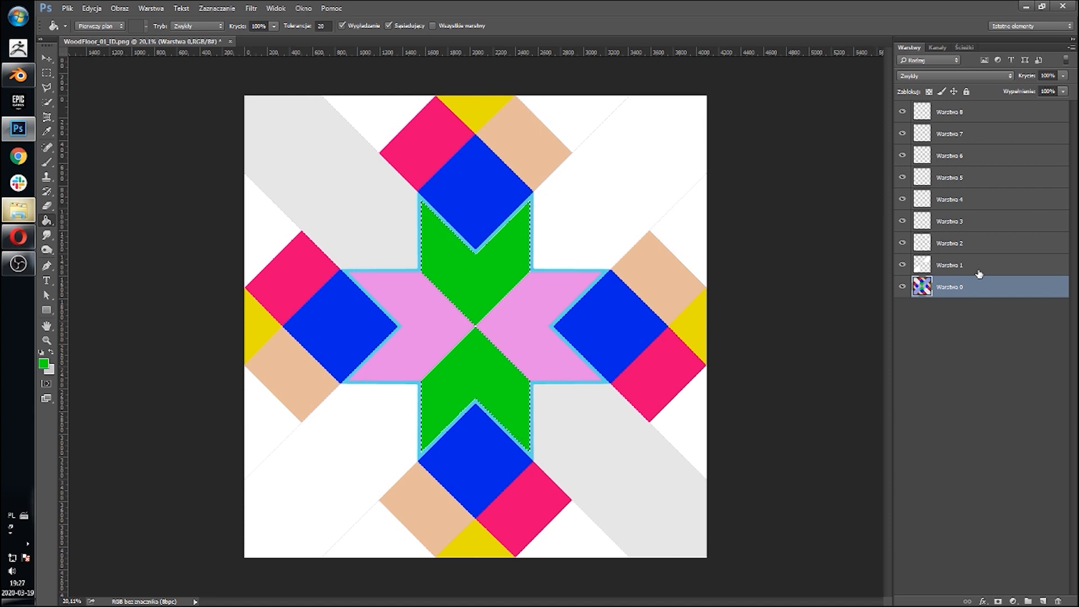
Step: On Warstwa 3, set the foreground colour to white, fill the green selection, and deselect
left_click(959, 222)
left_click(45, 364)
left_click(666, 143)
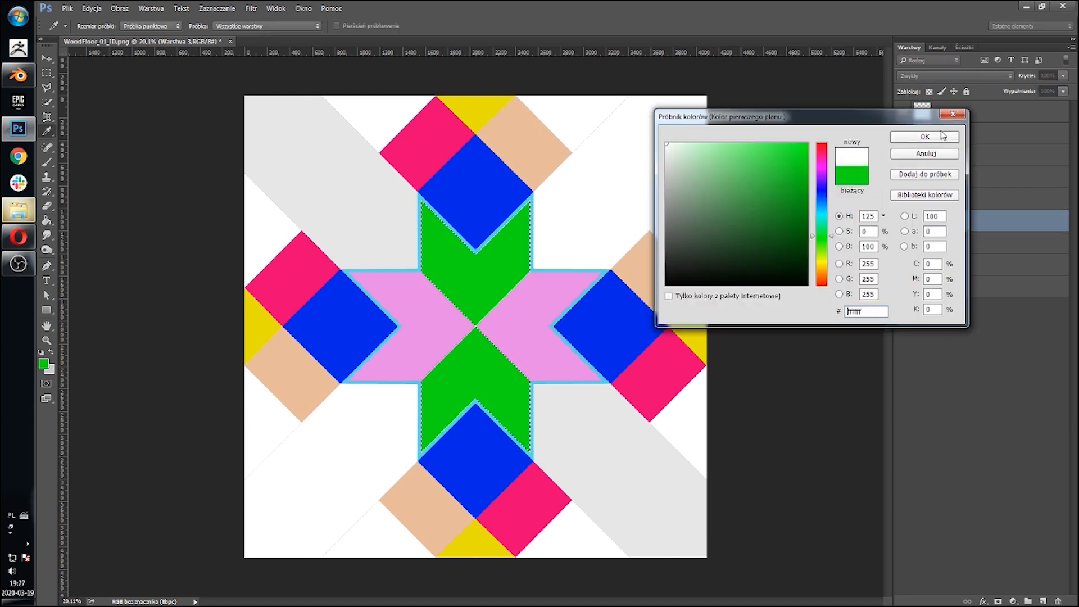
left_click(943, 136)
left_click(602, 274)
key("ctrl+d")
Step: Select the light grey planks on Warstwa 0 with Color Range
left_click(969, 281)
left_click(218, 11)
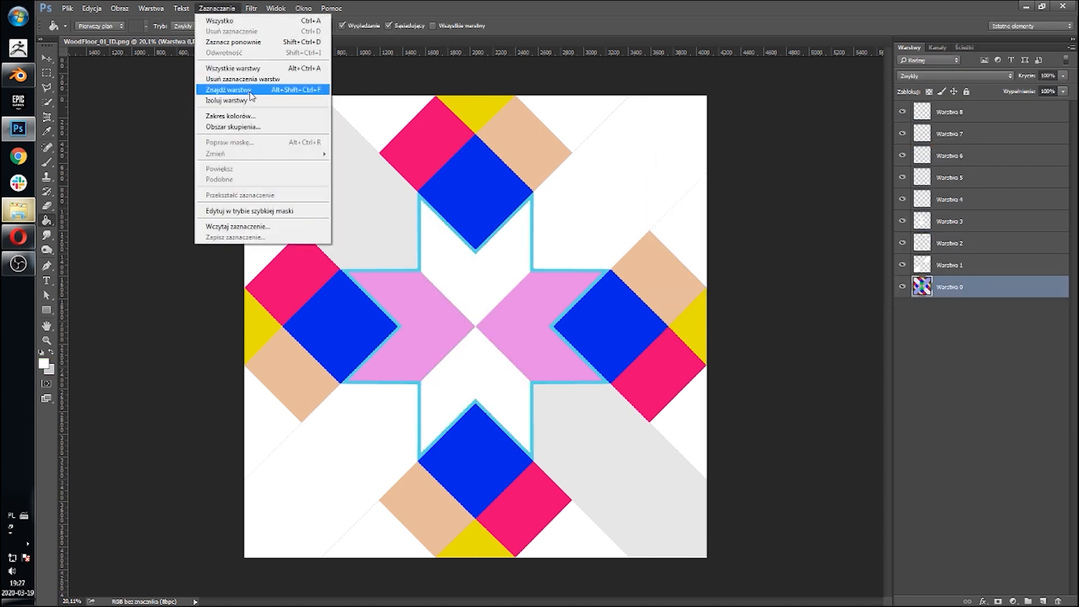
left_click(230, 115)
left_click(252, 258)
left_click(414, 152)
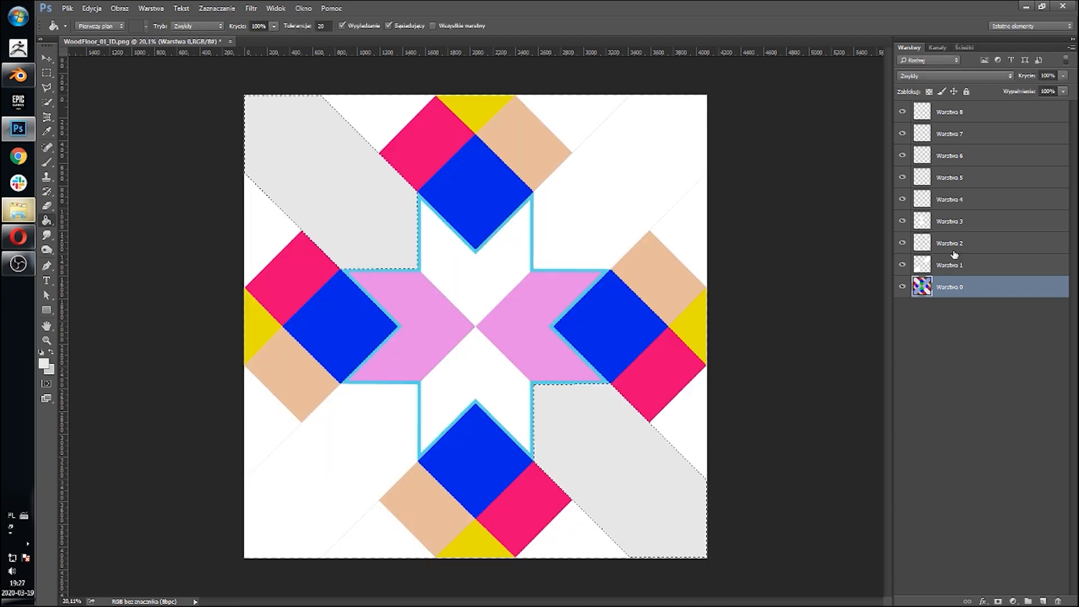
Step: On Warstwa 4, set the foreground colour to ffffff and fill the grey selection with white
left_click(950, 199)
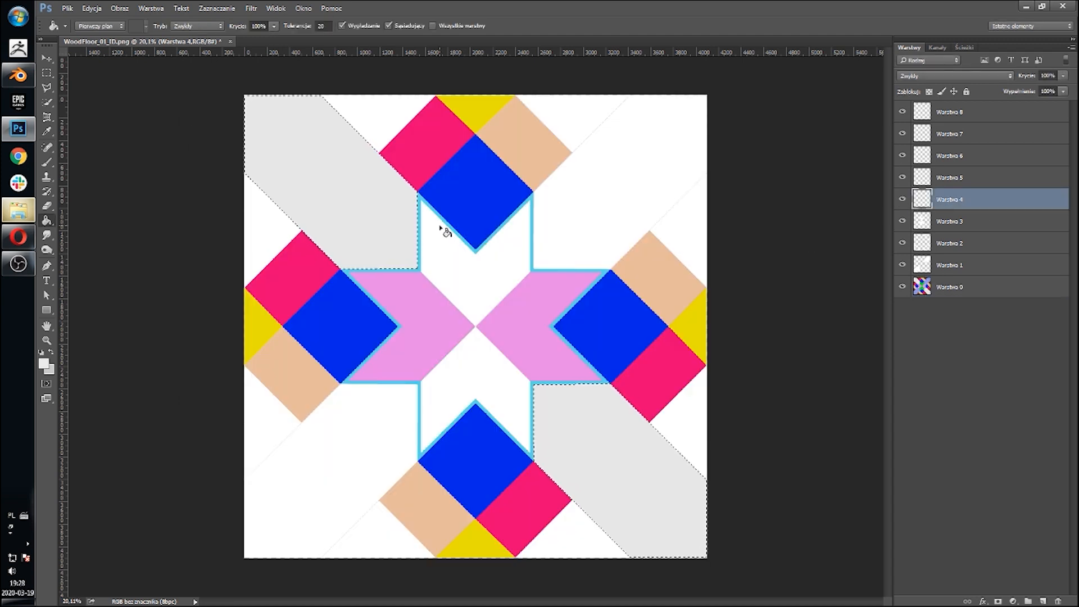
left_click(44, 363)
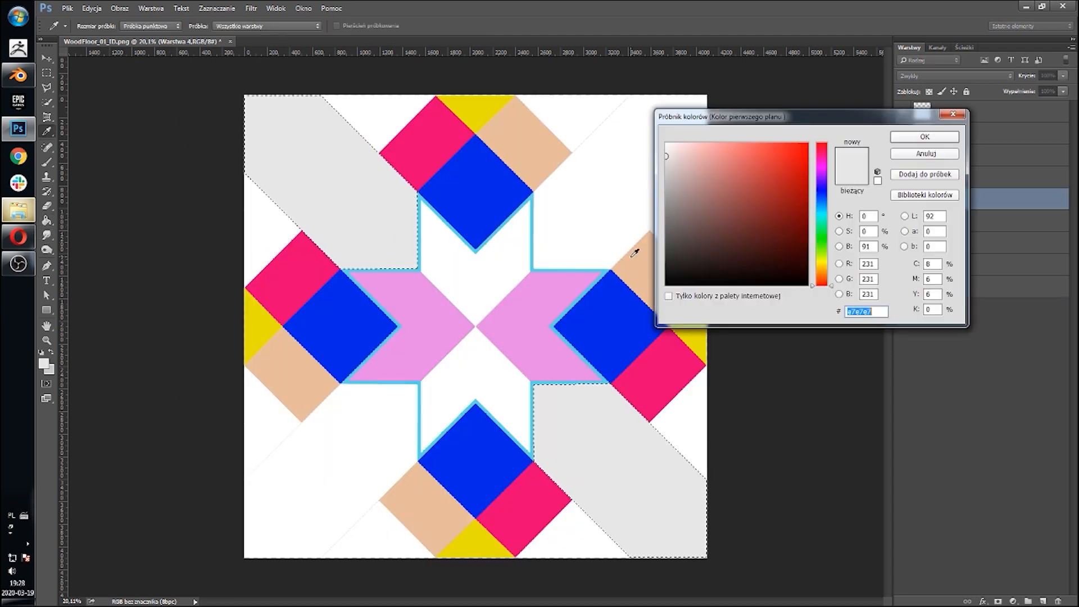
type("ffffff")
key("Return")
left_click(396, 225)
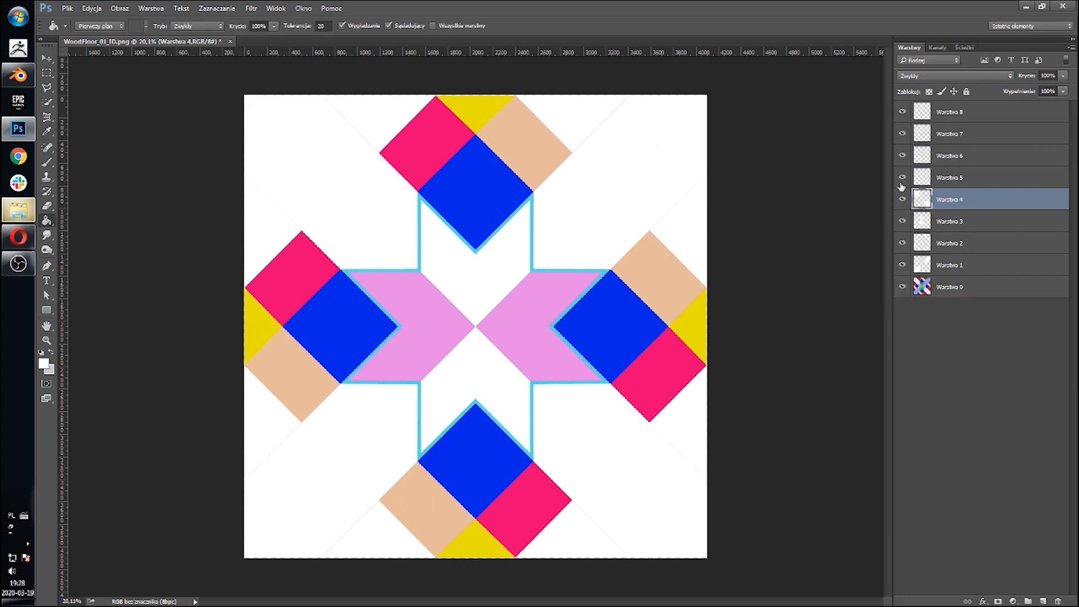
Step: Select the pink planks on Warstwa 0 with Color Range
left_click(933, 287)
left_click(216, 8)
left_click(240, 99)
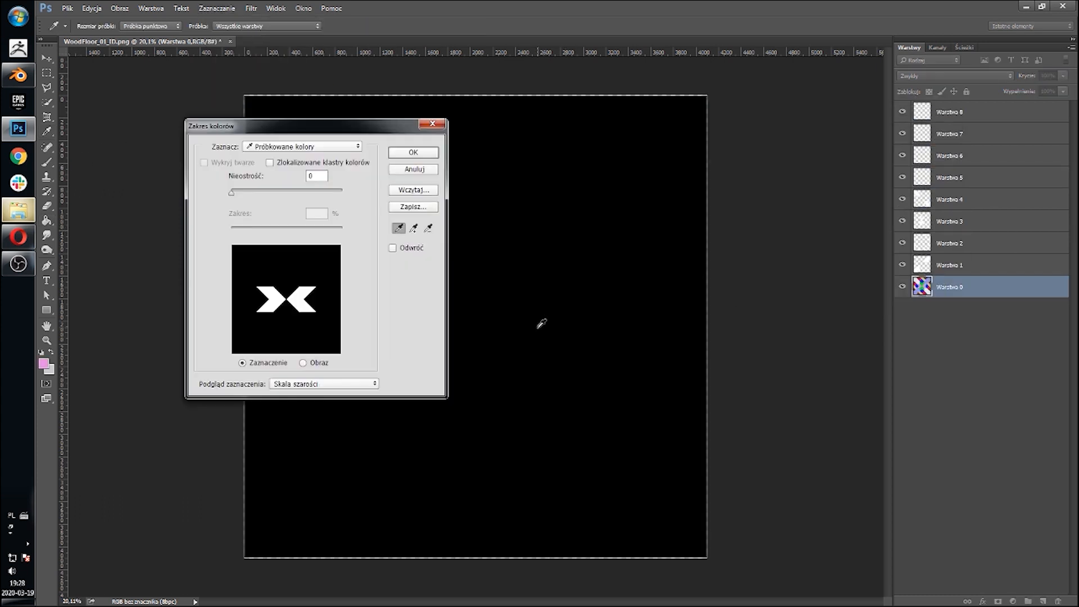
left_click(541, 320)
key("Return")
Step: On Warstwa 5, set the foreground colour to white, fill the pink selection, and deselect
left_click(964, 181)
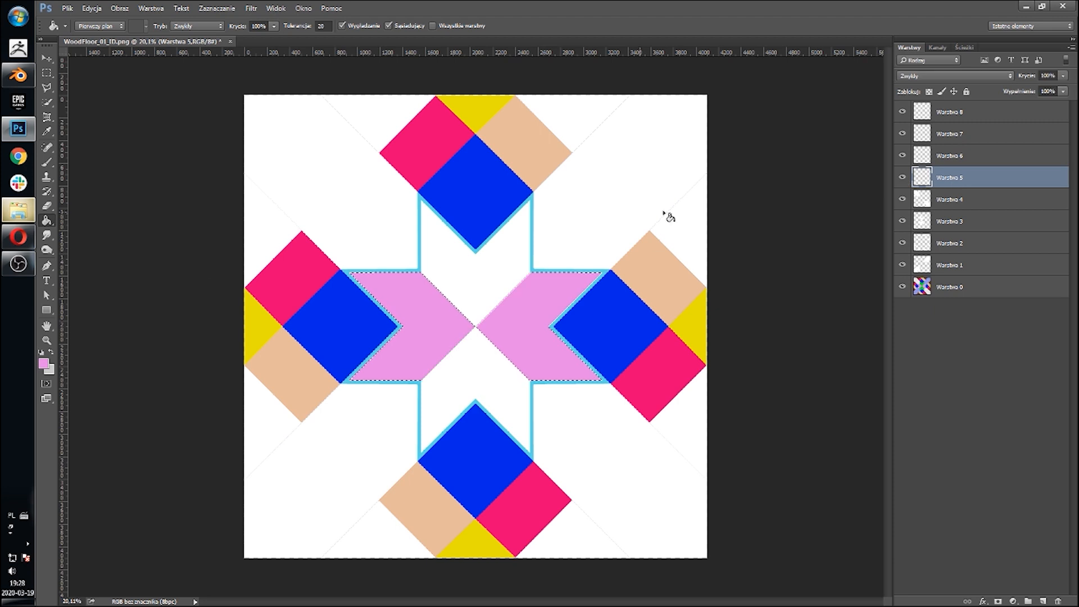
left_click(44, 364)
left_click_drag(768, 236, 669, 145)
left_click(920, 140)
key("alt+BackSpace")
key("ctrl+d")
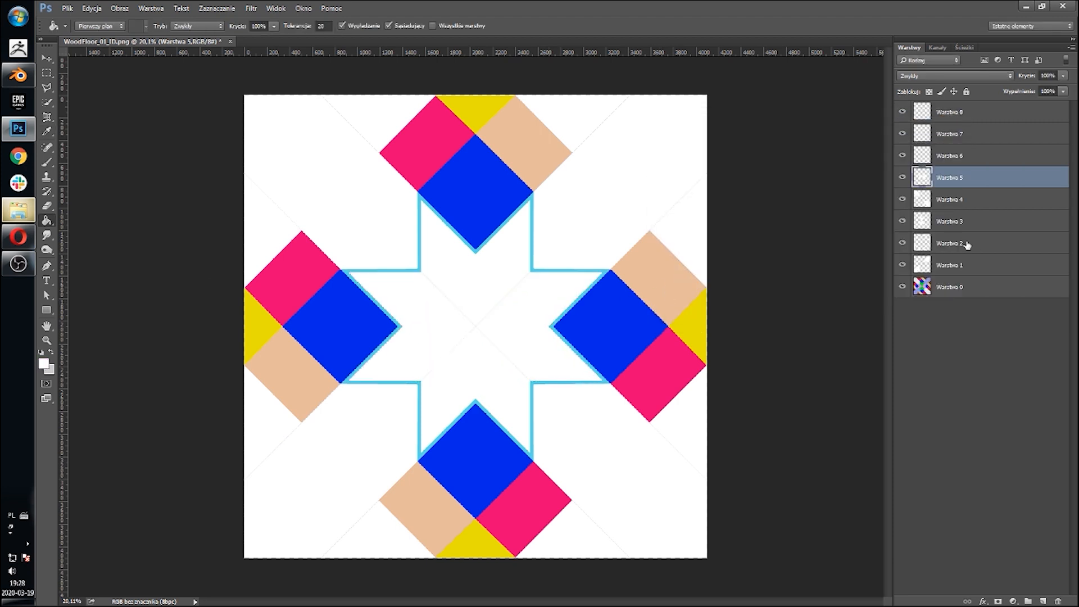
Step: Select the blue squares on Warstwa 0 with Color Range
left_click(961, 159)
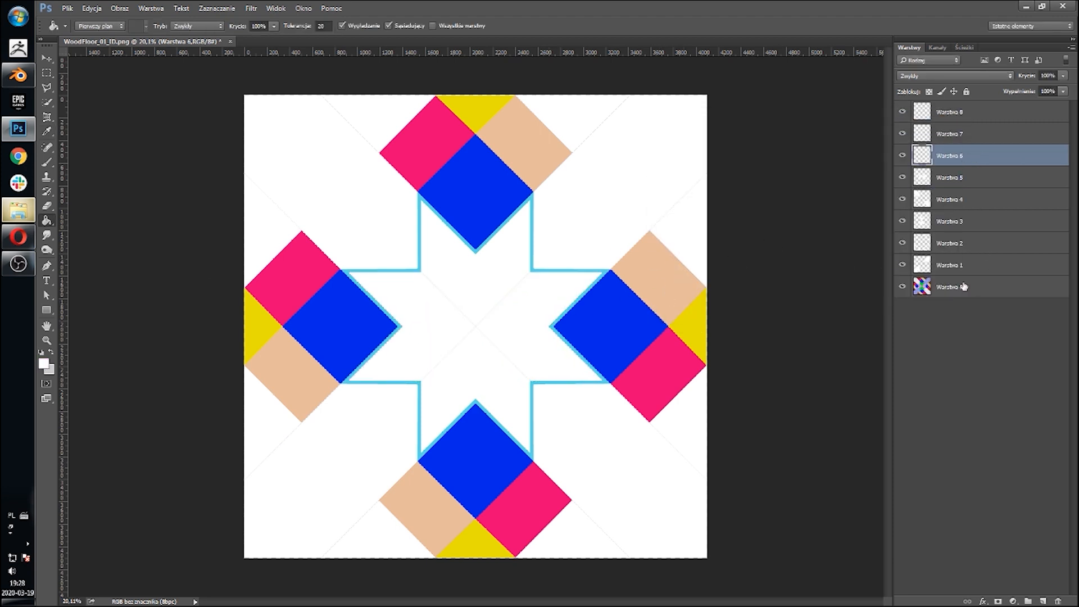
left_click(964, 287)
left_click(216, 8)
left_click(237, 118)
left_click(485, 180)
left_click(414, 149)
Step: On Warstwa 6, set the foreground colour to white and fill the blue selection
left_click(962, 157)
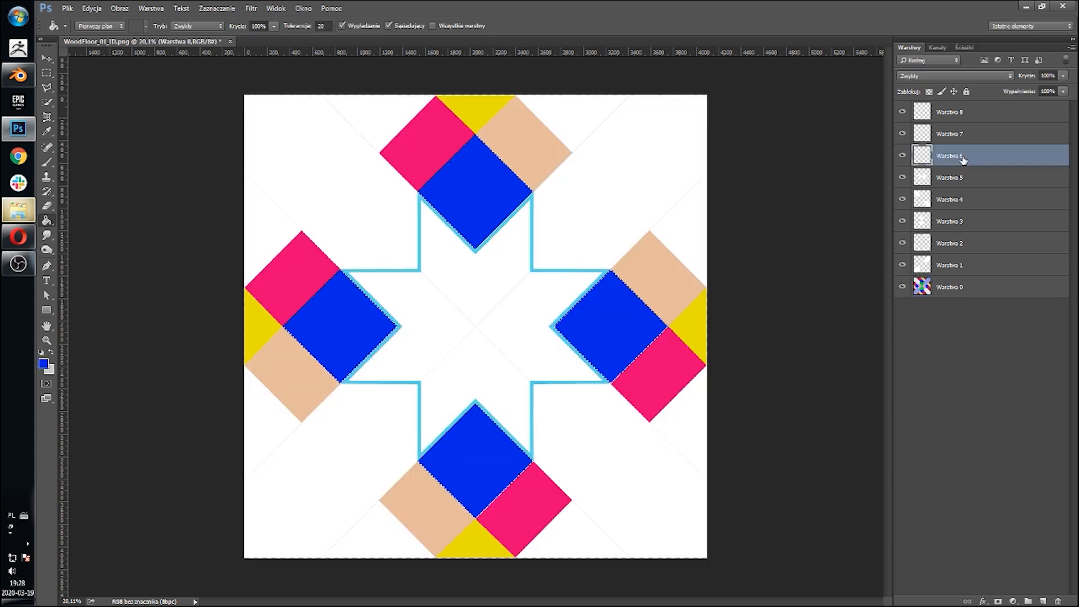
left_click(44, 364)
left_click_drag(694, 169, 597, 82)
left_click(924, 138)
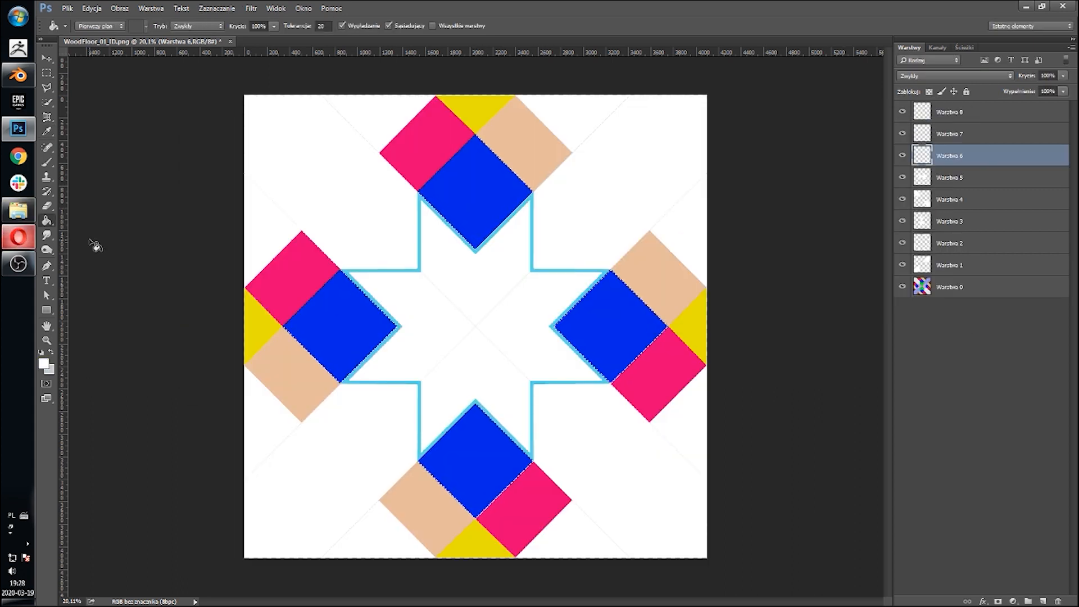
left_click(587, 283)
Step: Select the beige planks on Warstwa 0 with Color Range
left_click(970, 136)
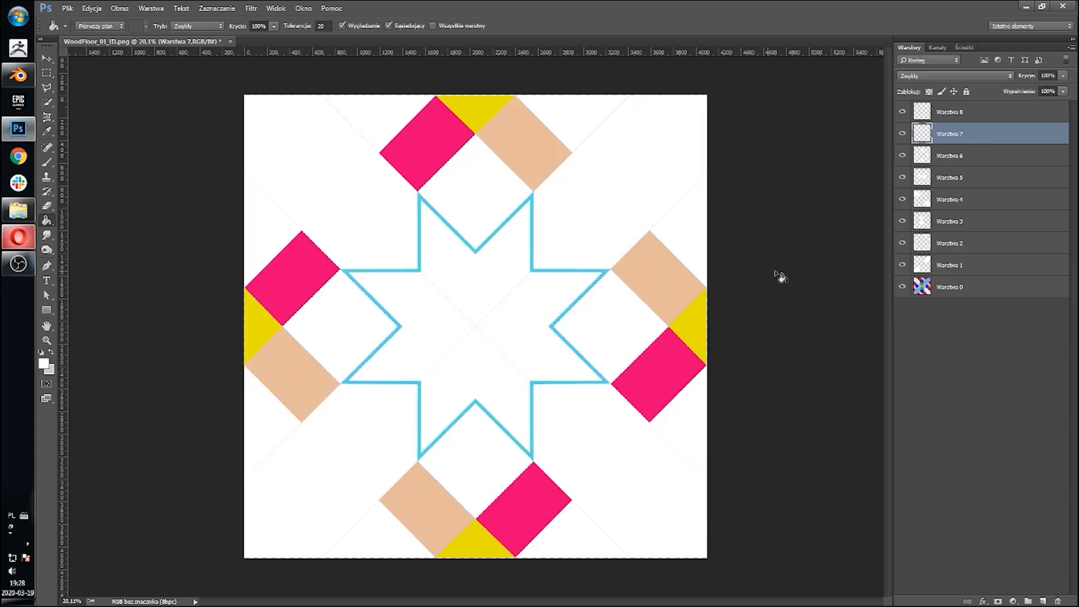
left_click(955, 286)
left_click(217, 8)
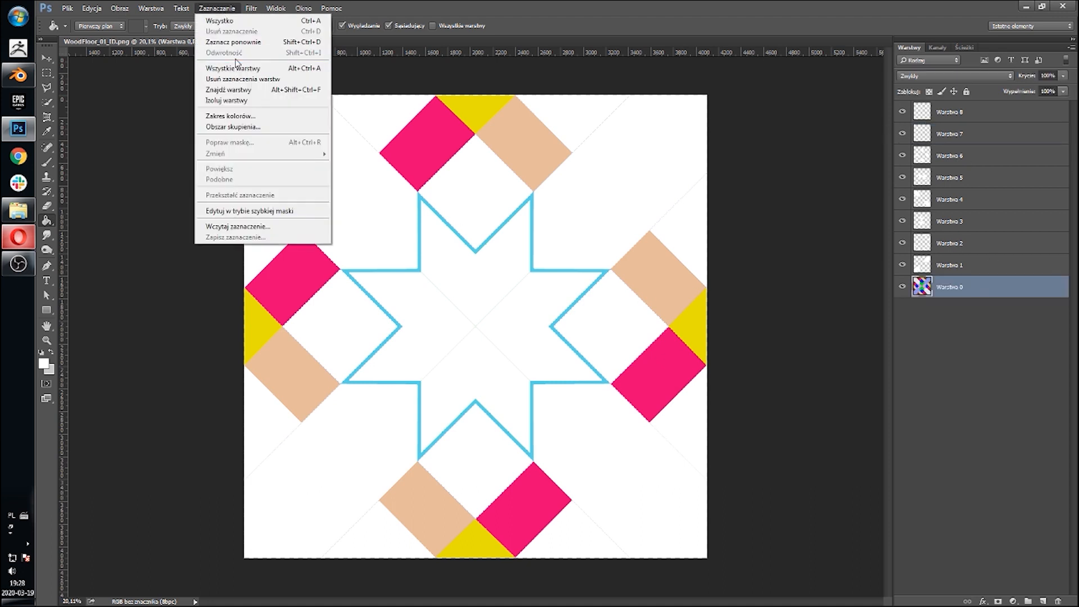
left_click(236, 117)
left_click(506, 112)
left_click(410, 152)
Step: On Warstwa 7, set the foreground colour to white, fill the beige selection, and deselect
left_click(950, 134)
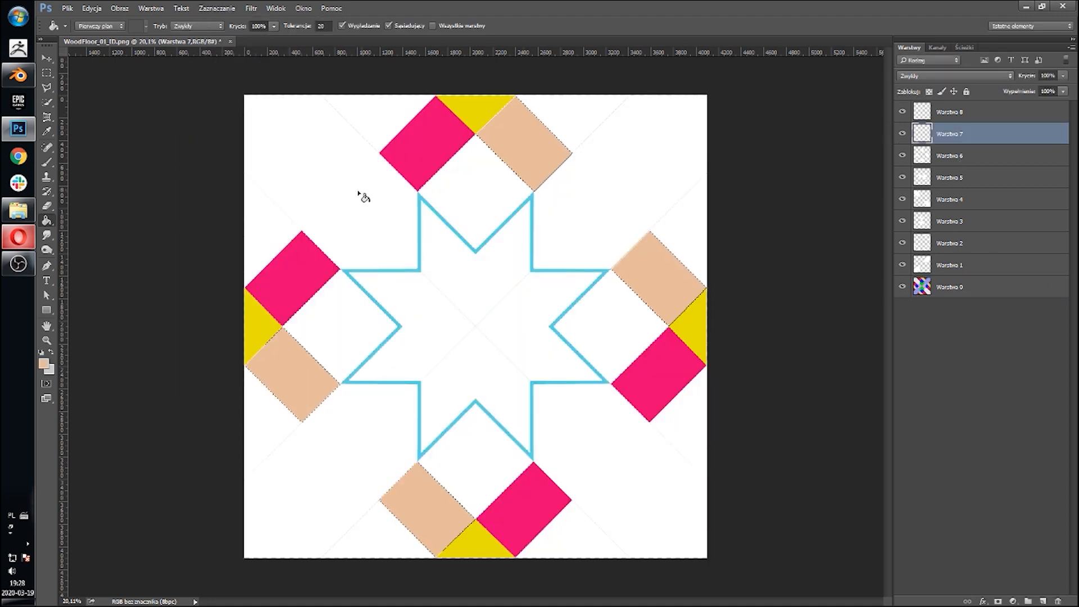
left_click(43, 363)
left_click(668, 145)
key("Return")
left_click(623, 263)
key("ctrl+d")
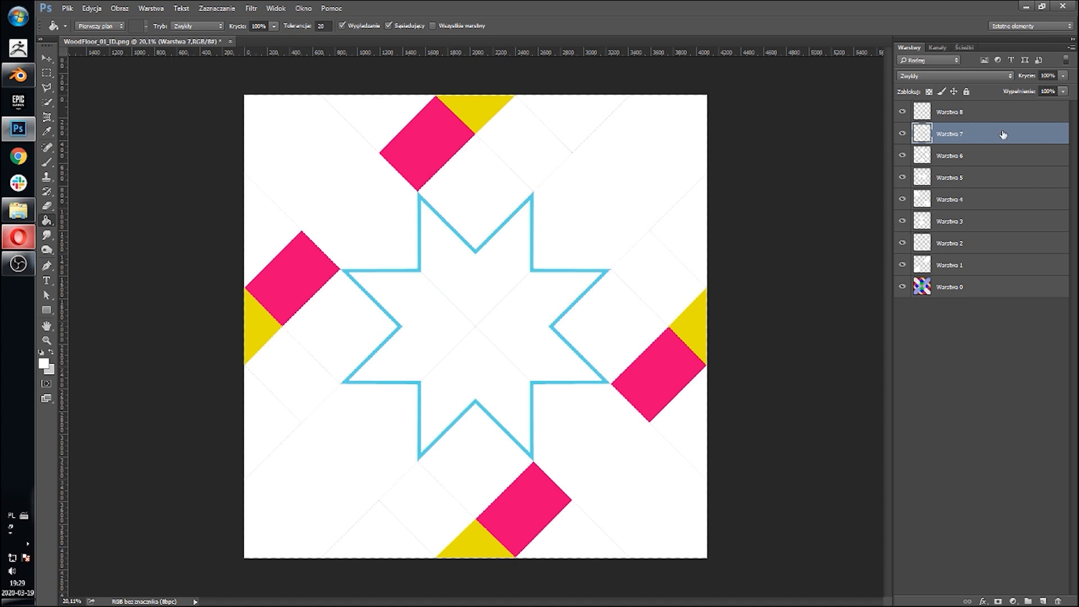
Step: Add two new empty layers above Warstwa 8
left_click(1003, 114)
left_click(1044, 601)
left_click(1044, 601)
Step: Select the red planks on Warstwa 0 with Color Range
left_click(995, 331)
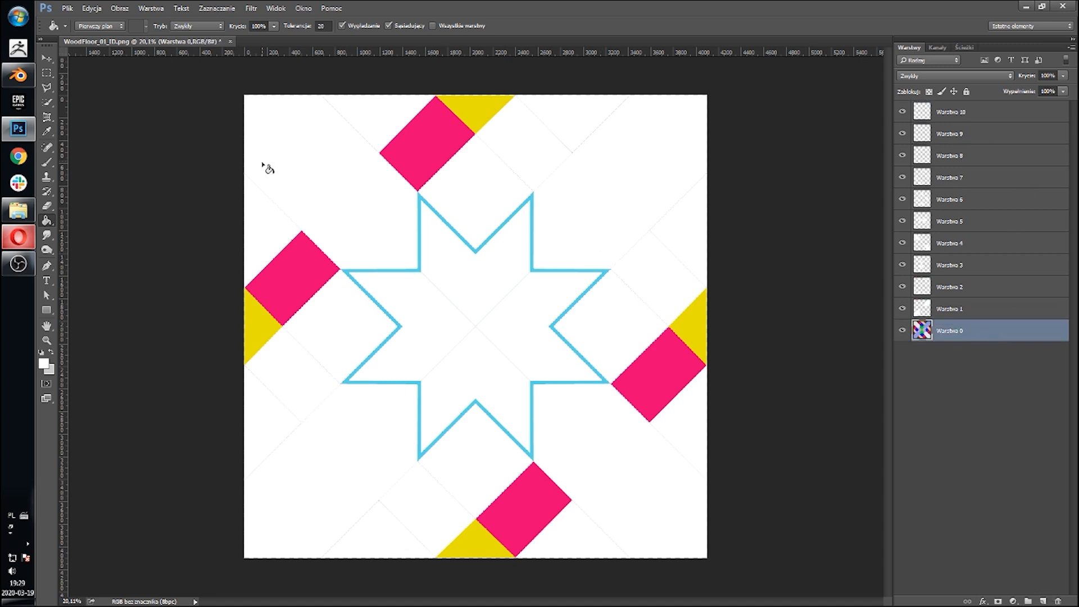
left_click(217, 10)
left_click(236, 113)
left_click(457, 118)
key("Return")
Step: On Warstwa 9, fill the red selection with white, deselect, and toggle the layer's visibility to check it
left_click(950, 134)
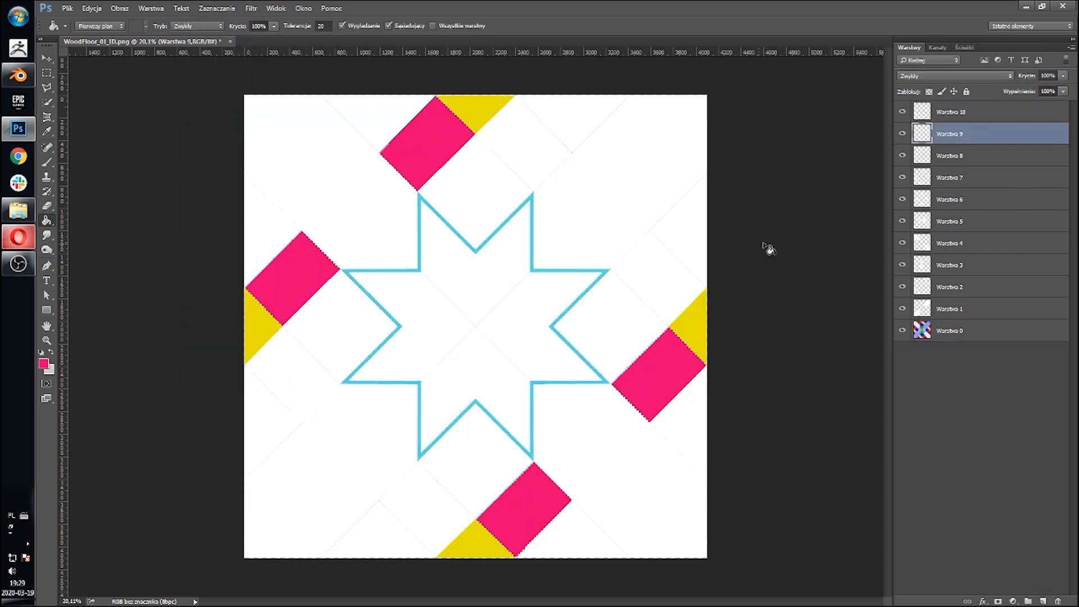
left_click(45, 365)
left_click(666, 144)
left_click(916, 138)
key("alt+BackSpace")
key("ctrl+d")
left_click(903, 139)
left_click(904, 139)
Step: Zoom in and select the cyan border strips on Warstwa 0 with Color Range
left_click(922, 159)
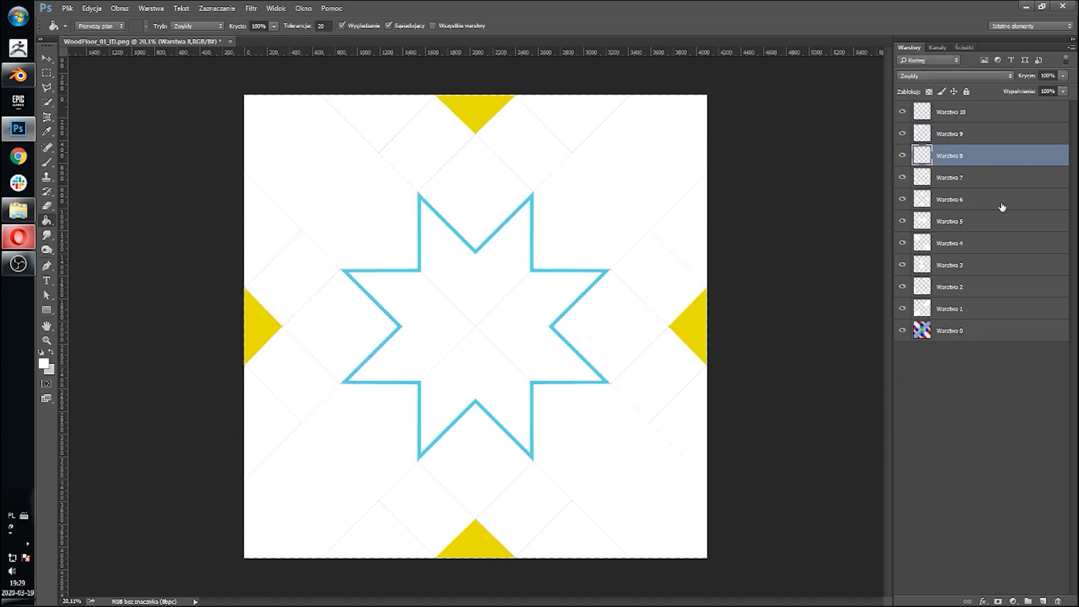
left_click(955, 118)
left_click(976, 159)
left_click(974, 329)
scroll(356, 284, "up", 12, "alt")
left_click(220, 8)
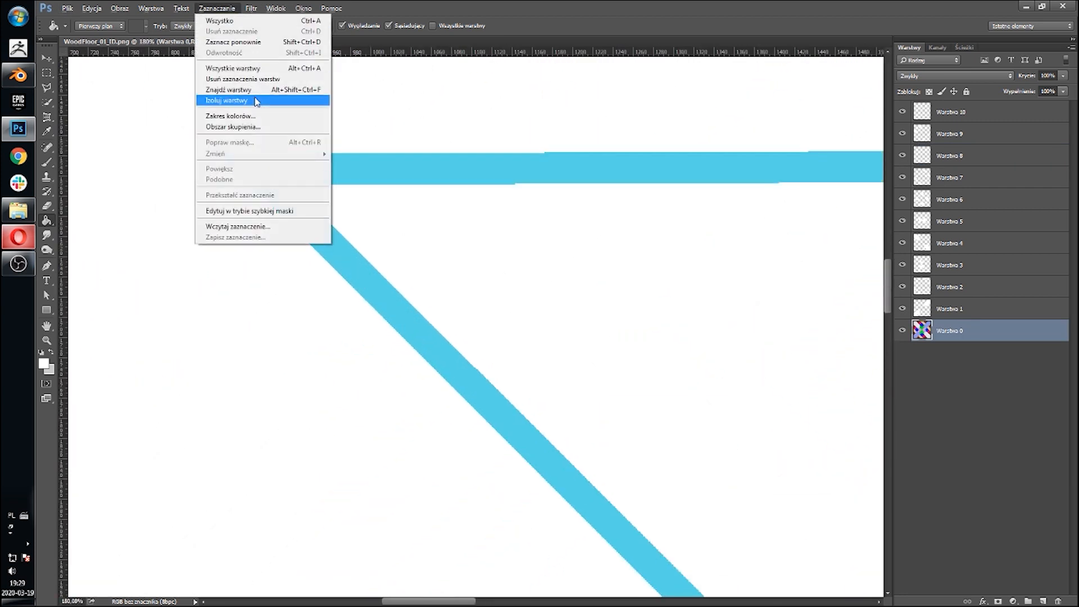
left_click(256, 101)
left_click(470, 372)
left_click(433, 153)
Step: On Warstwa 8, set the foreground colour to white and fill the cyan selection with the Paint Bucket
left_click(975, 159)
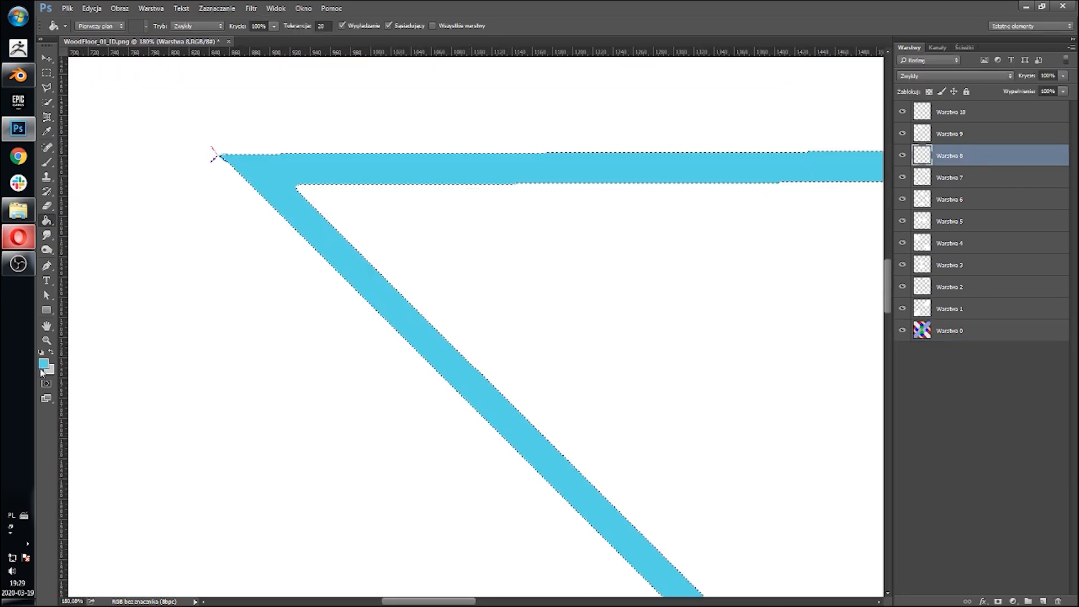
left_click(44, 364)
left_click(666, 143)
left_click(897, 135)
key("g")
left_click(583, 171)
scroll(501, 192, "down", 8, "alt")
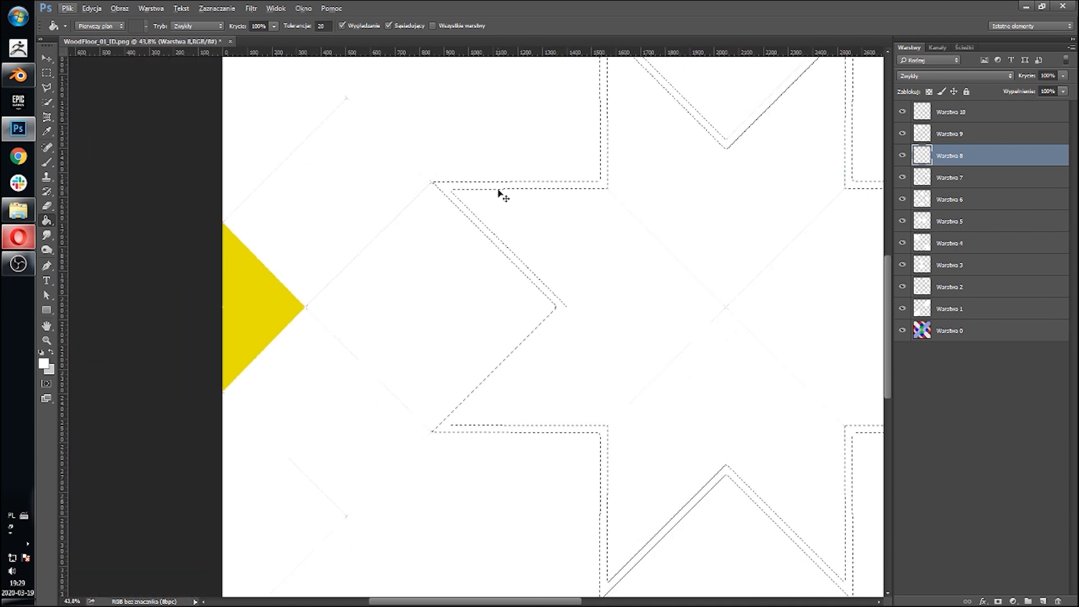
Step: Select the yellow triangles on Warstwa 0 with Color Range
left_click(950, 116)
left_click(1020, 331)
left_click(217, 8)
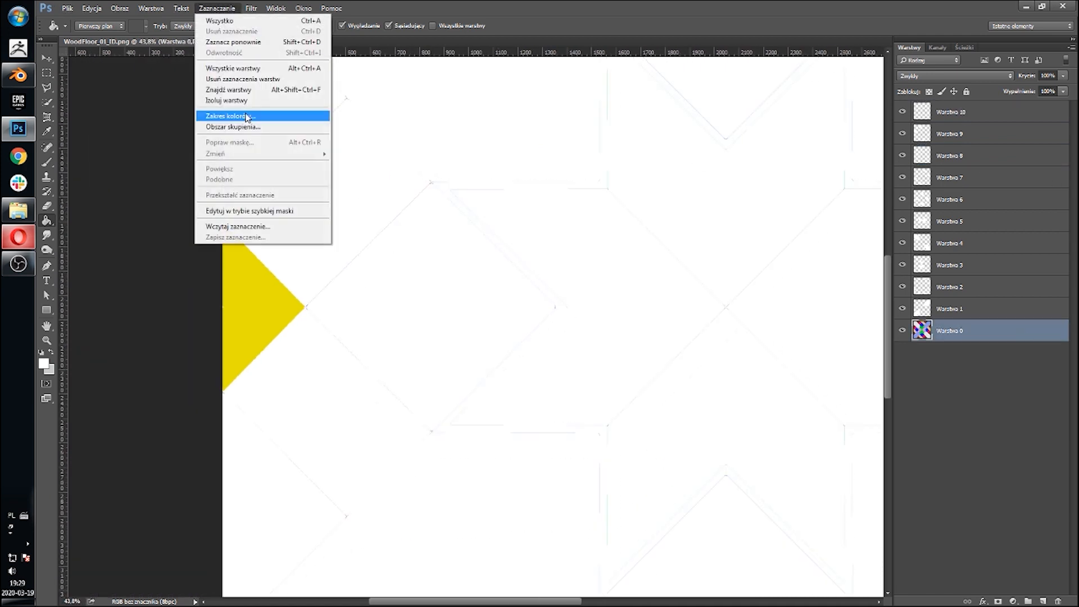
left_click(248, 113)
left_click_drag(283, 127, 559, 139)
left_click(285, 289)
left_click(689, 163)
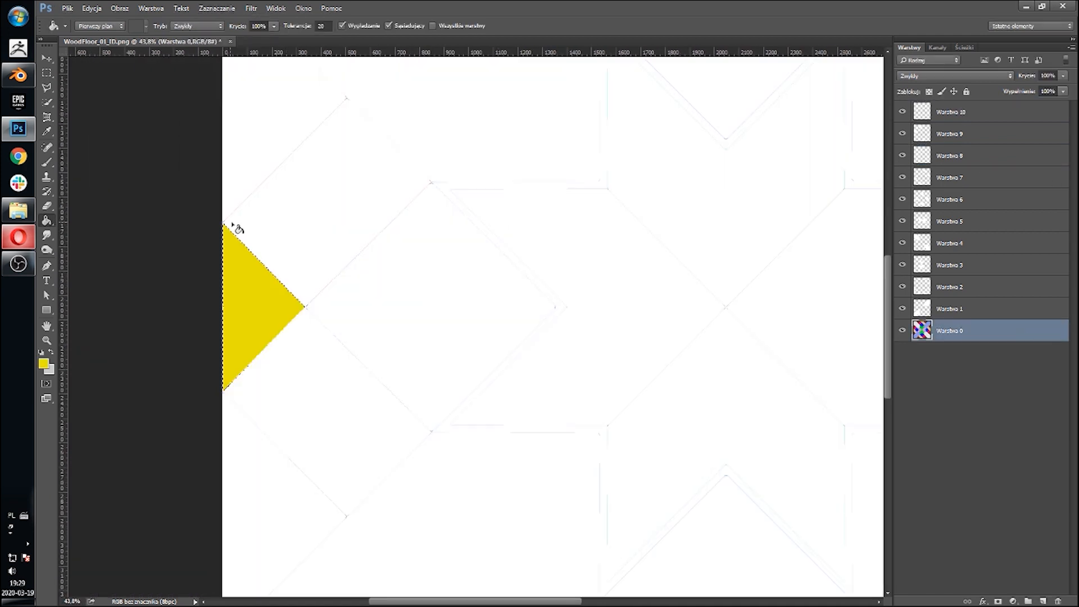
Step: On Warstwa 10, set the foreground colour to white and fill the yellow selection
left_click(949, 112)
left_click(44, 364)
left_click(665, 142)
left_click(921, 137)
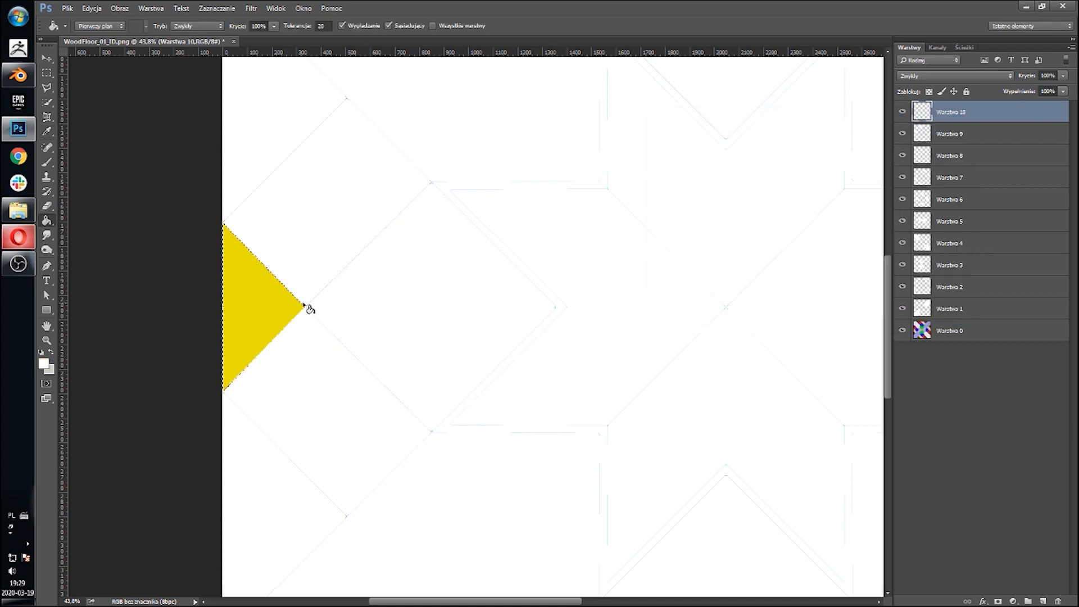
left_click(275, 308)
scroll(444, 329, "down", 3, "alt")
scroll(450, 325, "down", 3, "alt")
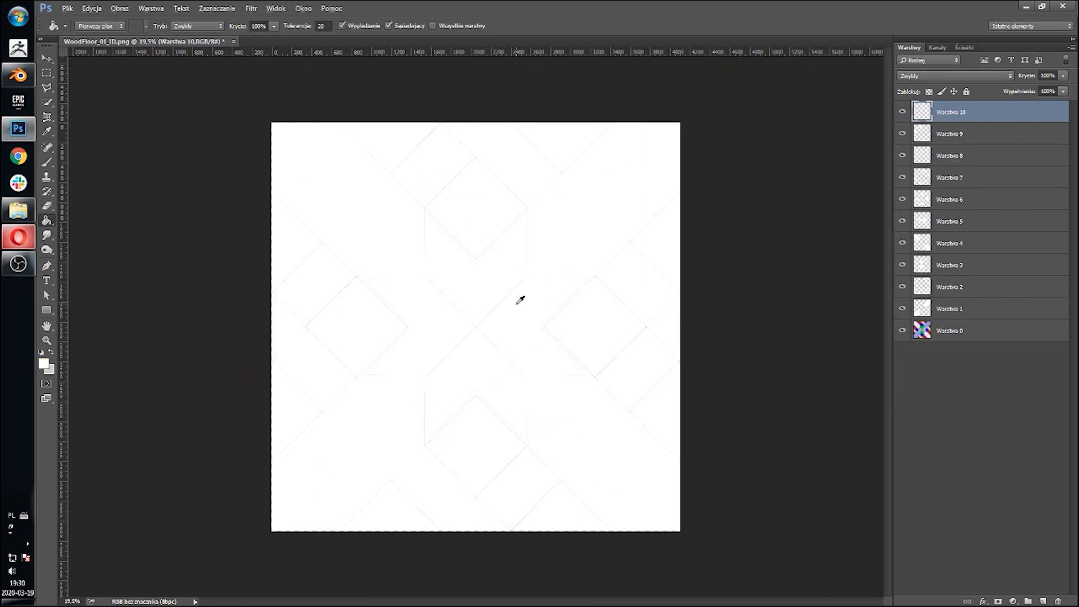
scroll(517, 305, "up", 4, "alt")
scroll(517, 305, "down", 5, "alt")
Step: Add a new layer directly above Warstwa 0 and fill it with black
left_click(986, 338)
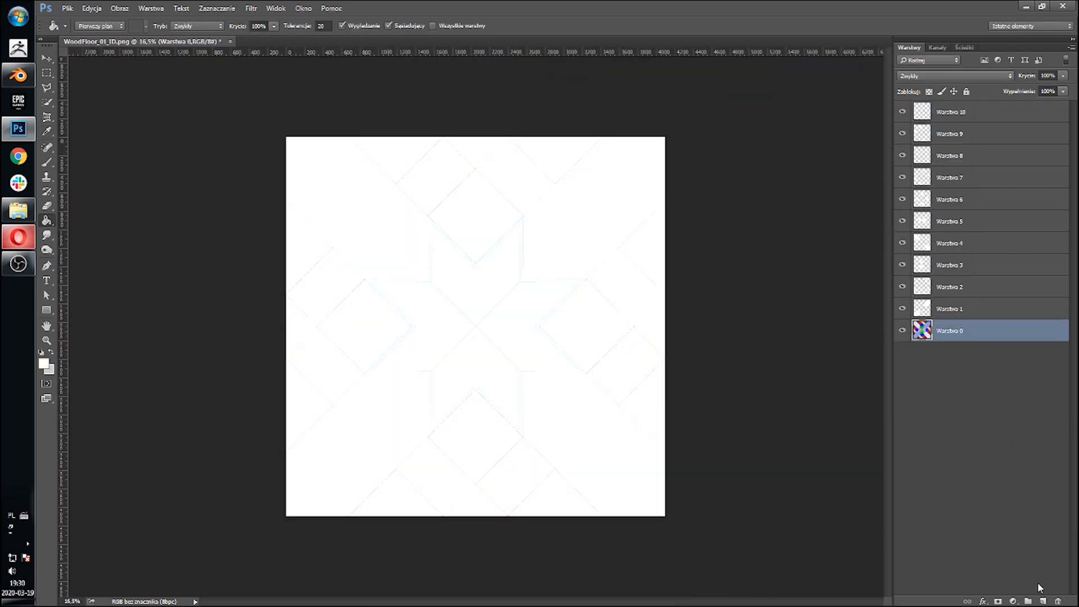
left_click(1043, 601)
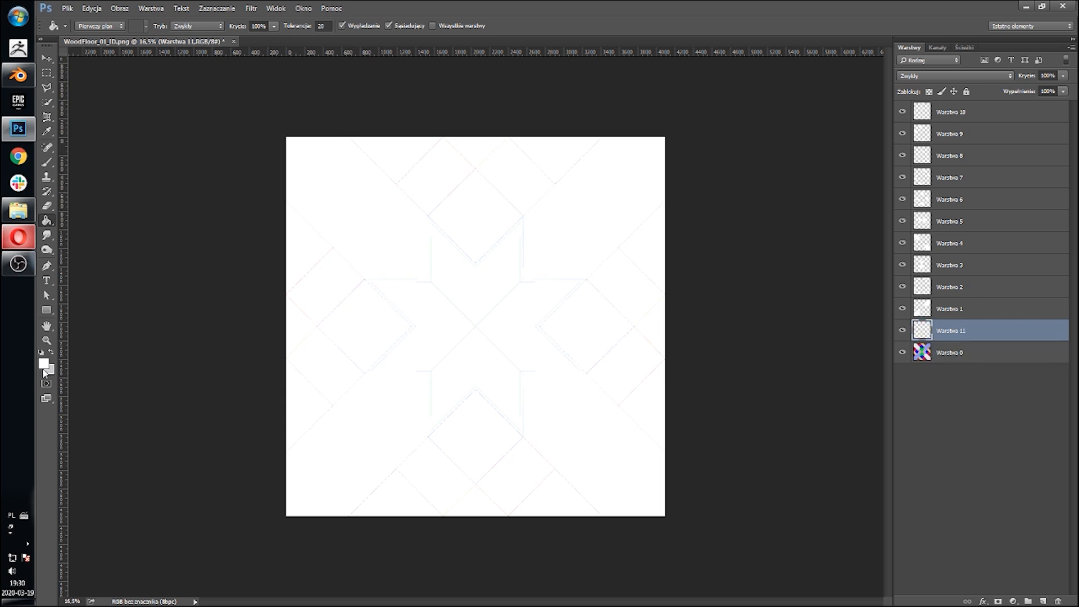
left_click(44, 367)
left_click_drag(688, 256, 528, 387)
left_click(911, 137)
left_click(632, 303)
Step: Hide layers Warstwa 2 through Warstwa 10 so only Warstwa 1's mask shows over black
left_click_drag(902, 112, 904, 262)
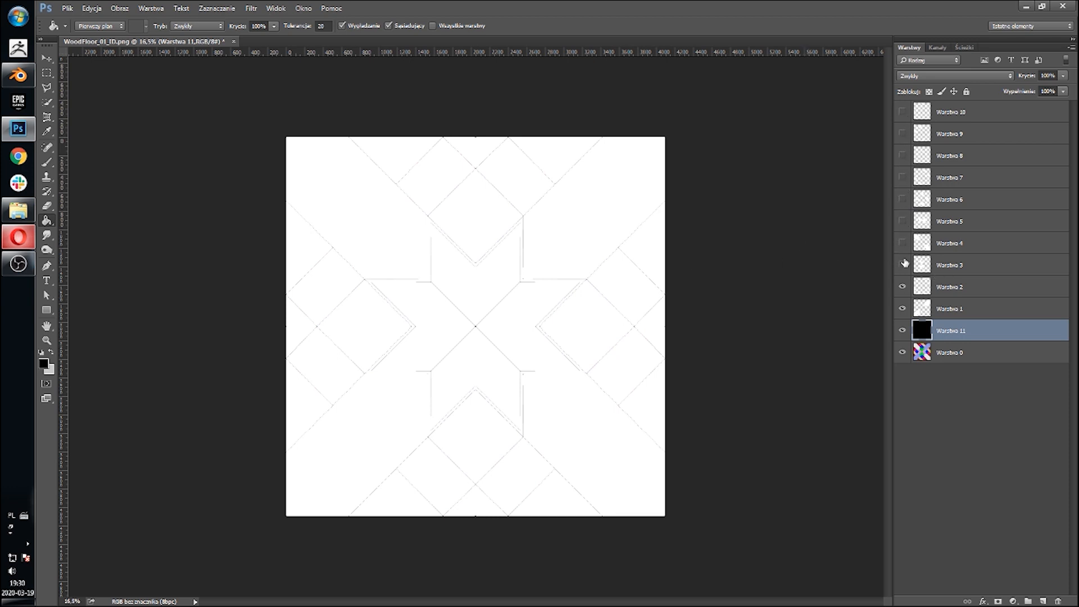
left_click(47, 58)
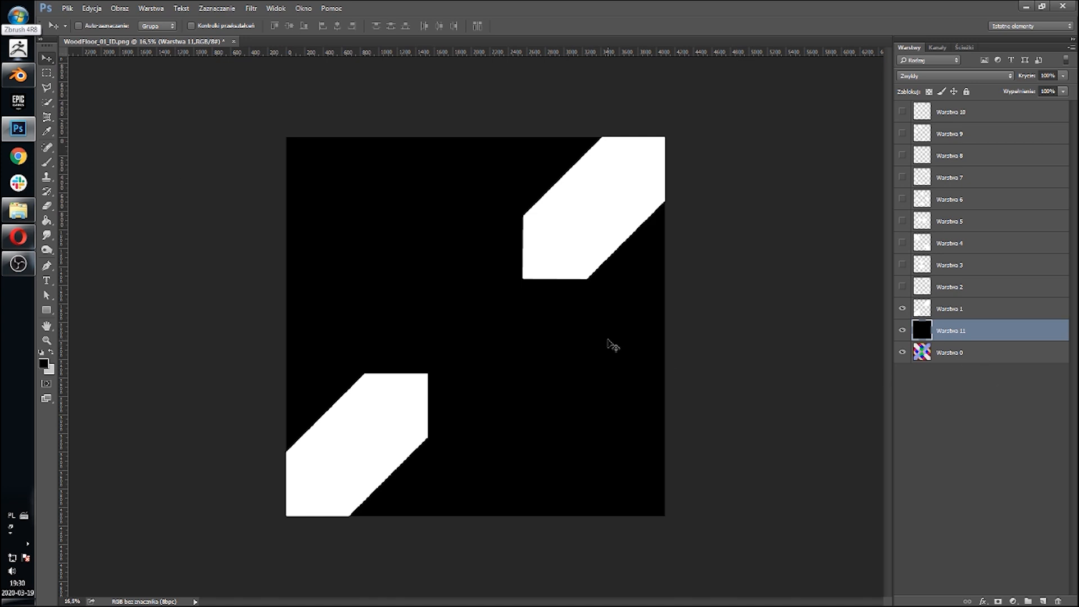
Step: Save a JPEG copy of the visible black-and-white mask named mask_01 at maximum quality
key("ctrl+shift+s")
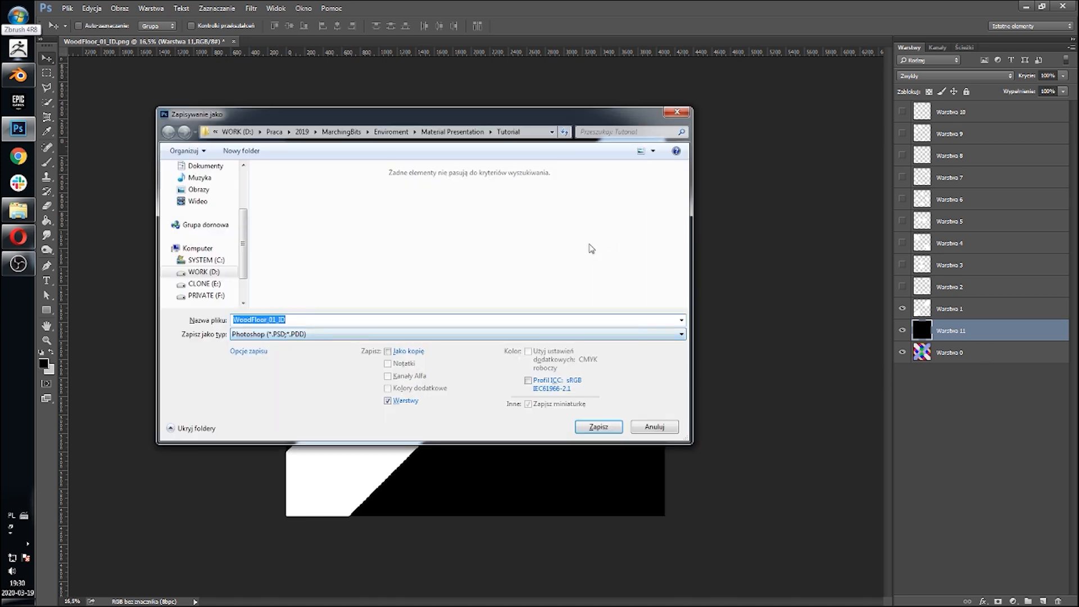
left_click(309, 335)
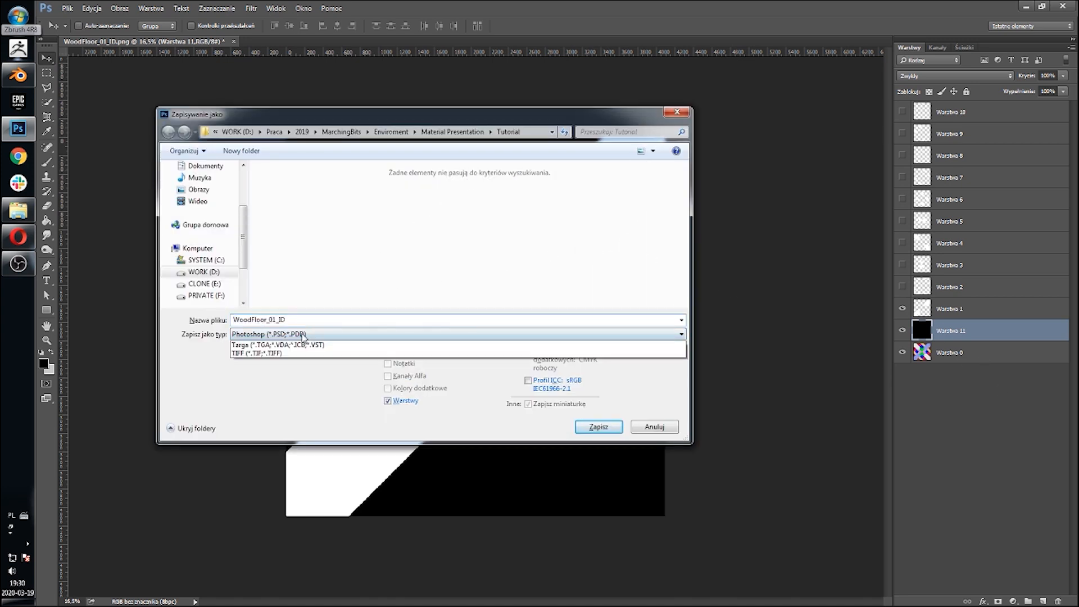
left_click(280, 413)
double_click(324, 320)
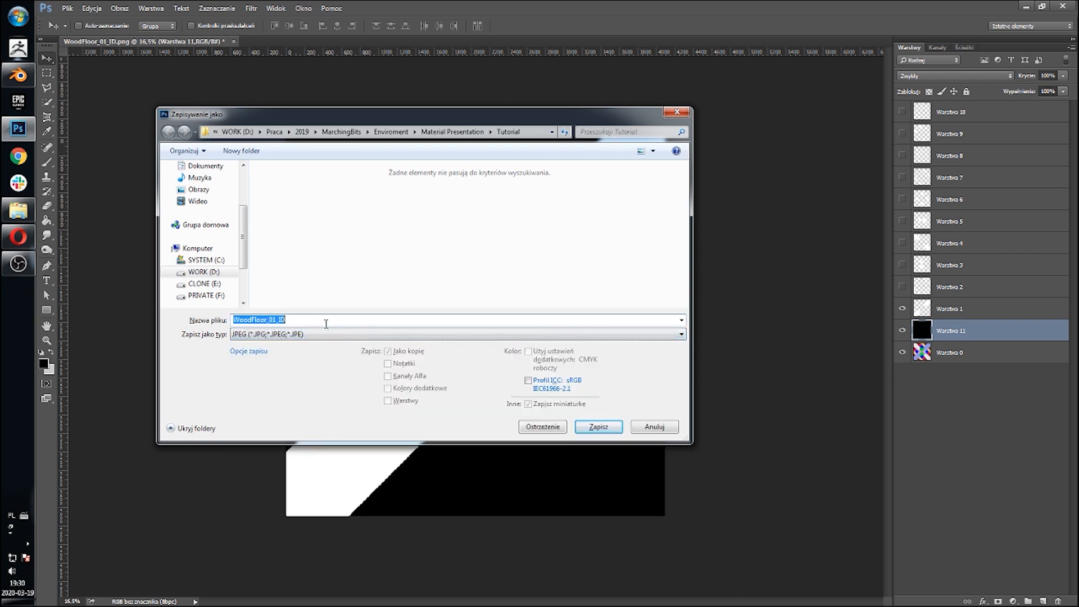
type("mask_01")
left_click(597, 427)
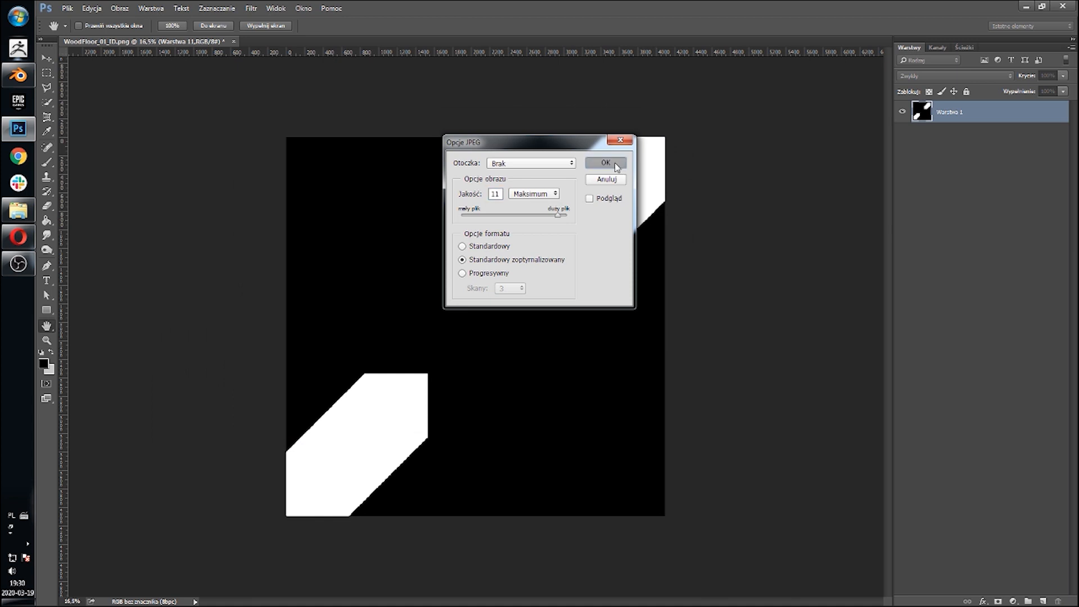
left_click(606, 163)
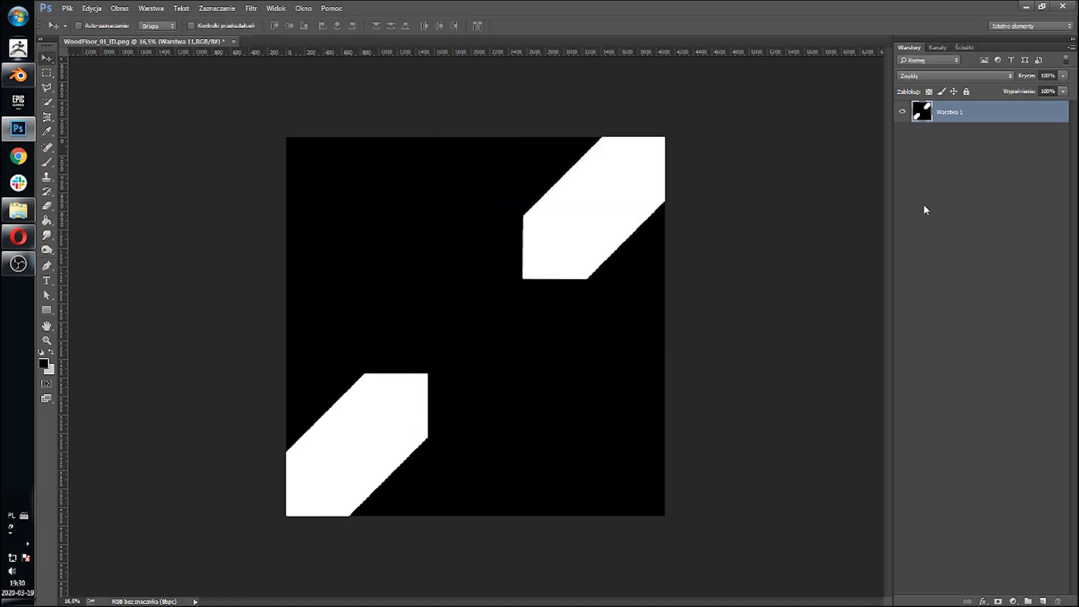
Step: Show Warstwa 2 and hide Warstwa 1 to display the next plank mask
left_click(901, 287)
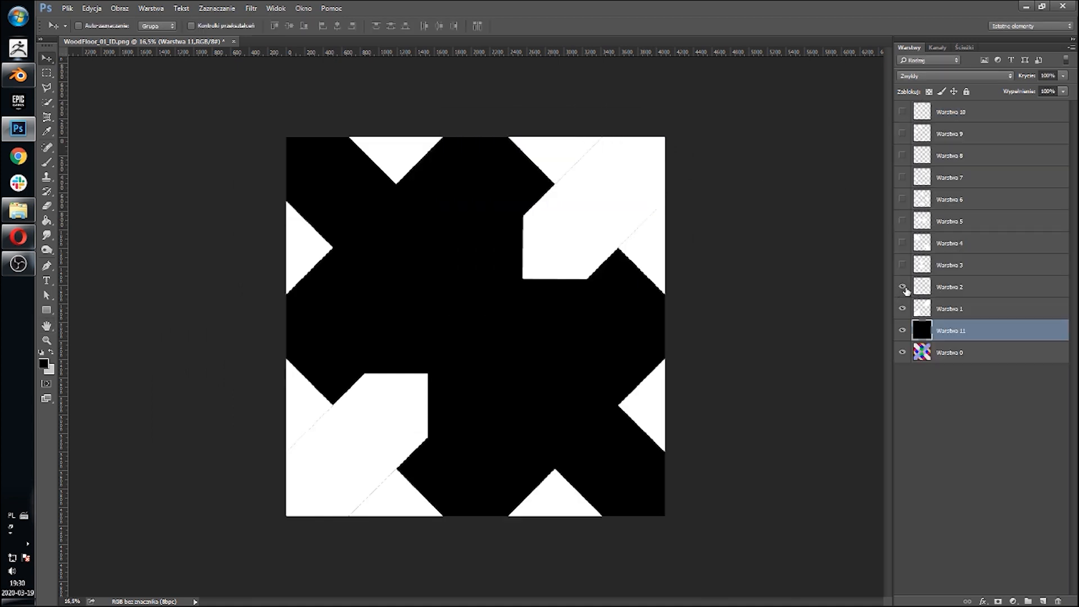
left_click(902, 309)
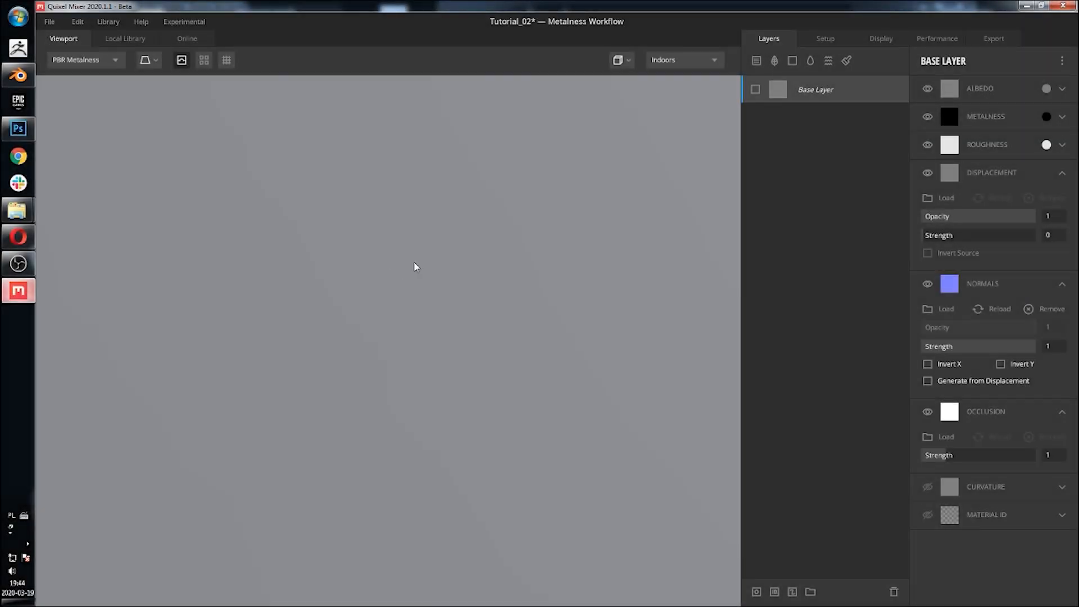
Step: In Quixel Mixer, load WoodFloor_01_normals into the Base Layer's Normals channel and make the Base Layer visible
scroll(416, 265, "down", 5)
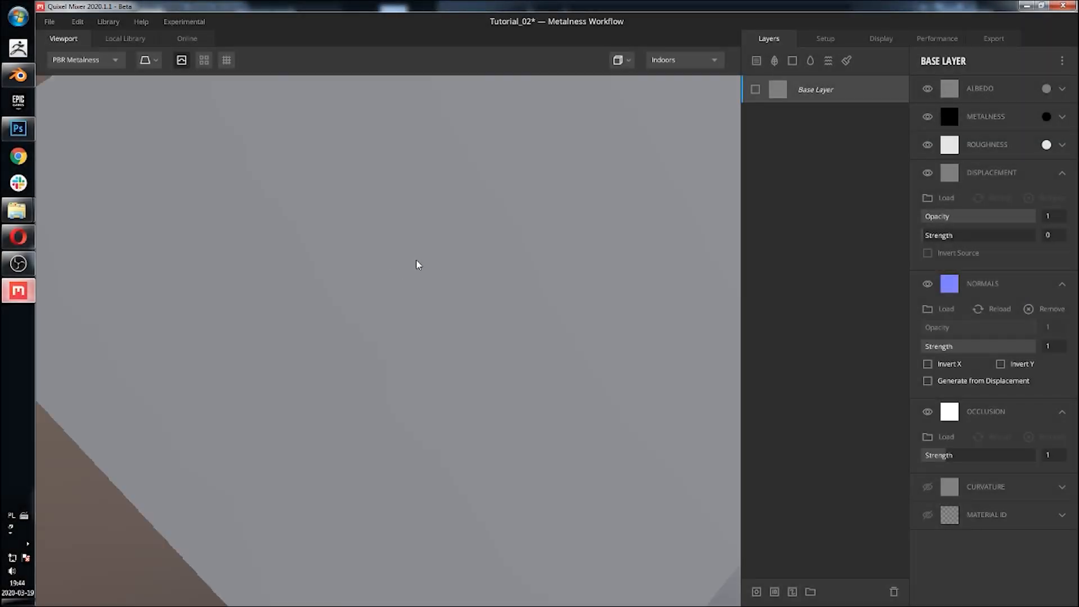
left_click_drag(416, 265, 344, 253)
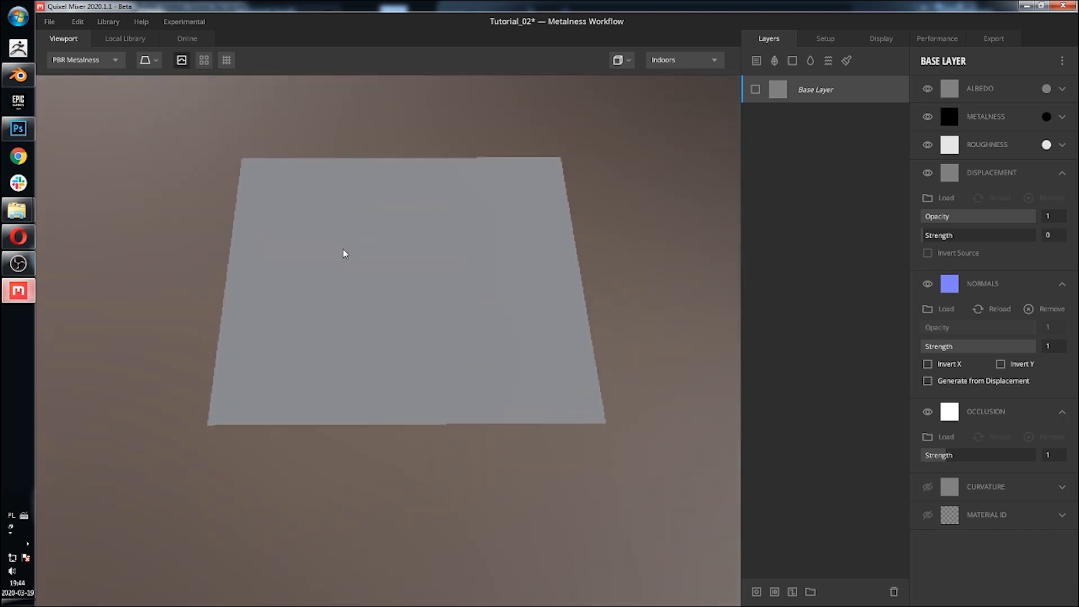
scroll(414, 267, "up", 3)
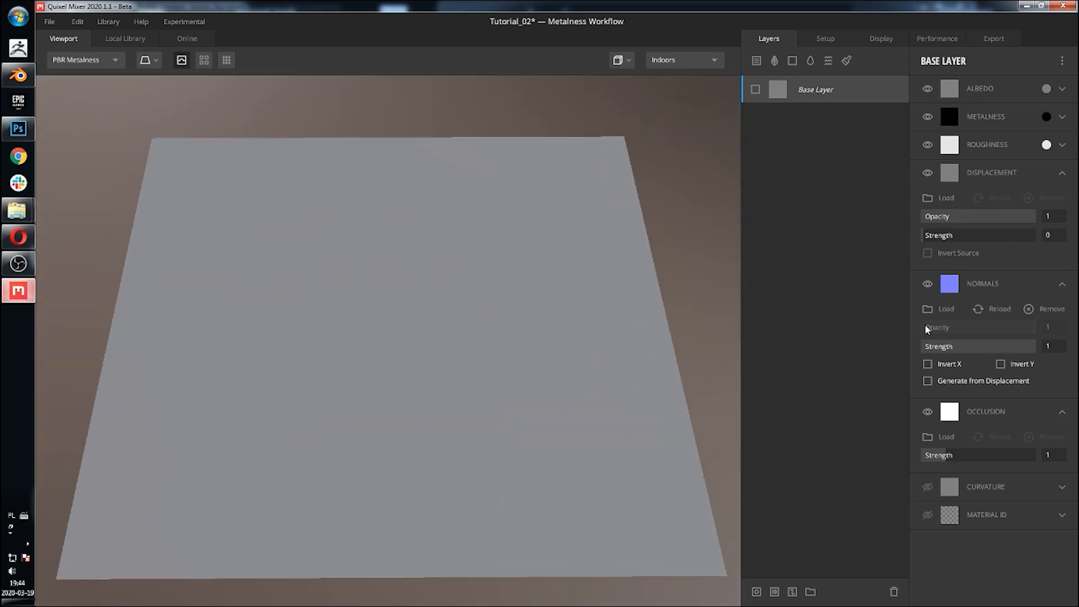
left_click(930, 310)
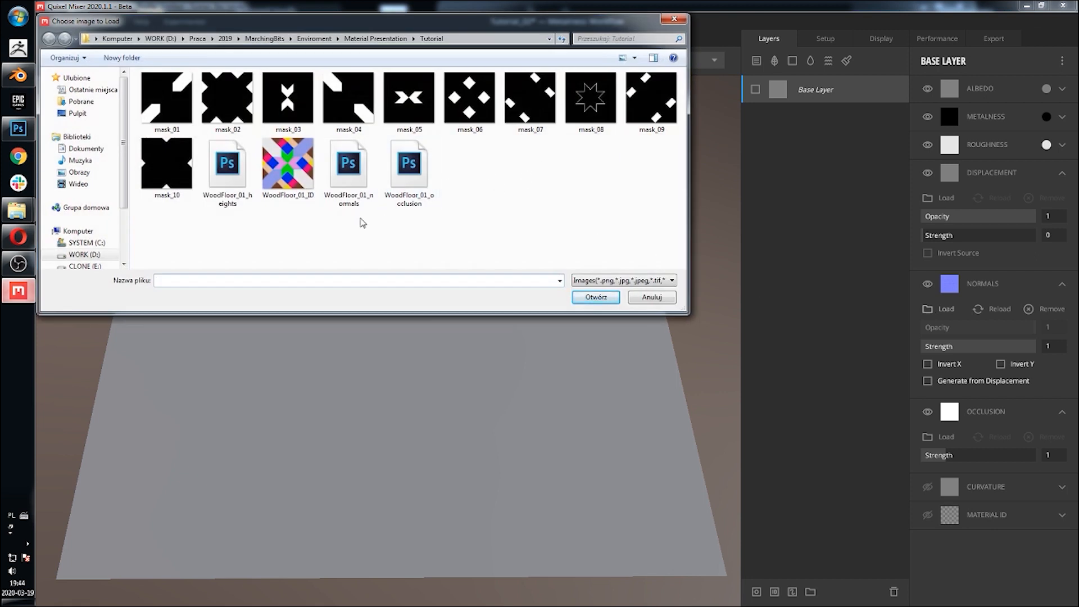
left_click(360, 174)
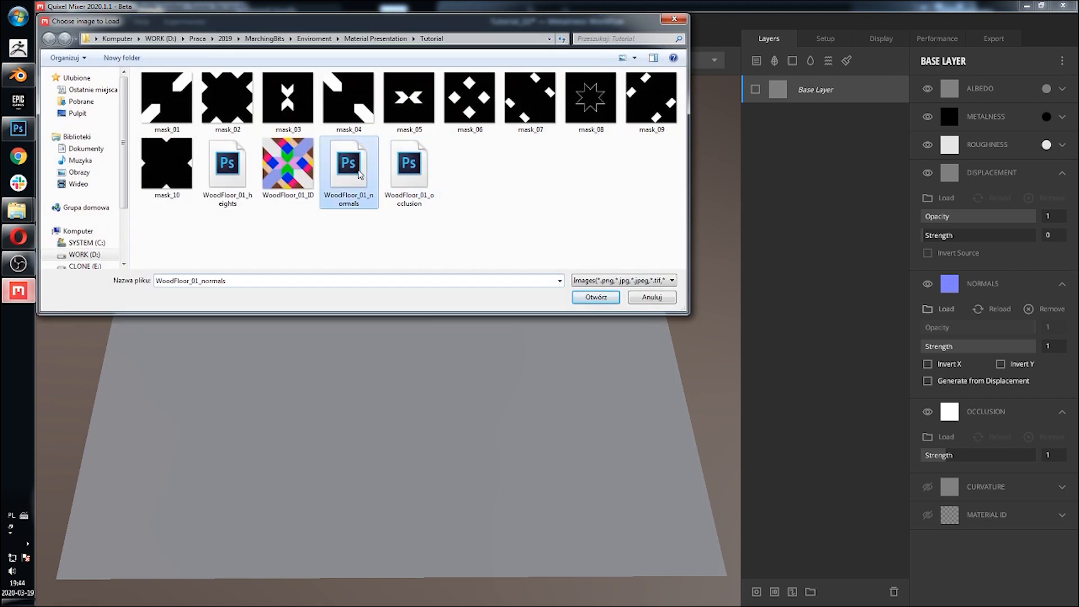
left_click(597, 299)
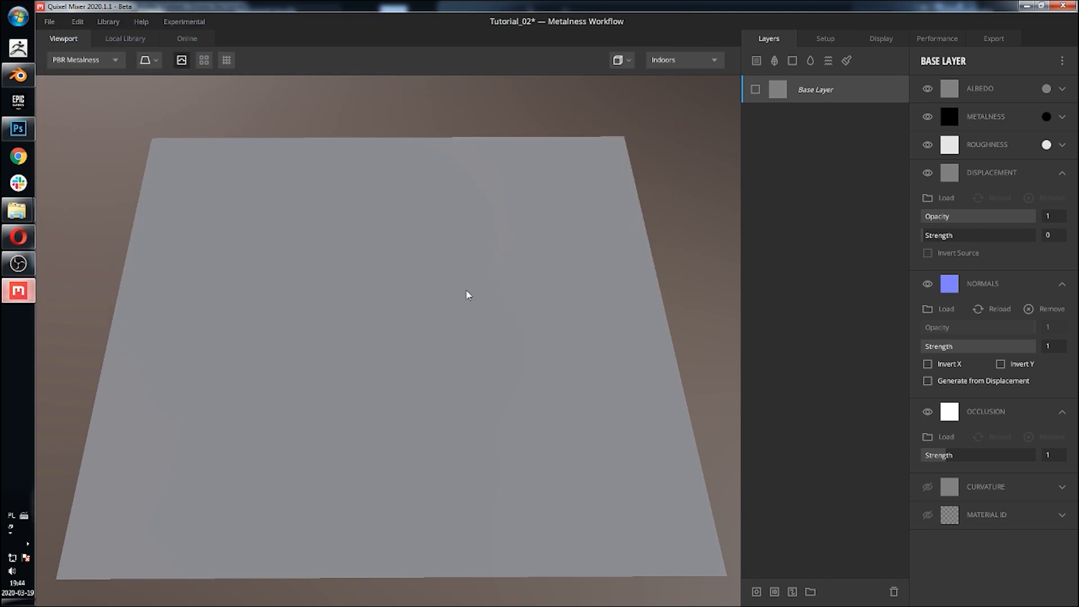
left_click(755, 91)
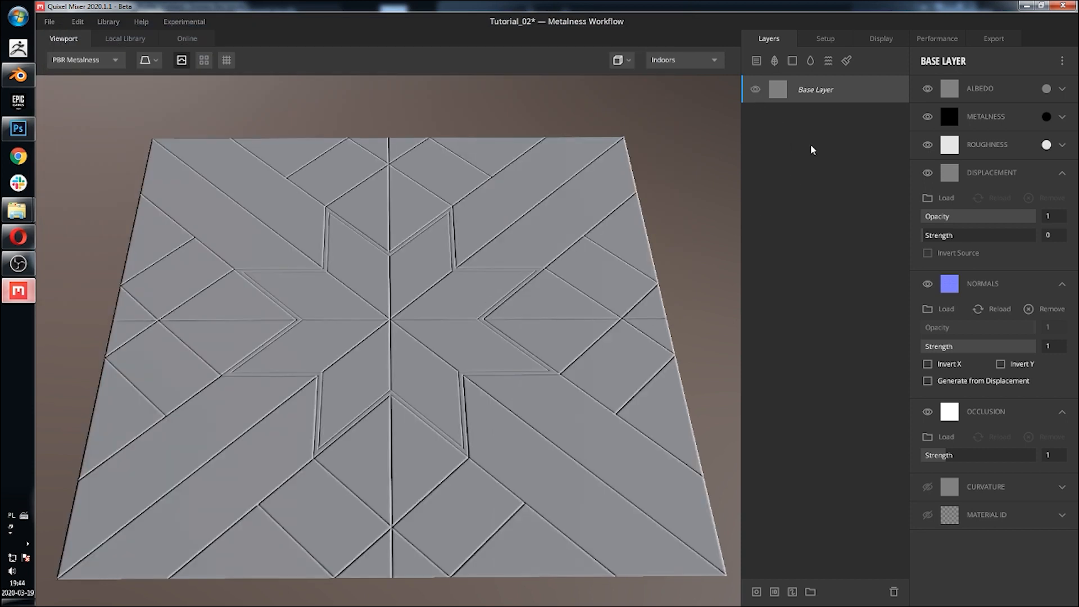
Step: Load WoodFloor_01_heights into the Base Layer's Displacement channel
scroll(412, 262, "up", 10)
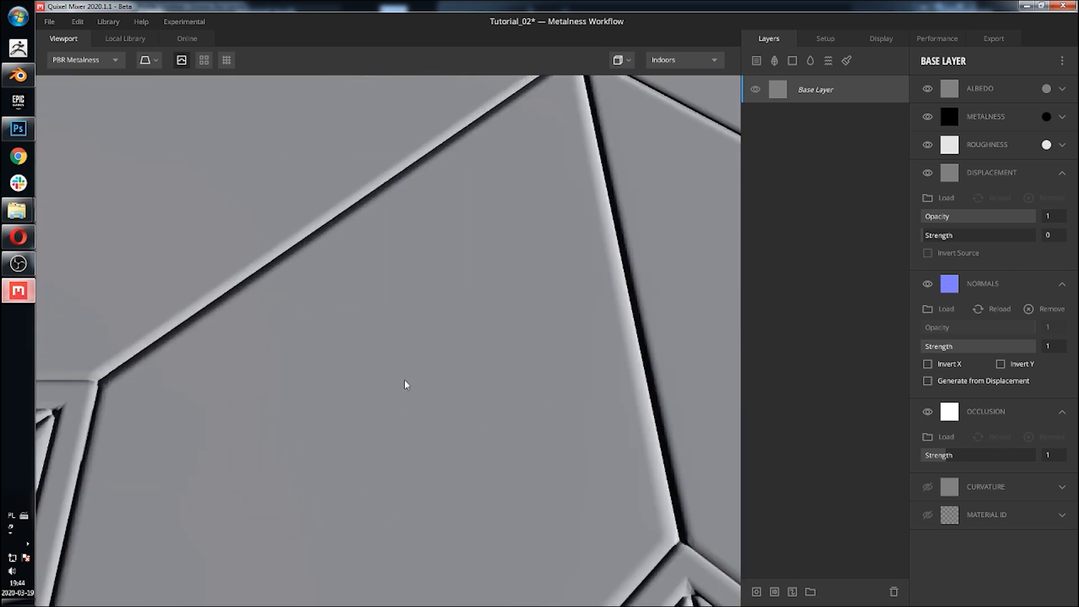
left_click_drag(369, 365, 306, 335)
scroll(475, 330, "down", 10)
left_click_drag(480, 330, 372, 336)
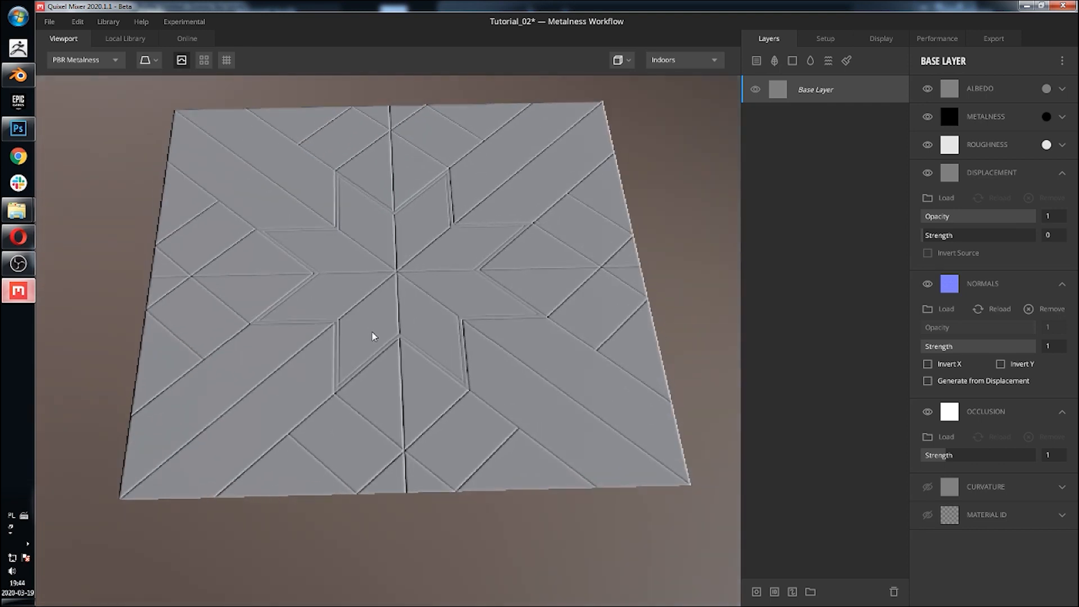
middle_click_drag(384, 298, 384, 302)
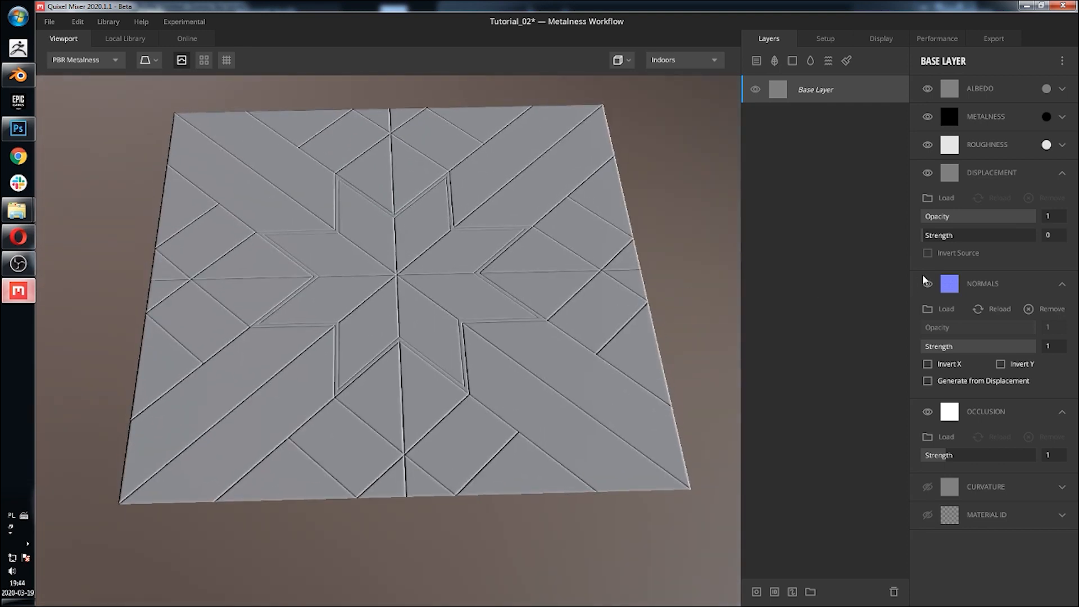
left_click(932, 198)
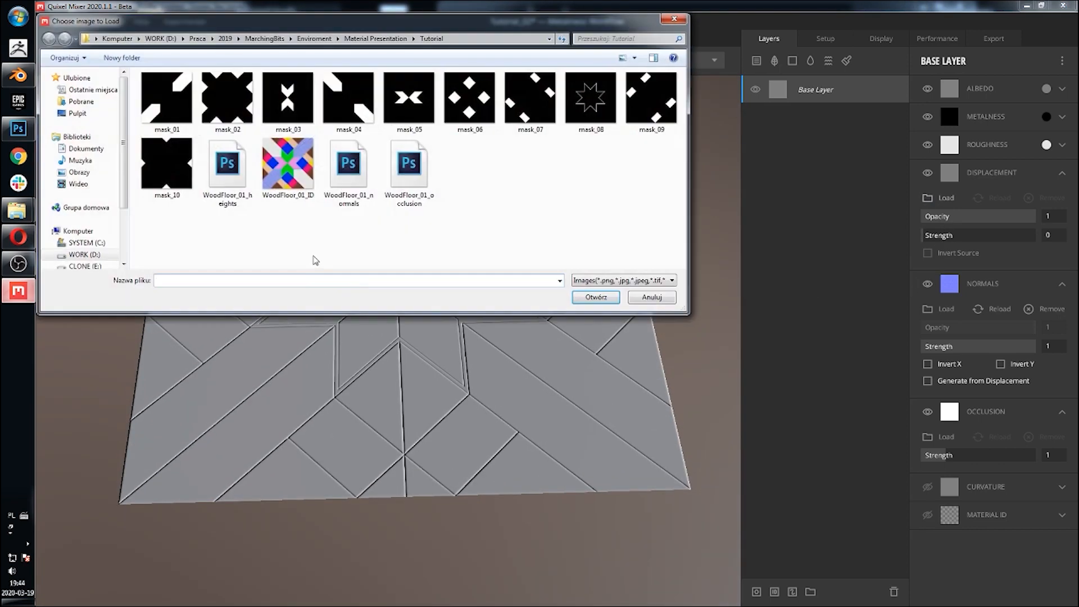
left_click(235, 178)
left_click(582, 298)
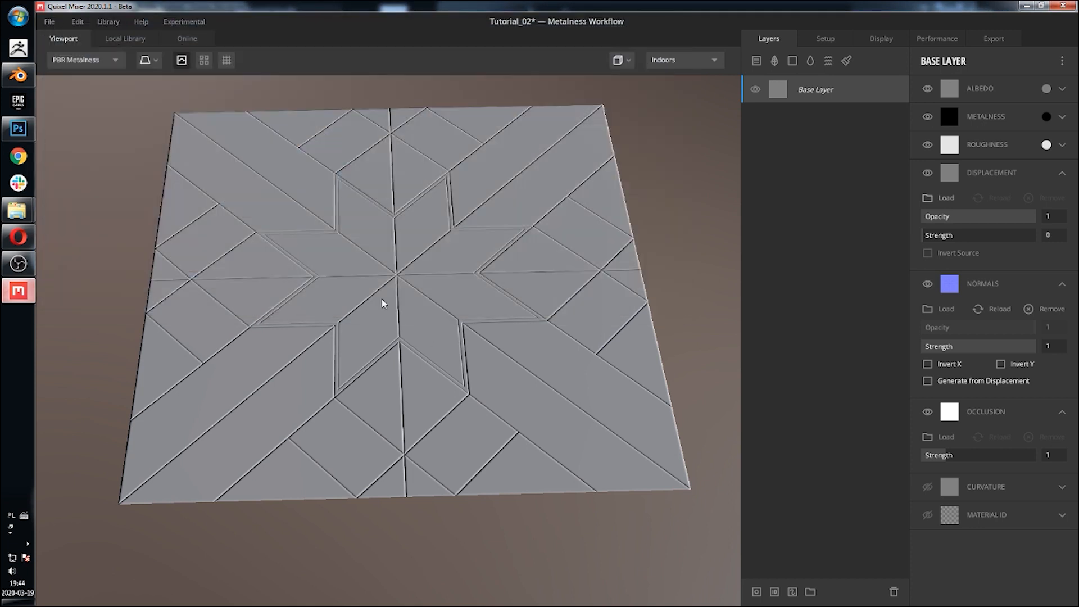
Step: Load WoodFloor_01_occlusion into the Base Layer's Occlusion channel
left_click(933, 437)
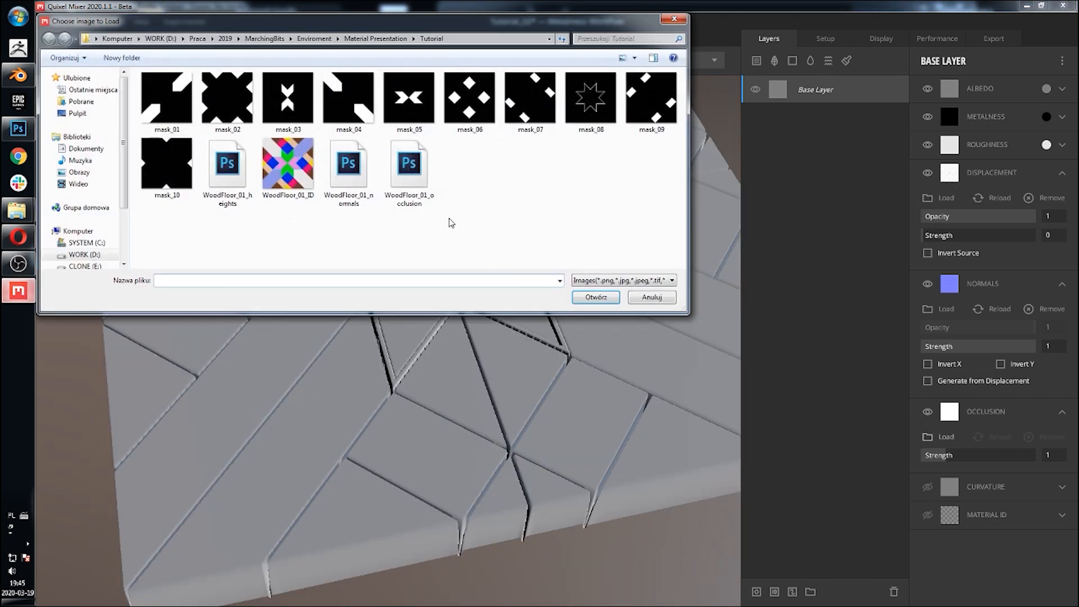
left_click(409, 168)
left_click(581, 298)
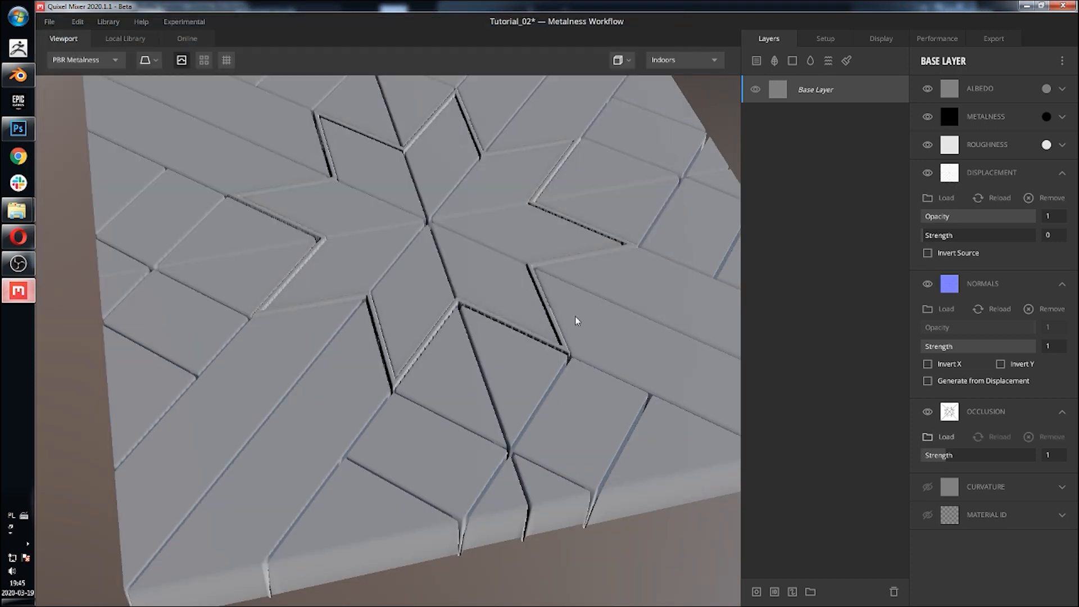
Step: Hide the Base Layer's Displacement channel
left_click_drag(484, 301, 545, 386)
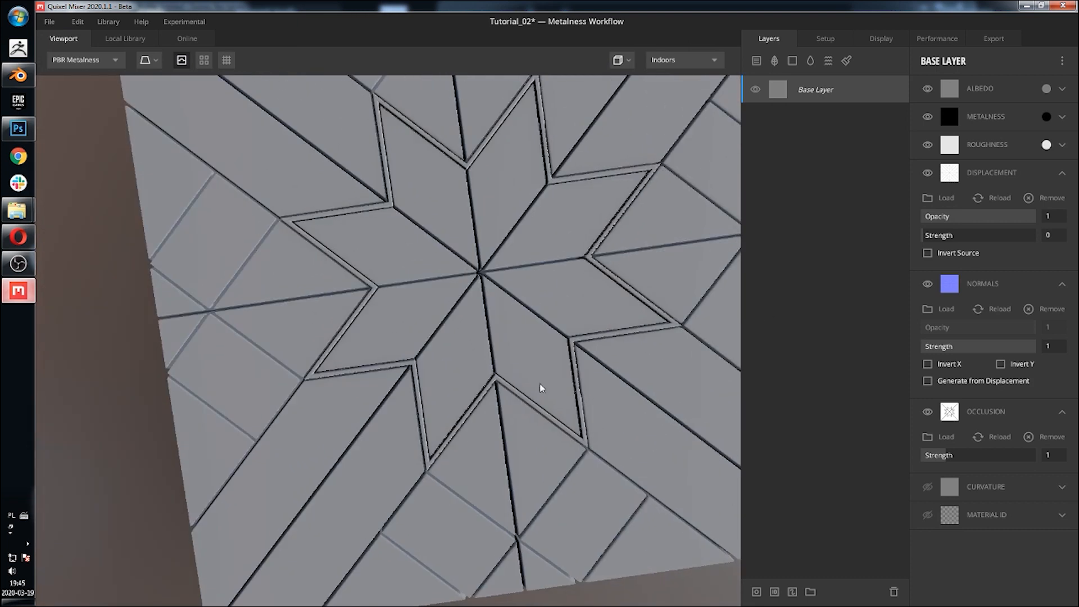
left_click(929, 174)
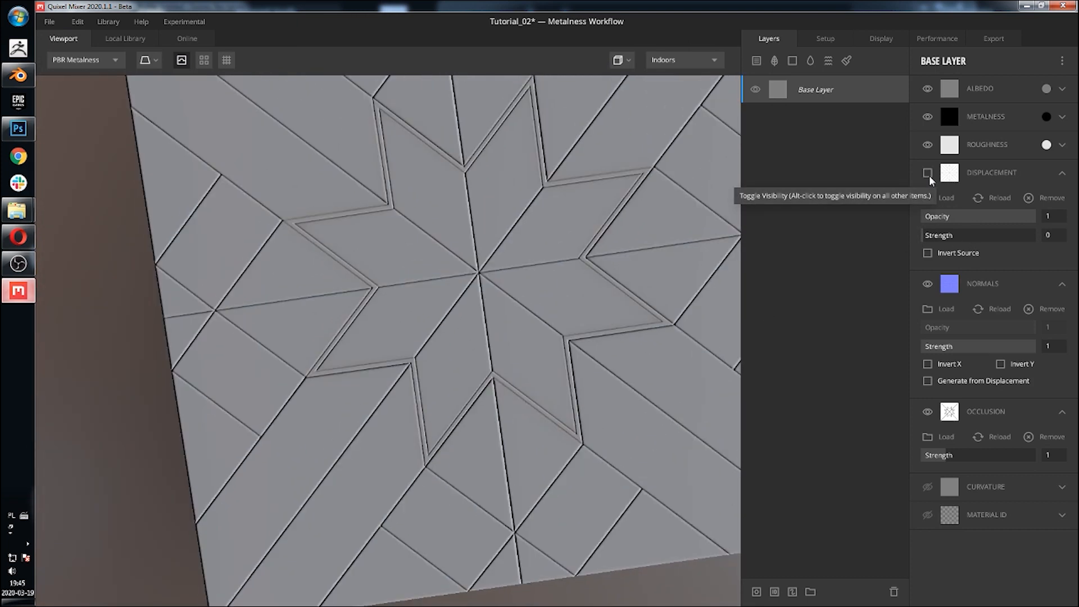
Step: Compare the tile up close with the Displacement channel toggled on and off
left_click_drag(535, 272, 555, 293)
scroll(366, 342, "up", 5)
scroll(366, 342, "down", 3)
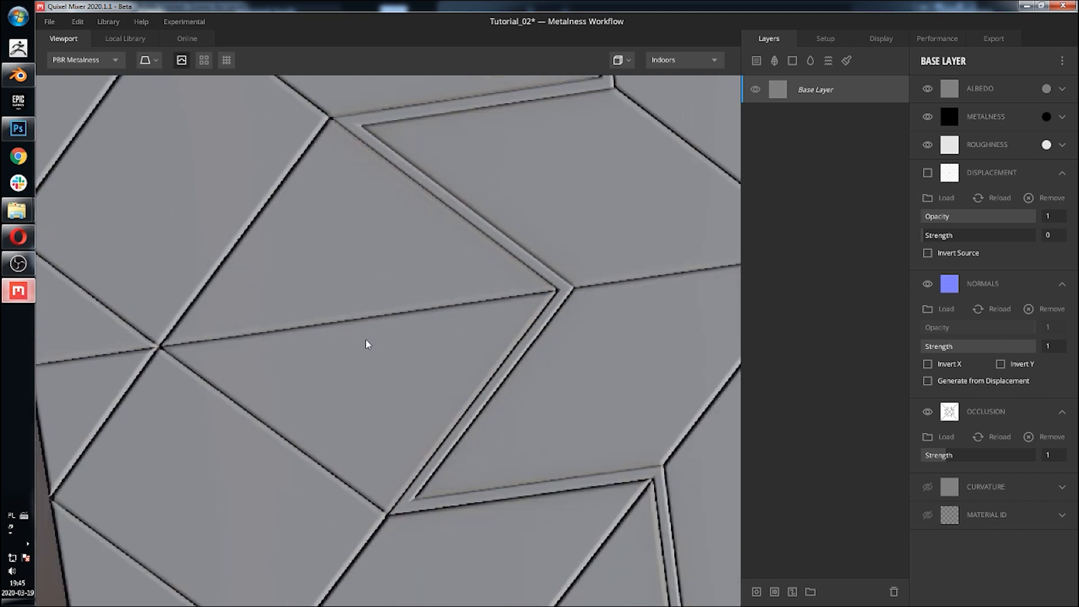
left_click_drag(472, 255, 462, 306)
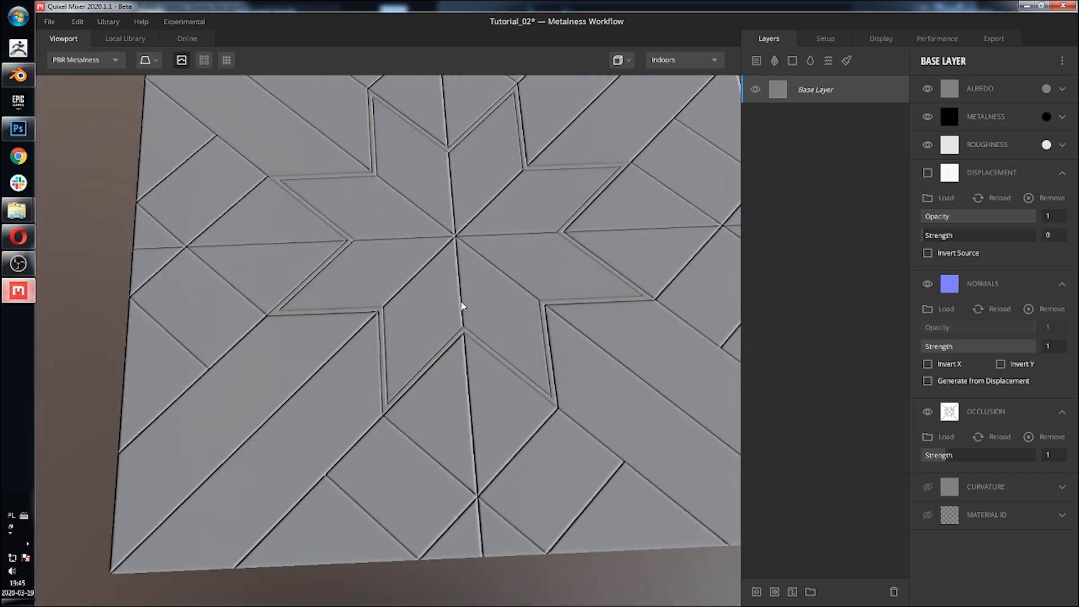
left_click(927, 173)
left_click(927, 174)
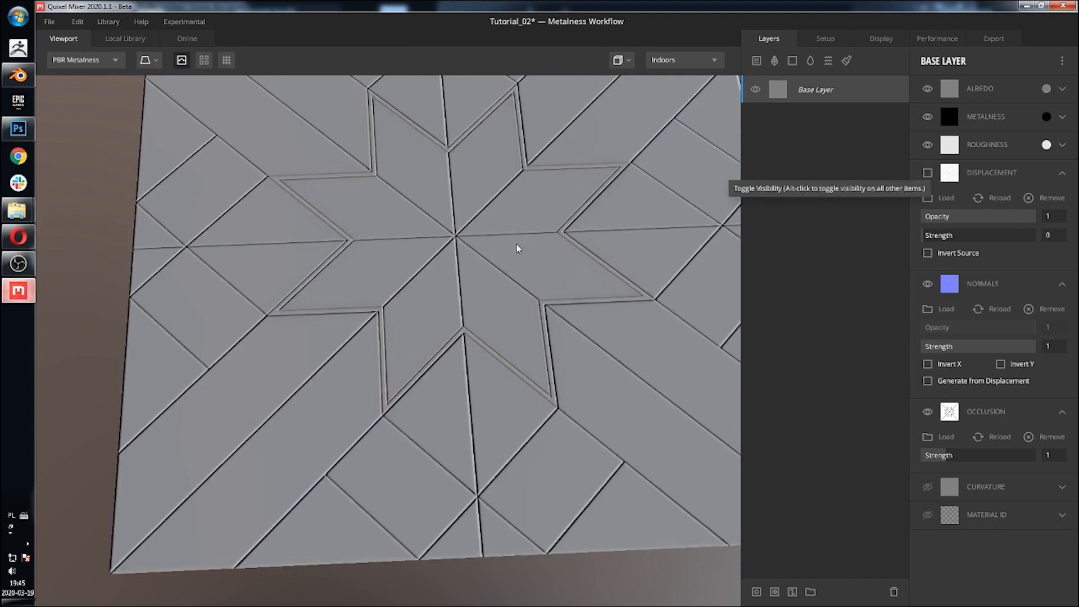
Step: Orbit and zoom around the tile to examine the plank edges from the normal and occlusion maps
middle_click_drag(518, 248, 523, 324)
left_click_drag(523, 324, 515, 324)
scroll(515, 323, "down", 3)
middle_click_drag(514, 317, 504, 303)
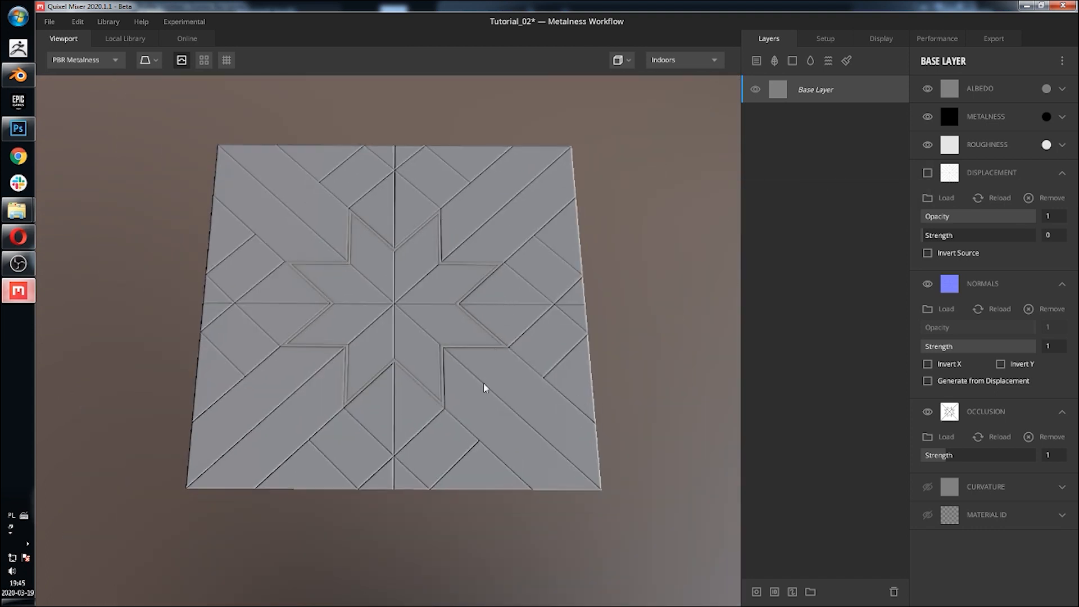
scroll(484, 402, "up", 5)
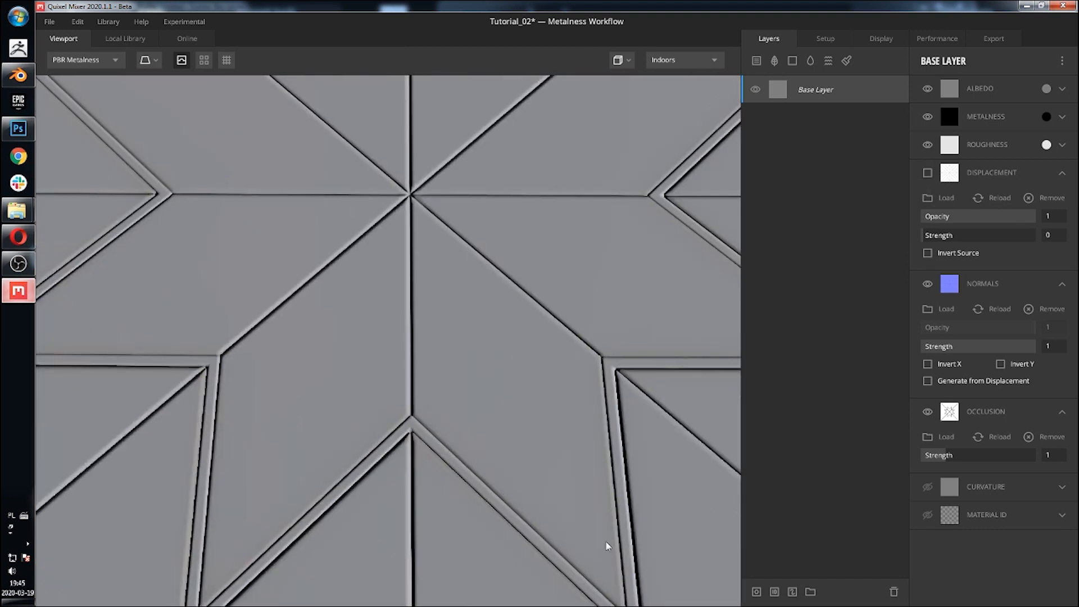
scroll(619, 414, "down", 6)
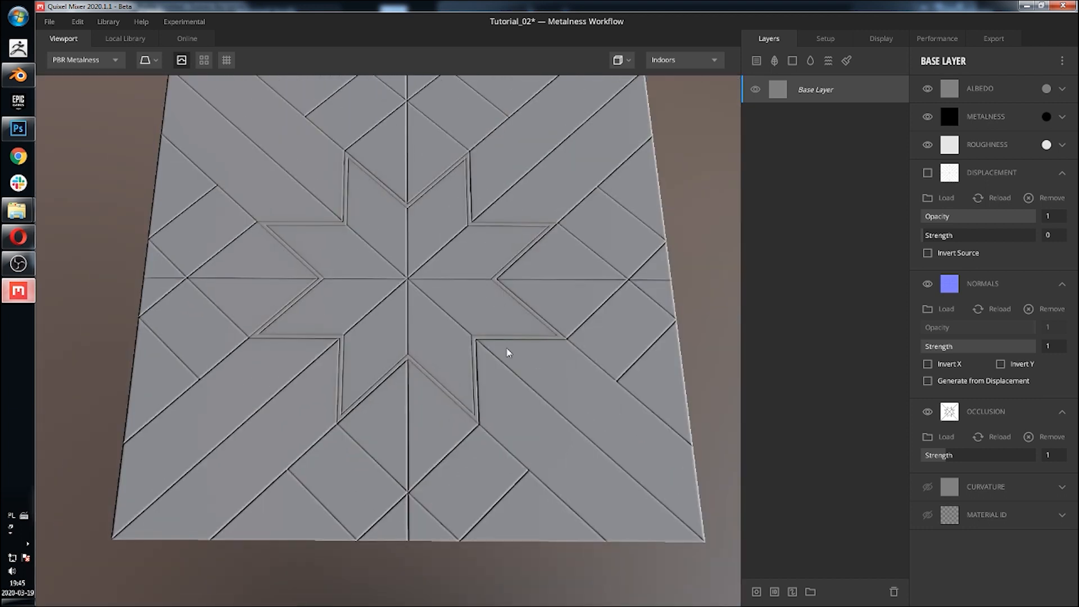
middle_click_drag(499, 342, 508, 349)
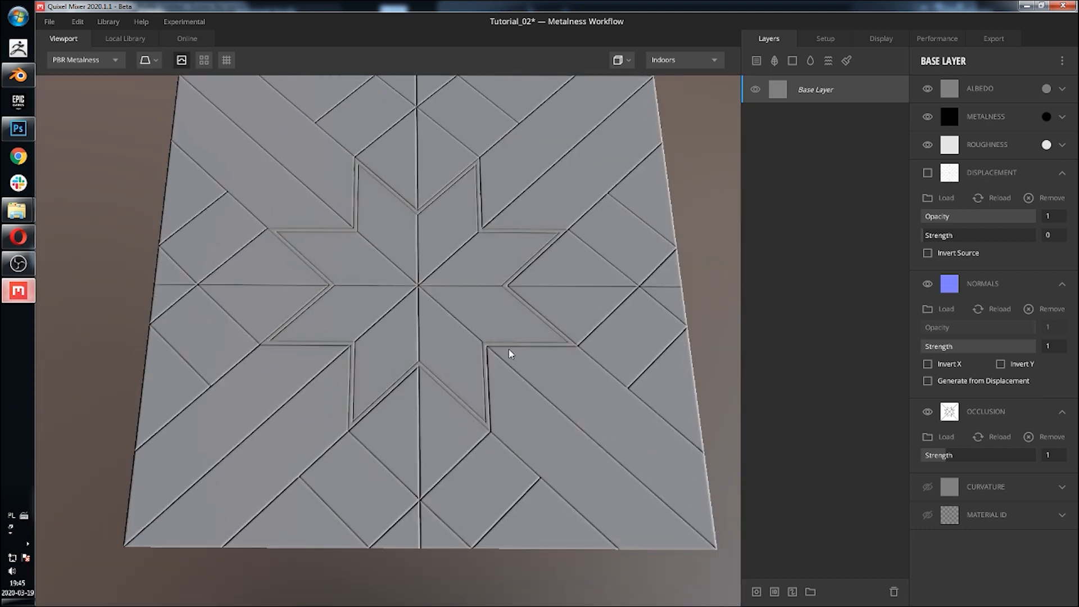
scroll(458, 386, "up", 5)
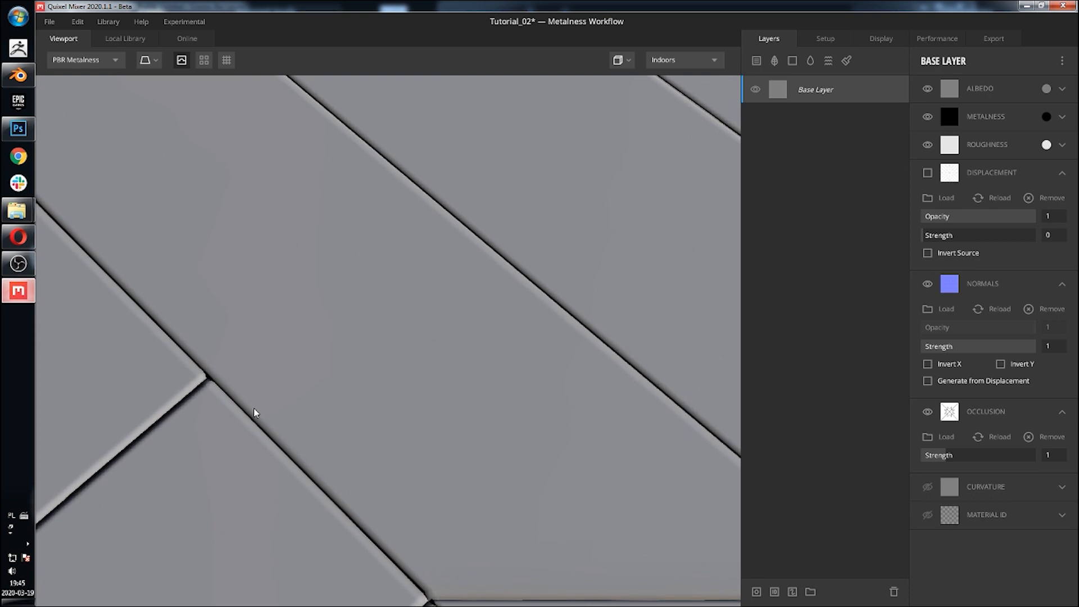
scroll(405, 414, "down", 5)
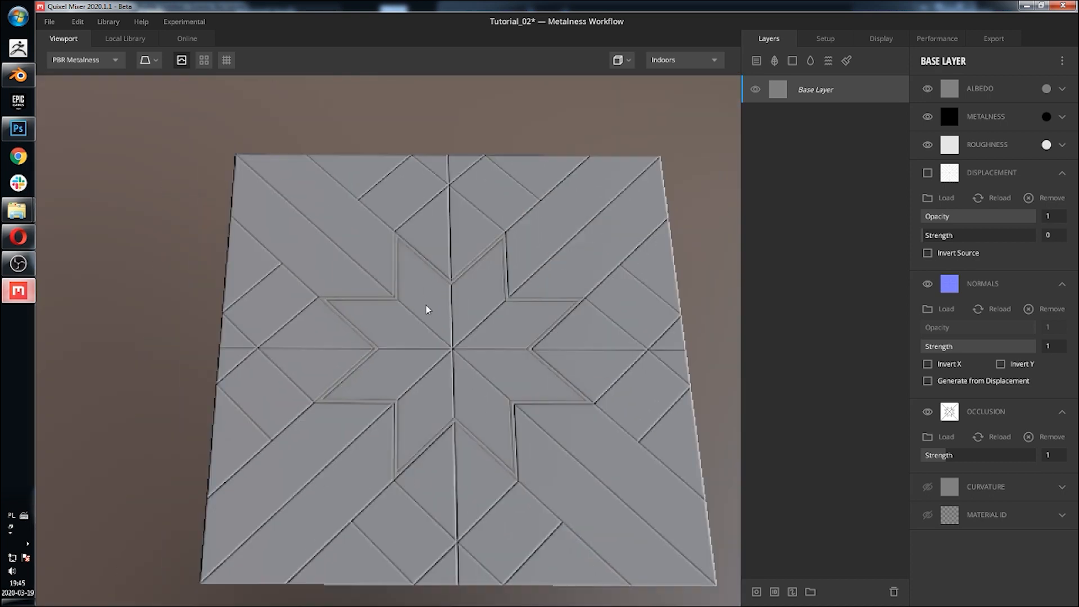
middle_click_drag(504, 301, 492, 291)
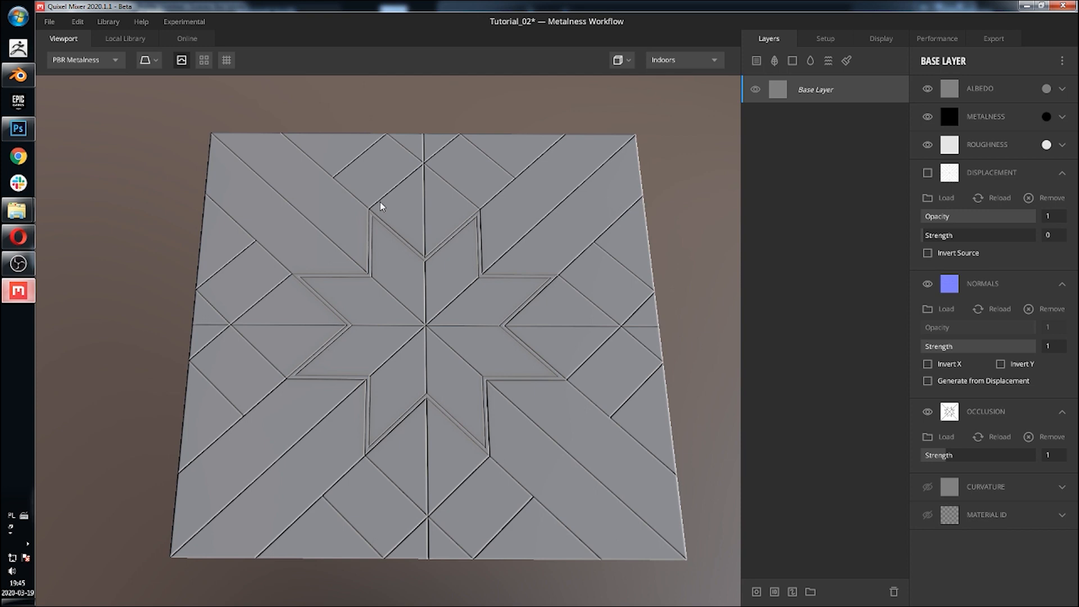
middle_click_drag(380, 207, 356, 204)
Step: Open the Local Library and browse the available materials
left_click(126, 39)
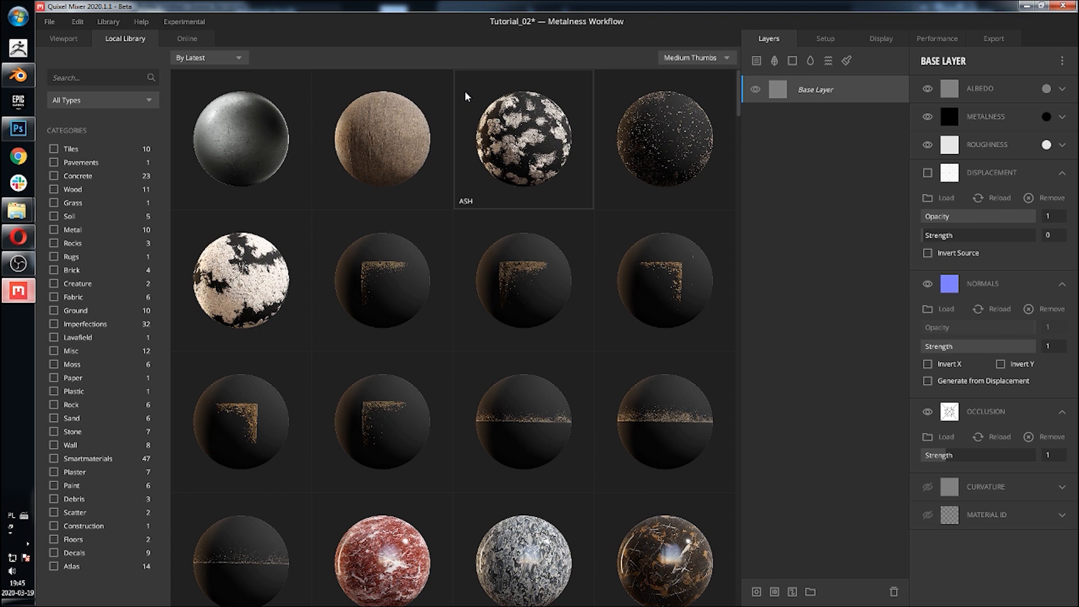
scroll(467, 101, "down", 2)
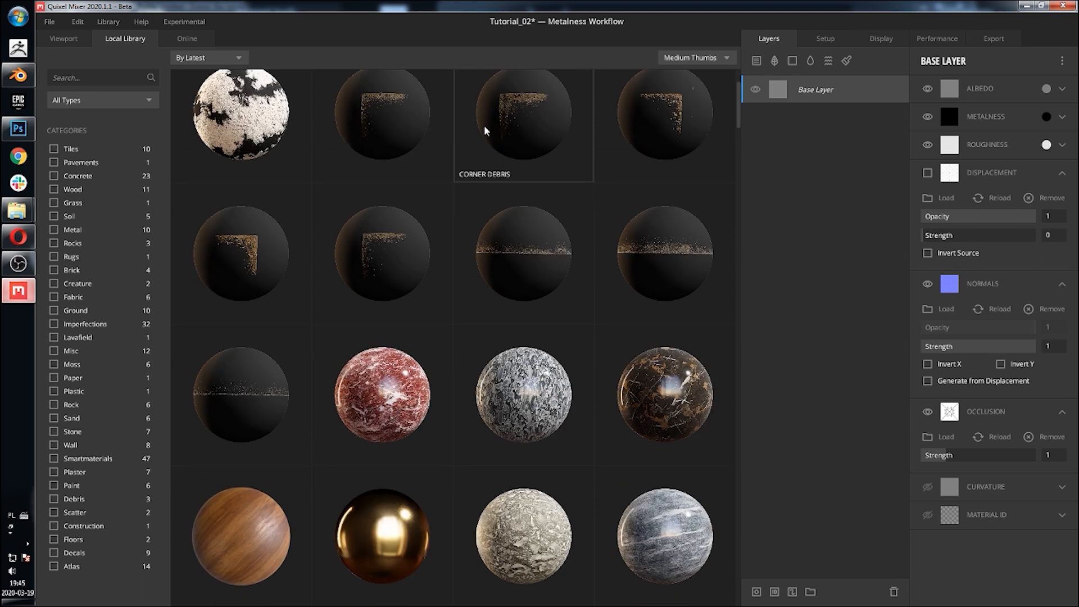
scroll(492, 135, "down", 2)
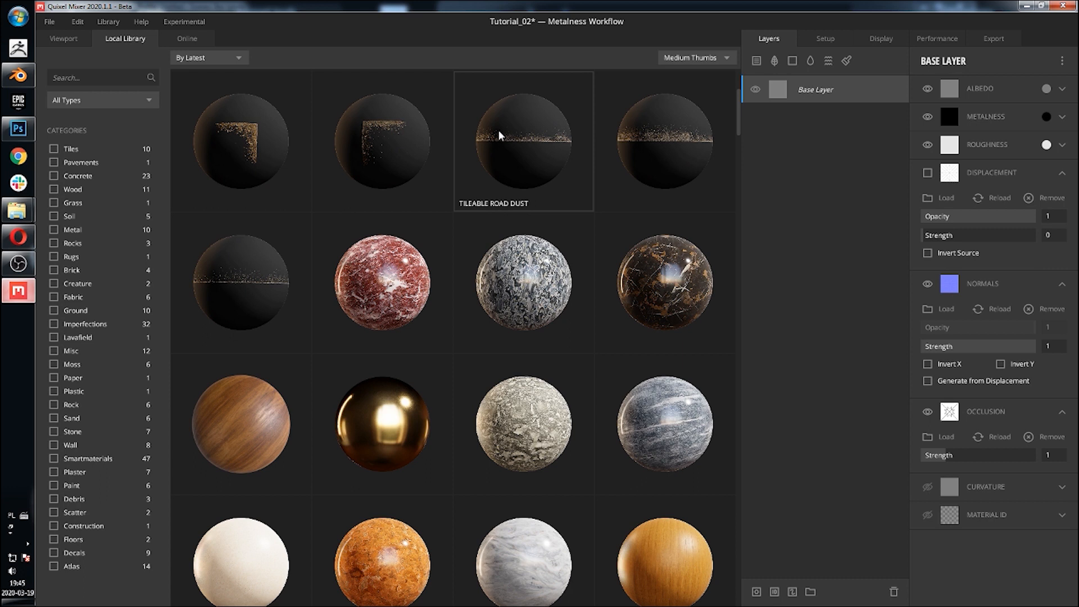
Step: Search the local library for wood and add the Rosewood Veneer material as a new layer
scroll(497, 197, "down", 2)
scroll(496, 196, "down", 2)
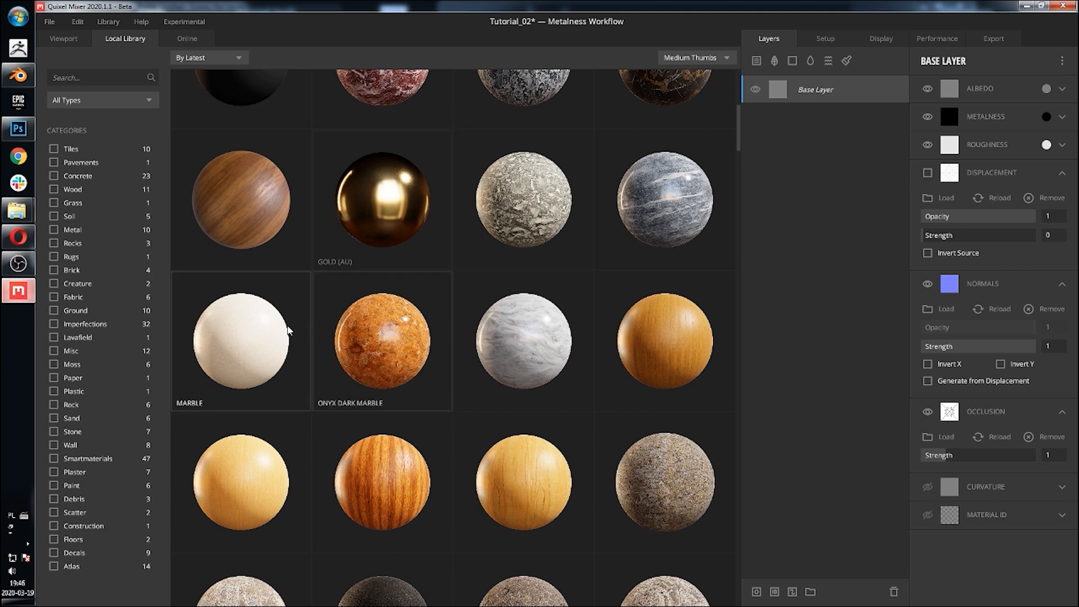
left_click(88, 81)
type("wood")
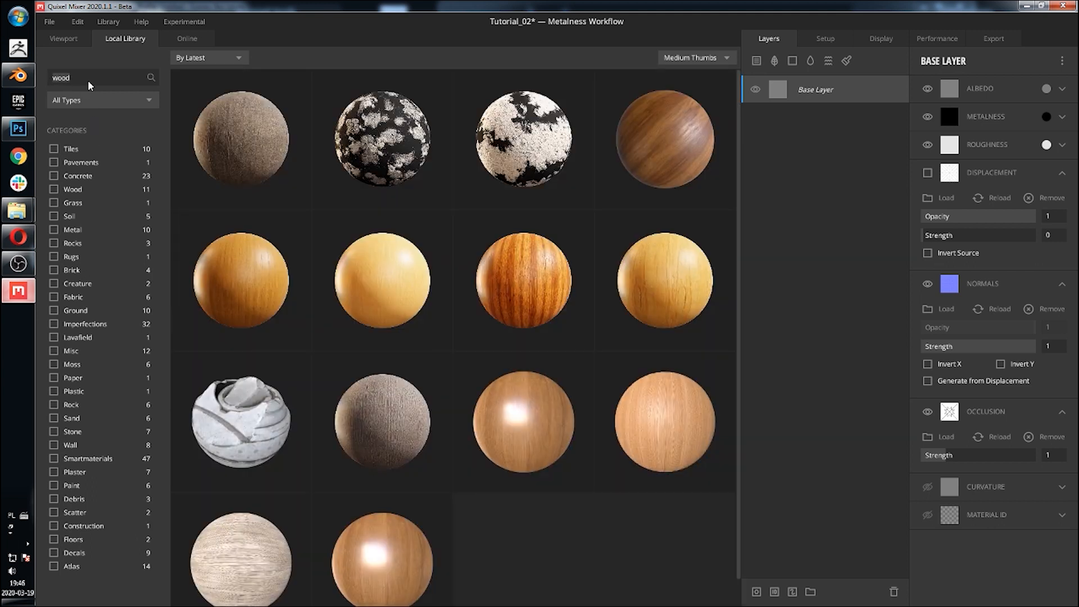
left_click(523, 280)
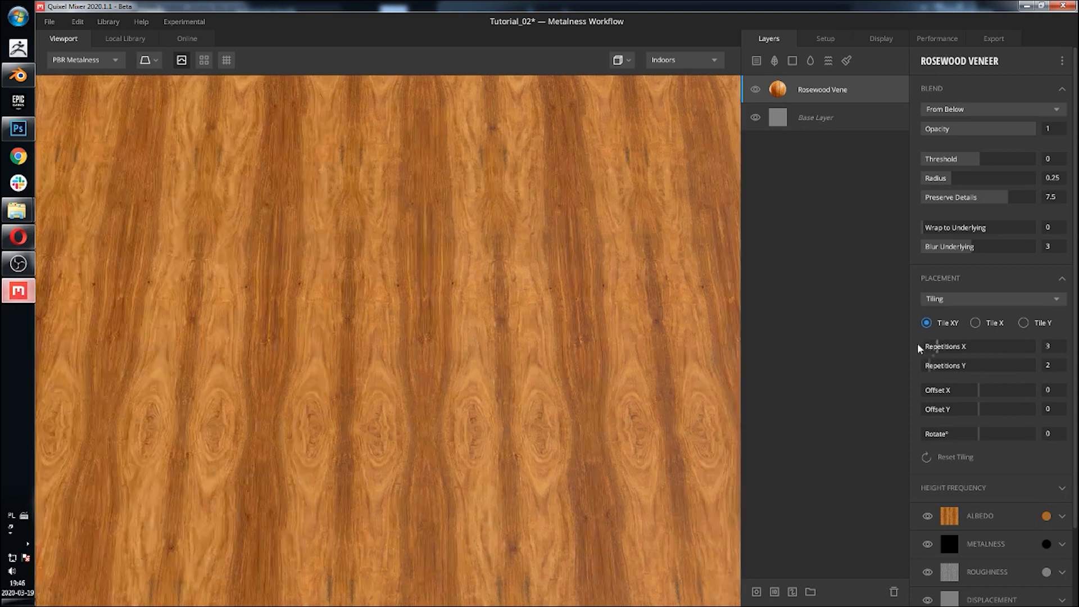
Step: Set the Rosewood Veneer layer's tiling repetitions to 1 by 1
left_click(920, 348)
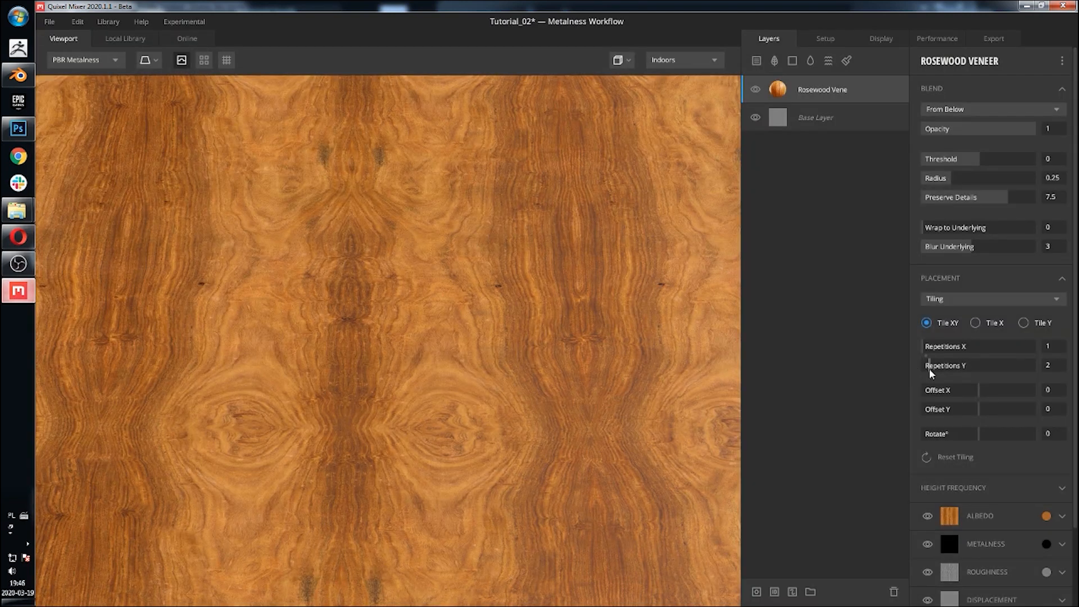
left_click(917, 368)
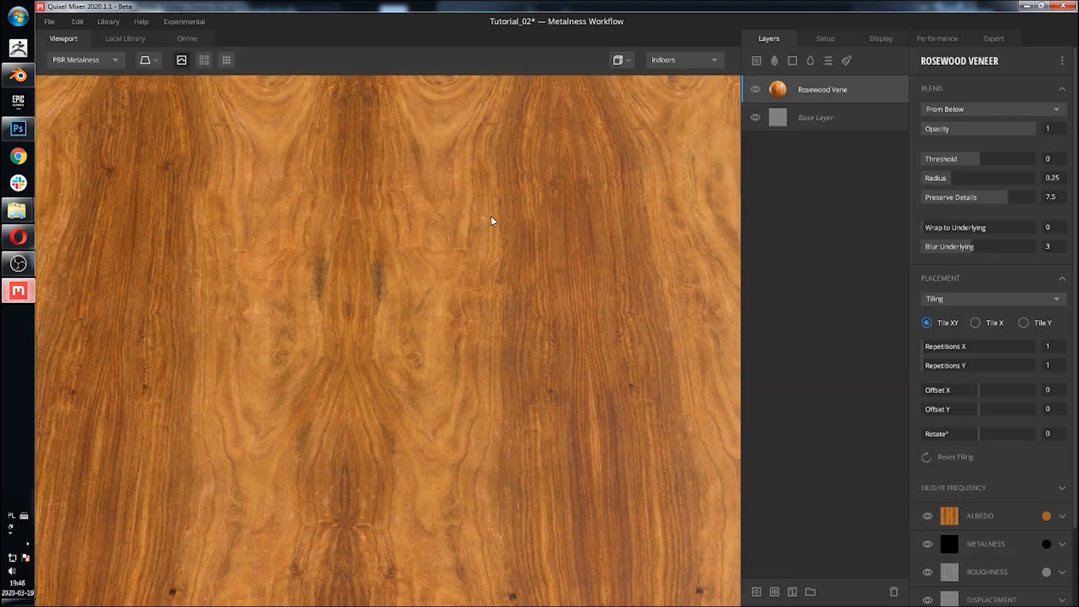
scroll(492, 221, "down", 5)
left_click_drag(477, 252, 491, 163)
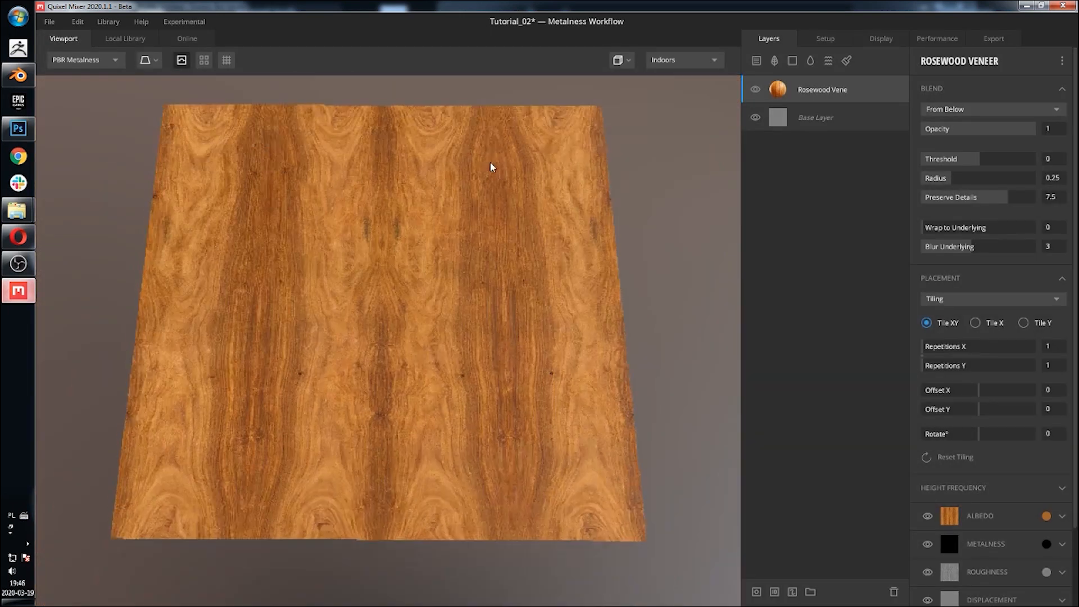
Step: Set the layer's blend Threshold to 2 and Wrap to Underlying to 1
left_click_drag(973, 163, 1071, 167)
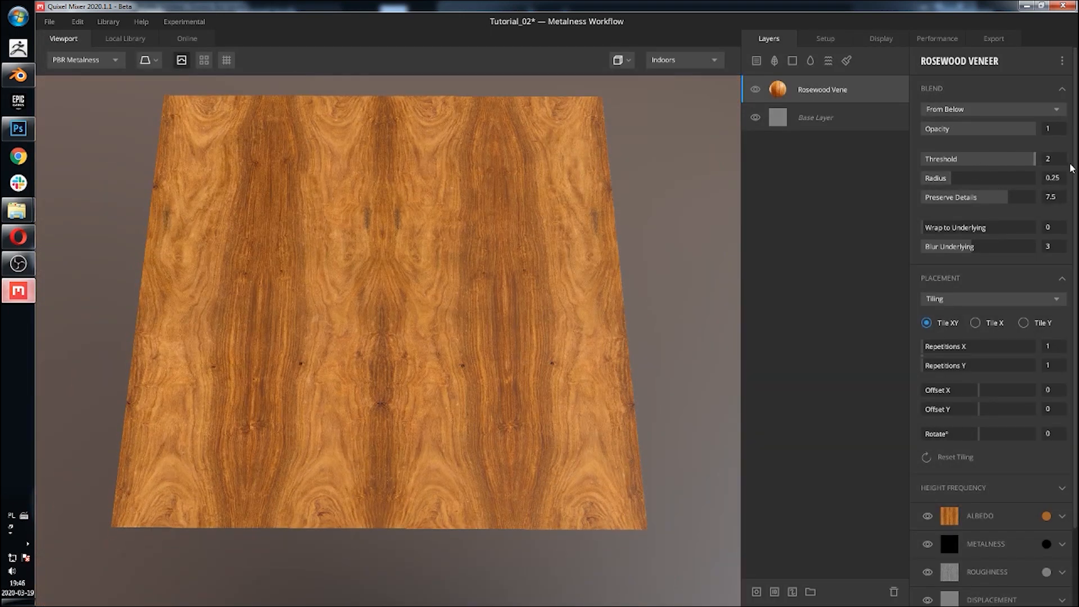
left_click_drag(926, 227, 1045, 228)
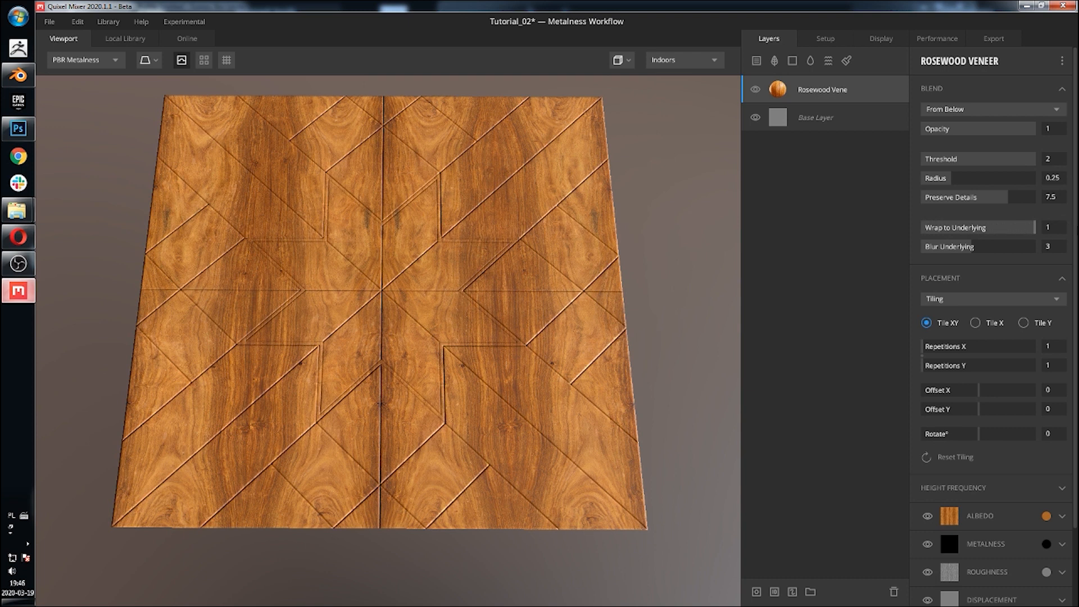
Step: Orbit and zoom around the tile to inspect how the wood layer follows the plank grooves
mouse_move(422, 226)
left_mouse_down()
mouse_move(480, 187)
mouse_move(479, 174)
mouse_move(444, 227)
left_mouse_up()
middle_click_drag(418, 222, 448, 179)
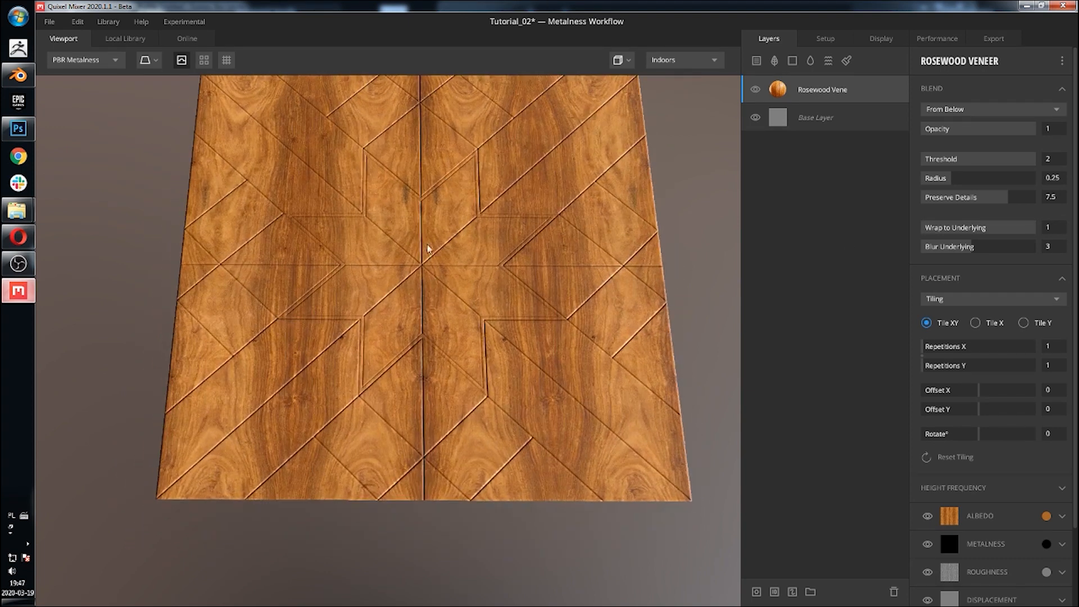
scroll(429, 271, "up", 2)
middle_click_drag(481, 215, 484, 257)
scroll(484, 258, "down", 3)
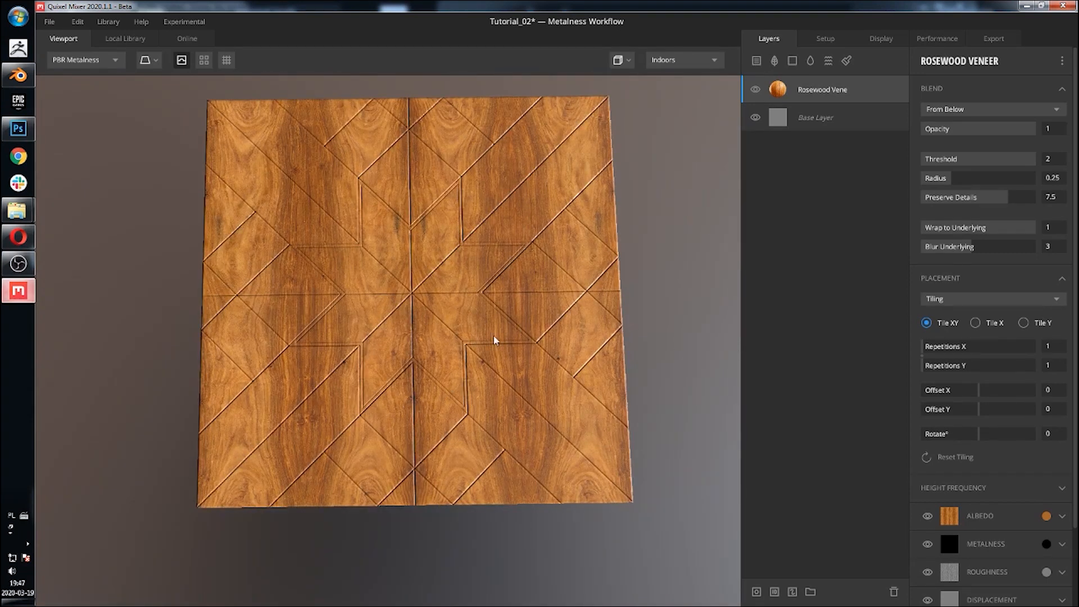
left_click_drag(494, 340, 448, 299)
scroll(457, 272, "up", 3)
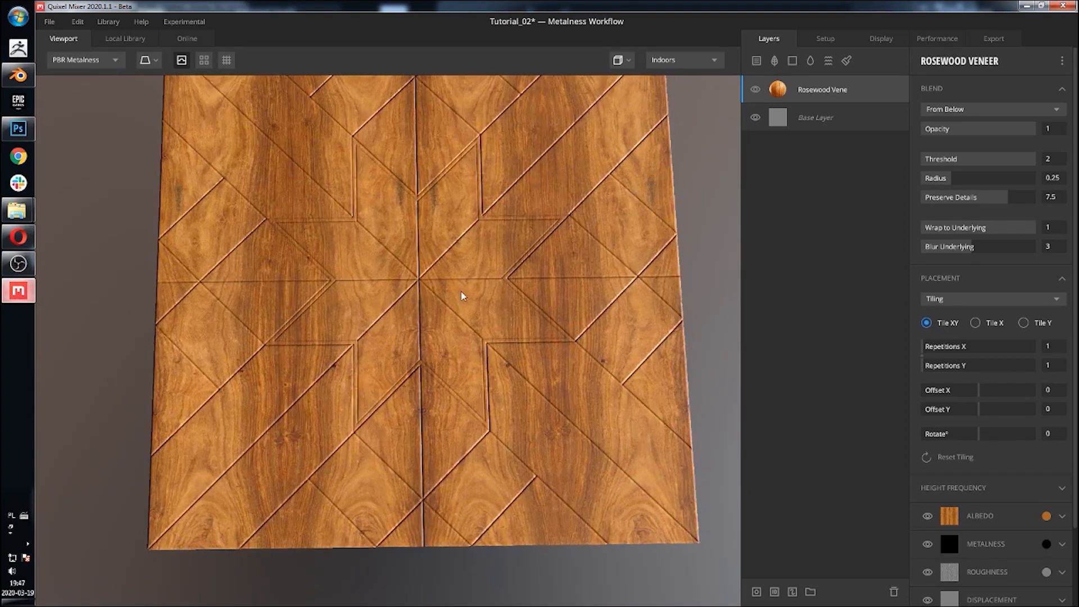
middle_click_drag(468, 251, 468, 269)
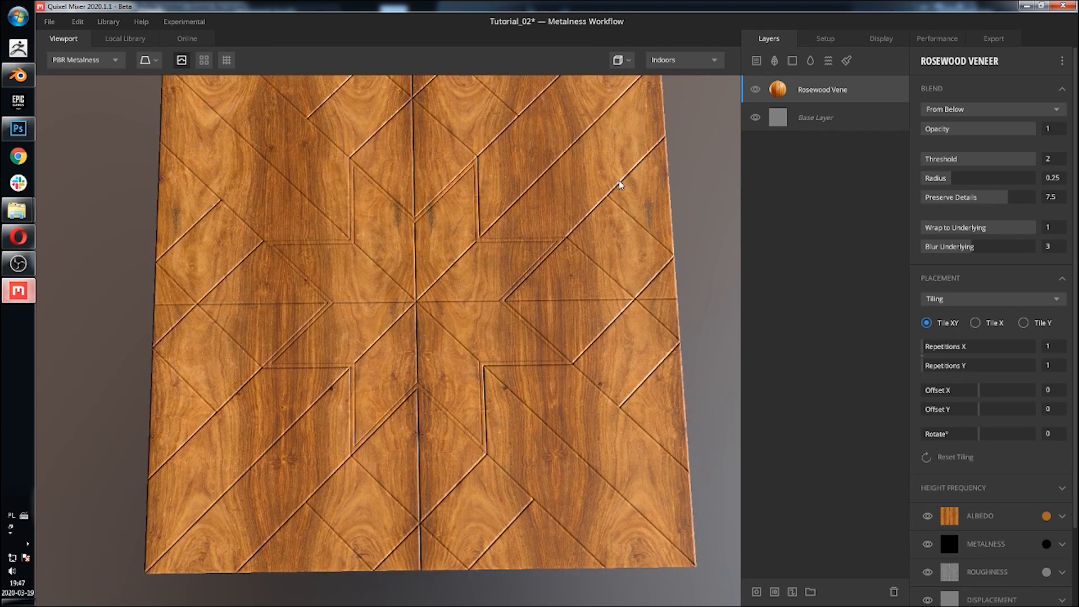
Step: Add a mask to the Rosewood Veneer layer with a Map component loaded from the mask_03 image
left_click(758, 591)
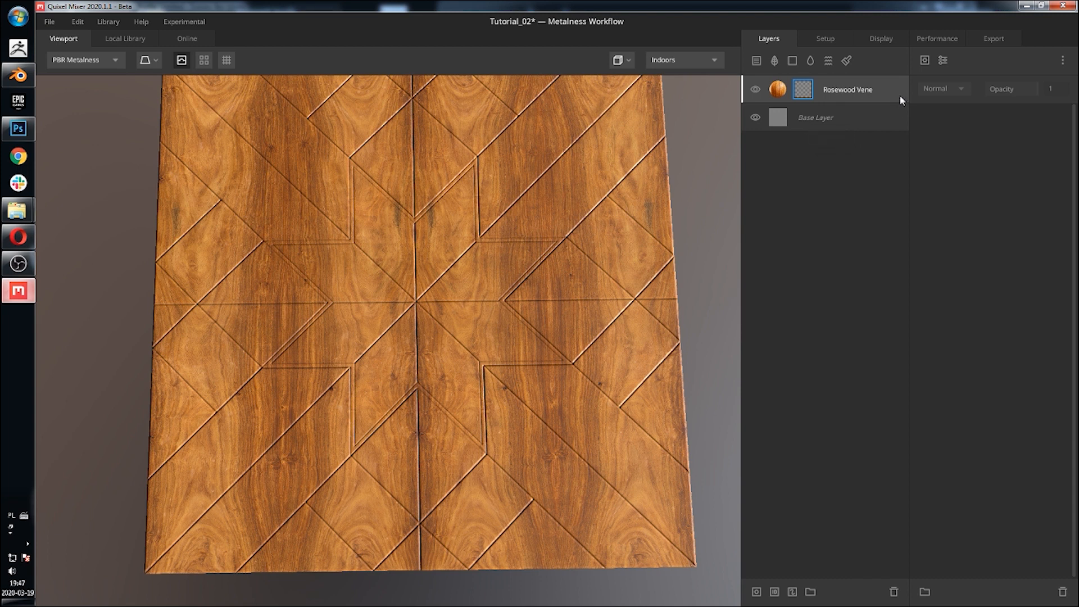
left_click(924, 61)
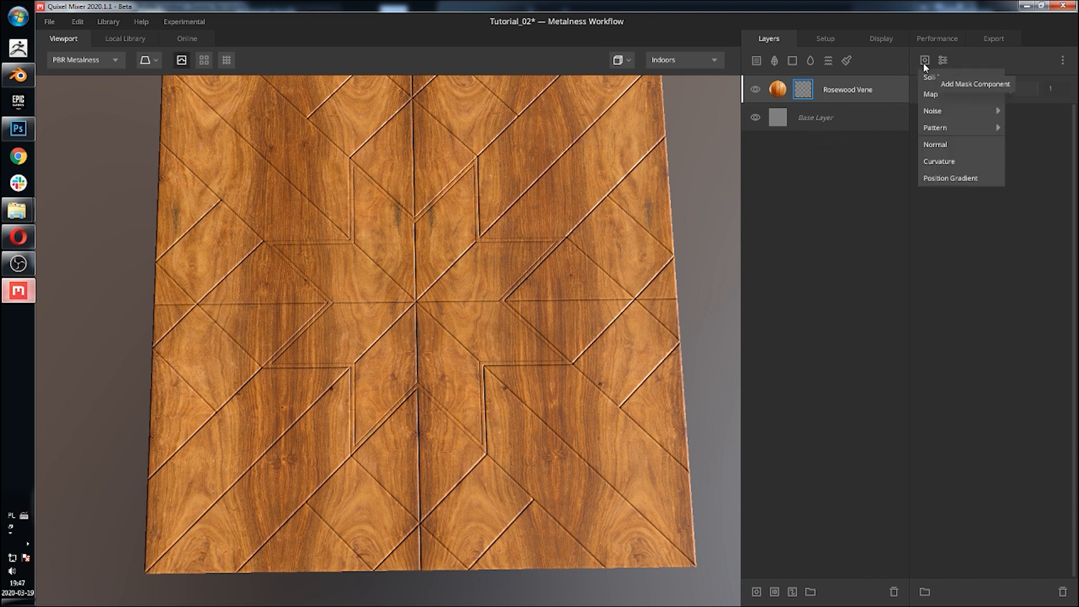
left_click(949, 93)
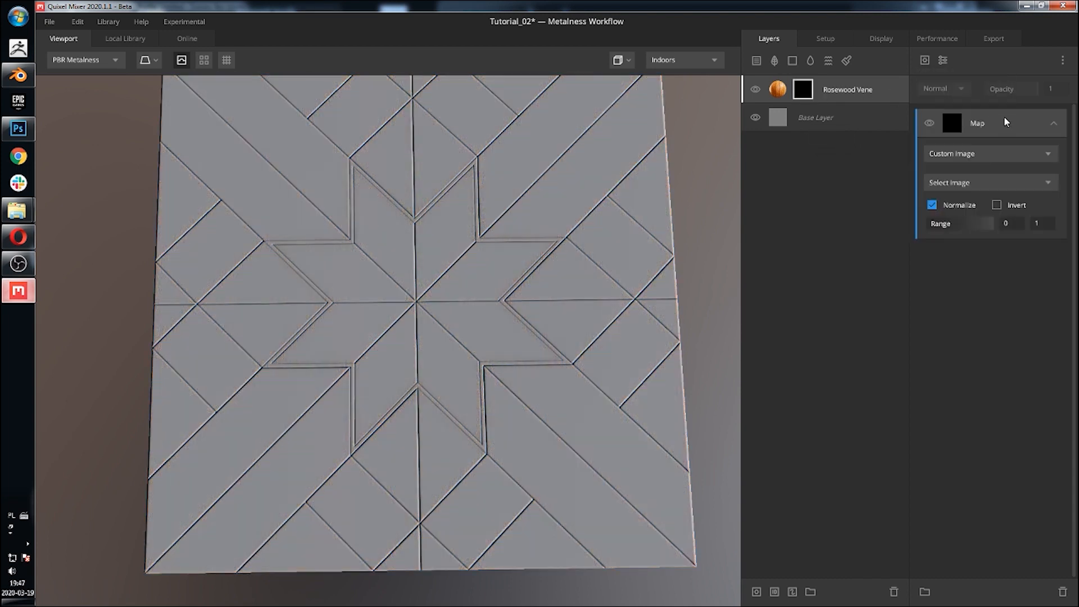
left_click(987, 179)
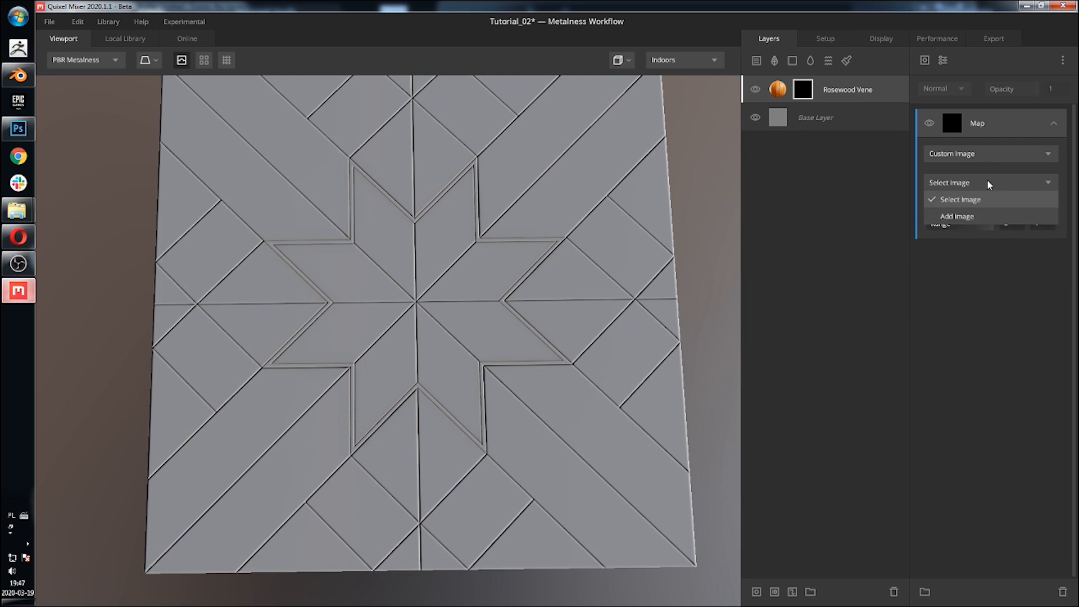
left_click(959, 218)
left_click(166, 98)
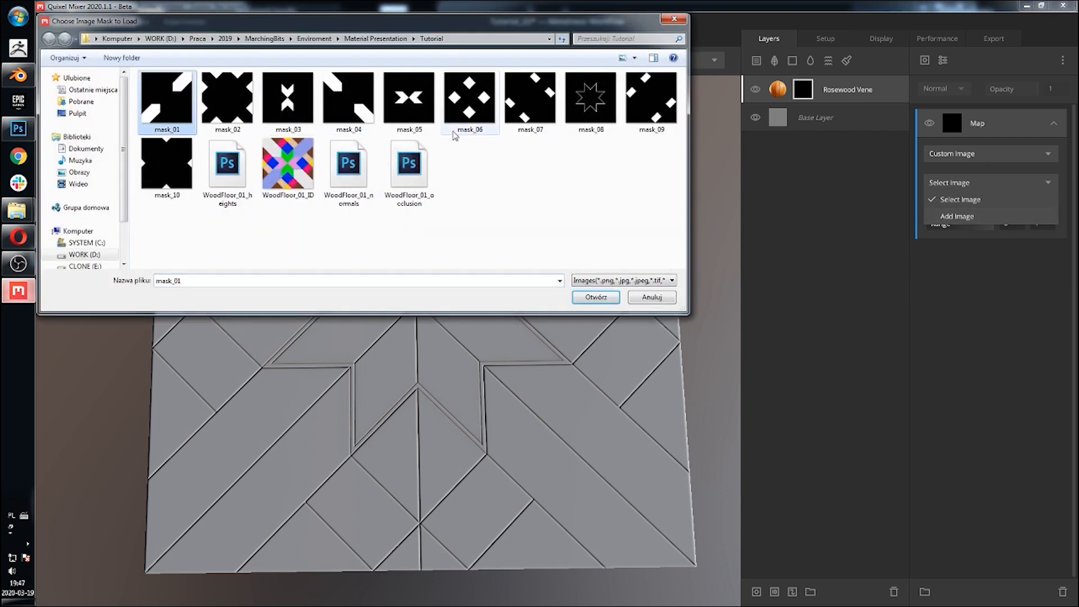
left_click(644, 103)
left_click(601, 108)
left_click(511, 113)
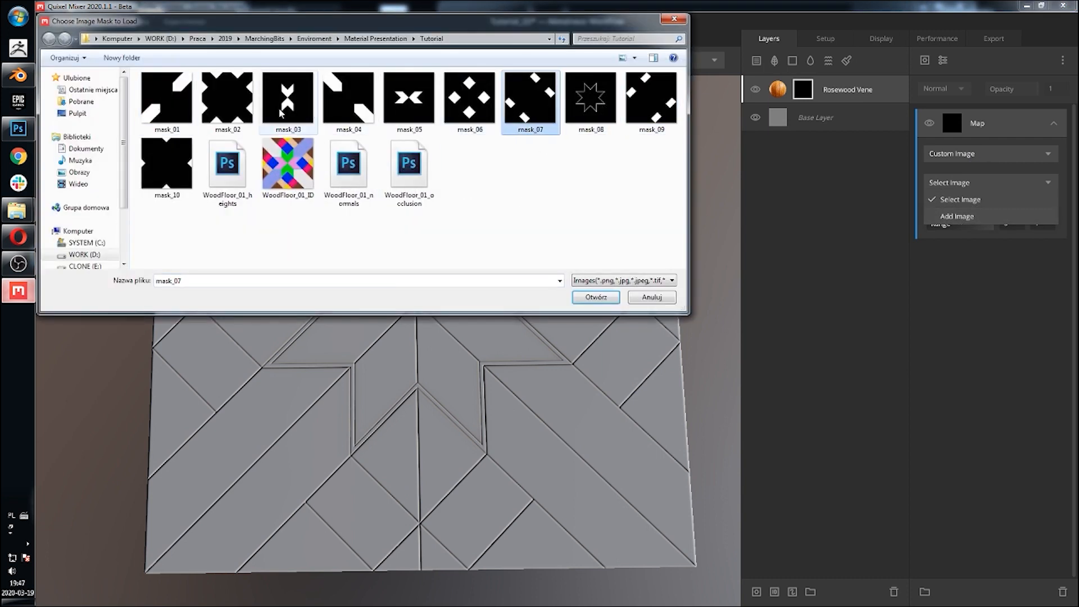
left_click(245, 110)
left_click(326, 112)
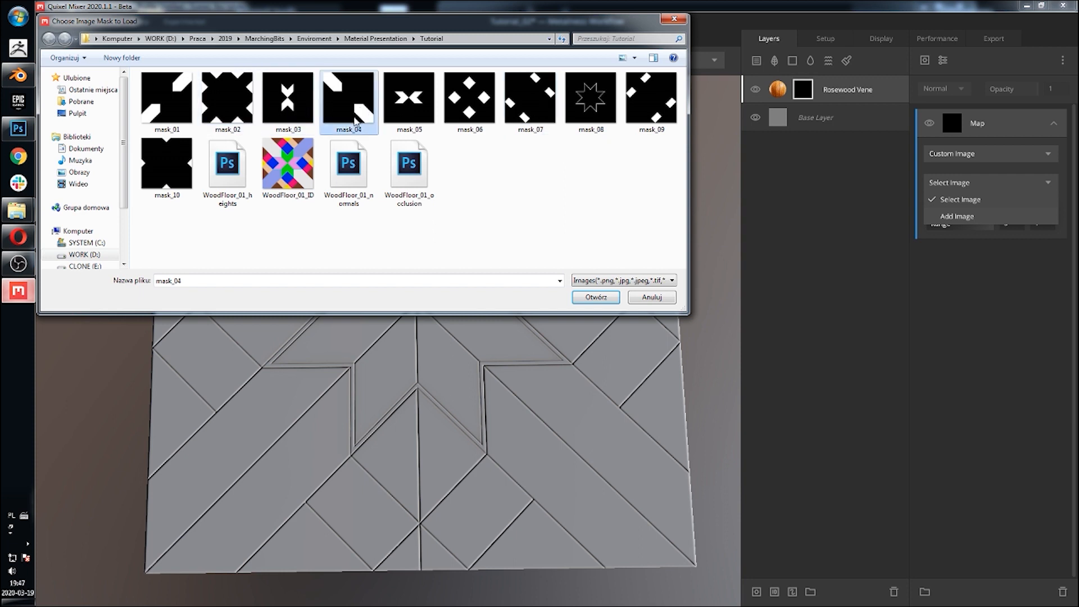
left_click(280, 106)
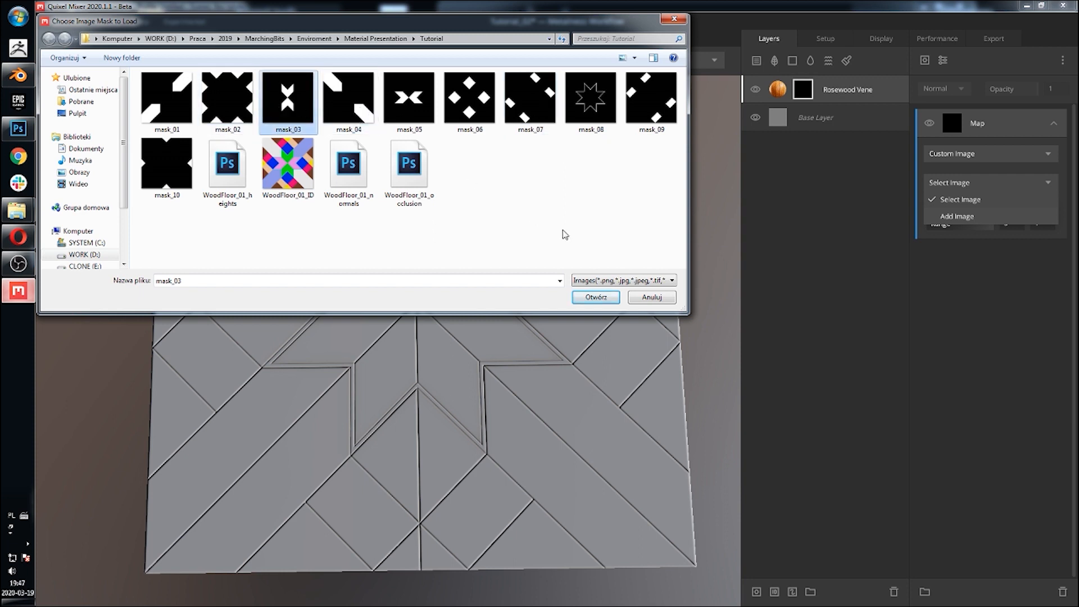
left_click(595, 297)
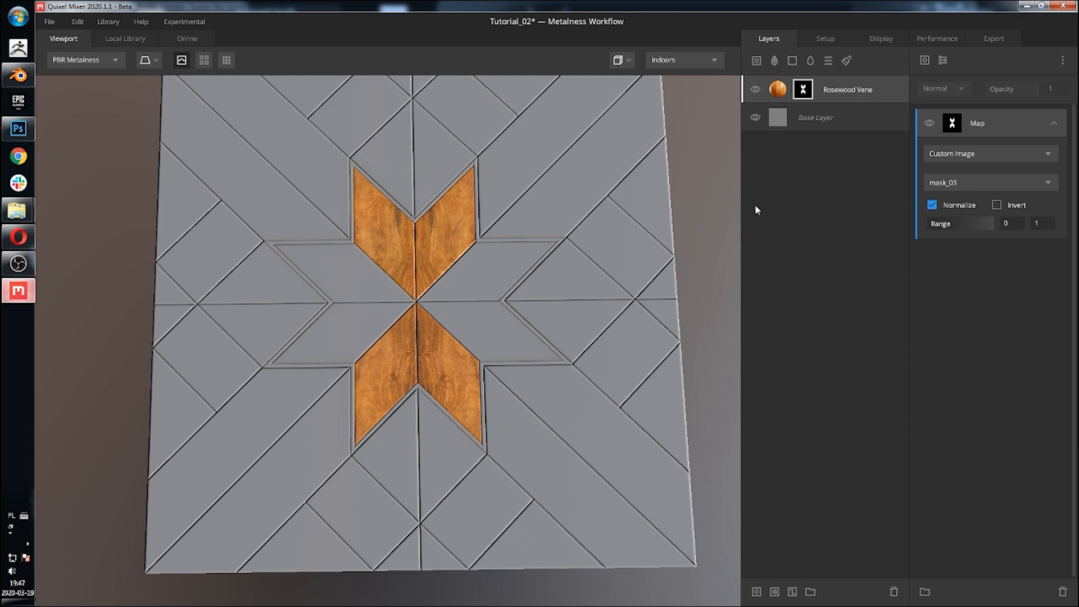
Step: Tint the Rosewood Veneer layer's albedo colour to hex 875C34
middle_click_drag(550, 245, 559, 232)
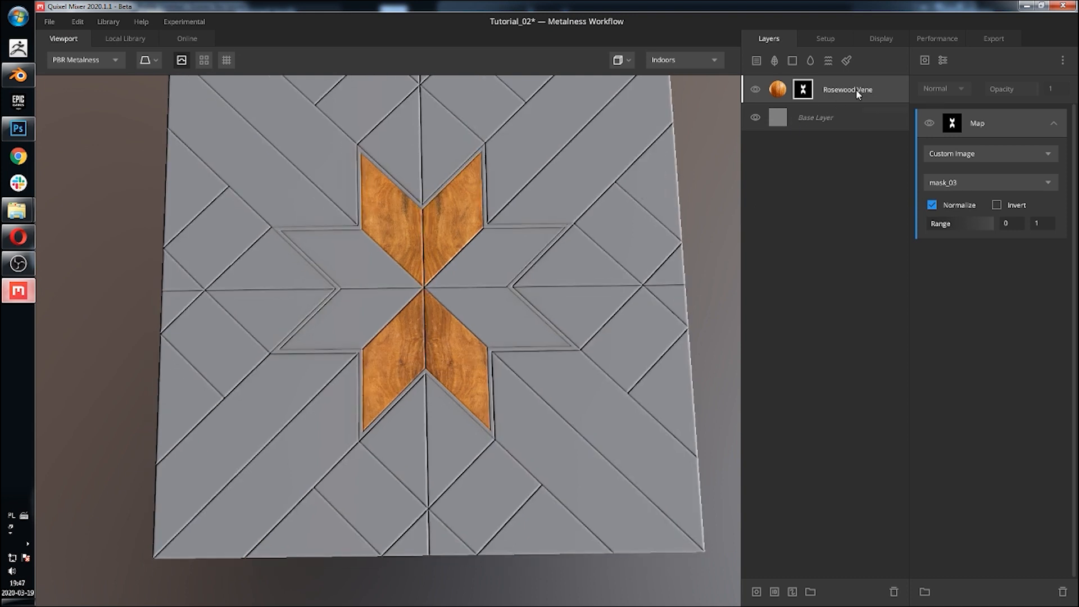
left_click(896, 88)
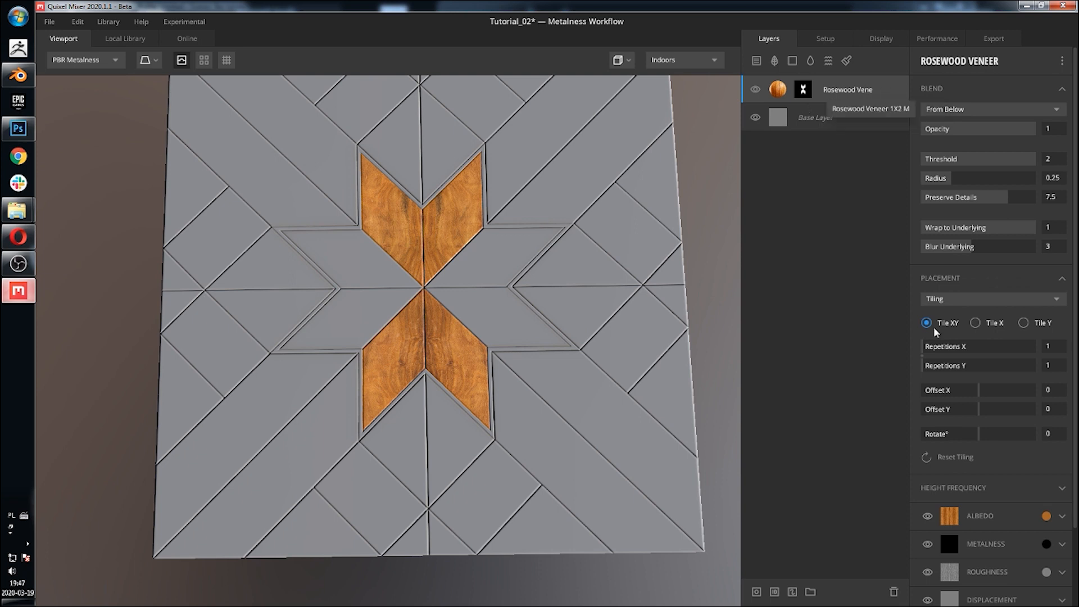
left_click(1046, 516)
left_click(507, 317)
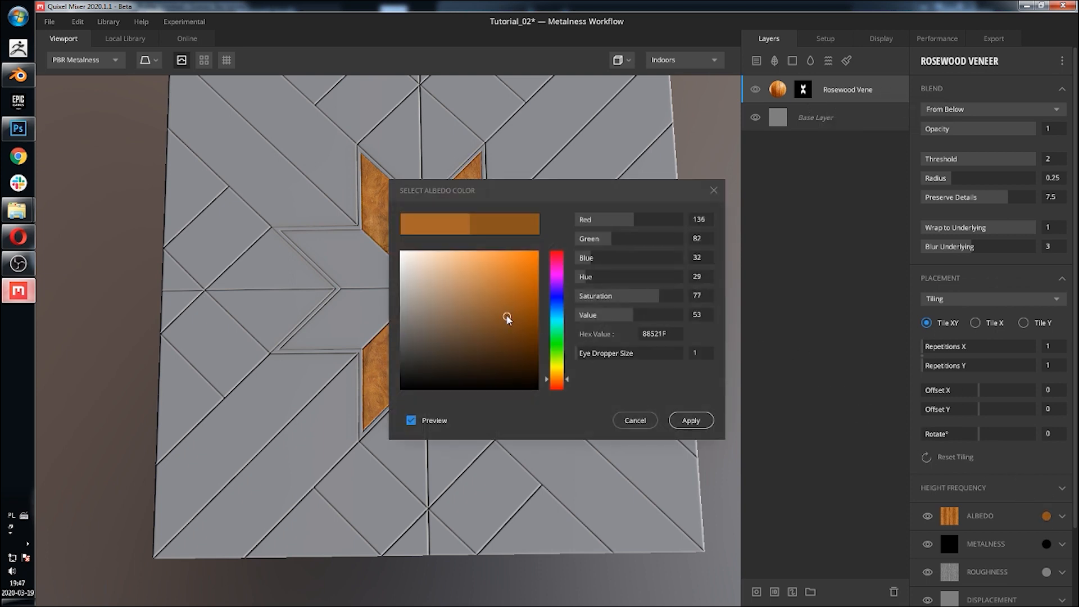
left_click(489, 311)
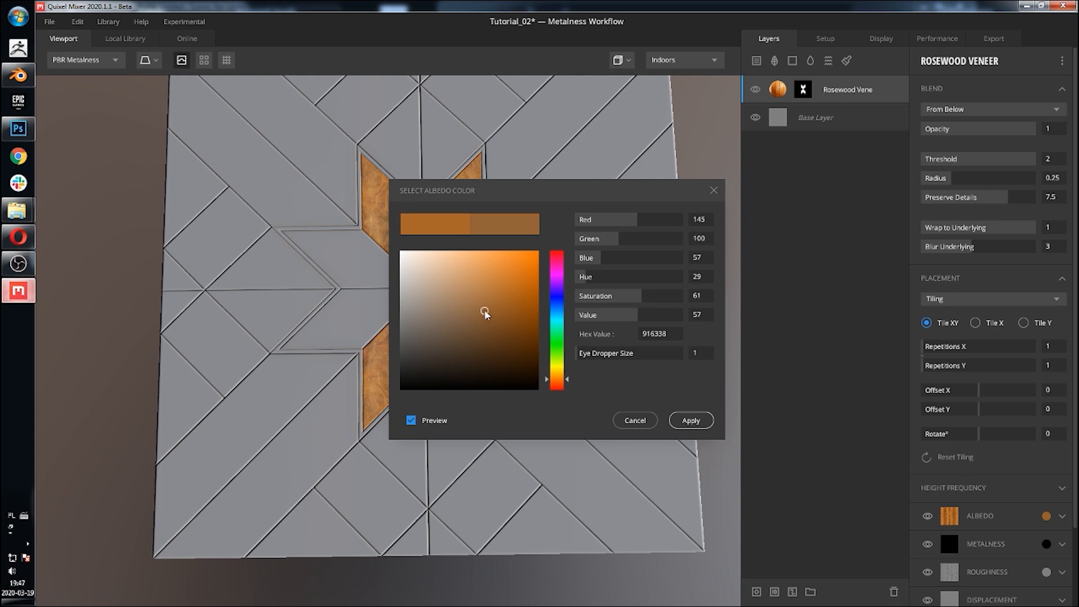
left_click(486, 318)
left_click(694, 420)
Step: Set the albedo Contrast of the wood layer to 1.398
left_click(1061, 514)
scroll(956, 479, "down", 2)
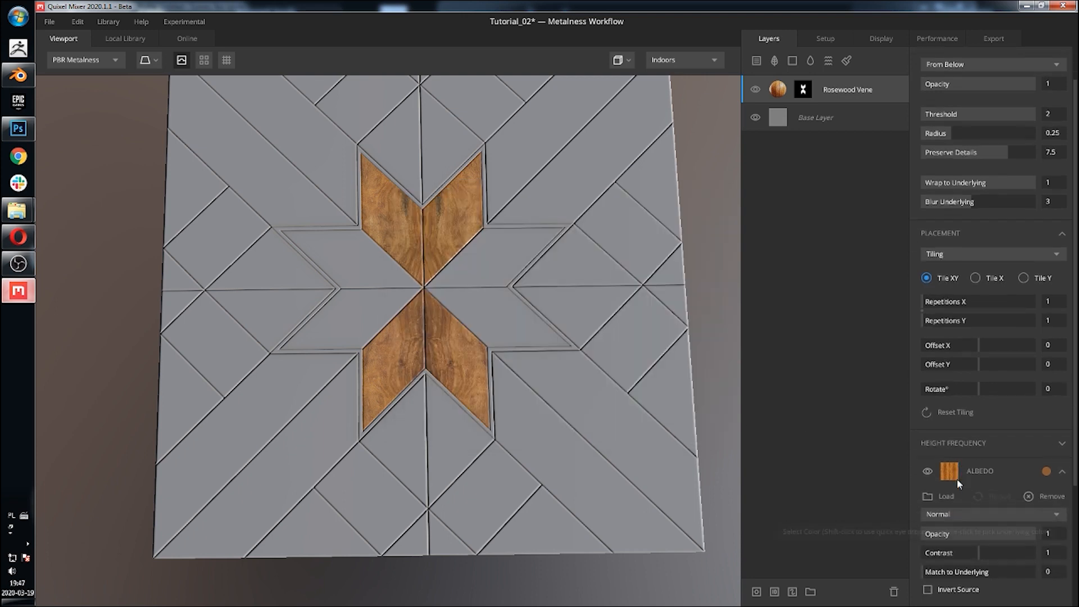
scroll(957, 478, "down", 1)
left_click_drag(993, 513, 1000, 514)
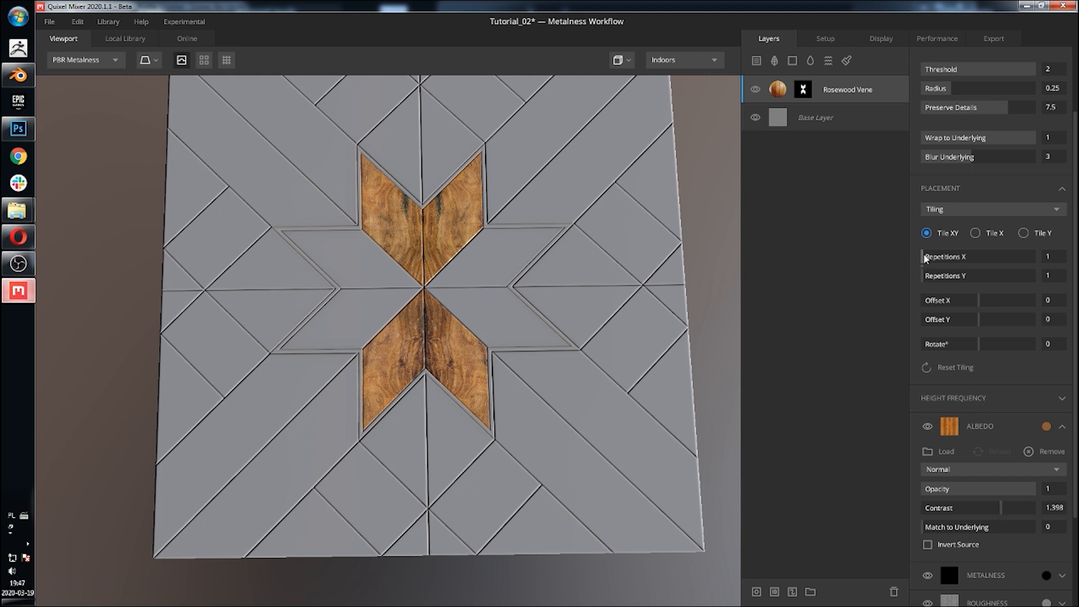
Step: Set the wood layer's tiling repetitions to 2 by 2 and inspect the masked planks up close
left_click_drag(929, 258, 936, 279)
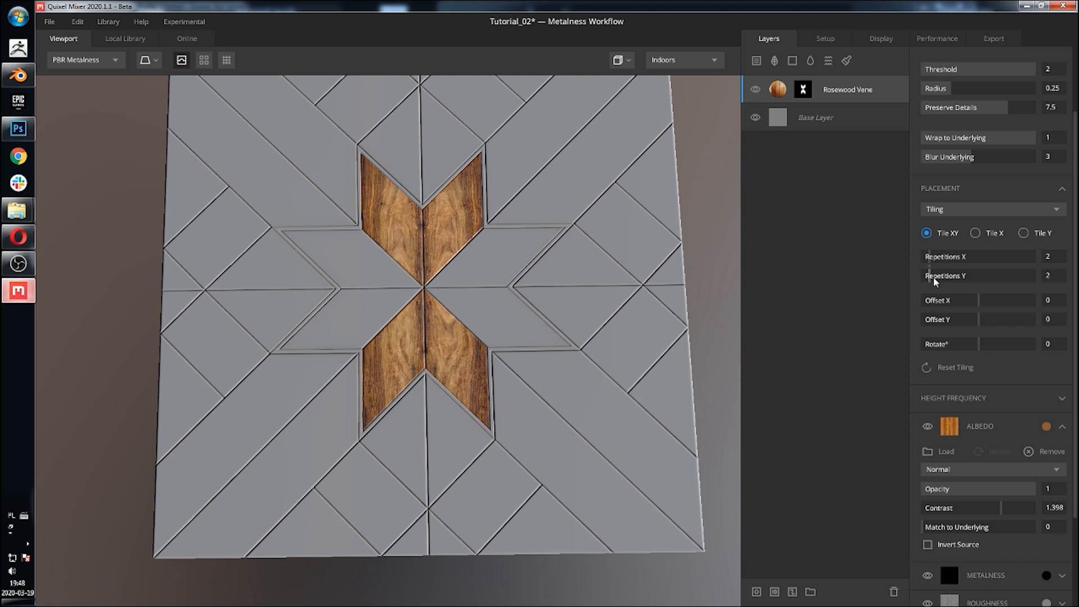
middle_click_drag(531, 275, 532, 246)
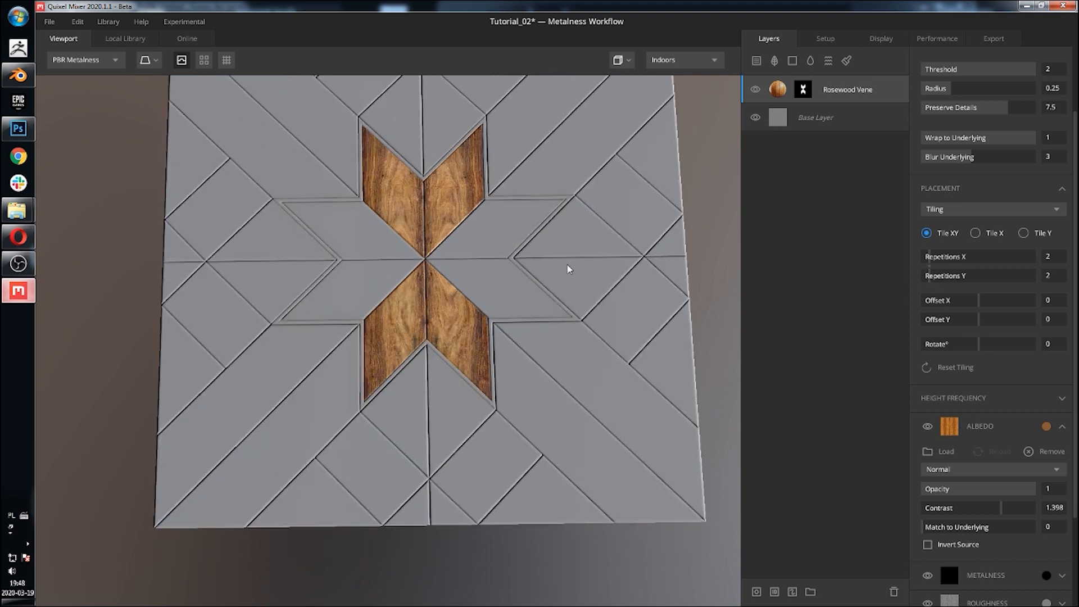
scroll(1021, 492, "down", 1)
scroll(1022, 492, "down", 2)
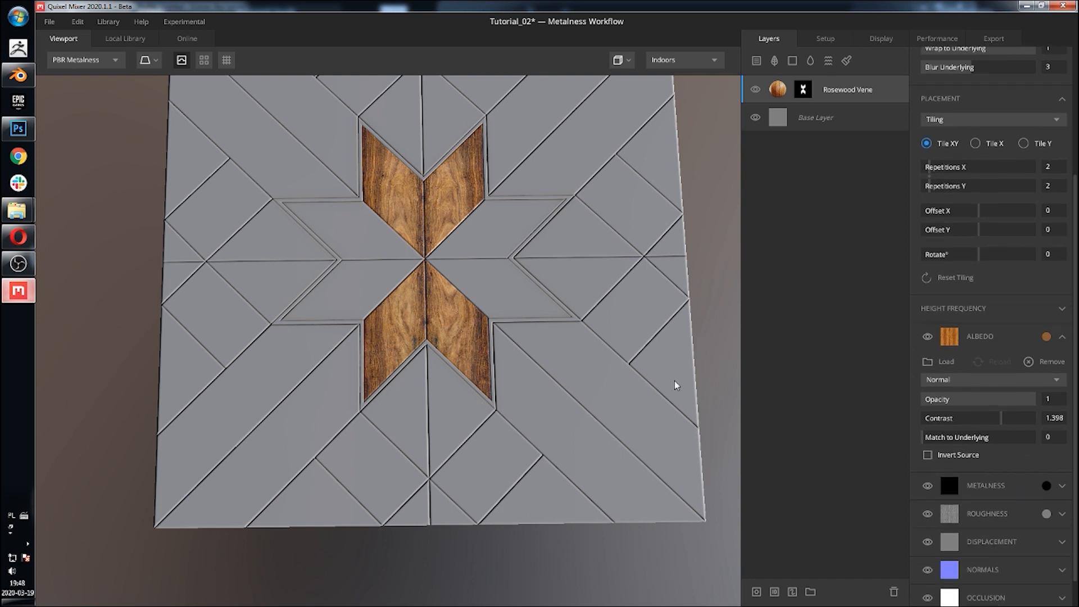
left_click_drag(498, 232, 444, 372)
scroll(444, 372, "up", 10)
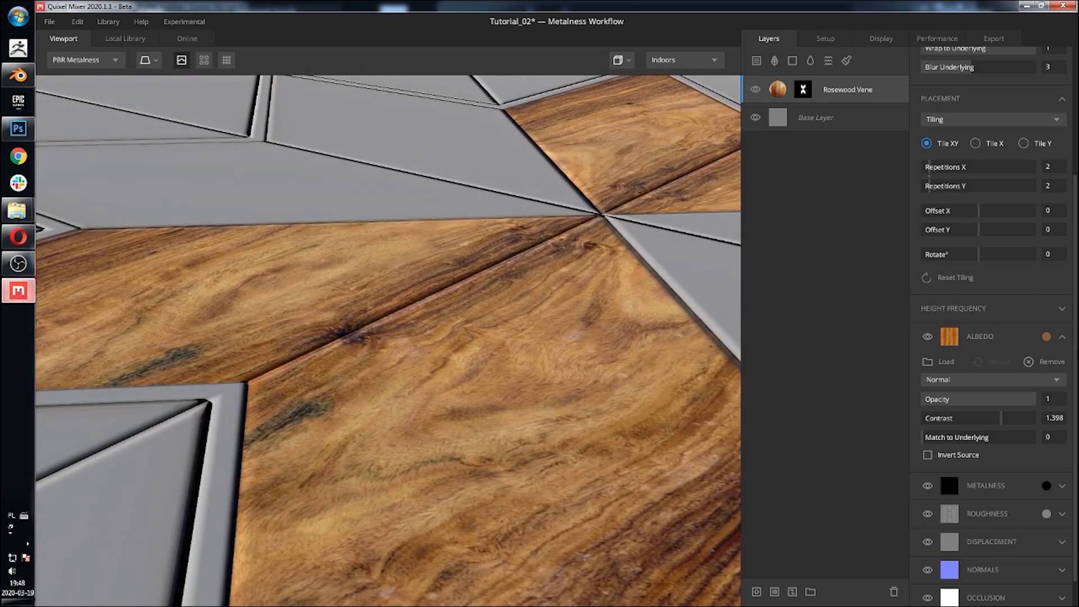
scroll(412, 308, "down", 10)
left_click_drag(412, 307, 461, 306)
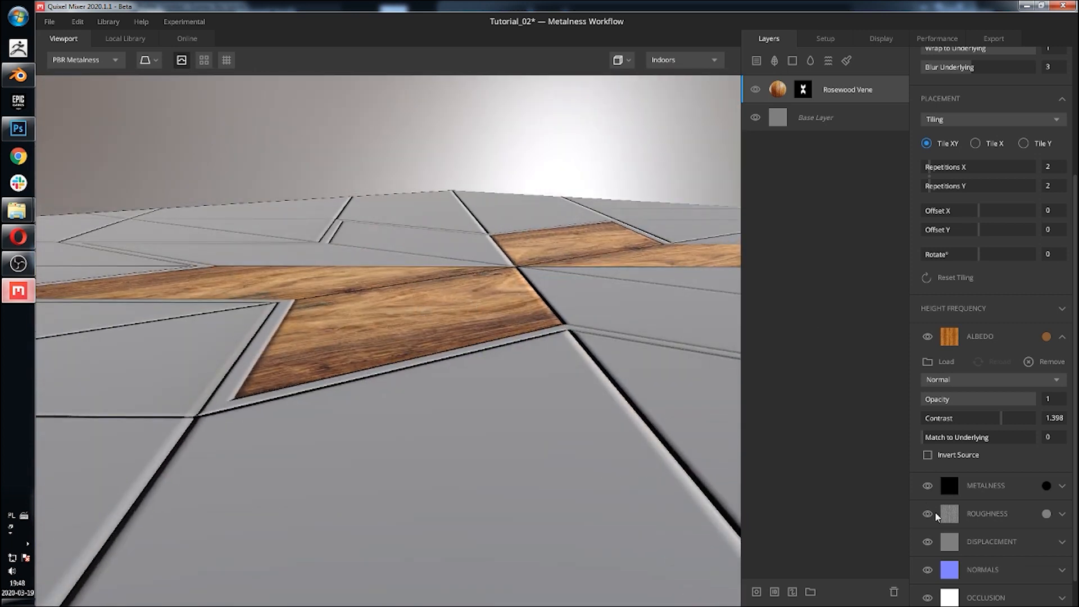
Step: Set the wood layer's roughness colour to a dark grey, hex 1C1C1C
left_click(1062, 514)
scroll(1021, 517, "down", 1)
left_click(1046, 491)
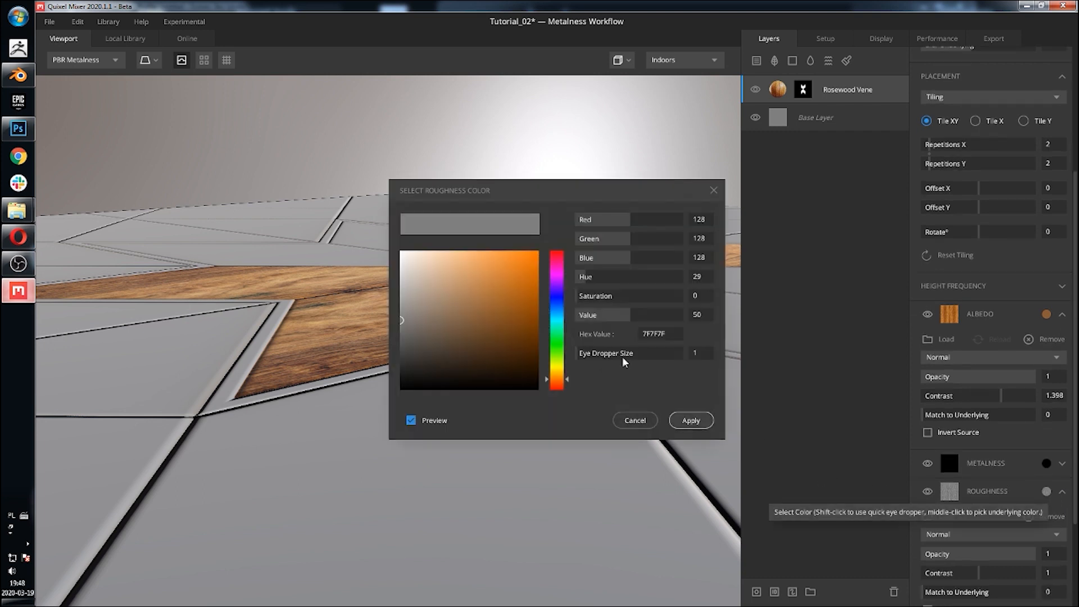
left_click(401, 304)
left_click_drag(402, 335, 386, 361)
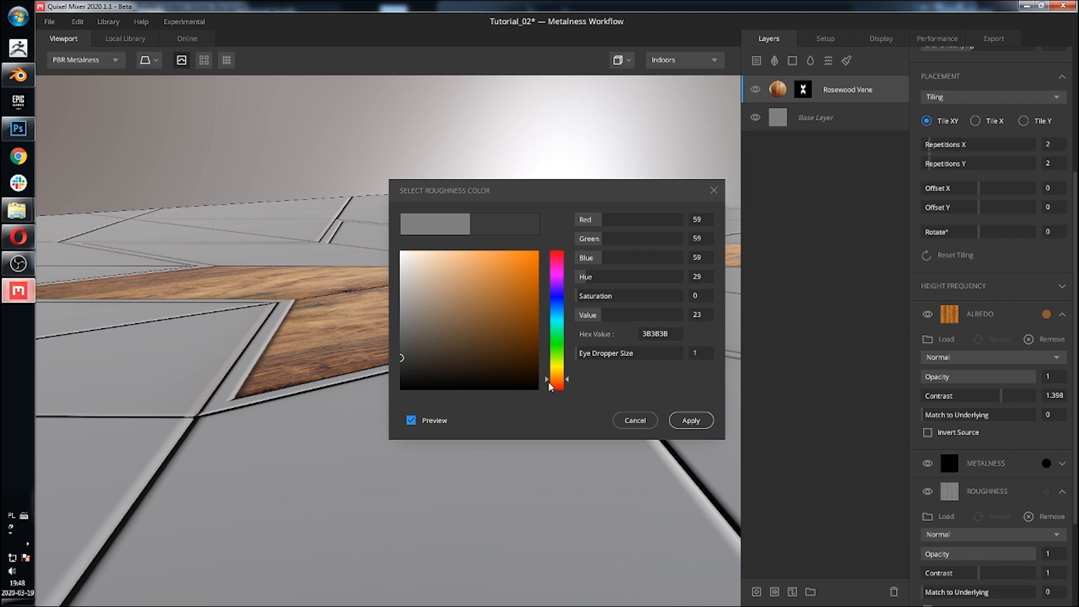
left_click(691, 420)
left_click_drag(475, 283, 320, 278)
left_click(1046, 492)
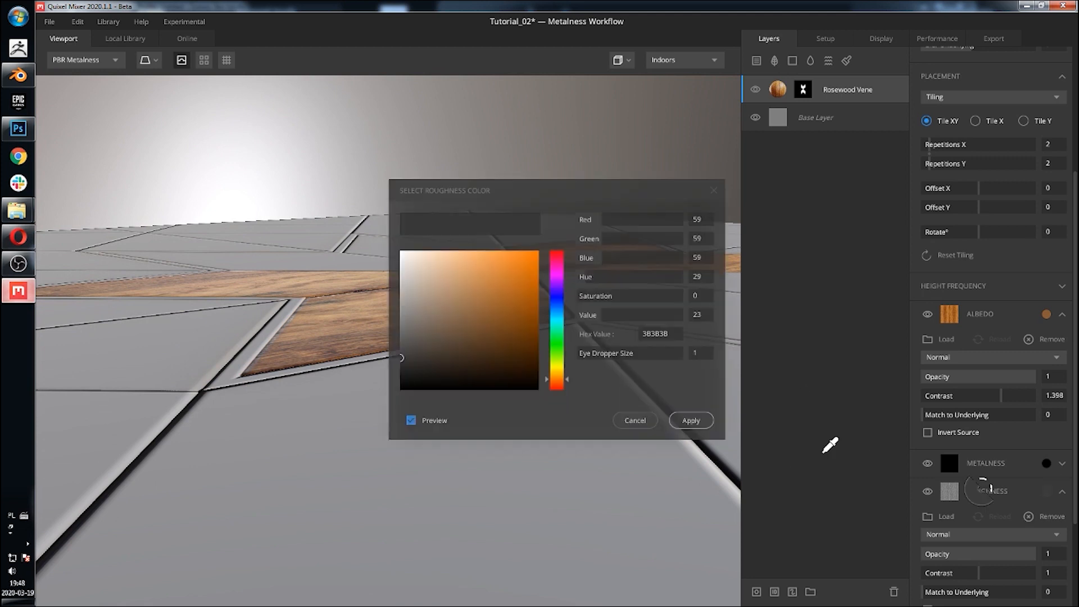
mouse_move(403, 379)
left_mouse_down()
mouse_move(393, 381)
mouse_move(377, 225)
left_mouse_up()
mouse_move(390, 380)
left_mouse_down()
mouse_move(385, 397)
mouse_move(393, 376)
left_mouse_up()
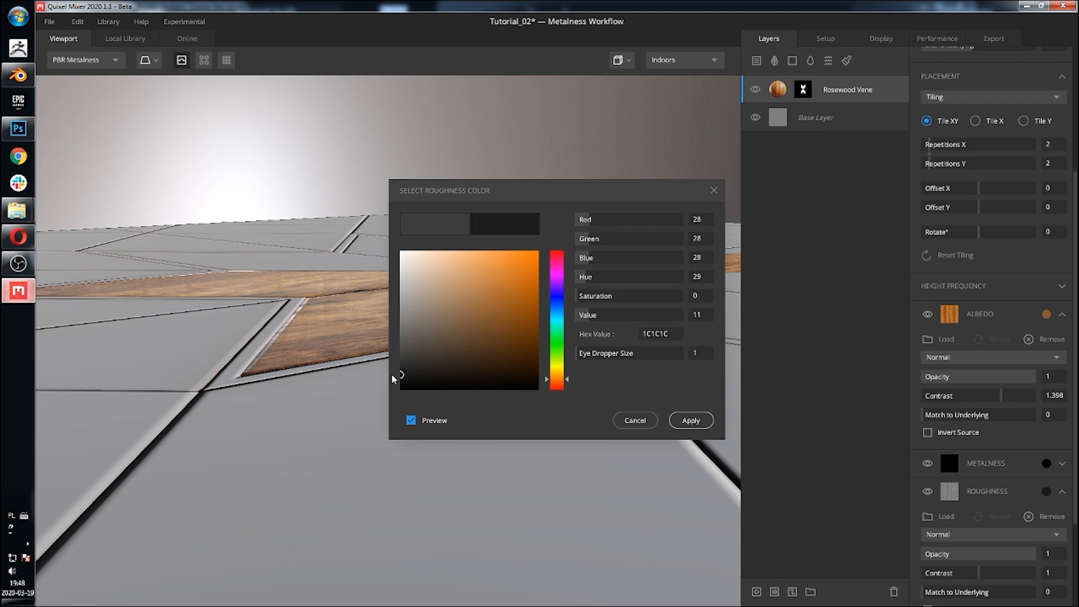
left_click(697, 428)
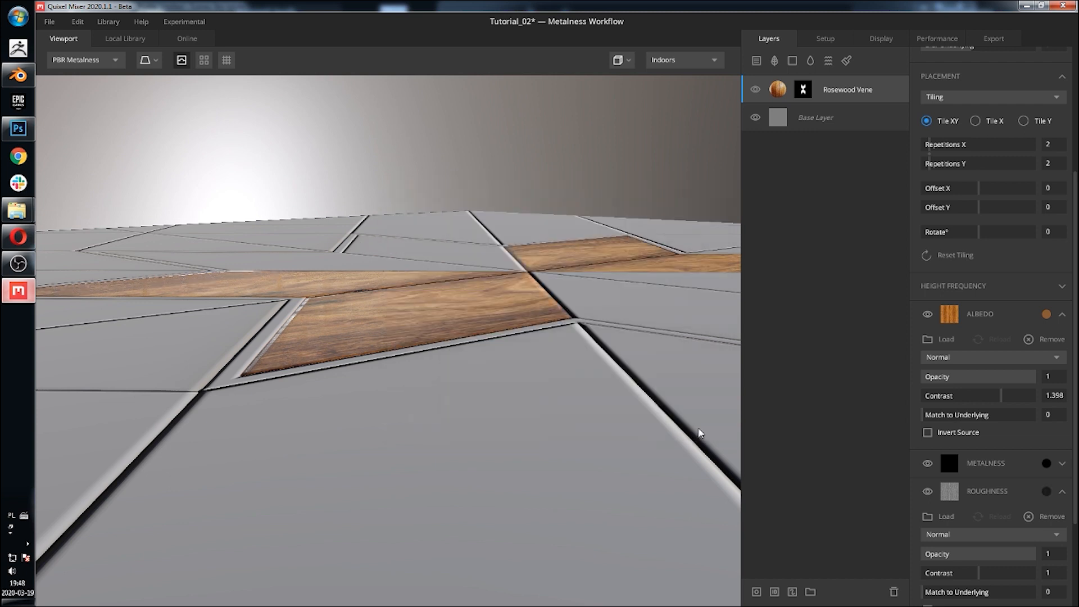
Step: Raise the wood layer's High Frequency value to 4 in the height frequency settings
left_click_drag(506, 306, 506, 323, "alt")
mouse_move(506, 322)
right_mouse_down("shift")
mouse_move(592, 313)
mouse_move(486, 313)
mouse_move(506, 318)
right_mouse_up("shift")
left_click_drag(506, 318, 470, 296, "alt")
mouse_move(470, 296)
right_mouse_down("shift")
mouse_move(412, 296)
mouse_move(511, 302)
mouse_move(455, 301)
mouse_move(472, 302)
right_mouse_up("shift")
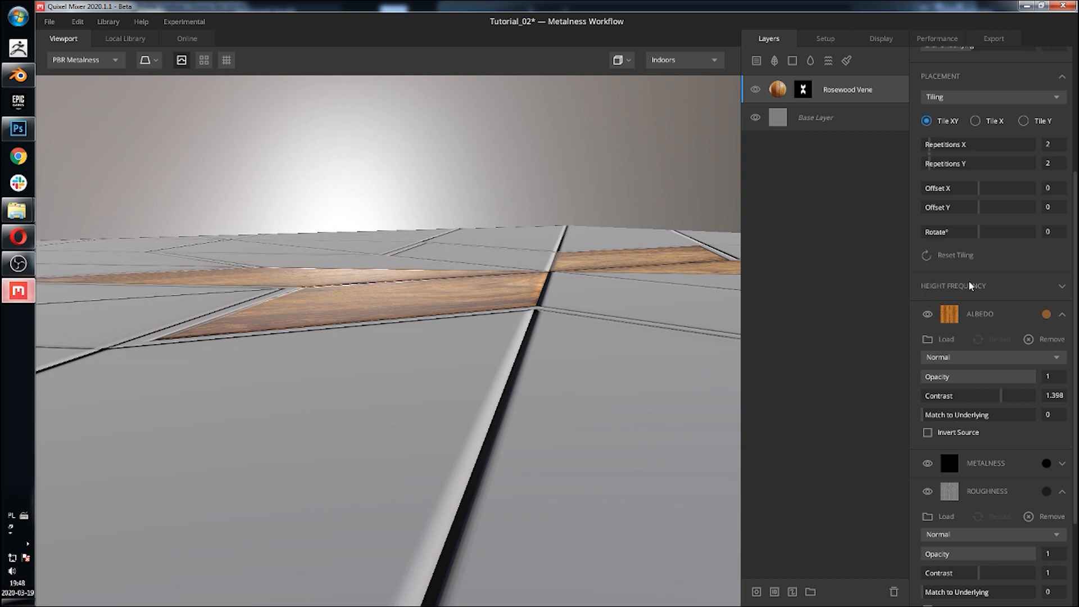
left_click(1029, 287)
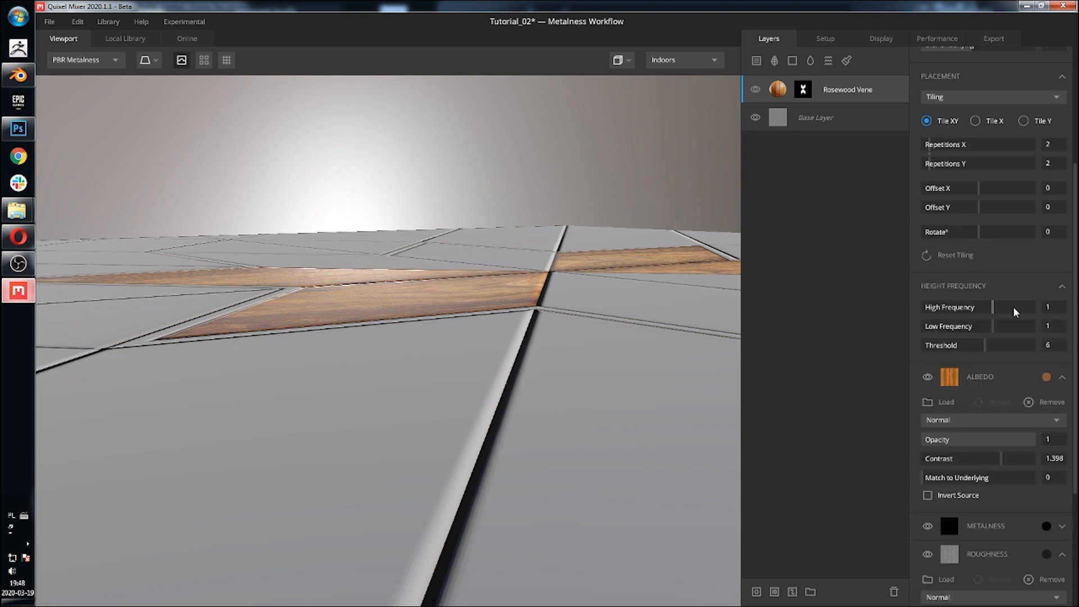
left_click_drag(1015, 313, 1055, 313)
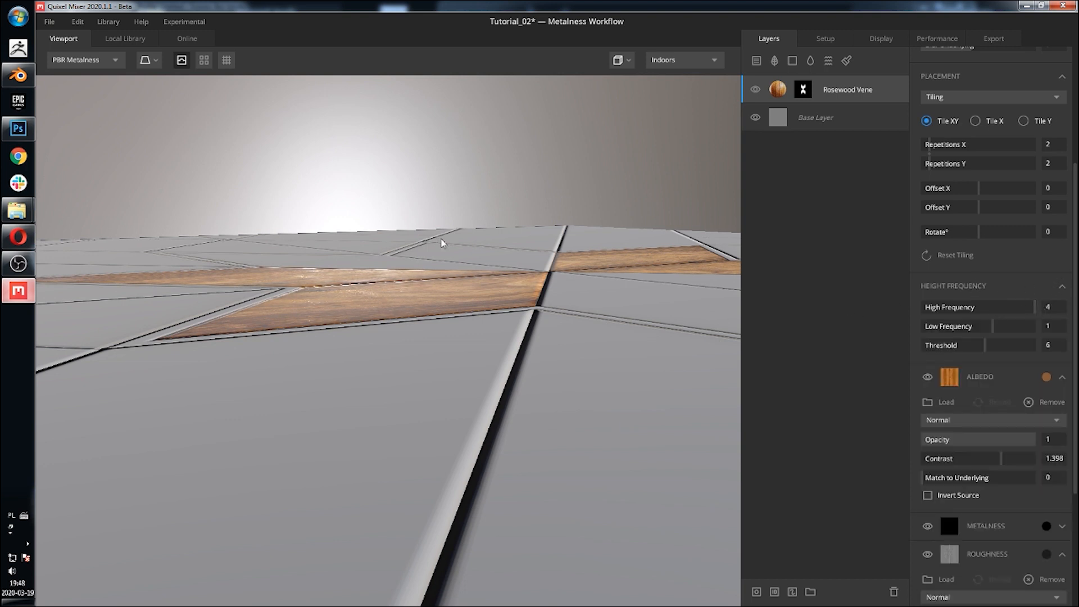
Step: Lower the wood layer's albedo Contrast to 1.209
left_click_drag(467, 246, 500, 319)
scroll(500, 320, "down", 4)
middle_click_drag(499, 319, 436, 221)
left_click_drag(436, 222, 496, 309)
middle_click_drag(444, 208, 477, 299)
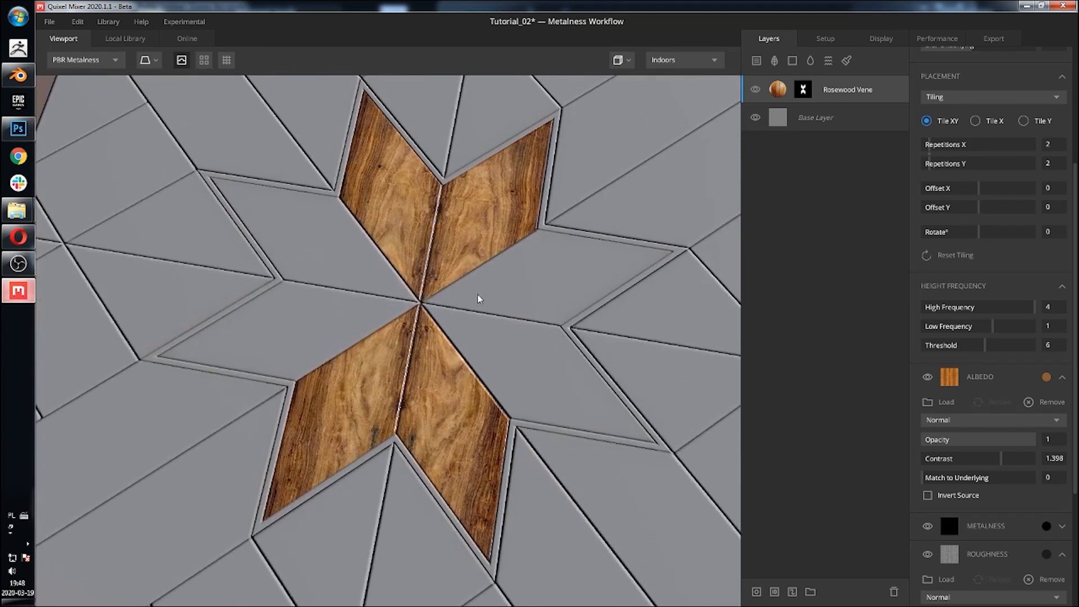
left_click_drag(477, 298, 583, 267)
scroll(506, 313, "down", 5)
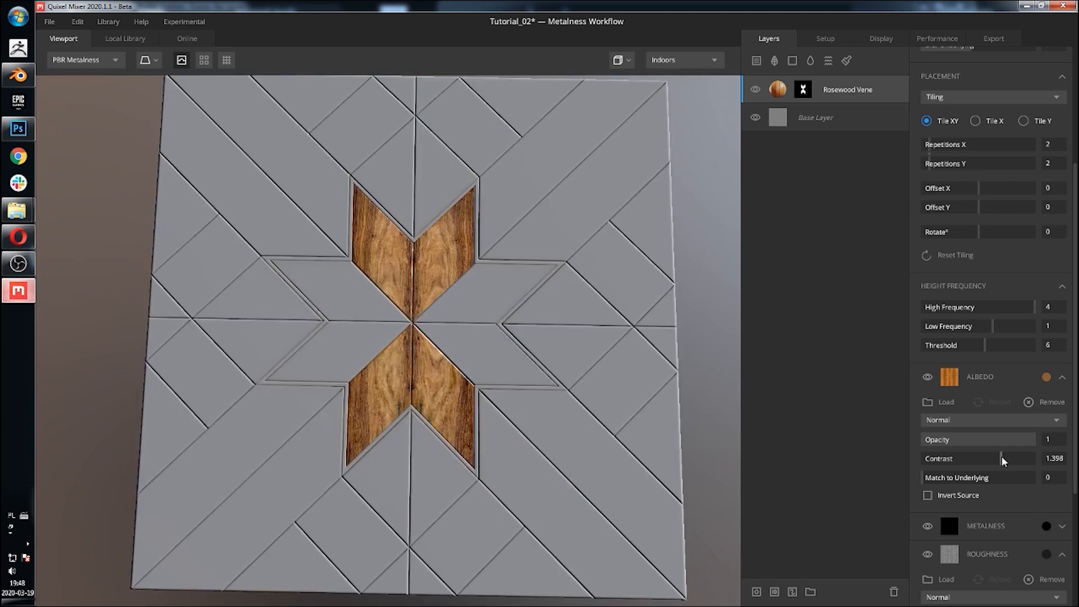
left_click_drag(1002, 461, 990, 465)
middle_click_drag(449, 289, 453, 313)
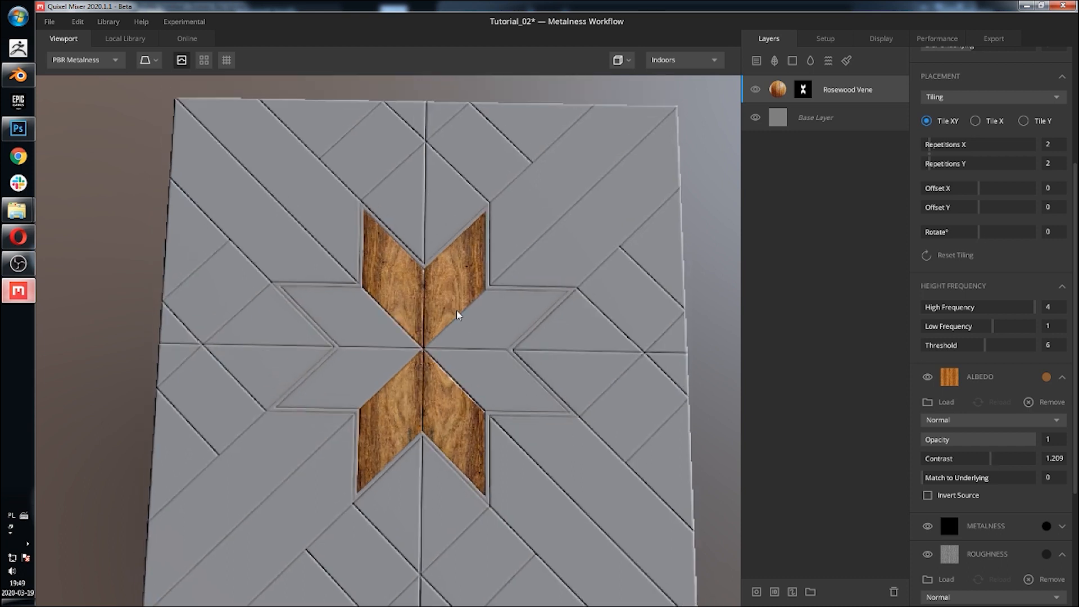
Step: Duplicate the Rosewood Veneer layer and replace the copy's mask image with mask_05
right_click(786, 91)
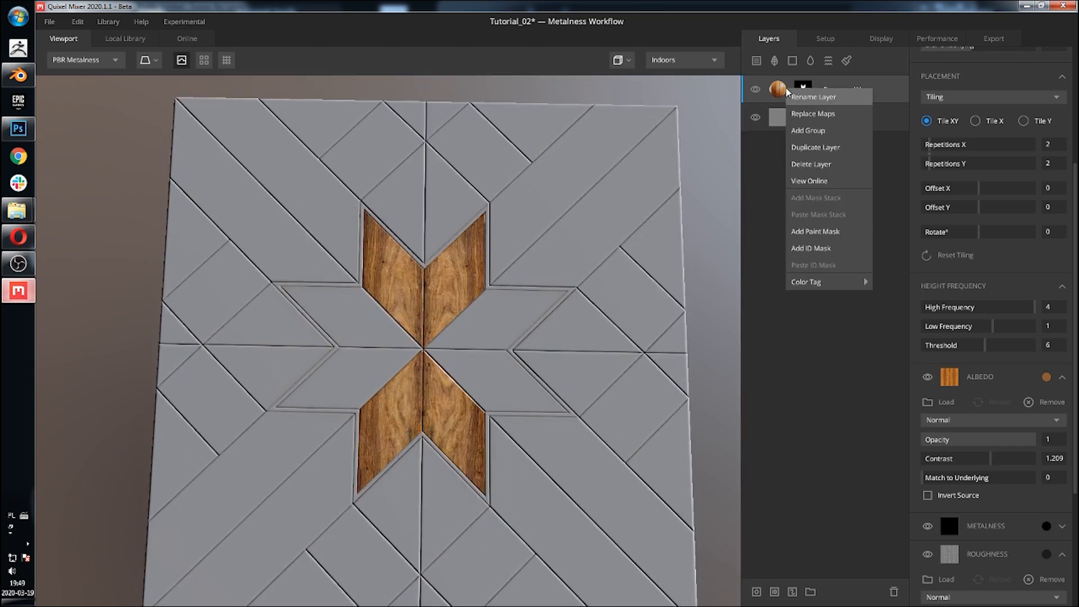
left_click(832, 149)
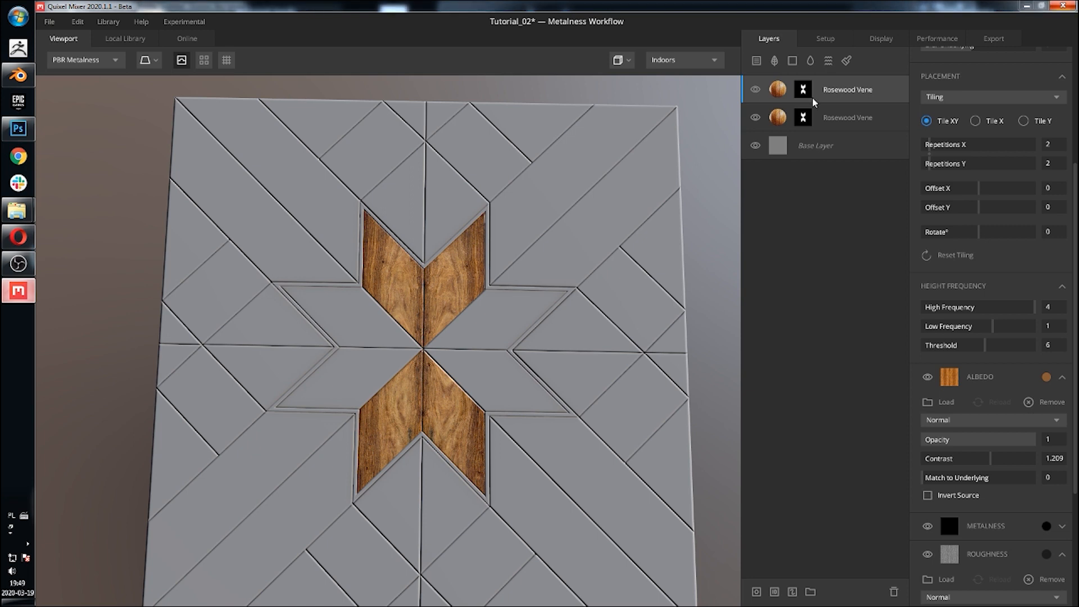
left_click(804, 91)
left_click(978, 184)
left_click(975, 218)
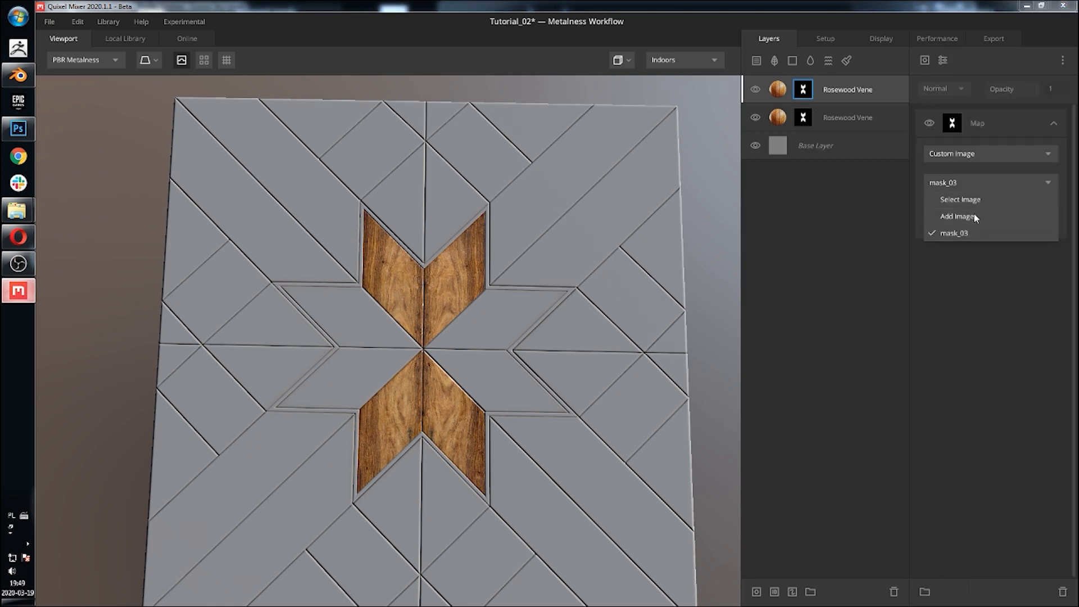
left_click(409, 102)
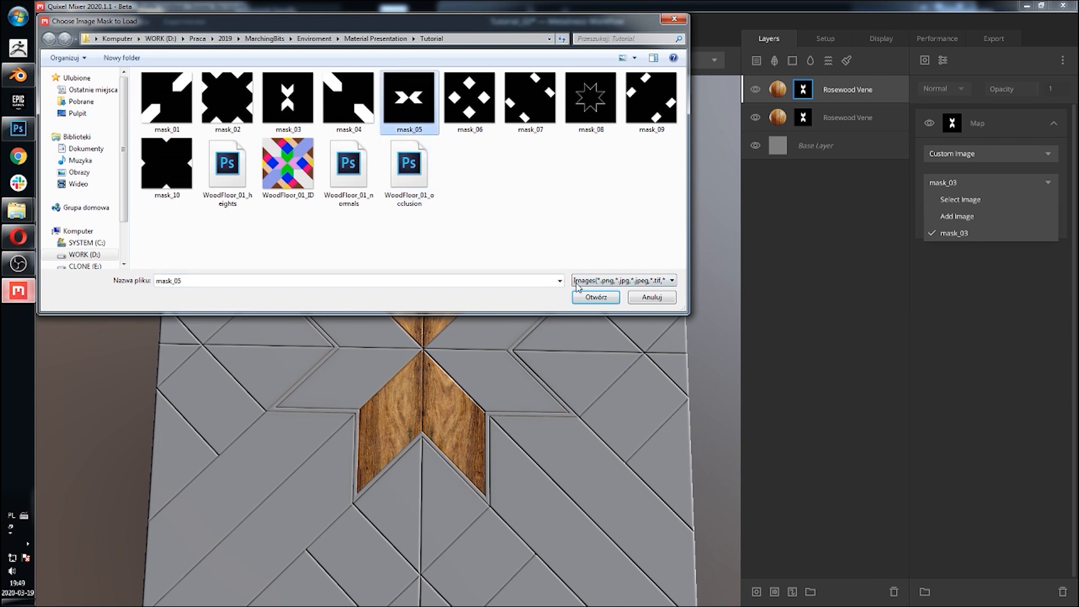
left_click(595, 297)
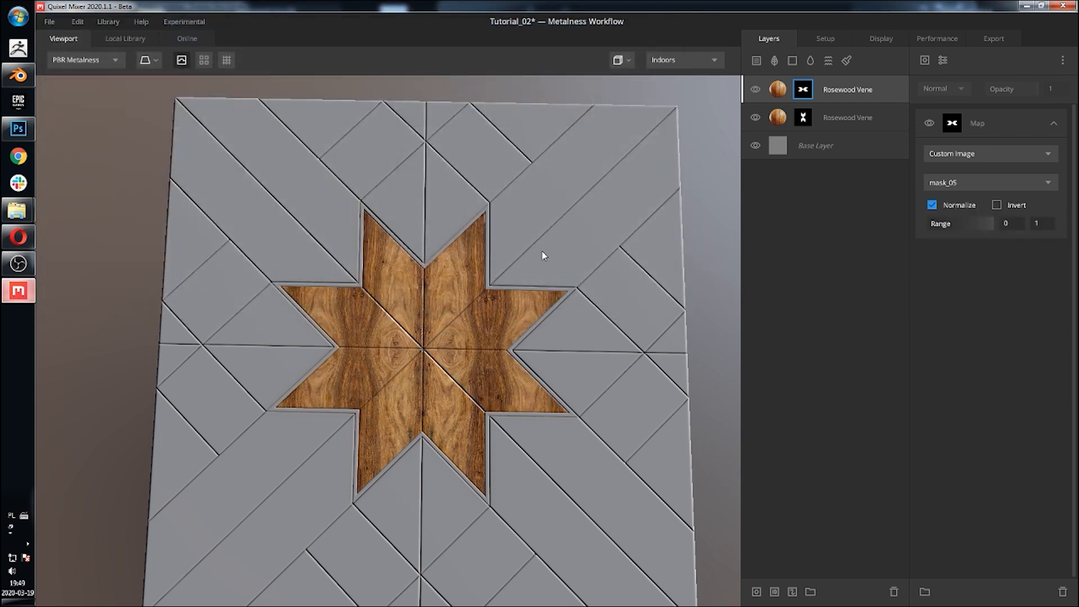
left_click_drag(542, 253, 542, 235)
Step: Rotate the duplicated wood layer's tiling by 90 degrees
left_click(777, 91)
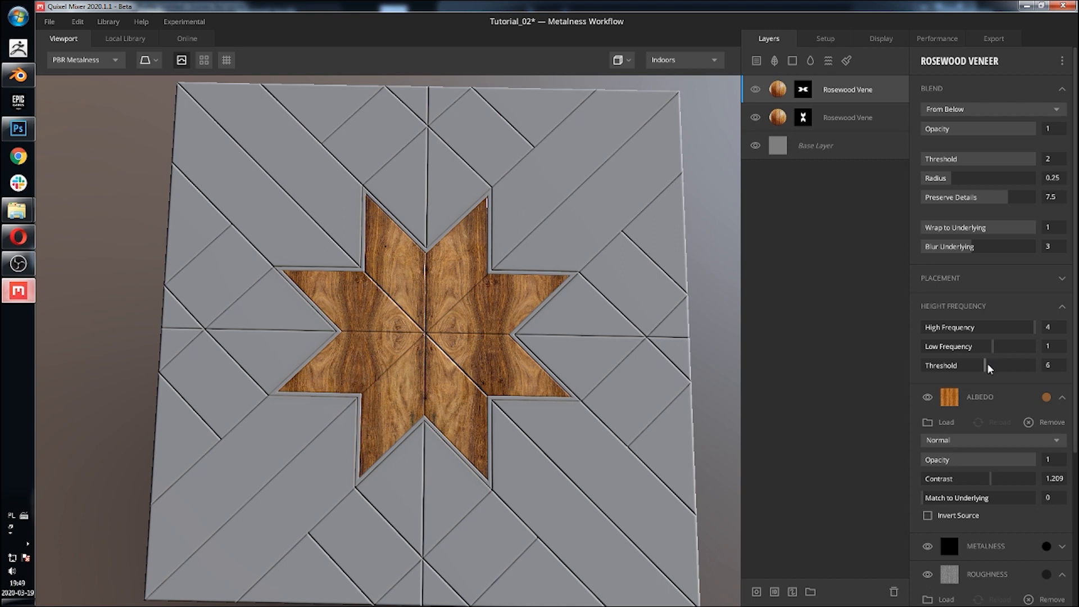
scroll(995, 290, "down", 1)
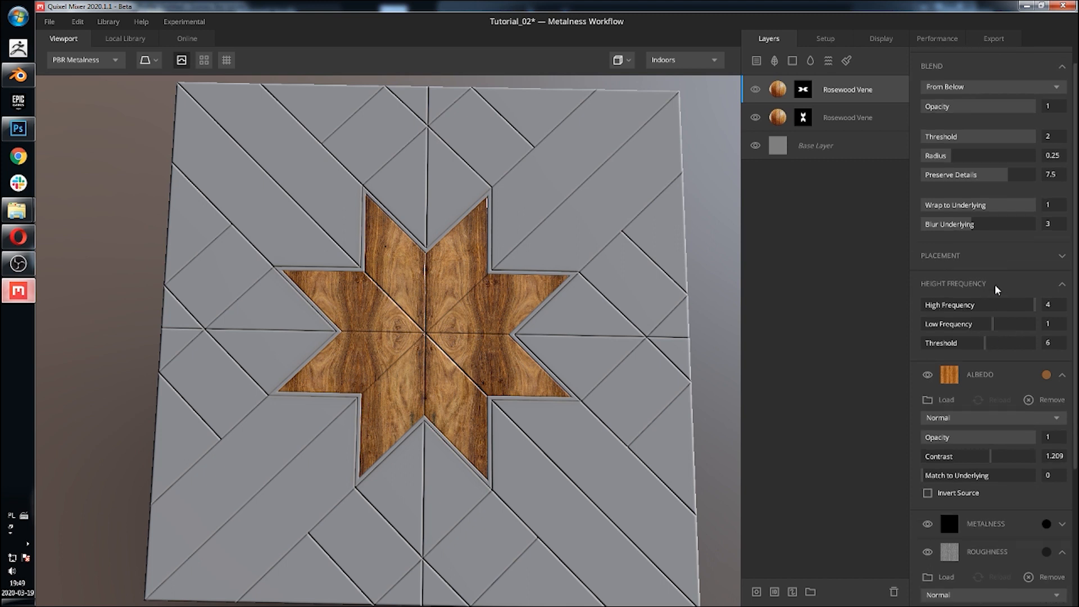
scroll(1002, 318, "down", 2)
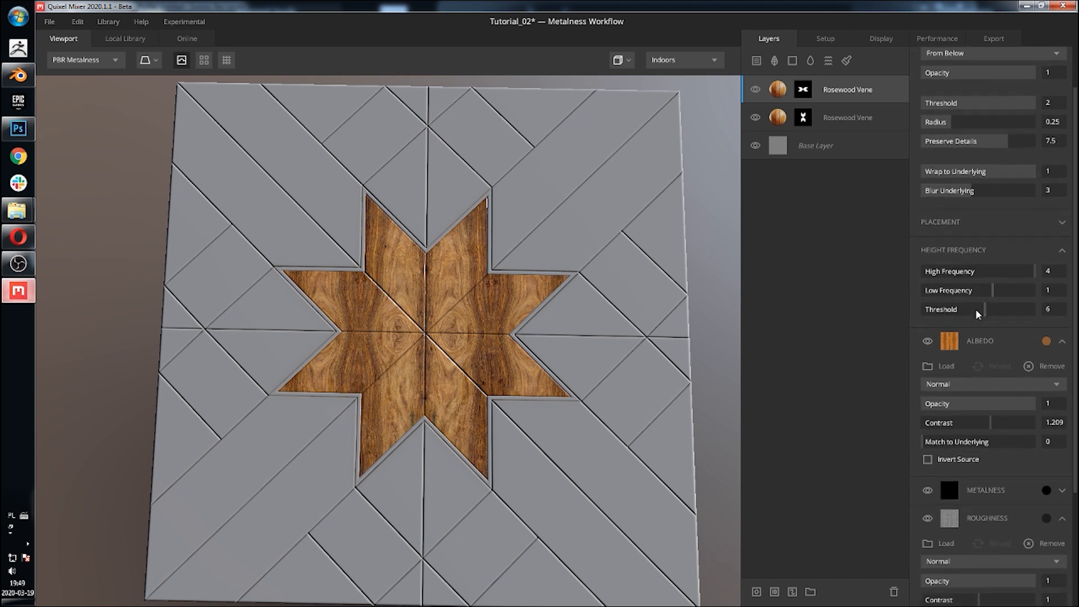
scroll(1012, 364, "down", 3)
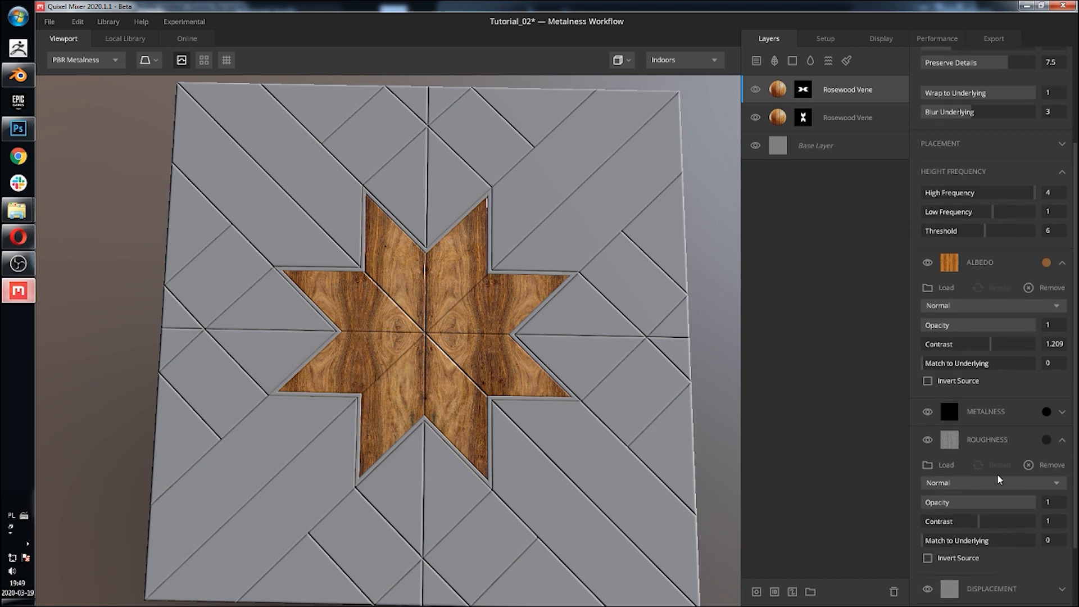
left_click(1061, 442)
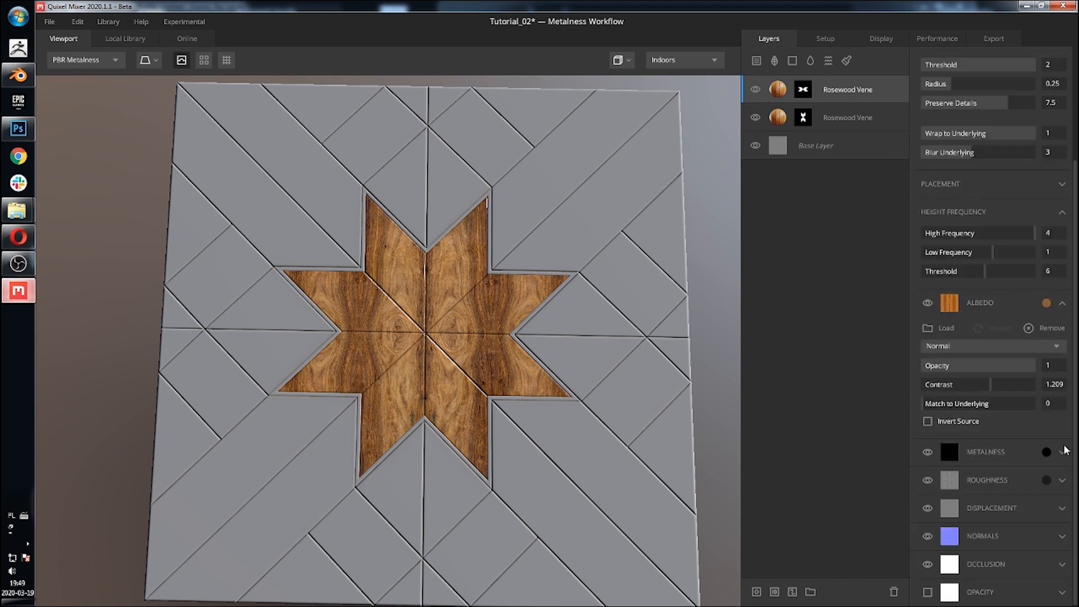
scroll(1057, 318, "up", 3)
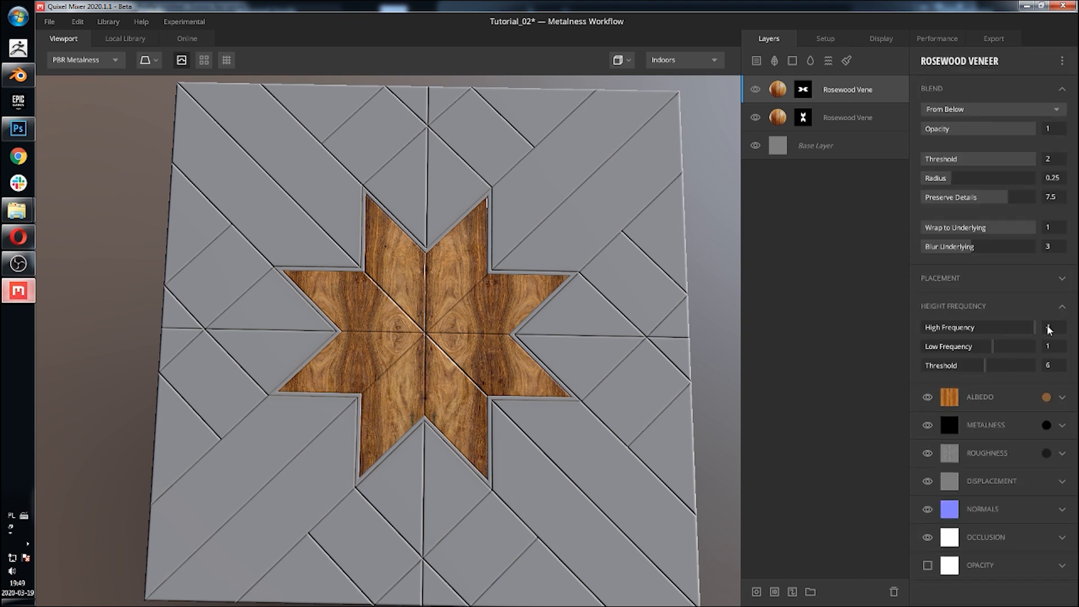
left_click(1061, 278)
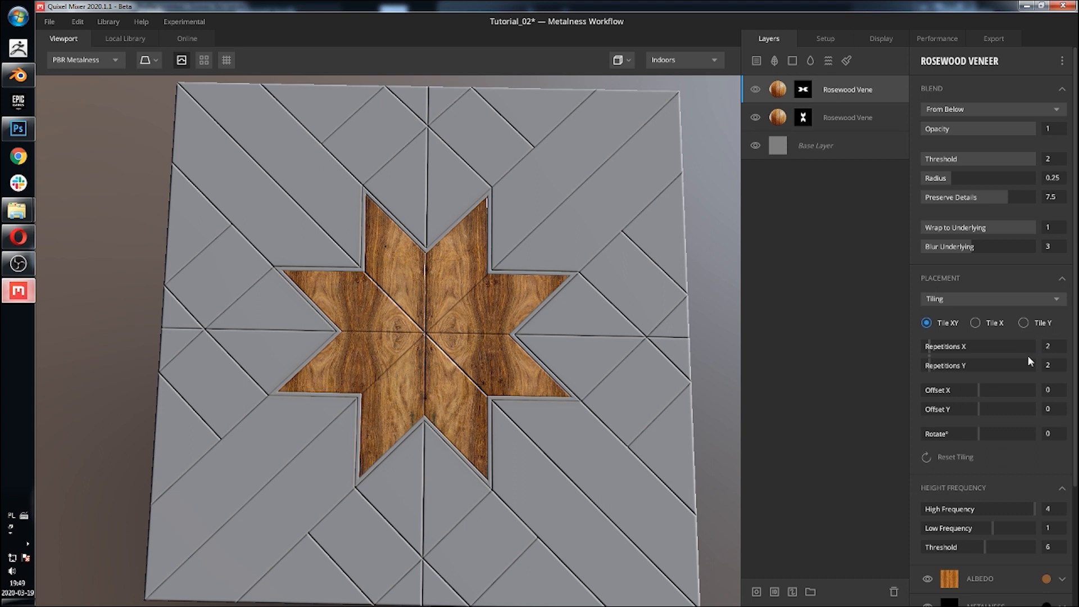
left_click(1005, 433)
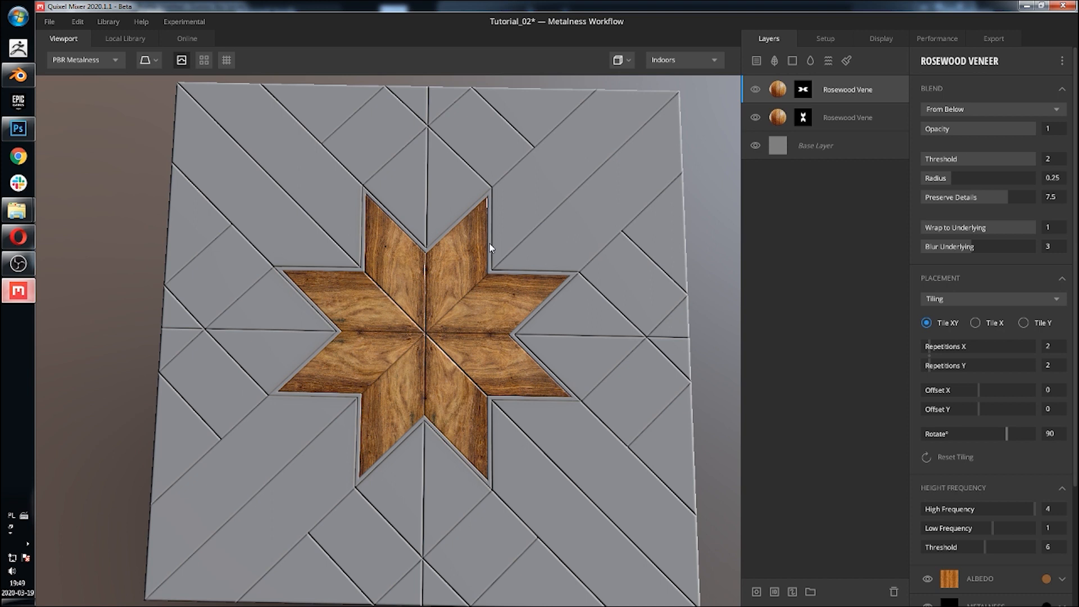
scroll(490, 247, "down", 1)
scroll(481, 303, "down", 1)
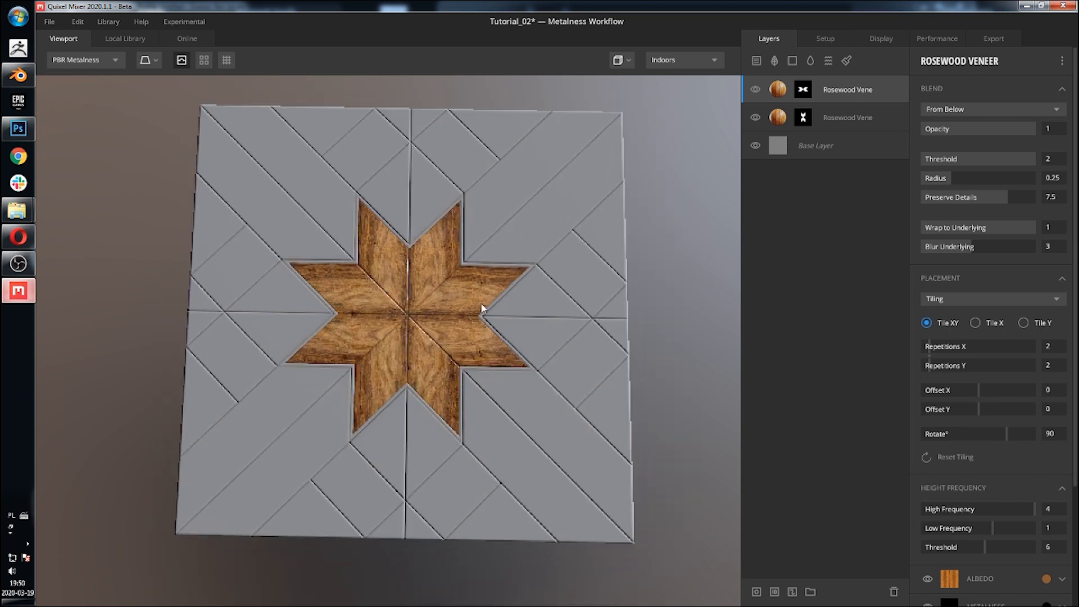
Step: Lower the project's working texture resolution to 2048 px
left_click(825, 38)
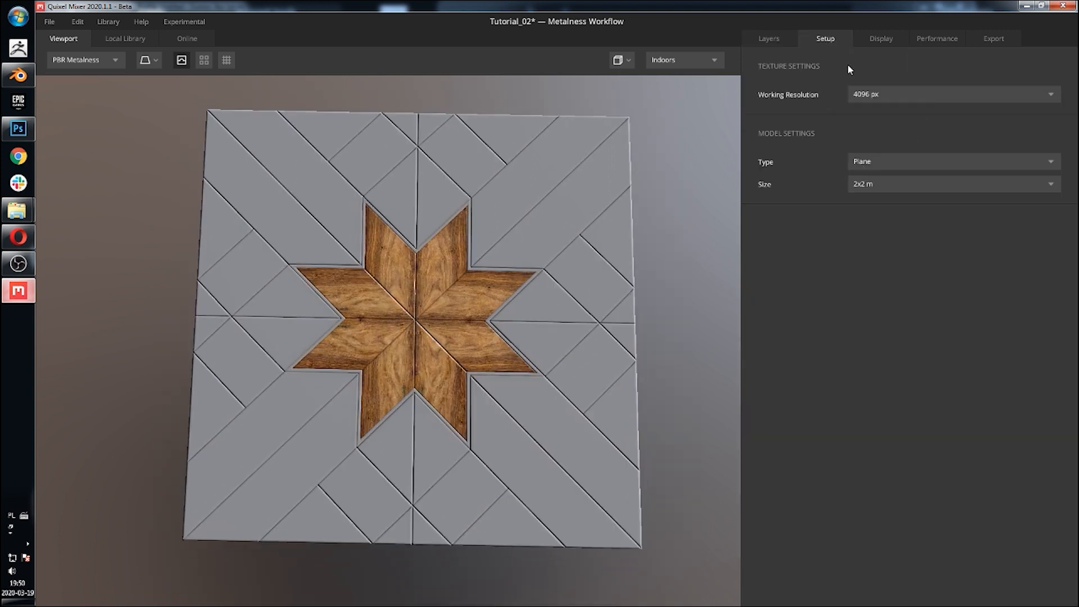
left_click(860, 94)
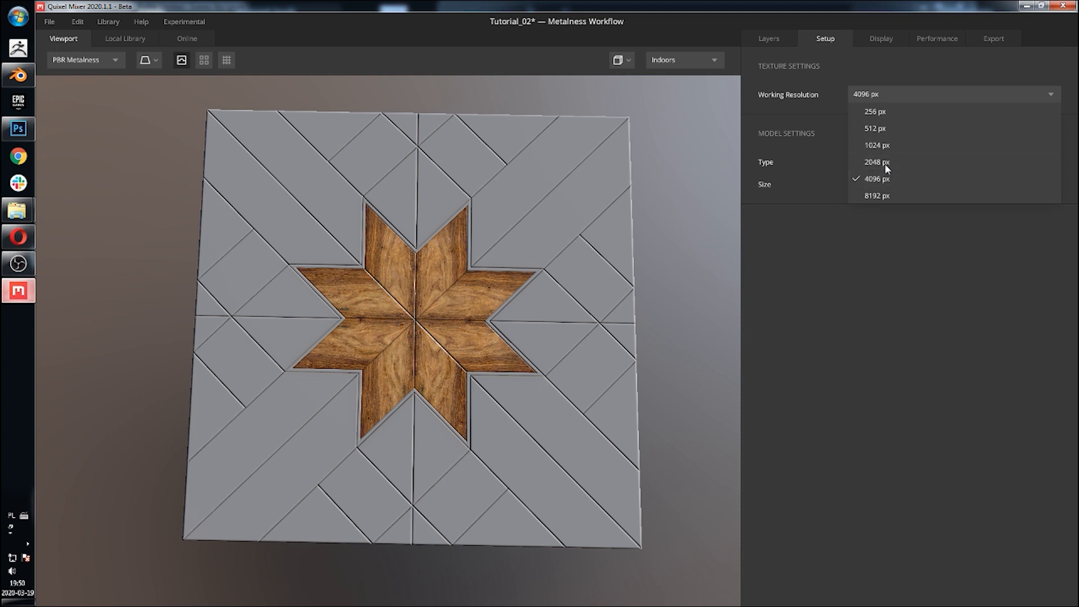
left_click(876, 162)
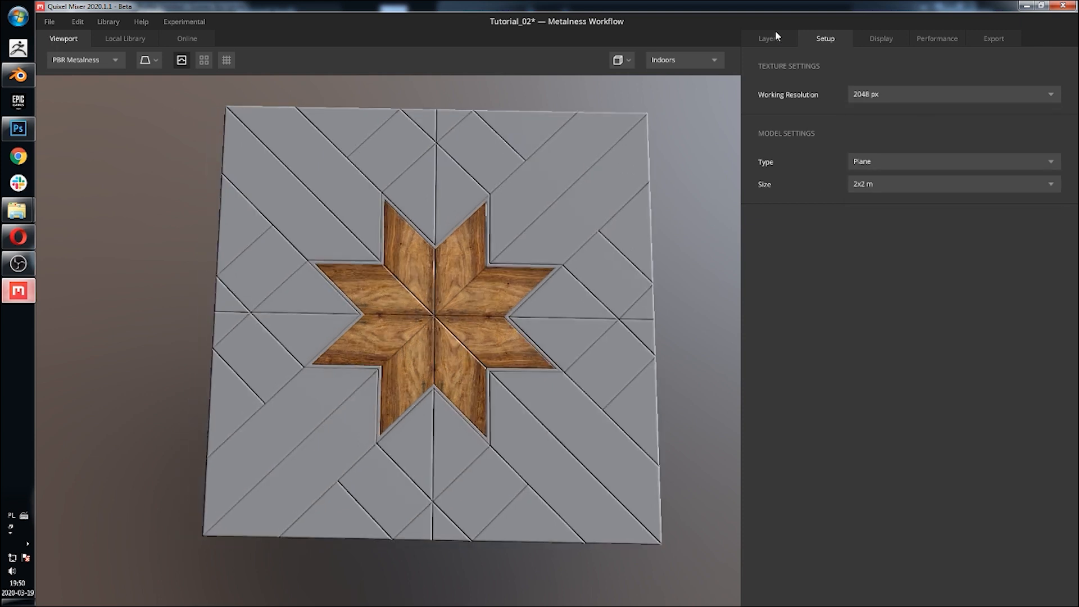
left_click(776, 36)
scroll(500, 180, "up", 5)
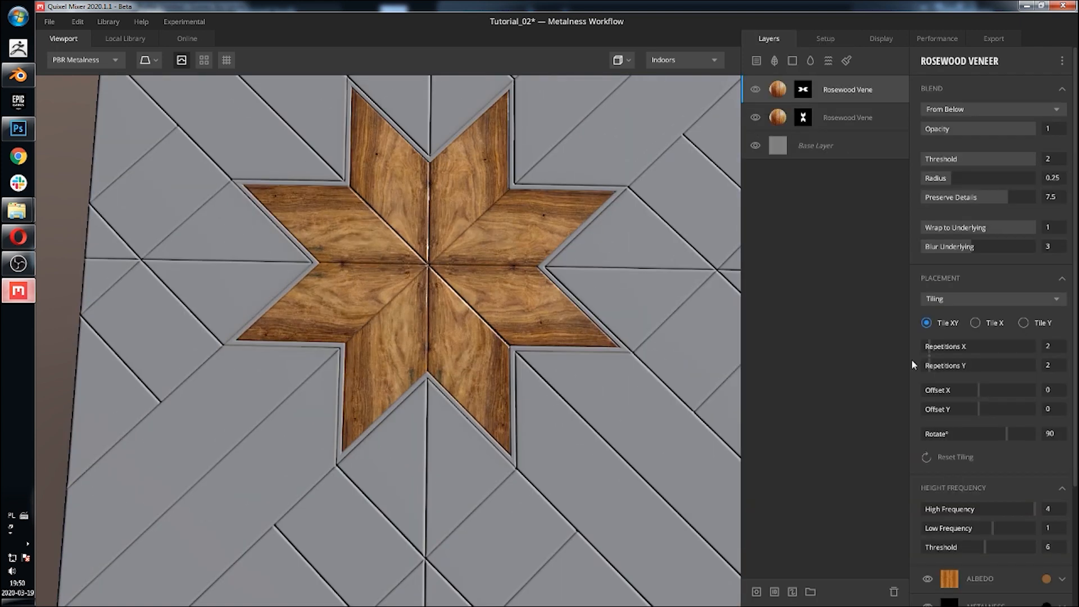
Step: Offset the duplicated layer's tiling to 0.234 in X and 0.184 in Y
left_click_drag(978, 391, 989, 412)
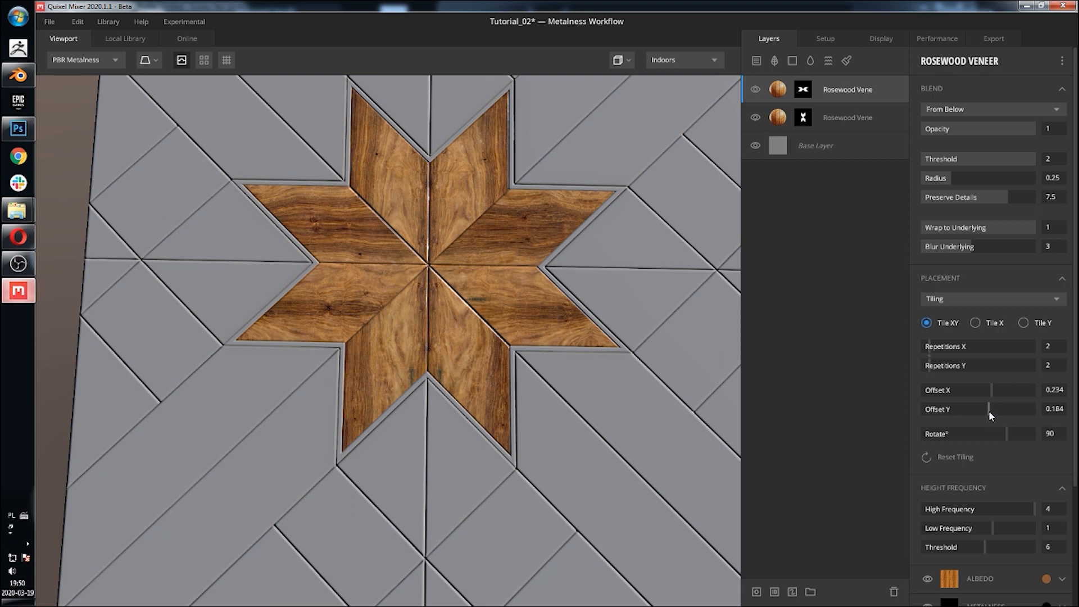
middle_click_drag(623, 179, 631, 218)
middle_click_drag(410, 335, 402, 308)
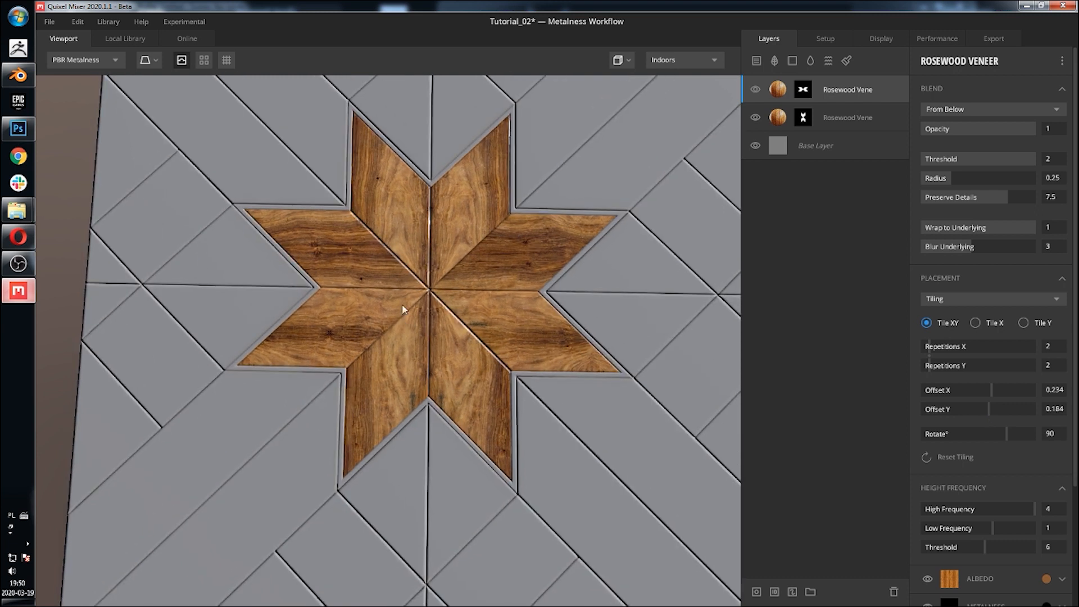
Step: Set the duplicated layer's Repetitions X to 1
left_click(926, 345)
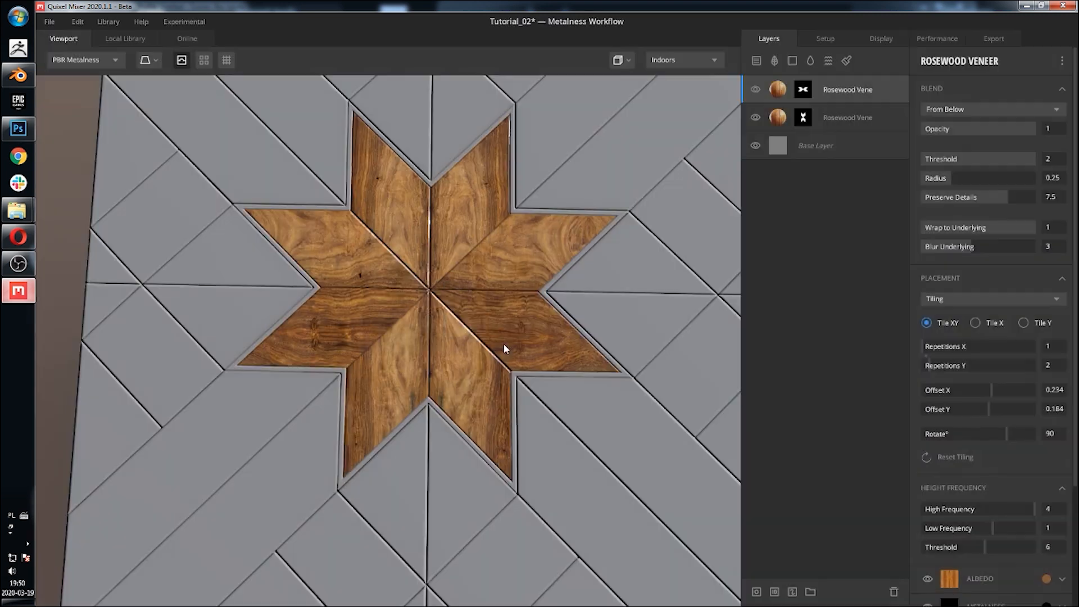
scroll(499, 327, "down", 3)
middle_click_drag(493, 285, 450, 326)
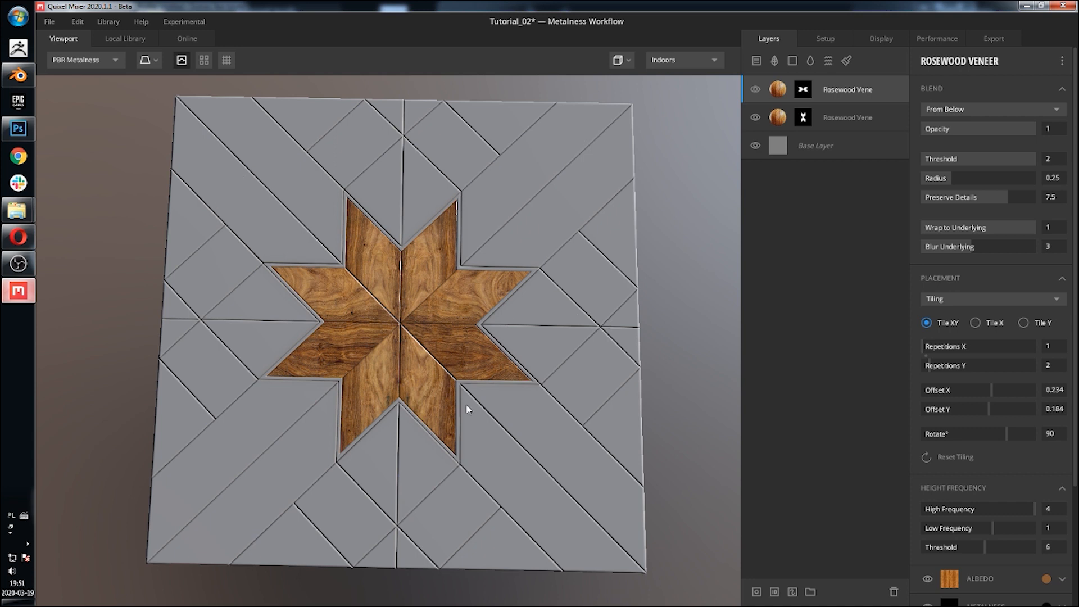
Step: Inspect the whole tile with the Wood45 layer on top
scroll(470, 409, "down", 5)
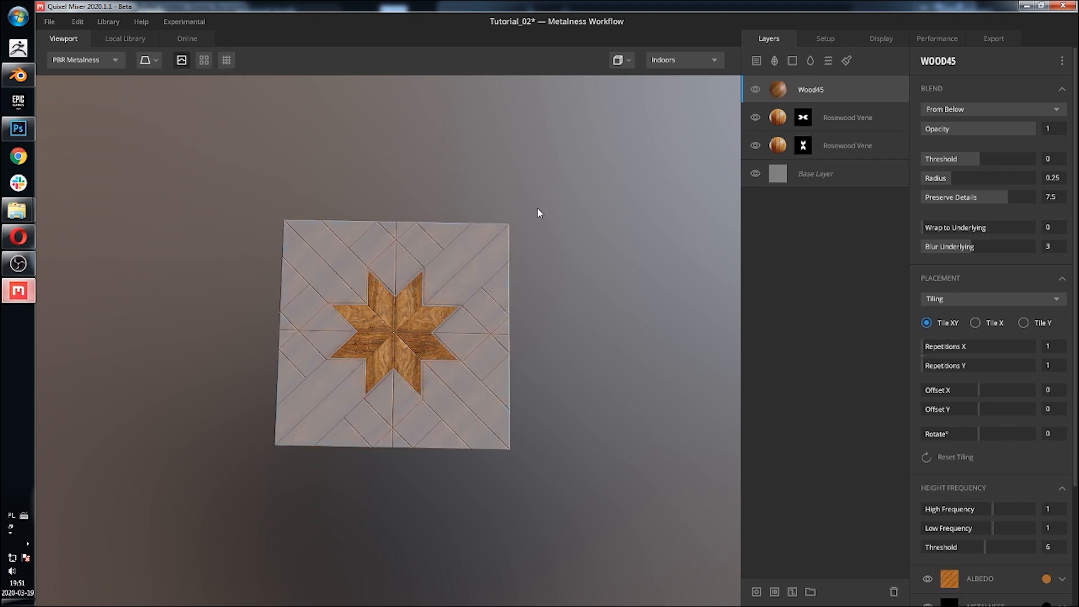
scroll(450, 264, "up", 5)
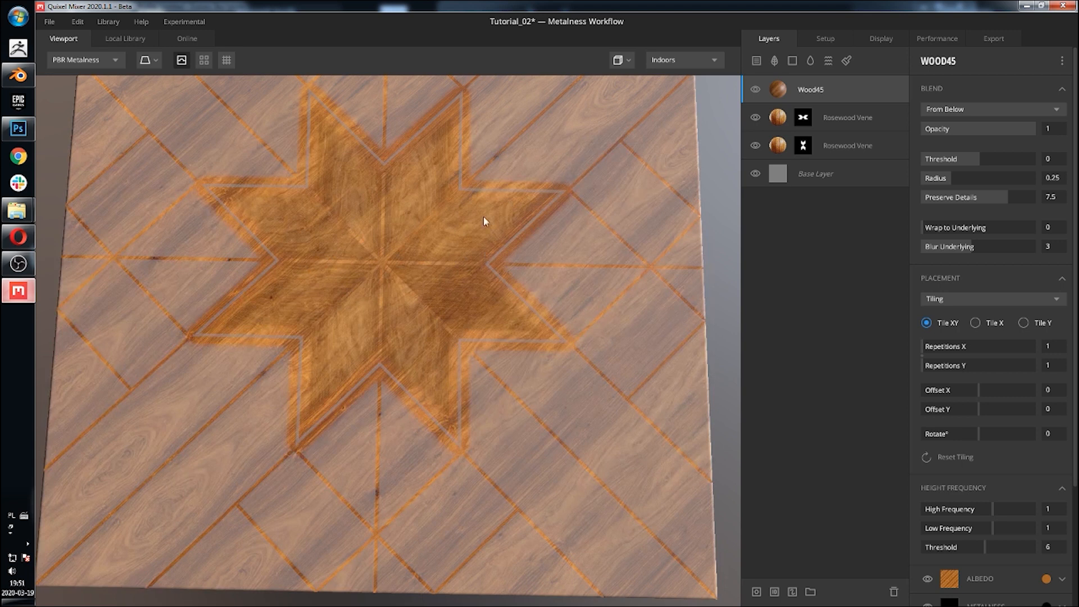
Step: Add a mask to the Wood45 layer with a Map component using the custom image mask_01
scroll(475, 230, "down", 4)
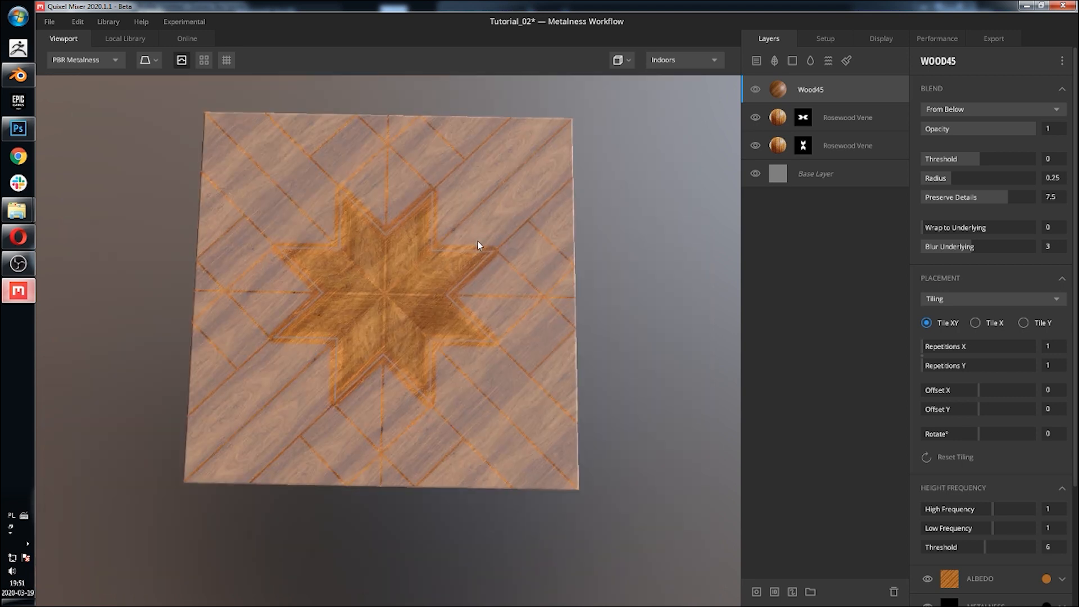
scroll(465, 301, "up", 5)
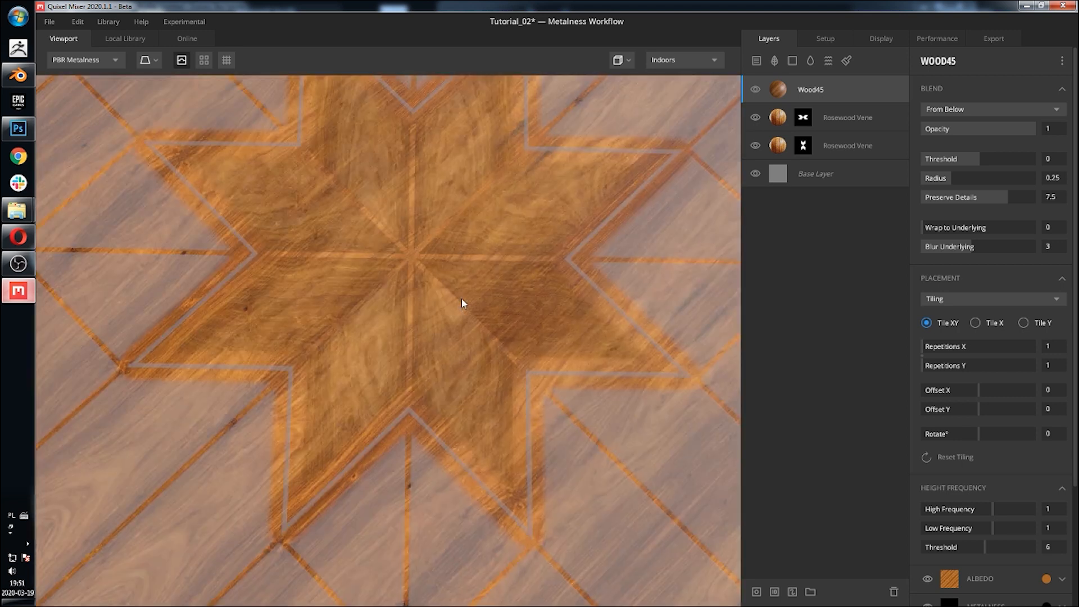
scroll(462, 304, "down", 5)
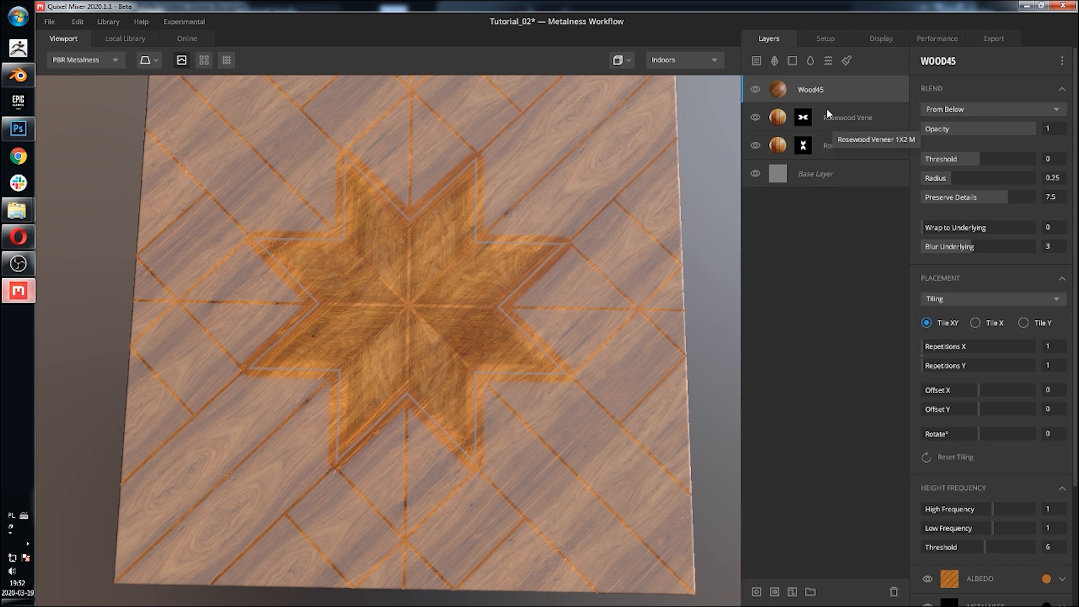
left_click(759, 593)
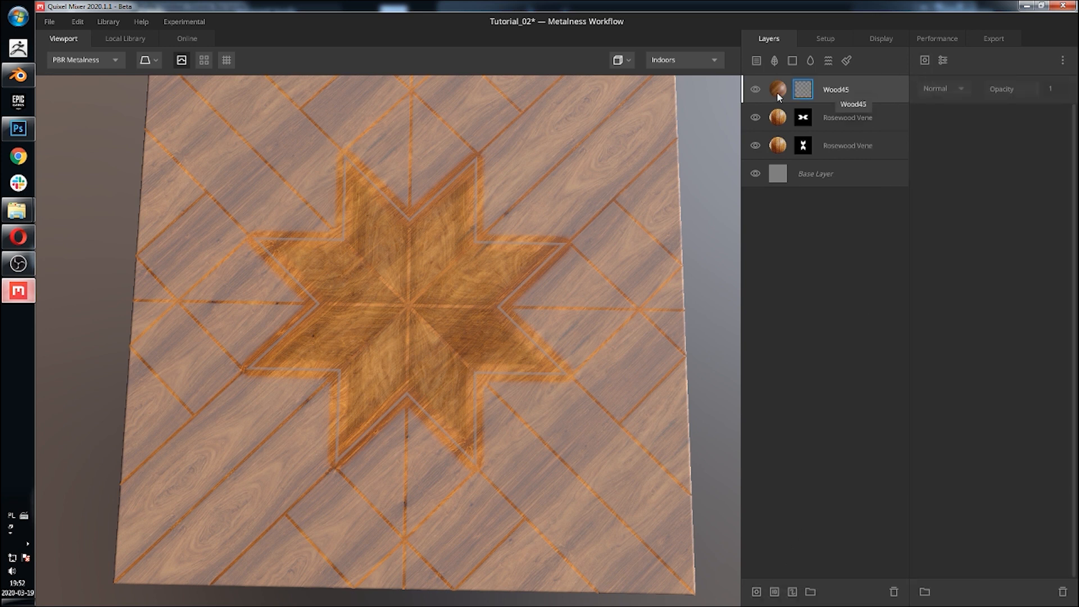
left_click(830, 90)
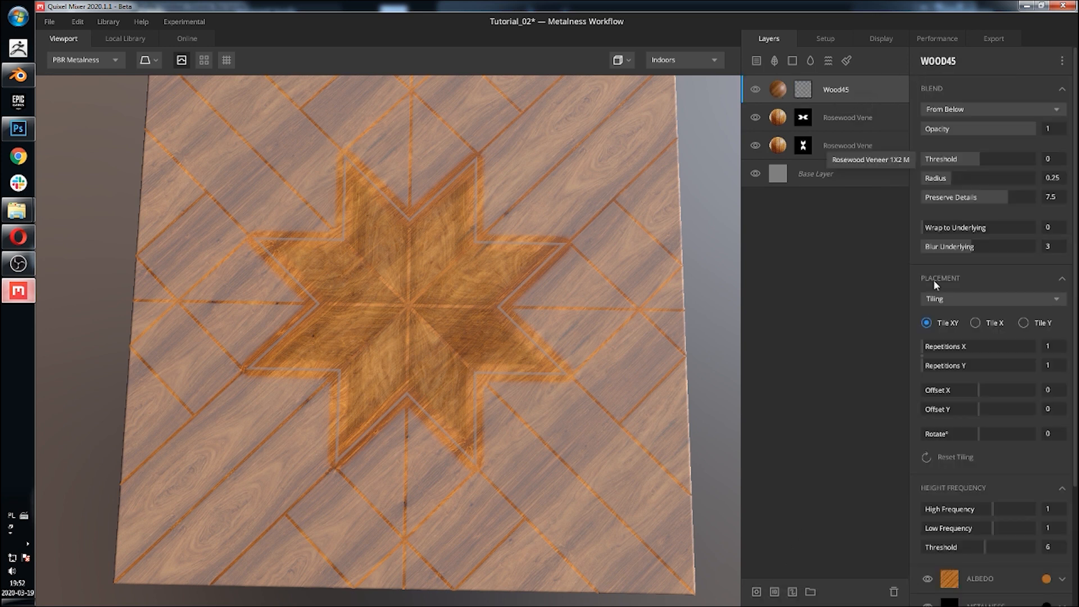
left_click(804, 91)
left_click(924, 60)
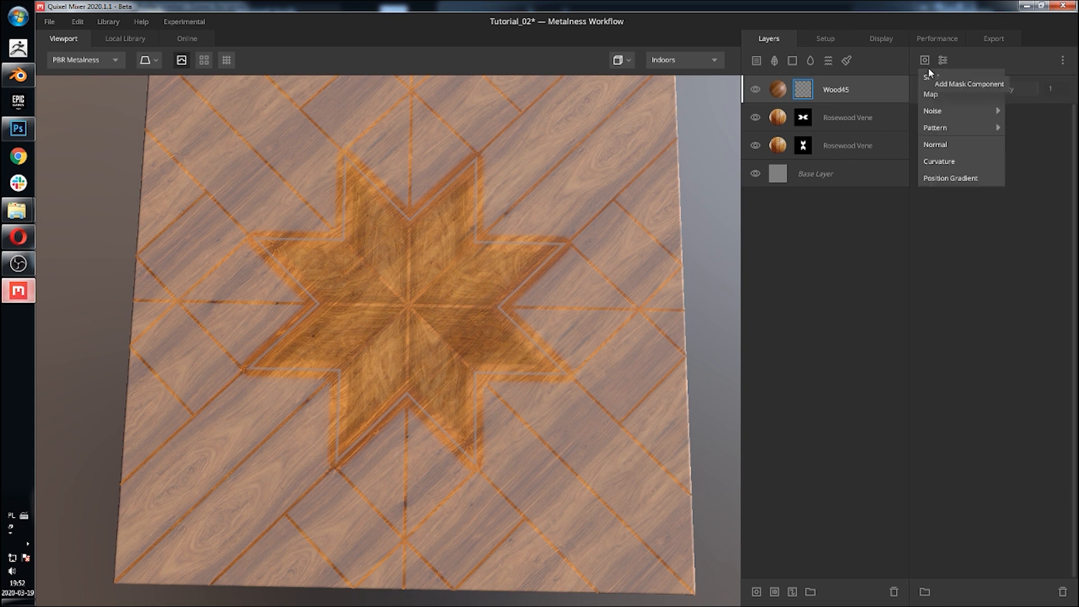
left_click(946, 103)
left_click(994, 181)
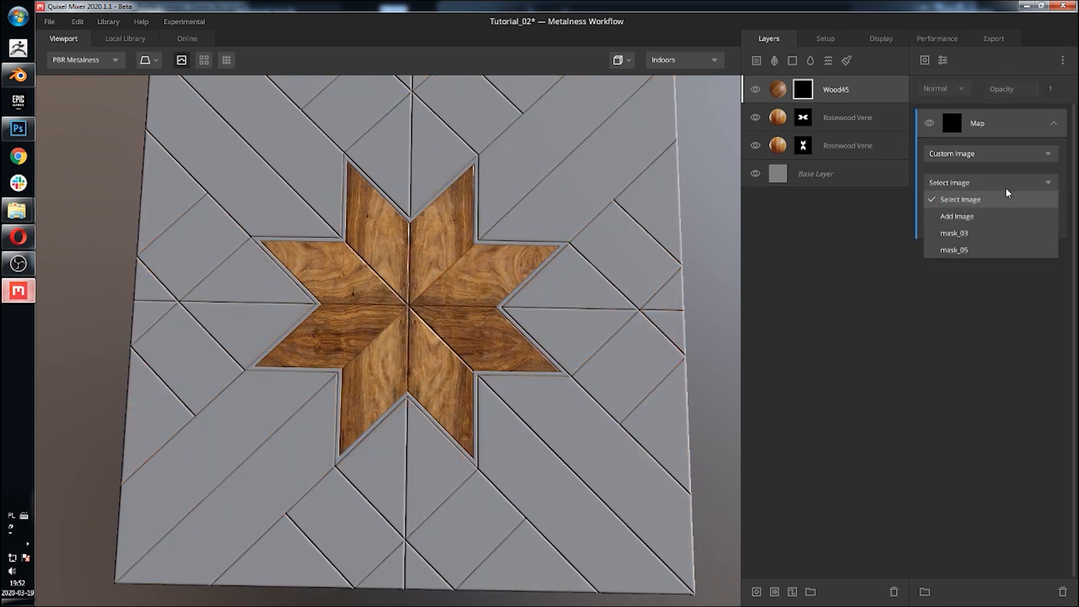
left_click(983, 217)
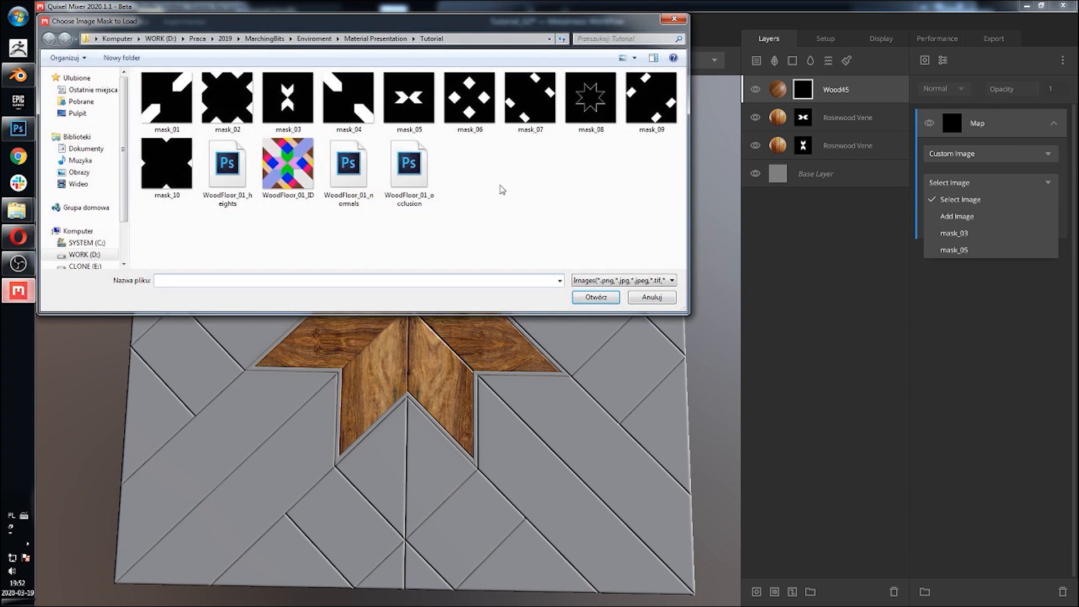
left_click(156, 108)
left_click(600, 298)
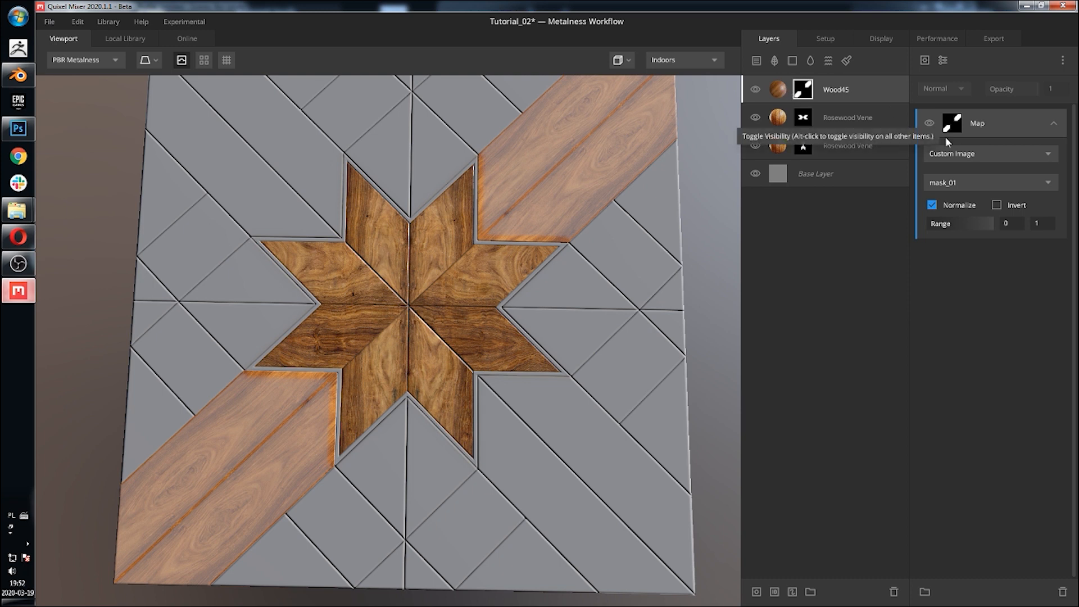
Step: Set the Wood45 layer's blend Threshold to 2 and Wrap to Underlying to 1
left_click(787, 96)
left_click_drag(978, 156, 1059, 162)
left_click_drag(940, 227, 1035, 228)
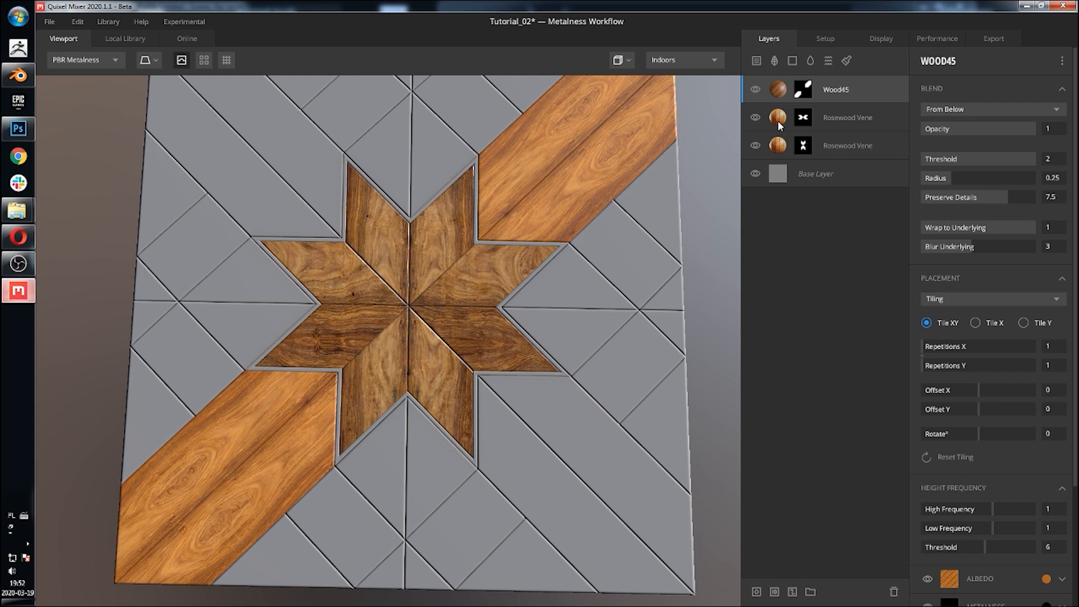
Step: Compare the albedo tint colours of the Rosewood Veneer and Wood45 layers
left_click(780, 120)
left_click(1046, 579)
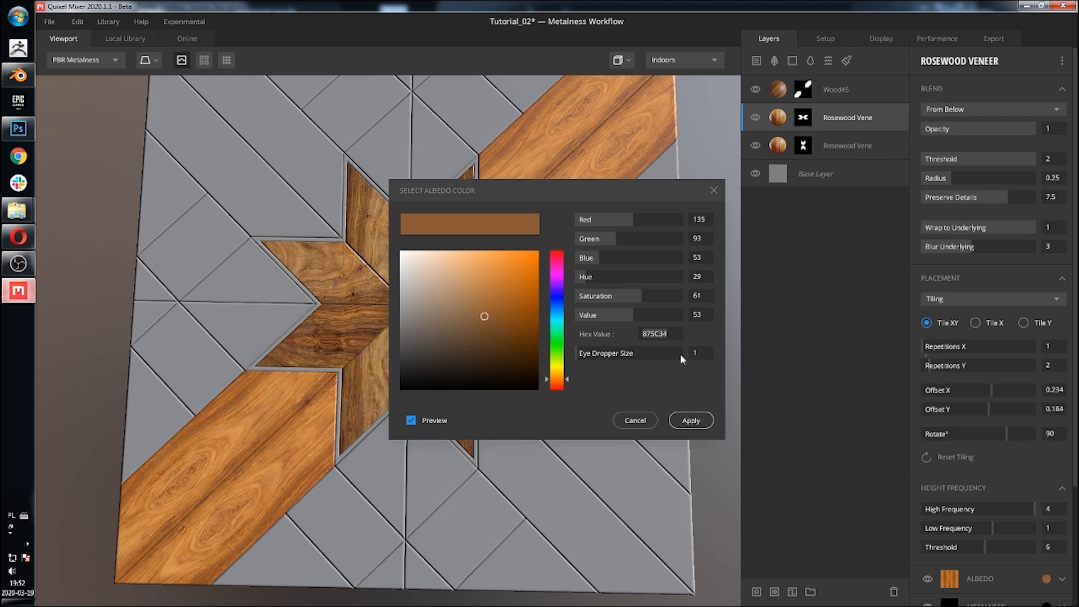
left_click(691, 420)
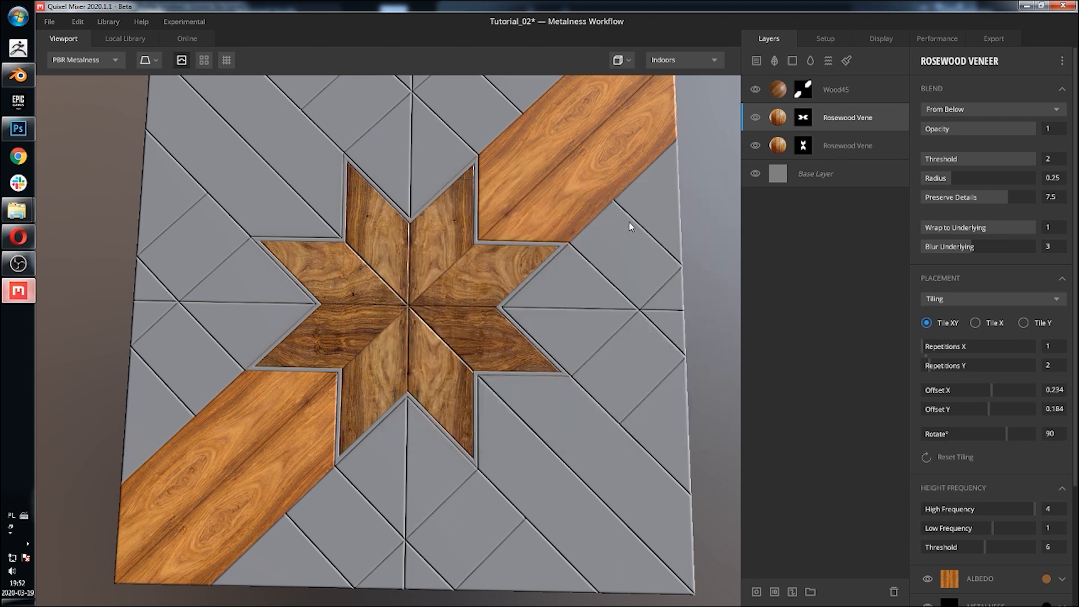
left_click(855, 93)
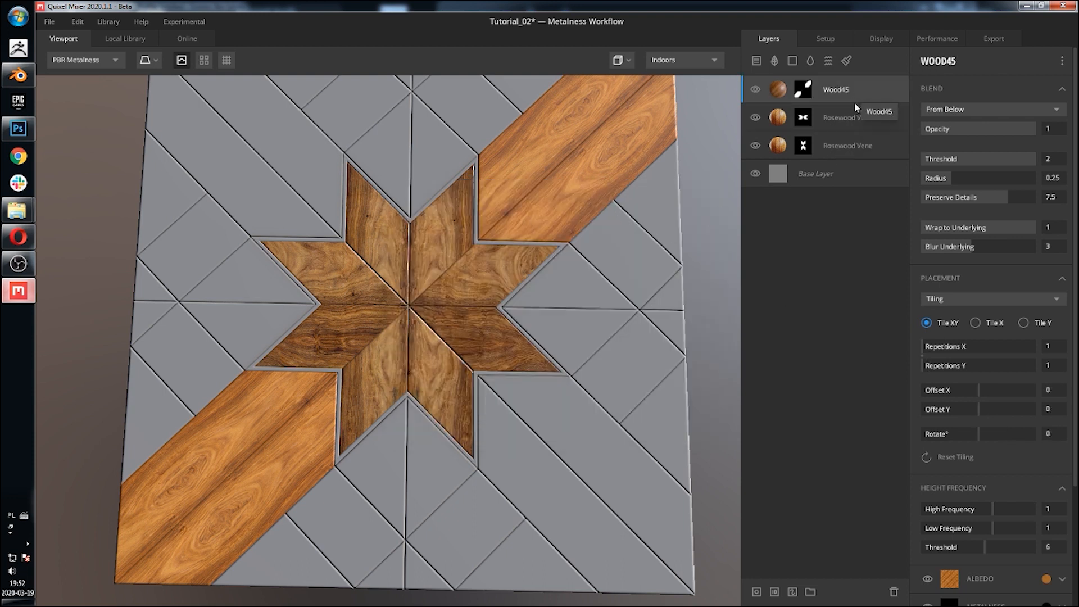
left_click(1046, 578)
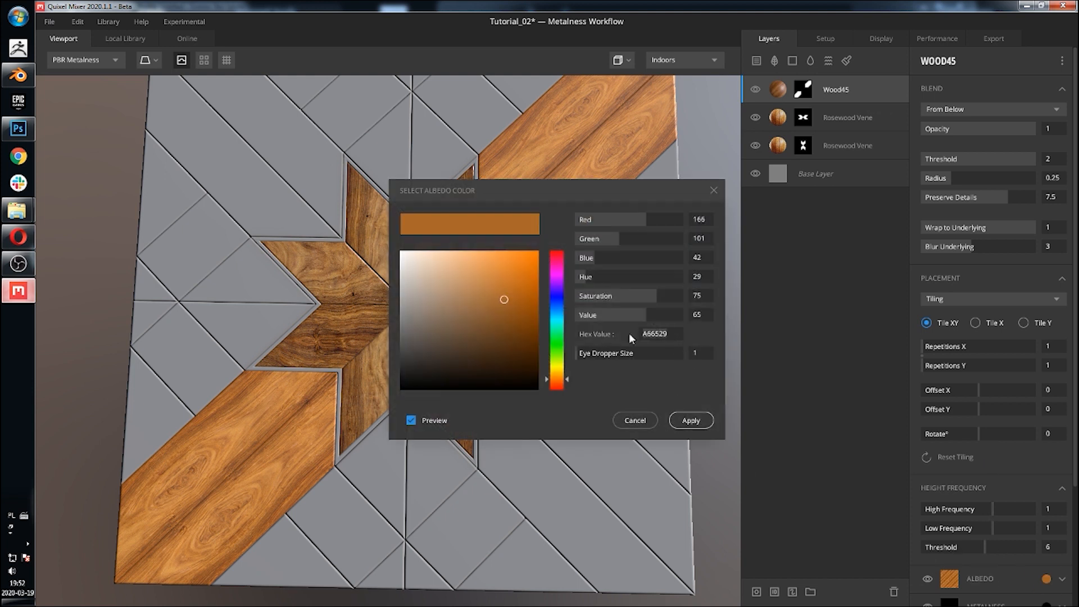
left_click(691, 421)
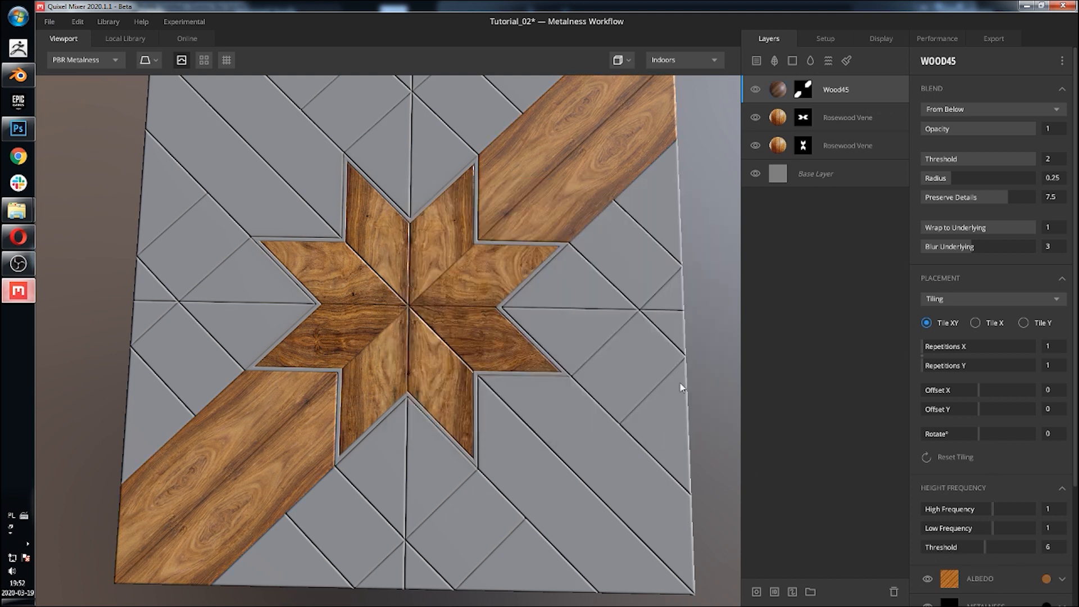
Step: Raise the Wood45 layer's albedo contrast to 1.214 and set its tiling Offset Y to 0.388
scroll(1047, 485, "down", 2)
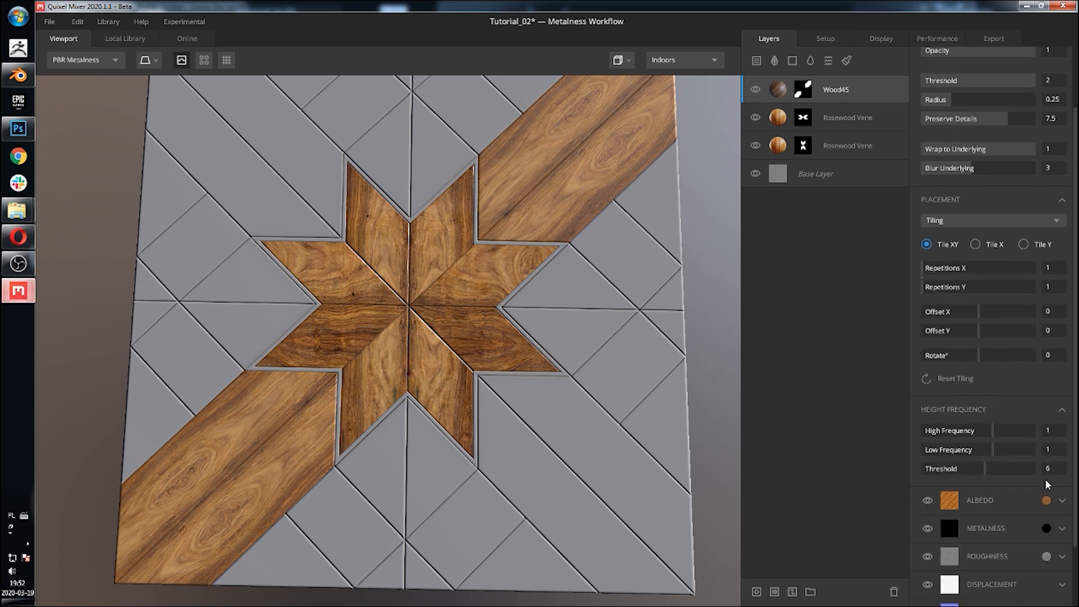
left_click(1024, 494)
scroll(1012, 522, "down", 1)
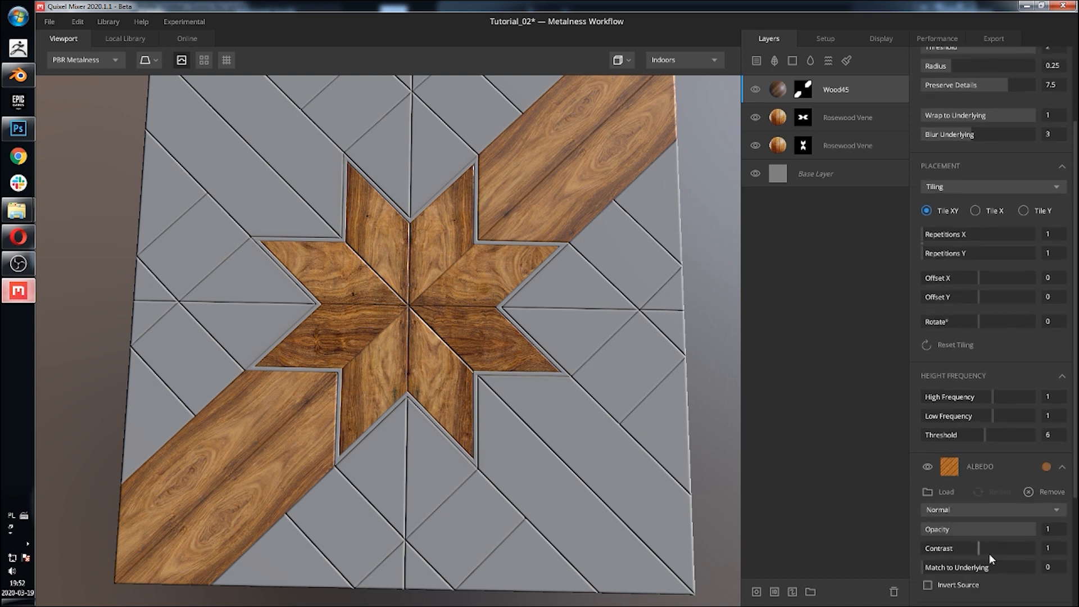
left_click_drag(980, 546, 991, 545)
middle_click_drag(650, 308, 612, 419)
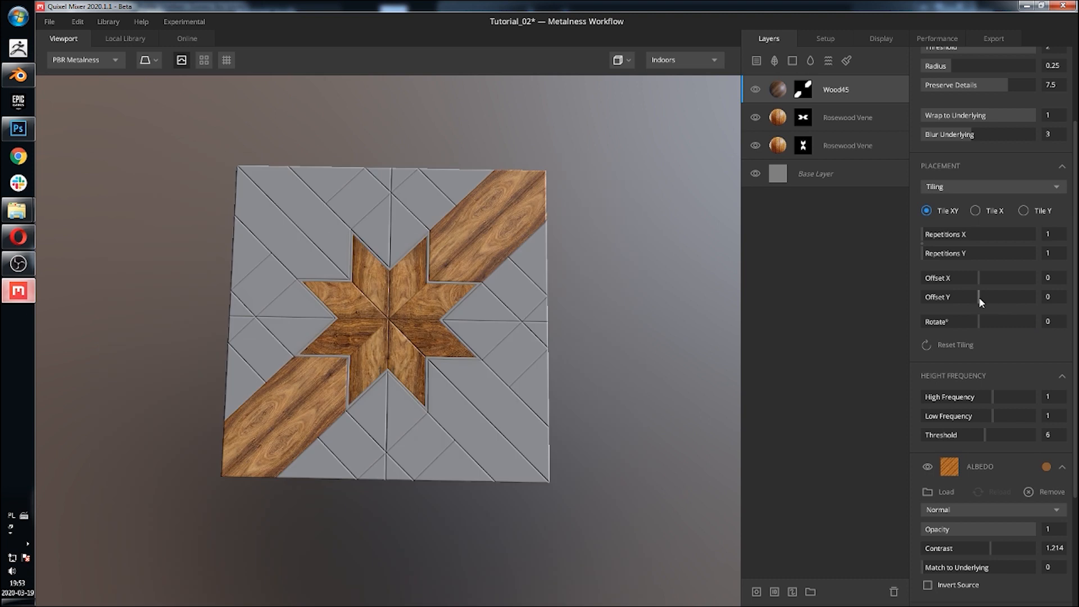
left_click_drag(979, 297, 1000, 296)
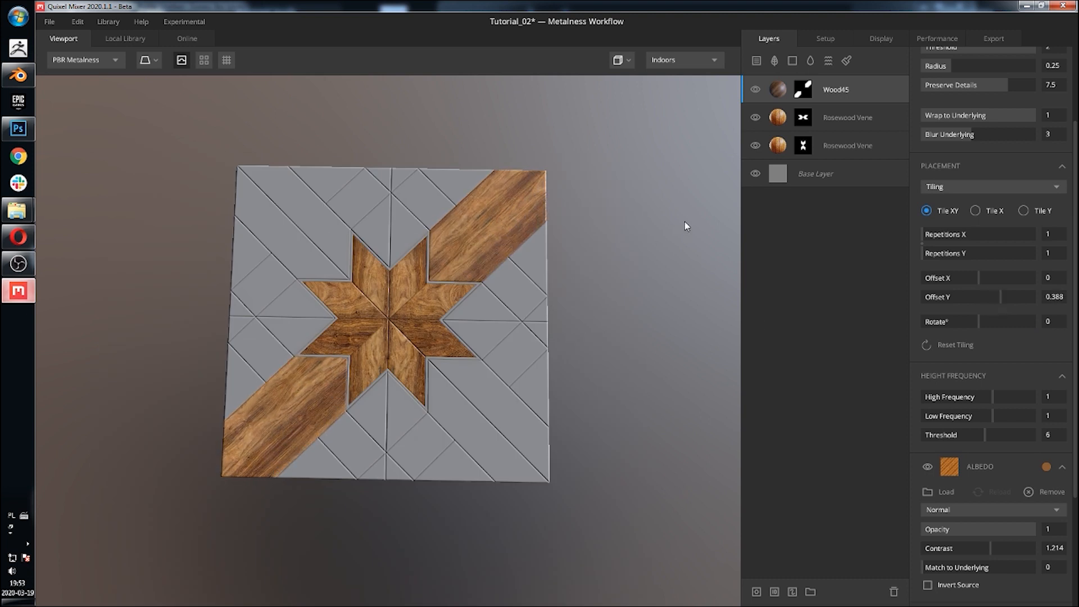
Step: Duplicate the Wood45 layer and load the custom image mask_04 into the copy's mask map
right_click(783, 102)
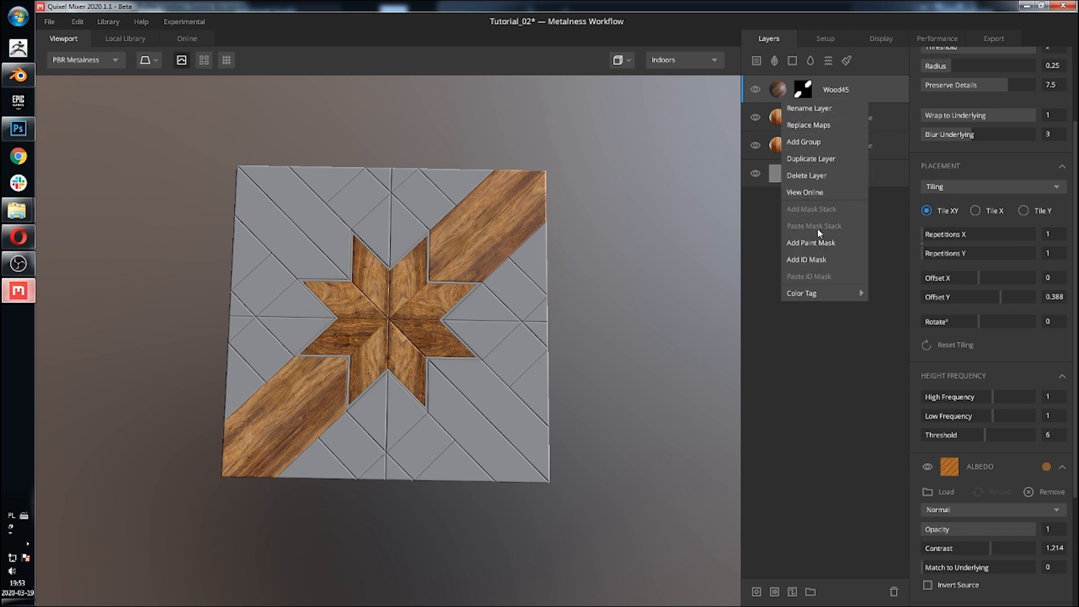
left_click(824, 158)
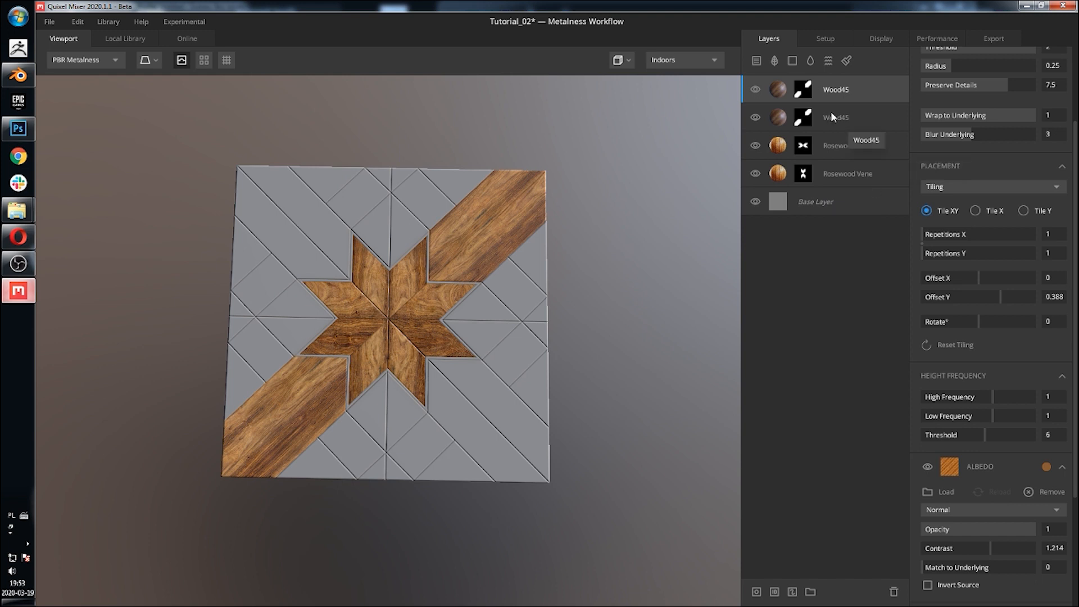
left_click(801, 91)
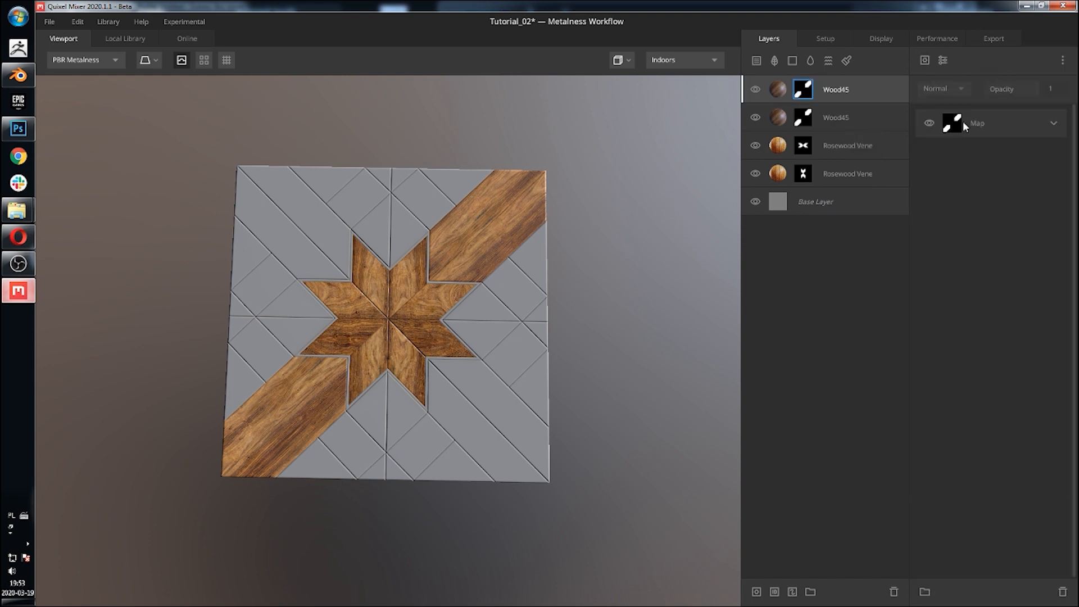
left_click(1057, 125)
left_click(998, 154)
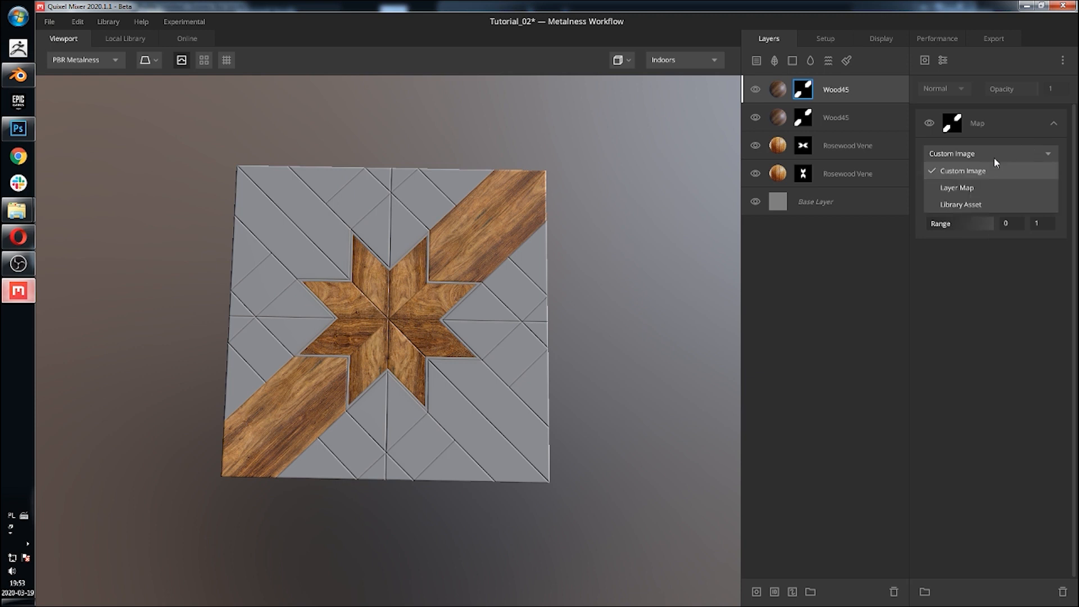
left_click(1007, 300)
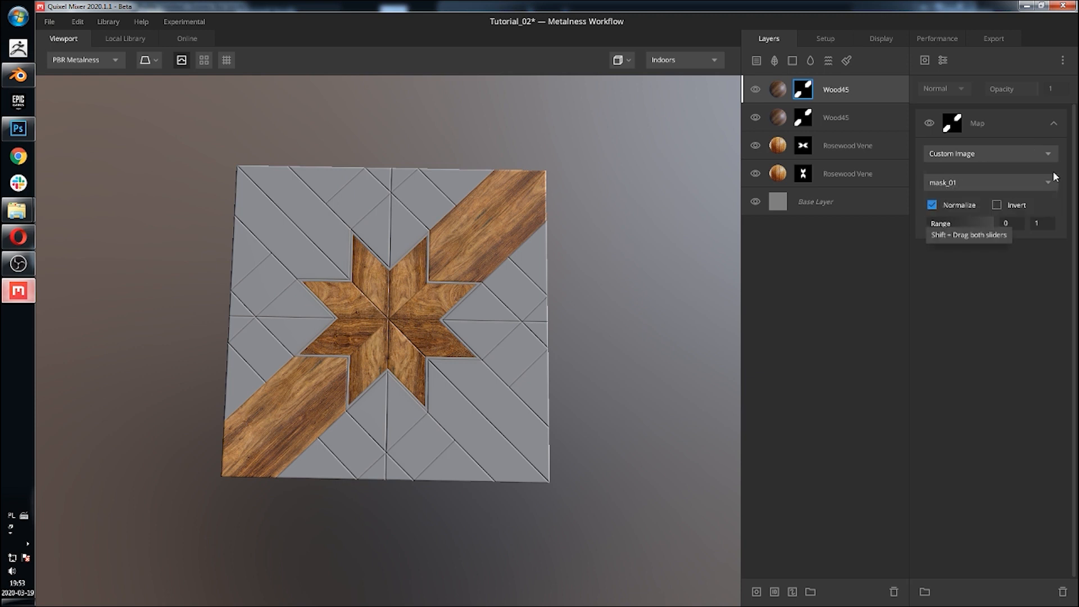
left_click(1052, 185)
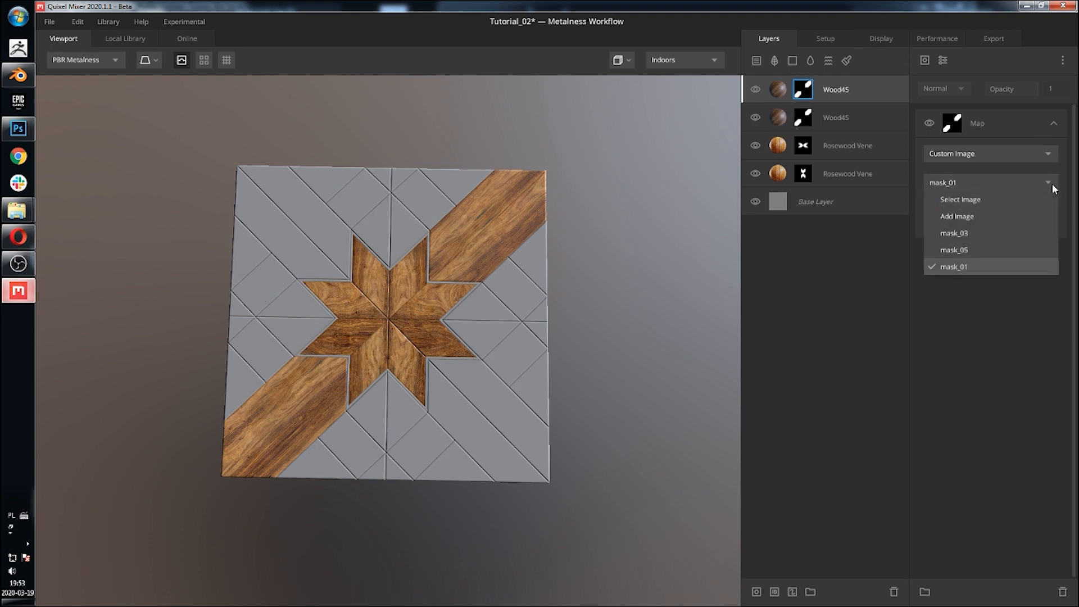
left_click(999, 215)
left_click(349, 100)
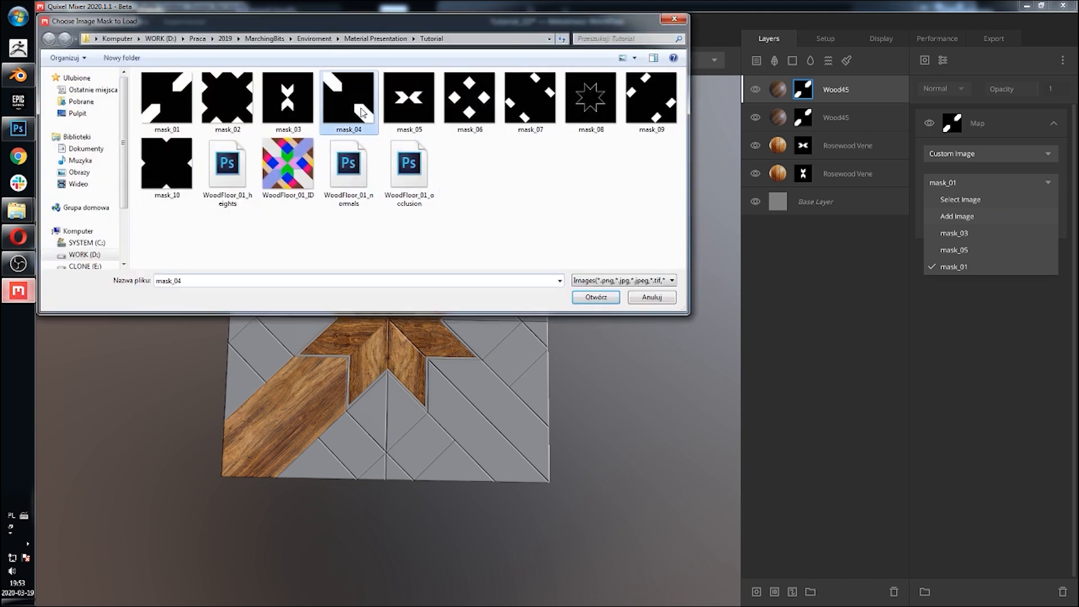
left_click(612, 297)
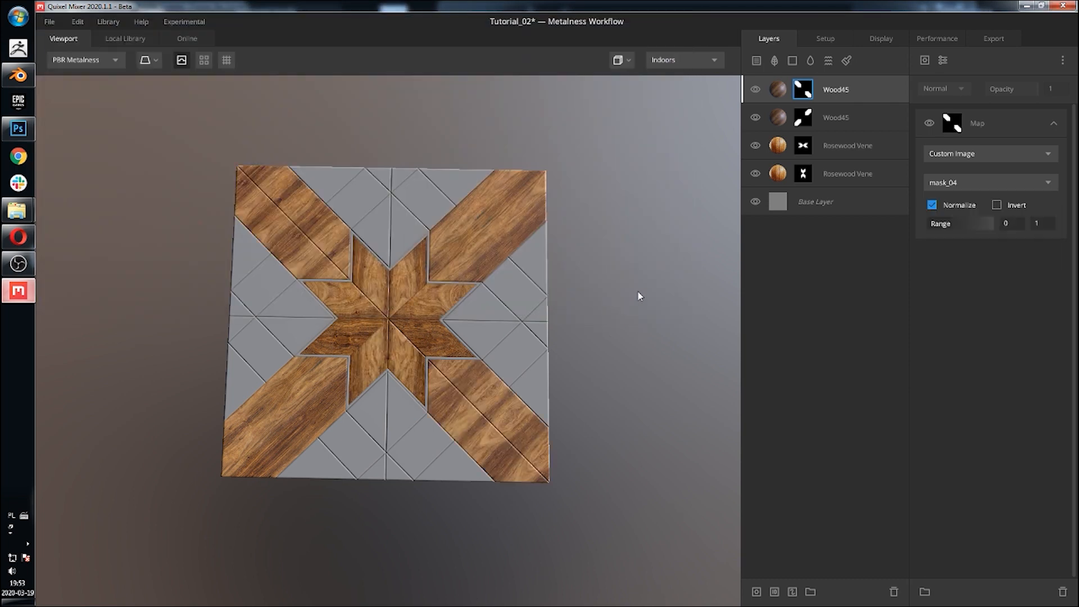
Step: Rotate the top Wood45 layer's tiling 90° and offset it to 0.408 in X and 0.612 in Y
left_click(781, 91)
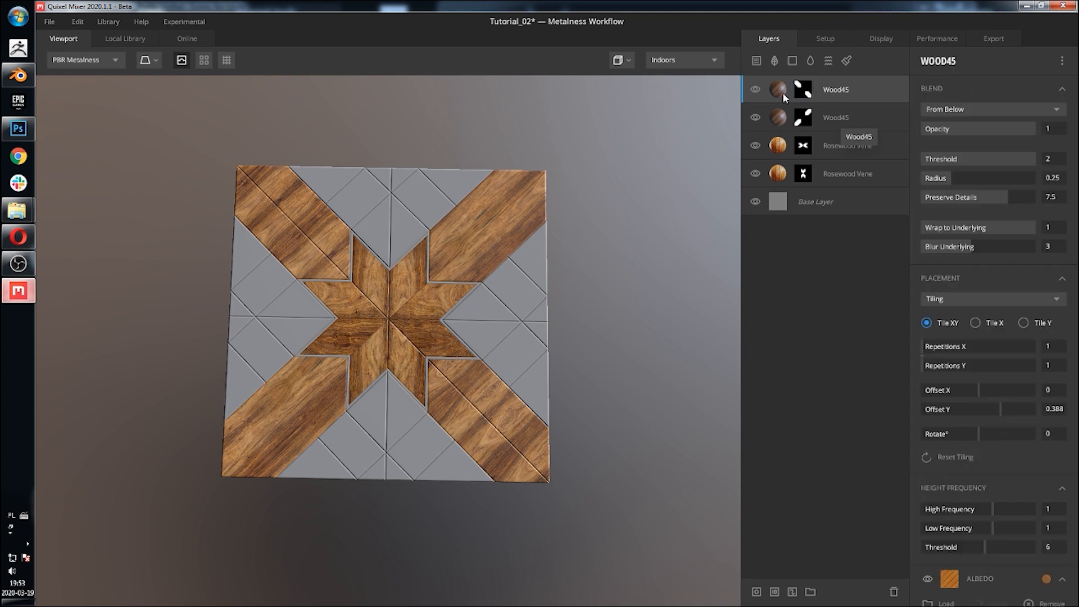
left_click_drag(980, 435, 994, 436)
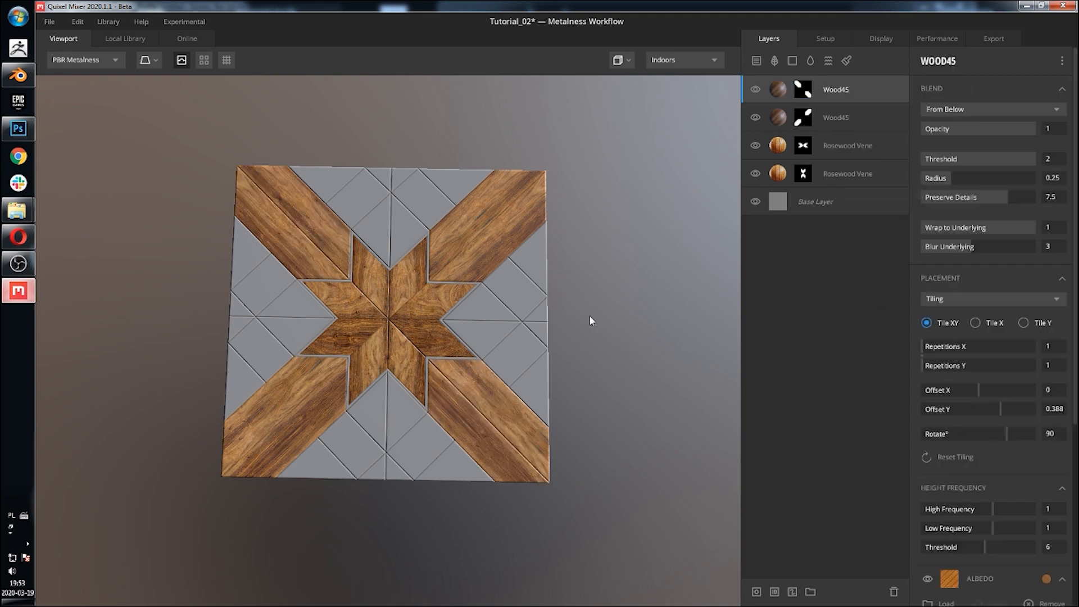
left_click_drag(1004, 409, 1012, 408)
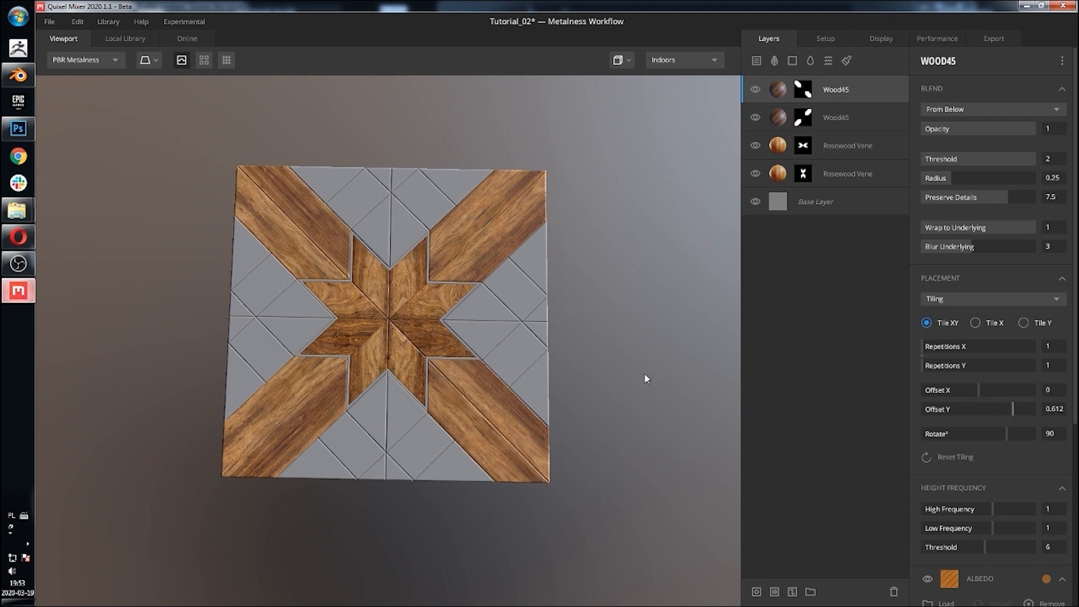
left_click_drag(979, 386, 1002, 393)
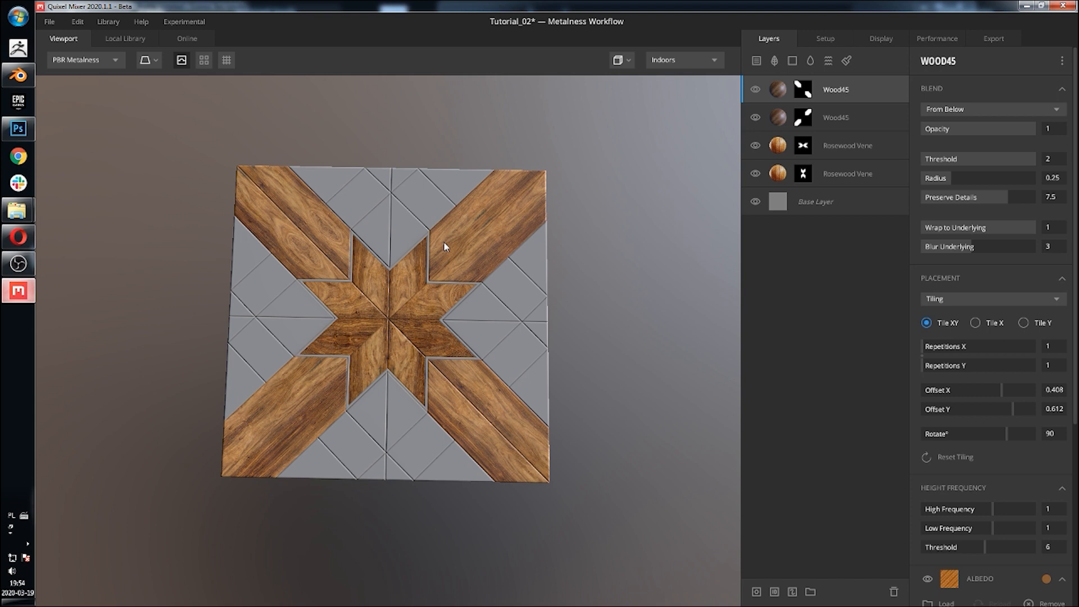
Step: Duplicate the top Wood45 layer and load the custom image mask_07 into the copy's mask map
middle_click_drag(445, 246, 452, 222)
right_click(778, 90)
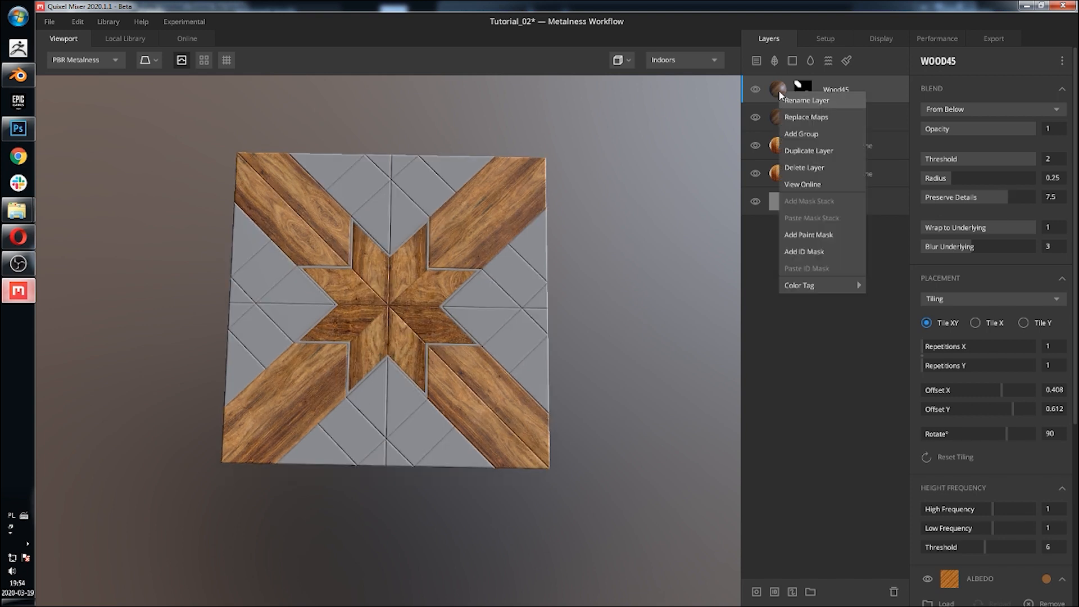
left_click(807, 151)
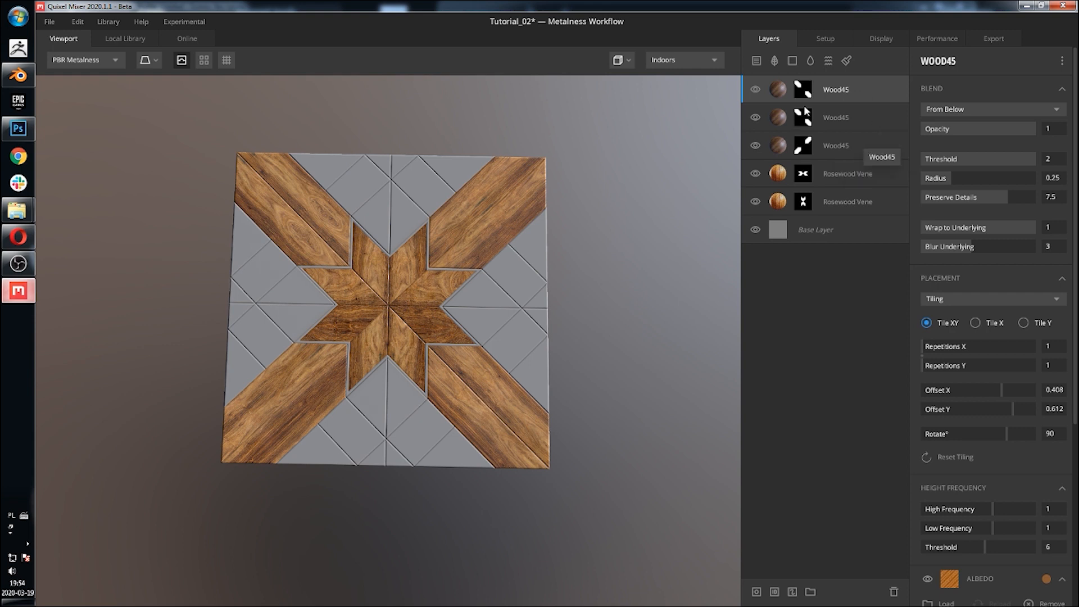
left_click(801, 90)
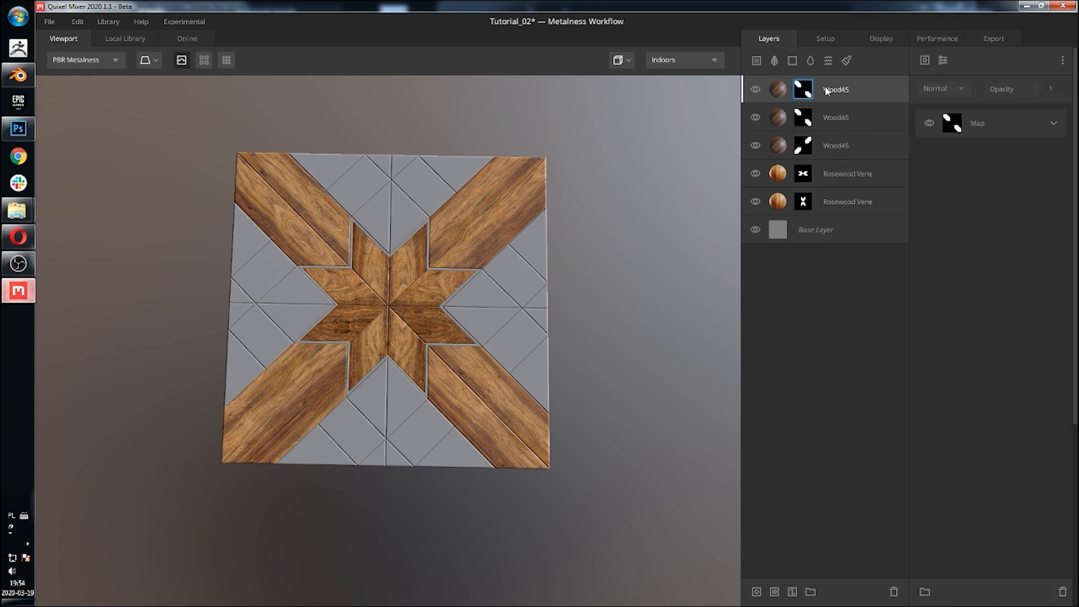
left_click(1055, 126)
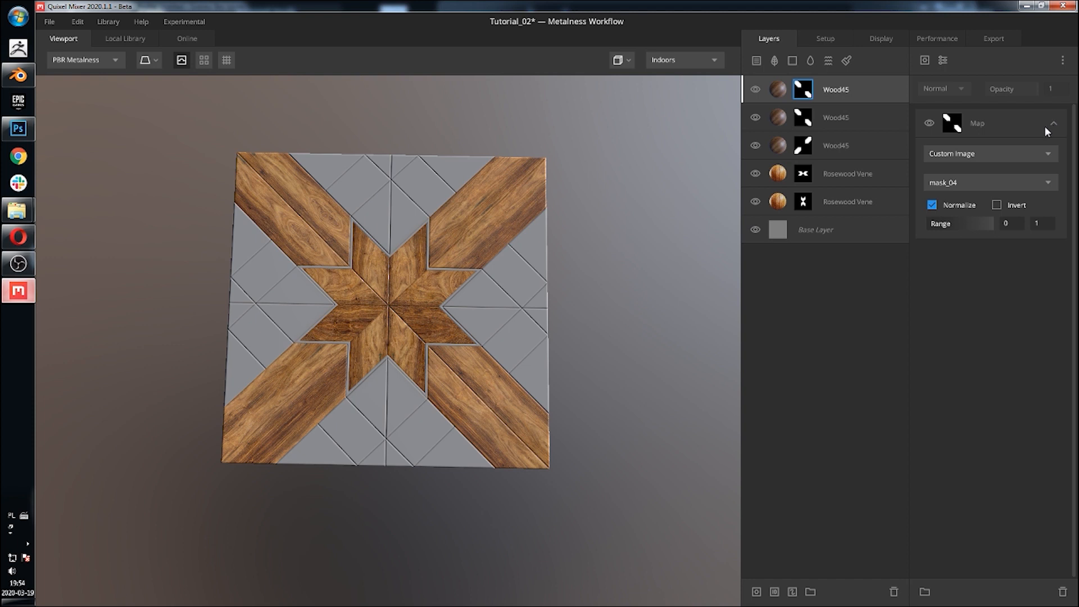
left_click(1016, 181)
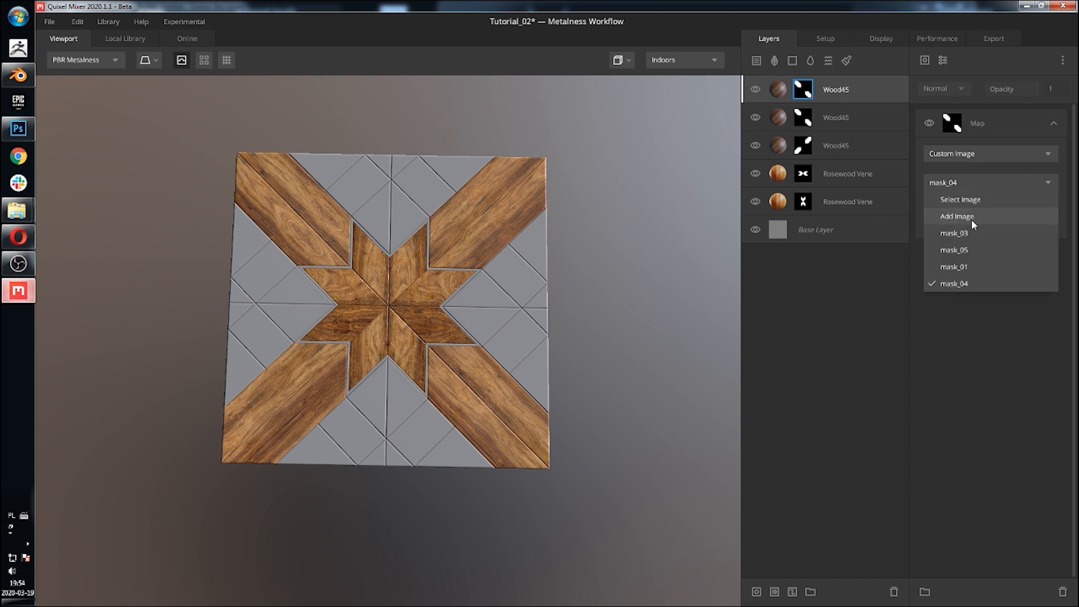
left_click(951, 219)
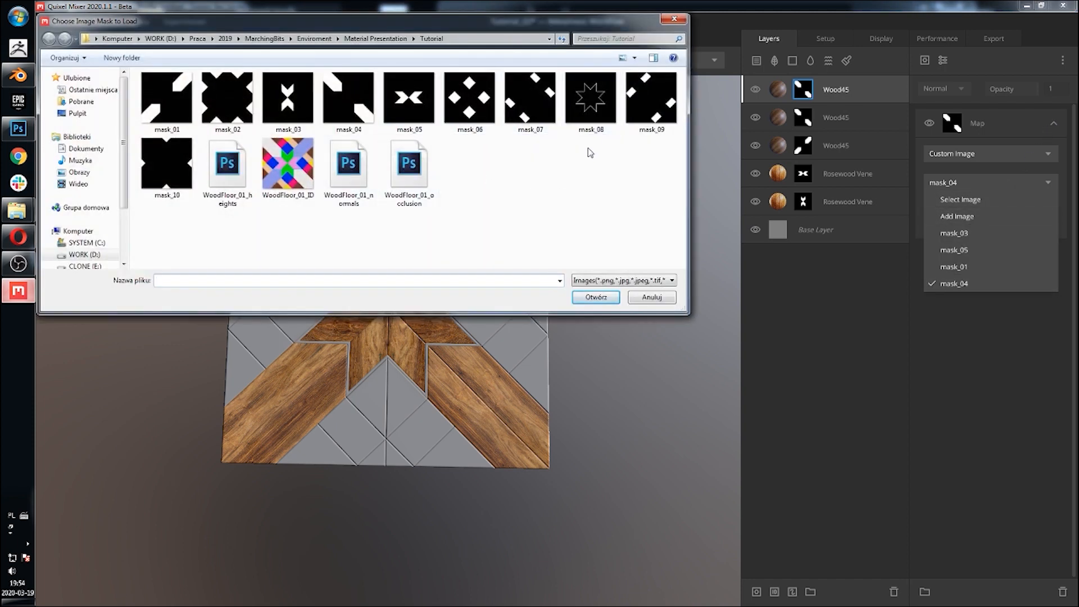
left_click(527, 116)
left_click(597, 297)
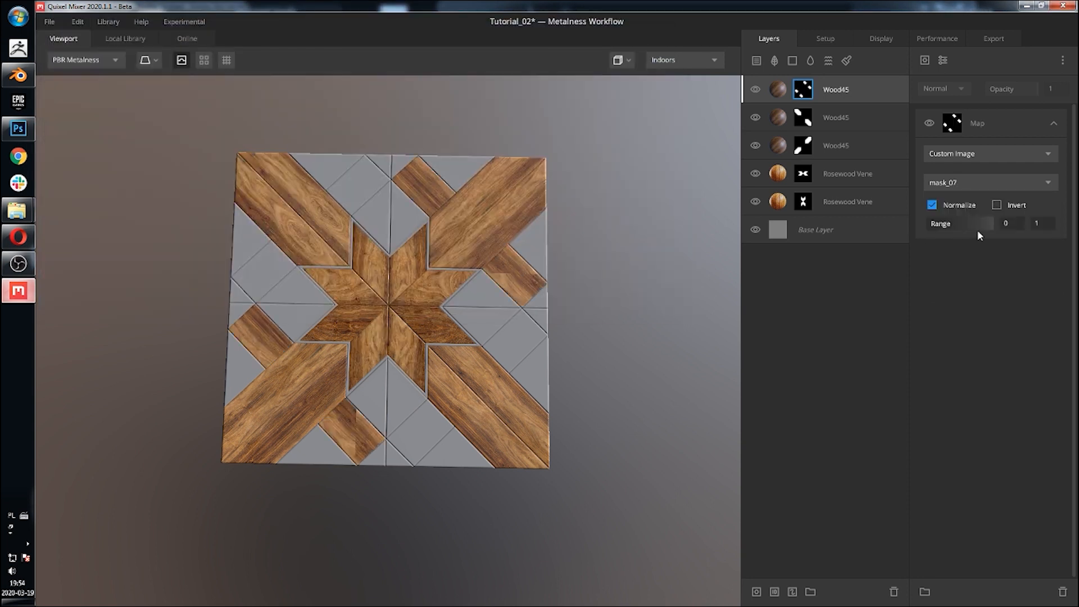
Step: Offset the new top Wood45 layer's tiling to 0.284 in X and 0.761 in Y
left_click(780, 90)
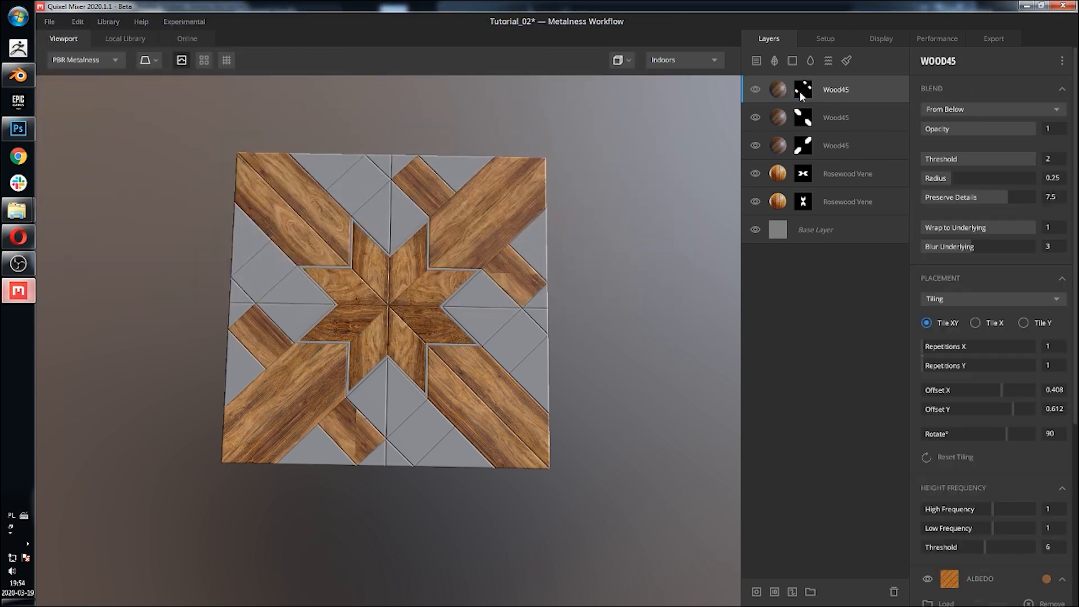
left_click_drag(1003, 390, 1021, 405)
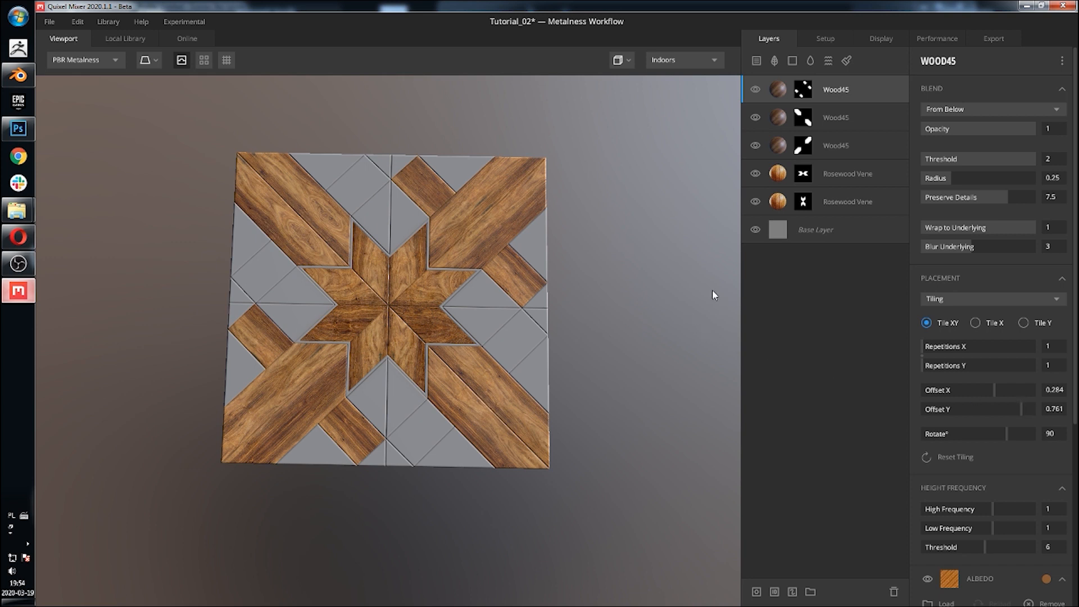
Step: Tint the top Wood45 layer's albedo to a dark brown with hex value 4C341D
left_click(1046, 579)
left_click(486, 348)
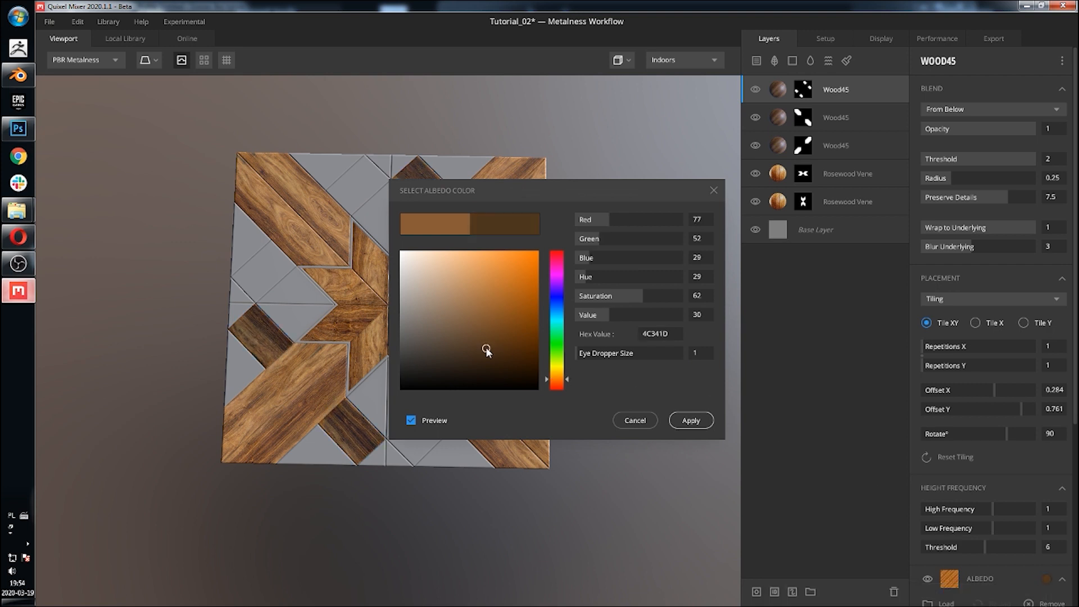
left_click(702, 419)
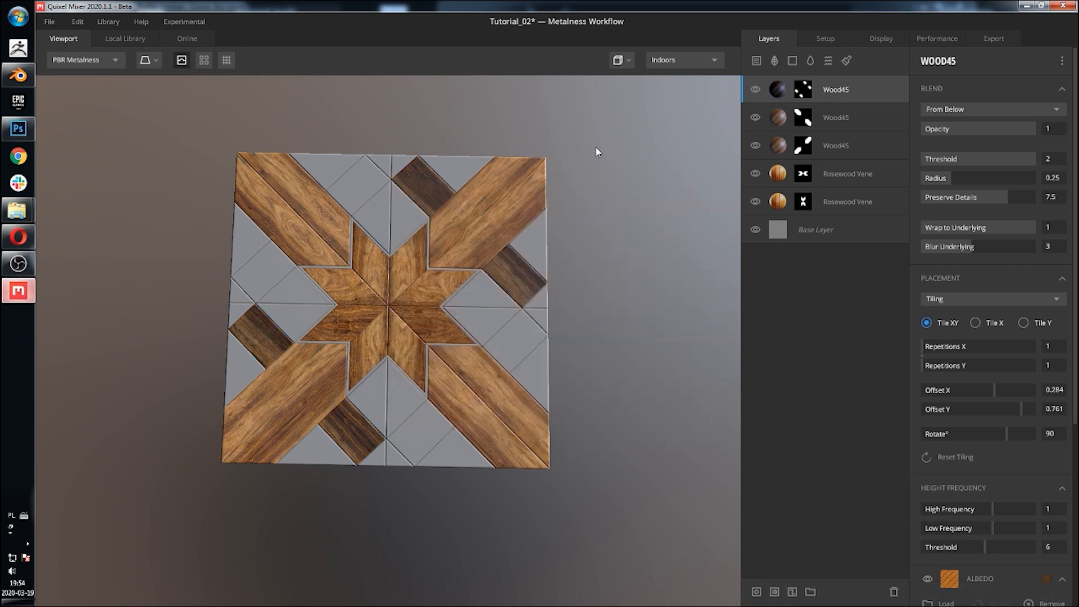
Step: Duplicate the top Wood45 layer and load the custom image mask_09 into the copy's mask map
right_click(785, 91)
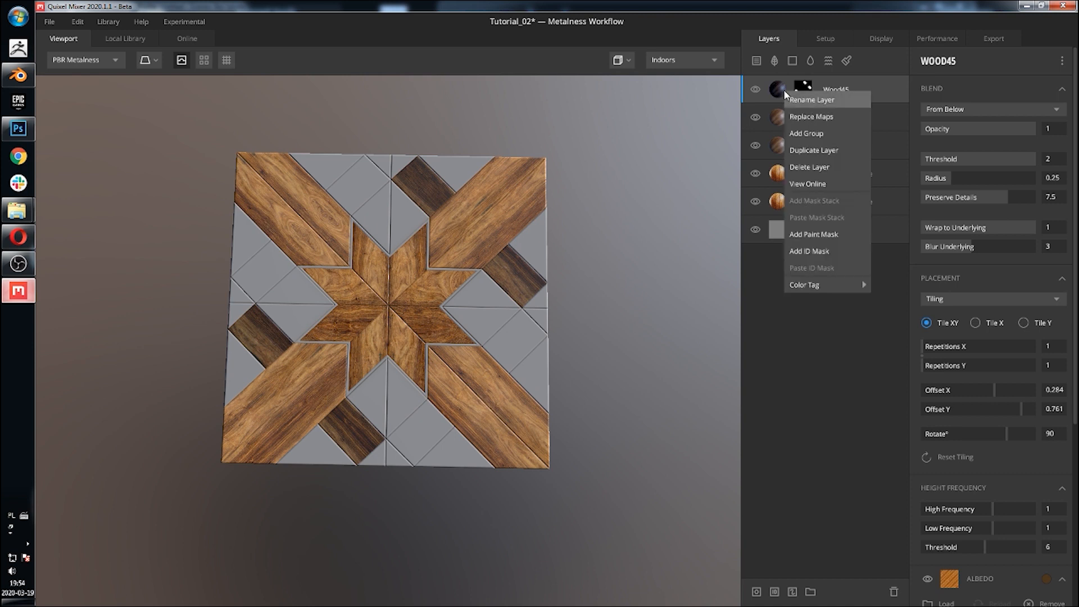
left_click(807, 151)
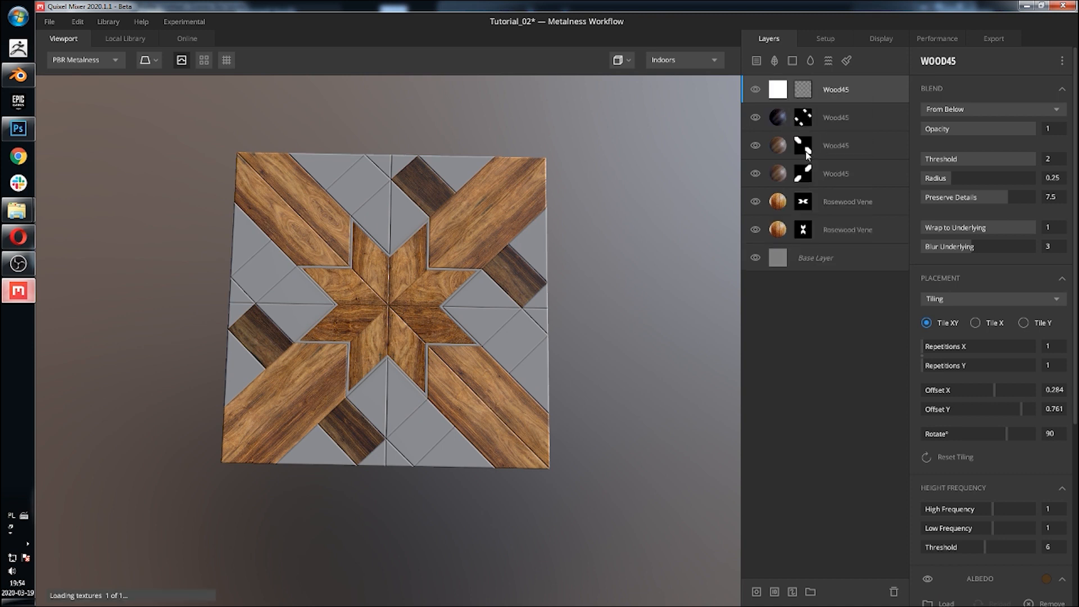
left_click(804, 90)
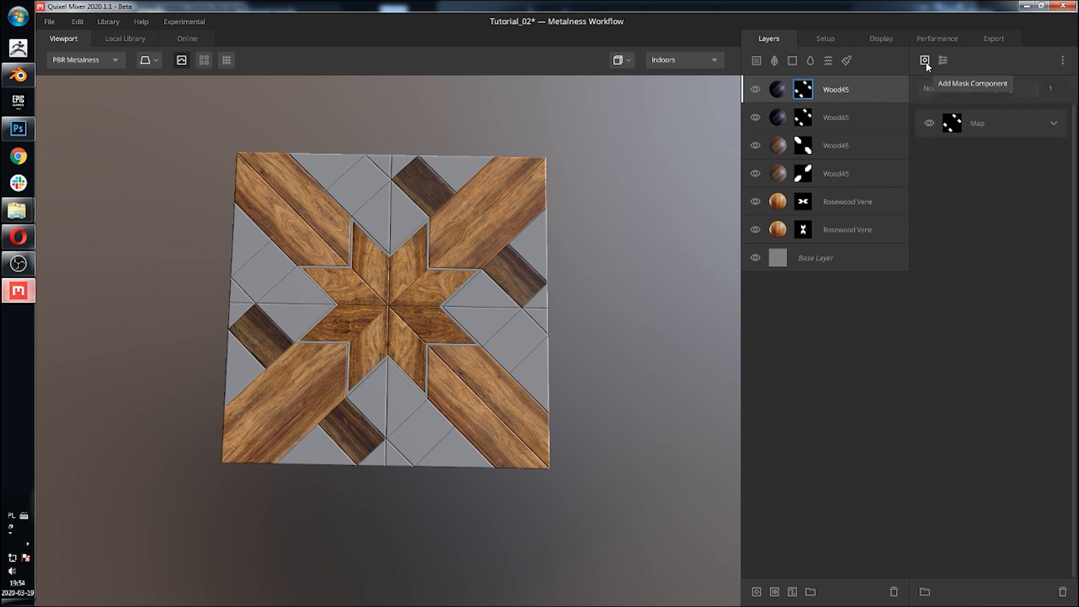
left_click(1053, 124)
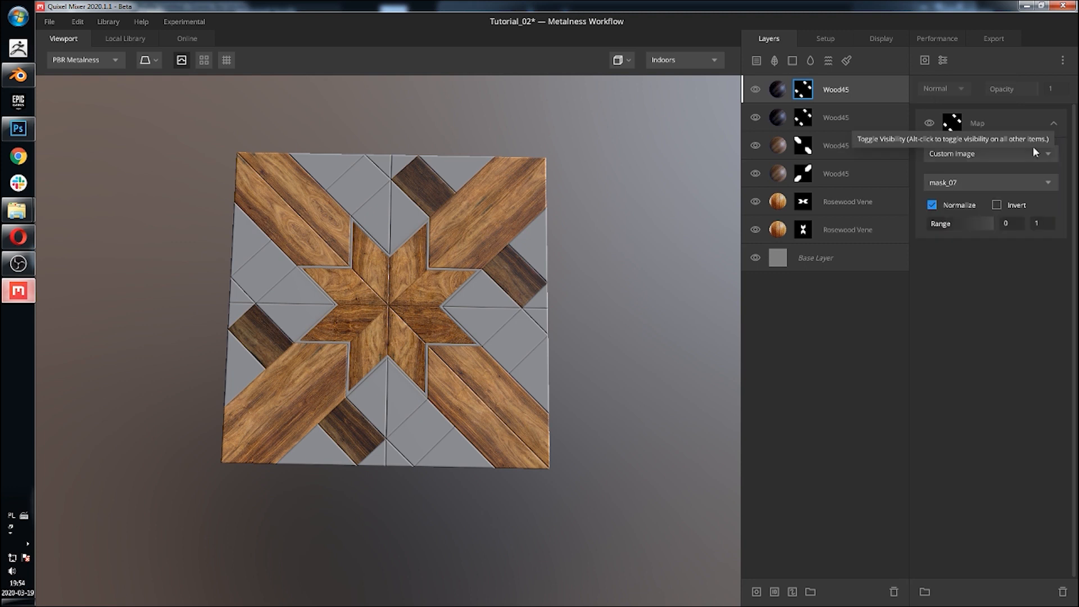
left_click(995, 179)
left_click(978, 216)
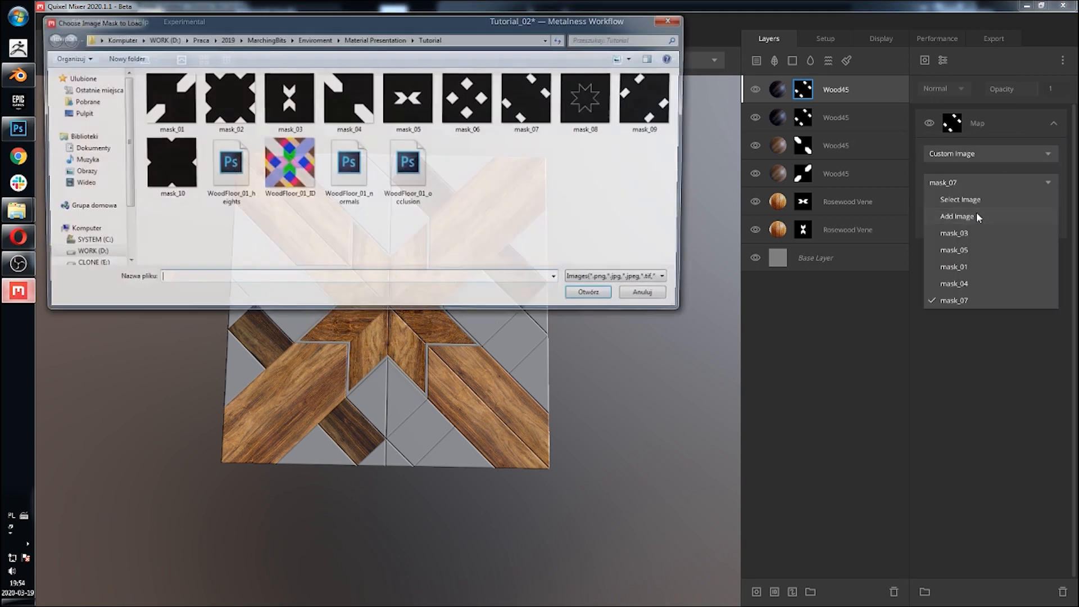
left_click(652, 98)
left_click(595, 297)
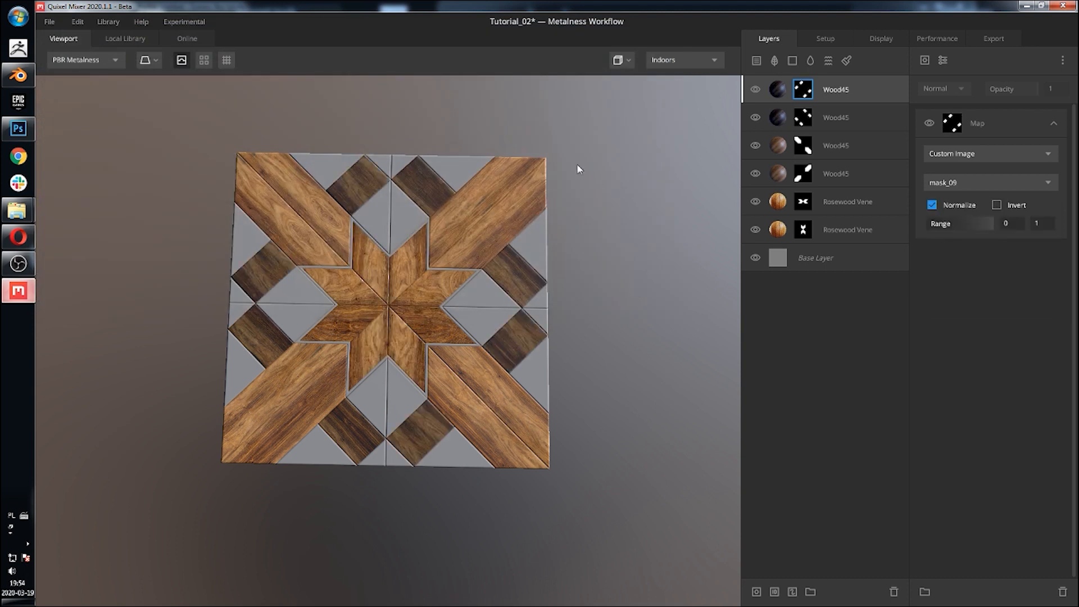
Step: Set the new top Wood45 layer's tiling rotation to 0°
left_click(767, 102)
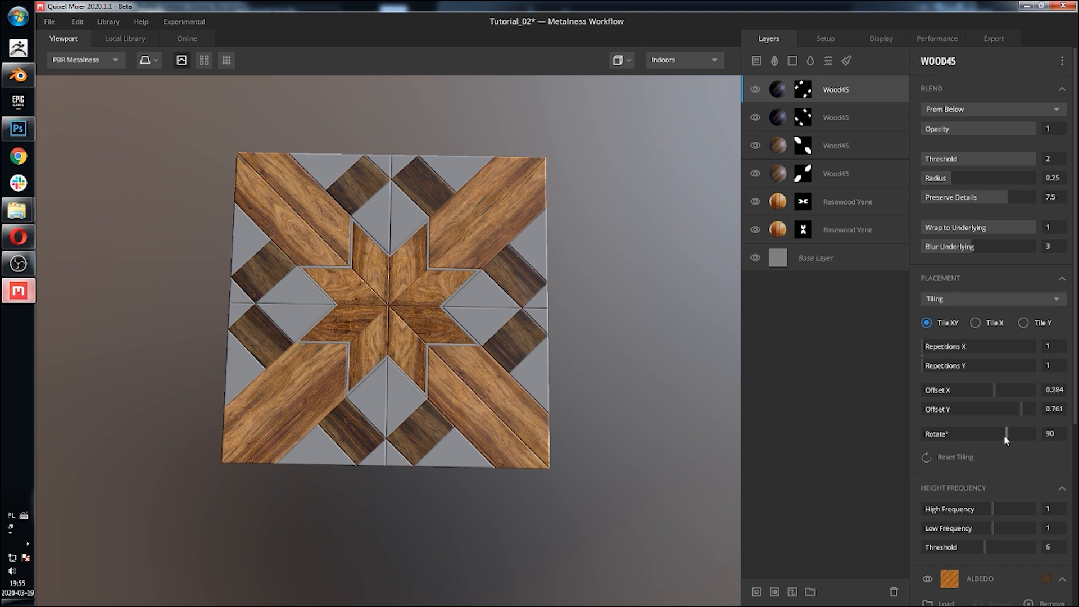
left_click_drag(1005, 437, 992, 439)
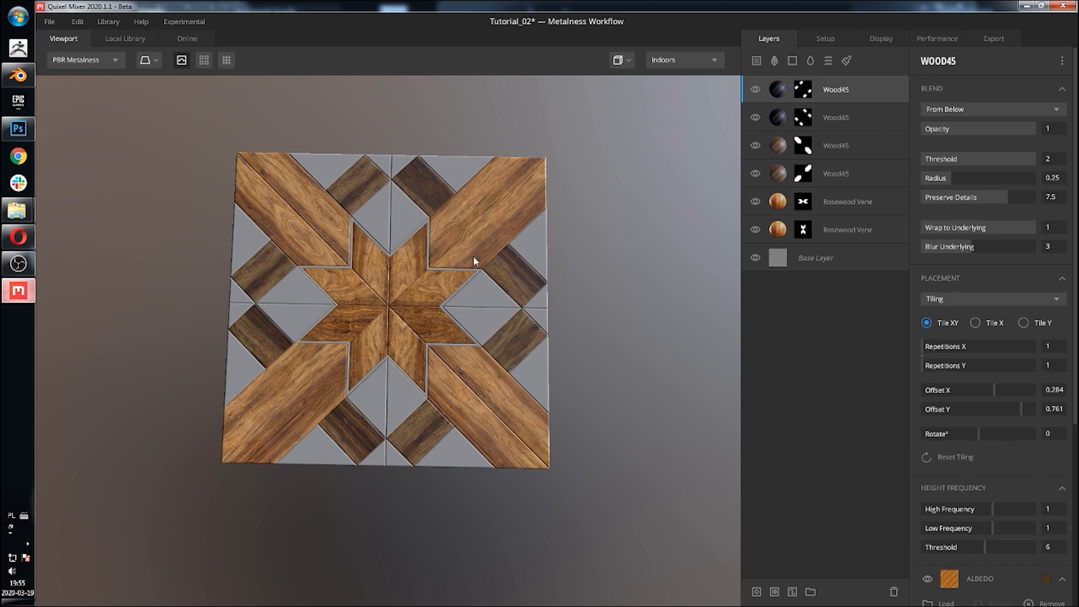
middle_click_drag(510, 211, 529, 181)
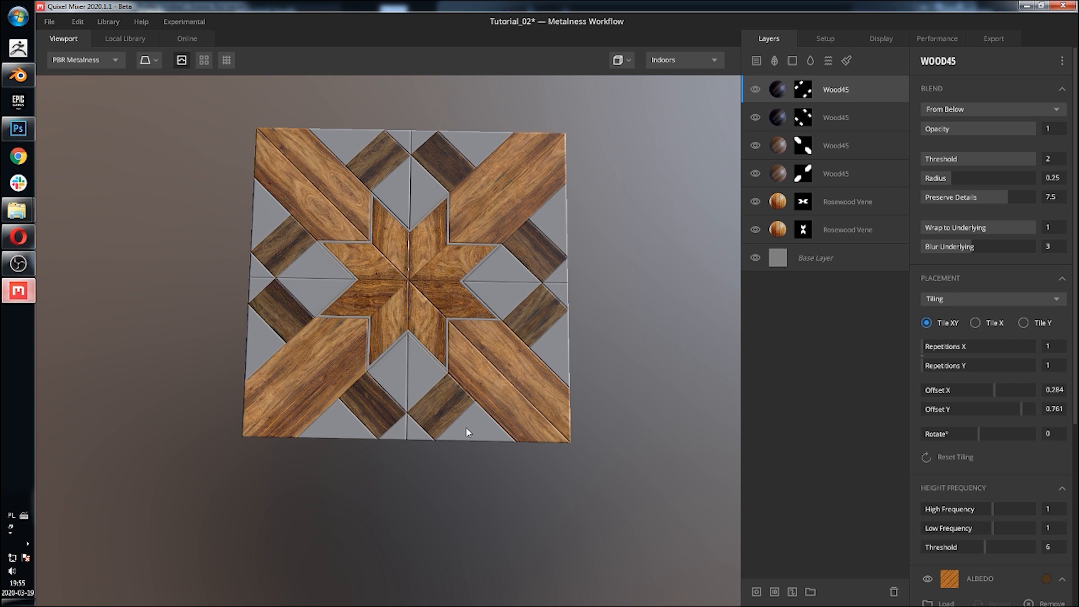
Step: Duplicate the Wood45 layer masked with mask_04 and load the custom image mask_02 into the copy's mask map
left_click(845, 141)
right_click(776, 148)
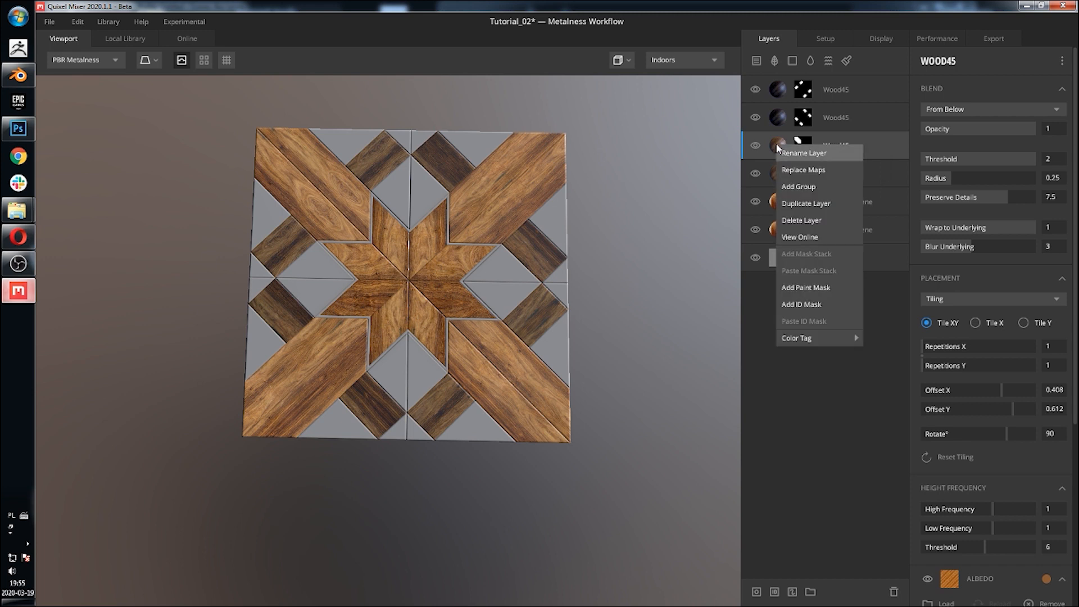
left_click(809, 204)
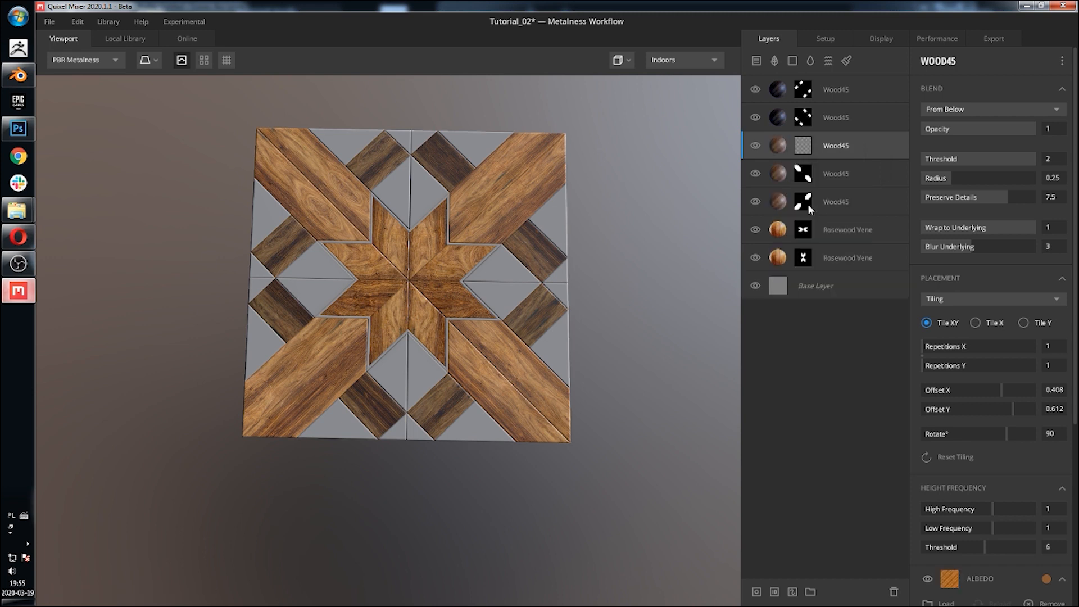
left_click(803, 146)
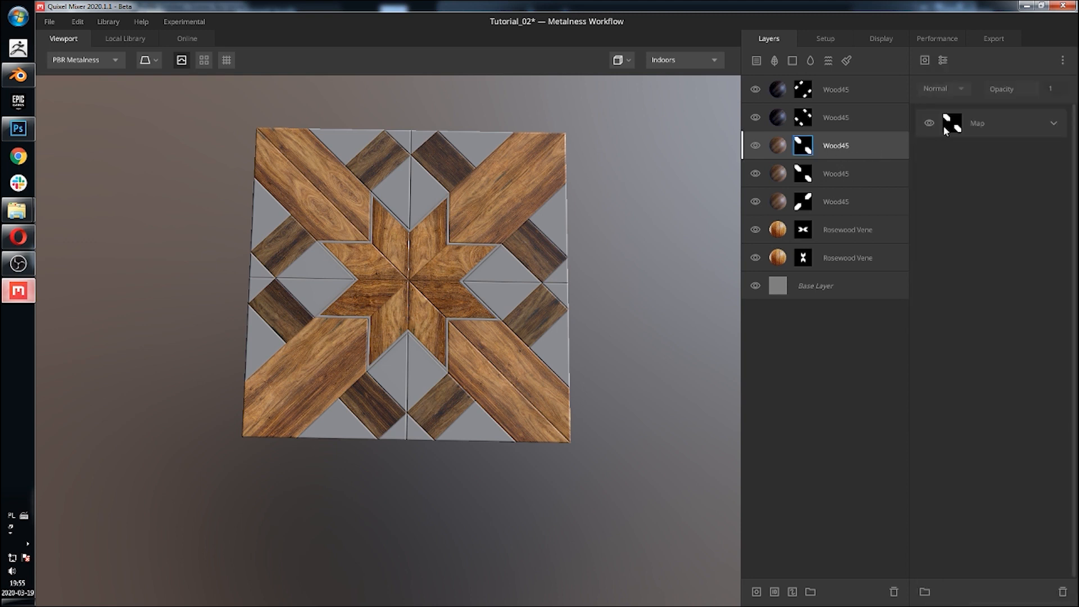
left_click(1052, 125)
left_click(990, 181)
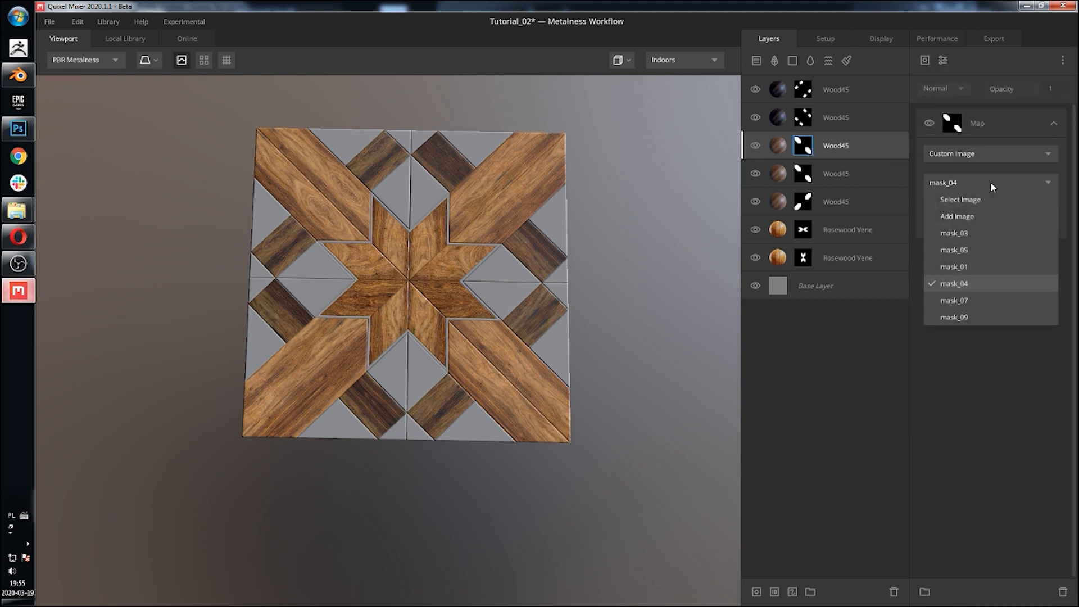
left_click(964, 215)
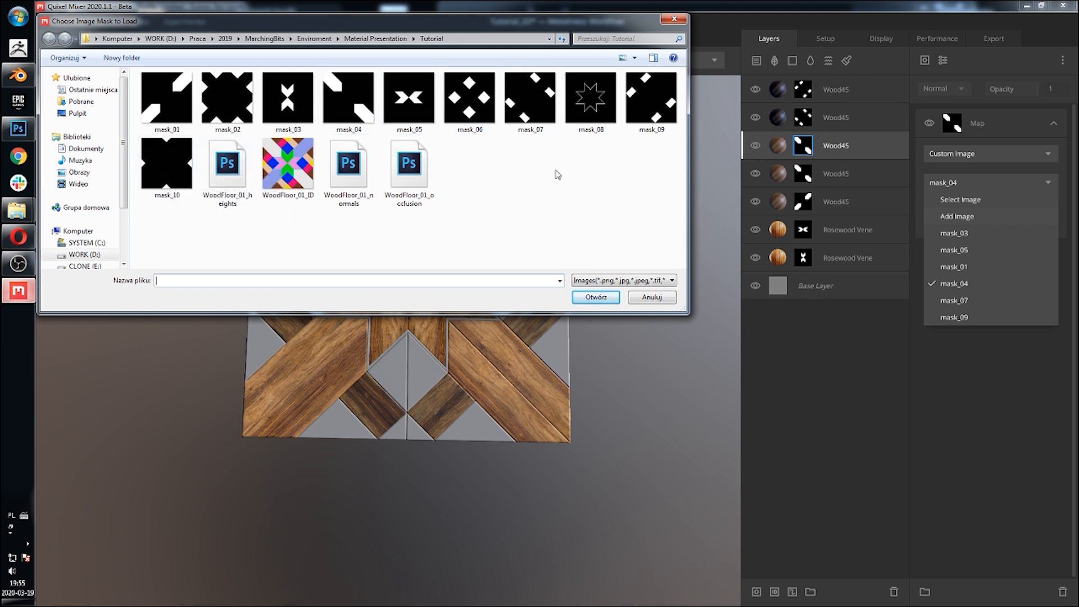
left_click(227, 98)
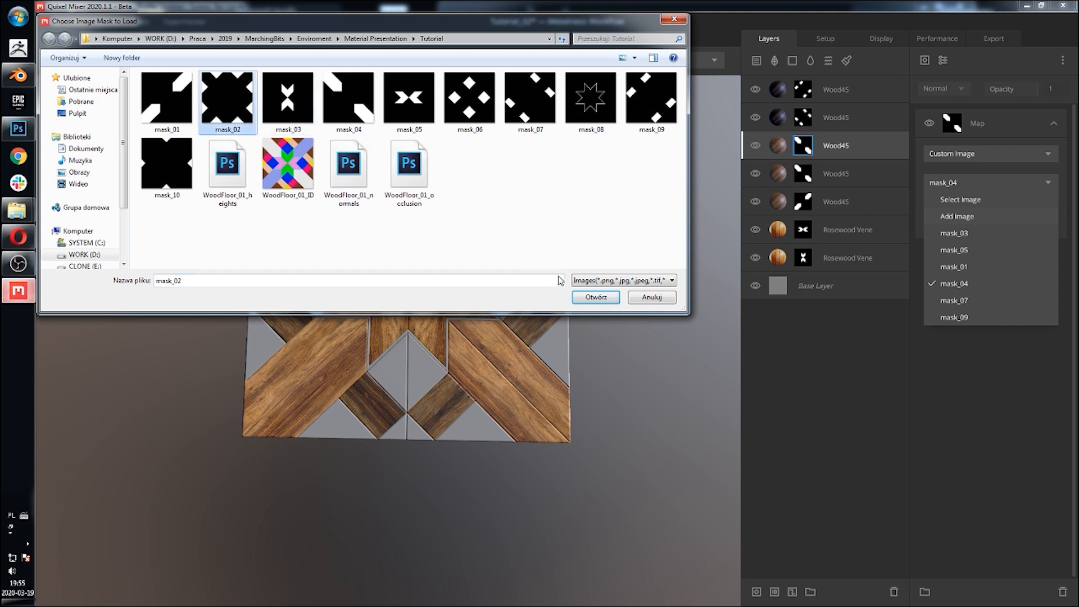
left_click(594, 297)
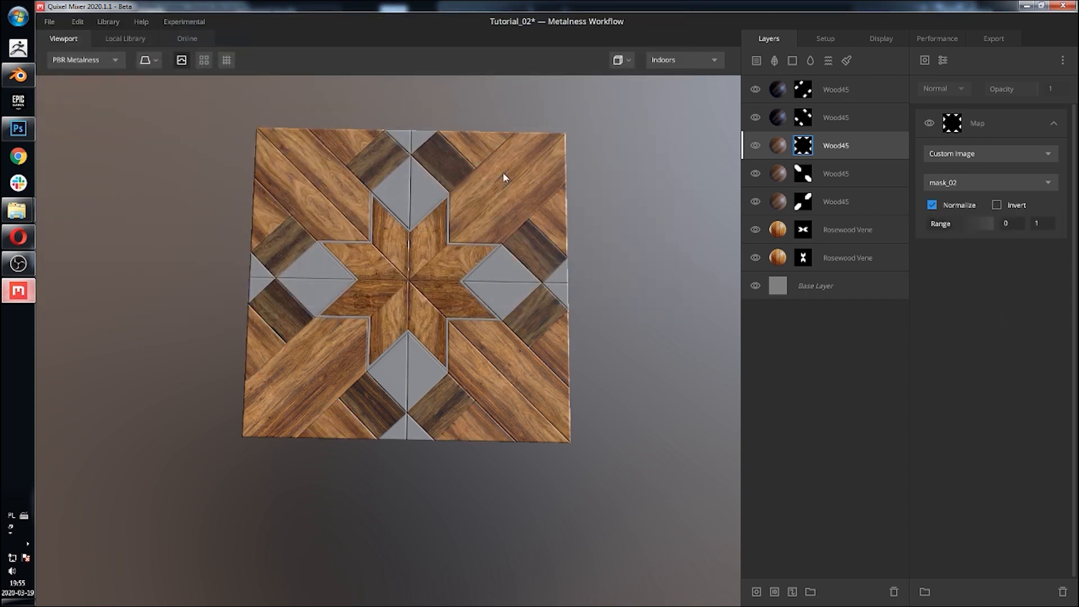
middle_click_drag(504, 176, 533, 218)
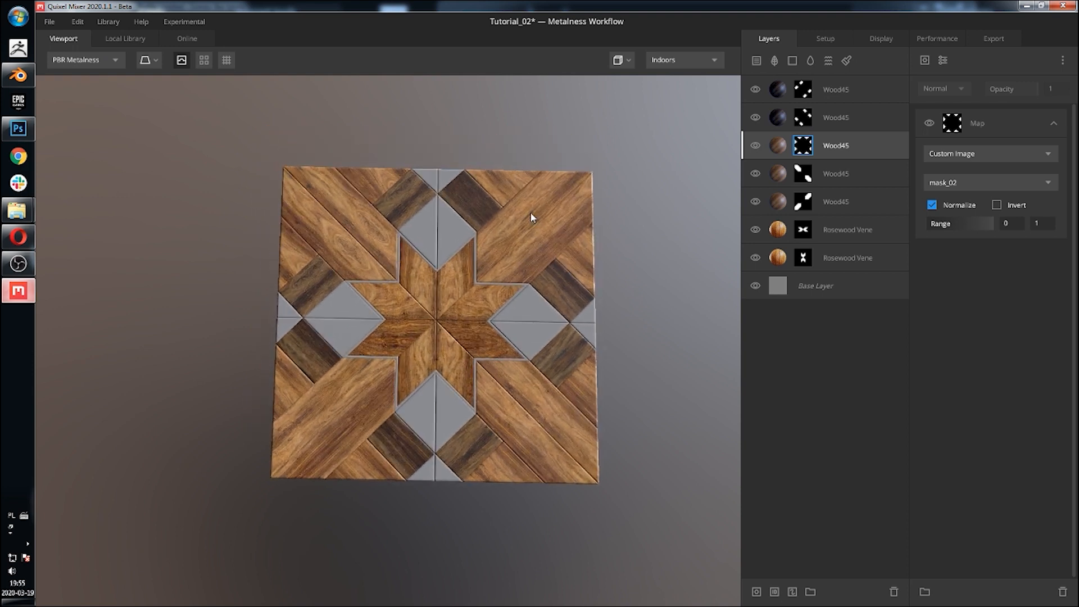
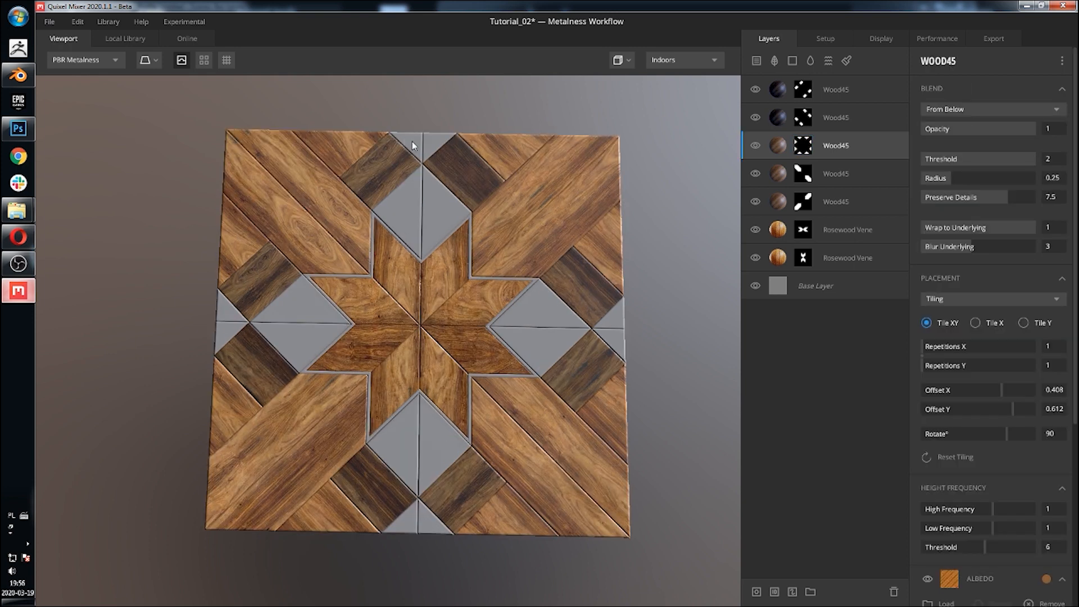
Step: Search the local library for marbel and add the Marbel_01 and Rosso Levanto marble materials as new top layers
left_click(871, 87)
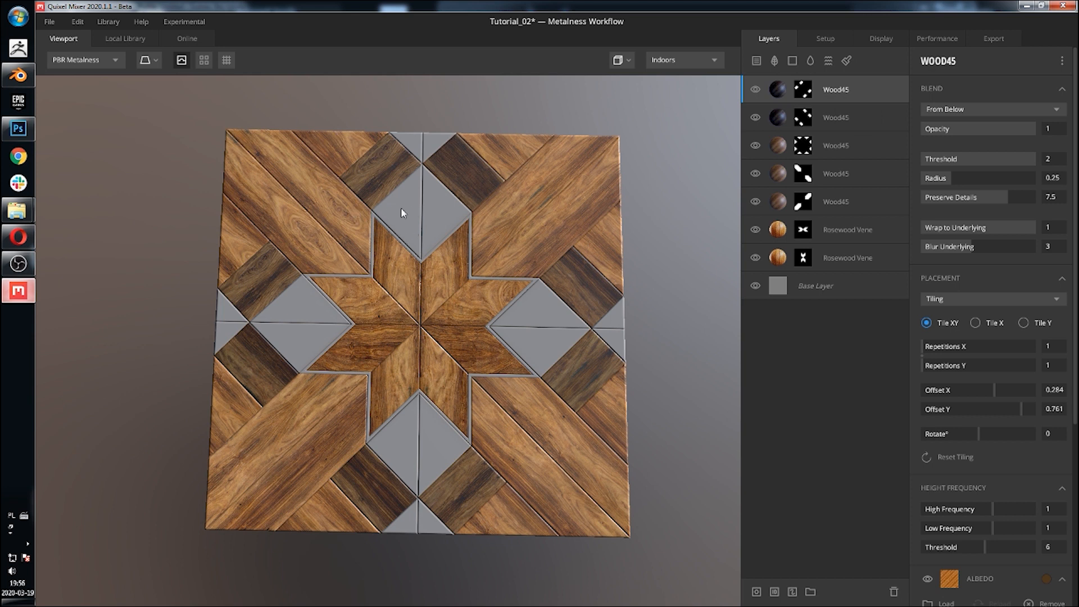
left_click(144, 39)
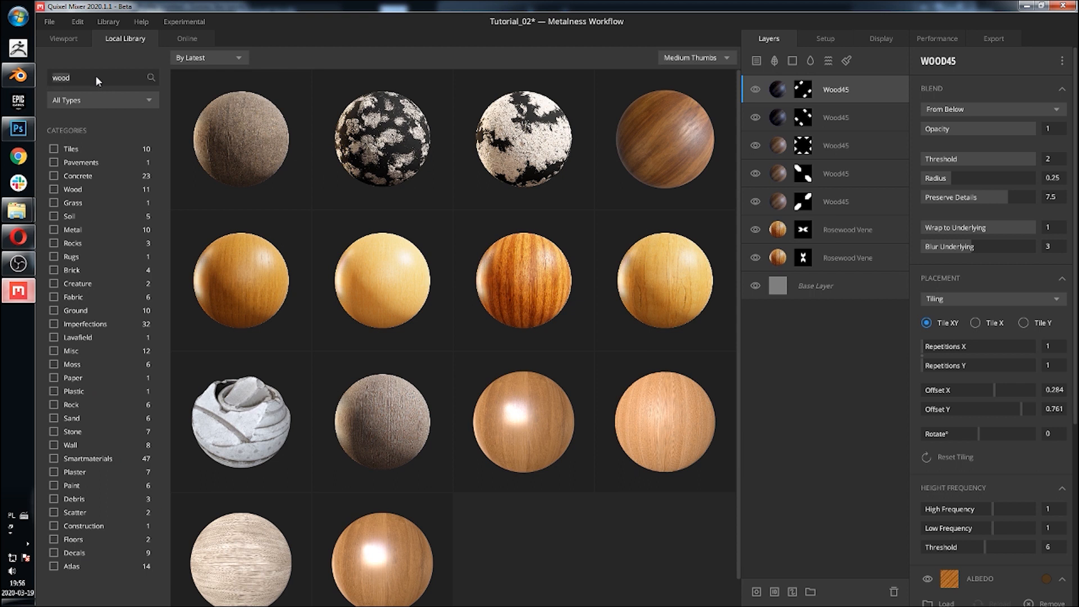
type("marbel")
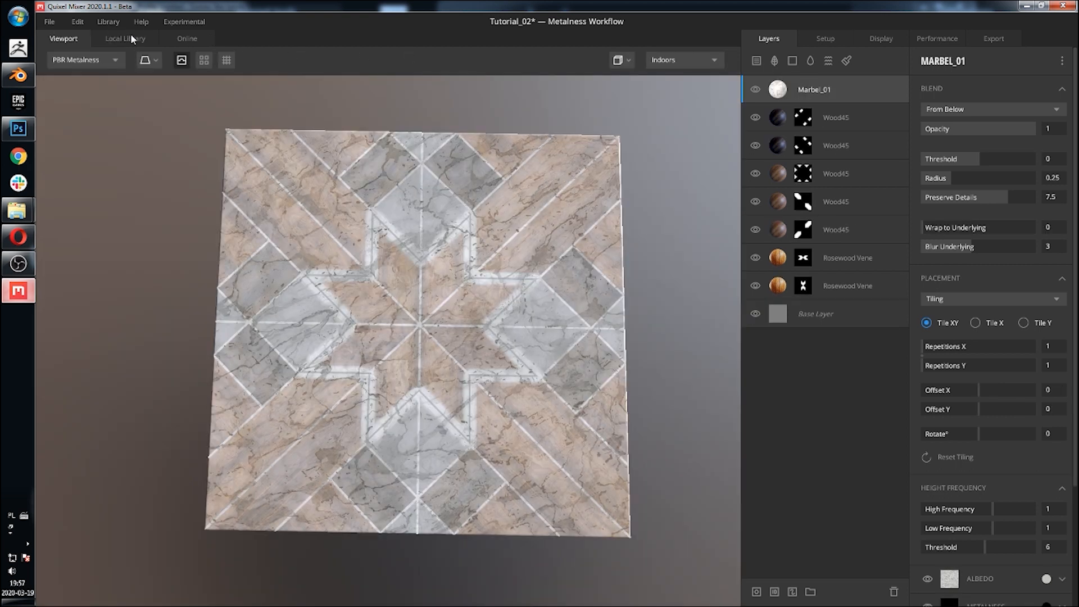
left_click(131, 36)
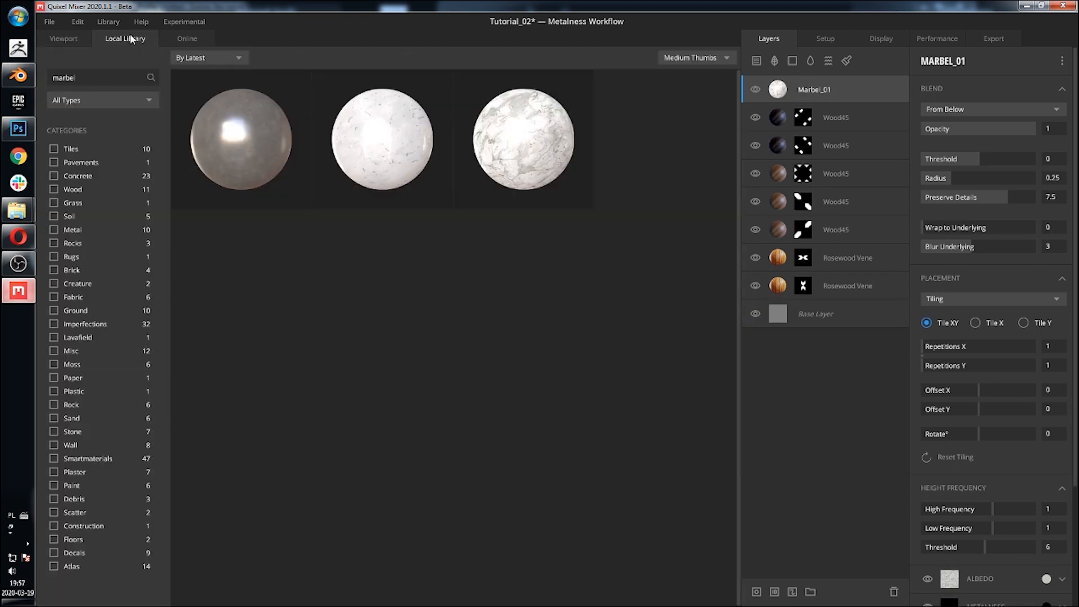
left_click(135, 79)
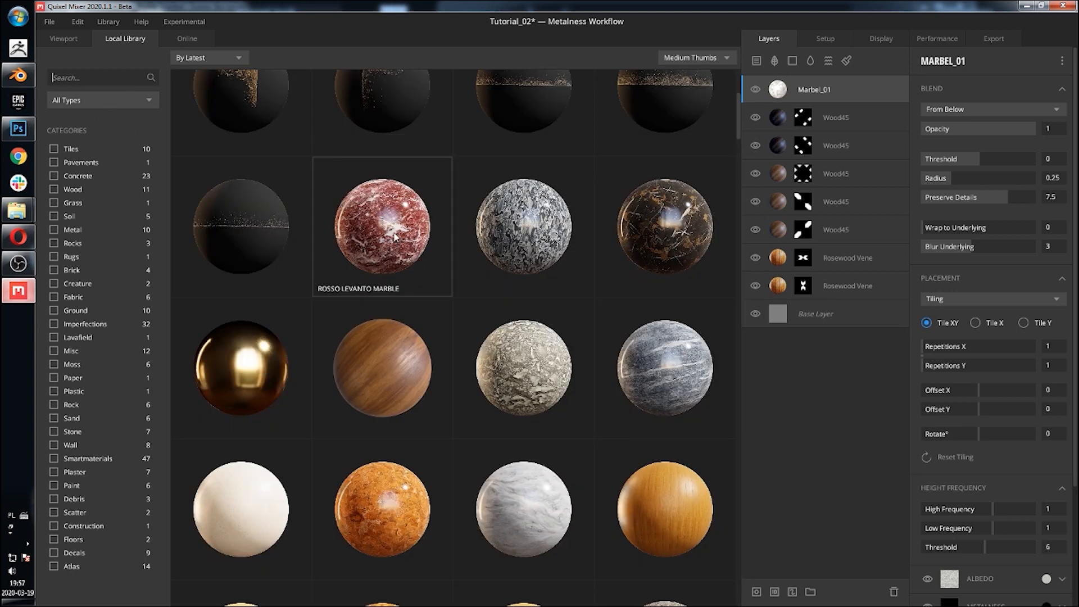
left_click(395, 237)
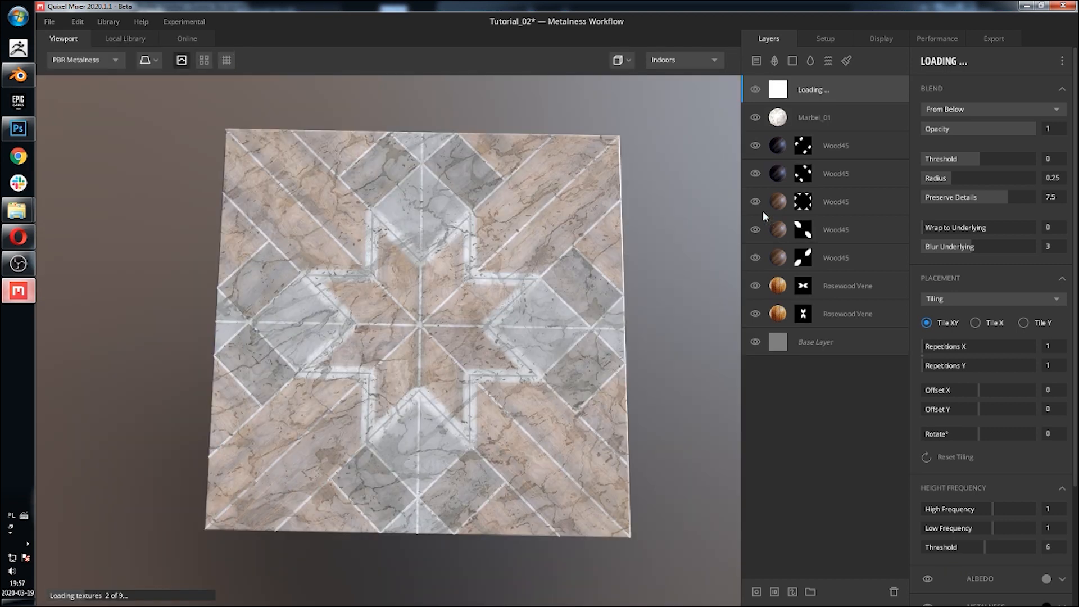
Step: Hide the Marbel_01 layer and set the Rosso Levanto layer's blend threshold to 2 and wrap to underlying to 1
left_click(838, 120)
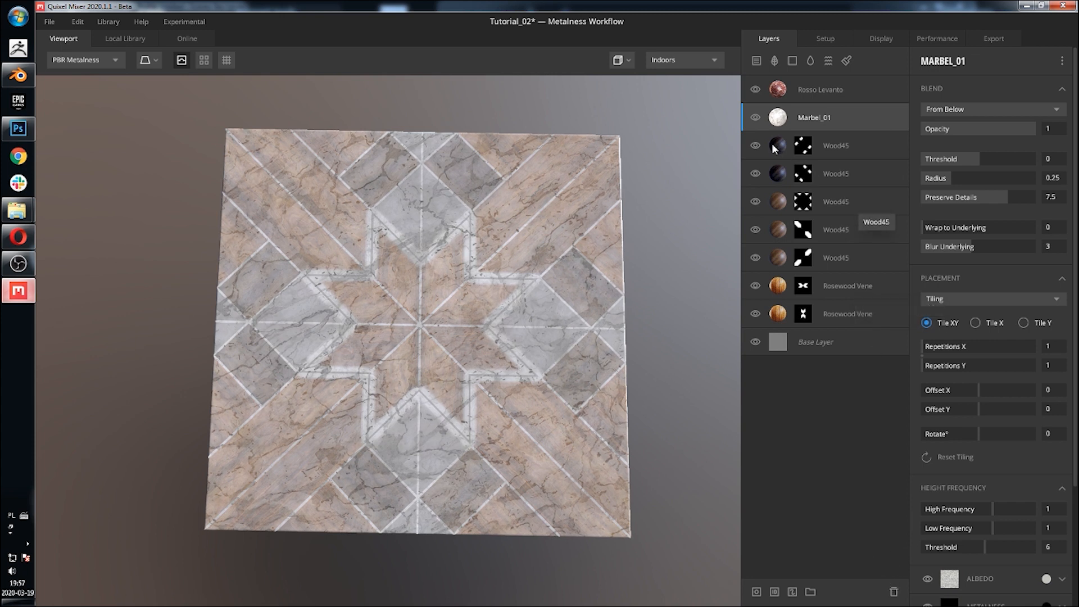
left_click(755, 118)
left_click(861, 96)
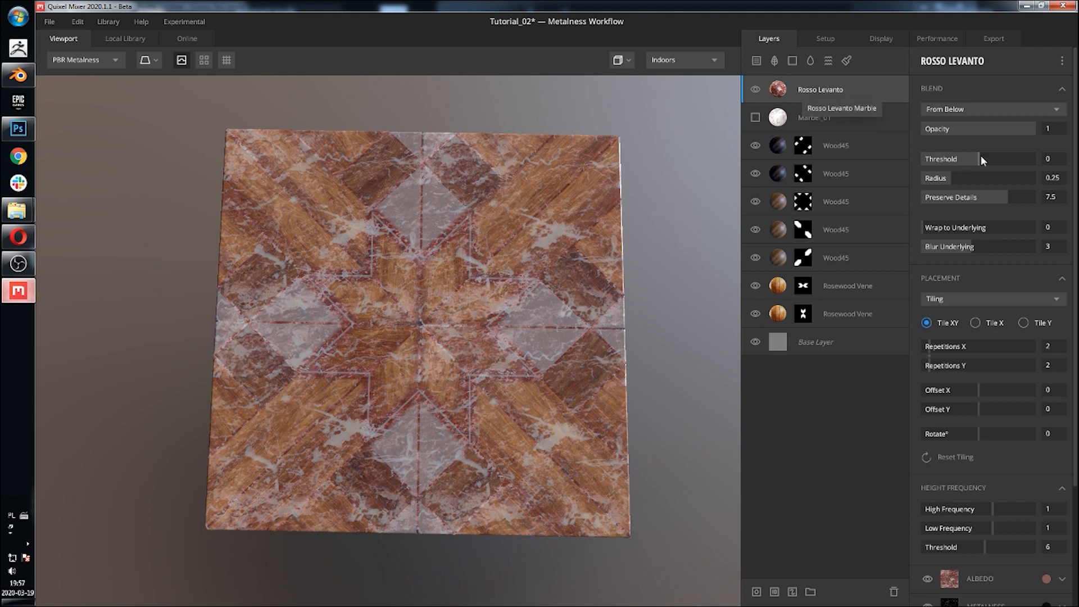
left_click_drag(980, 157, 1076, 164)
left_click_drag(932, 227, 1037, 228)
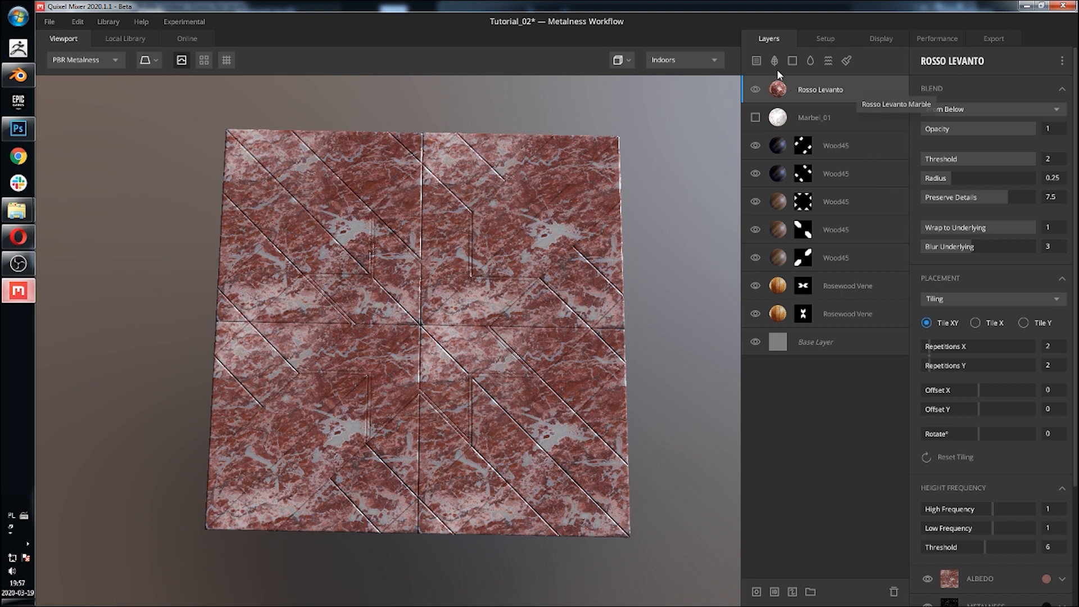
Step: Add a mask stack with a Map component to the Rosso Levanto layer, loading the custom image mask_06
left_click(756, 591)
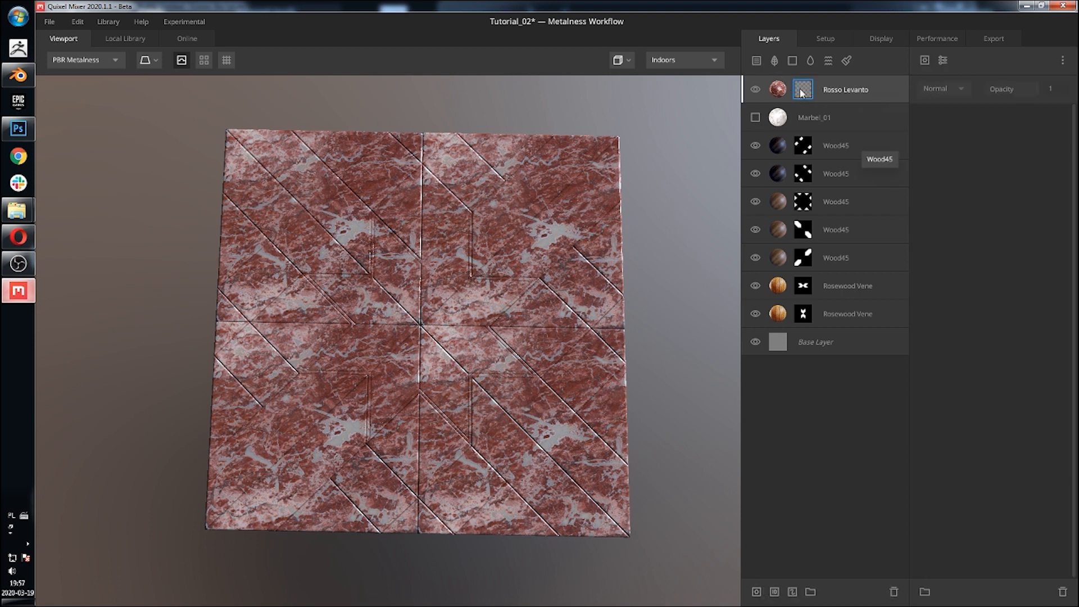
left_click(925, 60)
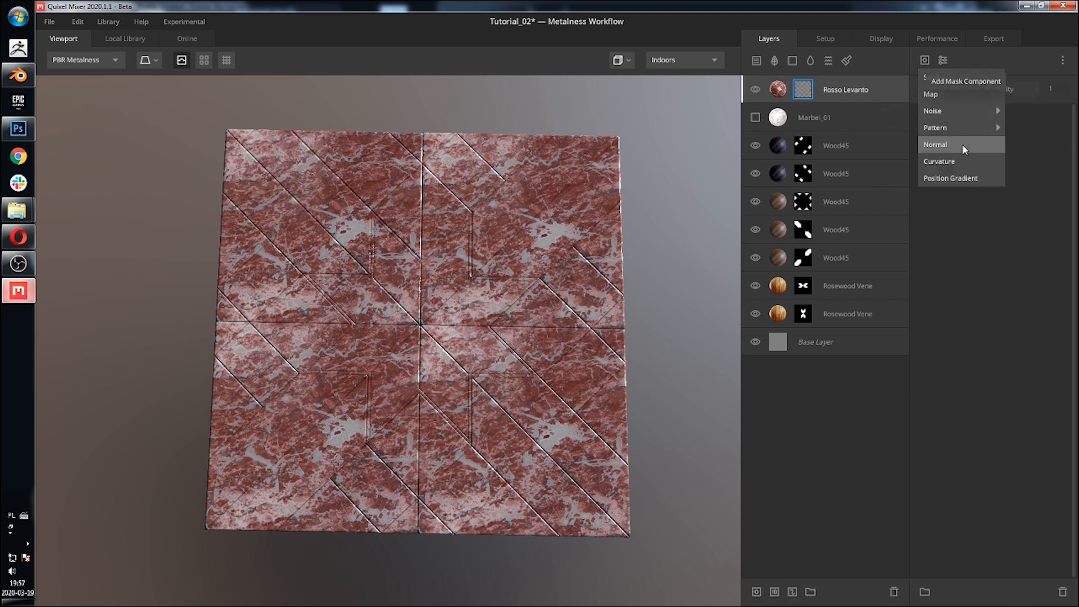
mouse_move(979, 112)
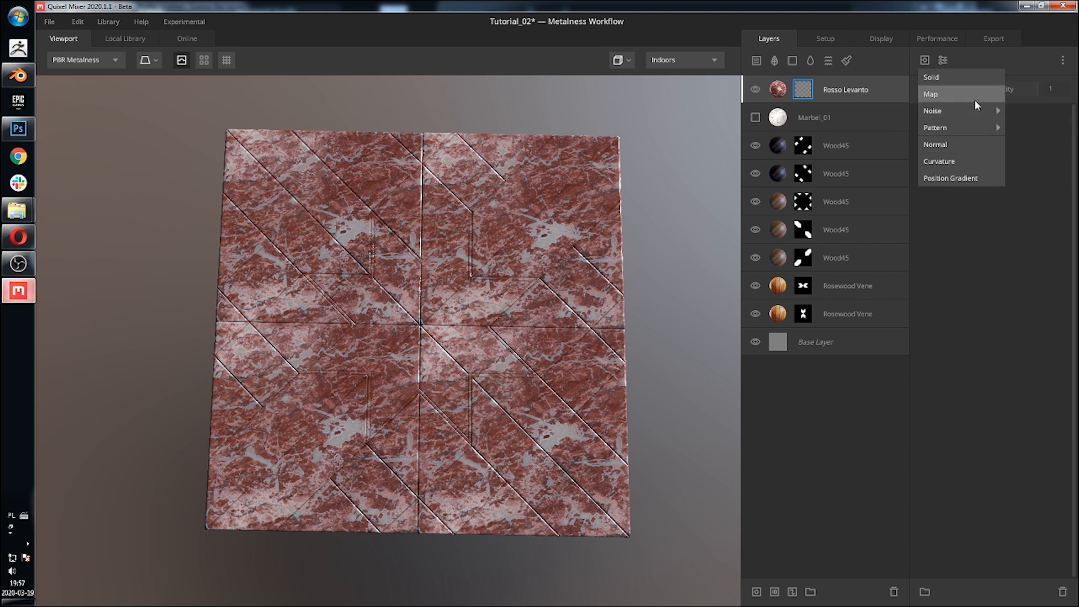
left_click(974, 100)
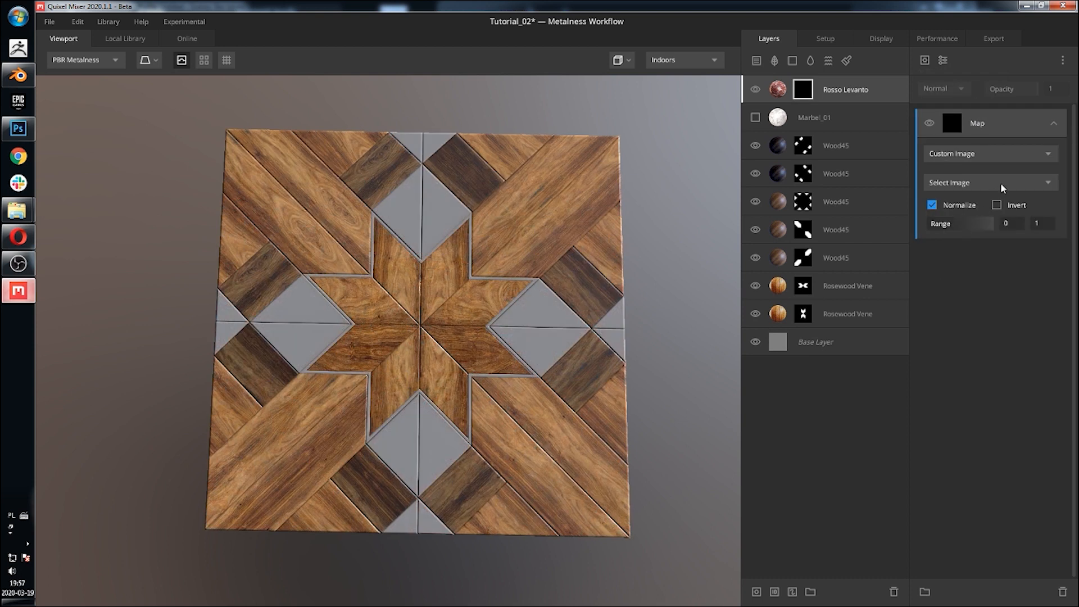
left_click(1000, 184)
left_click(957, 217)
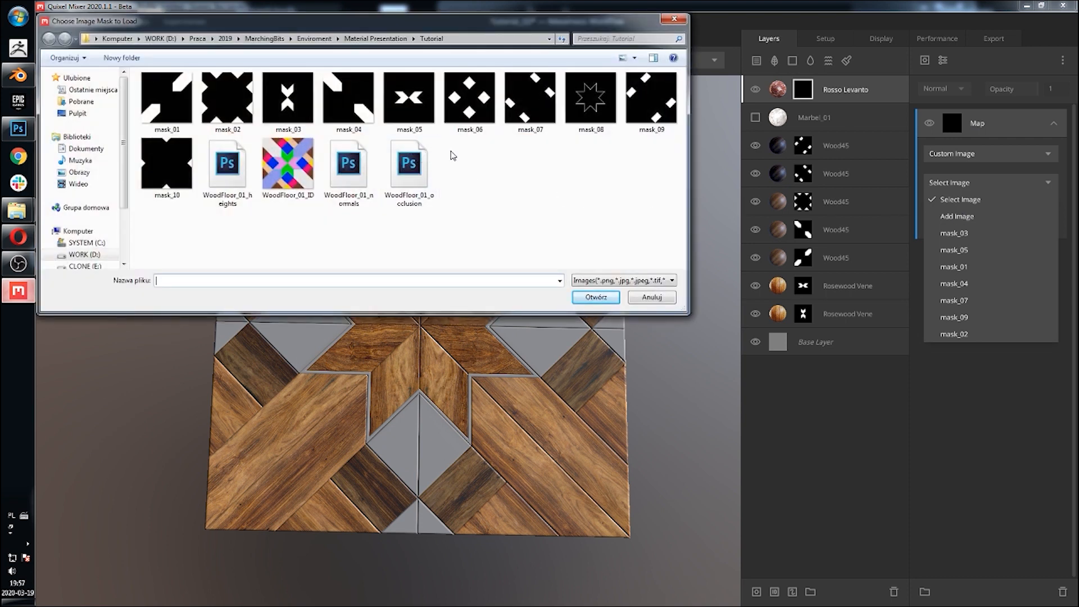
left_click(470, 98)
left_click(591, 297)
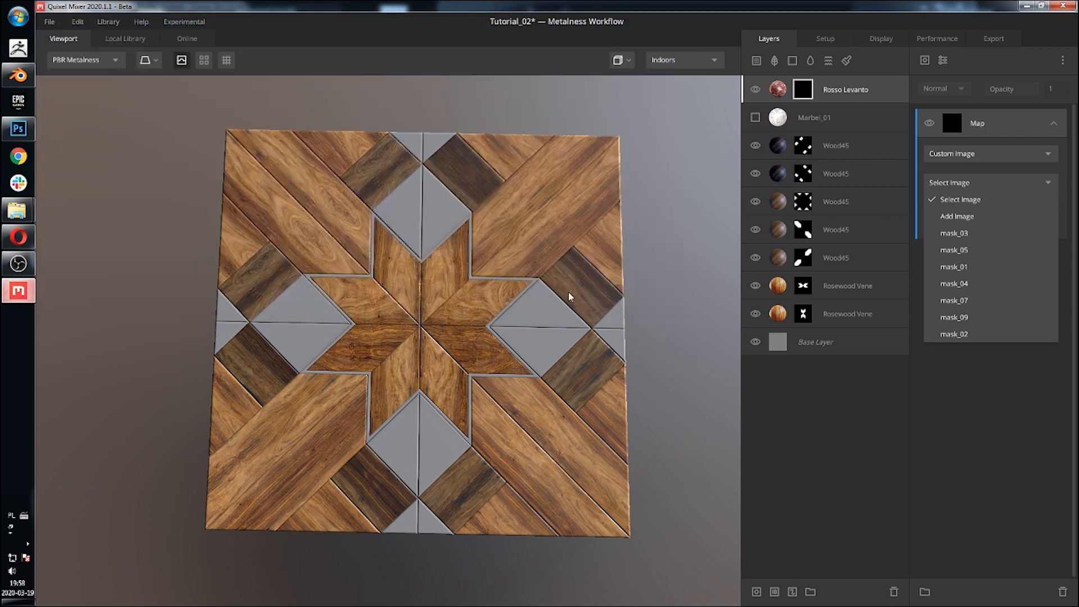
middle_click_drag(528, 217, 553, 194)
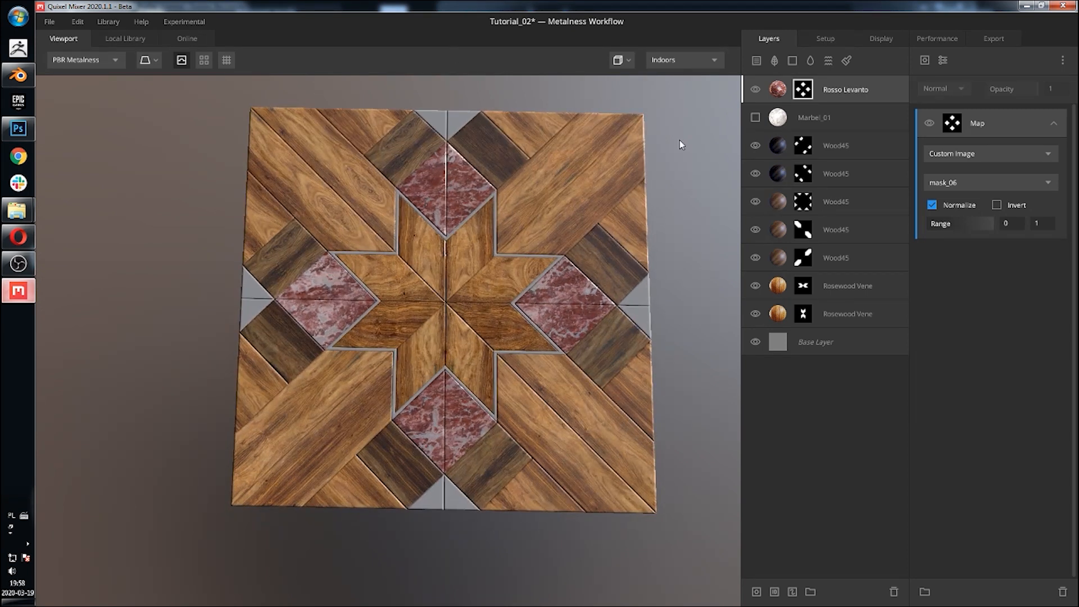
Step: Show the Marbel_01 layer again and set its blend threshold to 2 and wrap to underlying to 1
left_click(871, 122)
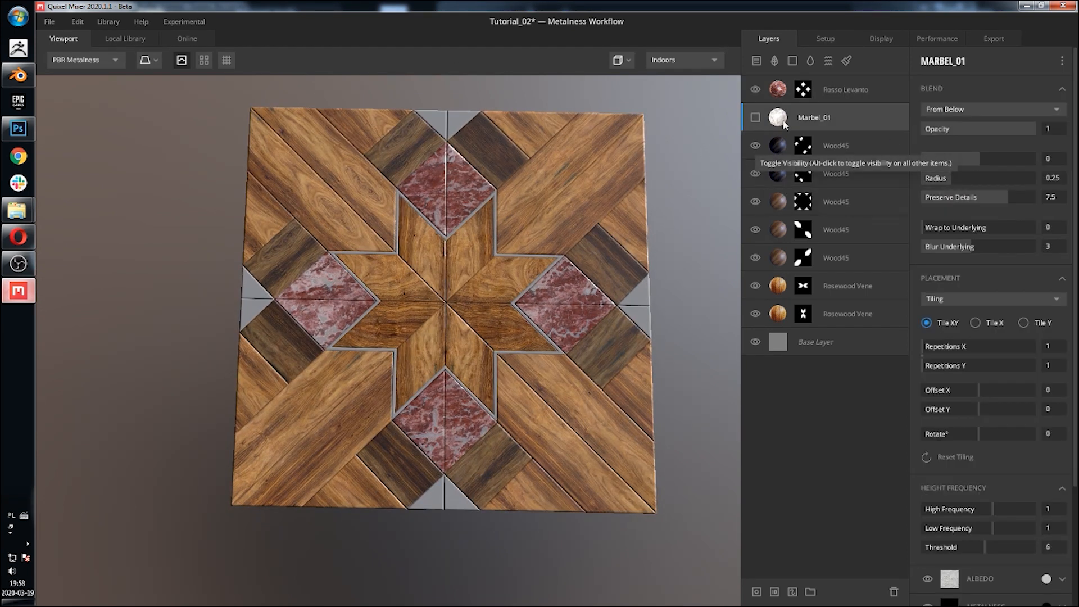
left_click(758, 117)
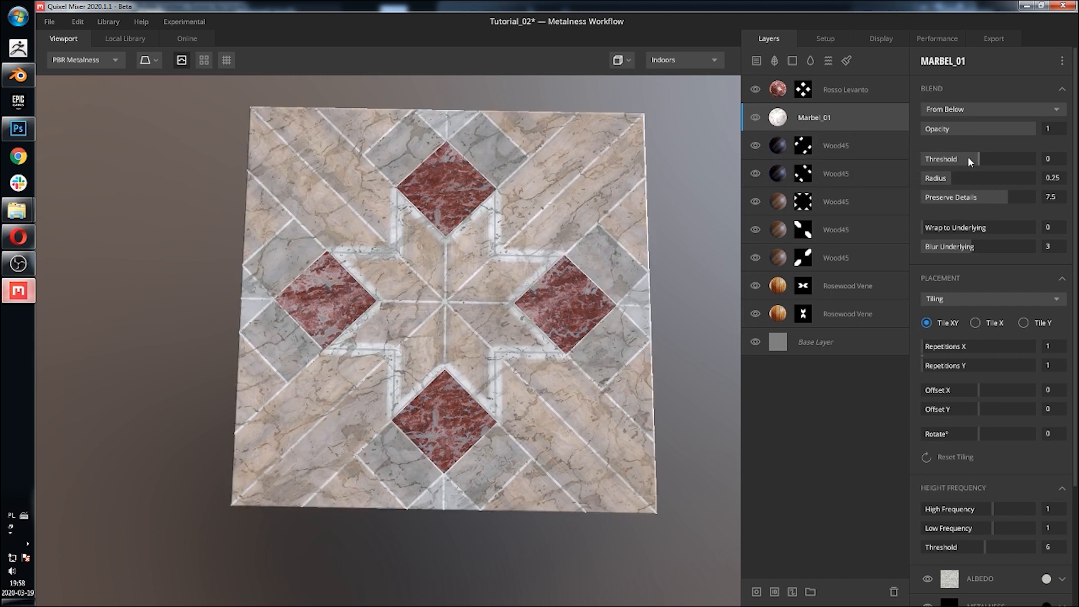
left_click_drag(968, 160, 1058, 161)
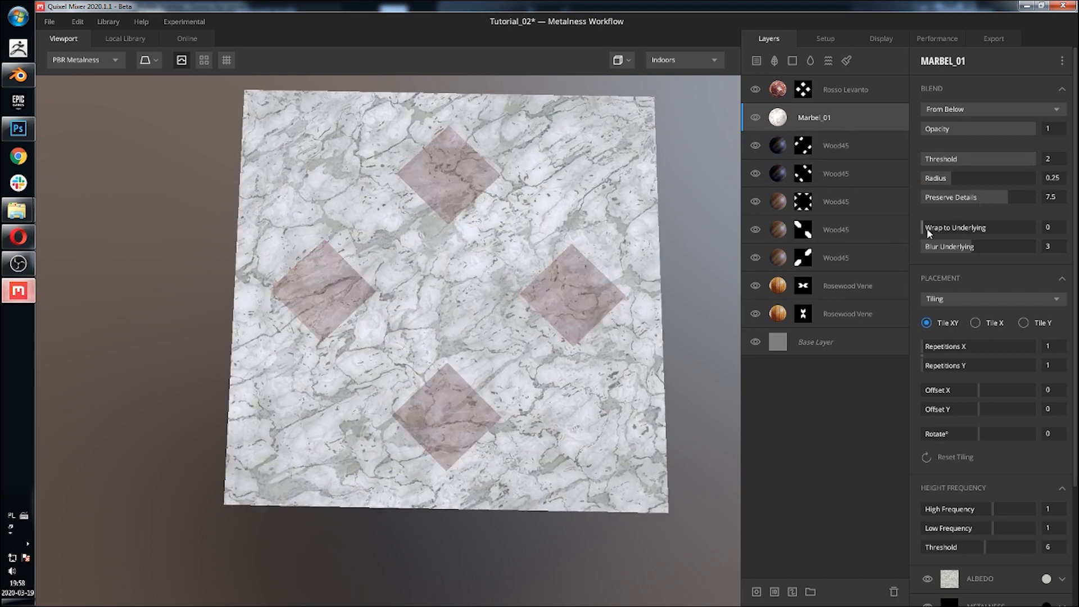
left_click_drag(929, 233, 1036, 228)
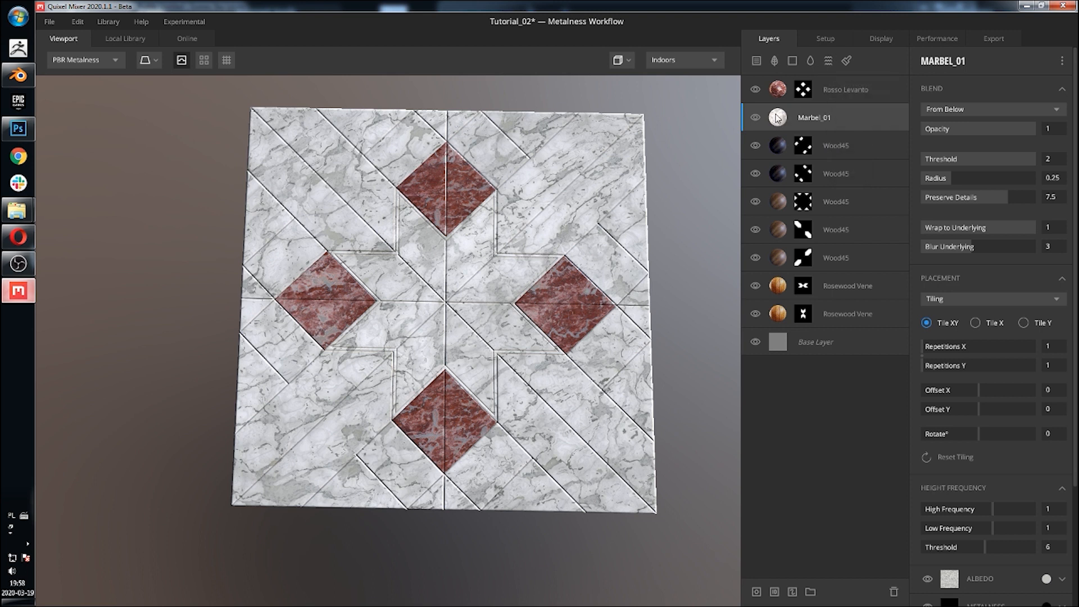
Step: Add a mask stack with a Map component to the Marbel_01 layer, loading the custom image mask_10
left_click(756, 592)
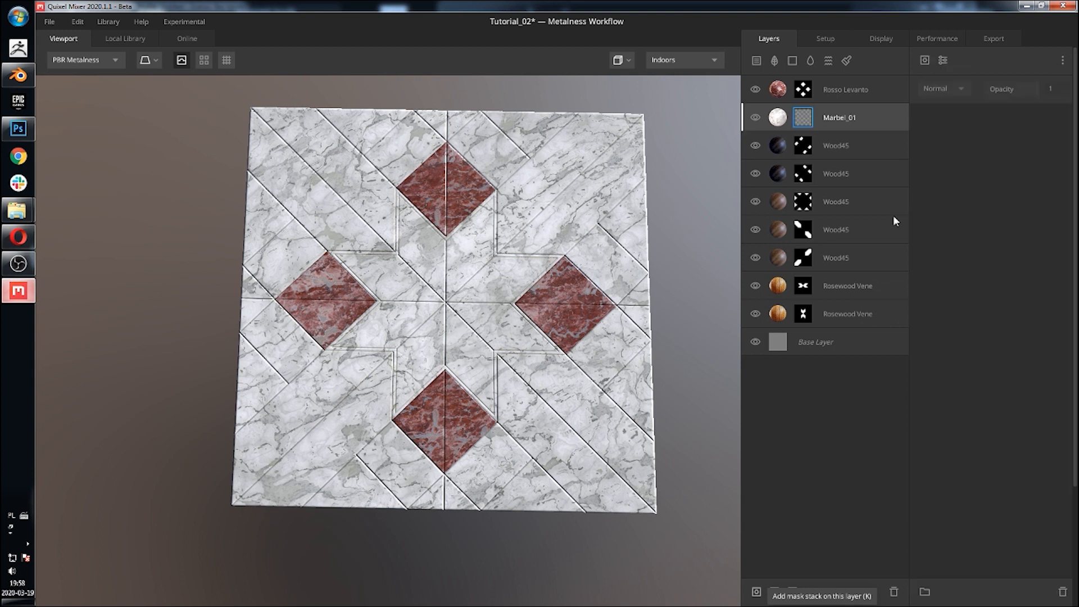
left_click(925, 60)
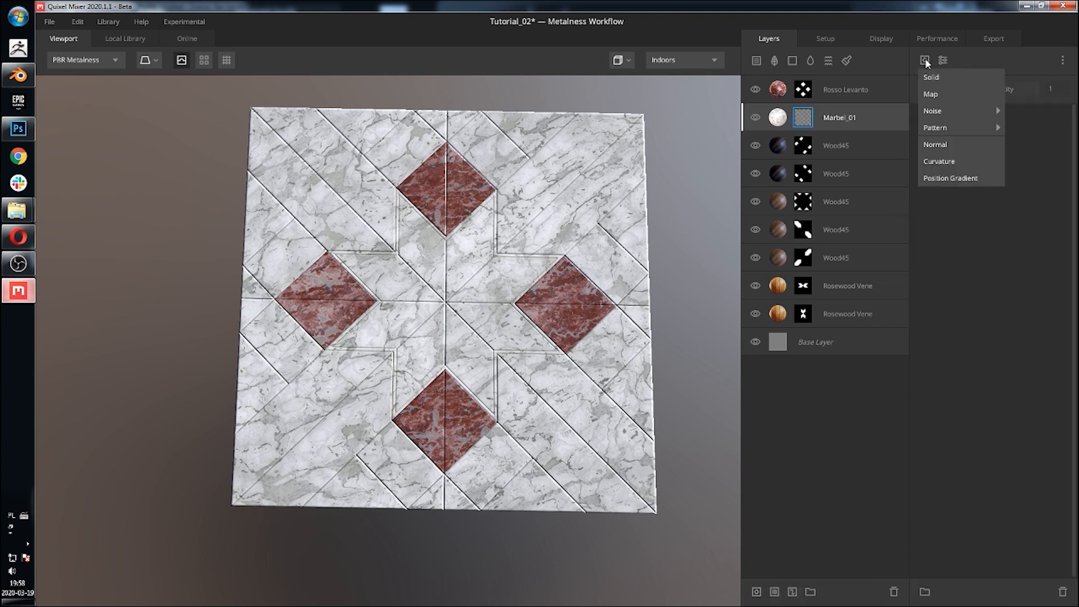
left_click(969, 93)
left_click(971, 185)
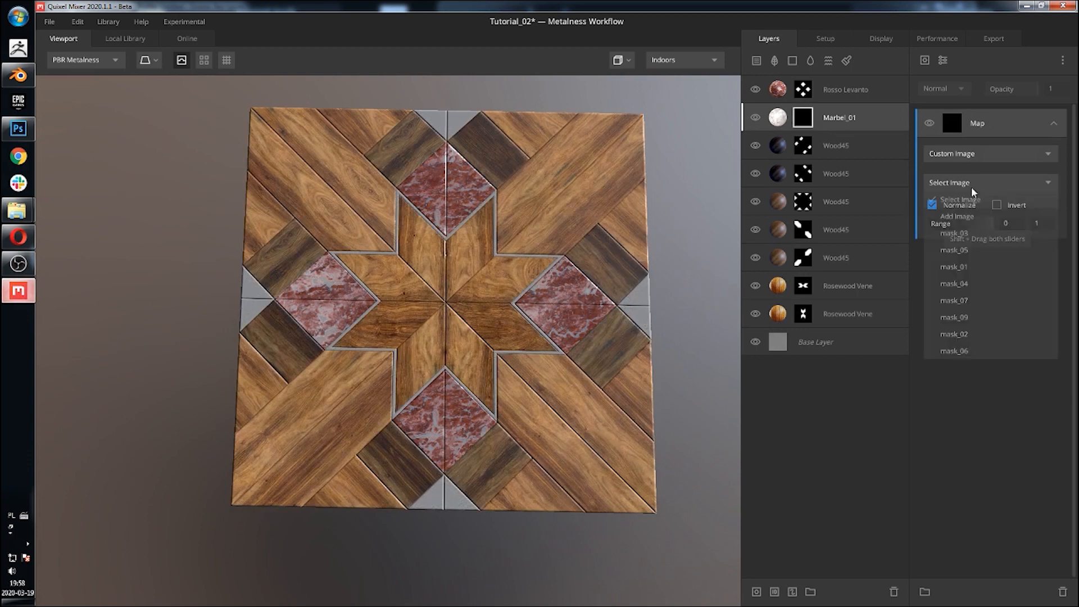
left_click(970, 216)
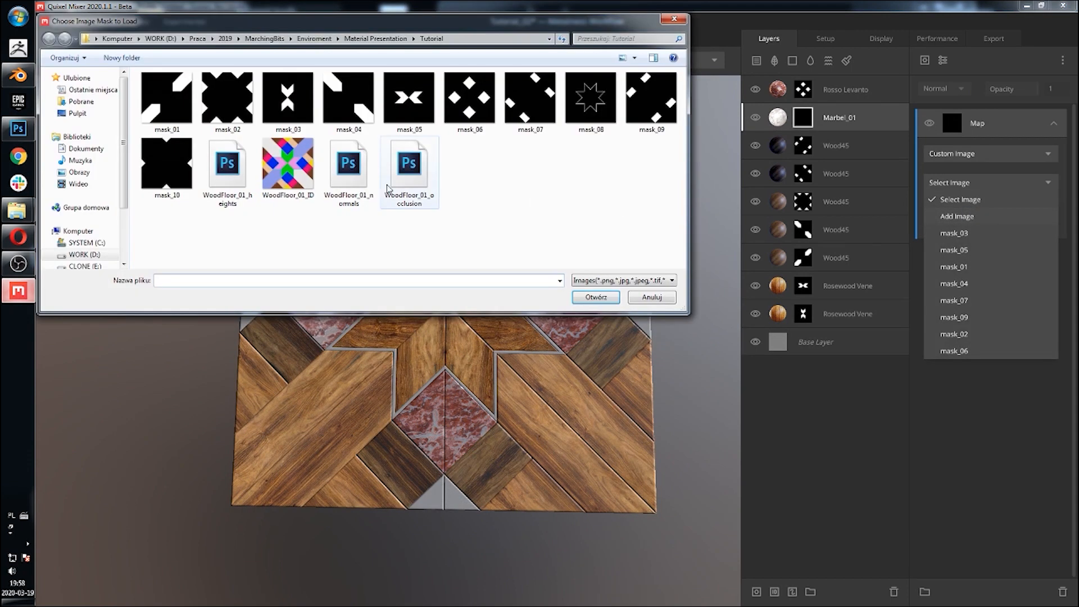
left_click(169, 171)
left_click(580, 299)
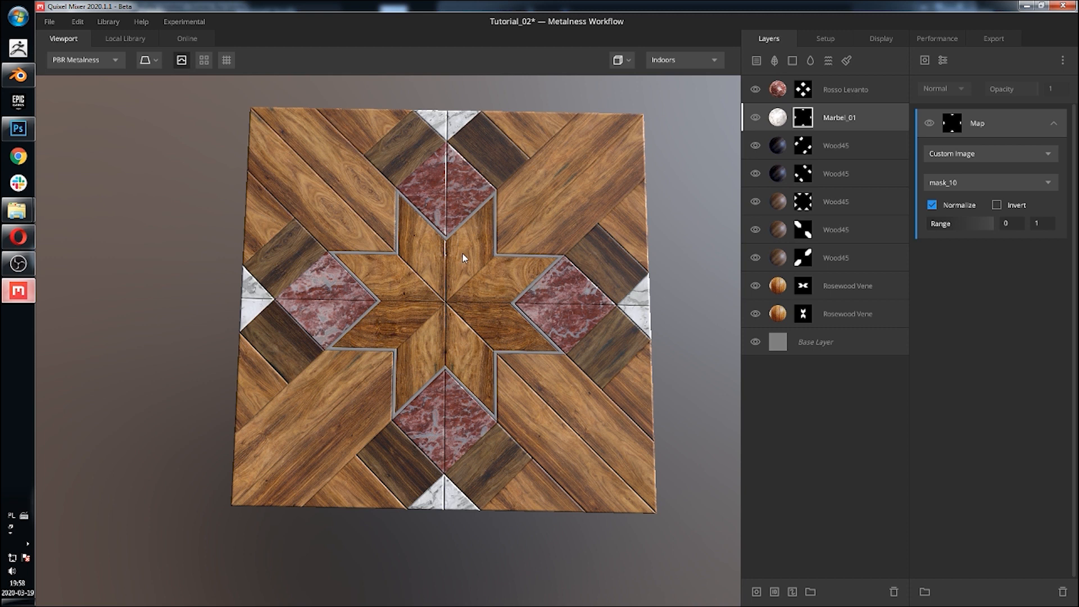
Step: Add the Gold (Au) metal material from the local library as a top layer with blend threshold 2 and wrap to underlying 1
left_click(888, 90)
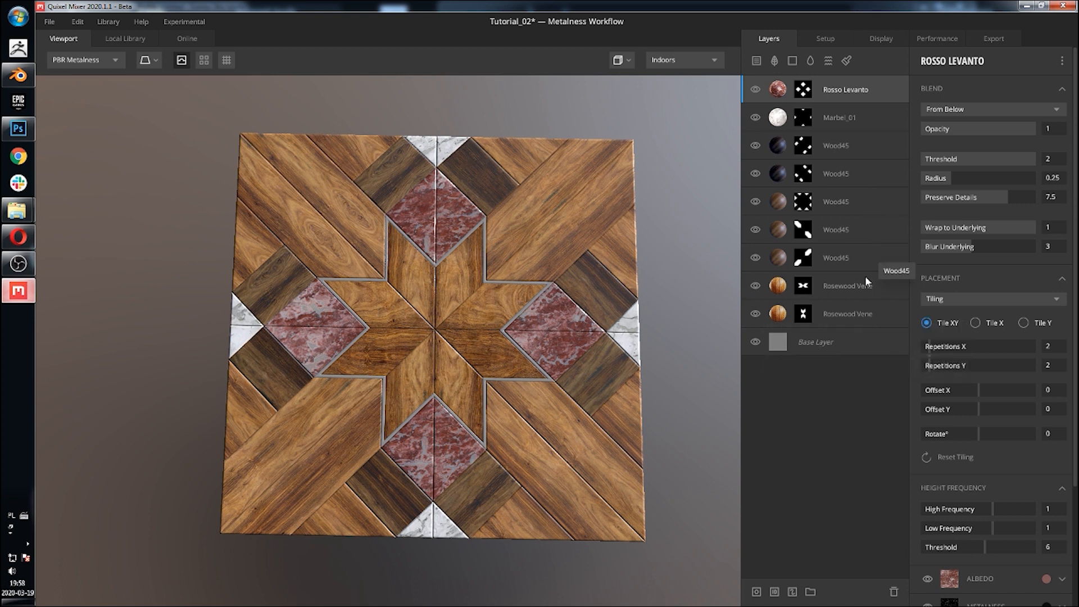
middle_click_drag(467, 389, 464, 359)
scroll(464, 360, "up", 8)
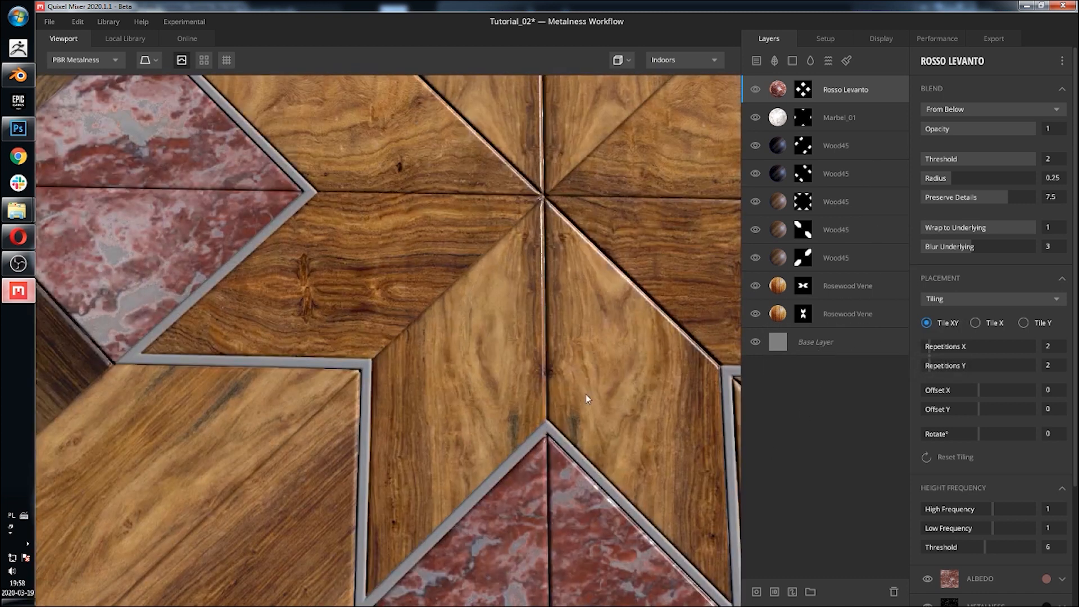
left_click_drag(507, 284, 524, 353)
scroll(525, 352, "down", 5)
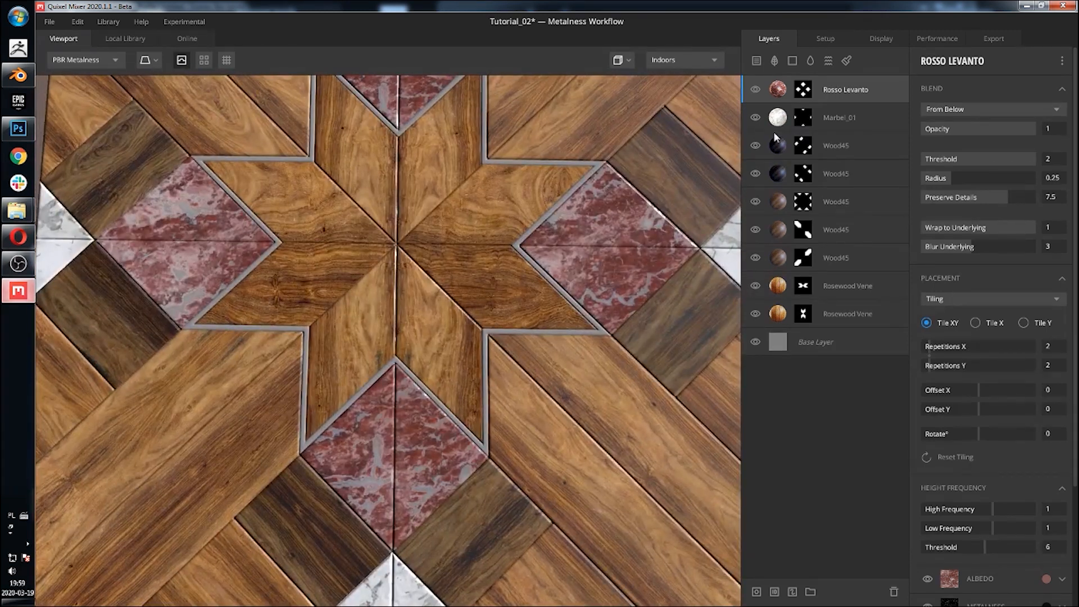
left_click(140, 39)
left_click(116, 72)
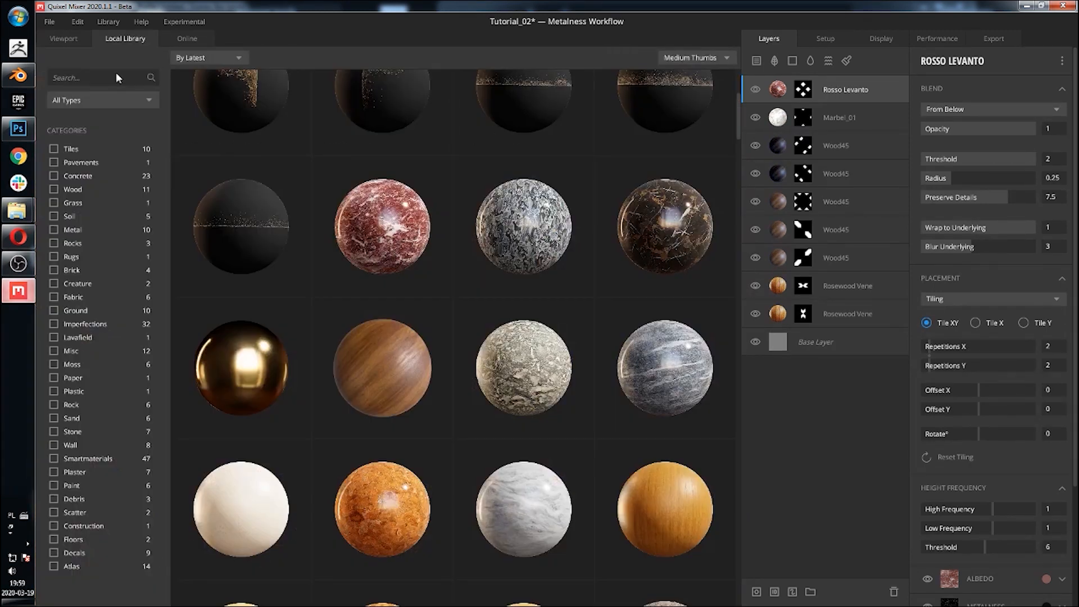
type("meta")
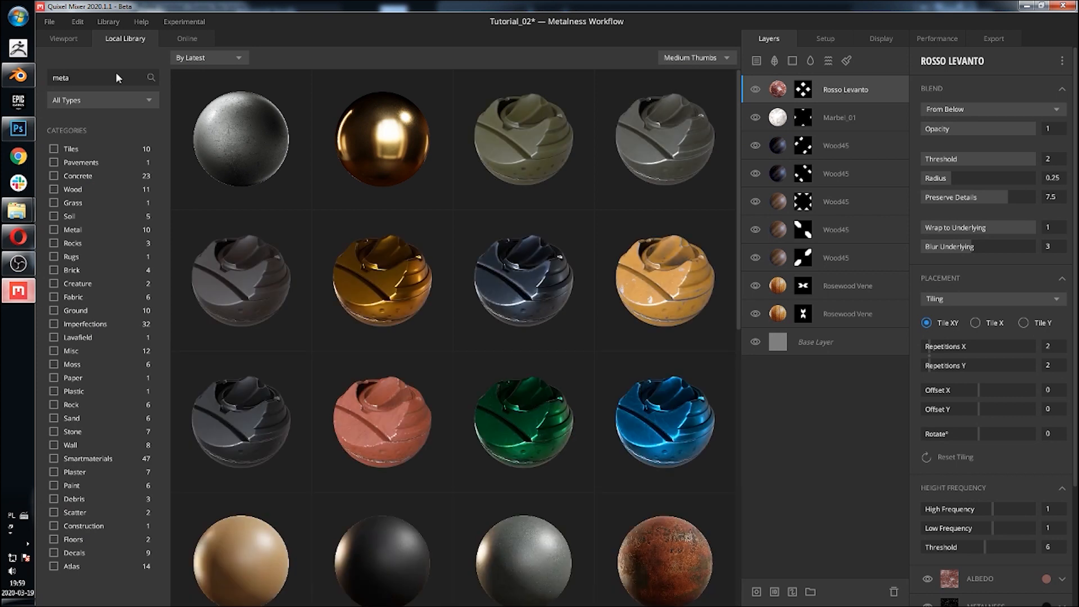
left_click(364, 141)
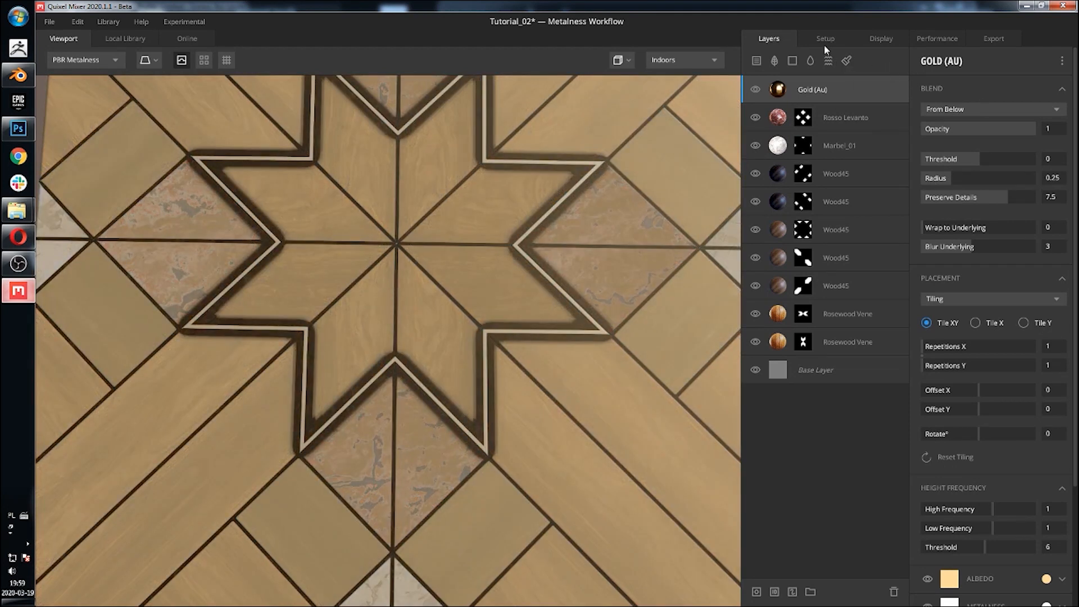
left_click_drag(983, 154, 1035, 159)
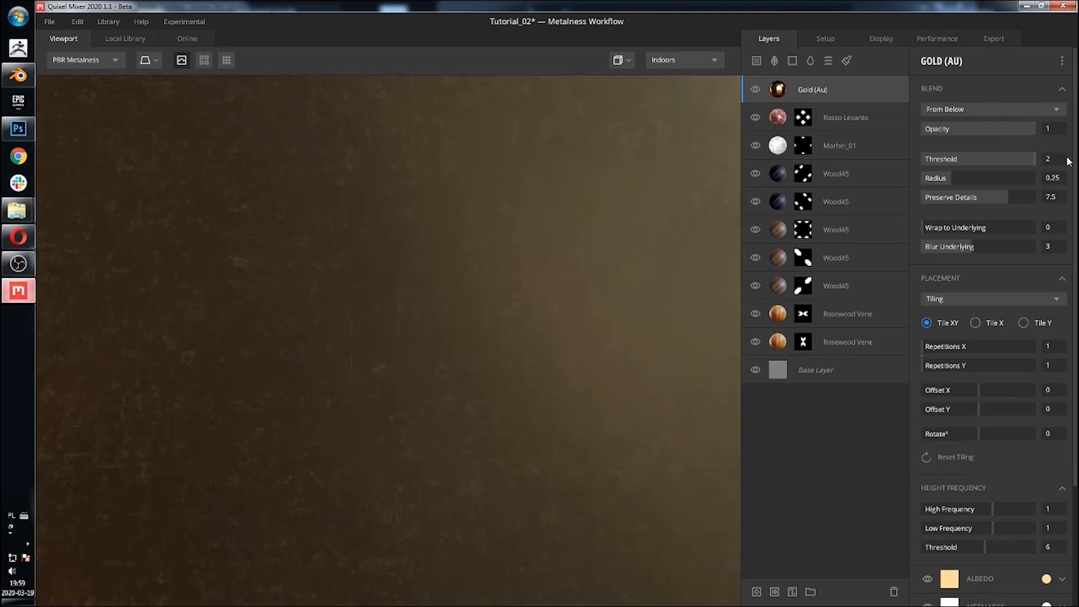
left_click_drag(948, 226, 1034, 227)
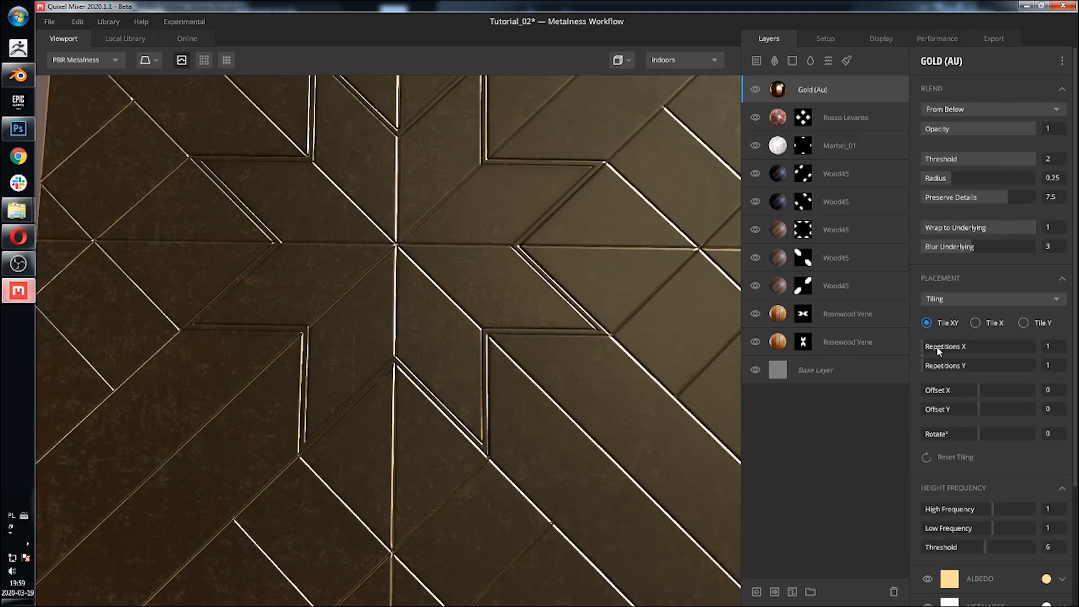
Step: Add a mask stack with a Map component to the Gold (Au) layer, loading the custom image mask_08
left_click(755, 592)
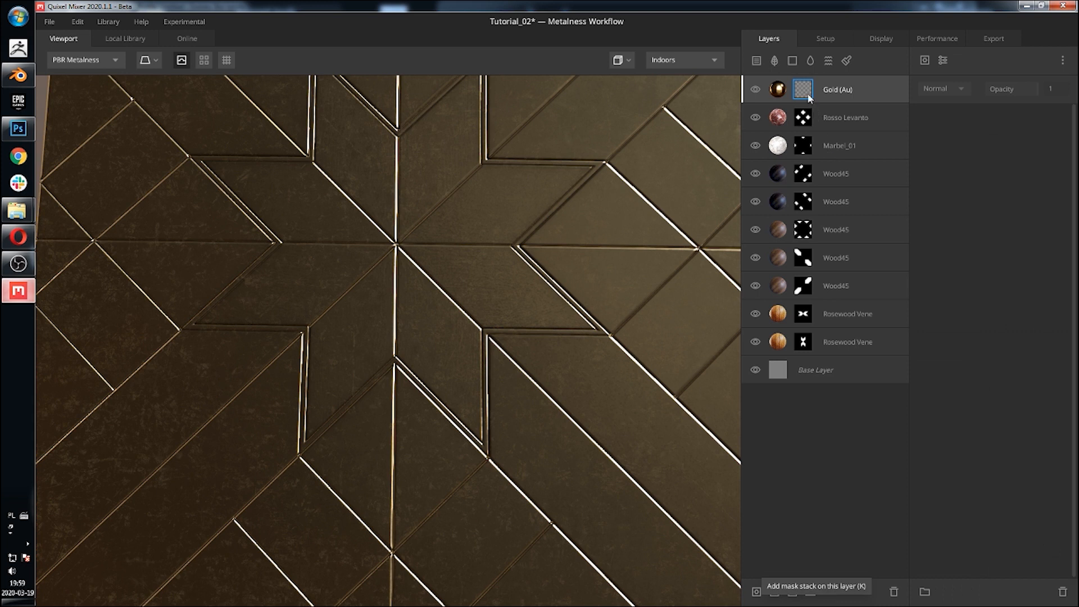
left_click(926, 58)
mouse_move(966, 112)
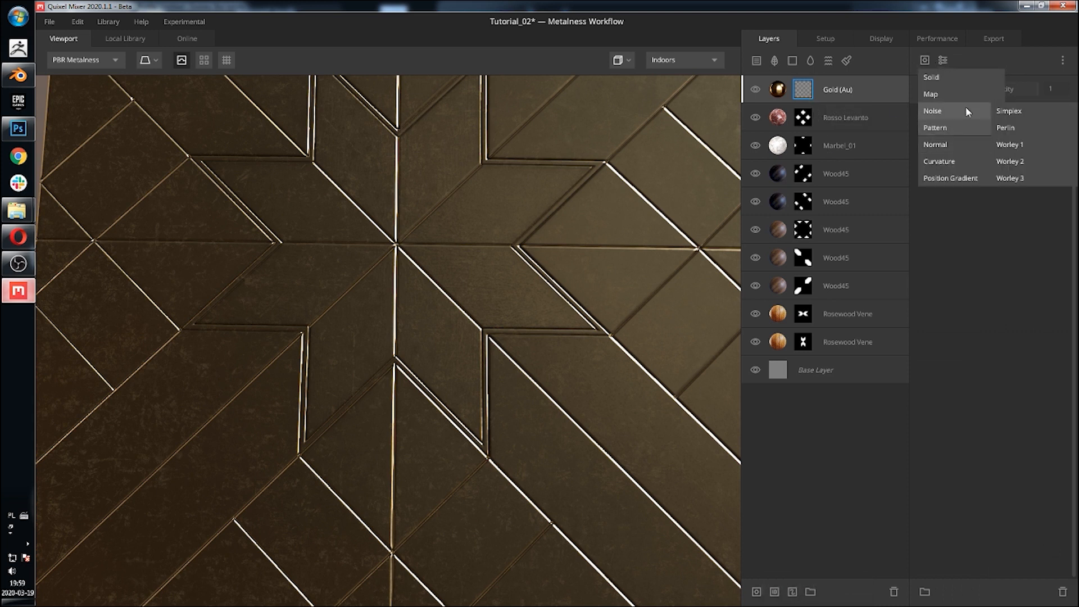
left_click(964, 94)
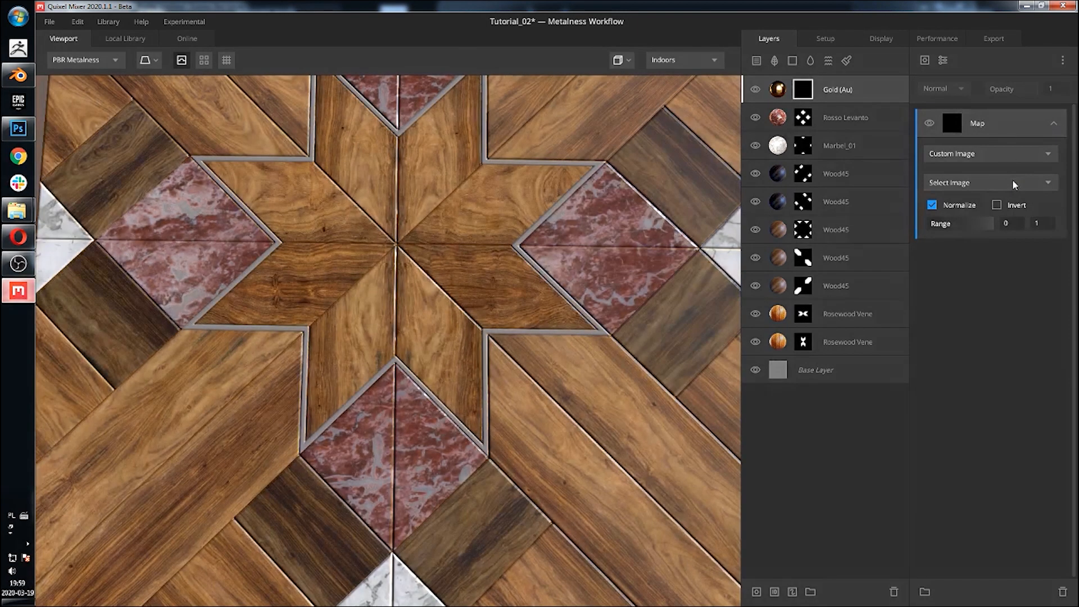
left_click(1013, 181)
left_click(983, 216)
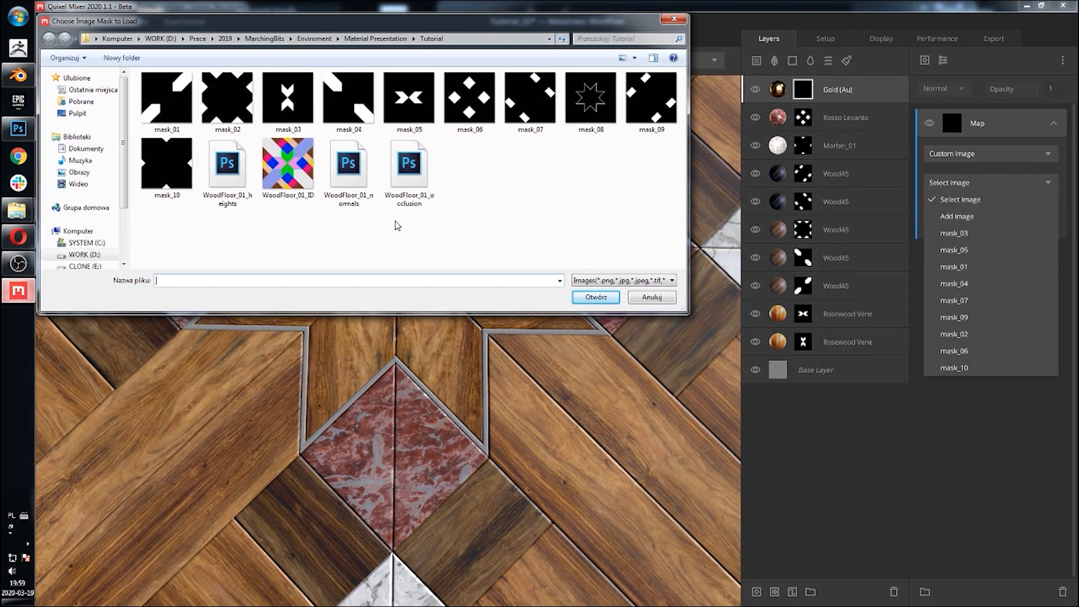
left_click(590, 106)
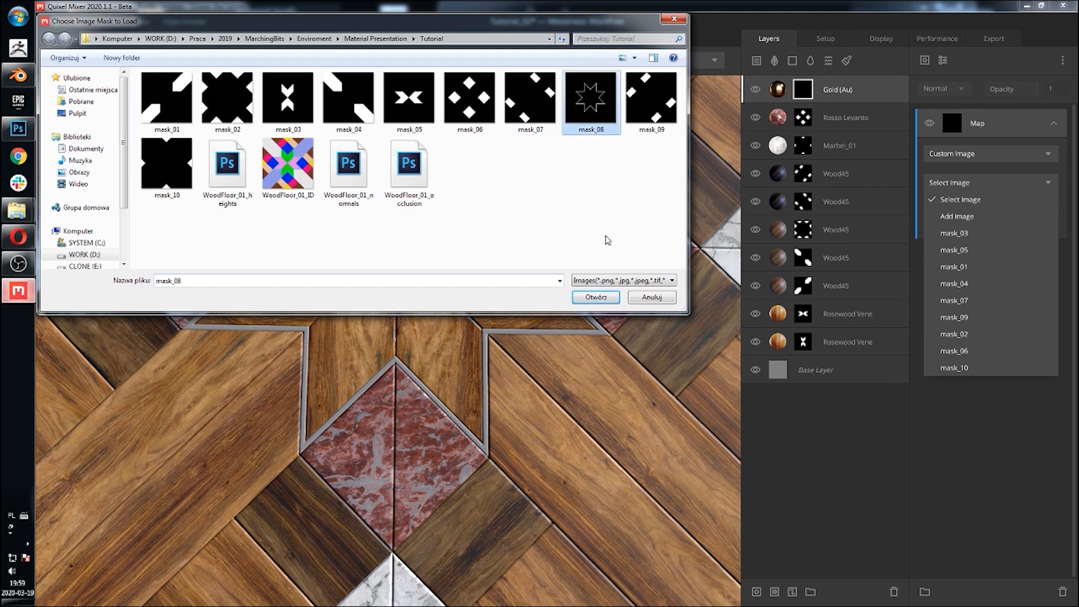
left_click(587, 297)
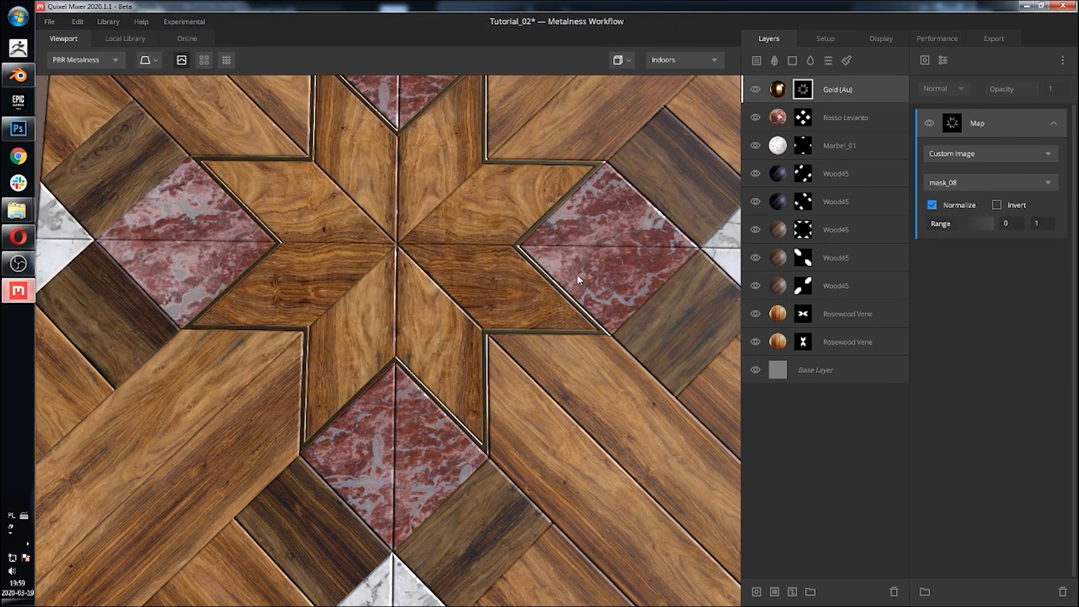
Step: Check the albedo tint color of the top Wood45 layer
scroll(535, 222, "down", 5)
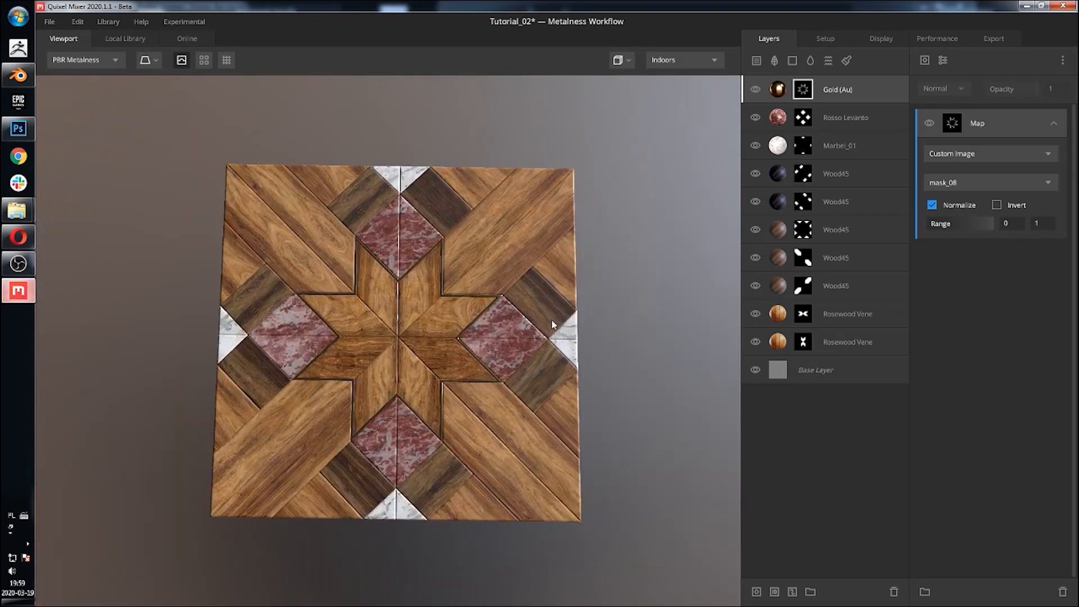
left_click_drag(550, 268, 545, 275)
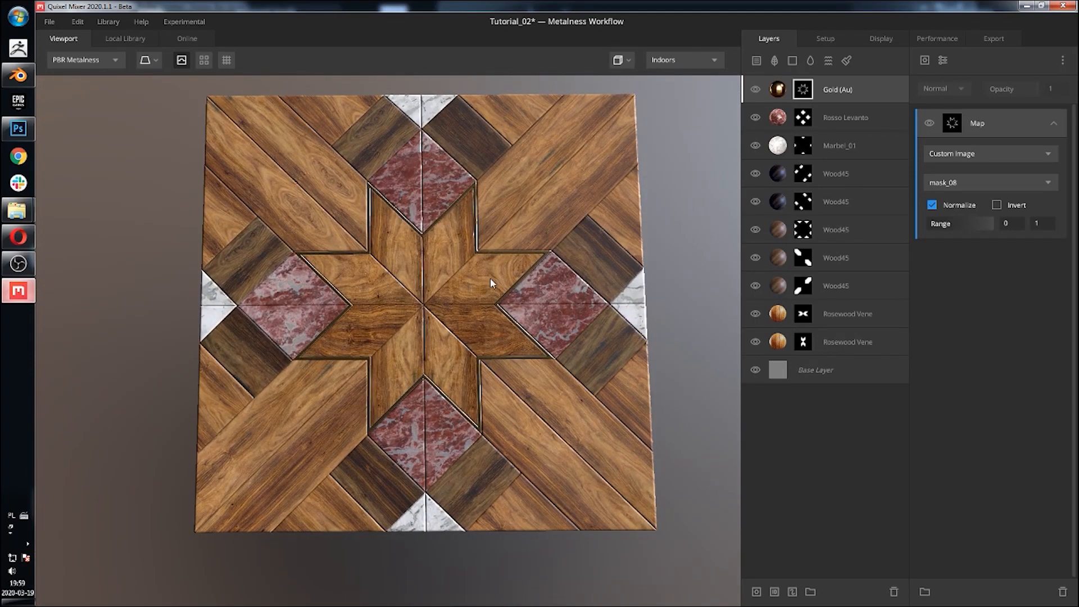
left_click(778, 173)
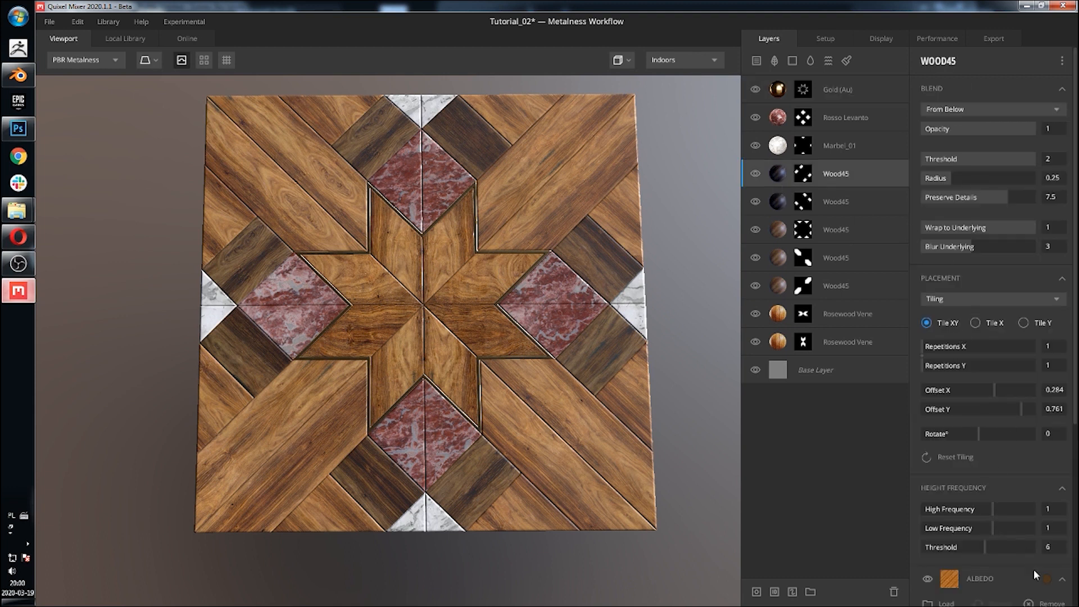
left_click(1044, 579)
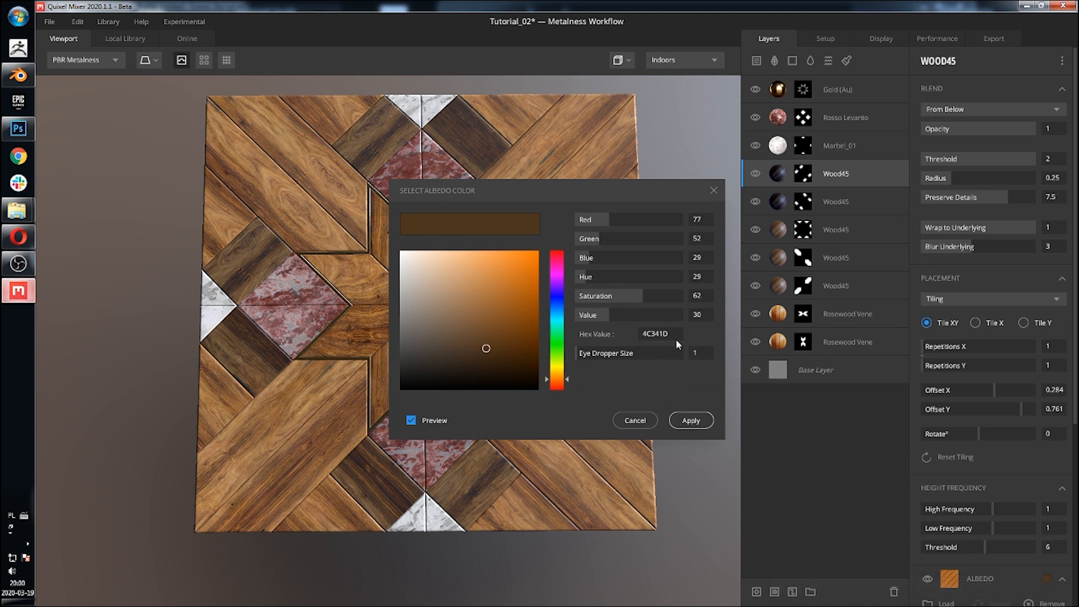
left_click(689, 417)
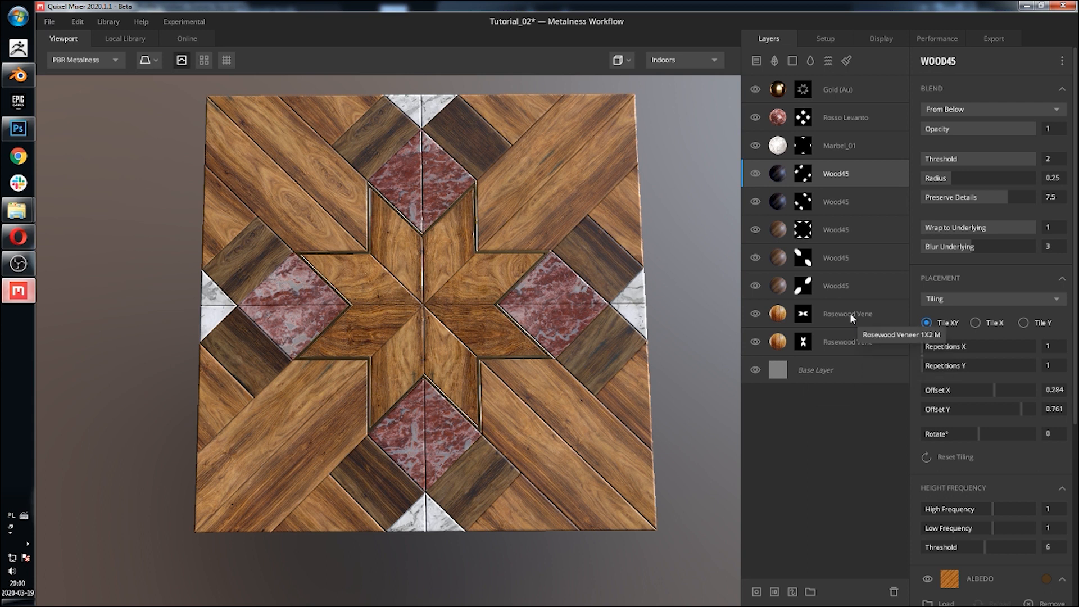
Step: Set the first Rosewood Veneer layer's albedo tint to hex 4C341D
left_click(849, 313)
left_click(1046, 578)
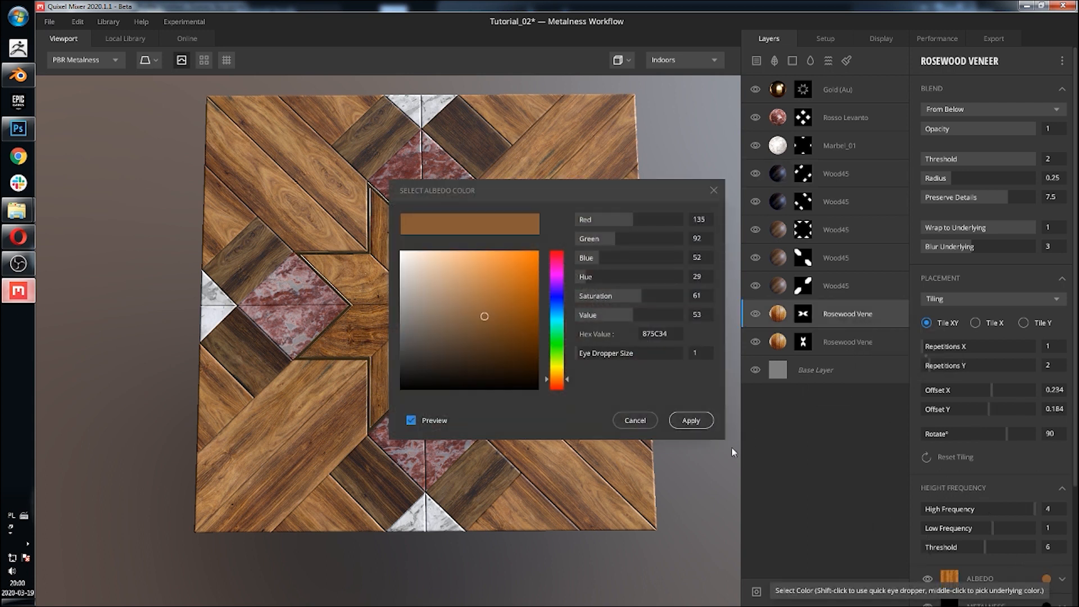
double_click(655, 334)
type("4C341D")
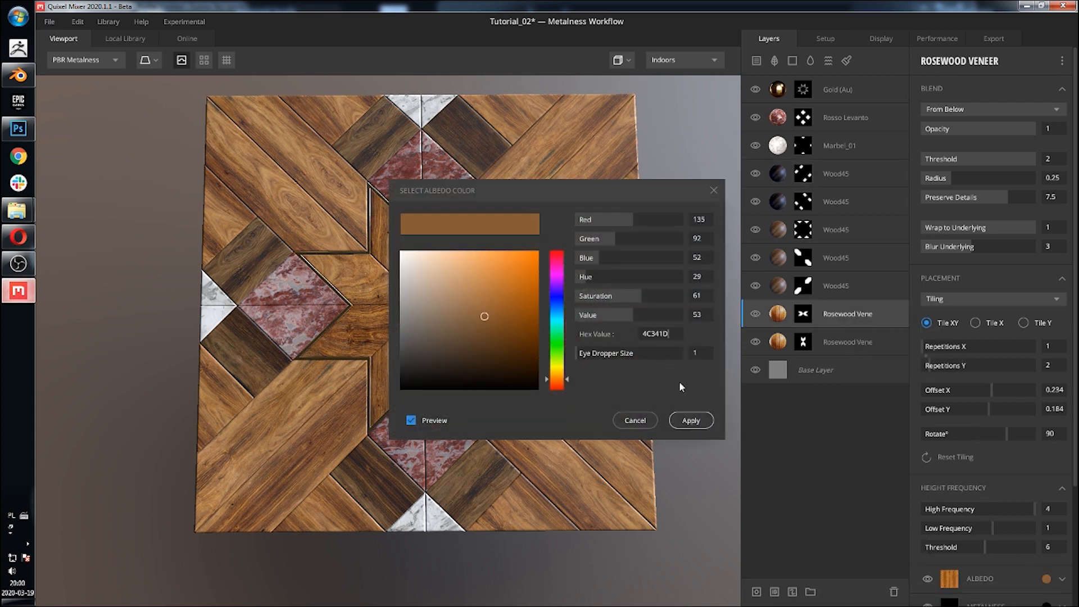
left_click(689, 419)
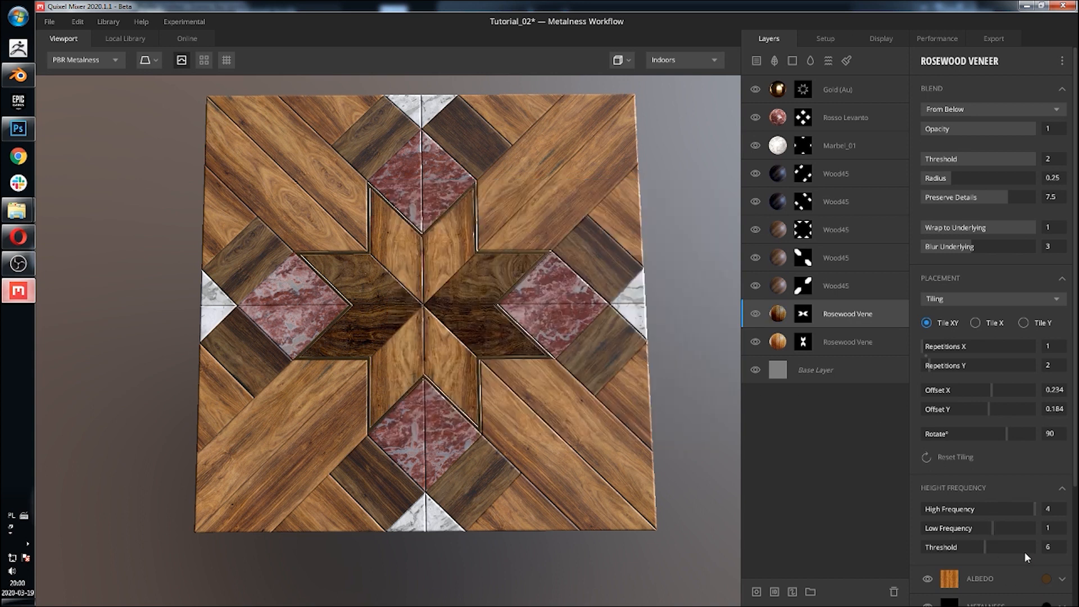
scroll(1011, 534, "down", 1)
left_click(1047, 550)
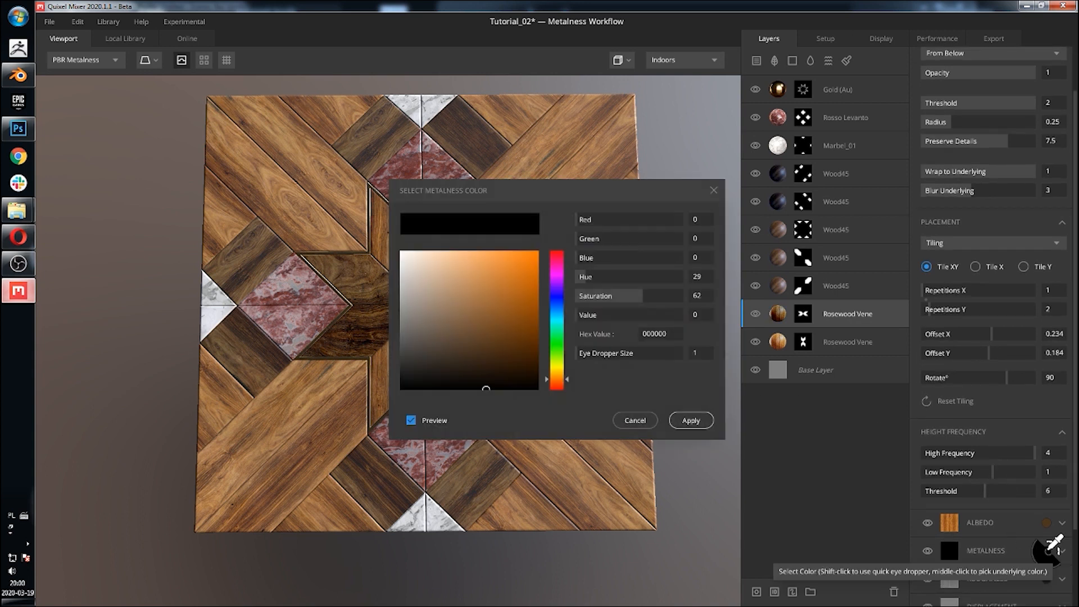
left_click(633, 420)
Step: Paste the same 4C341D albedo tint onto the second Rosewood Veneer layer
left_click(832, 343)
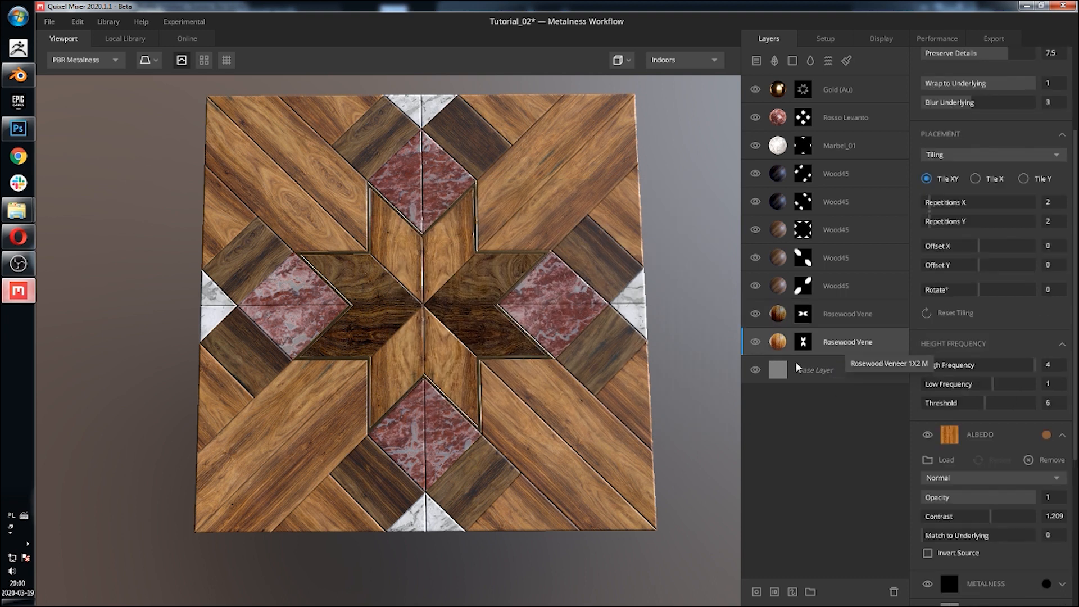
left_click(1046, 435)
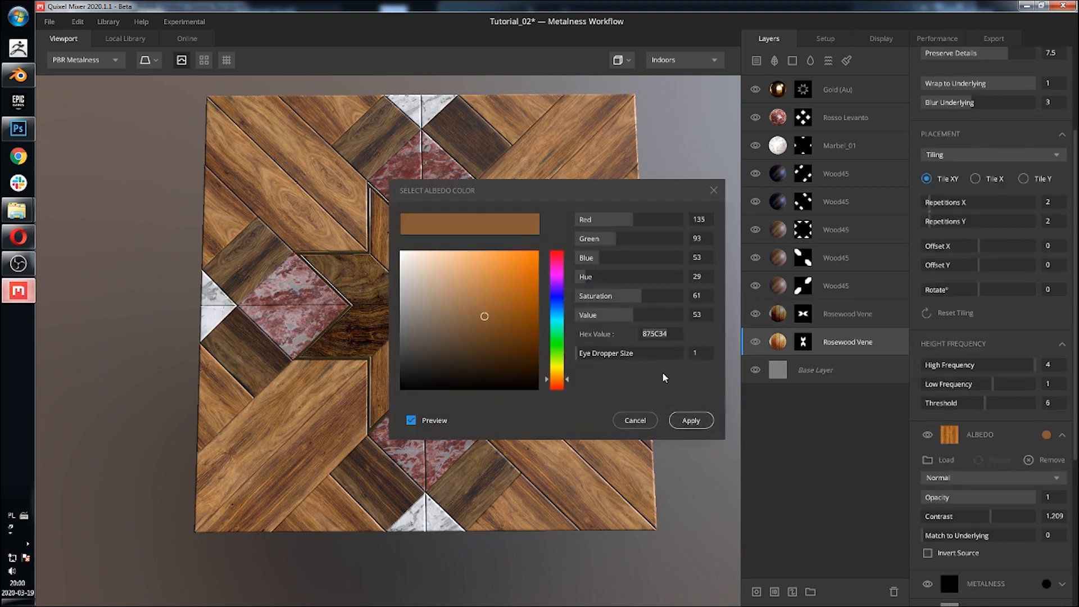
key("ctrl+v")
left_click(699, 422)
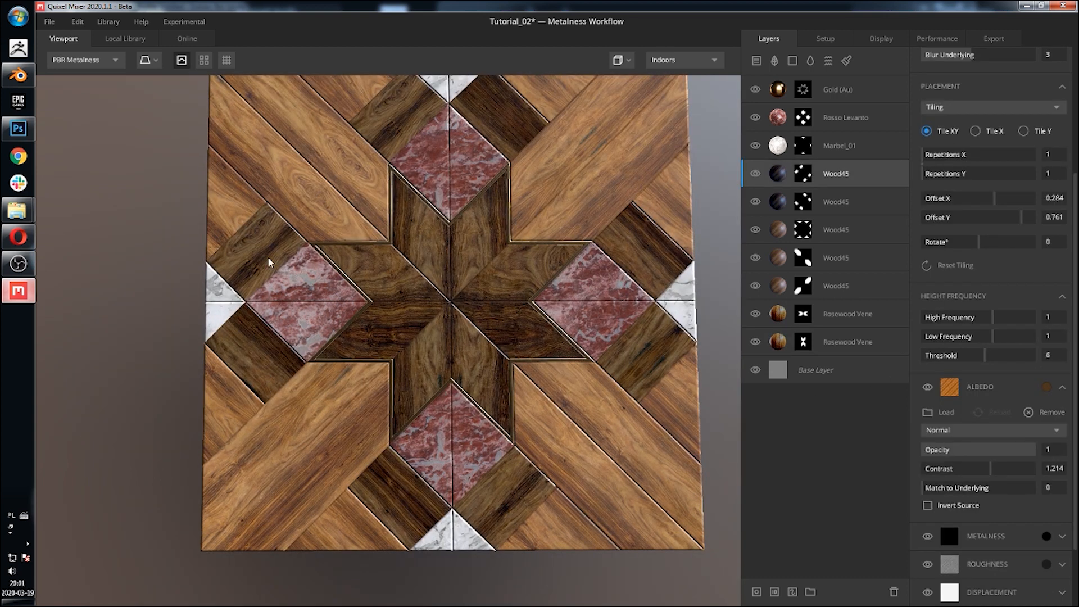
Step: Duplicate the Marbel_01 layer twice
middle_click_drag(530, 288, 477, 342)
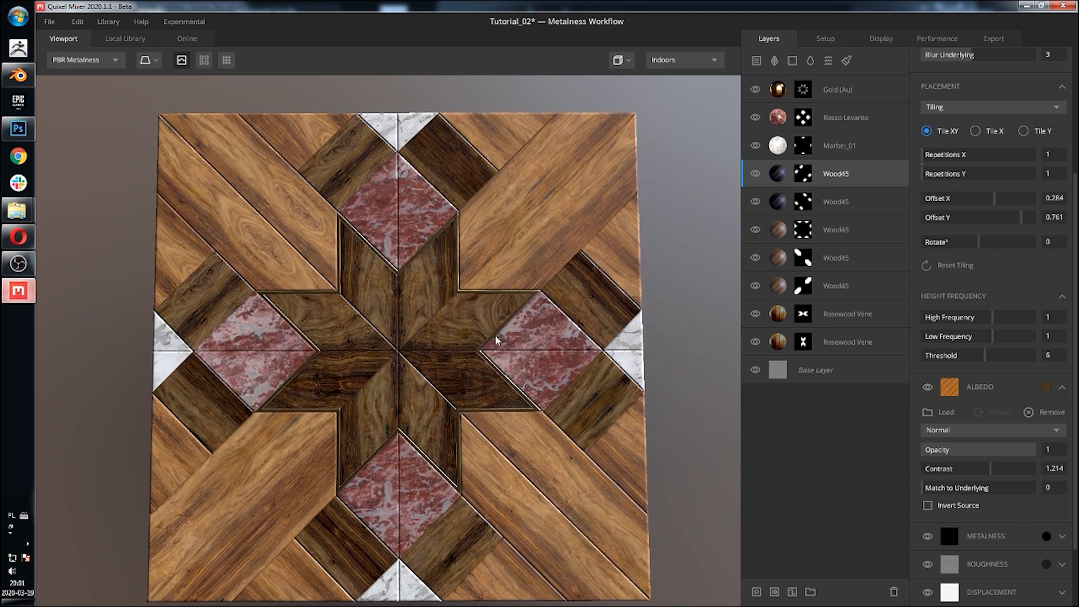
scroll(497, 340, "down", 2)
left_click(776, 147)
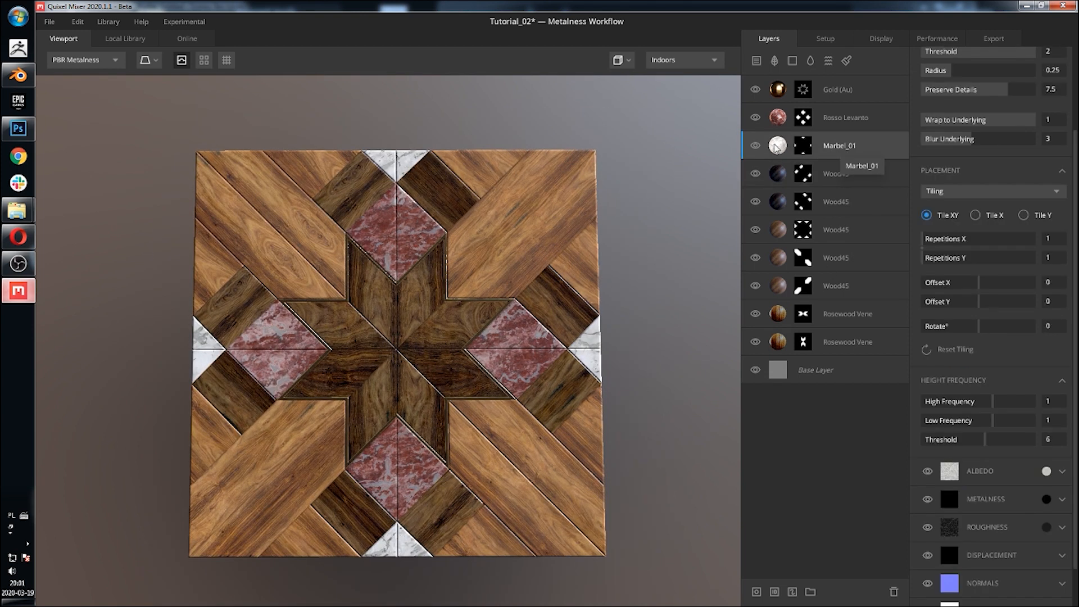
right_click(776, 147)
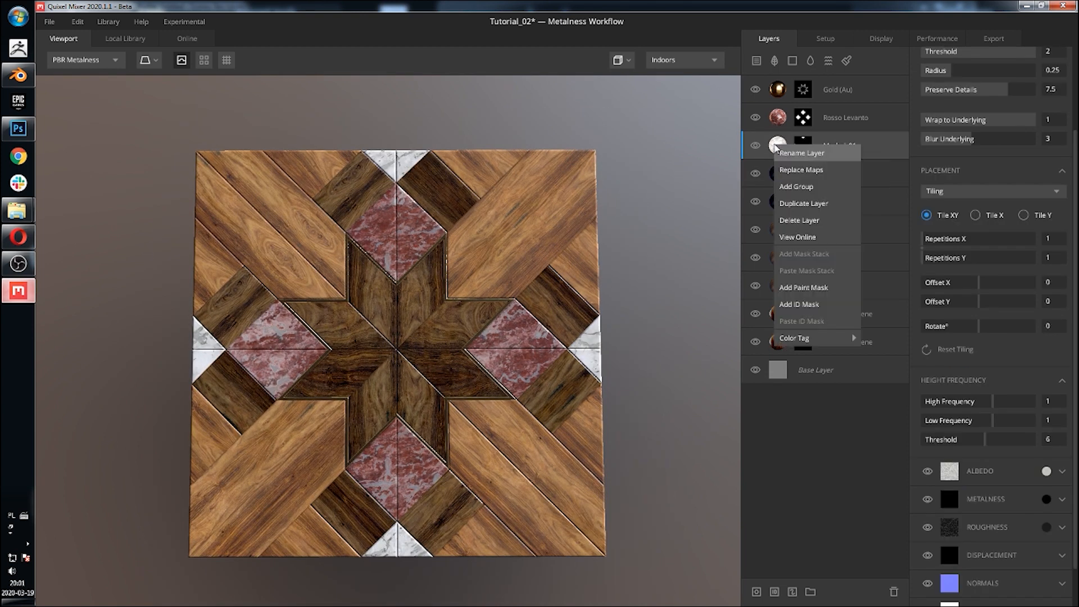
left_click(825, 204)
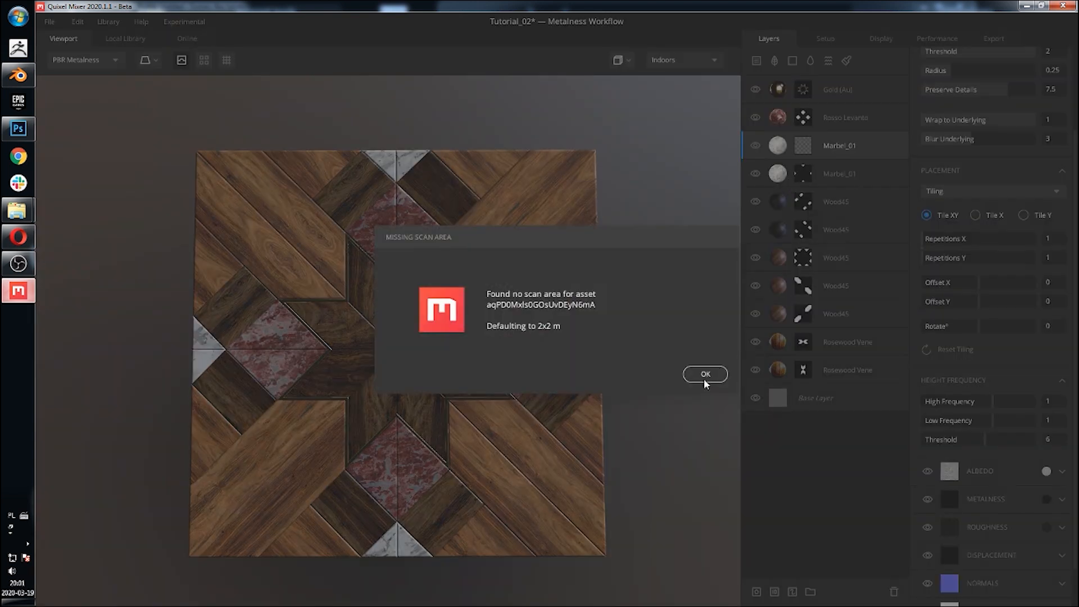
left_click(705, 375)
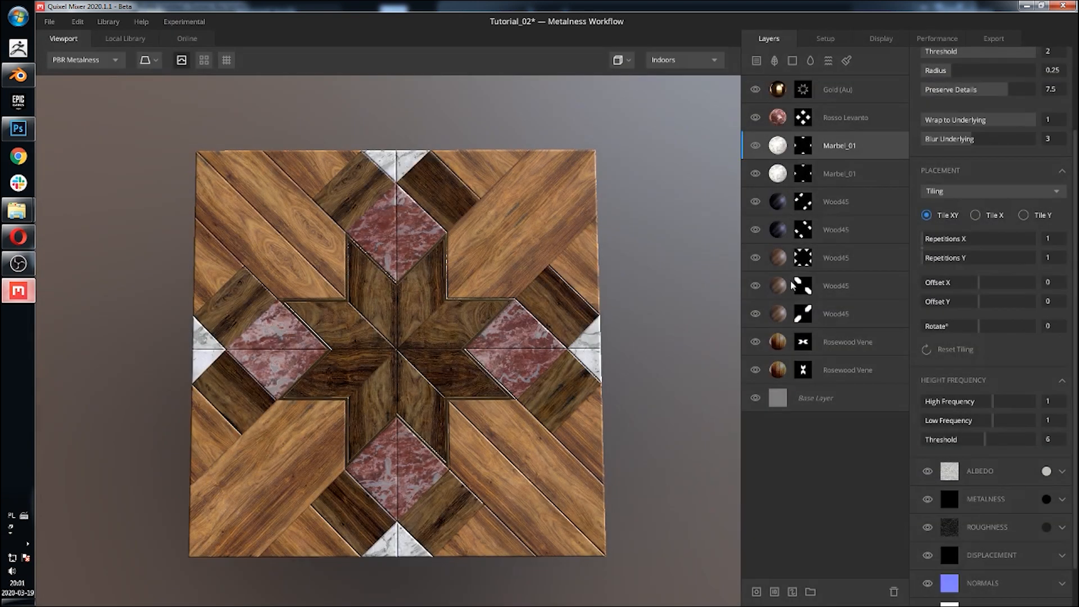
right_click(777, 144)
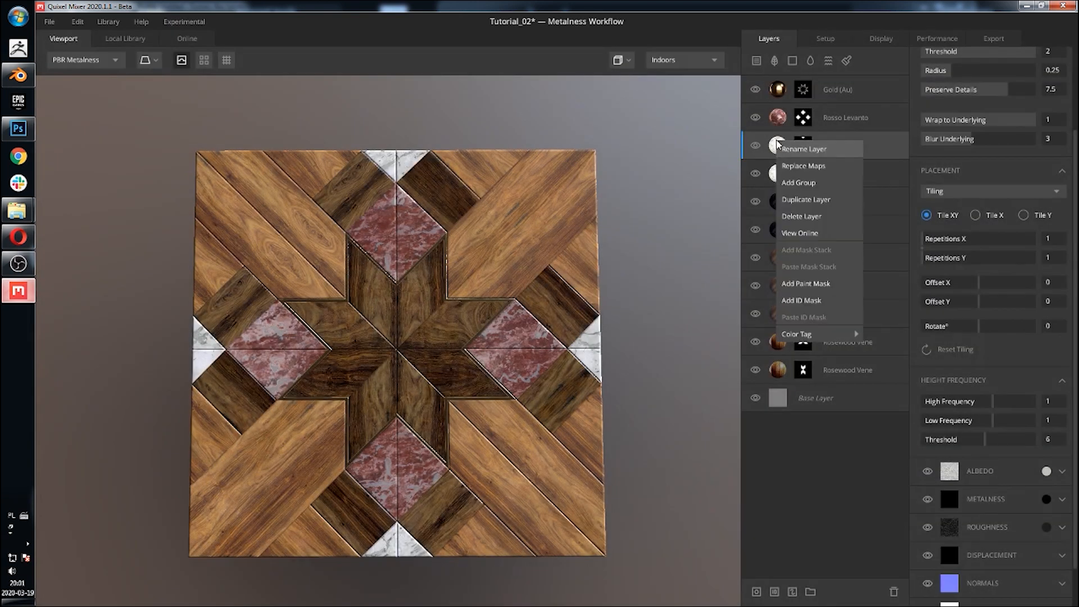
left_click(823, 201)
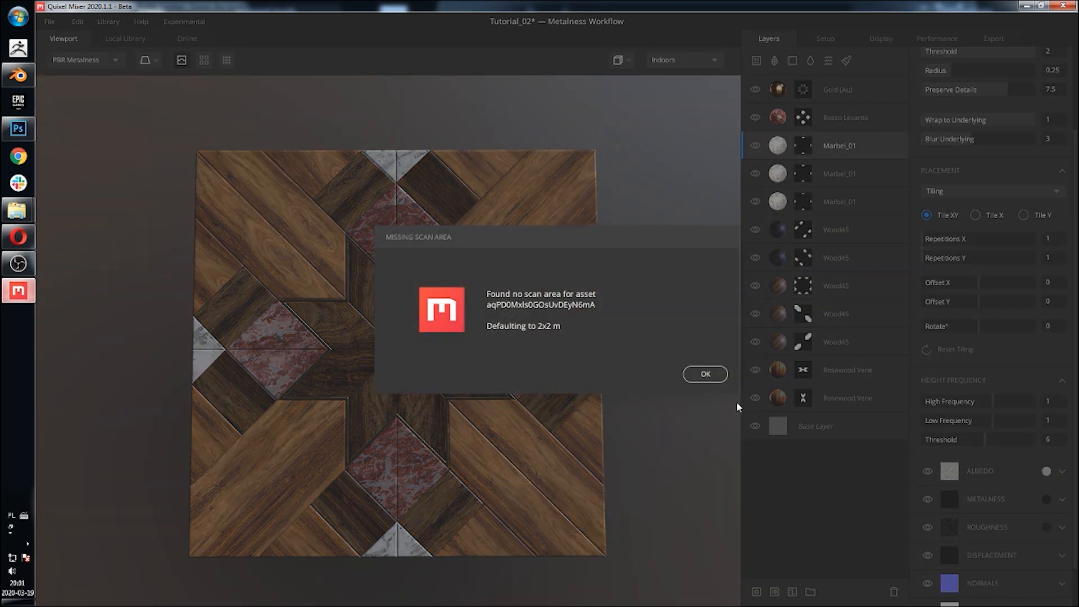
left_click(722, 374)
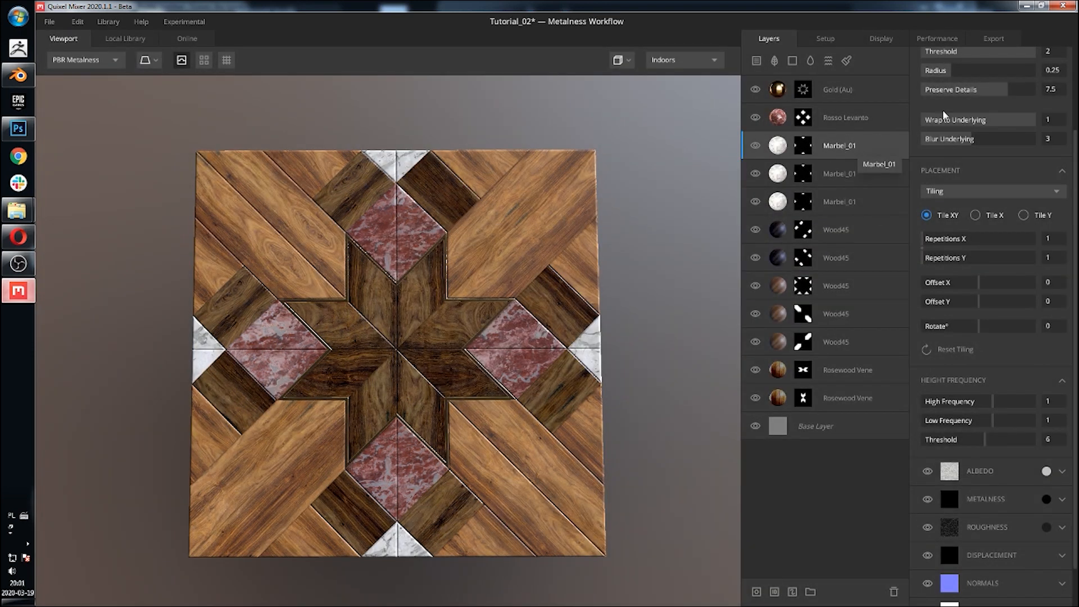
Step: Switch the middle Marbel_01 copy's mask image to mask_09
left_click(803, 172)
left_click(964, 182)
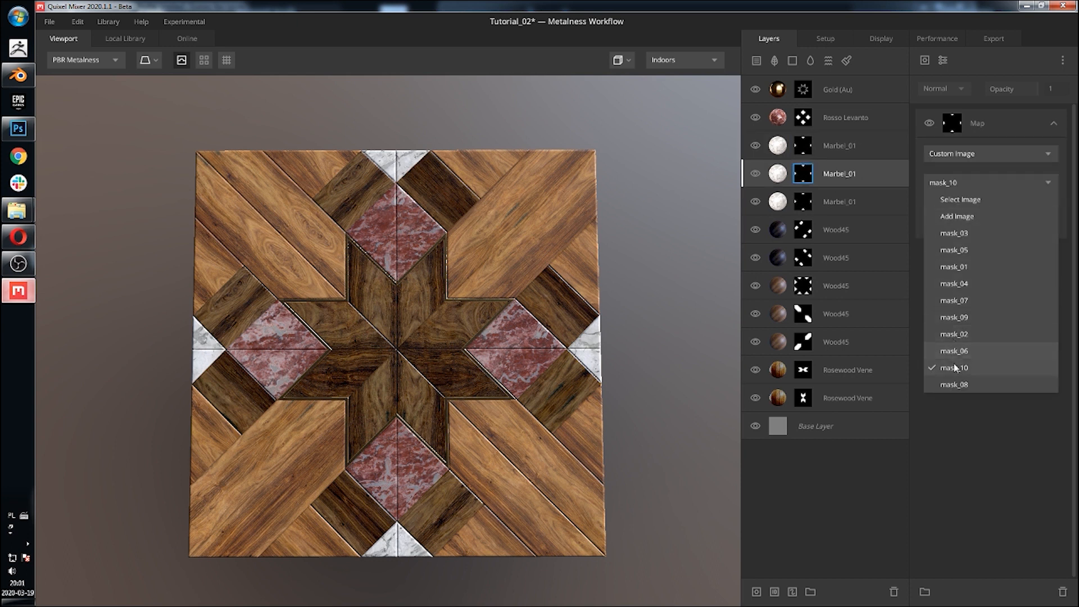
left_click(1012, 317)
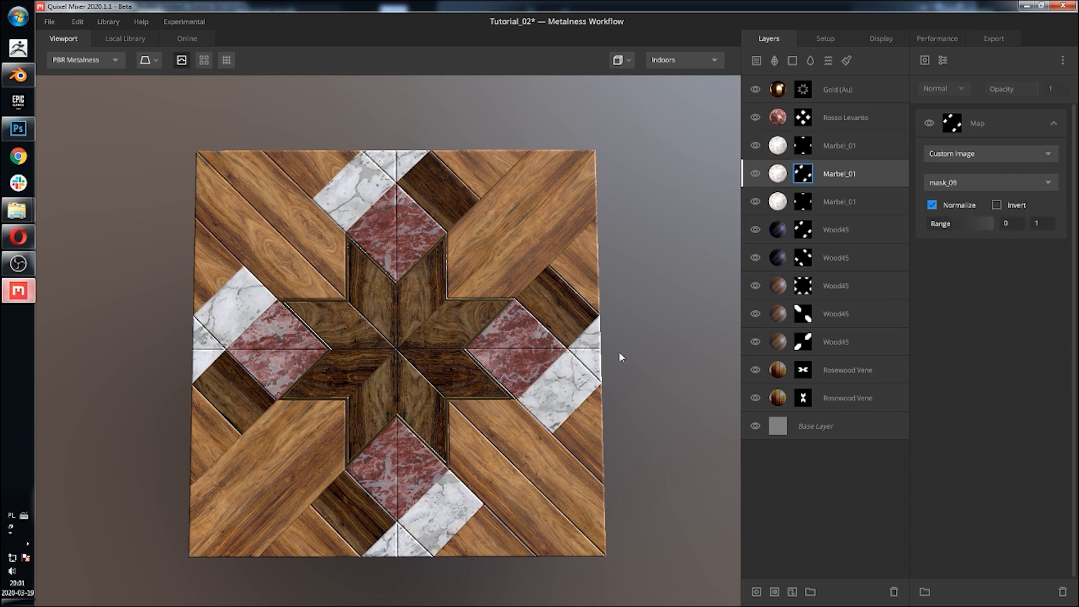
Step: Switch the top Marbel_01 copy's mask image to mask_07, matching the second Wood45 layer's mask
middle_click_drag(632, 321, 630, 292)
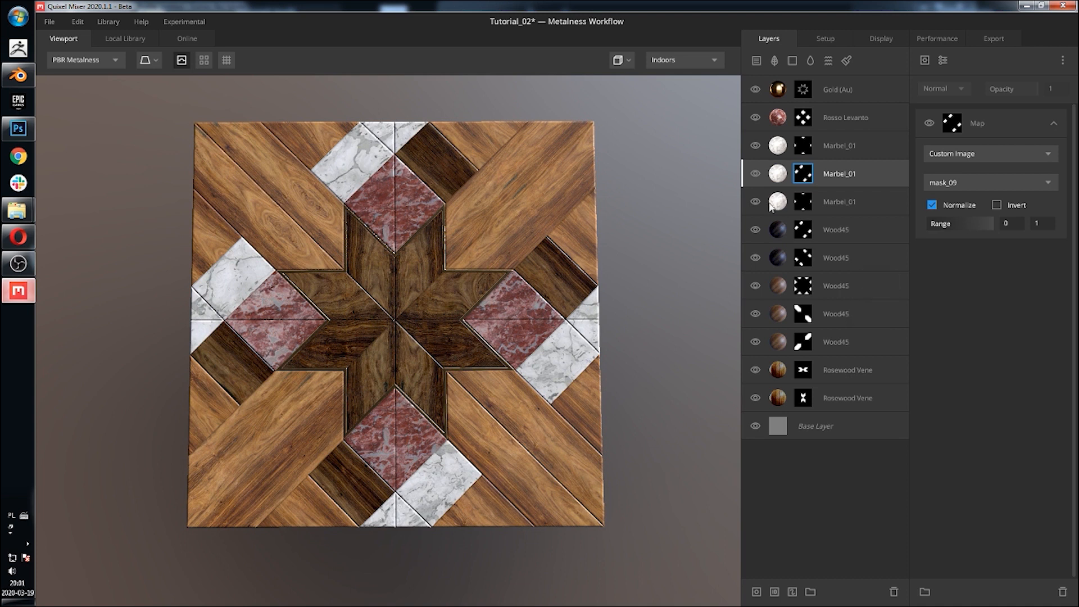
left_click(855, 263)
left_click(803, 257)
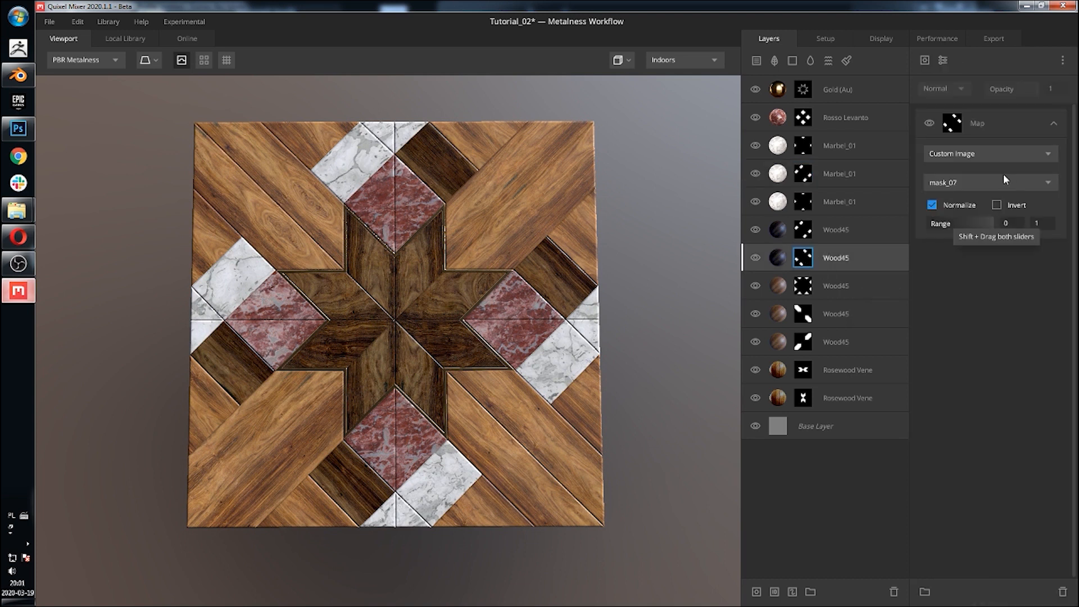
left_click(841, 147)
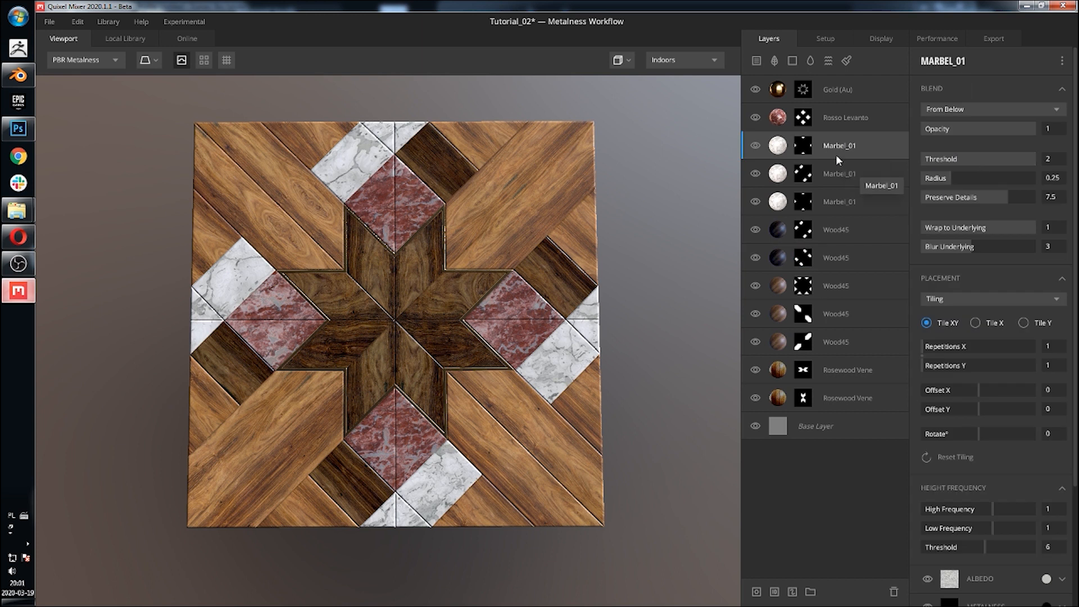
left_click(803, 145)
left_click(995, 181)
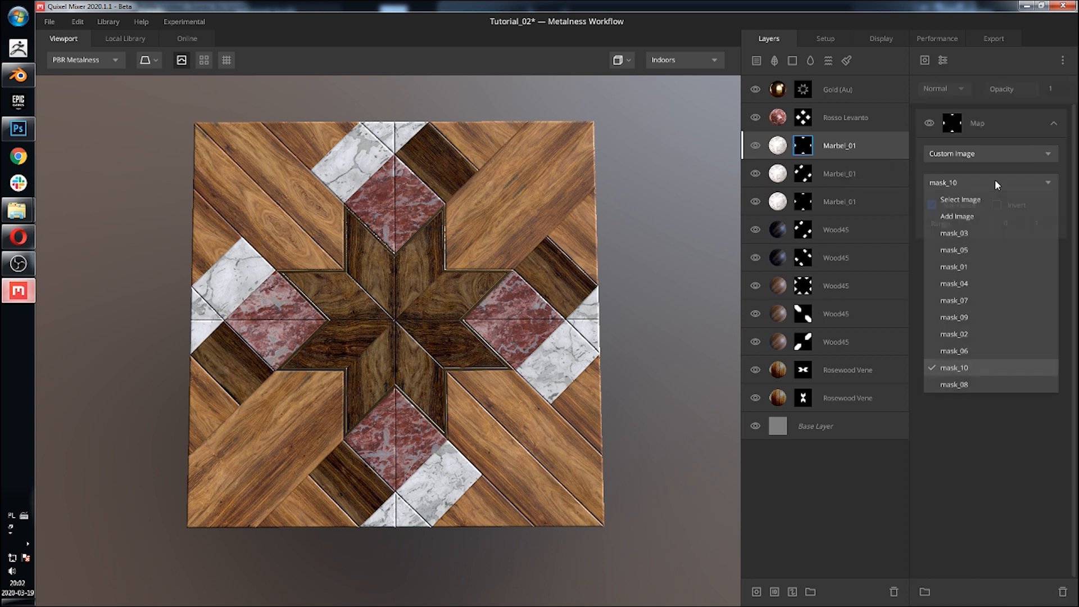
left_click(930, 300)
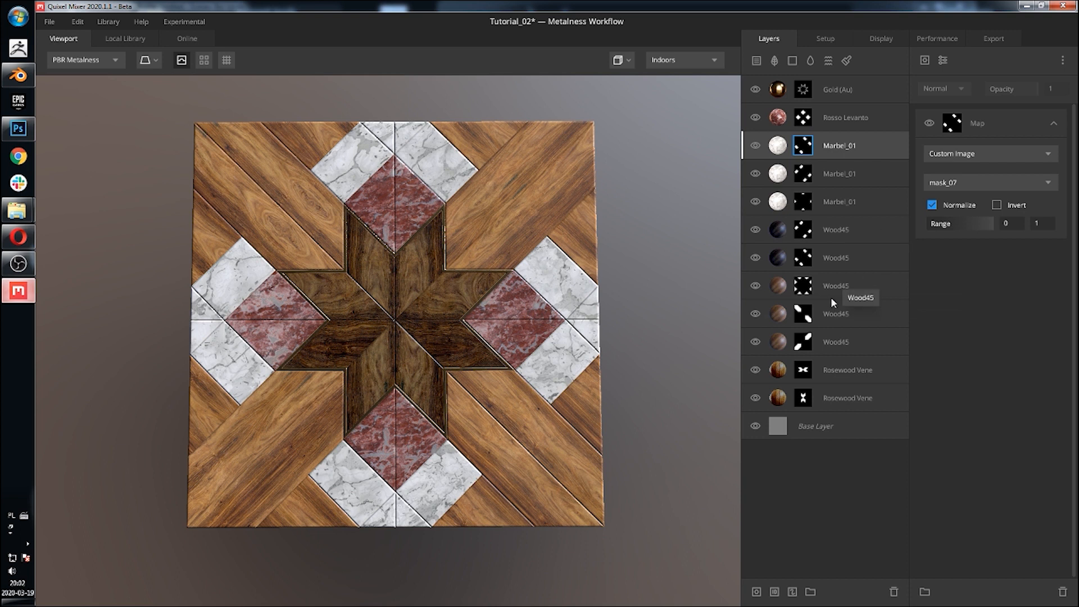
Step: Hide the two topmost Wood45 layers
left_click(755, 229)
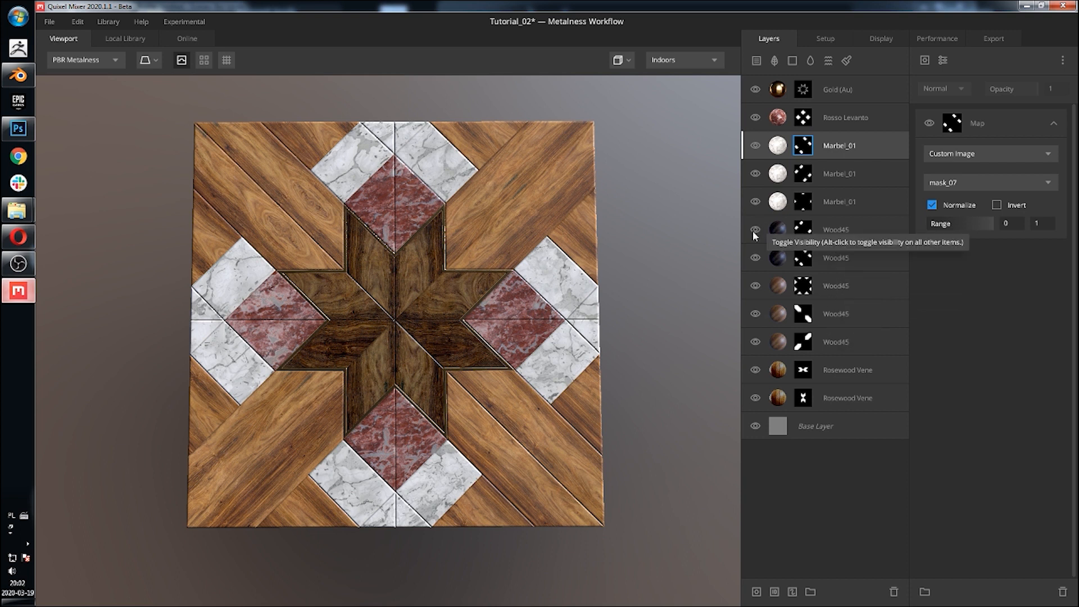
left_click(755, 257)
middle_click_drag(428, 285, 464, 278)
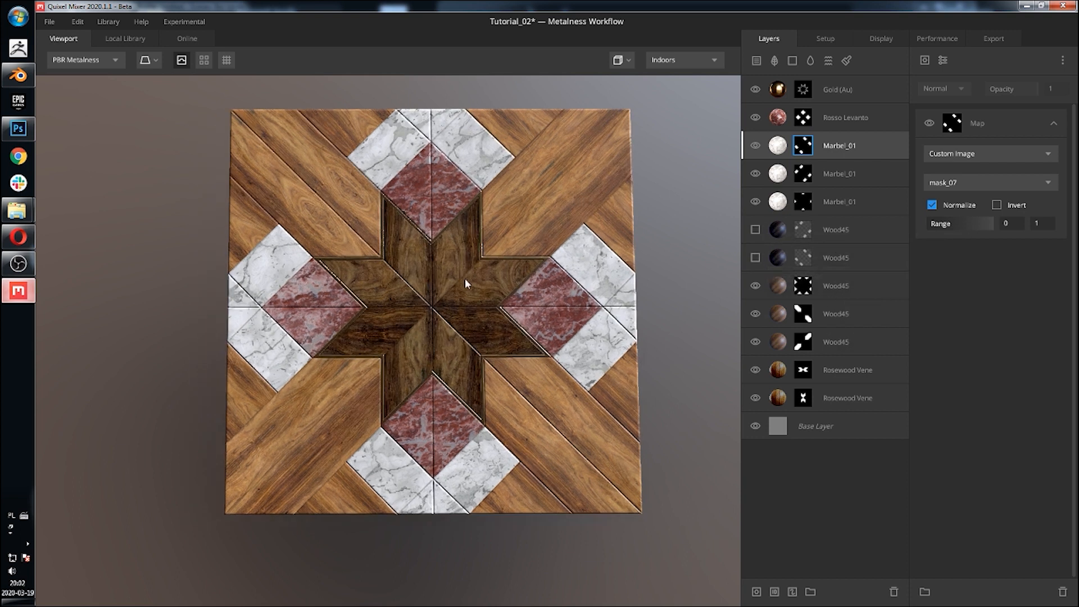
Step: Switch the viewport to a tiled preview and orbit around to examine how the parquet pattern repeats
scroll(477, 372, "up", 4)
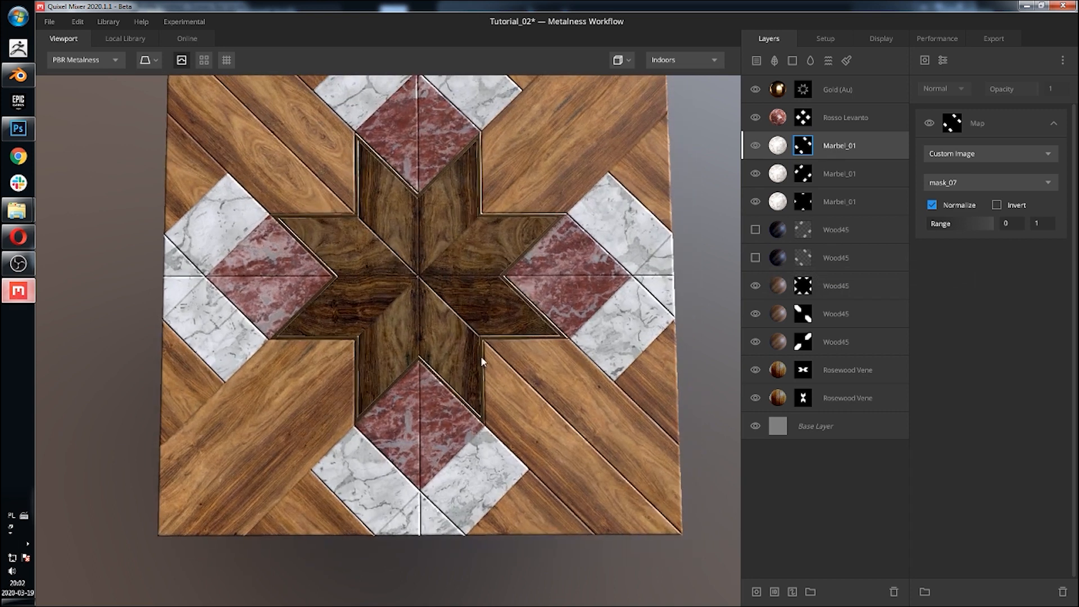
middle_click_drag(493, 326, 495, 348)
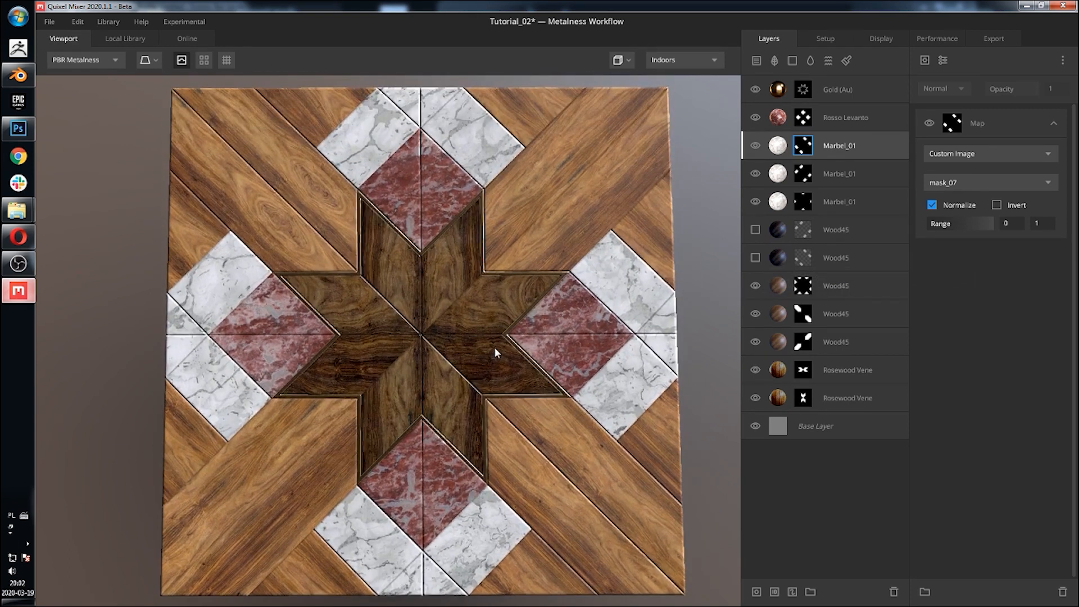
scroll(517, 359, "down", 3)
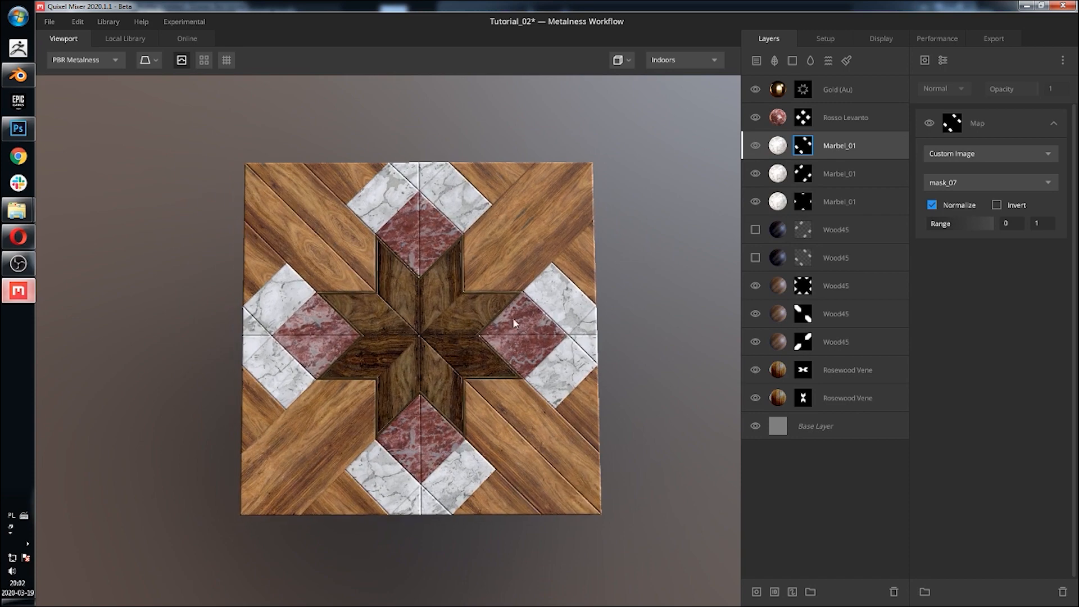
middle_click_drag(584, 362, 568, 342)
left_click_drag(568, 342, 549, 282, "alt")
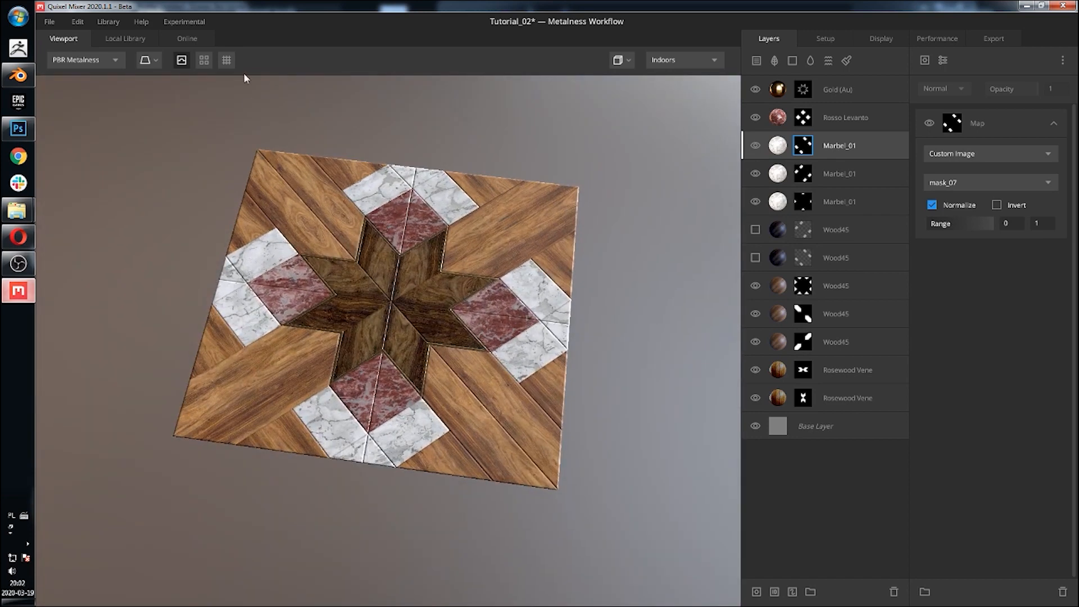
left_click(207, 61)
left_click(227, 60)
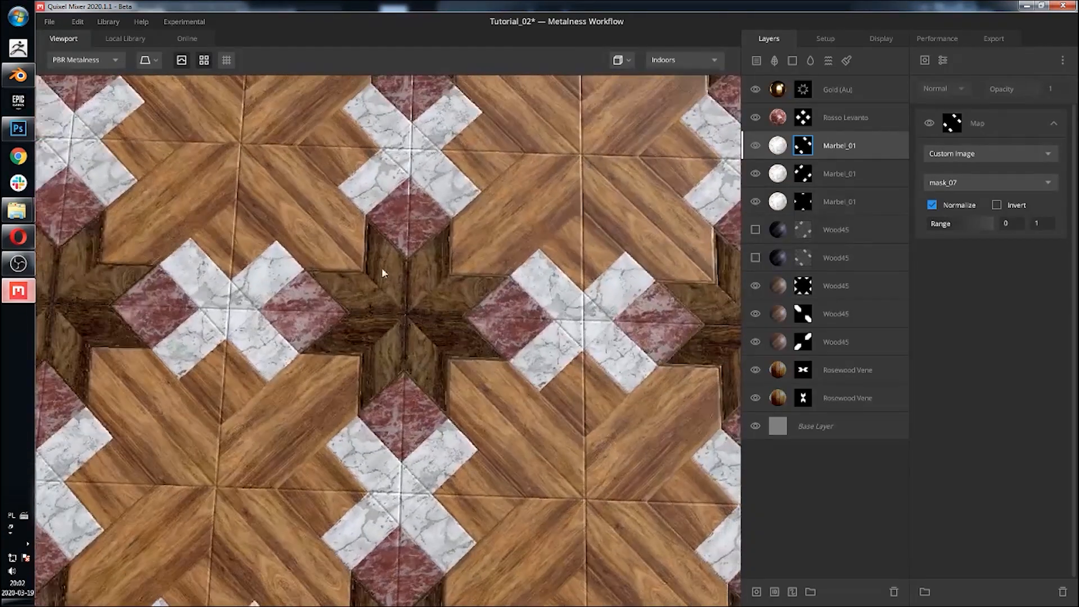
left_click_drag(382, 268, 373, 224, "alt")
scroll(392, 281, "up", 5)
scroll(397, 284, "down", 5)
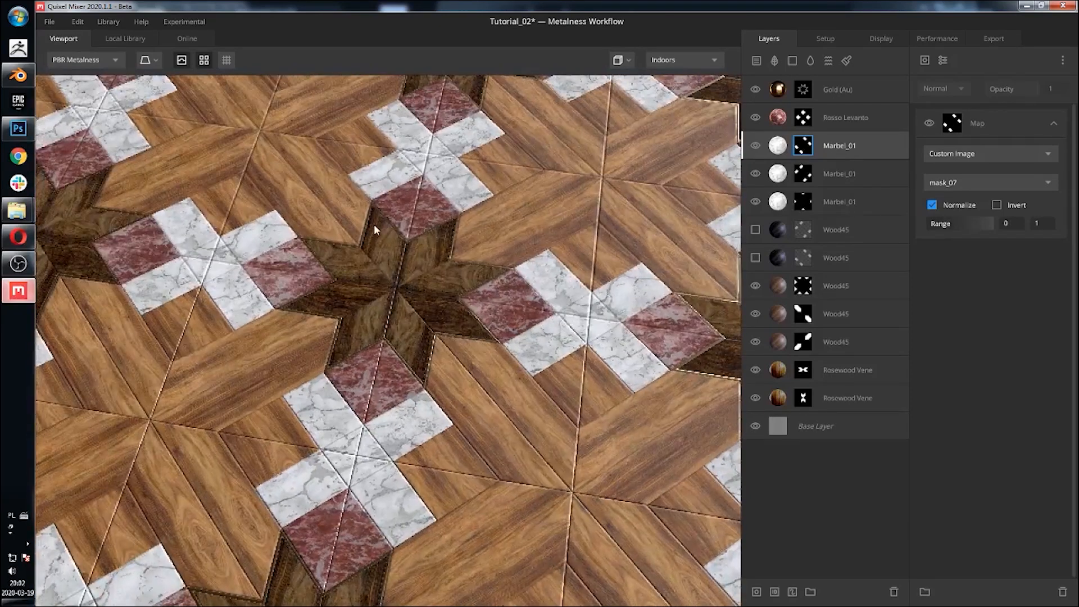
left_click(863, 84)
left_click_drag(474, 198, 447, 241, "alt")
left_click_drag(518, 248, 333, 239, "alt")
scroll(396, 281, "up", 5)
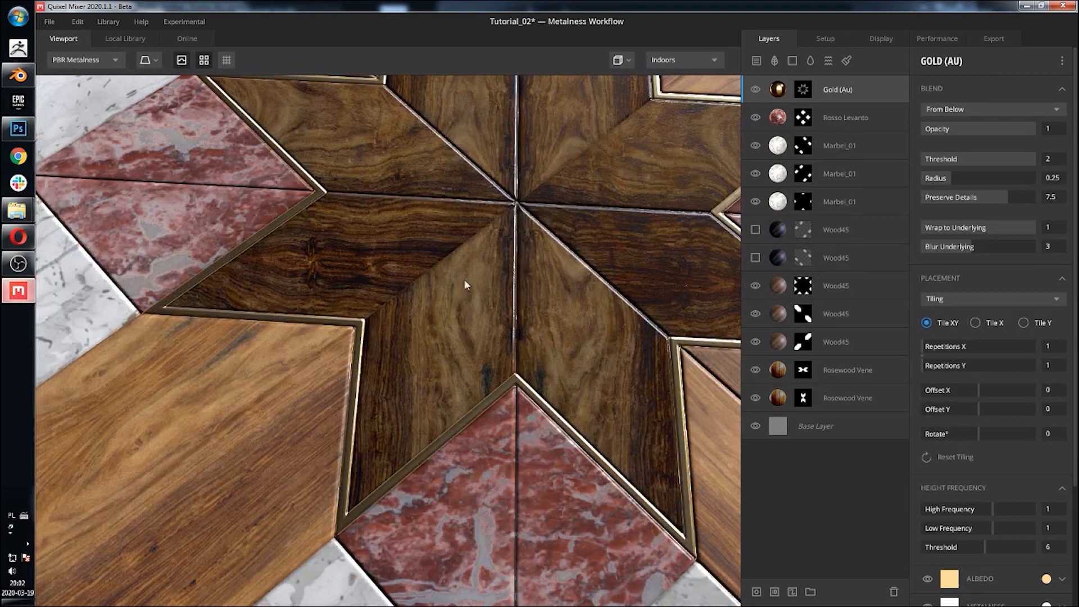
scroll(463, 279, "down", 5)
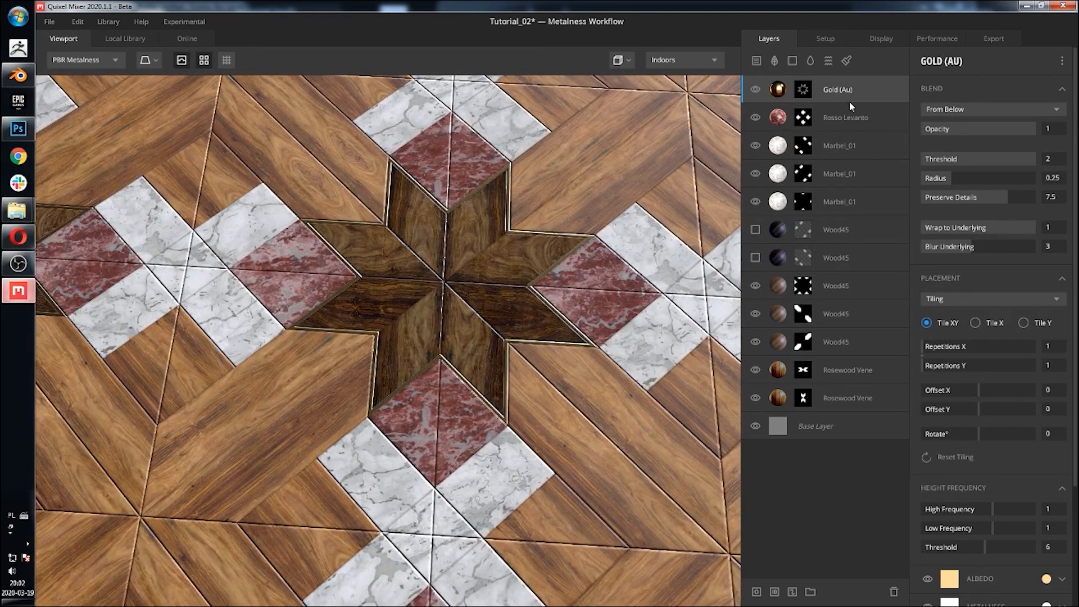
Step: Enable the displacement channel on the Base Layer
left_click(832, 421)
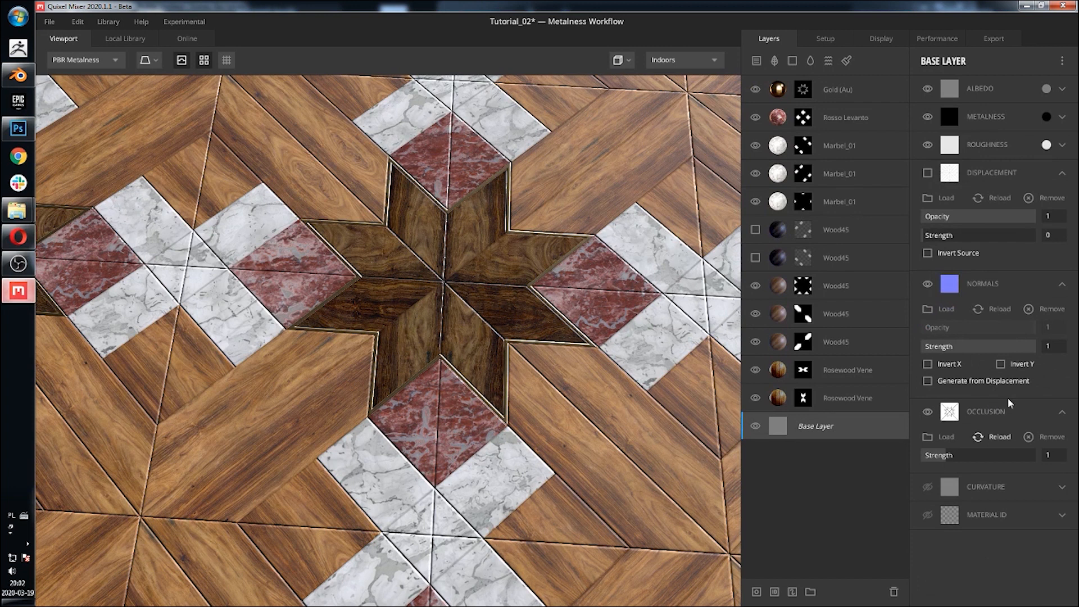
left_click(928, 172)
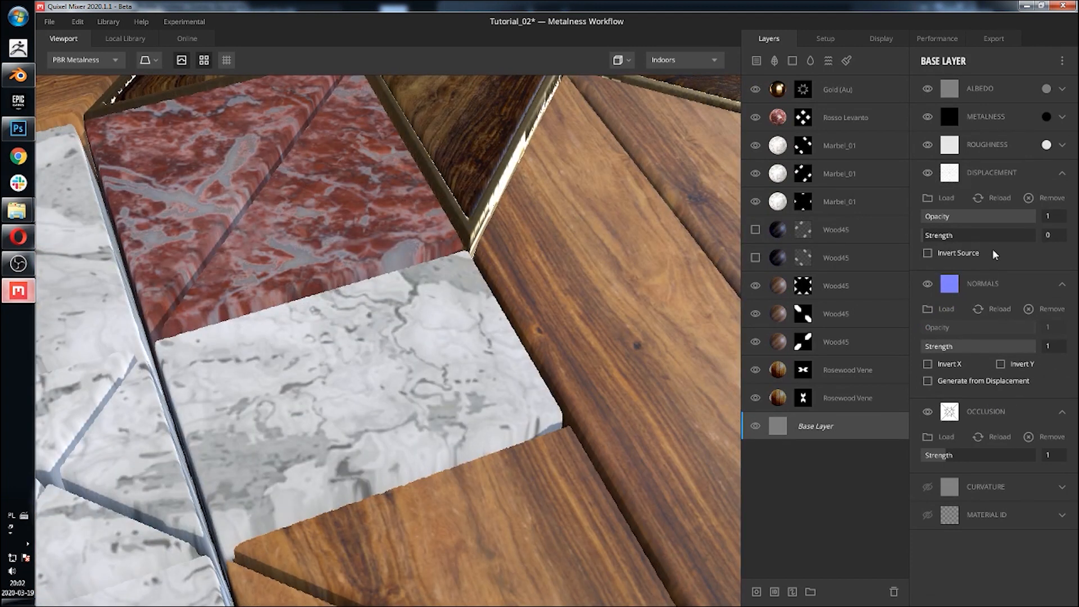
left_click_drag(1029, 217, 1075, 219)
scroll(558, 349, "down", 6)
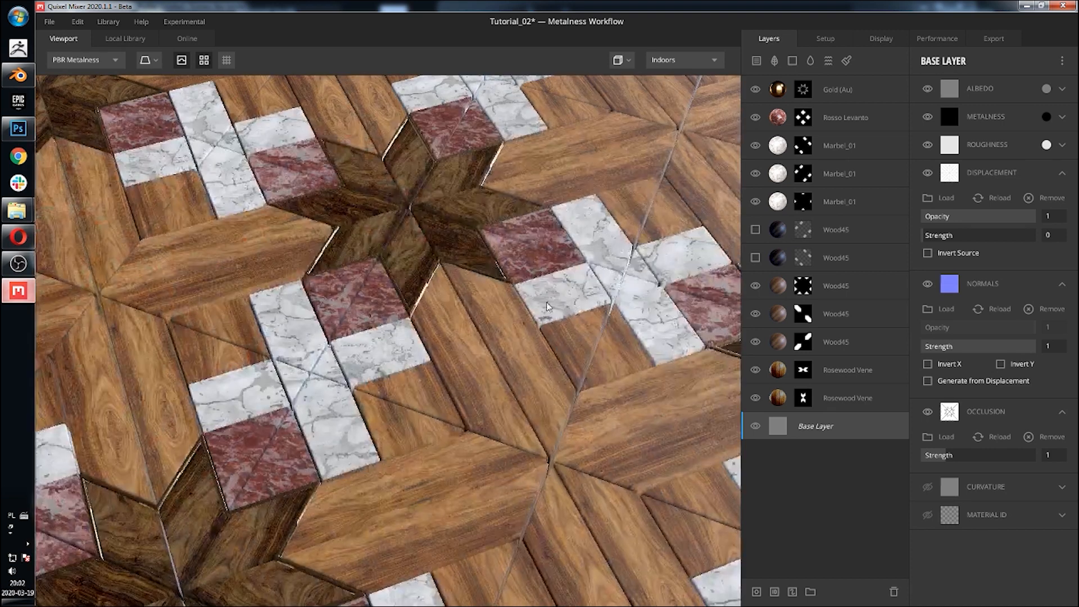
left_click_drag(547, 301, 616, 223, "alt")
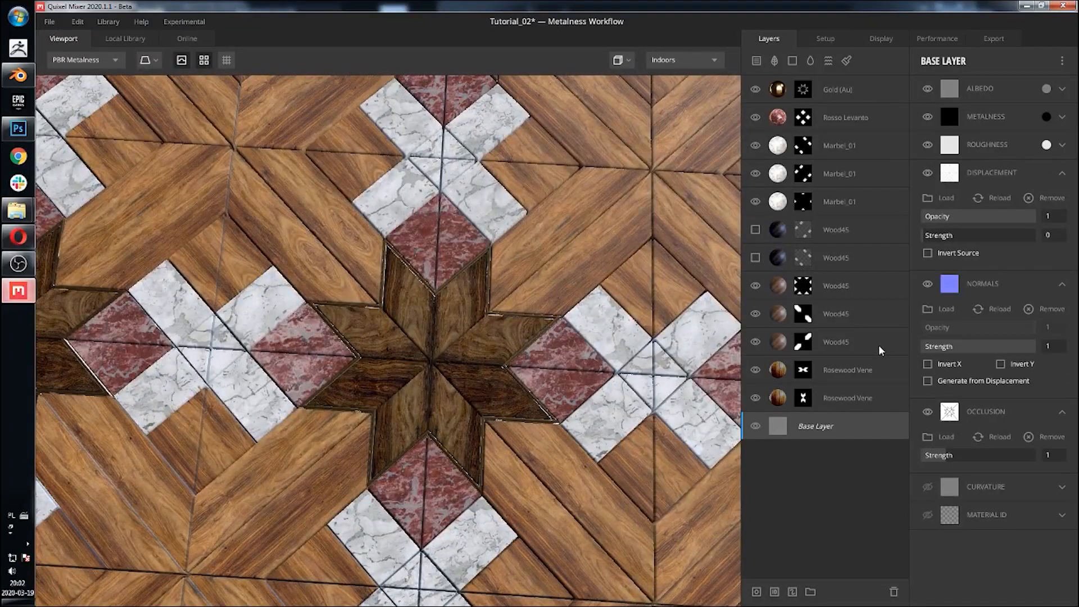
Step: Add a new Wood45 surface layer on top of the Gold (Au) layer
left_click(850, 91)
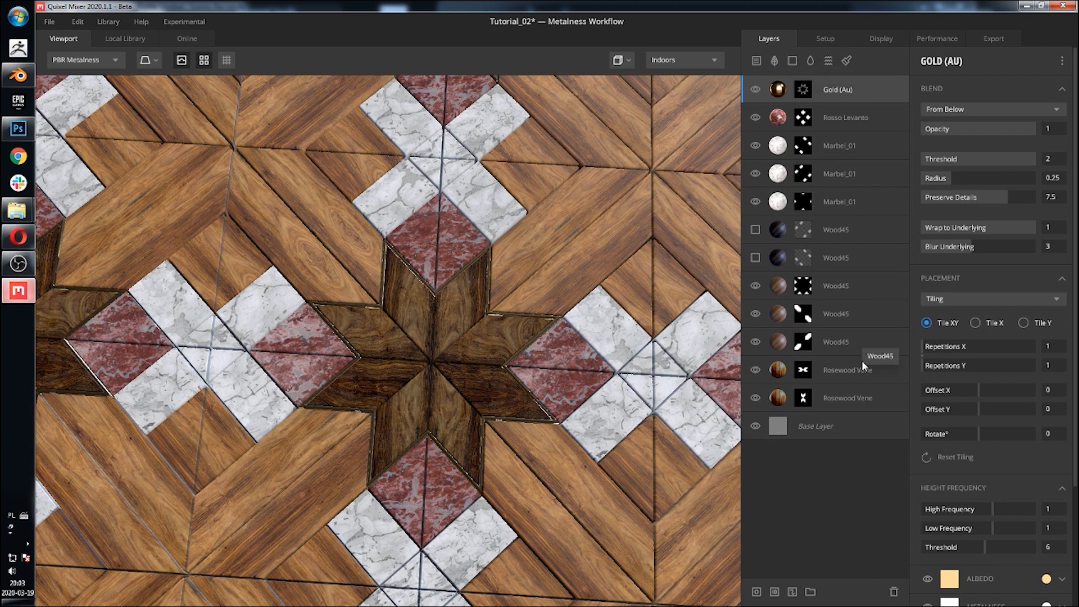
left_click(757, 60)
left_click(628, 171)
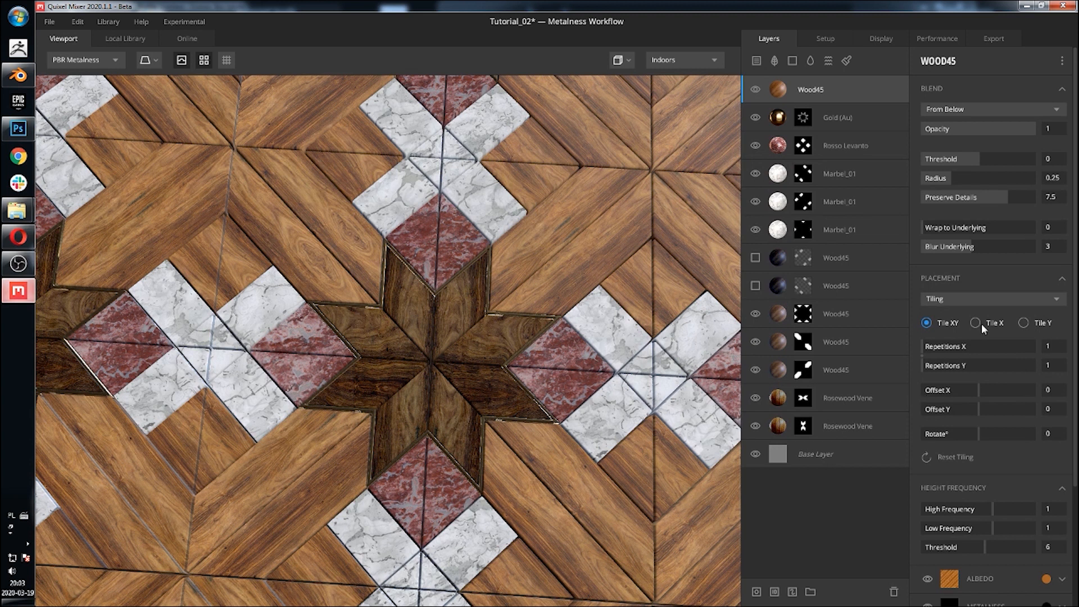
Step: Set the new Wood45 layer's blend threshold to about 0.388
left_click_drag(982, 158, 995, 159)
scroll(552, 363, "up", 5)
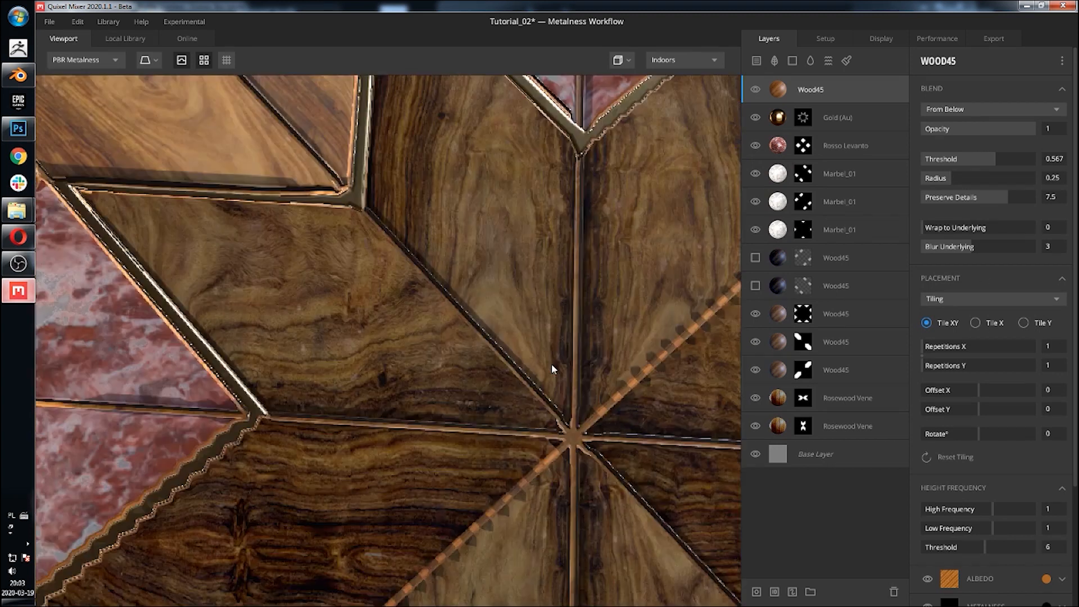
middle_click_drag(555, 364, 412, 334)
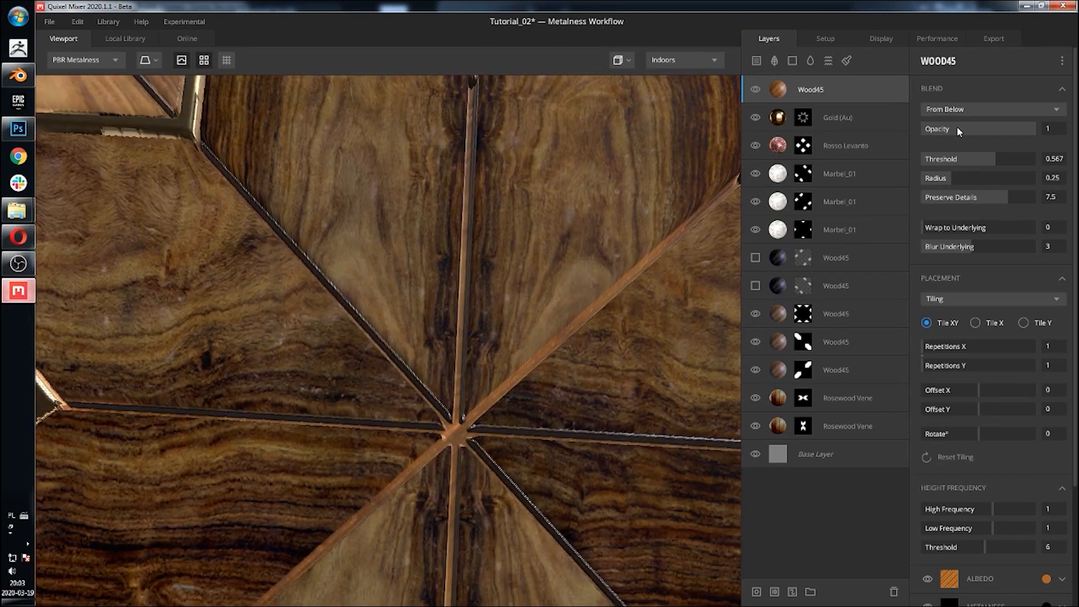
middle_click_drag(454, 247, 445, 235)
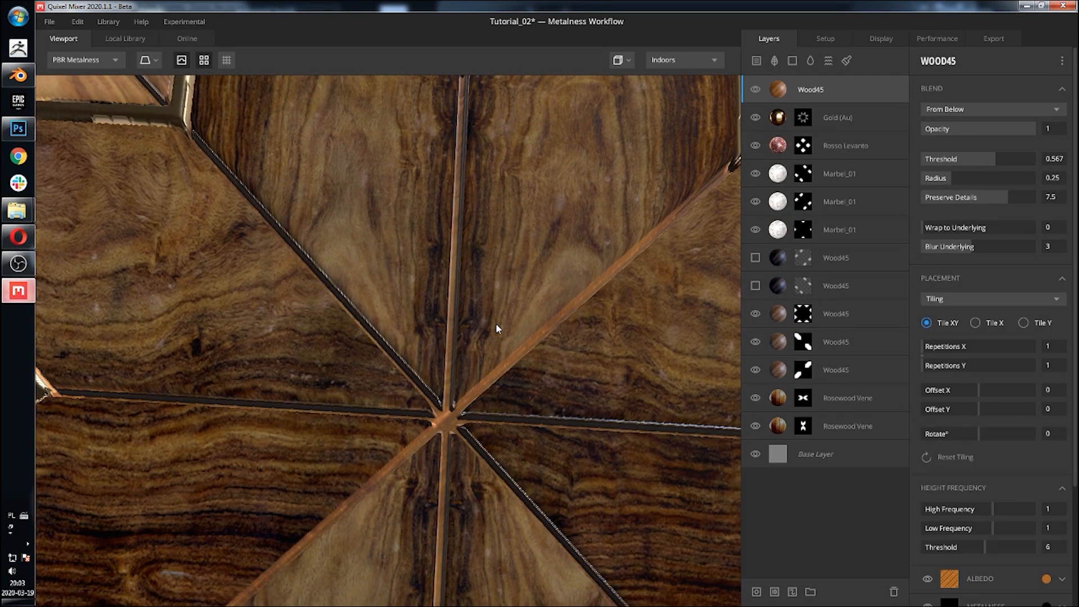
left_click_drag(996, 159, 989, 159)
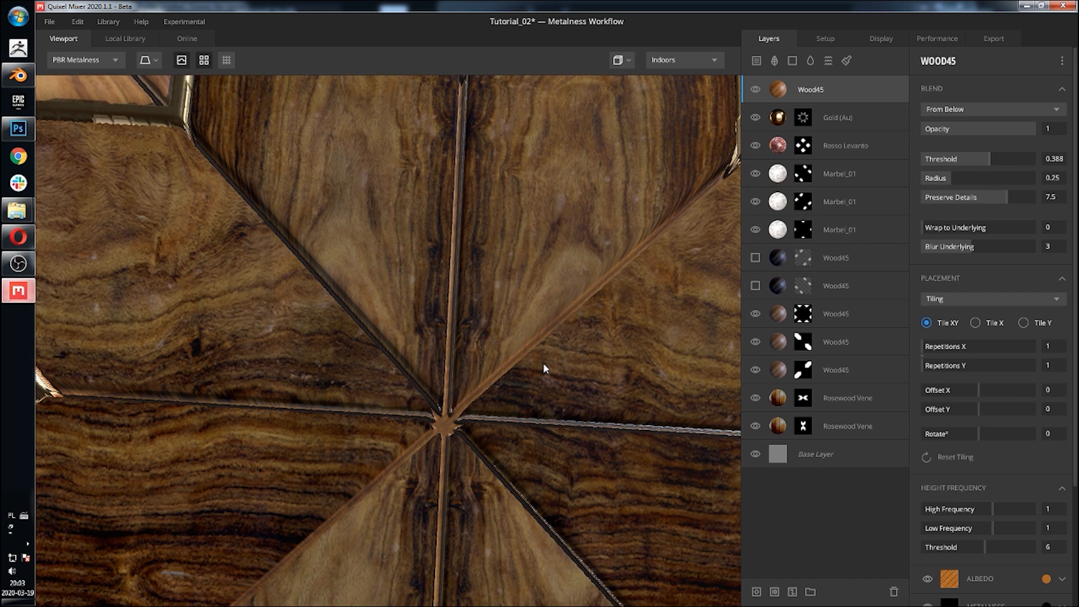
scroll(543, 362, "down", 5)
middle_click_drag(531, 372, 551, 240)
left_click_drag(534, 291, 489, 291)
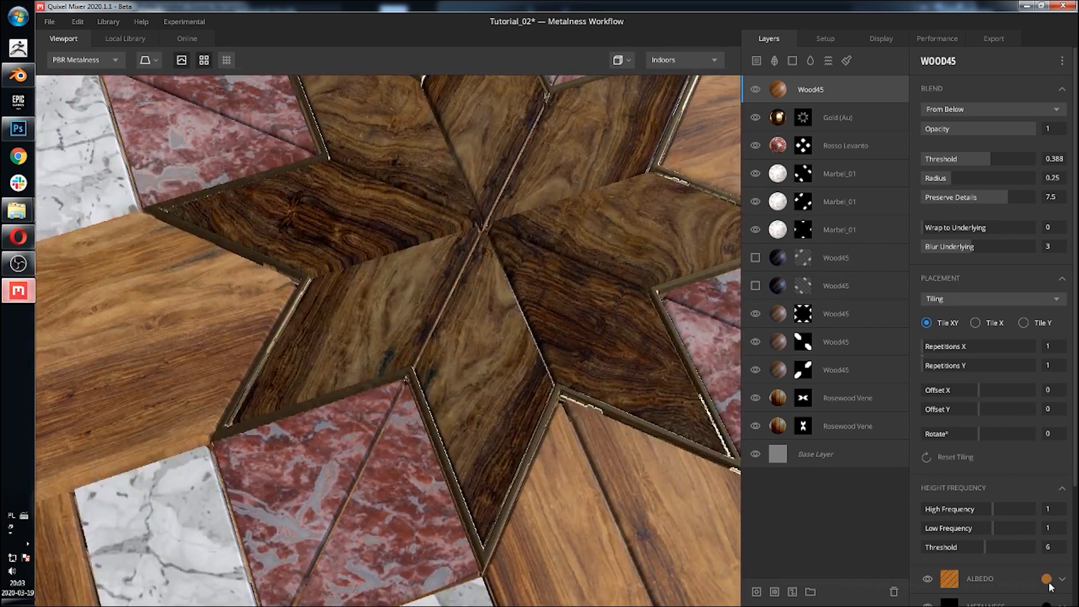
Step: Set the new Wood45 layer's albedo tint to black
left_click(1045, 578)
left_click(501, 316)
left_click_drag(355, 411, 316, 432)
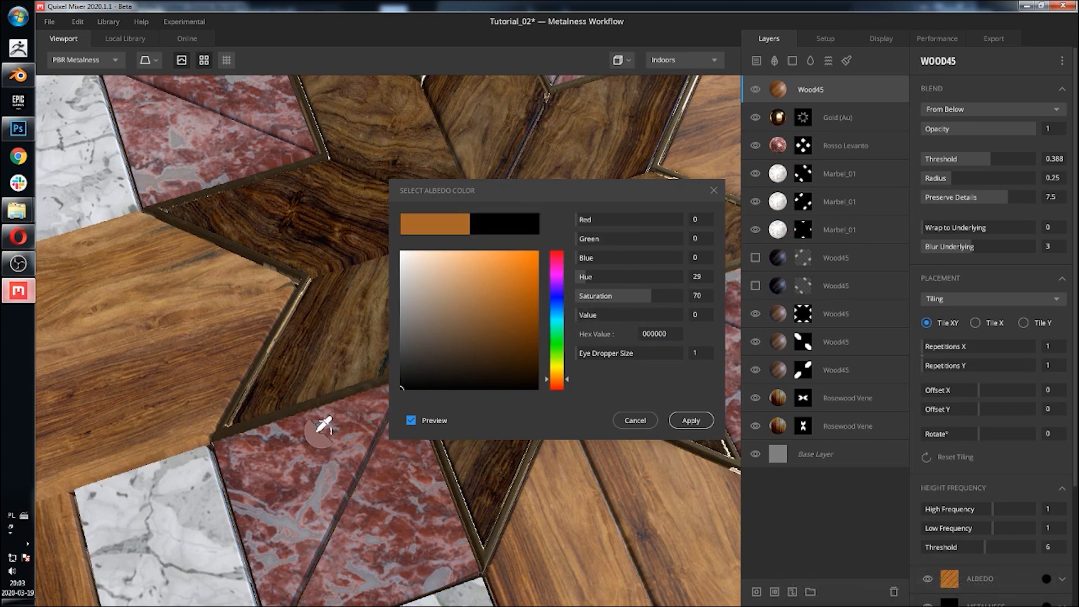
left_click(693, 422)
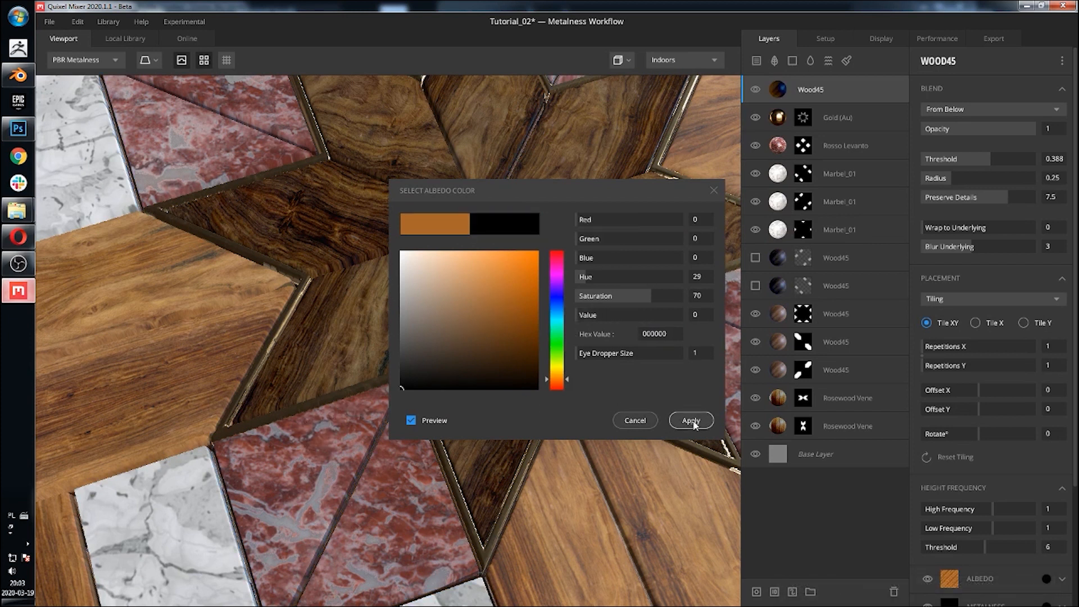
scroll(392, 242, "down", 5)
scroll(392, 247, "up", 5)
left_click_drag(557, 410, 463, 295)
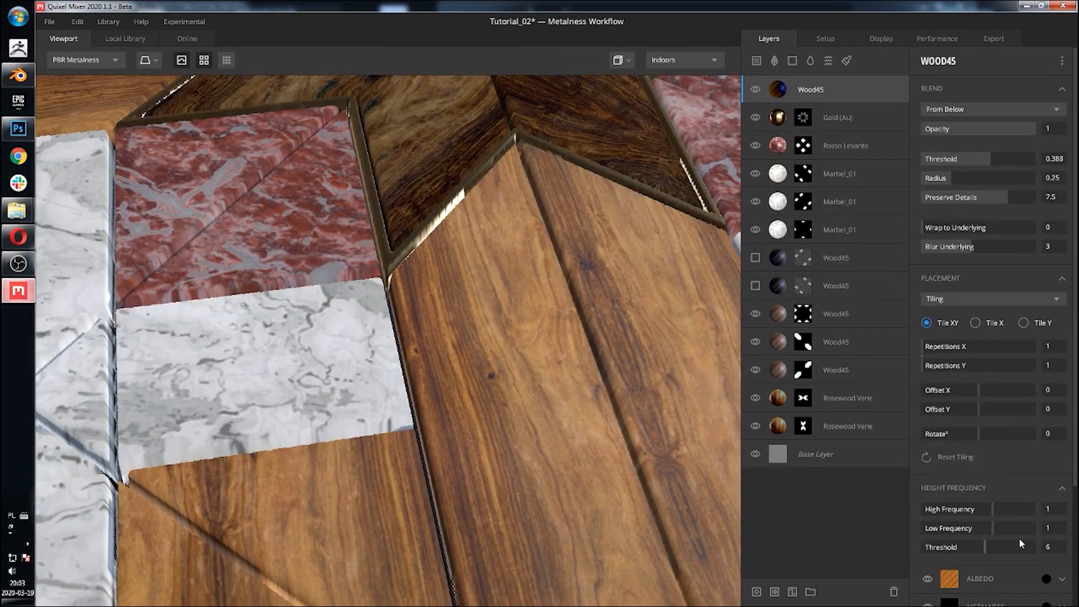
Step: Raise the new Wood45 layer's blend threshold to about 0.726
left_click_drag(989, 158, 999, 157)
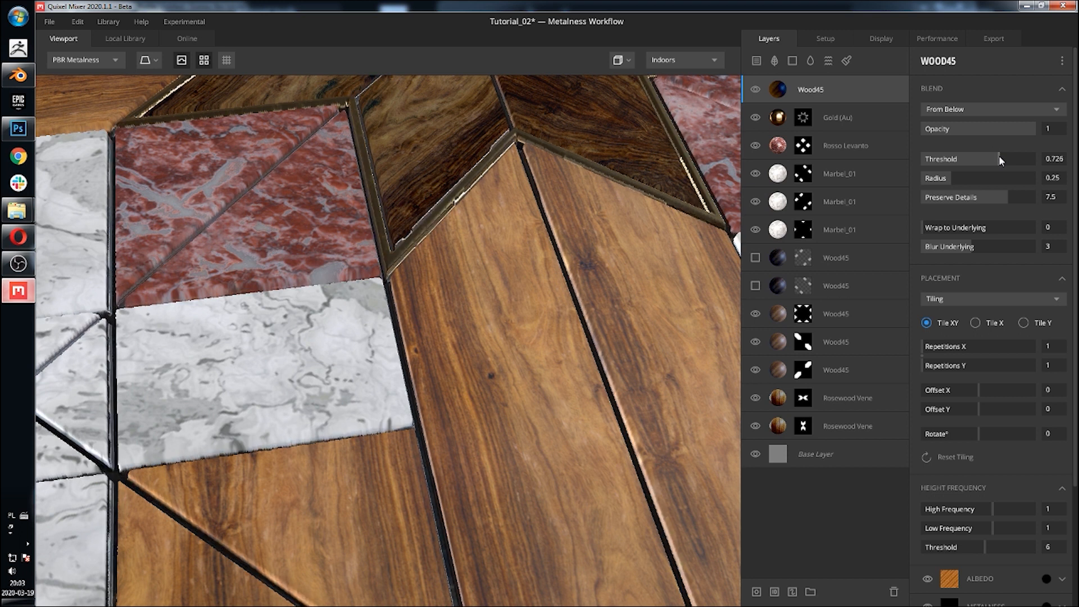
scroll(343, 367, "down", 5)
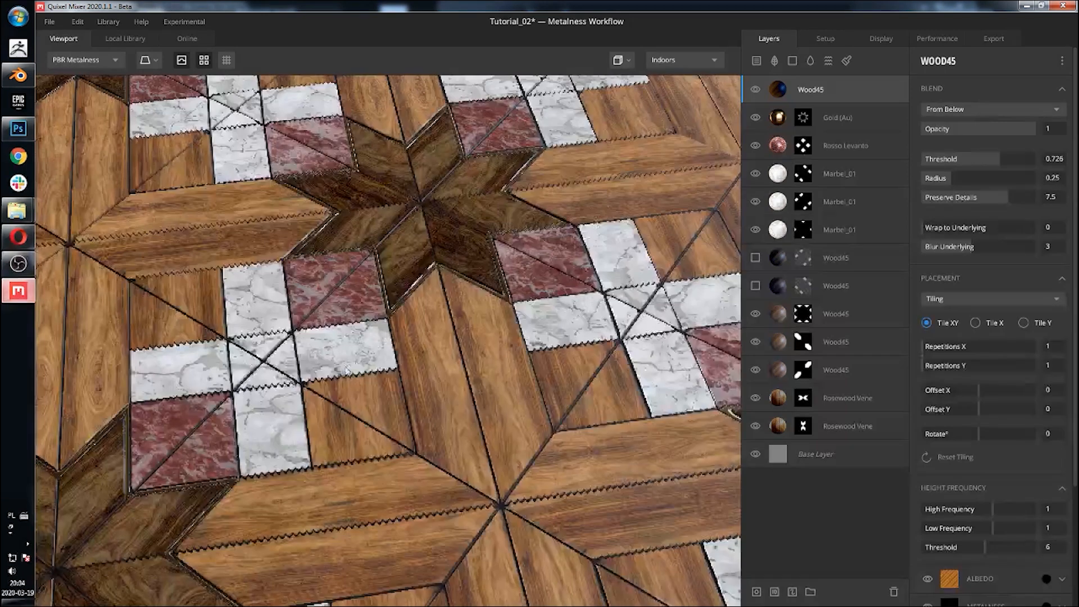
left_click_drag(342, 367, 518, 444)
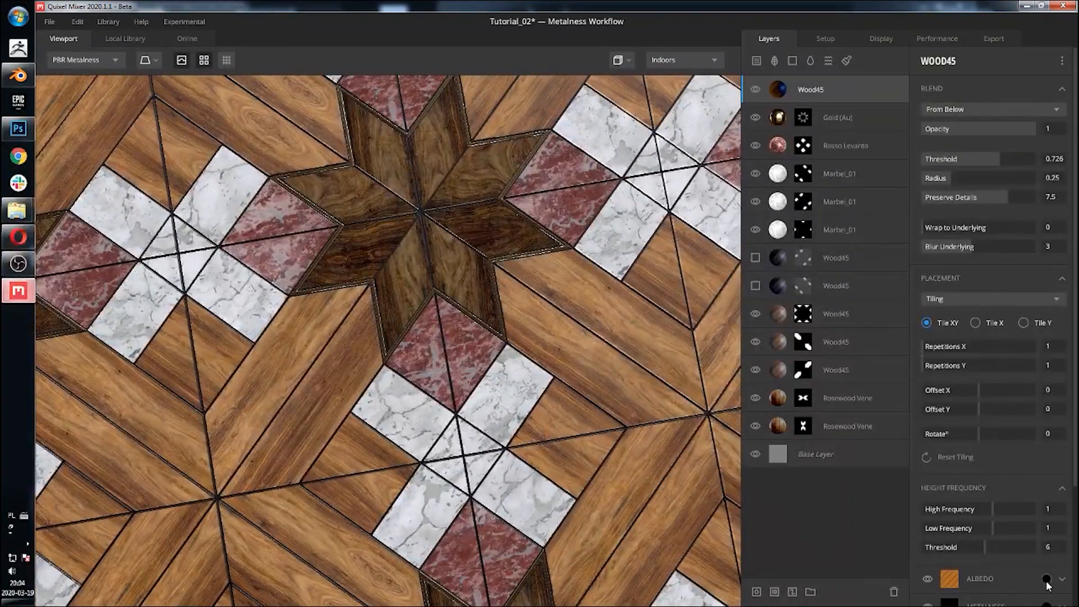
Step: Set the new Wood45 layer's albedo tint to the brown colour 87592F
left_click(1046, 580)
left_click_drag(392, 333, 490, 317)
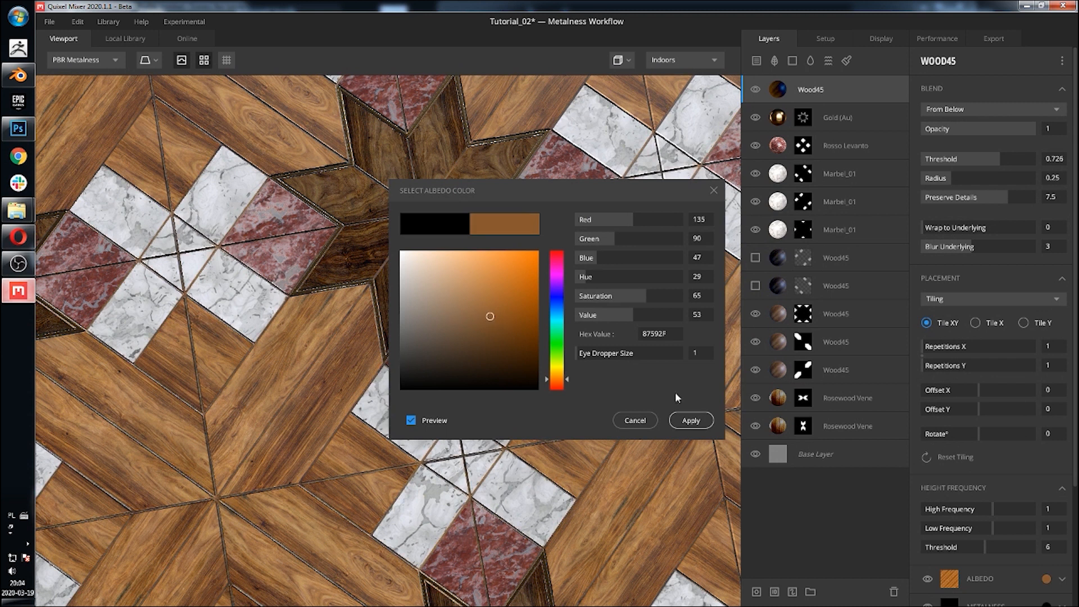
left_click(691, 421)
Step: Orbit and zoom around the tile to examine the new wood layer's effect on the planks
middle_click_drag(551, 231, 452, 447)
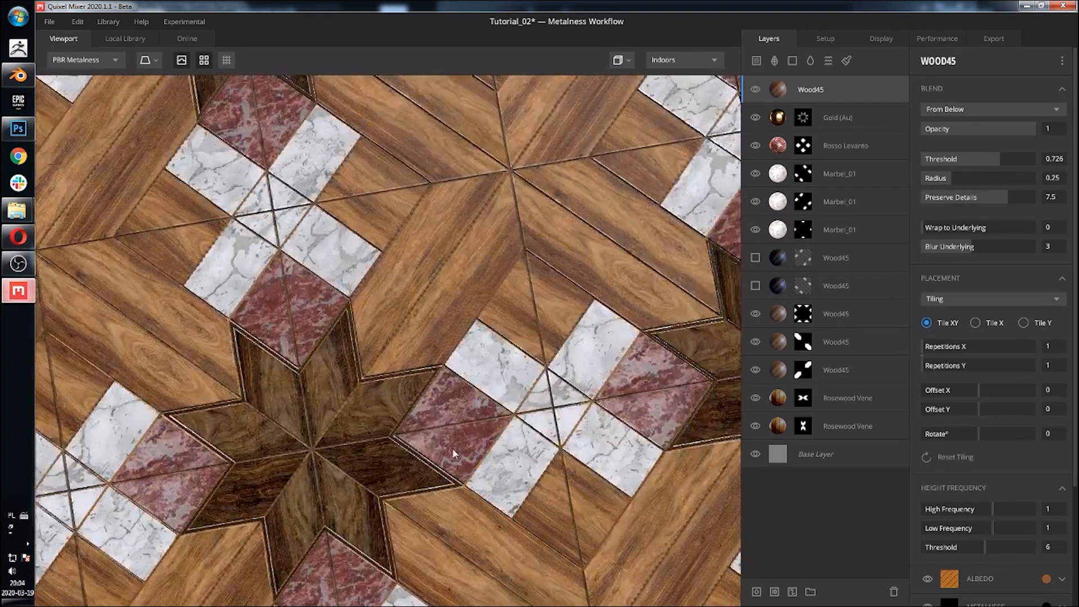
scroll(456, 439, "up", 4)
scroll(265, 433, "up", 2)
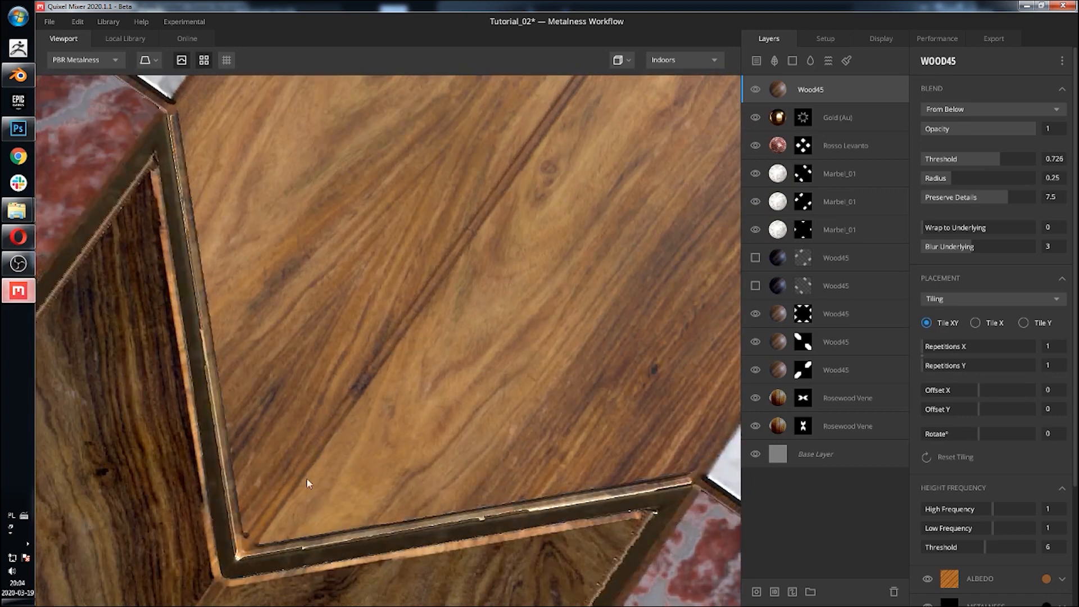
scroll(309, 471, "down", 6)
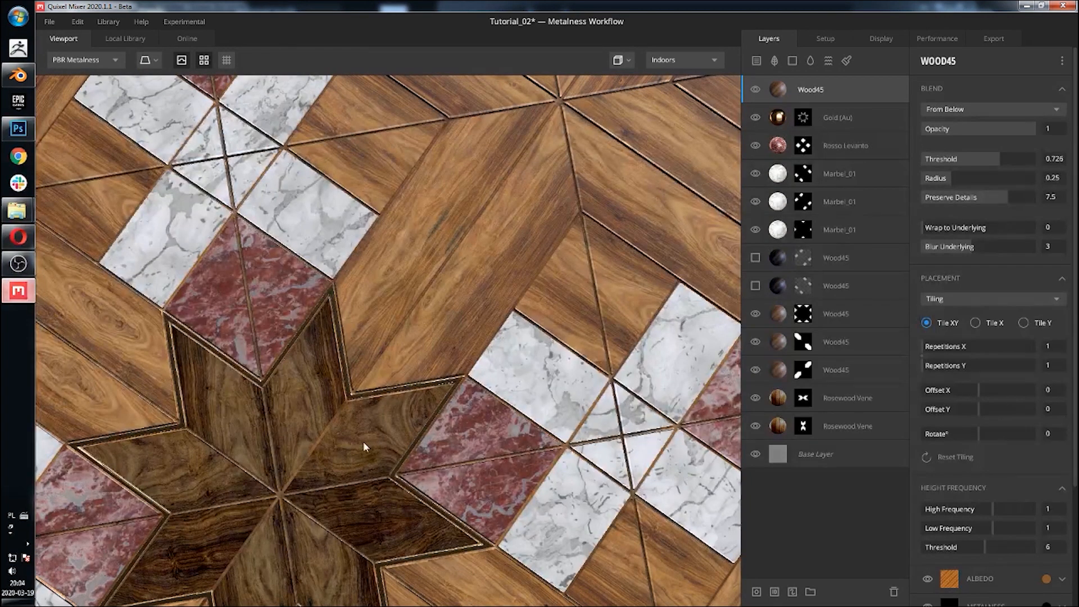
scroll(382, 422, "up", 2)
scroll(364, 402, "down", 6)
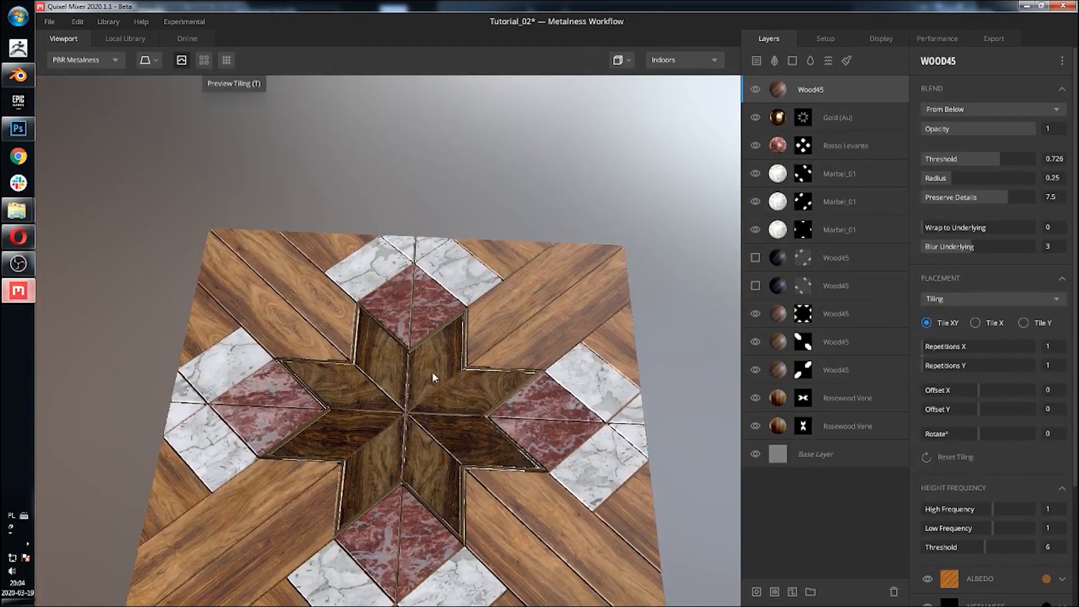
middle_click_drag(431, 372, 404, 307)
scroll(416, 318, "up", 4)
left_click_drag(430, 330, 493, 348)
left_click_drag(659, 340, 299, 379)
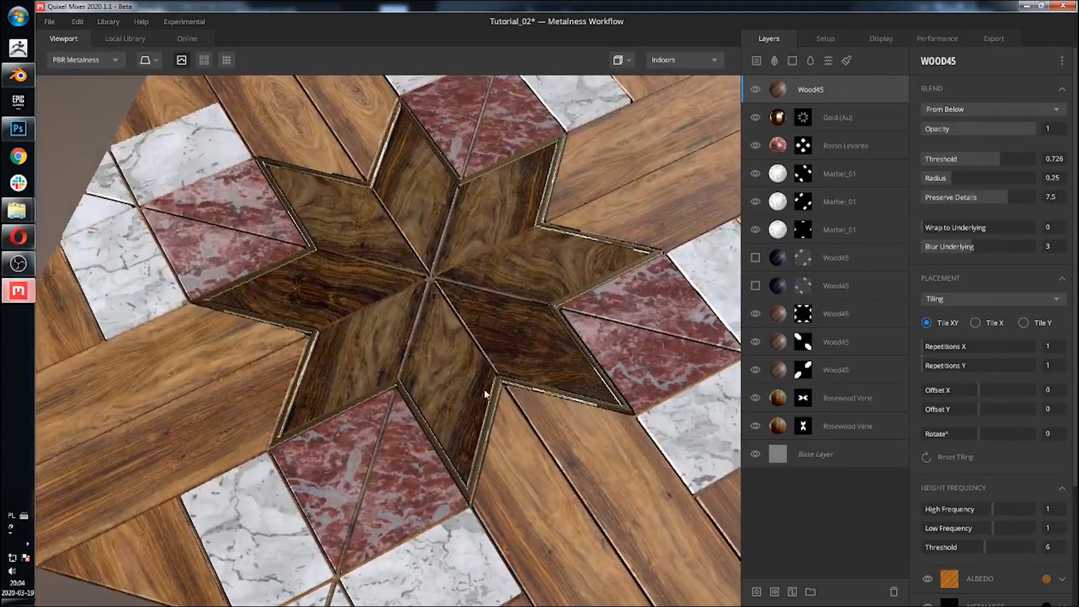
left_click_drag(560, 334, 523, 374)
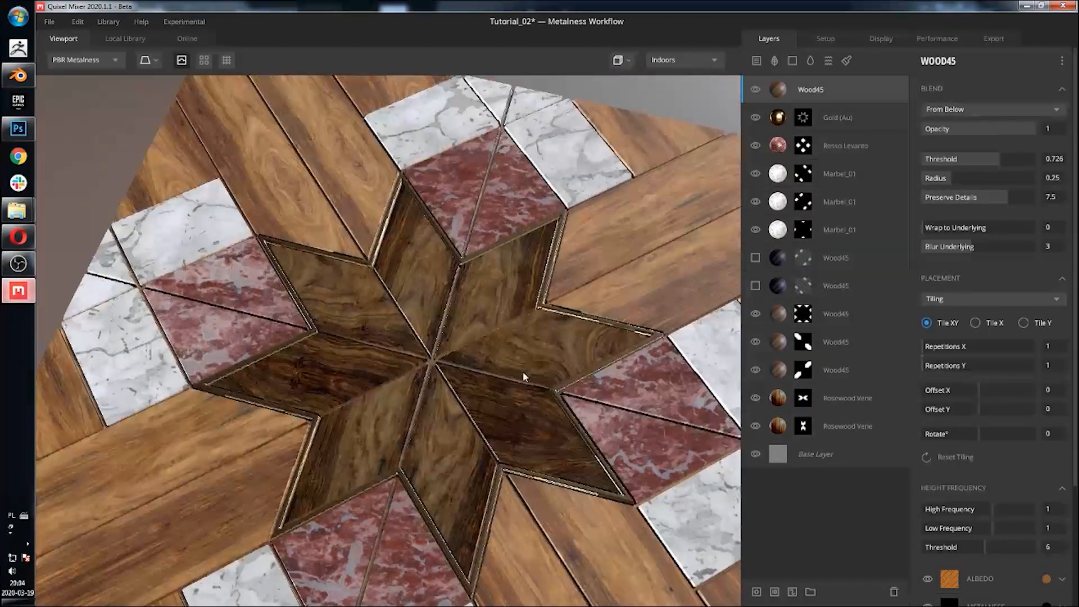
left_click_drag(556, 259, 363, 406)
scroll(363, 406, "up", 5)
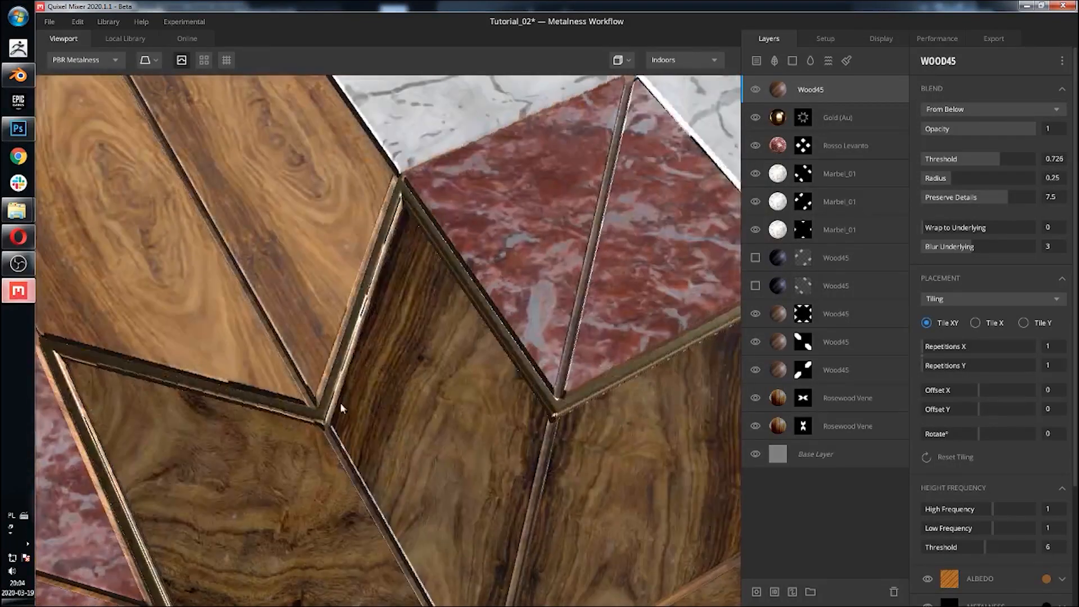
scroll(306, 382, "down", 6)
middle_click_drag(396, 427, 450, 329)
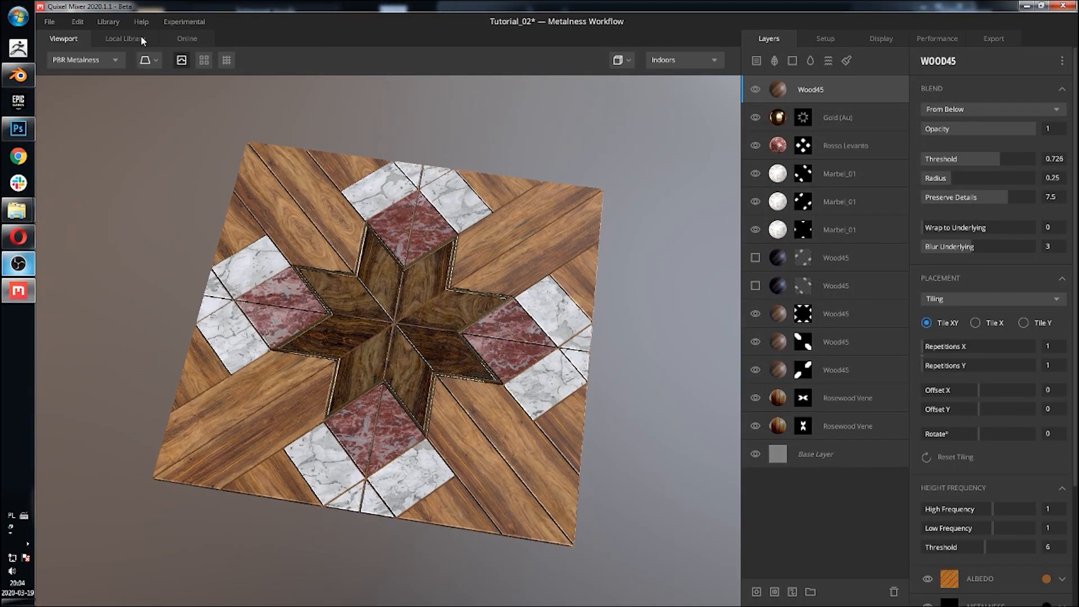
Step: Clear the local library search and browse the available materials
left_click(139, 39)
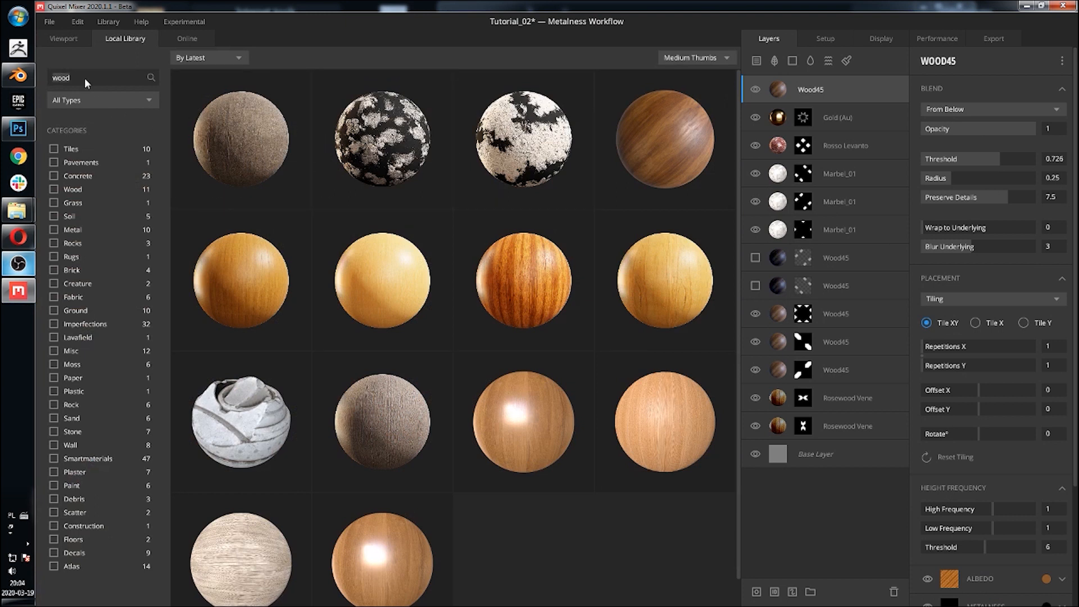
key("BackSpace")
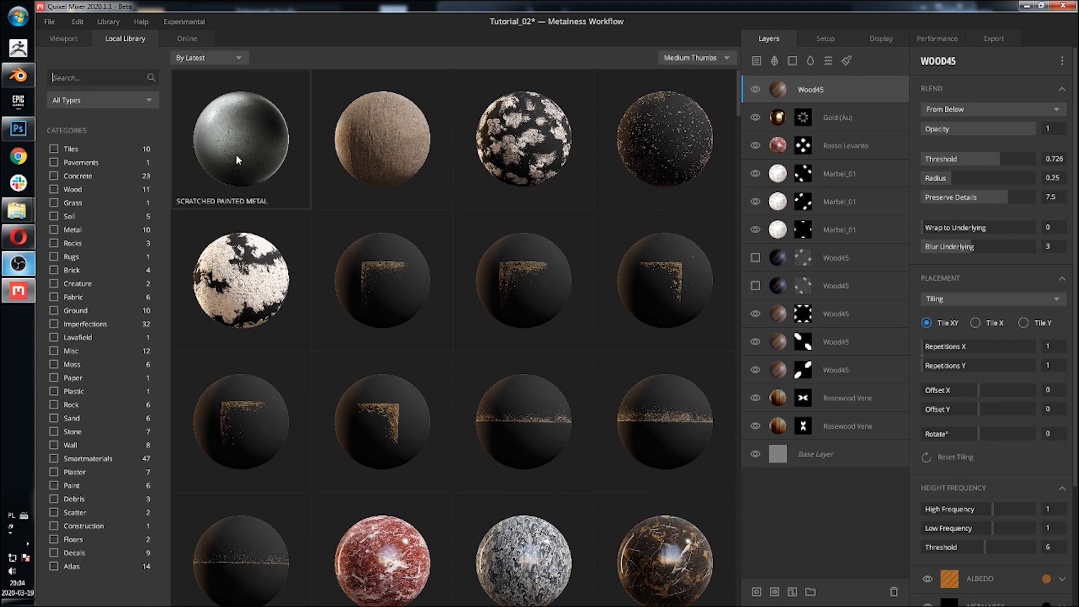
scroll(456, 218, "down", 2)
scroll(455, 218, "up", 2)
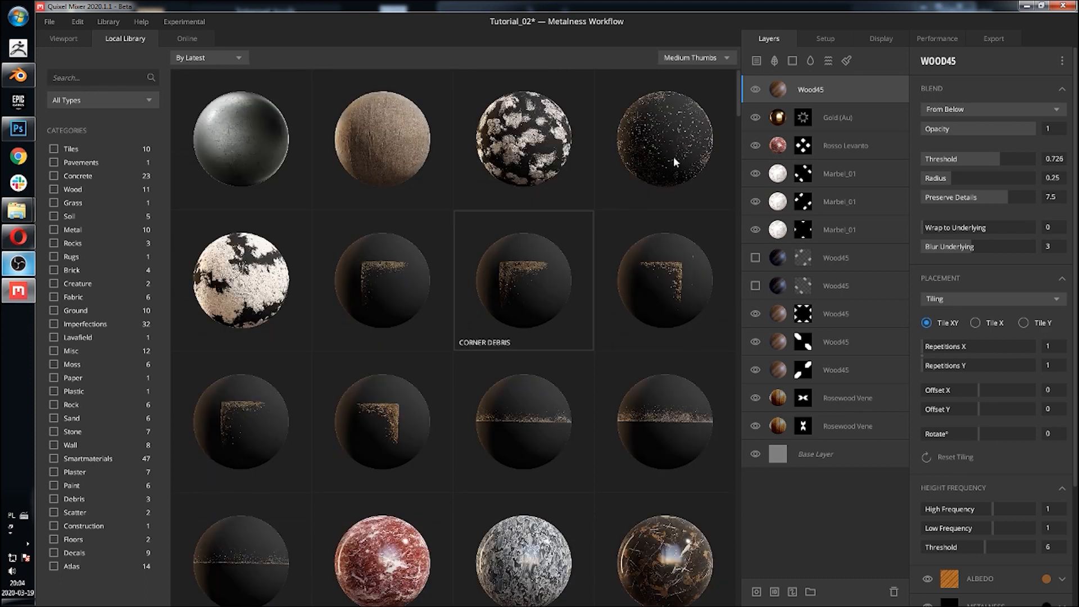
left_click(673, 161)
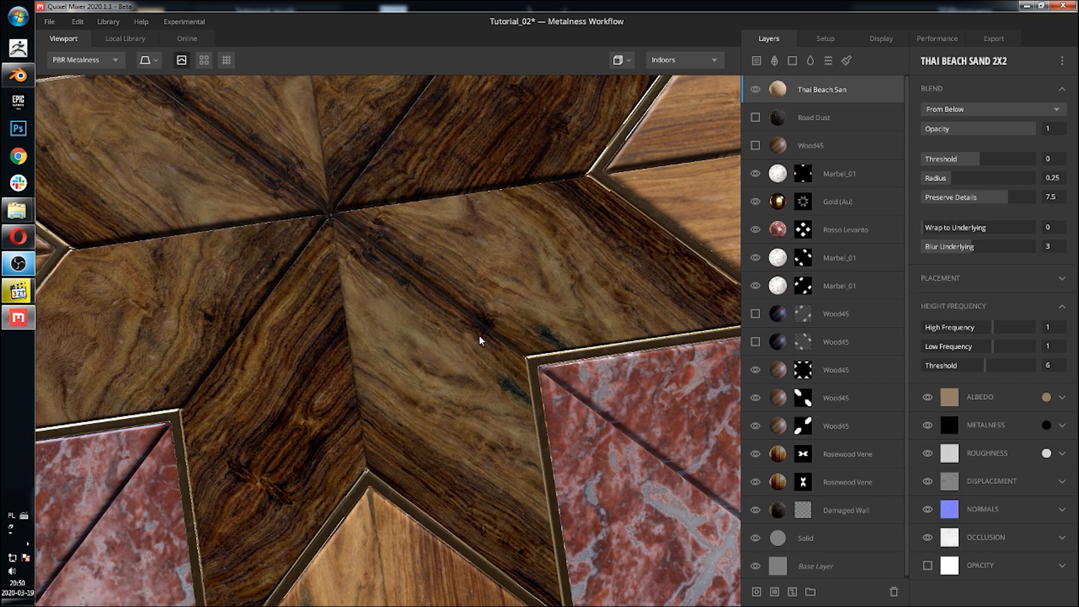
Step: Set the Thai Beach Sand layer's low height frequency to 0
scroll(480, 340, "down", 3)
middle_click_drag(481, 340, 464, 251)
left_click_drag(368, 399, 417, 342)
scroll(417, 341, "up", 5)
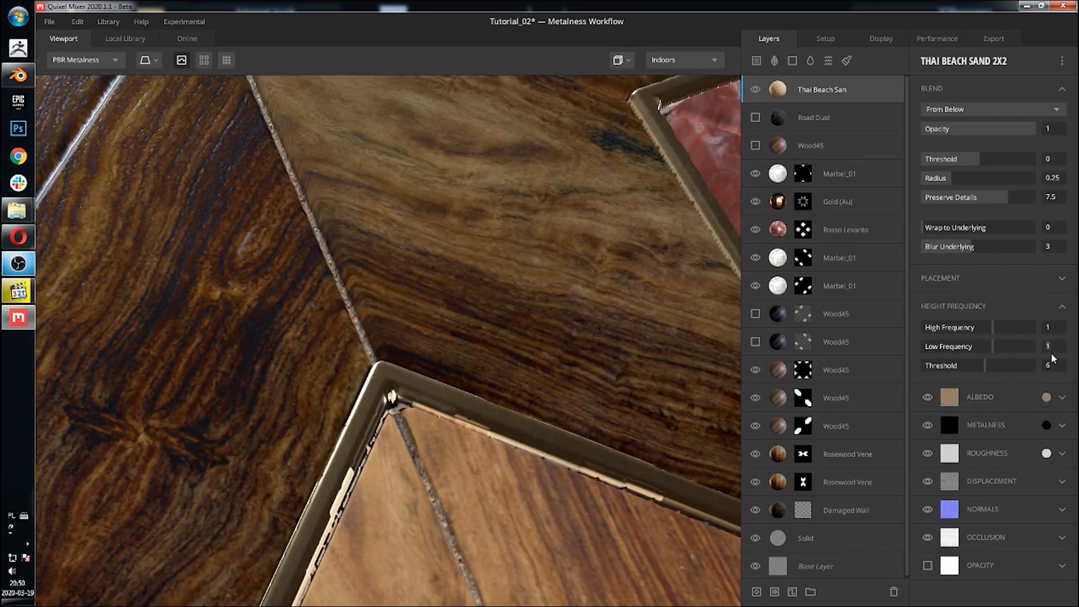
type("0")
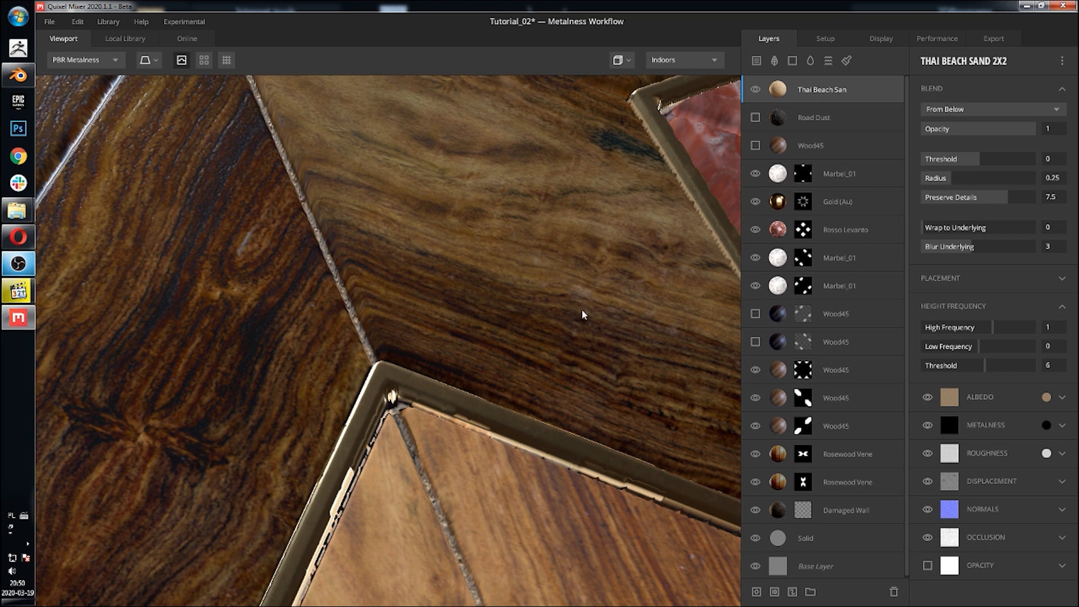
Step: Configure the Thai Beach Sand layer's blend with threshold 0.109, radius 0 and preserve details 0
left_click_drag(582, 315, 534, 322, "alt")
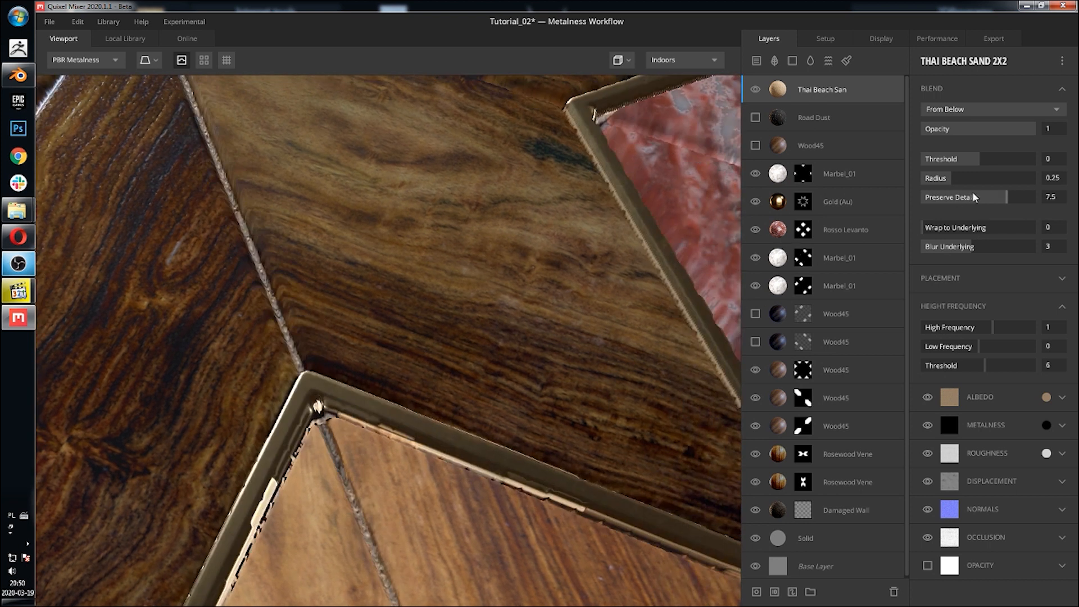
left_click_drag(995, 197, 864, 199)
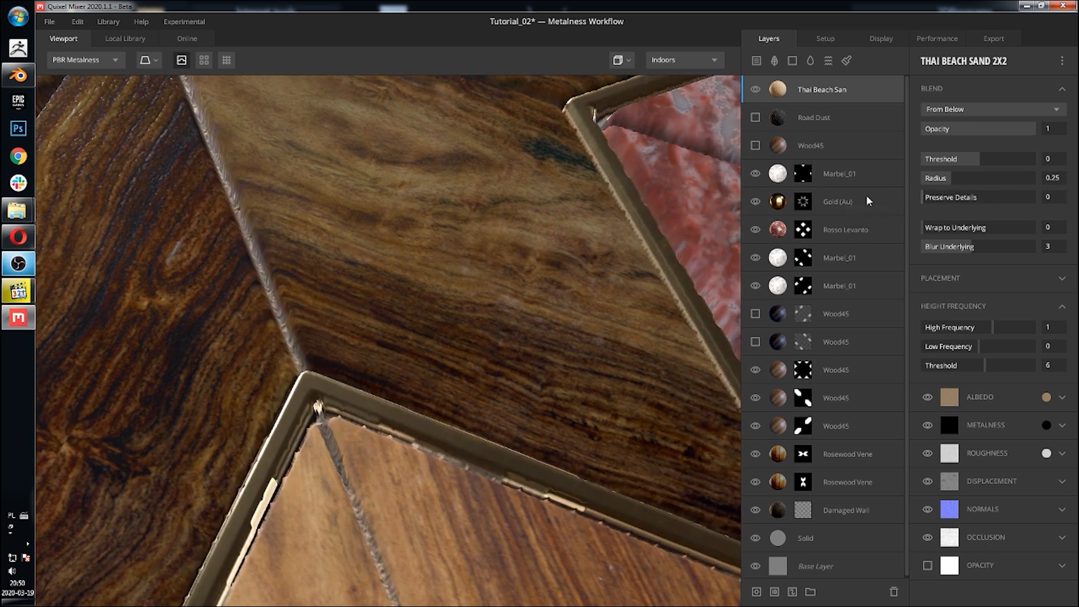
left_click_drag(978, 164, 979, 165)
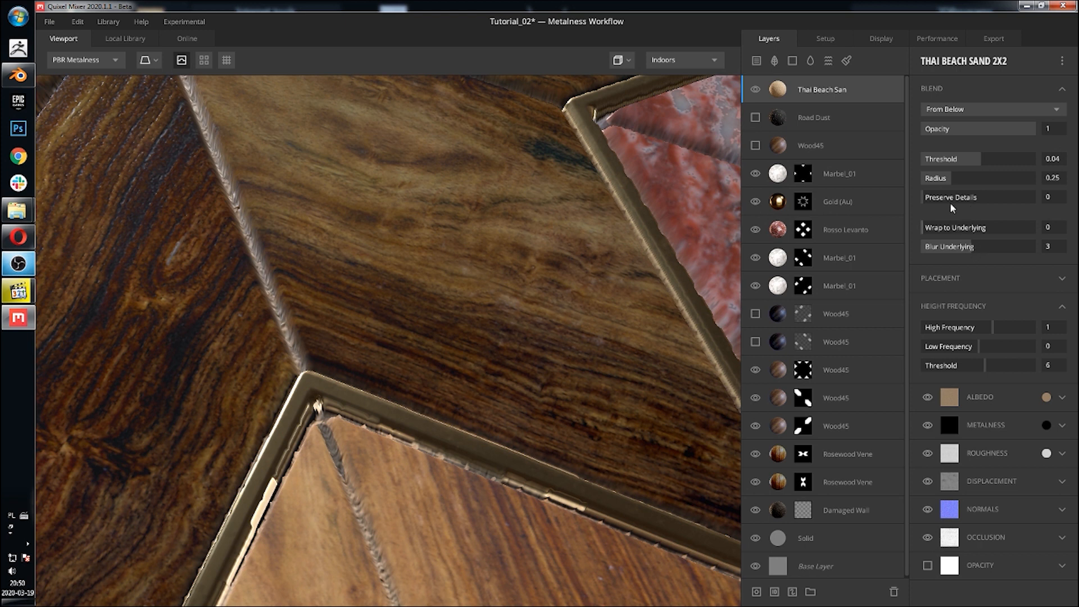
left_click_drag(952, 177, 903, 183)
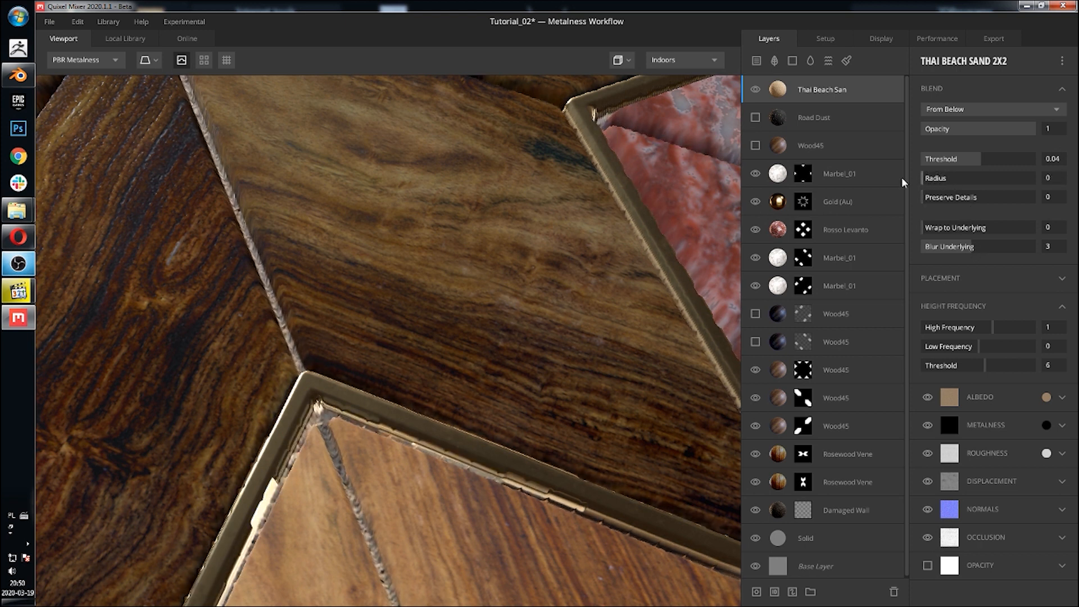
left_click_drag(978, 162, 983, 161)
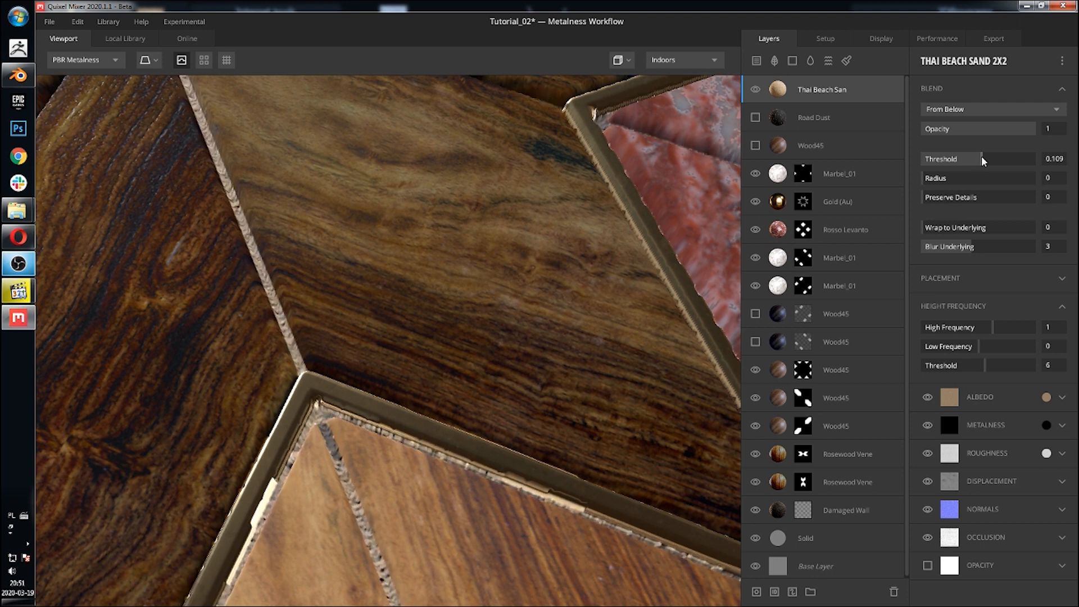
Step: Set the Thai Beach Sand layer's albedo tint to the dark brown colour 3E3327
left_click(1045, 398)
left_click_drag(451, 351, 451, 356)
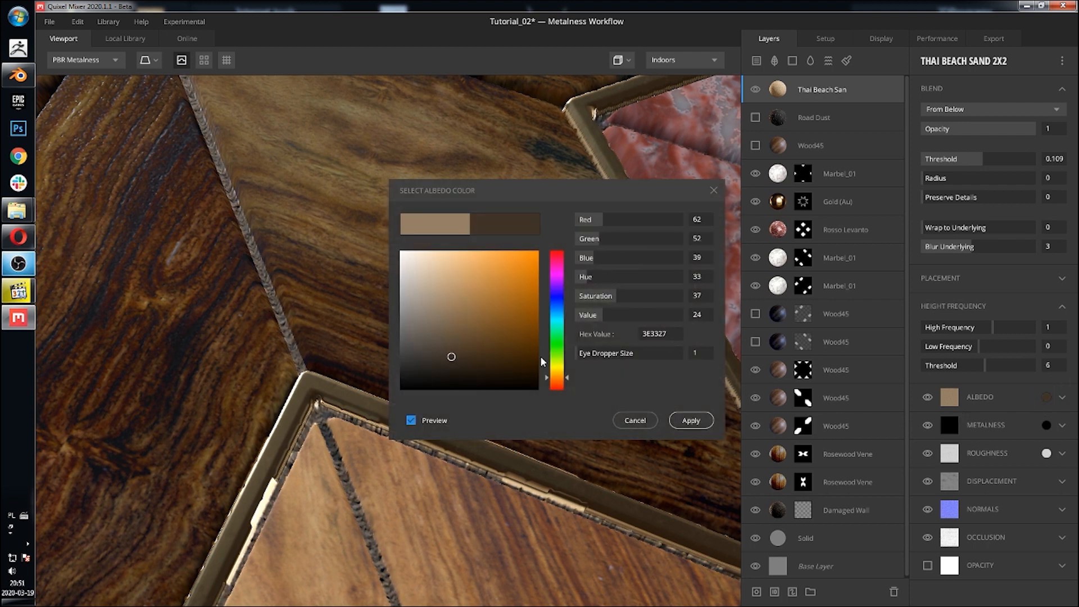
left_click(698, 421)
Step: Orbit and zoom around the tile to examine the sand layer's effect on the planks and marble
middle_click_drag(347, 296, 452, 390)
scroll(453, 395, "down", 3)
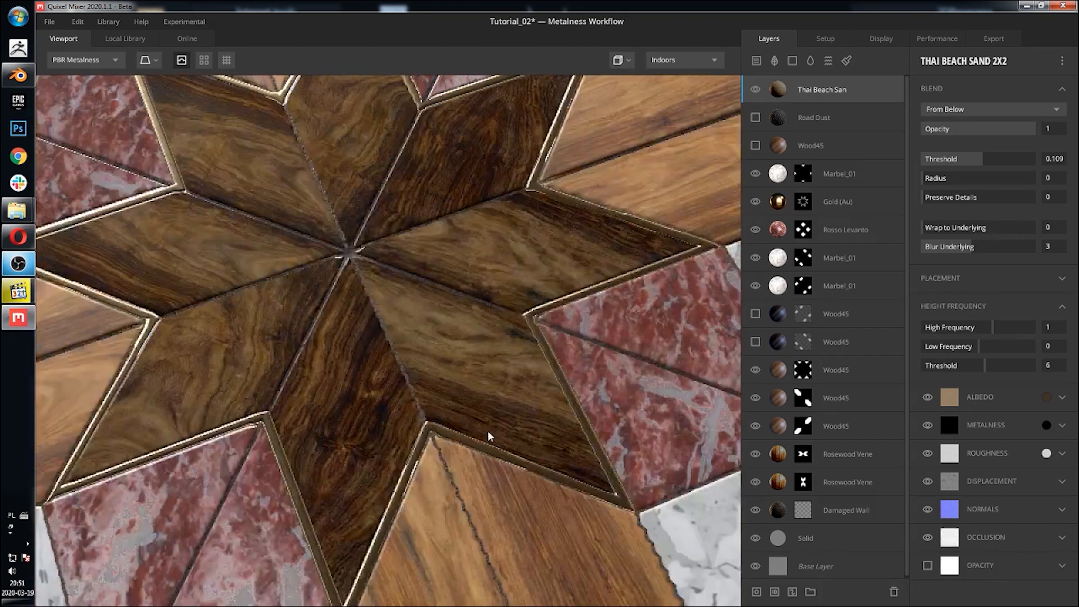
scroll(450, 337, "up", 2)
left_click_drag(449, 328, 506, 305)
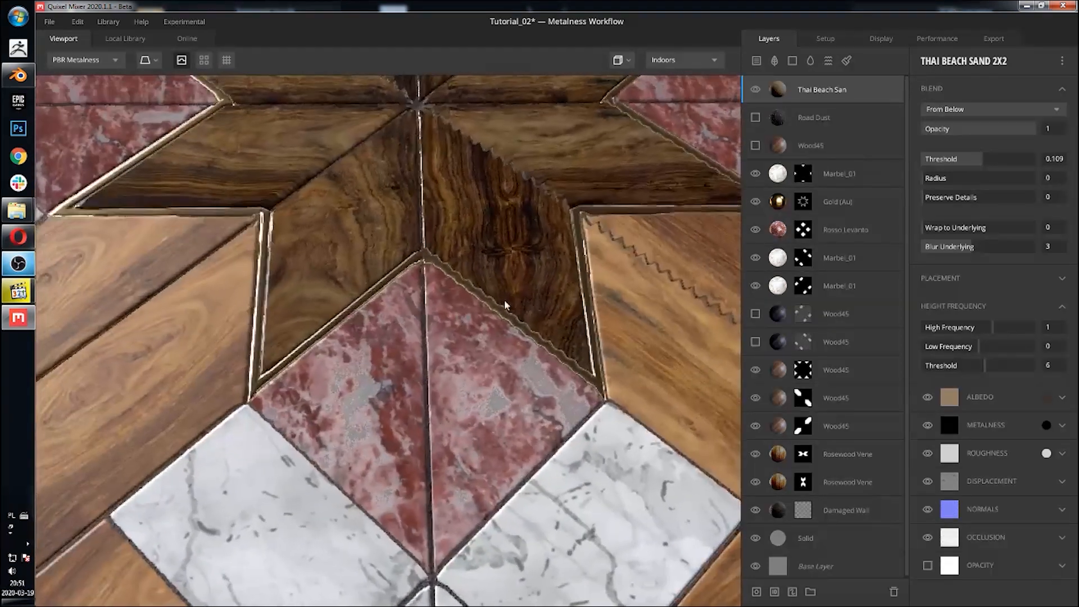
middle_click_drag(506, 306, 505, 225)
scroll(426, 430, "up", 3)
scroll(444, 404, "down", 10)
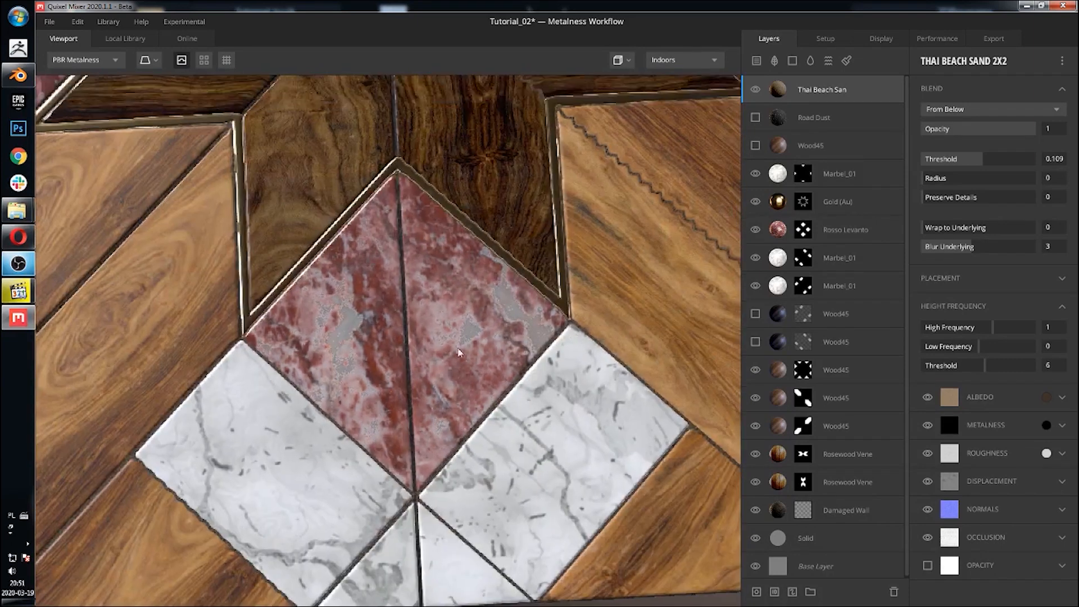
middle_click_drag(458, 352, 457, 378)
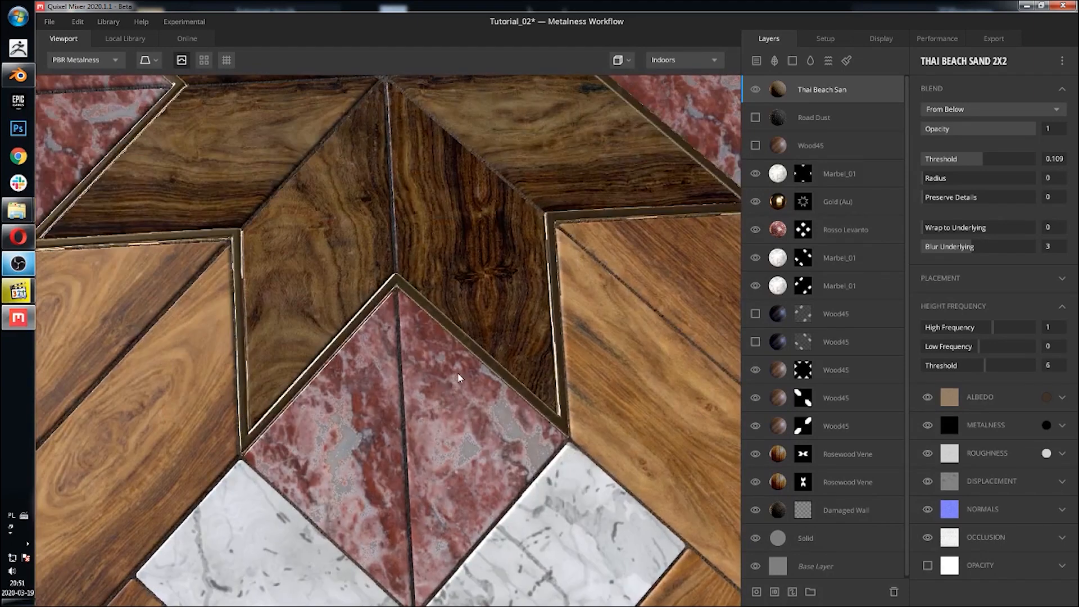
scroll(457, 360, "up", 2)
middle_click_drag(456, 291, 448, 343)
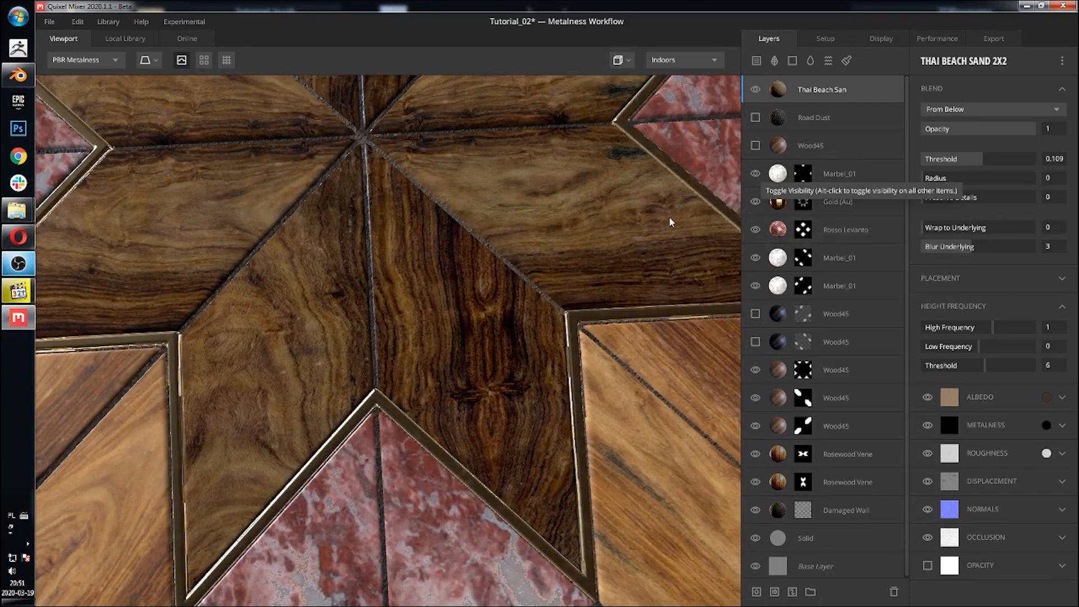
scroll(539, 302, "down", 3)
middle_click_drag(548, 278, 569, 325)
scroll(571, 326, "down", 2)
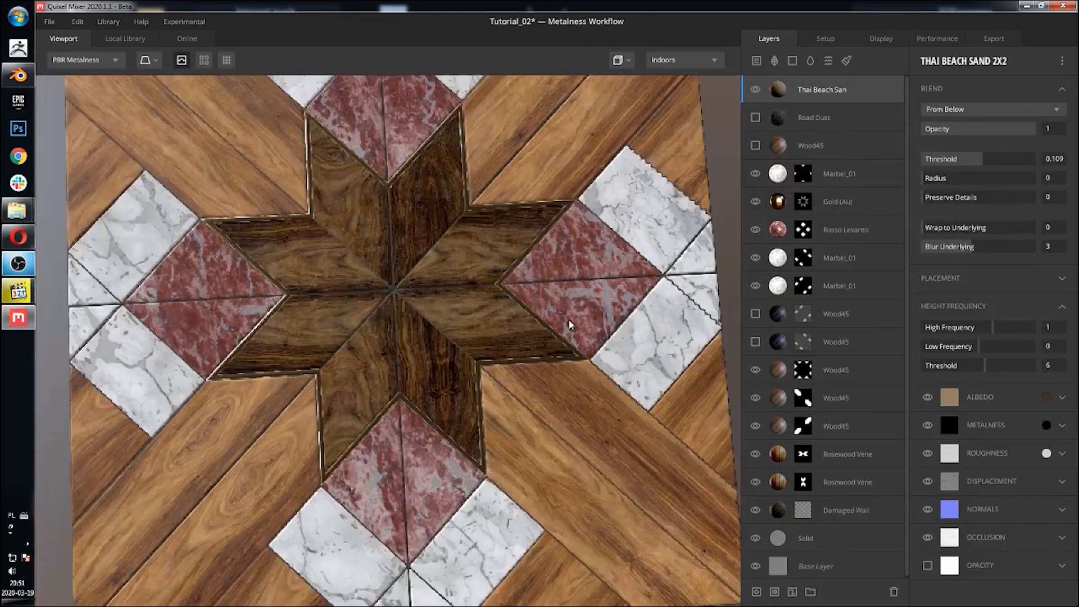
middle_click_drag(495, 283, 504, 335)
scroll(504, 336, "up", 4)
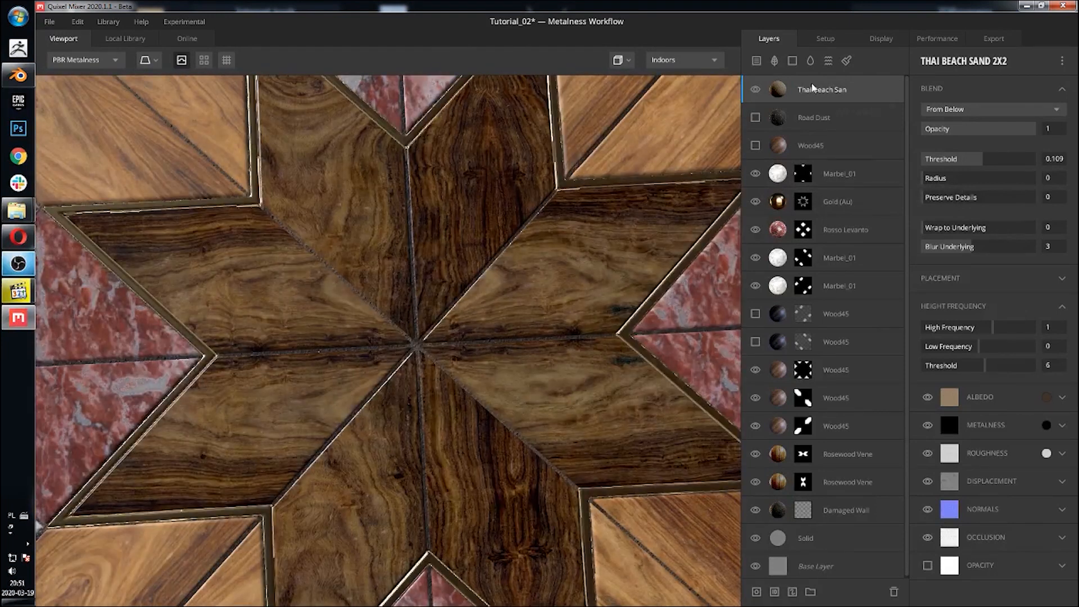
Step: Add a mask stack to the Thai Beach Sand layer containing a Perlin noise mask
left_click(756, 591)
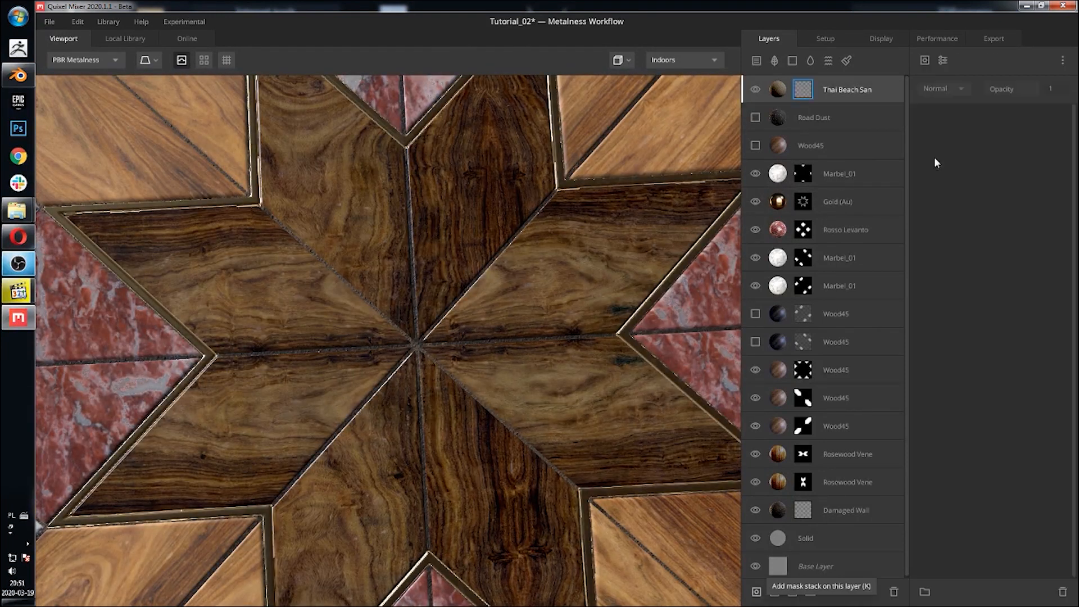
left_click(925, 60)
mouse_move(943, 111)
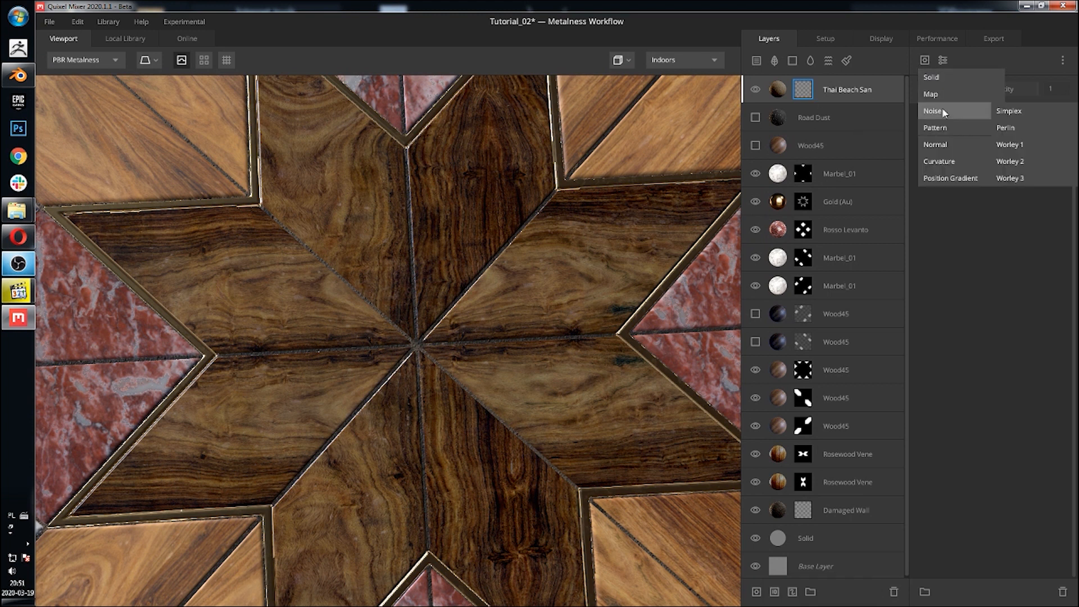
left_click(1016, 127)
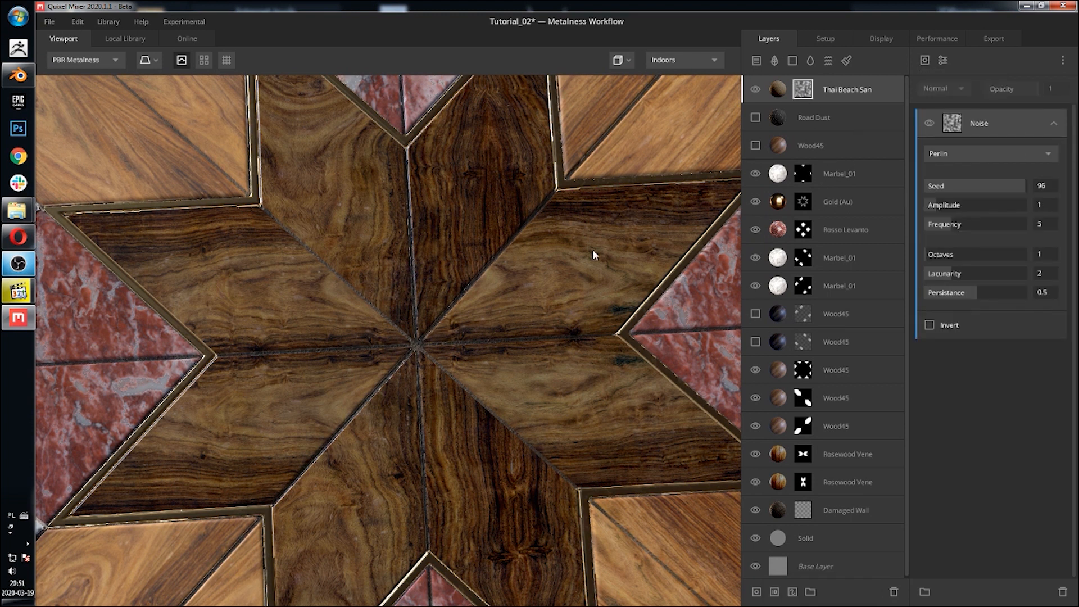
Step: Set the Perlin noise amplitude to 10, frequency 14.36, octaves 5, lacunarity 2.773 and persistence 0.696
left_click_drag(950, 205, 1069, 214)
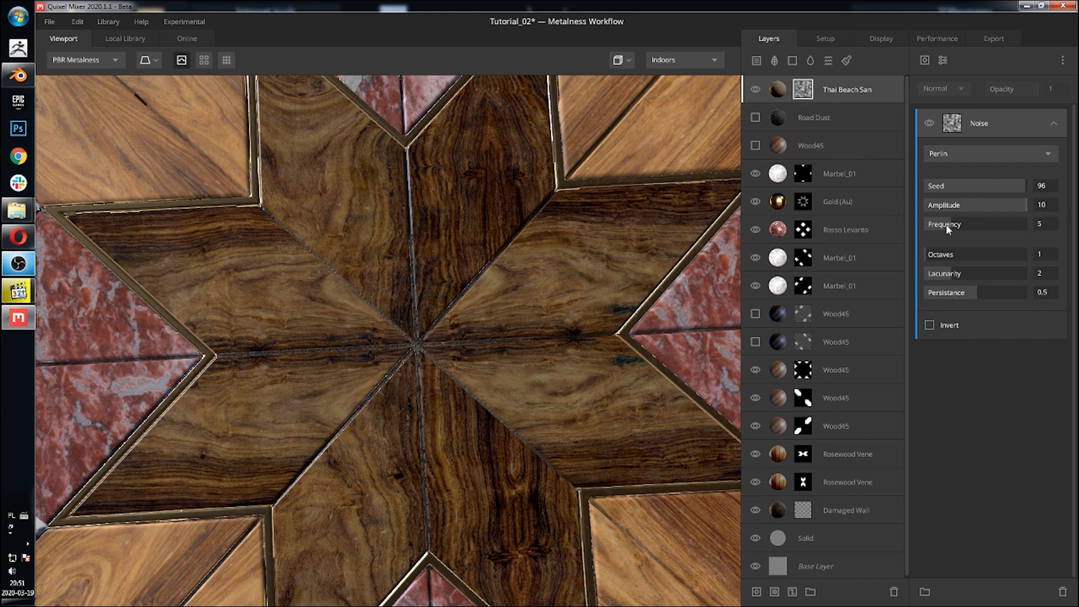
left_click_drag(943, 220, 996, 224)
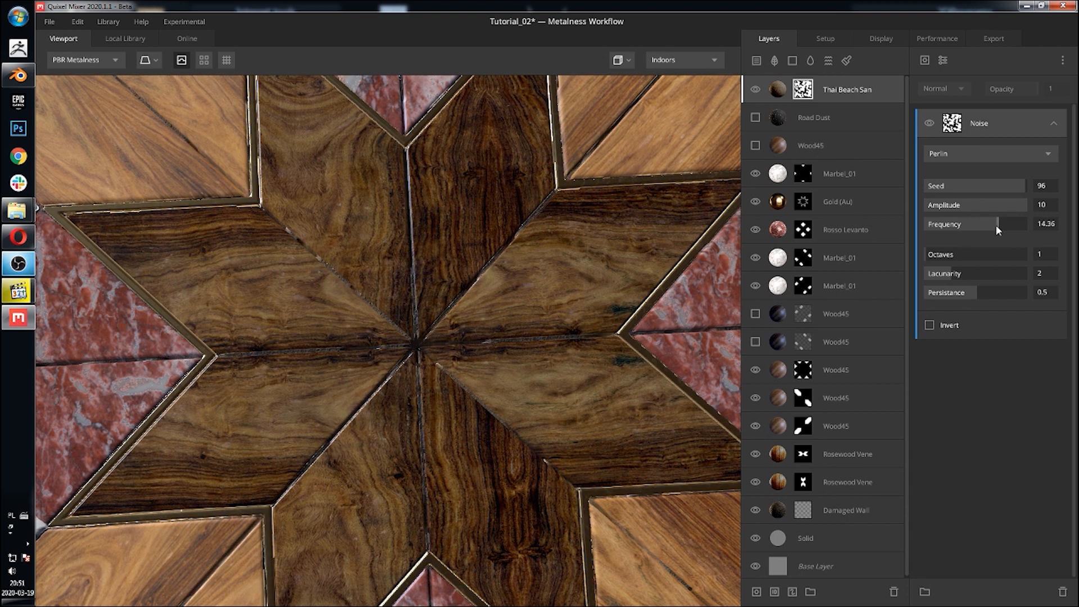
left_click_drag(949, 254, 997, 295)
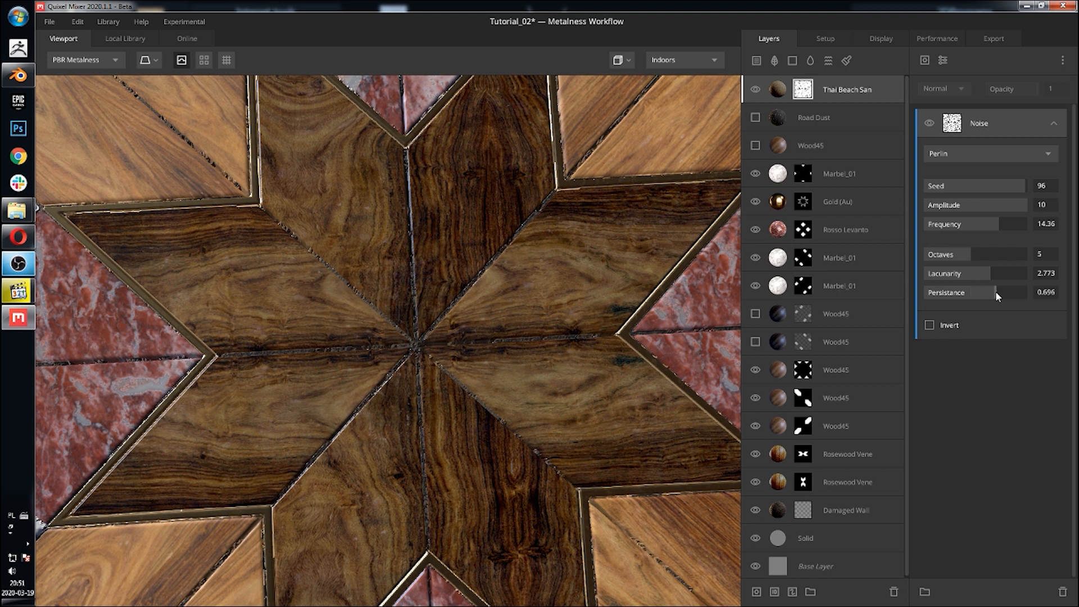
Step: Invert the Perlin noise mask
left_click(928, 328)
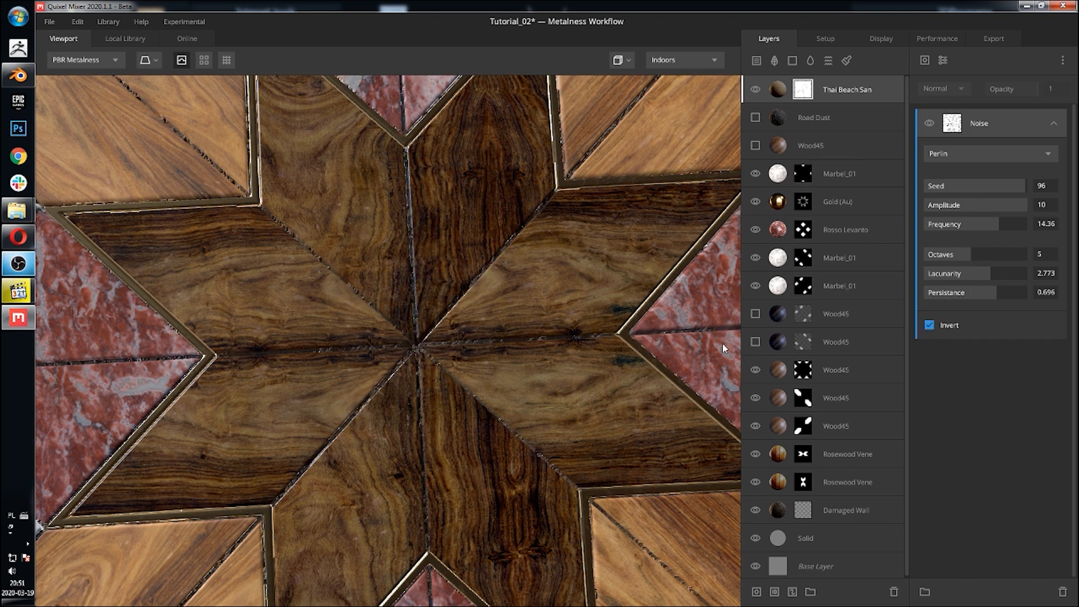
middle_click_drag(491, 307, 499, 157)
middle_click_drag(487, 250, 566, 101)
middle_click_drag(478, 304, 551, 222)
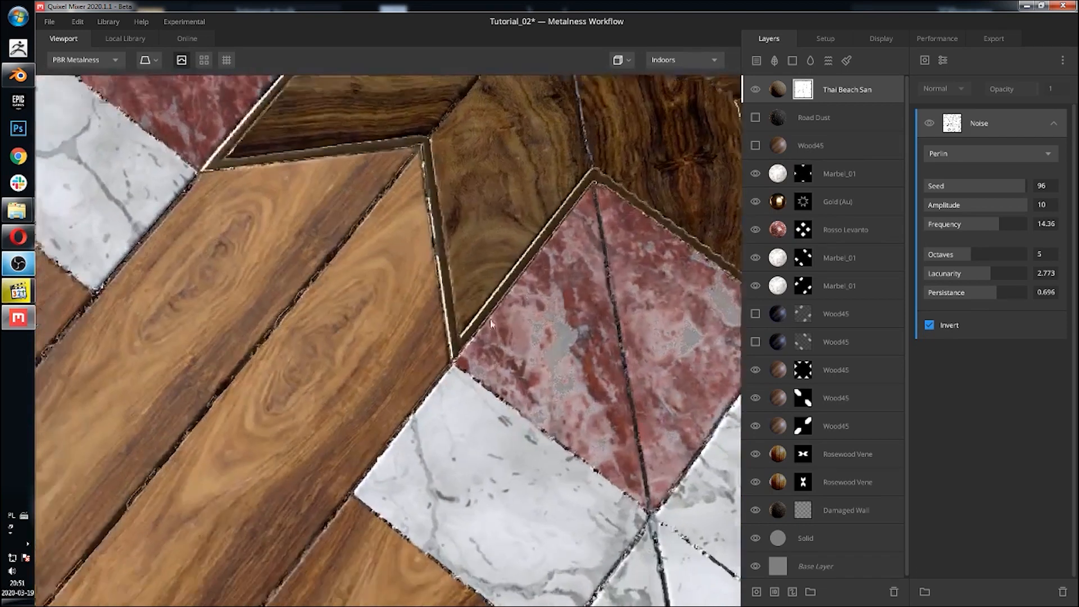
left_click_drag(455, 292, 523, 298)
middle_click_drag(534, 354, 437, 269)
scroll(443, 287, "up", 4)
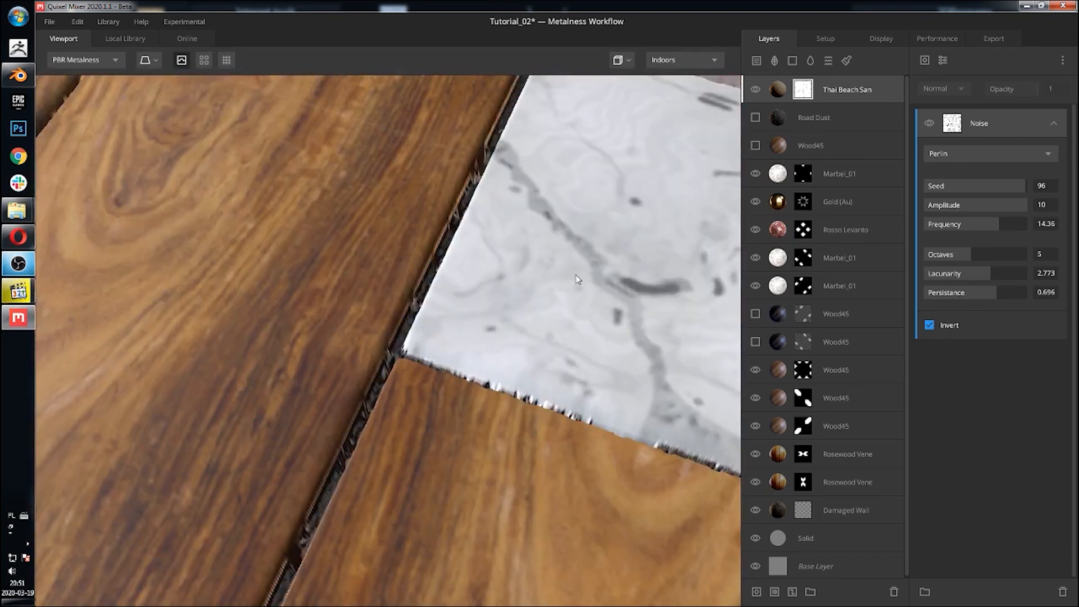
Step: Toggle the Thai Beach Sand layer off and on to compare the tile with and without it
left_click(754, 91)
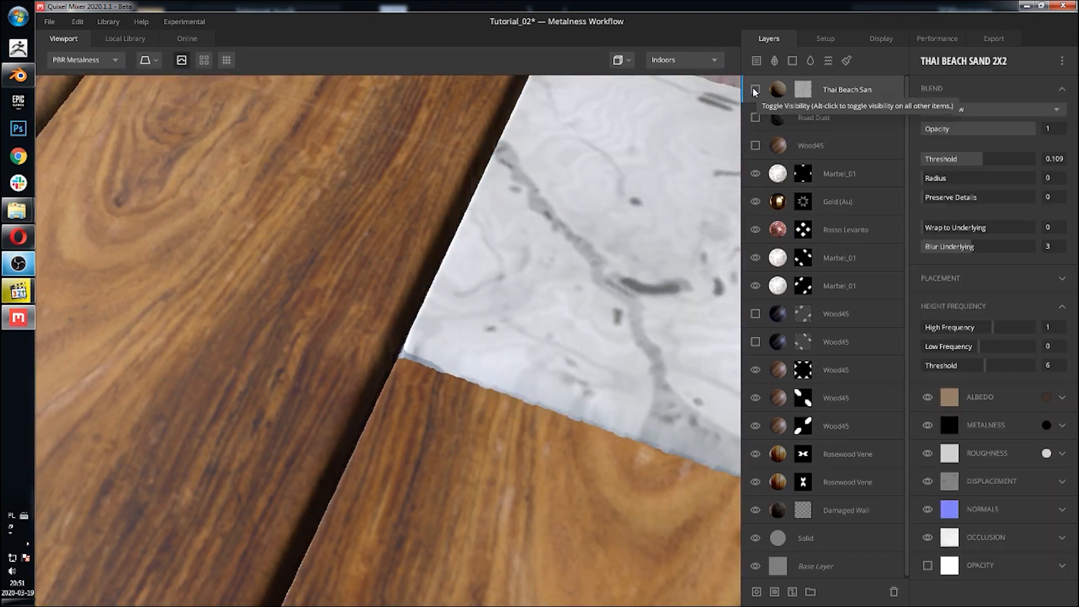
left_click(754, 91)
left_click(803, 89)
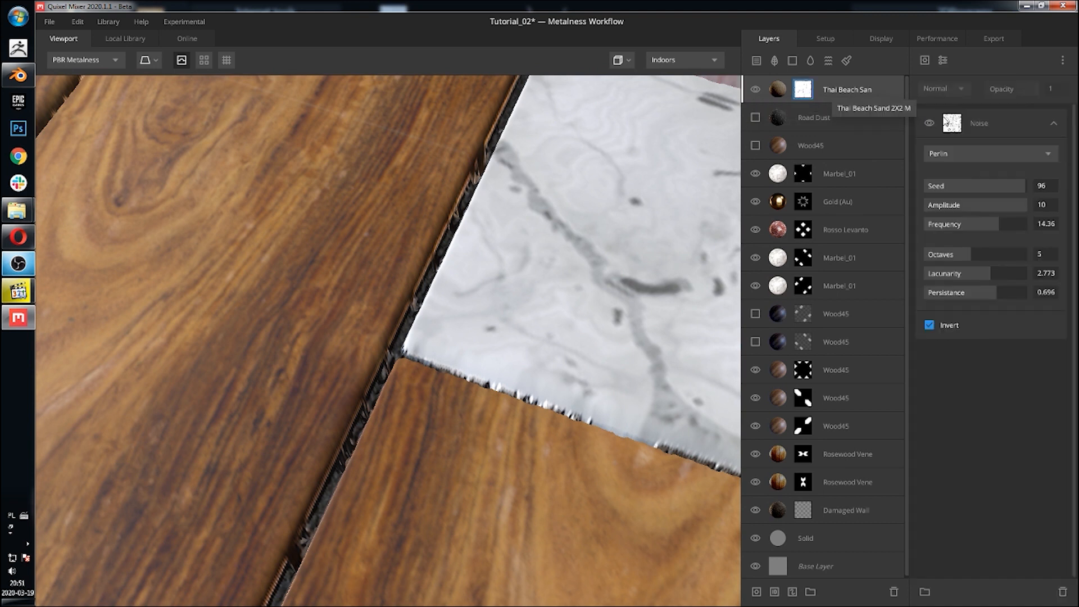
Step: Lower the noise mask's amplitude to 5.249 and frequency to 7.072
left_click(1001, 204)
left_click(978, 205)
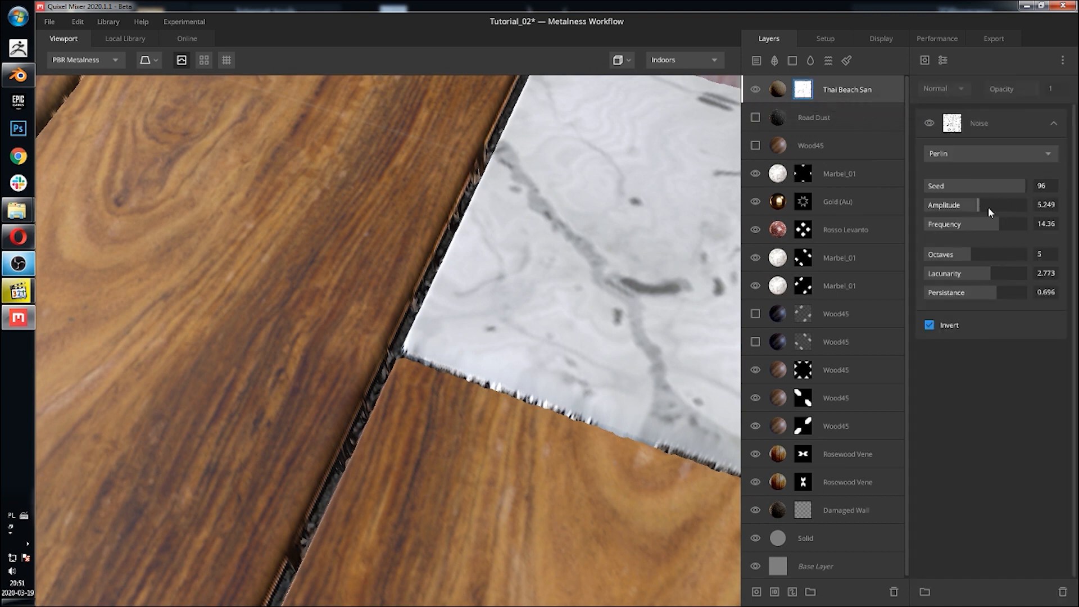
left_click(994, 224)
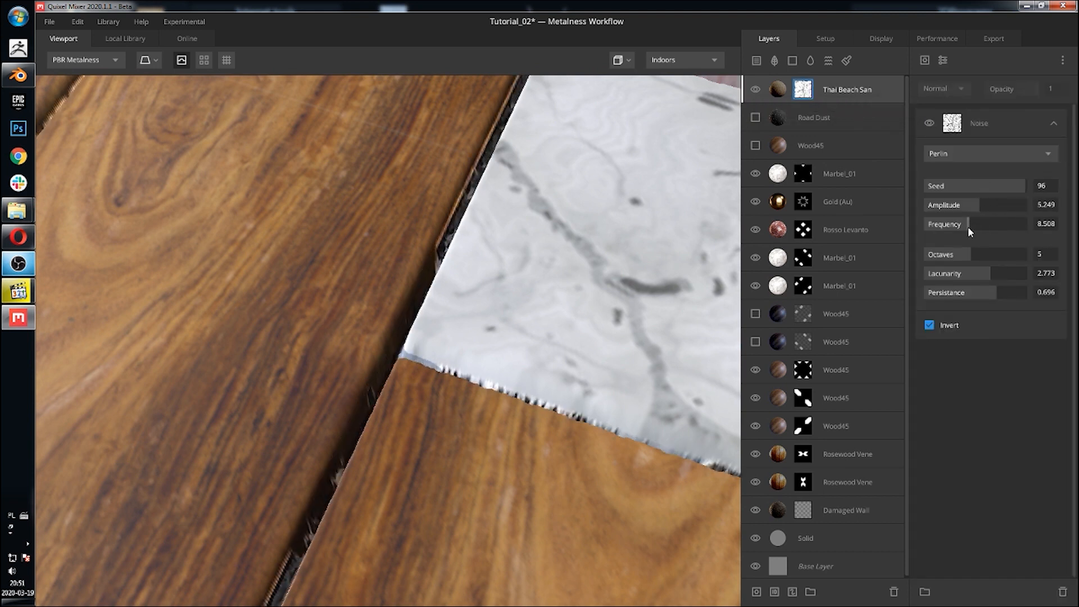
left_click(961, 225)
left_click_drag(961, 226, 961, 226)
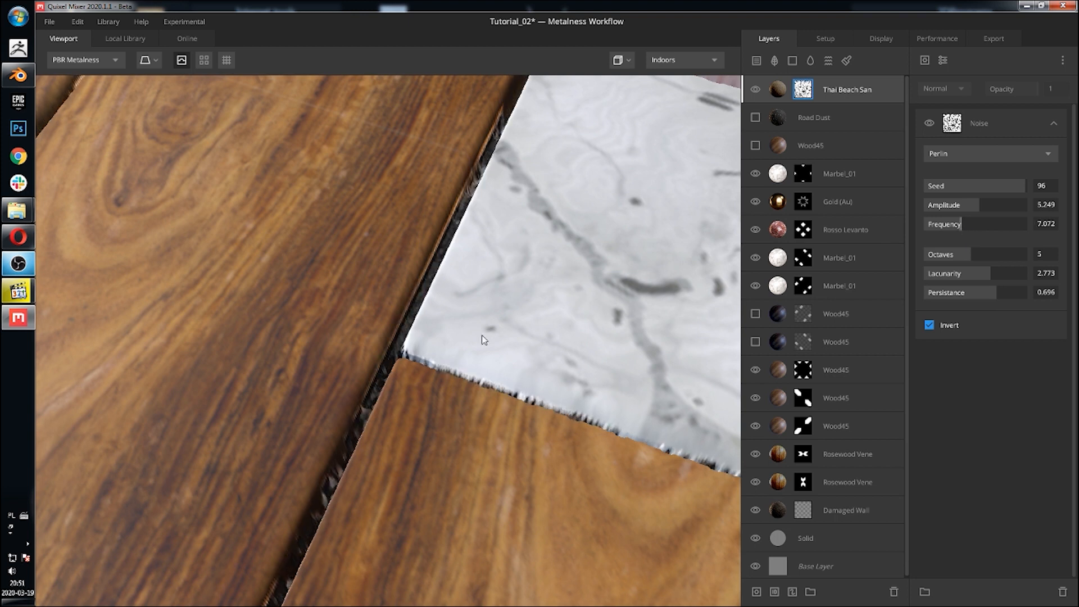
Step: Set the noise mask's amplitude to 8.564 and frequency to 0.994
scroll(481, 338, "down", 5)
left_click_drag(474, 282, 532, 310)
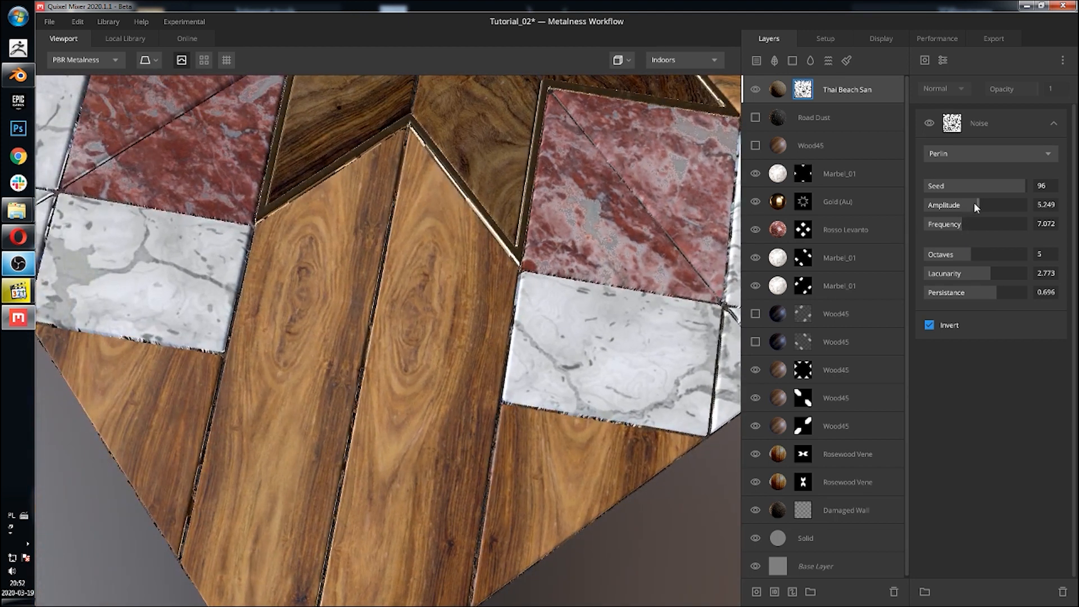
left_click_drag(974, 203, 929, 221)
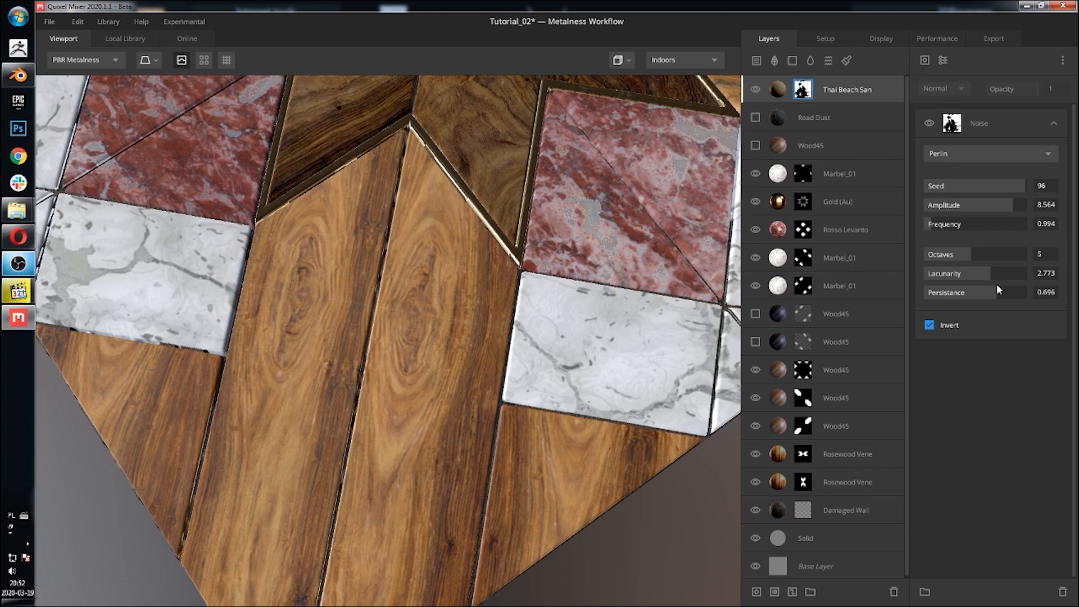
Step: Set the noise mask's lacunarity to 3.268, amplitude to 7.127 and frequency to 3.425
left_click_drag(997, 274, 1015, 275)
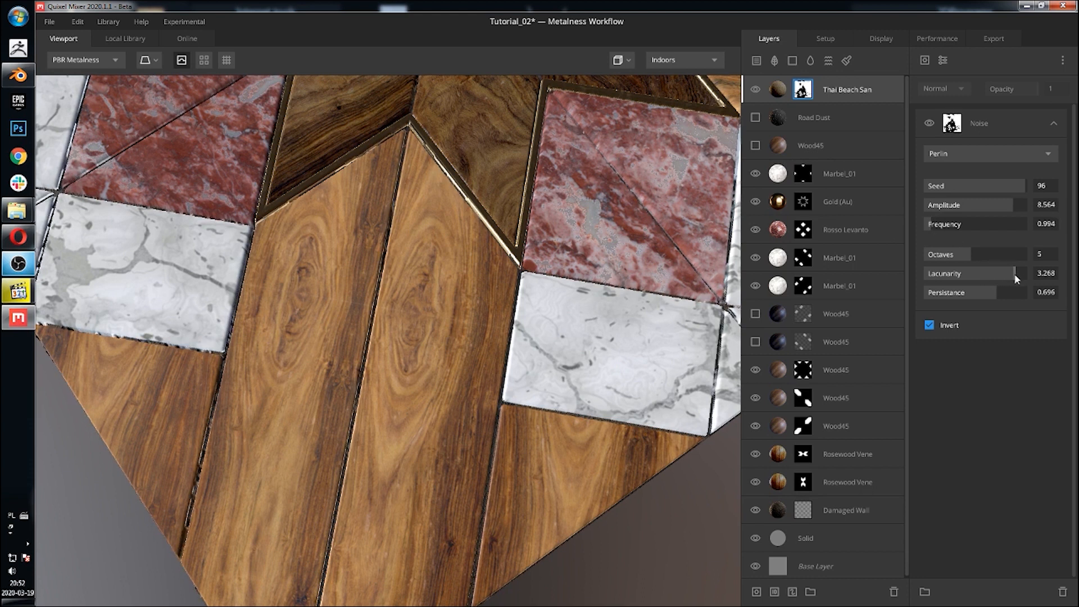
left_click_drag(1009, 203, 943, 224)
middle_click_drag(526, 272, 424, 379)
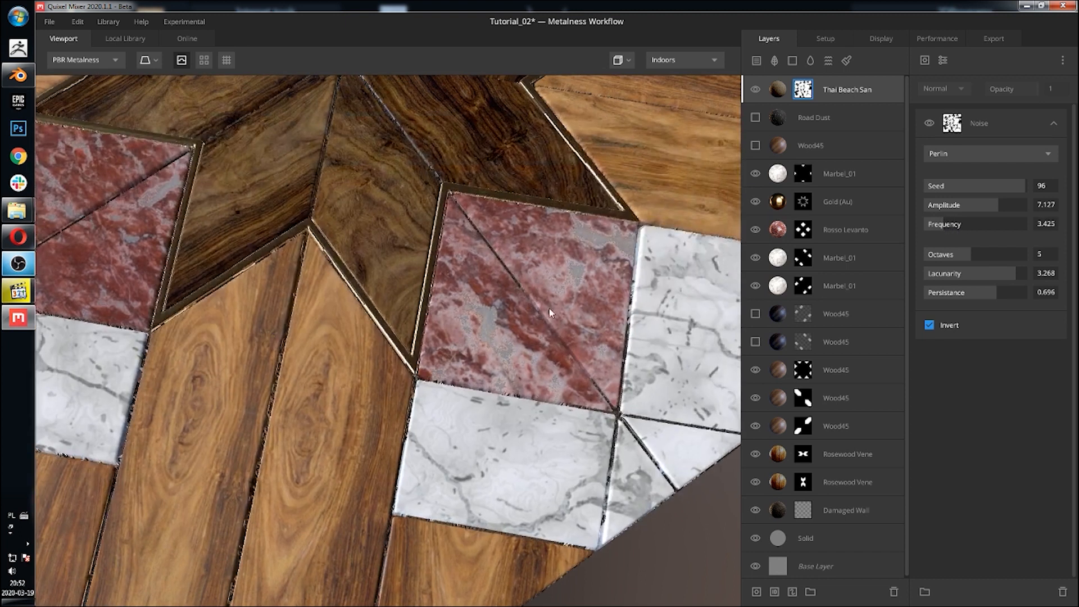
left_click_drag(549, 313, 420, 359)
middle_click_drag(468, 290, 486, 305)
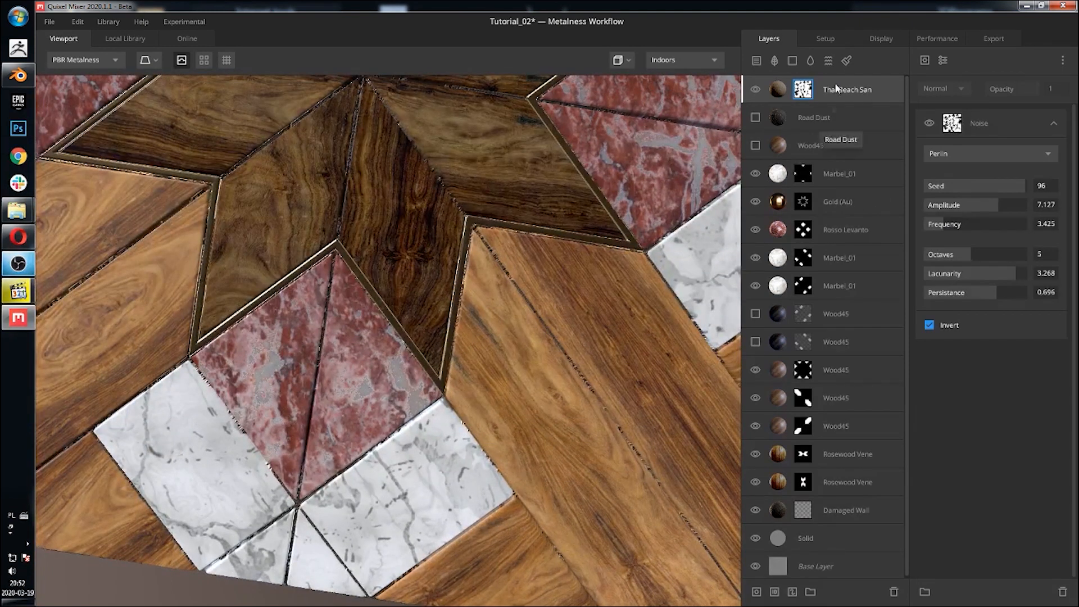
Step: Change the Thai Beach Sand layer's albedo colour to hex 79654D
left_click(778, 90)
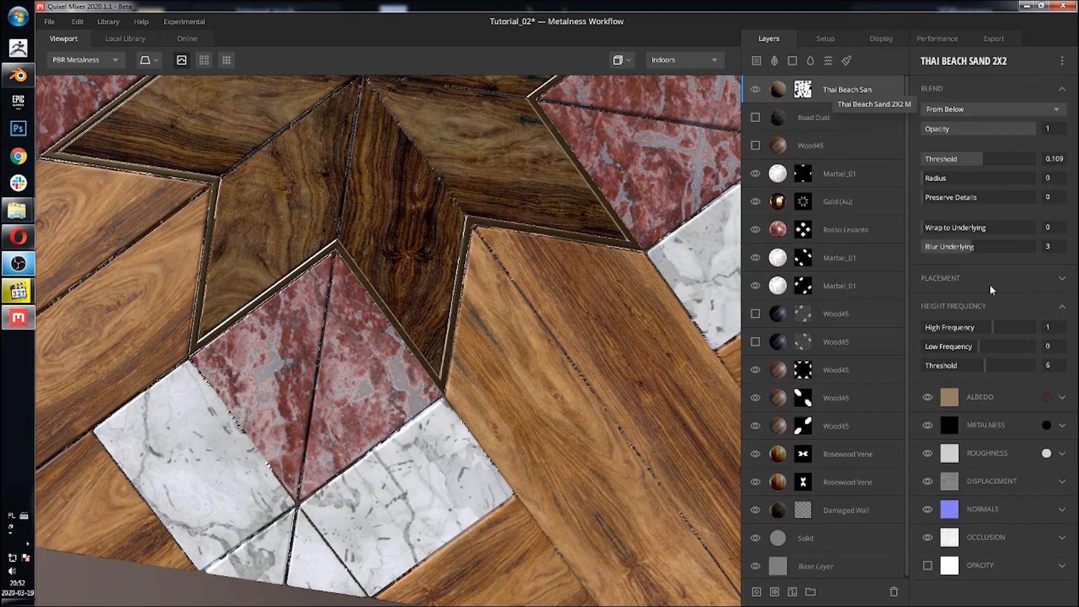
left_click(1046, 397)
left_click_drag(449, 355, 451, 328)
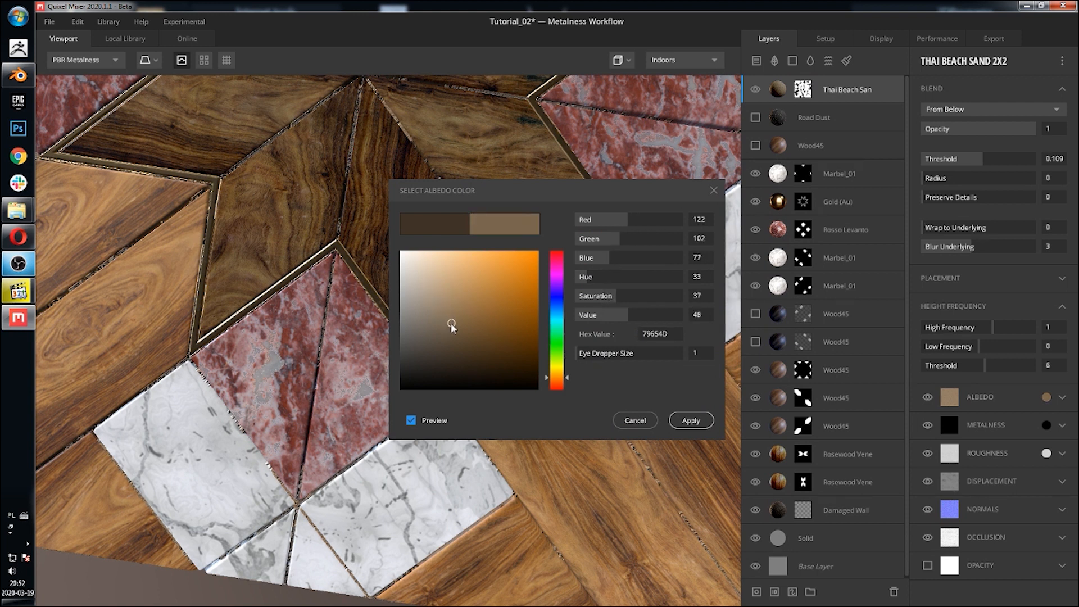
left_click(692, 420)
Step: Set the lower Rosewood Veneer layer's high frequency to 1
scroll(650, 362, "down", 5)
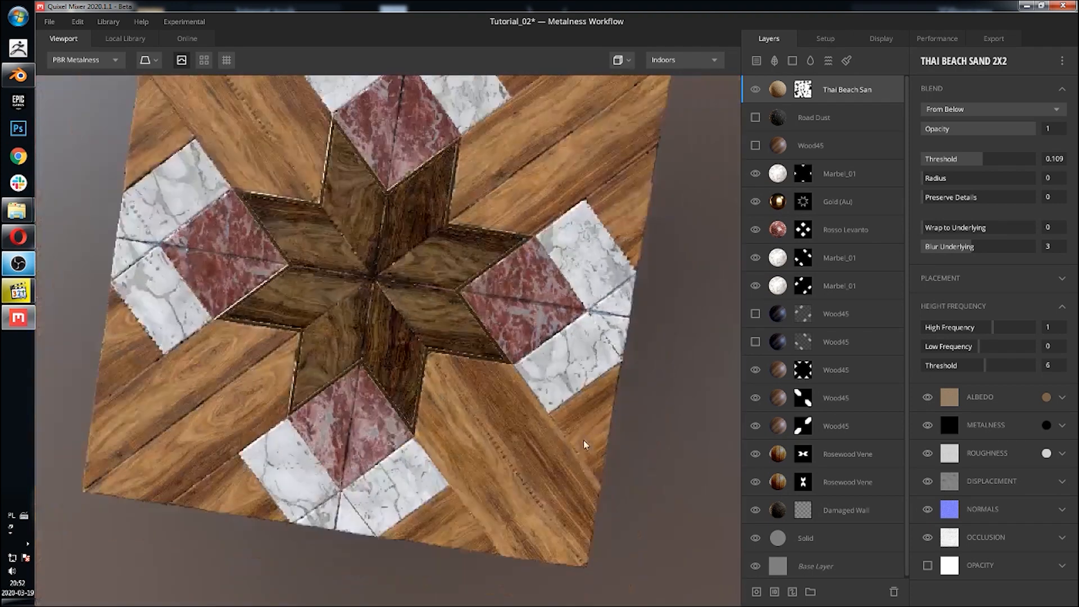
left_click_drag(584, 444, 445, 252)
right_click_drag(446, 252, 394, 252, "shift")
scroll(364, 311, "up", 10)
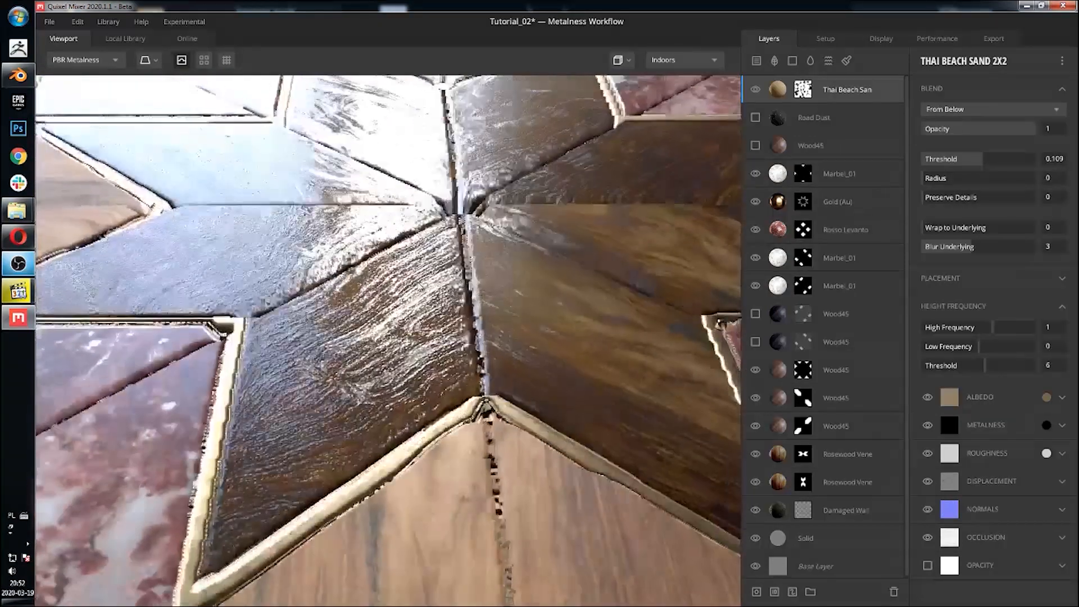
mouse_move(421, 286)
right_mouse_down("shift")
mouse_move(495, 290)
mouse_move(434, 293)
right_mouse_up("shift")
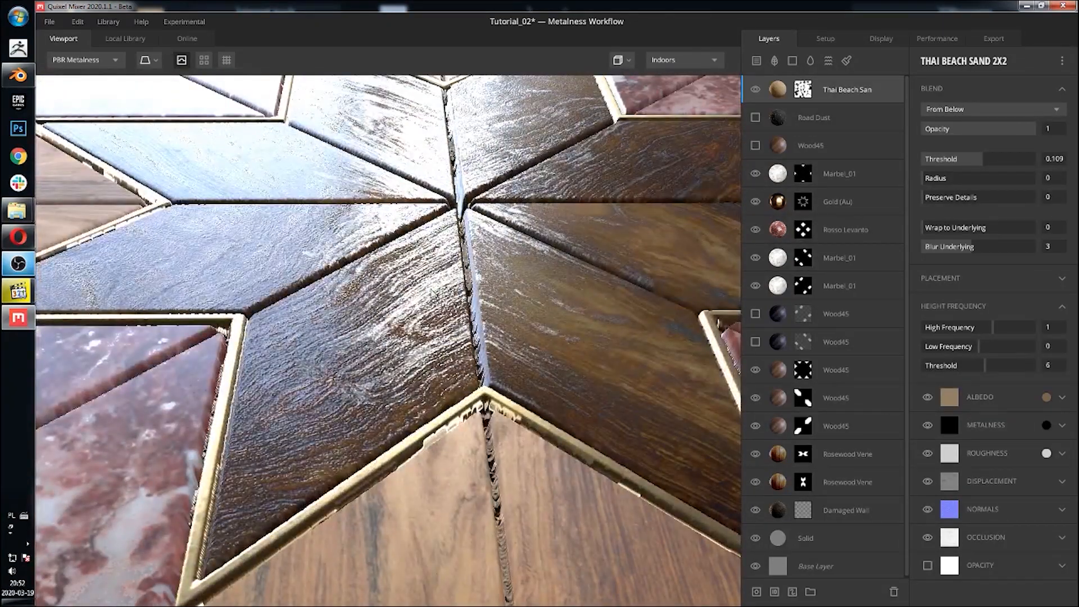
left_click_drag(437, 307, 444, 332)
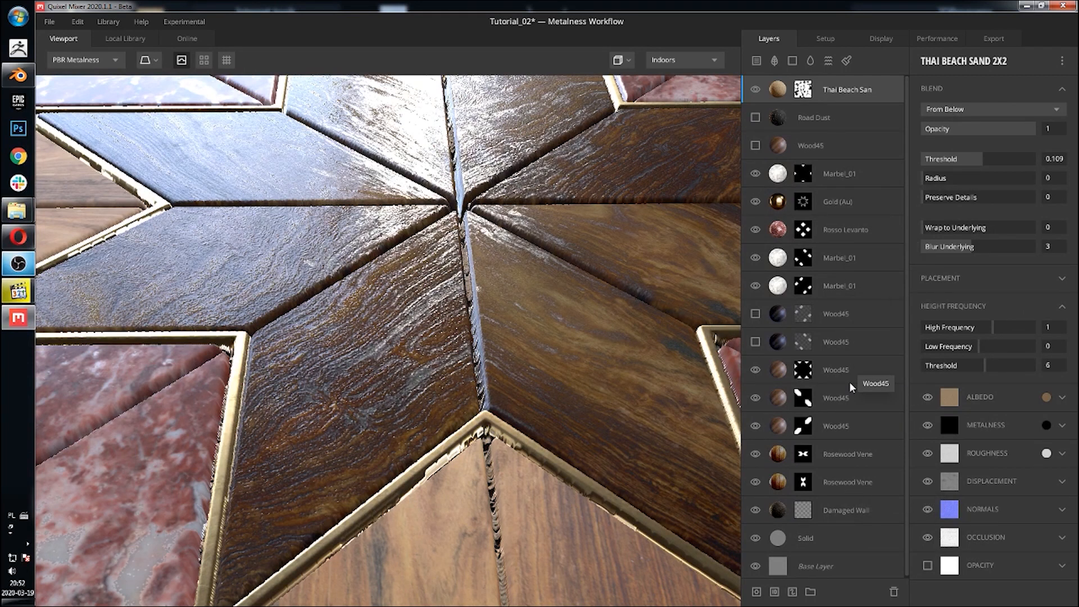
left_click(833, 455)
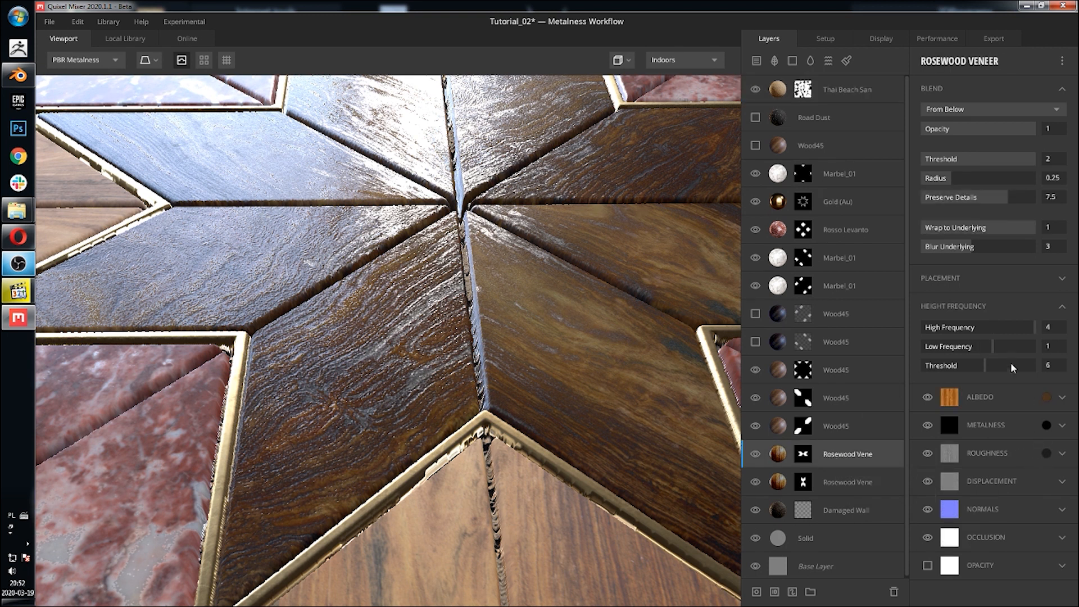
type("1")
left_click(838, 482)
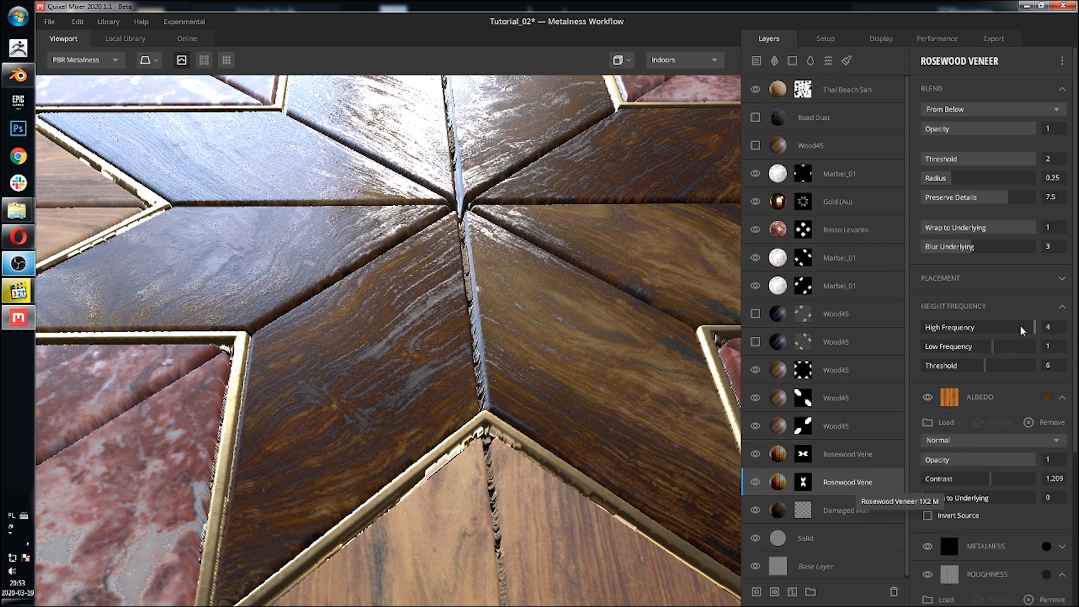
left_click(1061, 326)
type("1")
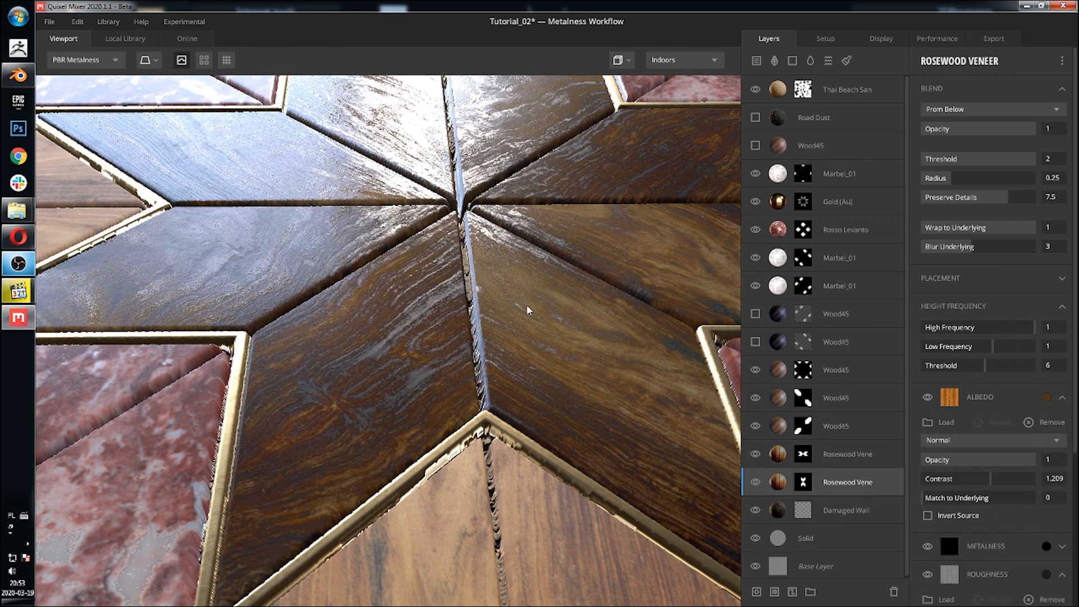
Step: Set the Road Dust layer's tiling repetitions to 3 in X and Y
scroll(528, 306, "down", 4)
left_click_drag(519, 277, 549, 337)
scroll(494, 282, "down", 4)
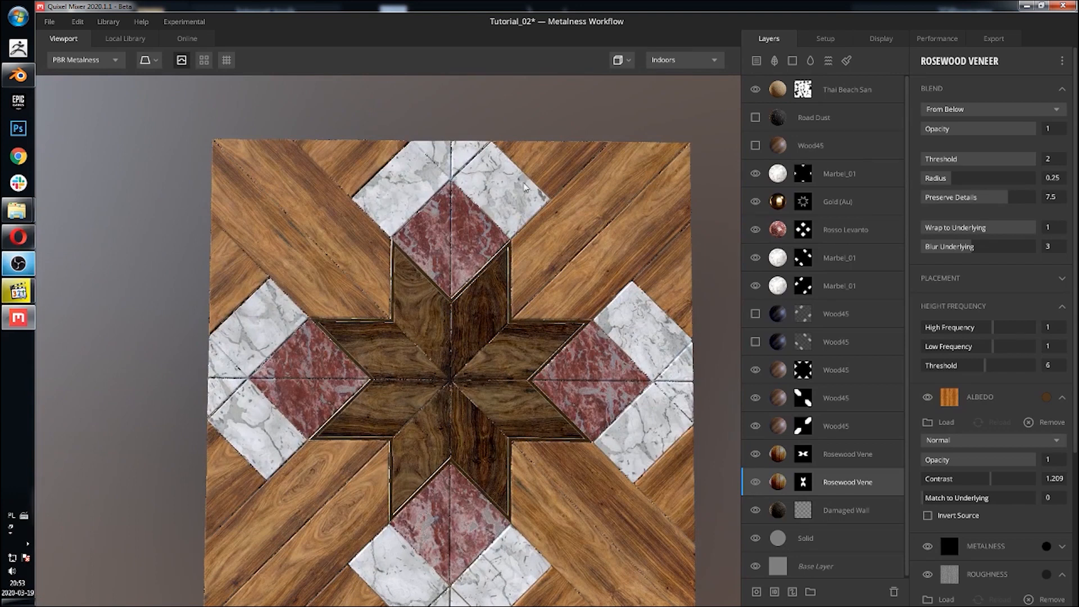
left_click_drag(505, 299, 526, 245)
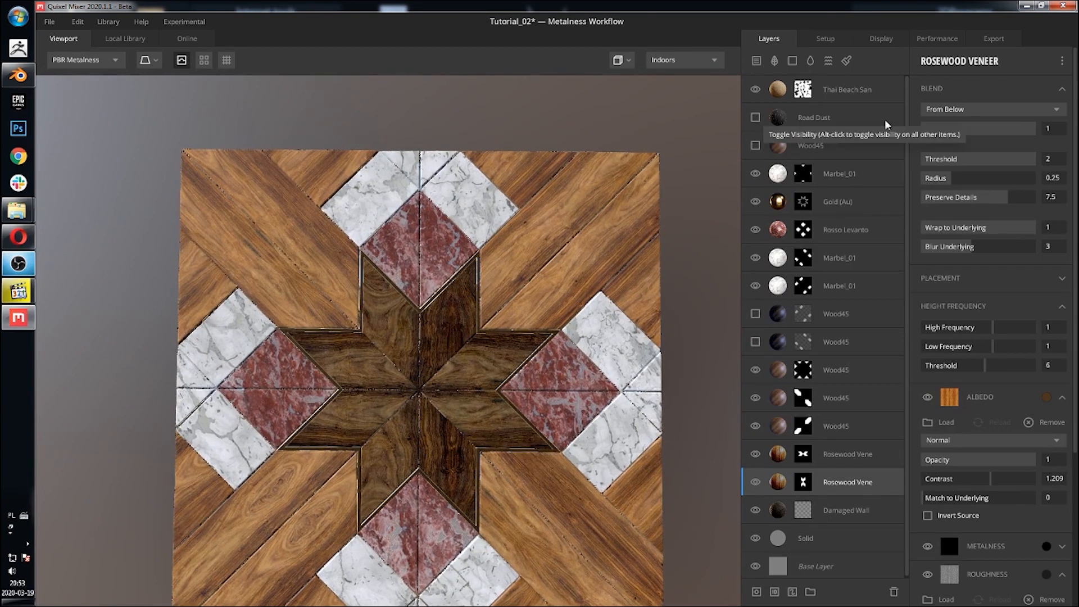
left_click(848, 124)
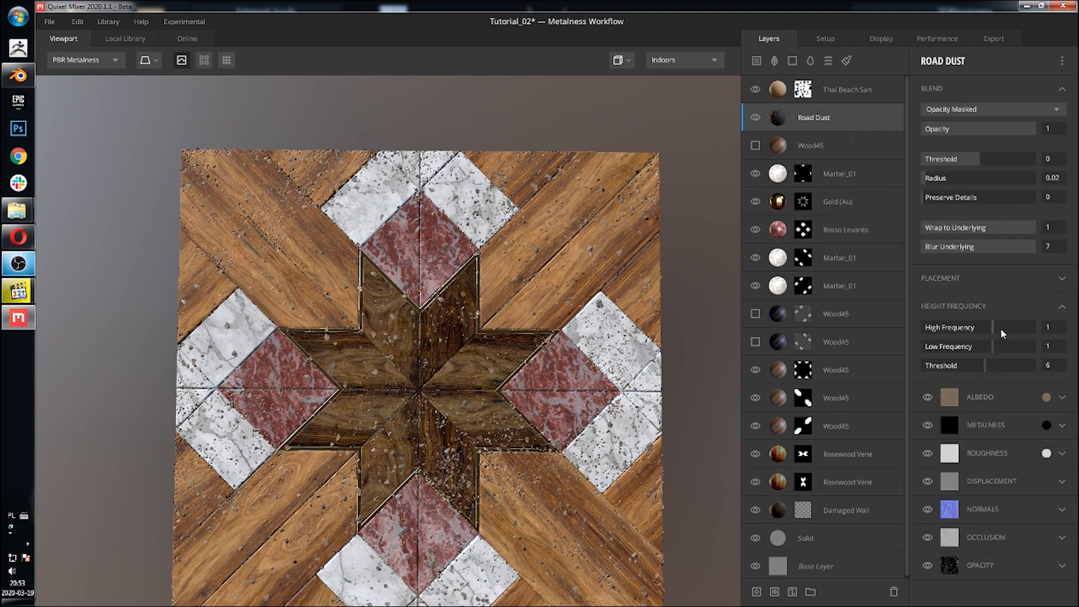
left_click(938, 279)
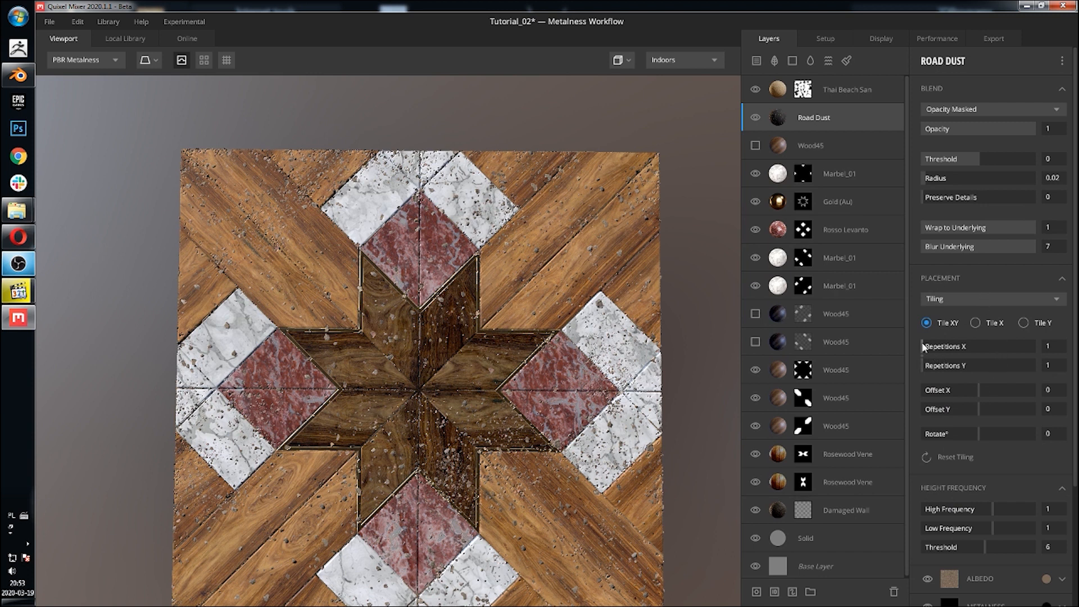
left_click_drag(924, 347, 937, 366)
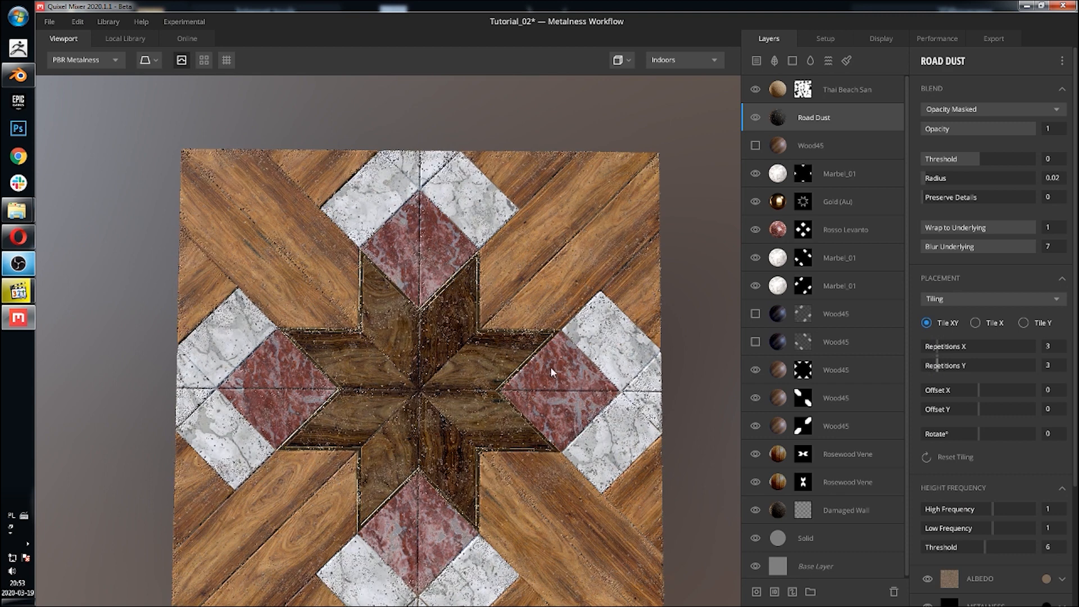
Step: Set the Road Dust blend threshold to 2, preserve details to 10 and blur underlying to 0
scroll(416, 383, "up", 5)
left_click_drag(477, 384, 498, 349)
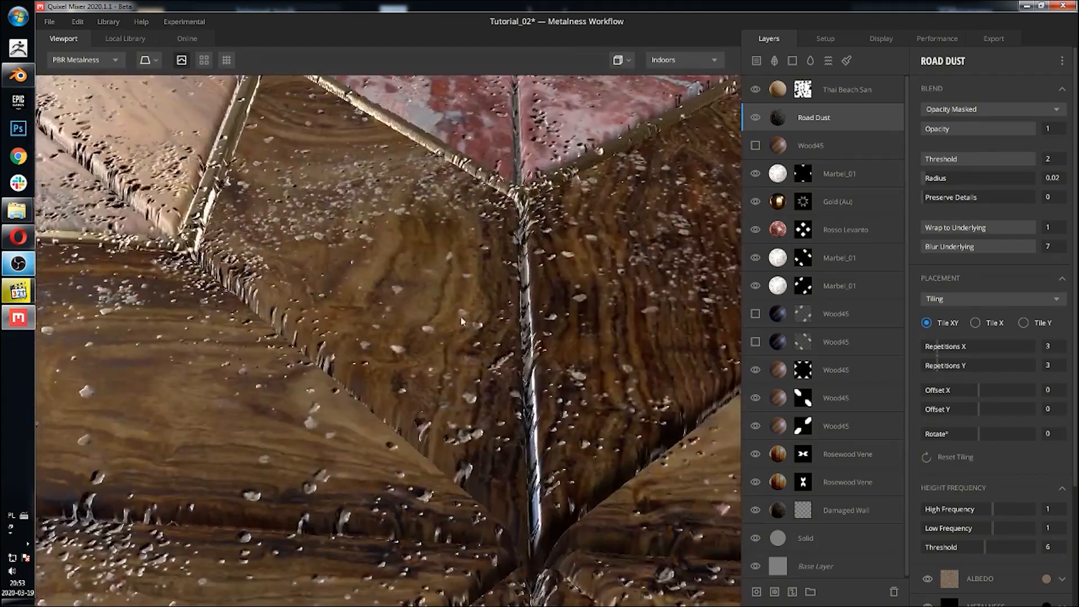
left_click_drag(460, 316, 484, 380)
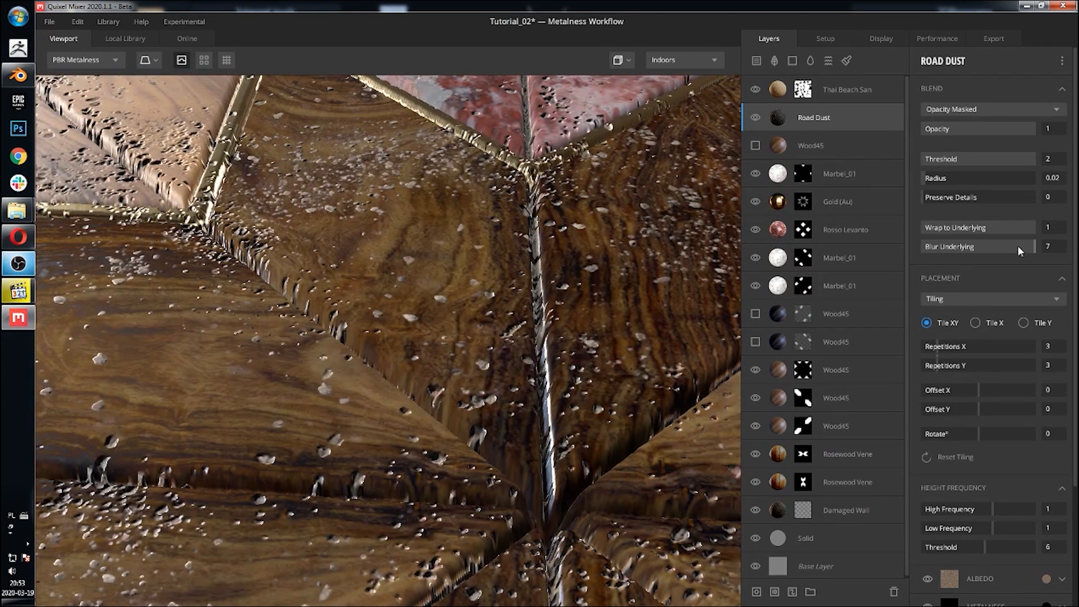
left_click_drag(949, 198, 1068, 198)
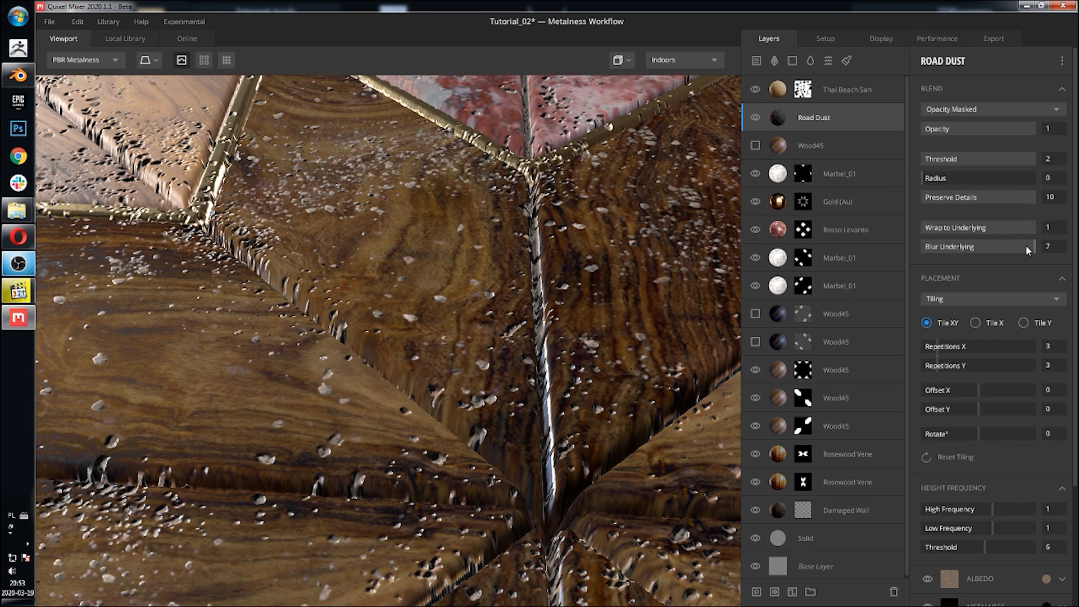
left_click_drag(1026, 246, 928, 252)
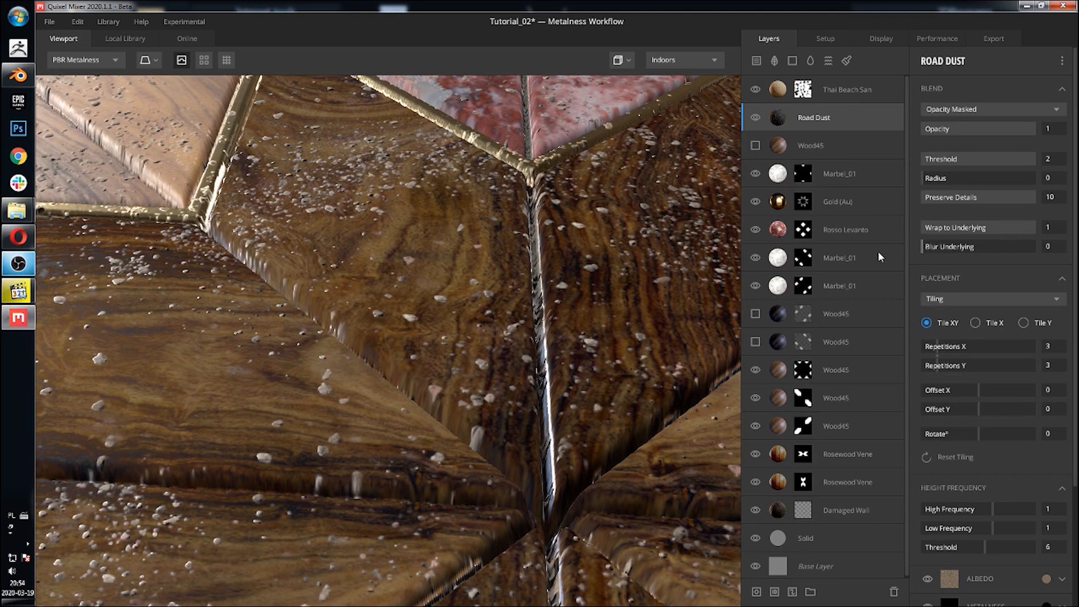
Step: Orbit and zoom around the tile to inspect the road dust on the planks
left_click_drag(470, 250, 502, 456)
scroll(482, 406, "down", 3)
middle_click_drag(496, 366, 549, 315)
scroll(484, 447, "down", 5)
scroll(531, 313, "down", 5)
left_click_drag(569, 338, 534, 312)
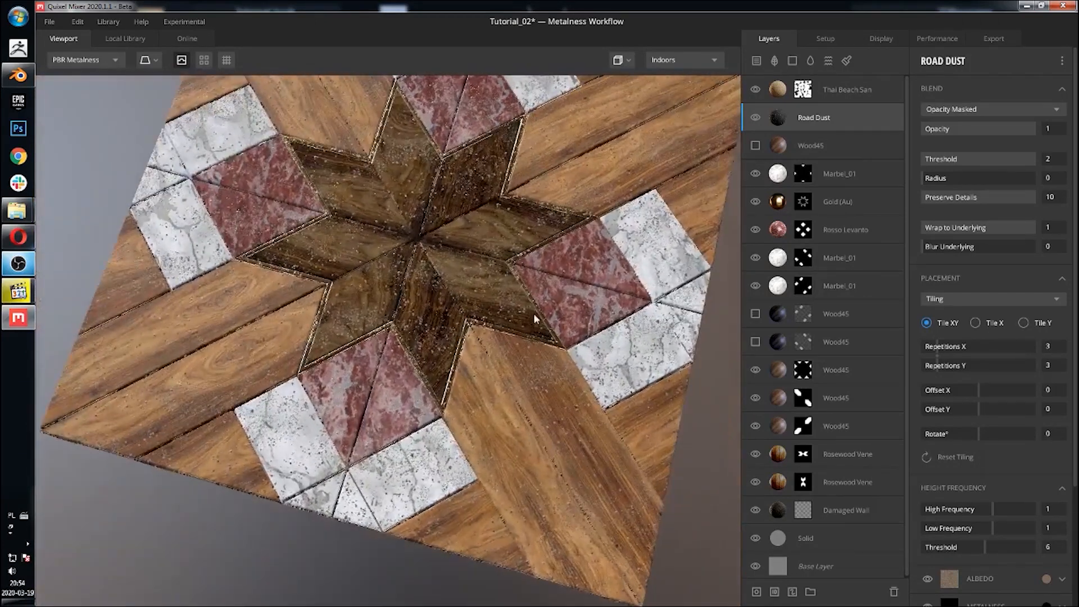
middle_click_drag(534, 312, 500, 354)
left_click_drag(500, 354, 439, 298)
scroll(413, 309, "up", 5)
right_click_drag(438, 298, 475, 281, "shift")
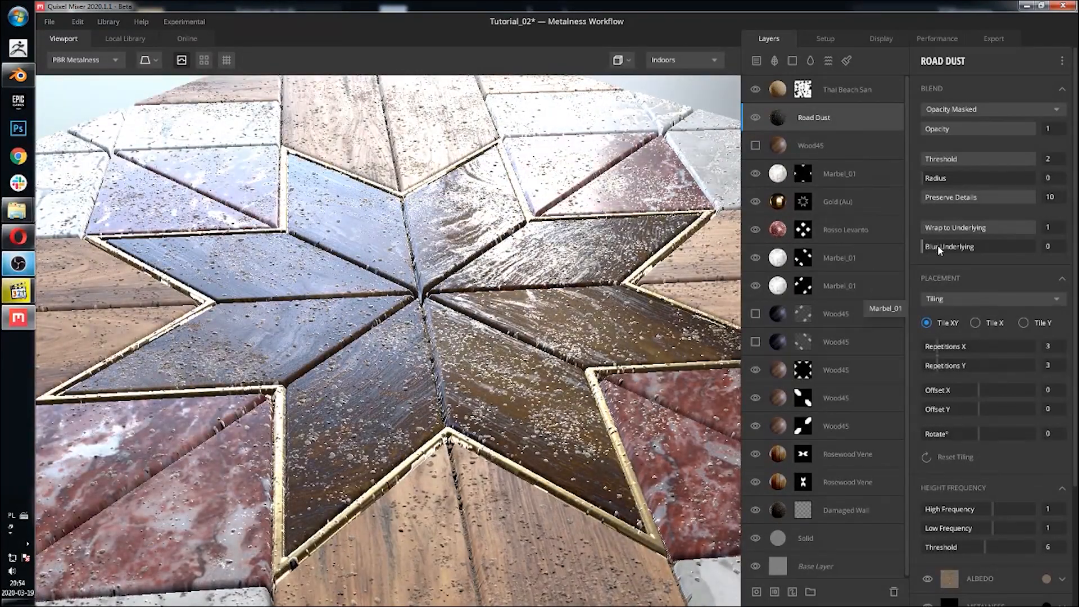
left_click_drag(944, 245, 898, 252)
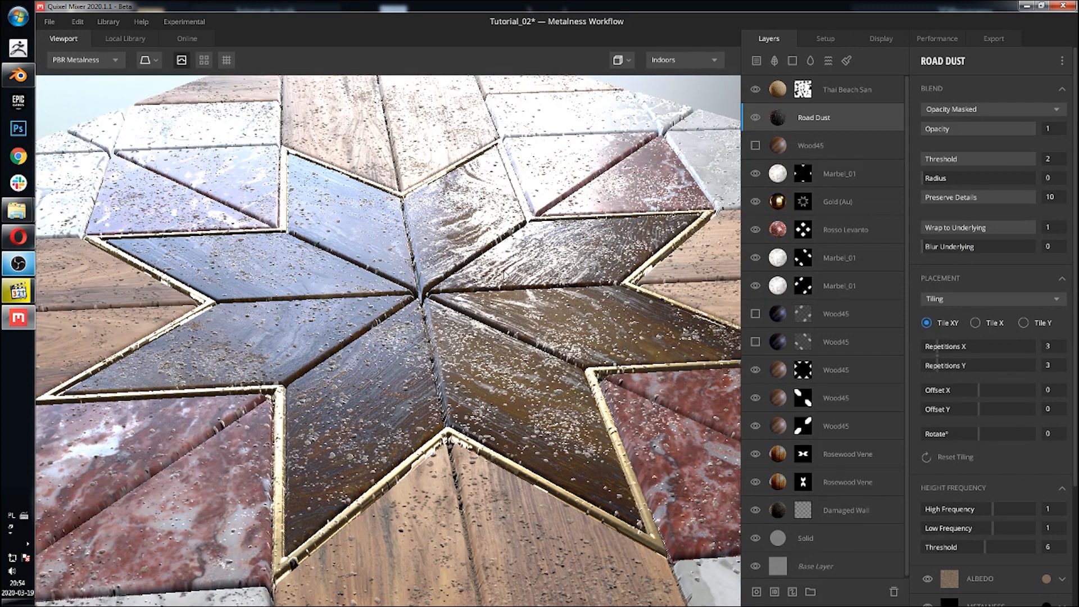
Step: Turn on visibility of the Wood45 layer beneath Road Dust
left_click(865, 94)
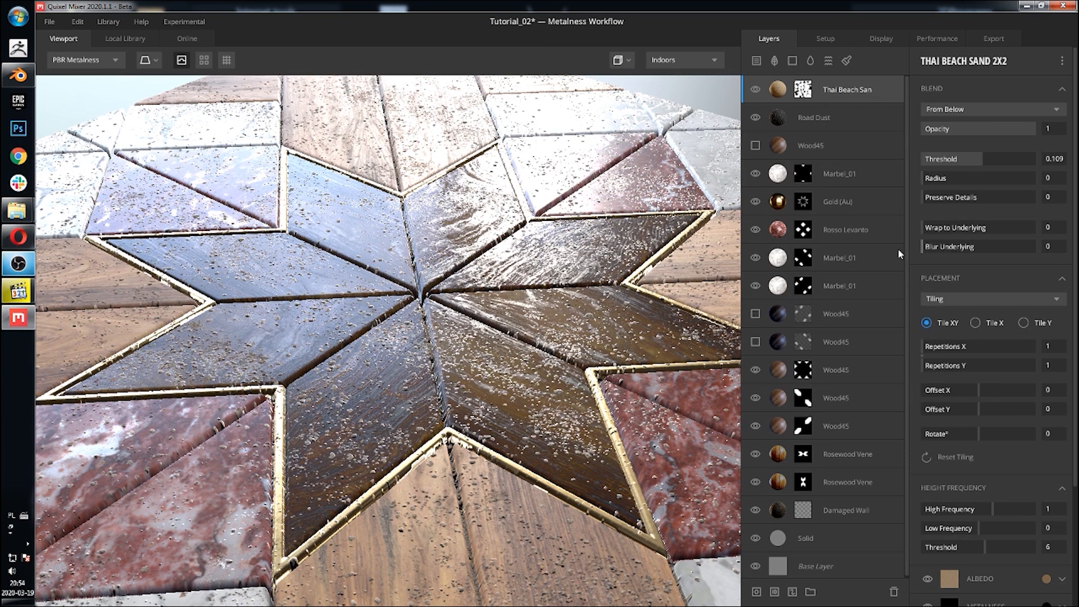
left_click(822, 115)
left_click(756, 146)
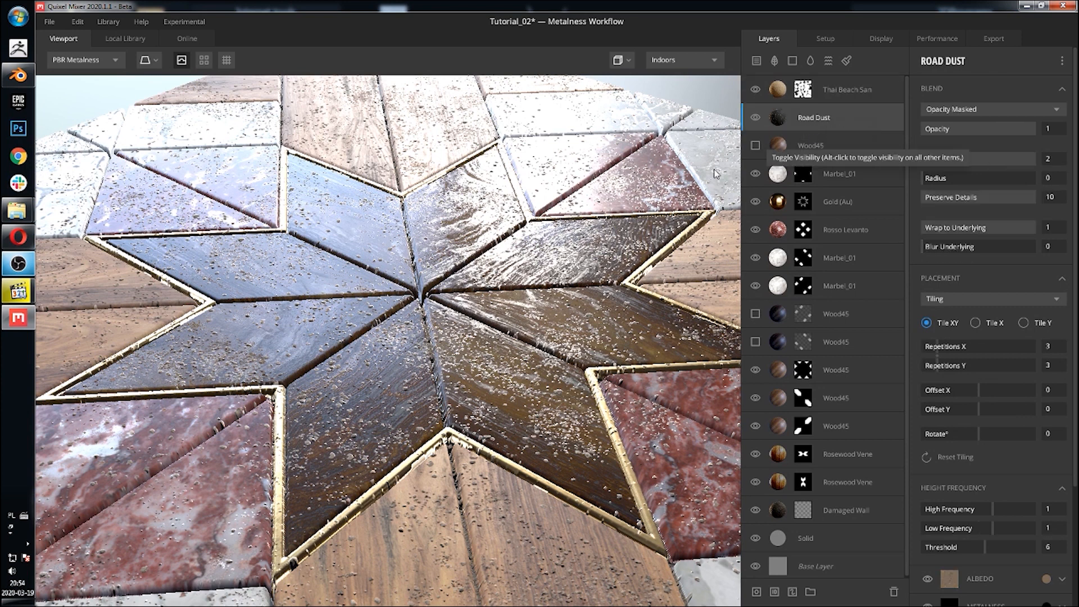
left_click_drag(715, 170, 776, 264, "alt")
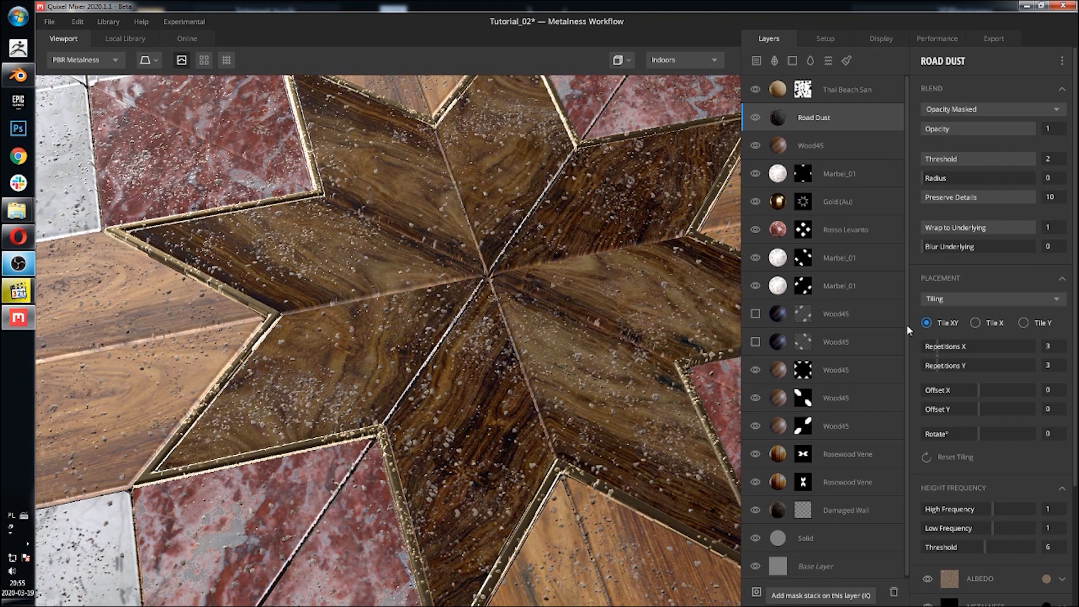
Step: Add a mask stack with a Simplex noise mask to the Road Dust layer
key("k")
left_click(925, 60)
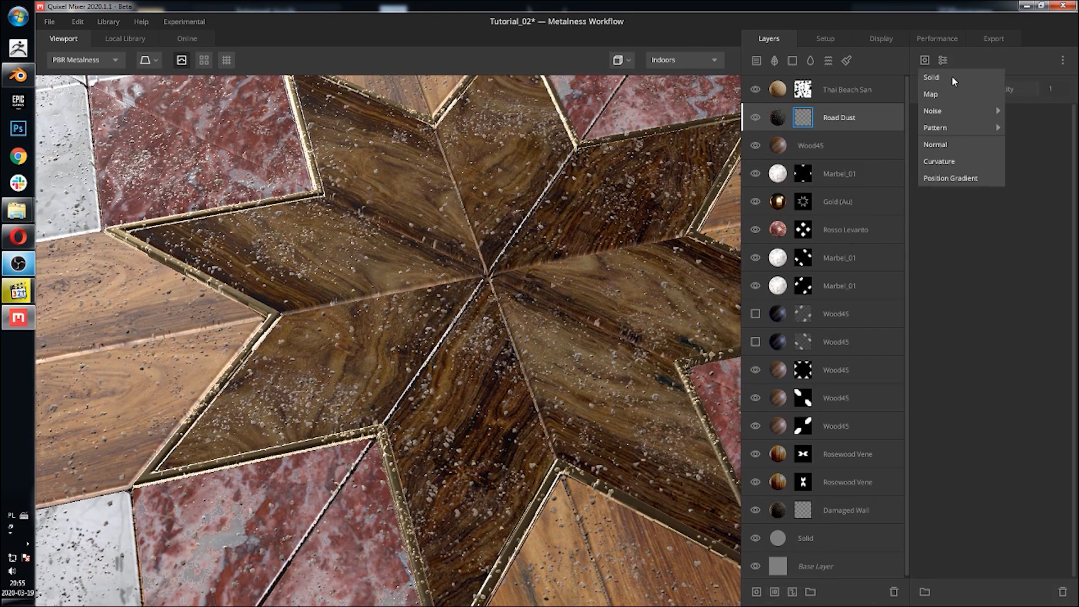
mouse_move(956, 111)
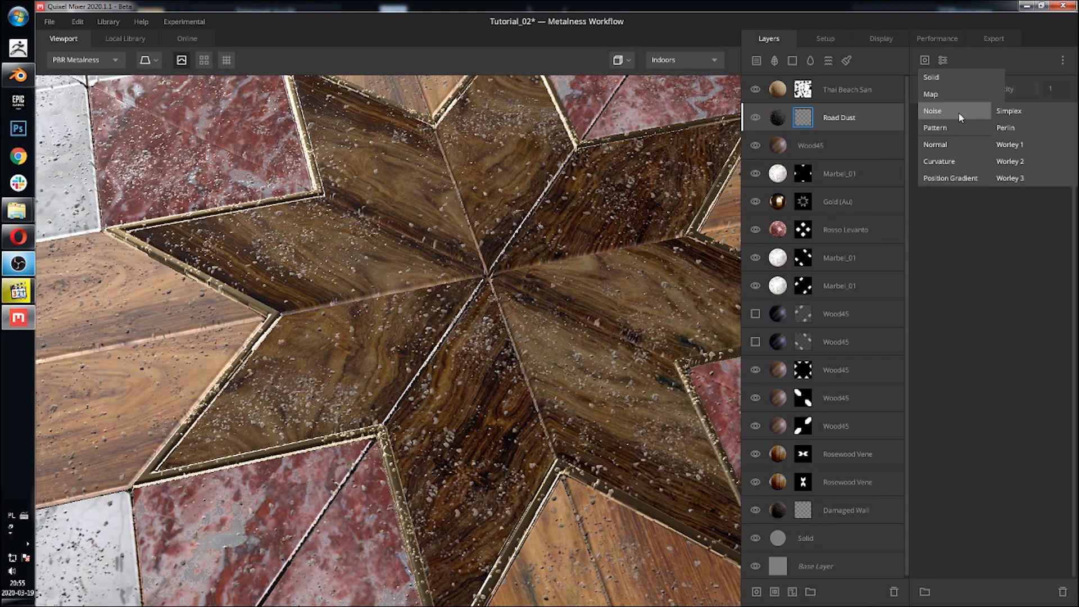
left_click(1009, 111)
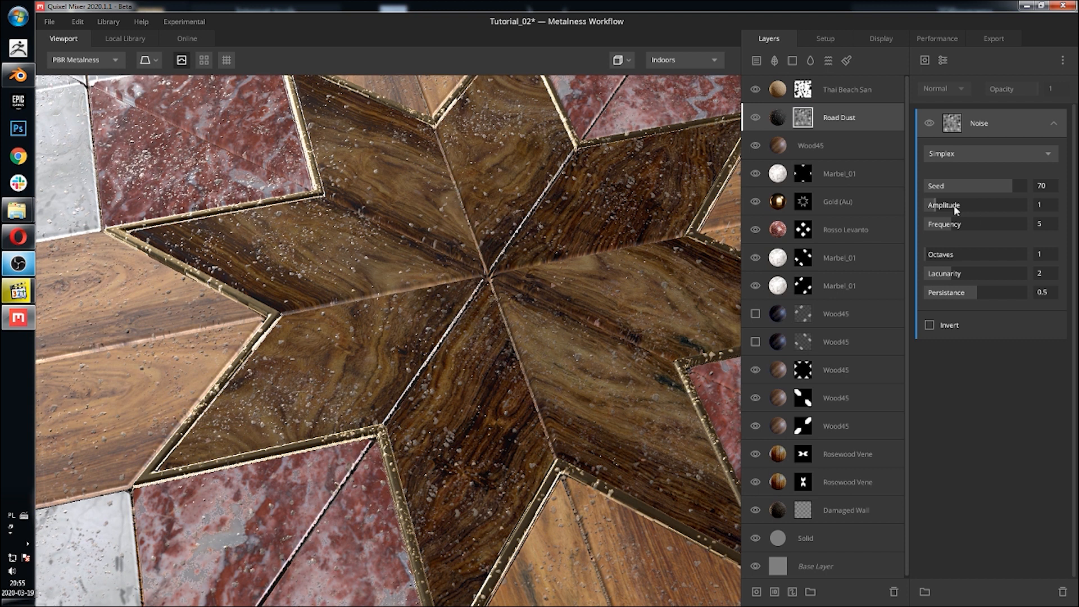
Step: Set the Simplex noise to seed 37, amplitude 5.083, frequency 13.03, octaves 3, lacunarity 2.472 and persistence 0.633
left_click_drag(954, 206, 994, 185)
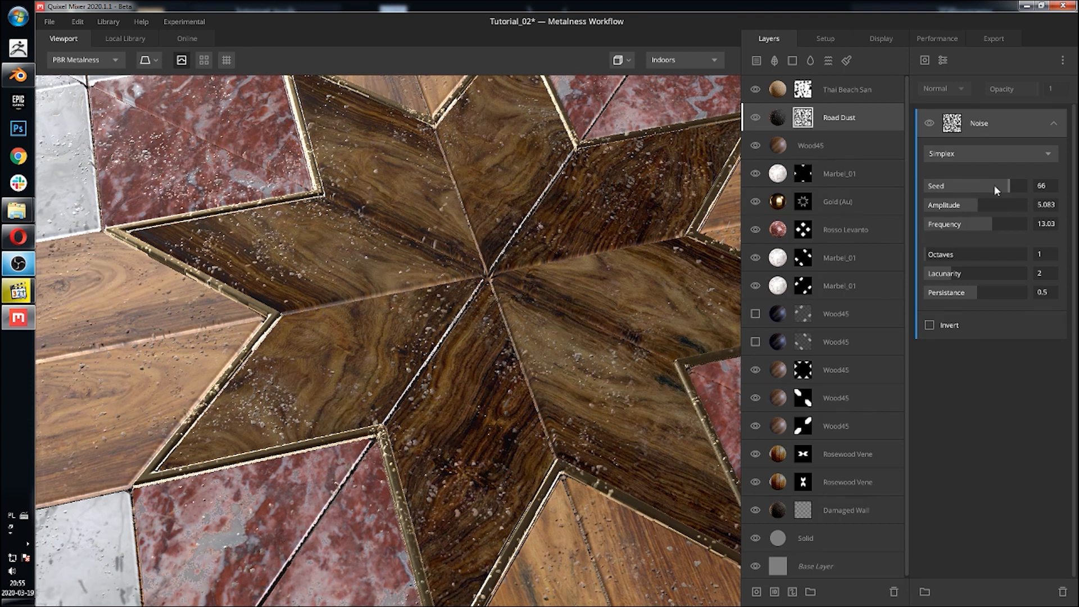
left_click(948, 254)
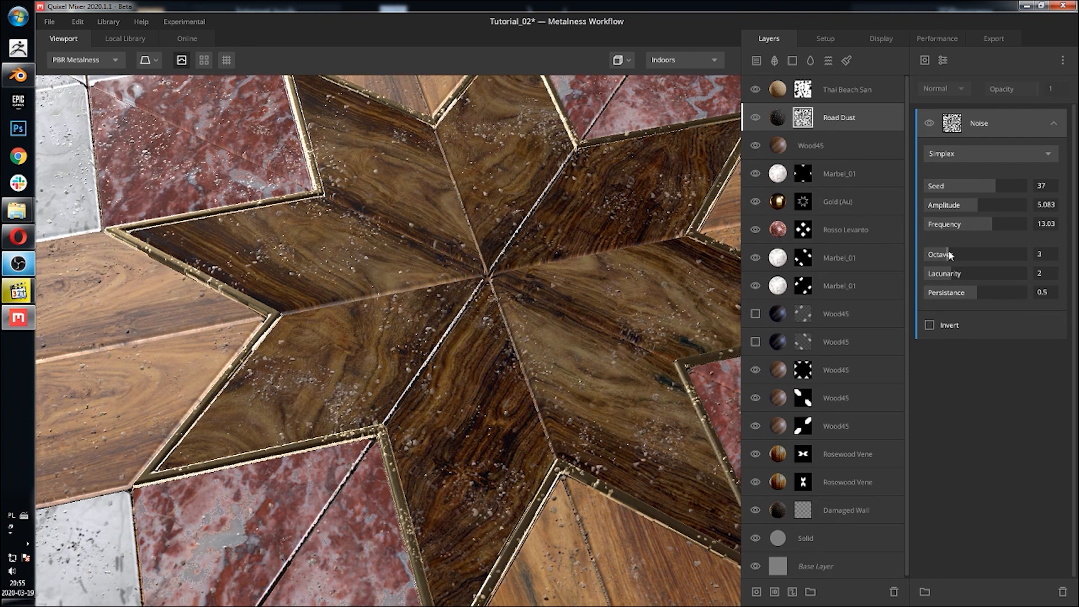
left_click(973, 273)
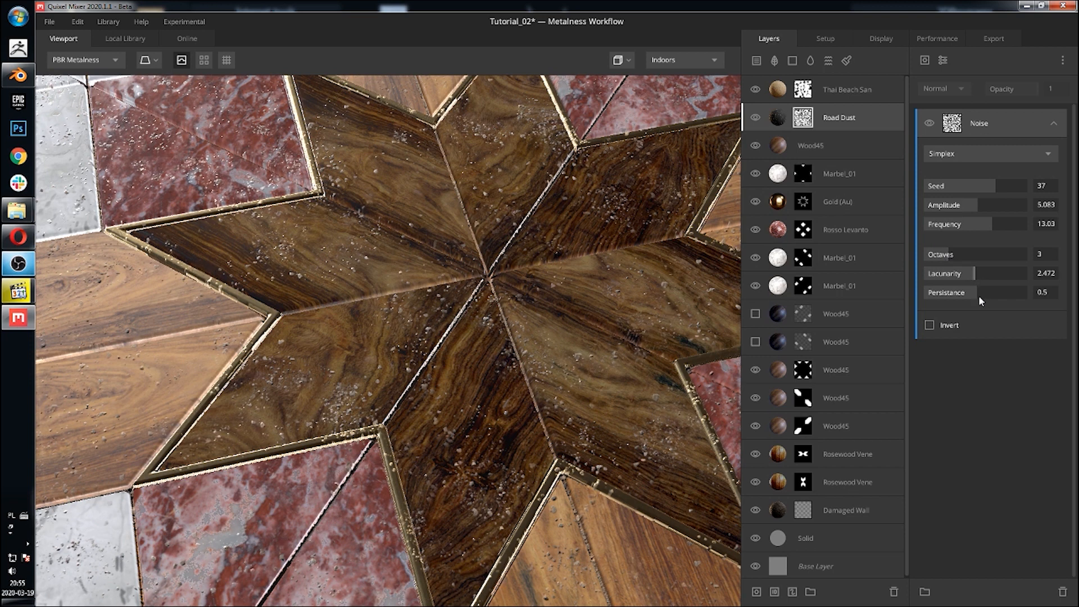
left_click(988, 292)
Step: Orbit and zoom out to review the whole tile
scroll(451, 296, "down", 5)
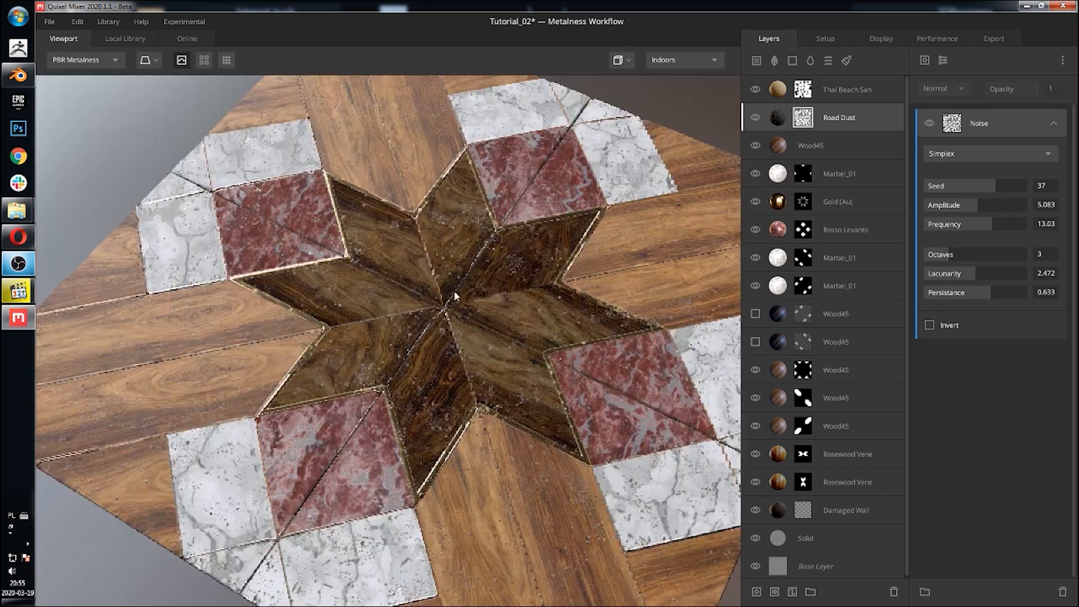
left_click_drag(454, 292, 555, 322)
middle_click_drag(555, 321, 488, 260)
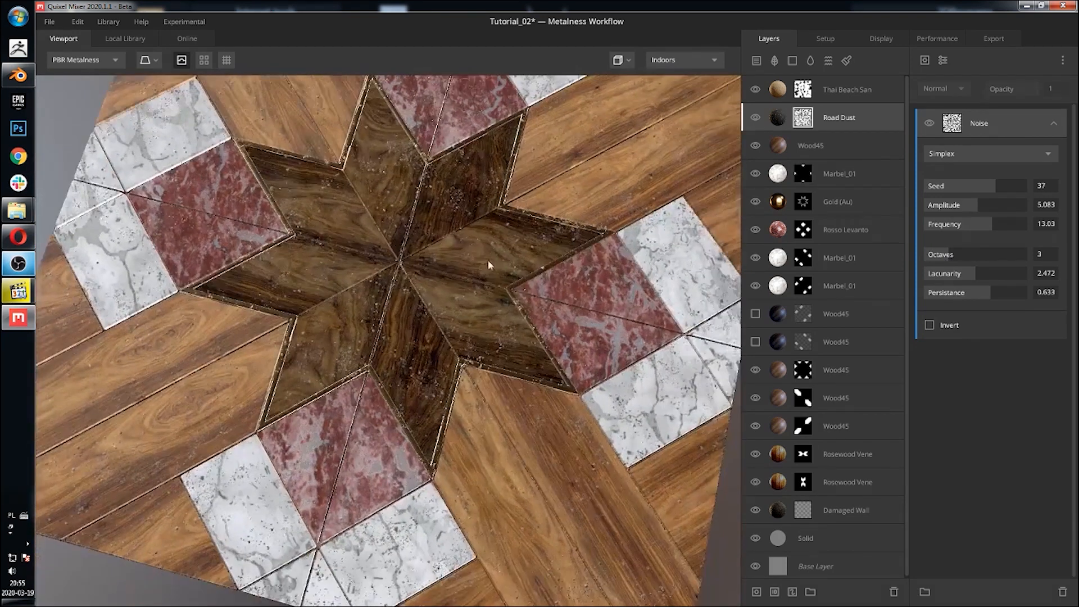
left_click_drag(527, 277, 366, 167)
scroll(498, 255, "down", 5)
scroll(366, 167, "up", 3)
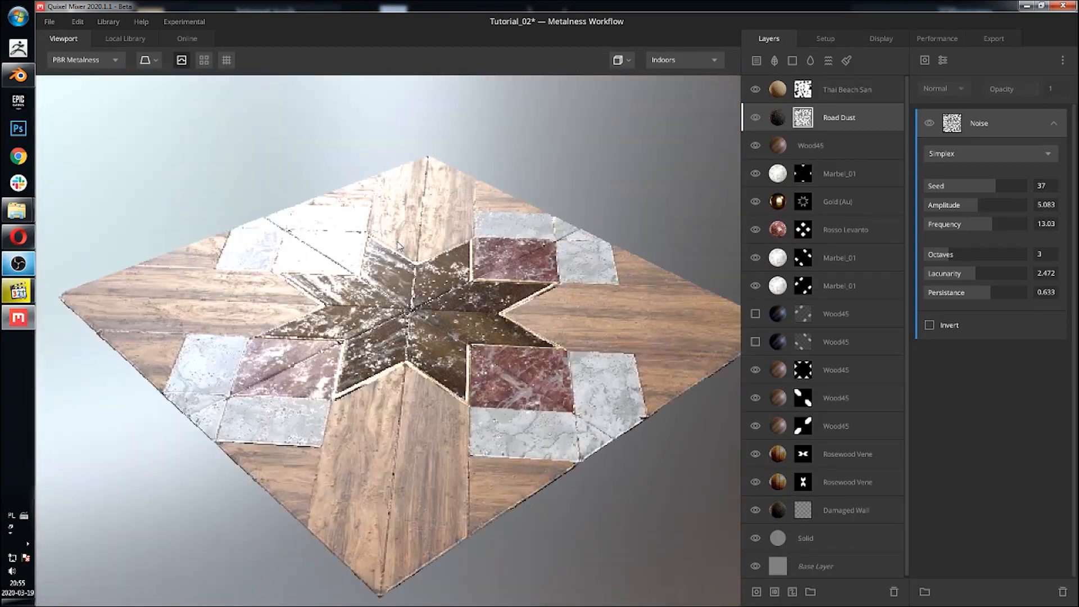
Step: Add a new Solid layer above the Thai Beach Sand layer
left_click(860, 94)
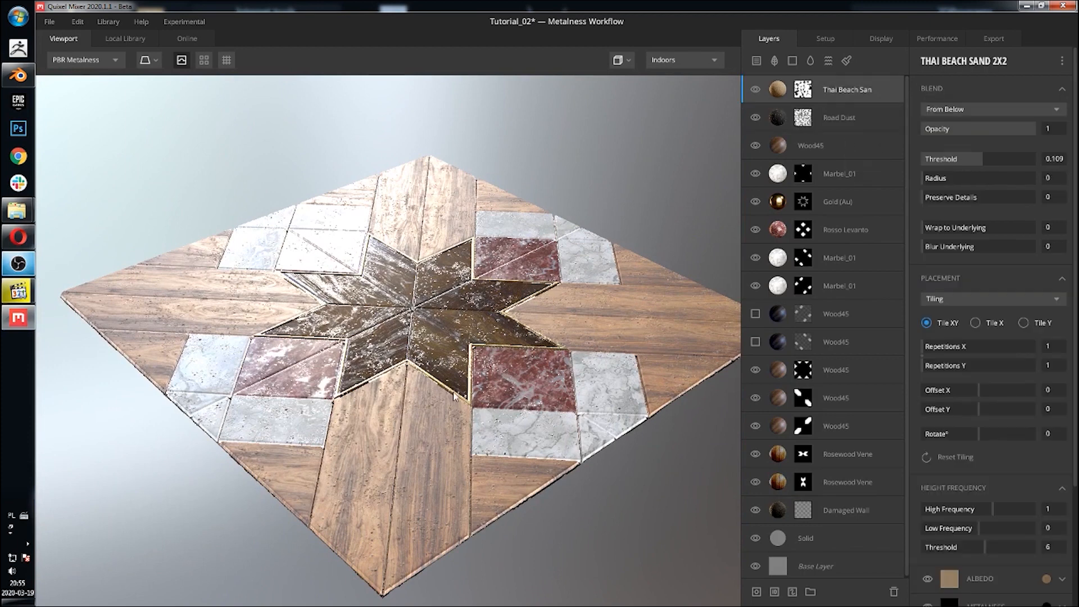
scroll(446, 314, "up", 5)
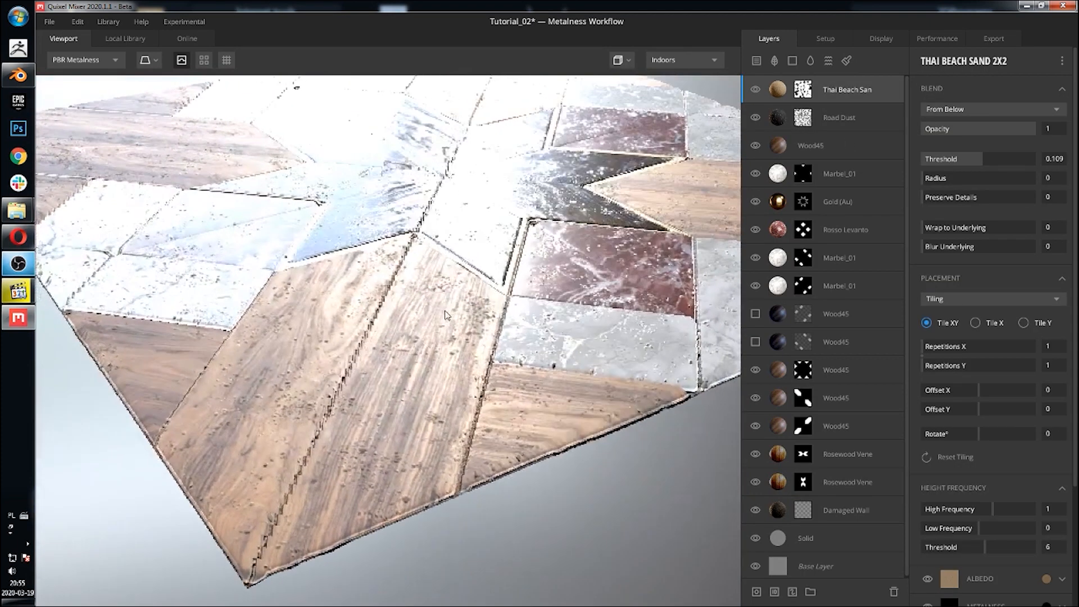
scroll(445, 314, "up", 3)
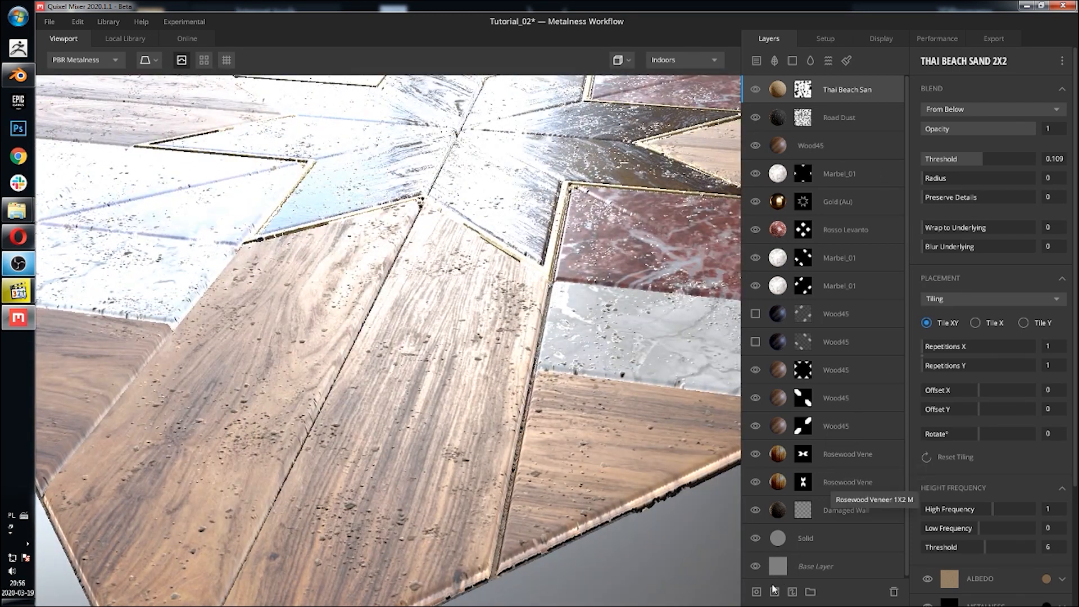
left_click(792, 61)
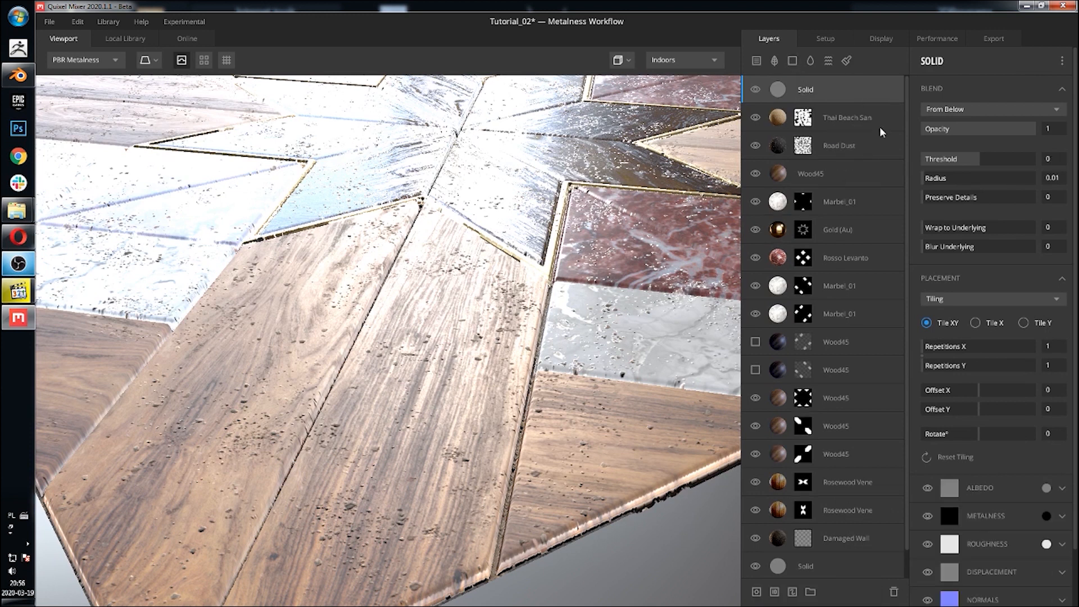
Step: Set the Solid layer's blend threshold to 2 and wrap to underlying to 1
middle_click_drag(454, 201, 478, 388)
scroll(478, 388, "down", 4)
left_click_drag(466, 304, 452, 278)
scroll(481, 358, "down", 2)
scroll(481, 358, "up", 3)
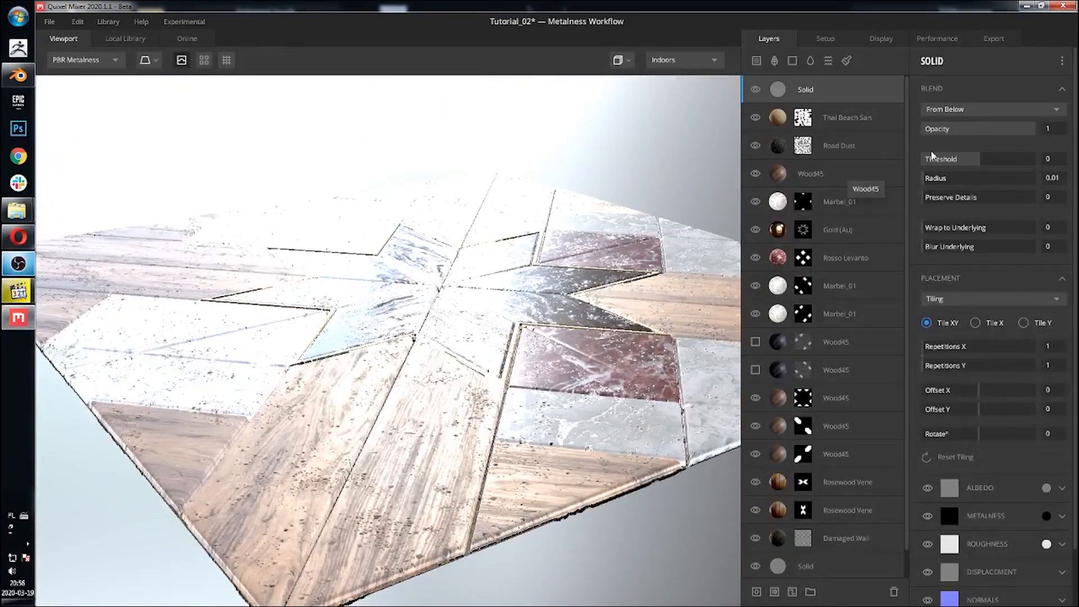
left_click_drag(975, 158, 1076, 159)
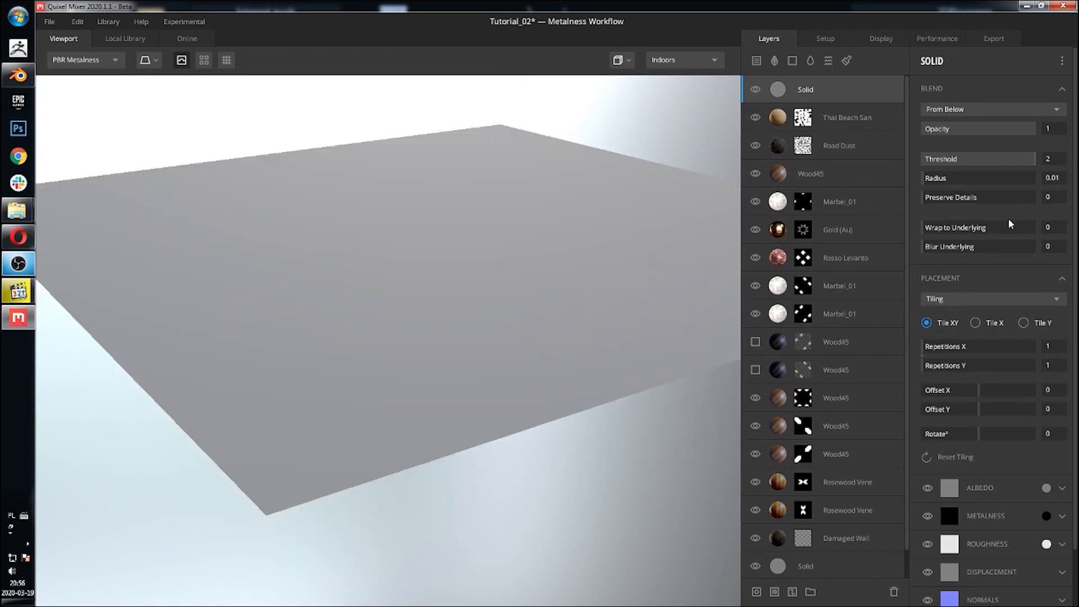
left_click_drag(937, 231, 1034, 228)
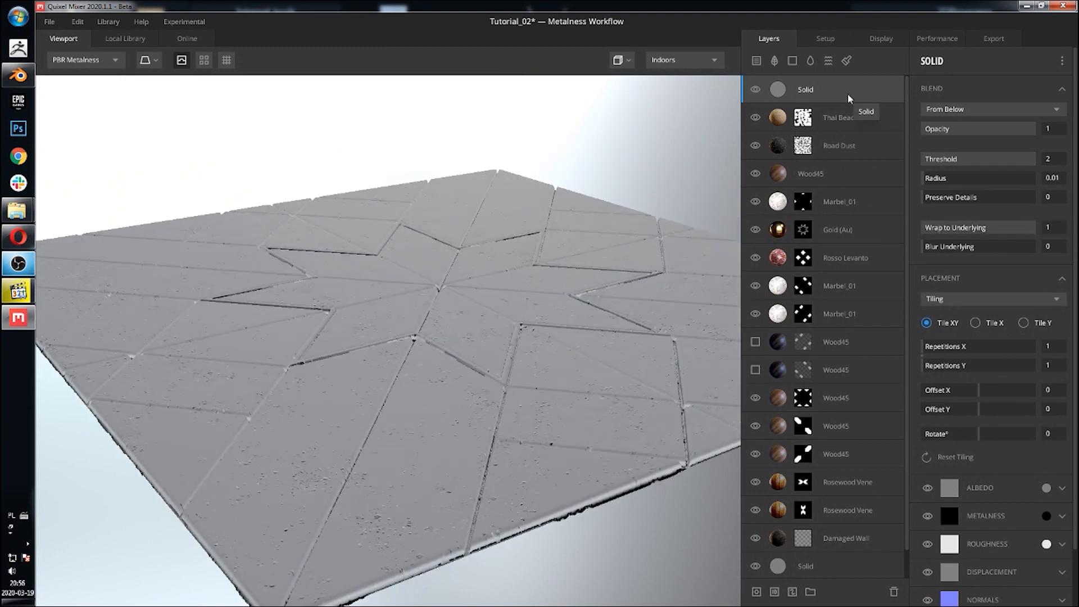
Step: Move the Solid layer beneath the Road Dust layer
left_click_drag(859, 94, 826, 152)
left_click_drag(509, 193, 703, 226)
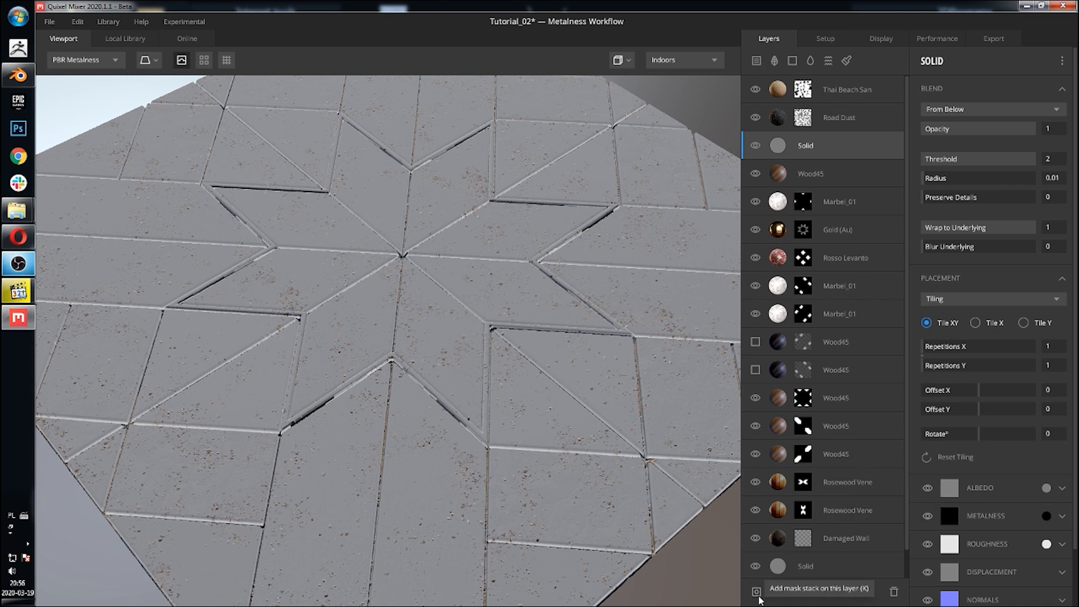
Step: Add a mask stack with a Perlin noise mask to the Solid layer
left_click(756, 591)
left_click(925, 60)
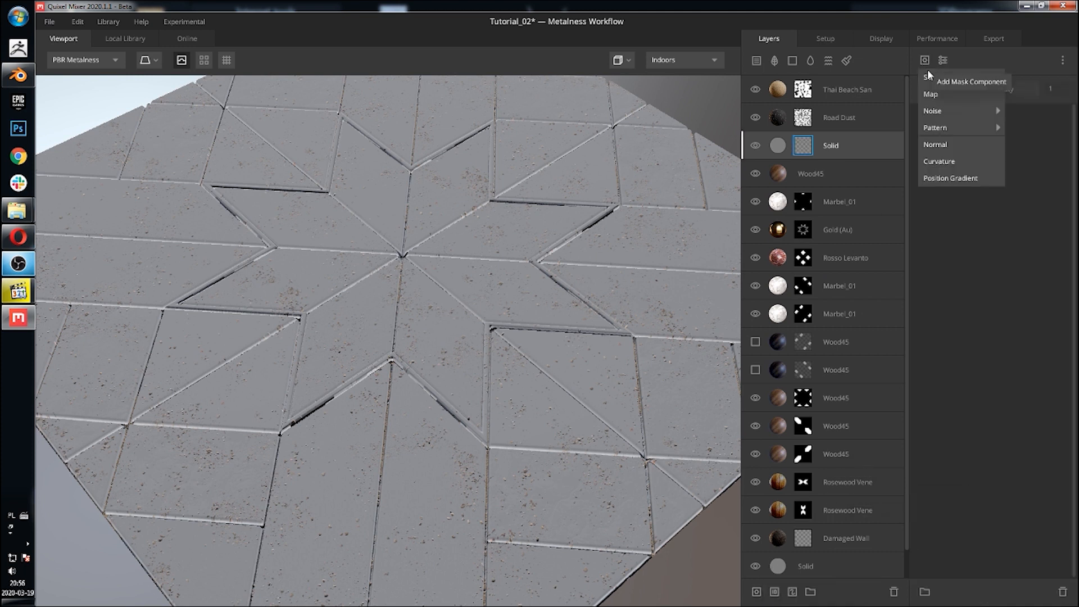
mouse_move(950, 110)
left_click(1006, 128)
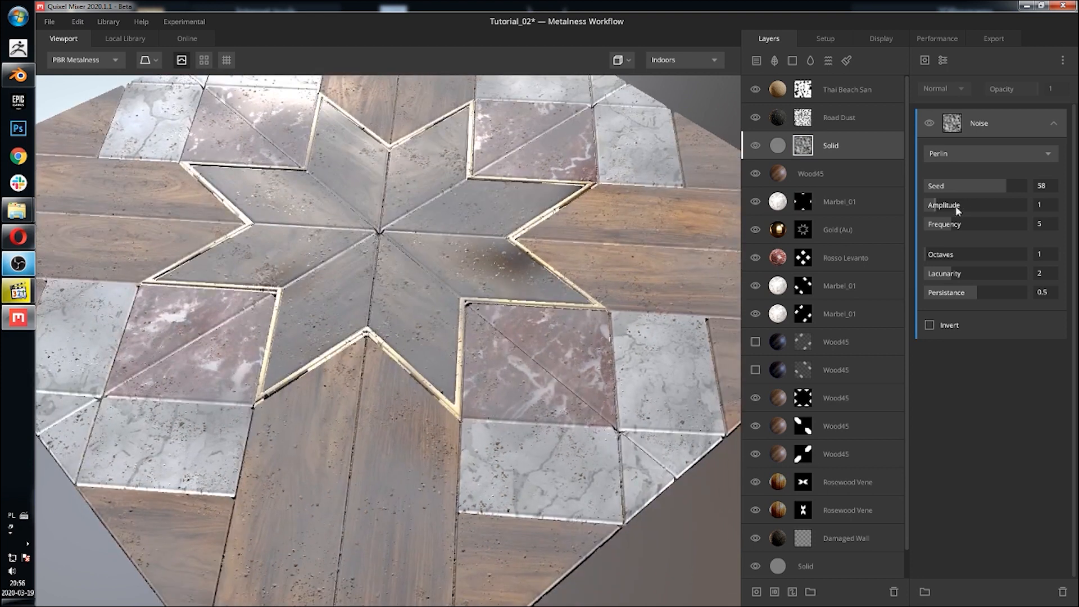
Step: Set the Perlin noise to amplitude 10, frequency 20, octaves 5, lacunarity 2.141 and persistence 0.845
left_click_drag(957, 210, 1069, 212)
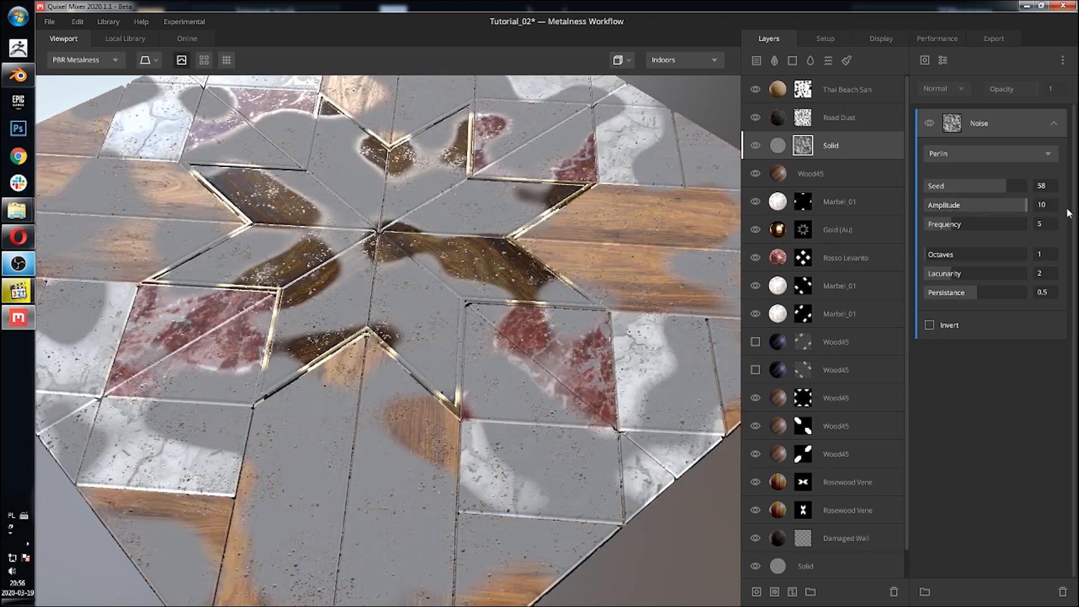
left_click_drag(964, 224, 1044, 224)
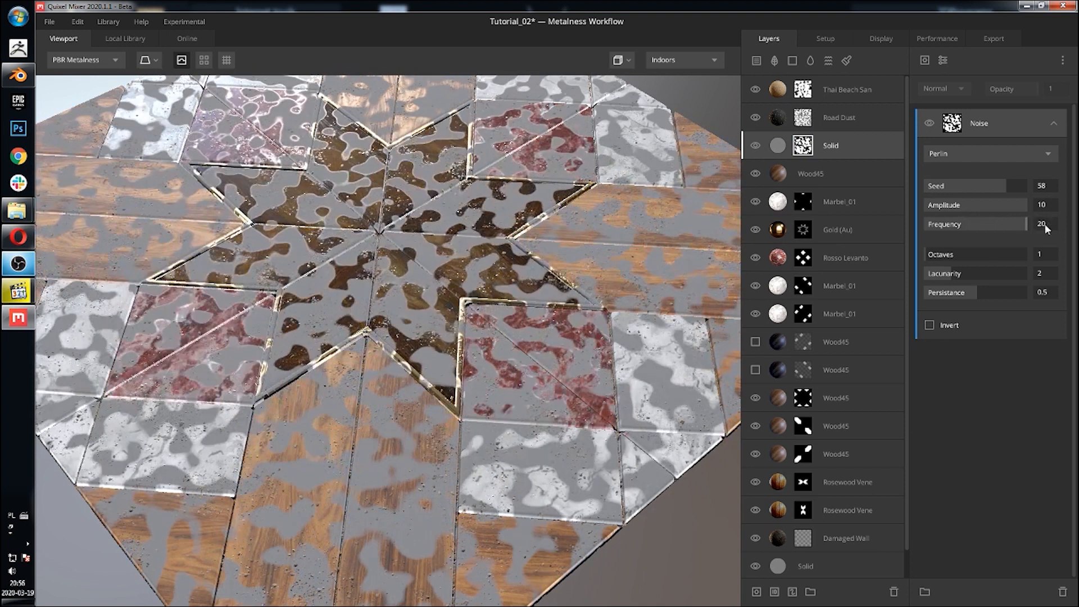
left_click_drag(941, 260, 1000, 254)
left_click_drag(950, 281, 1011, 294)
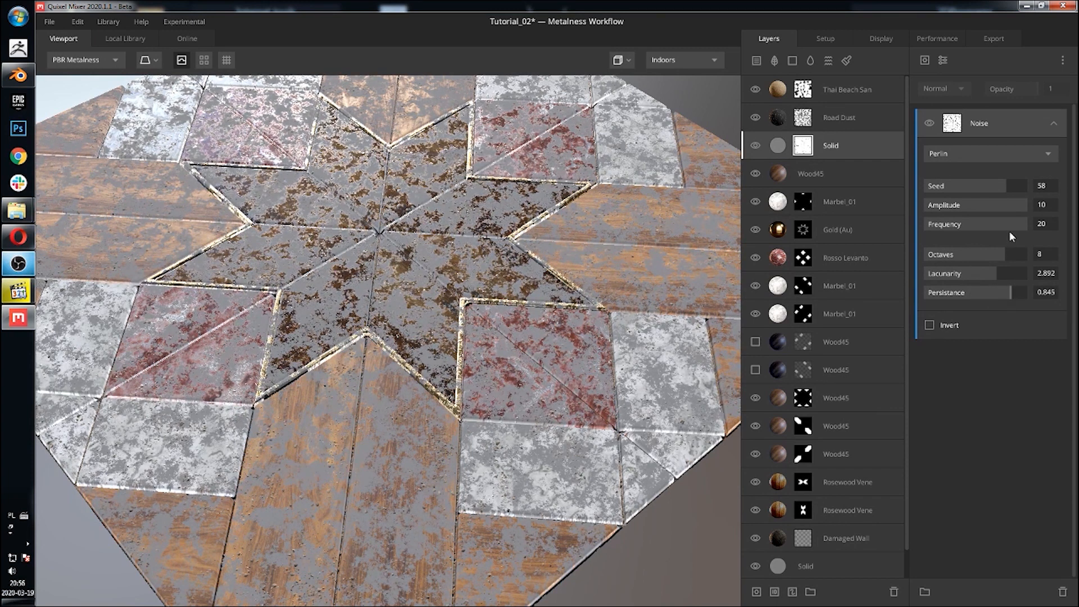
left_click_drag(1013, 224, 1044, 224)
left_click_drag(975, 257, 957, 276)
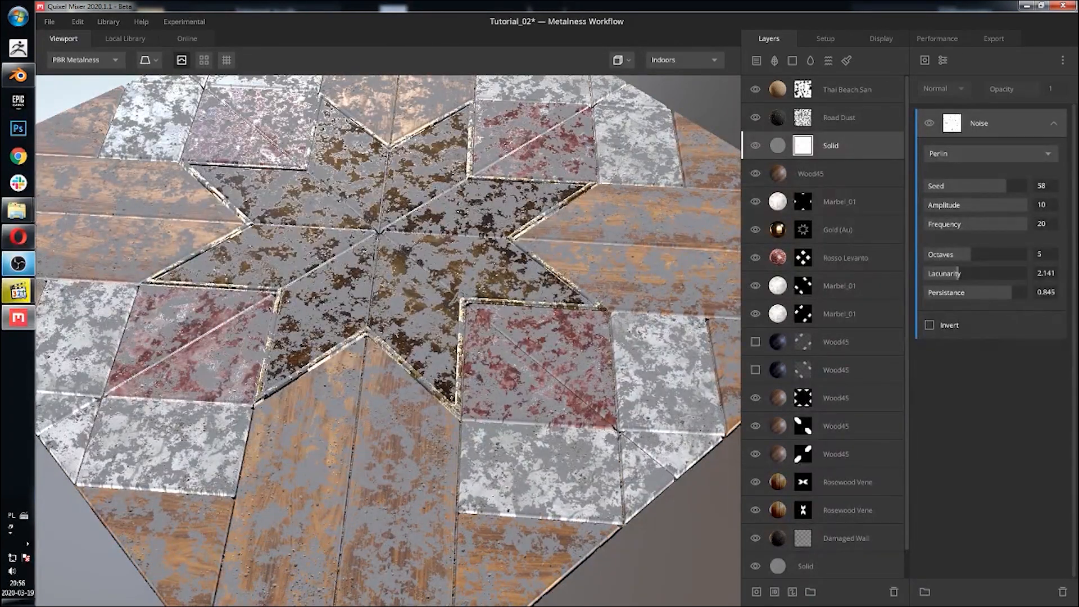
Step: Add a second Perlin noise component to the Solid layer's mask stack
left_click_drag(416, 315, 387, 340)
scroll(430, 337, "down", 5)
scroll(386, 338, "up", 5)
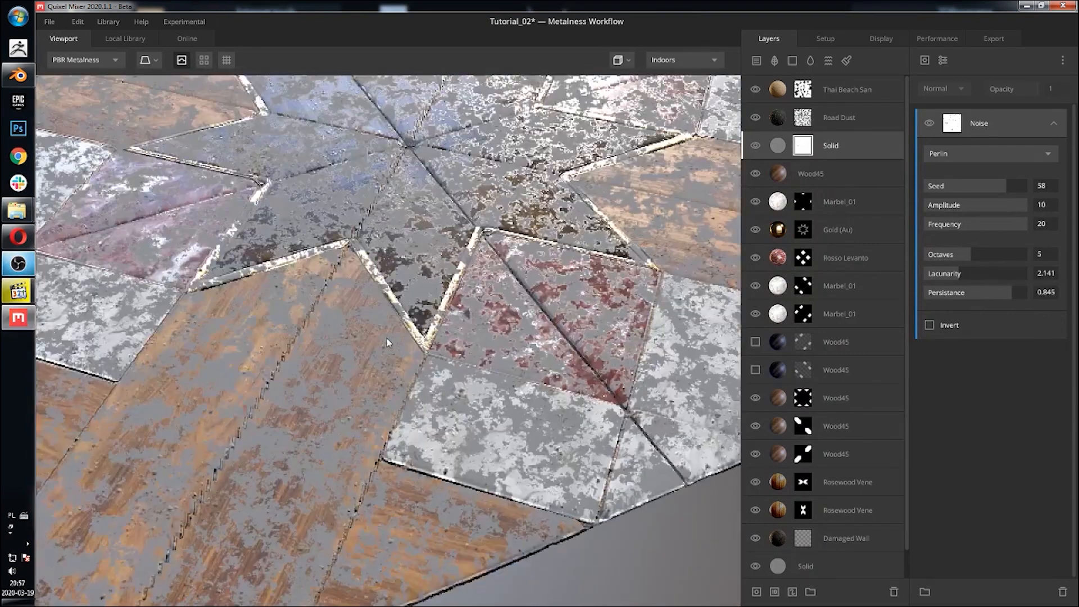
left_click(924, 60)
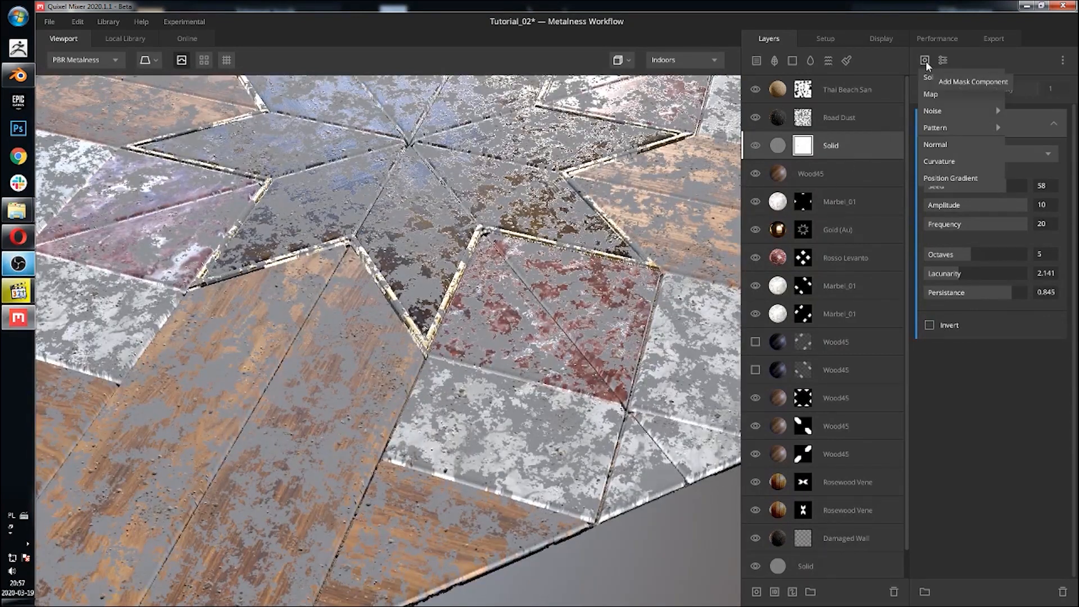
mouse_move(952, 112)
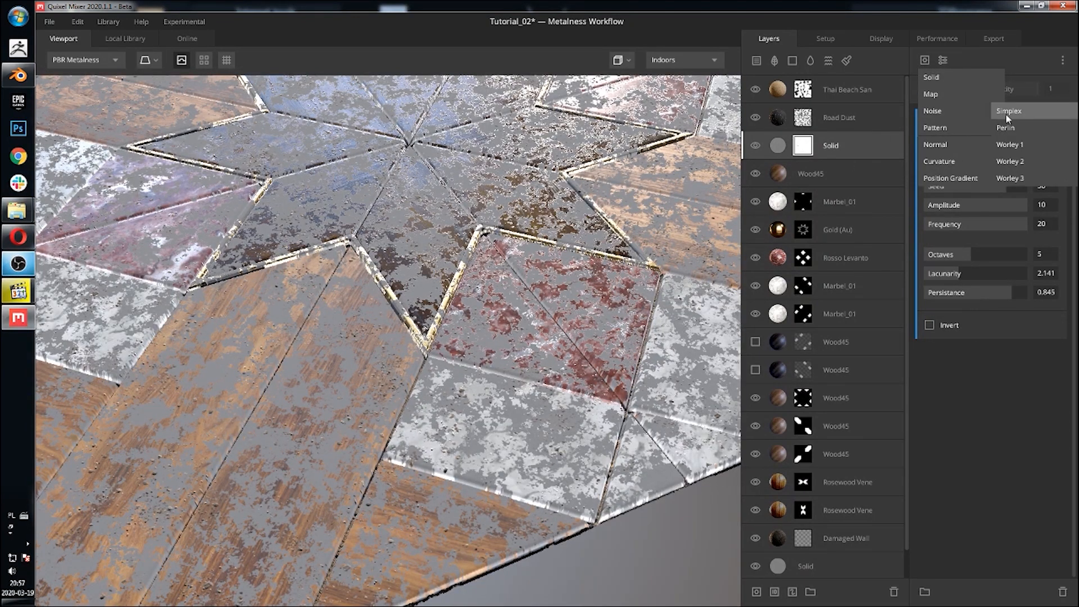
left_click(1012, 128)
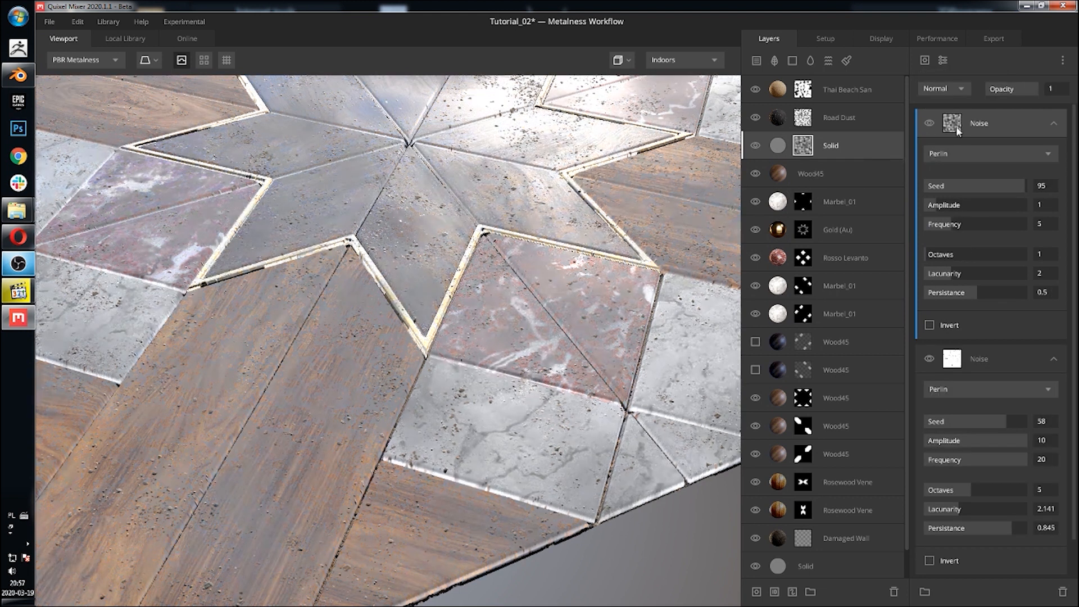
Step: Try the Subtract blend mode on the new noise component
left_click(951, 91)
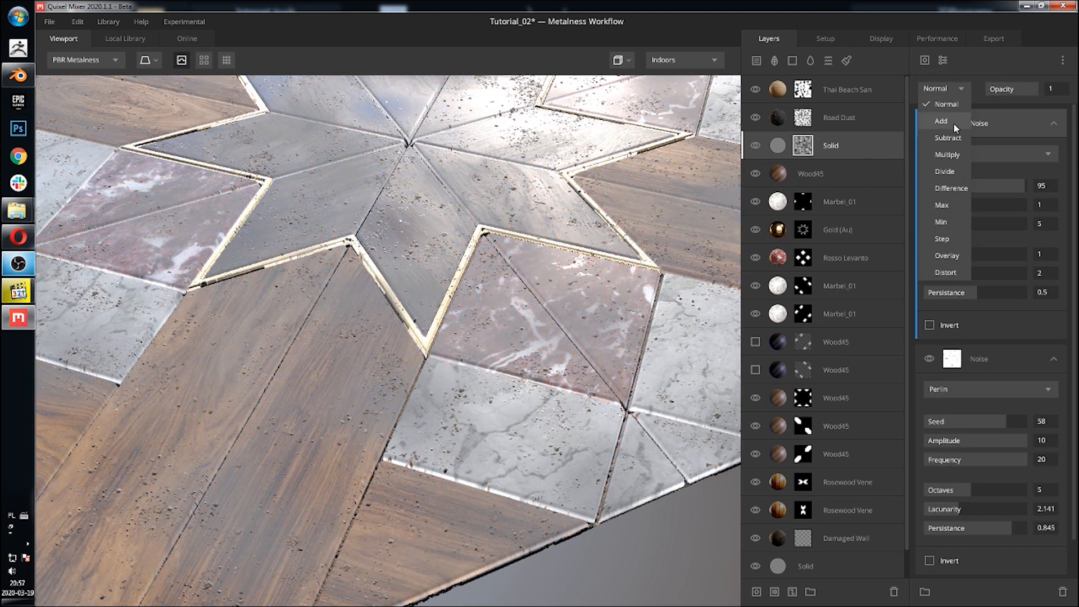
left_click(948, 138)
left_click_drag(664, 170, 551, 180)
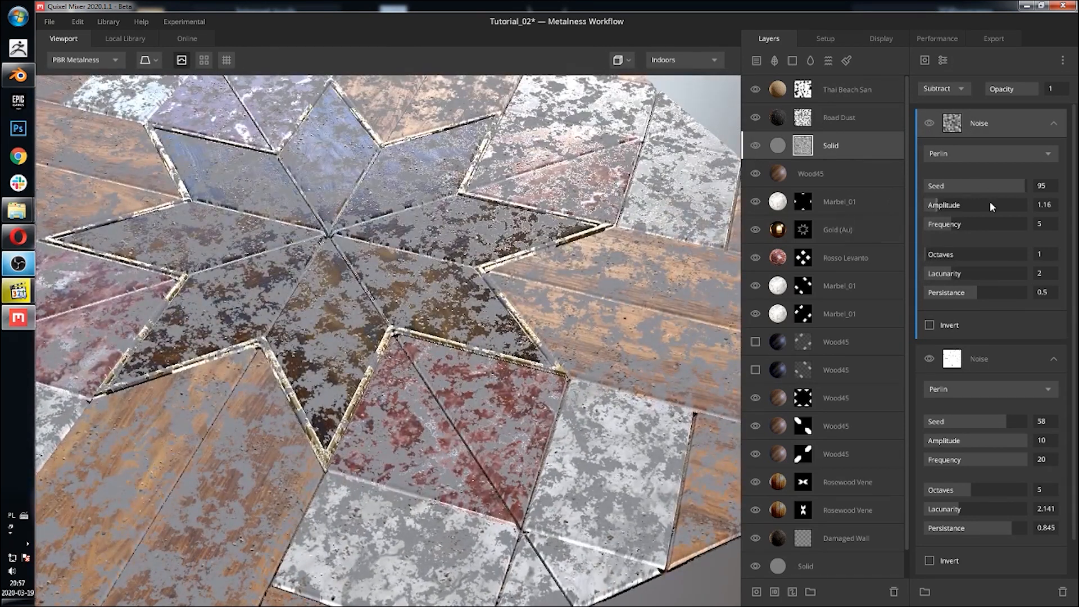
Step: Set the new noise to amplitude 7.293, frequency 13.70, octaves 5, lacunarity 2.685 and persistence 0.862
mouse_move(992, 205)
left_mouse_down()
mouse_move(1001, 204)
mouse_move(995, 223)
left_mouse_up()
left_click_drag(944, 256, 1013, 289)
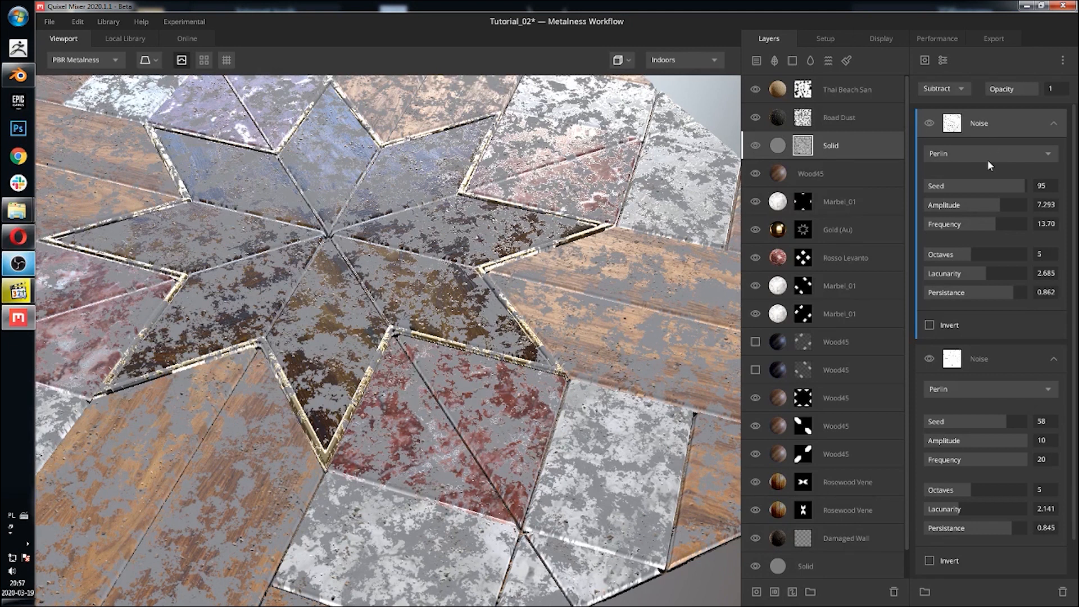
Step: Try the Max and Min blend modes on the new noise component
left_click(959, 89)
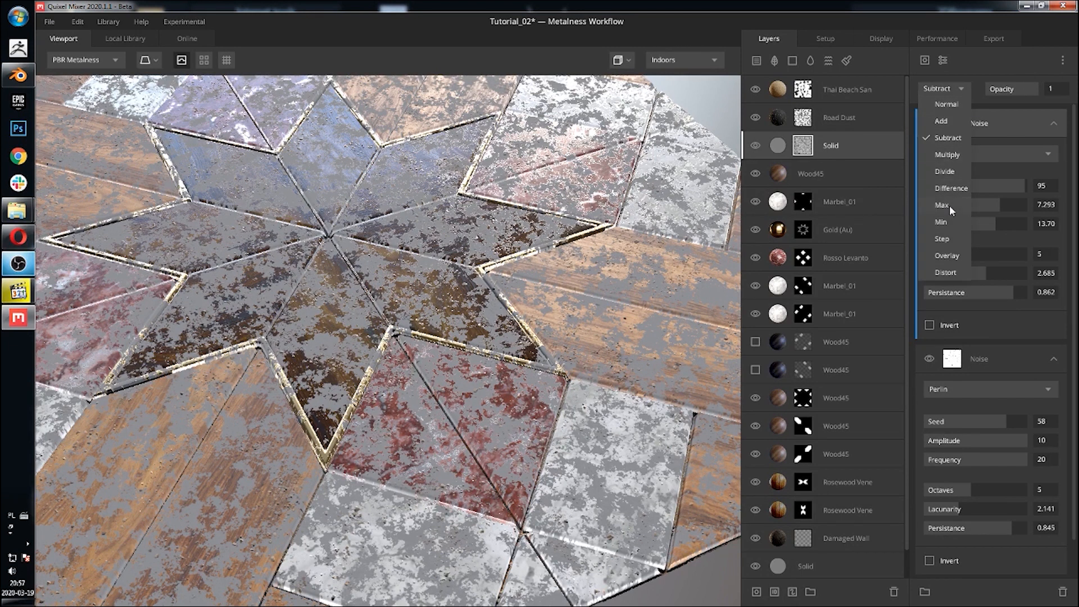
left_click(949, 204)
left_click(950, 90)
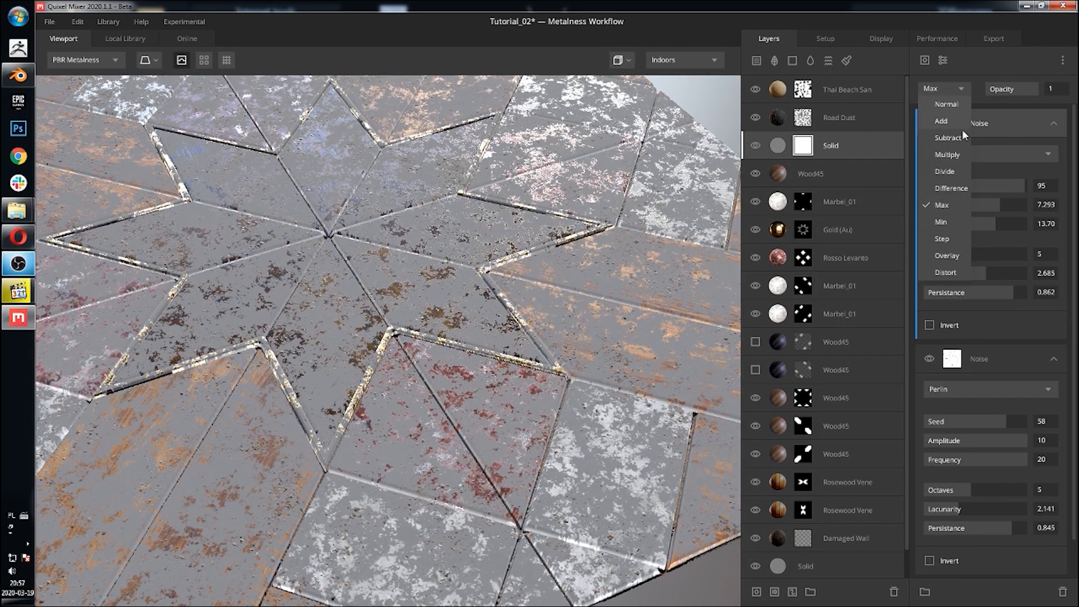
left_click(939, 218)
left_click_drag(448, 218, 587, 274)
scroll(506, 198, "down", 4)
scroll(365, 170, "up", 5)
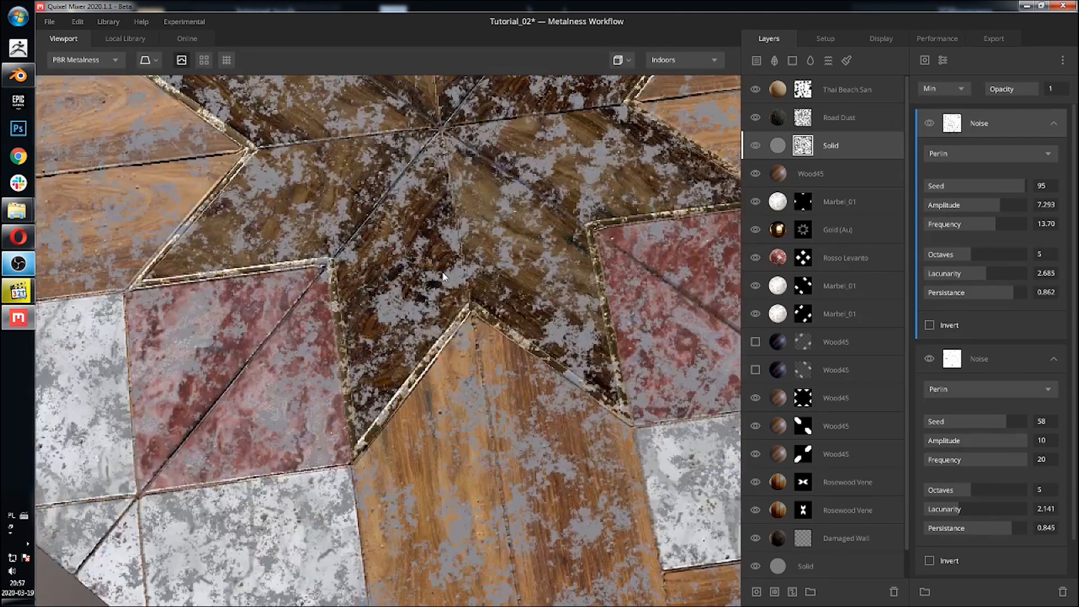
middle_click_drag(366, 173, 428, 248)
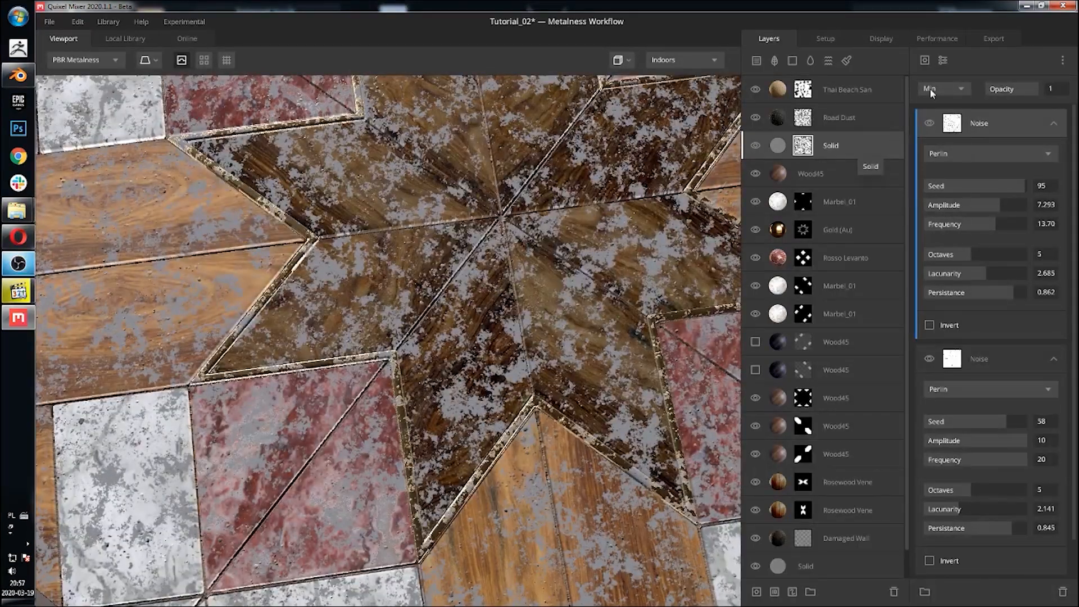
Step: Try the Divide and Step blend modes, then set the new noise component's blend back to Min
left_click(930, 90)
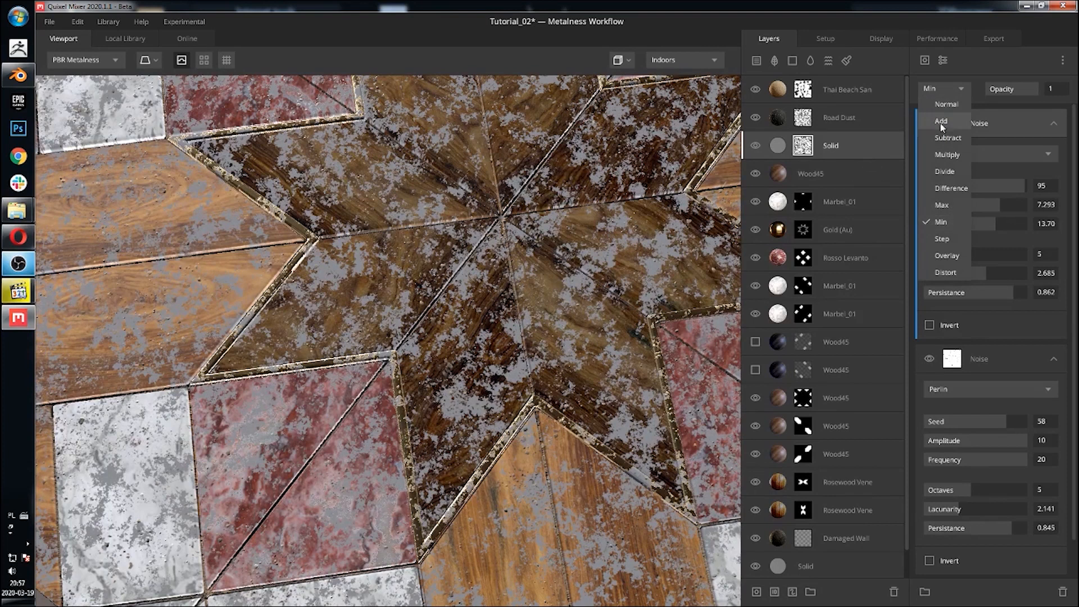
left_click(951, 172)
left_click(936, 93)
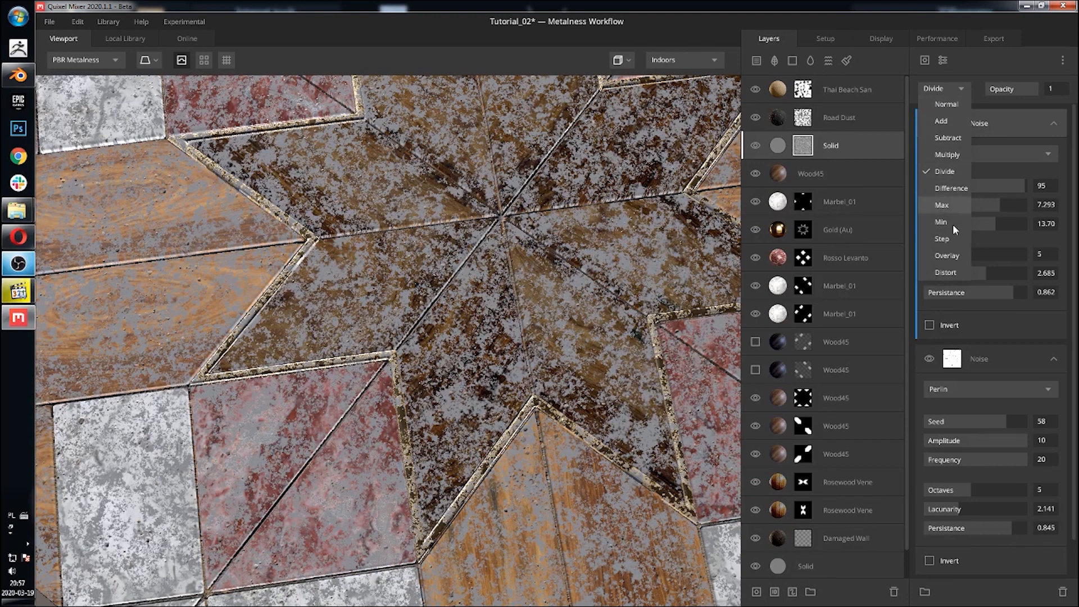
left_click(950, 238)
left_click(953, 94)
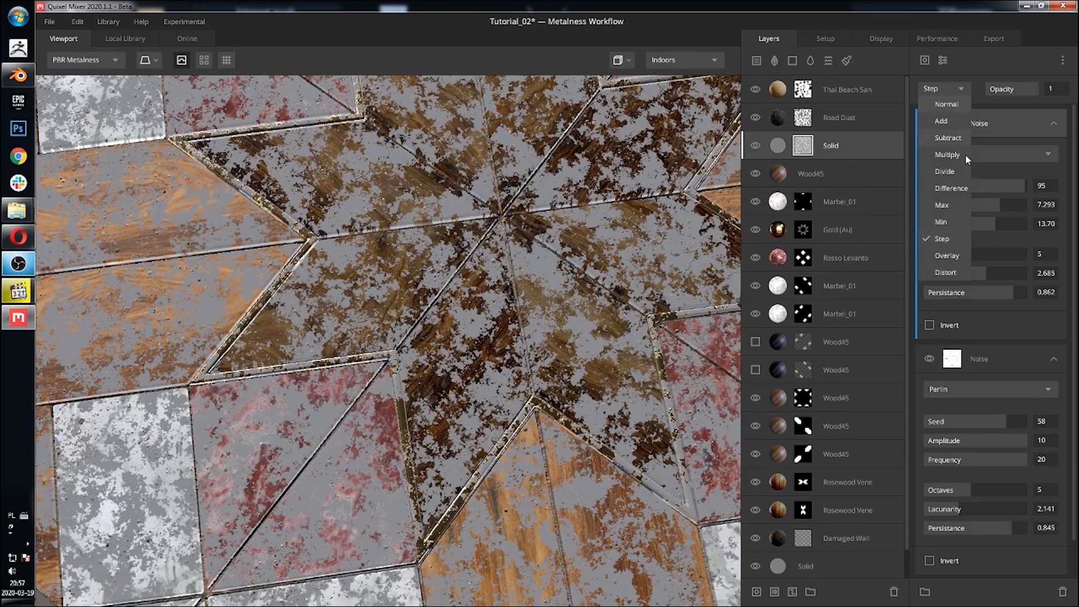
left_click(946, 221)
Step: Add a Map mask component to the Solid layer's mask stack
scroll(499, 173, "down", 10)
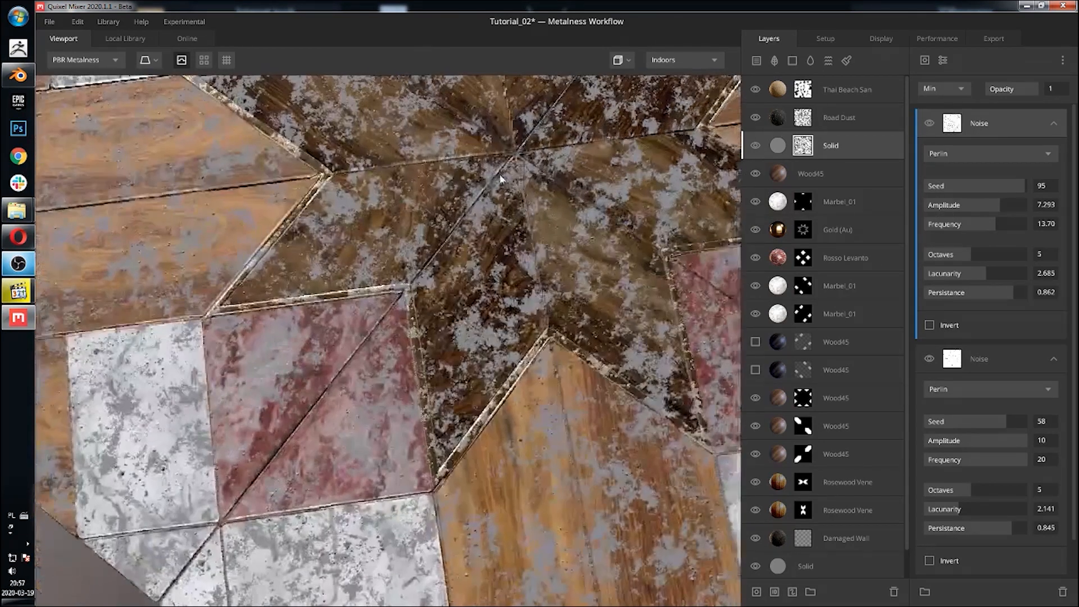
left_click_drag(502, 195, 419, 264)
scroll(417, 262, "up", 5)
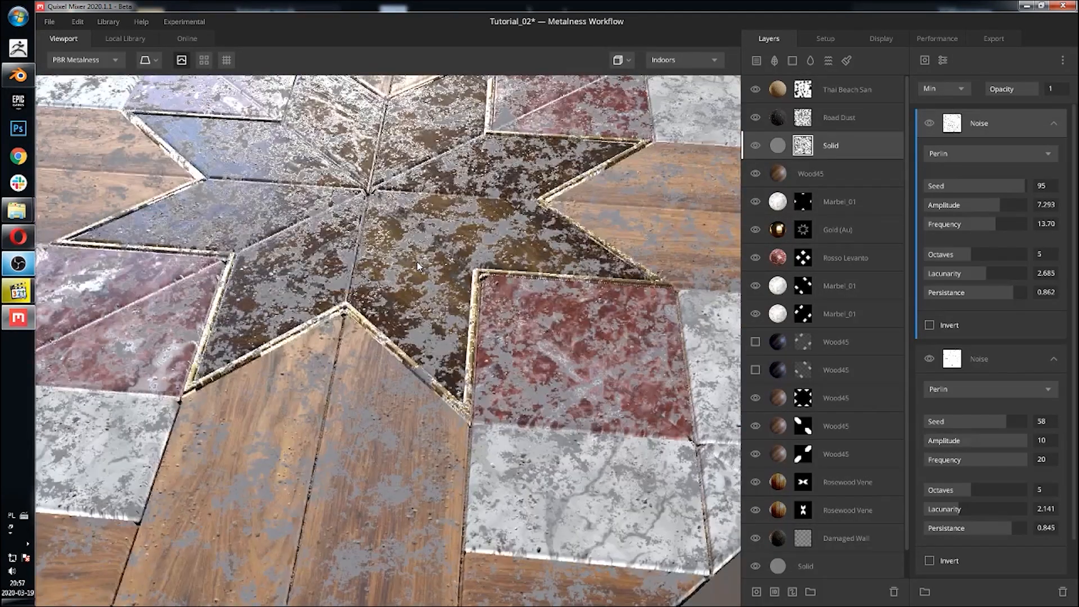
scroll(417, 262, "down", 4)
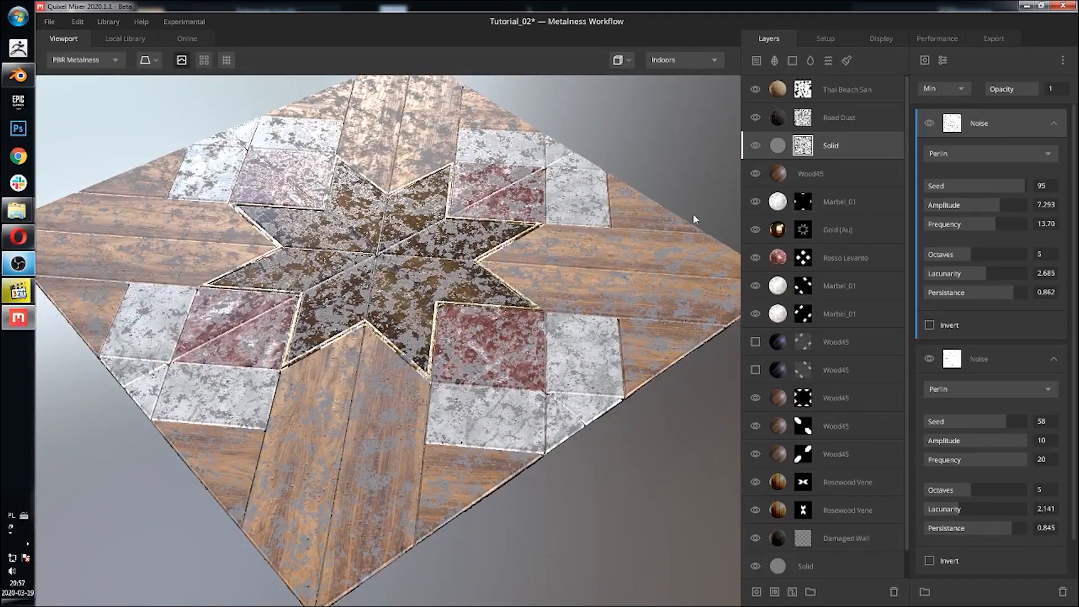
left_click_drag(611, 264, 591, 404)
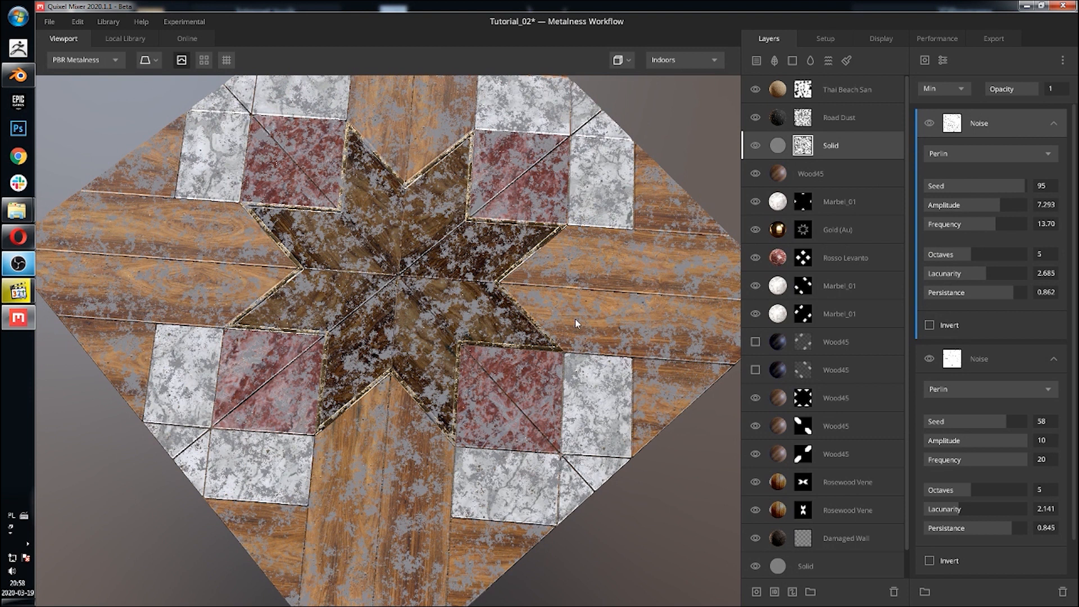
scroll(419, 286, "up", 5)
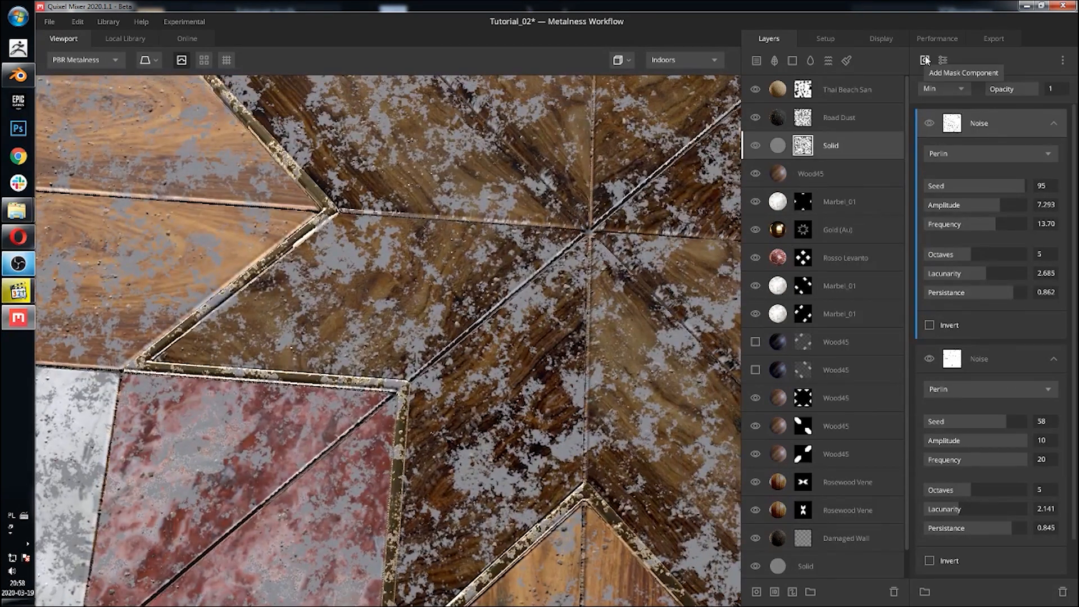
left_click(924, 59)
mouse_move(938, 111)
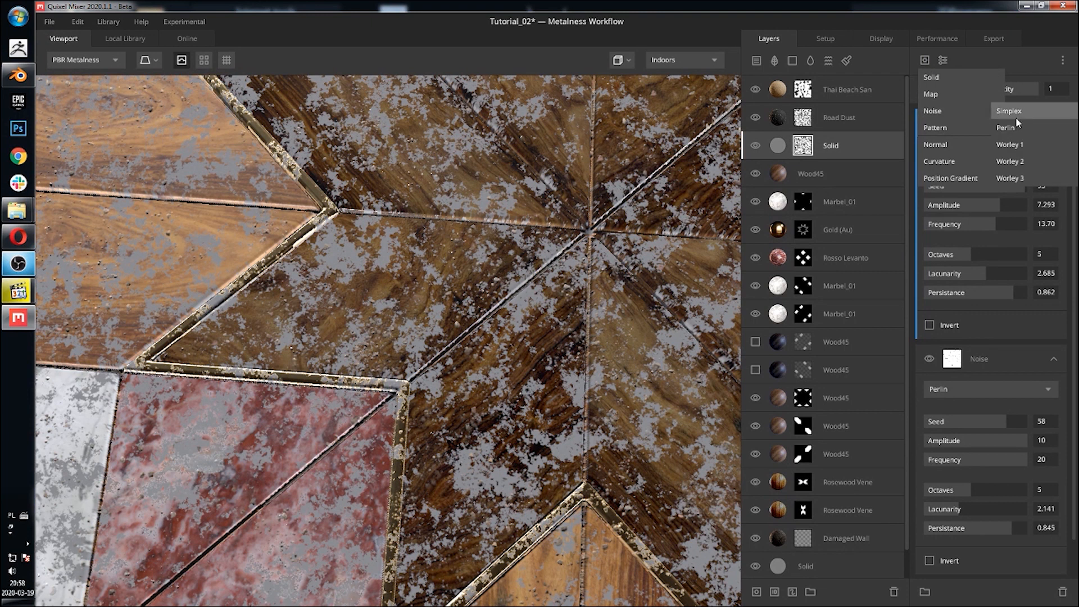
left_click(960, 95)
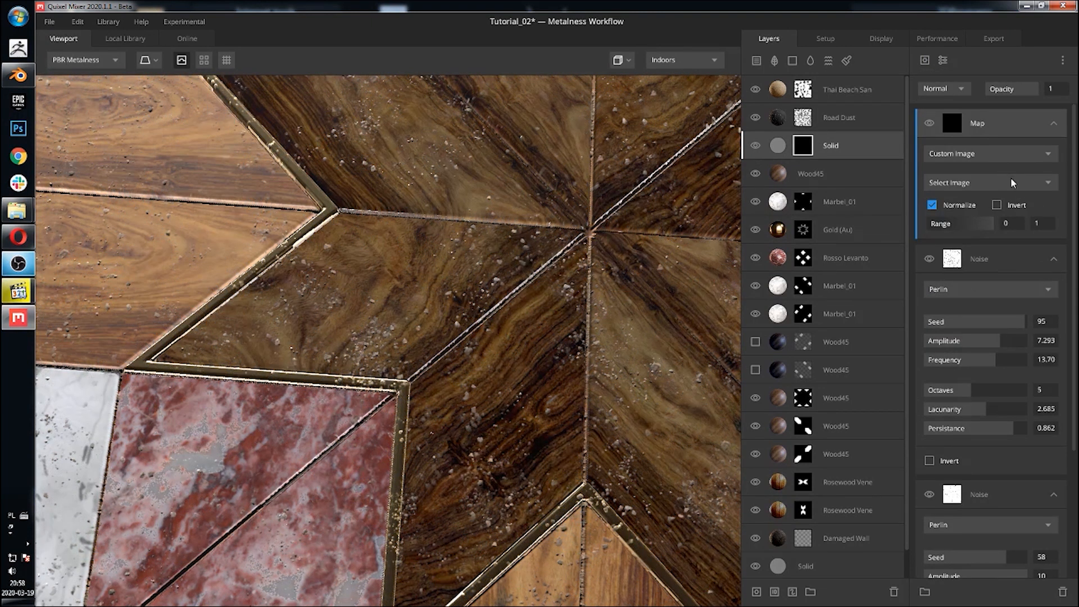
Step: Load mask_07 as the image for the new Map mask component on the Solid layer
left_click(1006, 182)
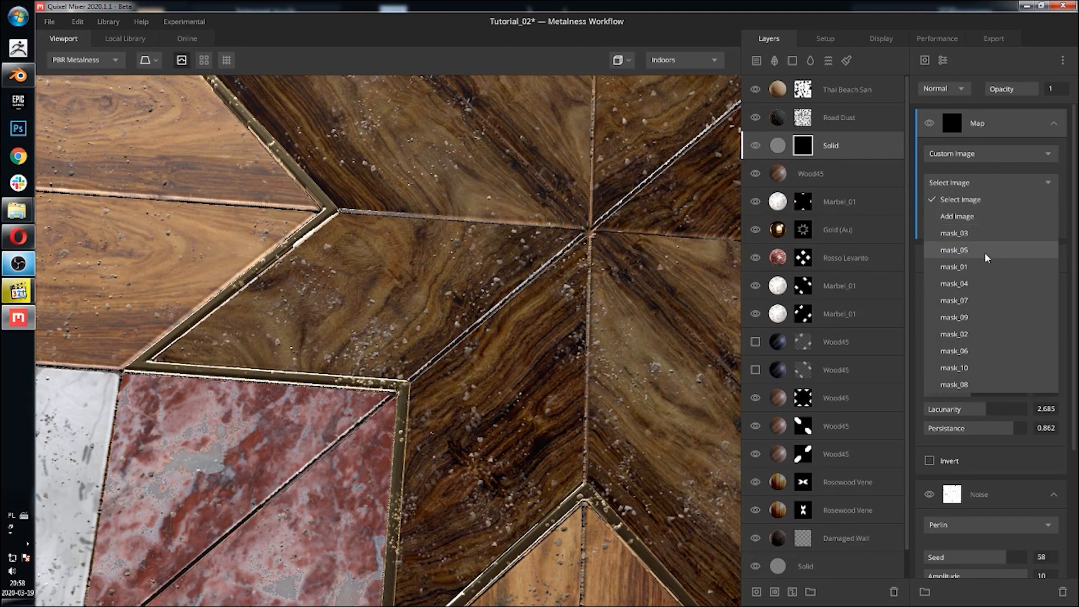
left_click(980, 301)
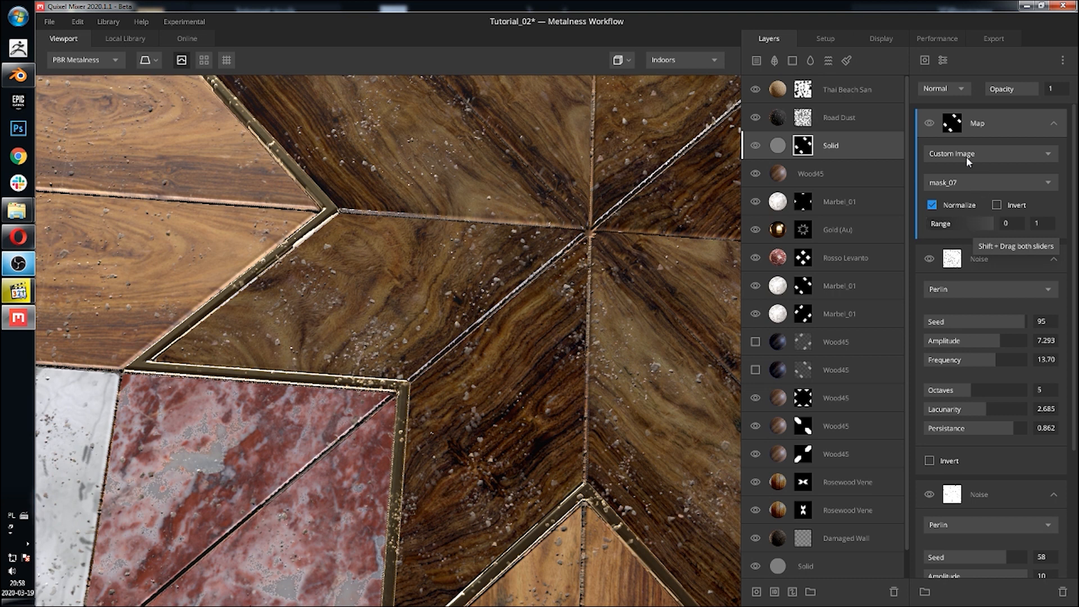
middle_click_drag(578, 218, 531, 267)
scroll(534, 209, "down", 5)
scroll(541, 267, "down", 1)
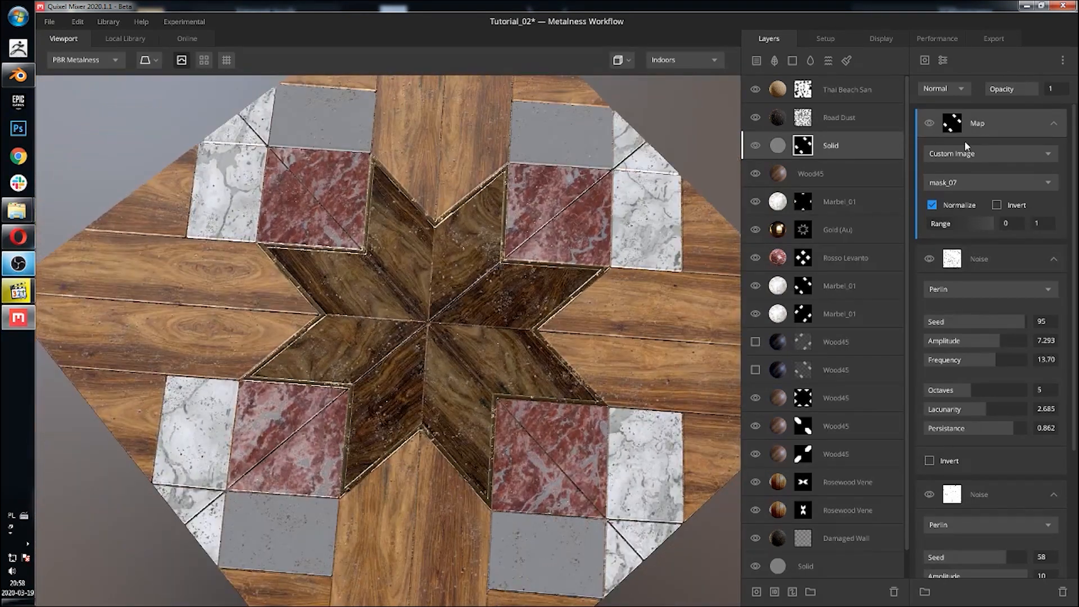
Step: Try the Max and Min blend modes on the mask_07 Map component
left_click(952, 86)
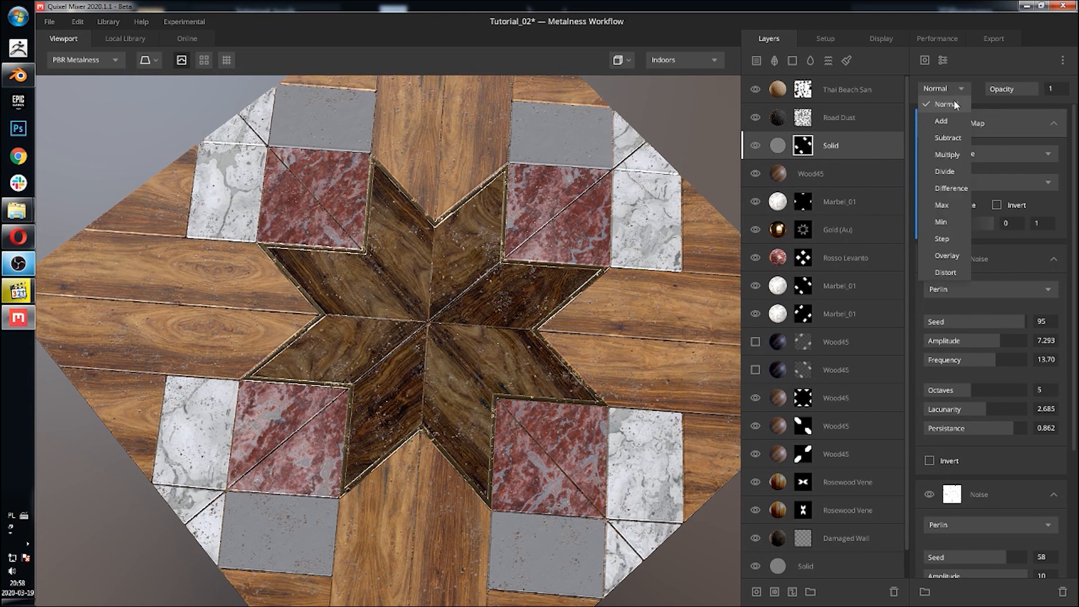
left_click(942, 205)
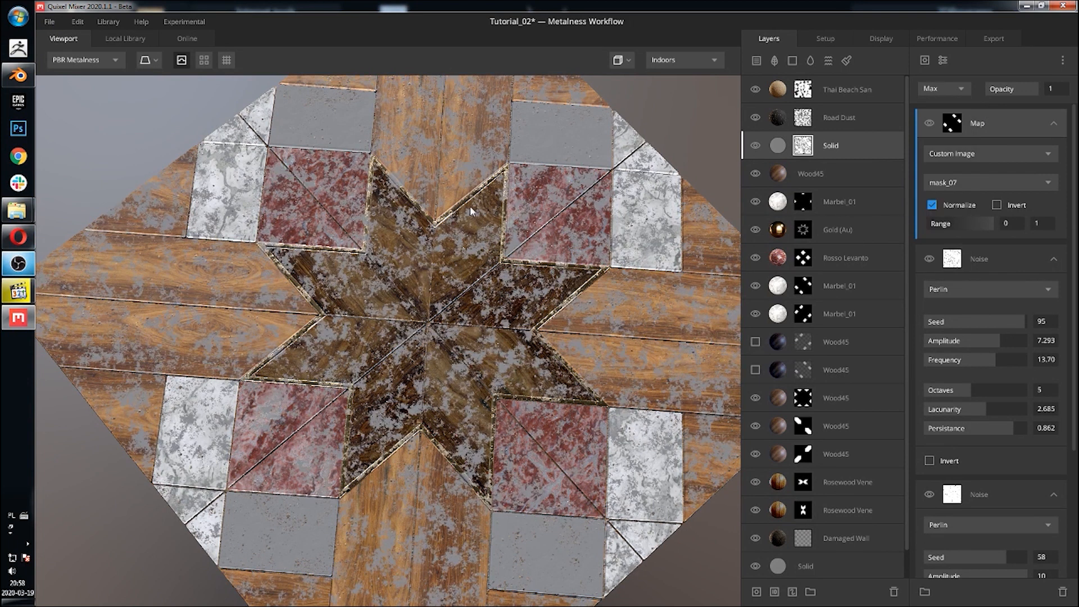
middle_click_drag(505, 232, 490, 174)
left_click_drag(490, 174, 740, 183)
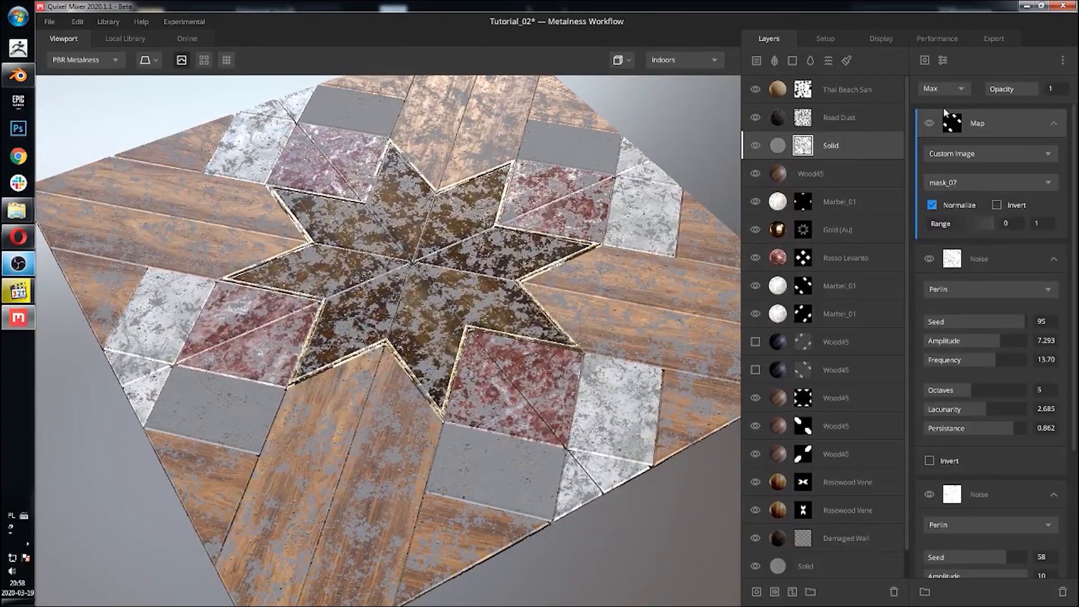
left_click(946, 89)
left_click(941, 222)
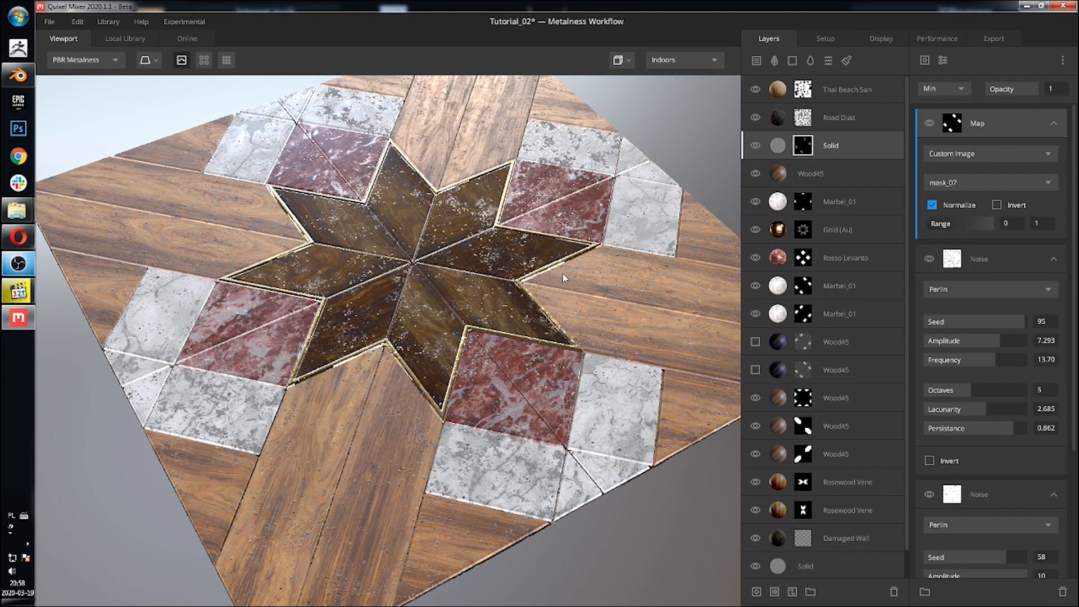
left_click_drag(539, 264, 613, 241)
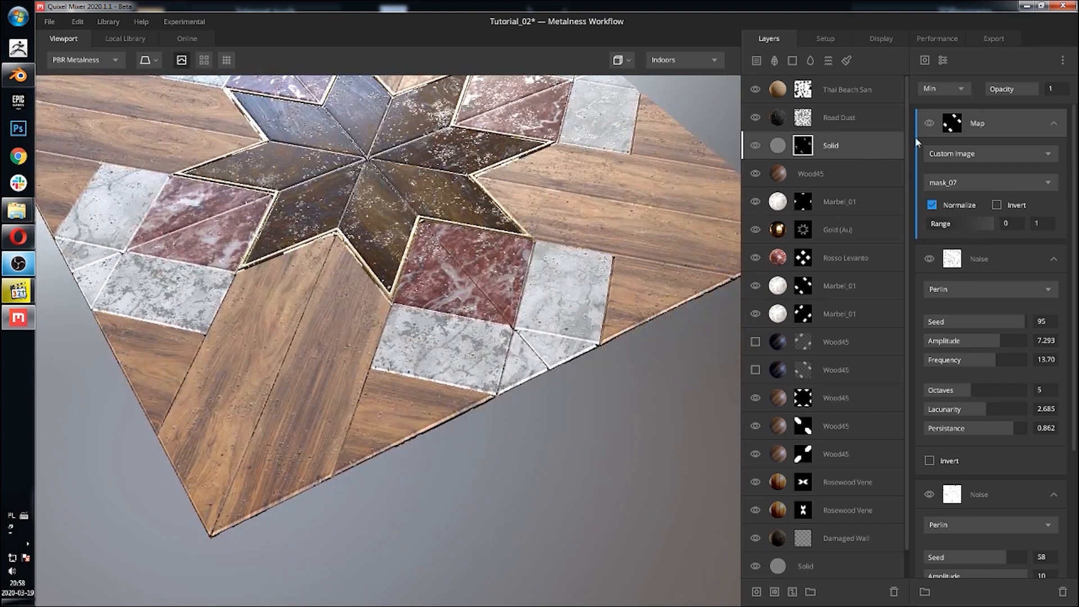
Step: Set the mask_07 Map component's blend mode to Subtract
left_click(940, 89)
left_click(943, 145)
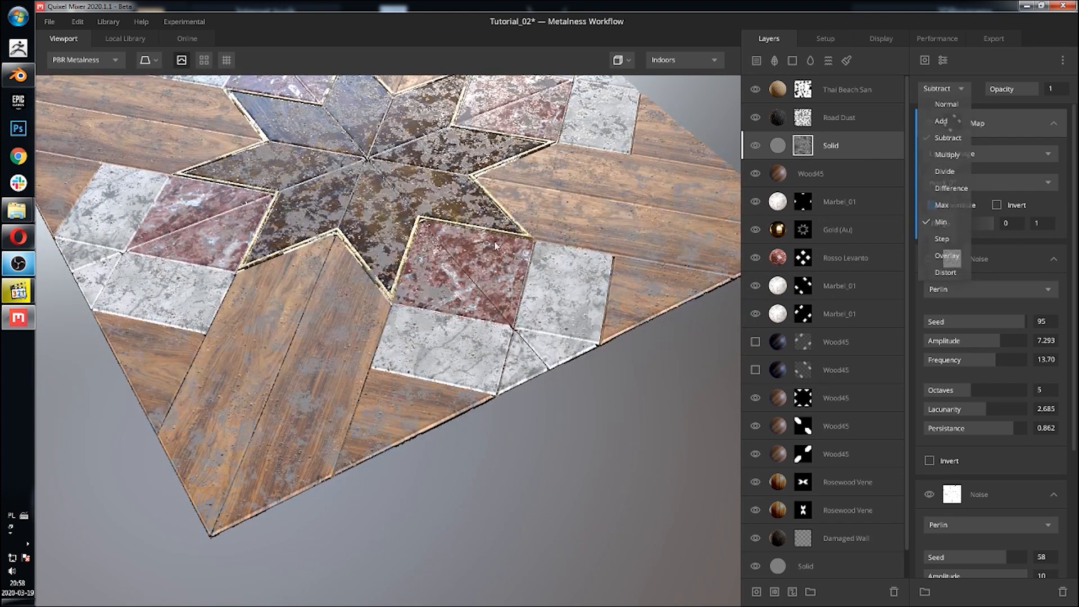
scroll(489, 247, "up", 10)
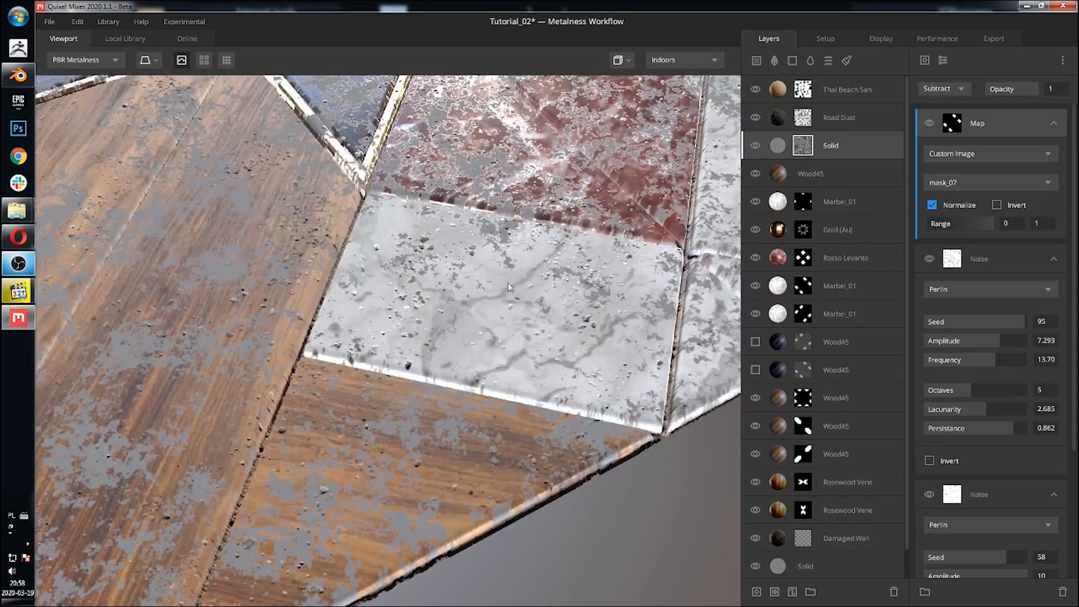
scroll(472, 280, "down", 3)
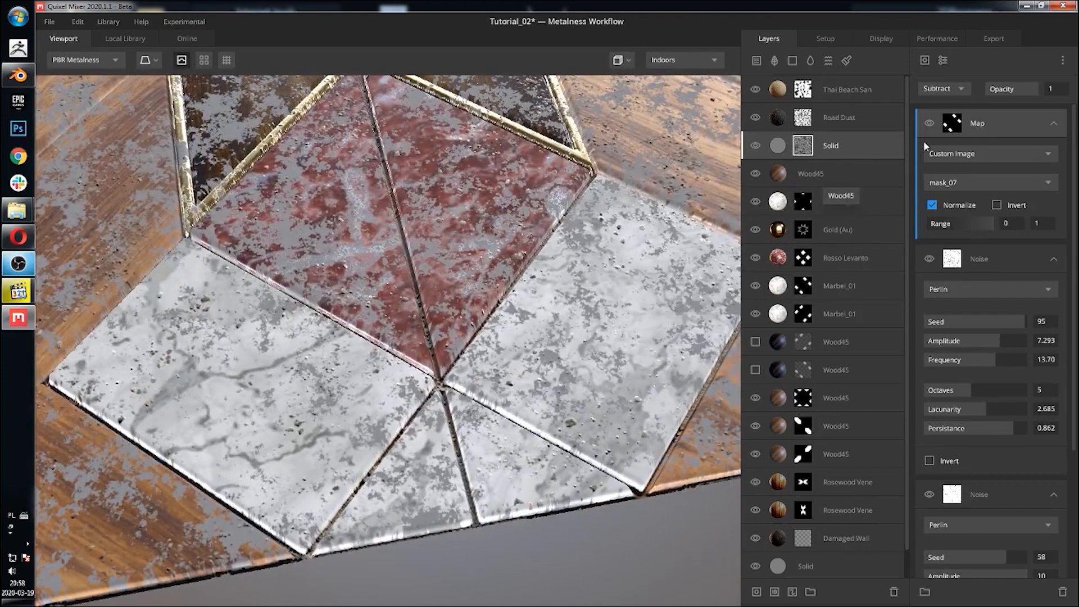
Step: Toggle the mask_07 Map component's visibility off and on to compare the grime with and without it
left_click(933, 124)
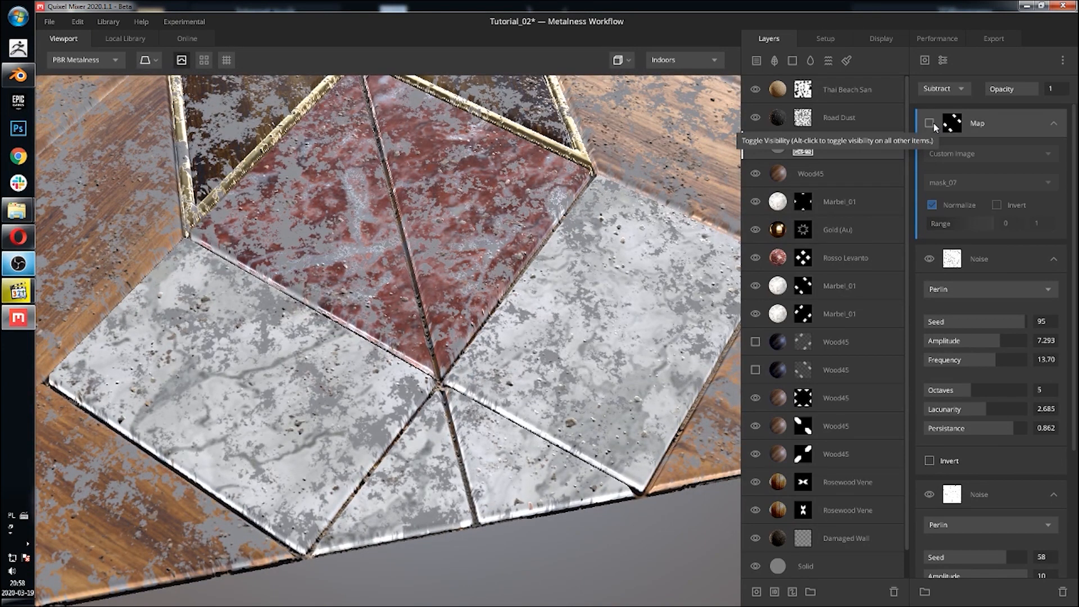
left_click(933, 124)
left_click(933, 124)
left_click(934, 123)
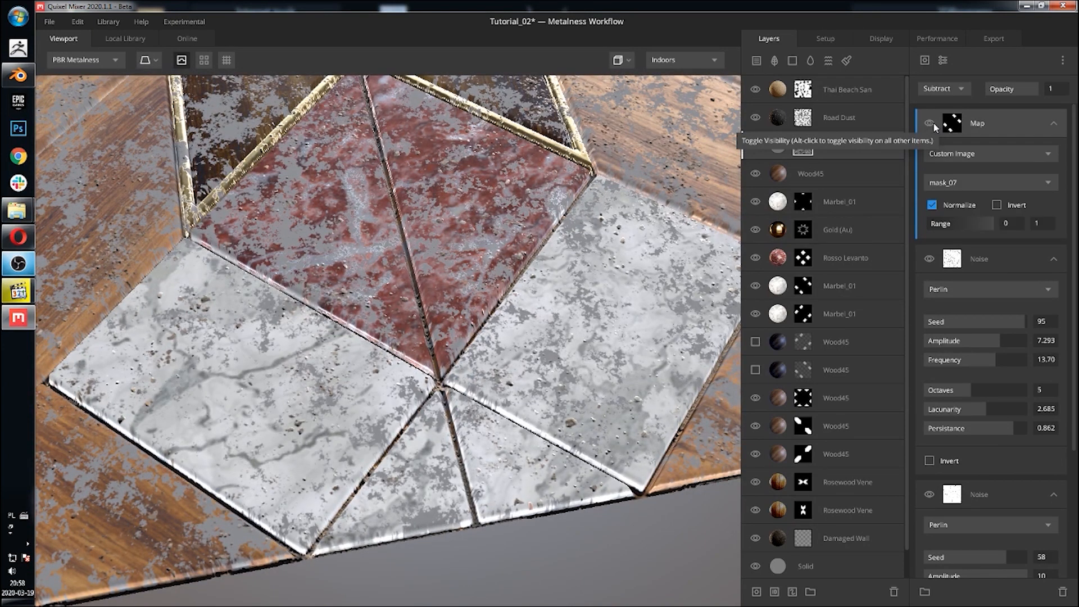
scroll(450, 181, "down", 5)
middle_click_drag(478, 198, 557, 227)
scroll(558, 231, "down", 2)
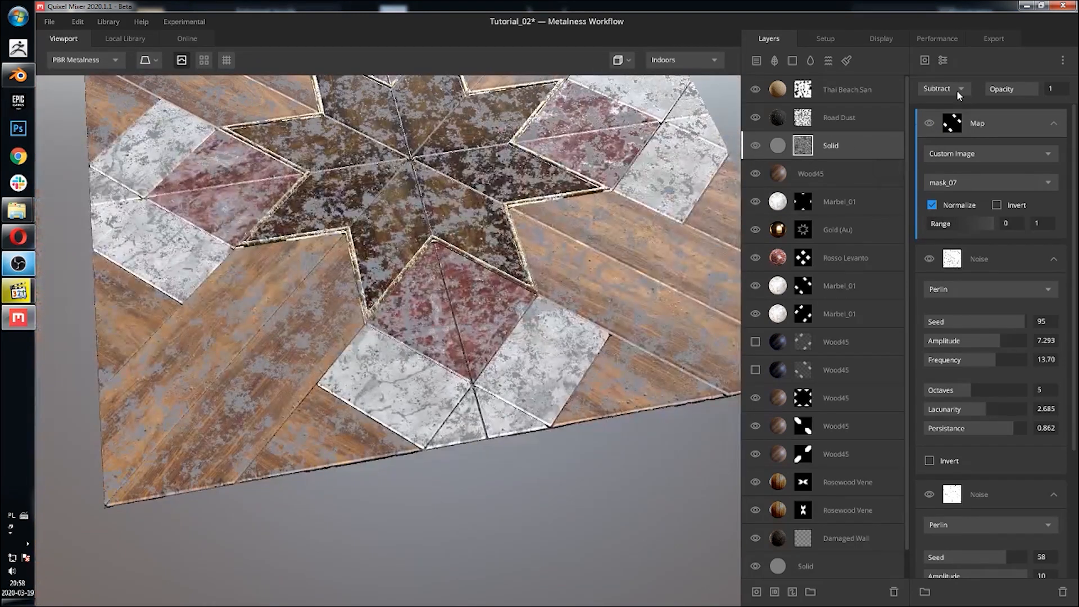
Step: Add another Map mask component to the Solid layer's mask stack
left_click(925, 60)
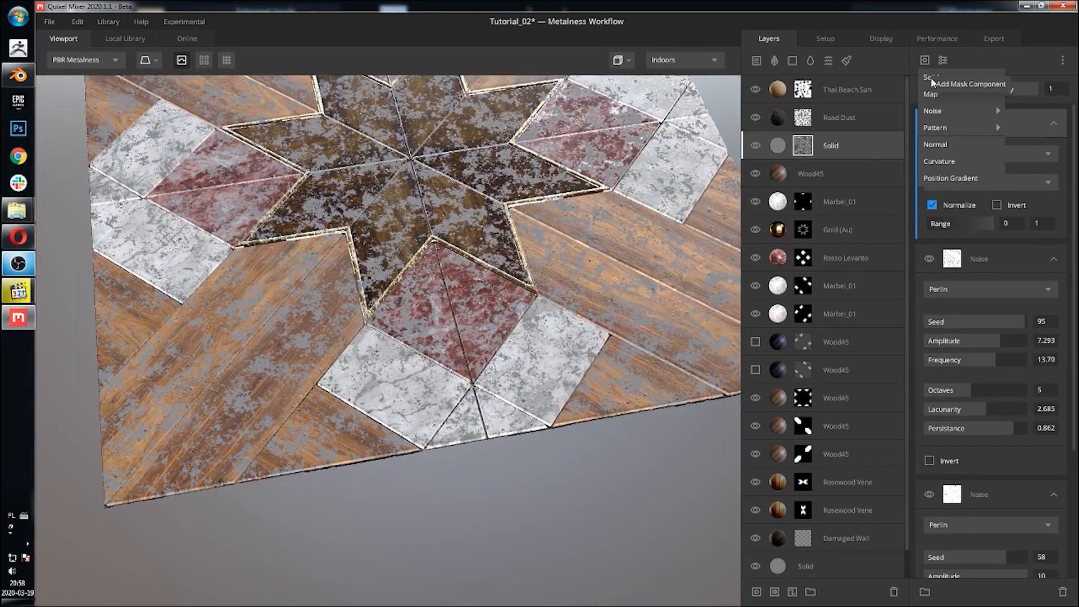
mouse_move(945, 114)
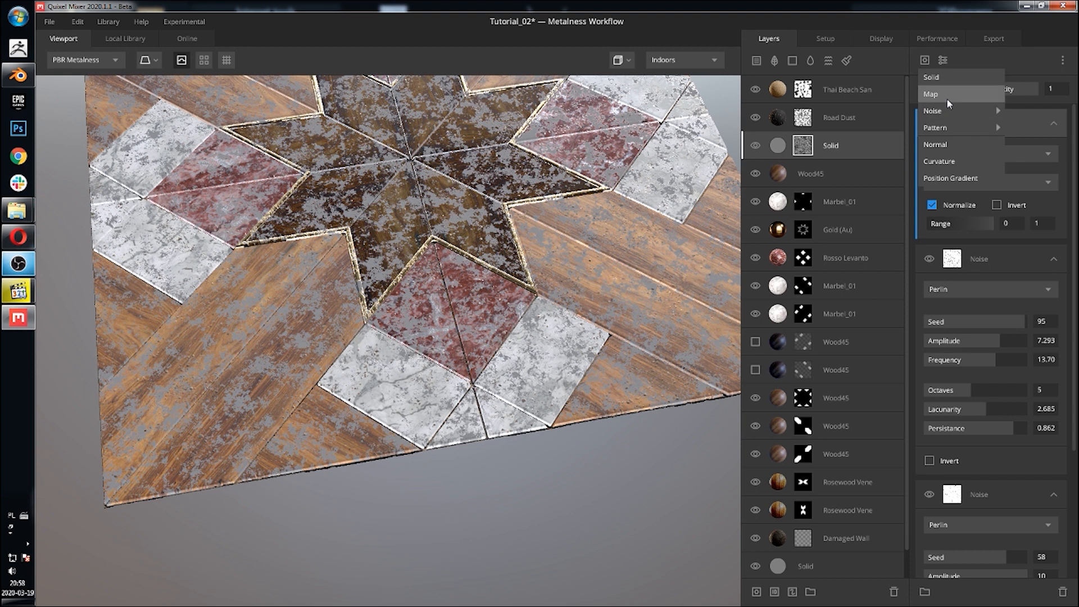
left_click(946, 96)
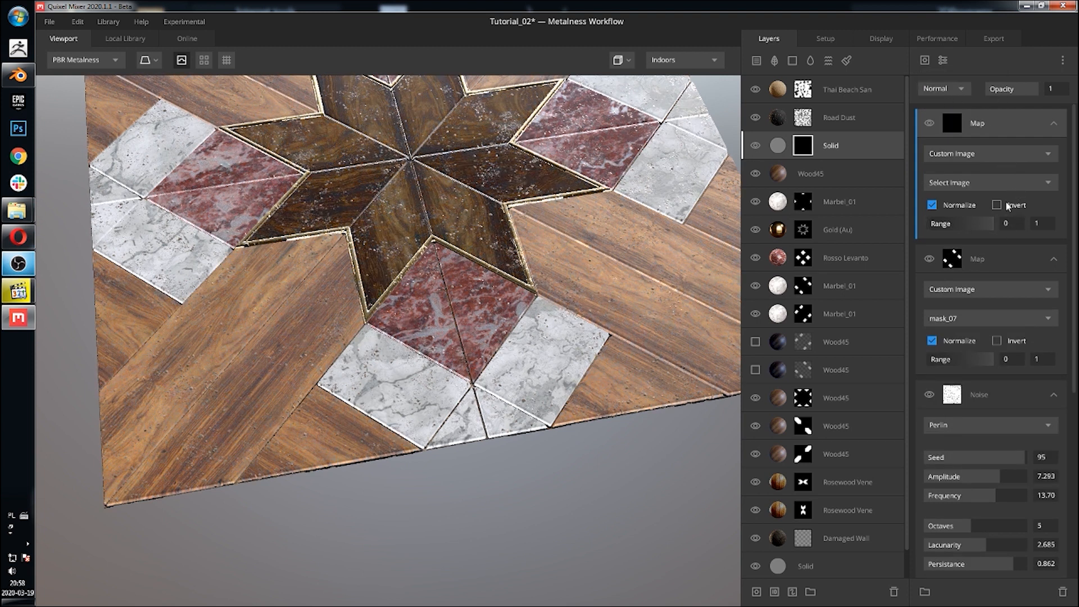
Step: Load mask_09 into the new Map component and set its blend mode to Subtract
left_click(1004, 183)
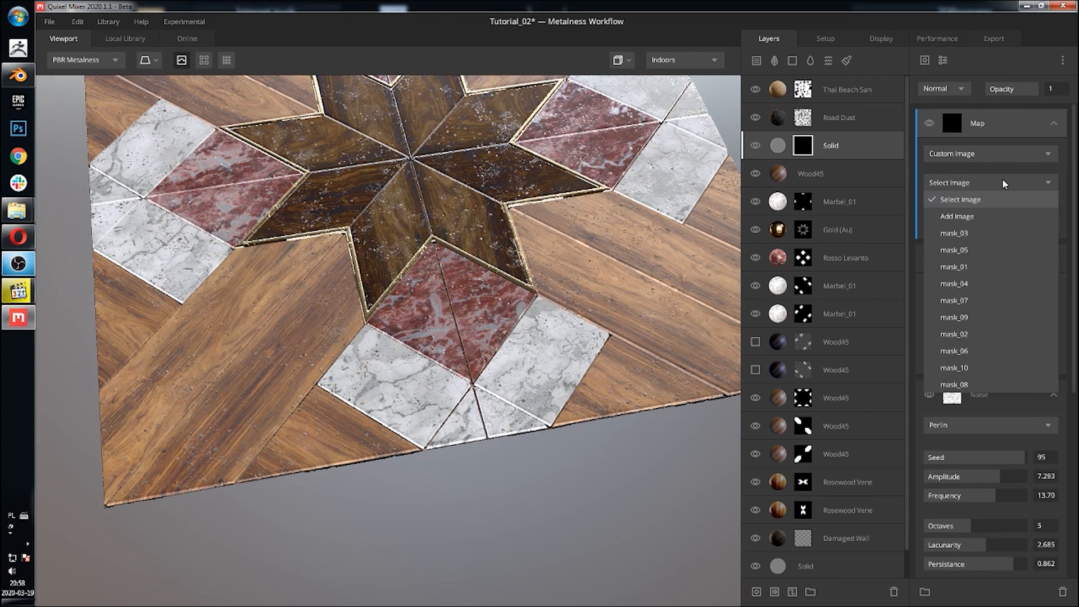
left_click(983, 317)
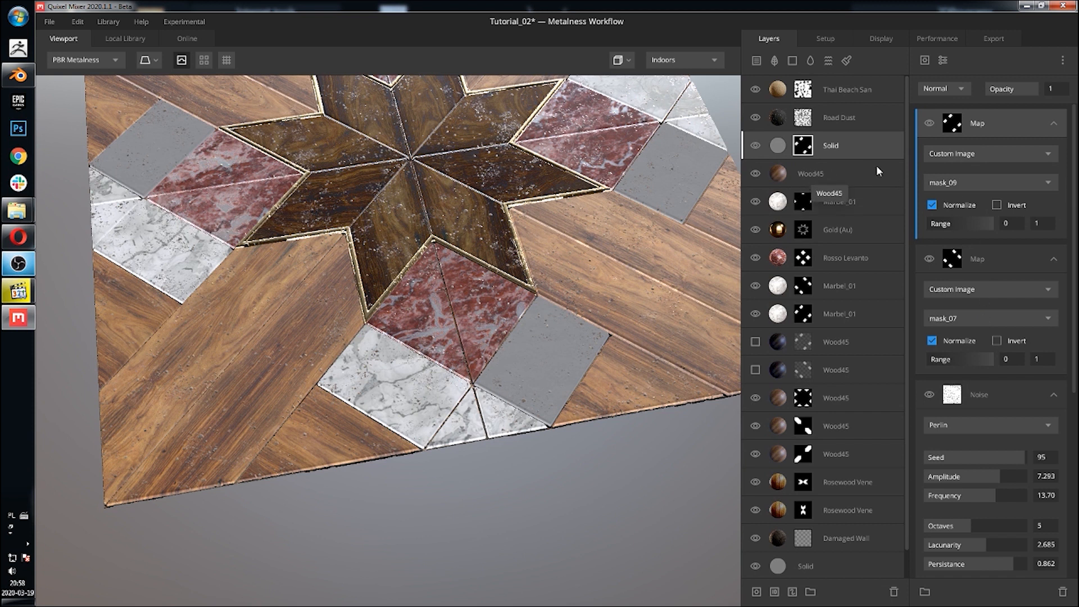
left_click(944, 90)
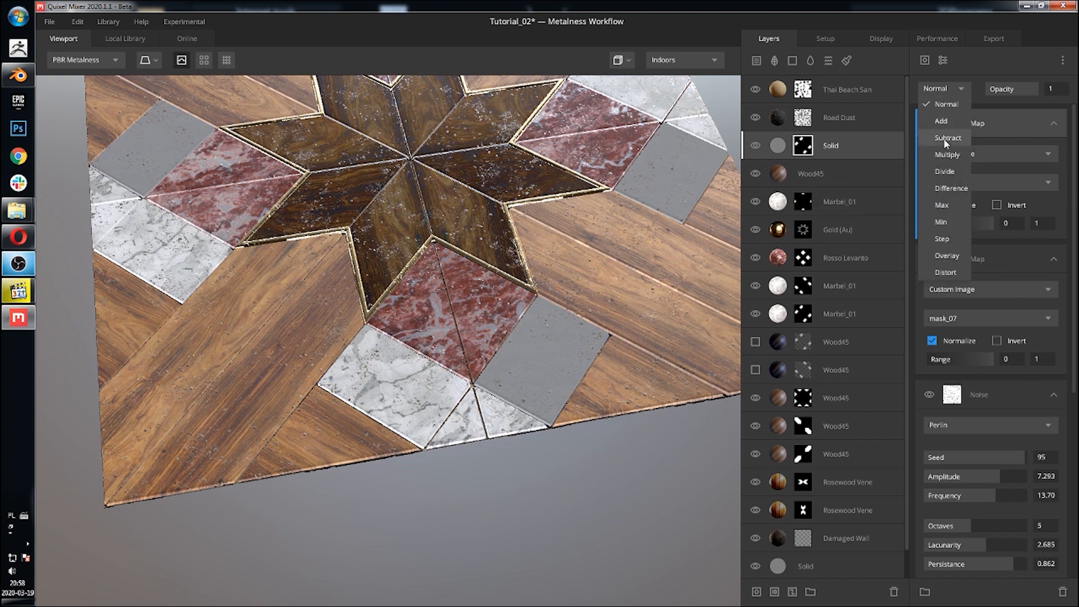
middle_click_drag(572, 229, 615, 278)
left_click_drag(498, 253, 562, 246)
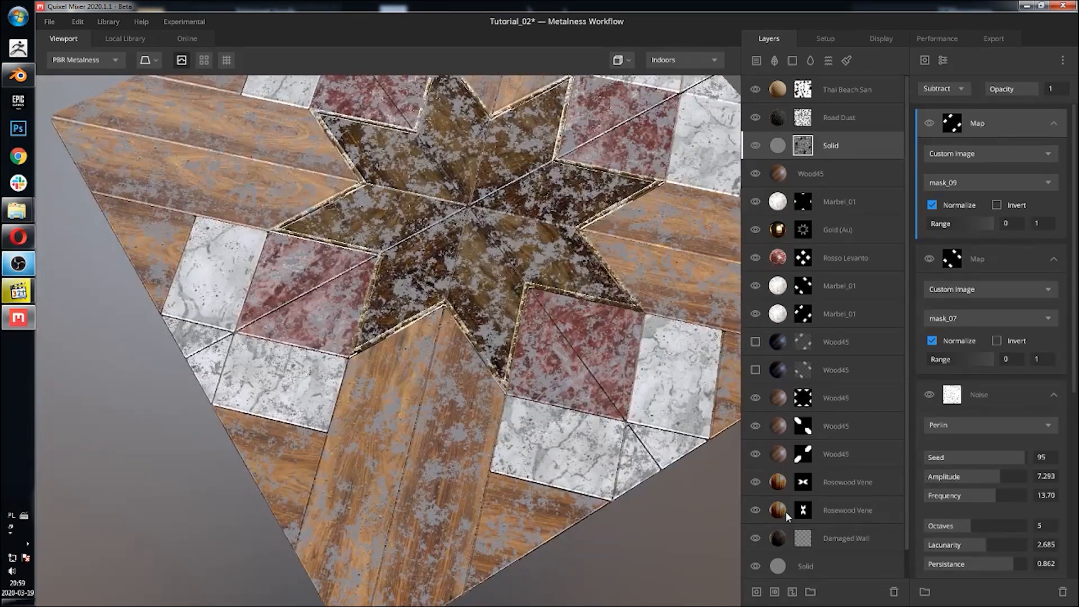
Step: Inspect the map masks of the Rosewood Veneer layers and the settings of the Thai Beach Sand and Road Dust layers
left_click(803, 511)
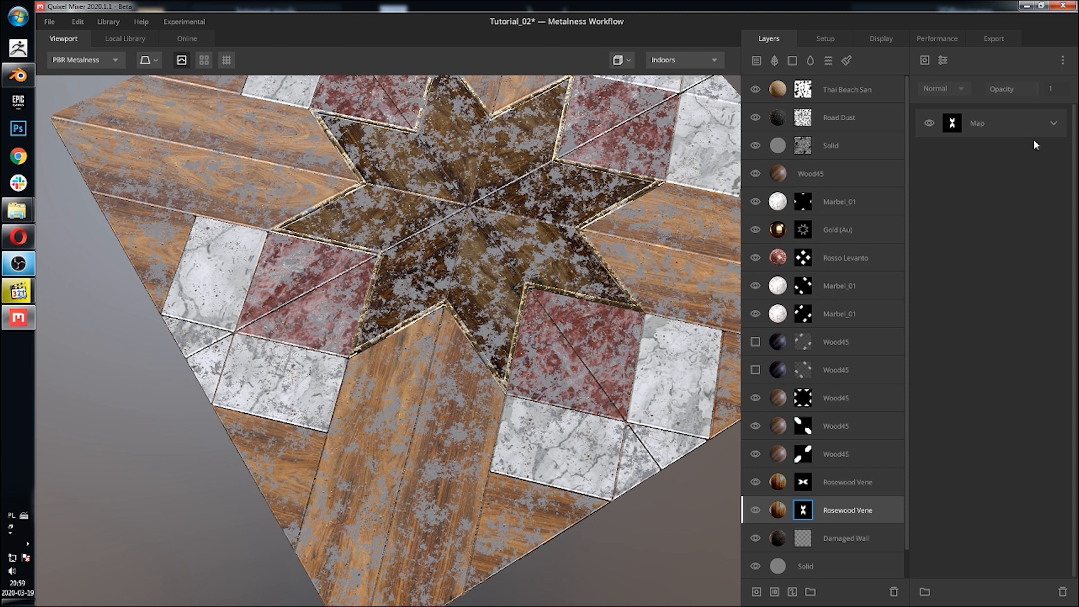
left_click(1054, 125)
left_click(801, 491)
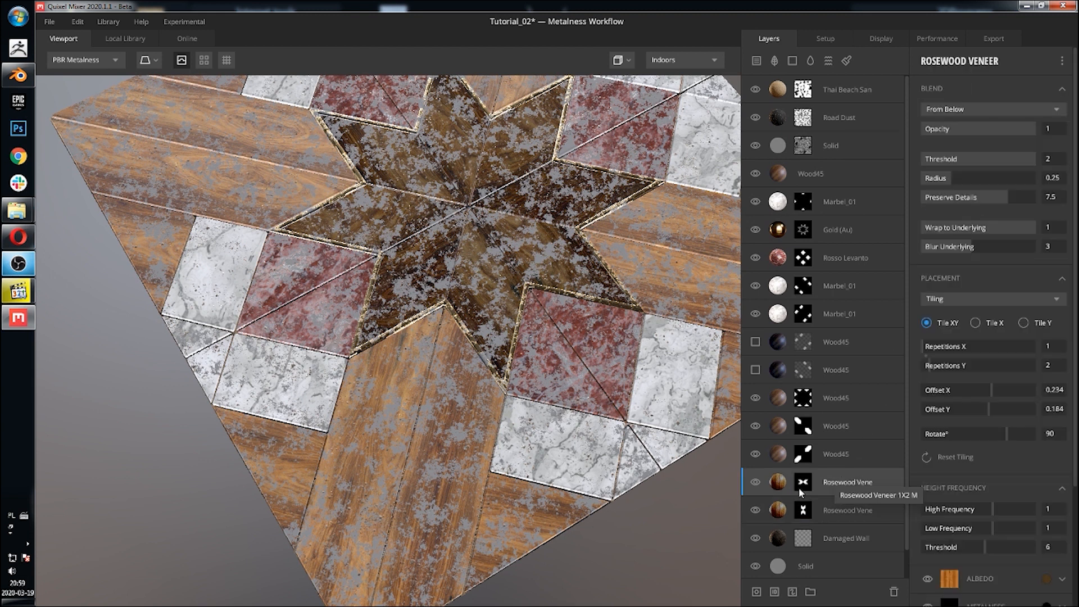
left_click(1054, 125)
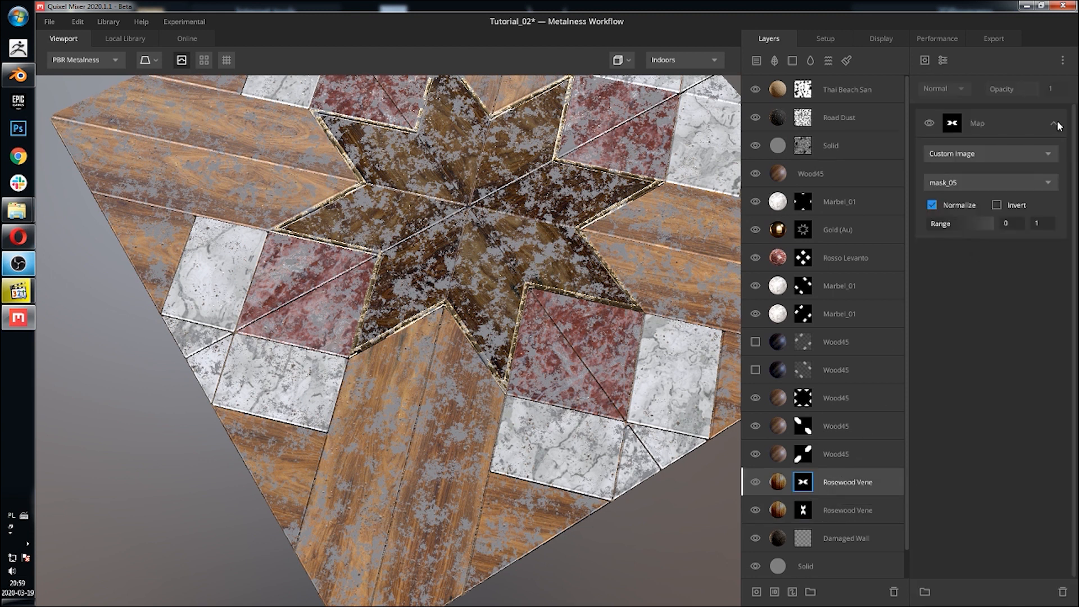
left_click(834, 90)
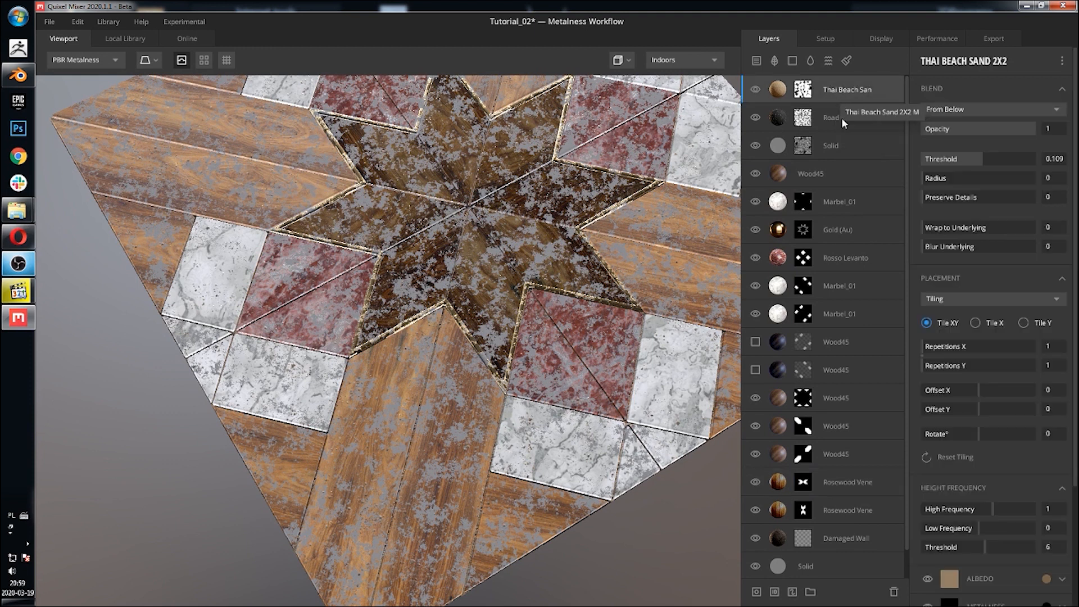
left_click(839, 119)
Step: Toggle the Solid layer's visibility off and on to compare the floor with and without the grime
left_click(826, 147)
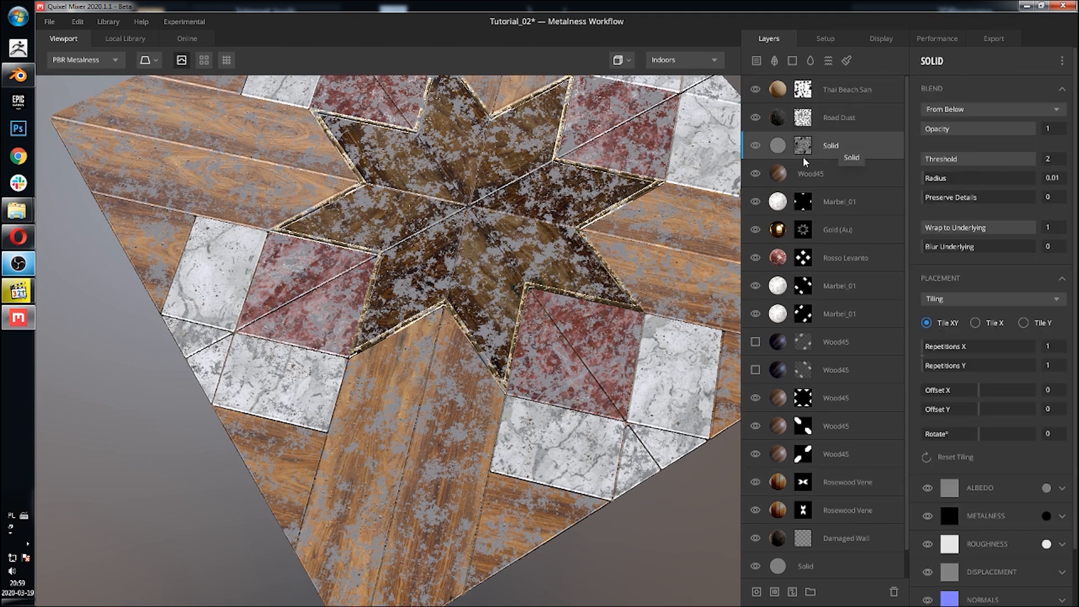
left_click(756, 147)
left_click(756, 147)
middle_click_drag(663, 205, 631, 245)
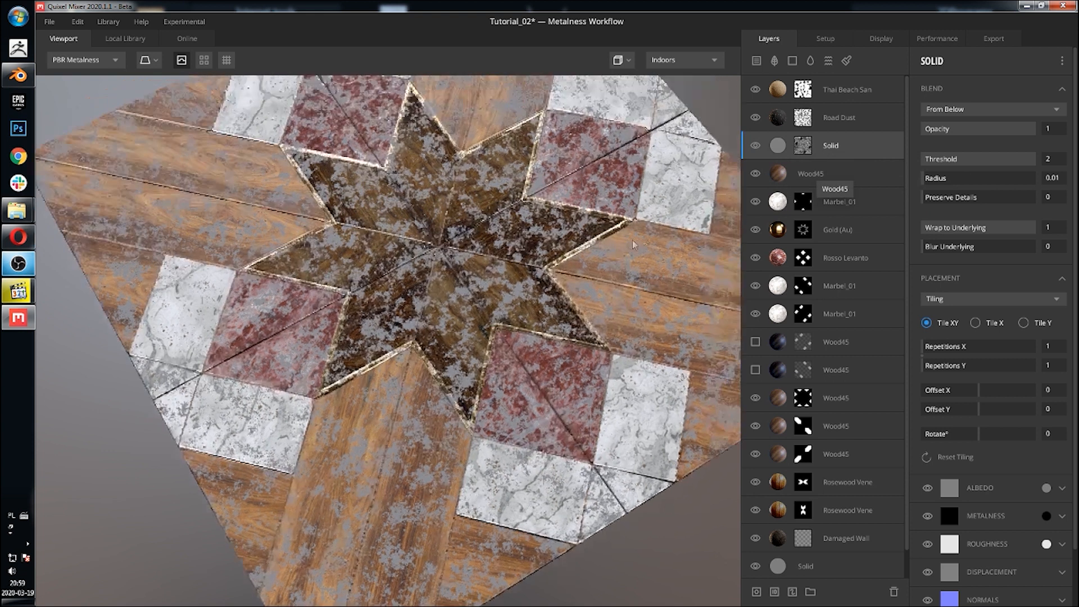
left_click(756, 148)
left_click(756, 147)
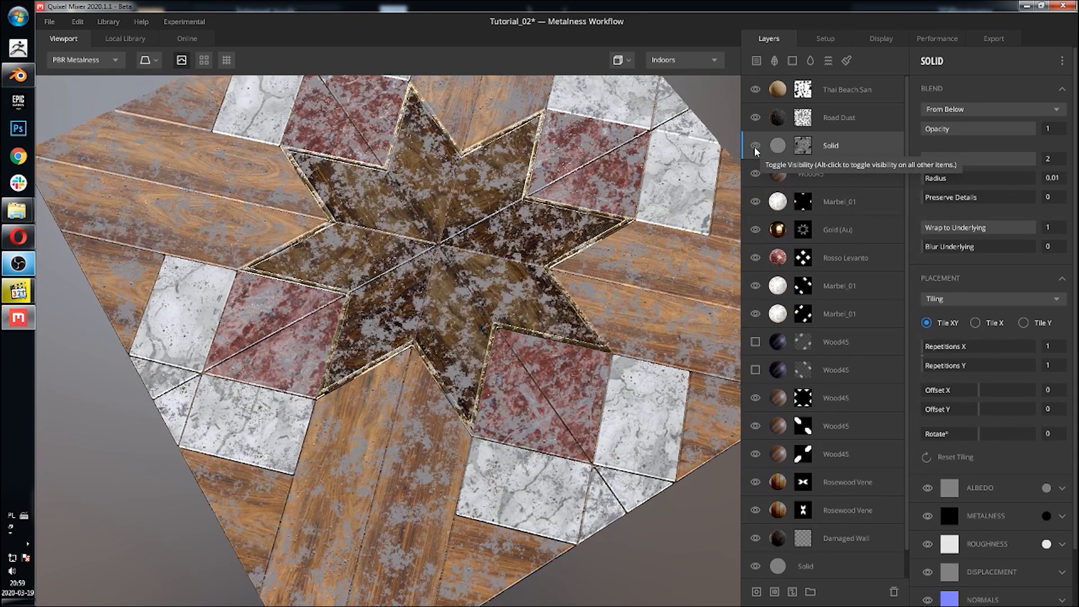
left_click(755, 147)
left_click(756, 147)
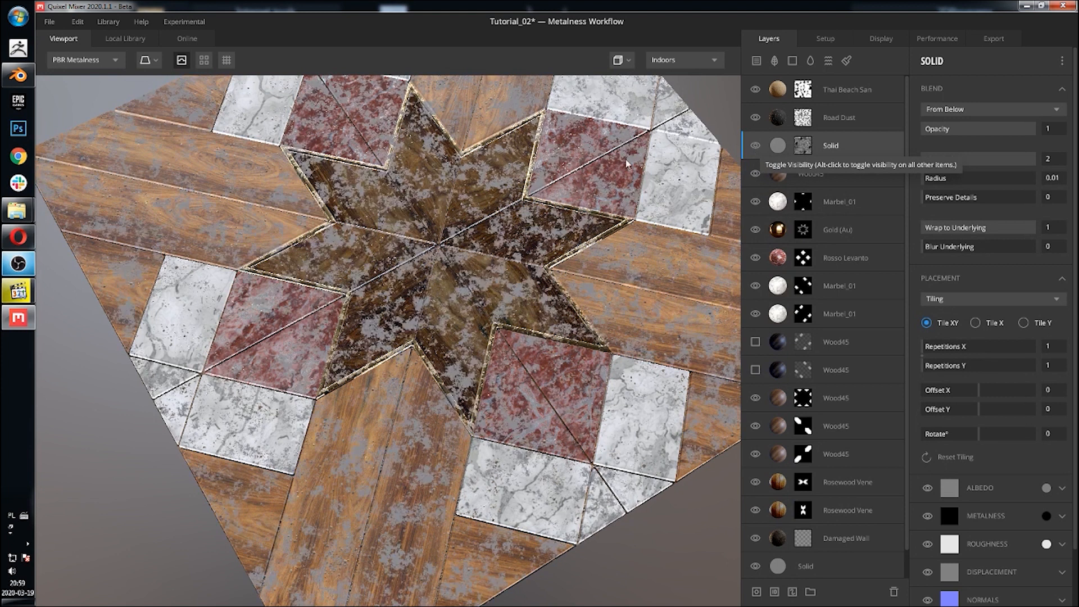
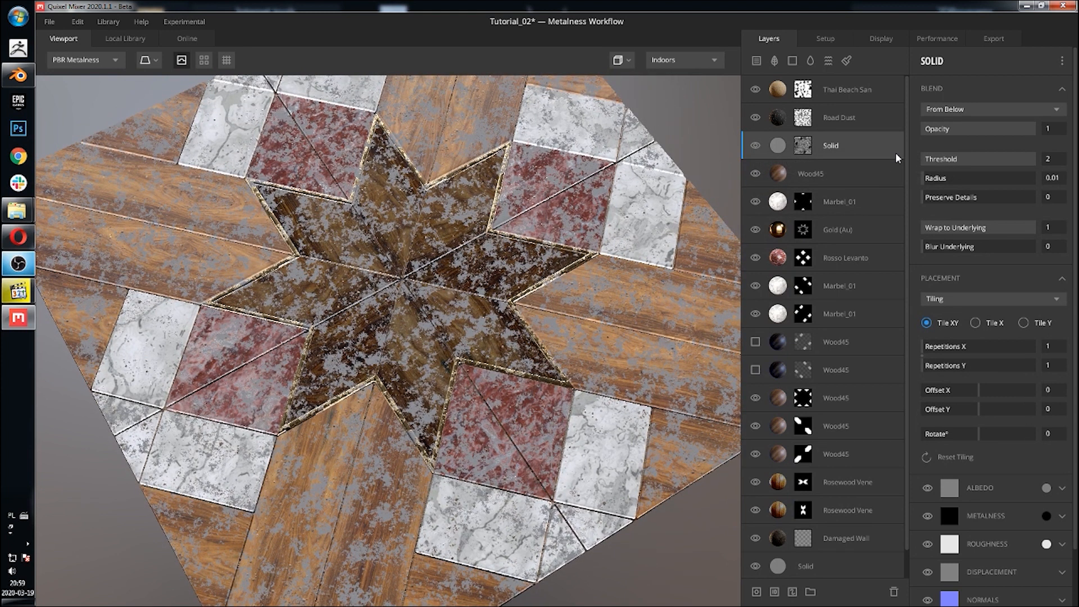
Step: Add a Map component to the Solid layer's mask stack
left_click(803, 146)
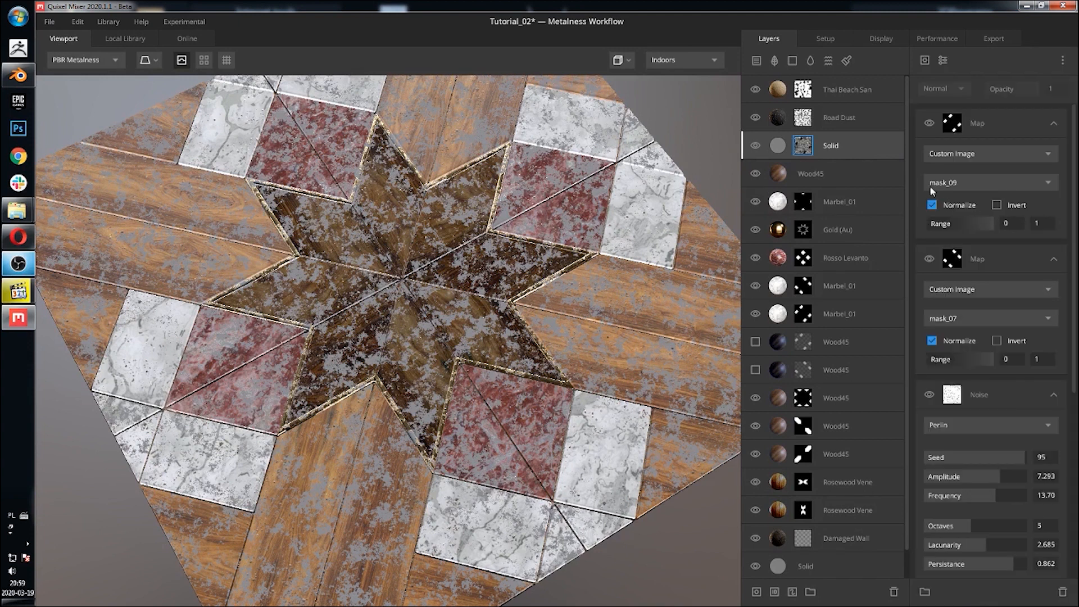
left_click(925, 62)
left_click(934, 99)
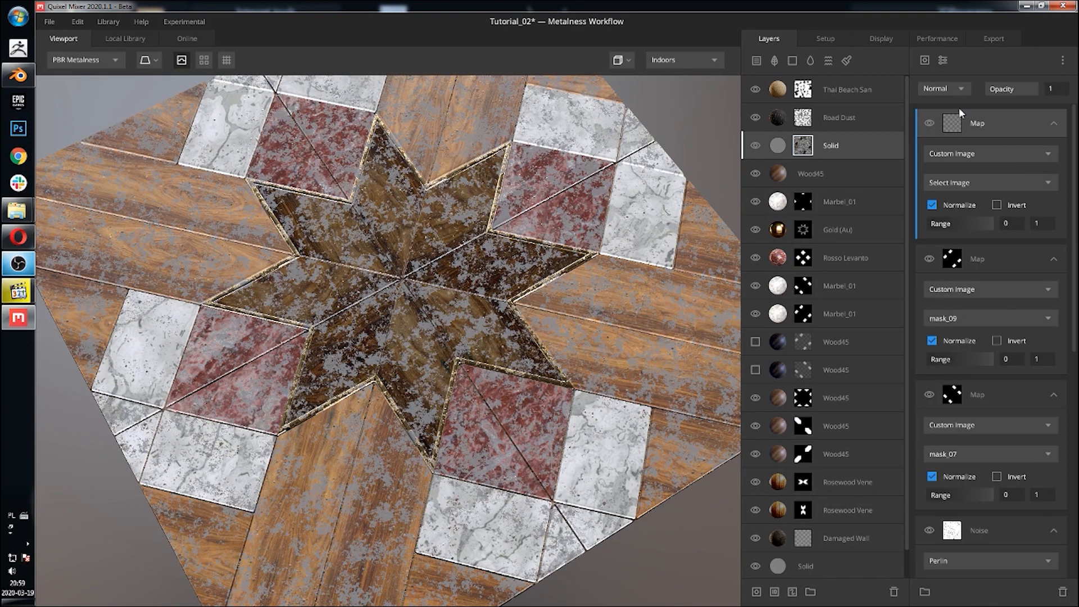
Step: Set the new map to the custom image mask_03 and change its blend mode to Subtract
left_click(973, 154)
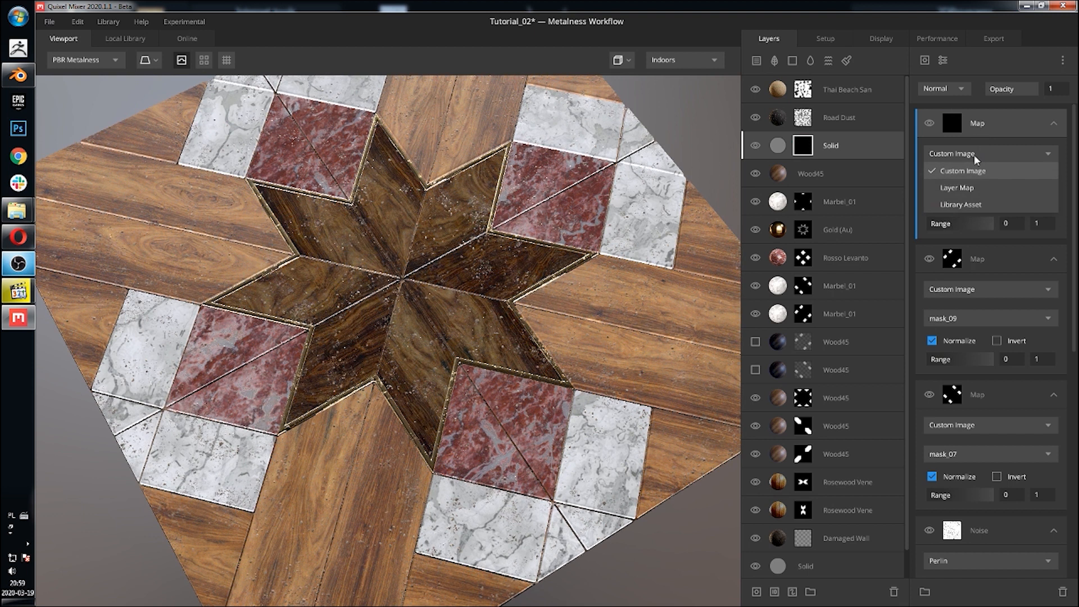
left_click(974, 171)
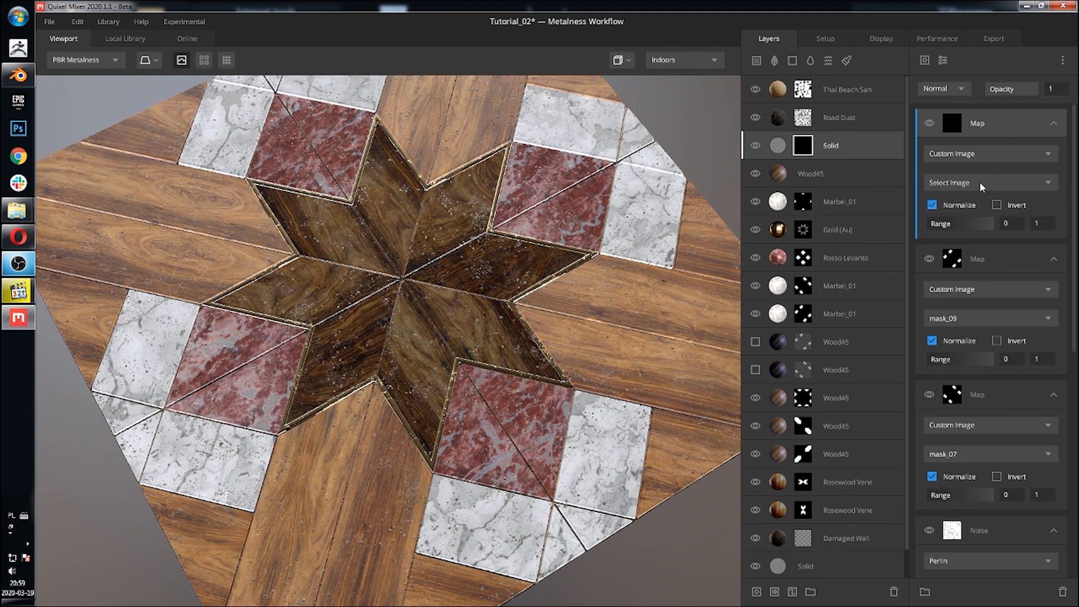
left_click(980, 182)
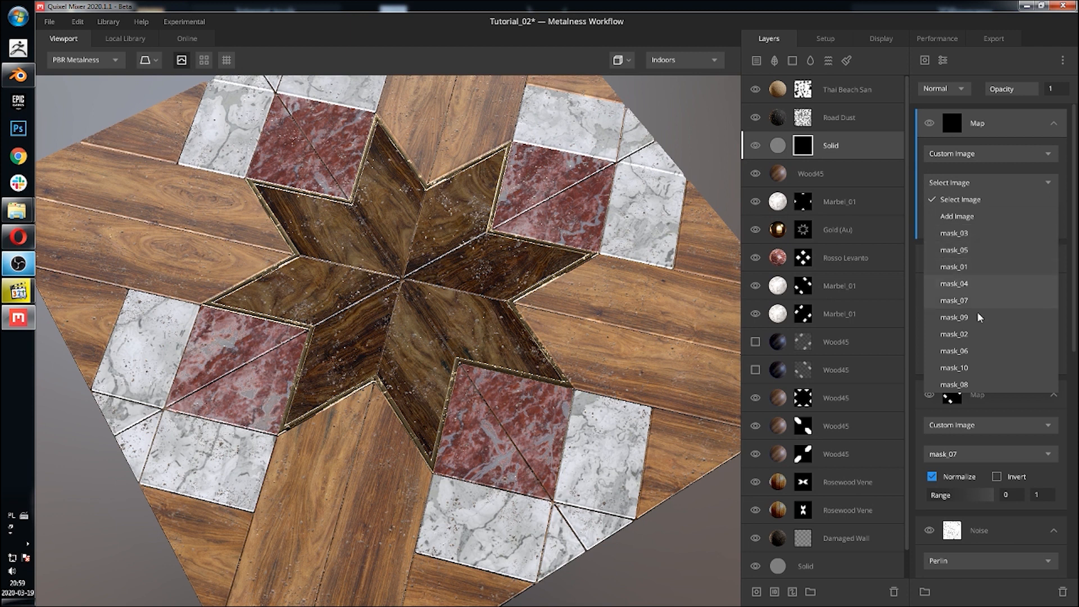
left_click(985, 235)
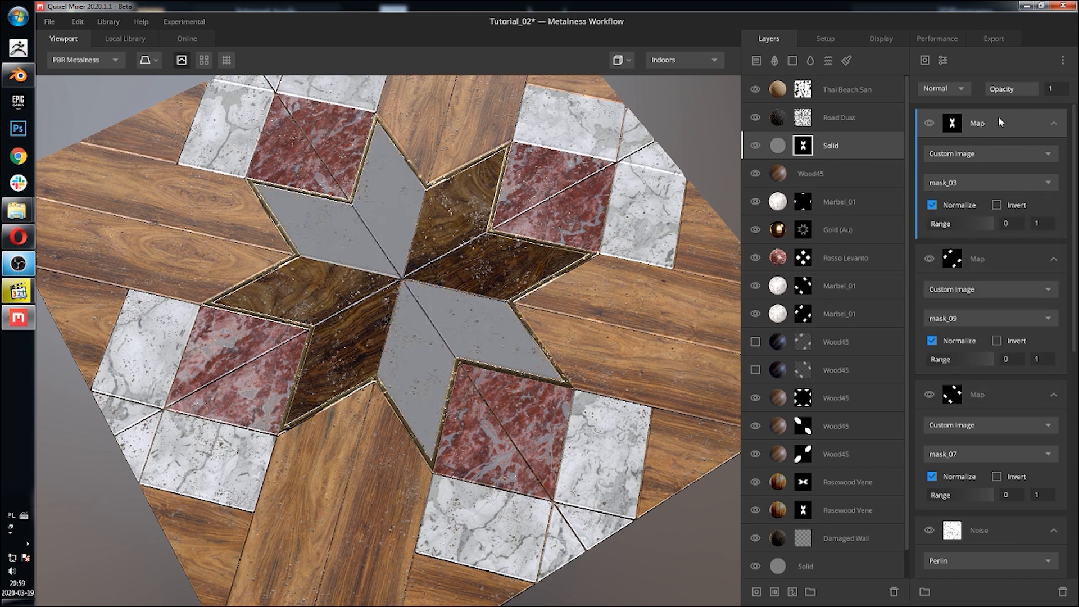
left_click(947, 88)
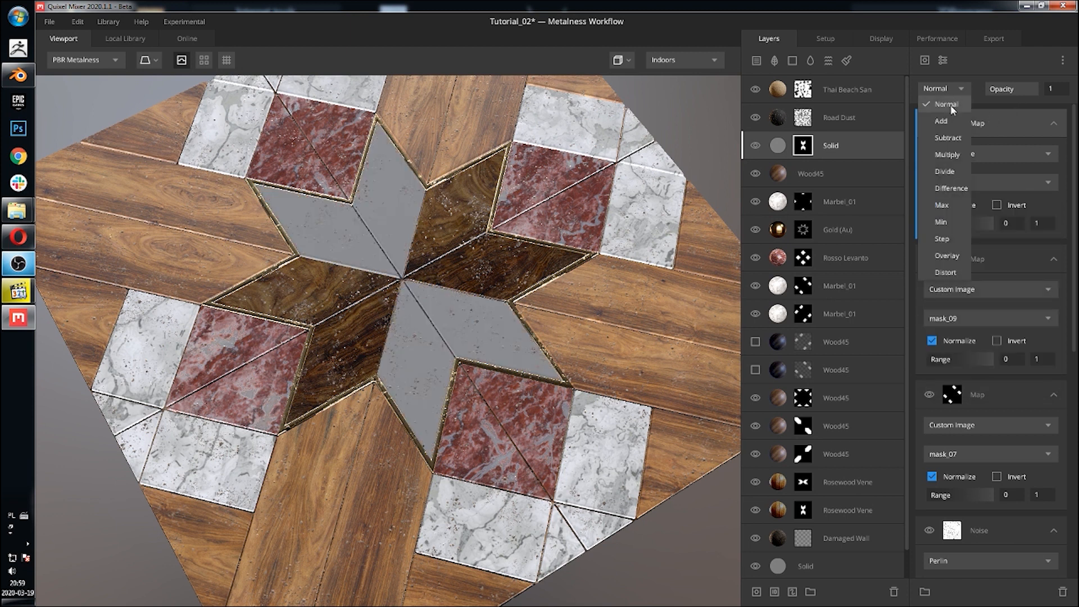
left_click(951, 136)
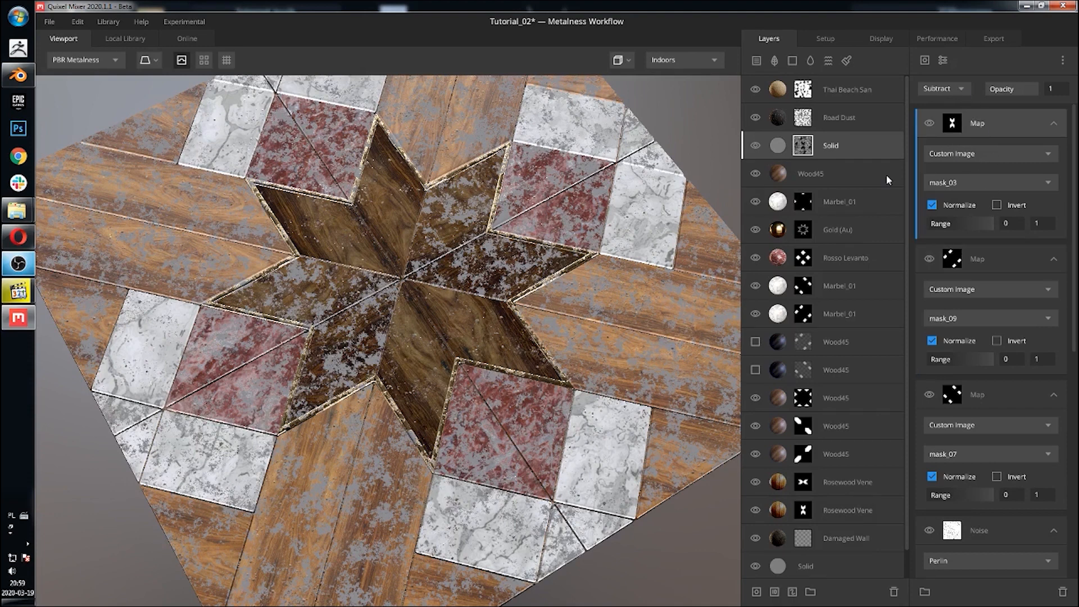
Step: Examine the dust coverage on the star inlay up close, toggling the mask_09 map's visibility to compare
scroll(565, 239, "up", 5)
scroll(564, 106, "up", 2)
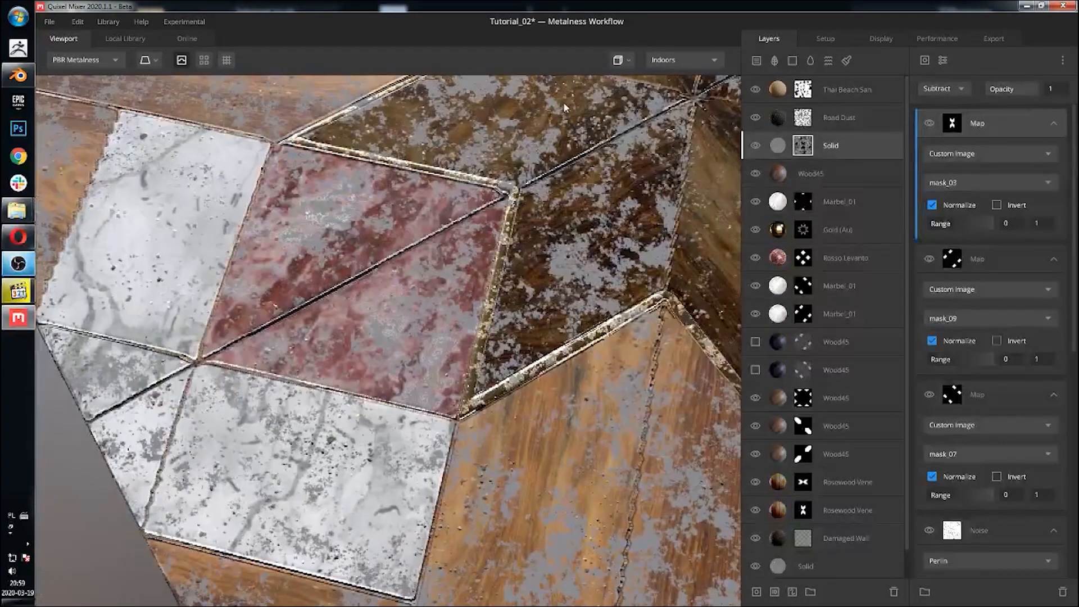
middle_click_drag(564, 104, 577, 68)
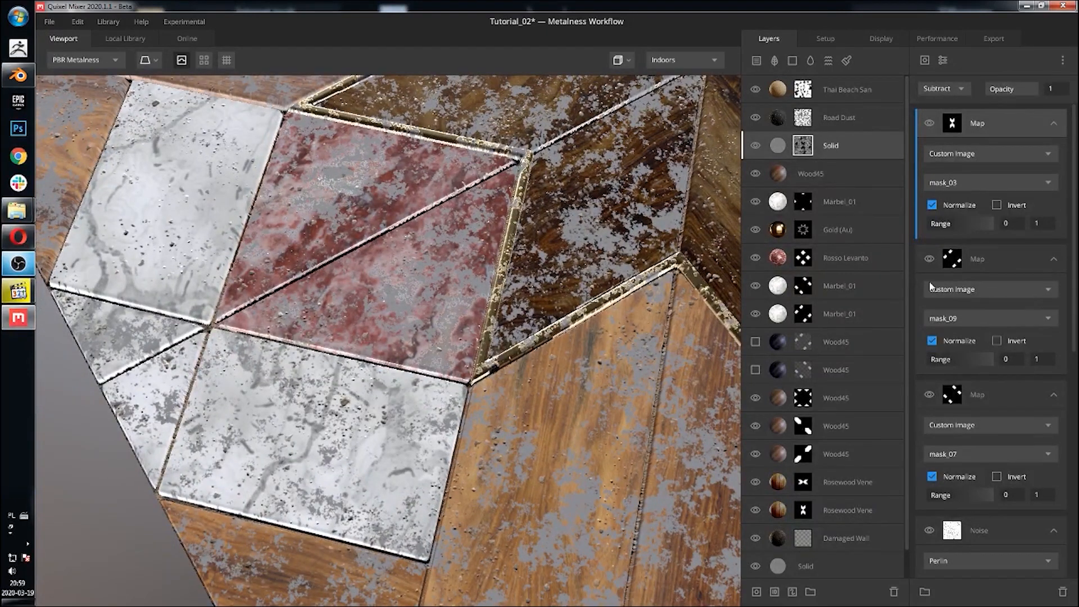
left_click(929, 259)
left_click(929, 259)
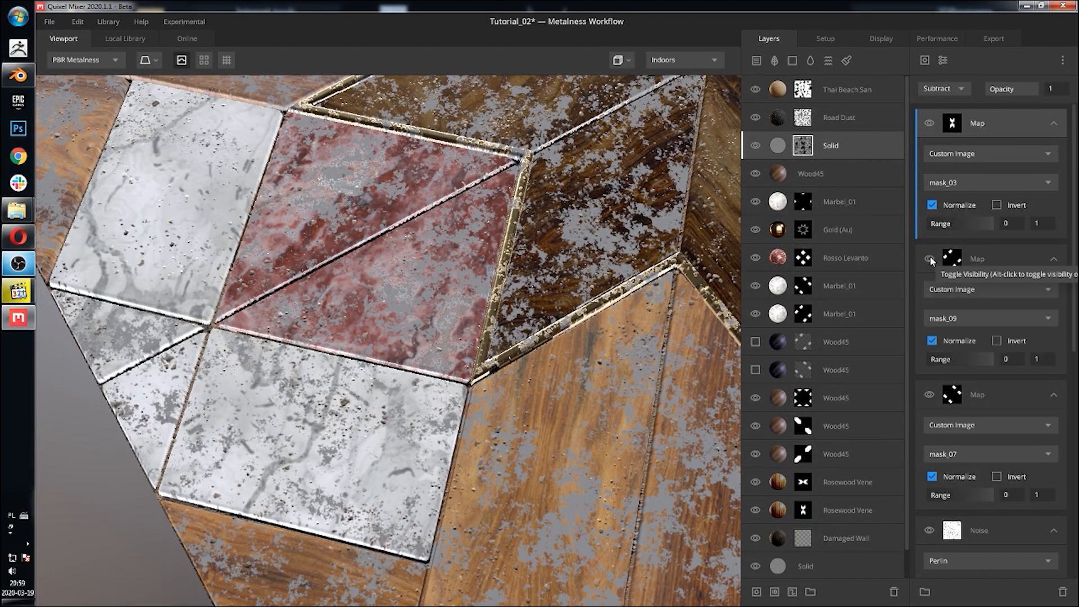
scroll(475, 312, "down", 5)
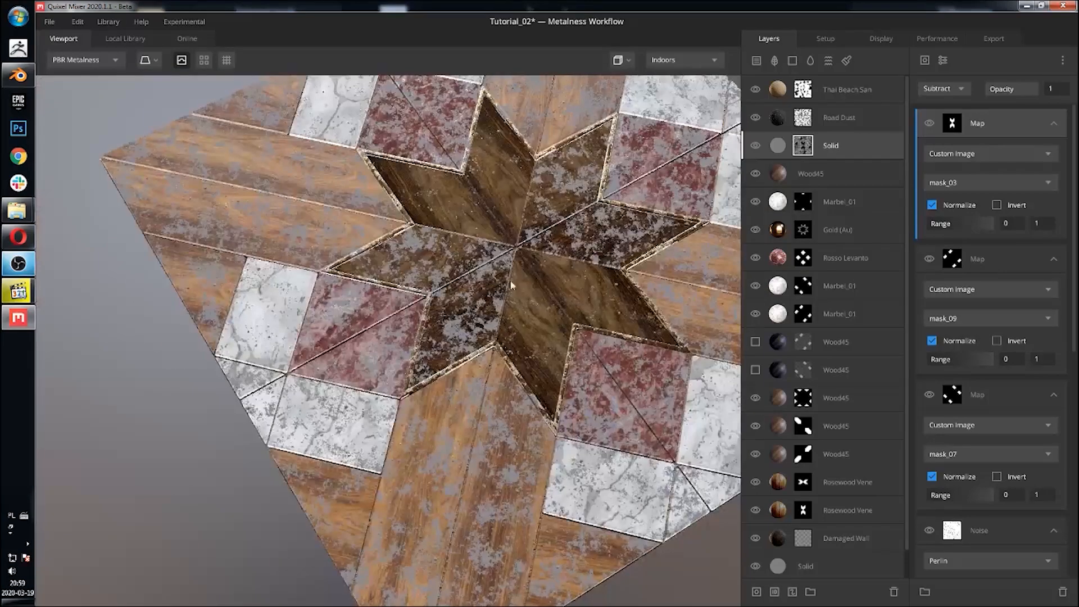
middle_click_drag(523, 263, 505, 309)
middle_click_drag(630, 277, 541, 263)
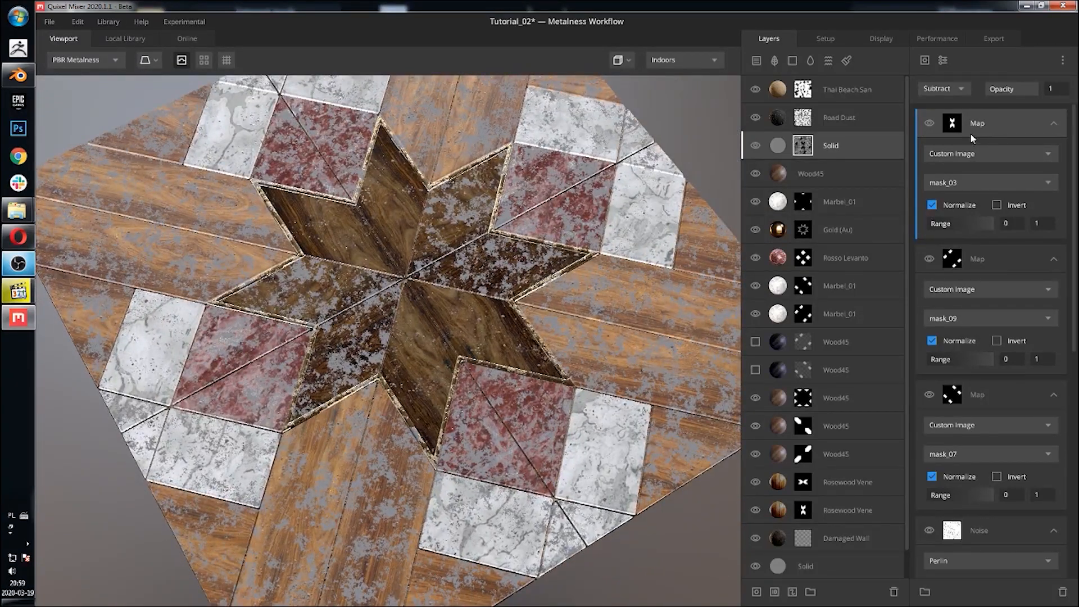
Step: Add another Map to the Solid mask using custom image mask_05 with Subtract blending
left_click(924, 60)
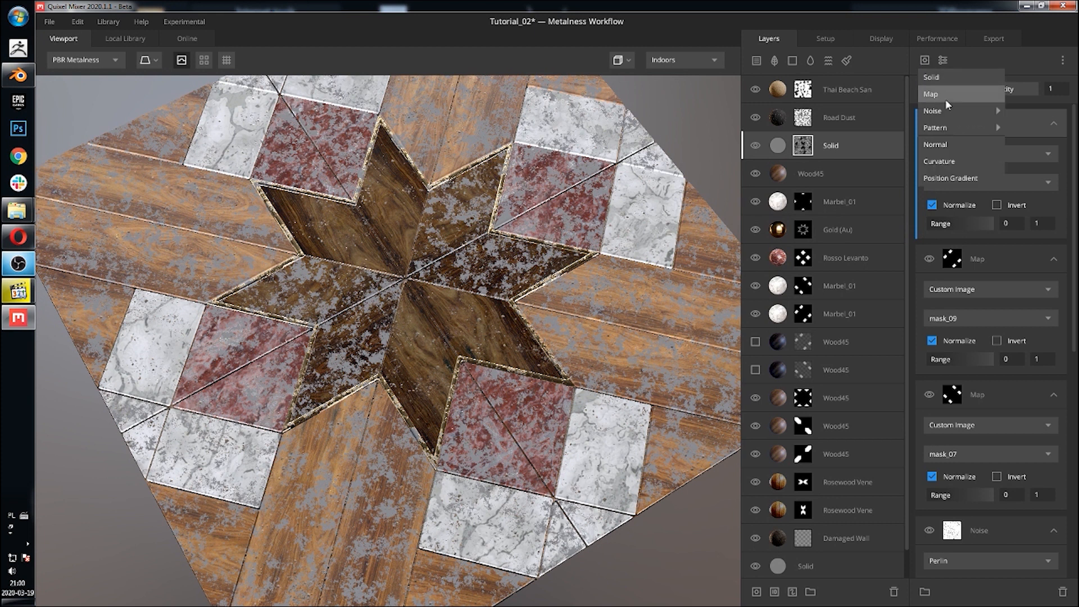
left_click(962, 100)
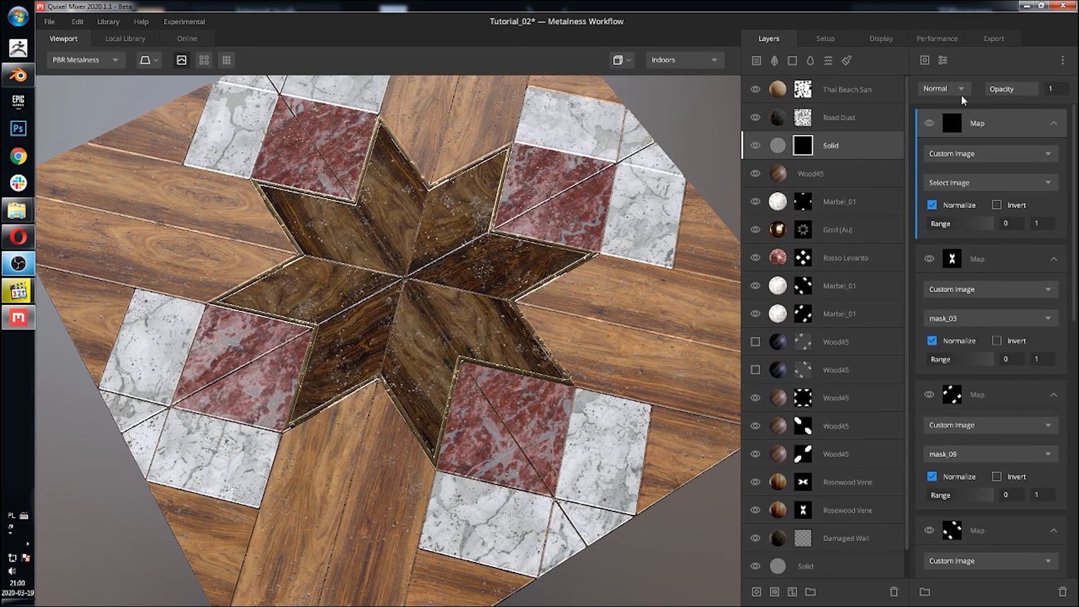
left_click(1033, 183)
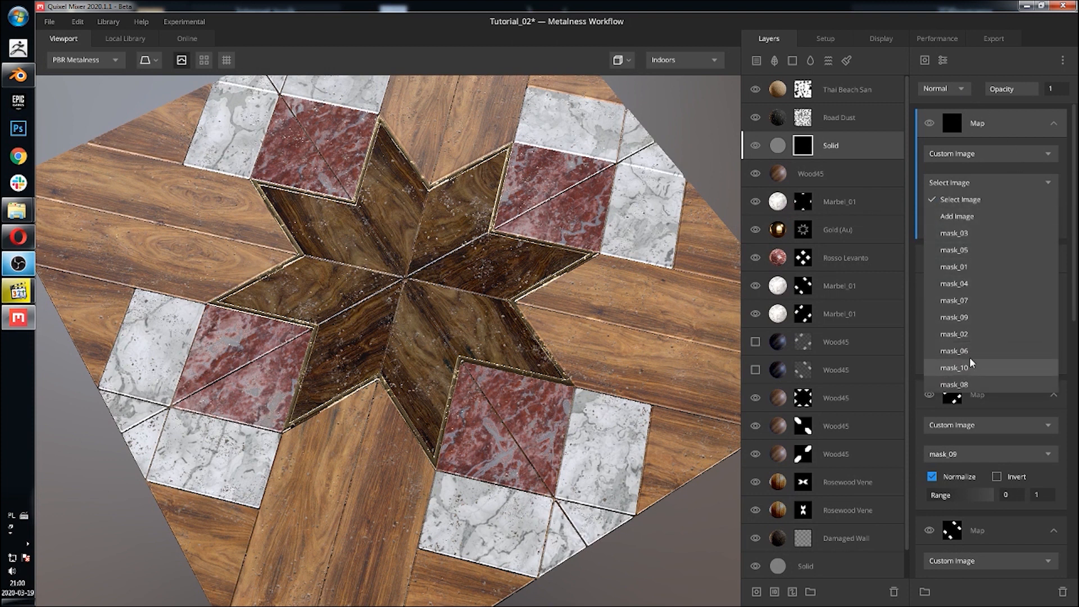
left_click(1032, 250)
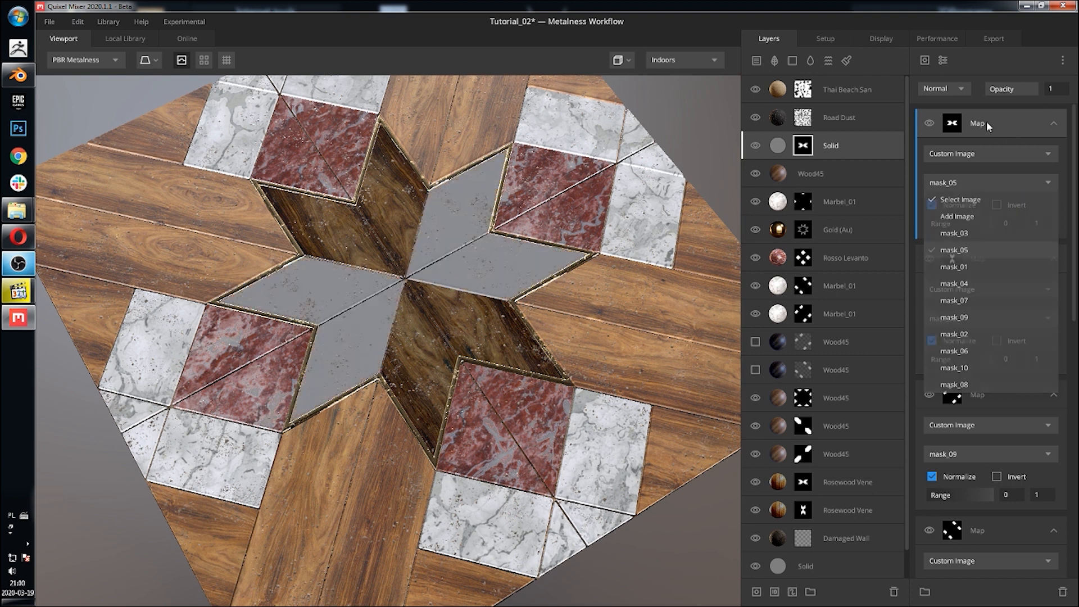
left_click(943, 90)
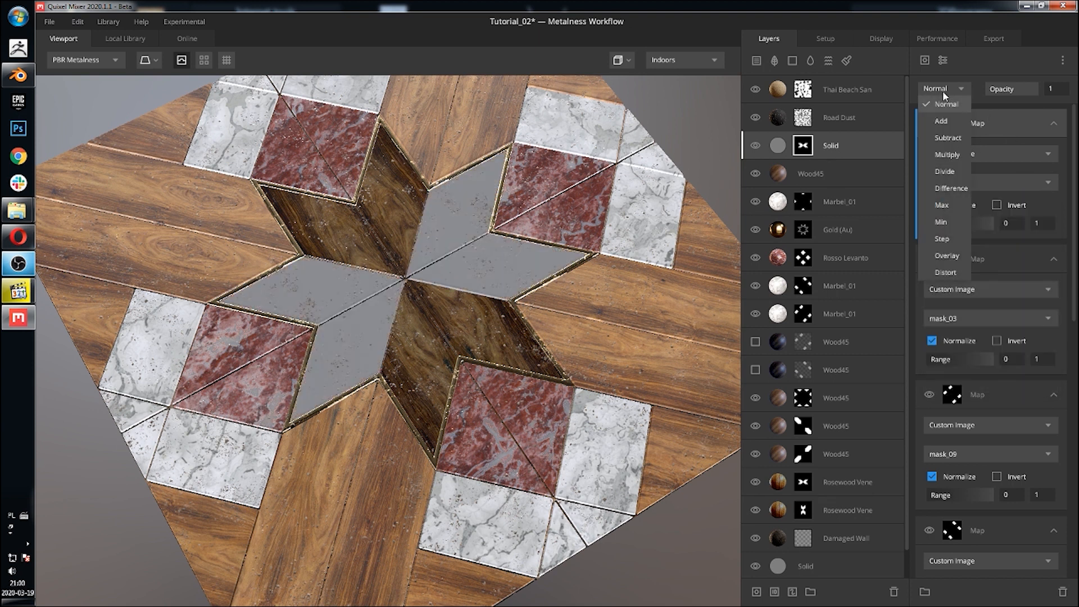
left_click(954, 139)
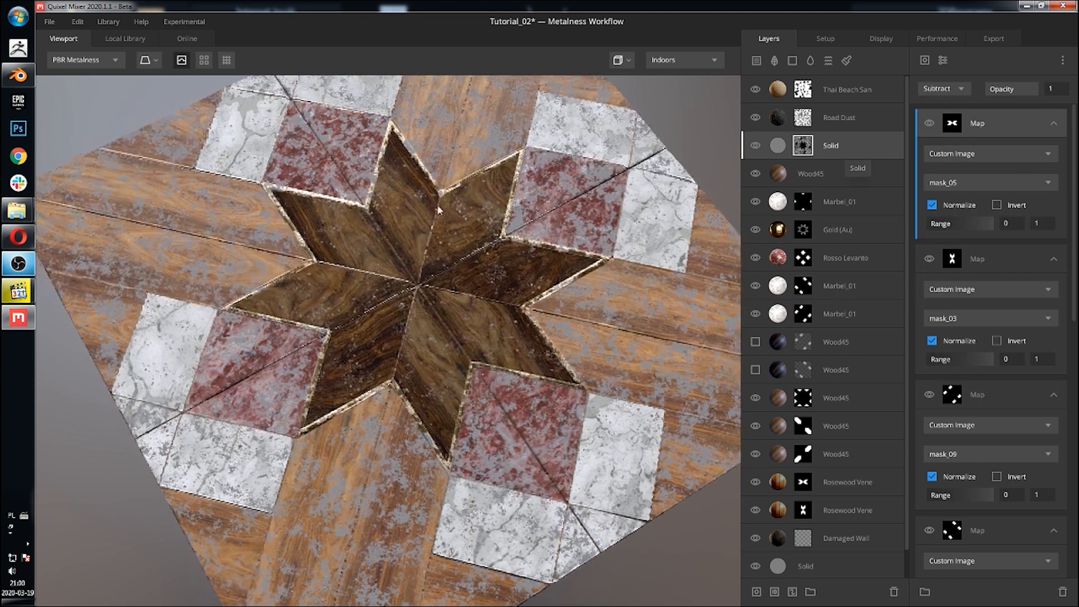
Step: Inspect the Marbel_01 layer's mask to identify which mask image it uses
left_click_drag(439, 209, 314, 434)
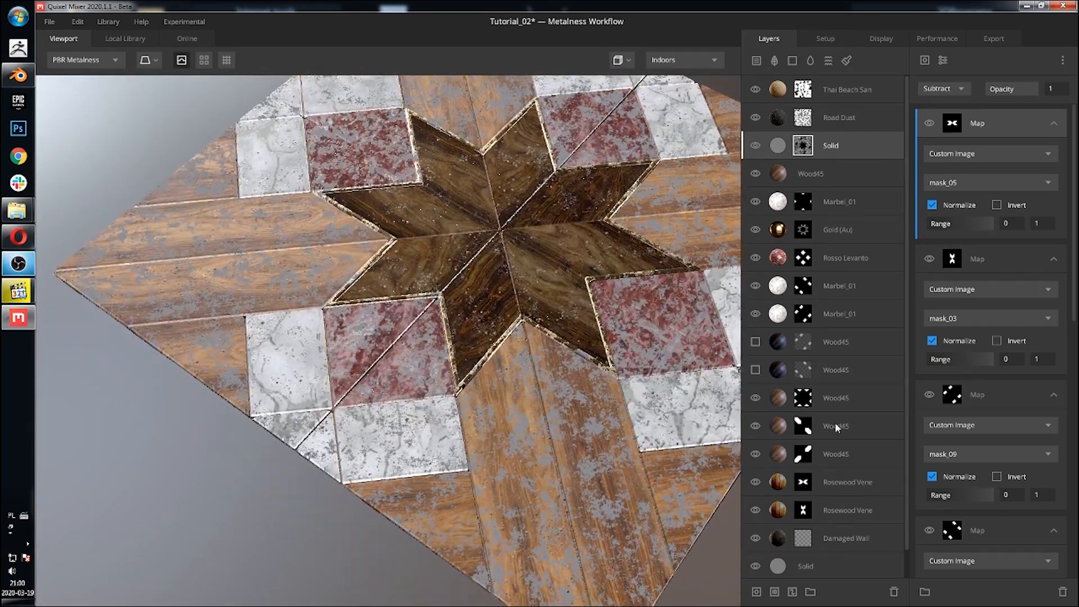
left_click(840, 200)
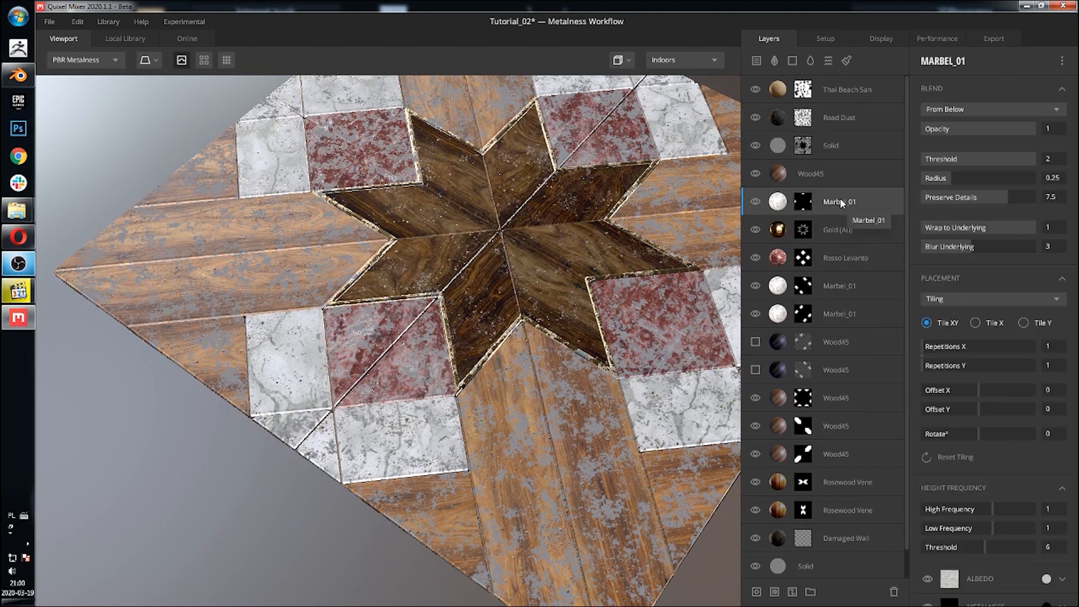
left_click(807, 201)
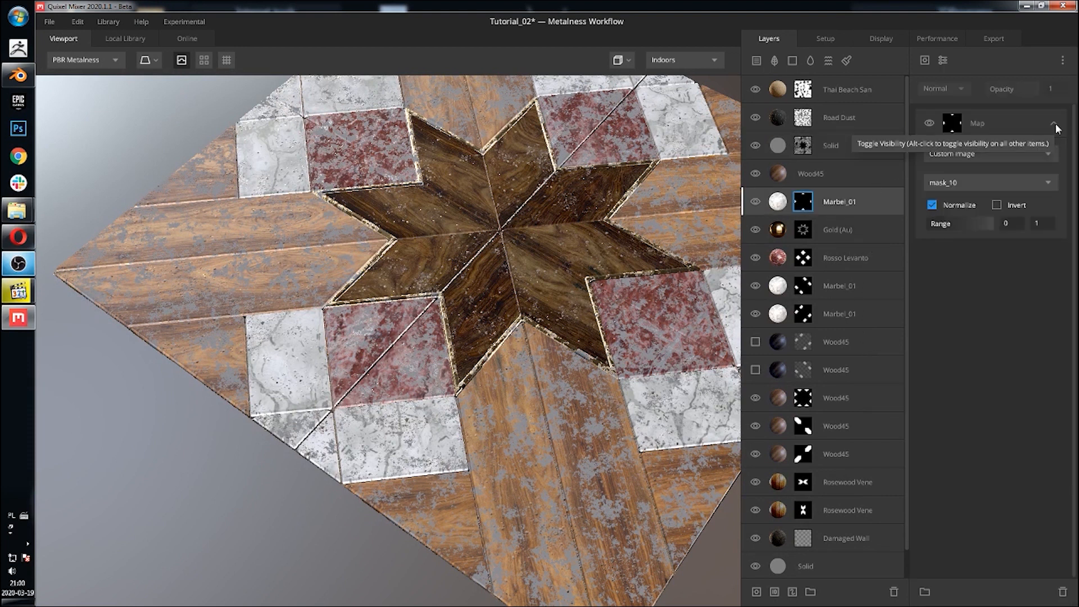
left_click(841, 88)
left_click(816, 147)
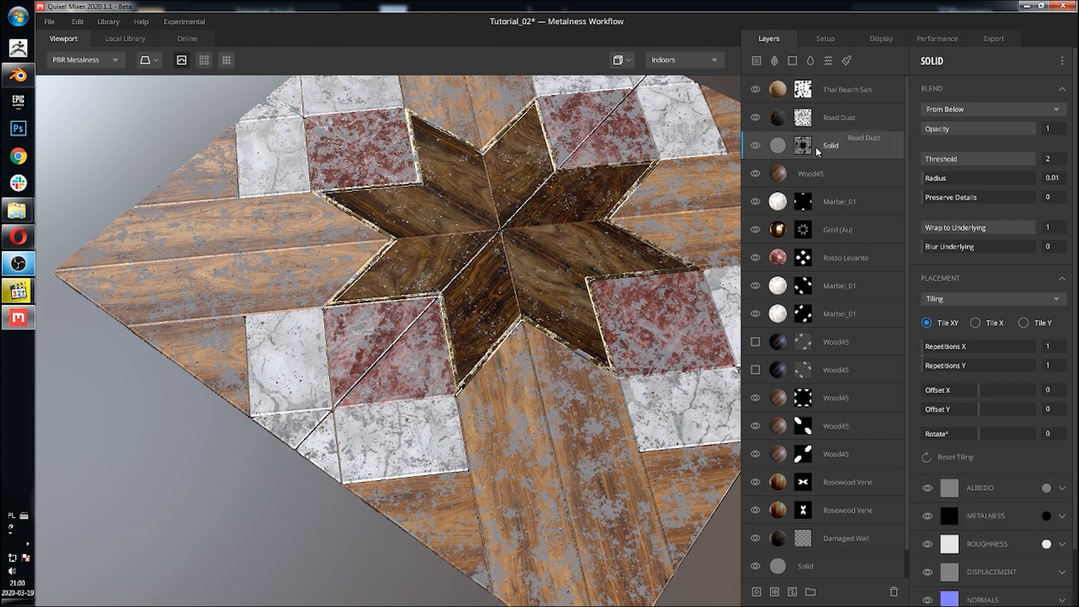
Step: Add a Map to the Solid layer's mask using custom image mask_10 with Subtract blending
left_click(802, 145)
left_click(925, 59)
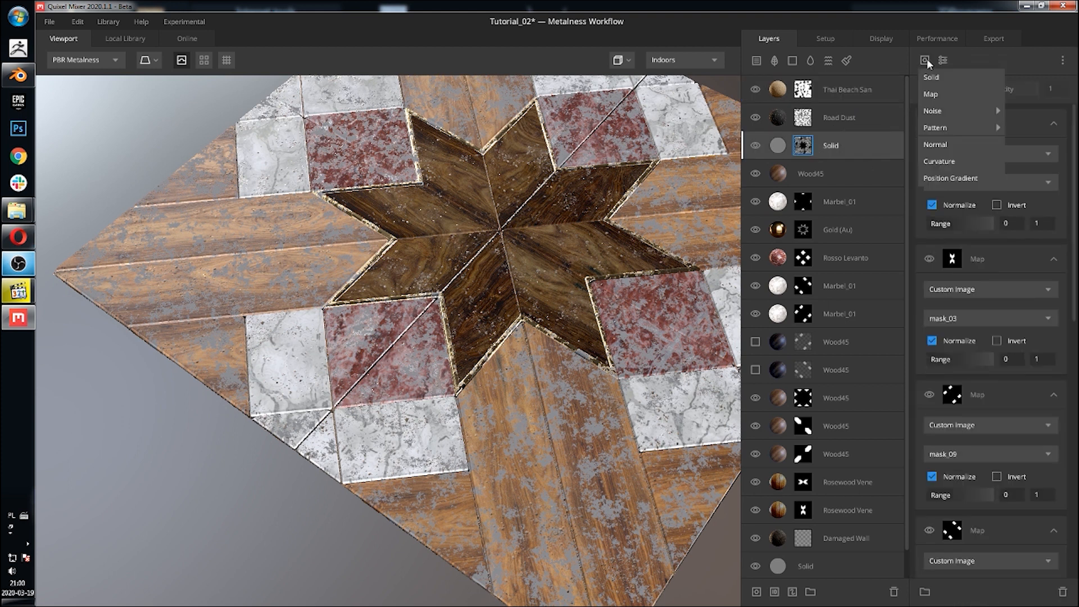
left_click(946, 97)
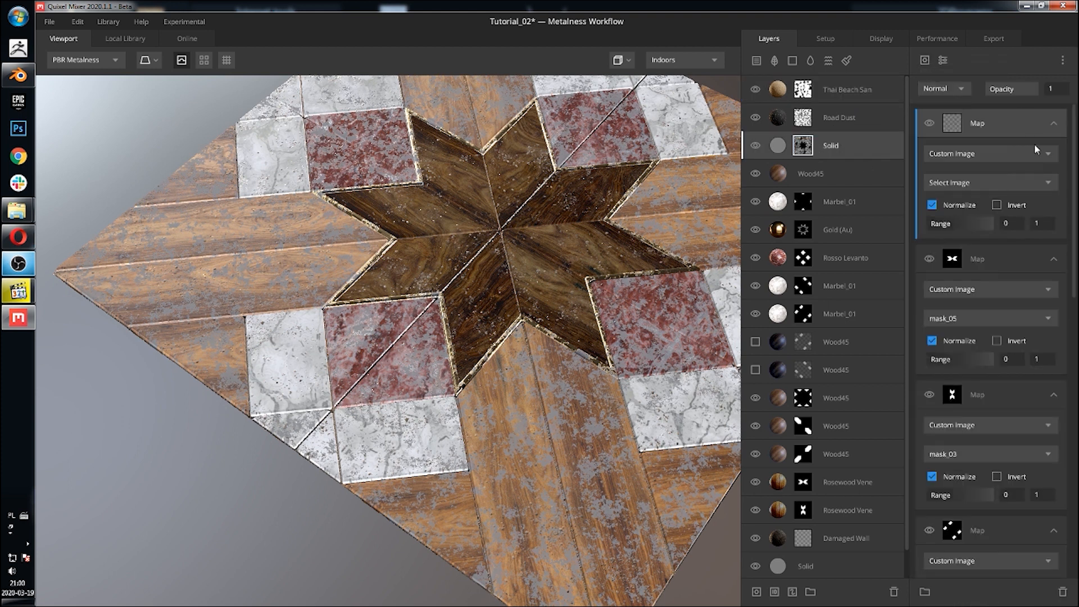
left_click(1023, 180)
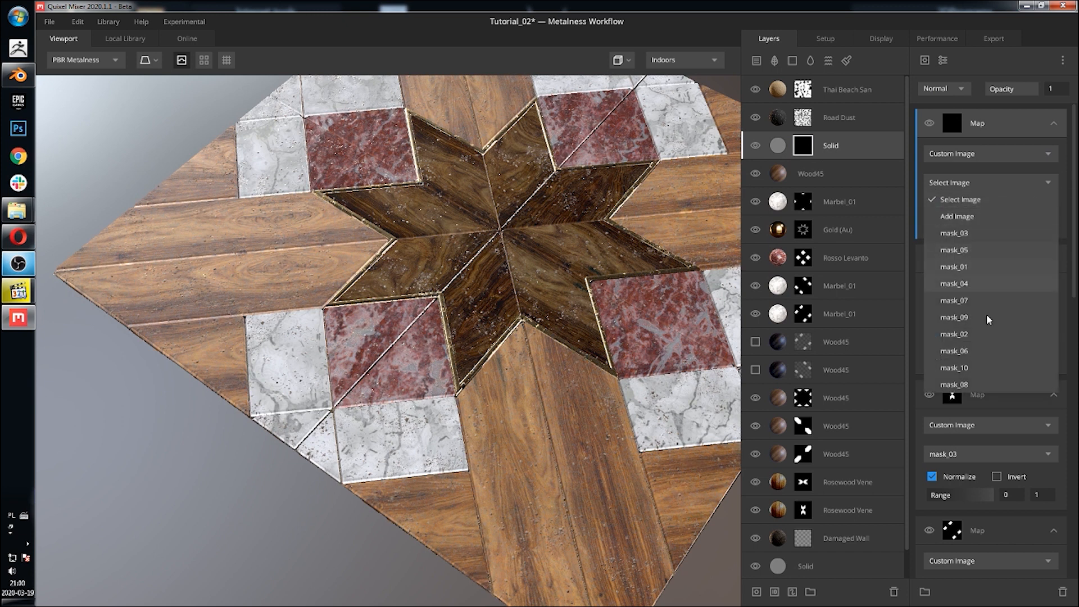
left_click(978, 369)
left_click(955, 89)
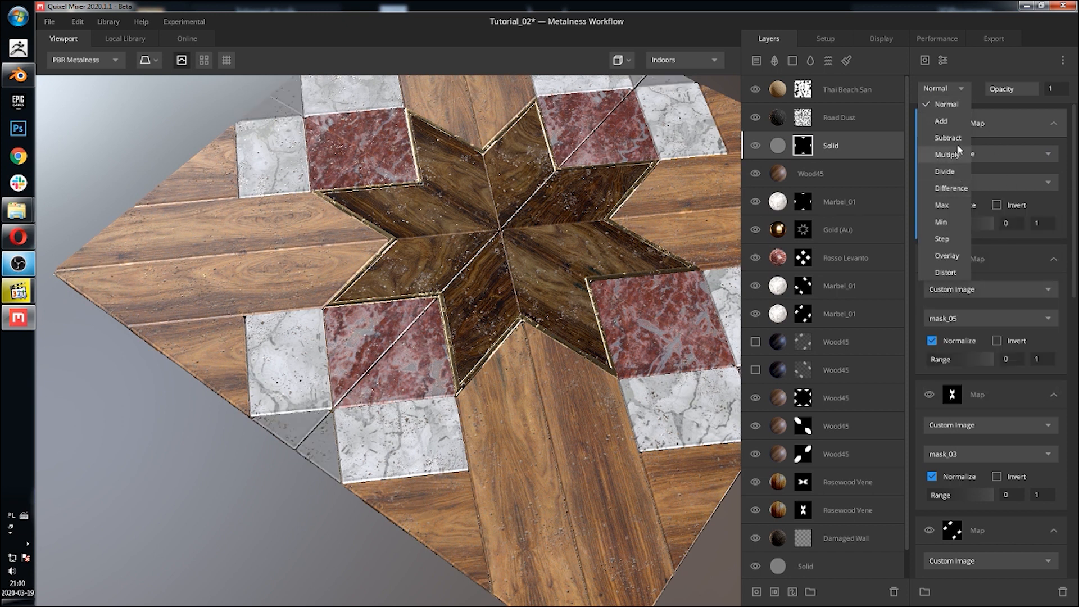
middle_click_drag(546, 203, 579, 215)
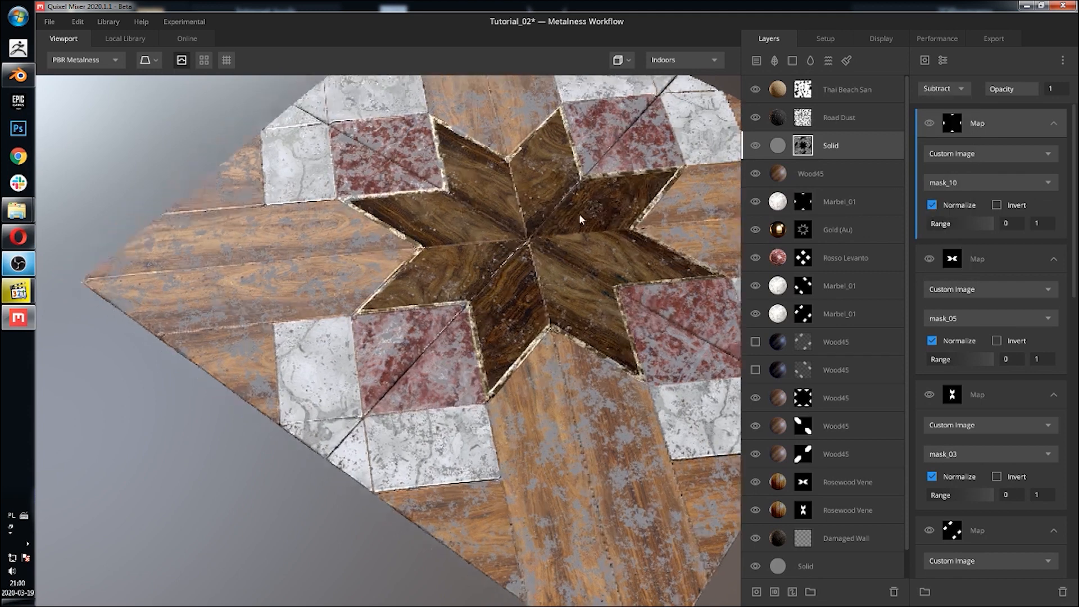
Step: Inspect the Gold (Au) layer's mask to identify which mask image it uses
left_click_drag(564, 197, 500, 166)
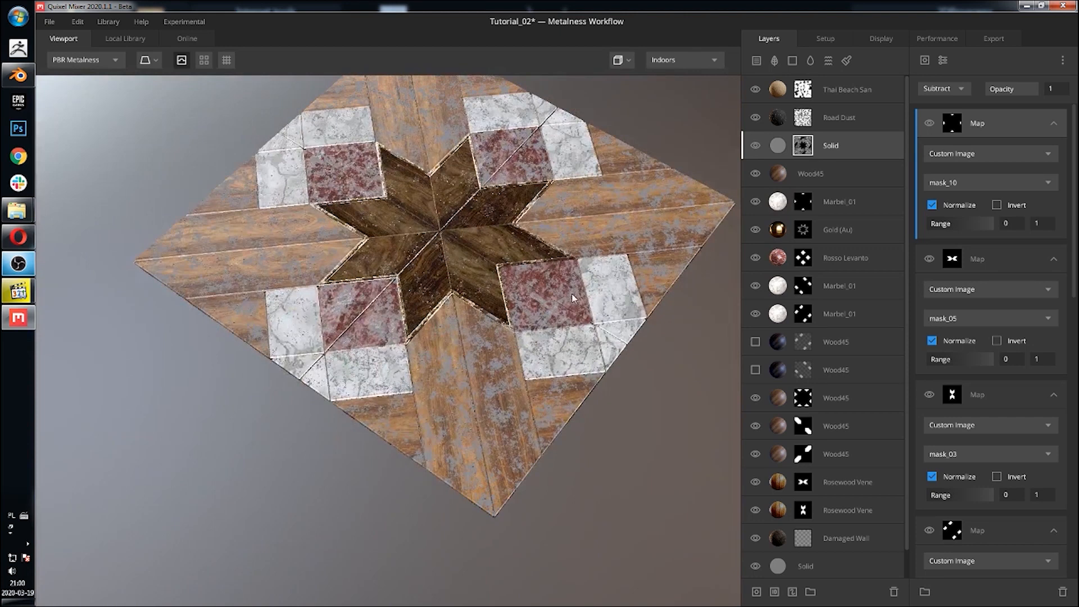
scroll(547, 280, "up", 4)
left_click_drag(534, 269, 512, 255)
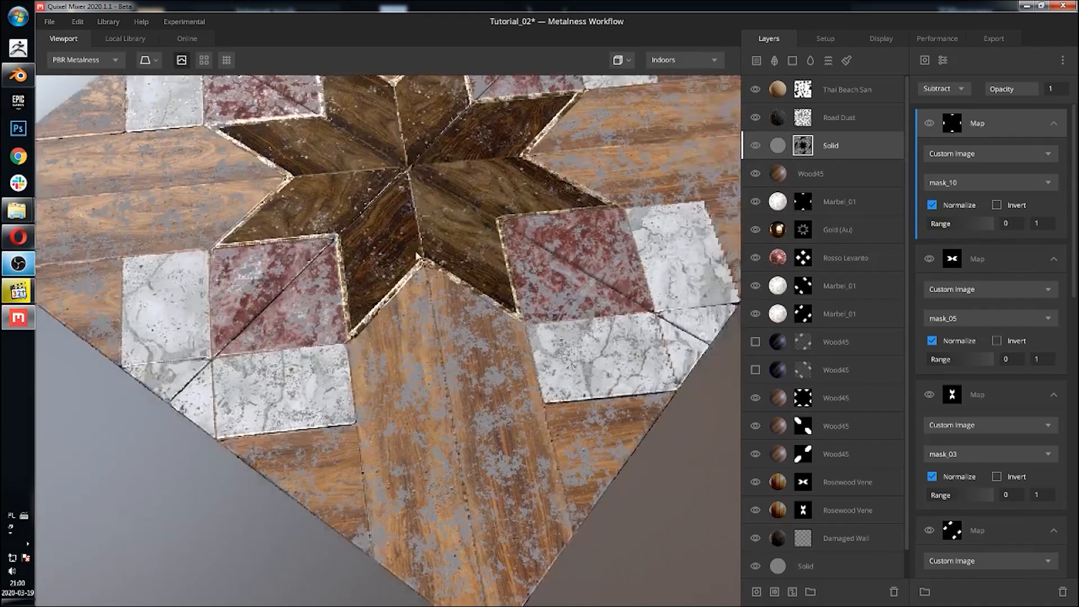
middle_click_drag(512, 255, 388, 262)
left_click_drag(388, 262, 378, 235)
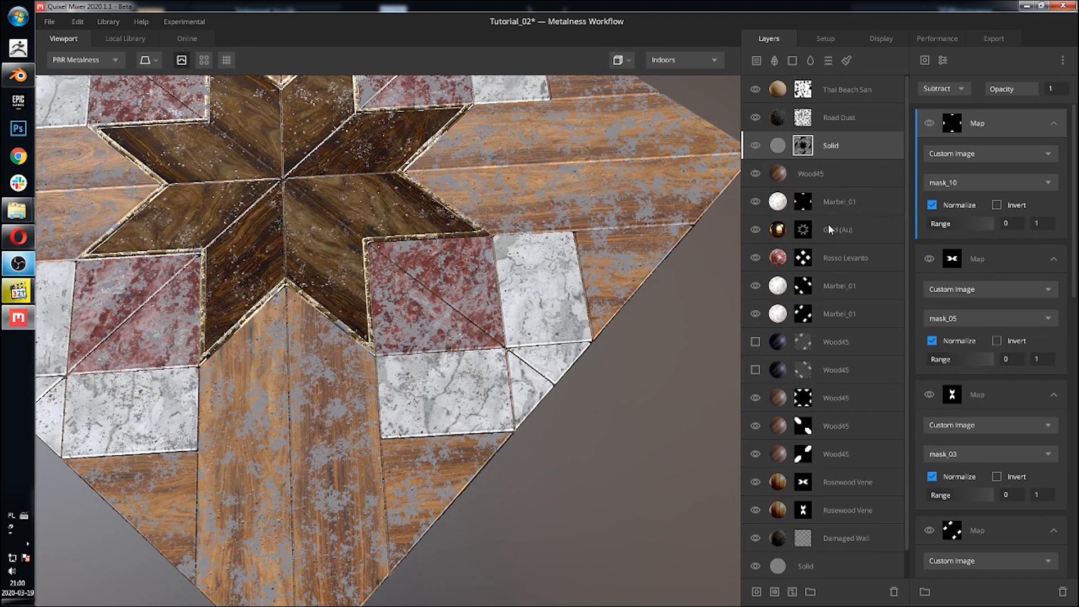
left_click(804, 231)
left_click(1058, 123)
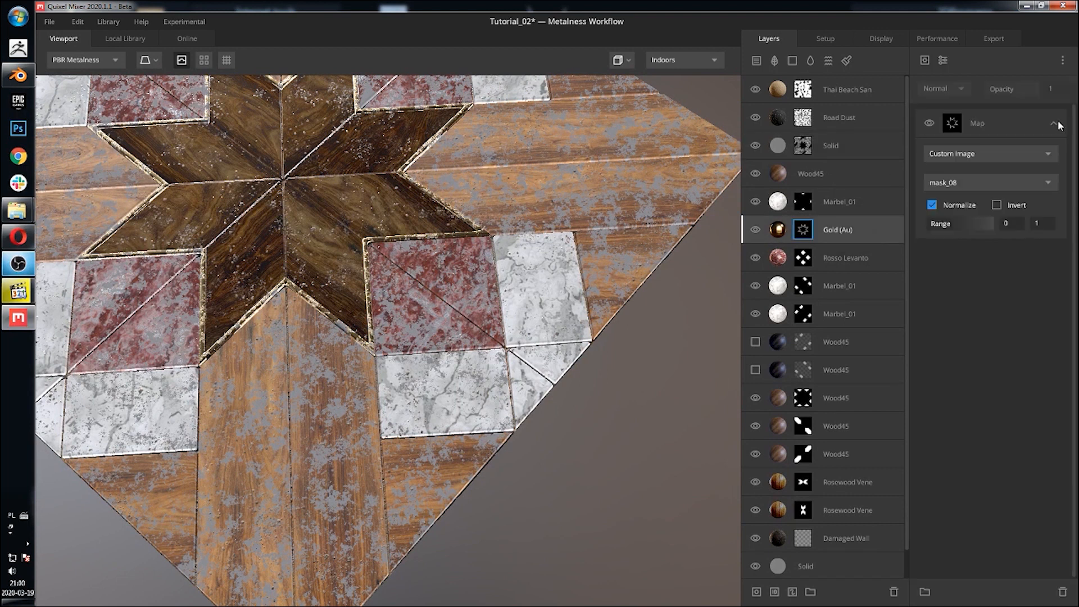
left_click(834, 127)
Step: Add a Map to the Solid layer's mask using custom image mask_08 with Subtract blending
left_click(826, 146)
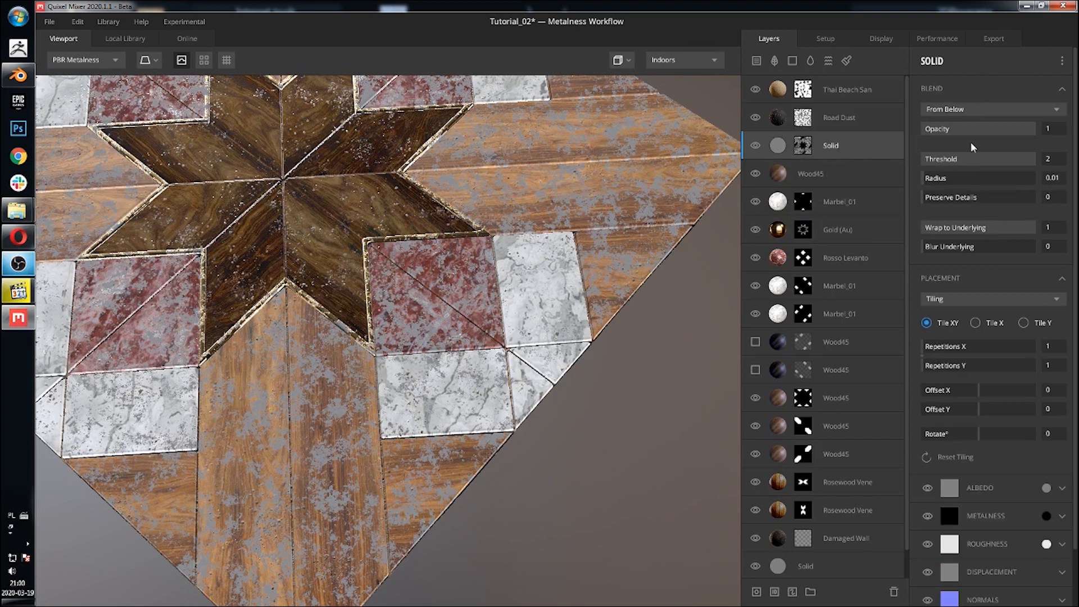
left_click(803, 145)
left_click(924, 59)
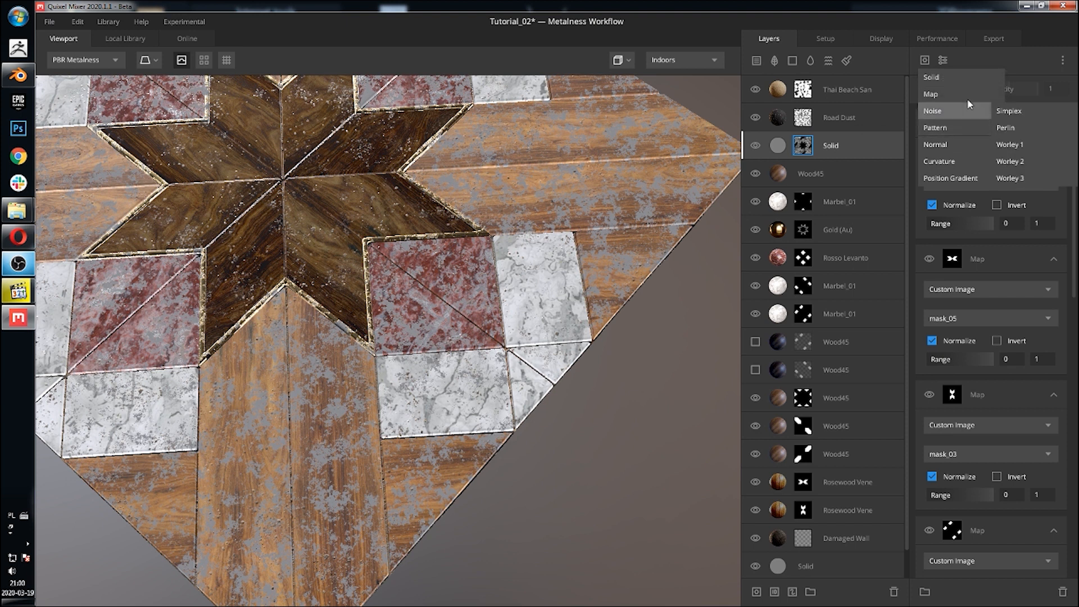
left_click(968, 96)
left_click(989, 179)
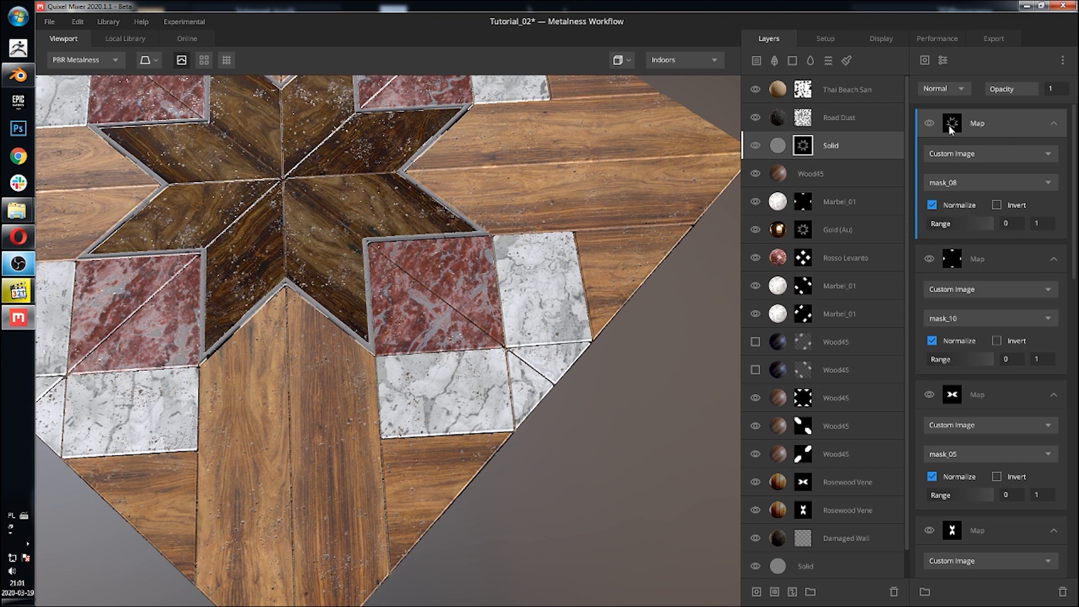
left_click(946, 89)
left_click(948, 138)
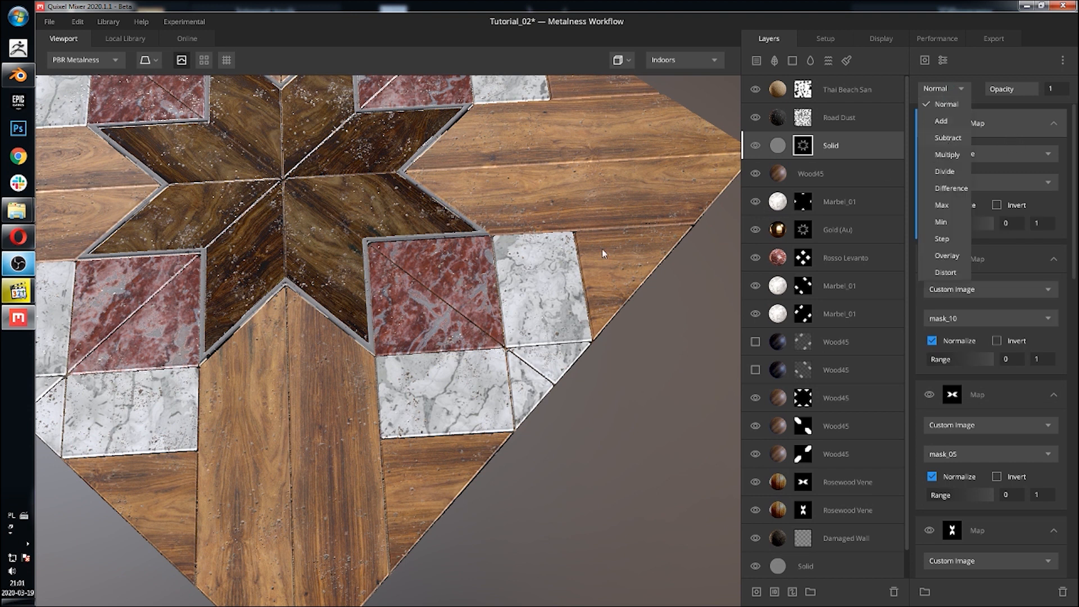
Step: Set the Solid layer's albedo colour to black
scroll(401, 203, "down", 1)
middle_click_drag(400, 199, 458, 213)
scroll(458, 213, "down", 4)
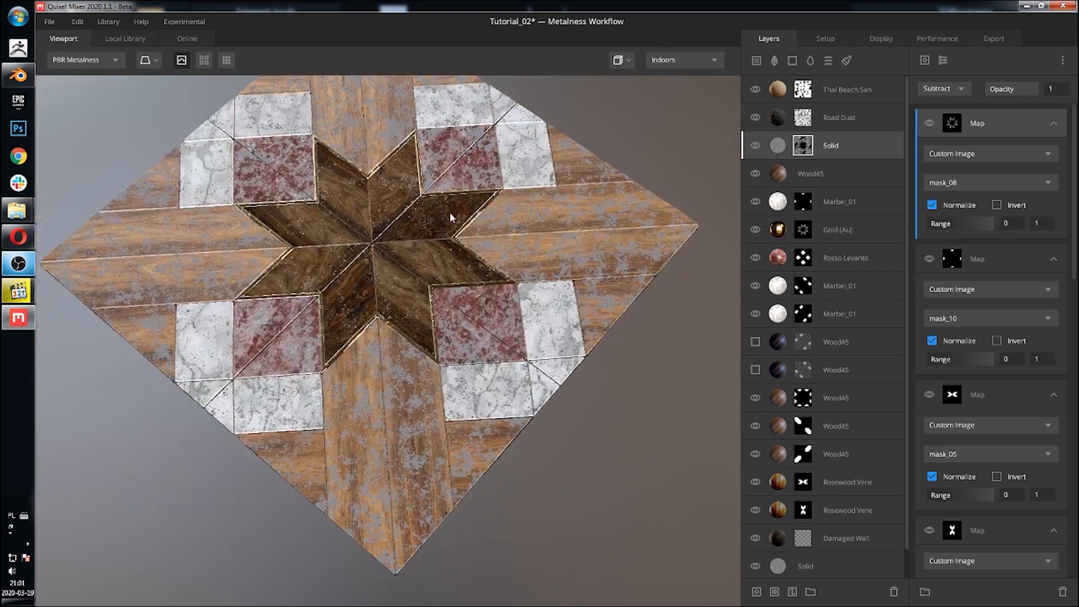
left_click_drag(450, 212, 497, 211)
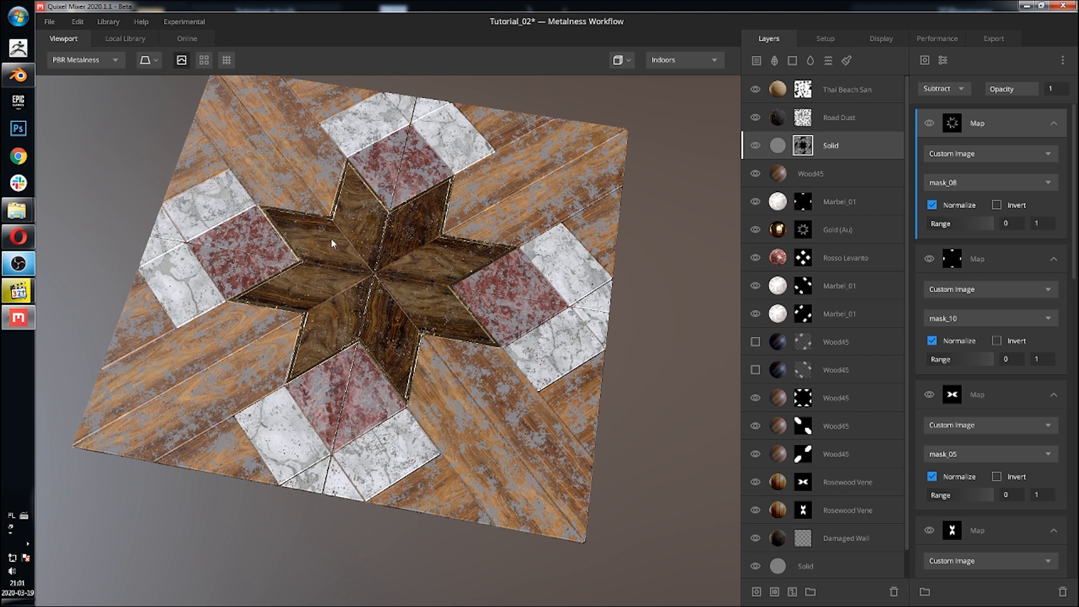
middle_click_drag(531, 265, 472, 281)
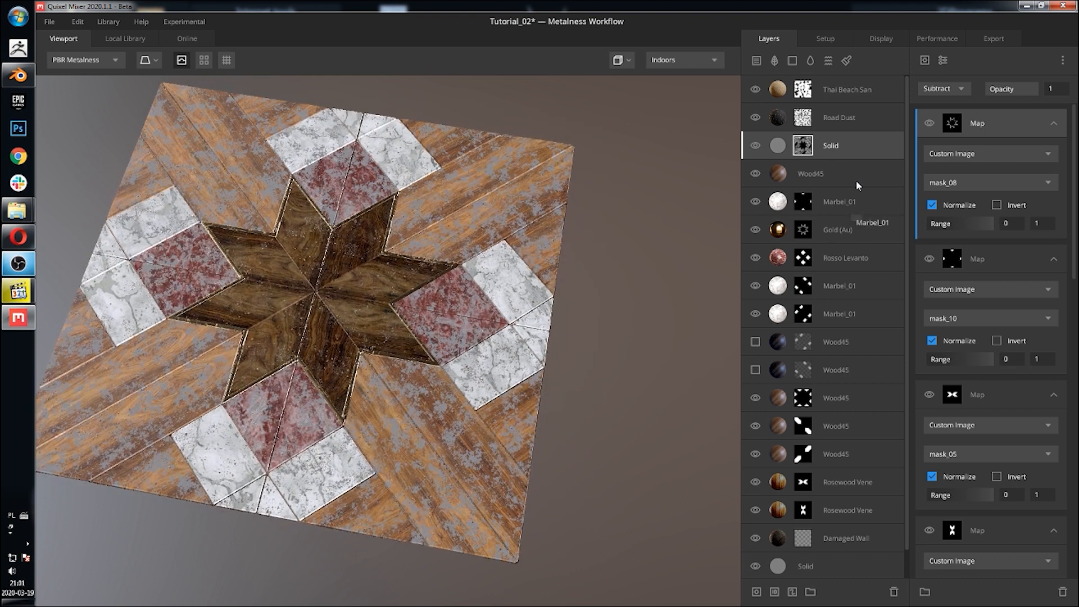
left_click(781, 152)
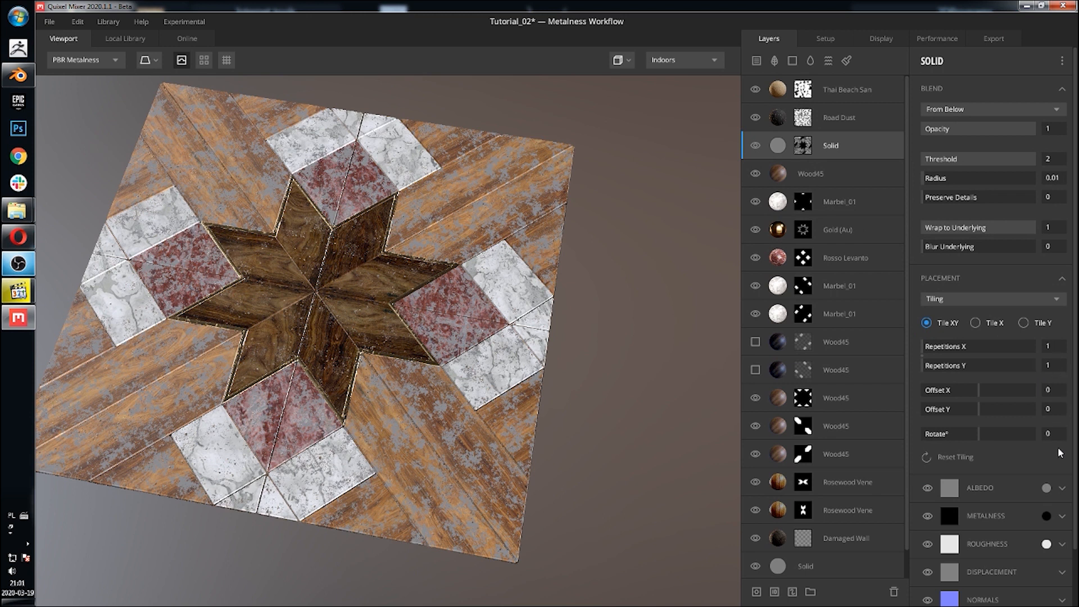
left_click(1047, 488)
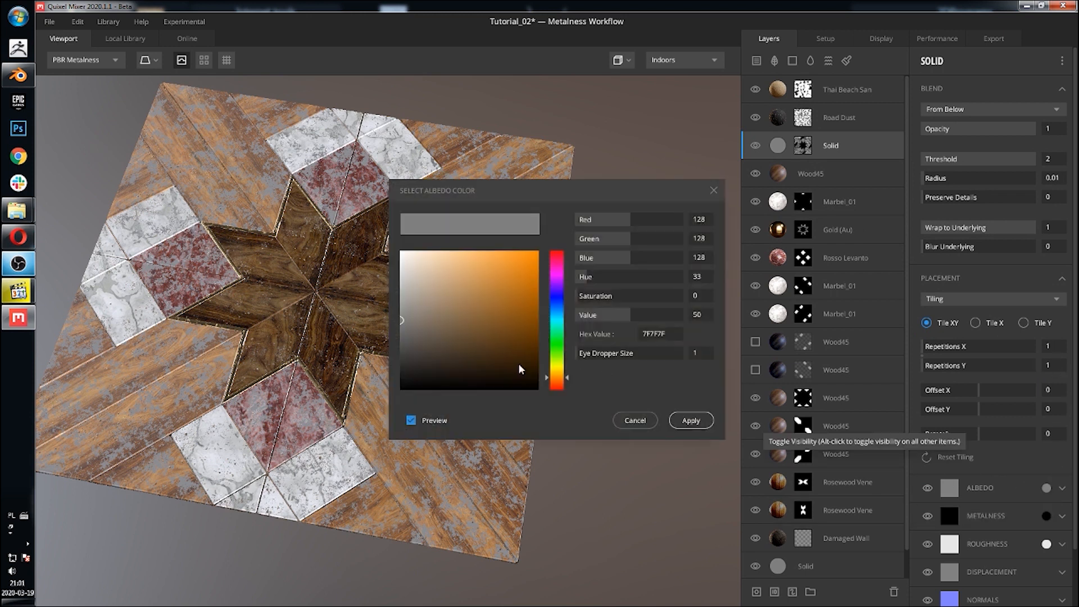
left_click(689, 420)
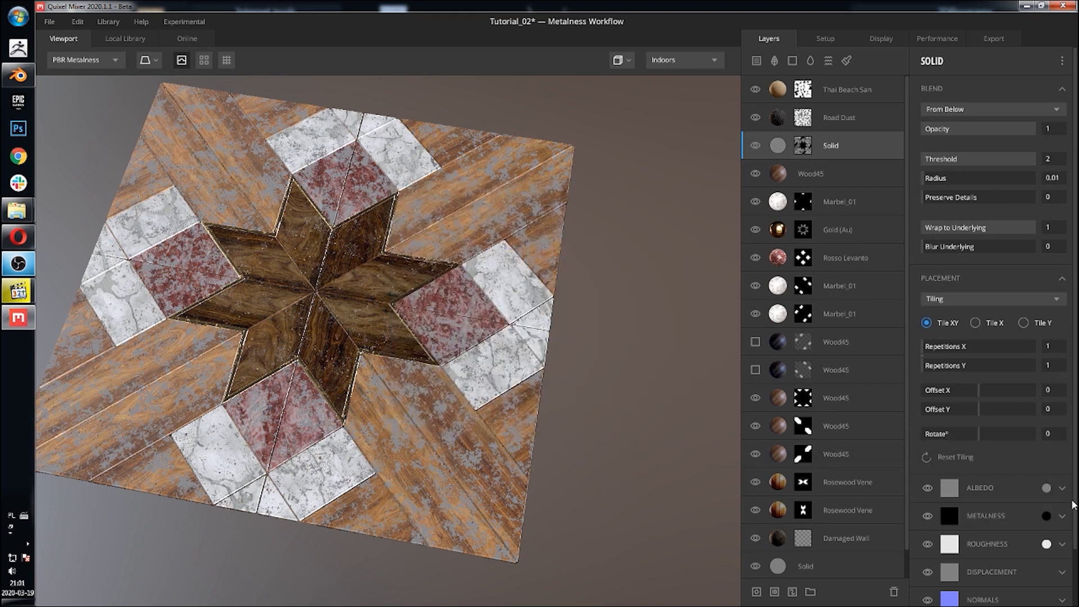
left_click(1062, 489)
scroll(1059, 493, "down", 2)
scroll(995, 493, "down", 1)
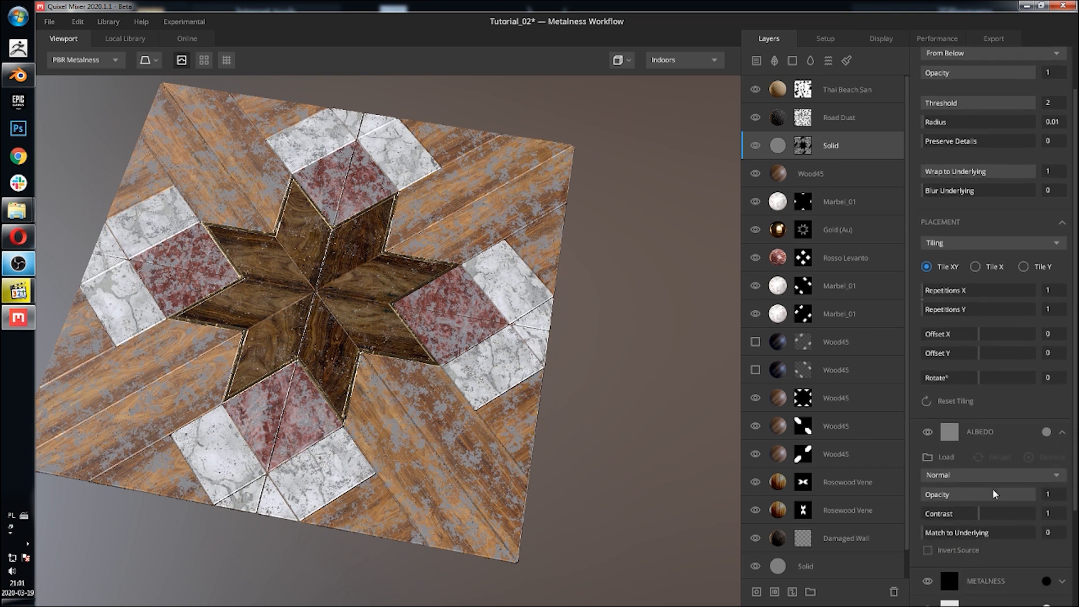
left_click(1044, 432)
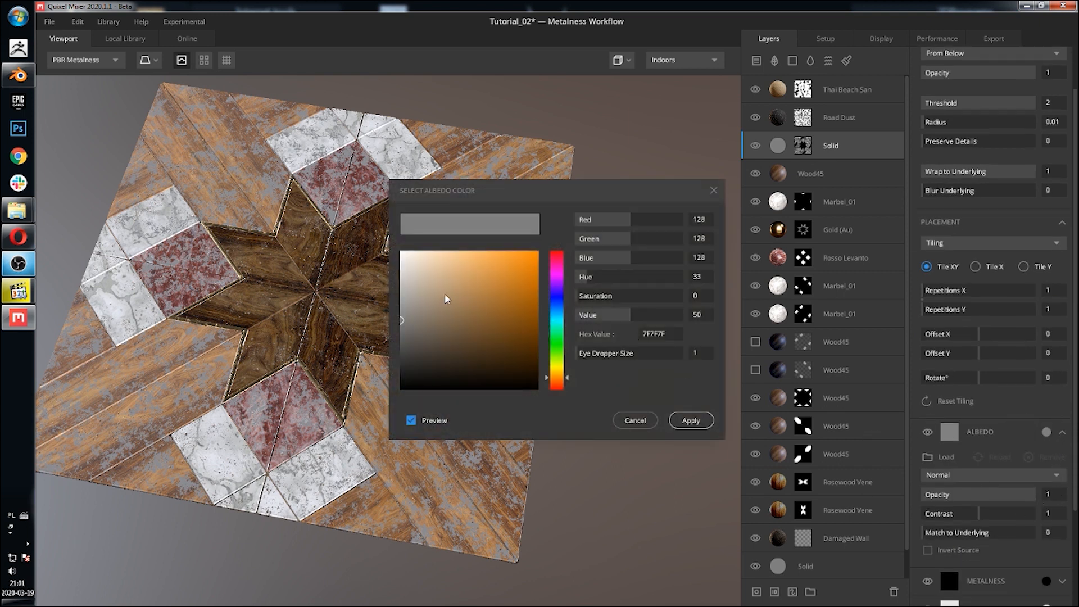
left_click_drag(445, 294, 356, 463)
left_click(784, 428)
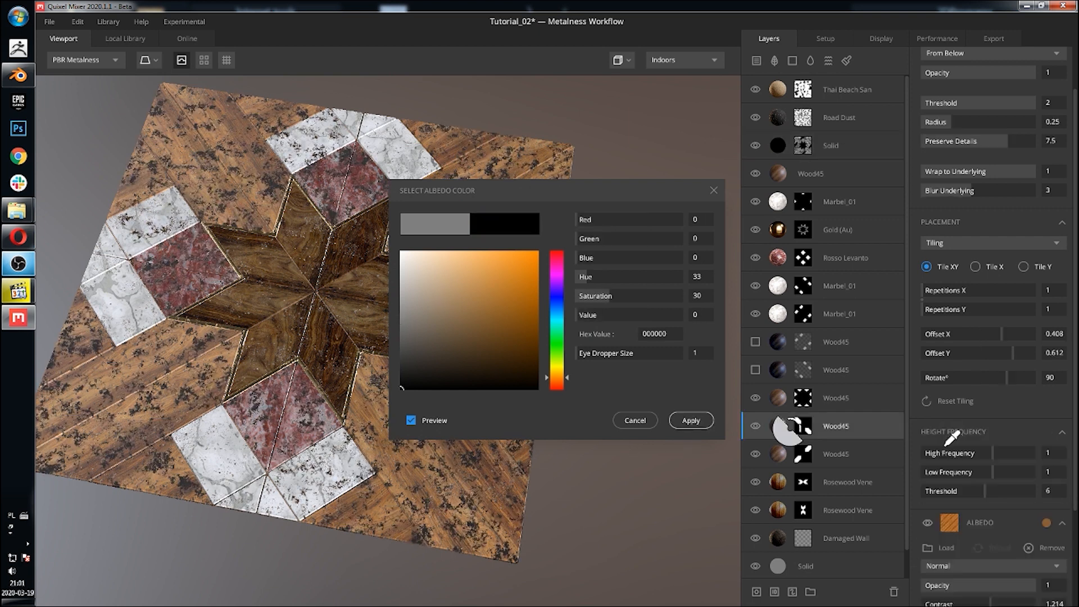
left_click(690, 420)
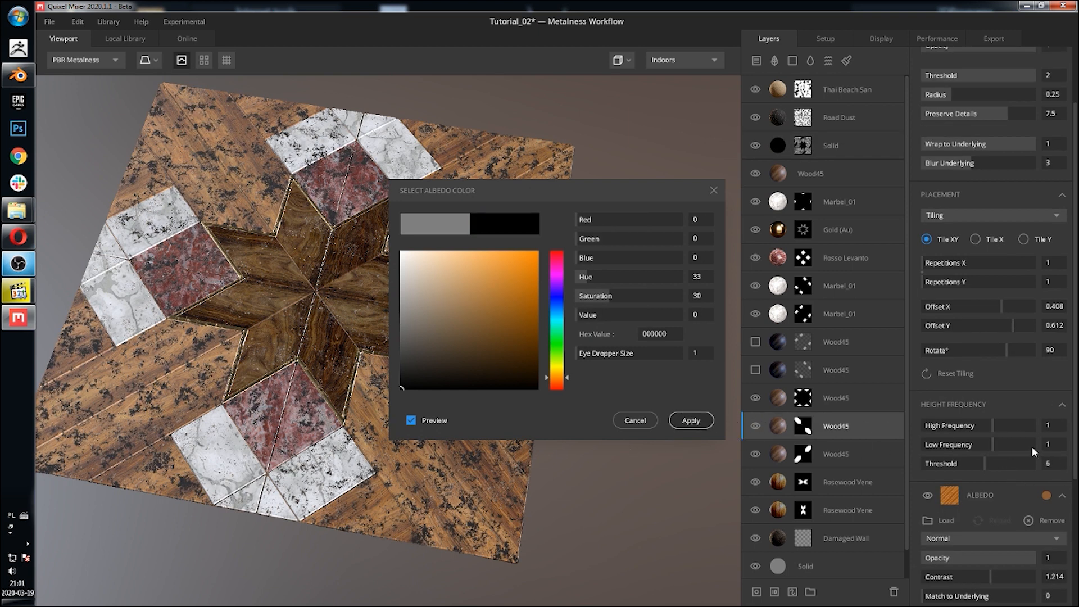
Step: Lower the Solid layer's albedo opacity to about 0.095
scroll(1017, 444, "down", 2)
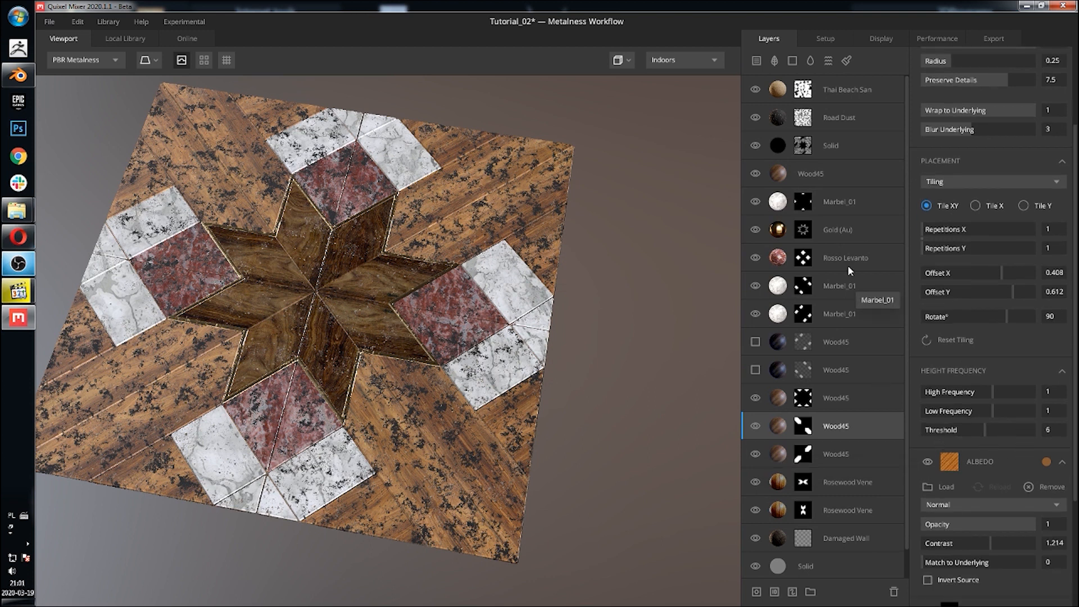
left_click(853, 141)
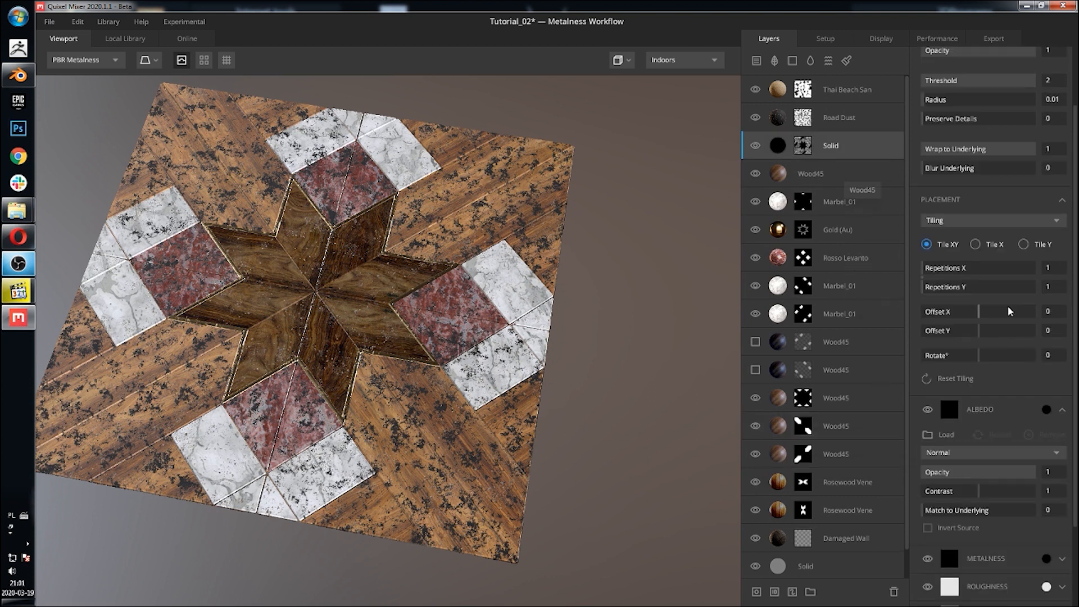
left_click_drag(1031, 472, 937, 481)
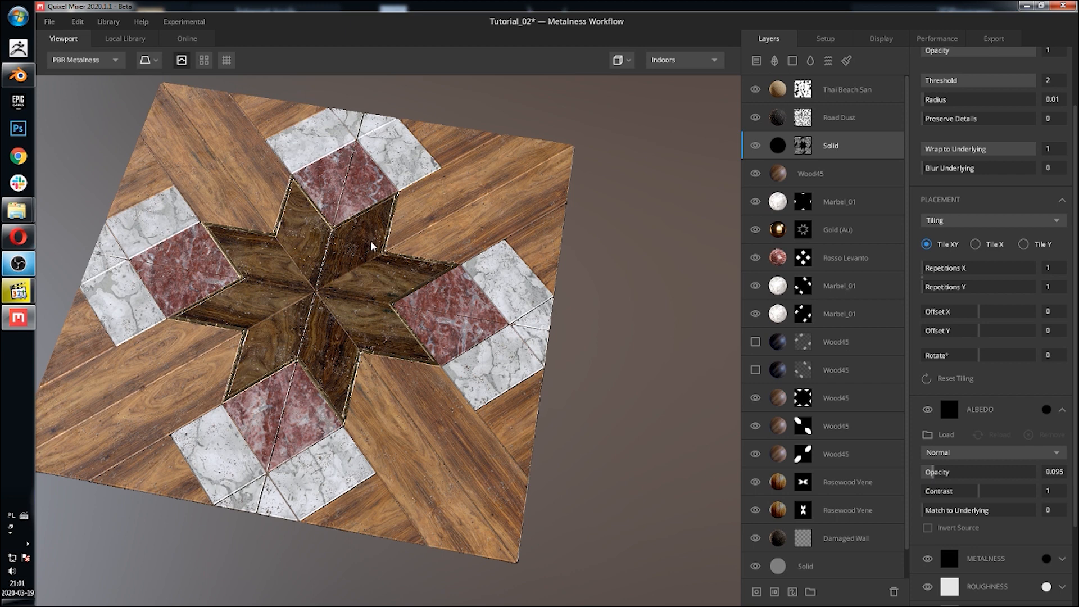
Step: Orbit and zoom around the floor to examine how the dust layer looks on the tiles
middle_click_drag(500, 319, 502, 209)
scroll(513, 301, "up", 4)
left_click_drag(515, 304, 423, 254)
scroll(432, 238, "up", 3)
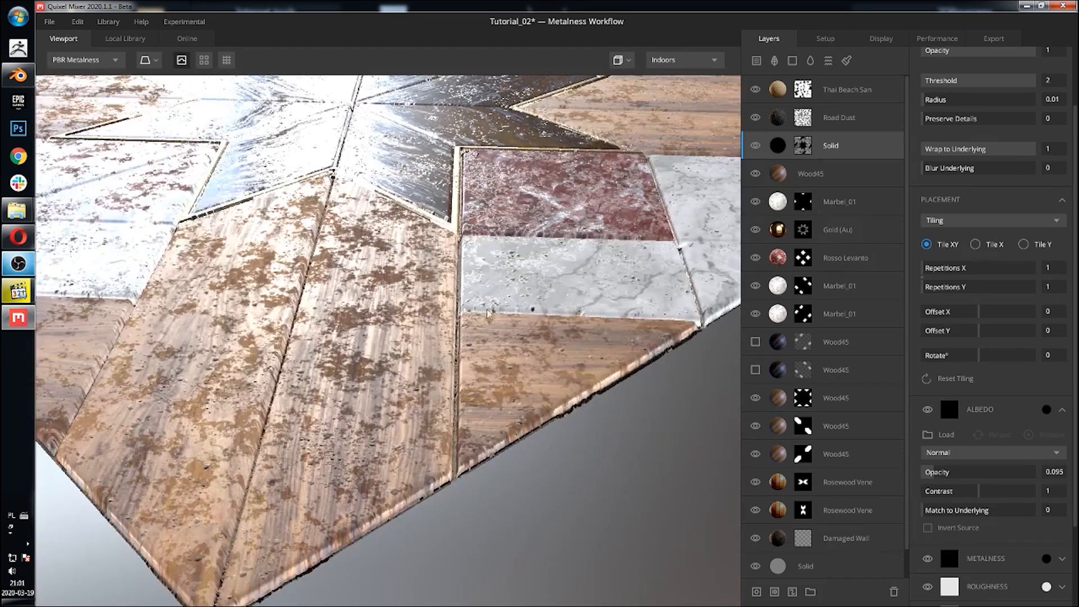
right_click_drag(488, 289, 458, 278, "shift")
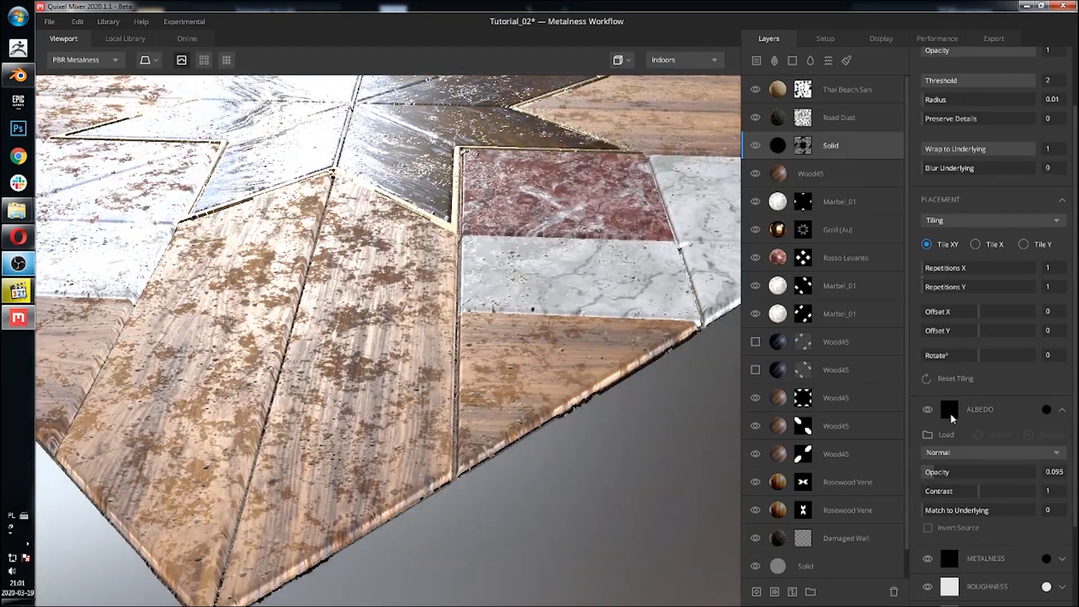
scroll(950, 413, "down", 3)
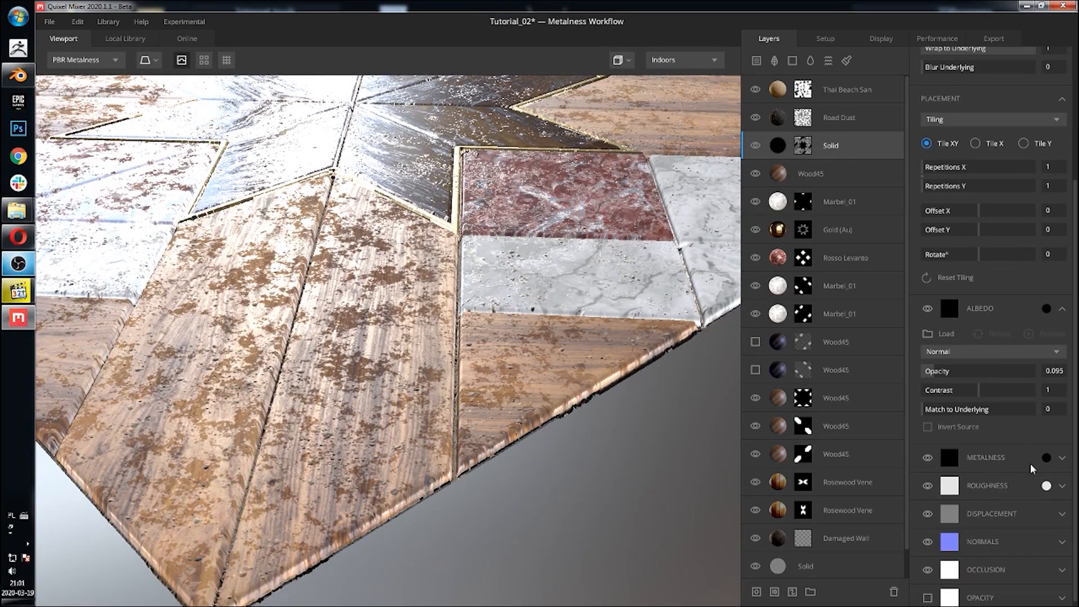
scroll(1046, 520, "down", 1)
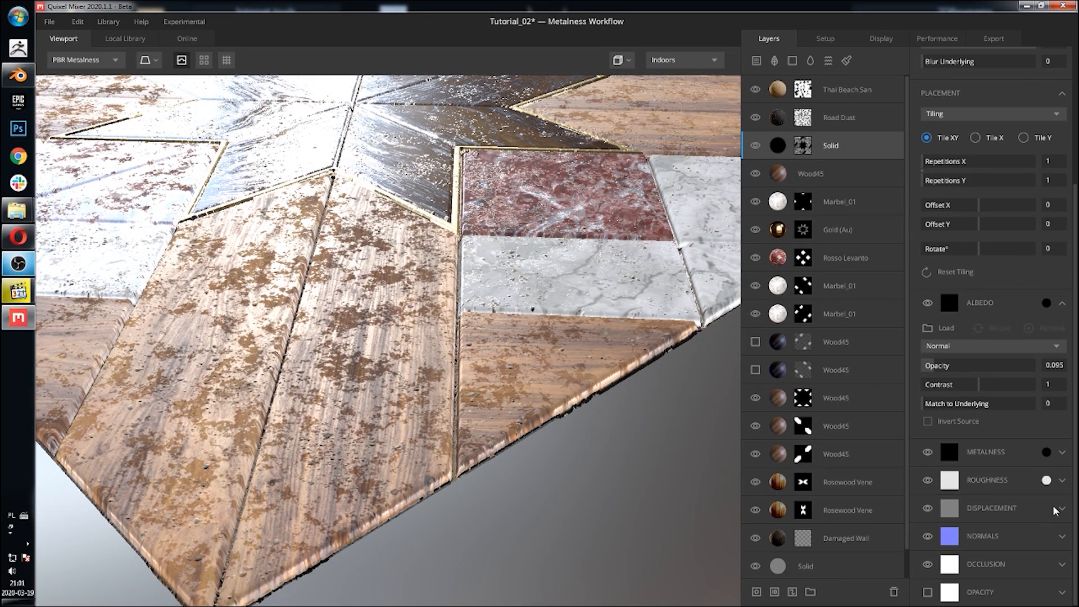
Step: Lower the Solid layer's roughness opacity to about 0.2
left_click(1062, 480)
left_click(1046, 480)
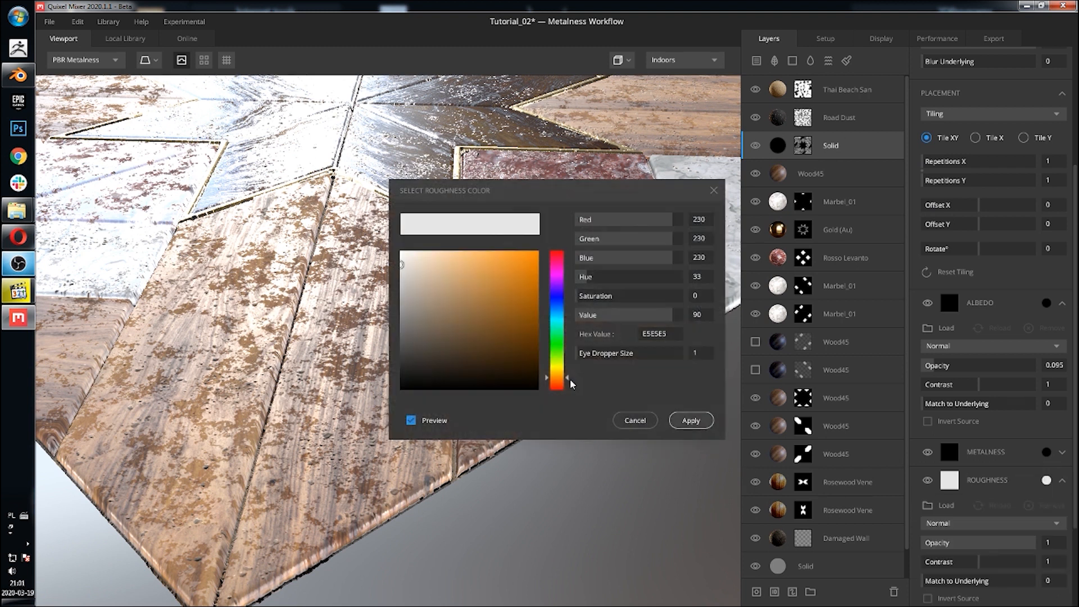
left_click(645, 419)
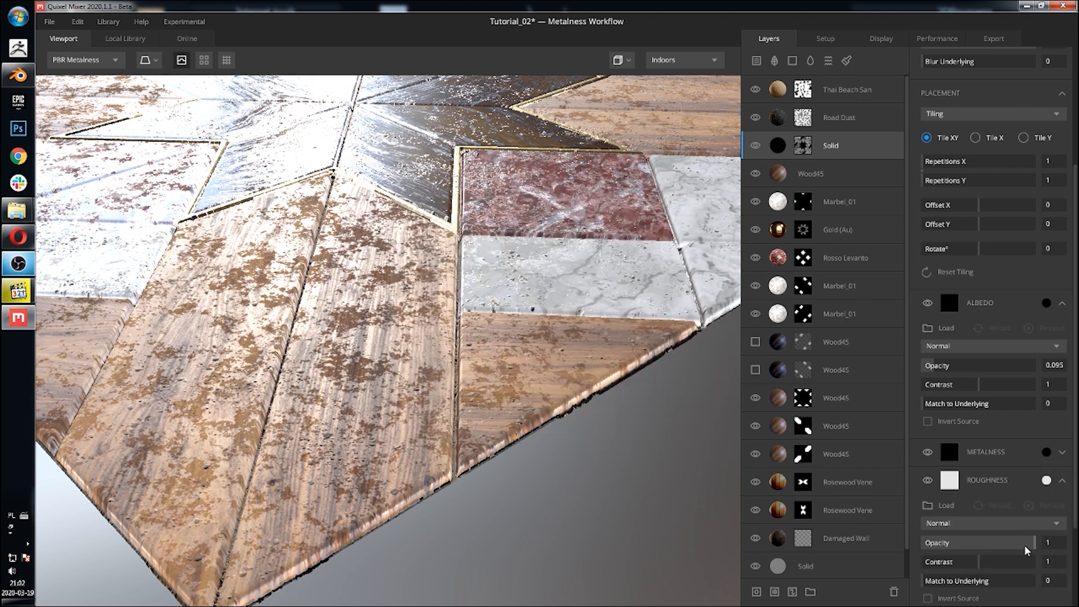
left_click_drag(1026, 550, 946, 546)
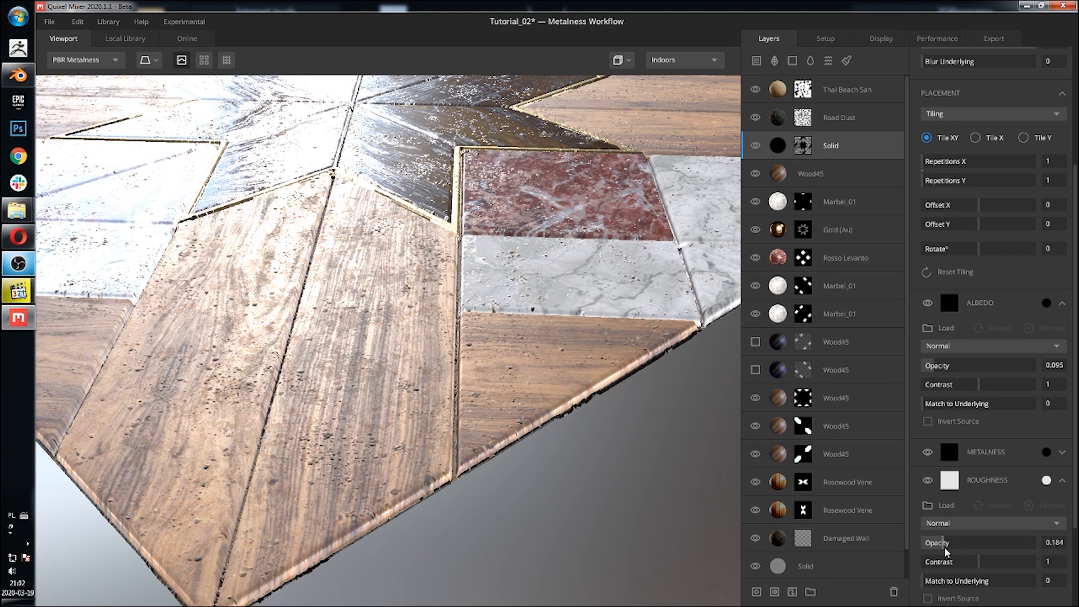
Step: Toggle the Road Dust layer's visibility off and back on to compare its effect
scroll(428, 242, "down", 8)
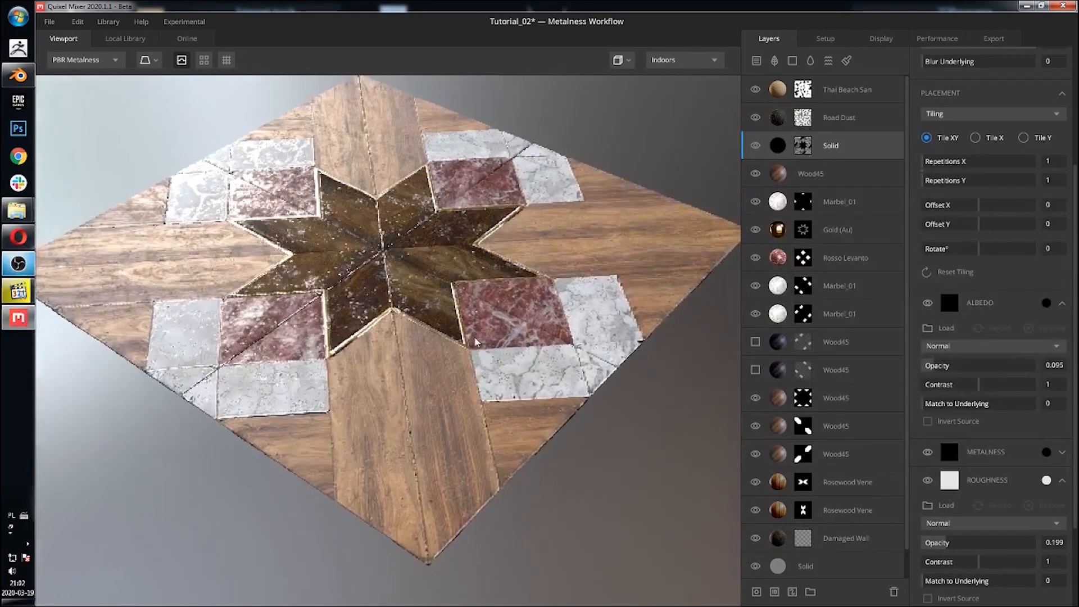
left_click_drag(475, 341, 444, 373)
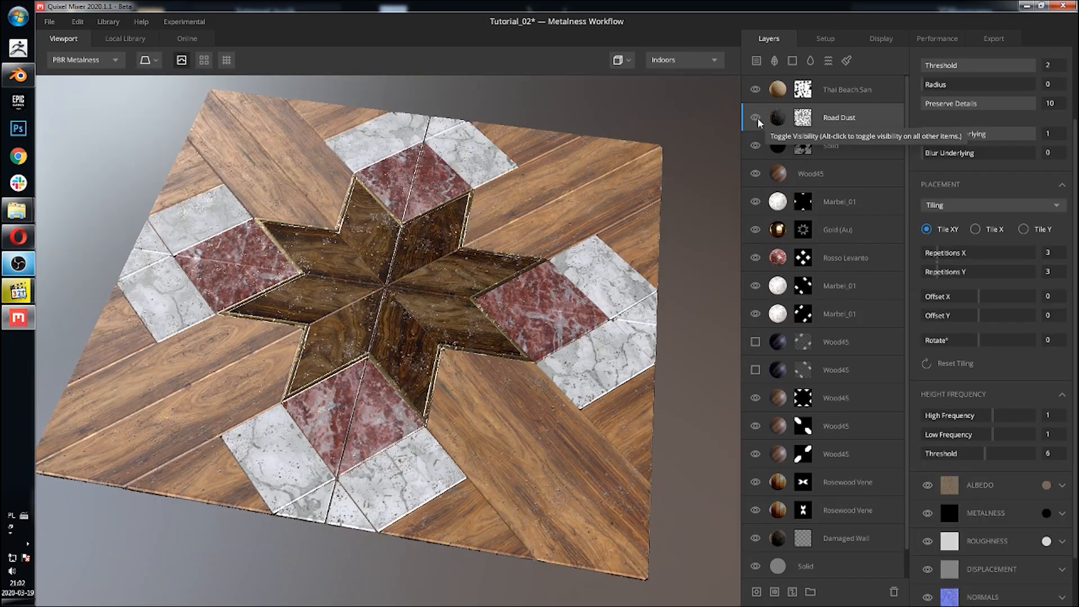
left_click(755, 118)
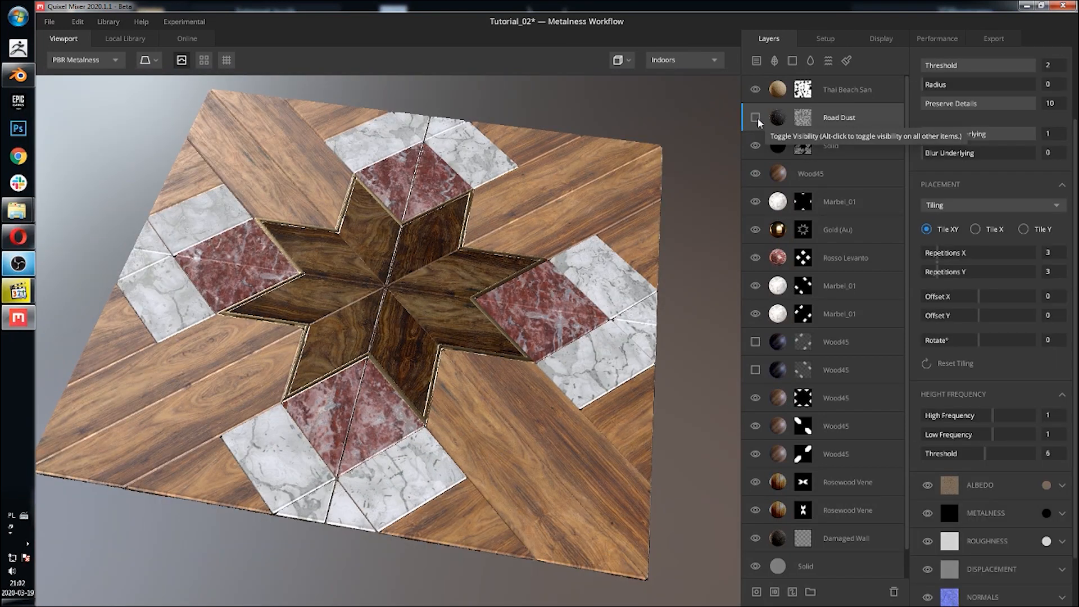
left_click(756, 118)
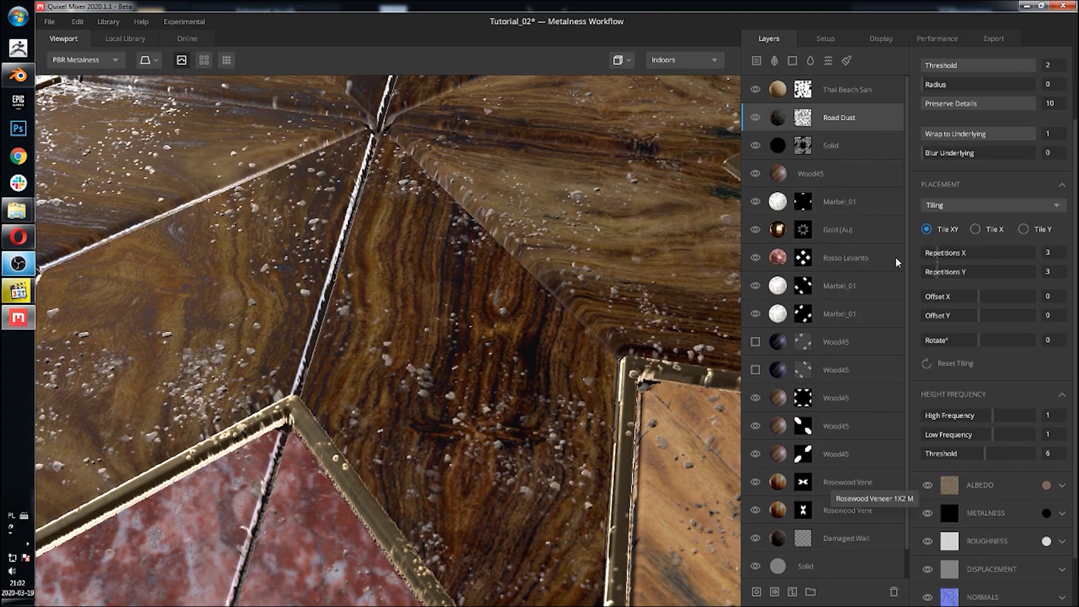
Step: Add a Map to the Road Dust layer's mask using custom image mask_08 with Subtract blending
left_click(803, 118)
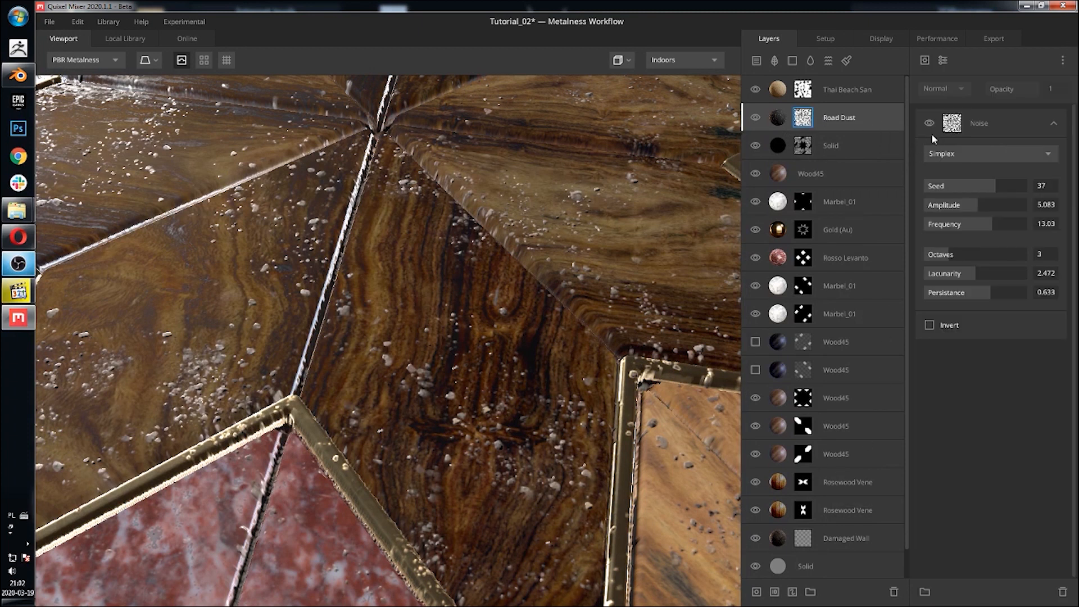
left_click(943, 60)
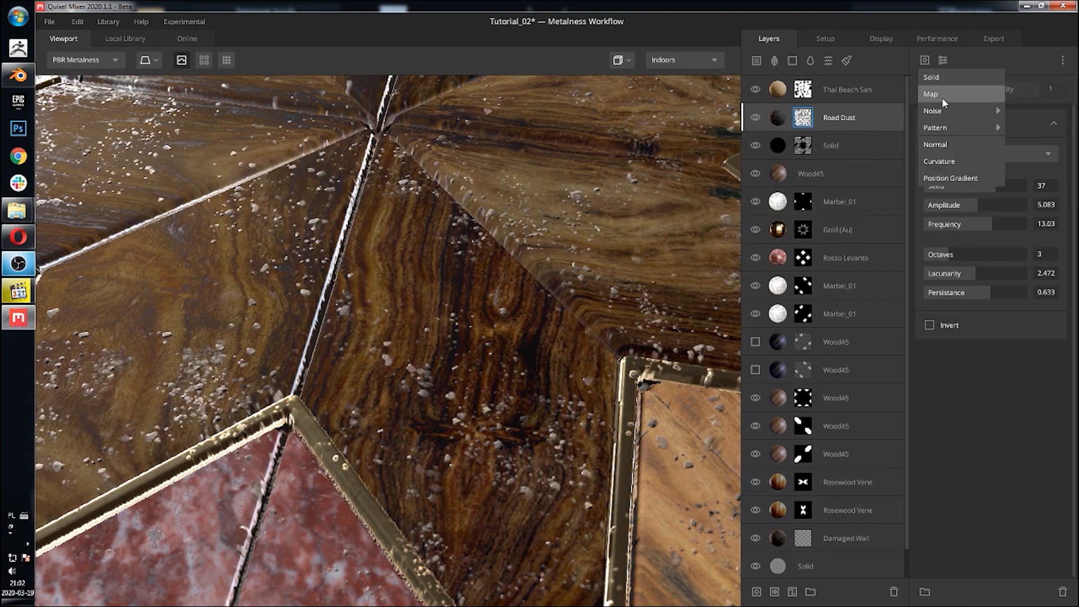
left_click(942, 97)
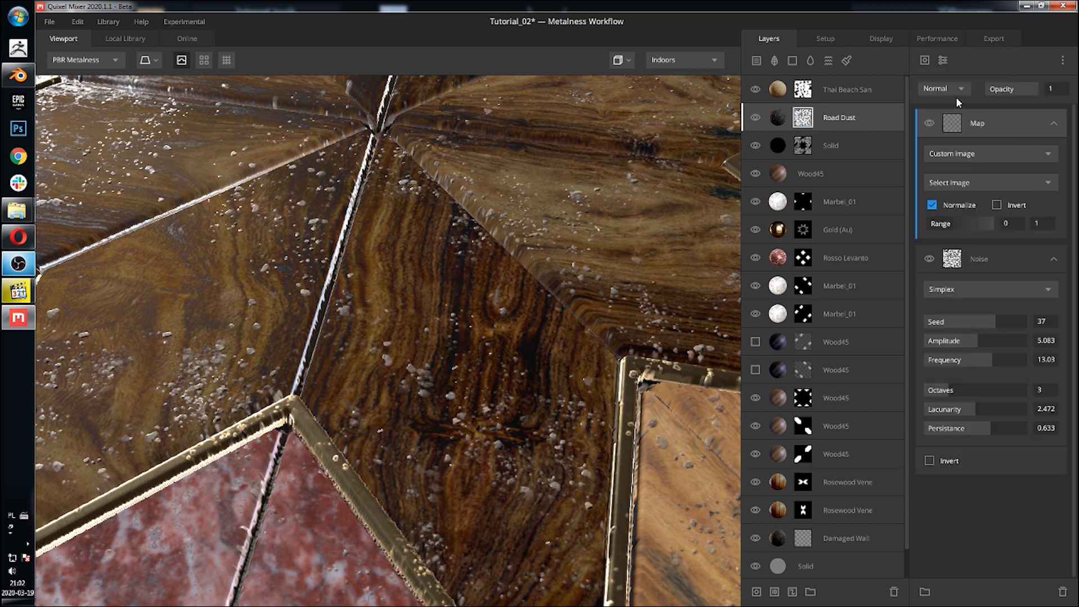
left_click(990, 187)
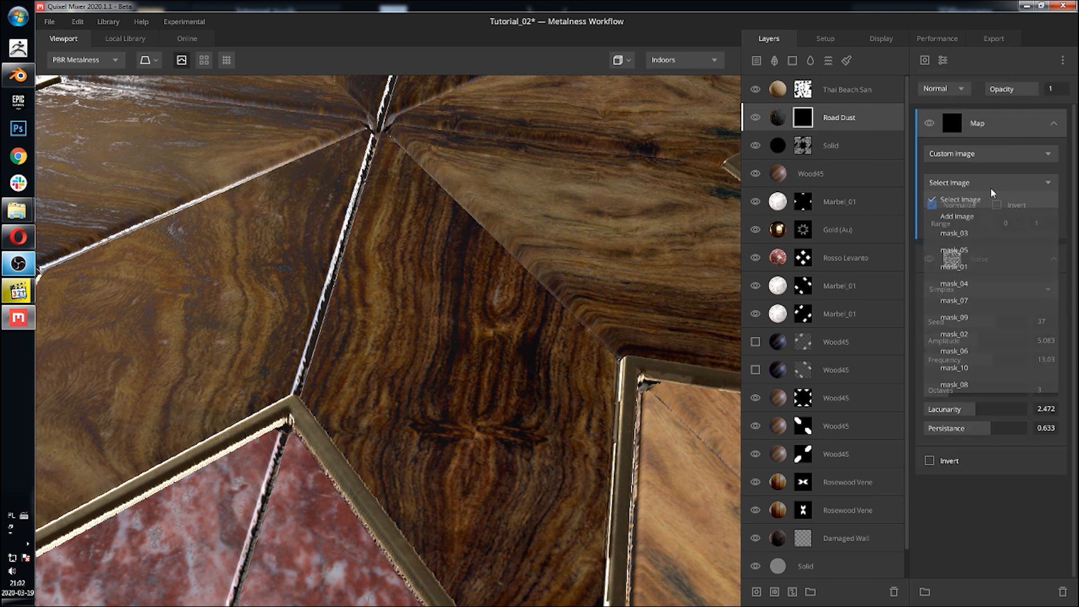
left_click(979, 383)
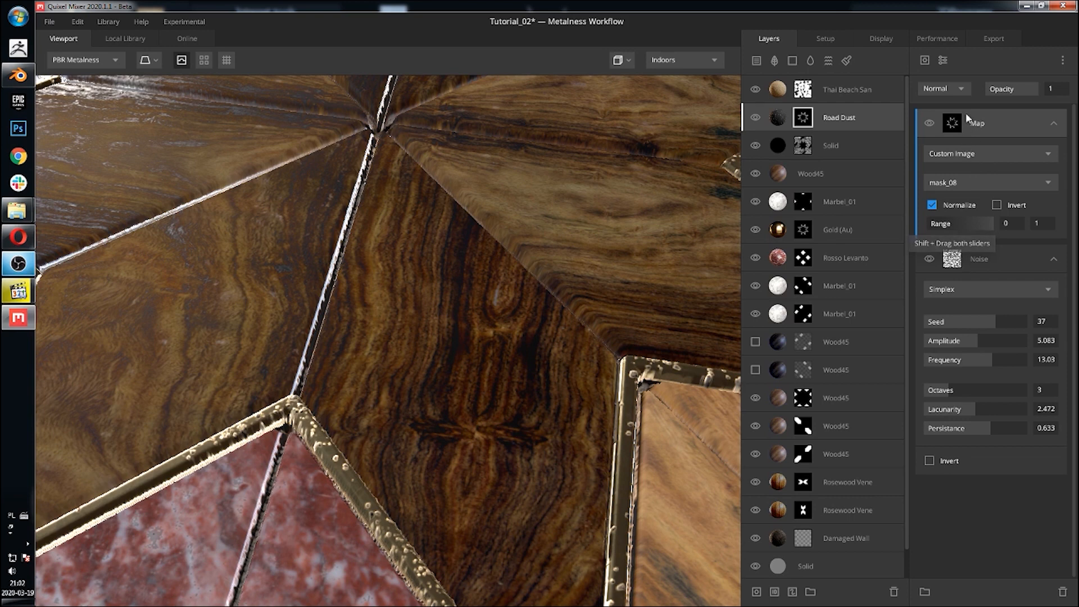
left_click(952, 90)
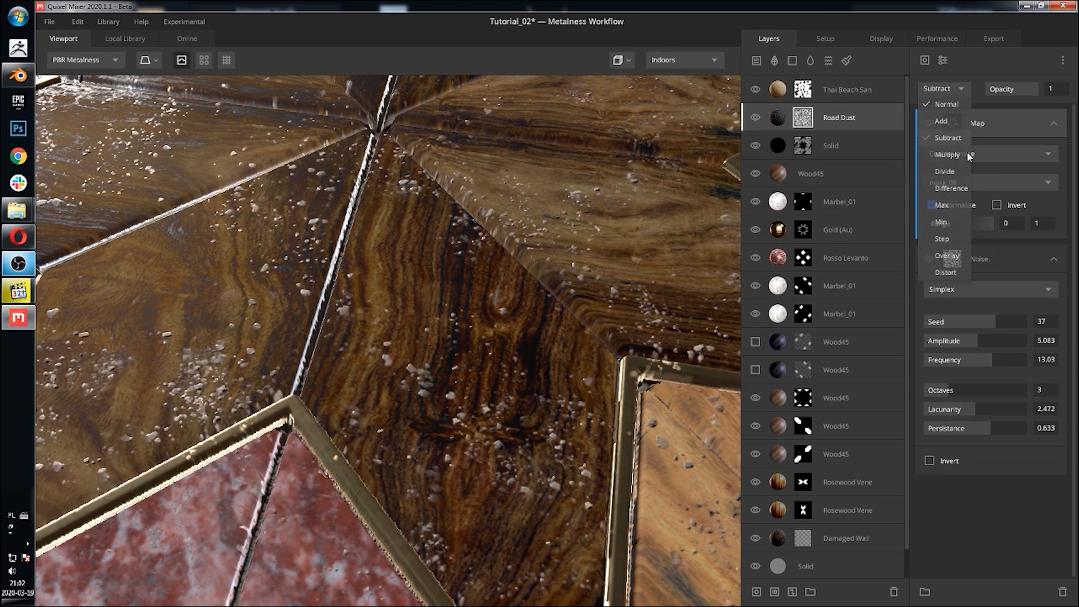
left_click(962, 138)
middle_click_drag(468, 329, 568, 214)
scroll(550, 220, "down", 3)
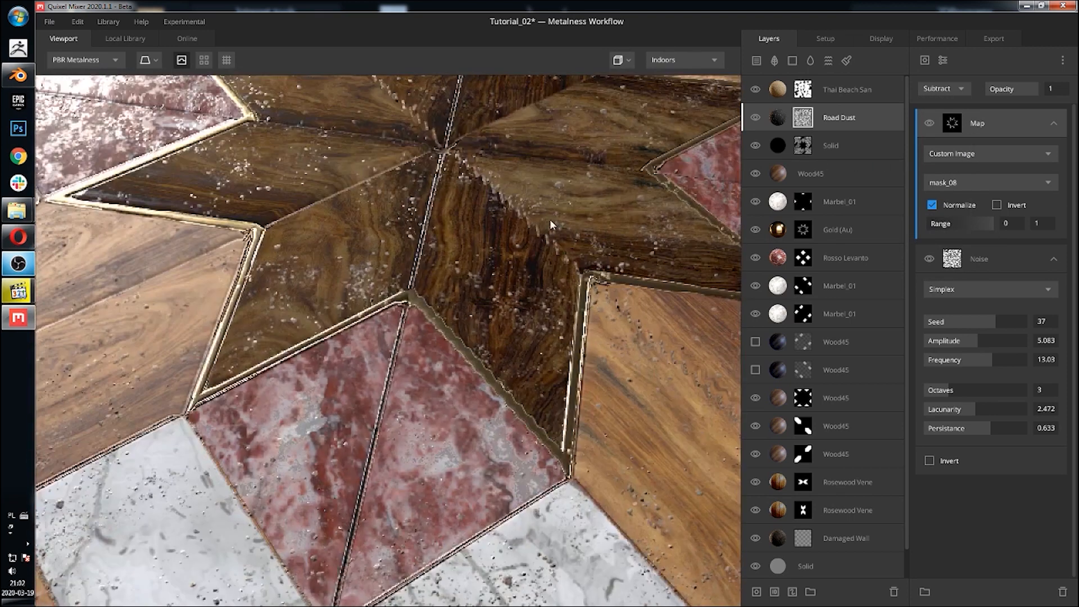
Step: Zoom and orbit around the star inlay to inspect how the masked Road Dust looks on the tiles
scroll(550, 220, "down", 2)
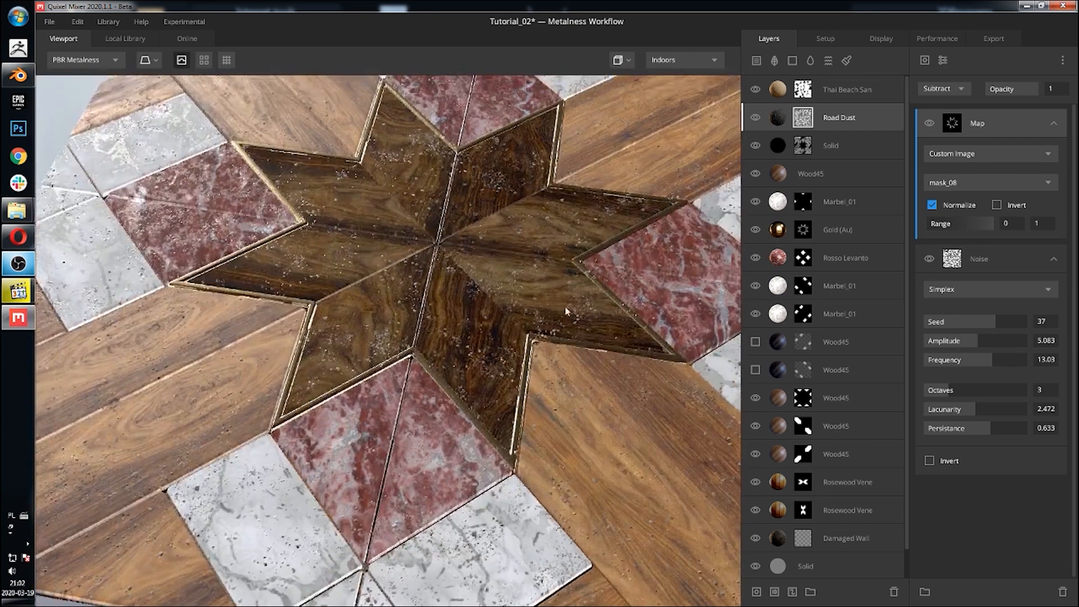
scroll(564, 305, "up", 5)
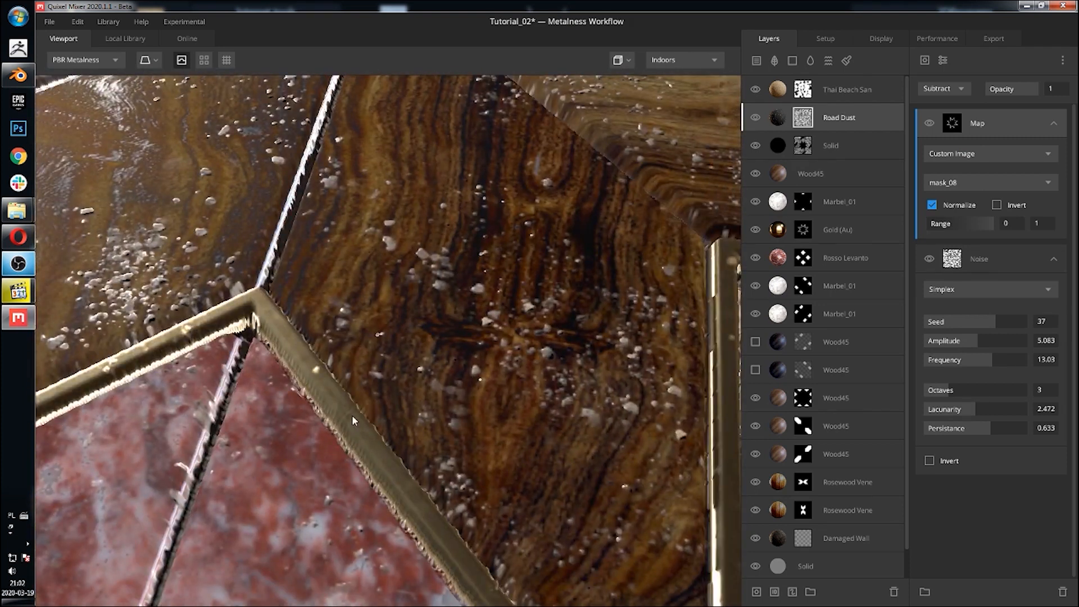
scroll(391, 388, "down", 4)
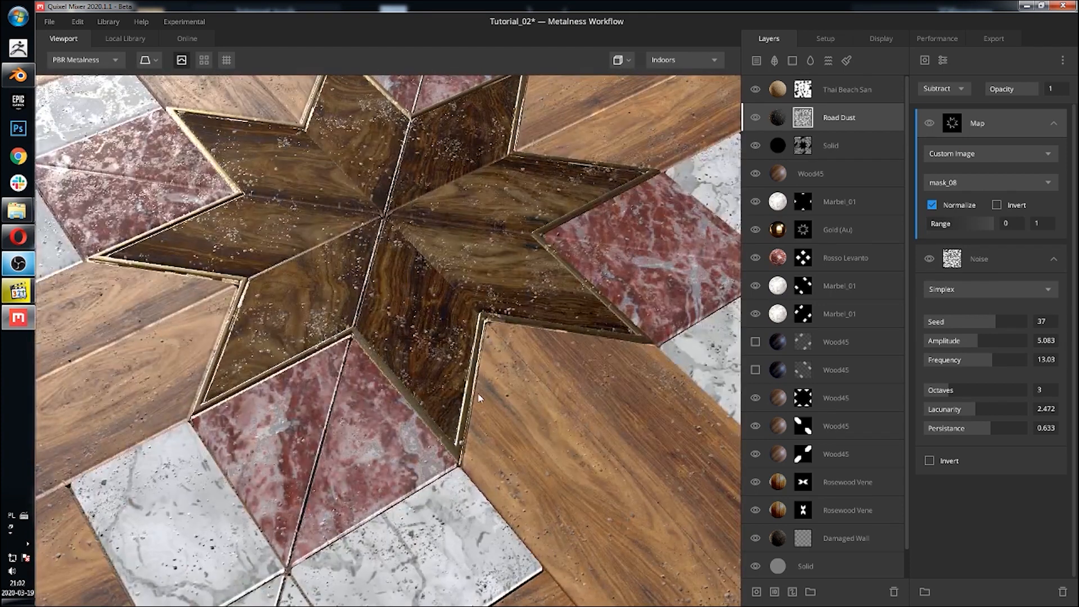
scroll(479, 340, "down", 3)
left_click_drag(523, 292, 494, 244)
left_click_drag(423, 245, 466, 245, "shift")
left_click_drag(540, 256, 537, 282)
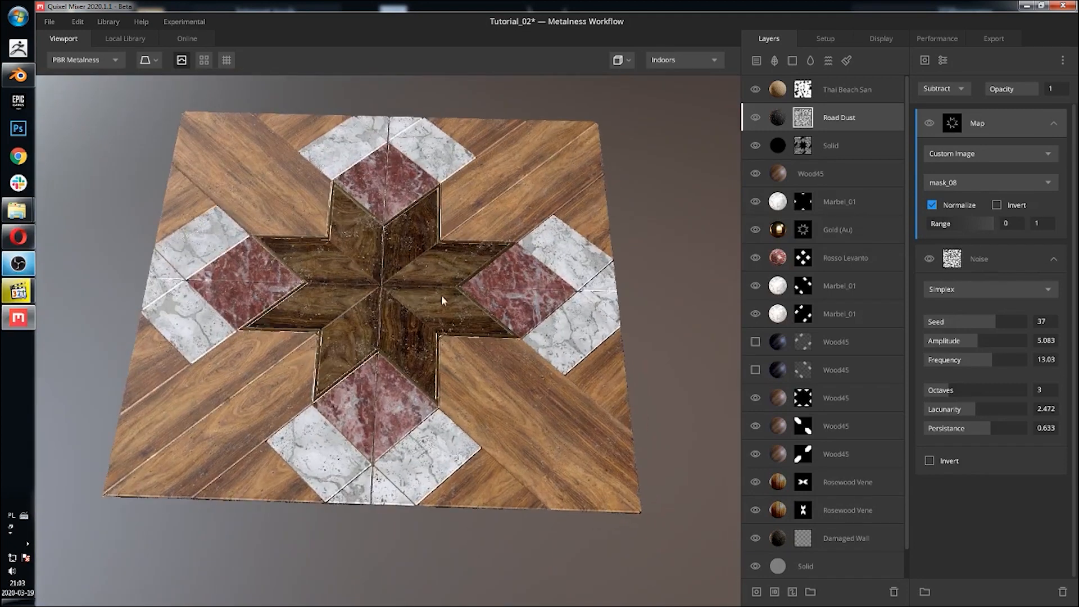
middle_click_drag(530, 378, 498, 340)
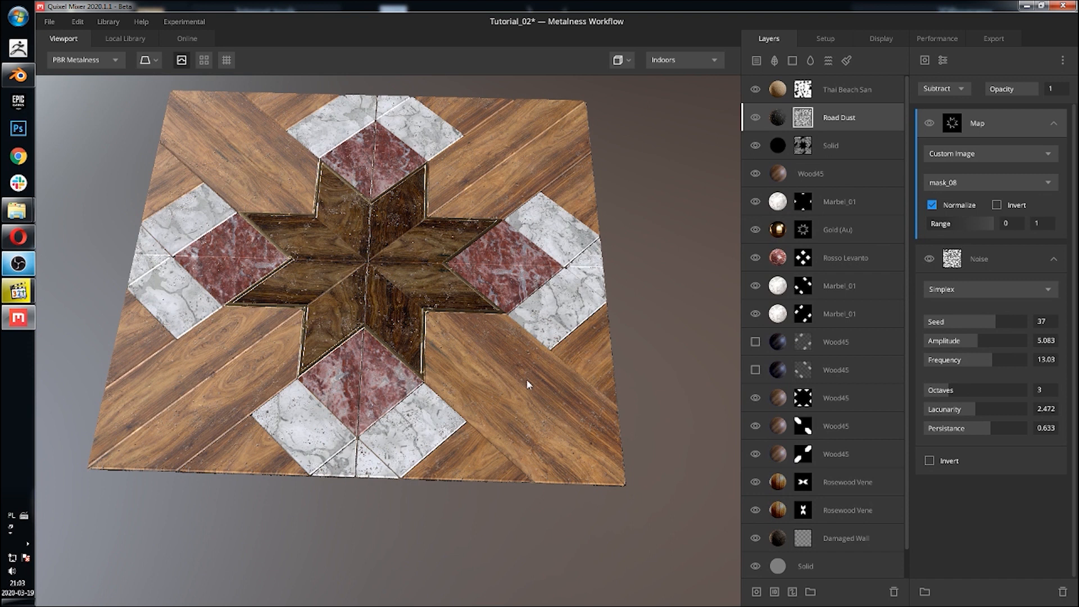
Step: Add a new Solid layer on top with a black albedo, Threshold 2 and Wrap to Underlying 1
left_click(878, 88)
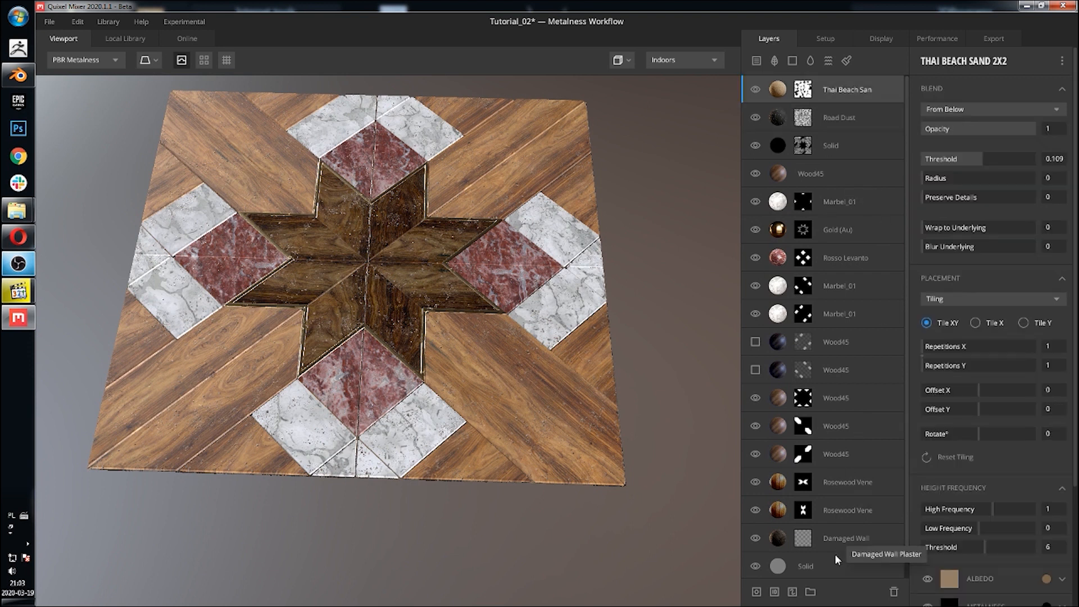
left_click(792, 61)
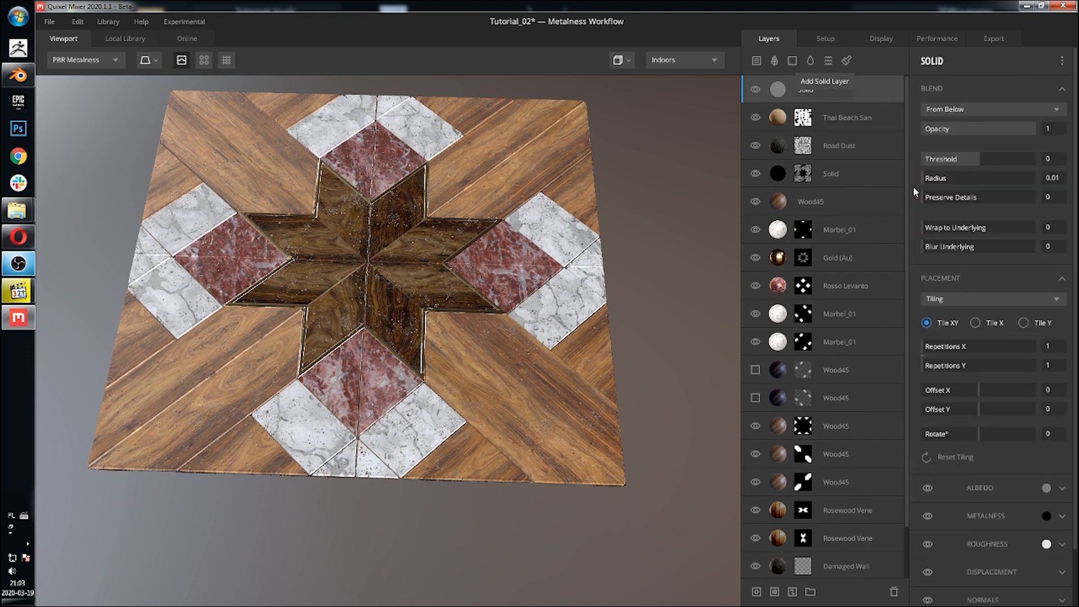
left_click(1046, 488)
mouse_move(434, 371)
left_mouse_down()
mouse_move(444, 356)
mouse_move(356, 414)
left_mouse_up()
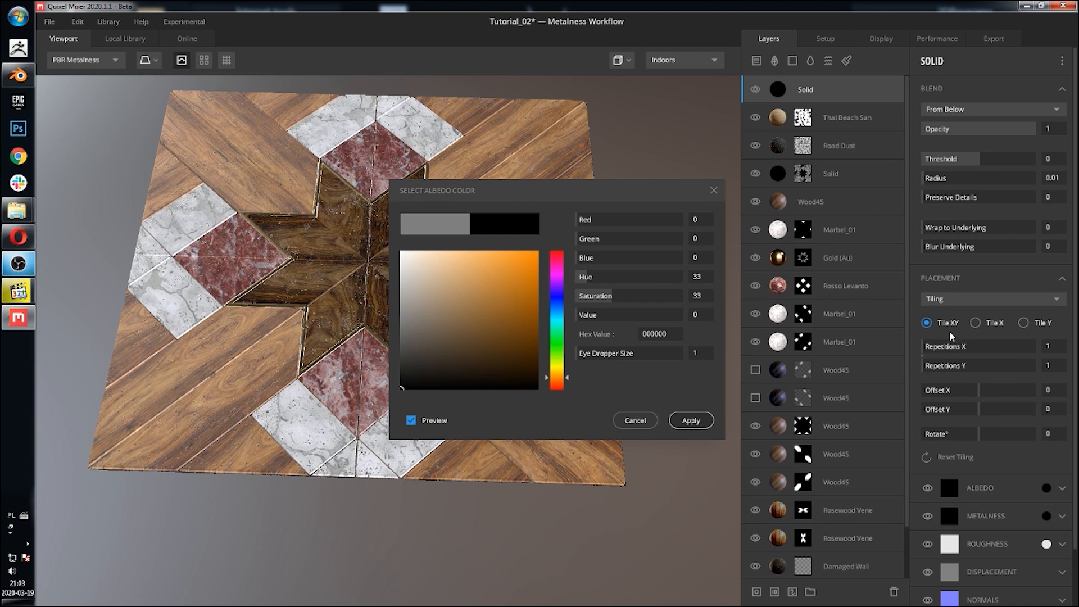
left_click_drag(1036, 162, 1054, 165)
left_click_drag(1012, 228, 1034, 227)
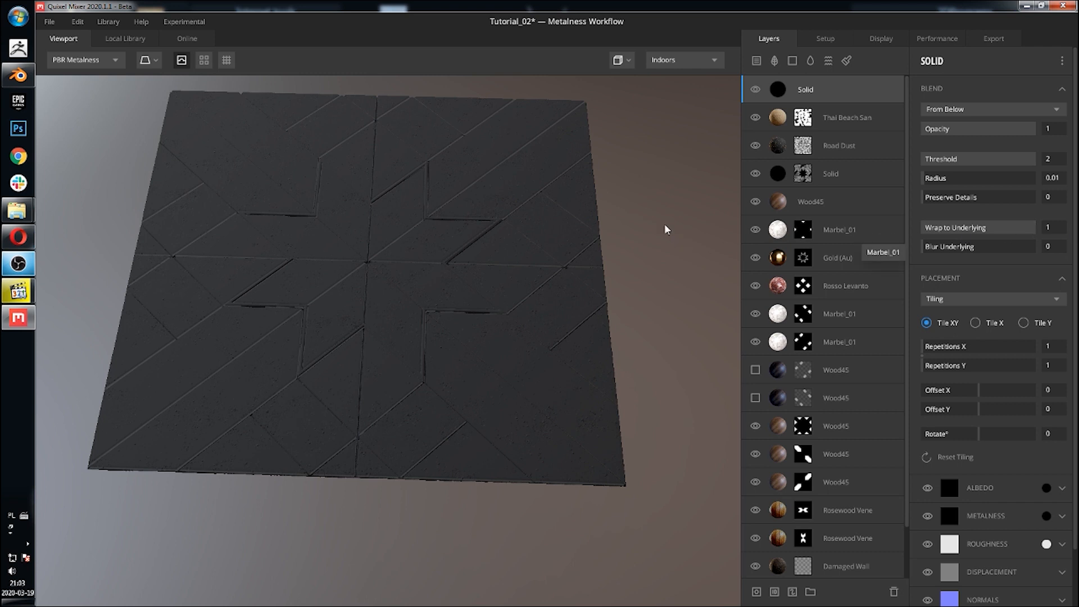
Step: Add a paint mask to the new top Solid layer and select the Square brush preset
middle_click_drag(646, 204, 636, 240)
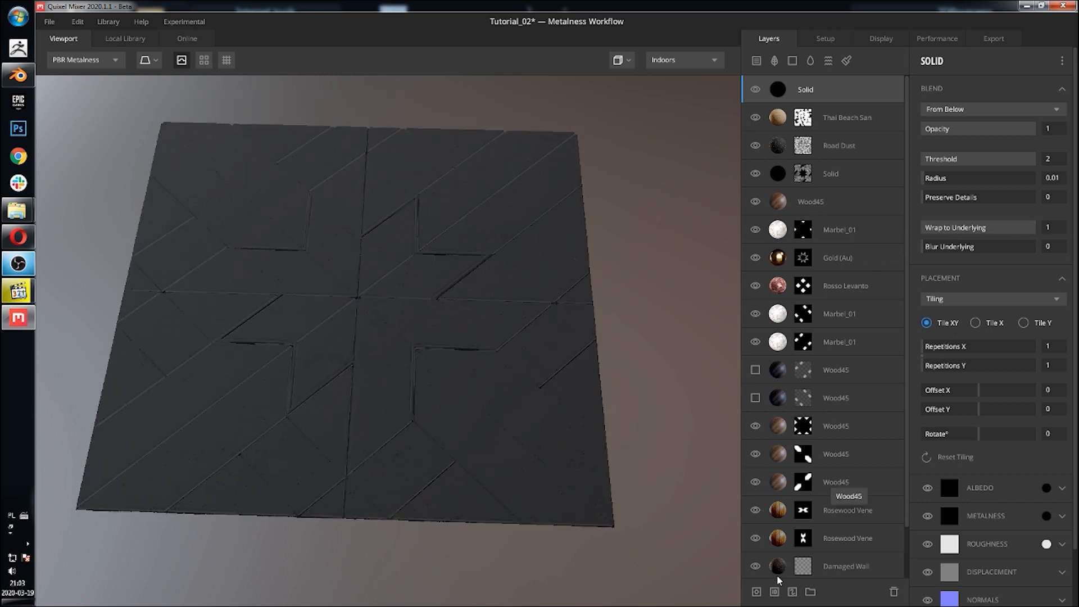
left_click(792, 592)
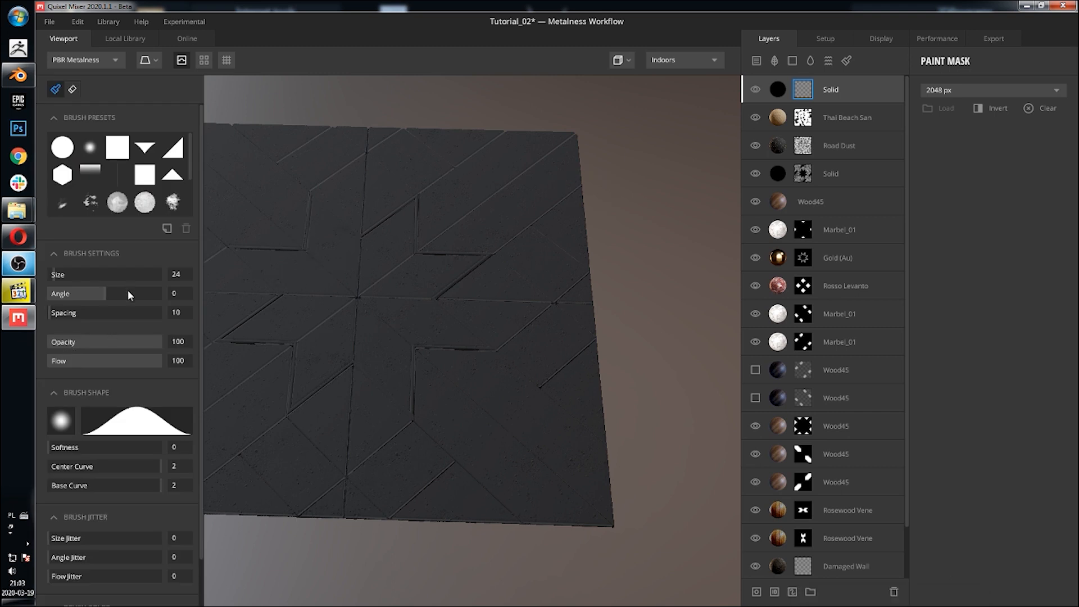
left_click(117, 147)
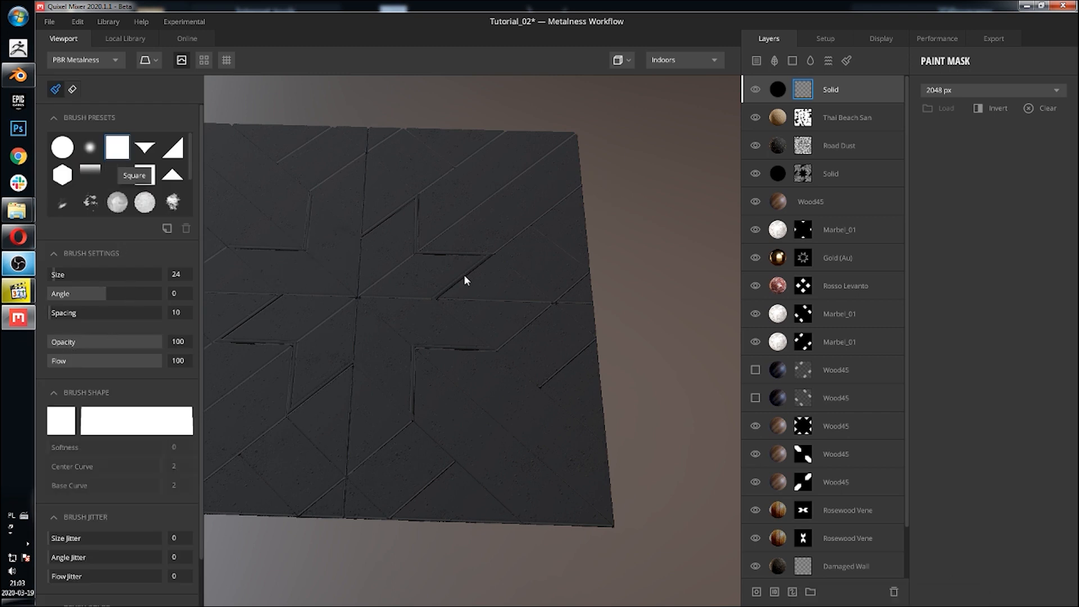
scroll(413, 277, "down", 5)
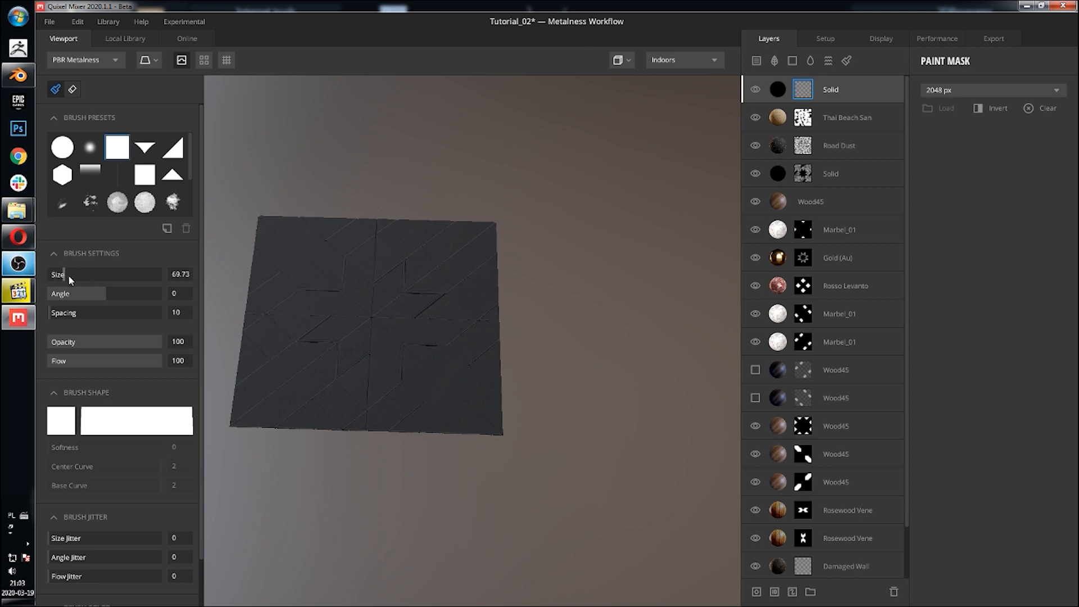
left_click(357, 301)
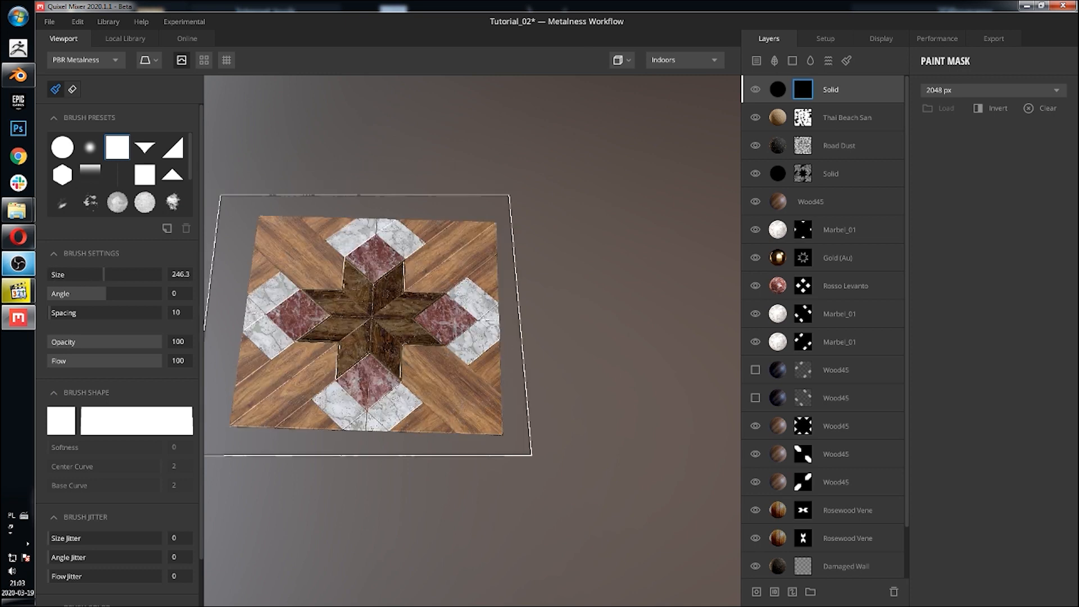
Step: Search the online library's brushes for scratches and download a Scratches brush
left_click(188, 38)
left_click(97, 101)
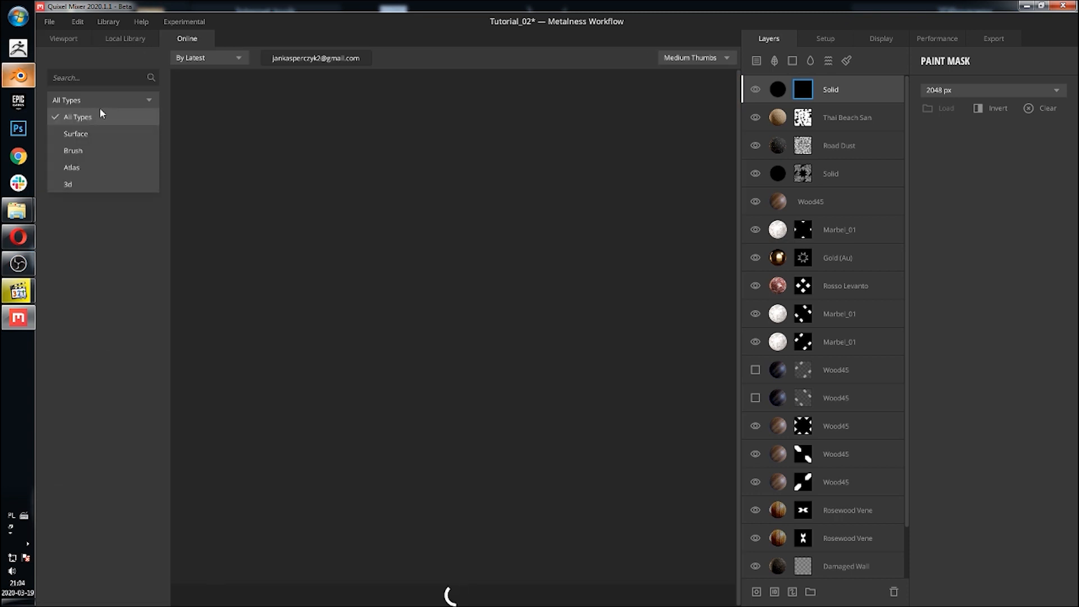
left_click(83, 153)
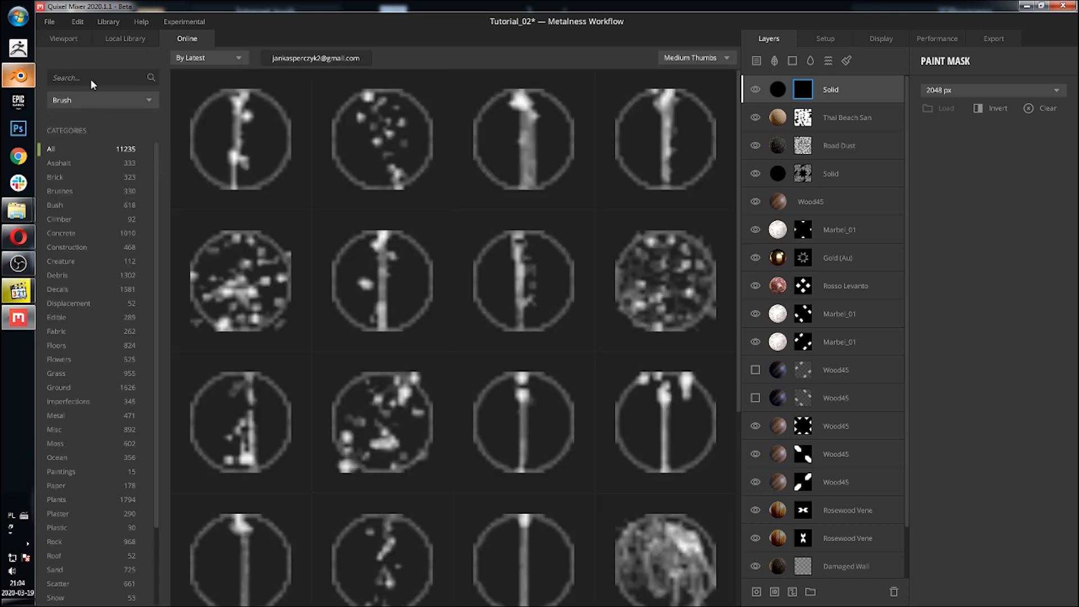
left_click(90, 78)
type("scratches")
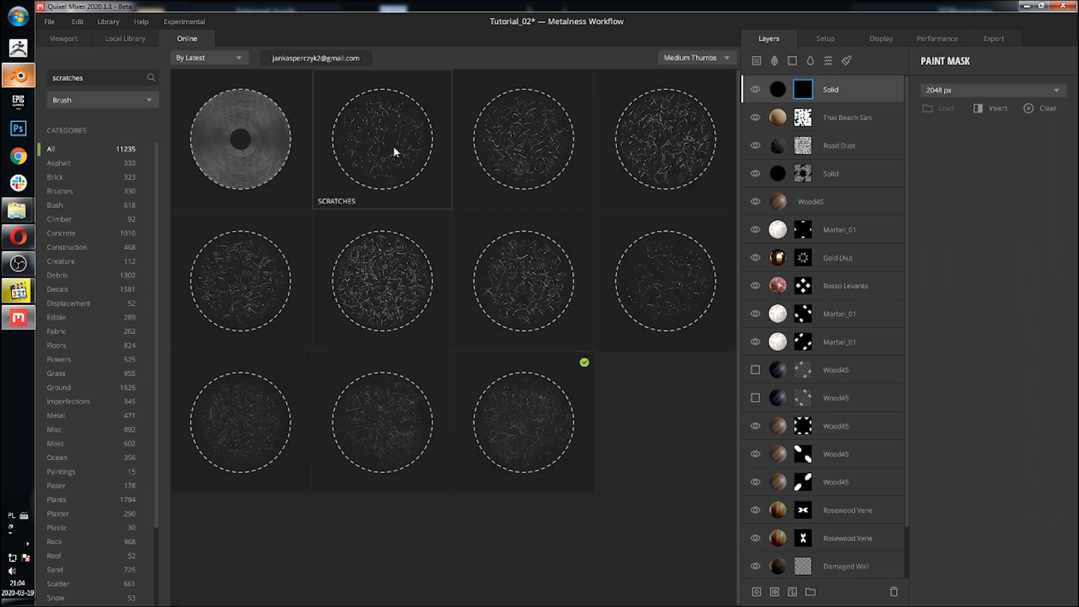
left_click(393, 149)
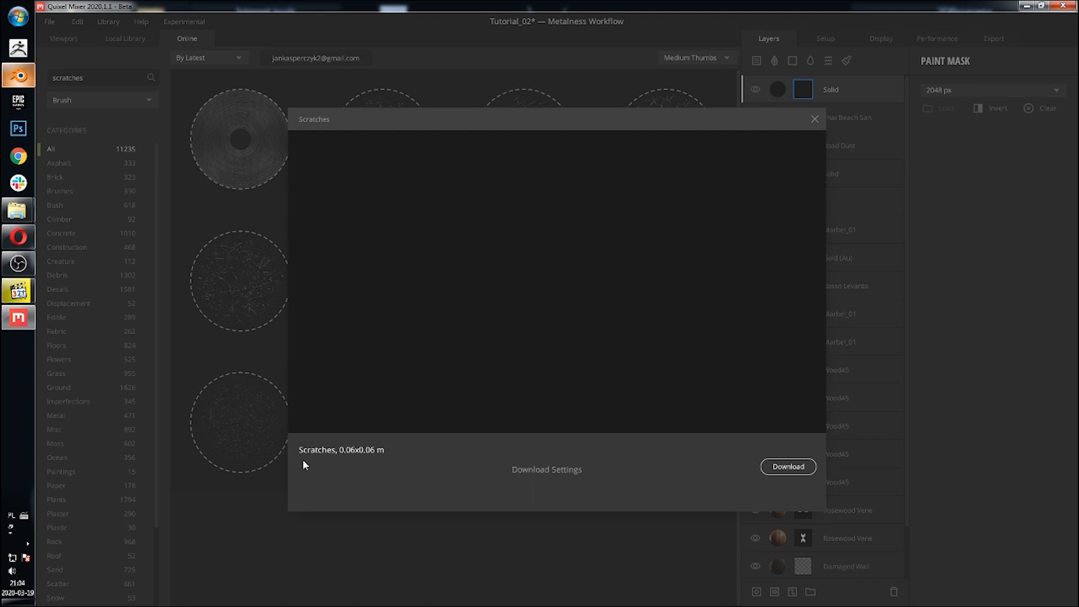
left_click(788, 466)
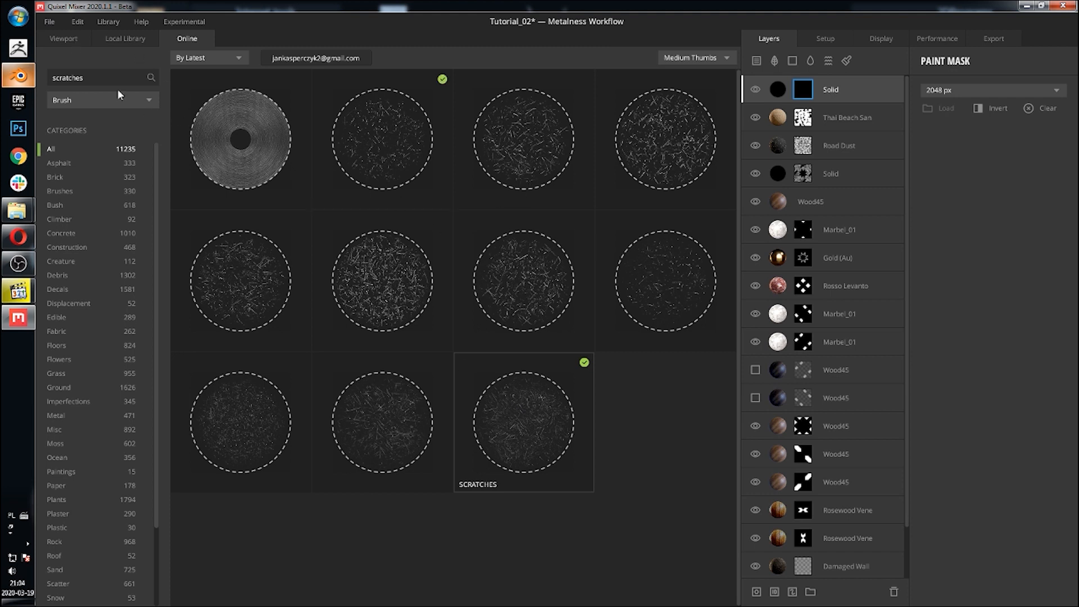
Step: Select the downloaded scratches brush preset and set the brush size to about 97
left_click(66, 38)
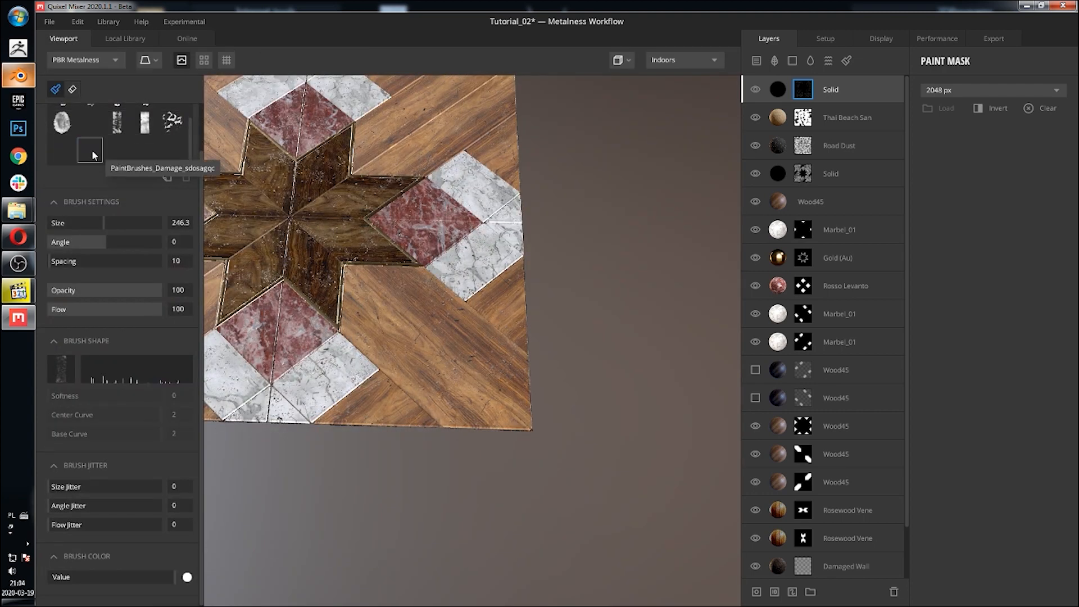
left_click(93, 149)
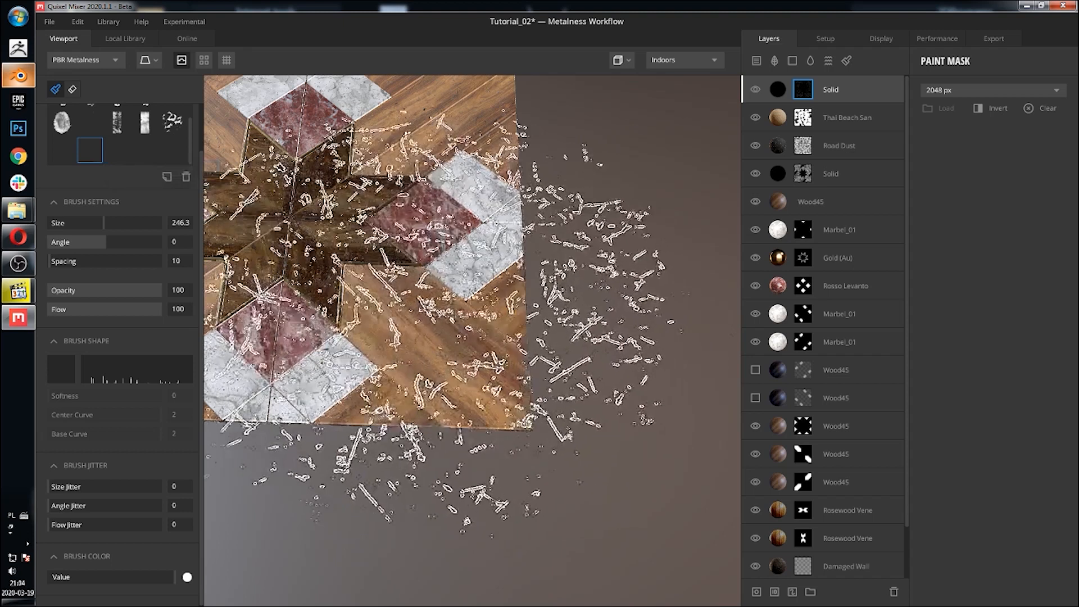
left_click(93, 201)
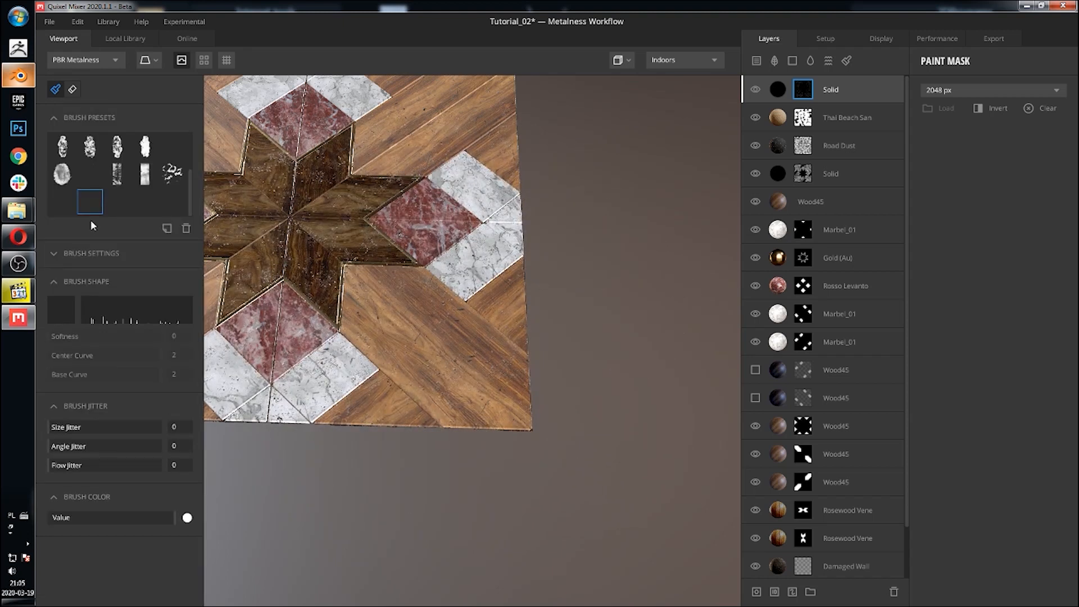
left_click(92, 253)
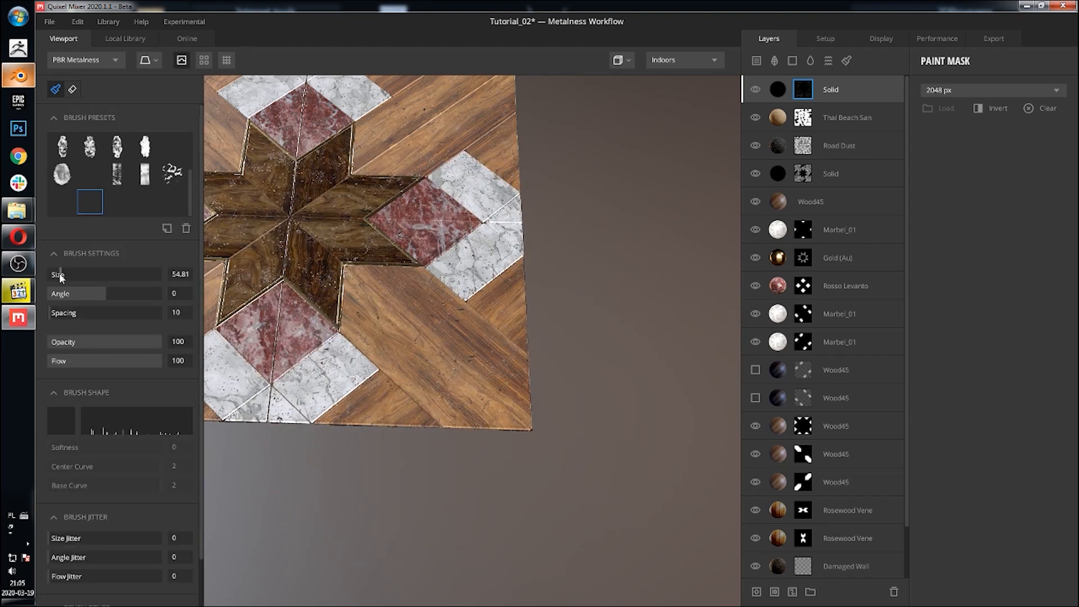
mouse_move(487, 256)
middle_mouse_down()
mouse_move(517, 219)
mouse_move(556, 214)
middle_mouse_up()
Step: Orbit and zoom around the floor with the scratches brush to inspect where scratches should go
scroll(596, 210, "up", 4)
middle_click_drag(430, 160, 598, 242)
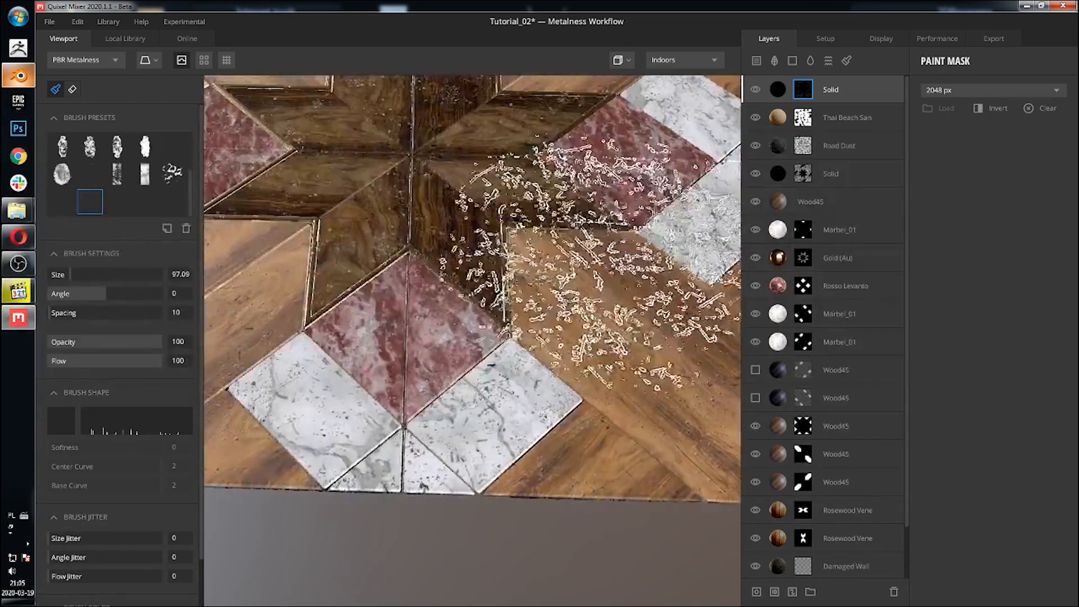
middle_click_drag(329, 230, 559, 204)
middle_click_drag(597, 147, 610, 374)
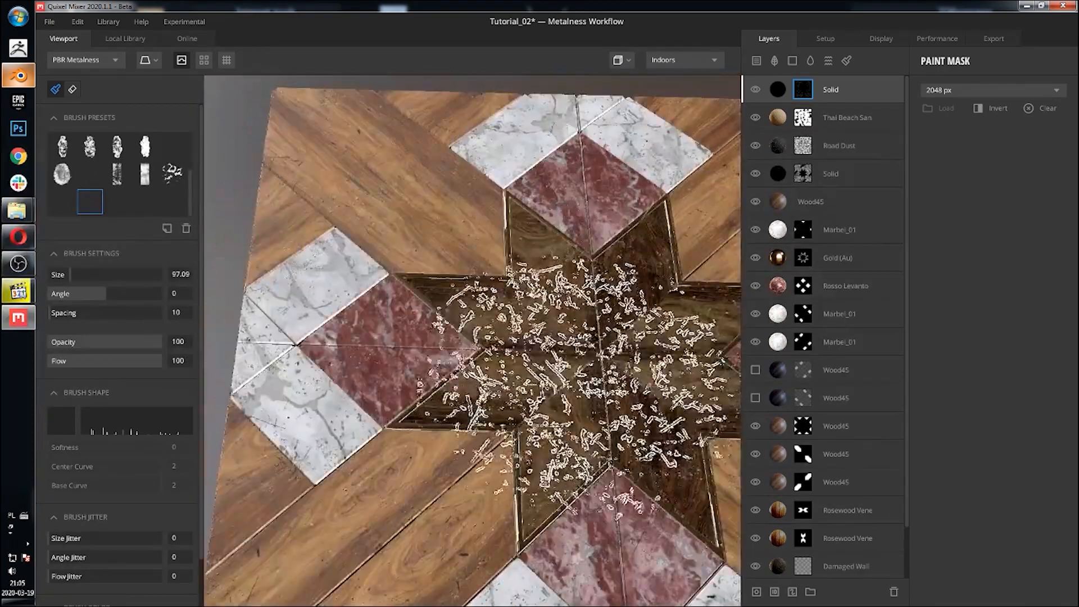
middle_click_drag(529, 359, 400, 434)
middle_click_drag(470, 419, 295, 388)
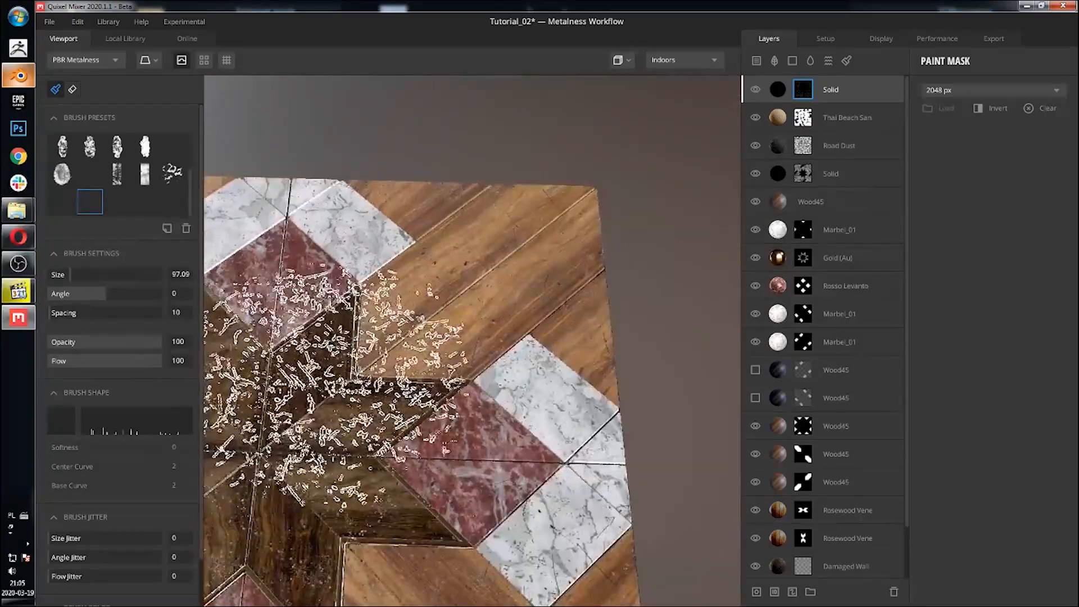
scroll(349, 363, "up", 2)
scroll(349, 365, "down", 4)
scroll(373, 354, "down", 5)
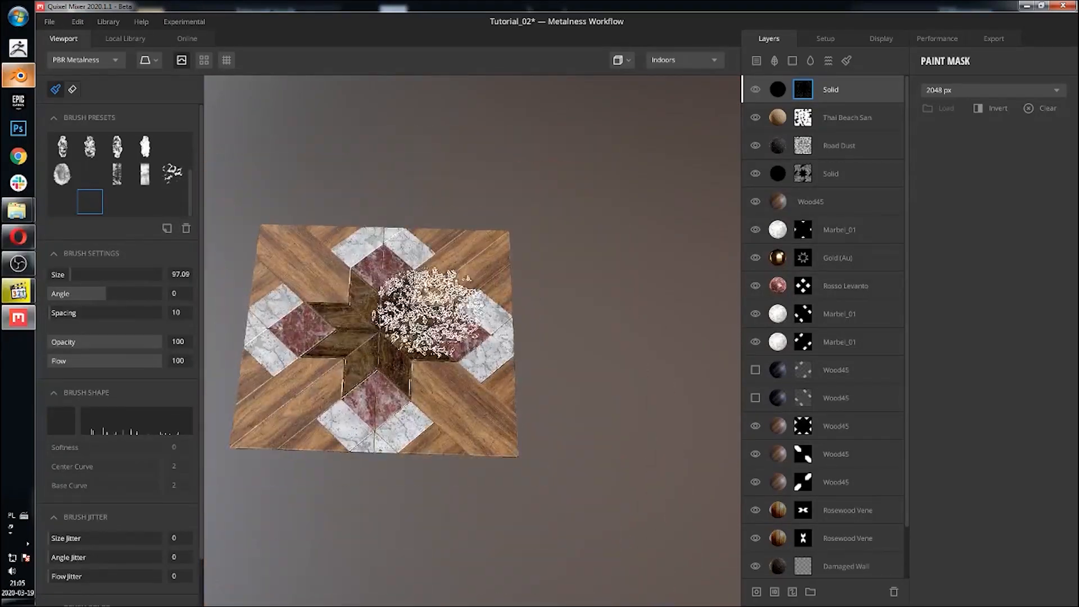
scroll(433, 313, "down", 1)
scroll(134, 403, "down", 2)
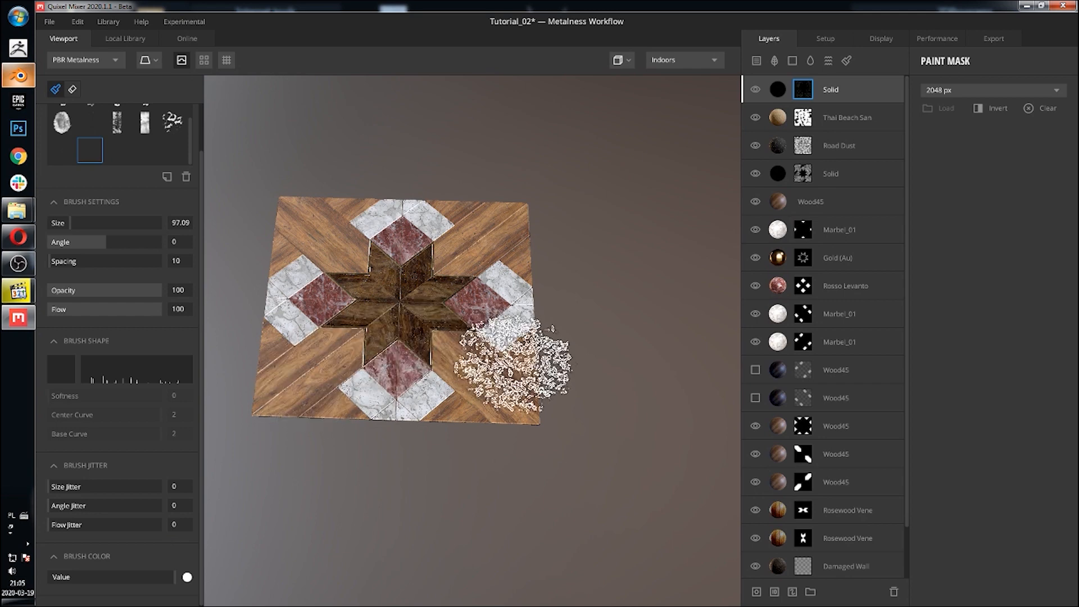
scroll(385, 337, "down", 1)
scroll(478, 354, "up", 4)
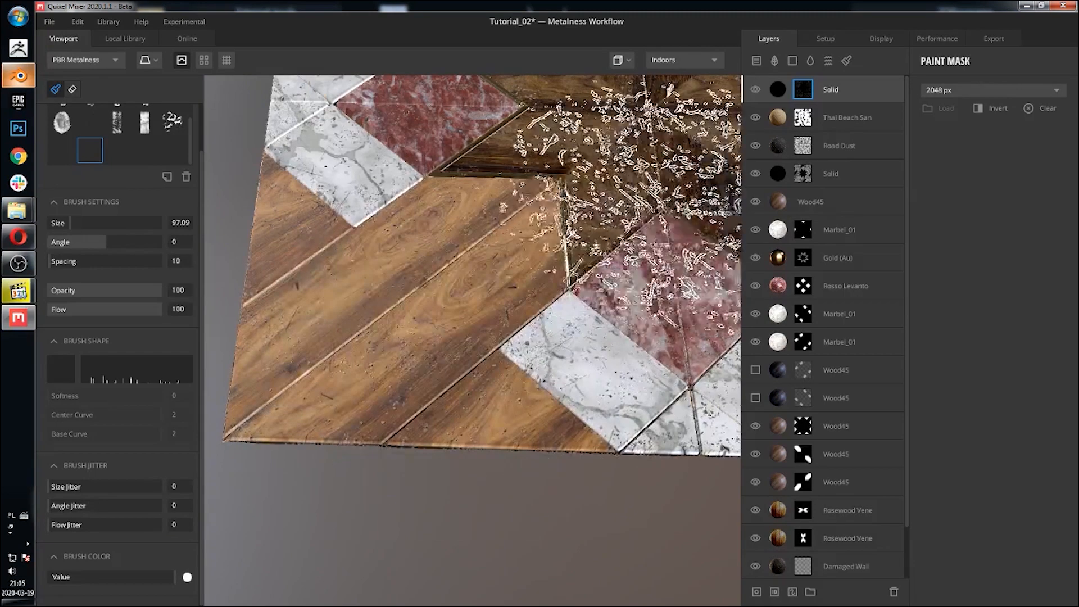
scroll(649, 302, "down", 3)
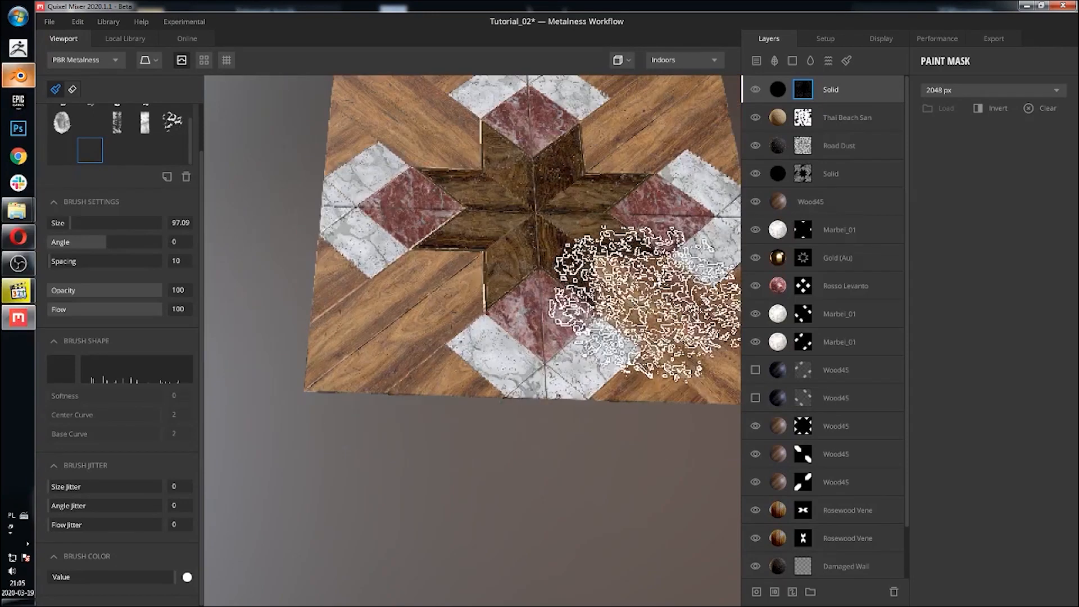
middle_click_drag(644, 273, 359, 349)
middle_click_drag(516, 281, 545, 218)
scroll(466, 222, "up", 5)
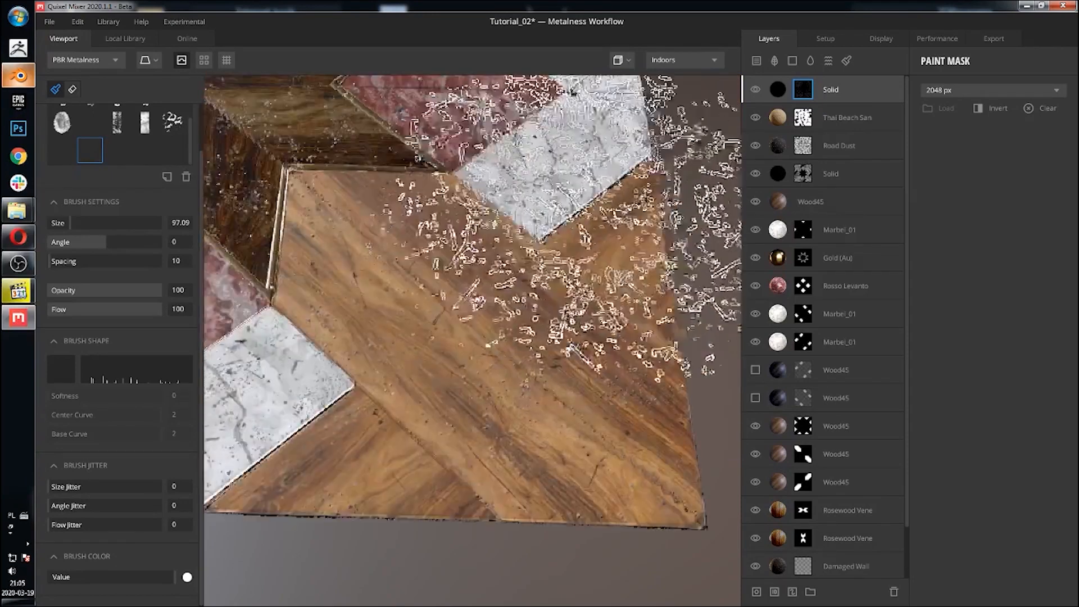
scroll(590, 186, "down", 5)
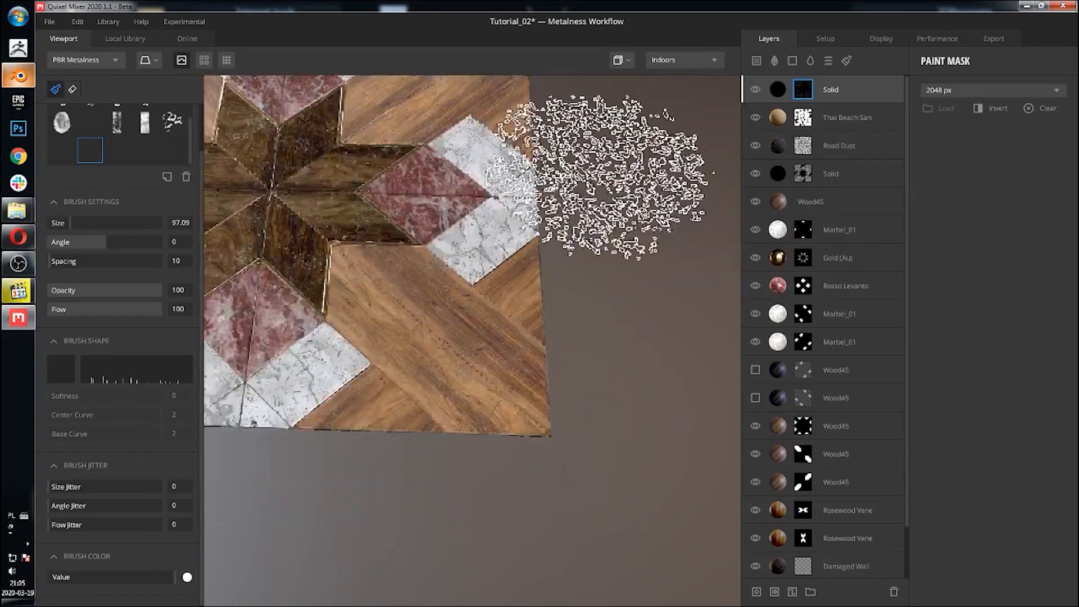
middle_click_drag(591, 180, 523, 382)
scroll(506, 337, "up", 5)
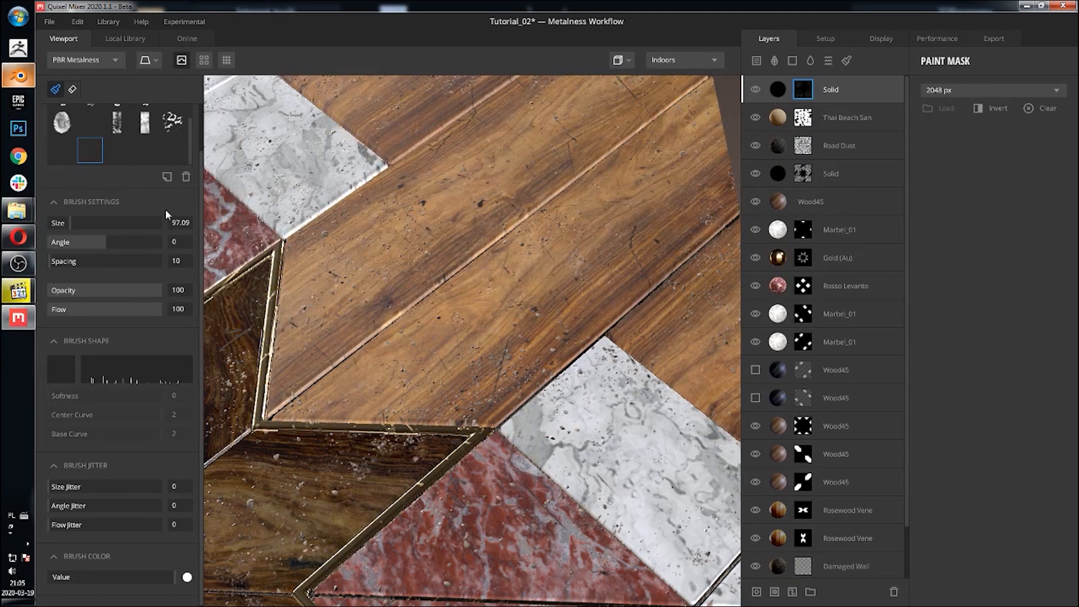
Step: Switch the brush color to black and select the splatter-shaped brush preset
middle_click_drag(401, 225, 409, 277)
scroll(338, 360, "down", 4)
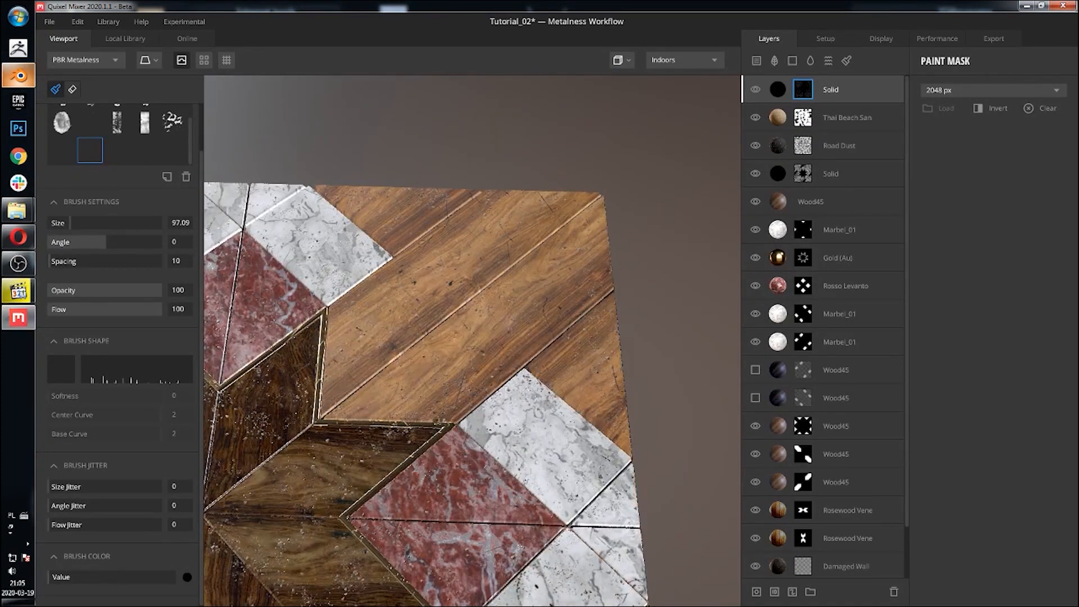
left_click(173, 130)
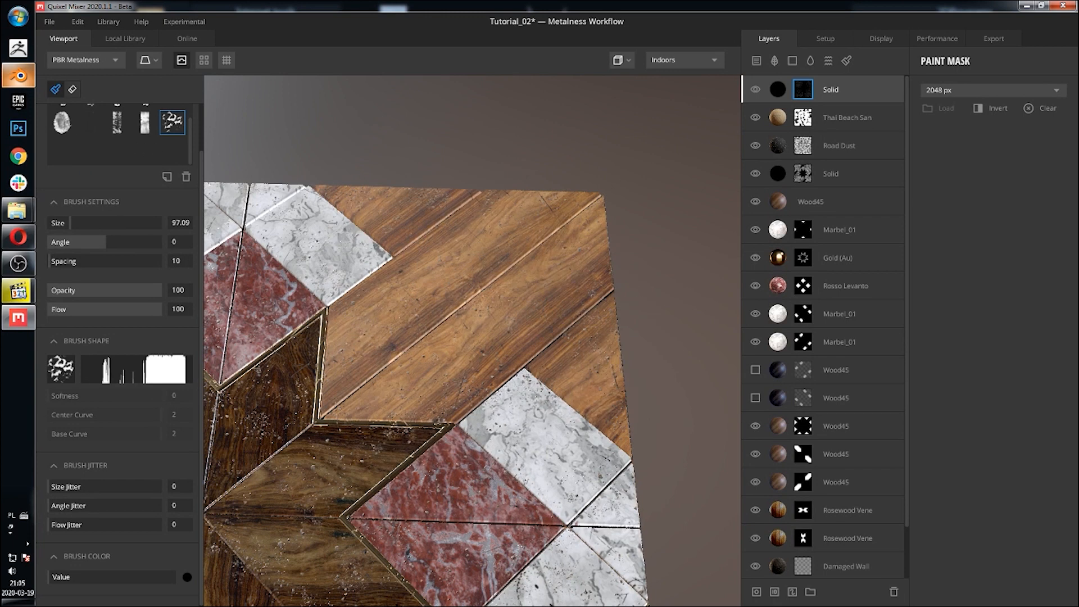
Step: Select the Square brush preset for painting the mask
middle_click_drag(361, 408, 530, 222)
scroll(554, 252, "down", 3)
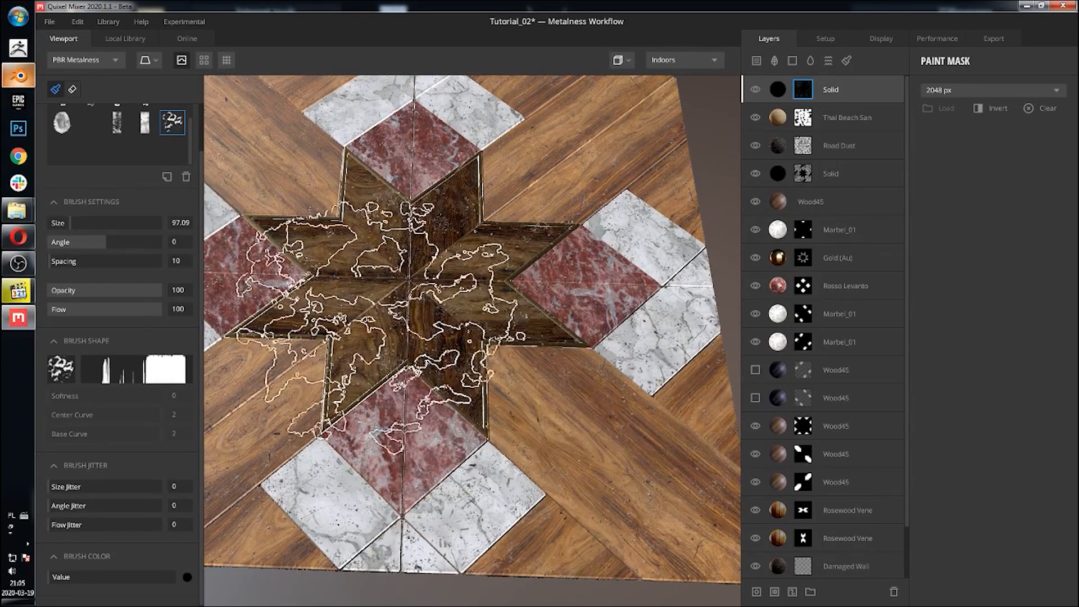
middle_click_drag(381, 325, 518, 238)
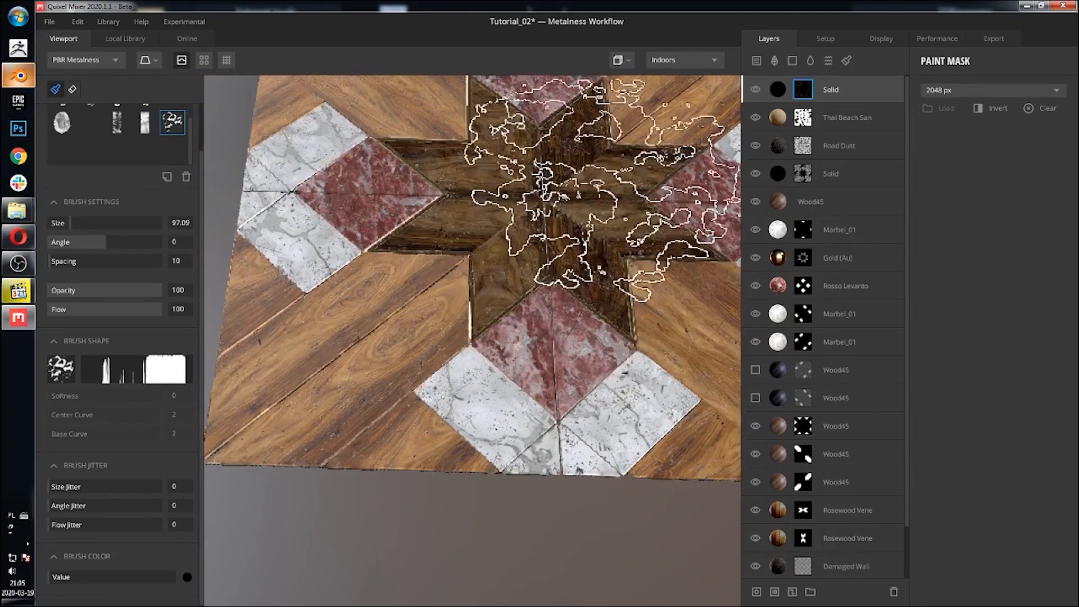
mouse_move(584, 185)
middle_mouse_down()
mouse_move(495, 349)
mouse_move(506, 371)
middle_mouse_up()
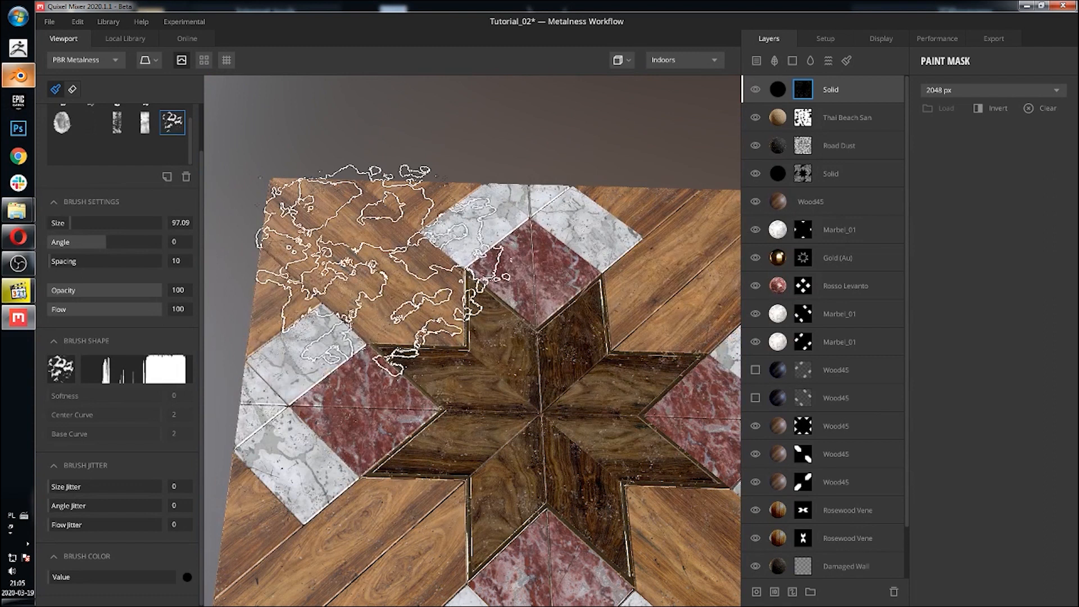
scroll(123, 133, "up", 2)
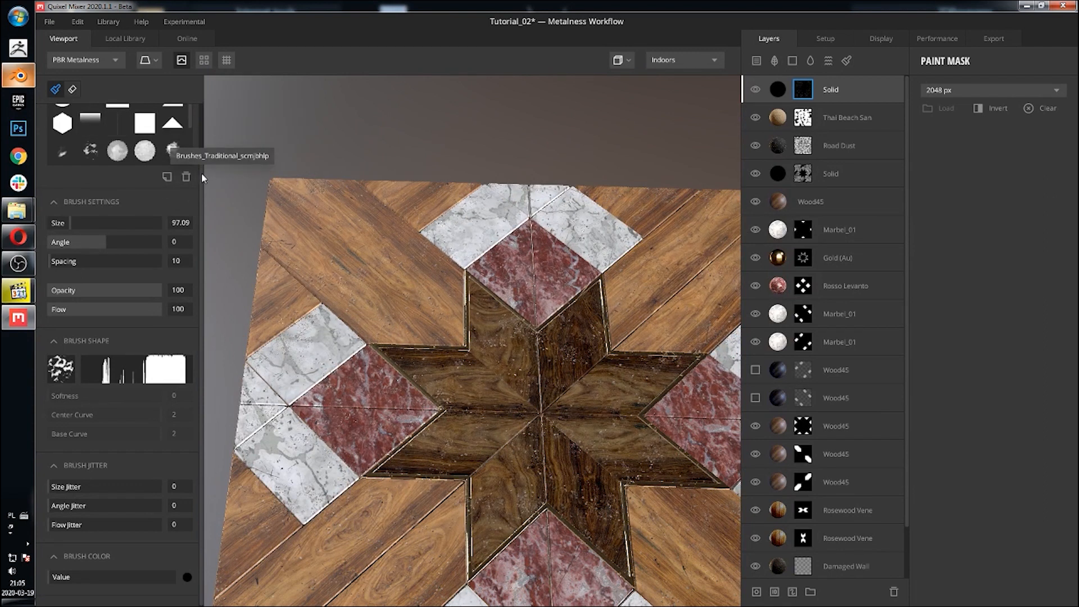
scroll(200, 172, "up", 2)
left_click(117, 147)
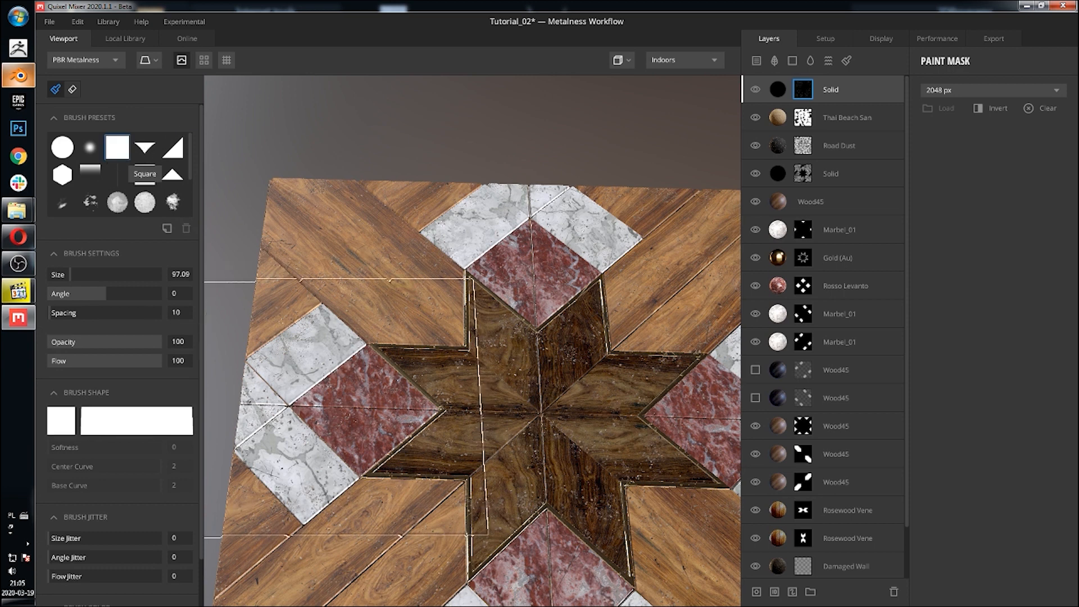
Step: Resize the square brush to about 65
middle_click_drag(435, 332, 445, 275)
mouse_move(447, 281)
left_mouse_down("alt")
mouse_move(320, 313)
mouse_move(332, 413)
left_mouse_up("alt")
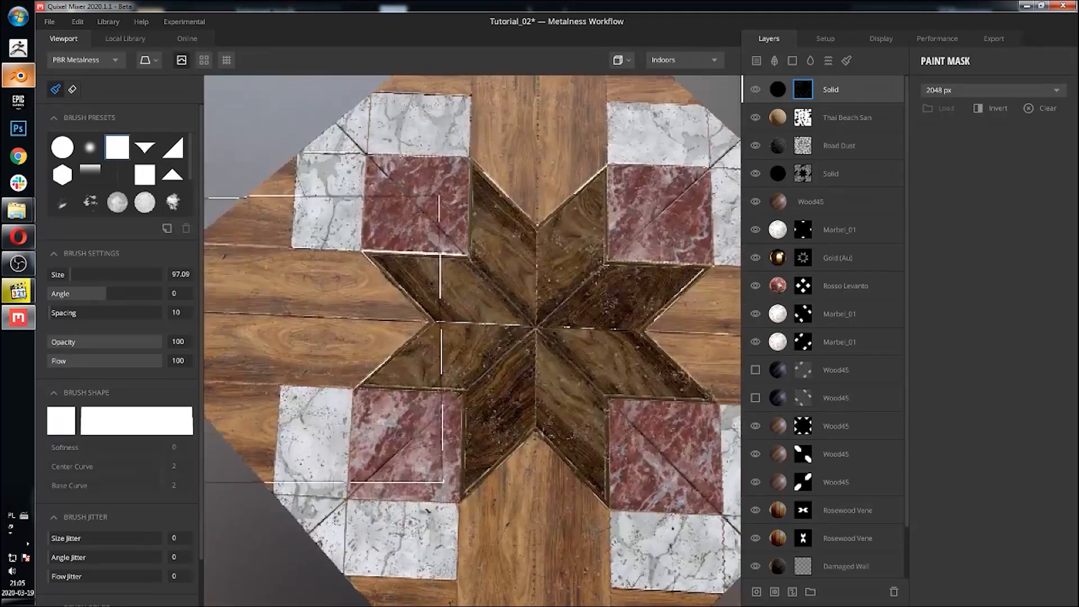
middle_click_drag(421, 247, 406, 414)
scroll(376, 315, "up", 3)
middle_click_drag(389, 298, 459, 301)
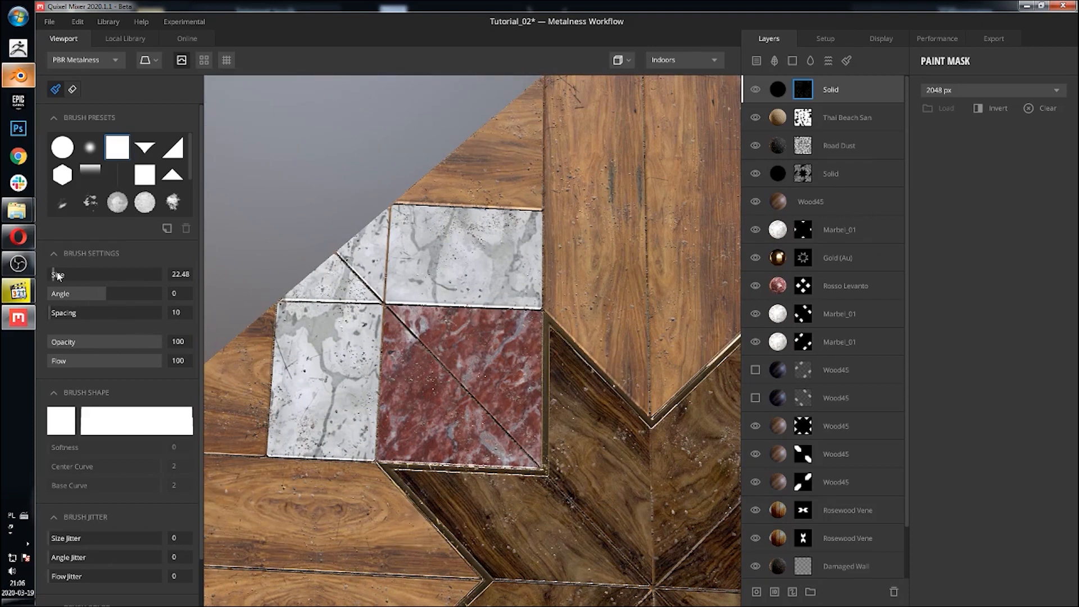
Step: Switch the viewport to Top View and set the brush angle to 45
left_click(628, 60)
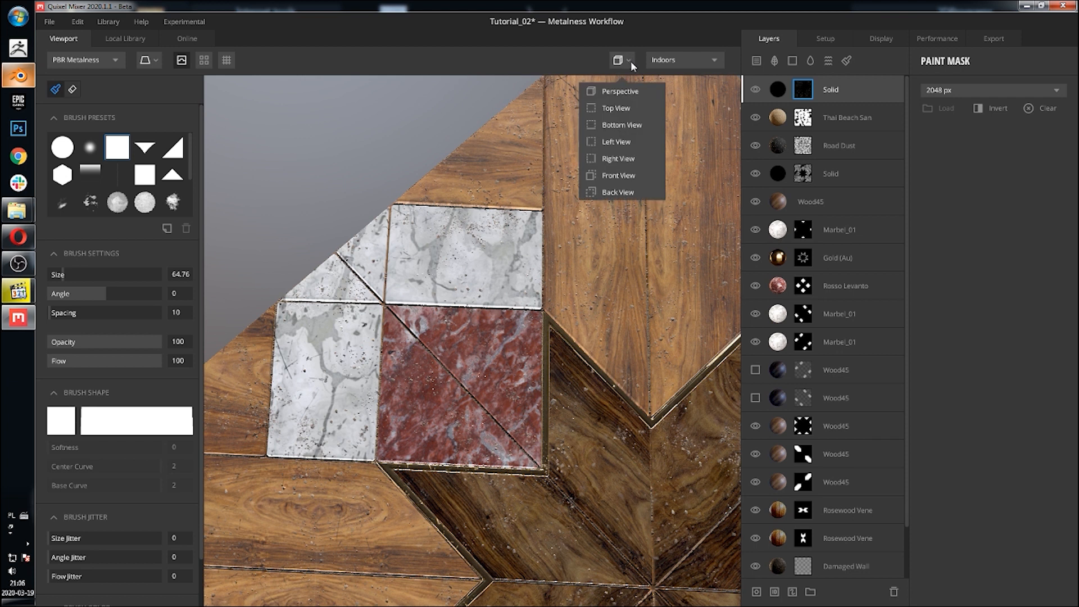
left_click(623, 110)
middle_click_drag(394, 245, 553, 196)
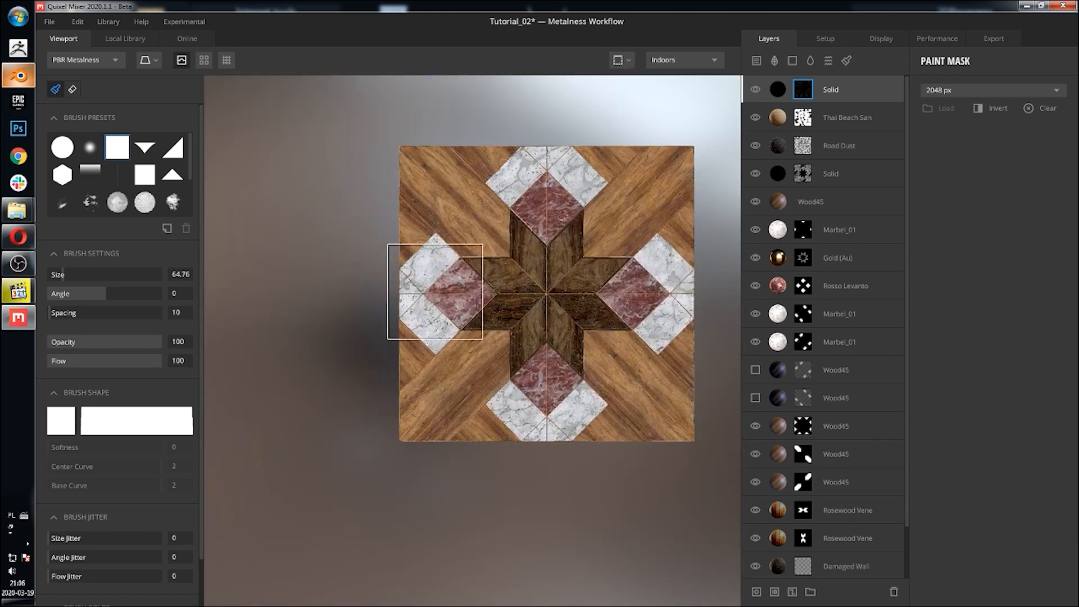
mouse_move(537, 274)
left_mouse_down("alt")
mouse_move(401, 296)
mouse_move(289, 265)
left_mouse_up("alt")
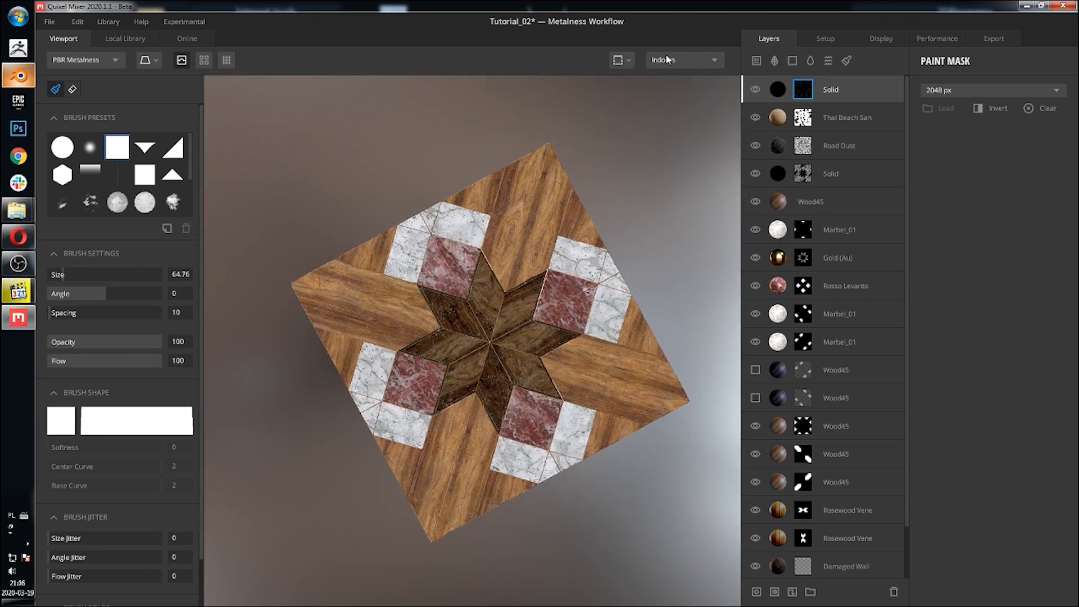
left_click(629, 62)
left_click(620, 108)
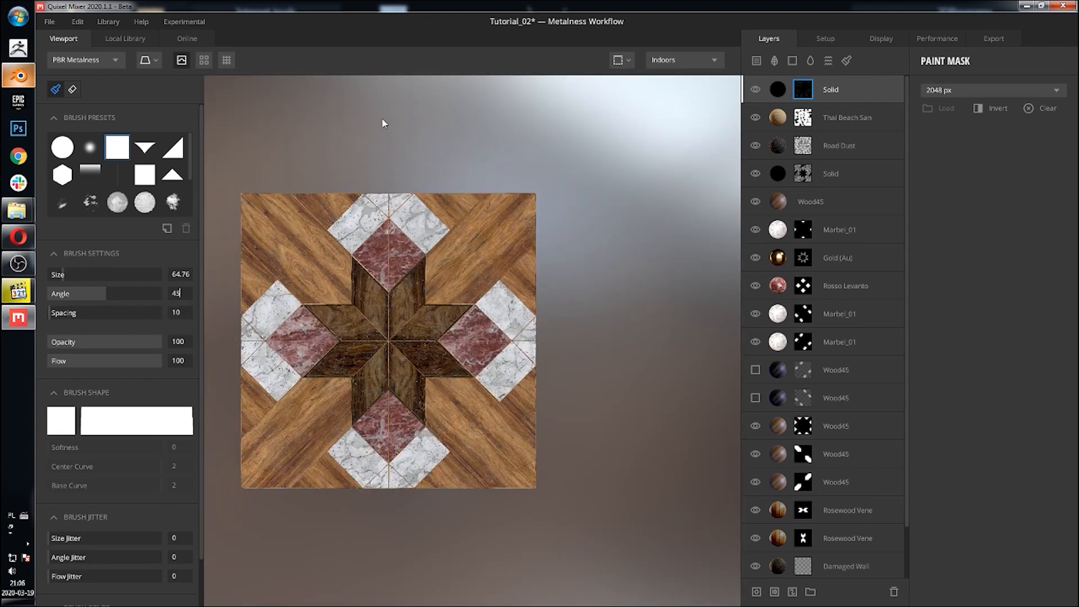
key("Return")
Step: Set the brush size to about 57
scroll(389, 227, "up", 6)
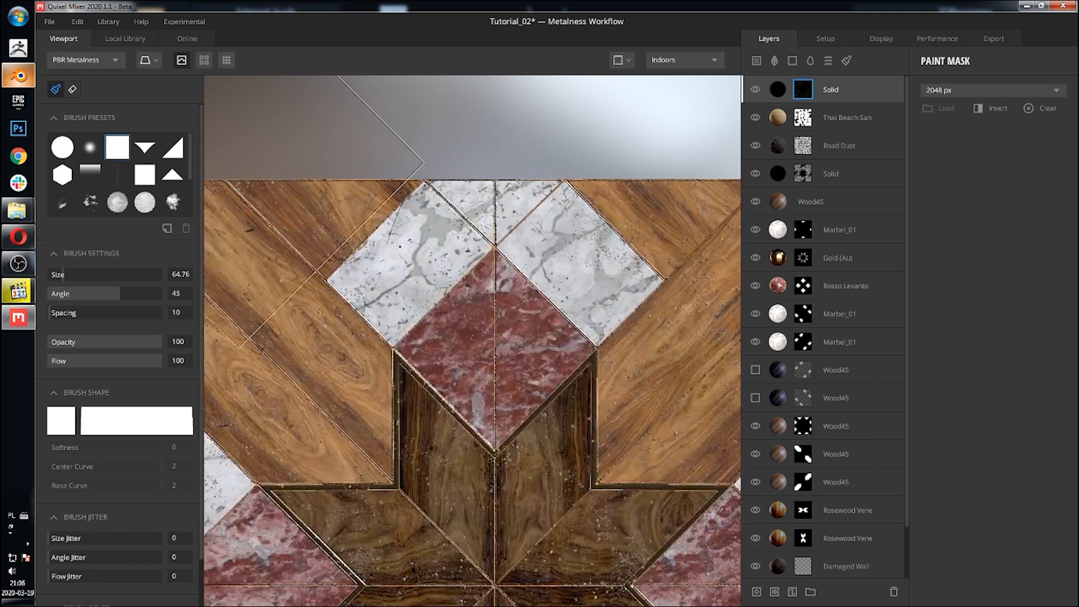
left_click_drag(62, 274, 60, 278)
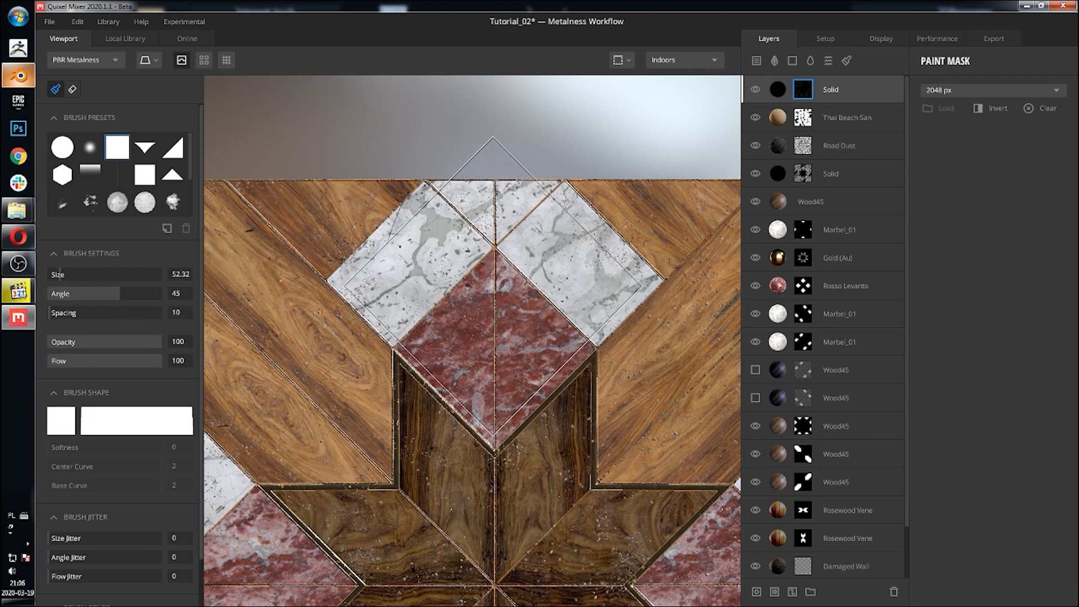
left_click_drag(59, 275, 63, 274)
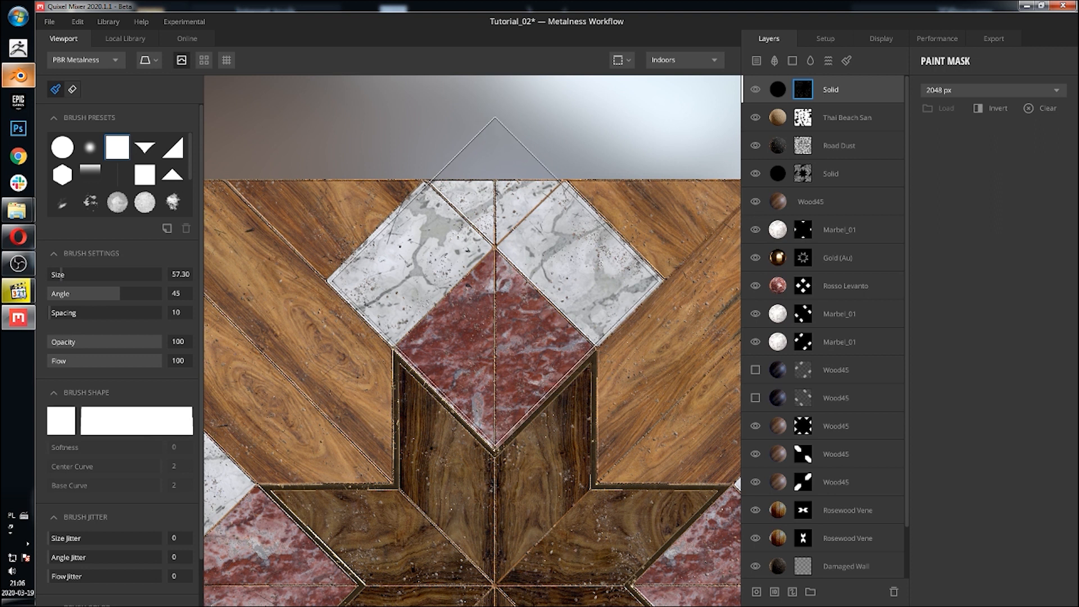
Step: Pan across the top view to examine the floor's outer edges with the square brush
scroll(174, 494, "down", 2)
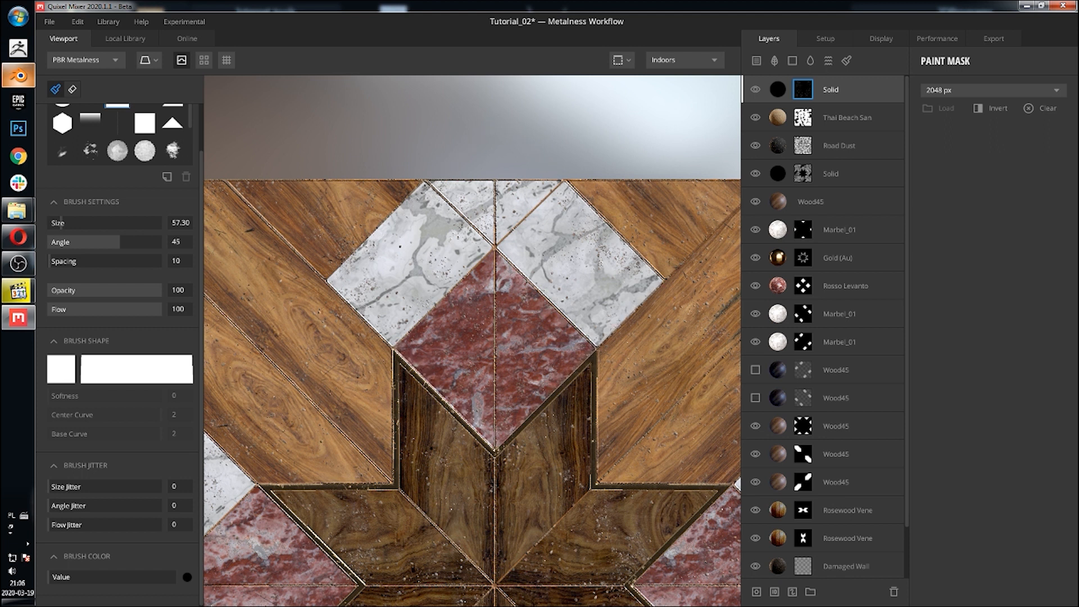
mouse_move(696, 519)
middle_mouse_down()
mouse_move(563, 447)
mouse_move(407, 334)
middle_mouse_up()
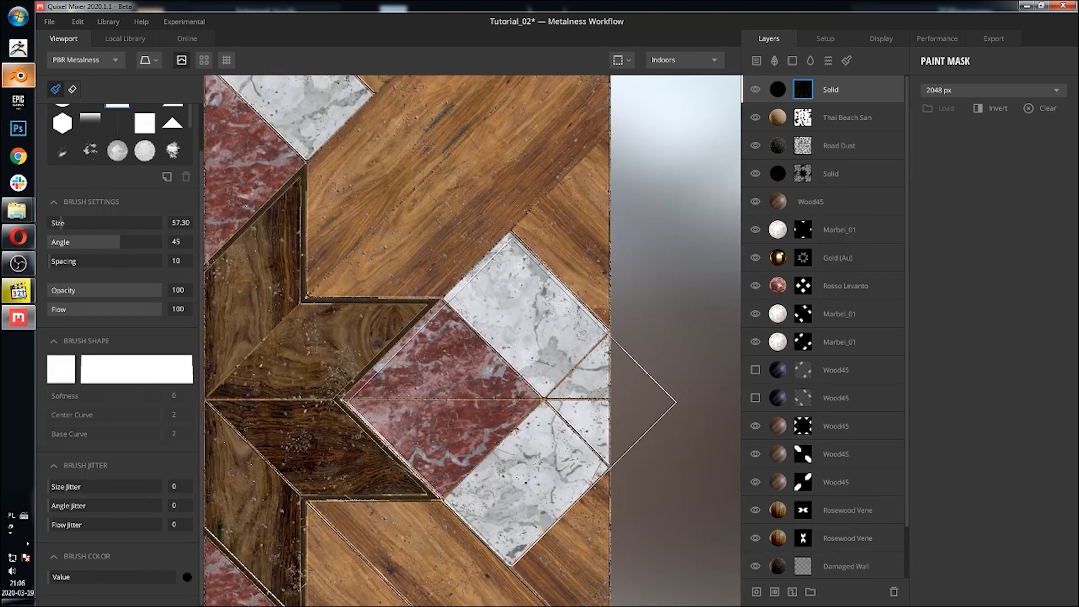
mouse_move(246, 407)
middle_mouse_down()
mouse_move(538, 325)
mouse_move(776, 318)
middle_mouse_up()
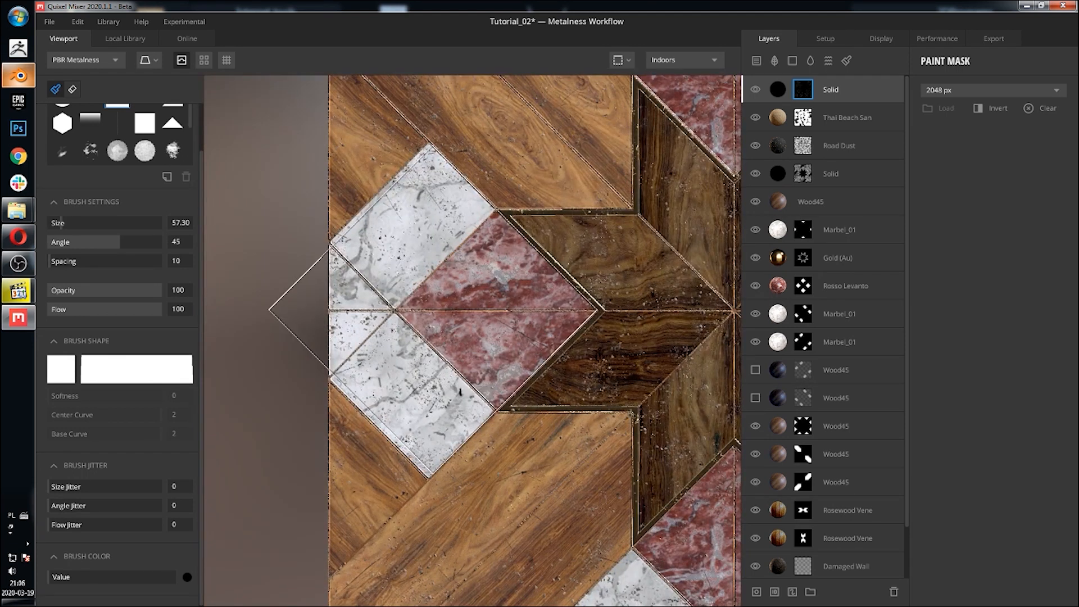
middle_click_drag(573, 370, 341, 101)
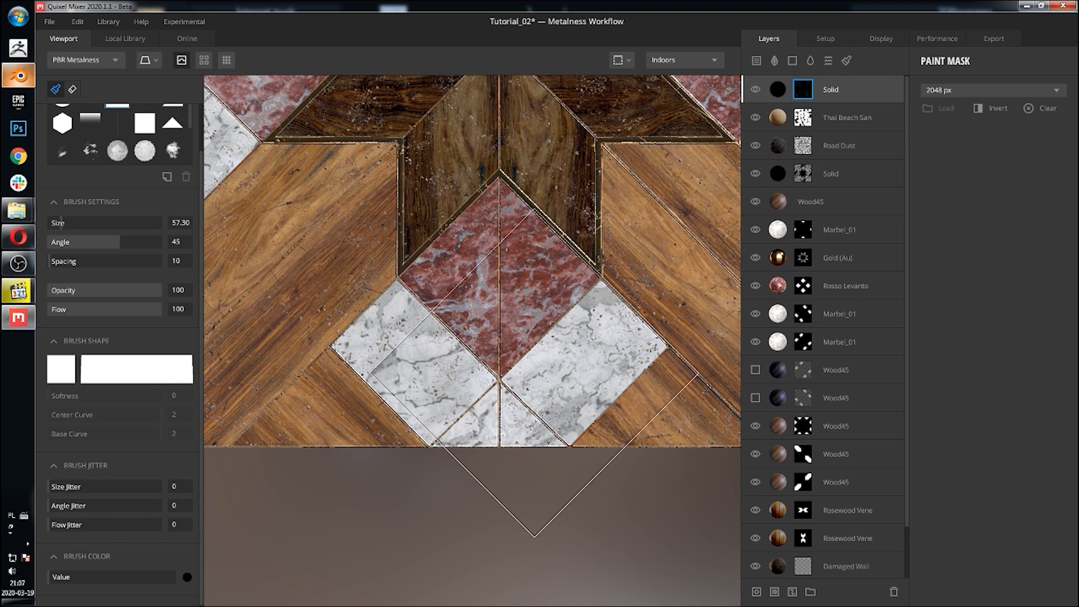
scroll(535, 340, "down", 4)
middle_click_drag(578, 267, 601, 336)
left_click_drag(602, 337, 370, 185, "alt")
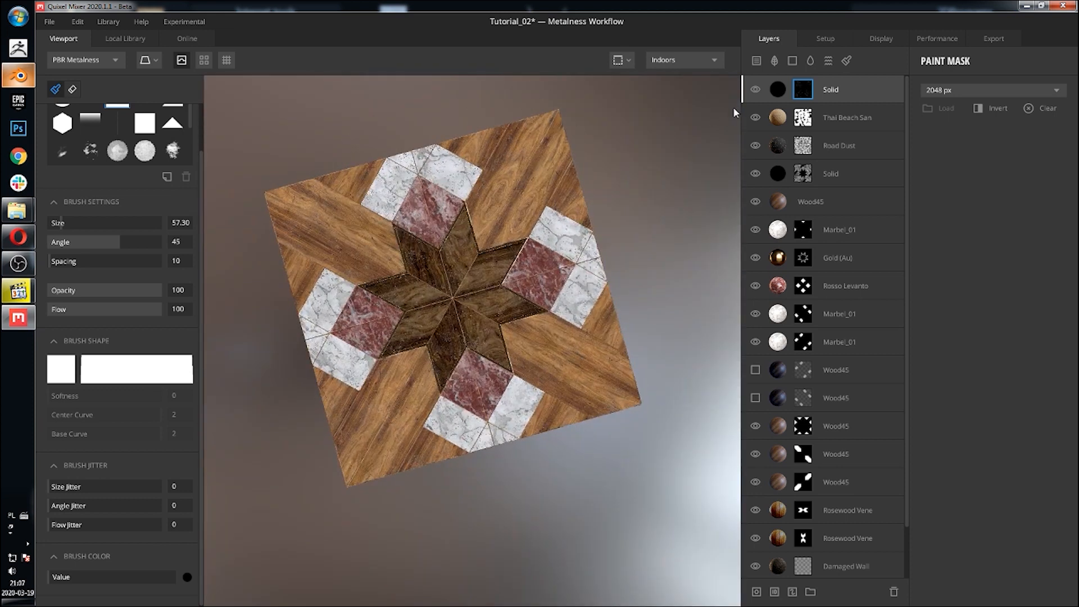
Step: Return the viewport to Perspective view and leave mask painting mode
left_click(622, 60)
left_click(623, 89)
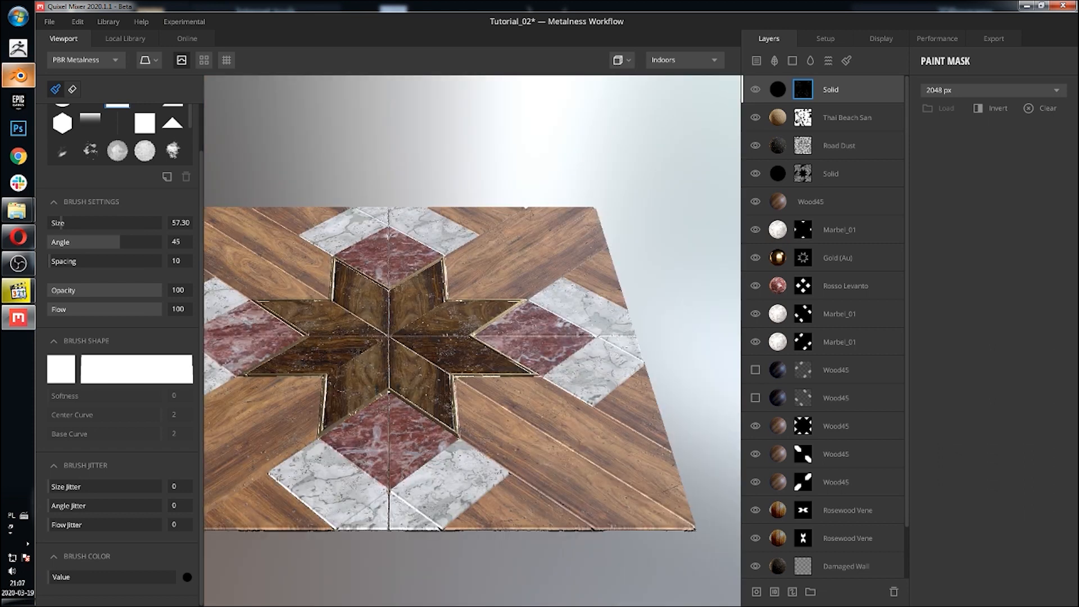
key("Escape")
Step: Orbit and zoom around the floor to inspect the layered material
left_click_drag(507, 256, 445, 271, "alt")
scroll(441, 270, "up", 4)
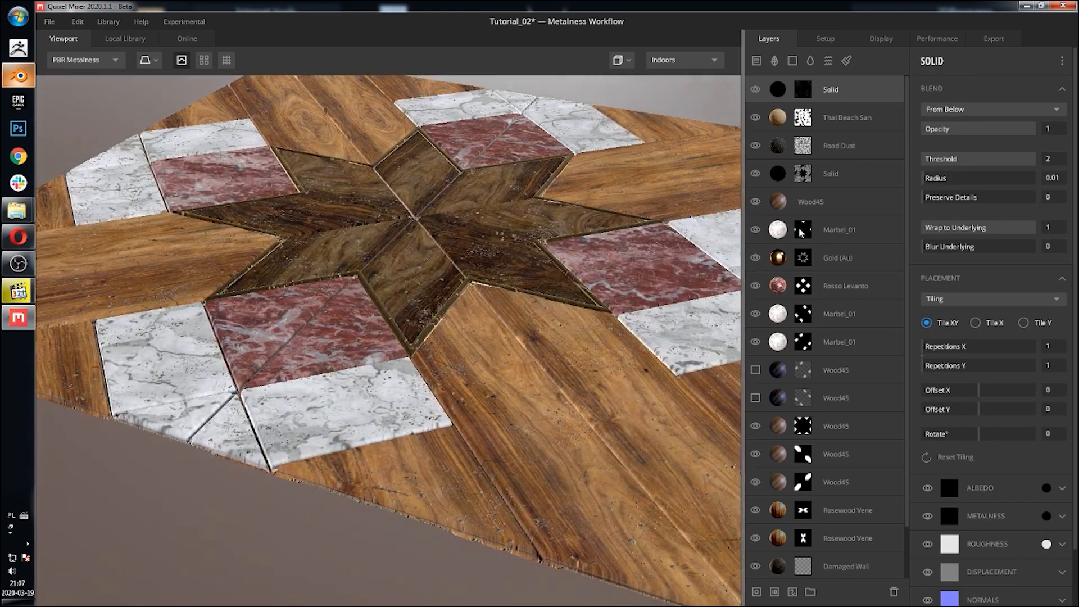
mouse_move(583, 209)
left_mouse_down("alt")
mouse_move(368, 193)
mouse_move(469, 205)
mouse_move(455, 210)
mouse_move(494, 253)
mouse_move(535, 381)
mouse_move(412, 187)
mouse_move(329, 191)
left_mouse_up("alt")
scroll(392, 246, "up", 3)
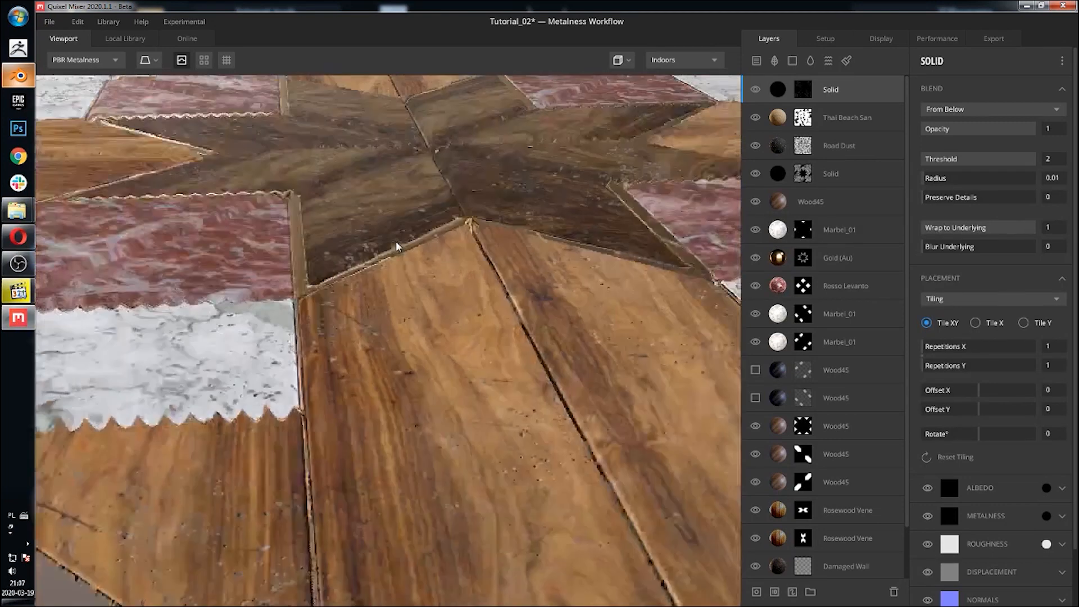
scroll(393, 235, "down", 5)
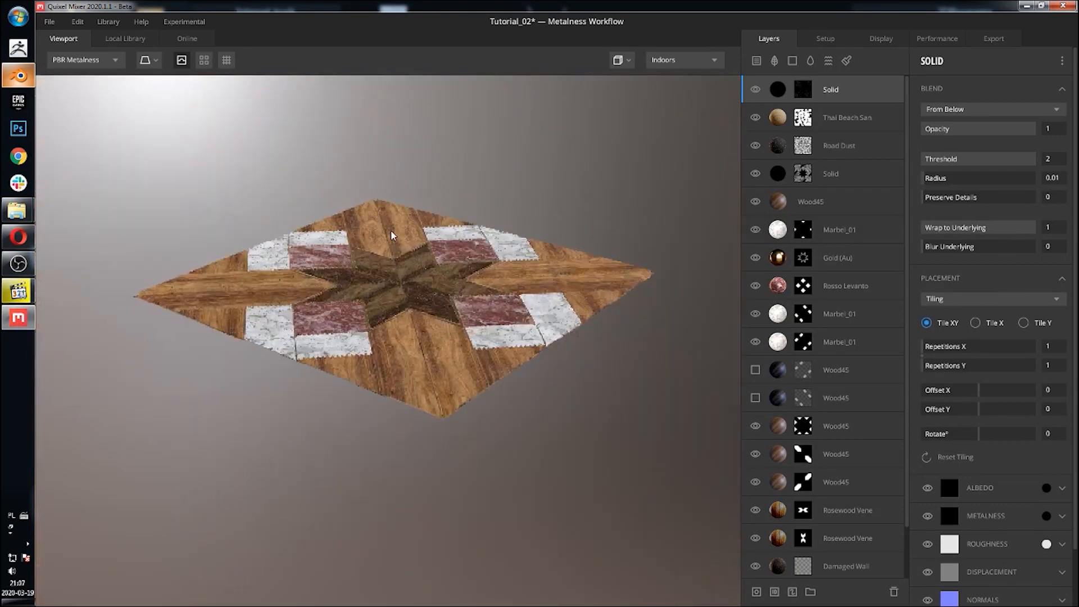
left_click_drag(392, 235, 497, 407, "alt")
left_click_drag(489, 361, 483, 366, "alt")
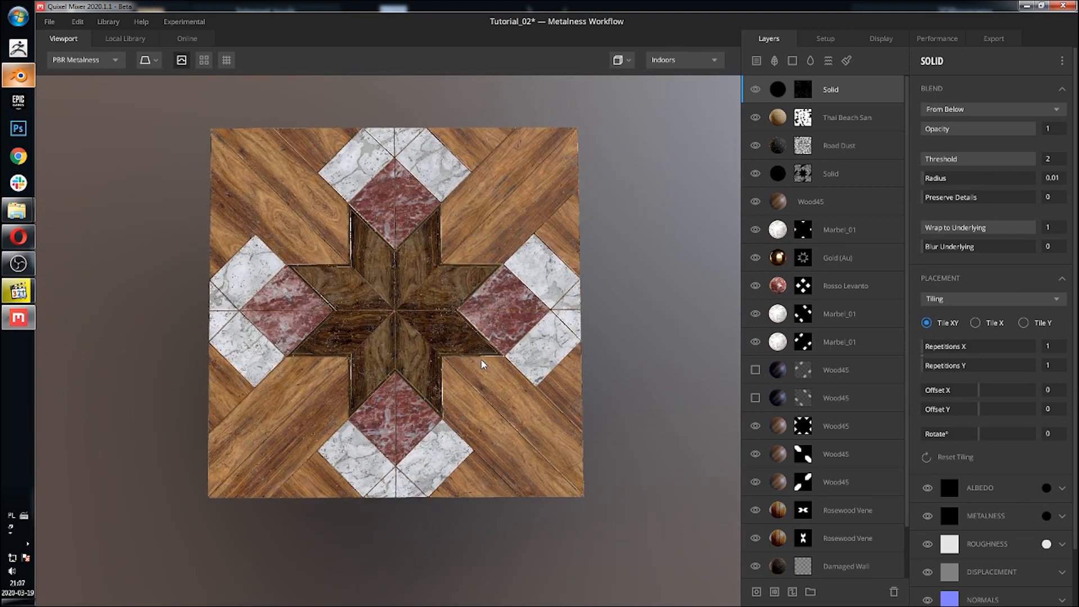
left_click_drag(482, 361, 291, 339, "alt")
scroll(461, 324, "up", 3)
scroll(308, 332, "down", 4)
left_click_drag(378, 305, 466, 339, "alt")
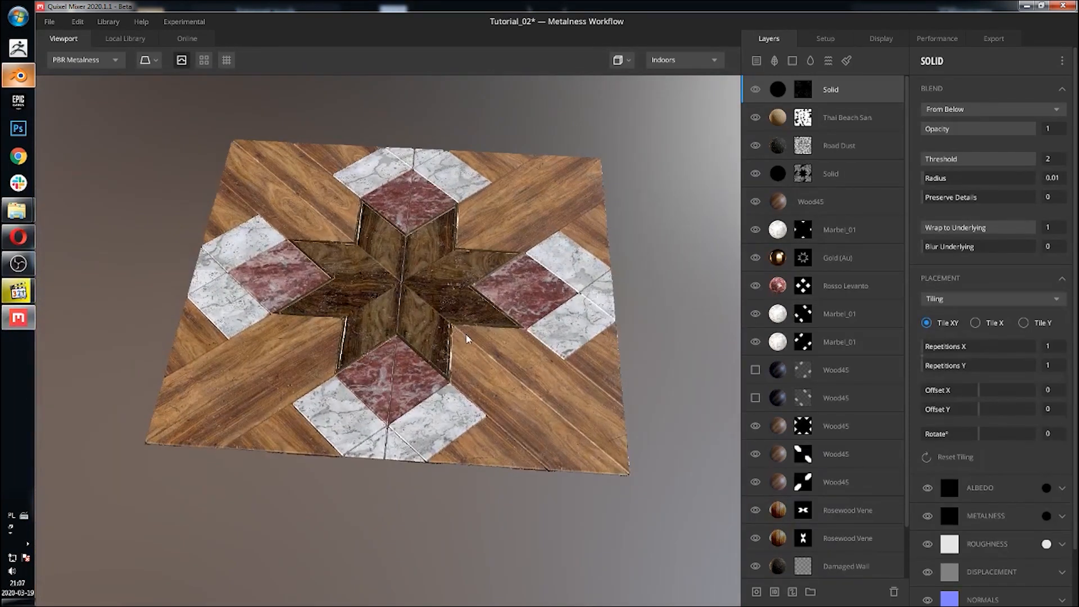